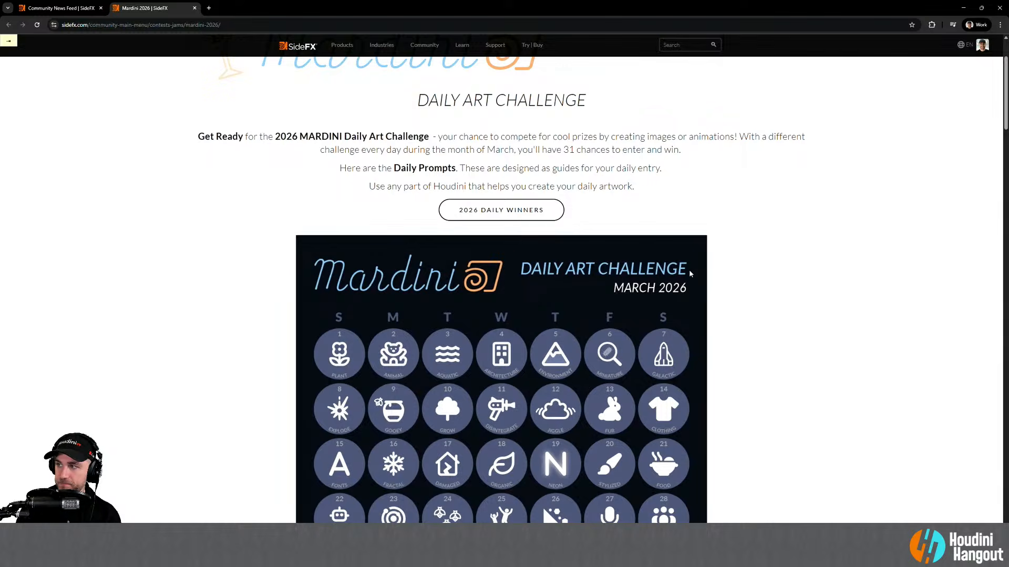
Look over the Mardini 2026 prompt calendar, and open the Houdini Merch Store linked at the end of the page
scroll(158, 255, down, 3)
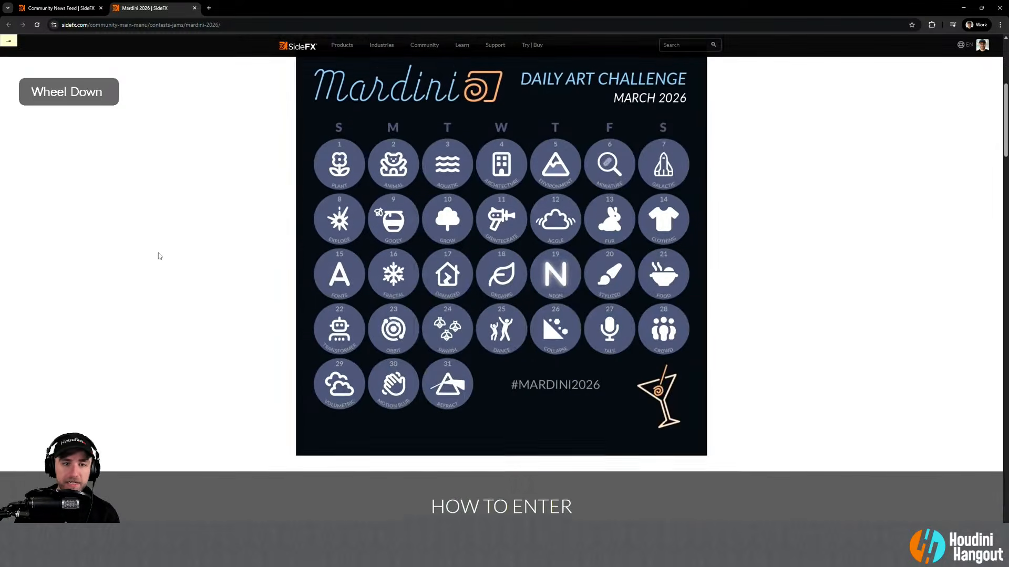
scroll(159, 256, up, 1)
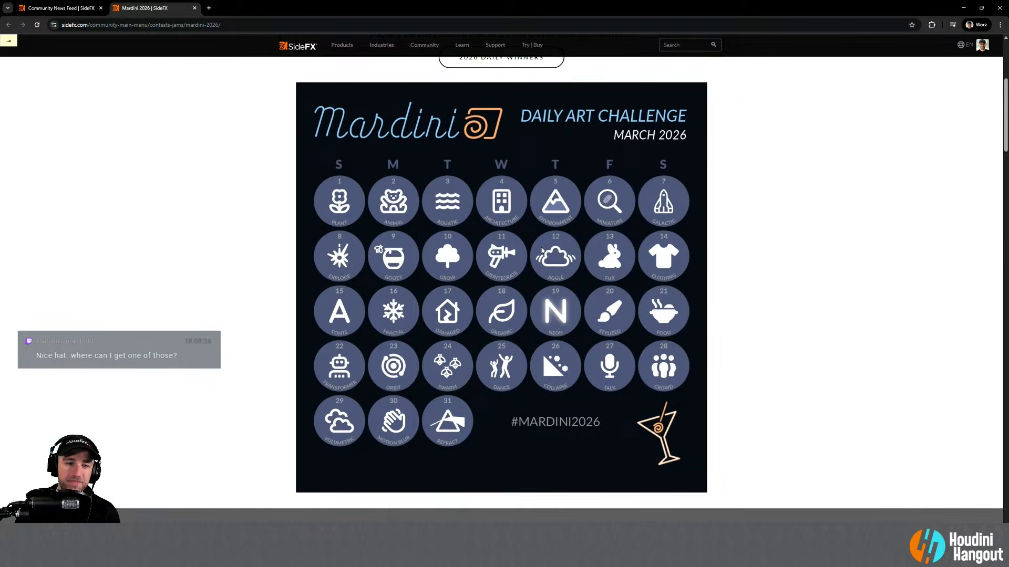
scroll(491, 412, down, 15)
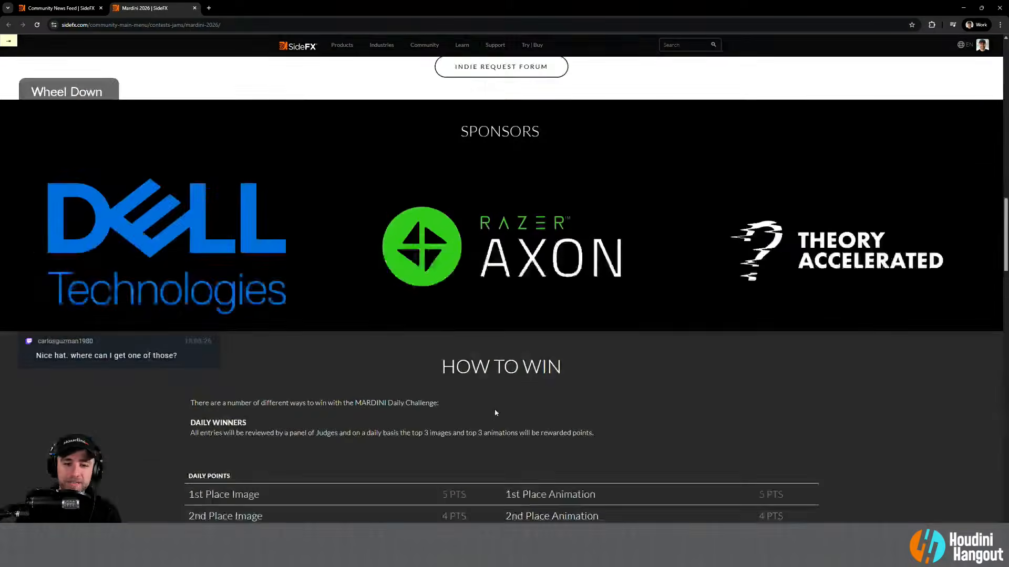
scroll(495, 410, down, 15)
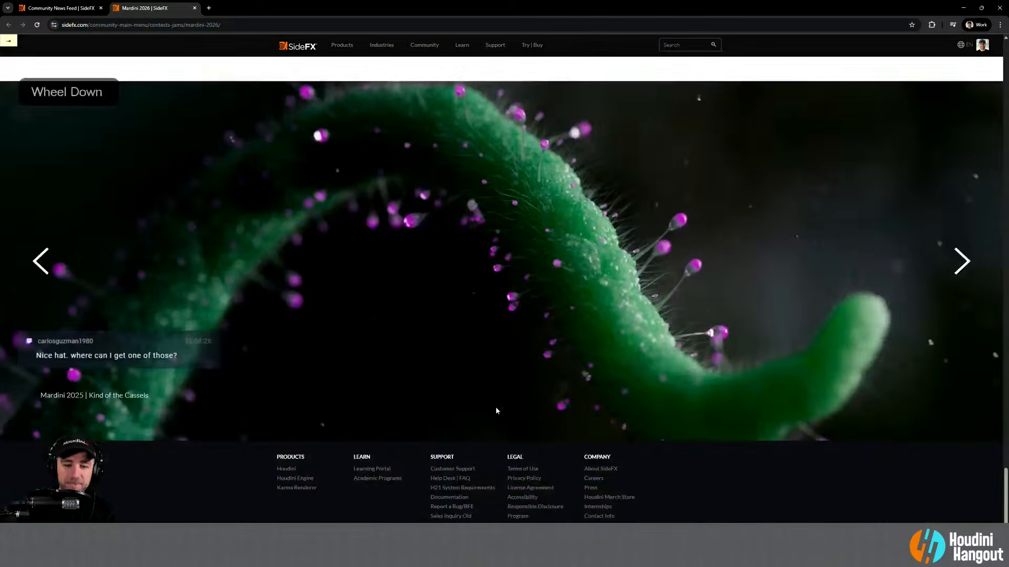
click(611, 498)
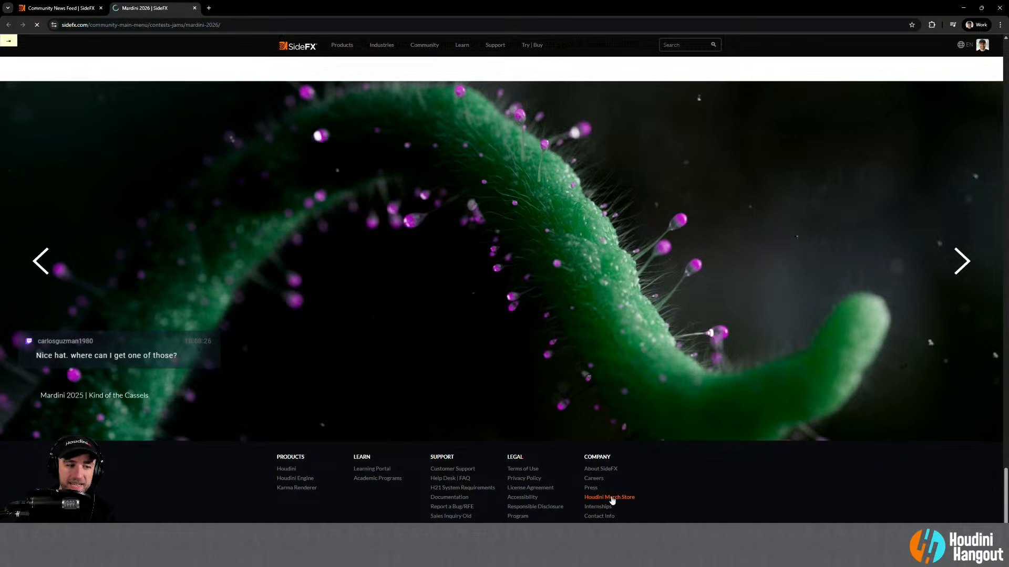
Look through the store's home page, and view all products in the featured Houdini 21 collection
scroll(422, 388, down, 4)
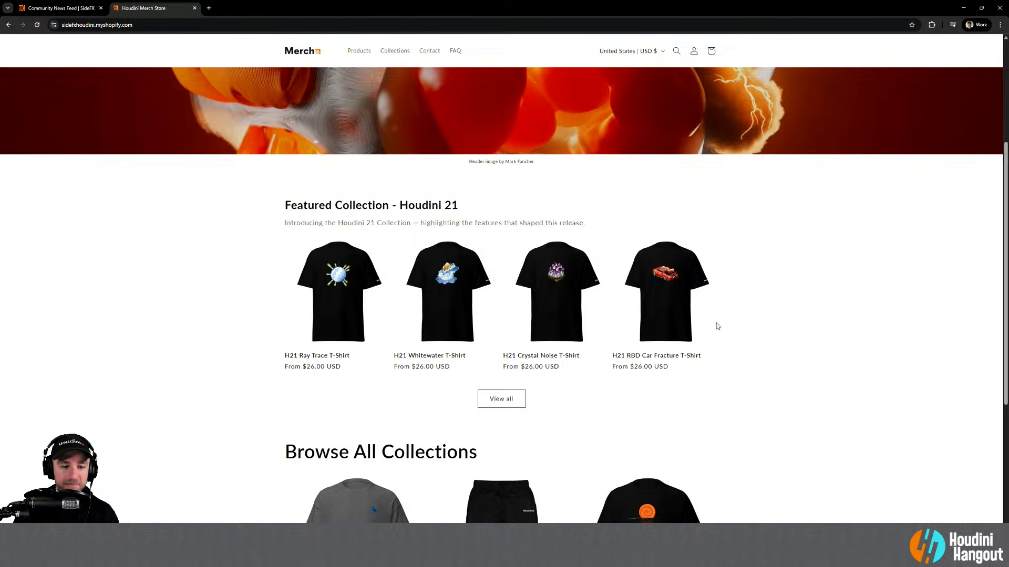
scroll(710, 340, down, 5)
scroll(540, 374, up, 1)
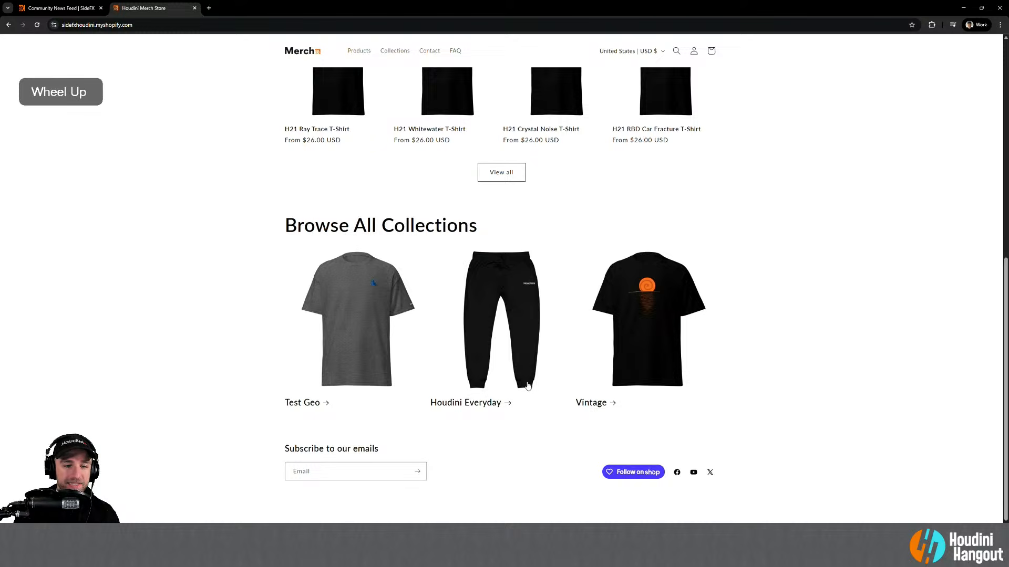
scroll(581, 410, up, 4)
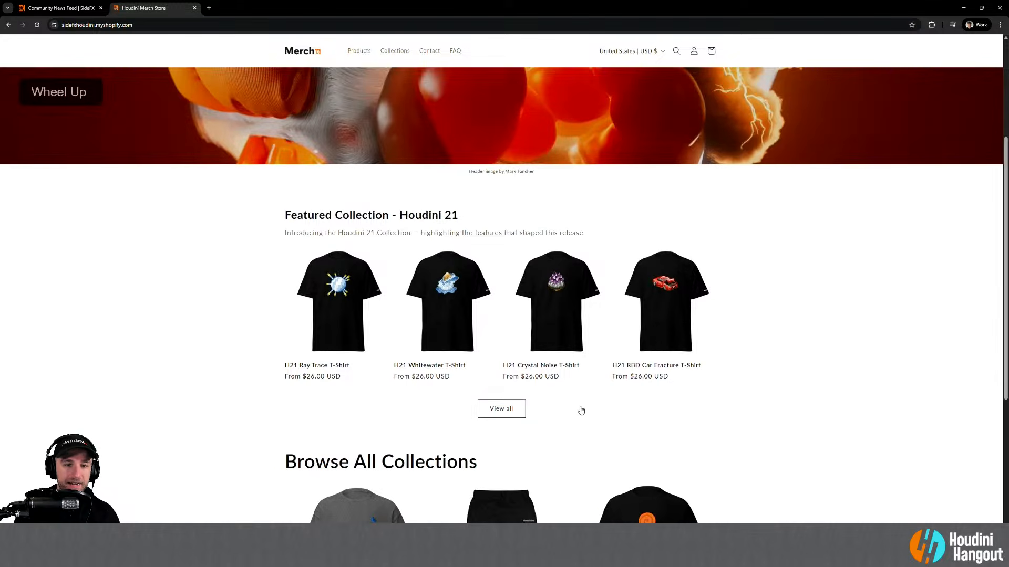
click(494, 410)
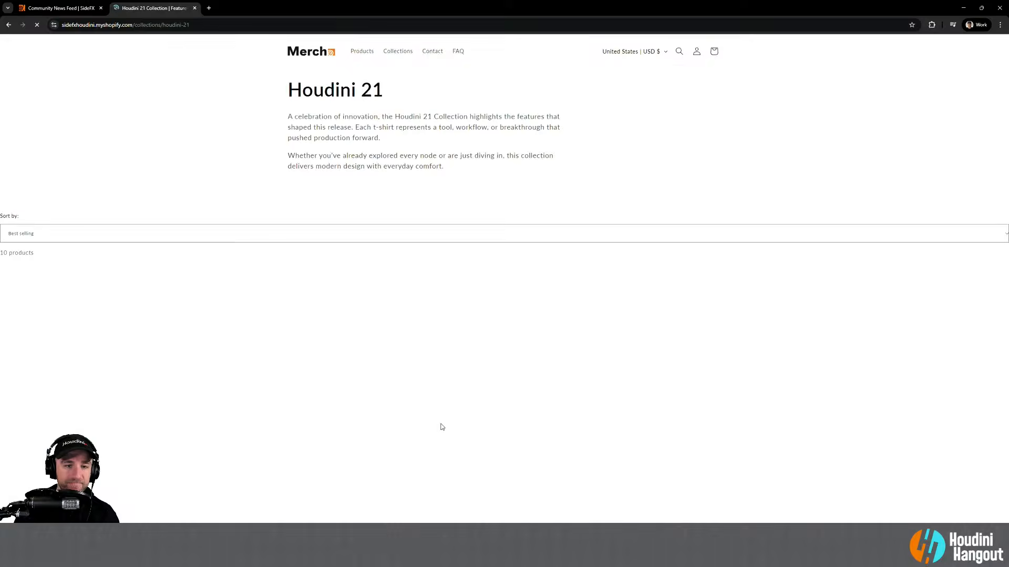
scroll(465, 382, down, 4)
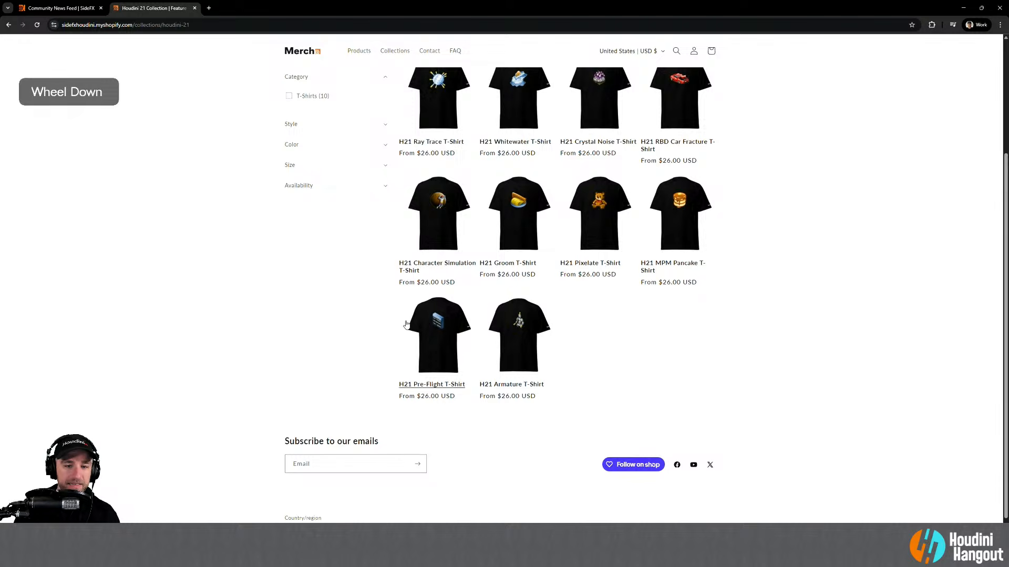
scroll(387, 339, up, 3)
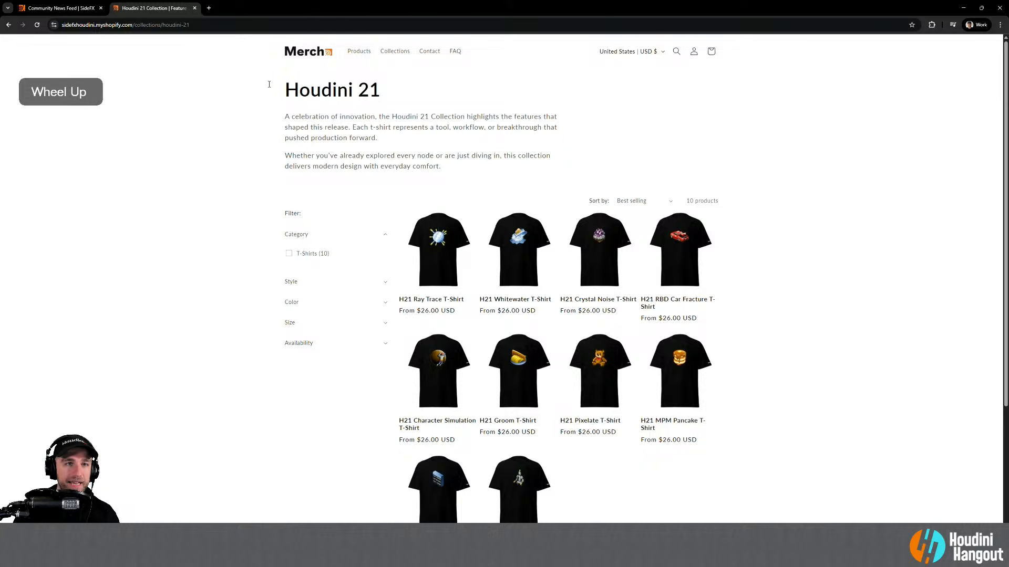
Open the Vintage collection from the store's collections overview and look through its T-shirts
click(394, 51)
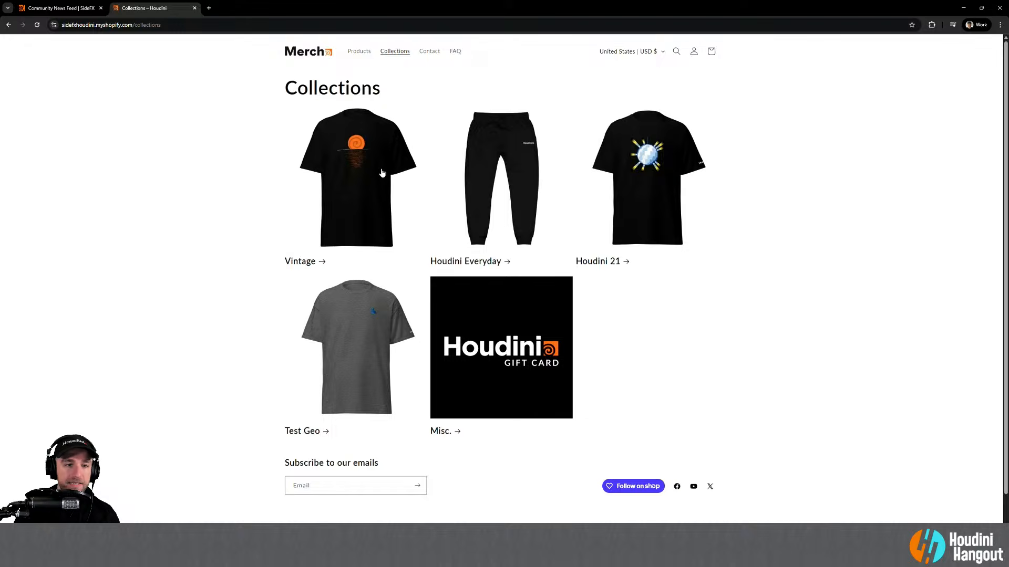
click(373, 184)
scroll(279, 253, down, 5)
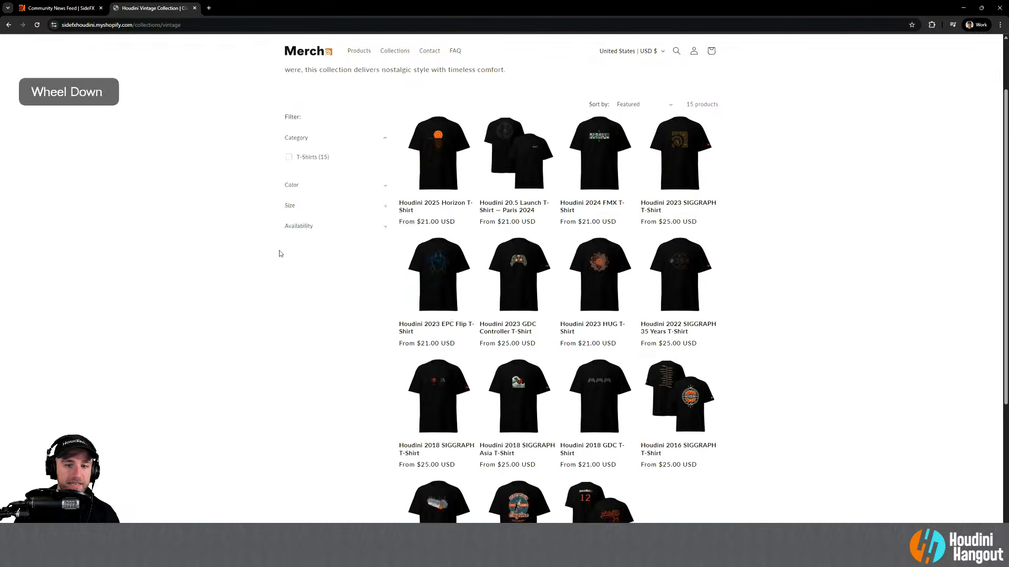
scroll(279, 253, up, 5)
Open the store's full product list and look through its first page
click(359, 51)
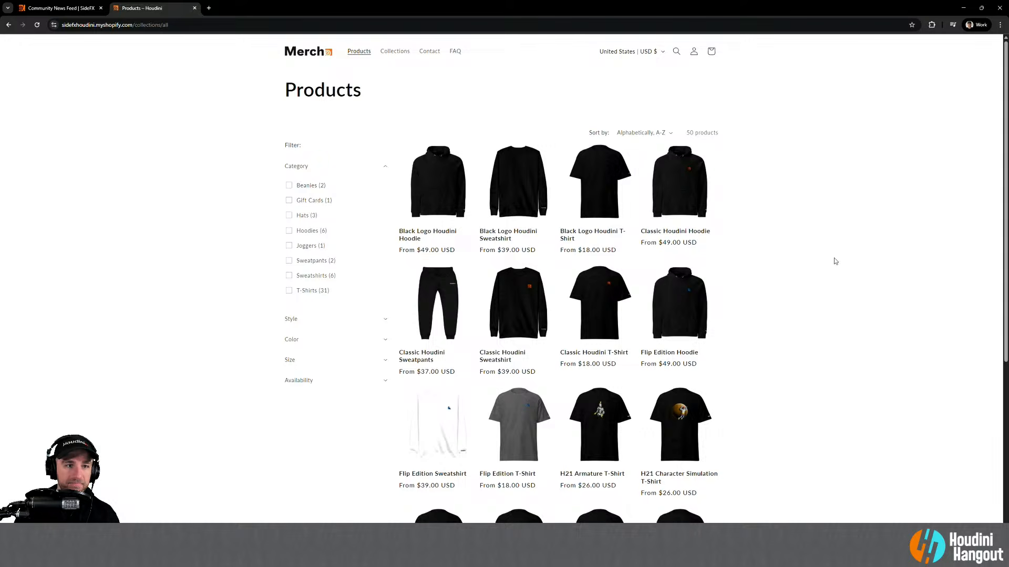
scroll(862, 260, down, 4)
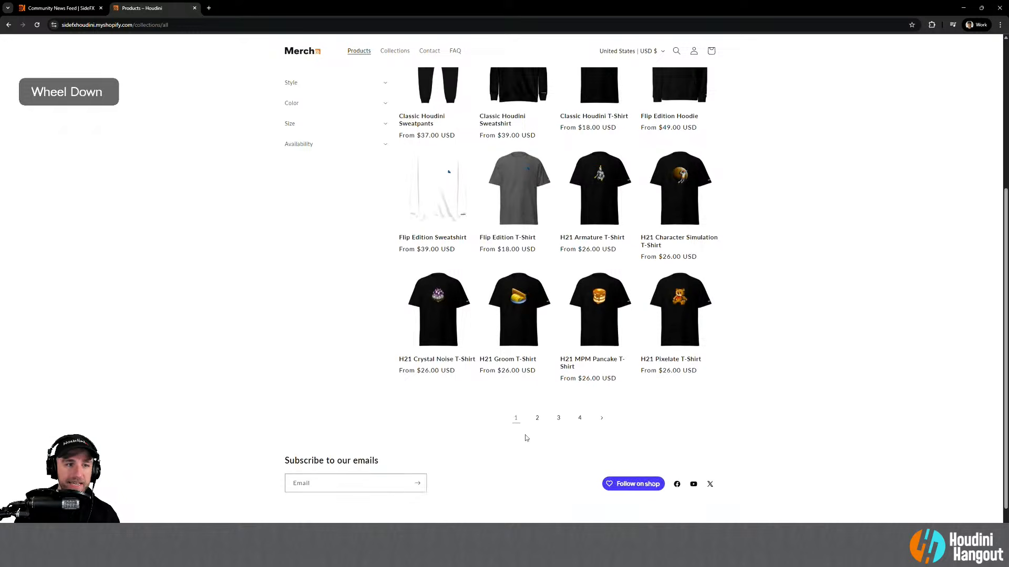
scroll(358, 362, up, 4)
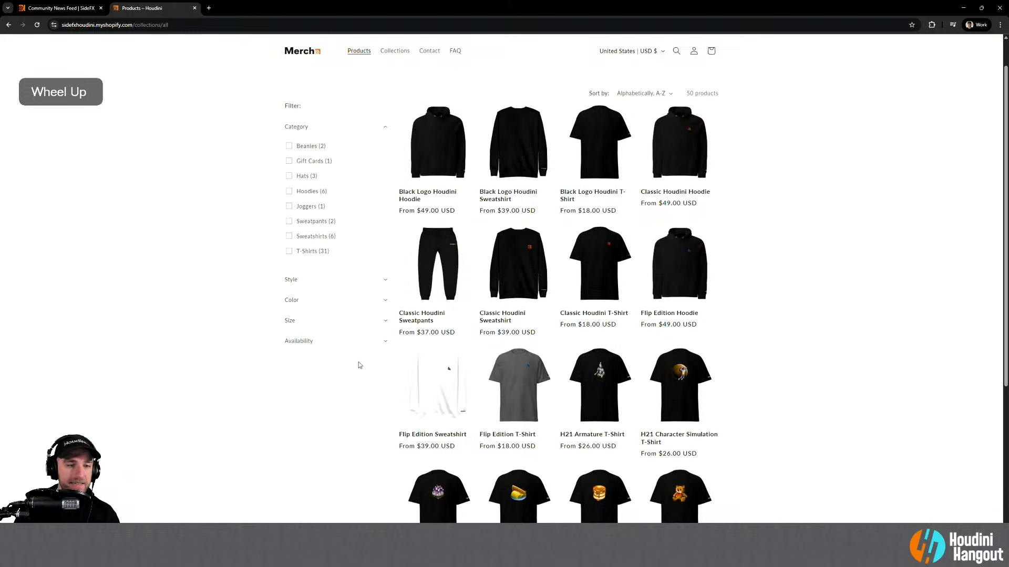
Check the Style, Color, Size and Availability filter options of the product list
click(315, 282)
click(316, 283)
click(316, 302)
click(314, 302)
click(314, 323)
click(314, 321)
click(321, 344)
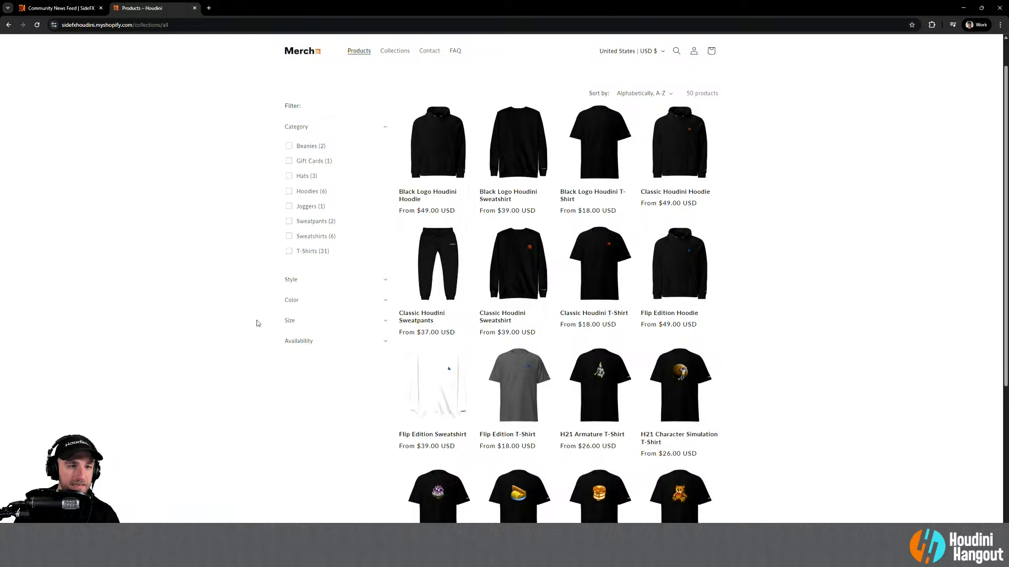
Filter the products to the Hats category and view the Houdini Embroidered Hat's product page
click(288, 177)
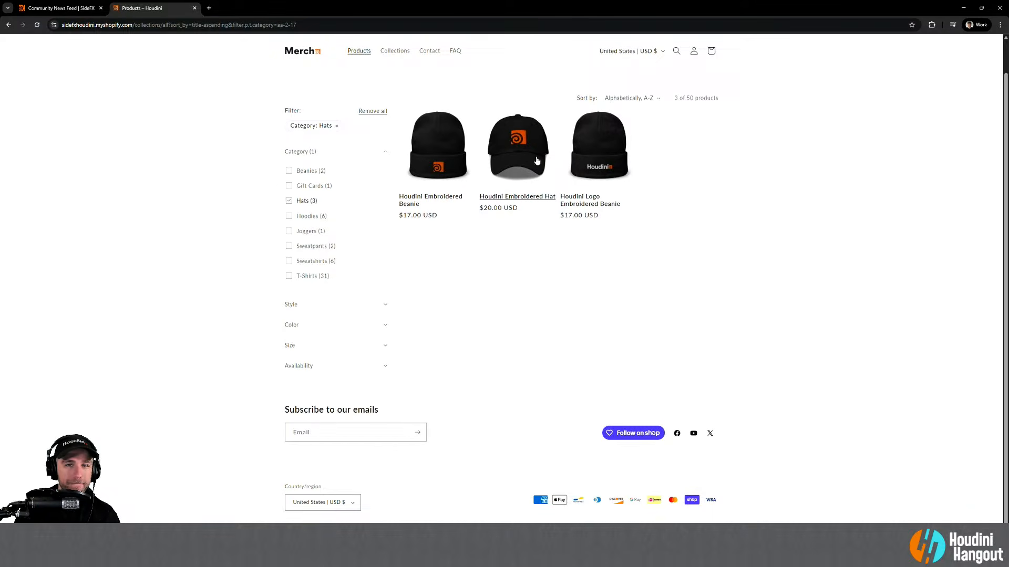
click(519, 186)
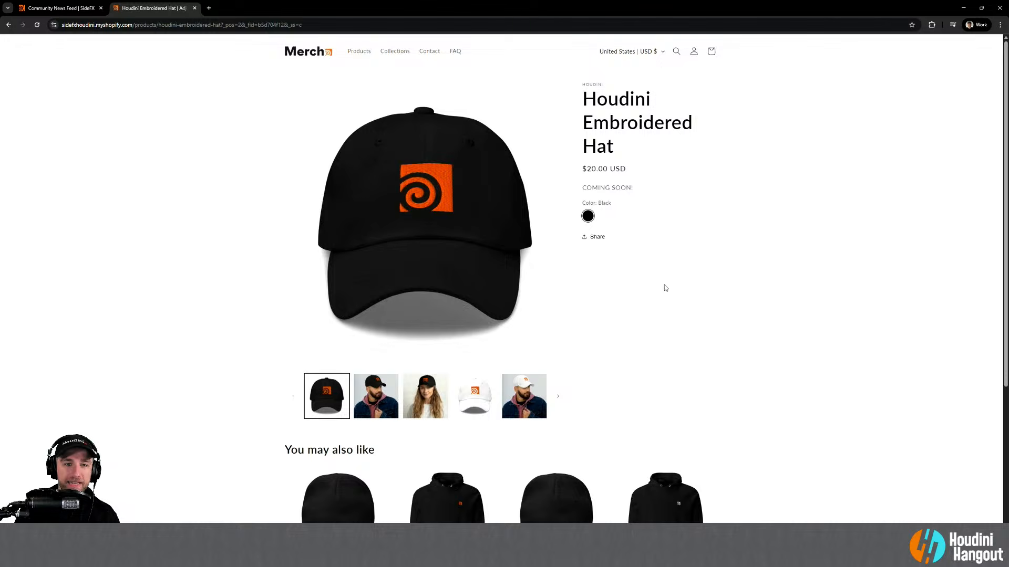
scroll(664, 288, down, 1)
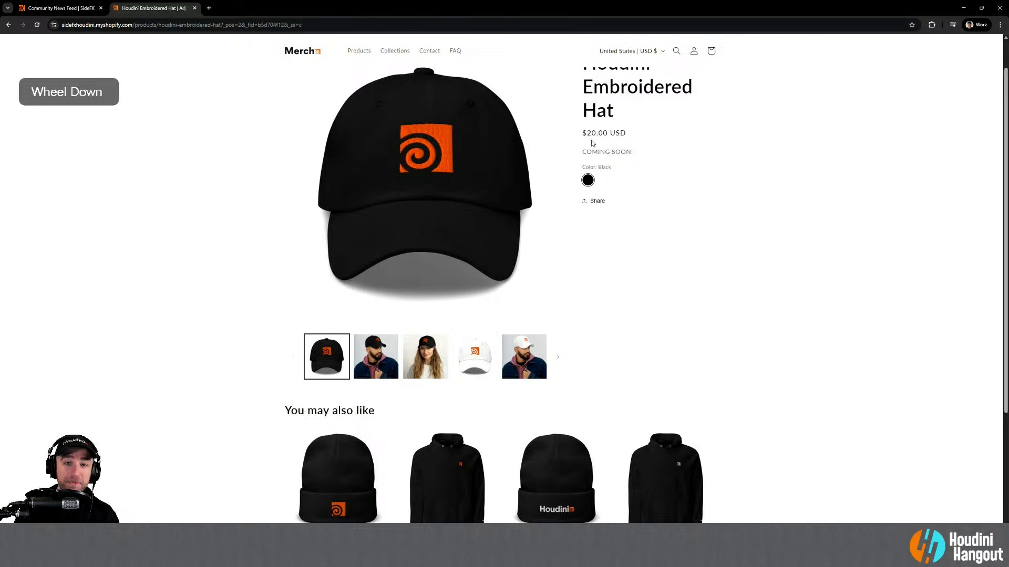
scroll(634, 241, up, 1)
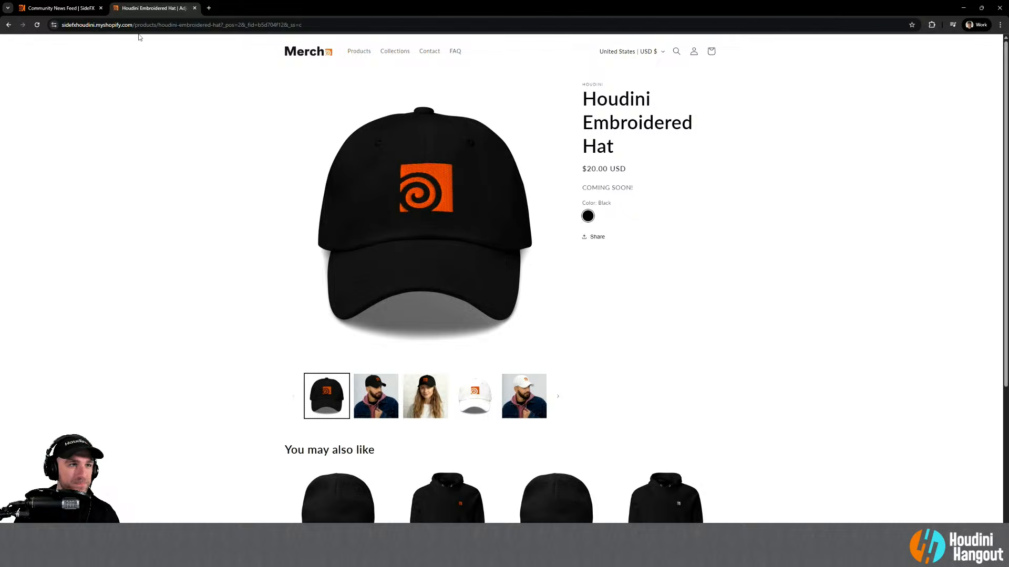
Close the merch store and reopen the Mardini 2026 page from the community news feed at its daily prompt calendar
click(195, 8)
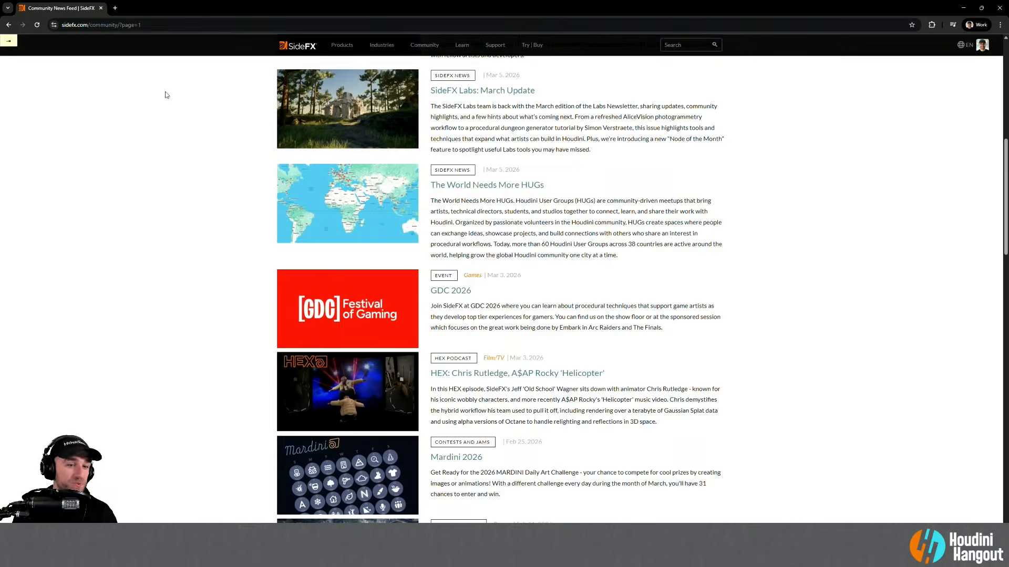
scroll(188, 205, up, 10)
scroll(273, 253, down, 7)
scroll(273, 254, down, 4)
click(369, 464)
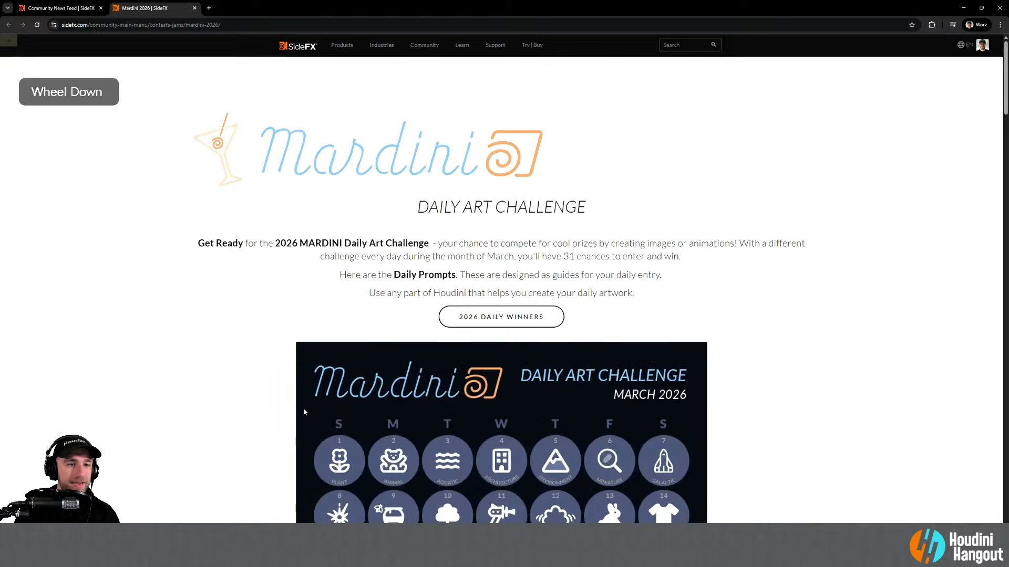
scroll(344, 328, down, 3)
scroll(320, 327, down, 3)
scroll(320, 327, up, 2)
scroll(320, 327, down, 1)
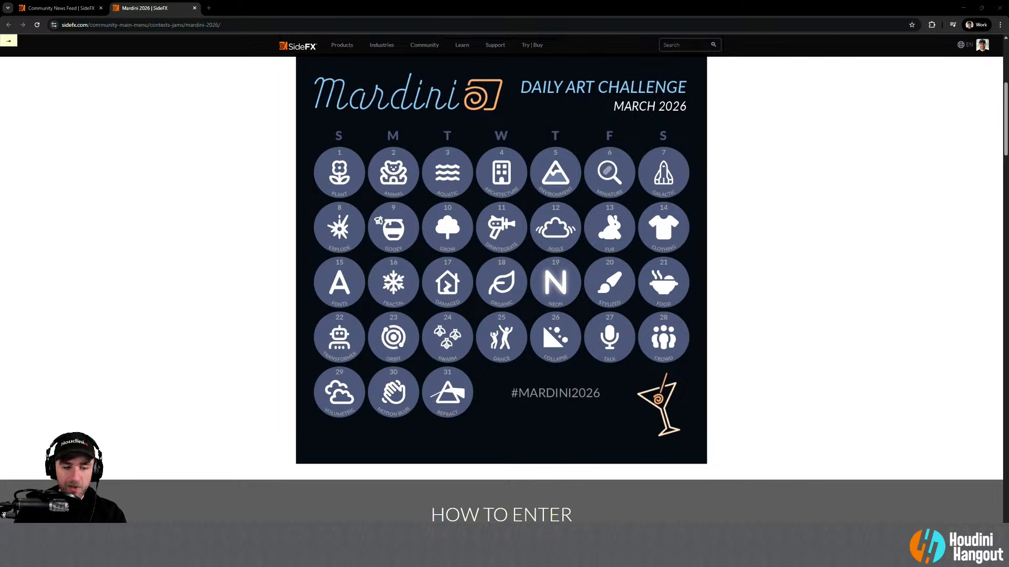
Switch to Houdini and start saving the scene under a new name in D:/Houdini_Hangout/00_Stream_Project_Files/2026/
key(alt+Tab)
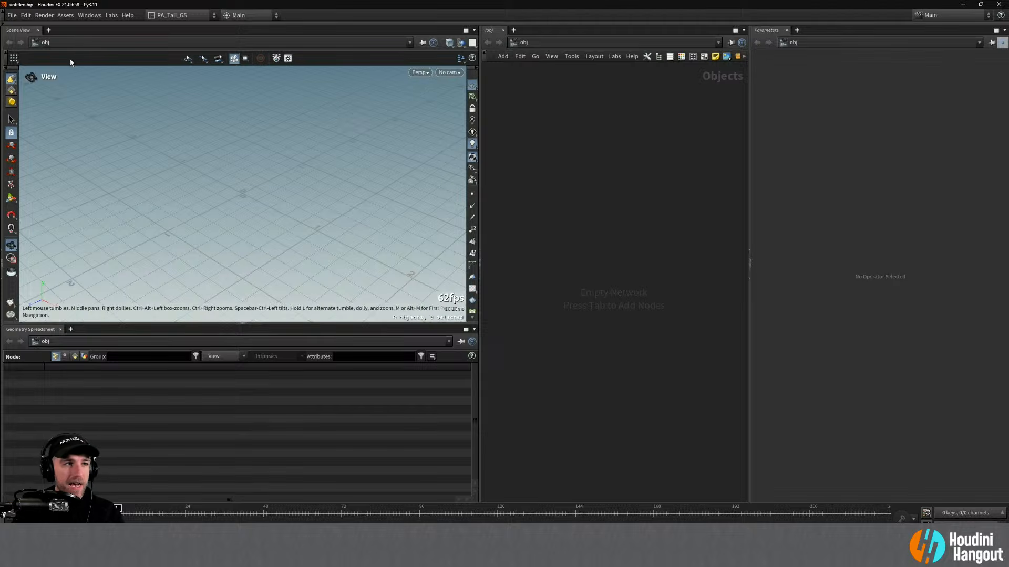
click(9, 15)
click(32, 90)
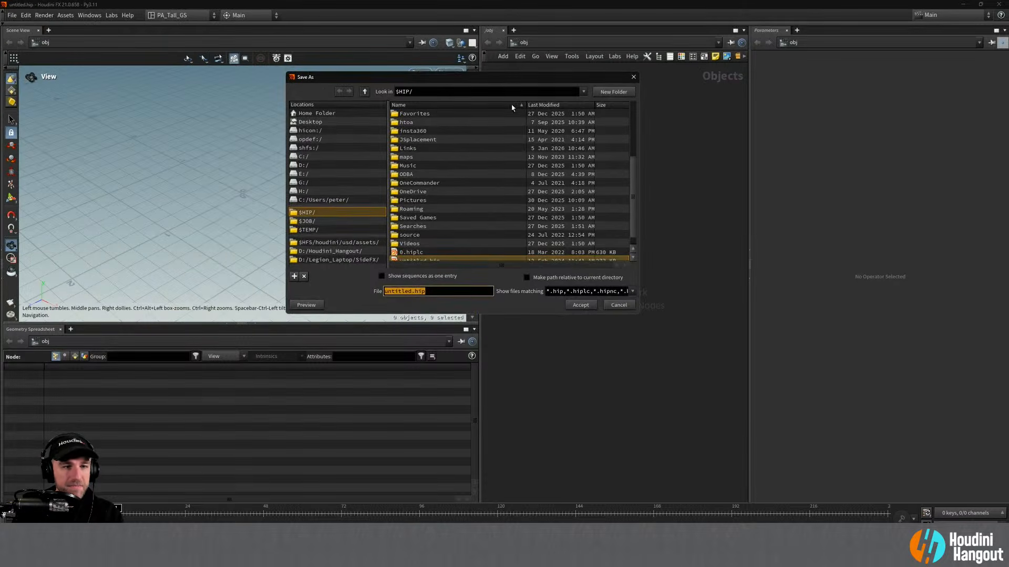
click(324, 252)
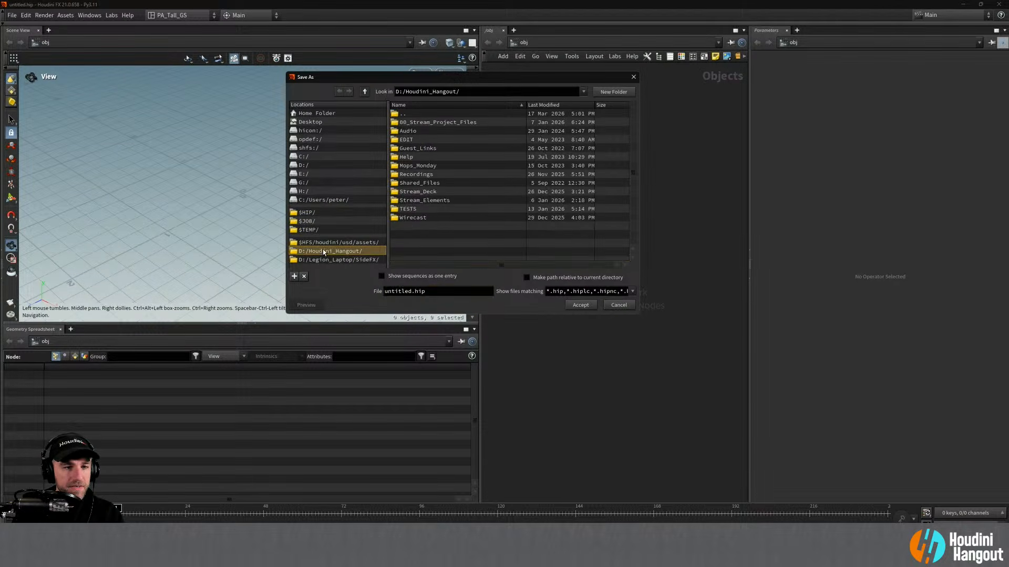
double_click(416, 122)
double_click(414, 157)
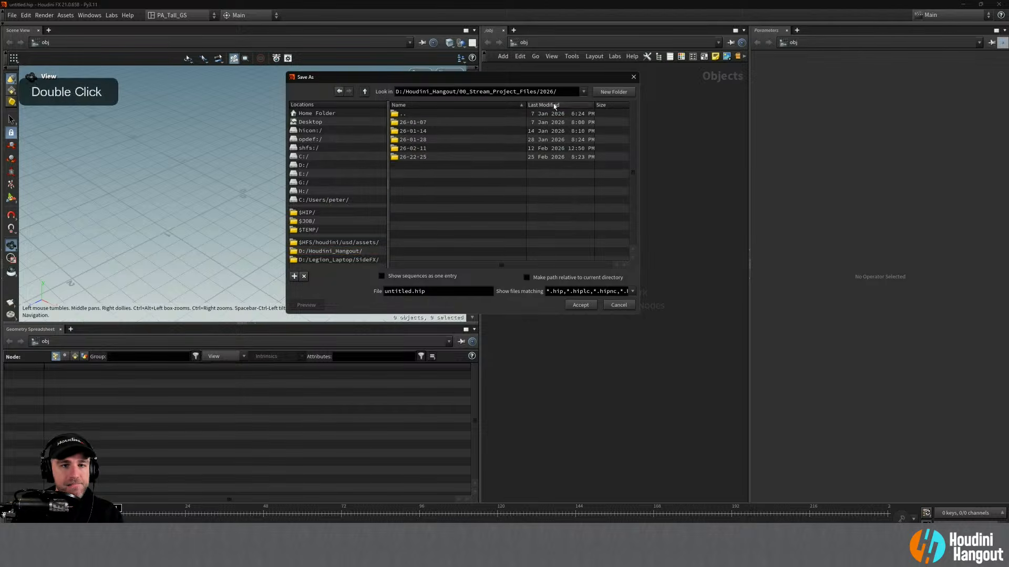
Create a new folder named 26-03-18 inside the 2026 project folder
click(604, 93)
text(26-0)
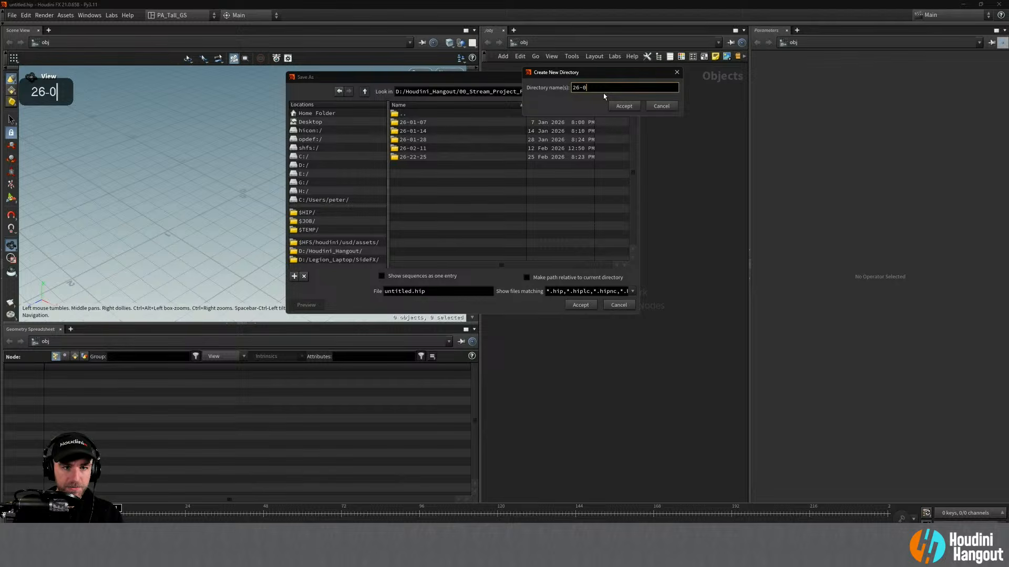
text(3-)
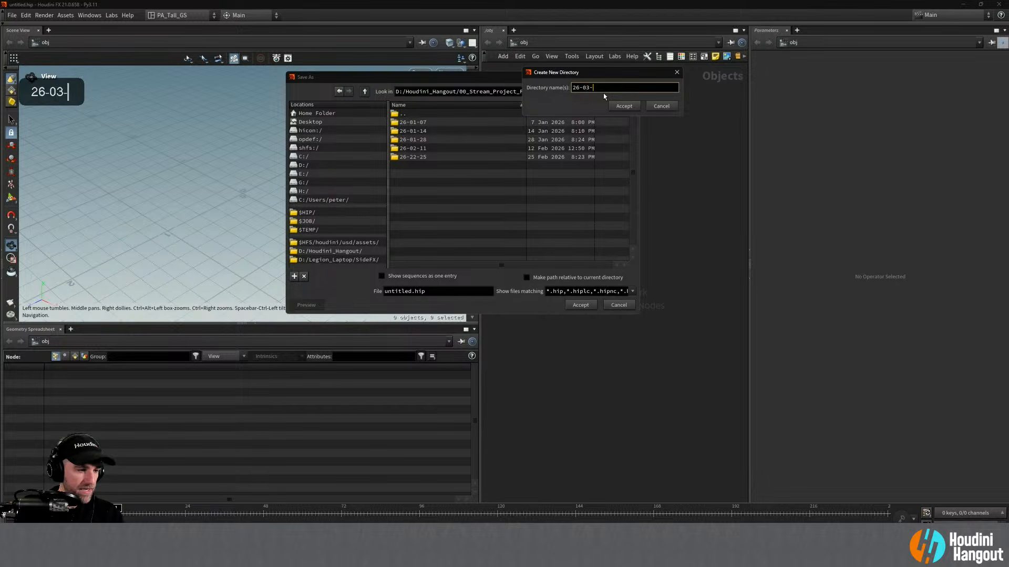
text(18)
key(Return)
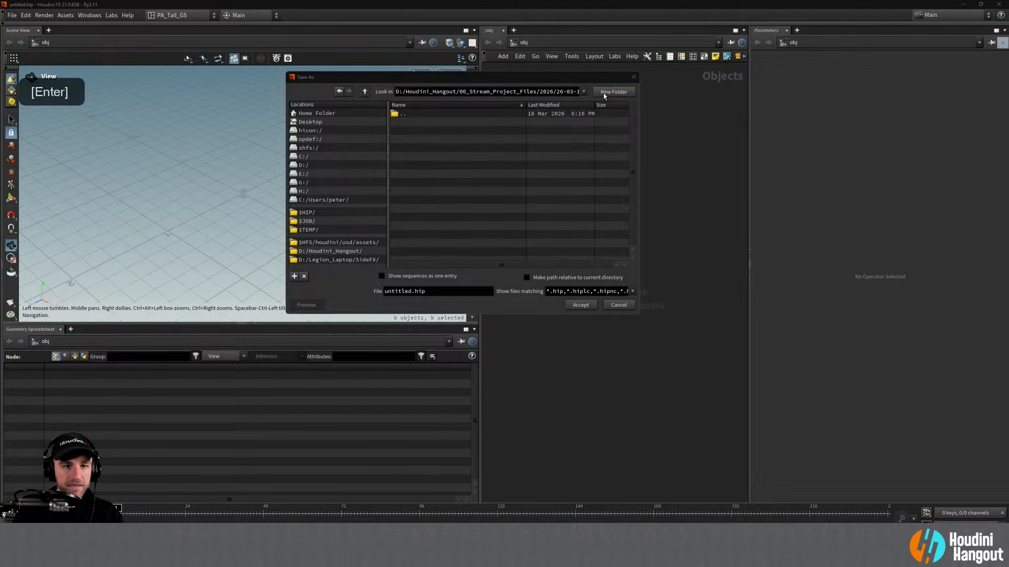
Save the scene in the 26-03-18 folder as Mardini_Plant_Grow.hip
double_click(410, 291)
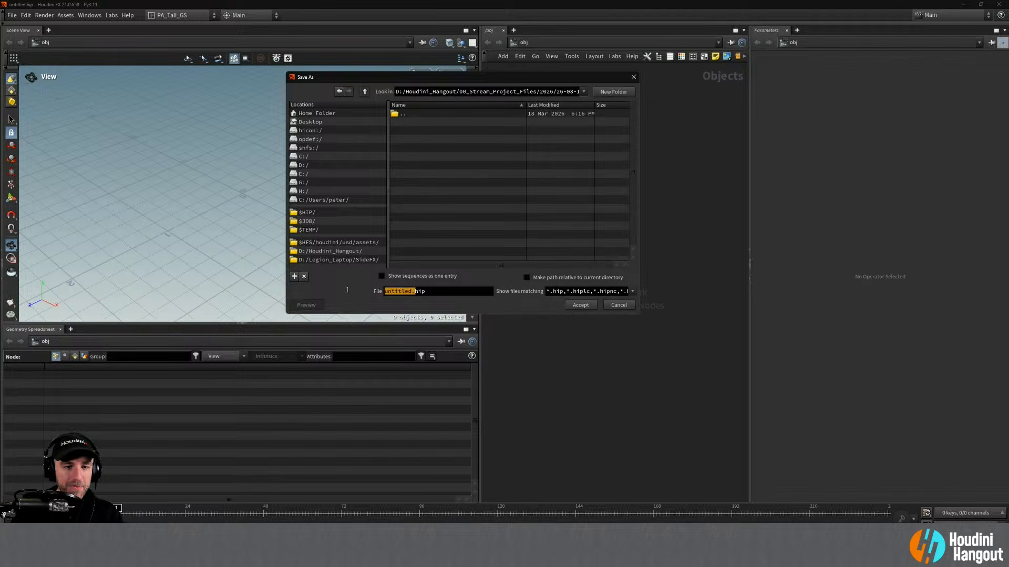
click(410, 291)
double_click(410, 291)
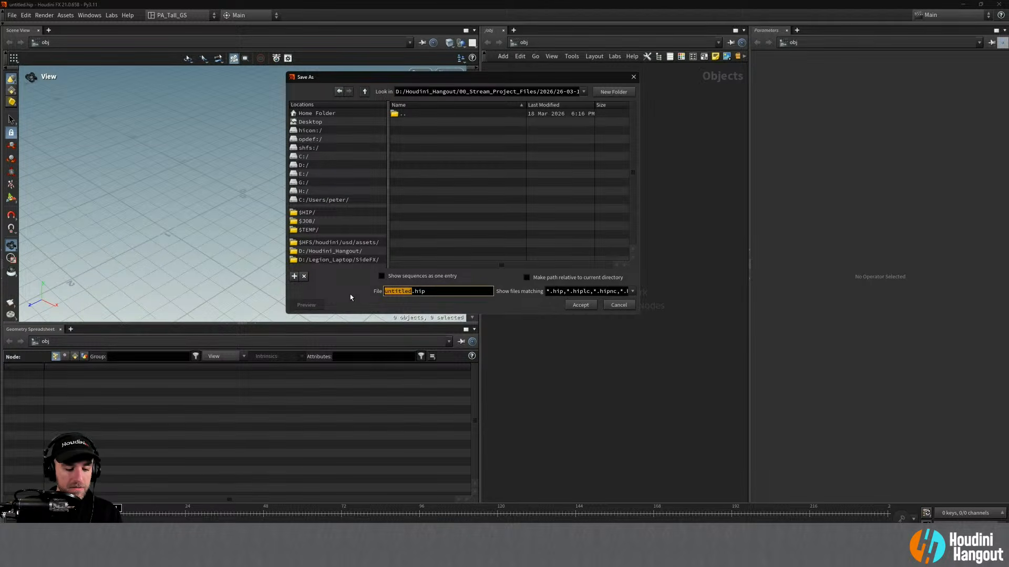
text(Mardini_)
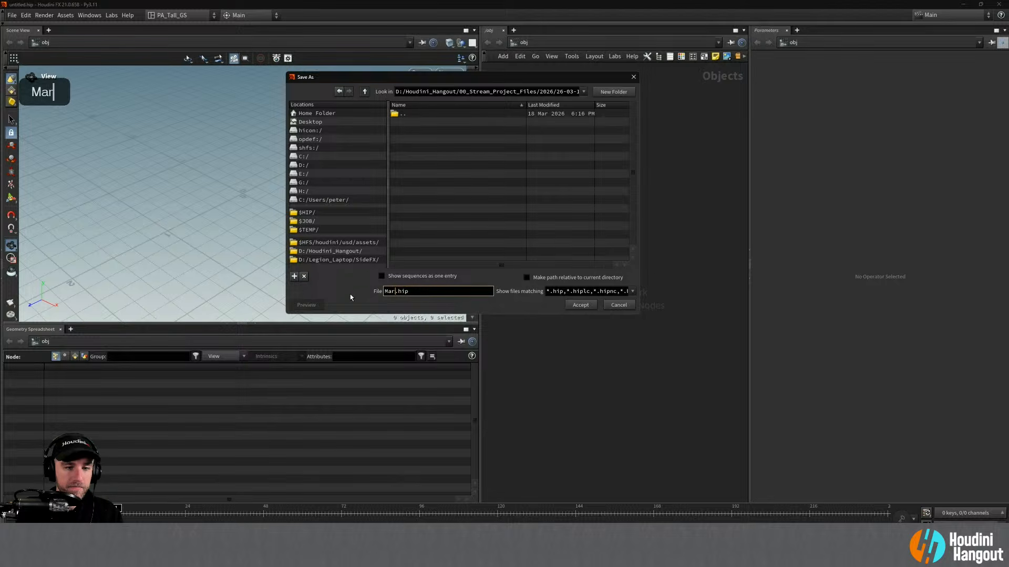
text(Plant_)
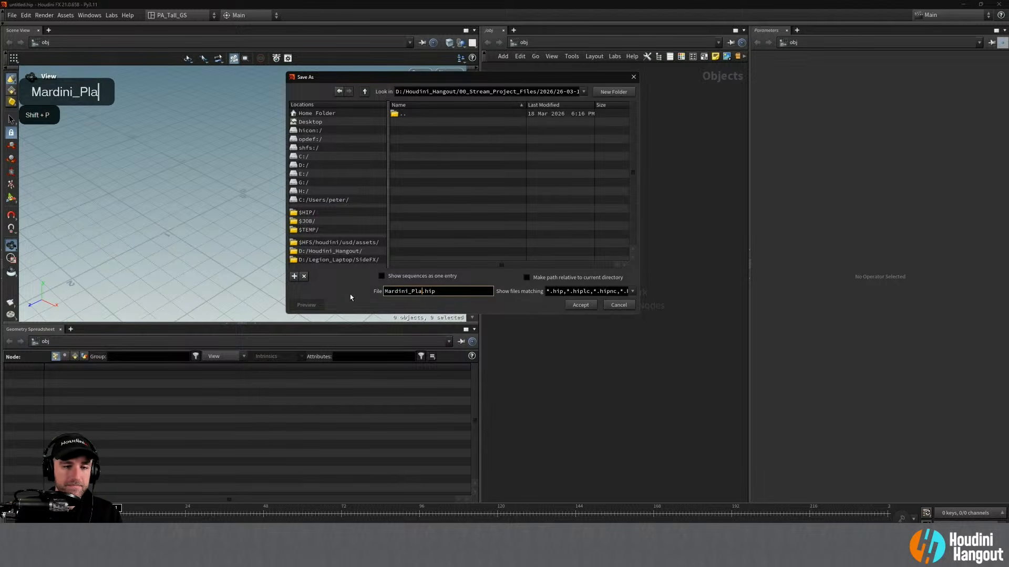
text(Grow)
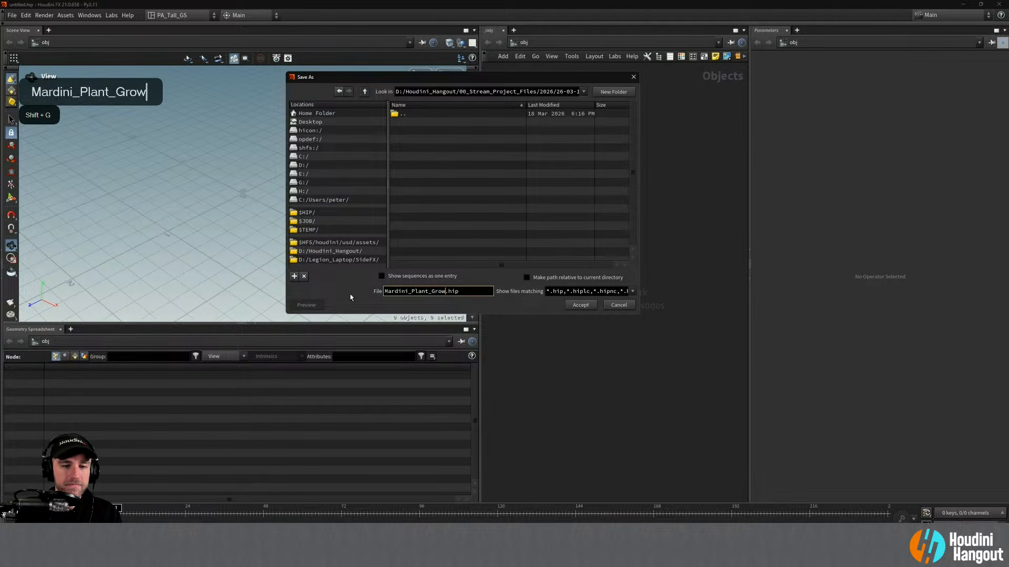
key(Return)
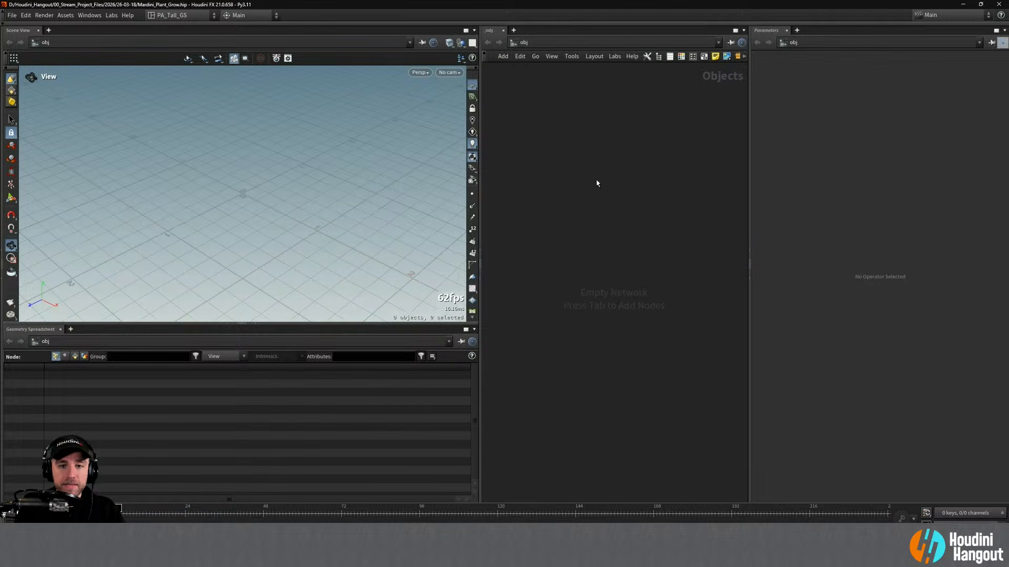
key(Tab)
mouse_move(602, 327)
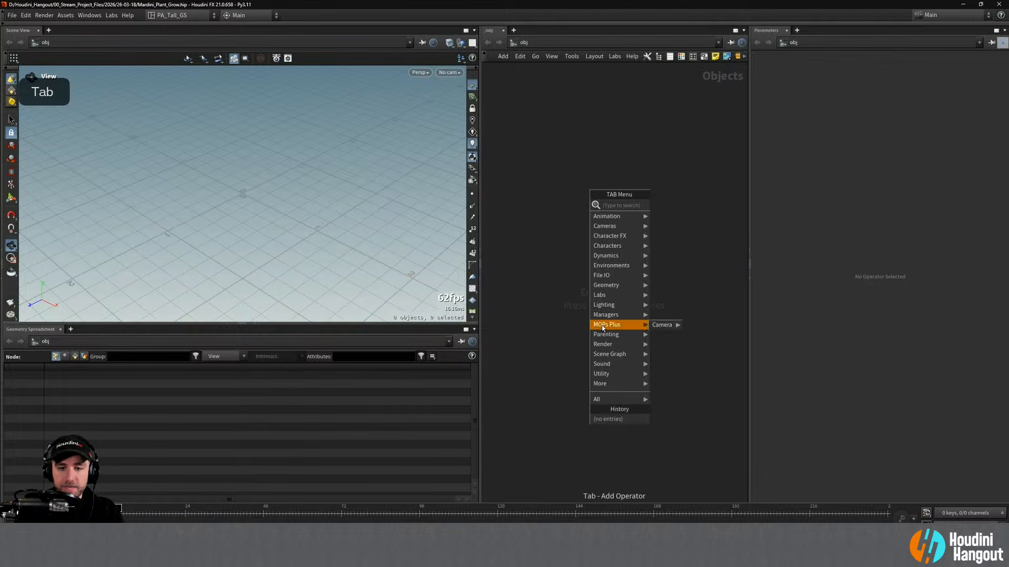
click(552, 265)
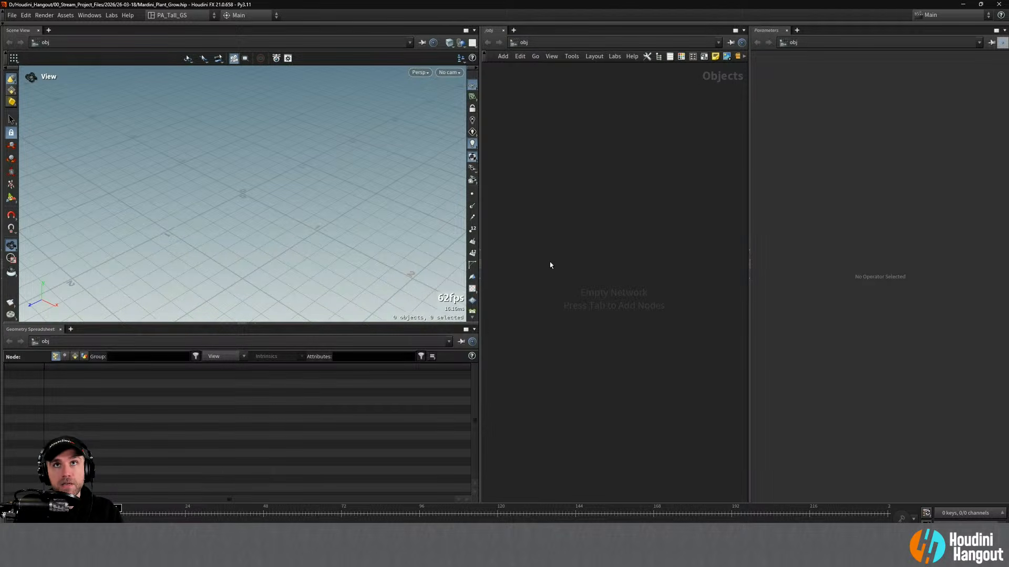
Create a Geometry object in the object network and rename it geo_text
key(Tab)
text(geo)
key(Return)
click(596, 184)
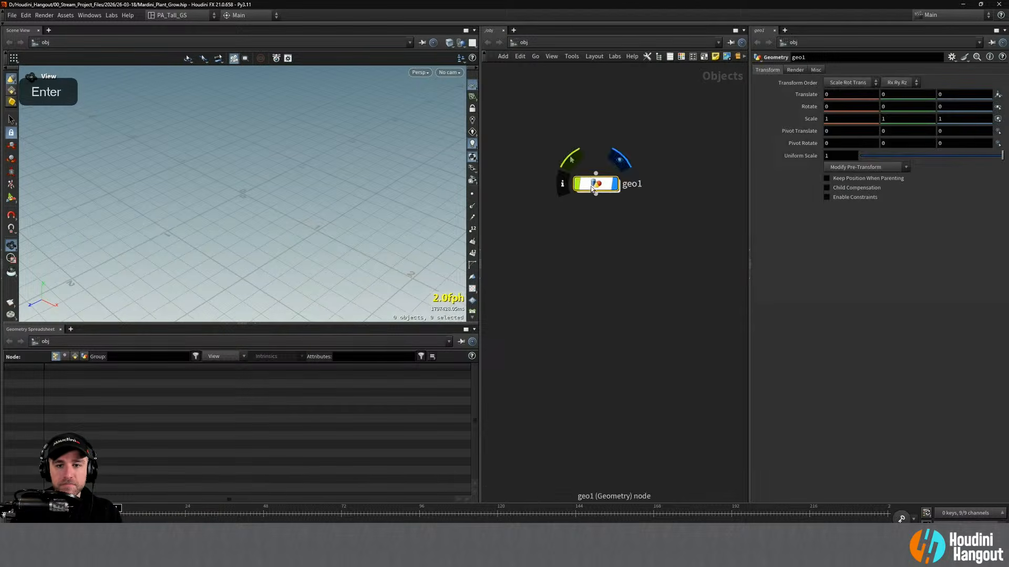
double_click(630, 205)
text(geoi)
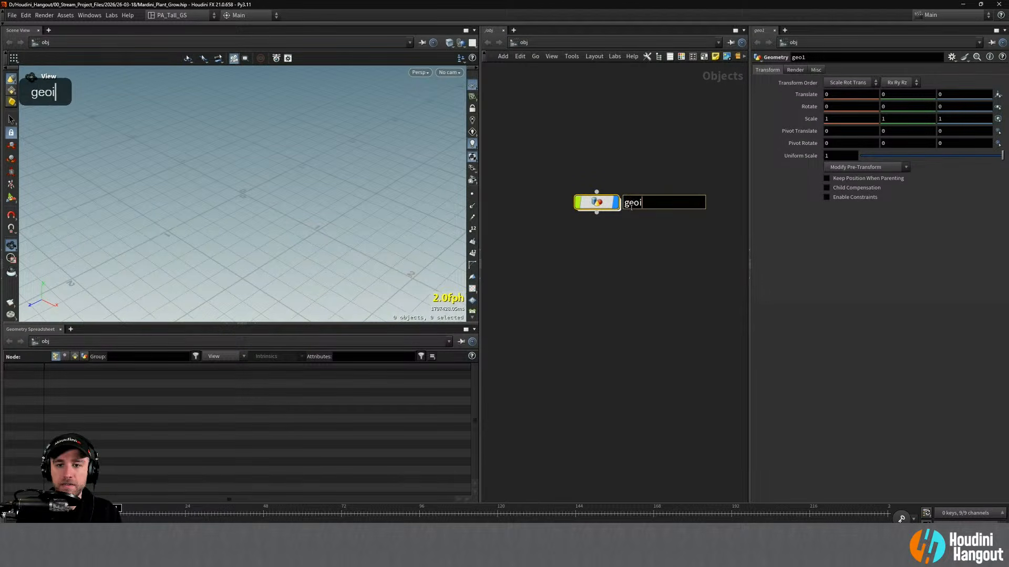
key(BackSpace)
text(_text)
key(Return)
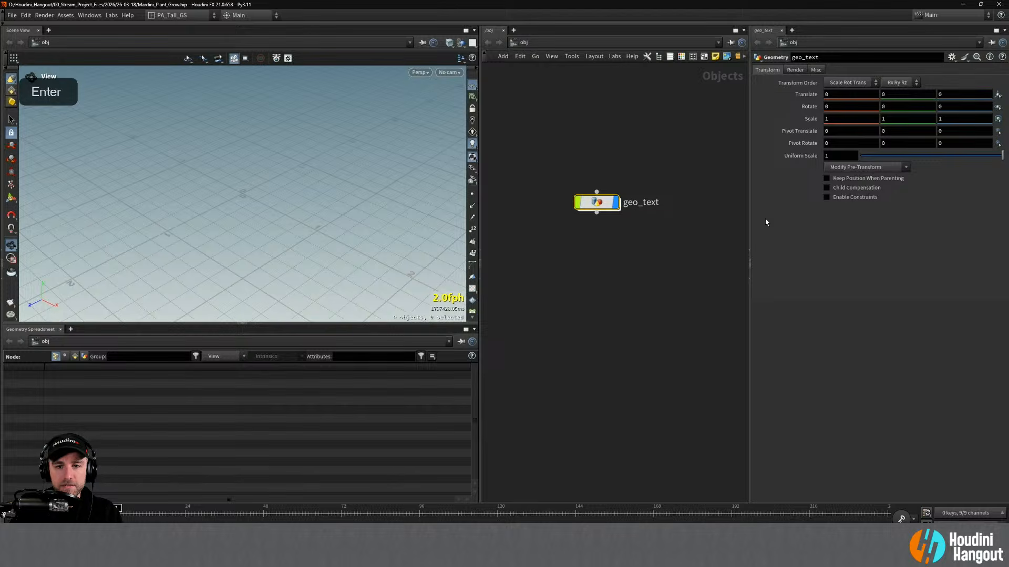
Go inside geo_text and add a MOPs Typography (Plus) node to its empty network
double_click(592, 205)
key(Tab)
text(m)
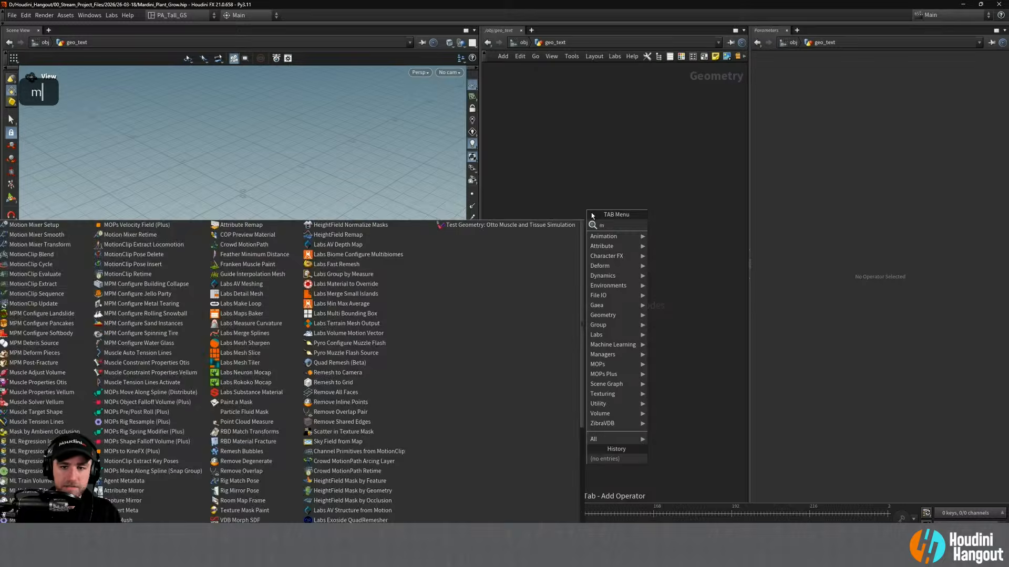
text(ops ty)
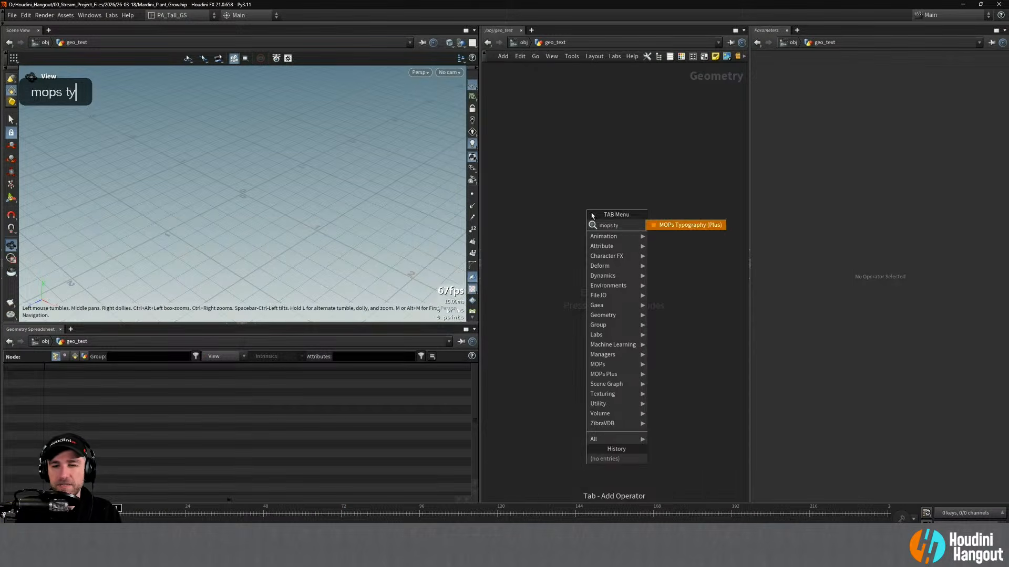
key(Return)
click(605, 195)
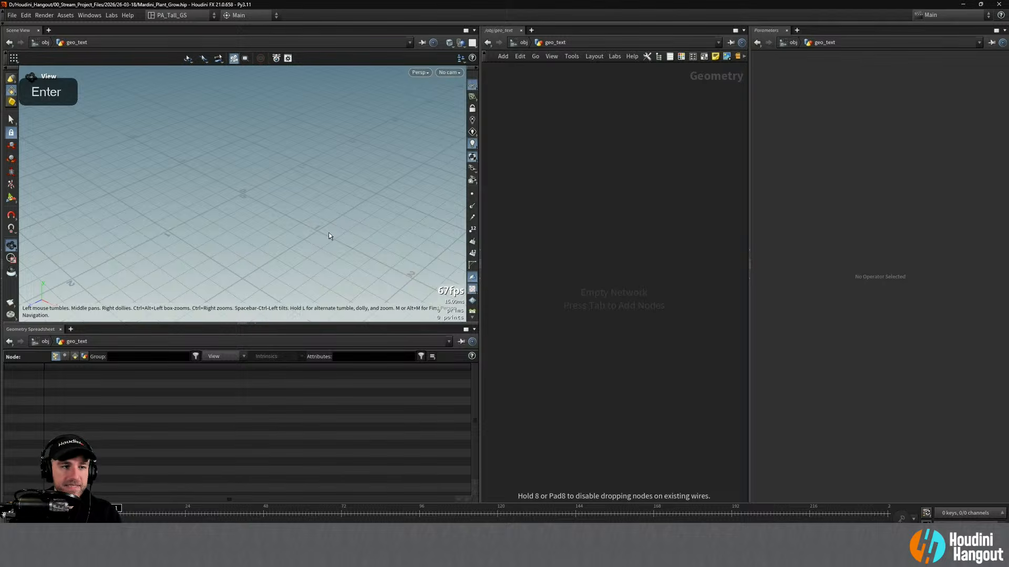
alt+drag(294, 192, 273, 188)
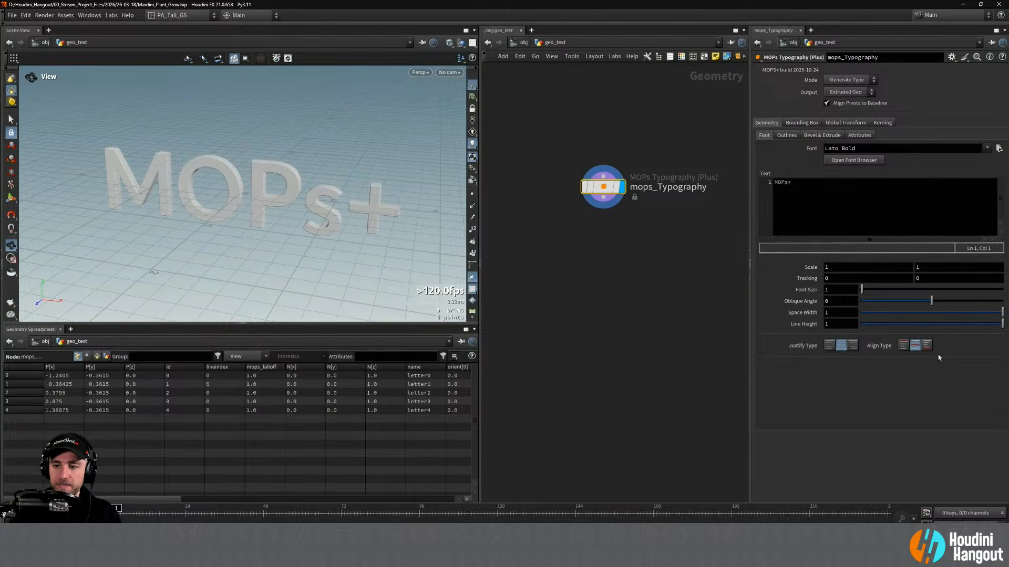
Try the third Align Type option on the typography node and restore the middle one
click(926, 346)
alt+right_drag(259, 153, 330, 122)
alt+middle_drag(329, 122, 331, 136)
alt+right_drag(331, 136, 347, 117)
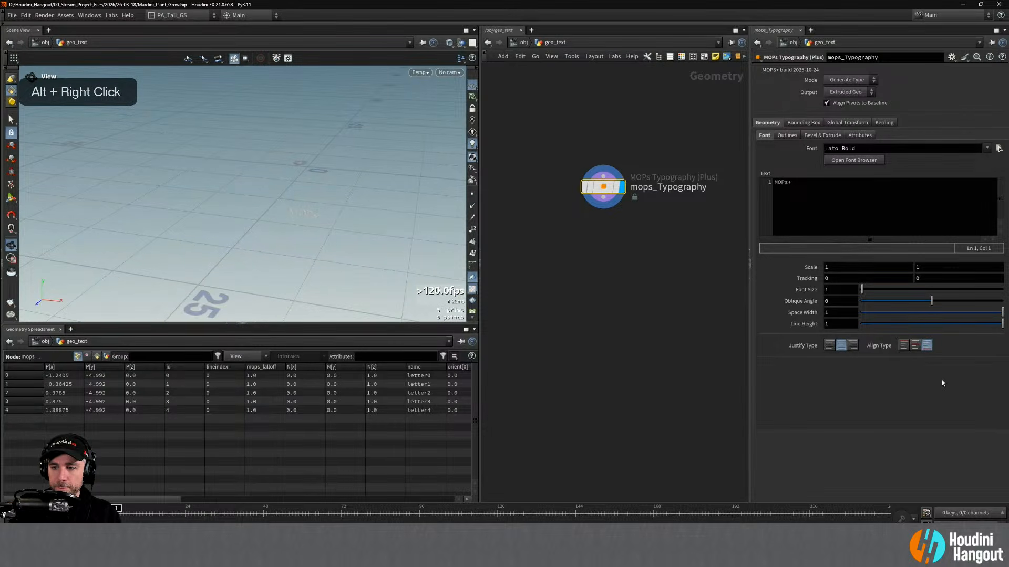
click(914, 345)
mouse_move(310, 158)
alt+right_down()
mouse_move(354, 152)
mouse_move(298, 163)
mouse_move(293, 175)
mouse_move(316, 158)
alt+right_up()
alt+drag(316, 158, 336, 150)
alt+middle_drag(337, 150, 302, 160)
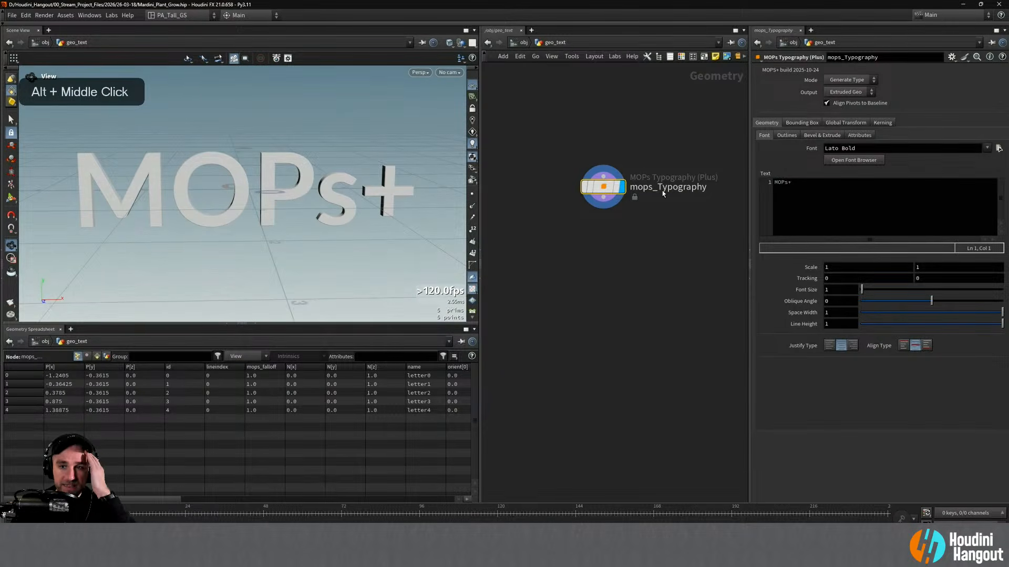
Replace the typography node's text with "Mardini" and apply it
double_click(791, 181)
text(Mardini)
key(Return)
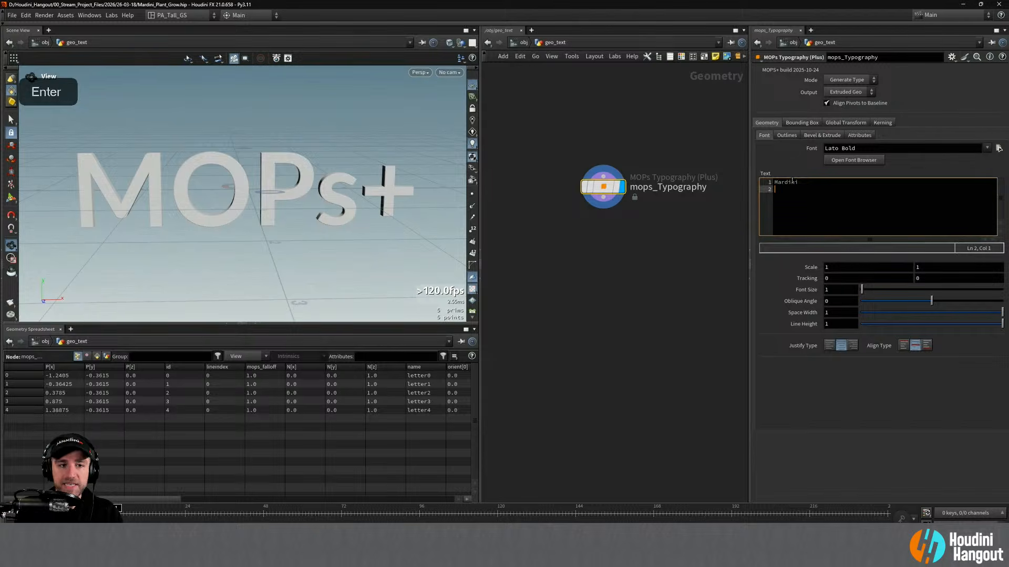
key(BackSpace)
key(ctrl+Return)
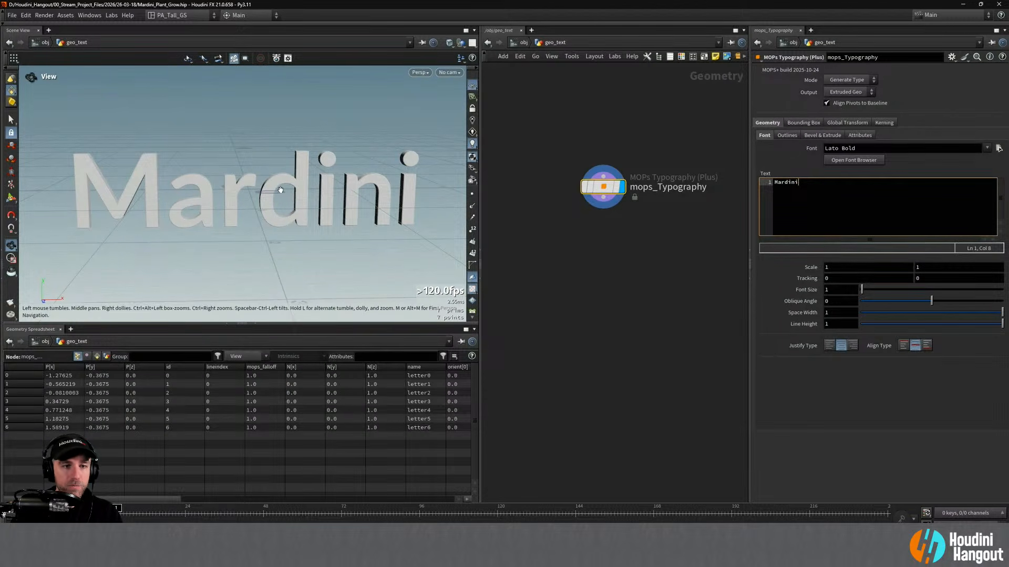
key(alt)
alt+drag(345, 195, 364, 205)
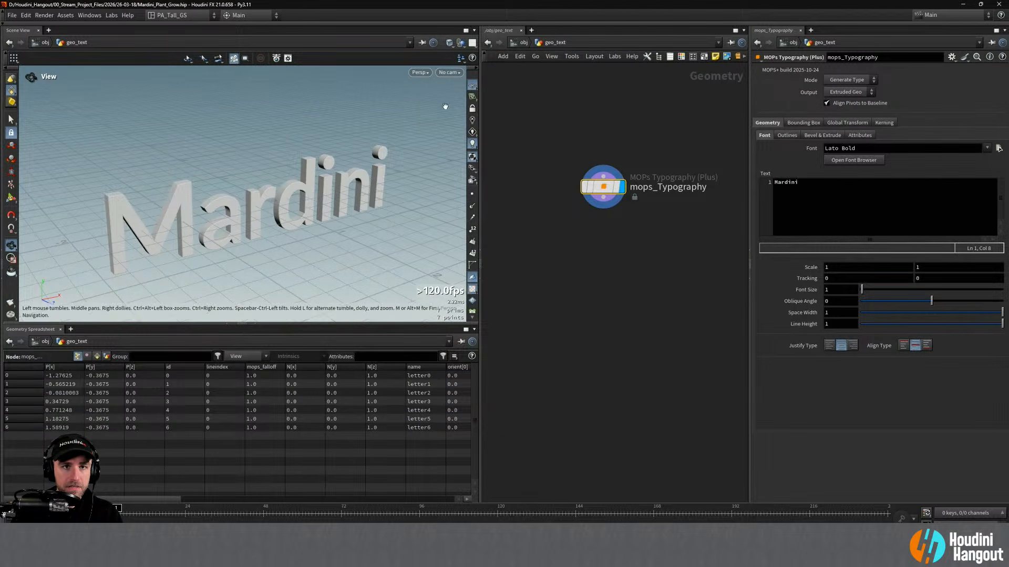
click(450, 42)
click(460, 152)
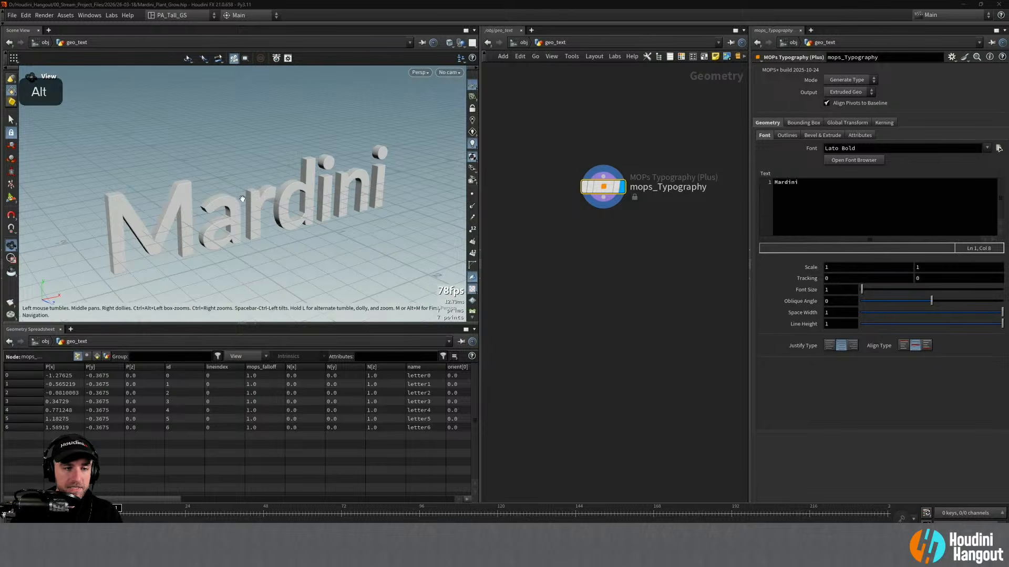
alt+right_drag(243, 197, 262, 191)
alt+drag(263, 192, 280, 182)
alt+right_drag(280, 182, 263, 189)
alt+drag(262, 189, 294, 178)
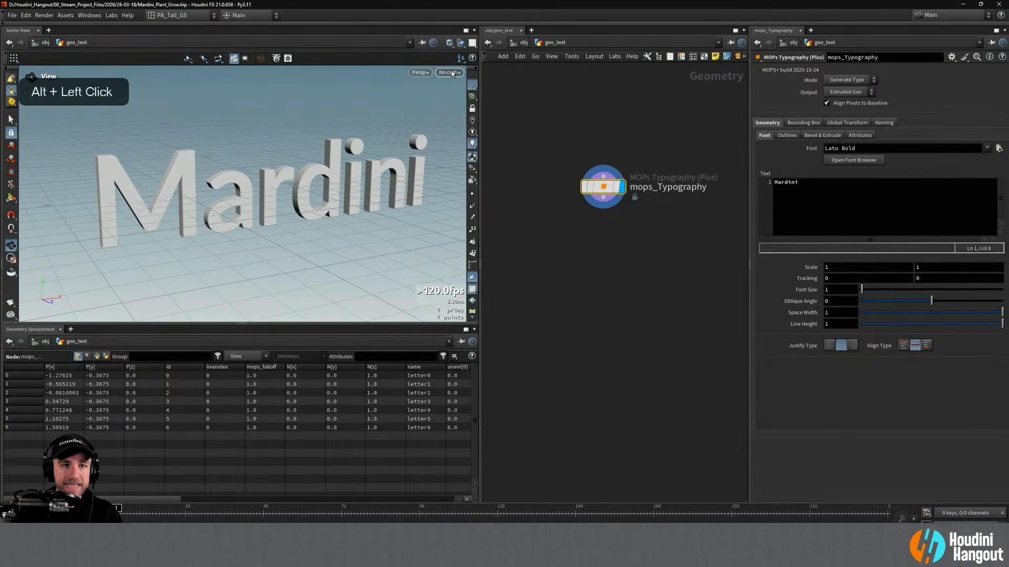
click(450, 42)
click(454, 152)
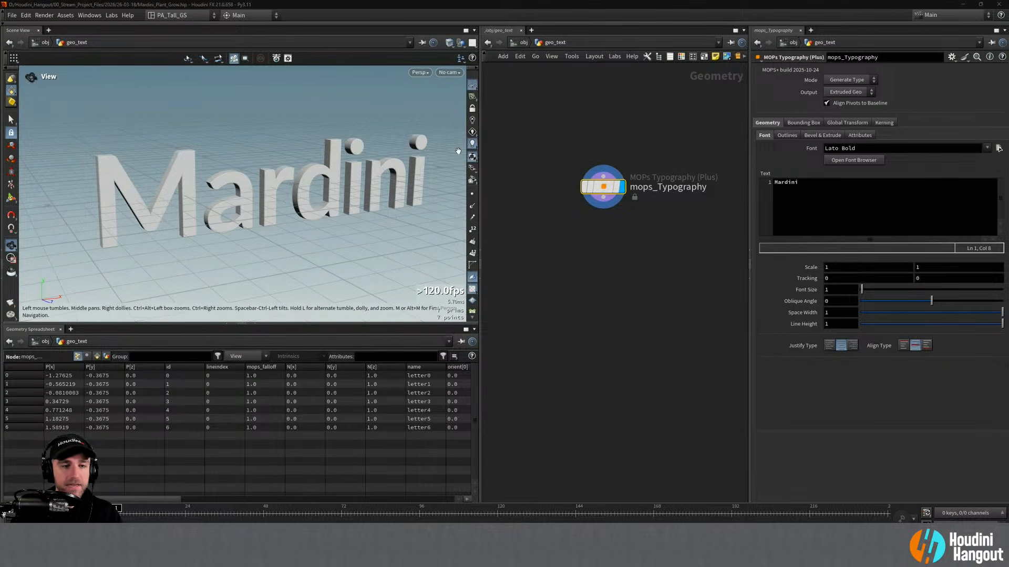
click(448, 43)
click(458, 156)
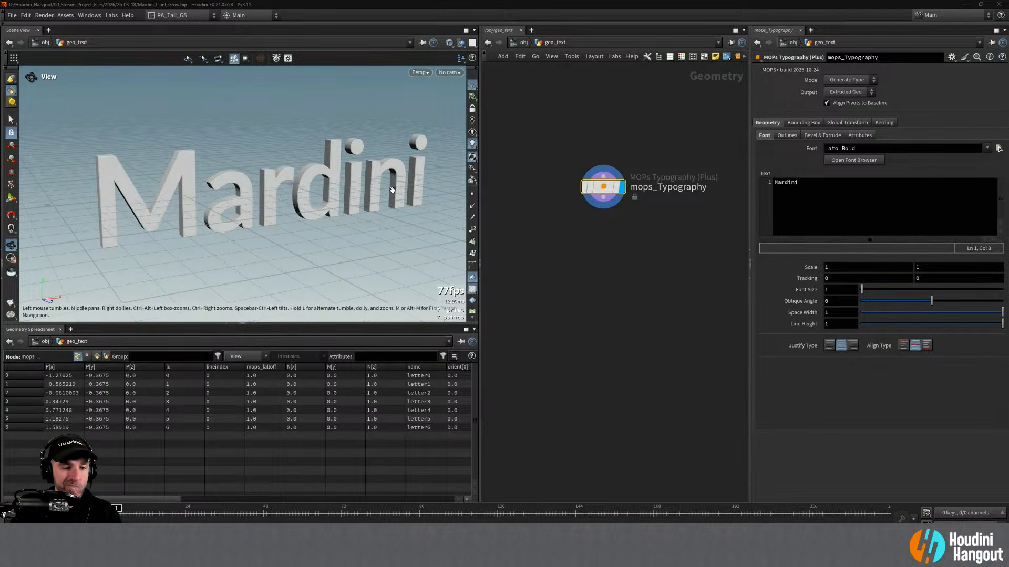
alt+right_drag(368, 160, 337, 164)
alt+middle_drag(337, 164, 318, 175)
alt+click(318, 176)
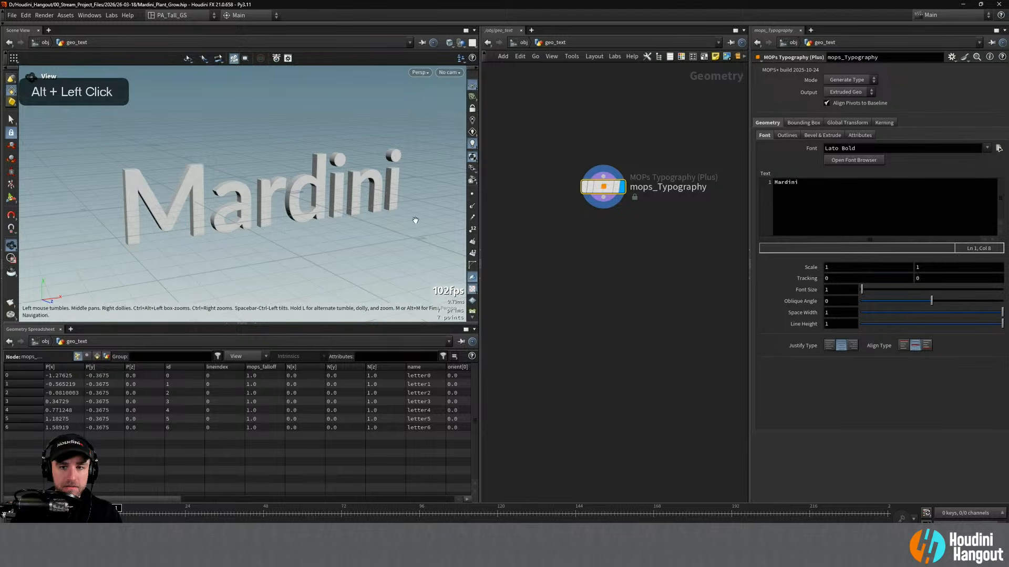
Examine the Output and Mode choices and the Align Pivots to Baseline option of the typography node
key(Tab)
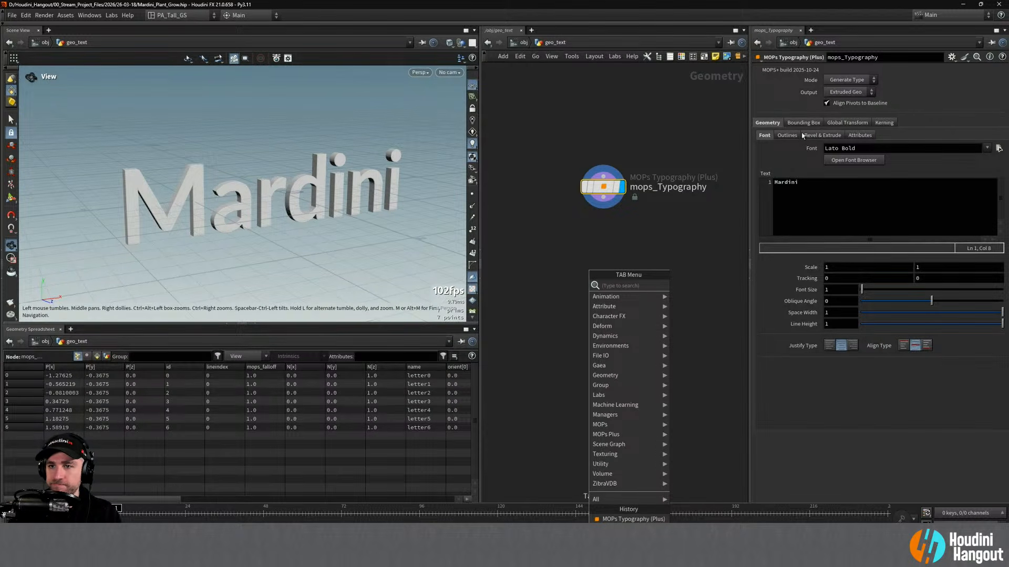
click(852, 93)
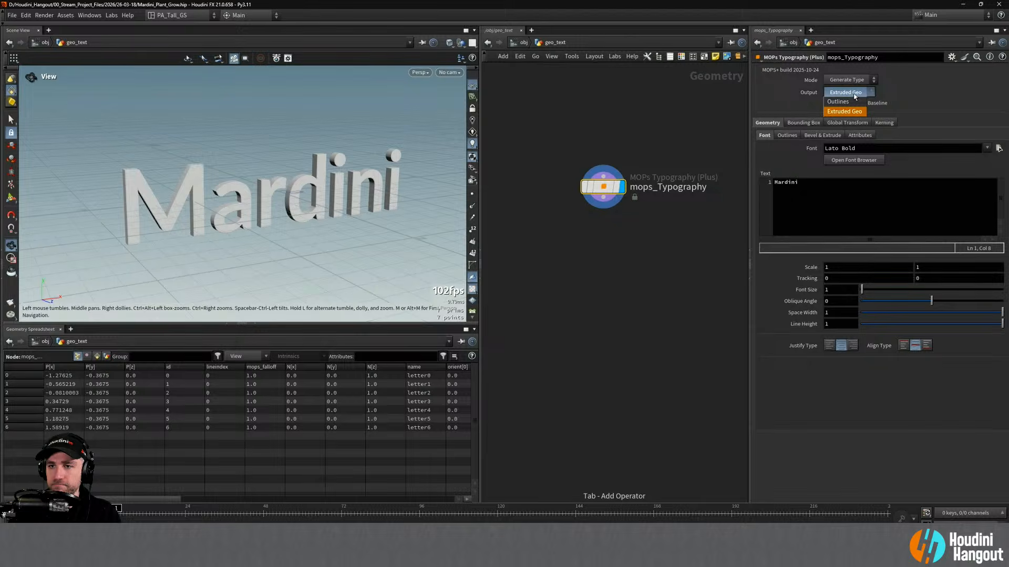
click(853, 94)
click(863, 81)
click(864, 83)
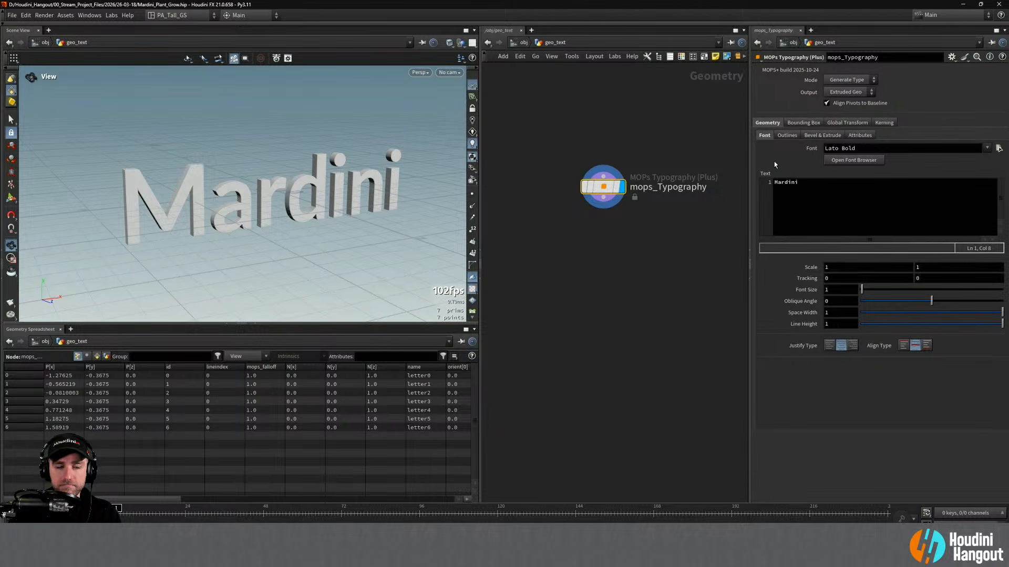
click(826, 104)
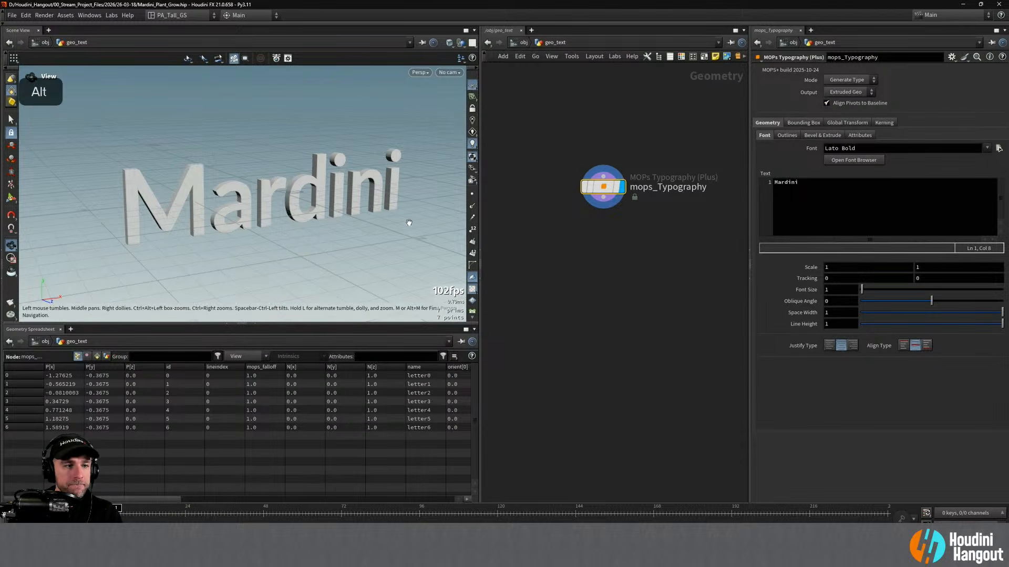
Set the typography node's Font Size to 2
alt+right_drag(408, 223, 231, 214)
alt+middle_drag(230, 215, 221, 237)
alt+drag(307, 199, 319, 231)
alt+middle_drag(319, 231, 267, 229)
alt+drag(267, 229, 270, 212)
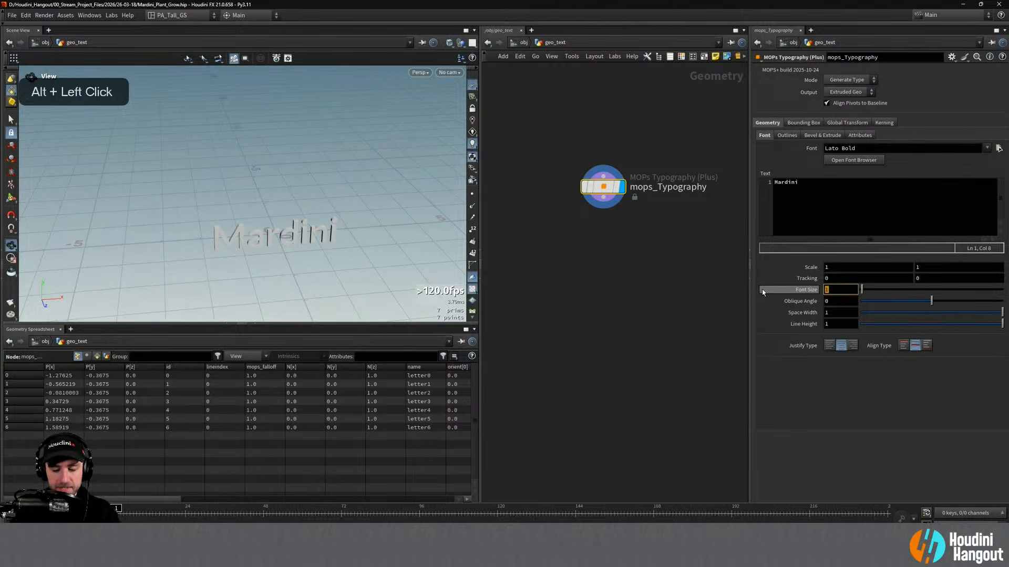
text(2)
key(Return)
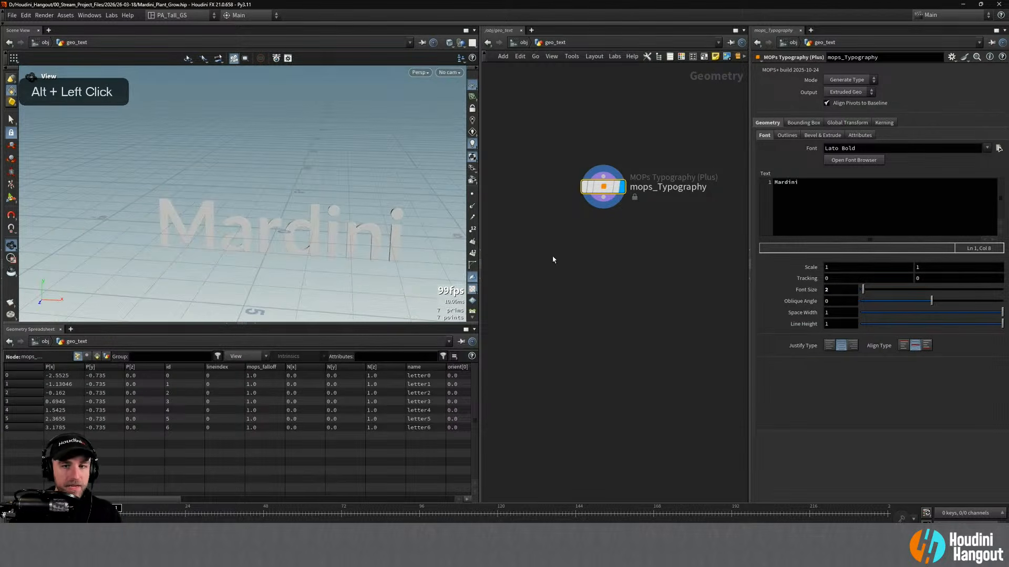
Add a Match Size node after mops_Typography, wire it in and make it the displayed node
key(Tab)
text(match)
key(Return)
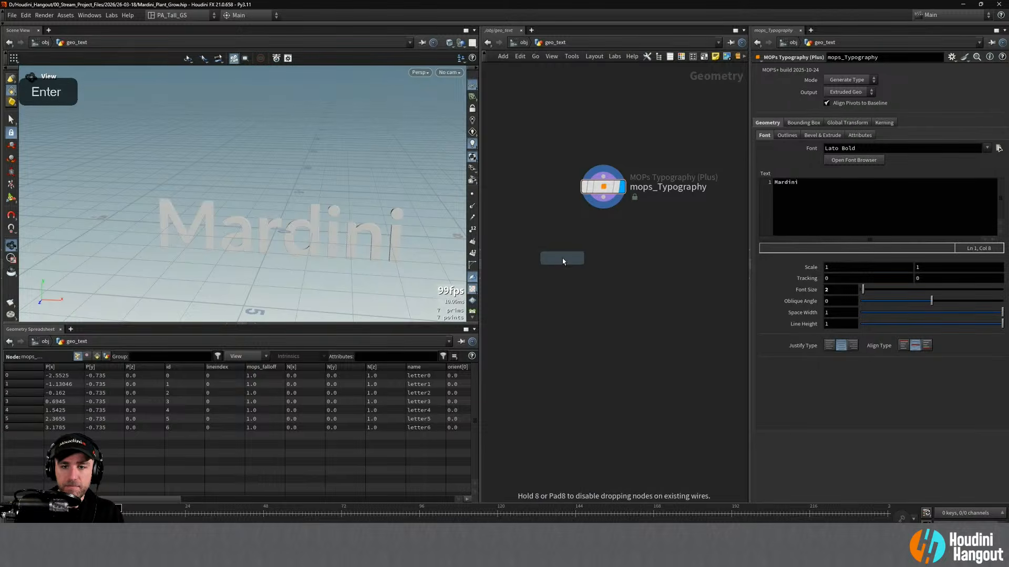
click(603, 230)
click(622, 231)
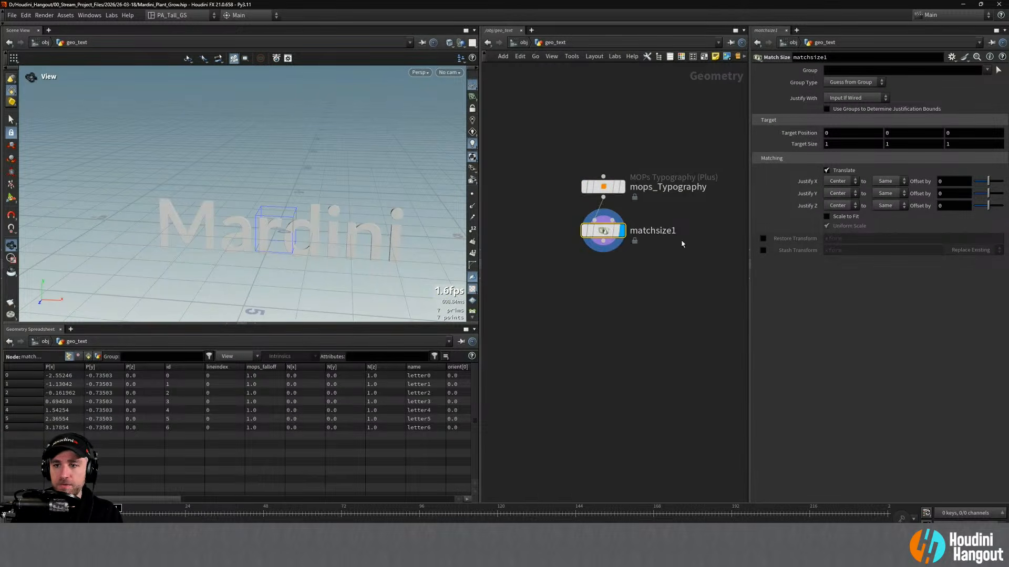
Set the Match Size node's Justify Y to Min and check the text against the ground plane
click(863, 193)
click(838, 214)
mouse_move(376, 189)
alt+mouse_down()
mouse_move(389, 183)
mouse_move(203, 193)
mouse_move(383, 184)
alt+mouse_up()
alt+middle_drag(405, 181, 274, 182)
alt+right_drag(273, 181, 295, 176)
alt+drag(295, 175, 399, 205)
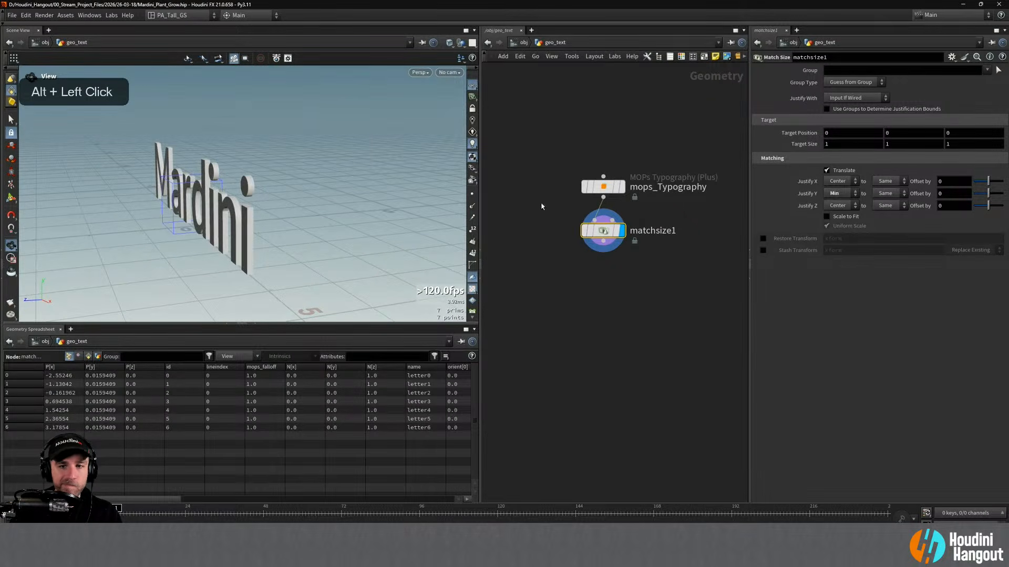
Set the typography node's Extrusion Depth to 0.3 and check the thicker letters
click(600, 192)
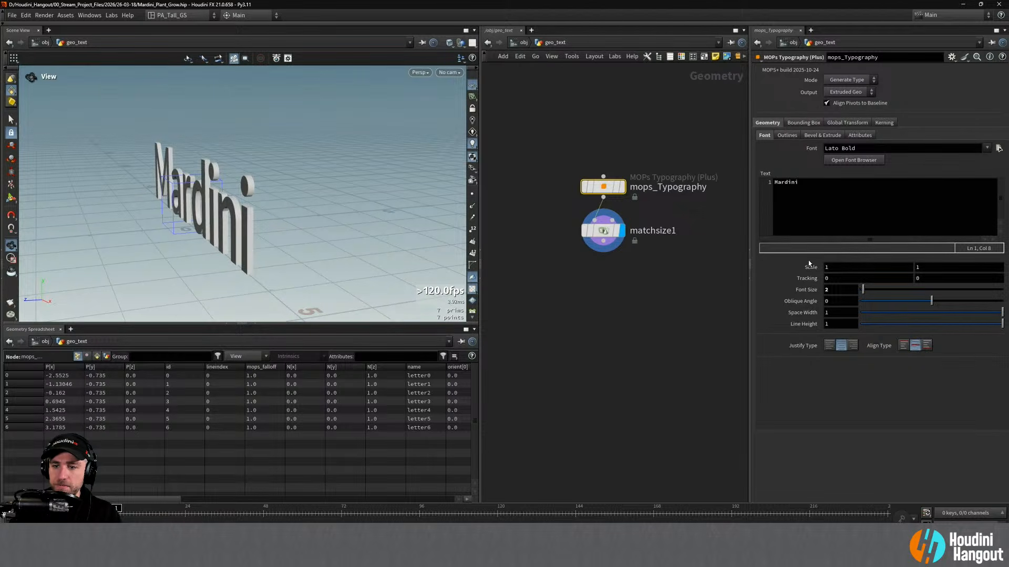
click(823, 135)
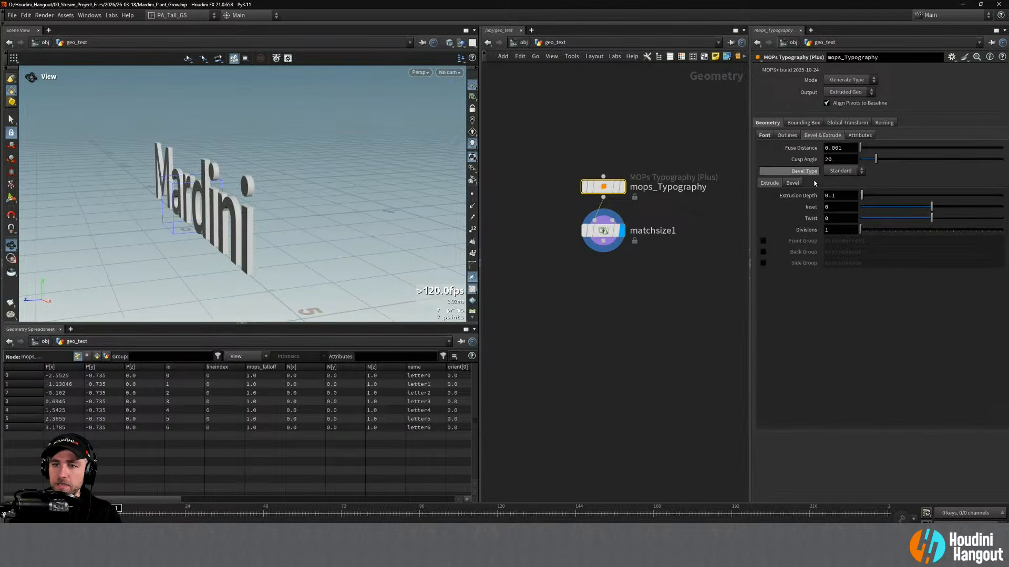
drag(862, 196, 865, 197)
double_click(840, 195)
text(0)
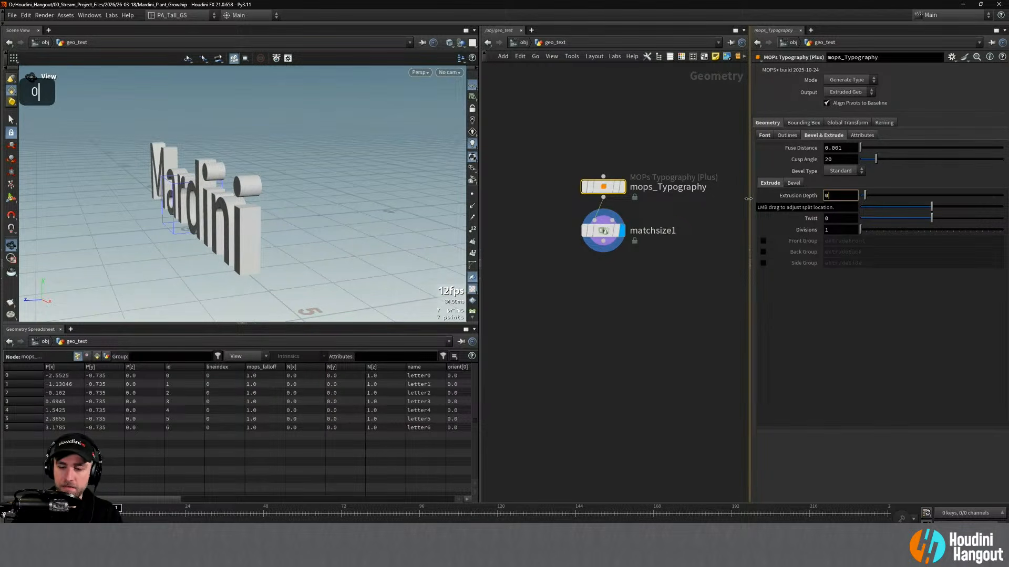
text(.3)
key(Return)
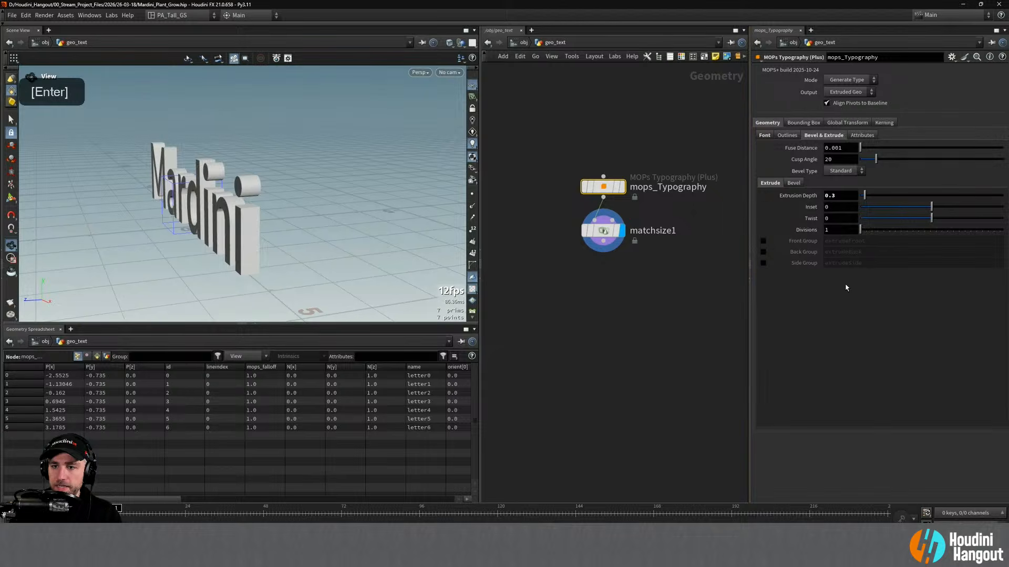
alt+drag(330, 244, 259, 197)
alt+right_drag(260, 197, 279, 203)
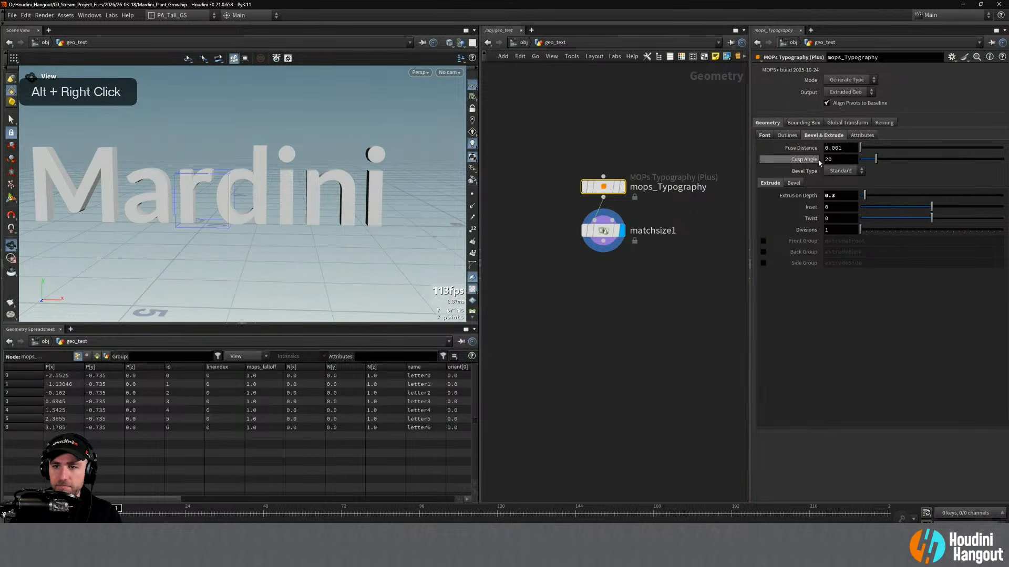
Set the typography node's bevel offset Distance to 0.02, leave the Bevel Type at Standard and inspect the letter edges
click(794, 183)
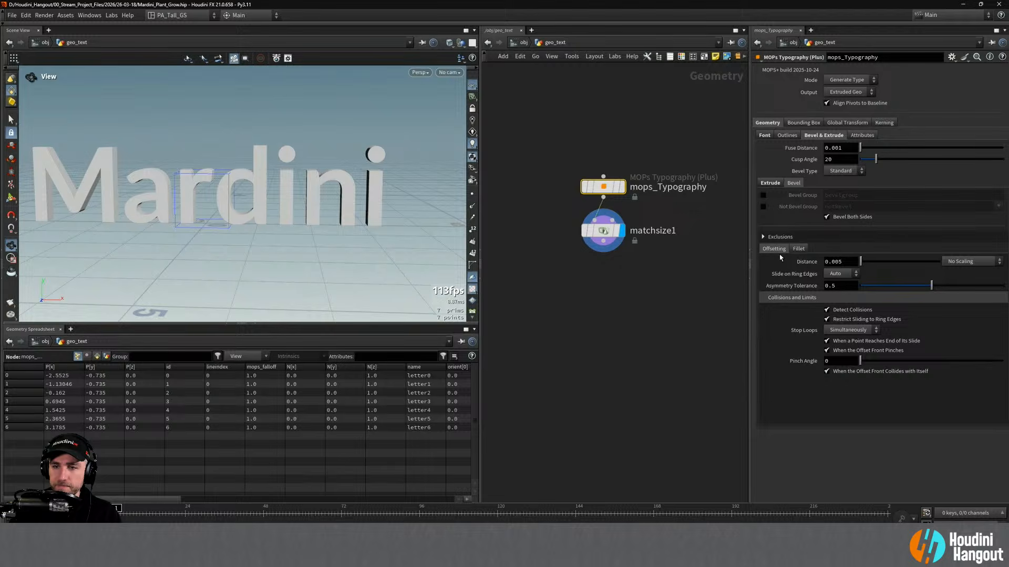
drag(861, 263, 865, 265)
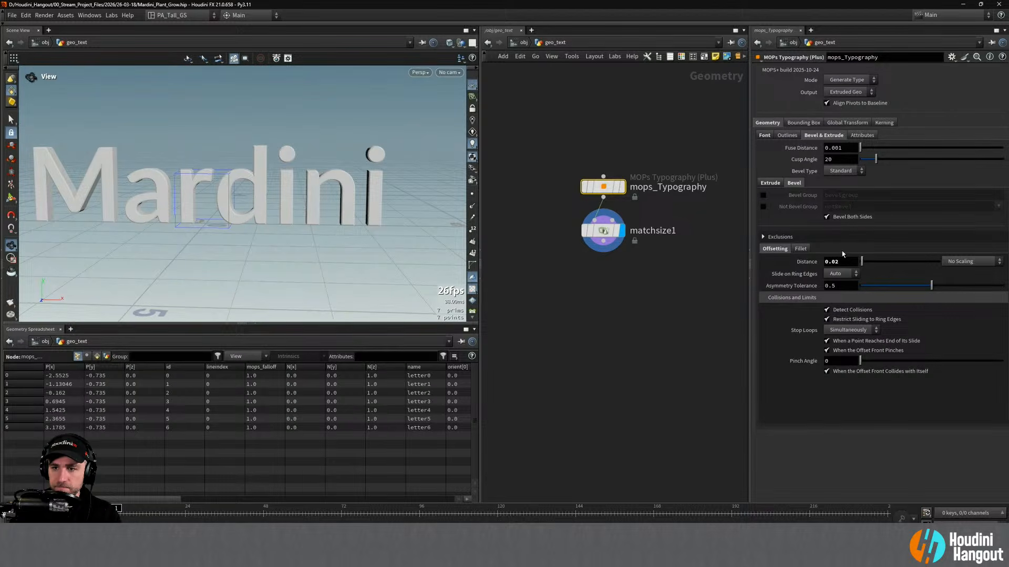
click(839, 172)
click(838, 190)
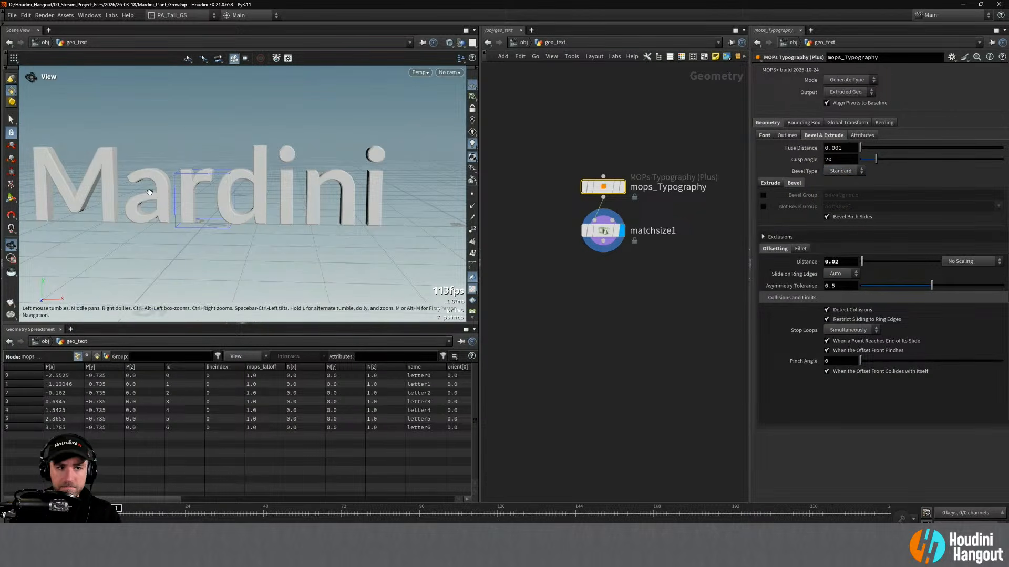
alt+right_drag(225, 212, 387, 144)
alt+drag(336, 173, 368, 176)
alt+right_drag(362, 174, 406, 128)
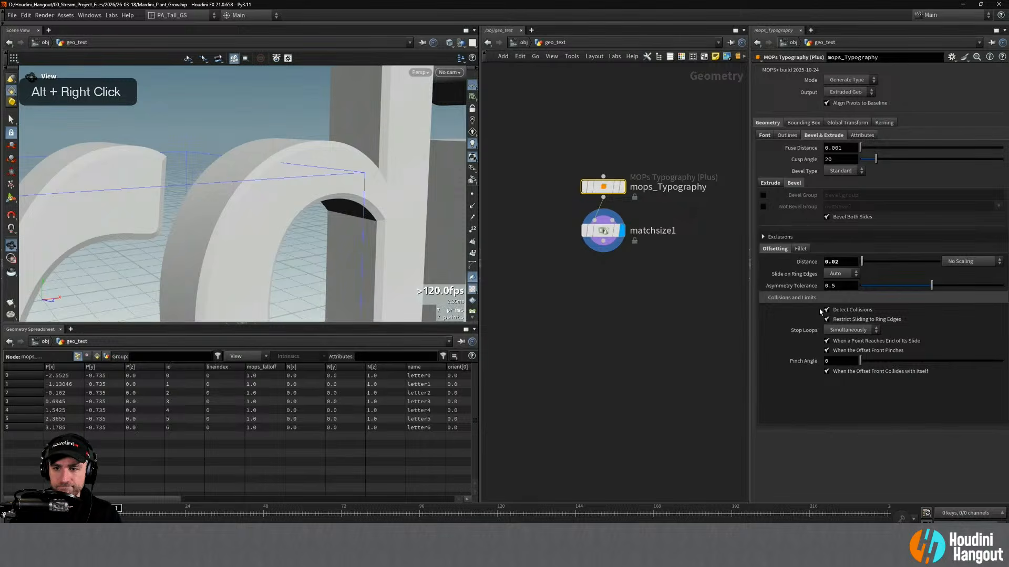
alt+right_drag(365, 207, 340, 168)
alt+drag(340, 168, 273, 163)
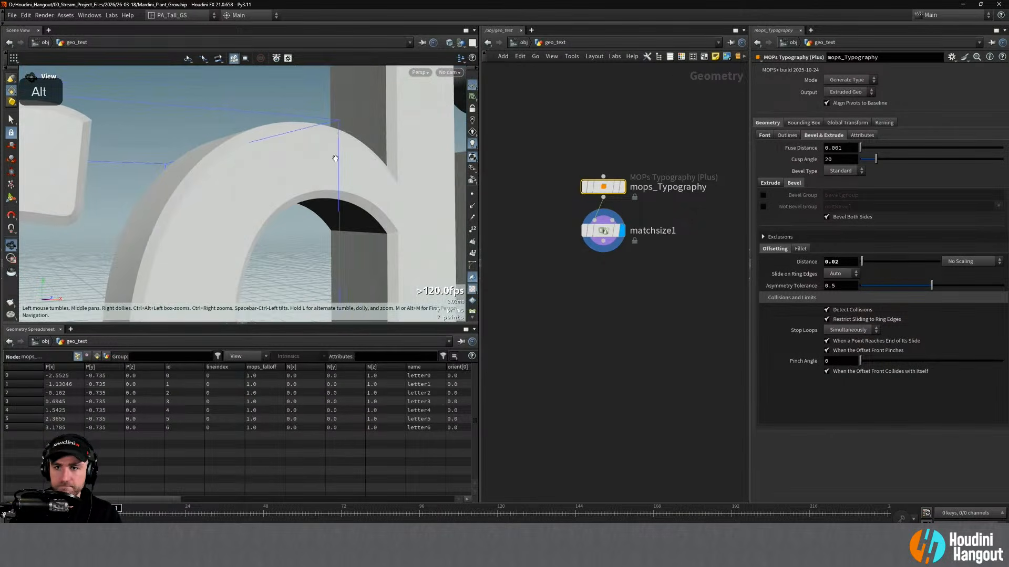
click(768, 183)
click(792, 184)
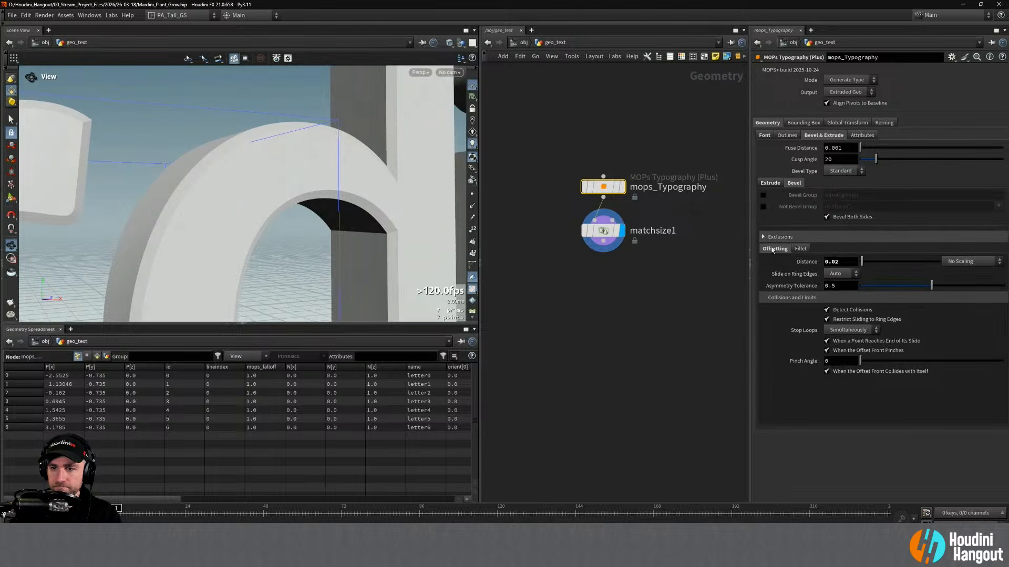
Set the bevel fillet Divisions to 4 on the typography node and check the rounded letter edges
click(800, 249)
drag(860, 274, 868, 274)
alt+drag(225, 160, 304, 173)
alt+right_drag(304, 174, 315, 158)
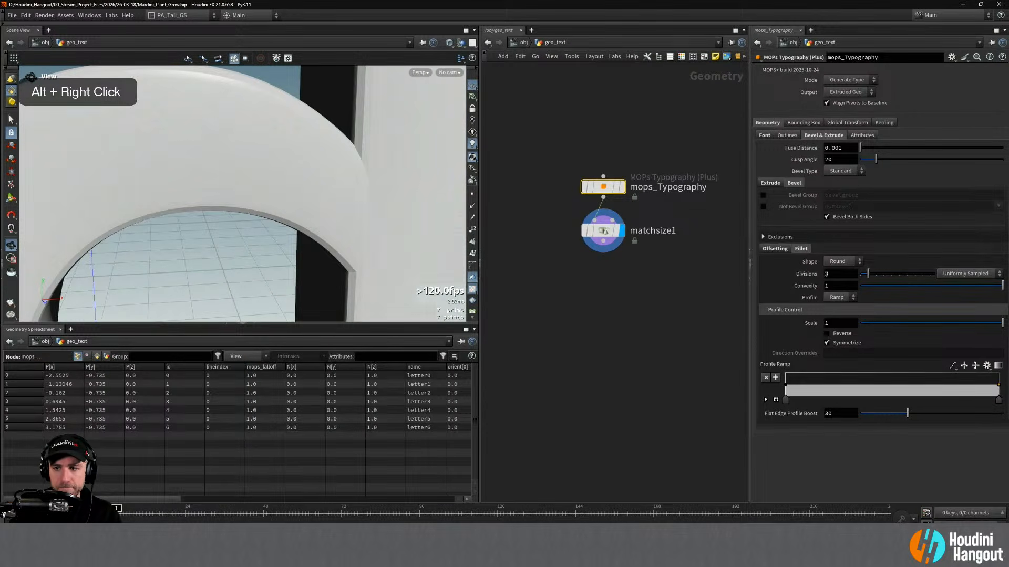
click(872, 275)
alt+right_drag(326, 196, 108, 186)
alt+drag(283, 202, 319, 211)
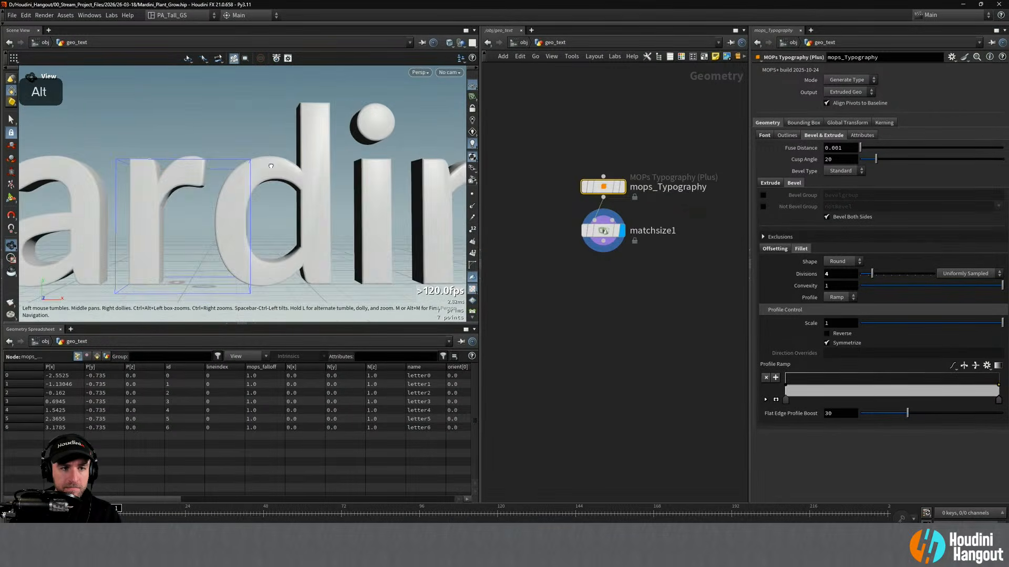
Add an Unpack node after matchsize1, wire it in, display it and check the unpacked letters
key(Tab)
text(unpal)
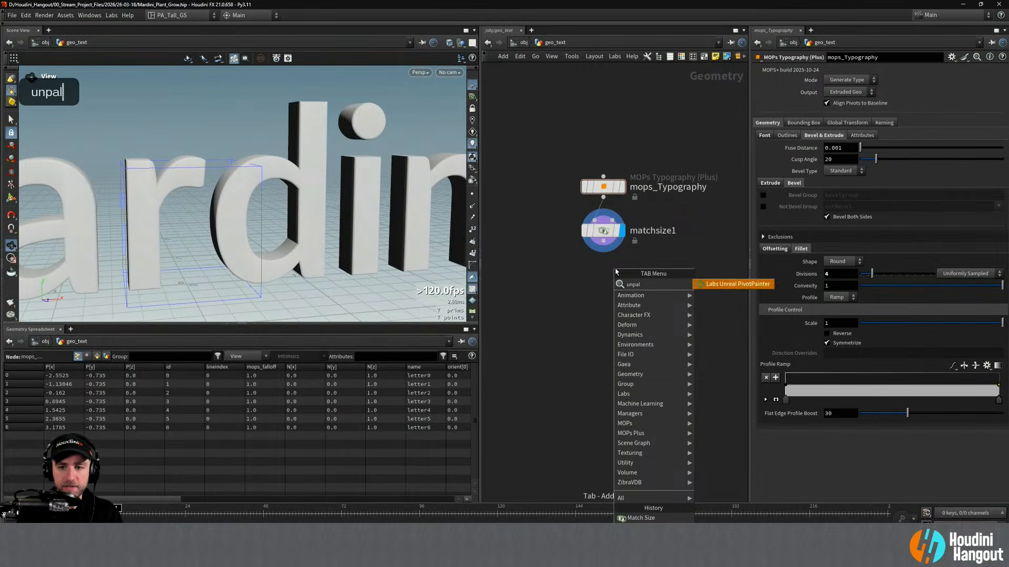
key(Return)
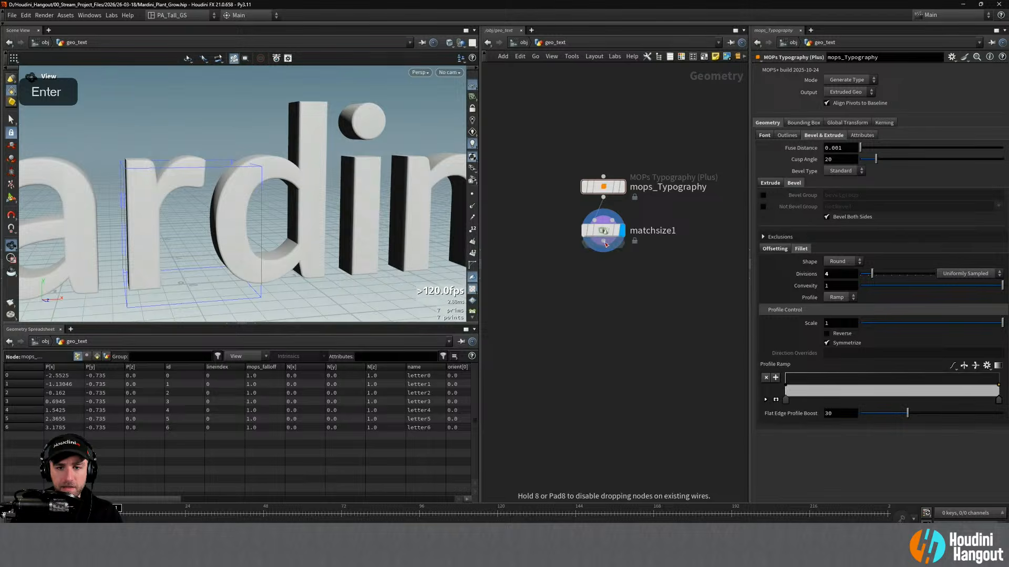
click(616, 272)
alt+drag(247, 152, 277, 149)
alt+right_drag(277, 148, 284, 158)
alt+drag(284, 157, 394, 168)
alt+right_drag(294, 189, 221, 206)
alt+drag(221, 206, 284, 169)
alt+right_drag(284, 168, 262, 179)
alt+drag(263, 178, 336, 183)
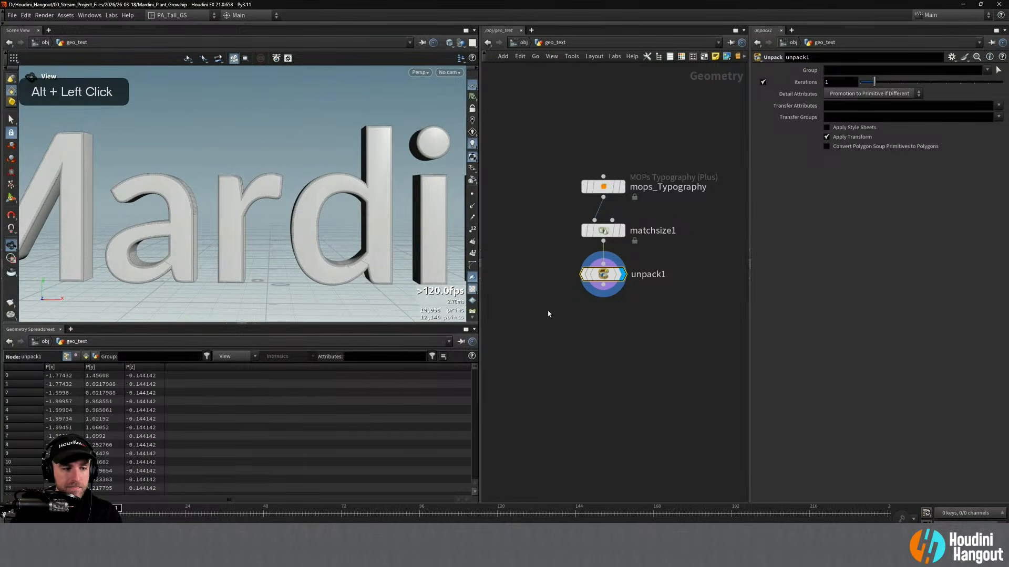
Examine the unpacked text's primitive attributes in the spreadsheet and the wireframe topology of the letters
click(85, 356)
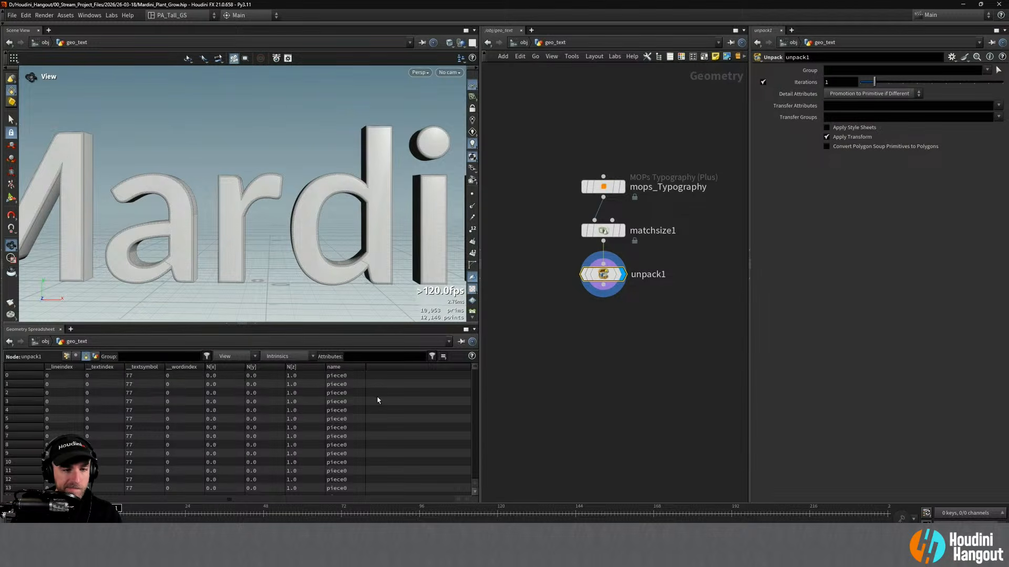
alt+right_drag(315, 252, 321, 242)
alt+drag(320, 243, 354, 245)
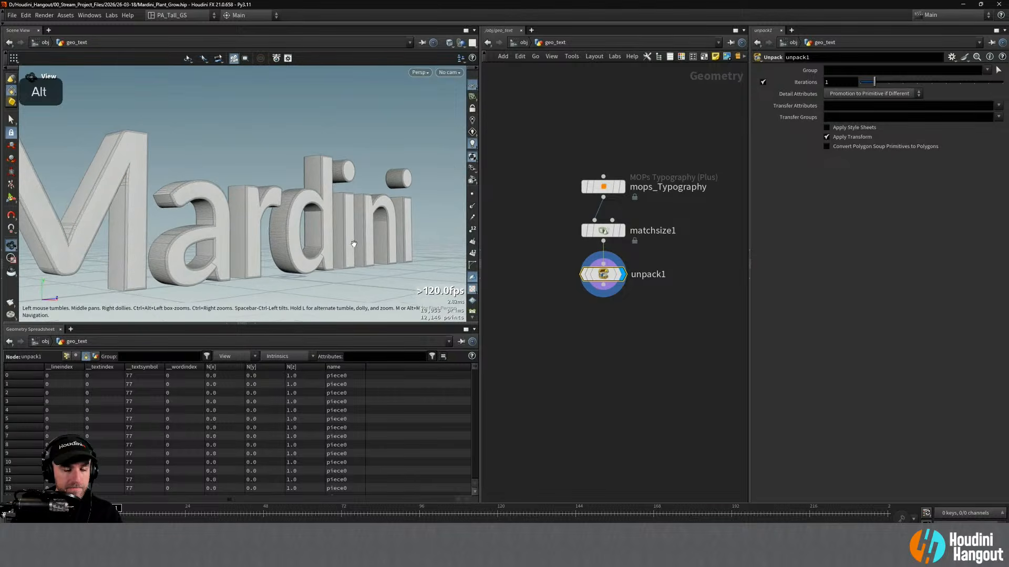
Add a displayed Divide node after unpack1, set its Maximum Edges to 4 and inspect the letter topology
key(Tab)
text(divide)
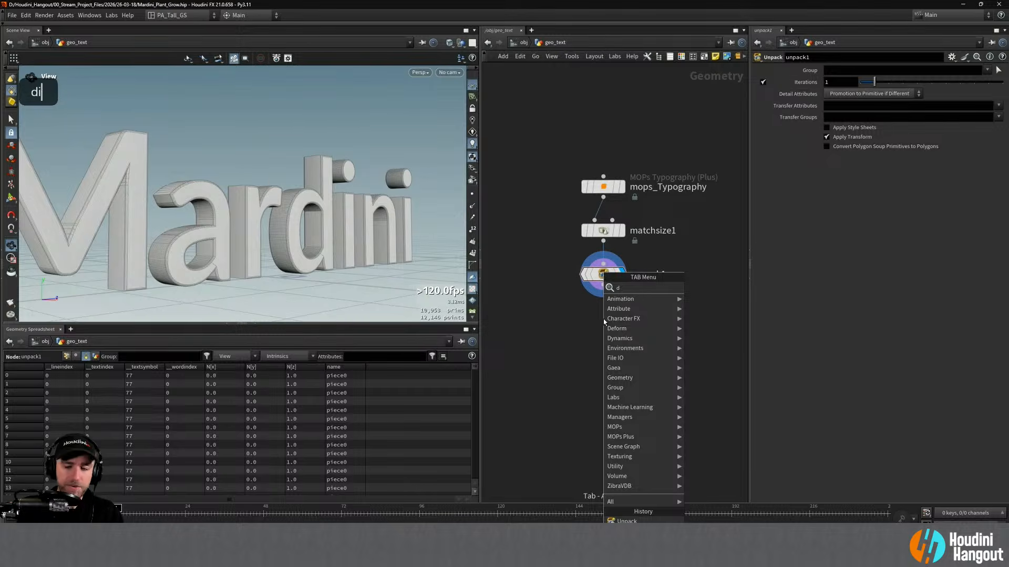
key(Return)
click(603, 319)
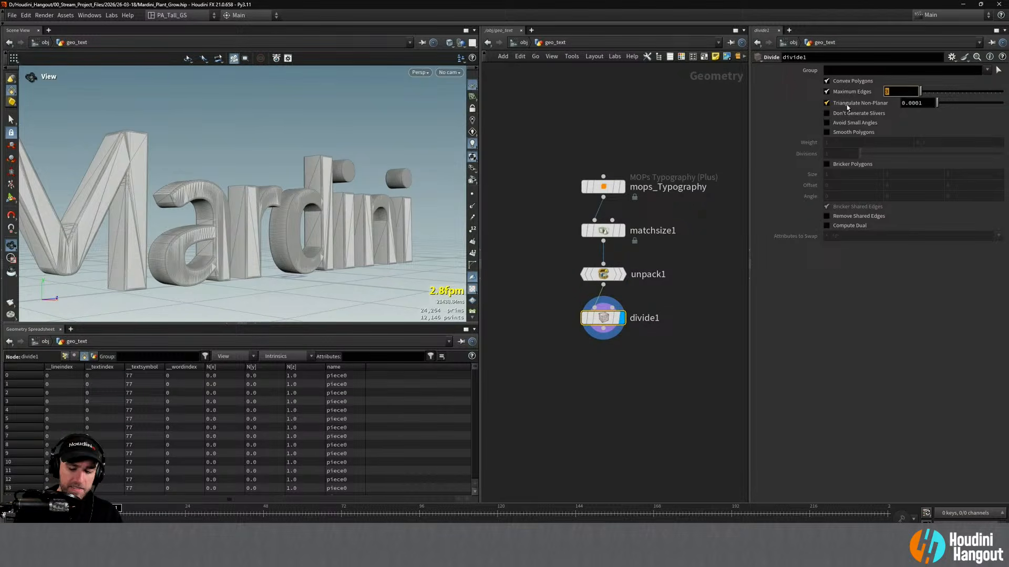
text(4)
key(Return)
alt+drag(226, 237, 186, 250)
alt+right_drag(186, 250, 266, 162)
alt+drag(266, 163, 148, 191)
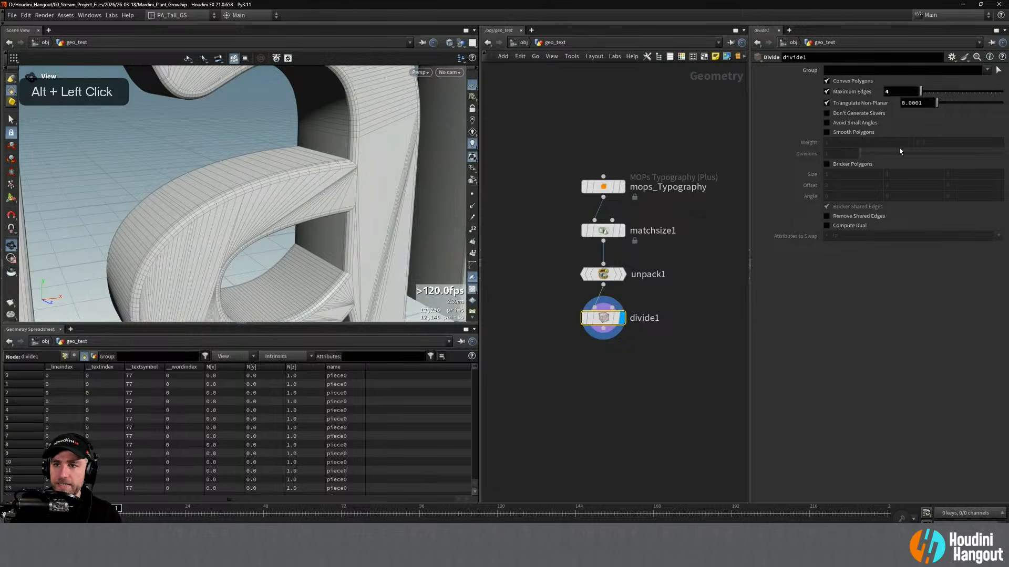
Try Don't Generate Slivers together with Avoid Small Angles on the Divide node, keeping only Avoid Small Angles enabled
click(827, 123)
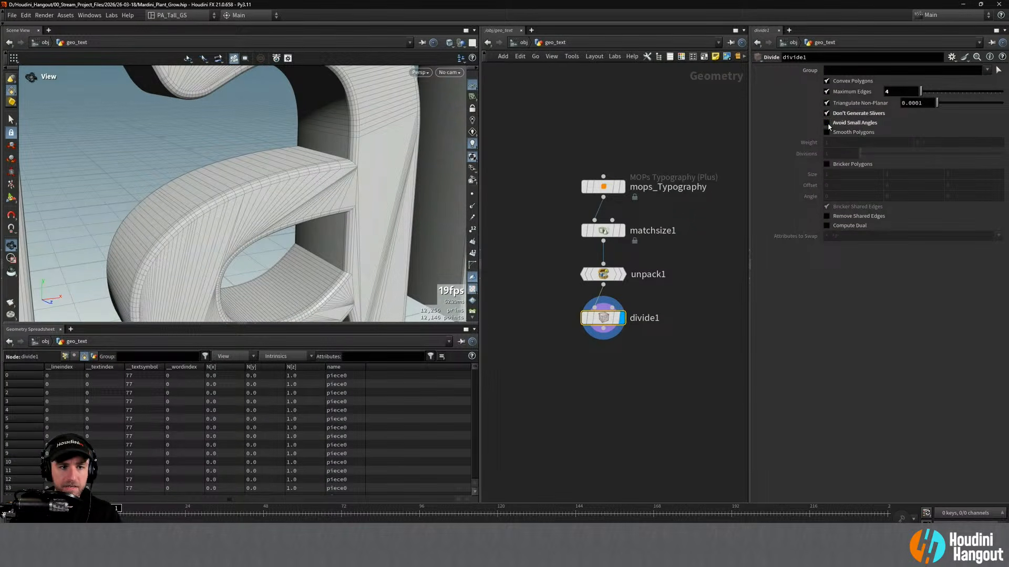
click(827, 124)
alt+right_drag(353, 158, 331, 174)
alt+drag(331, 174, 324, 164)
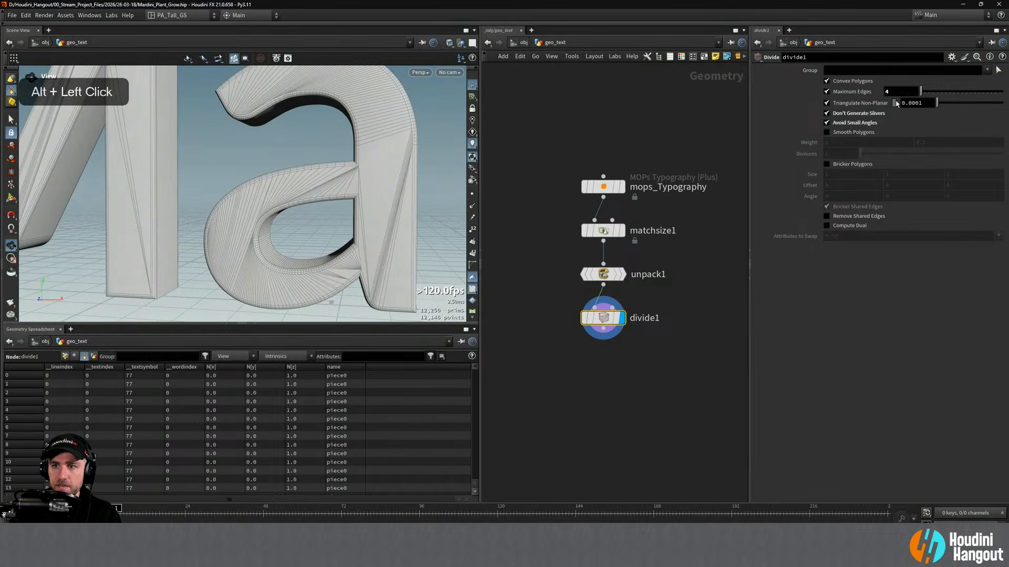
click(827, 114)
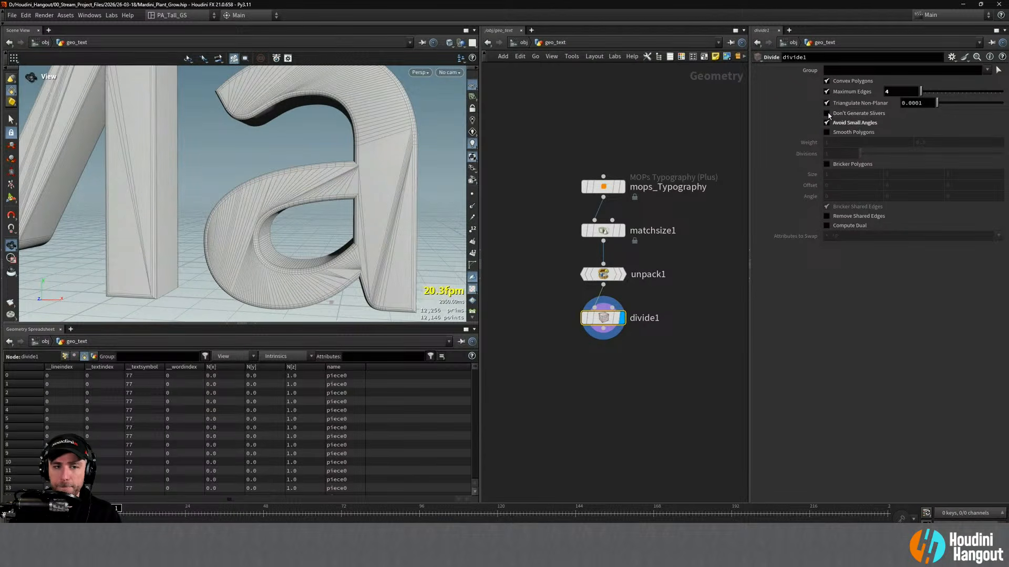
Examine the divided topology on the front, side and curved faces of all the letters
mouse_move(336, 163)
alt+mouse_down()
mouse_move(316, 157)
mouse_move(342, 158)
mouse_move(330, 160)
alt+mouse_up()
alt+right_drag(330, 161, 301, 157)
alt+drag(301, 157, 306, 155)
alt+right_drag(306, 156, 284, 160)
alt+middle_drag(284, 161, 220, 155)
alt+right_drag(219, 156, 273, 144)
alt+drag(273, 144, 298, 135)
alt+right_drag(298, 135, 284, 142)
alt+drag(283, 142, 267, 157)
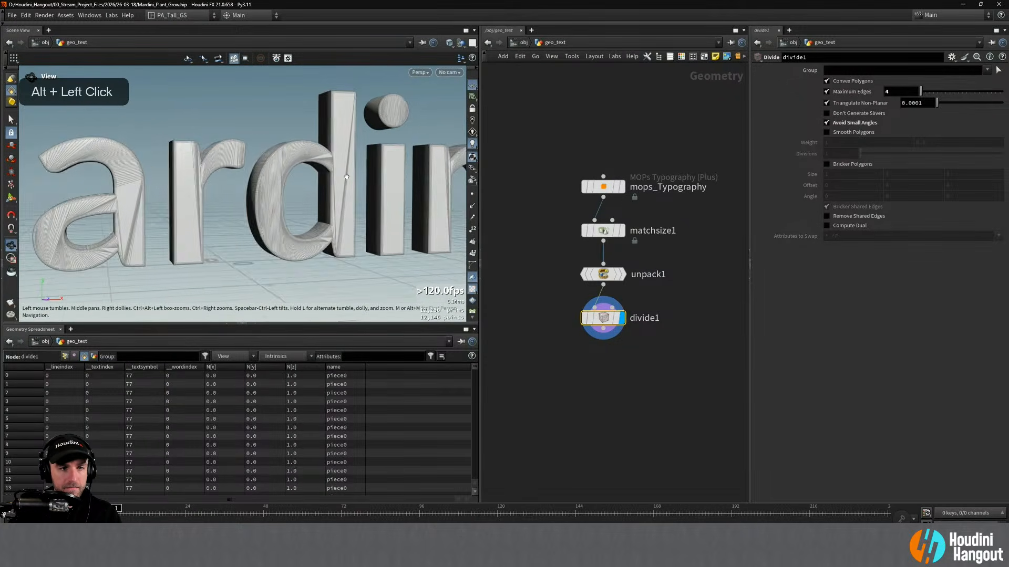
alt+middle_drag(268, 158, 258, 180)
alt+drag(258, 180, 305, 147)
mouse_move(304, 147)
alt+right_down()
mouse_move(321, 135)
mouse_move(305, 140)
alt+right_up()
alt+drag(304, 139, 192, 167)
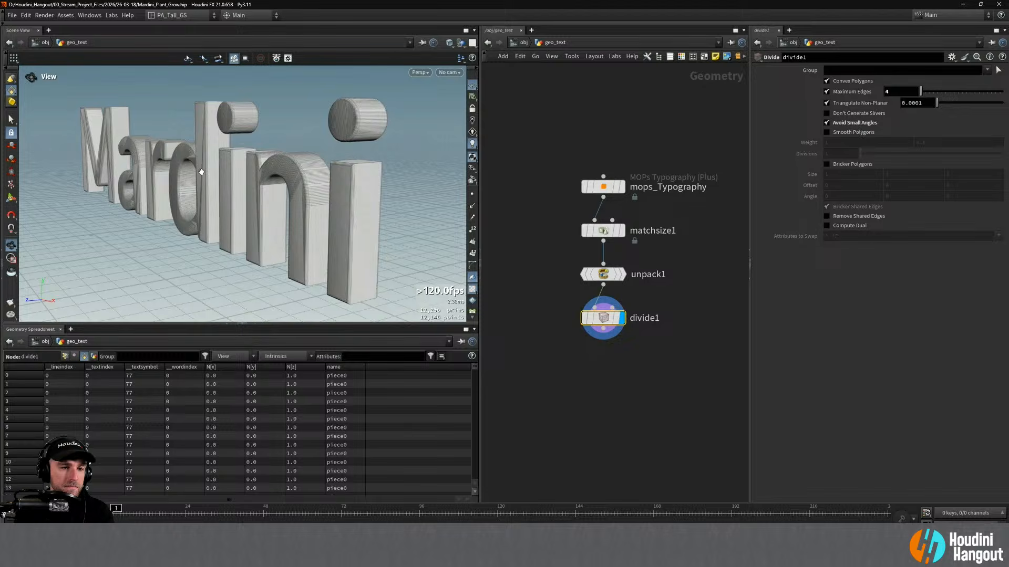
alt+drag(268, 189, 200, 176)
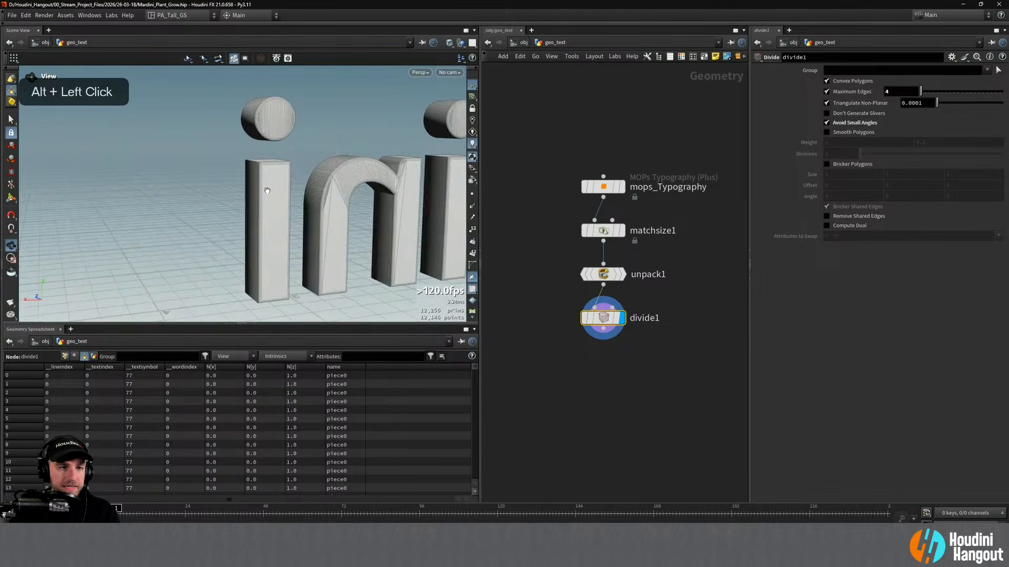
alt+right_drag(200, 176, 264, 173)
alt+drag(263, 173, 340, 183)
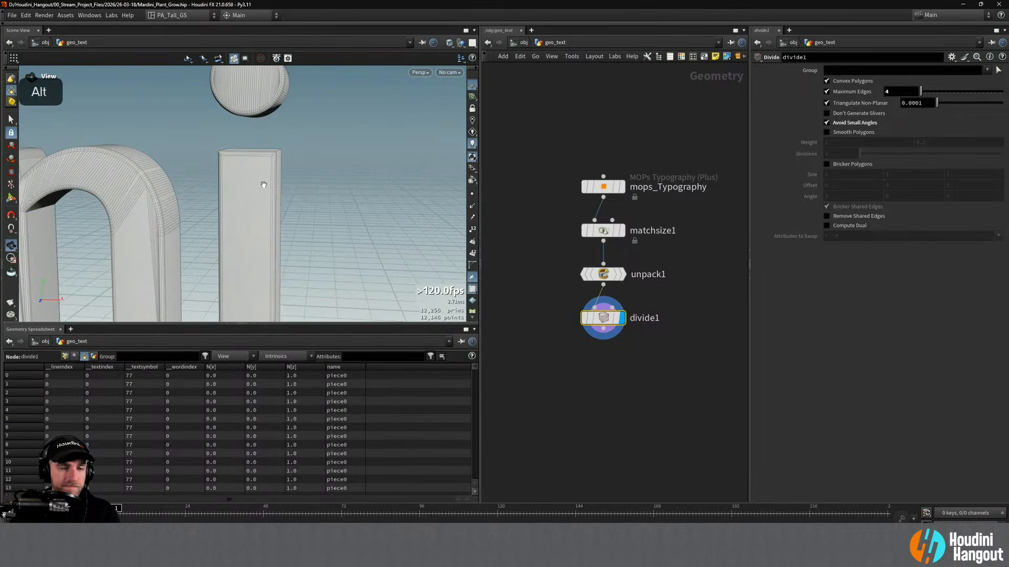
alt+right_drag(249, 159, 210, 163)
alt+middle_drag(209, 162, 322, 164)
alt+drag(322, 164, 330, 177)
alt+right_drag(331, 178, 221, 180)
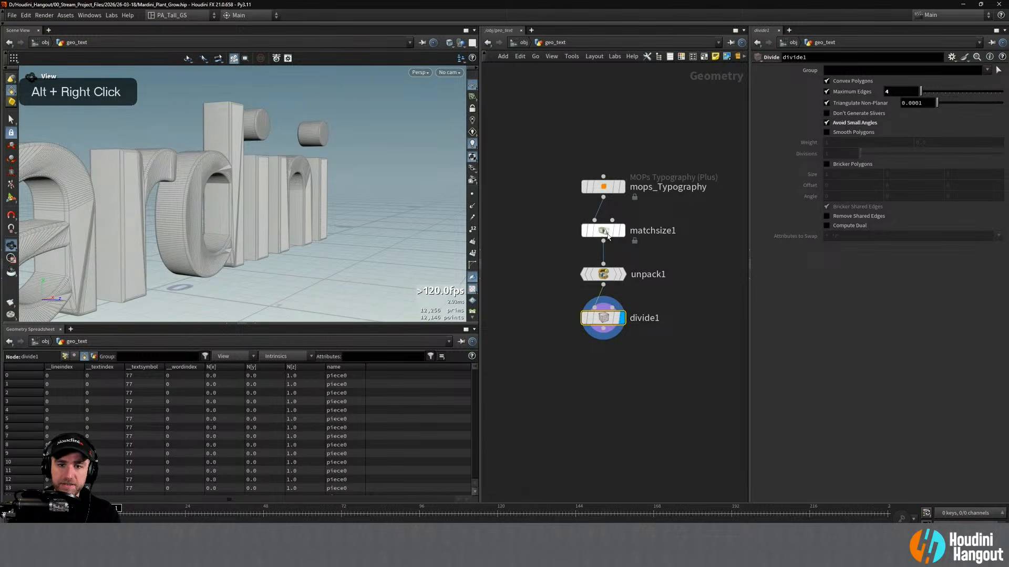
Delete the mops_Typography node and place a Font node above matchsize1
drag(542, 153, 688, 210)
key(Delete)
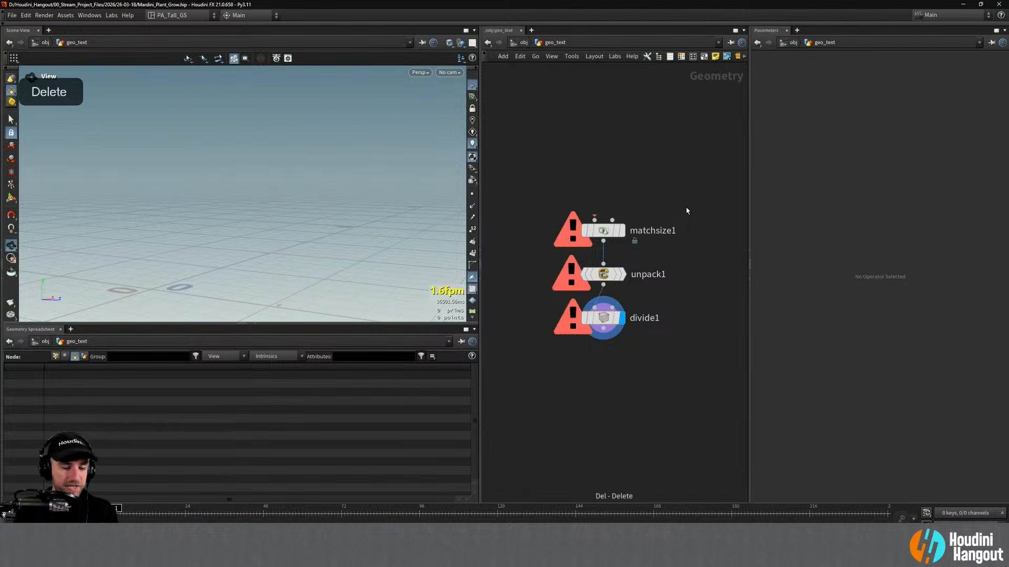
key(Tab)
text(font)
key(Return)
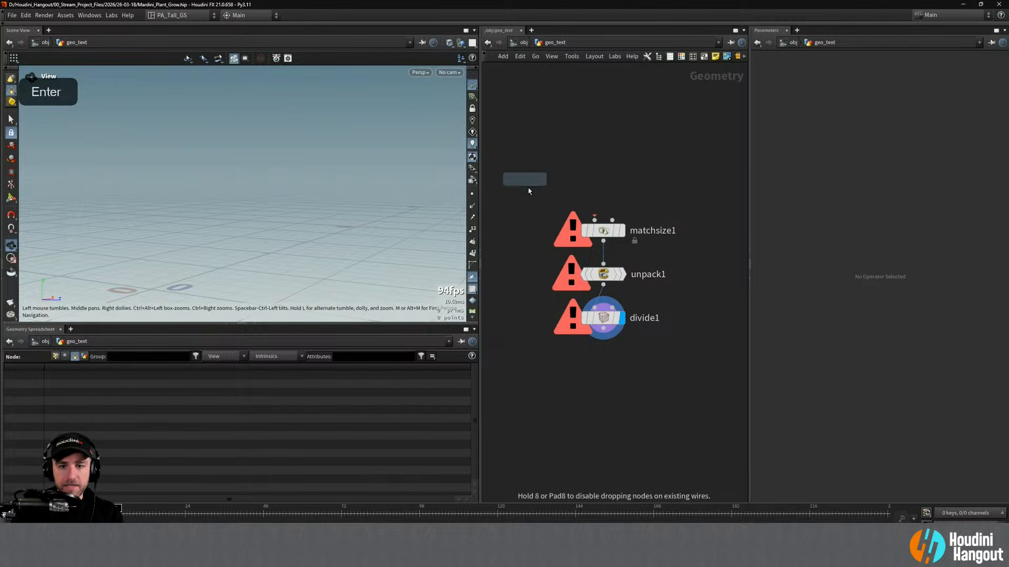
double_click(595, 144)
Set the Font node's text to "Mardini" and its Font Size to 2
drag(831, 105, 680, 96)
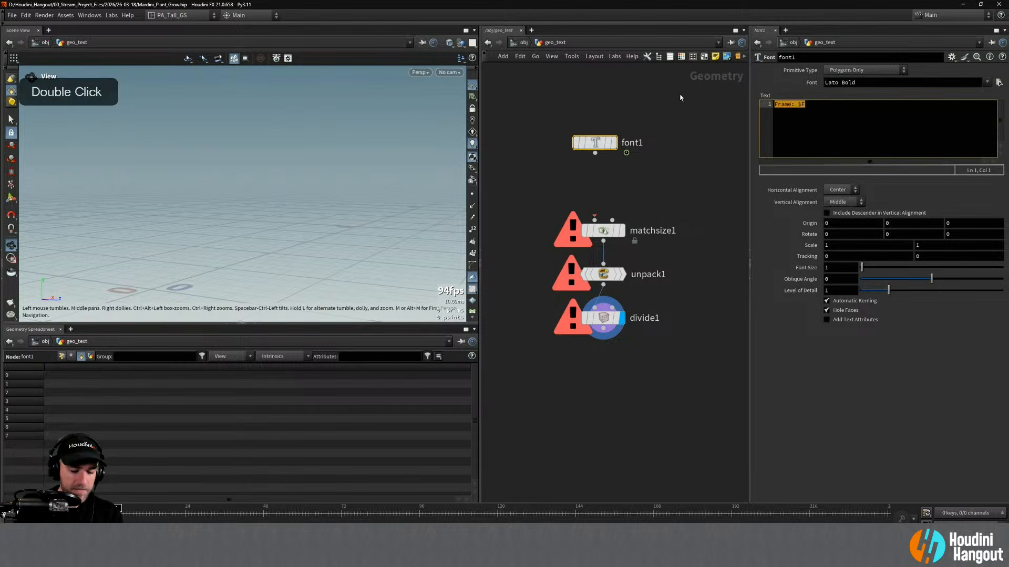
text(Mardini)
key(Return)
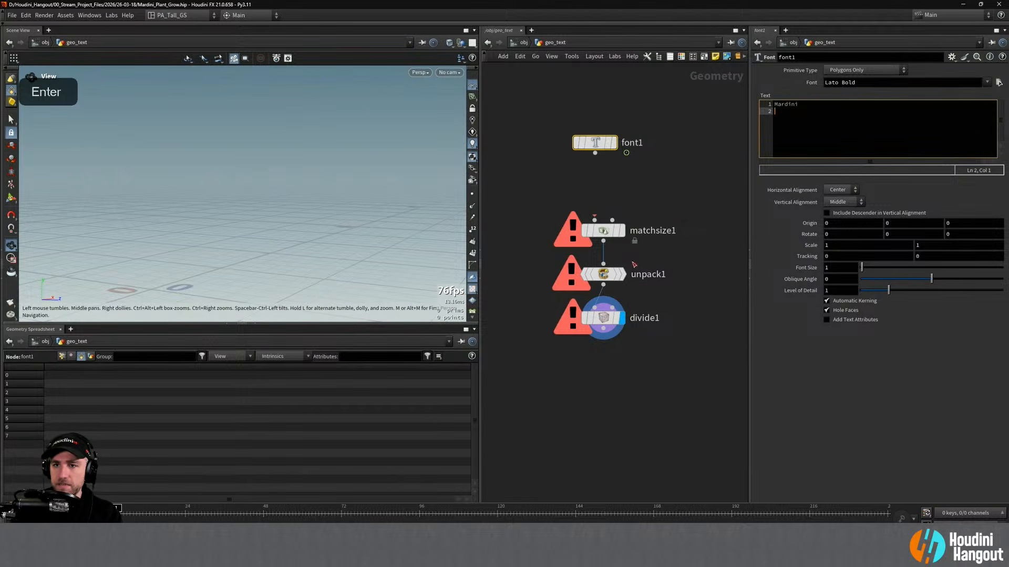
key(ctrl+Return)
double_click(827, 268)
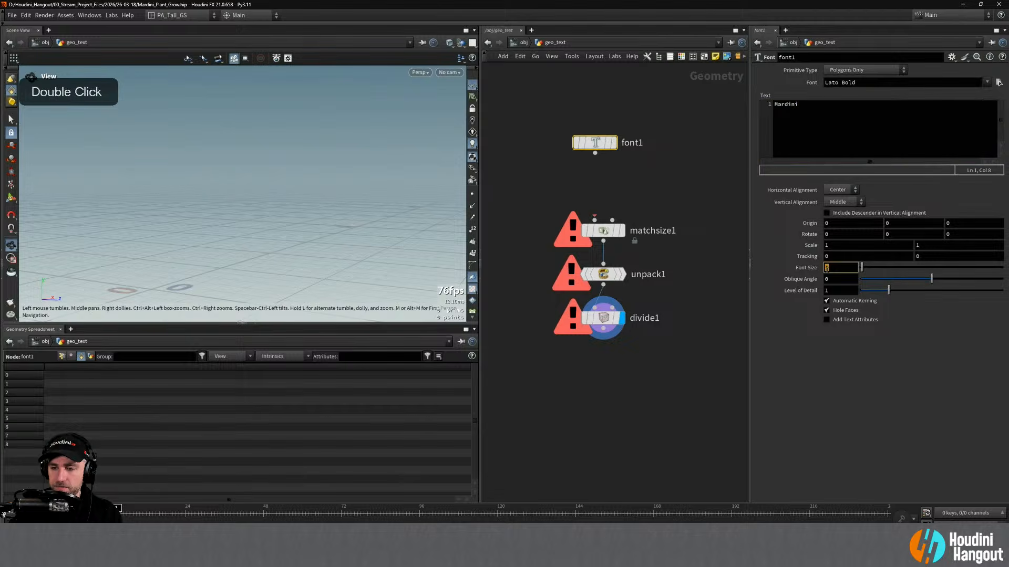
text(2)
key(Return)
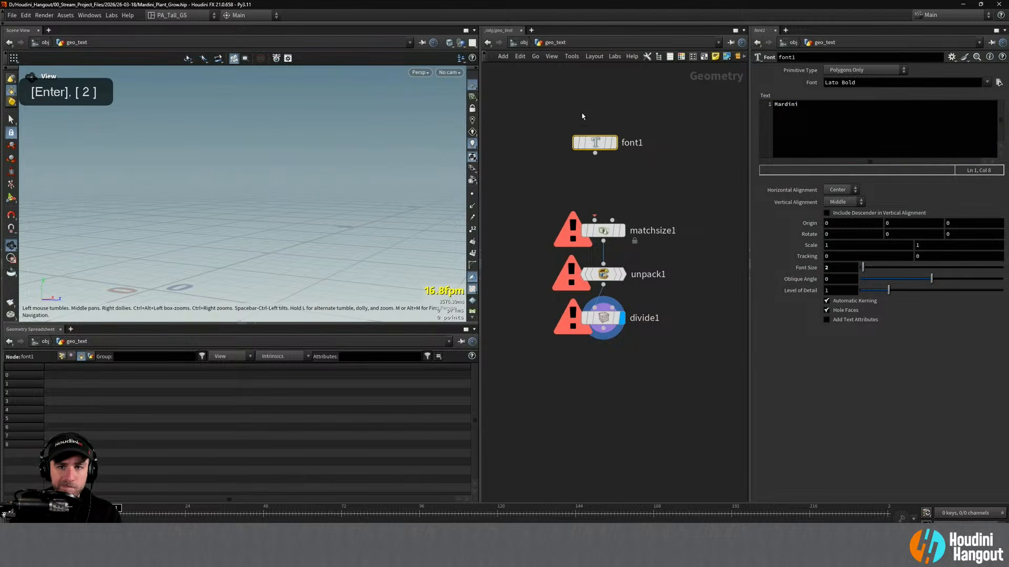
Display the Font node's text and connect font1 to the first input of matchsize1
click(611, 140)
alt+right_drag(173, 242, 118, 268)
alt+drag(117, 268, 210, 252)
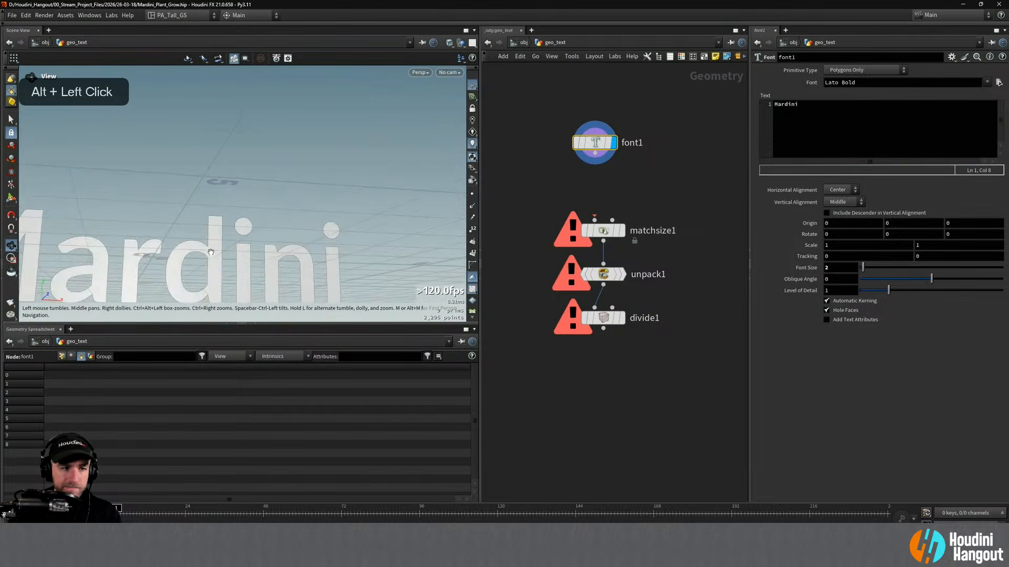
alt+middle_drag(210, 252, 179, 176)
alt+right_drag(179, 176, 144, 208)
alt+drag(144, 208, 182, 232)
click(594, 219)
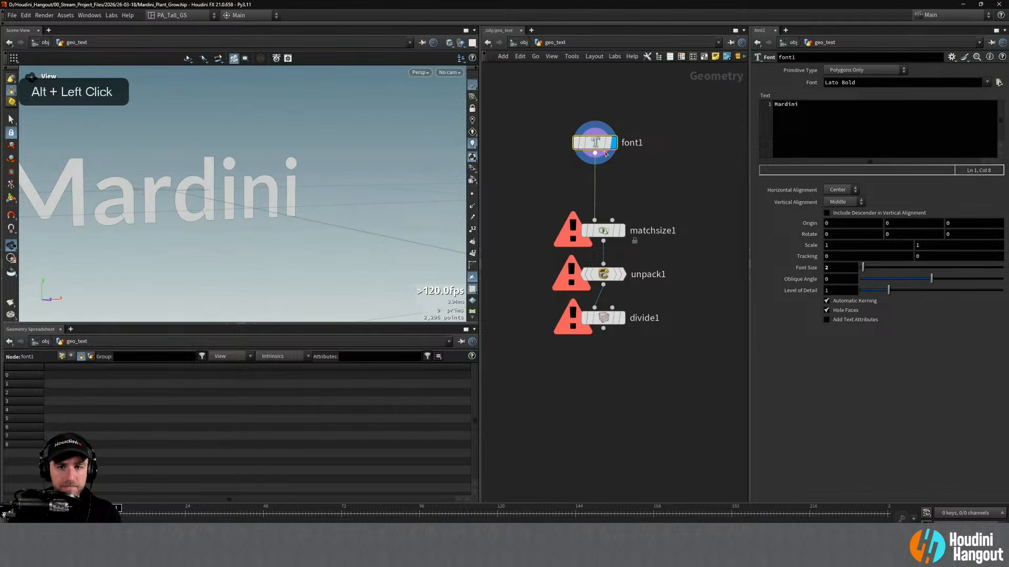
click(605, 153)
drag(604, 144, 613, 175)
Delete the unpack1 node, display matchsize1 and move it directly beneath font1
click(603, 274)
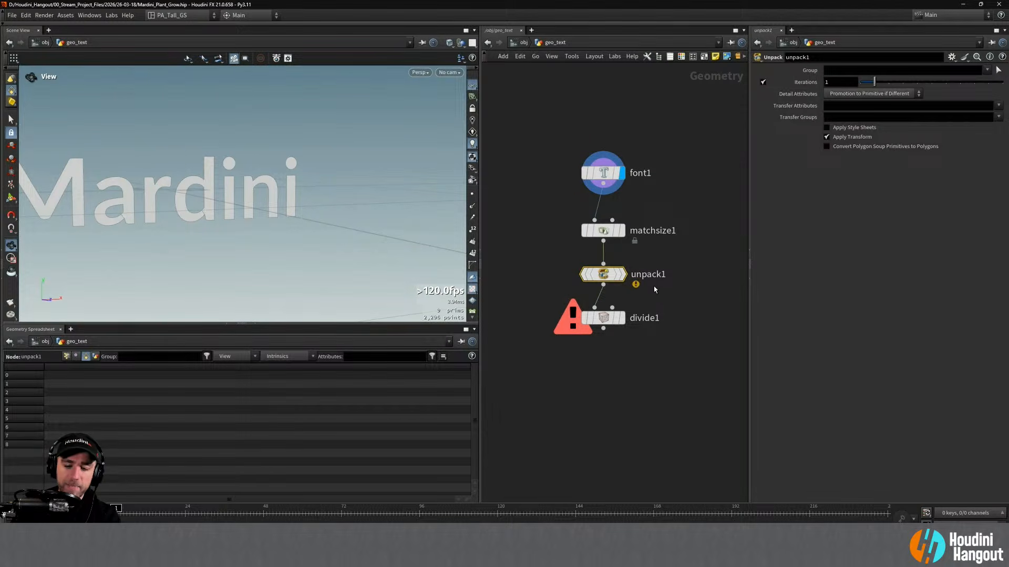
key(Delete)
drag(608, 179, 609, 154)
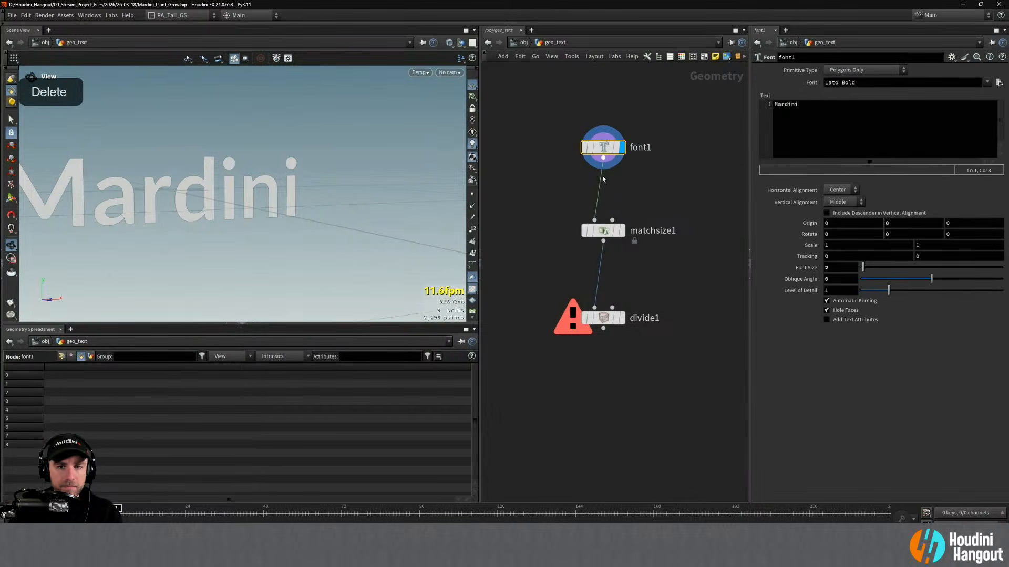
click(621, 230)
click(602, 230)
alt+drag(189, 174, 178, 162)
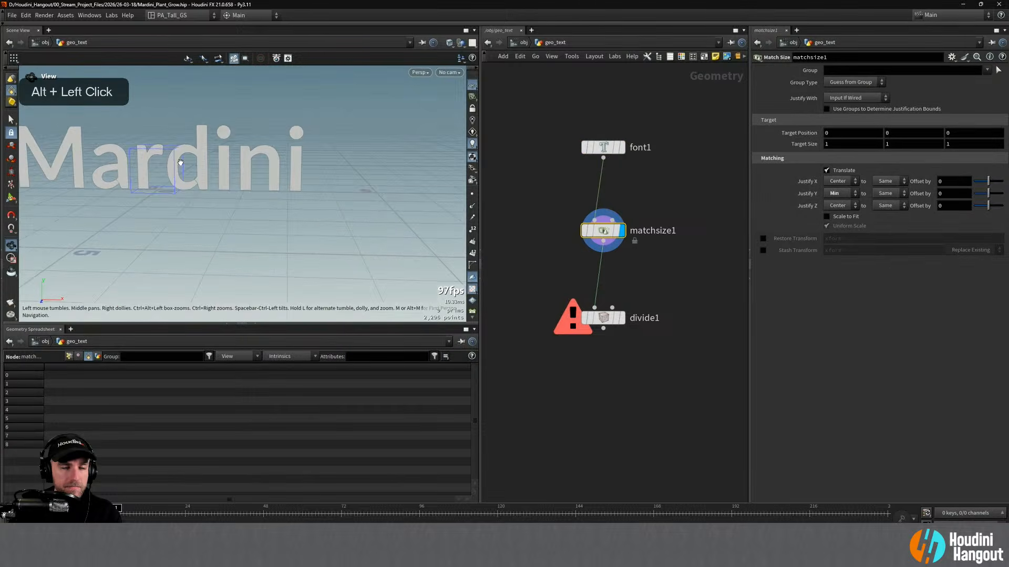
alt+right_drag(178, 163, 231, 147)
drag(610, 231, 610, 191)
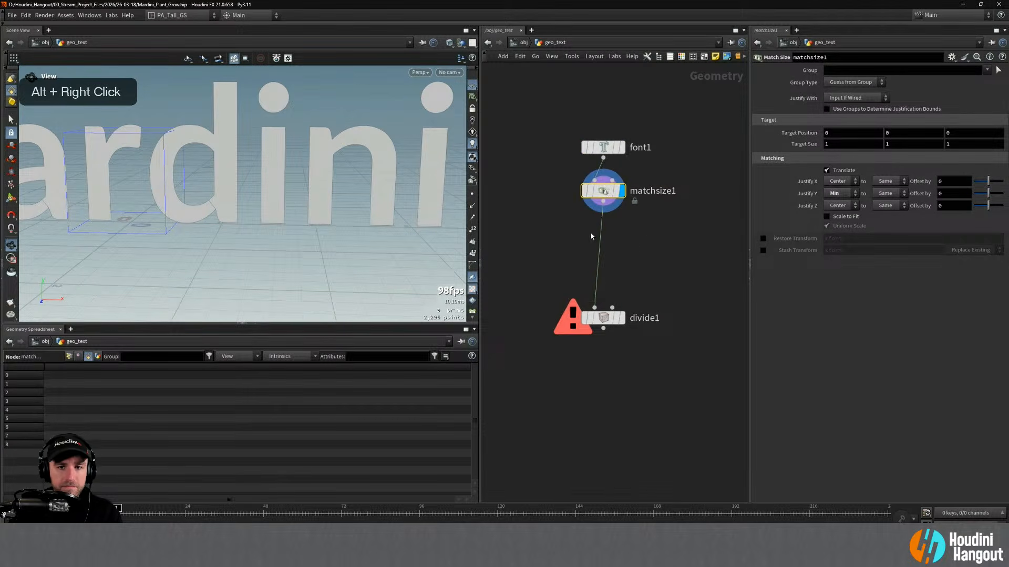
Insert a PolyExtrude node between matchsize1 and divide1 and display it
key(Tab)
text(poly)
key(Return)
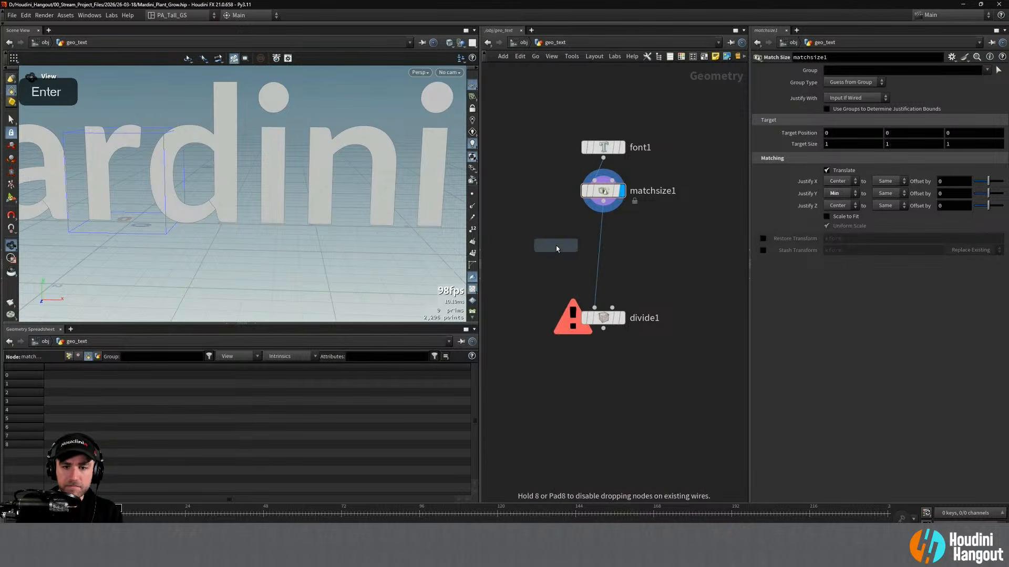
click(604, 243)
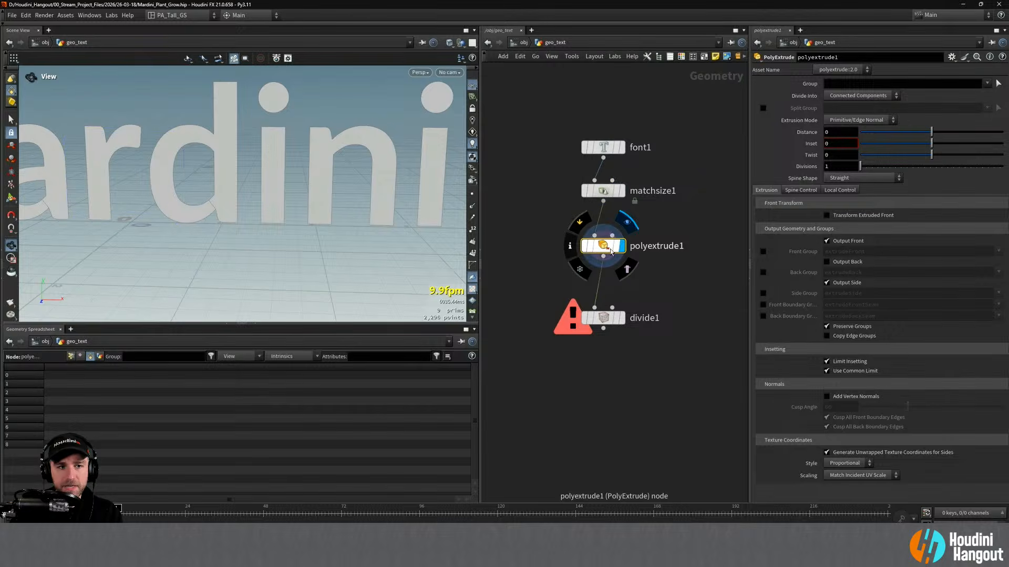
Set the PolyExtrude Distance to 0.3 and enable Output Back to close the letters
drag(933, 137, 953, 134)
click(855, 132)
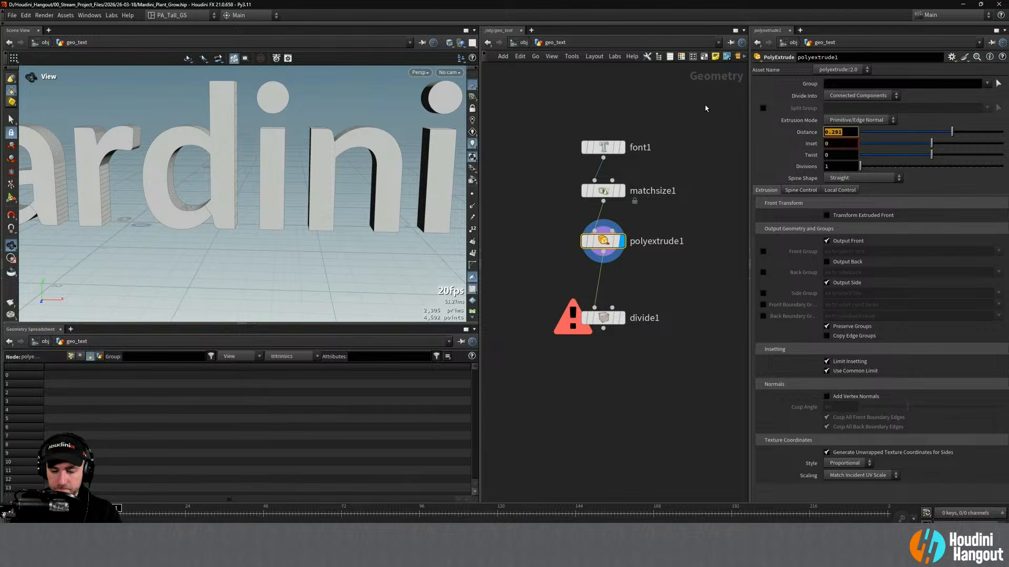
text(0.3)
key(Return)
alt+drag(330, 129, 262, 152)
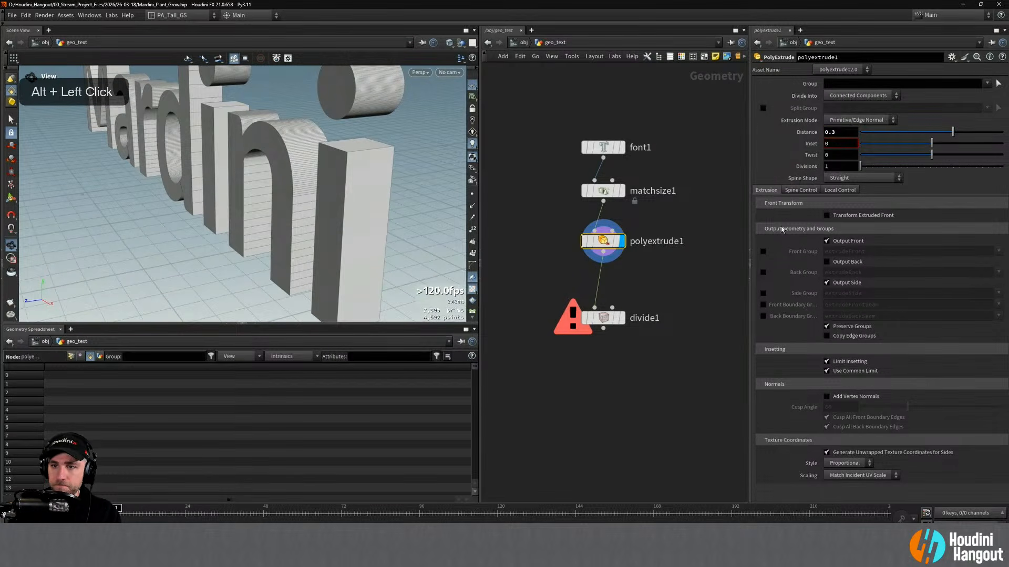
click(827, 263)
alt+drag(310, 181, 273, 173)
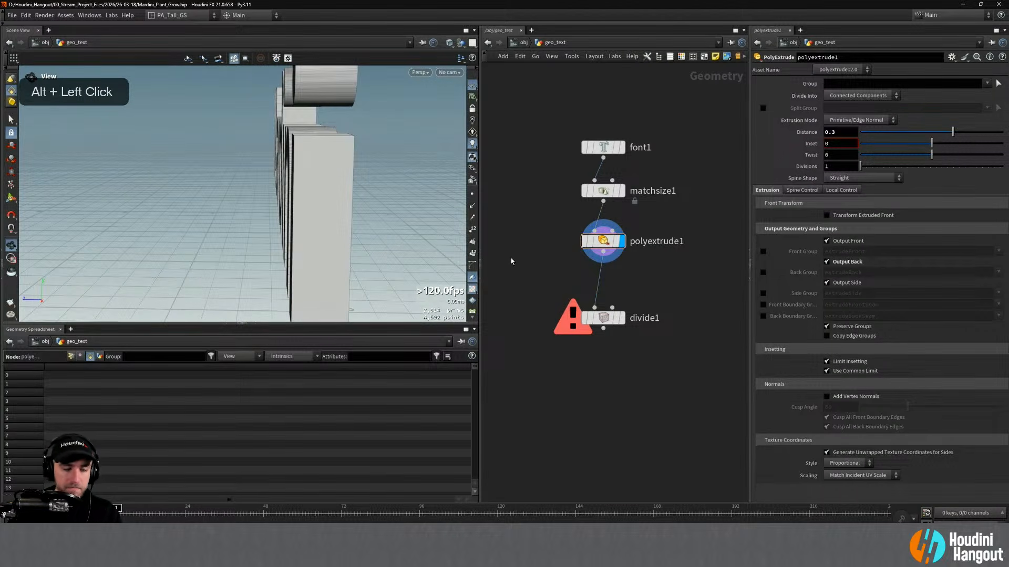
Insert a PolyBevel node between polyextrude1 and divide1
key(Tab)
text(poly be)
key(Return)
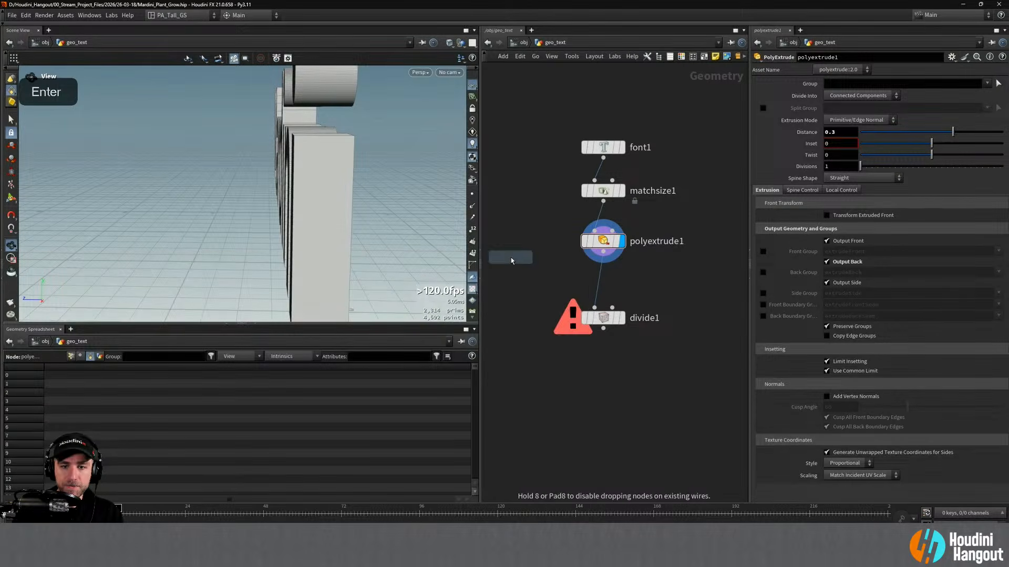
click(604, 285)
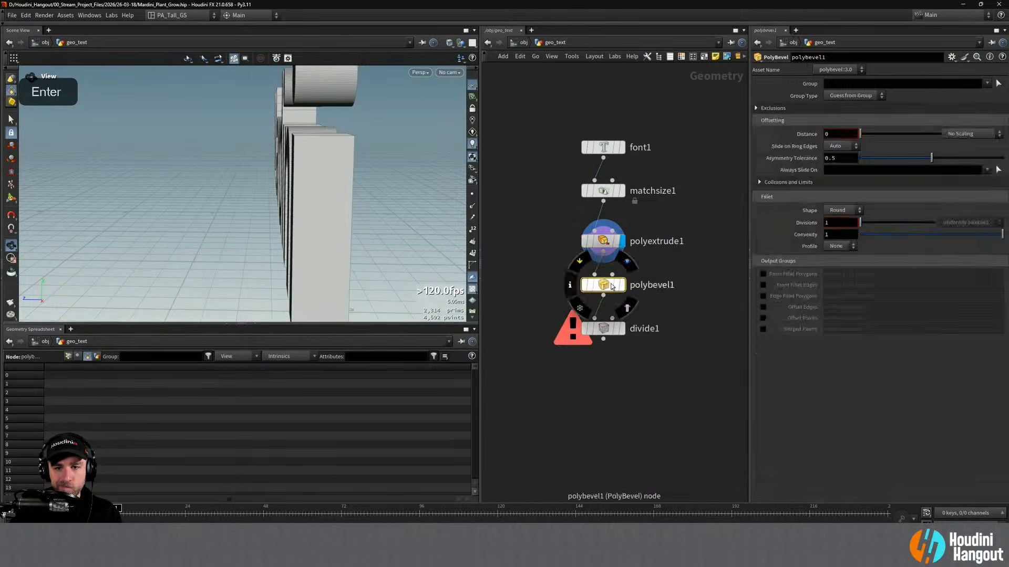
Enable the extrudeFront and extrudeBack groups on the PolyExtrude node
click(599, 242)
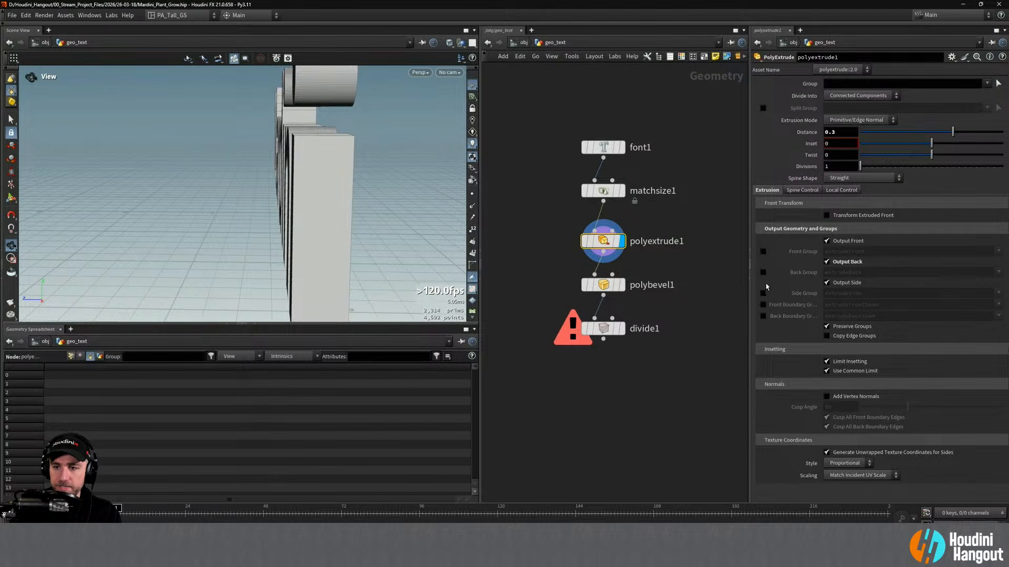
click(763, 252)
click(763, 273)
alt+drag(322, 253, 382, 220)
alt+right_drag(276, 173, 231, 172)
alt+middle_drag(231, 172, 249, 146)
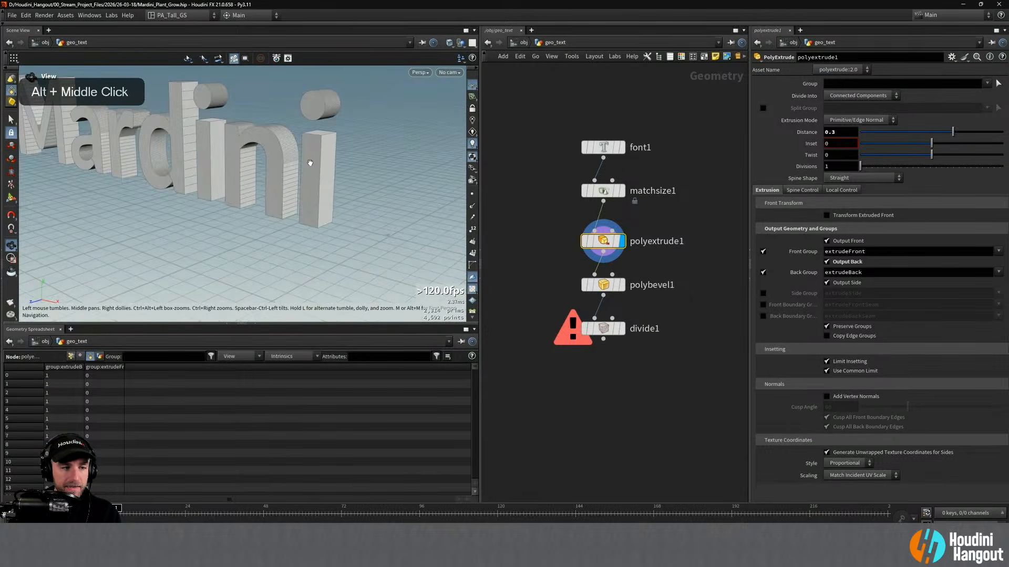
alt+drag(321, 129, 252, 175)
alt+right_drag(274, 148, 258, 140)
alt+middle_drag(258, 139, 254, 147)
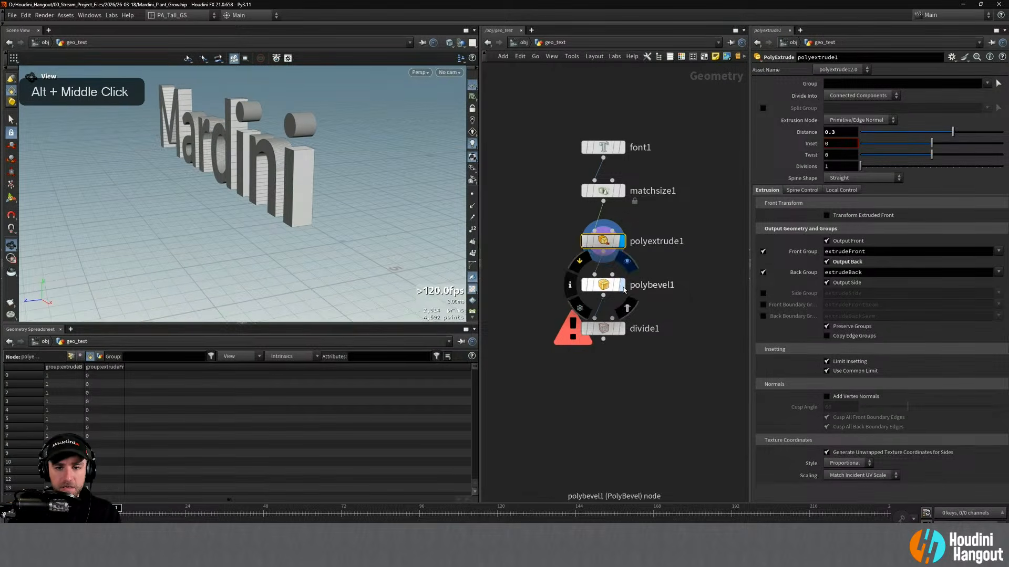
Display polybevel1 and make it ignore flat edges with a Maximum Normal Angle of 10
click(622, 286)
click(820, 108)
click(826, 121)
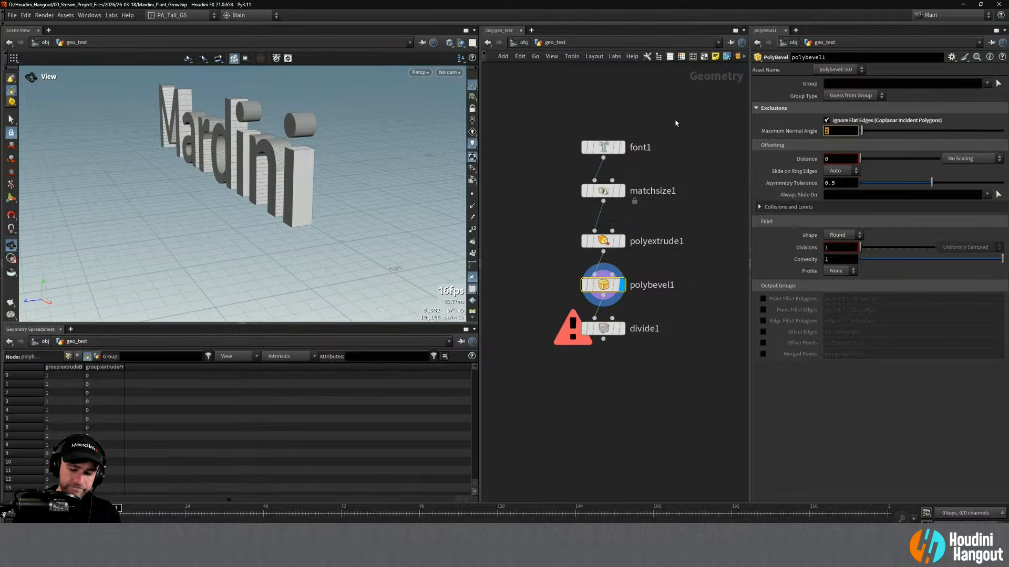
text(10)
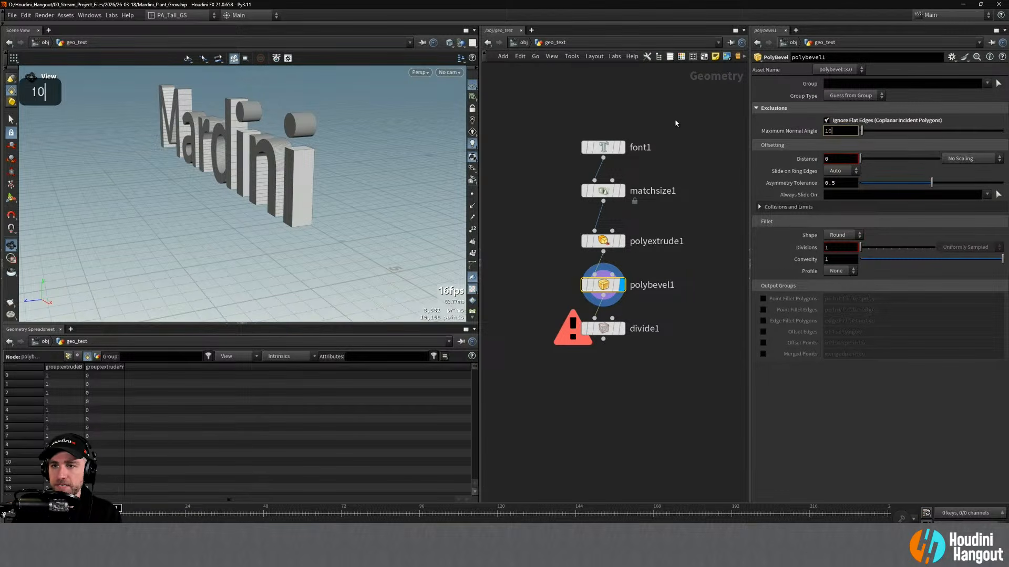
key(Return)
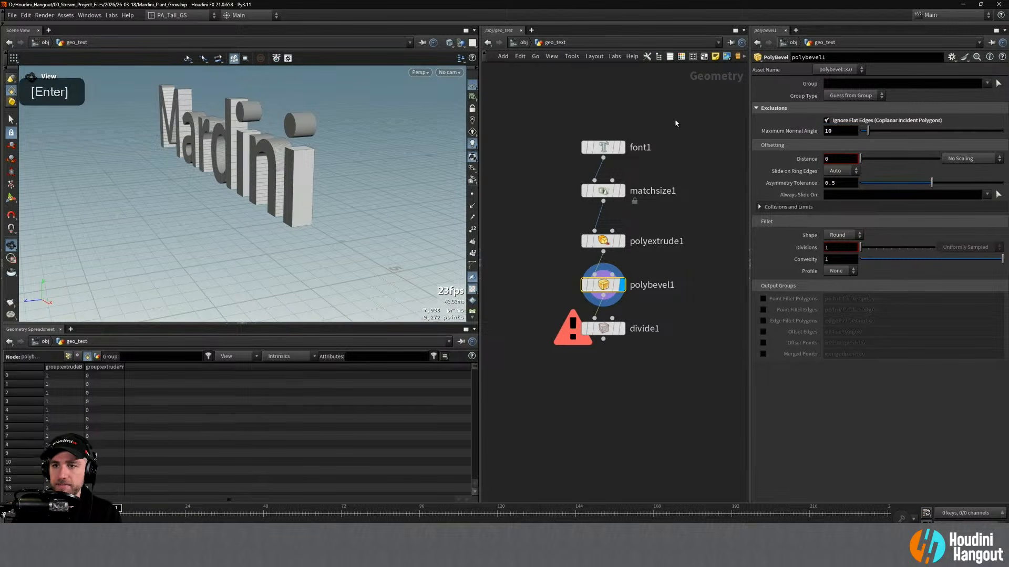
Set the PolyBevel Distance to 0.02 while checking the edges of the letter n
click(862, 159)
alt+scroll(293, 140, up, 4)
alt+drag(293, 140, 247, 173)
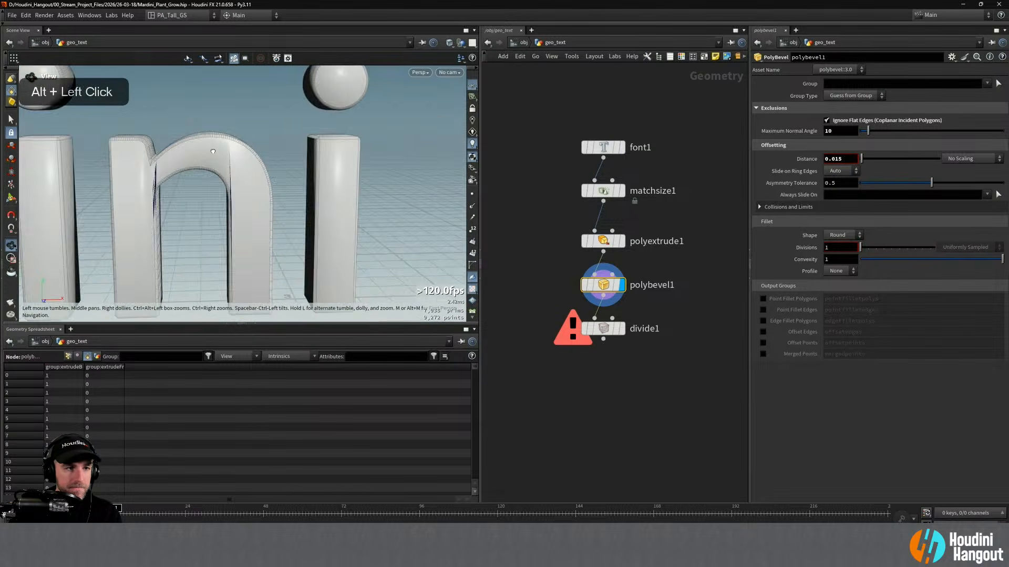
alt+right_drag(247, 173, 294, 178)
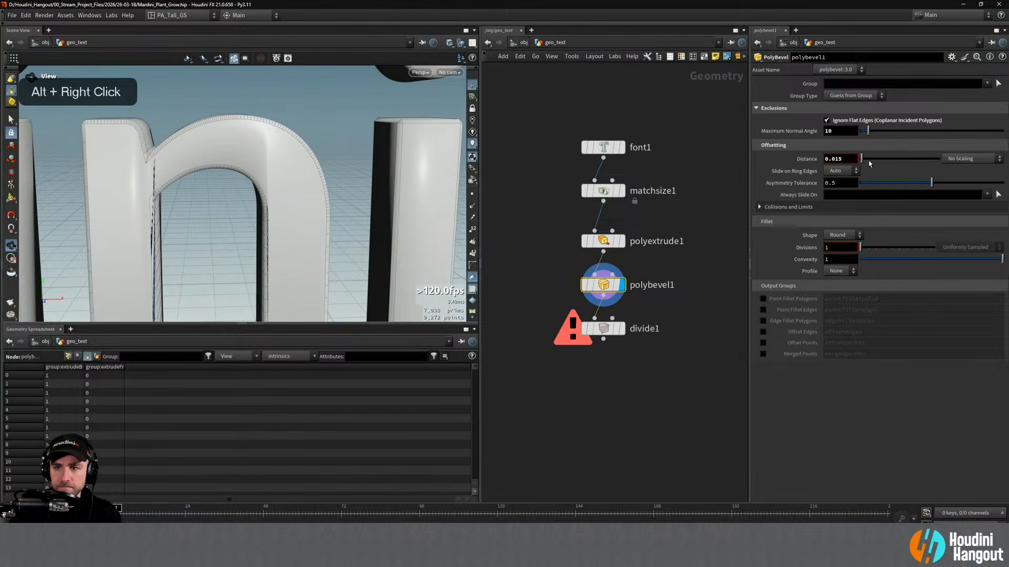
drag(862, 160, 862, 160)
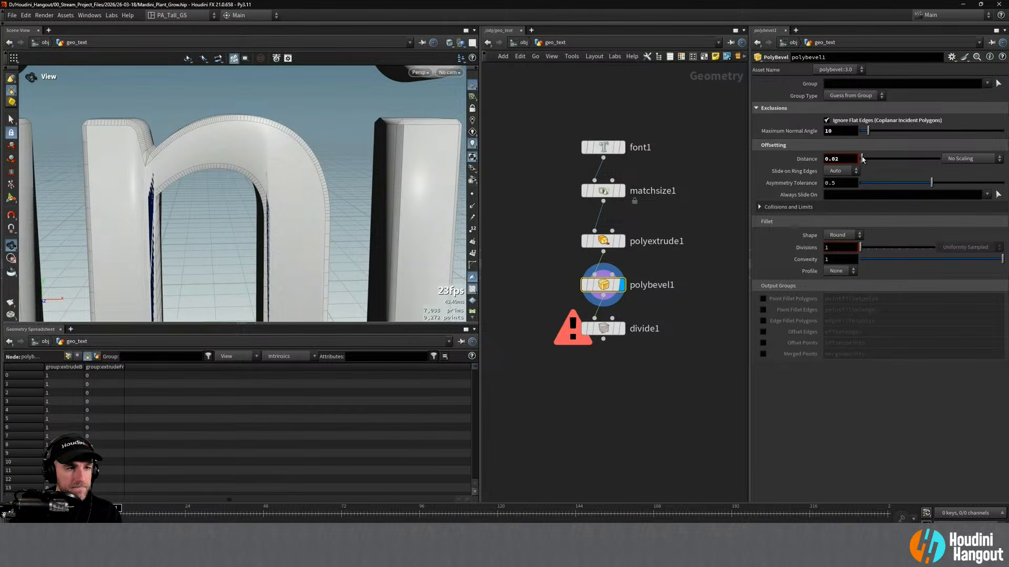
alt+drag(97, 189, 121, 173)
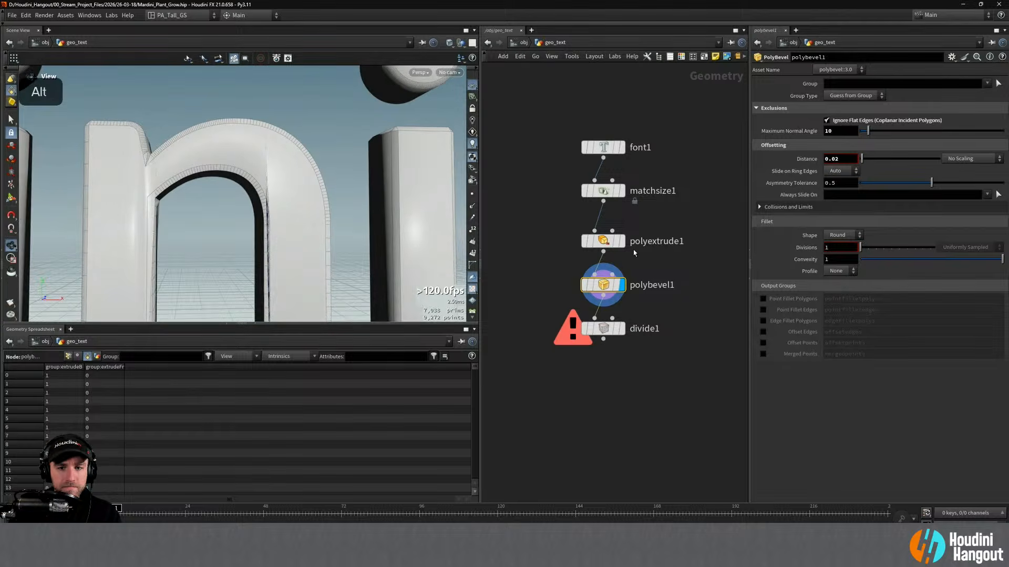
Compare the bevelled letters with the plain extrusion and the divided result, briefly disabling Ignore Flat Edges
click(625, 245)
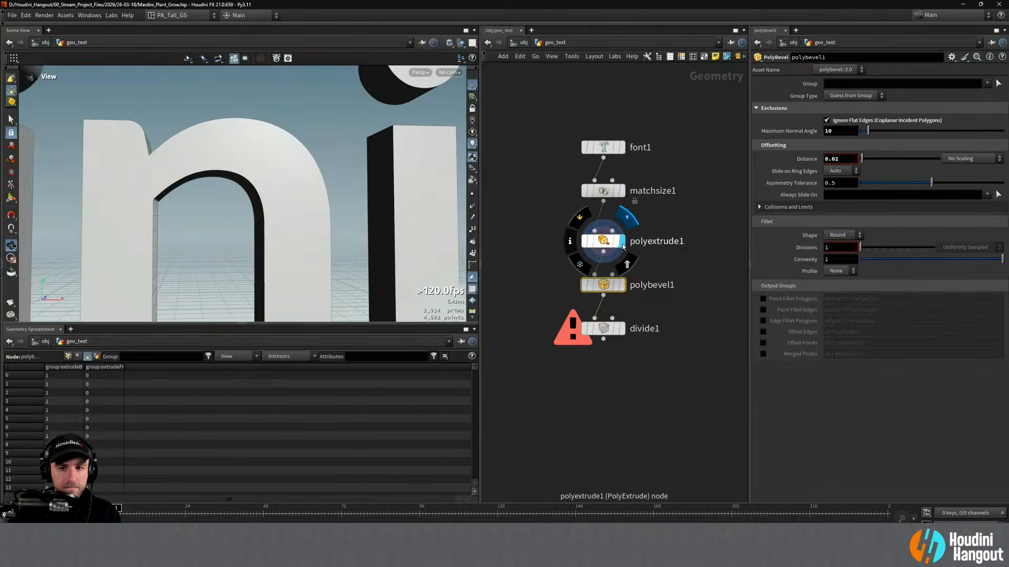
click(620, 285)
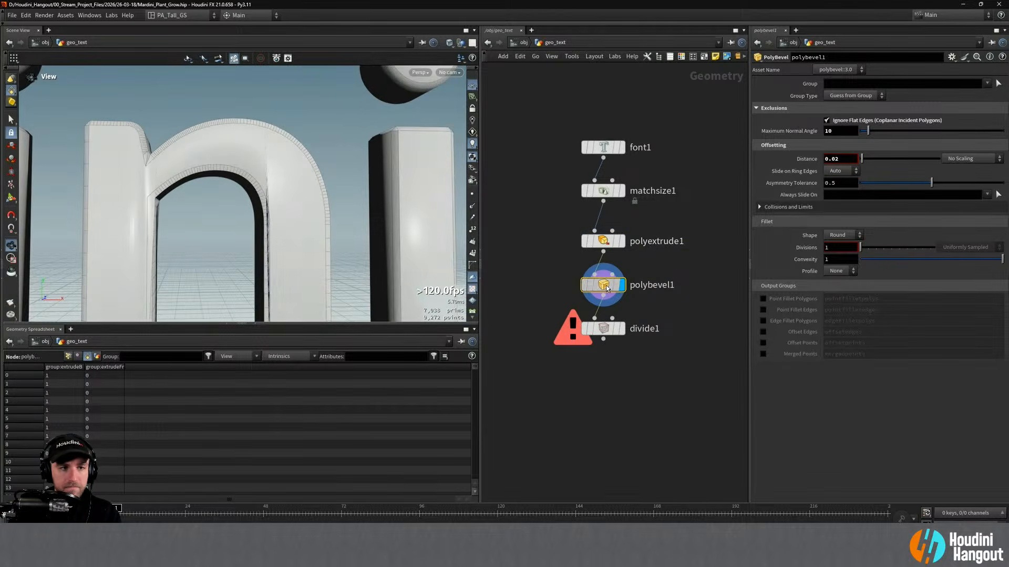
click(827, 121)
click(826, 121)
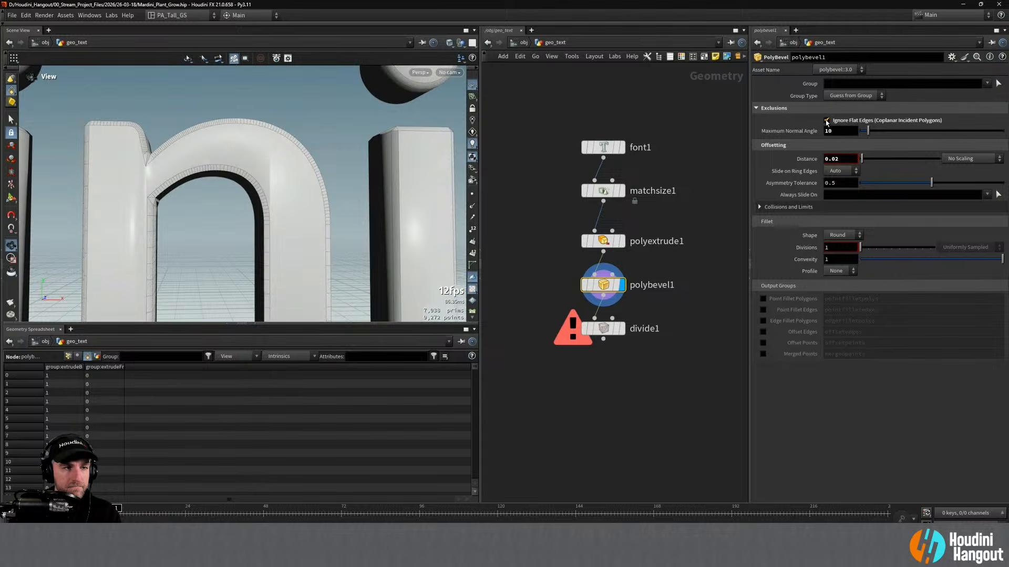
alt+right_drag(110, 210, 79, 214)
alt+drag(295, 200, 179, 232)
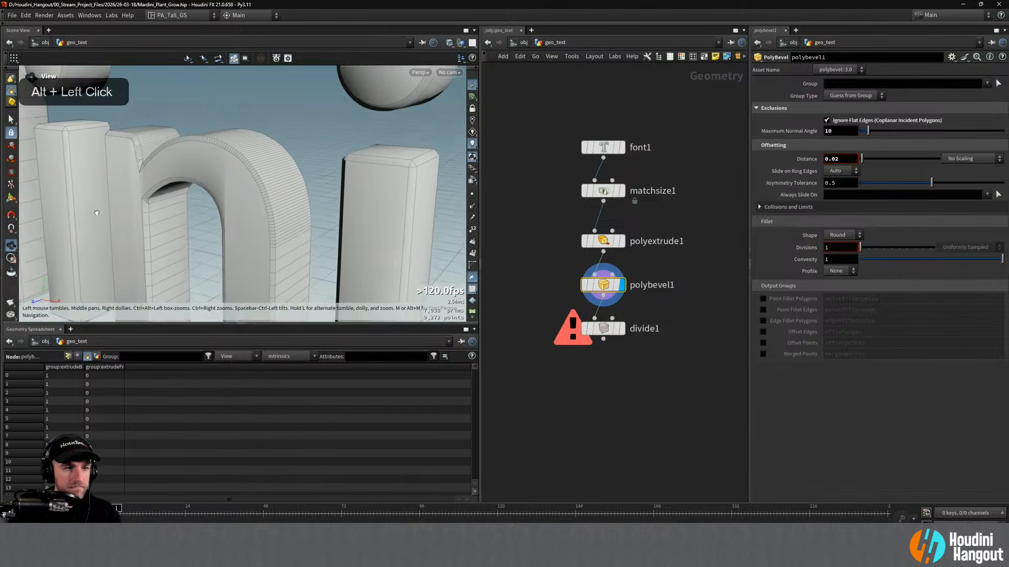
click(621, 328)
click(623, 285)
Set the PolyBevel fillet Divisions to 3
alt+drag(173, 189, 282, 169)
alt+middle_drag(282, 169, 232, 149)
alt+drag(232, 149, 263, 158)
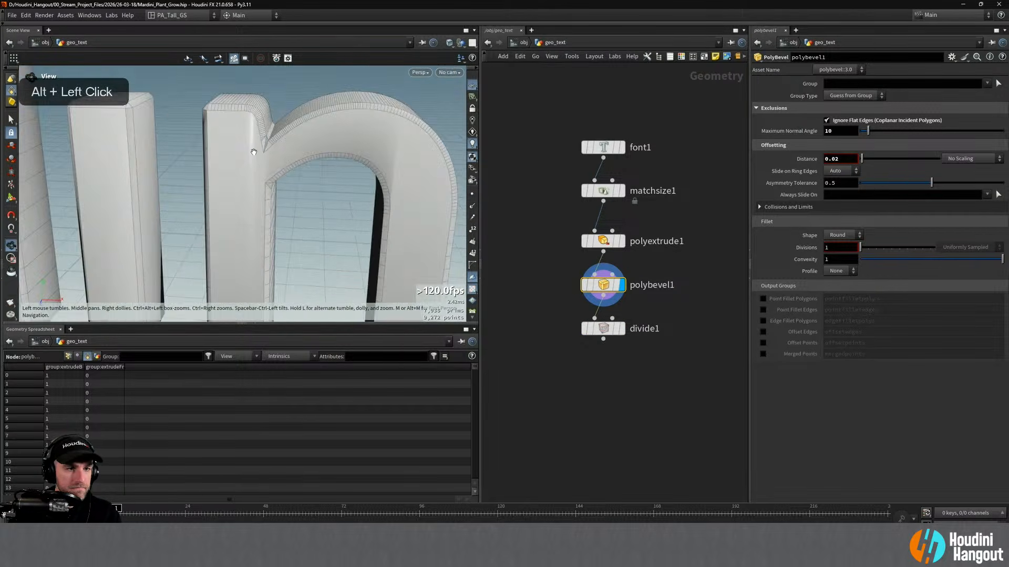
alt+right_drag(263, 158, 294, 174)
drag(862, 251, 867, 251)
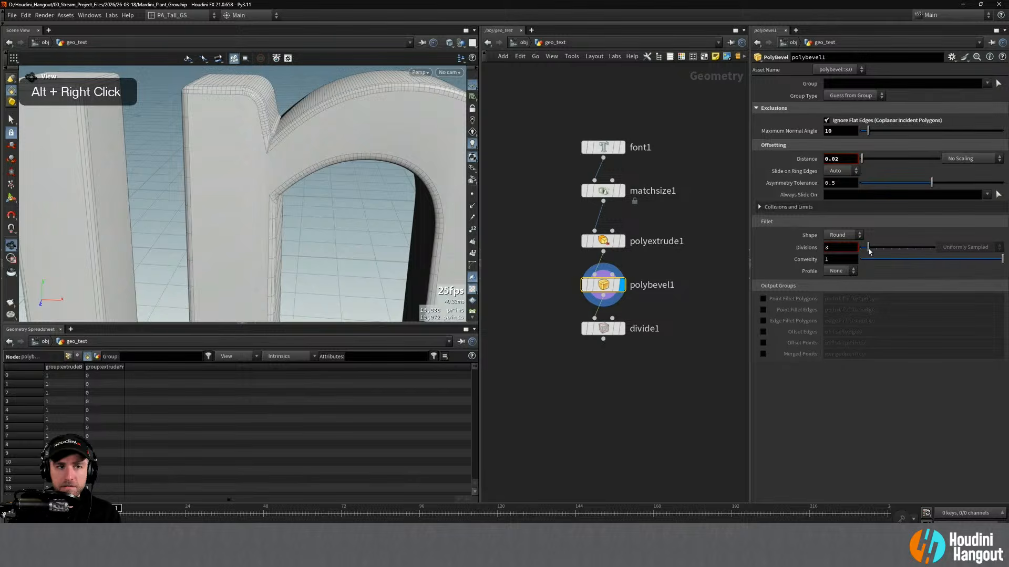
Examine the rounded bevel along the corners and curved edges of the letters
alt+drag(311, 125, 261, 132)
alt+right_drag(262, 132, 383, 108)
alt+drag(383, 108, 444, 111)
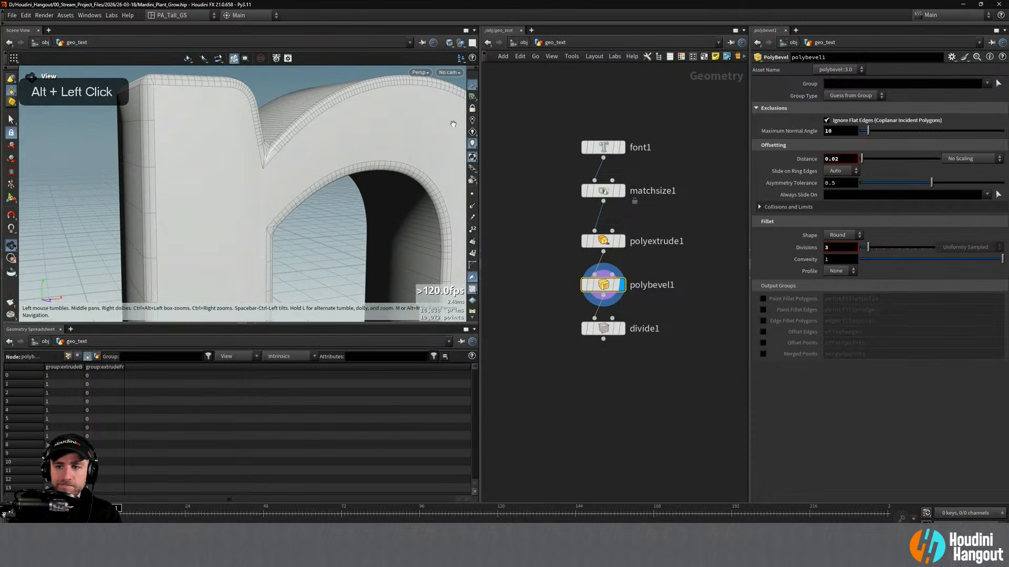
alt+middle_drag(353, 146, 316, 148)
alt+right_drag(315, 148, 284, 148)
alt+drag(283, 149, 315, 142)
alt+right_drag(315, 142, 247, 143)
alt+middle_drag(247, 143, 232, 144)
mouse_move(231, 144)
alt+mouse_down()
mouse_move(256, 131)
mouse_move(236, 131)
alt+mouse_up()
alt+right_drag(236, 131, 200, 129)
alt+drag(199, 130, 231, 128)
Delete the divide1 node, then add a Remesh node after polybevel1 and display it
click(599, 331)
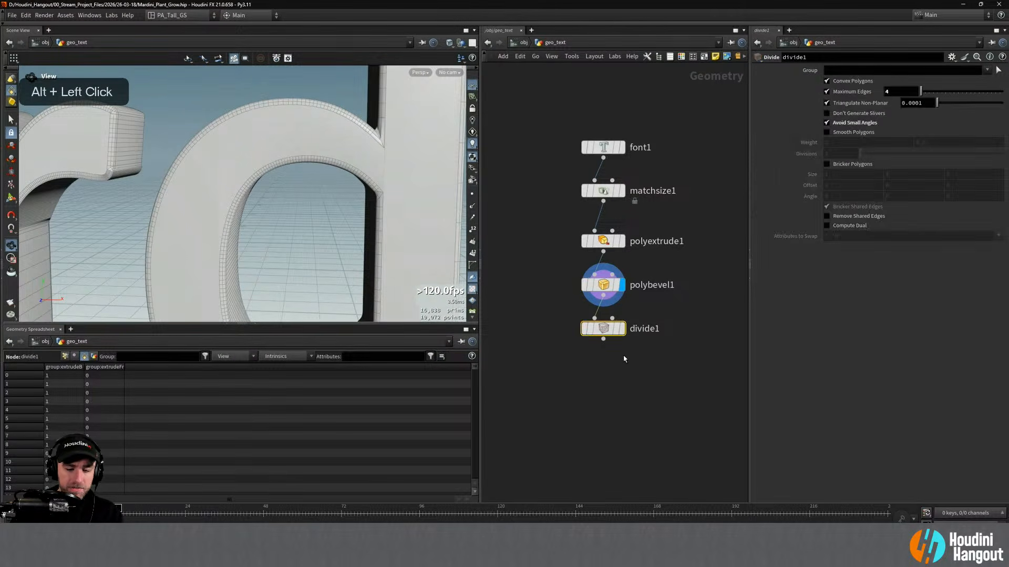
key(Delete)
key(Tab)
text(remesh)
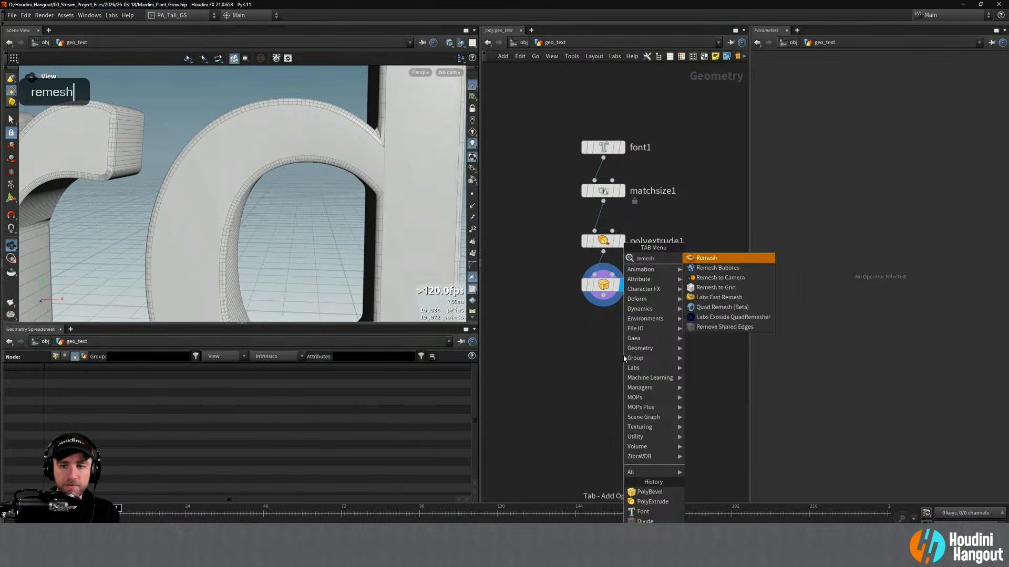
key(Return)
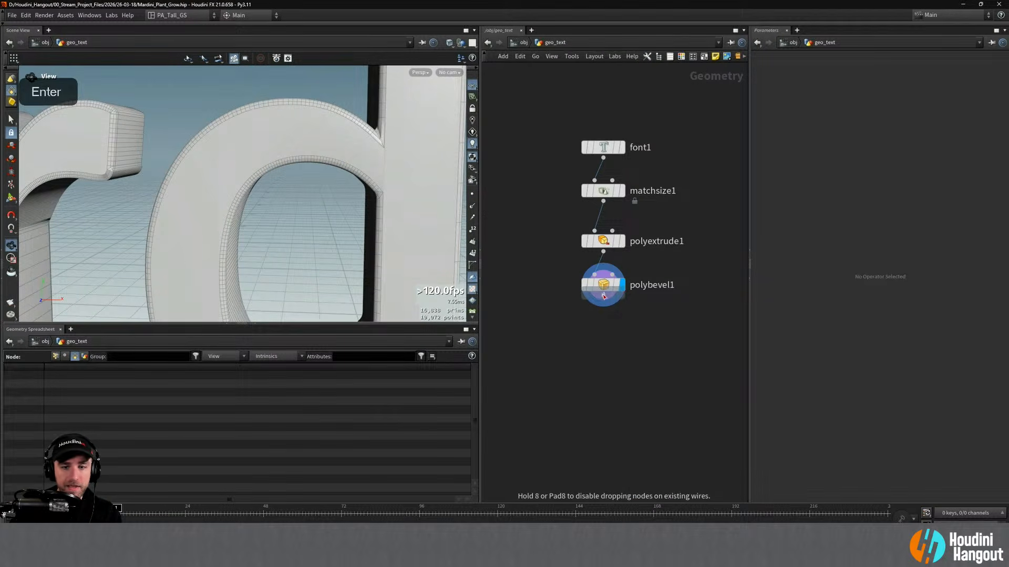
click(604, 330)
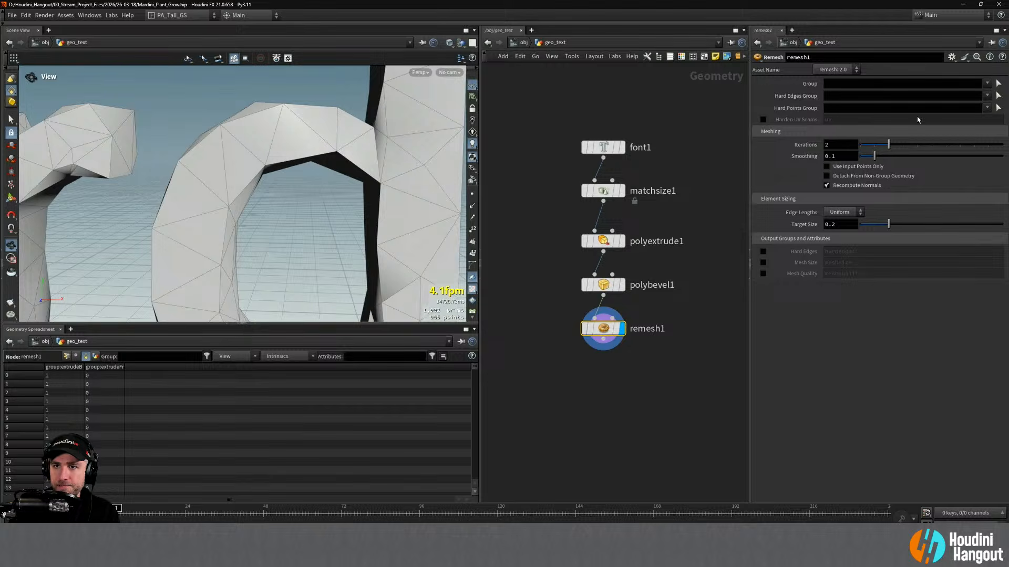
Restrict the Remesh node to the extrudeBack and extrudeFront groups
click(988, 83)
click(969, 93)
click(988, 83)
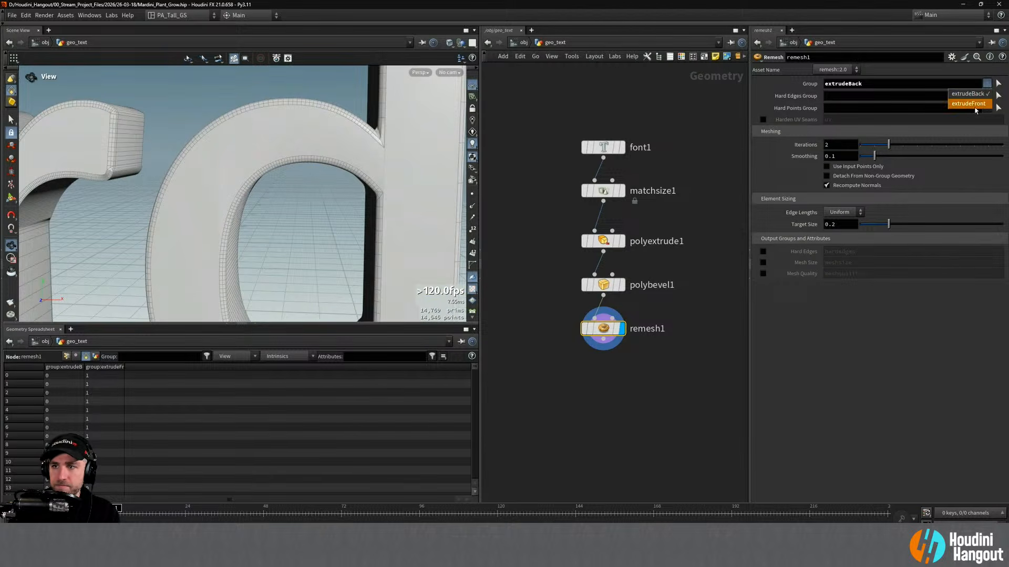
click(968, 104)
alt+drag(339, 145, 379, 145)
alt+right_drag(379, 145, 399, 150)
mouse_move(399, 149)
alt+mouse_down()
mouse_move(429, 157)
mouse_move(383, 147)
alt+mouse_up()
alt+right_drag(384, 147, 362, 142)
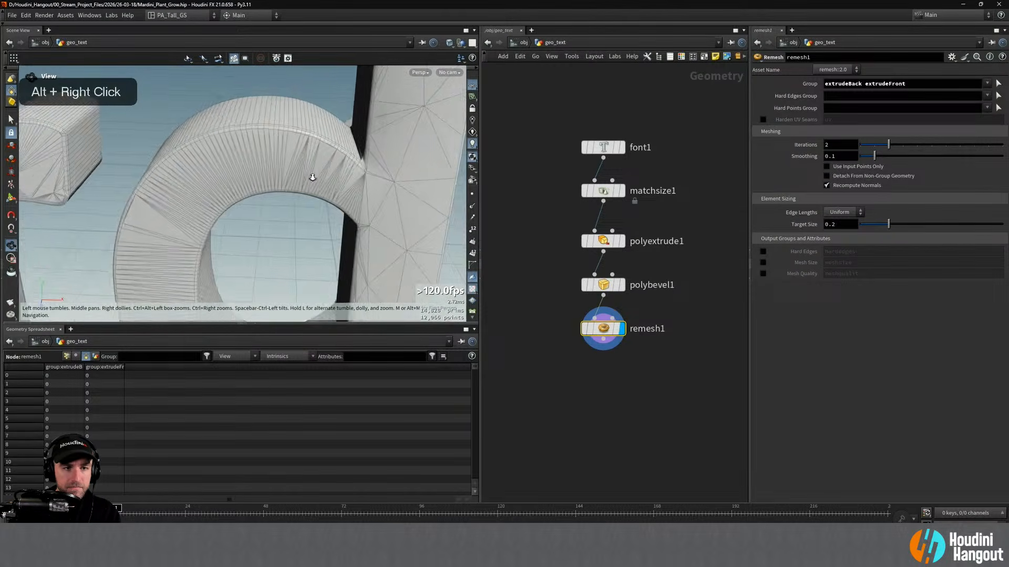
alt+drag(363, 142, 335, 137)
alt+right_drag(334, 137, 331, 164)
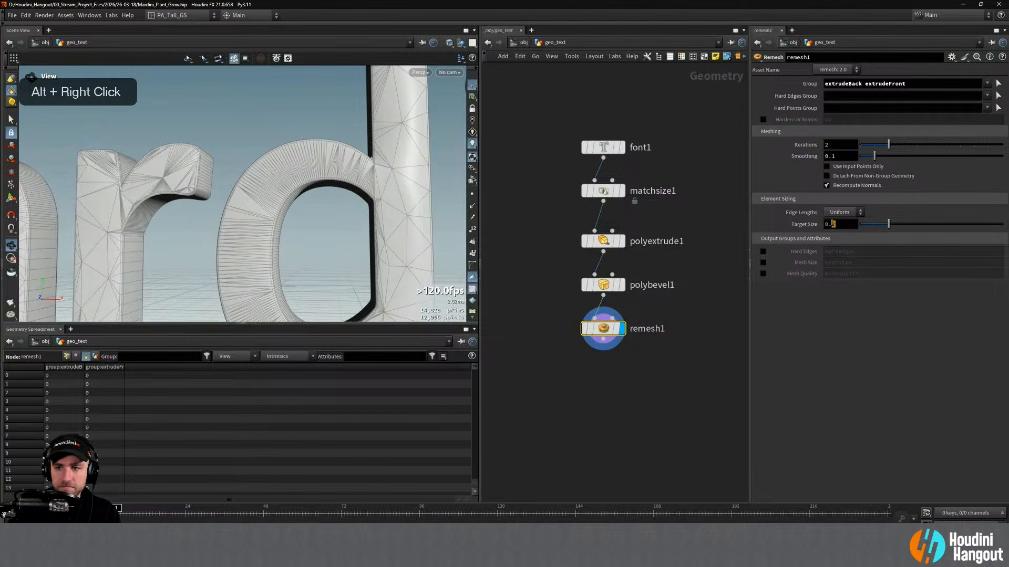
Try Remesh target sizes of 0.1 and 0.05 and examine the triangulation on the letter faces and bevels
text(1)
key(Return)
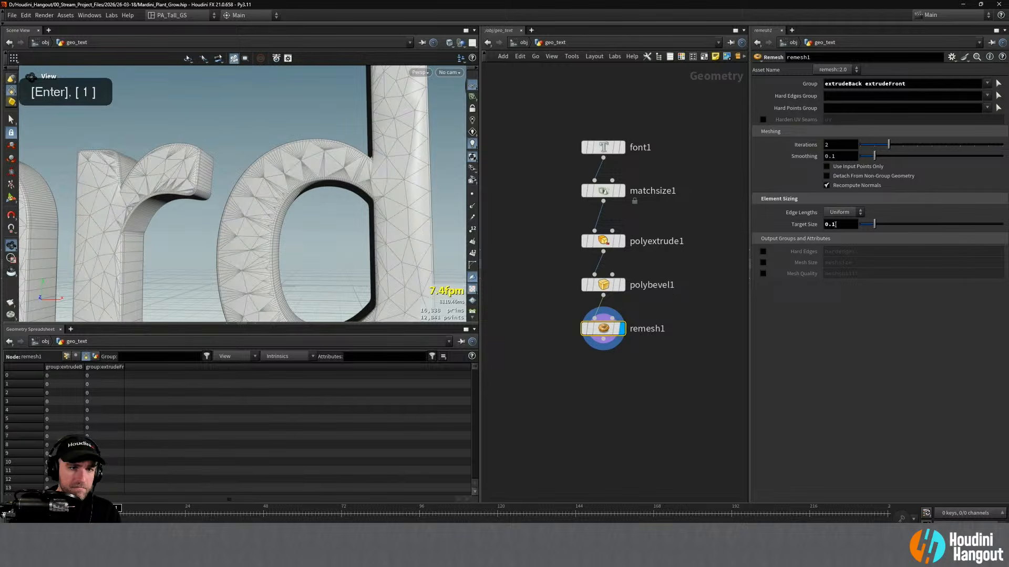
drag(838, 227, 829, 229)
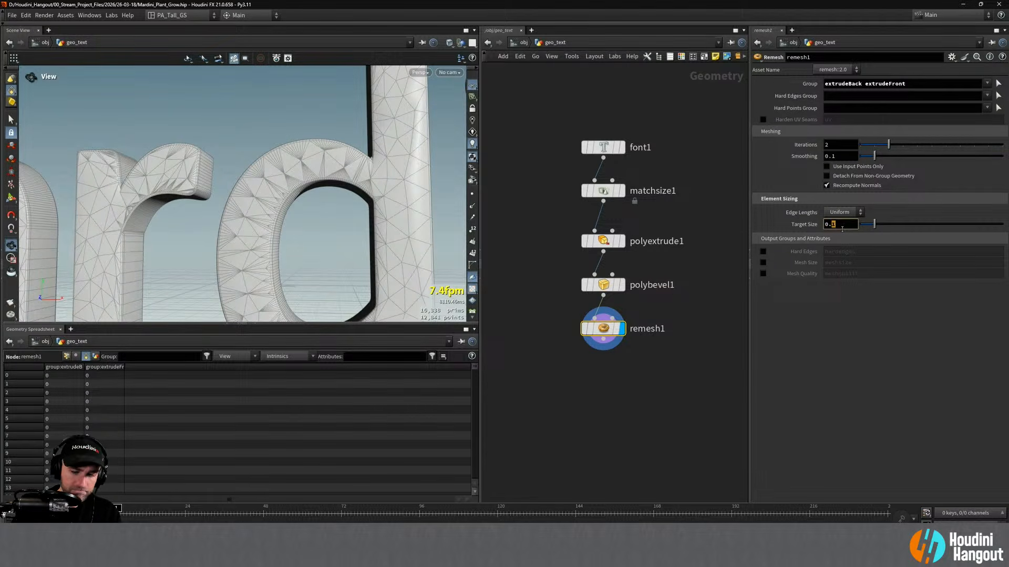
text(05)
key(Return)
mouse_move(310, 205)
alt+mouse_down()
mouse_move(333, 201)
mouse_move(231, 198)
mouse_move(328, 200)
alt+mouse_up()
alt+right_drag(328, 199, 315, 179)
mouse_move(315, 179)
alt+mouse_down()
mouse_move(254, 155)
mouse_move(372, 189)
mouse_move(399, 181)
mouse_move(305, 181)
alt+mouse_up()
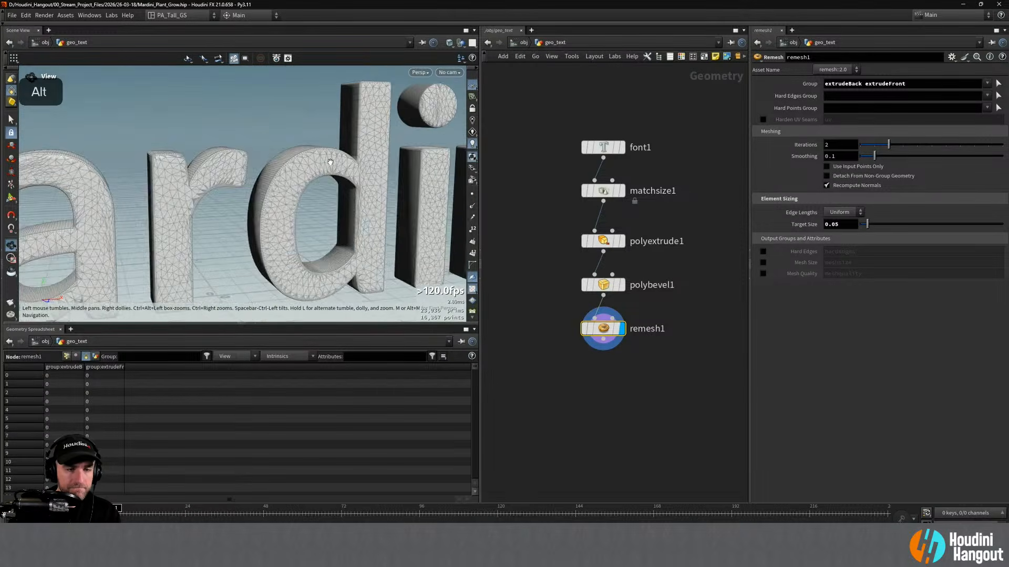
alt+right_drag(304, 181, 341, 186)
alt+drag(390, 166, 348, 155)
alt+right_drag(348, 155, 441, 154)
alt+drag(441, 153, 483, 220)
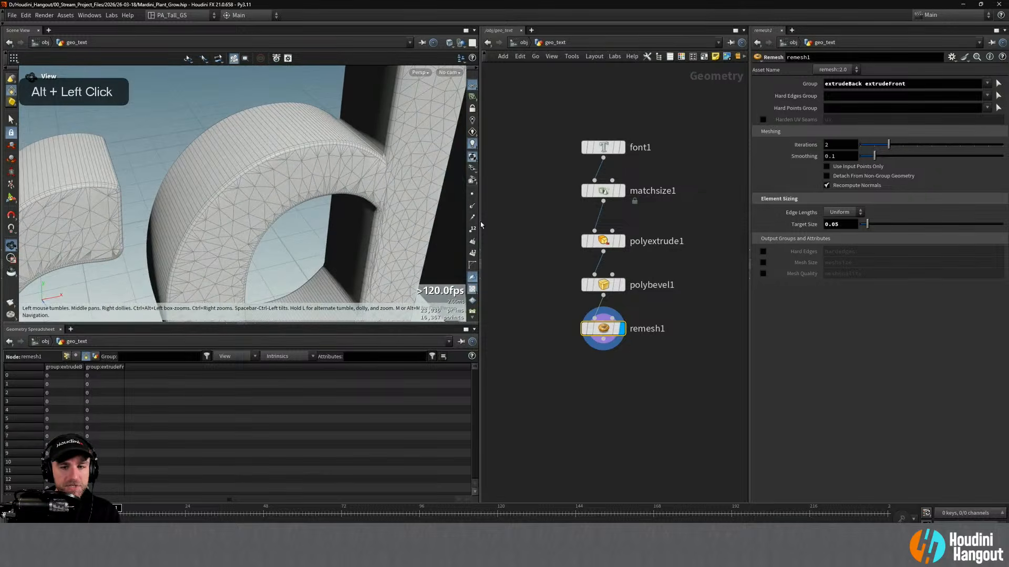
Delete the remesh1 node and add a displayed Labs Fast Remesh node after polybevel1
key(Delete)
alt+drag(325, 185, 351, 169)
alt+right_drag(351, 168, 315, 176)
alt+middle_drag(315, 176, 294, 164)
key(Tab)
text(remesg)
key(BackSpace)
key(BackSpace)
key(BackSpace)
key(BackSpace)
key(BackSpace)
key(BackSpace)
text(remesh)
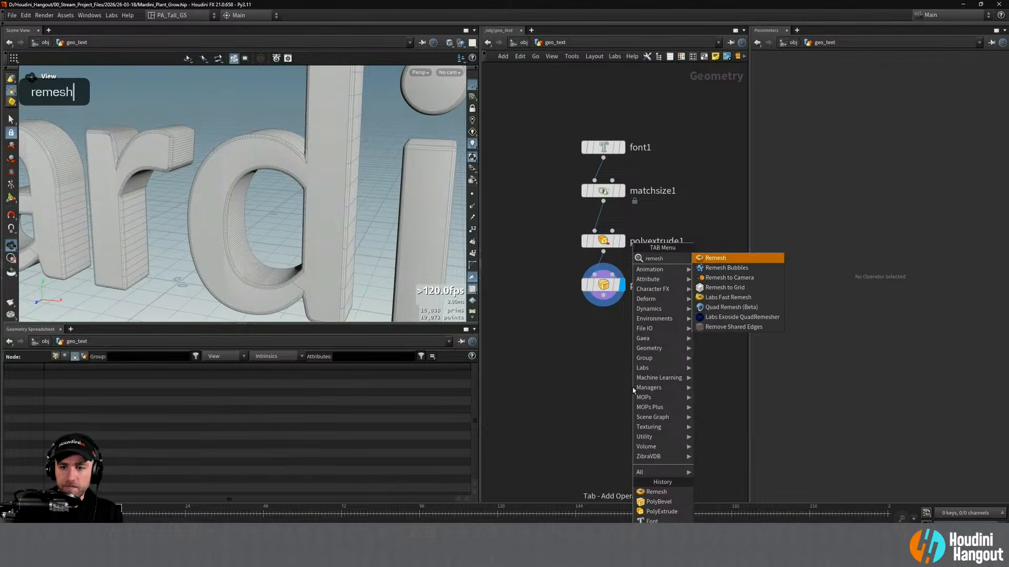
click(728, 297)
click(630, 337)
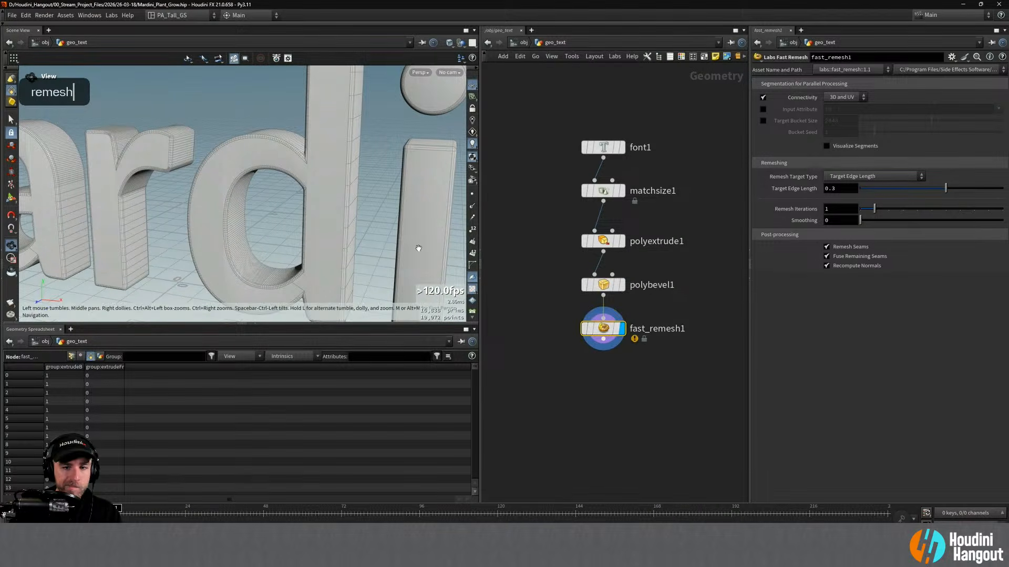
Set the Fast Remesh segmentation Connectivity to 3D and its Target Edge Length to 0.1
click(836, 98)
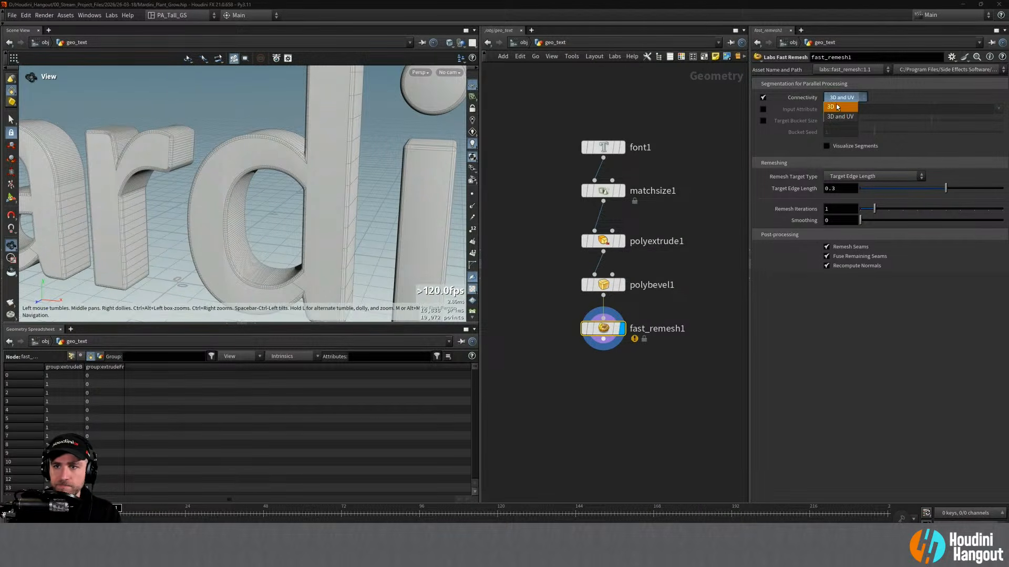
click(836, 106)
alt+drag(353, 176, 410, 184)
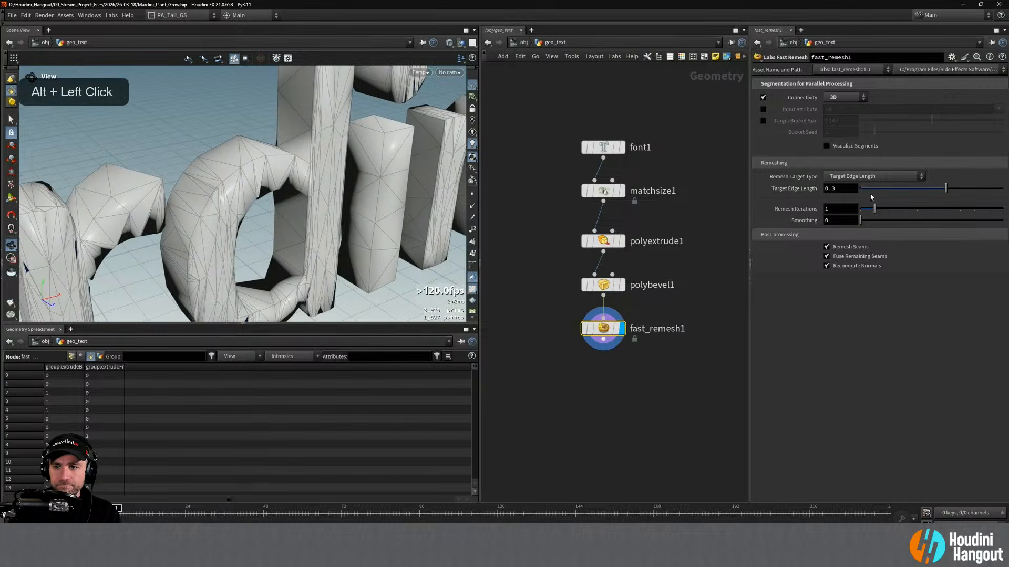
text(1)
key(Return)
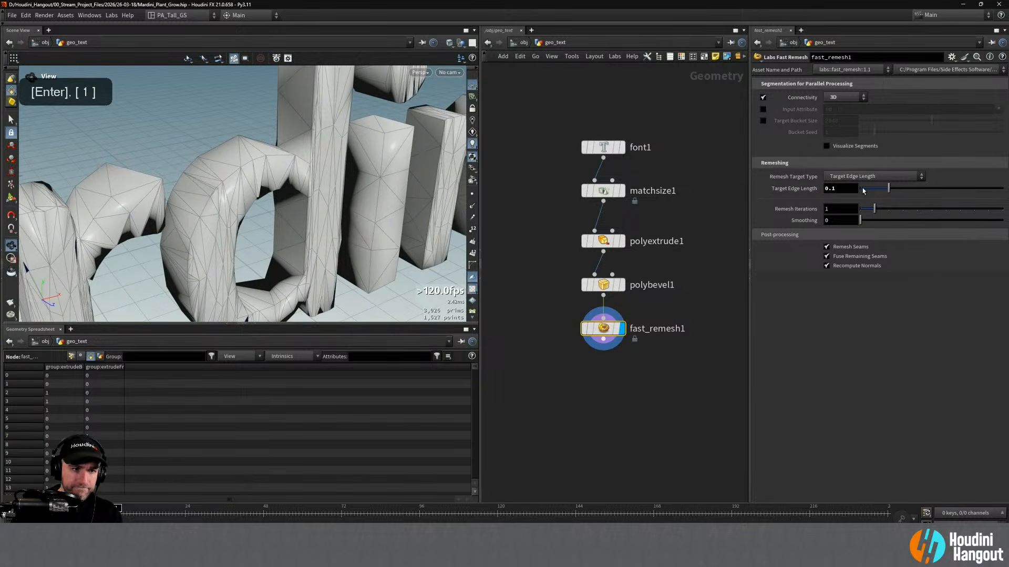
Set the Fast Remesh Smoothing to 0.1 and its Remesh Iterations to 5
click(840, 220)
text(0.1)
key(Return)
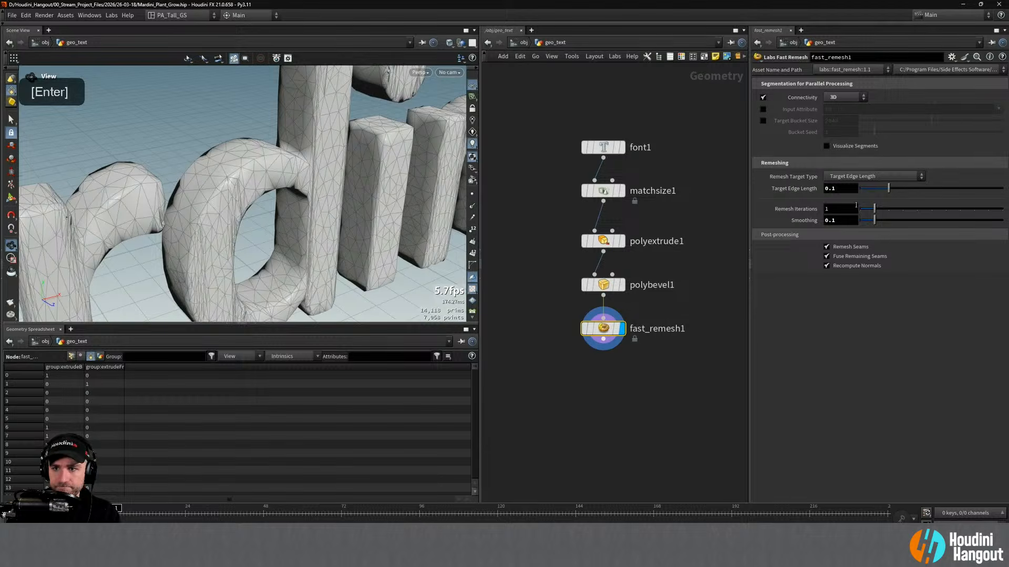
drag(875, 210, 934, 209)
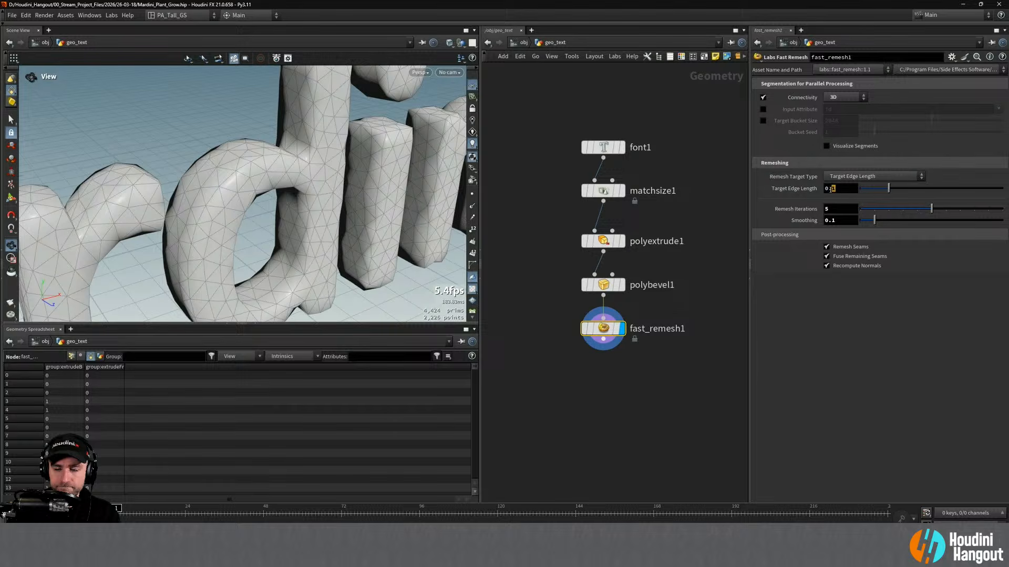
Try Fast Remesh Target Edge Lengths of 0.05 and 0.025, inspecting the mesh density on the letters
text(05)
key(Return)
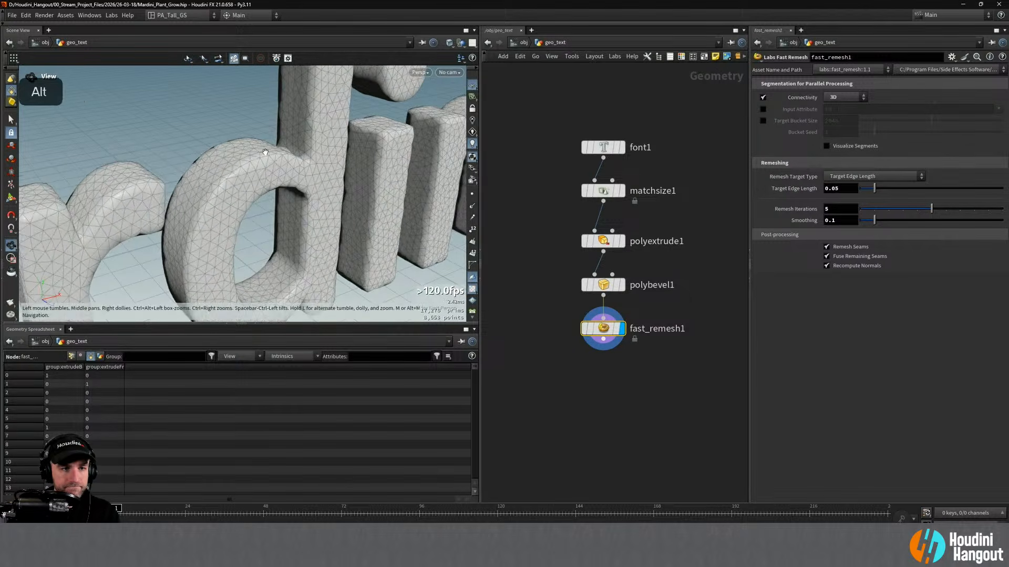
alt+right_drag(282, 163, 247, 164)
alt+drag(247, 164, 203, 166)
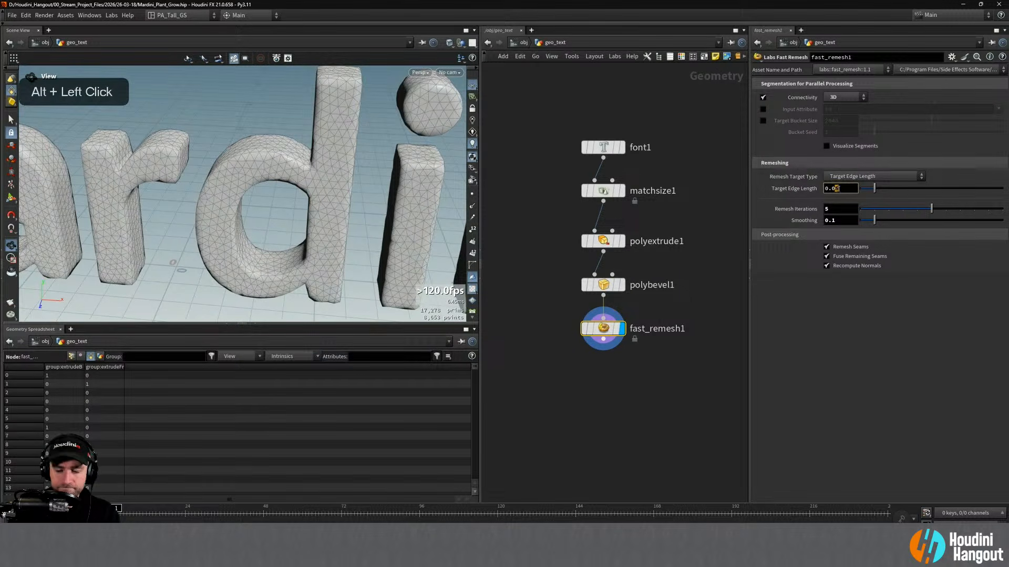
text(25)
key(Return)
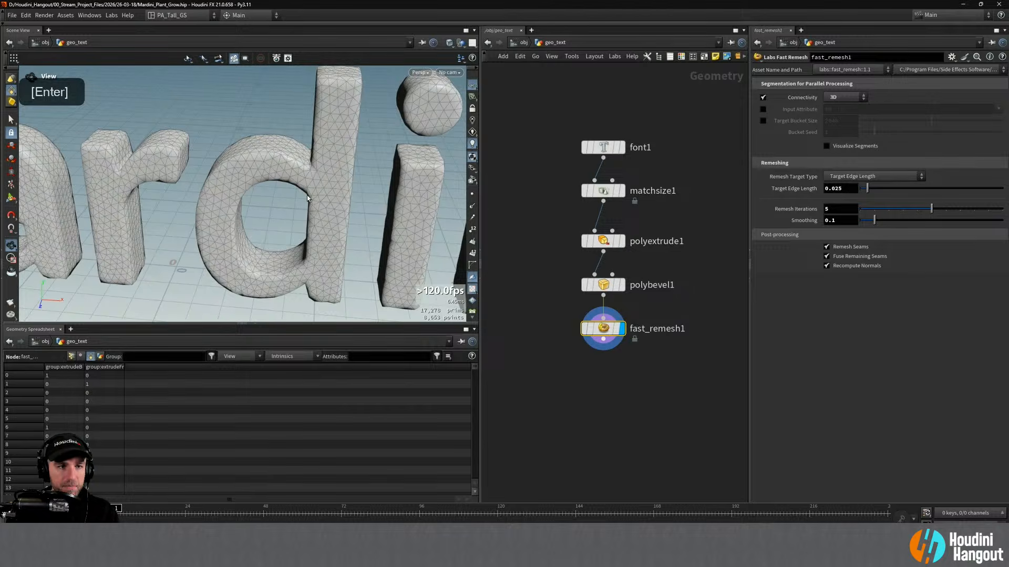
alt+drag(281, 156, 351, 115)
alt+right_drag(352, 115, 315, 127)
alt+drag(315, 127, 237, 152)
alt+right_drag(237, 152, 201, 161)
alt+drag(201, 162, 137, 163)
alt+right_drag(195, 173, 171, 186)
alt+drag(171, 186, 279, 176)
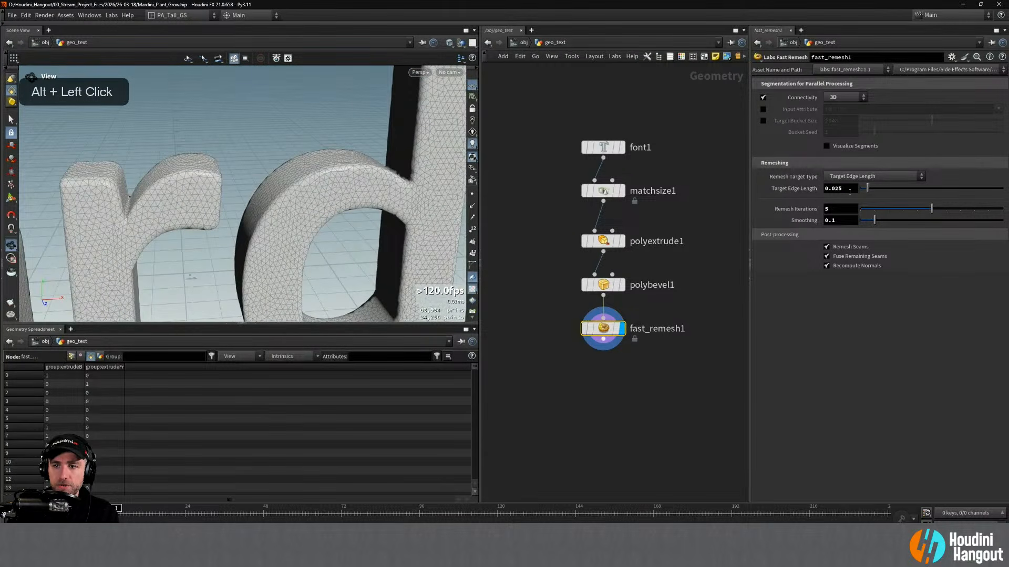
Set the Fast Remesh Target Edge Length to 0.01
text(1)
key(Return)
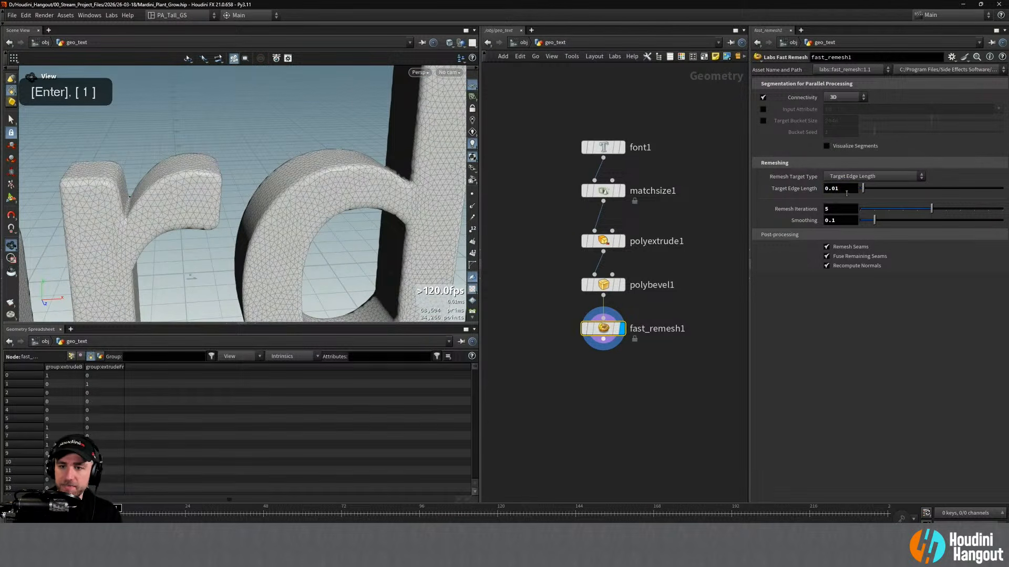
key(alt)
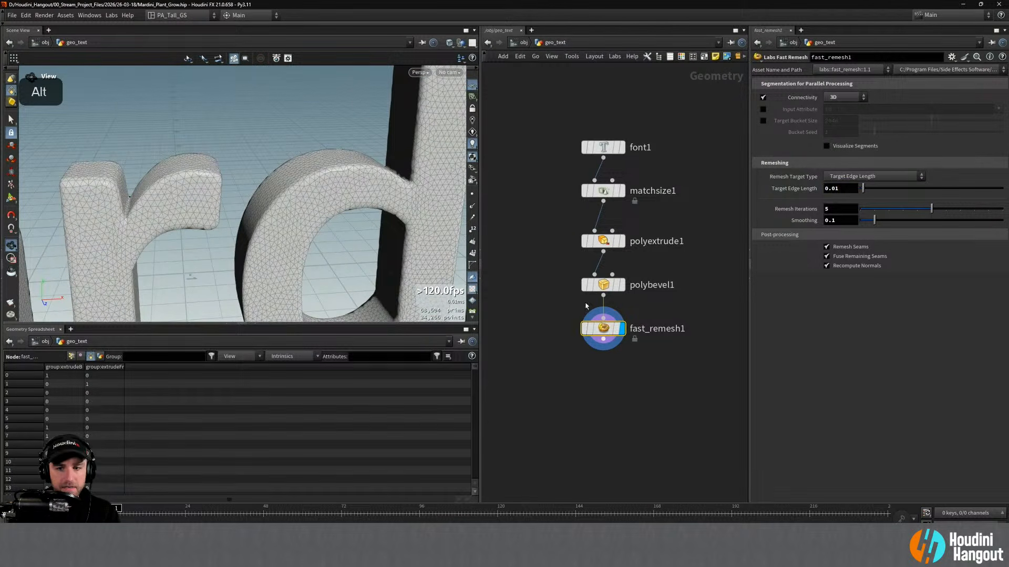
Compare the polybevel1 result with the fast_remesh1 result and inspect the dense triangles on the letter d
click(621, 288)
alt+right_drag(349, 234, 147, 196)
alt+drag(147, 196, 331, 153)
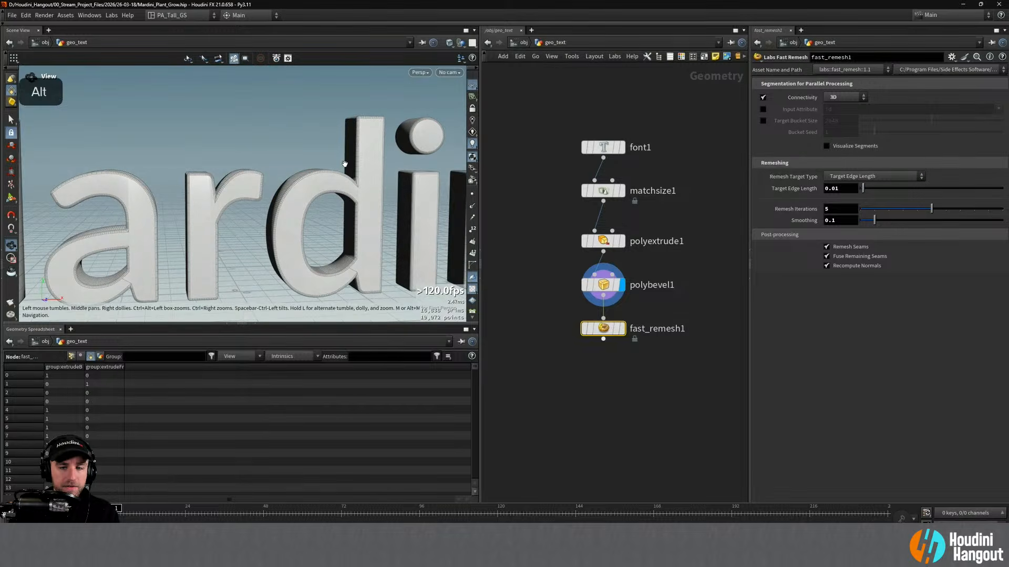
click(621, 329)
alt+right_drag(336, 166, 376, 163)
alt+drag(377, 163, 342, 210)
alt+right_drag(341, 211, 315, 173)
alt+middle_drag(315, 173, 297, 146)
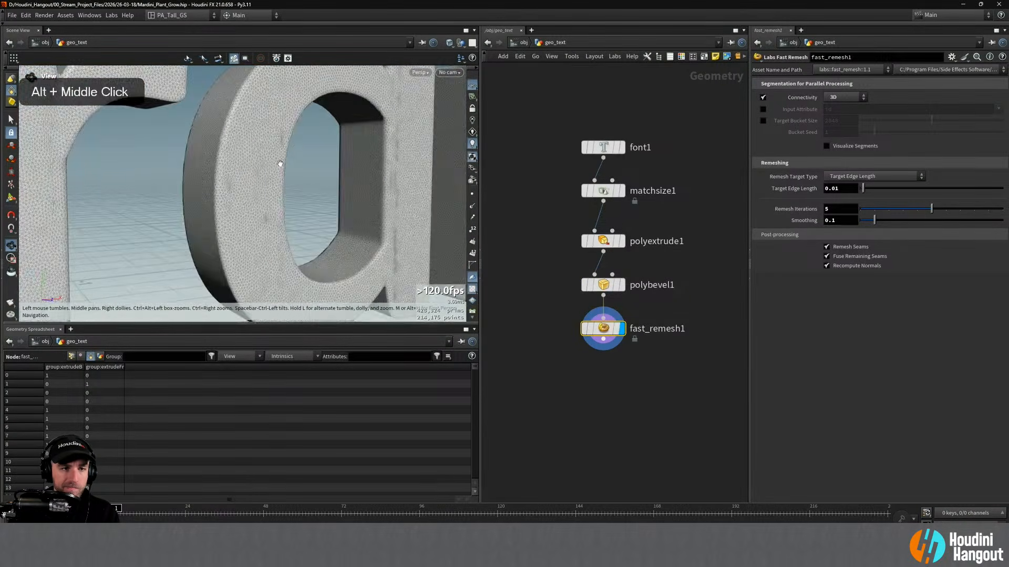
alt+right_drag(297, 145, 287, 165)
alt+drag(286, 164, 336, 168)
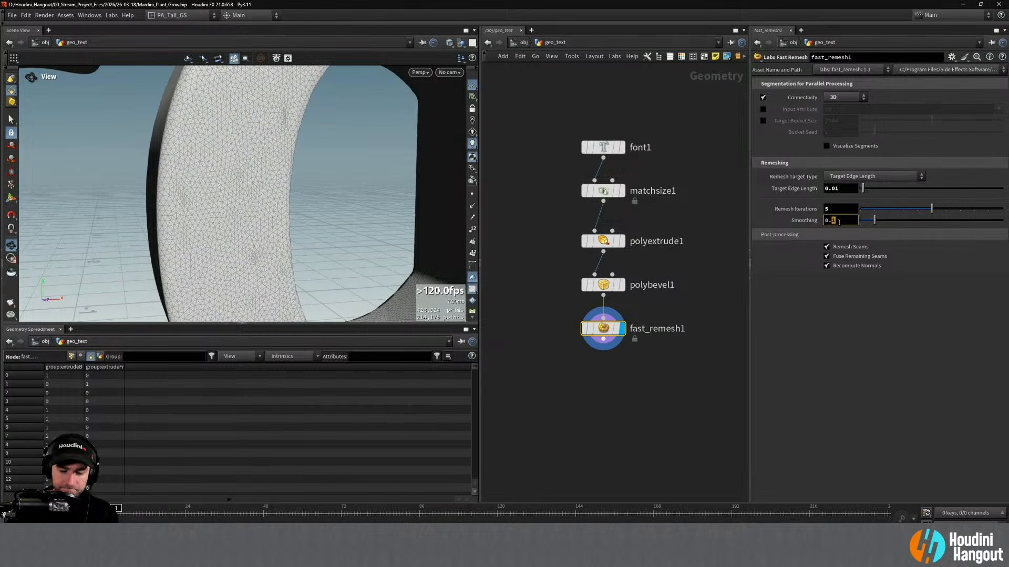
Set the Fast Remesh Smoothing to 0.2 and check the letter surfaces
text(2)
key(Return)
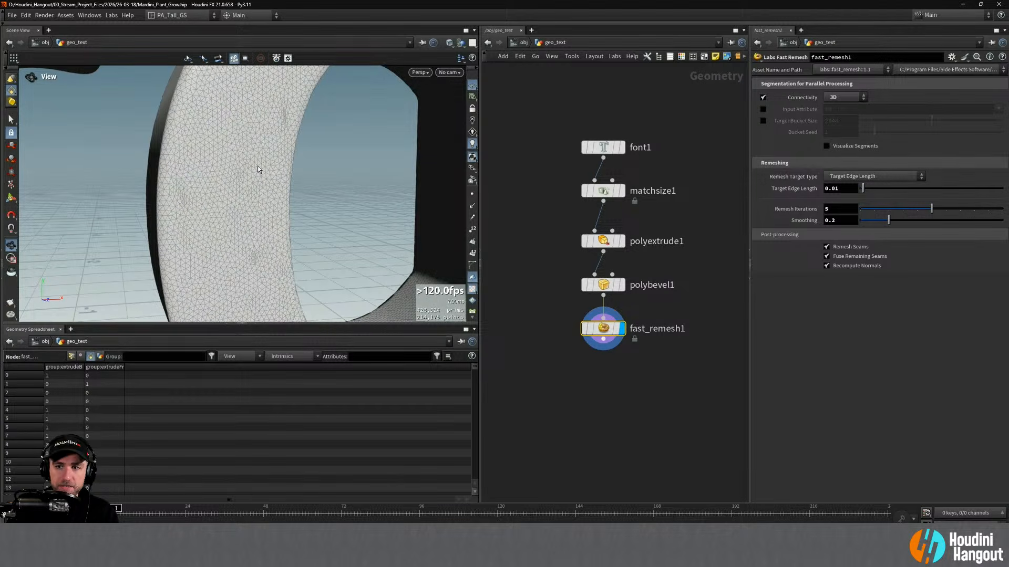
alt+right_drag(251, 165, 236, 160)
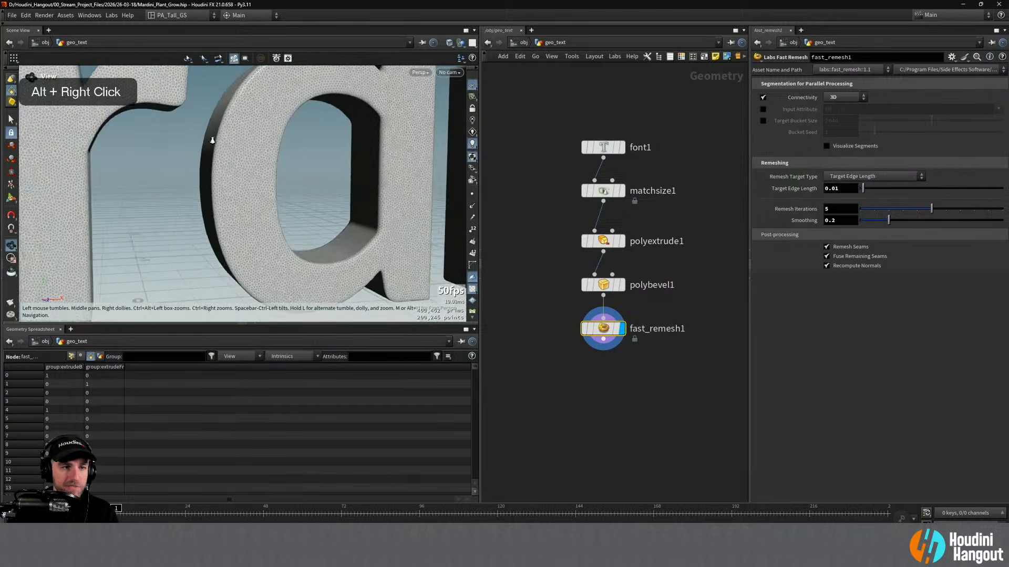
alt+drag(236, 160, 217, 154)
Briefly visualize the Fast Remesh segments on the letters, then restore the normal display
alt+right_drag(352, 130, 188, 140)
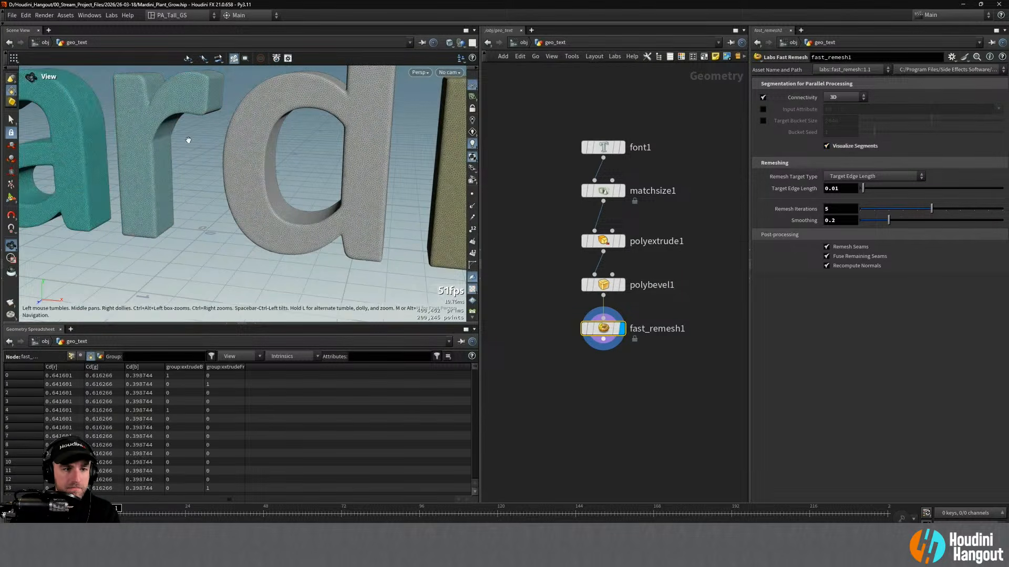
alt+right_drag(264, 156, 283, 152)
alt+drag(284, 153, 291, 151)
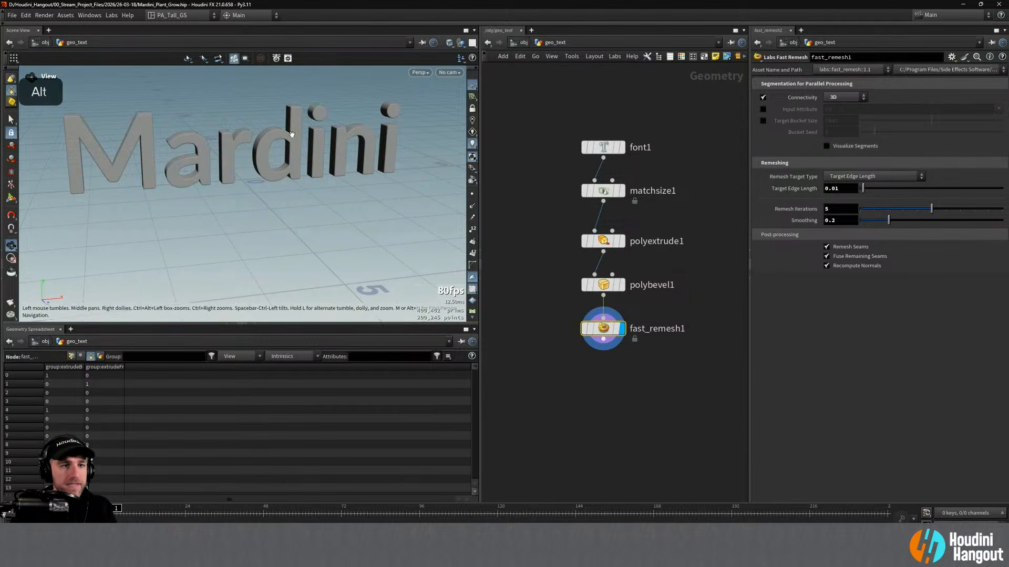
Examine the remeshed Mardini text from several angles, checking the letter faces, rounded edges and overall shape
alt+right_drag(367, 100, 387, 100)
alt+drag(388, 99, 294, 100)
alt+right_drag(294, 100, 344, 92)
alt+drag(345, 92, 232, 97)
alt+right_drag(446, 131, 241, 159)
alt+middle_drag(242, 159, 247, 130)
alt+right_drag(247, 129, 221, 134)
alt+drag(221, 134, 295, 131)
alt+right_drag(294, 131, 444, 106)
alt+drag(443, 106, 408, 174)
alt+middle_drag(408, 174, 365, 172)
alt+middle_drag(360, 137, 316, 158)
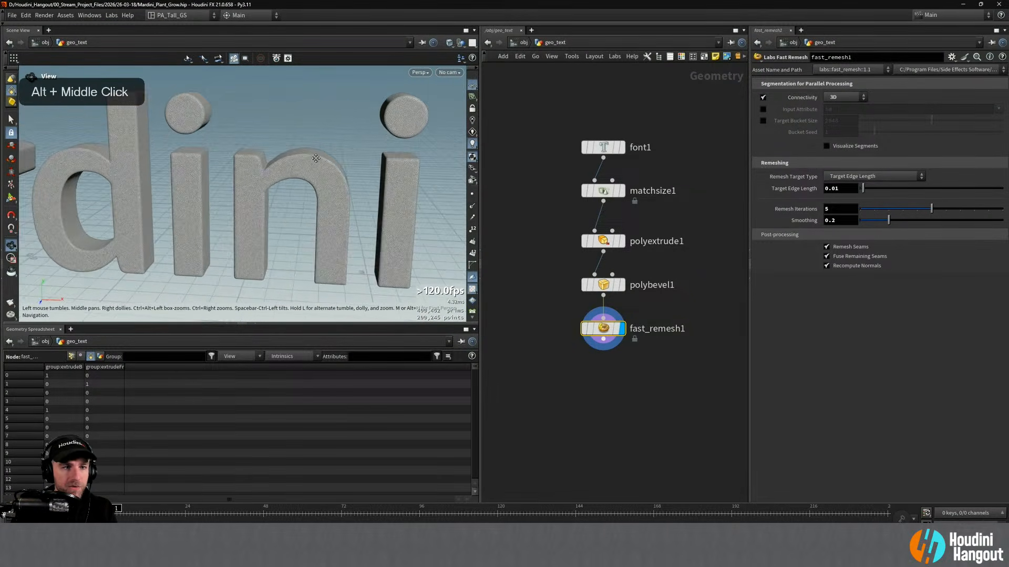
alt+right_drag(282, 176, 421, 128)
alt+drag(421, 128, 387, 171)
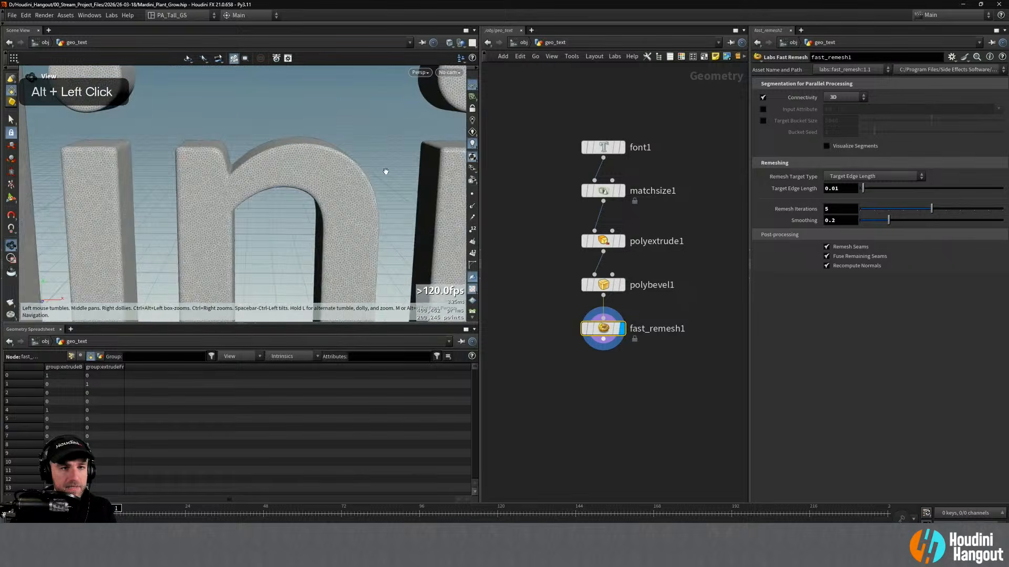
alt+right_drag(387, 171, 313, 166)
alt+middle_drag(313, 167, 297, 150)
alt+right_drag(296, 150, 277, 153)
alt+drag(277, 153, 305, 155)
alt+right_drag(305, 155, 225, 131)
alt+drag(226, 132, 356, 142)
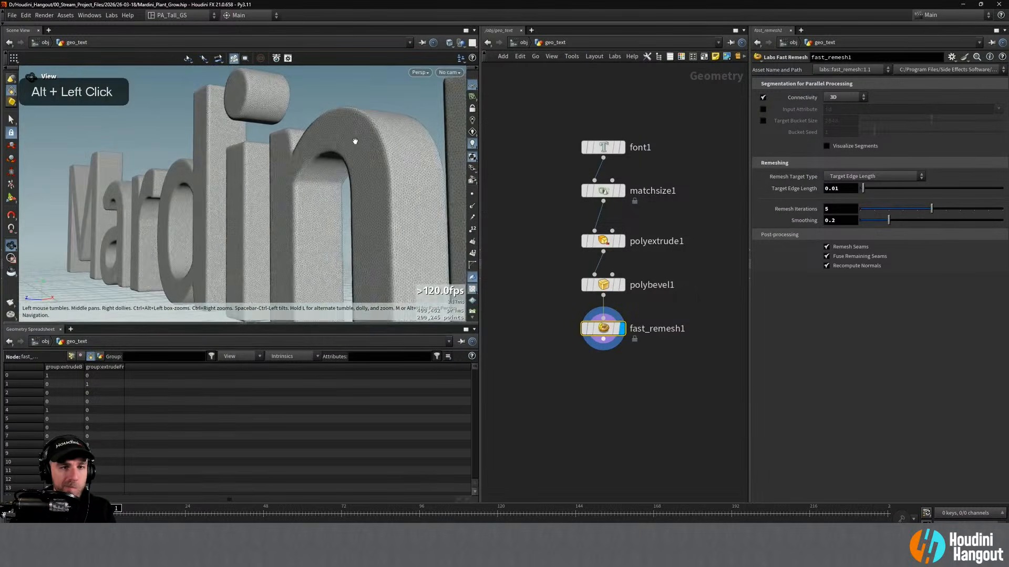
alt+middle_drag(356, 142, 360, 126)
alt+right_drag(360, 126, 325, 135)
alt+drag(325, 135, 282, 136)
alt+middle_drag(282, 136, 297, 129)
alt+right_drag(297, 129, 392, 105)
alt+drag(391, 105, 419, 125)
alt+right_drag(419, 125, 304, 155)
alt+middle_drag(305, 156, 342, 198)
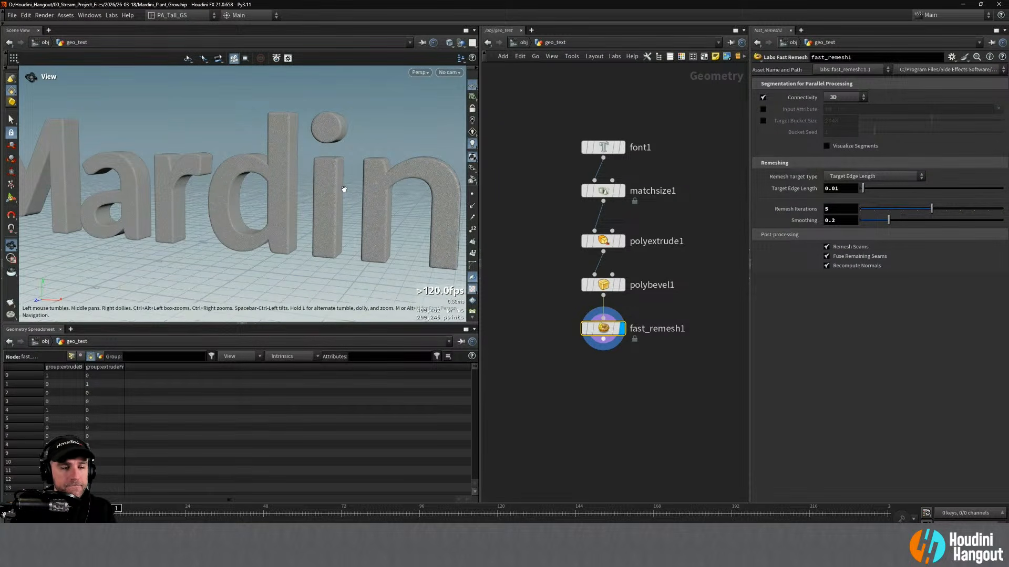
mouse_move(342, 171)
alt+right_down()
mouse_move(281, 164)
mouse_move(331, 173)
alt+right_up()
alt+middle_drag(331, 174, 300, 165)
alt+drag(300, 165, 261, 181)
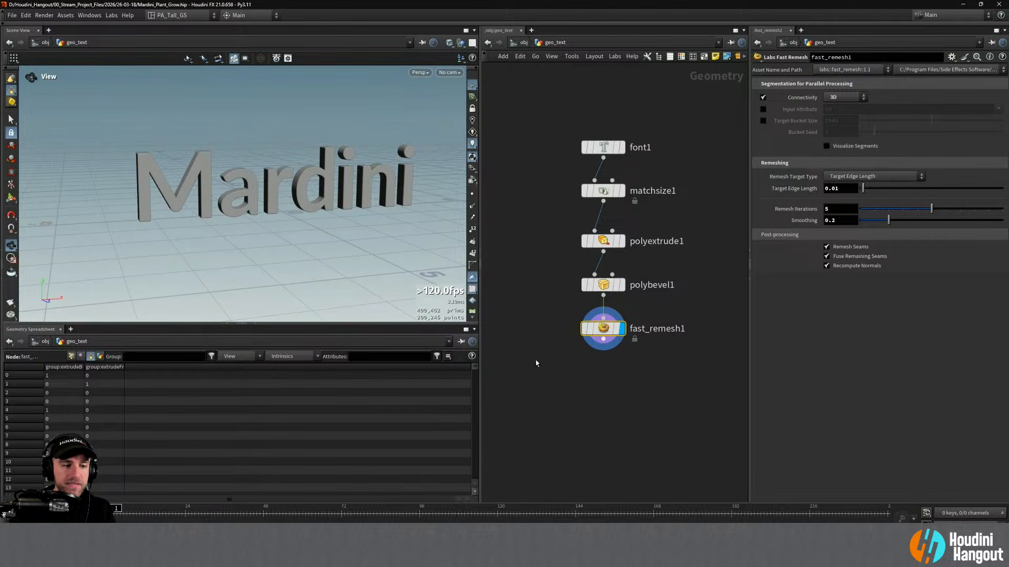
Add a Connectivity node after fast_remesh1 and display it
key(Tab)
text(connec)
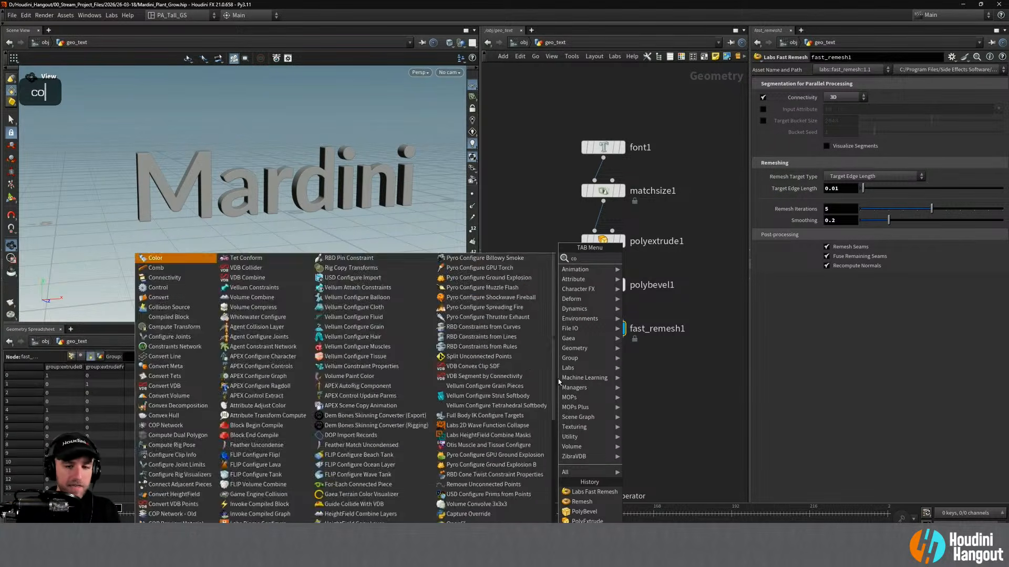
key(Return)
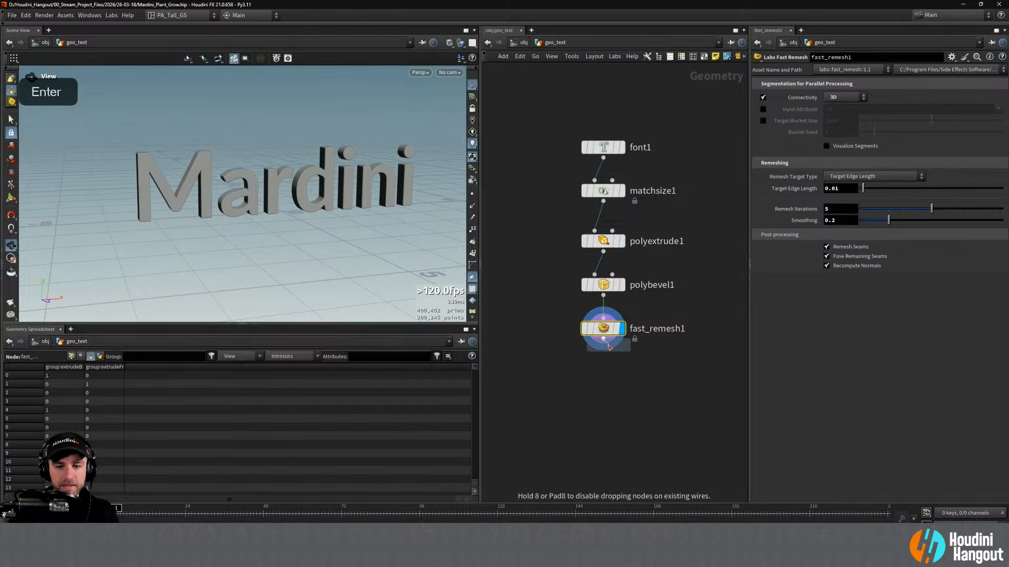
click(612, 374)
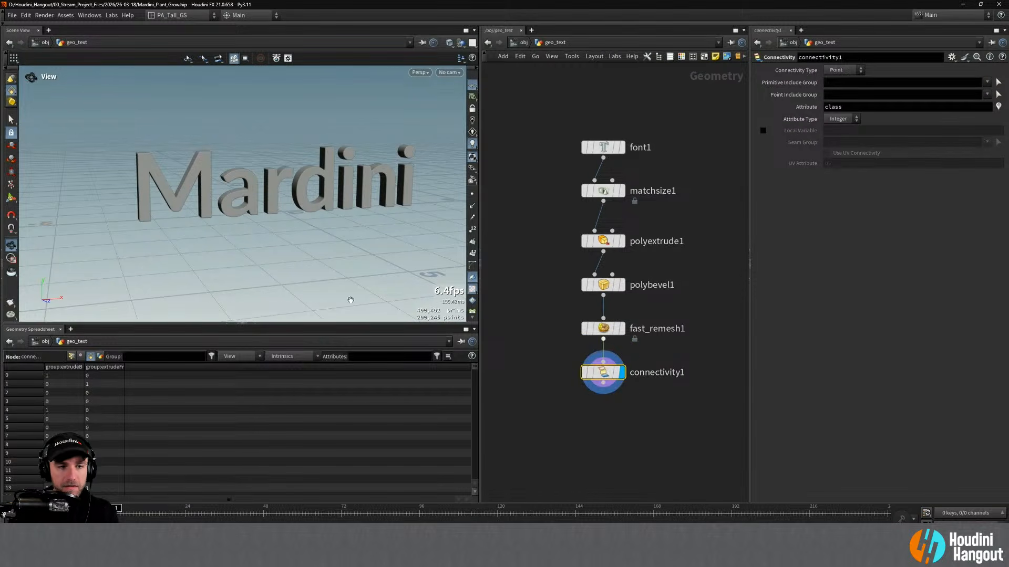
Set the Connectivity node's type to Primitive and check its class attribute on the points and primitives
alt+right_drag(274, 153, 316, 140)
alt+drag(315, 140, 296, 200)
alt+middle_drag(296, 200, 262, 173)
alt+right_drag(263, 174, 214, 153)
alt+drag(214, 153, 187, 190)
alt+right_drag(186, 190, 198, 200)
alt+drag(197, 200, 254, 223)
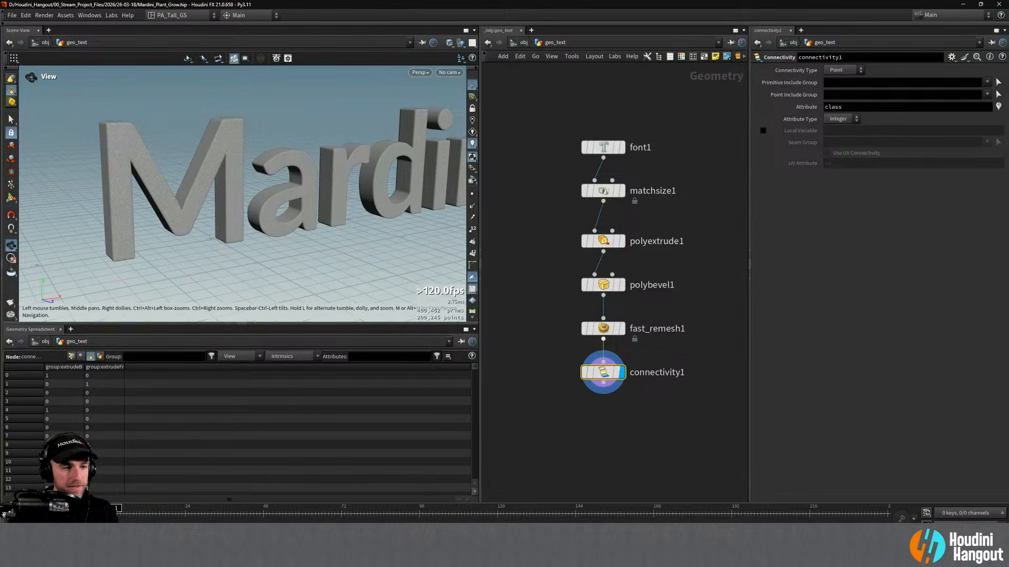
click(71, 356)
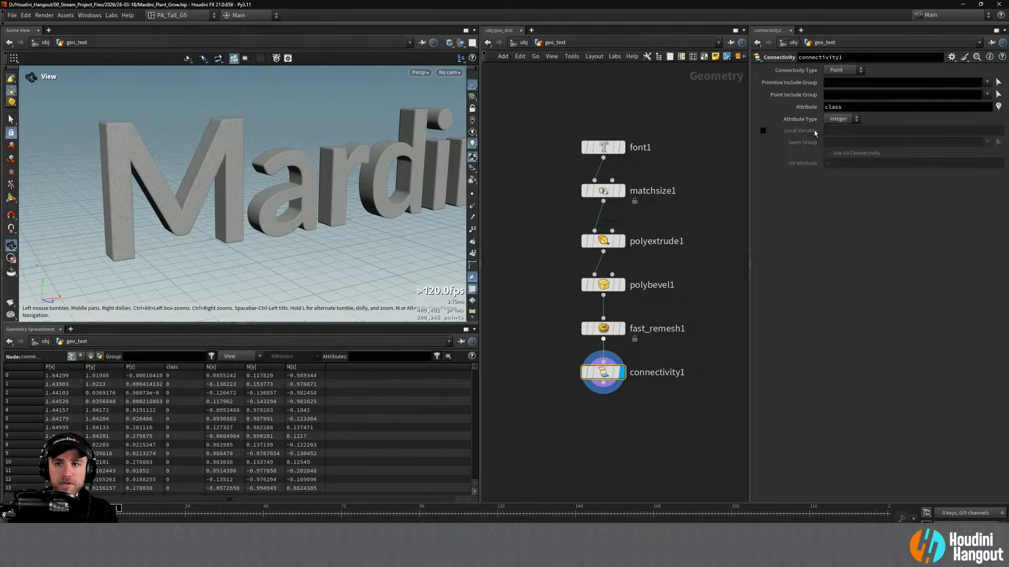
click(854, 69)
click(843, 79)
click(90, 356)
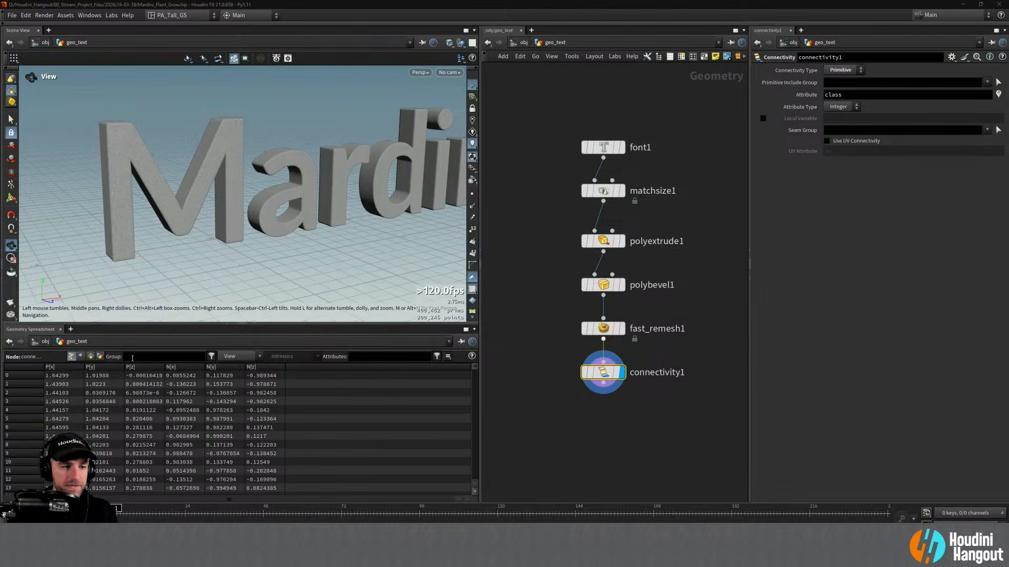
alt+middle_drag(273, 178, 283, 193)
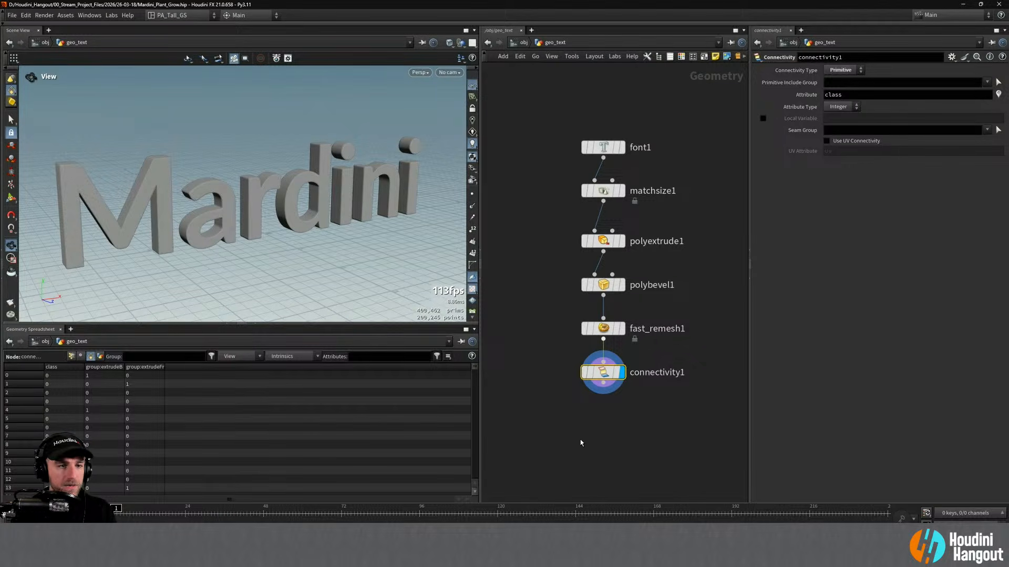
Add a For-Each Connected Piece block beside the existing Connectivity node
key(Tab)
text(forea)
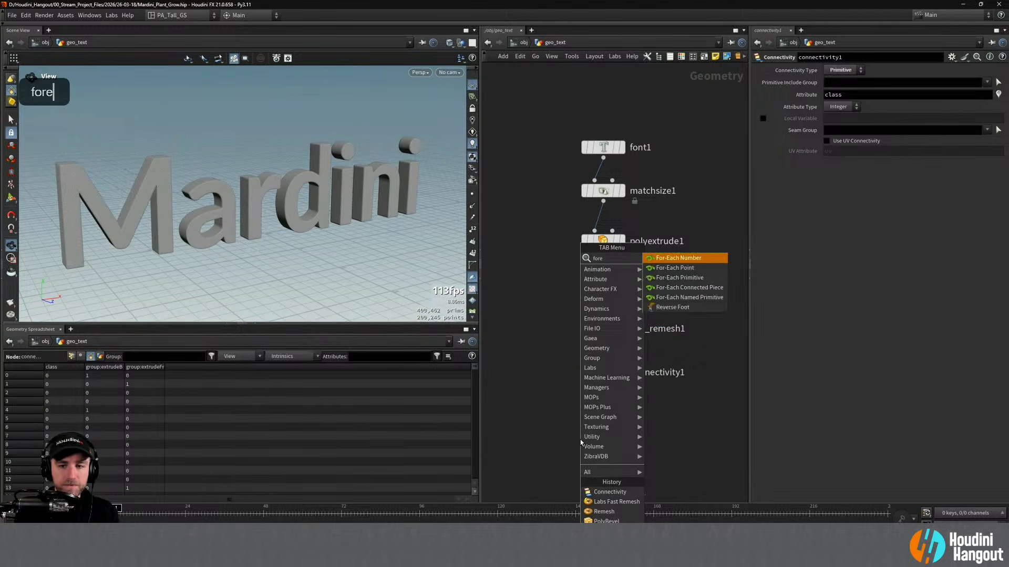
key(Down)
key(Down)
key(Down)
key(Return)
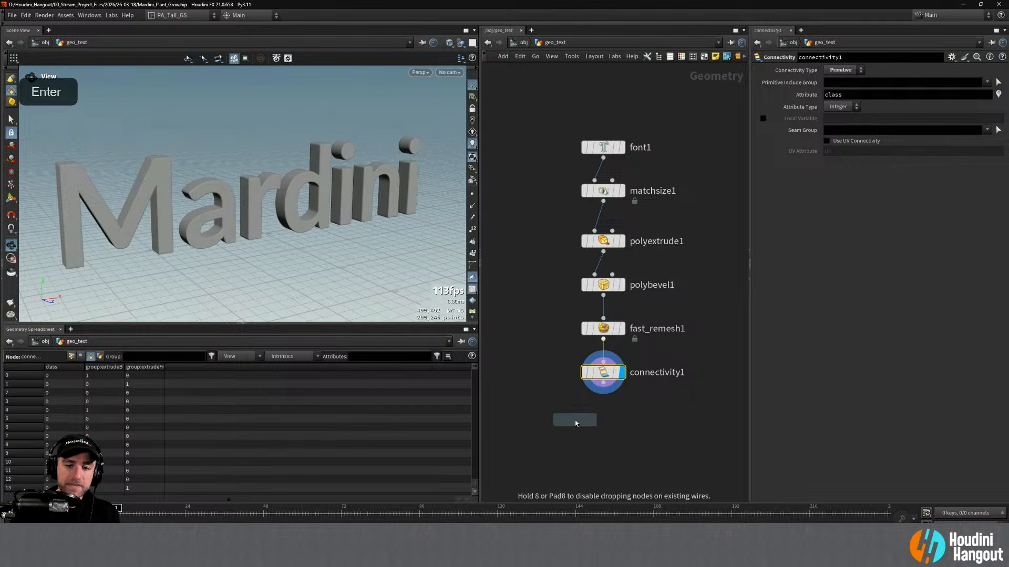
click(523, 374)
Replace connectivity1 with the loop's own Connectivity node, connecting it to fast_remesh1 and aligning the loop below the chain
click(604, 373)
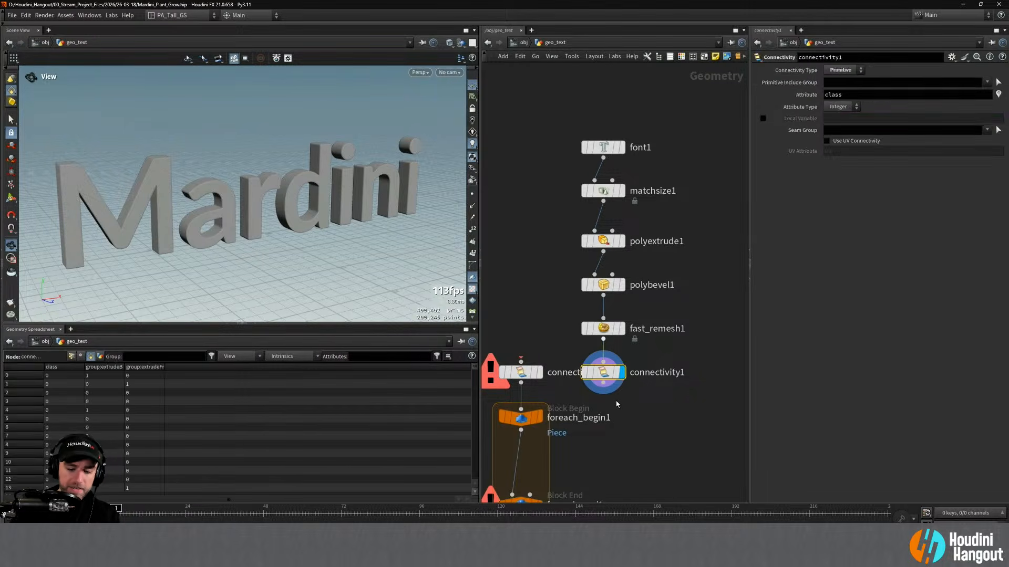
key(Delete)
drag(520, 360, 614, 351)
middle_drag(613, 351, 662, 288)
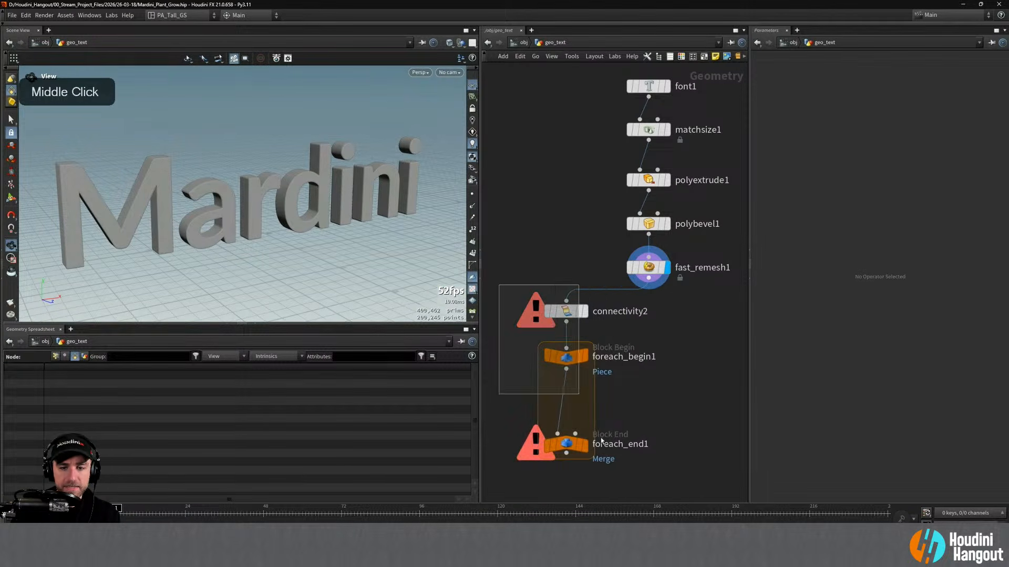
drag(507, 292, 620, 473)
drag(567, 319, 650, 325)
click(591, 391)
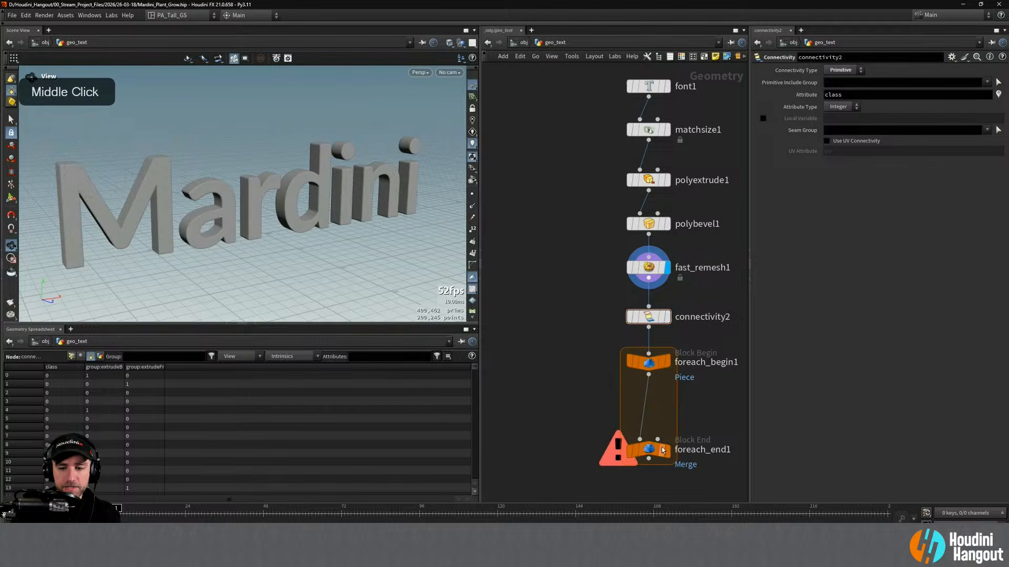
Display the loop's end node, foreach_end1, and check the merged letters
click(666, 450)
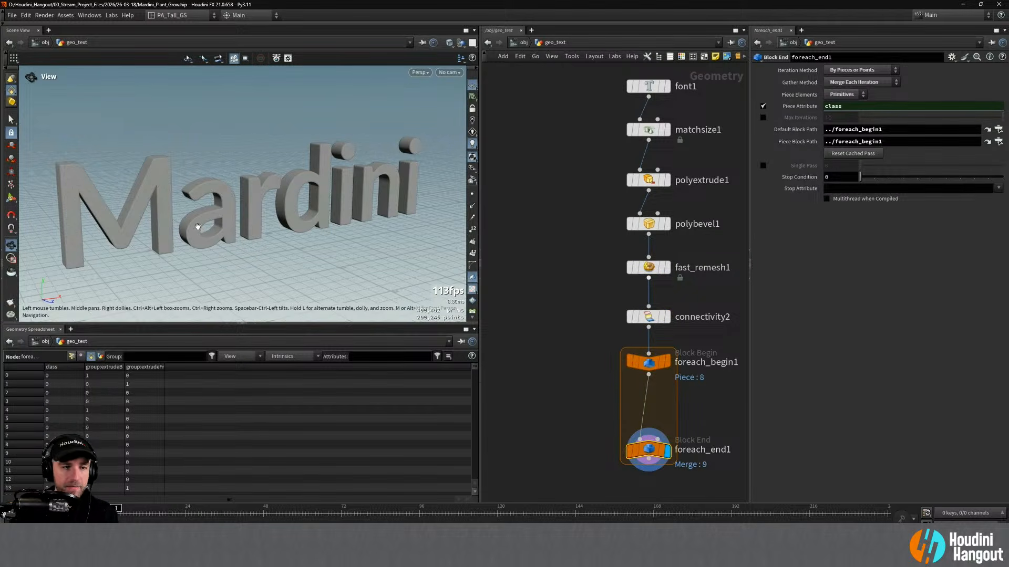
alt+drag(169, 203, 189, 210)
alt+middle_drag(189, 209, 167, 215)
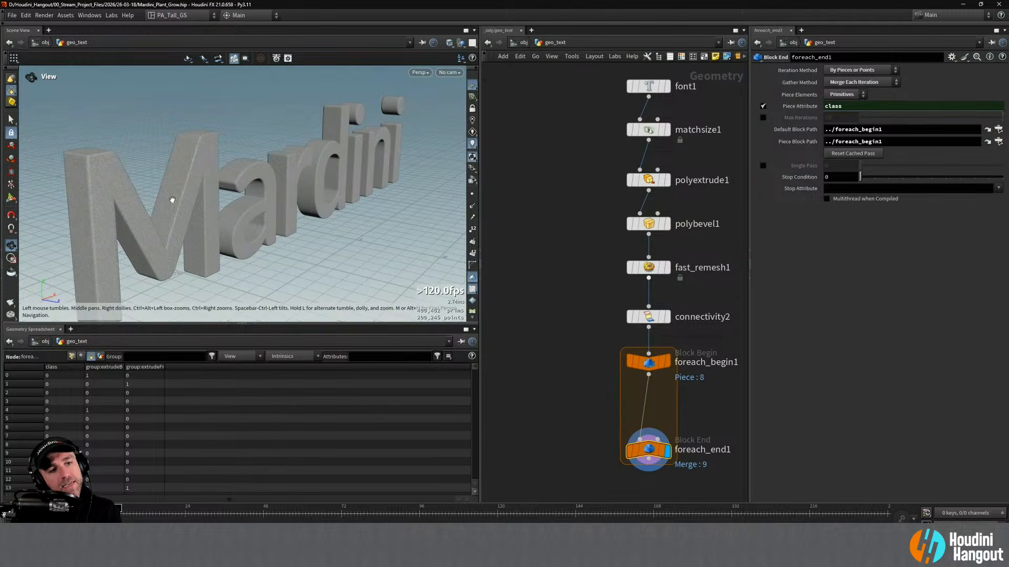
middle_drag(602, 446, 552, 360)
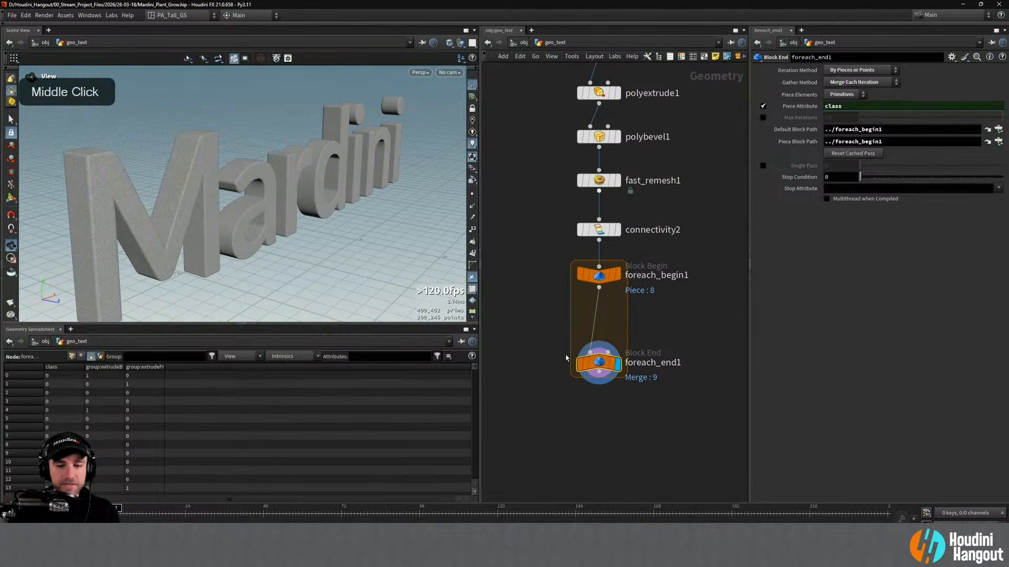
Enable Single Pass on foreach_end1 and inspect the isolated letter piece
click(763, 166)
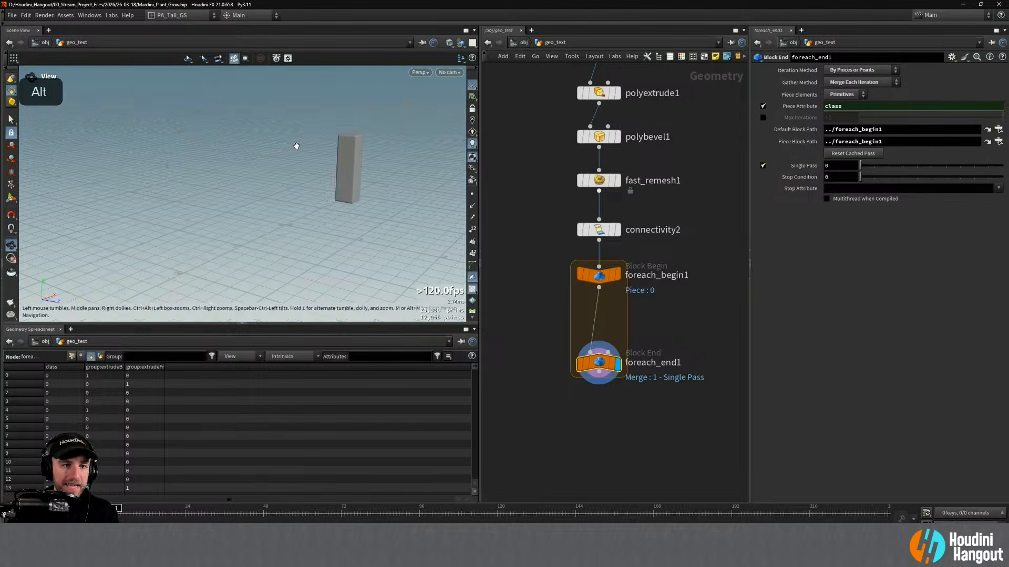
alt+drag(294, 146, 496, 157)
alt+middle_drag(503, 160, 270, 176)
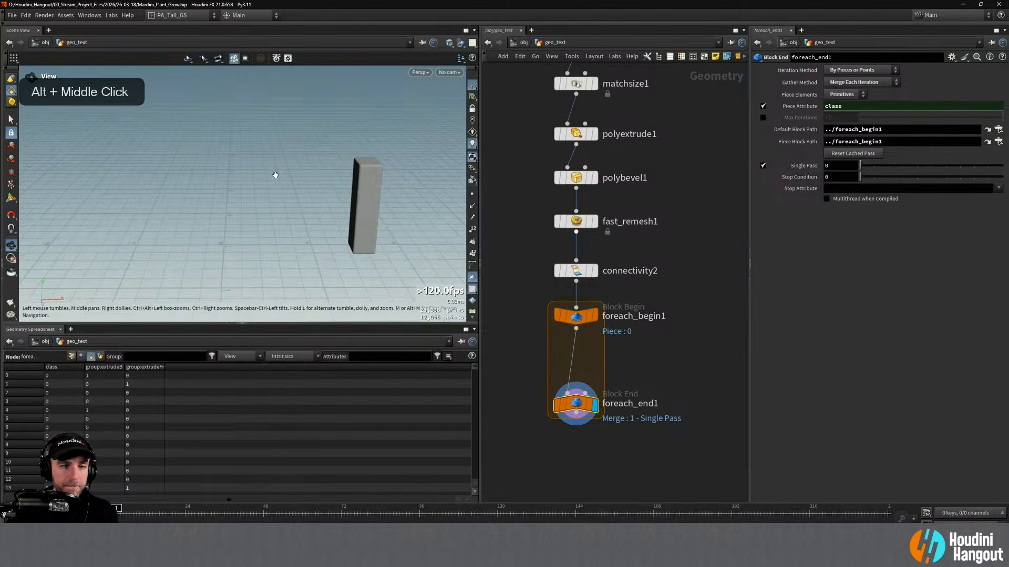
alt+right_drag(270, 176, 291, 181)
alt+middle_drag(290, 180, 268, 193)
alt+right_drag(268, 194, 360, 184)
alt+drag(360, 184, 336, 187)
Lengthen the for-each block and insert a Point Wrangle between foreach_begin1 and foreach_end1
drag(576, 404, 576, 462)
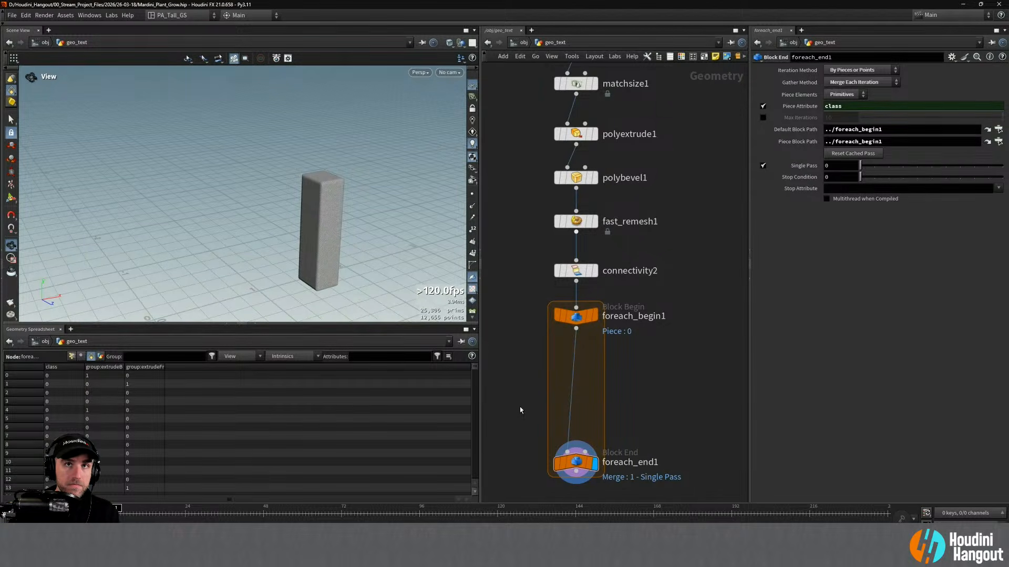
middle_click(572, 461)
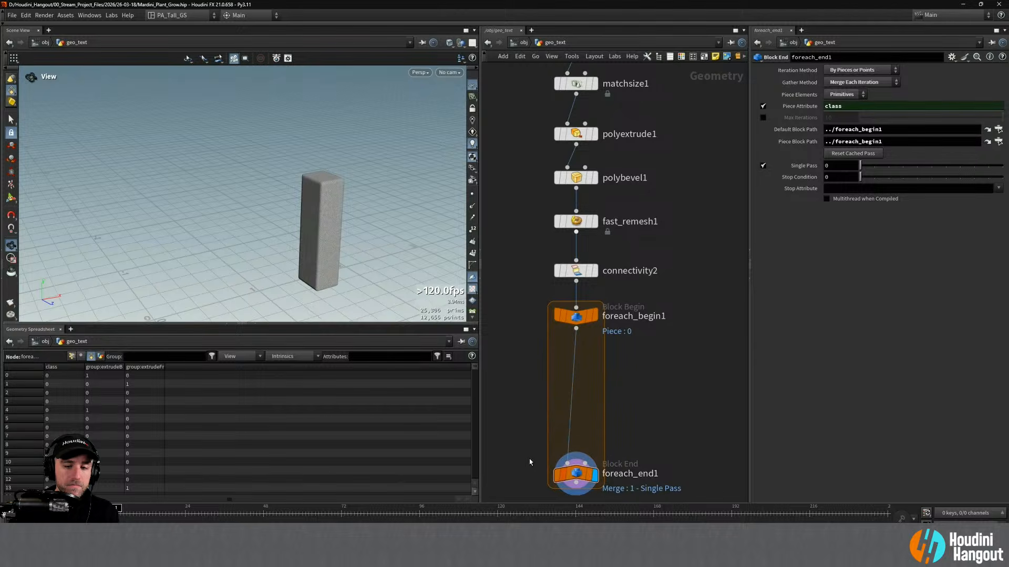
key(Tab)
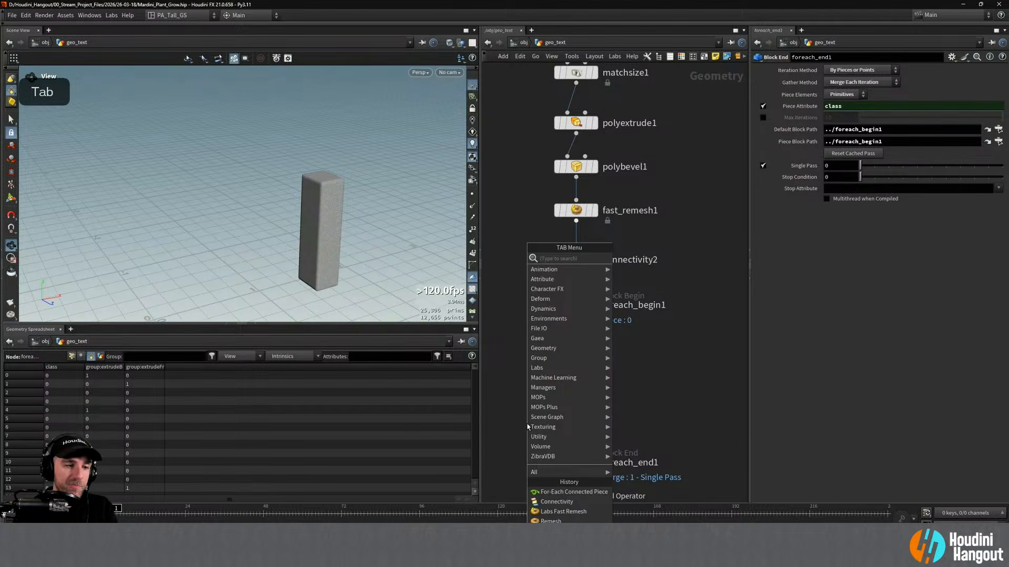
text(point w)
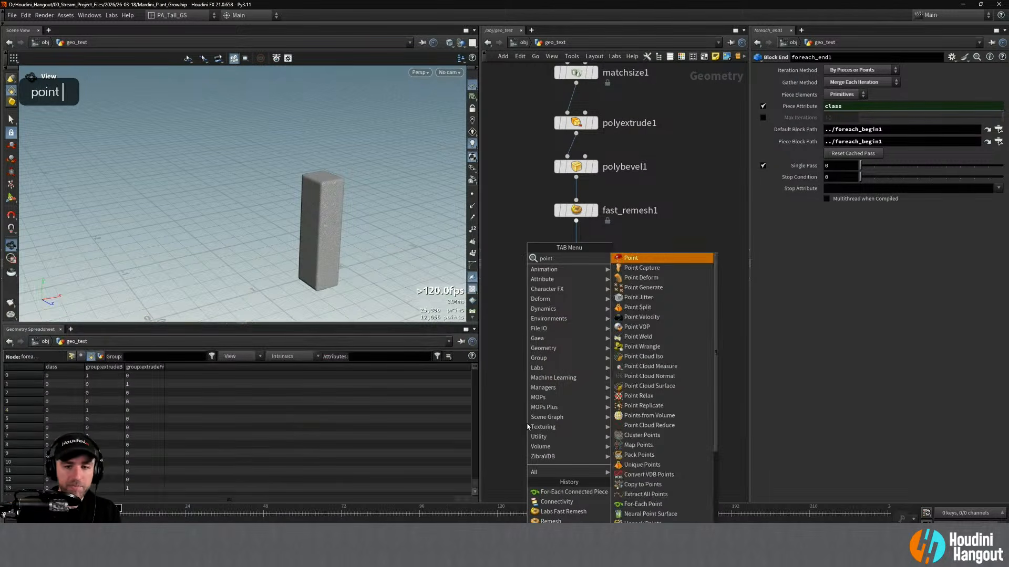
key(Return)
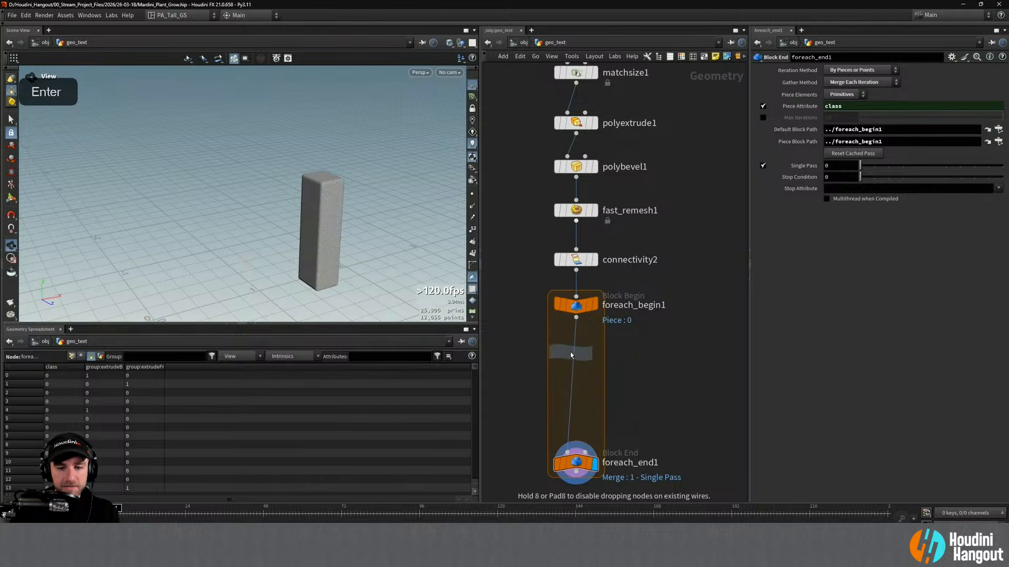
click(571, 354)
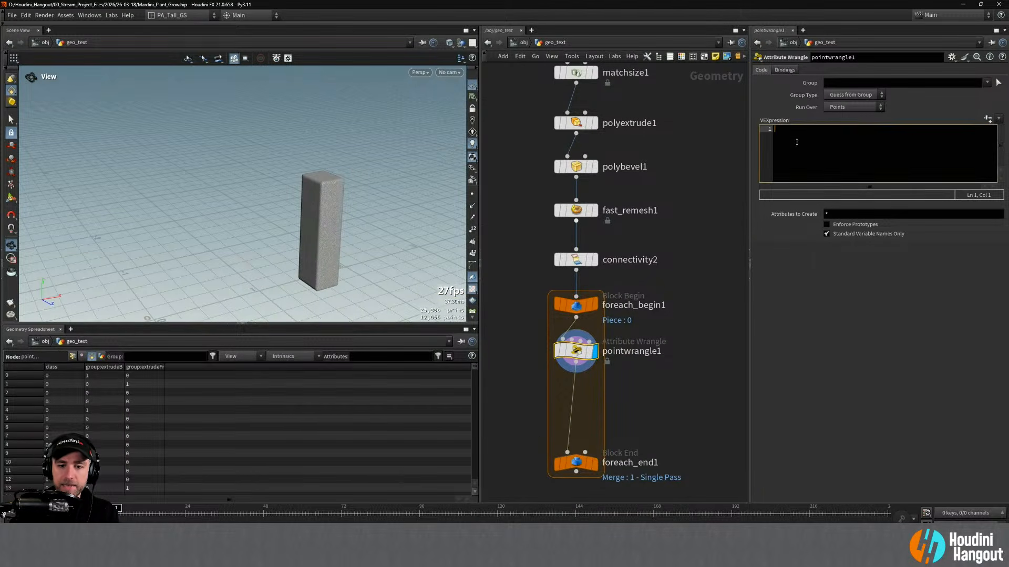
Add an Assemble node branching off fast_remesh1, display it and check its name attribute values
mouse_move(571, 357)
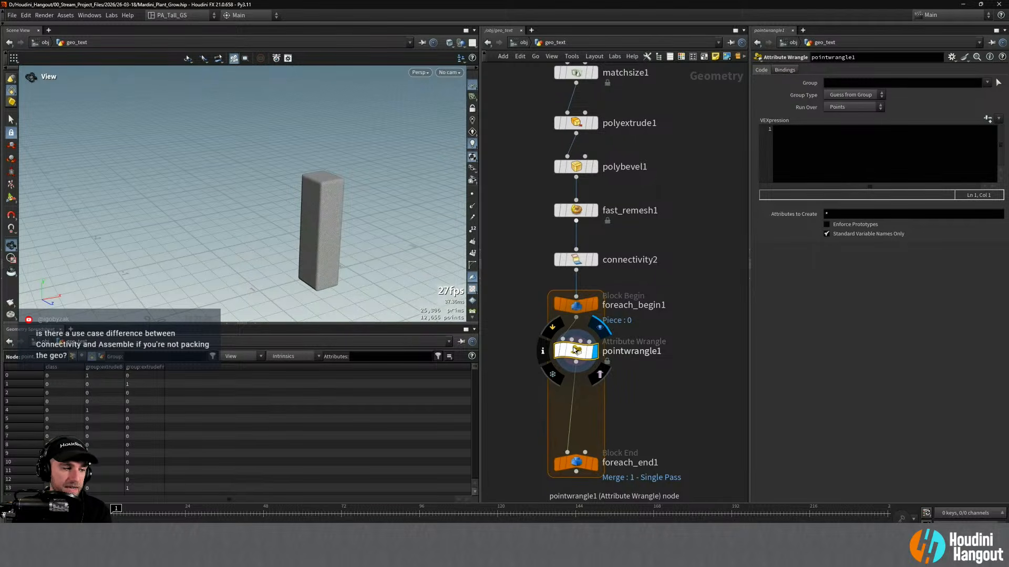
key(Tab)
text(assem)
key(Return)
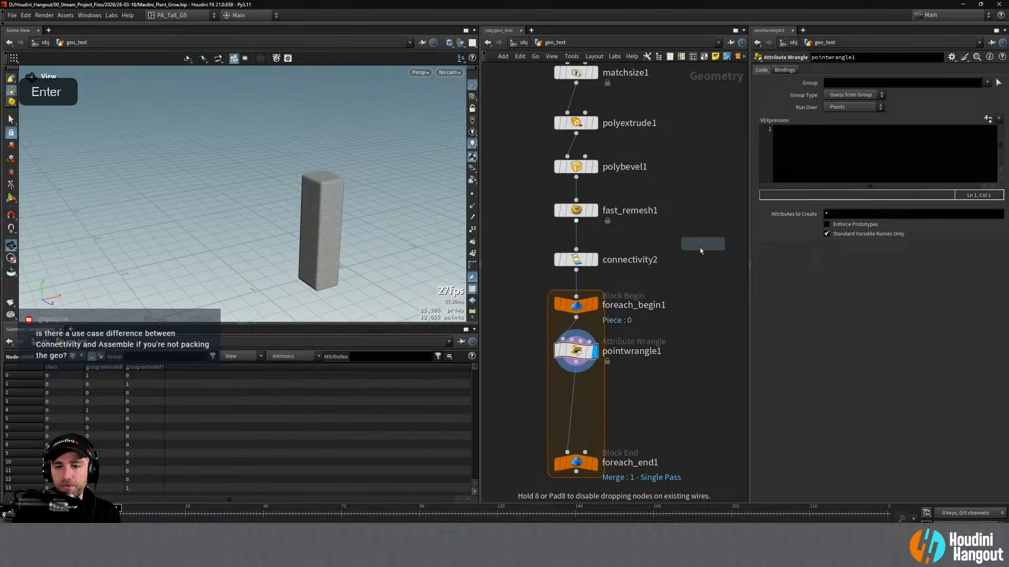
click(695, 260)
middle_drag(703, 321, 668, 339)
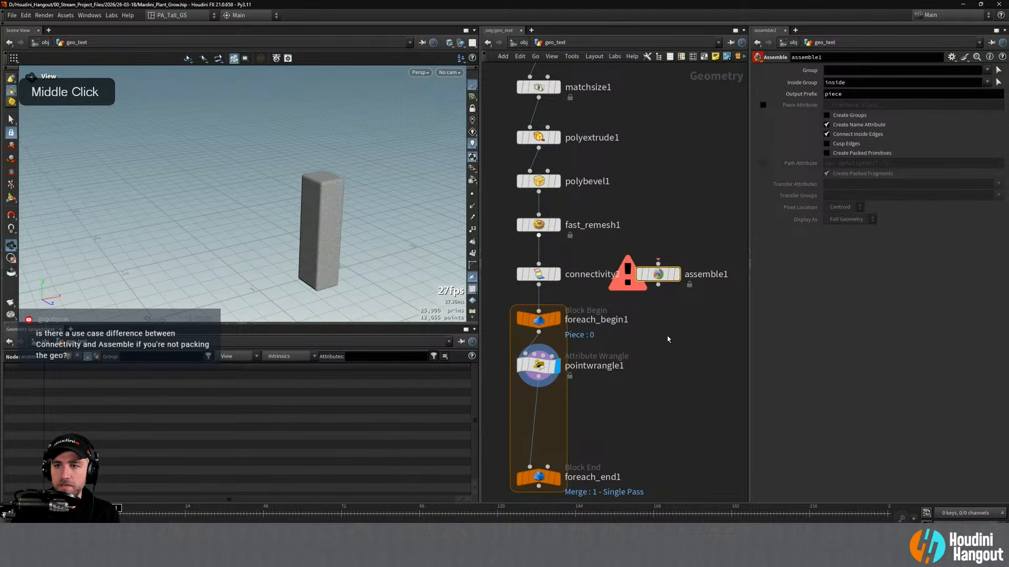
click(658, 262)
click(539, 235)
click(676, 275)
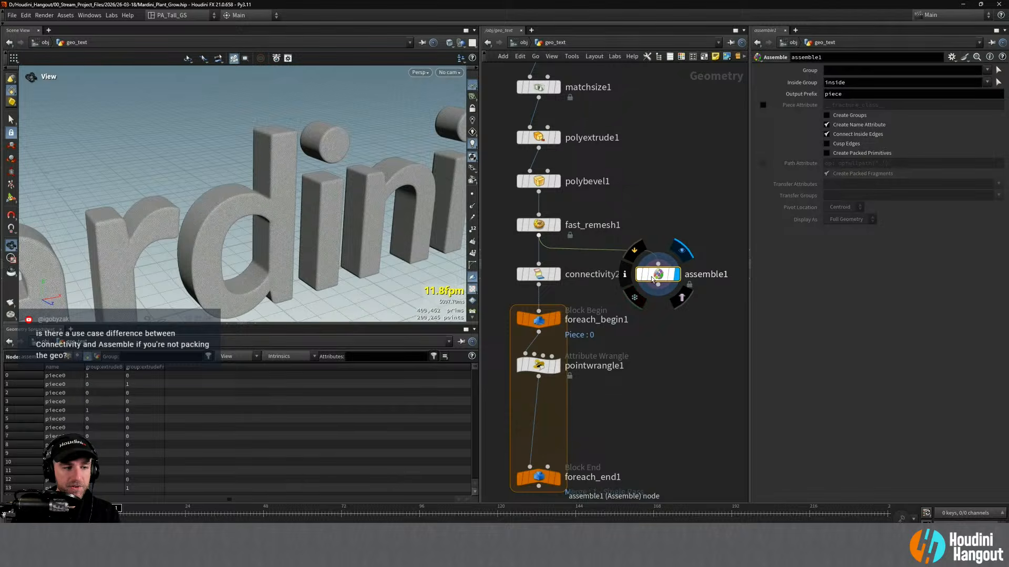
scroll(71, 422, down, 15)
scroll(442, 374, down, 3)
mouse_move(476, 370)
mouse_down()
mouse_move(474, 465)
mouse_move(472, 366)
mouse_up()
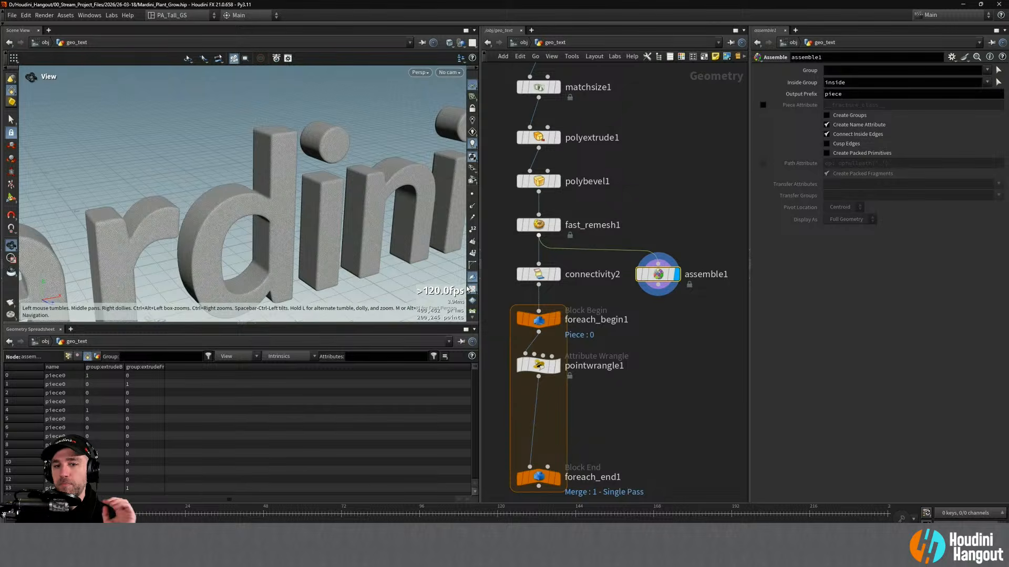
Set connectivity2's Attribute Type to String and compare its piece values with those of assemble1
click(538, 274)
click(837, 107)
click(835, 126)
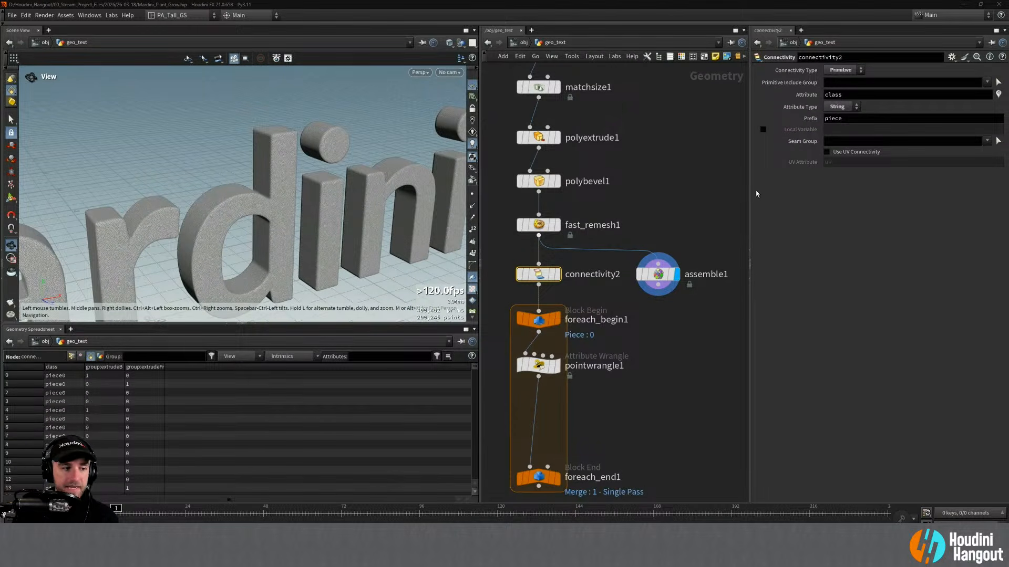
click(657, 274)
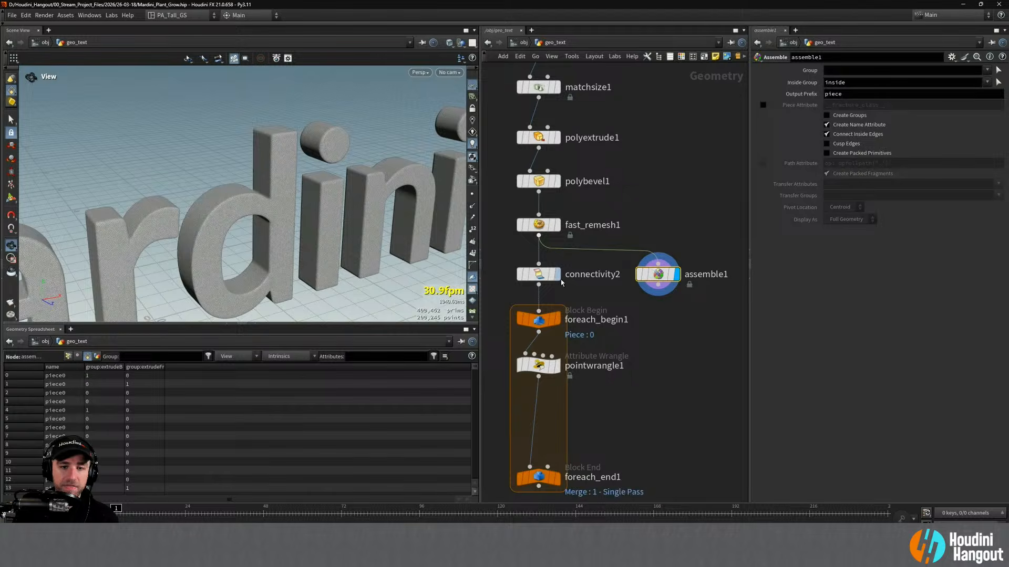
mouse_move(537, 280)
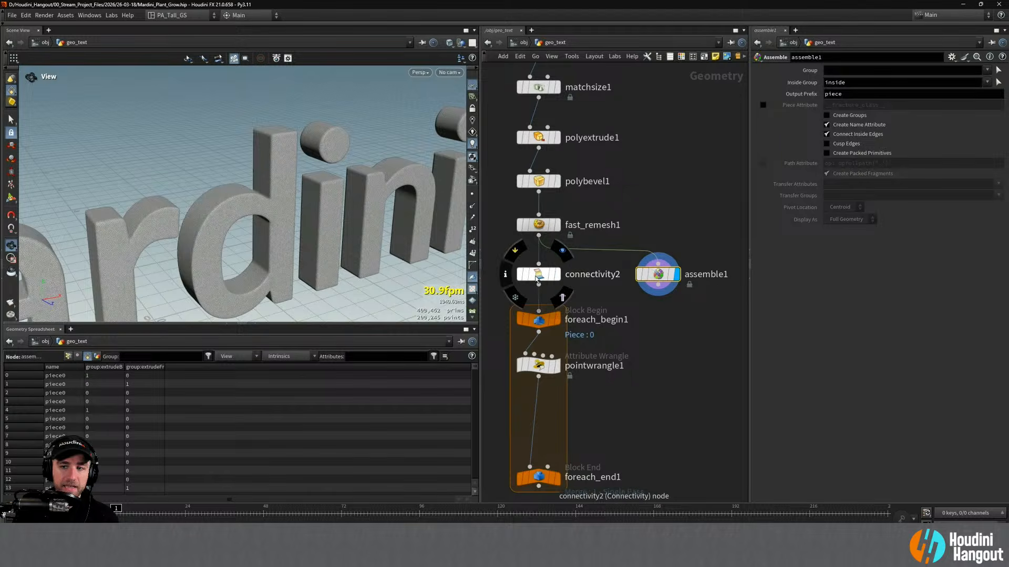
Examine assemble1's internal network, checking how its partition__create_groups wrangle and connectivity__fracture_class node define the pieces
double_click(658, 275)
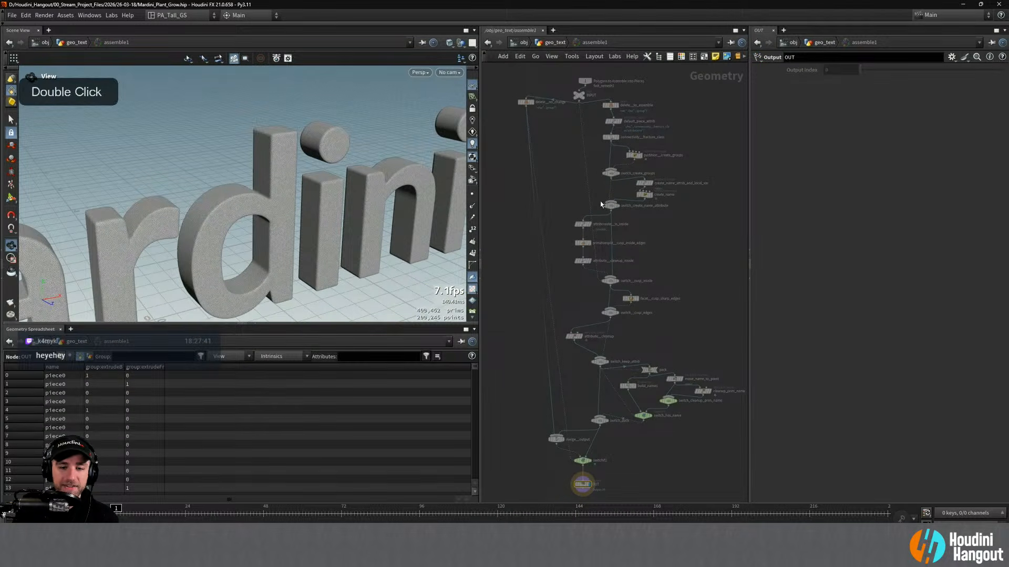
right_drag(576, 394, 586, 374)
middle_drag(586, 374, 559, 392)
click(642, 230)
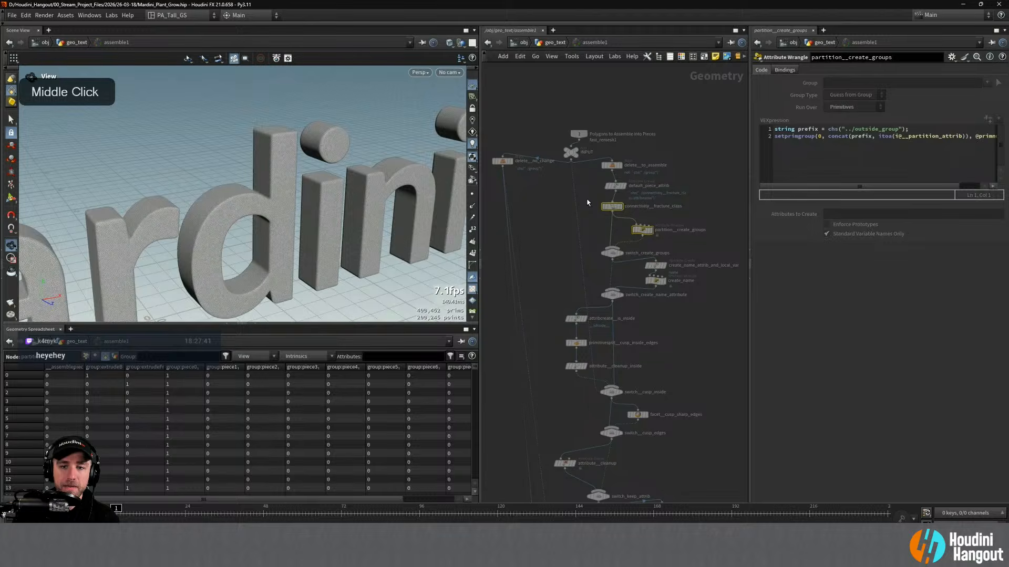
click(611, 206)
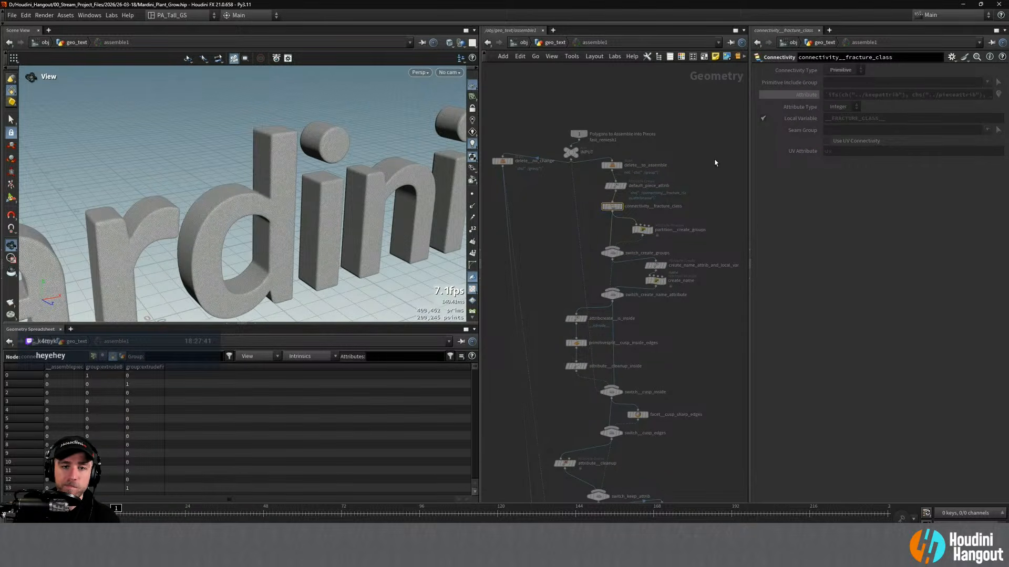
middle_drag(713, 174, 691, 118)
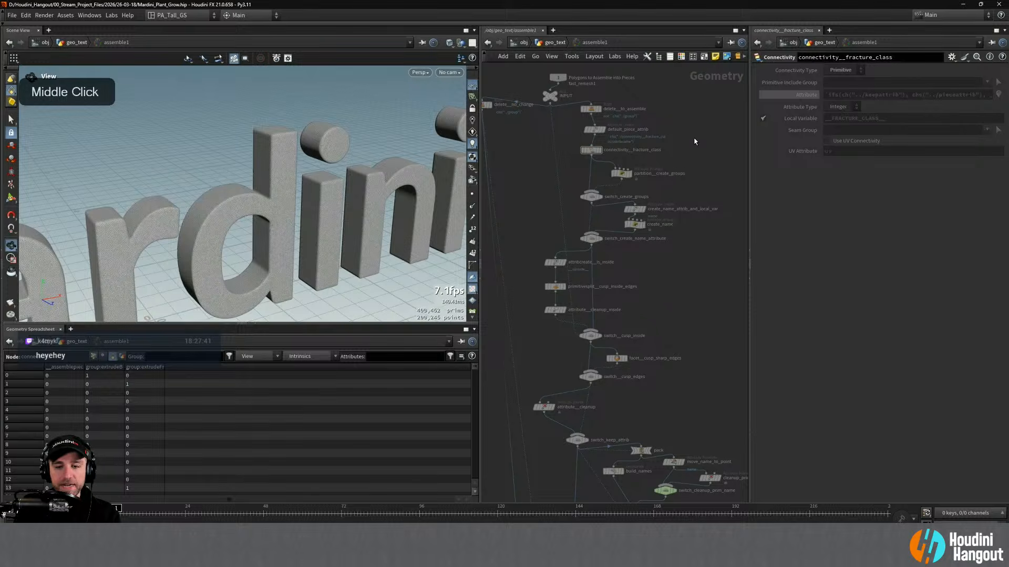
key(u)
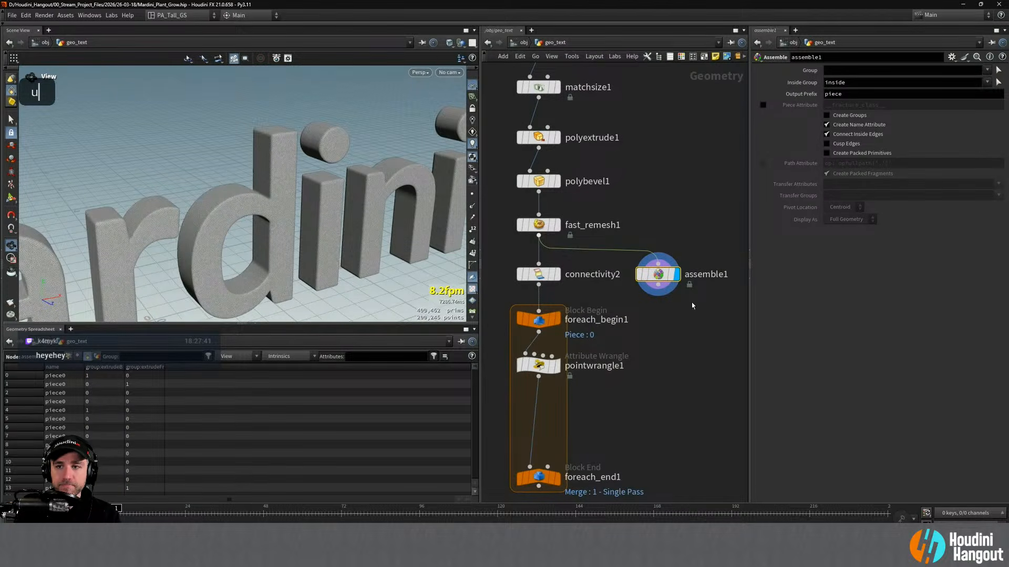
double_click(661, 273)
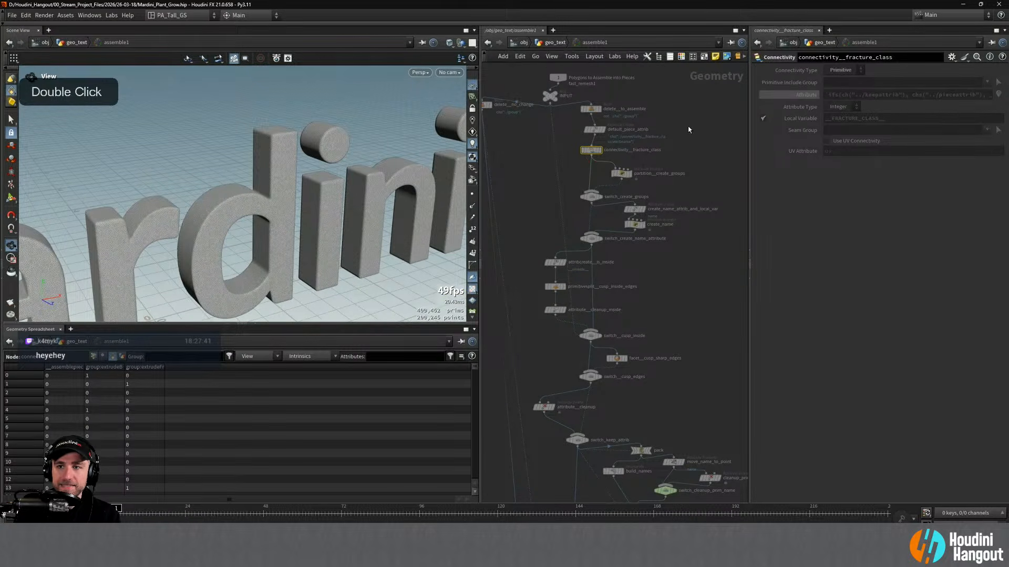
middle_click(803, 92)
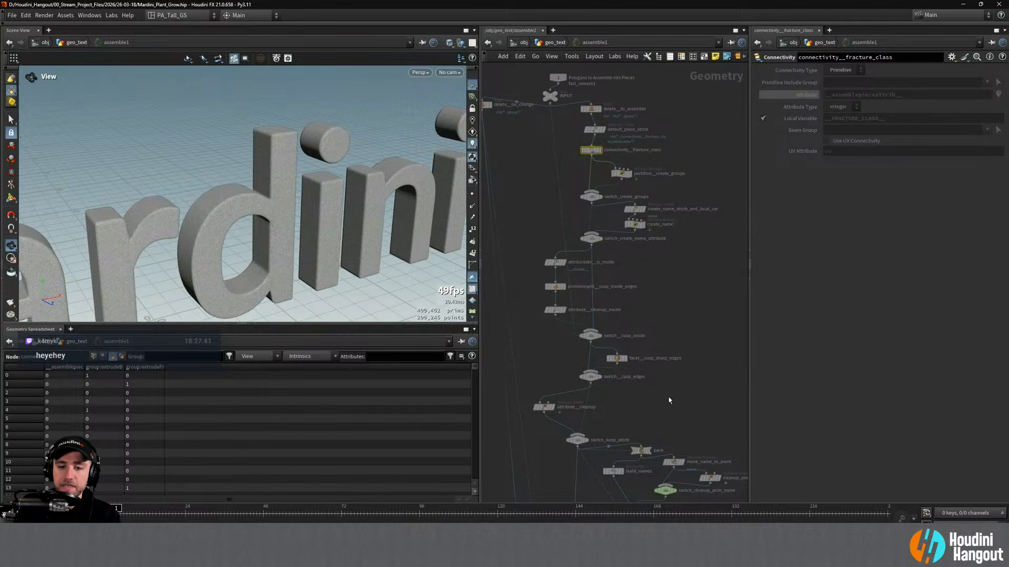
Return to the geo_text network, compare assemble1 with connectivity2 once more, and delete the assemble1 node
middle_drag(668, 402, 660, 125)
key(u)
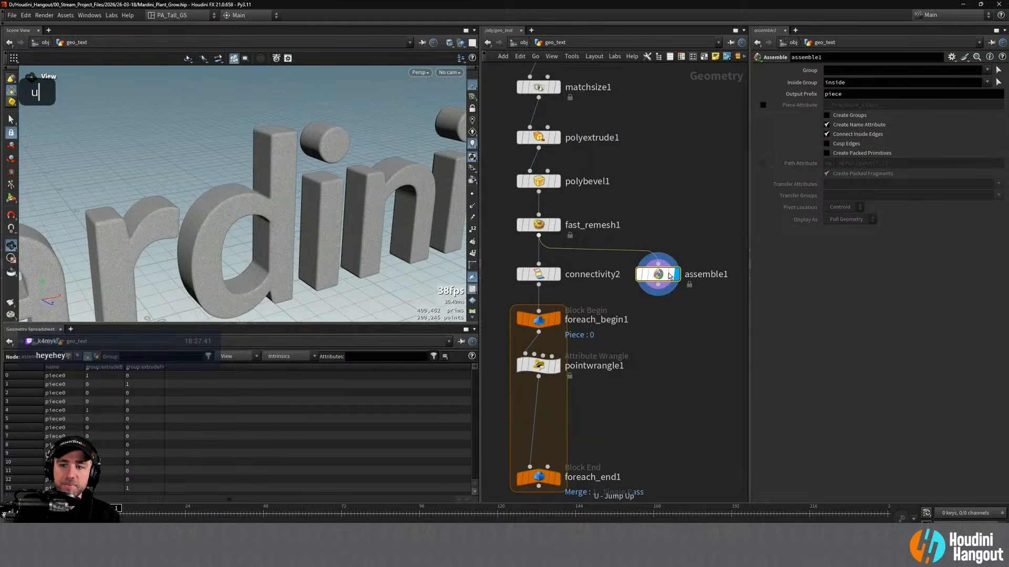
double_click(550, 272)
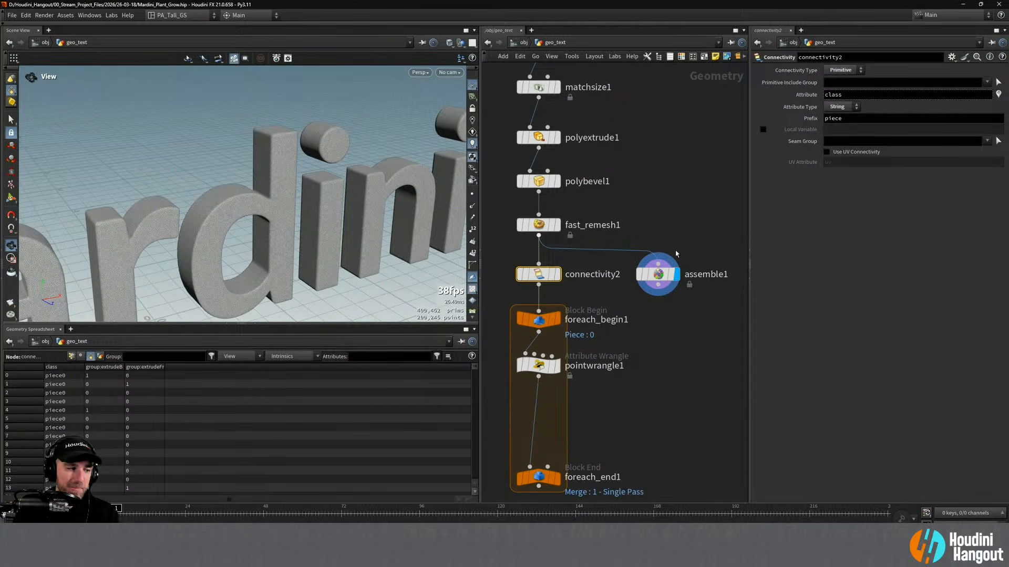
mouse_move(651, 280)
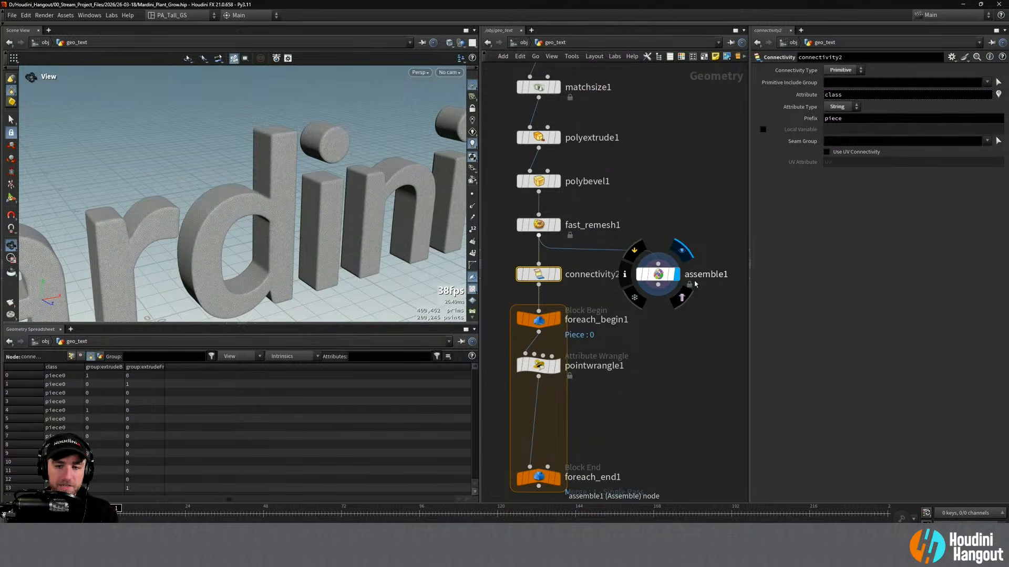
click(658, 274)
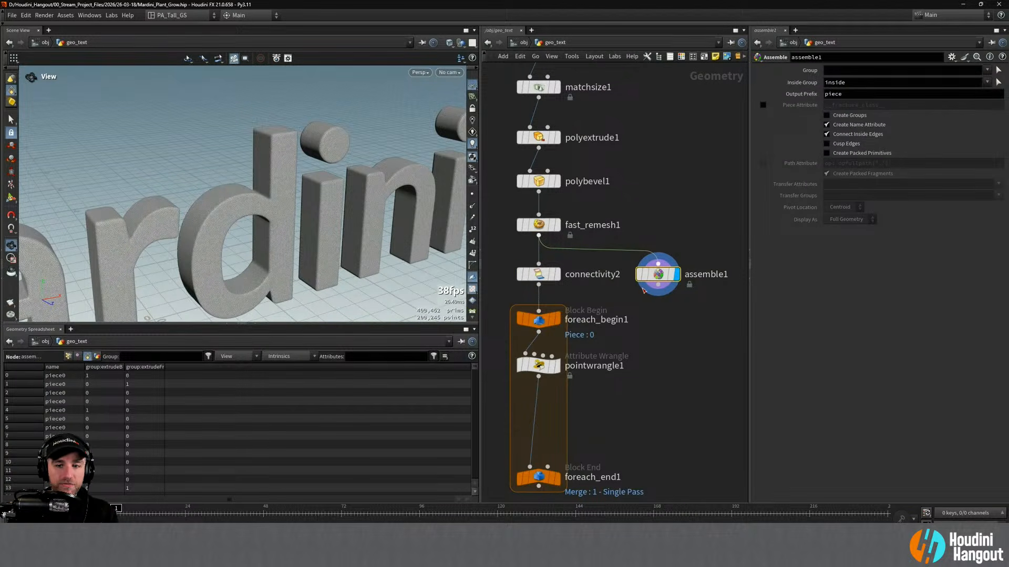
mouse_move(660, 278)
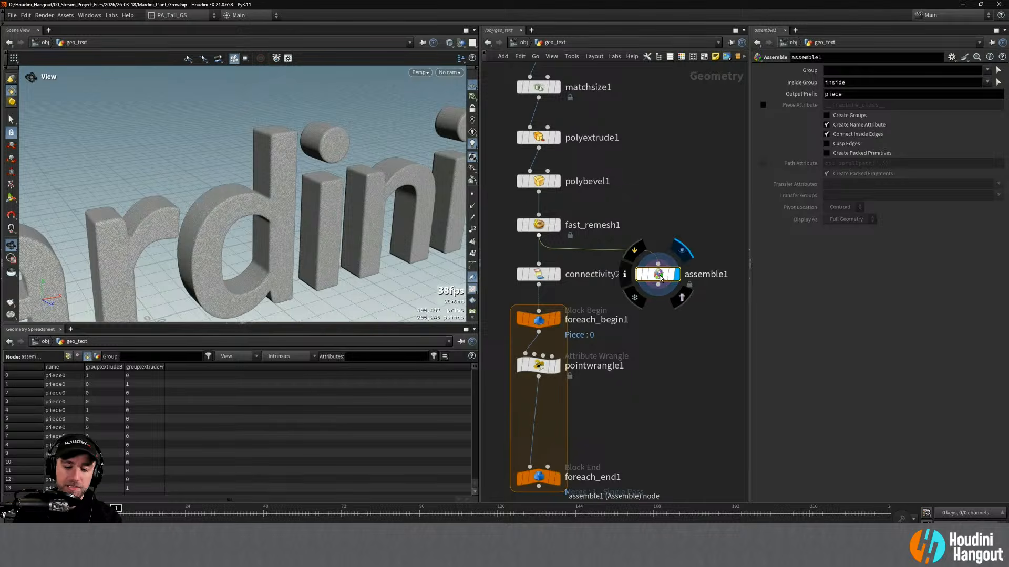
key(Delete)
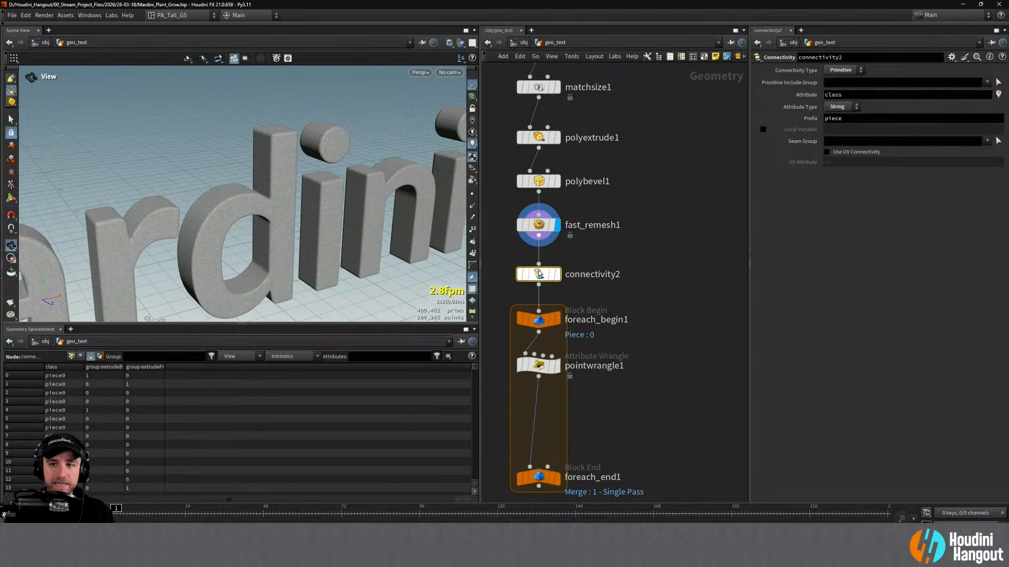
Set connectivity2's Attribute Type to Integer, keeping Primitive as its Connectivity Type
click(841, 71)
click(838, 113)
click(839, 108)
click(837, 99)
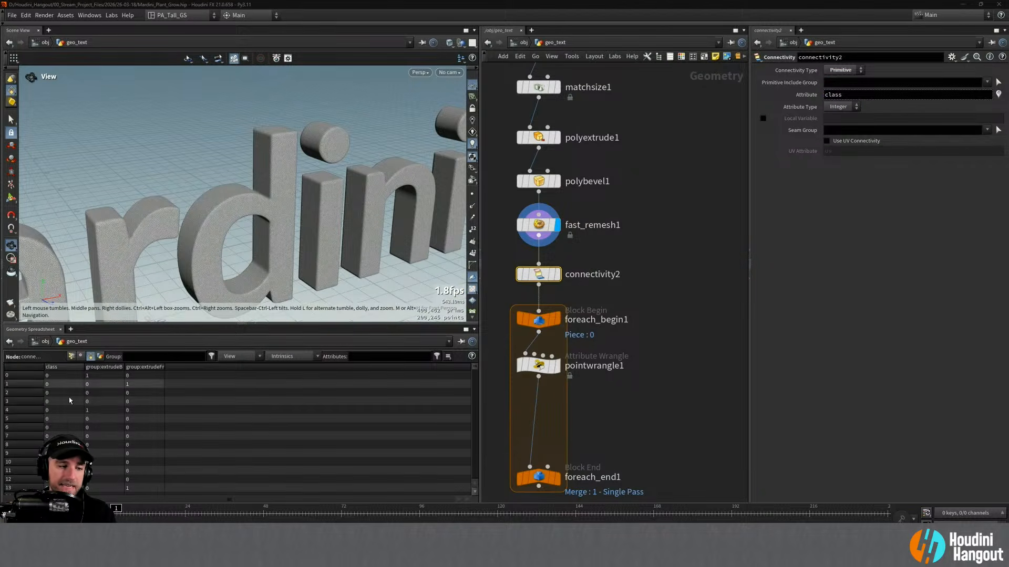
middle_drag(651, 392, 661, 363)
scroll(77, 387, down, 2)
scroll(68, 401, up, 2)
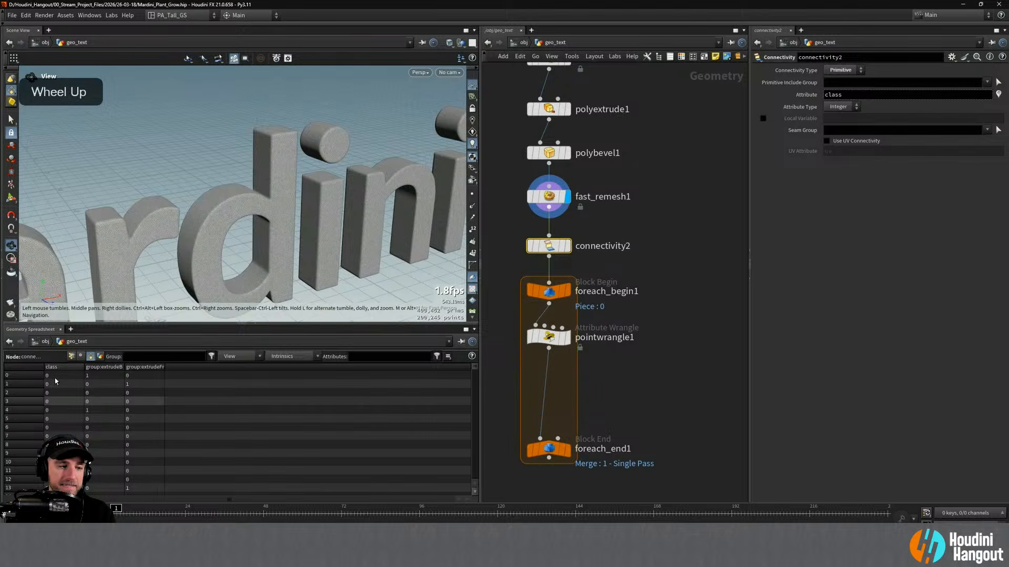
click(567, 340)
click(800, 147)
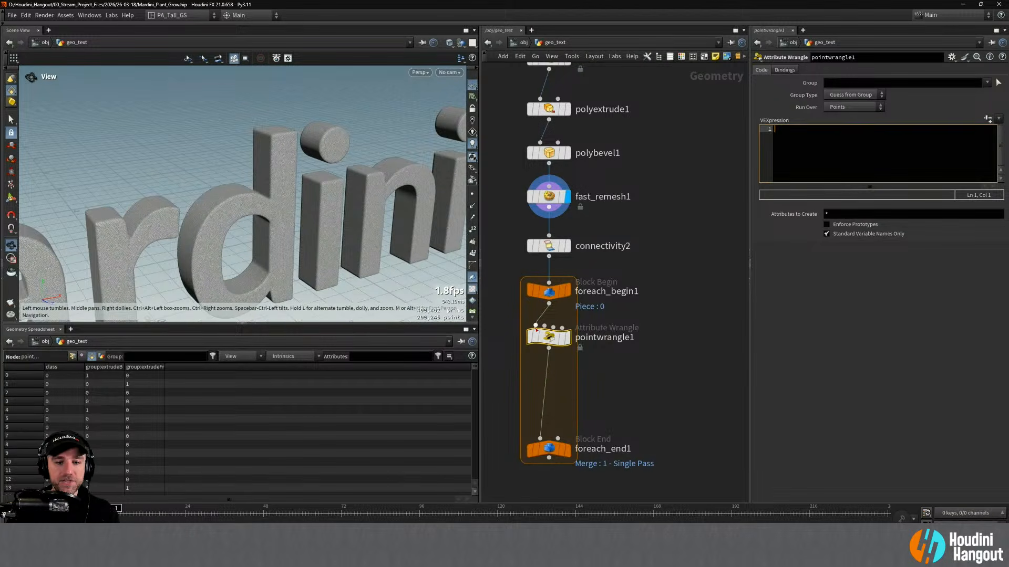
key(Tab)
key(Delete)
key(Tab)
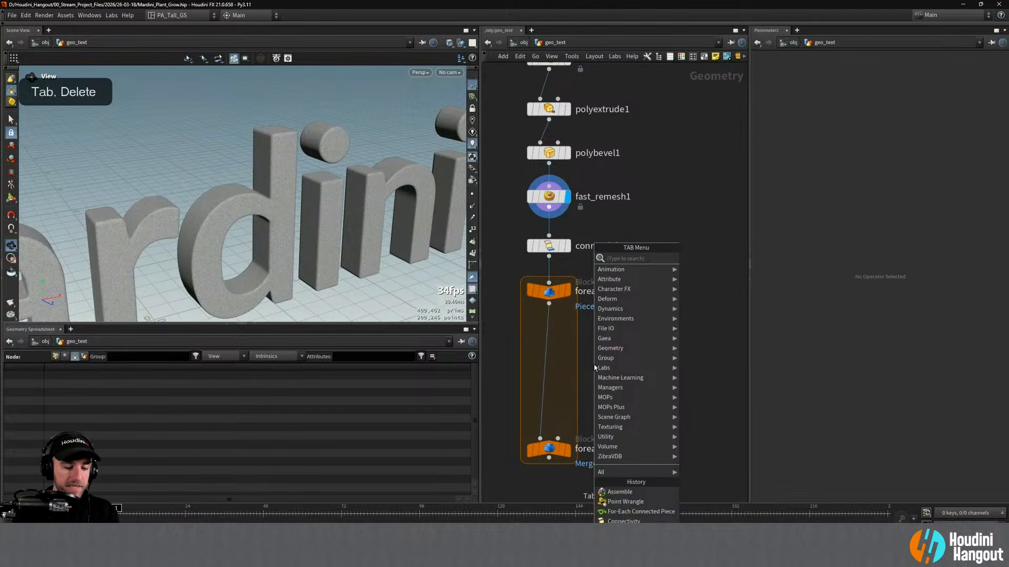
text(det)
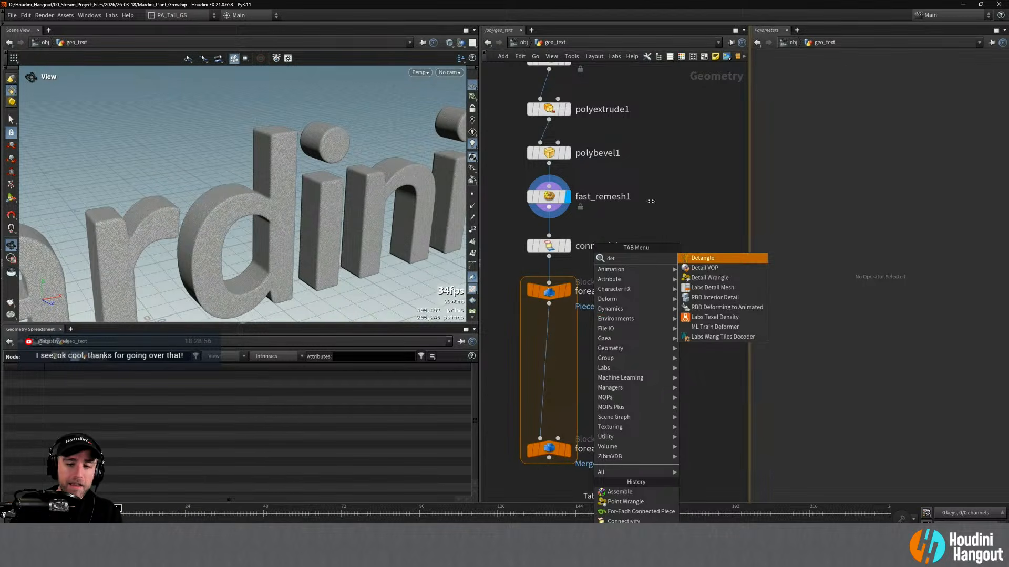
key(Escape)
key(ctrl+z)
Display pointwrangle1's output and open its empty VEXpression for editing
click(548, 337)
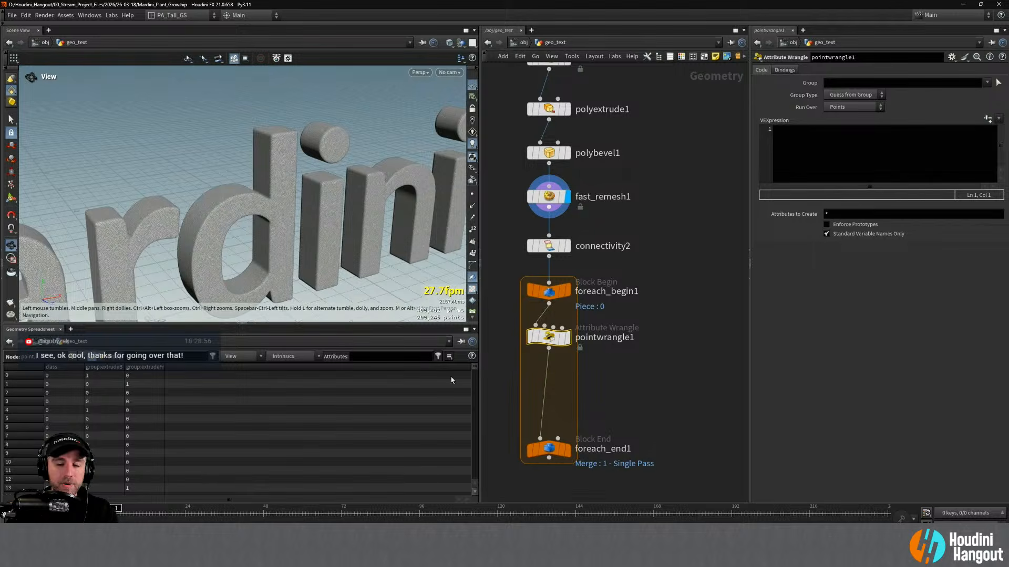
click(811, 144)
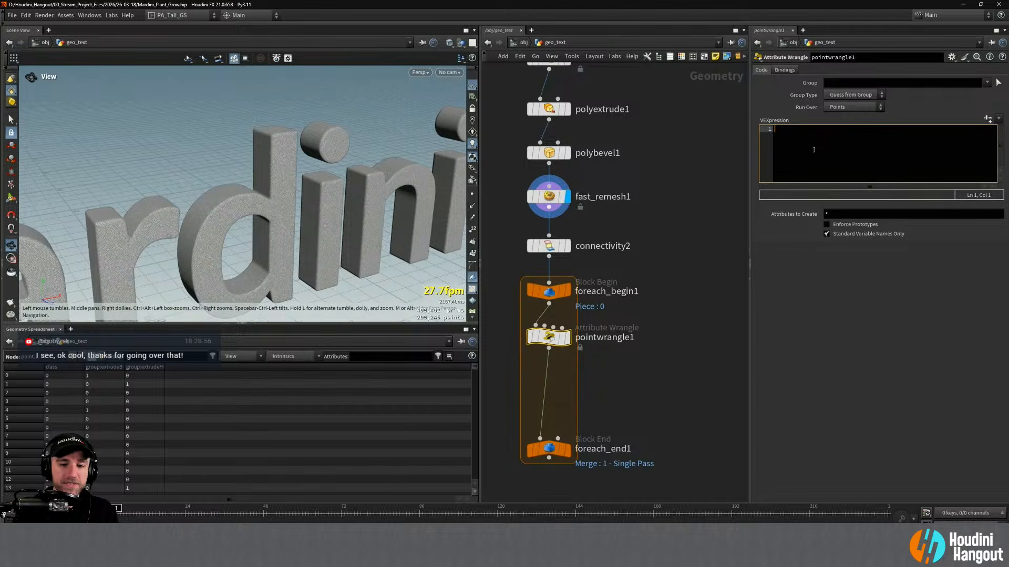
click(567, 337)
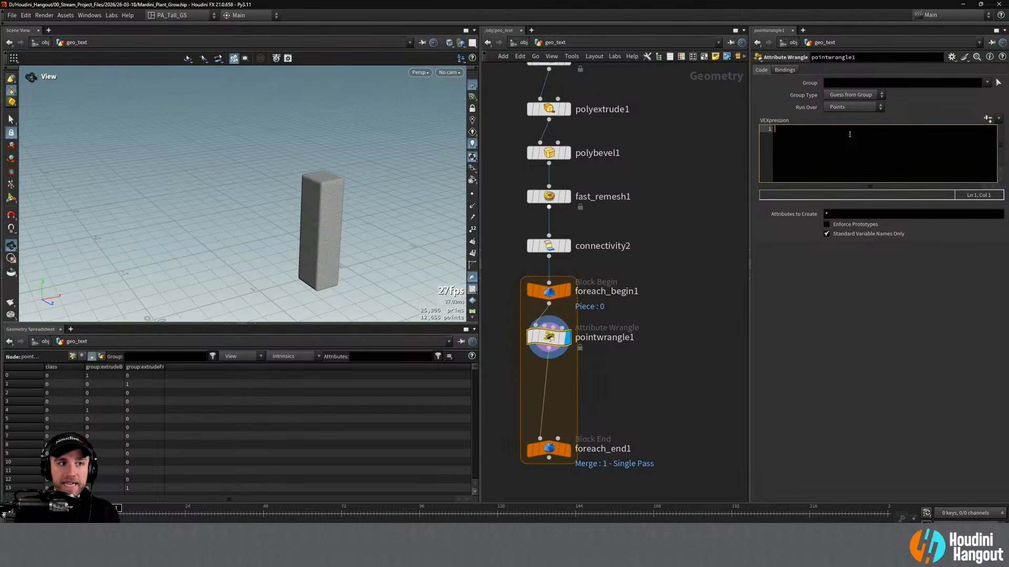
text(rand)
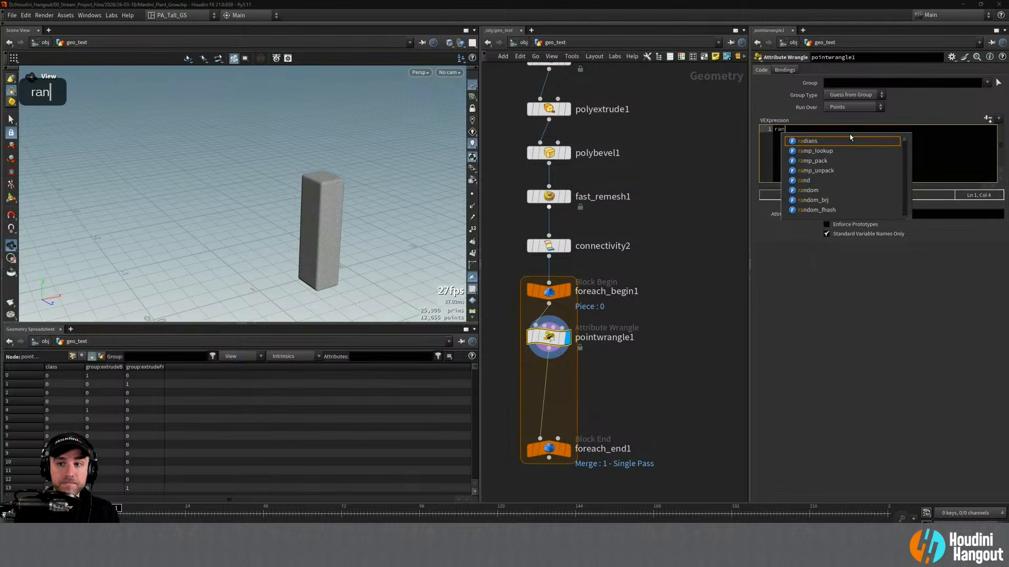
key(BackSpace)
key(BackSpace)
key(BackSpace)
key(BackSpace)
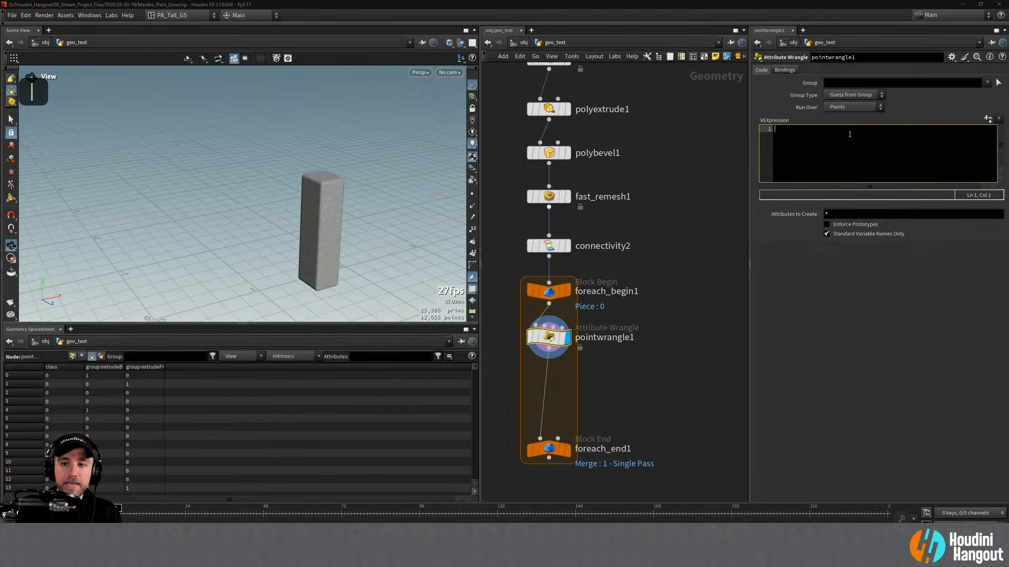
text(int randS)
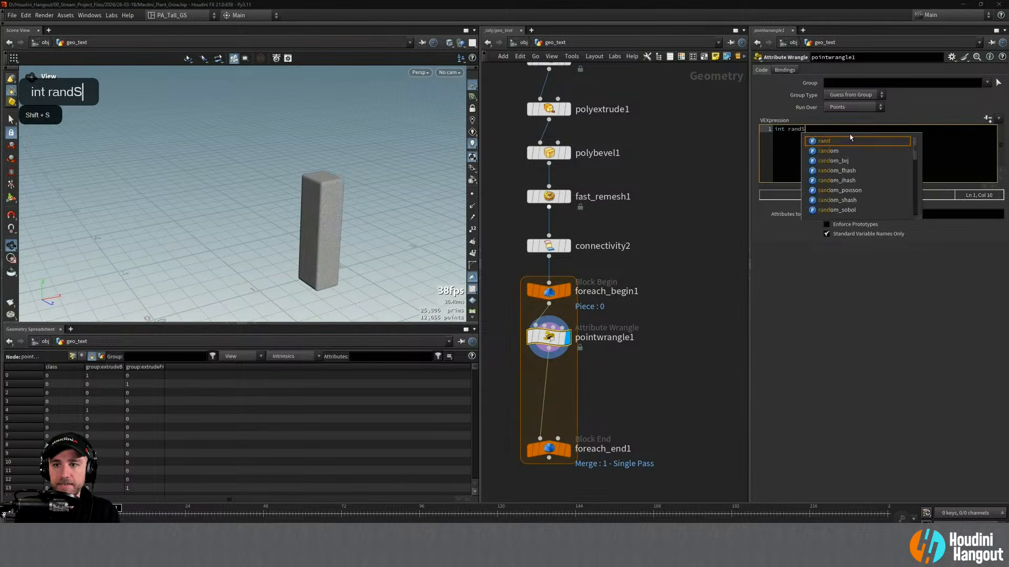
text(tart = ran)
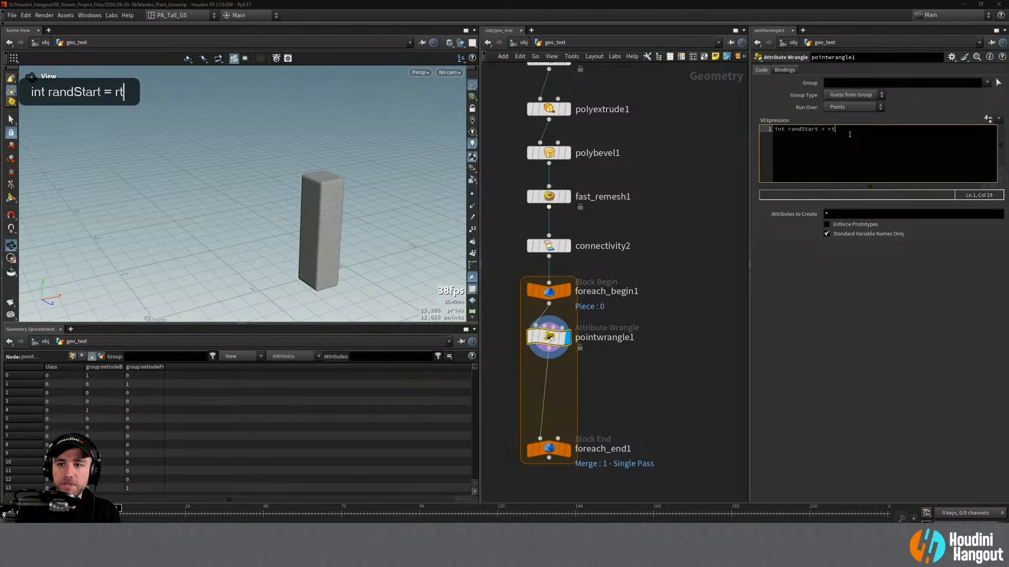
text(d)
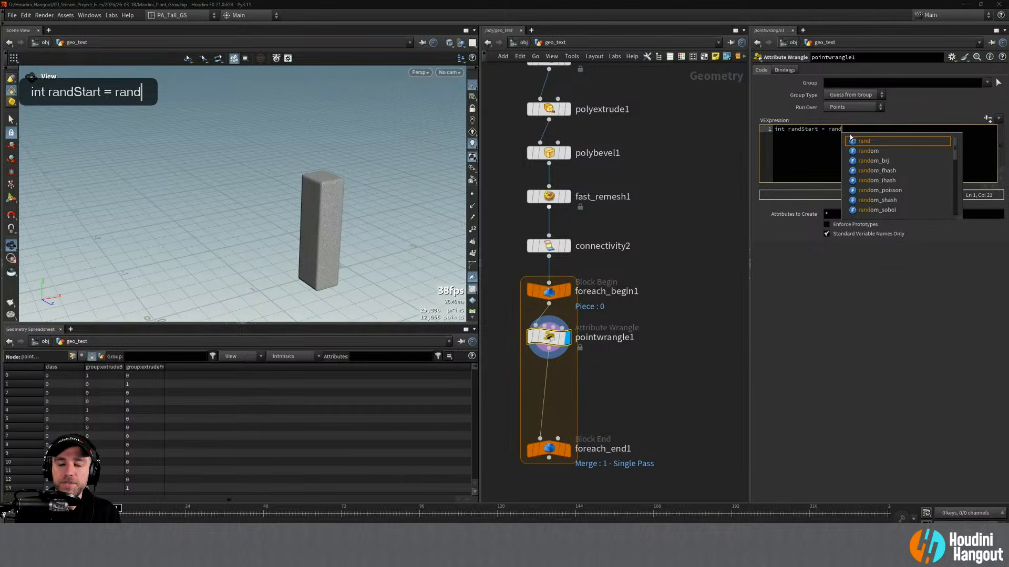
text(()
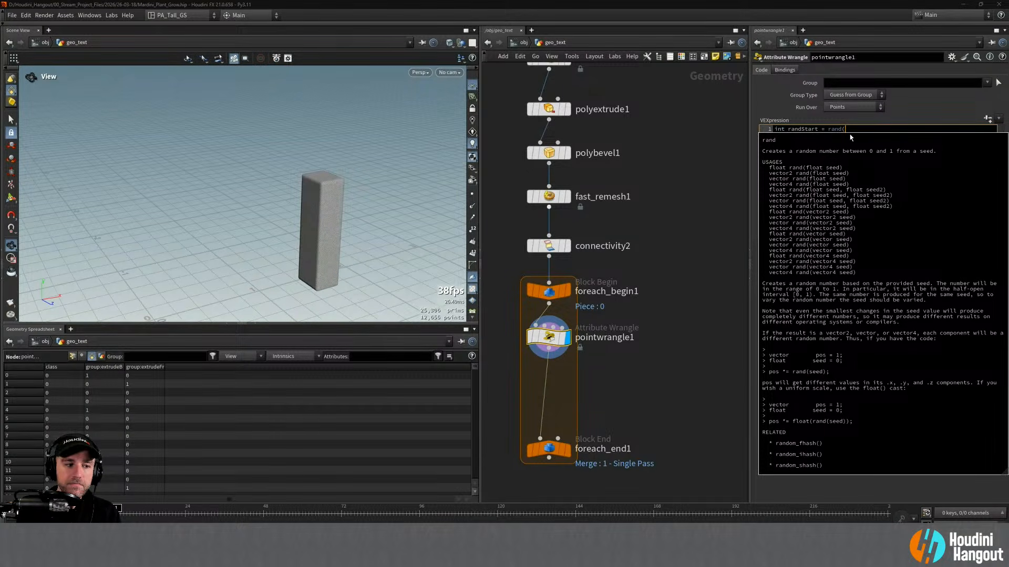
text(@class)
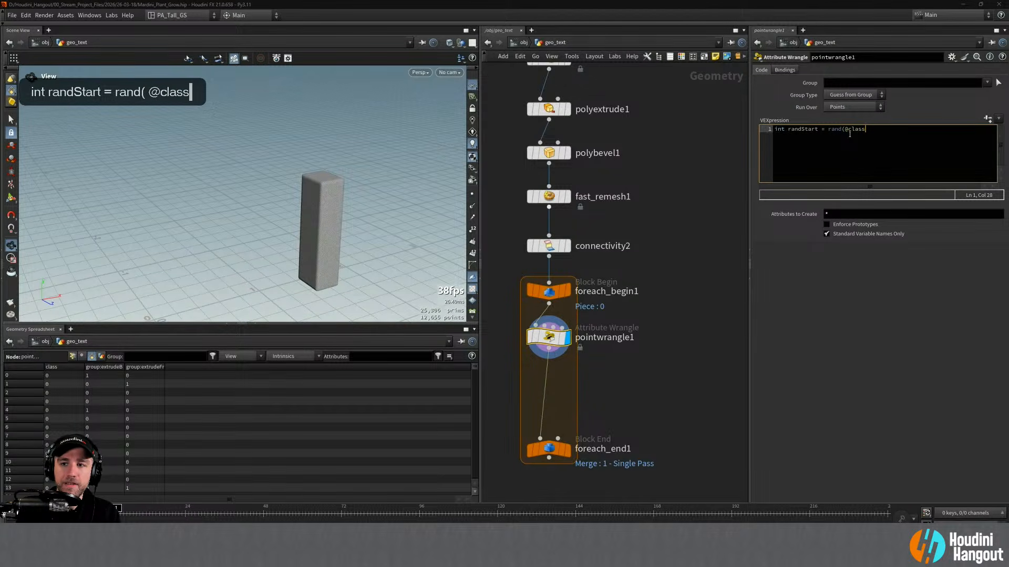
text())
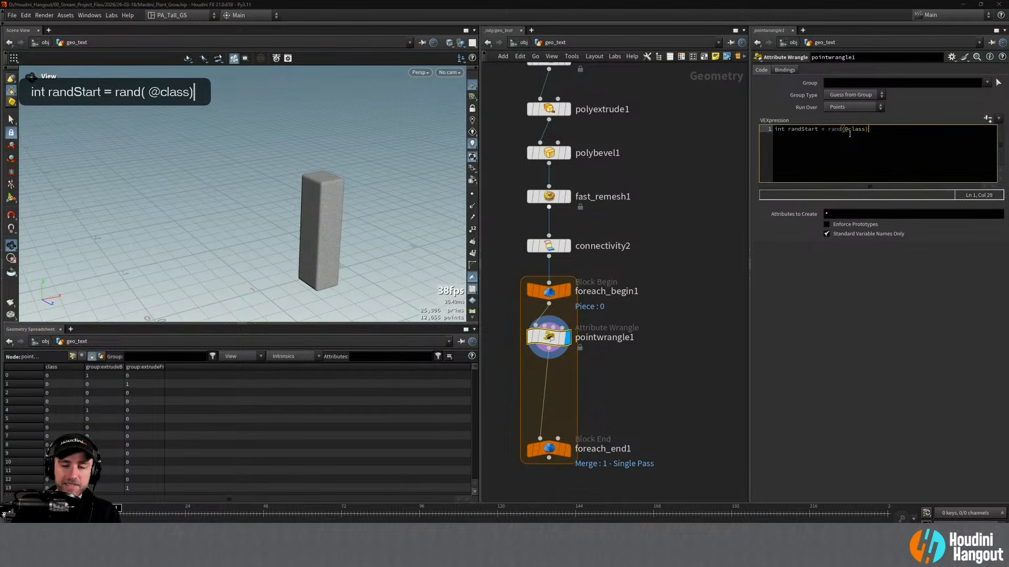
text(;)
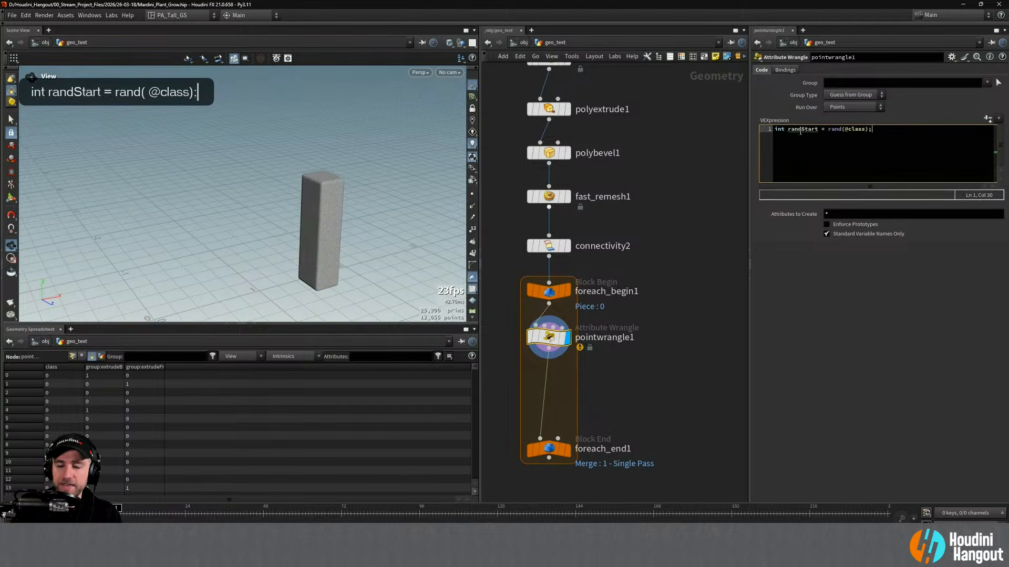
click(771, 130)
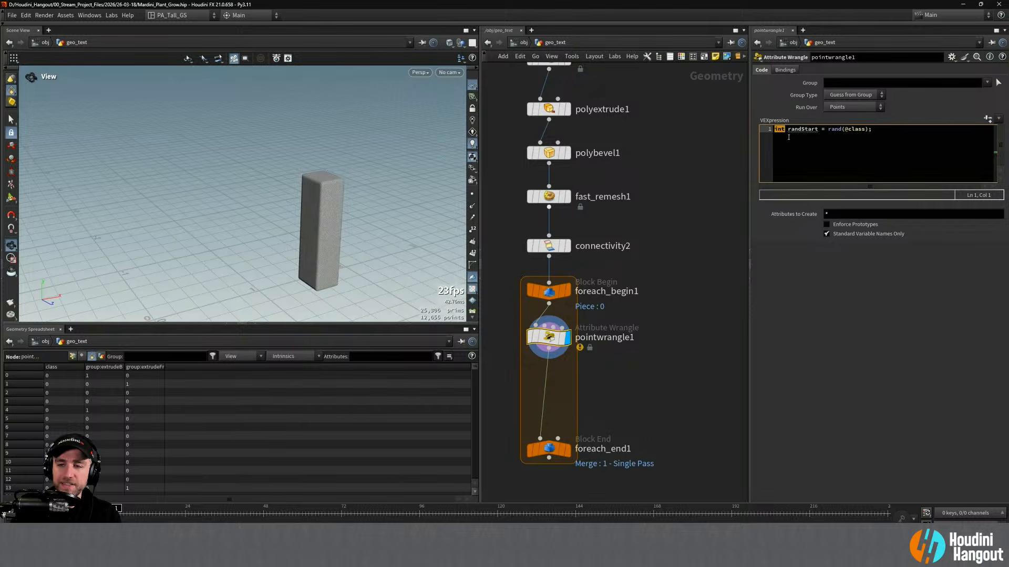
click(828, 130)
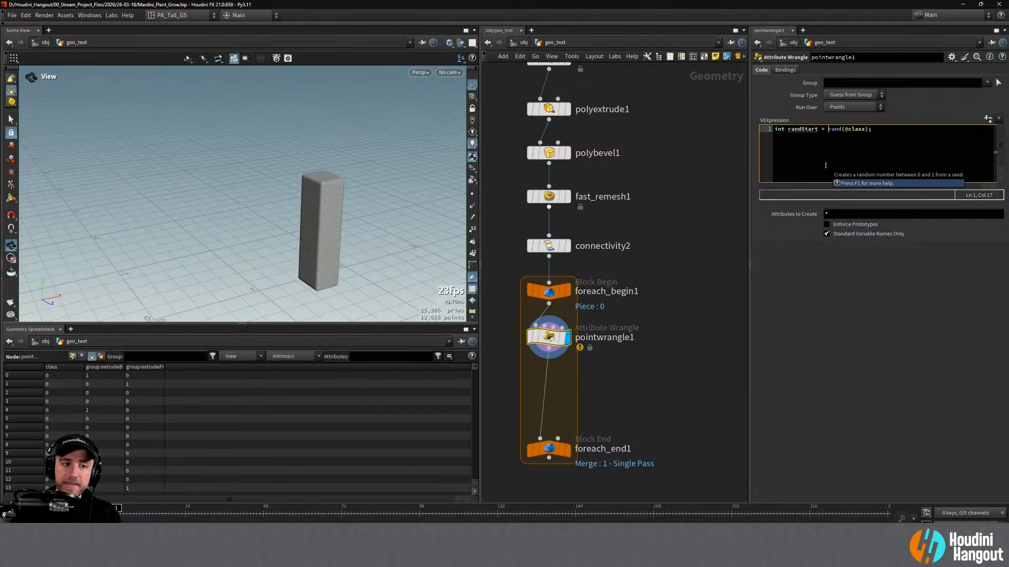
text(fit)
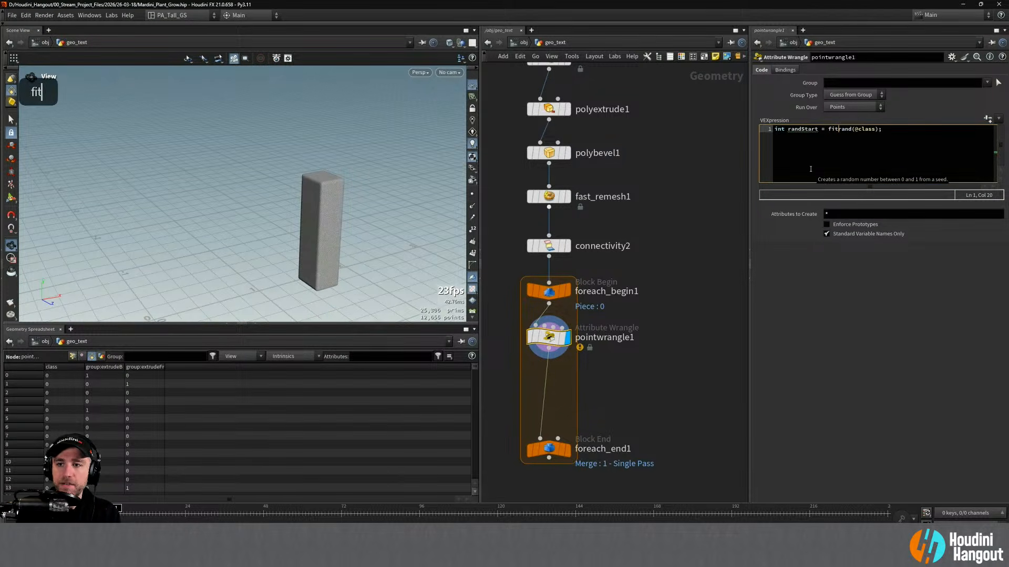
text(01()
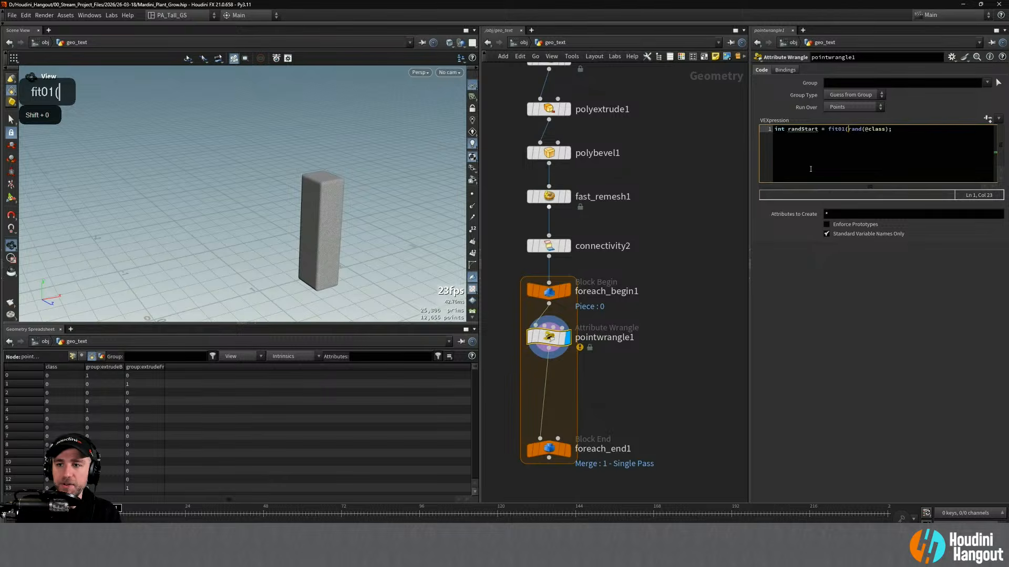
click(890, 150)
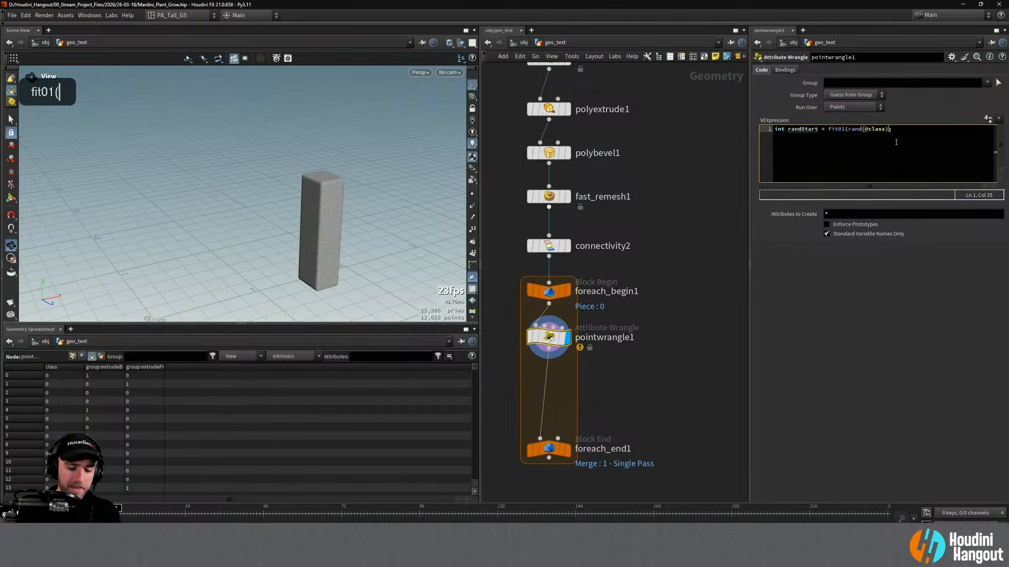
text(, 0, )
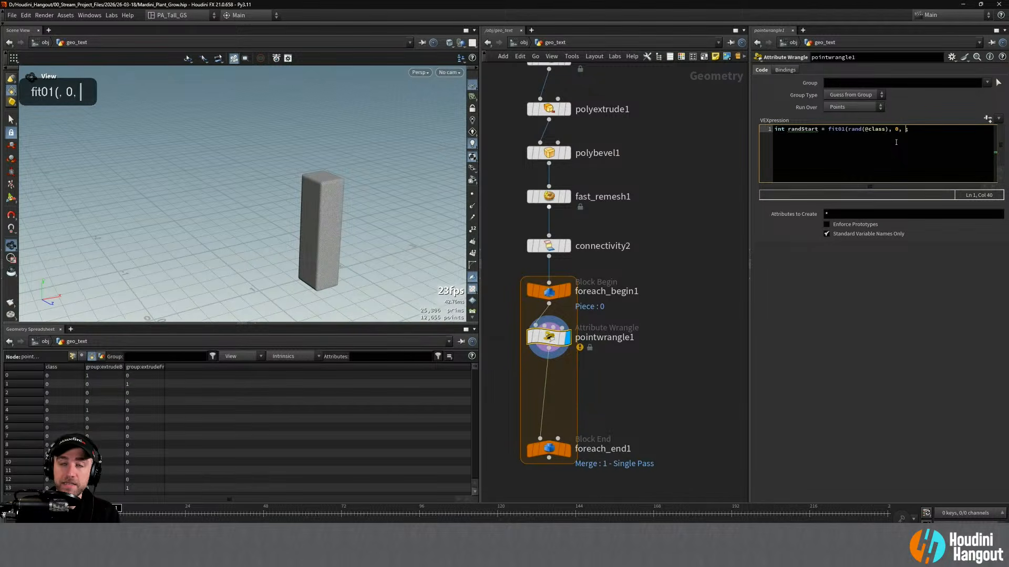
text(@npt)
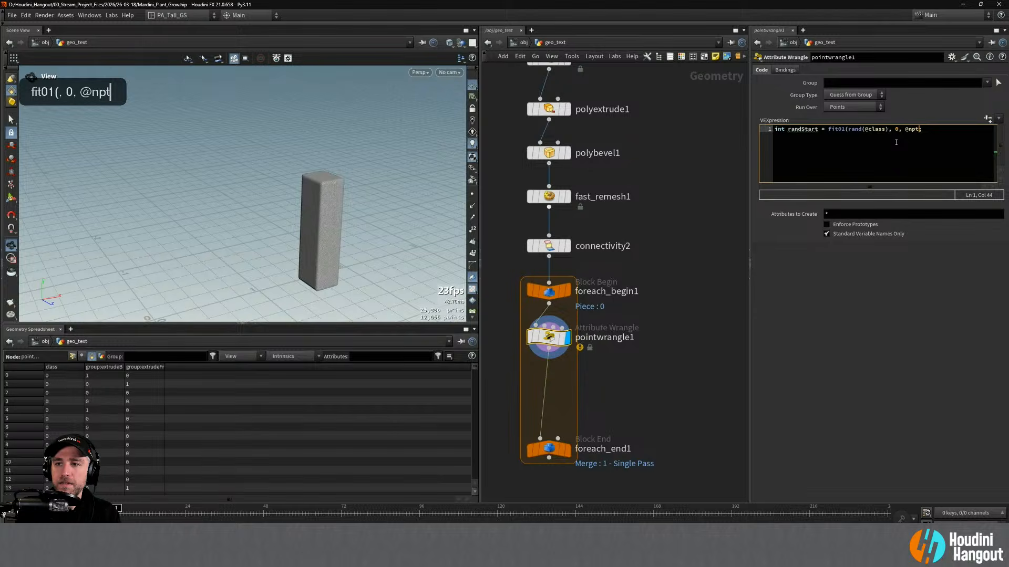
key(BackSpace)
key(BackSpace)
text(umpts)
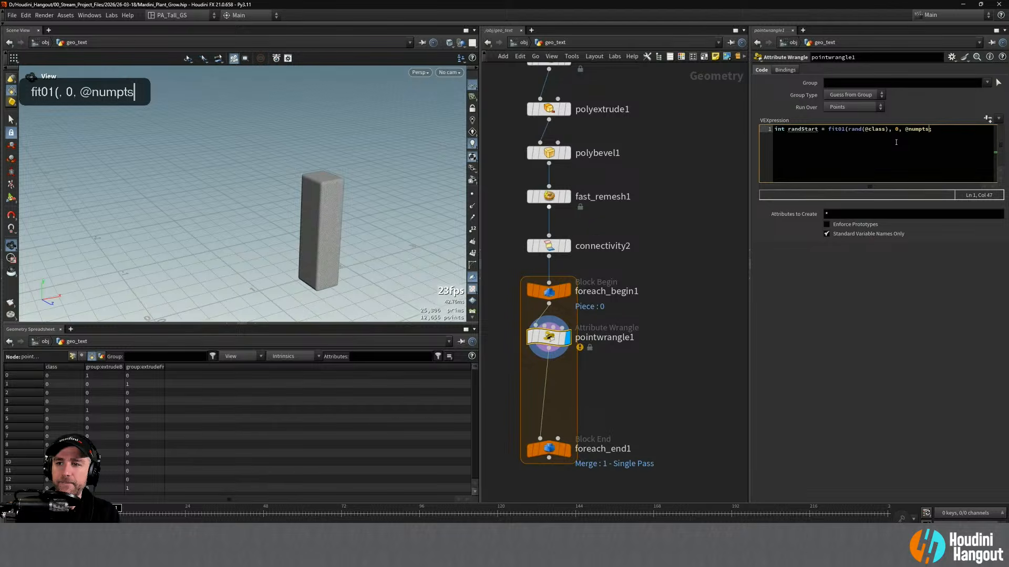
text(-1))
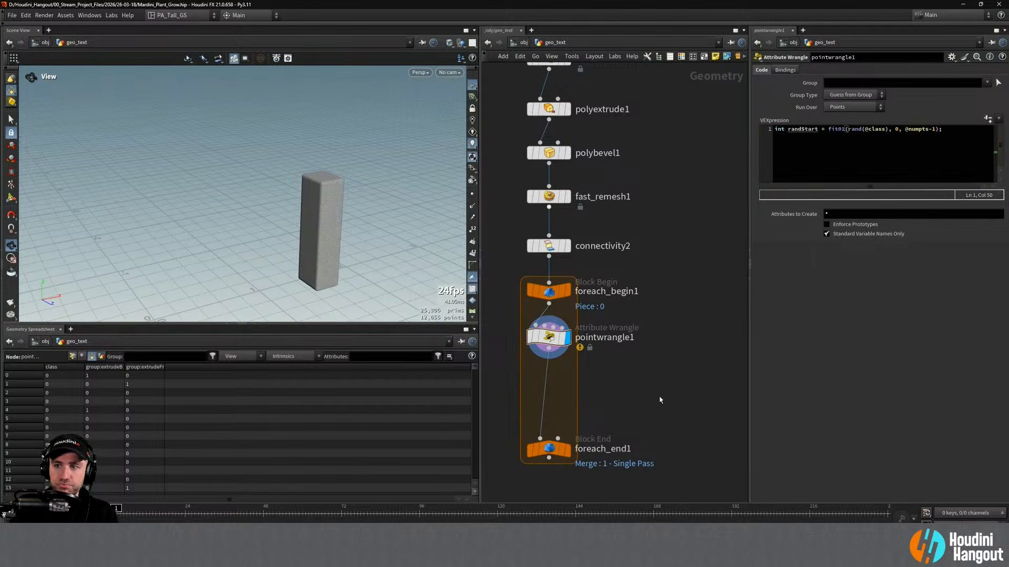
Store the result as the integer attribute i@randStart, wrap the fit01 expression in int(), and show point attributes in the spreadsheet
middle_click(551, 347)
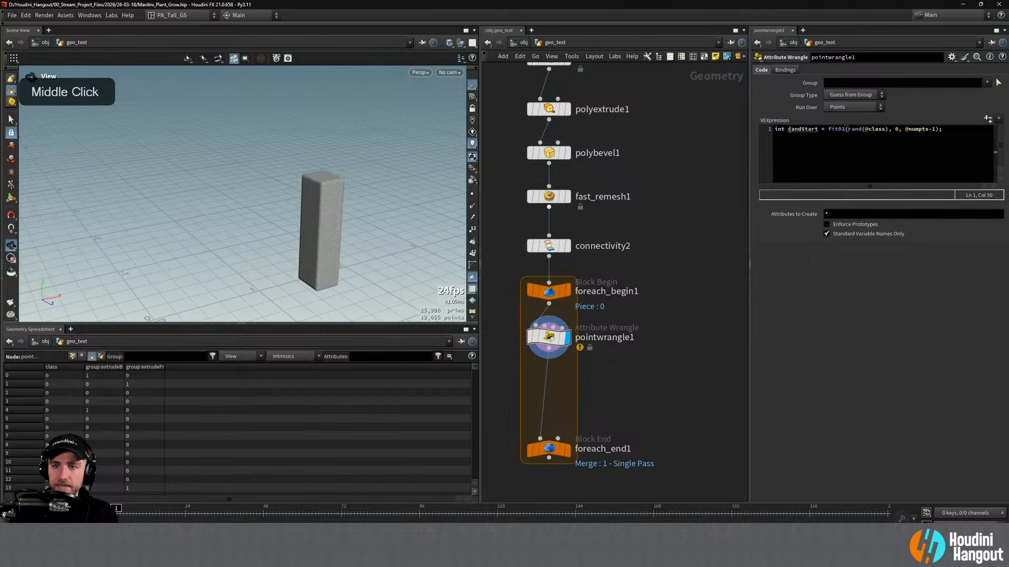
drag(789, 130, 778, 129)
text(@)
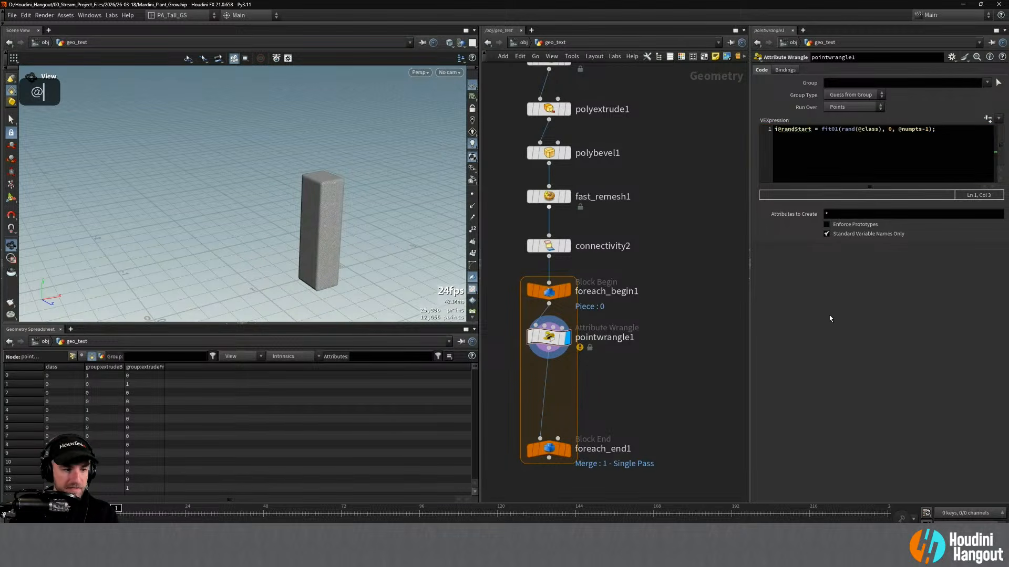
click(821, 129)
text(int()
click(946, 129)
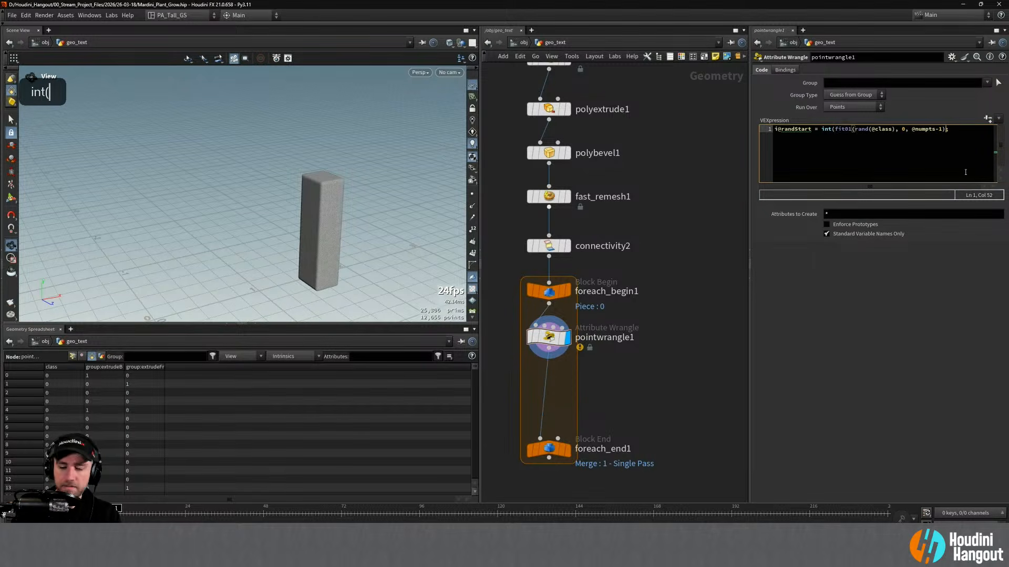
text())
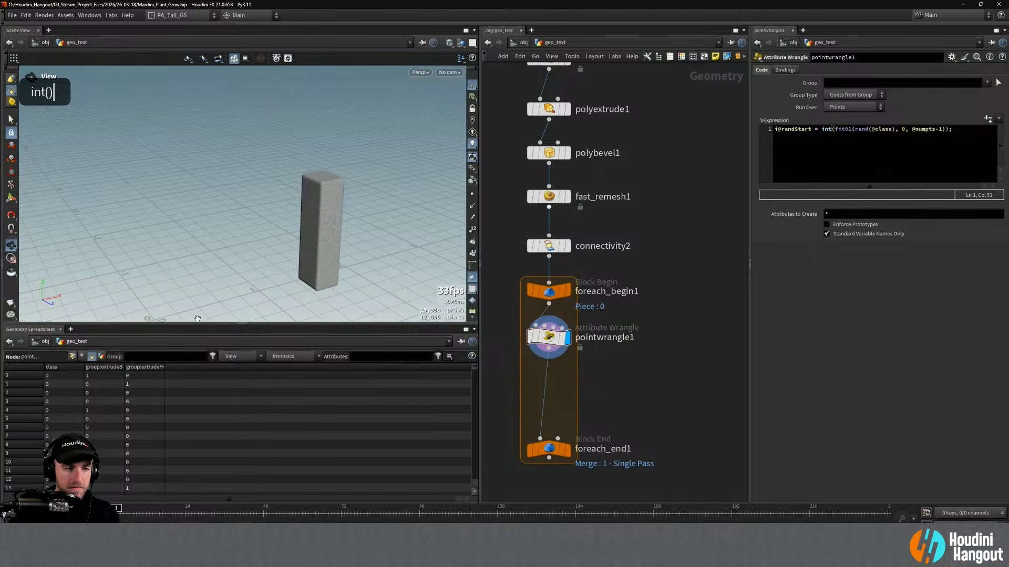
click(72, 357)
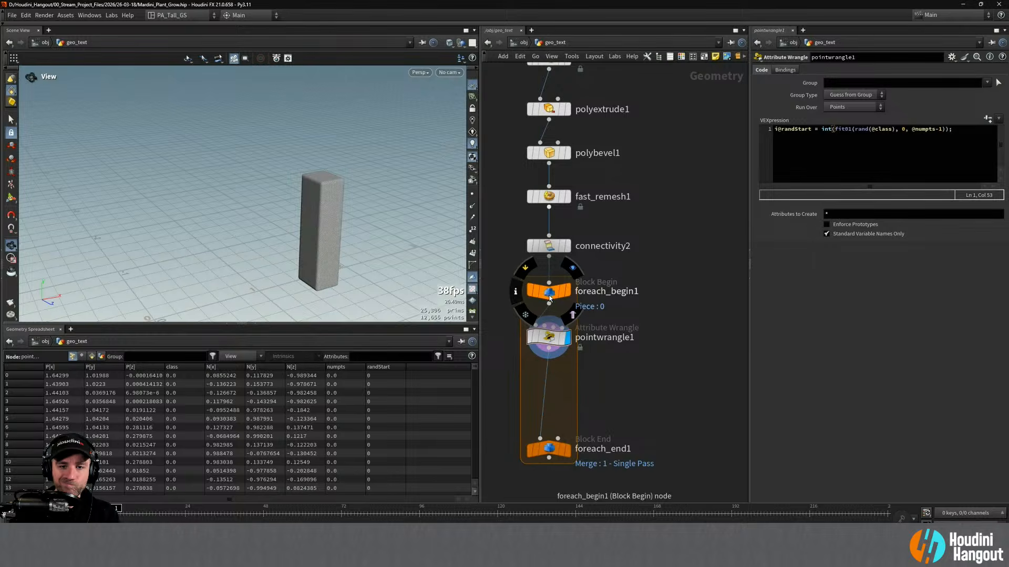
Try Point as connectivity2's Connectivity Type and Points as foreach_end1's Piece Elements
click(549, 246)
click(841, 70)
click(834, 80)
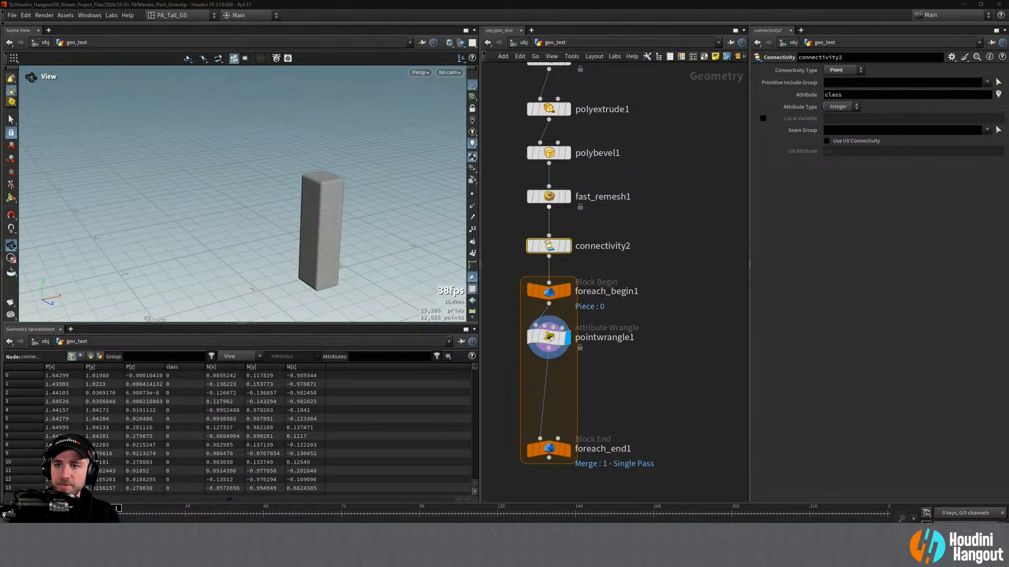
click(547, 449)
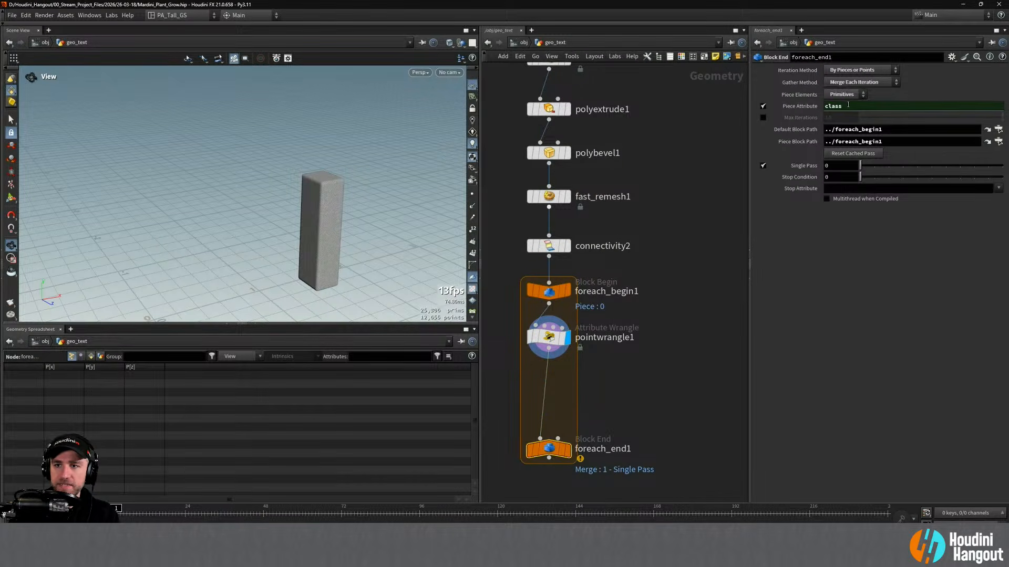
click(835, 113)
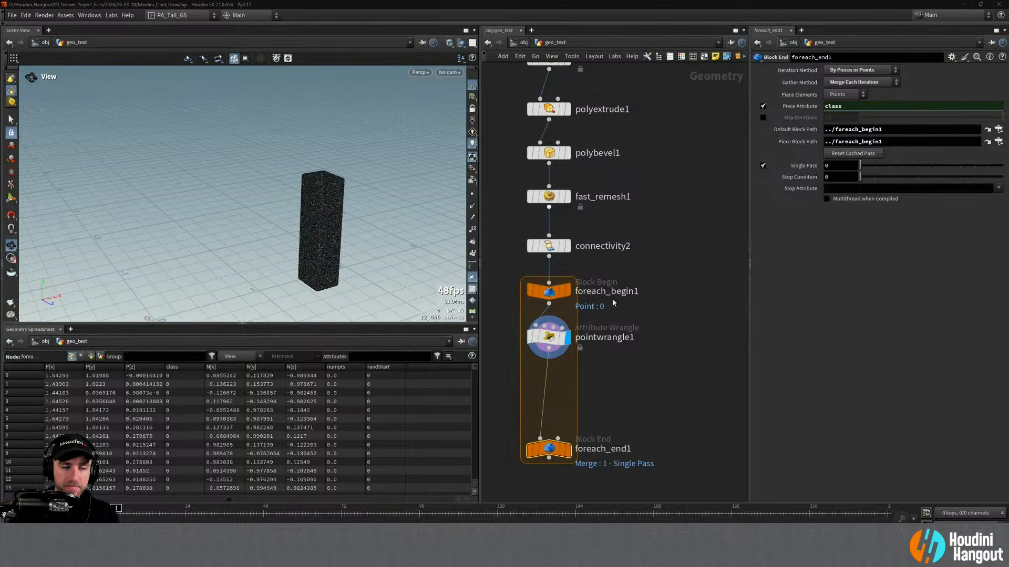
Undo the changes to connectivity2's Connectivity Type and foreach_end1's Piece Elements
key(ctrl+z)
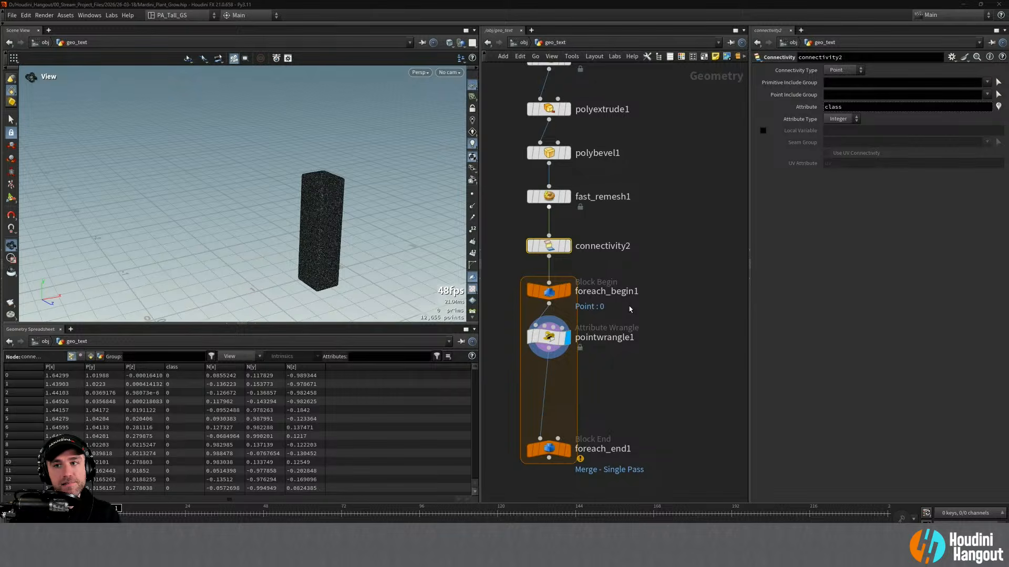
key(ctrl+z)
key(ctrl+z)
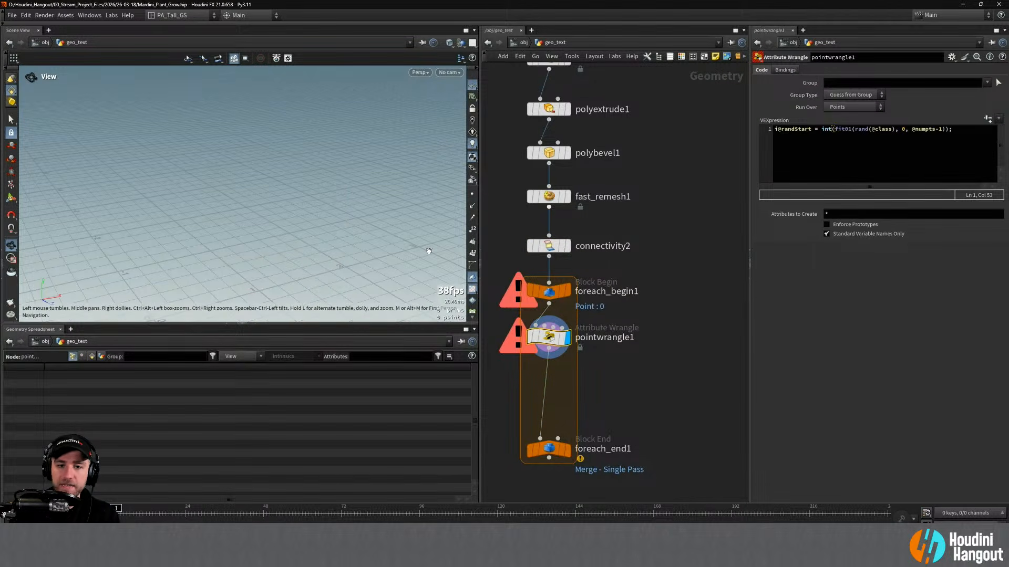
click(539, 243)
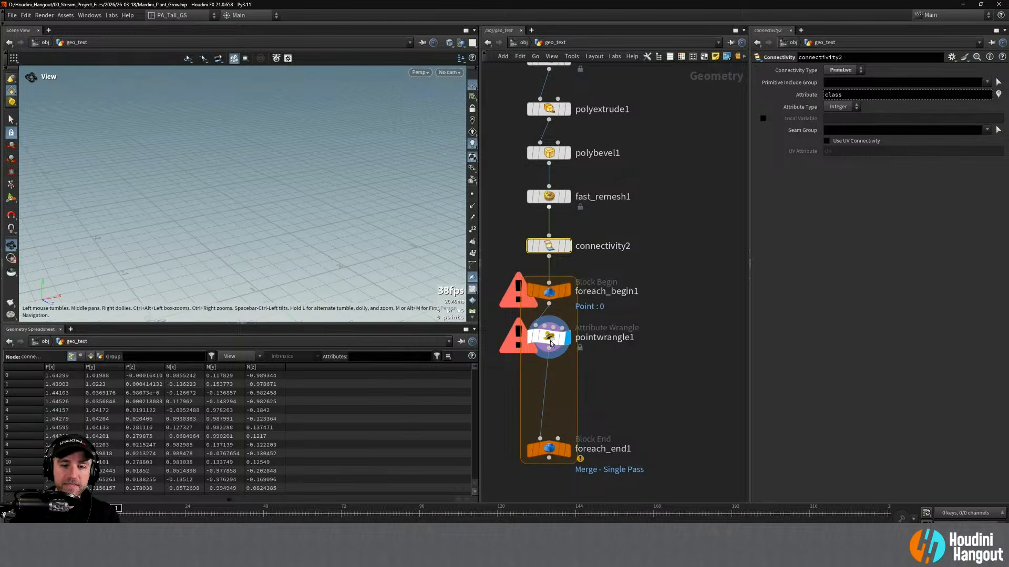
drag(549, 341, 549, 349)
key(ctrl+z)
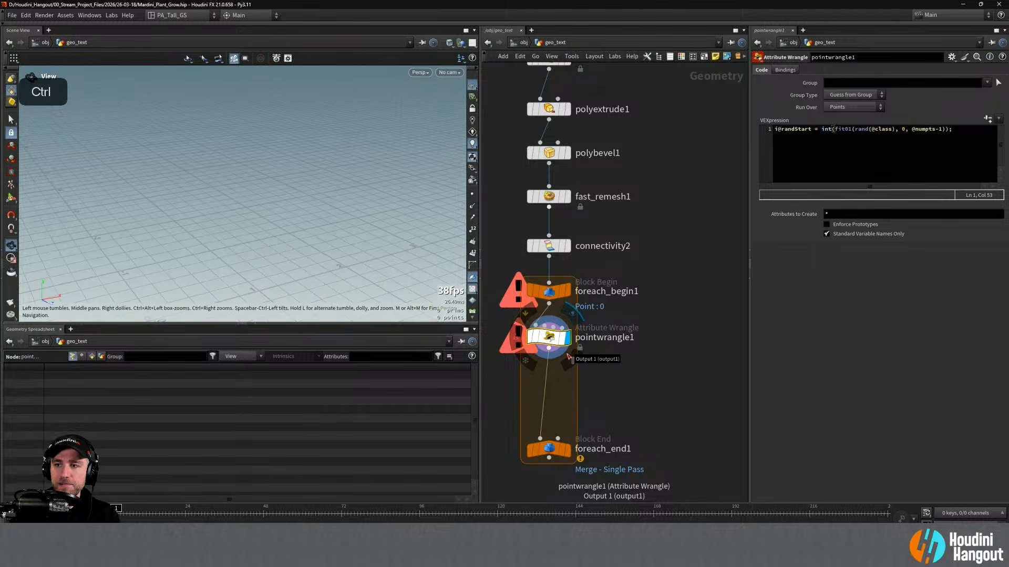
Inspect pointwrangle1's node info and display foreach_end1's output
middle_click(553, 344)
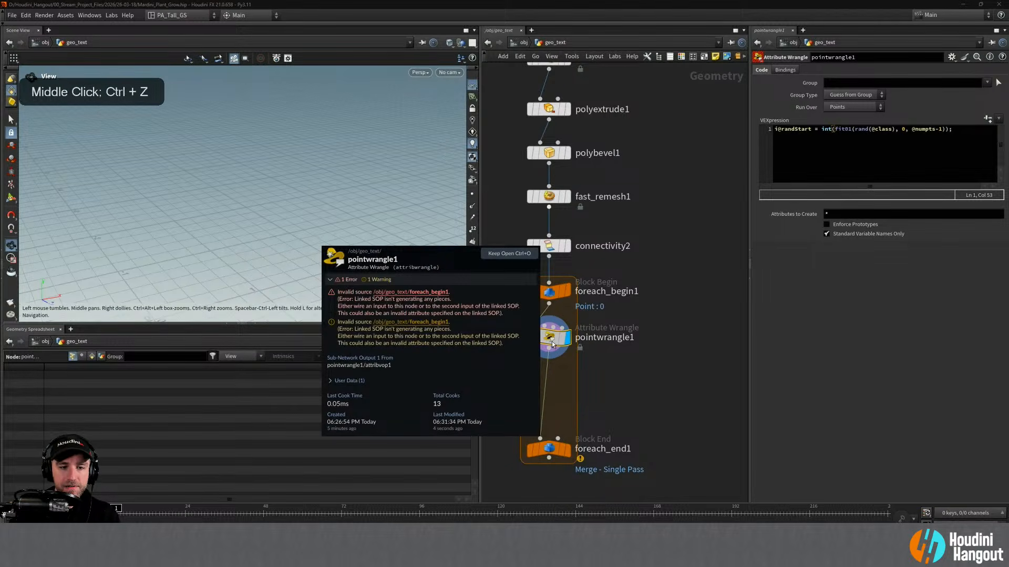
click(566, 450)
click(548, 450)
click(546, 338)
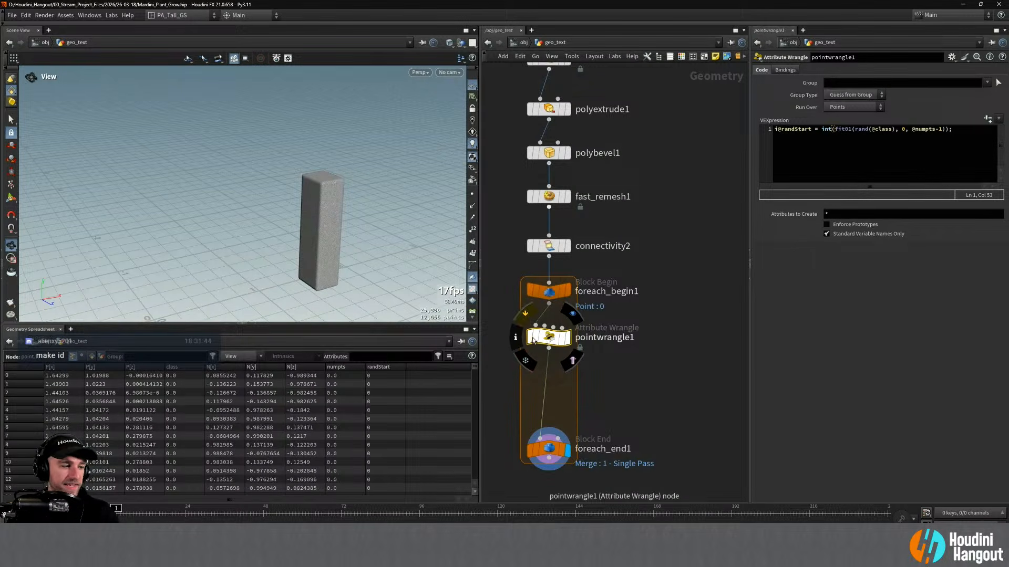
Move pointwrangle1 down and insert an Attribute Promote node between foreach_begin1 and pointwrangle1
drag(547, 338, 546, 366)
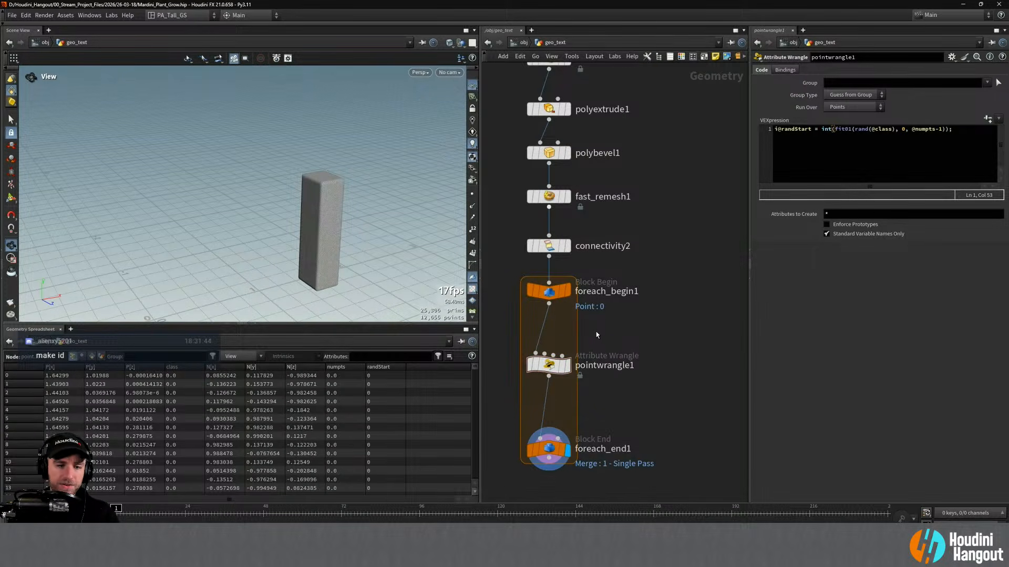
key(Tab)
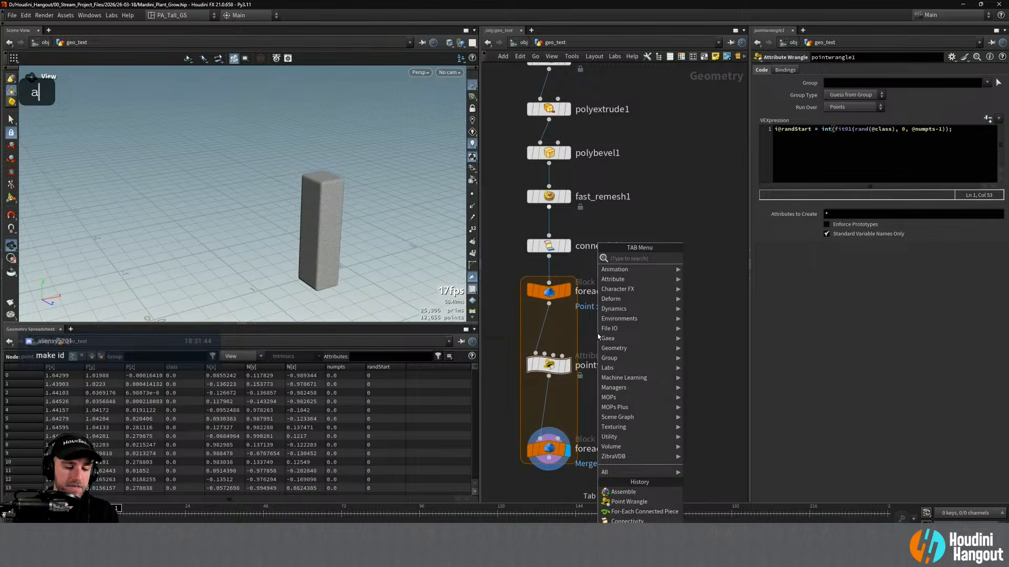
text(attpri)
key(Return)
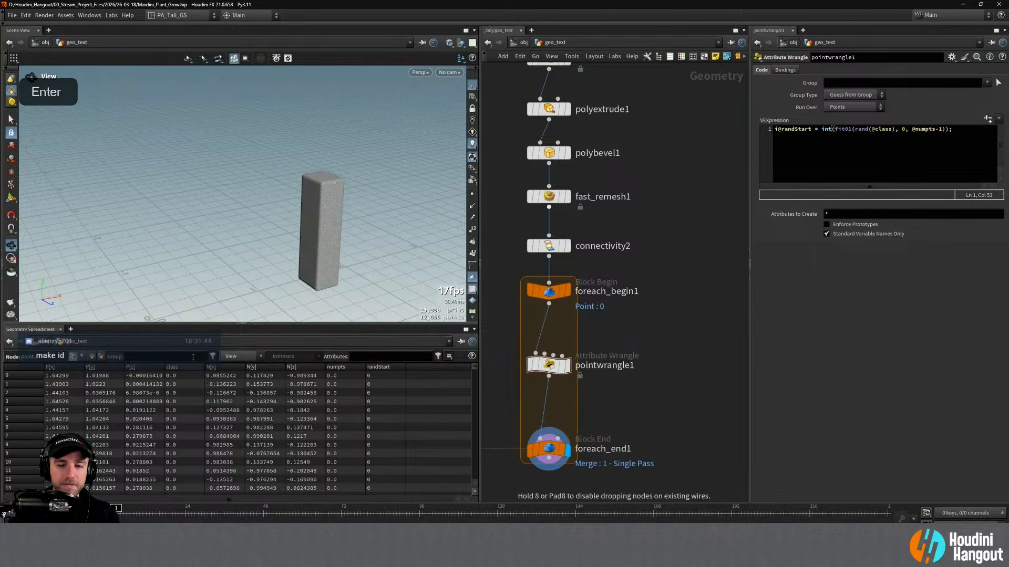
click(548, 335)
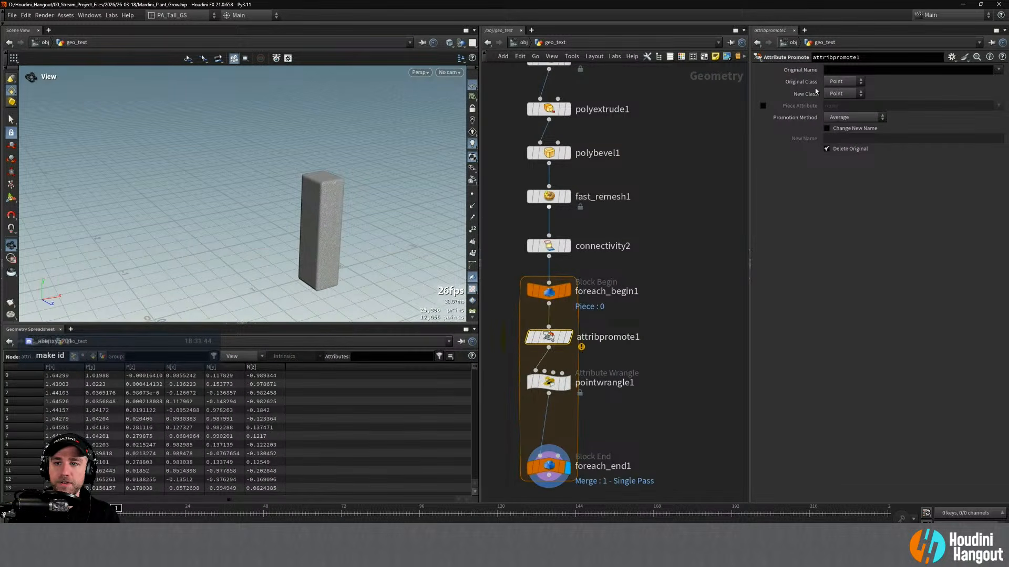
Set the Attribute Promote node to promote class from Primitive to Point, and display pointwrangle1's output
click(847, 82)
click(838, 102)
click(567, 337)
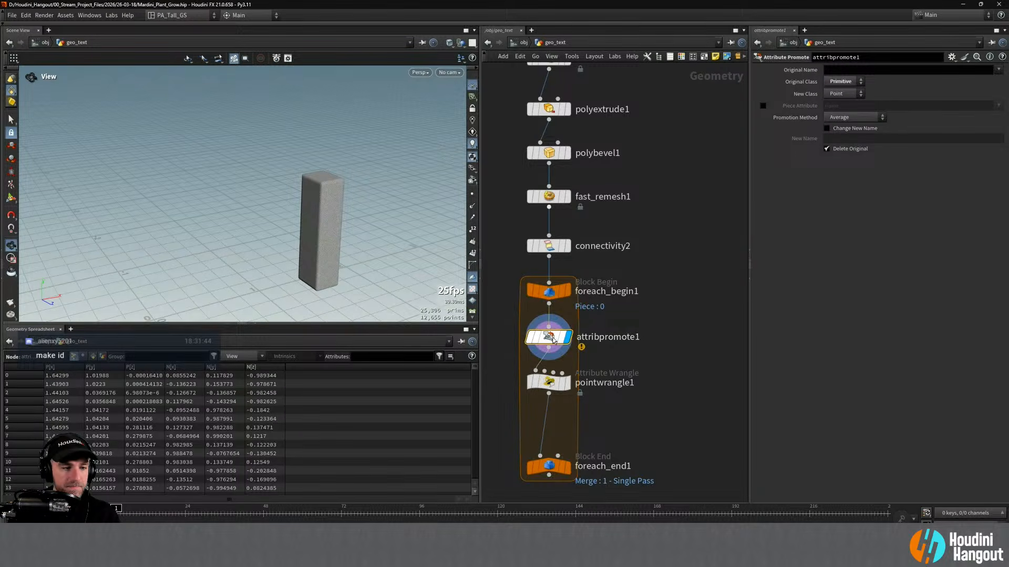
click(568, 383)
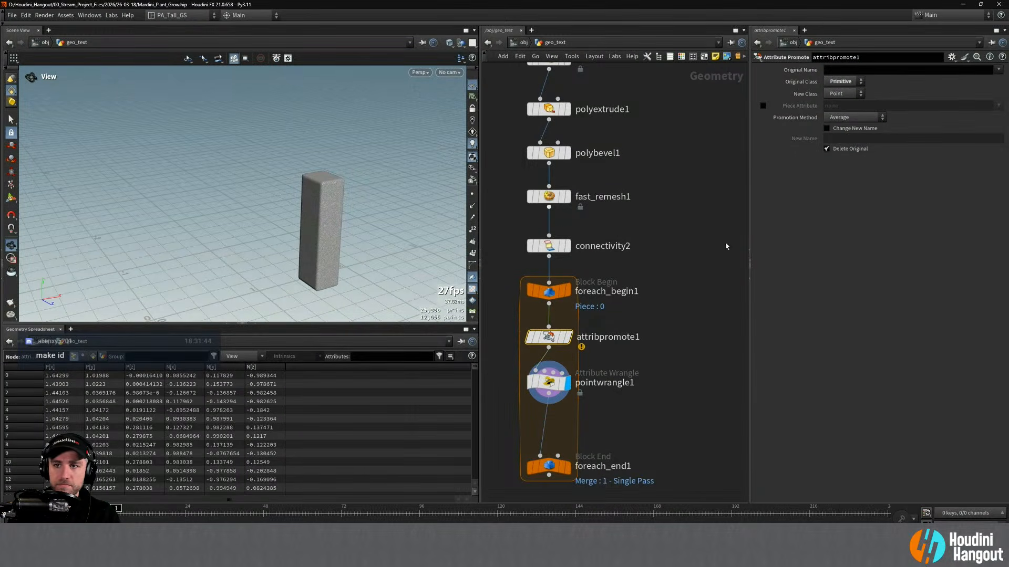
click(998, 69)
click(993, 81)
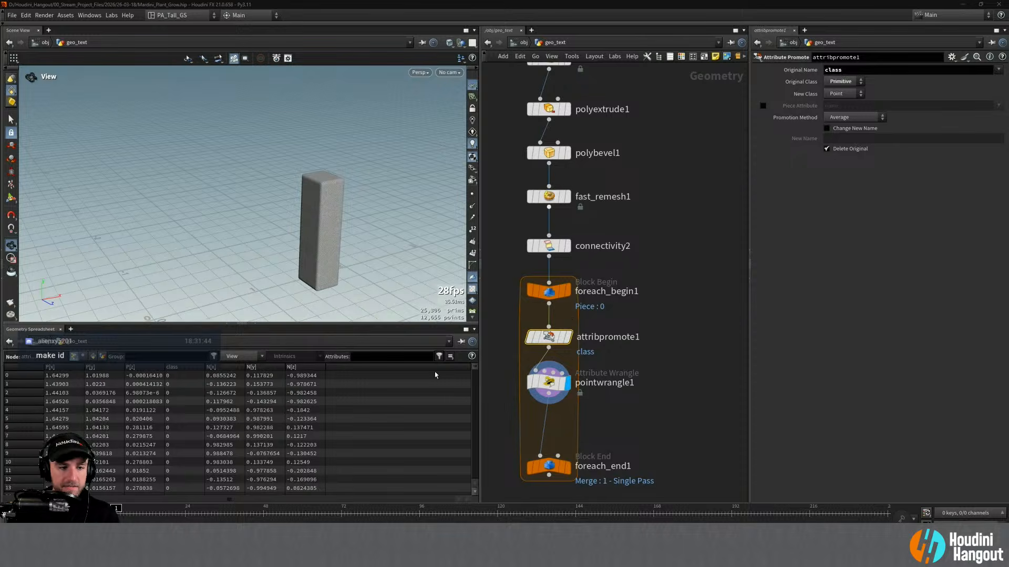
click(549, 384)
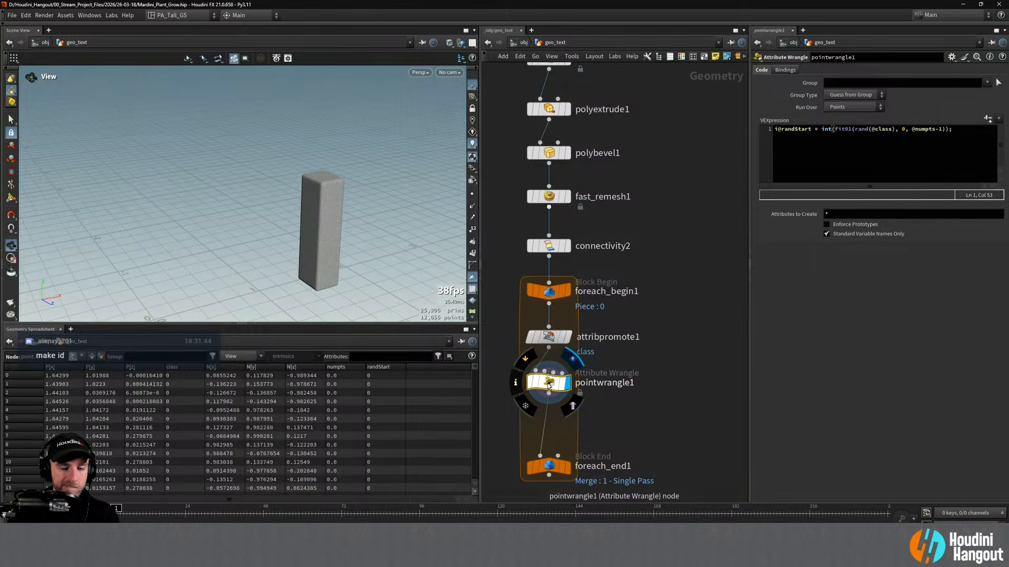
click(939, 130)
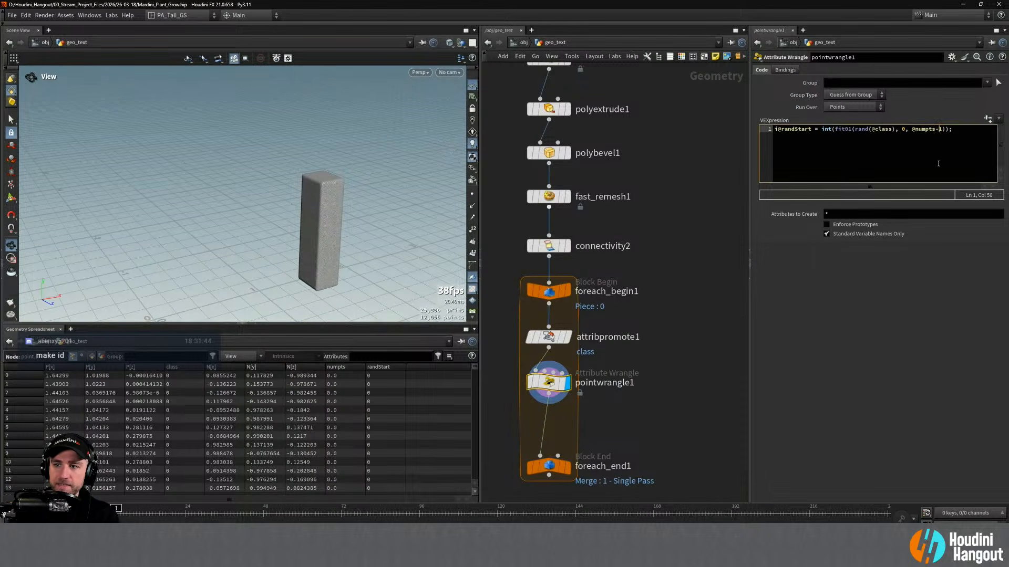
key(Left)
key(BackSpace)
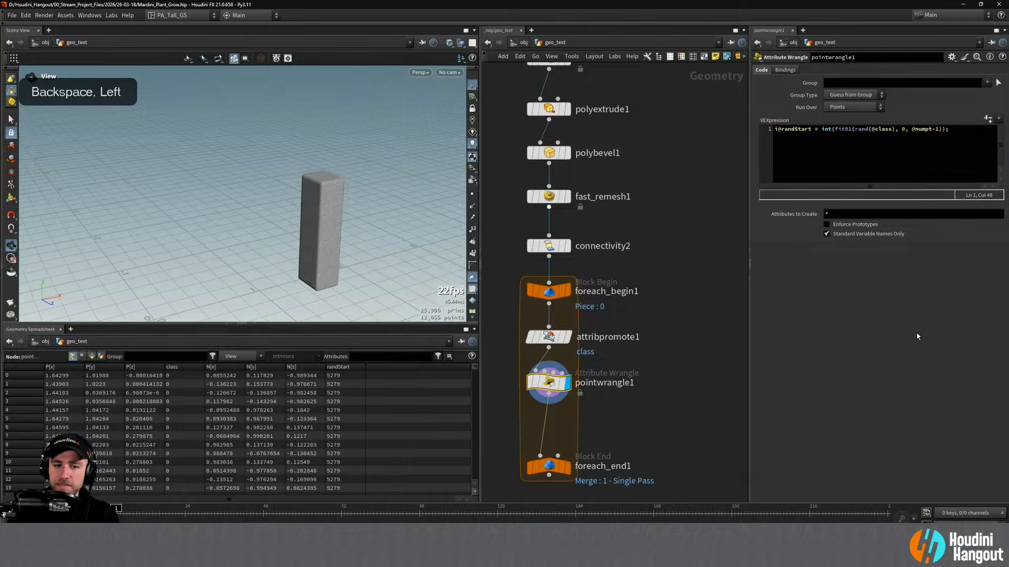
scroll(386, 420, down, 10)
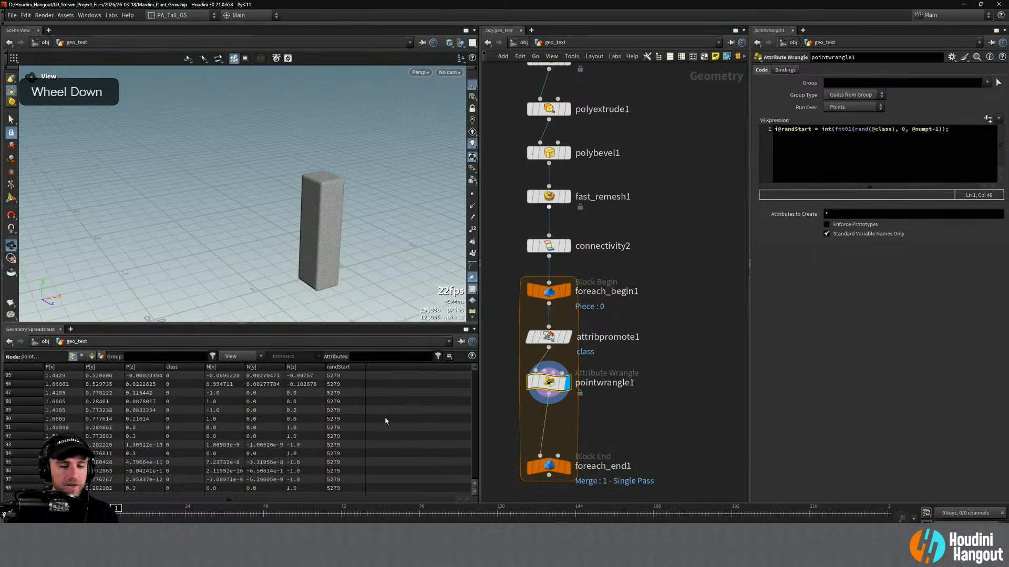
scroll(385, 421, up, 1)
scroll(385, 420, up, 10)
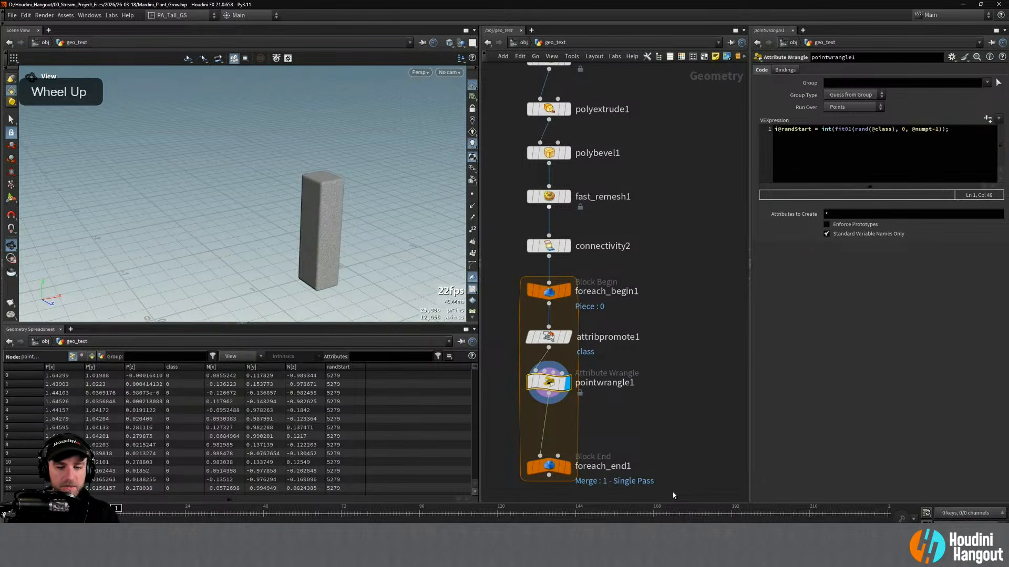
Display foreach_end1's output and turn off its Single Pass option so every piece is processed
click(549, 466)
click(475, 393)
drag(474, 394, 530, 314)
click(763, 166)
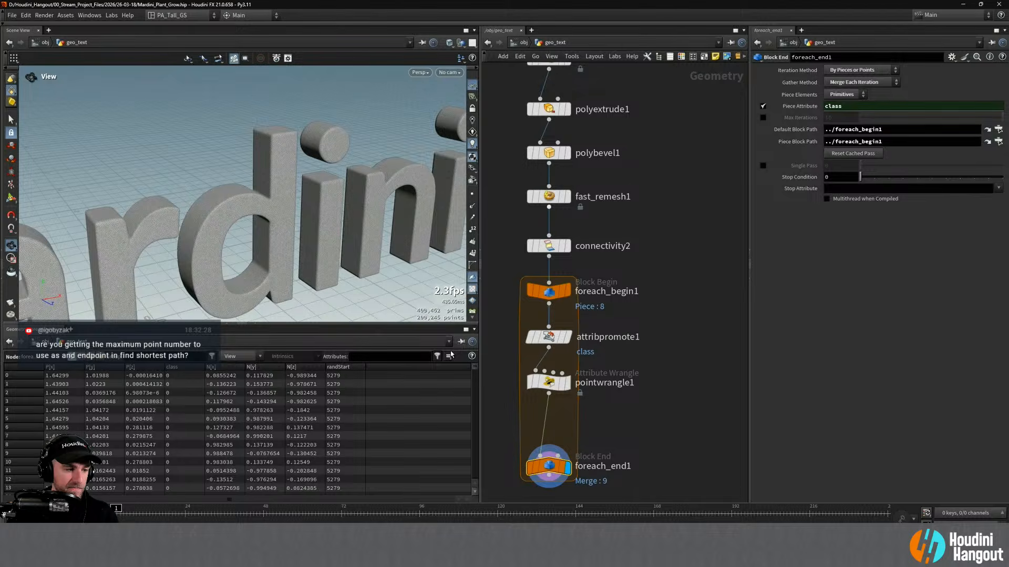
click(549, 382)
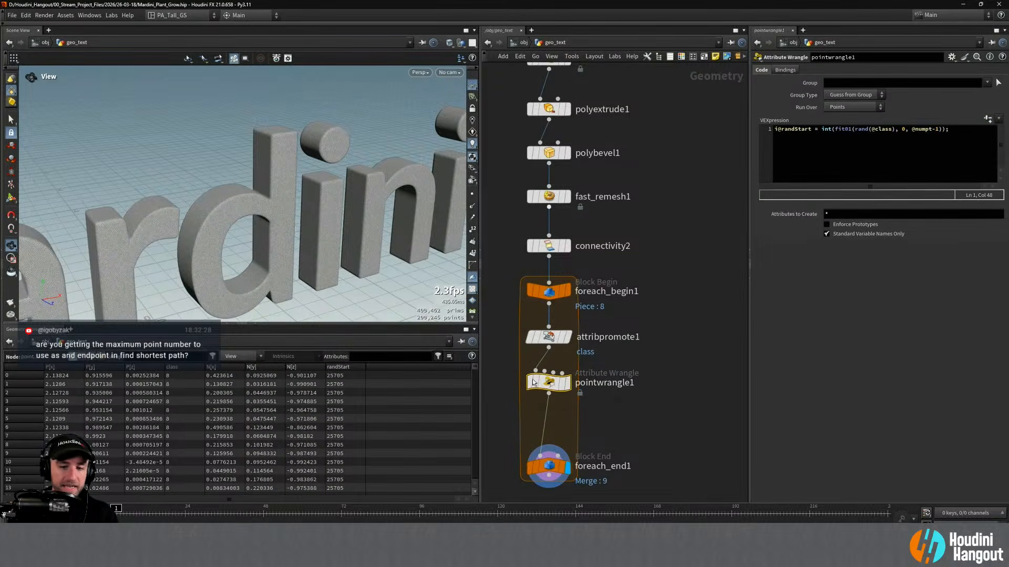
middle_click(551, 382)
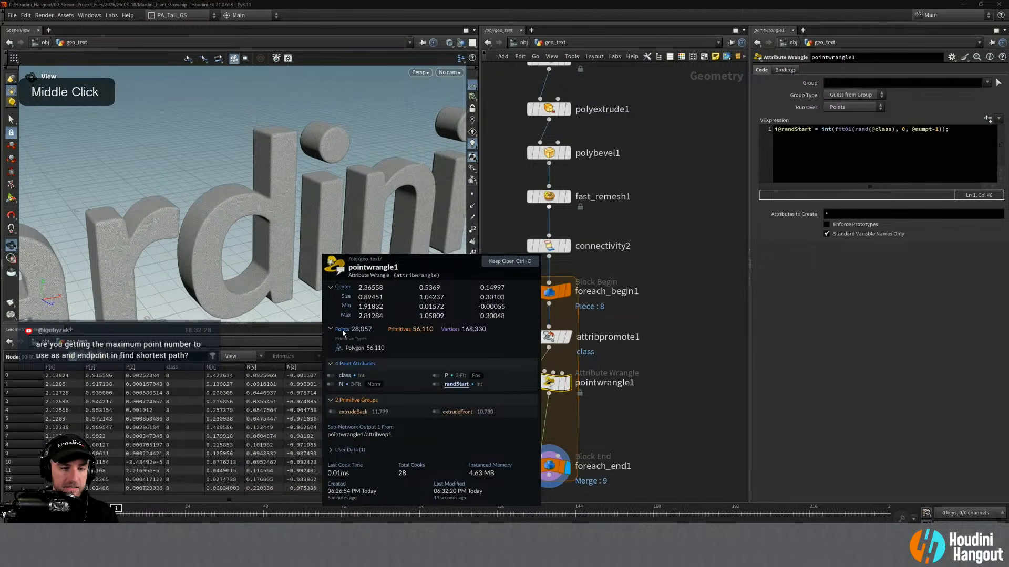
drag(911, 129, 933, 129)
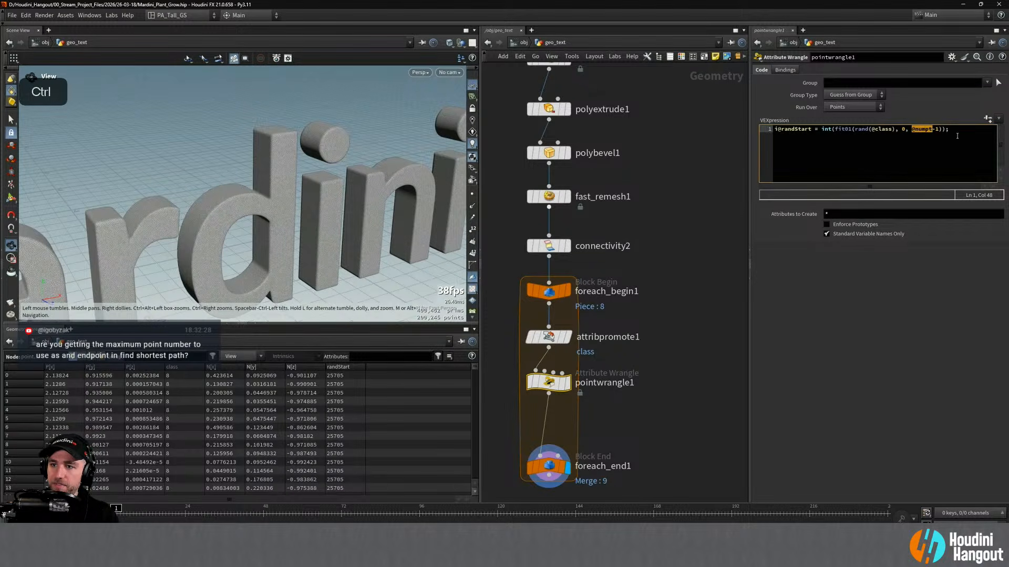
key(ctrl+c)
click(956, 134)
key(Return)
key(Return)
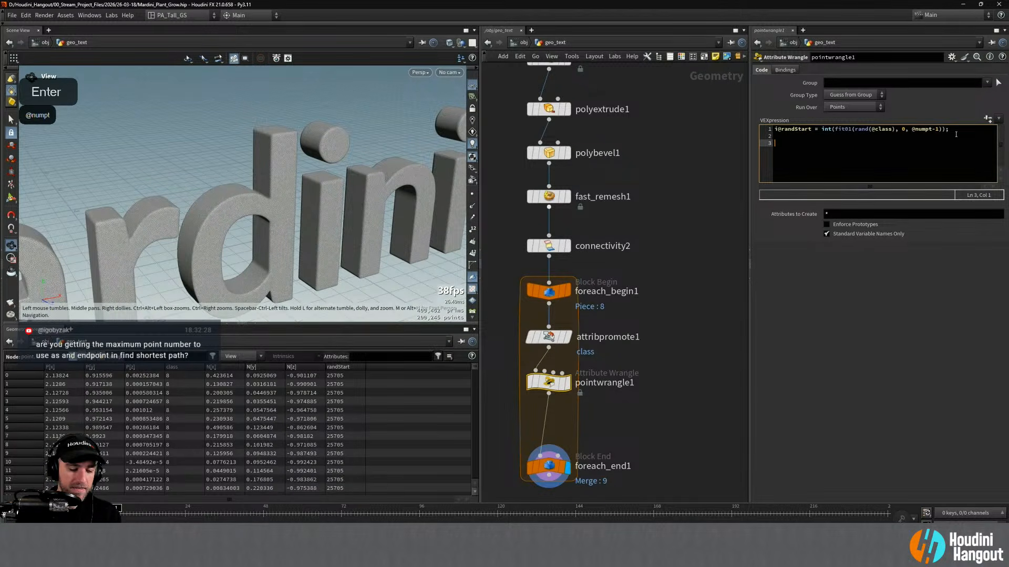
text(i@test =)
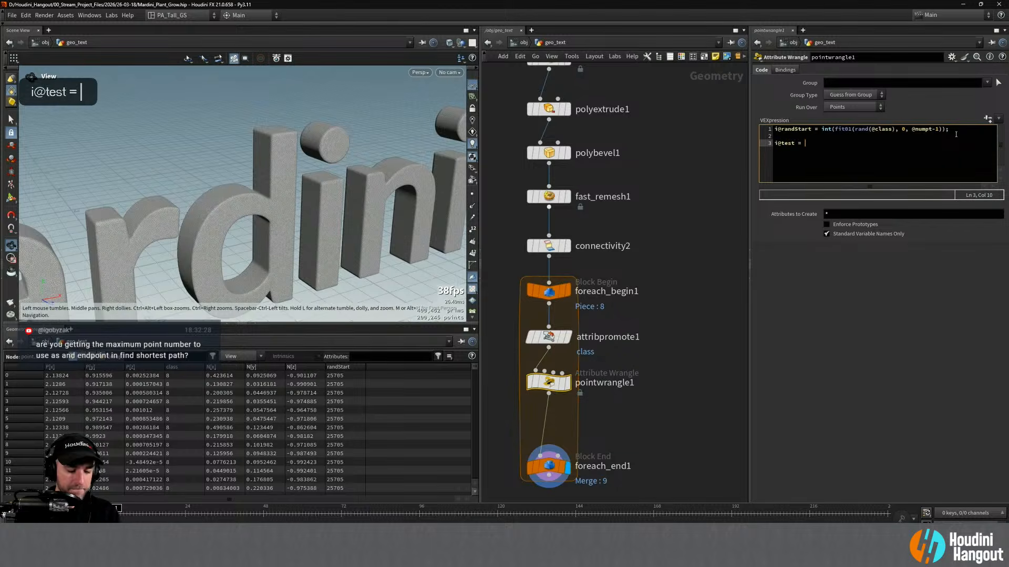
key(ctrl+v)
text(;)
key(ctrl+Return)
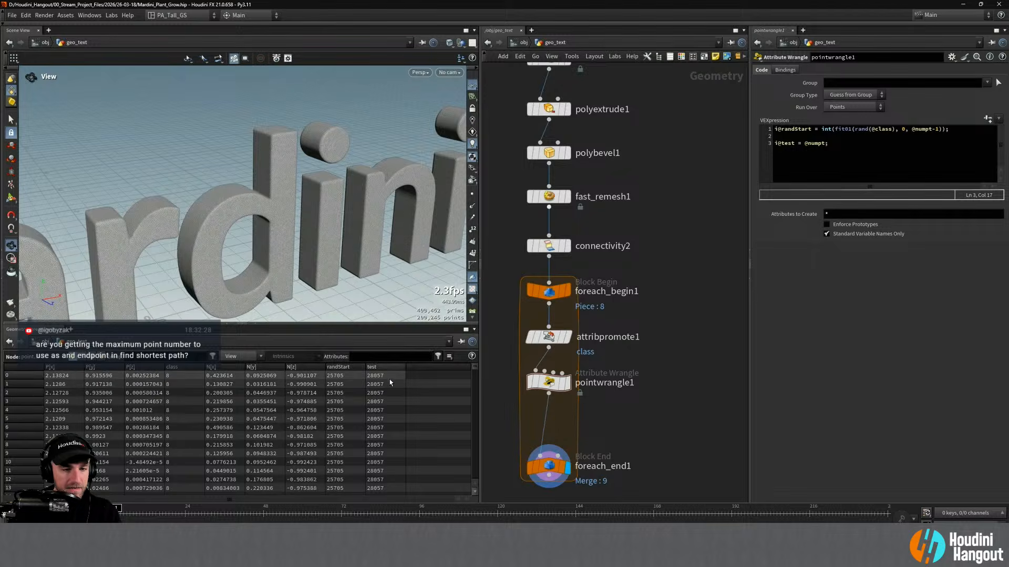
middle_click(549, 383)
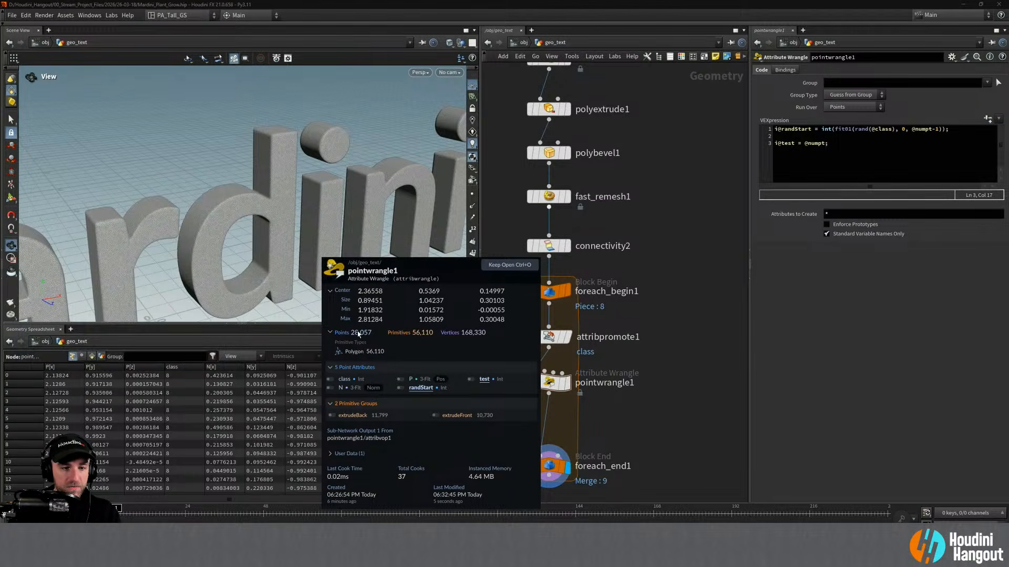
Delete the i@test line from pointwrangle1's VEXpression, leaving only the i@randStart line
key(BackSpace)
key(BackSpace)
key(BackSpace)
key(BackSpace)
key(BackSpace)
key(BackSpace)
key(BackSpace)
key(BackSpace)
key(BackSpace)
key(BackSpace)
key(BackSpace)
key(BackSpace)
key(BackSpace)
key(BackSpace)
key(BackSpace)
key(BackSpace)
key(BackSpace)
key(BackSpace)
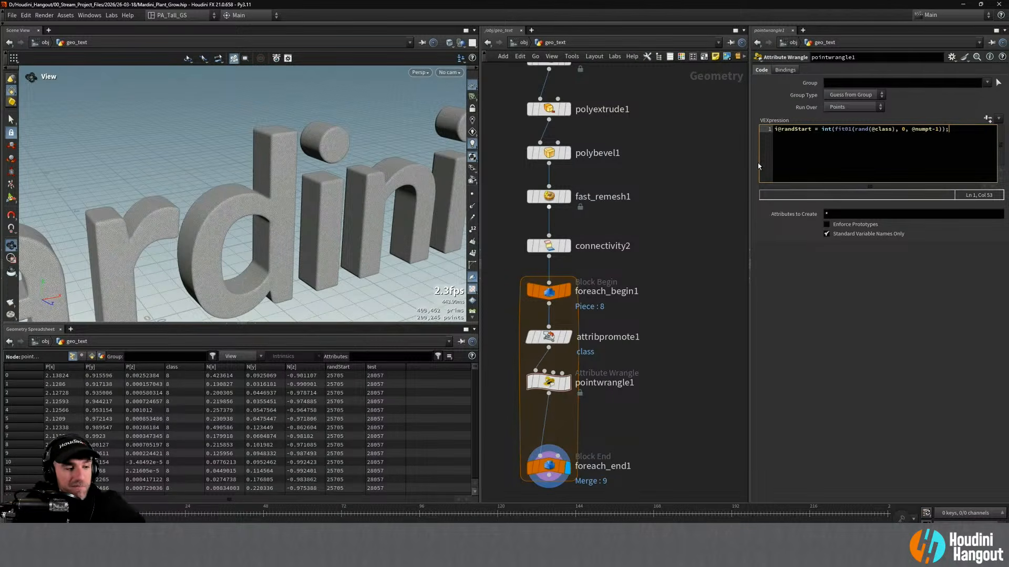
drag(911, 130, 940, 132)
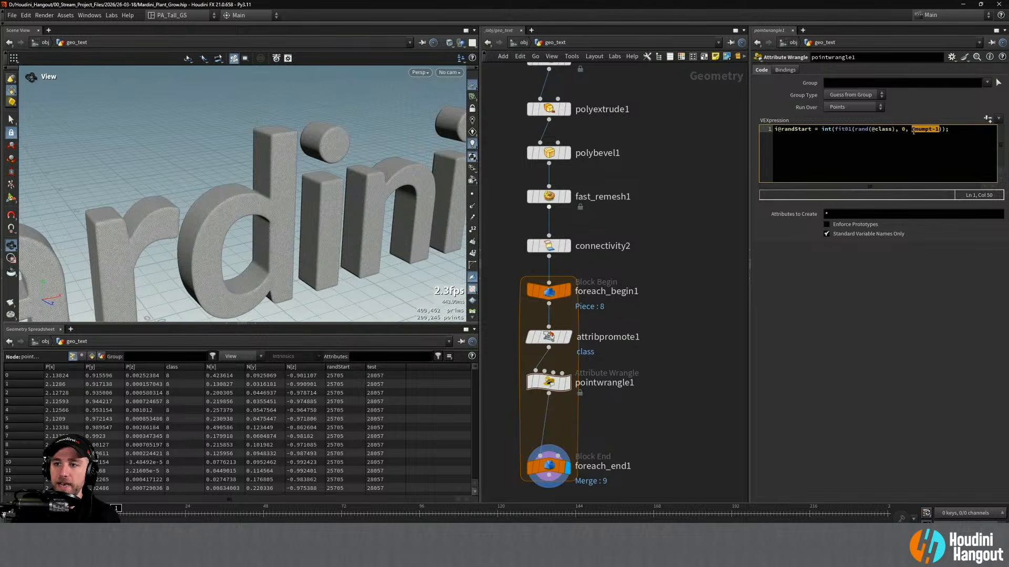
click(934, 129)
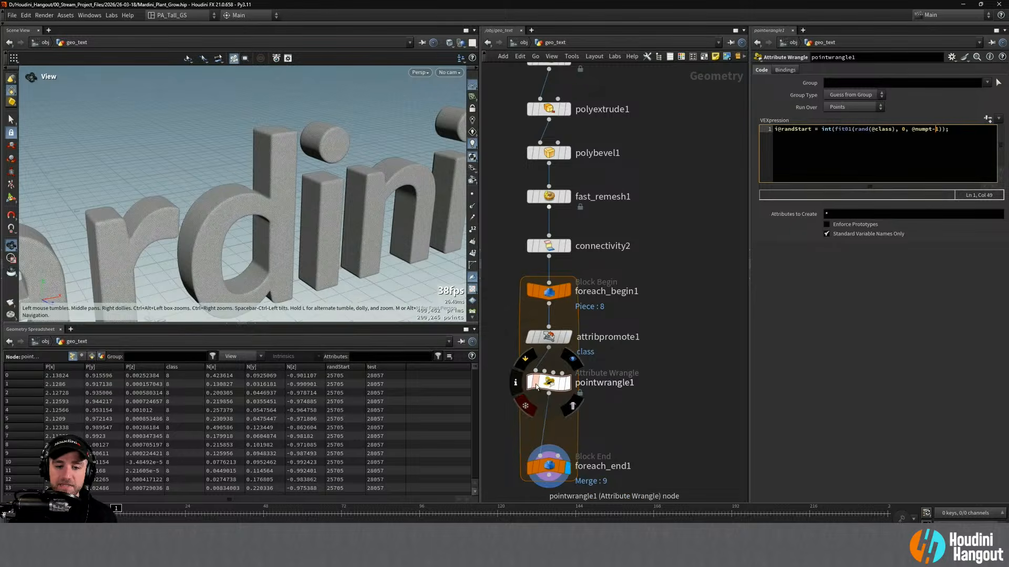
click(550, 467)
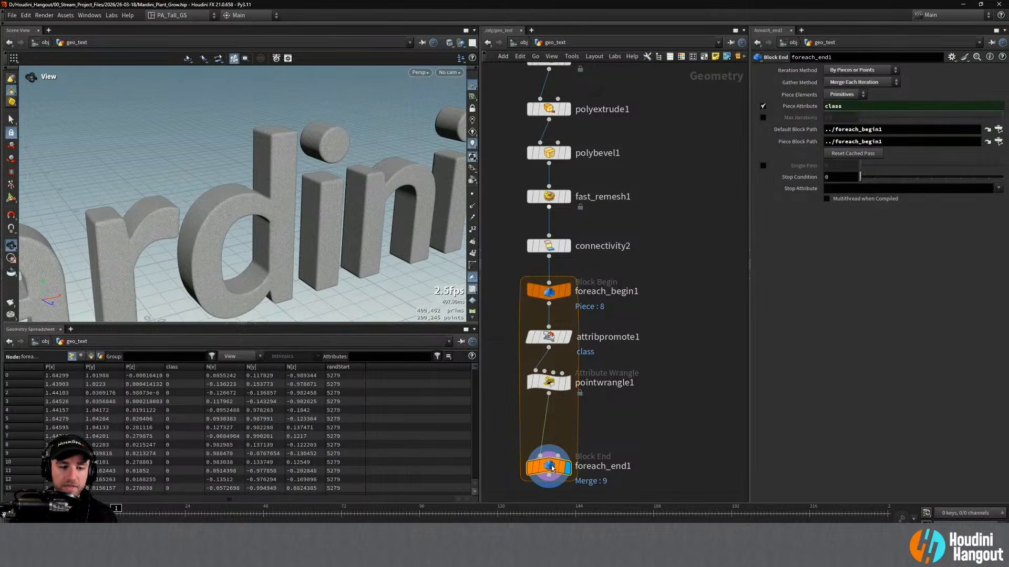
click(549, 382)
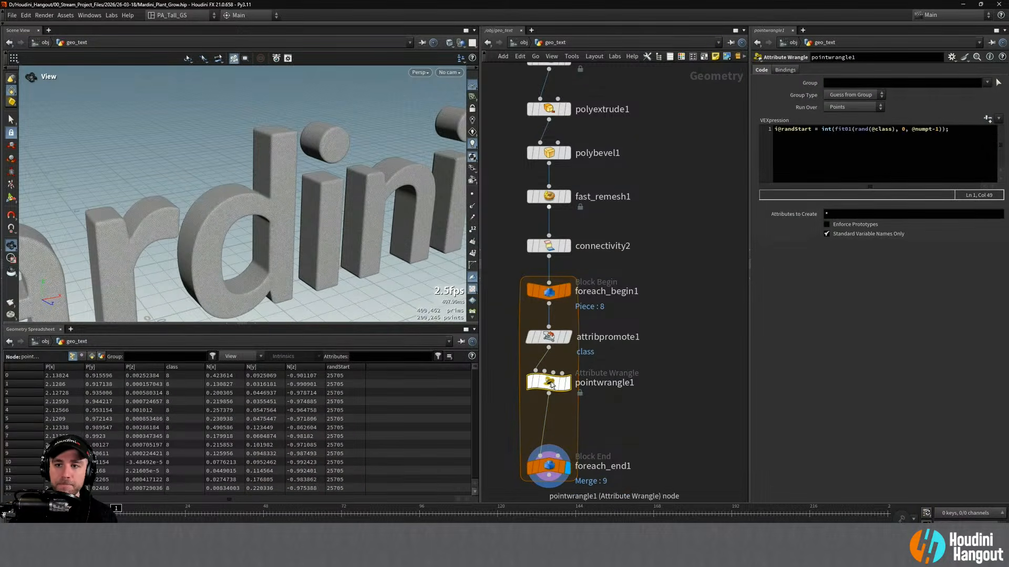
Duplicate the i@randStart line in pointwrangle1's VEXpression and rename the copy's attribute to i@randEnd
triple_click(966, 133)
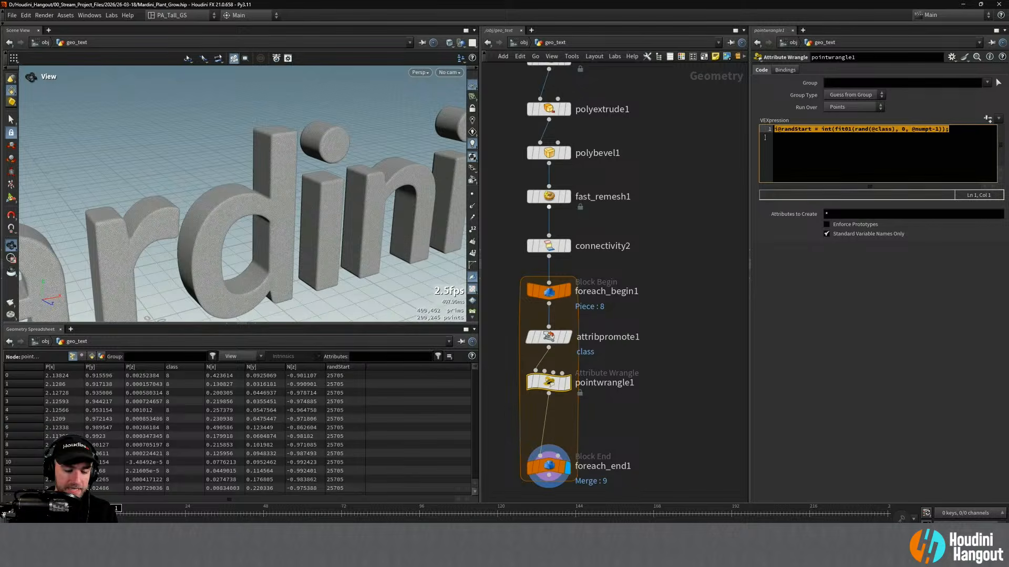
key(ctrl+c)
click(967, 133)
key(Return)
key(ctrl+v)
drag(798, 136, 808, 136)
key(Delete)
key(Delete)
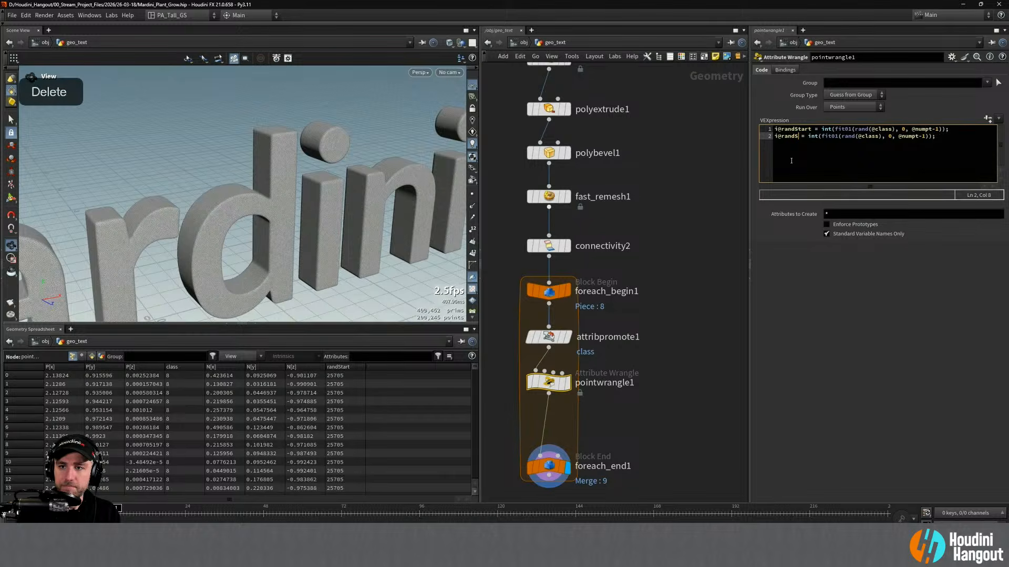
key(BackSpace)
text(End)
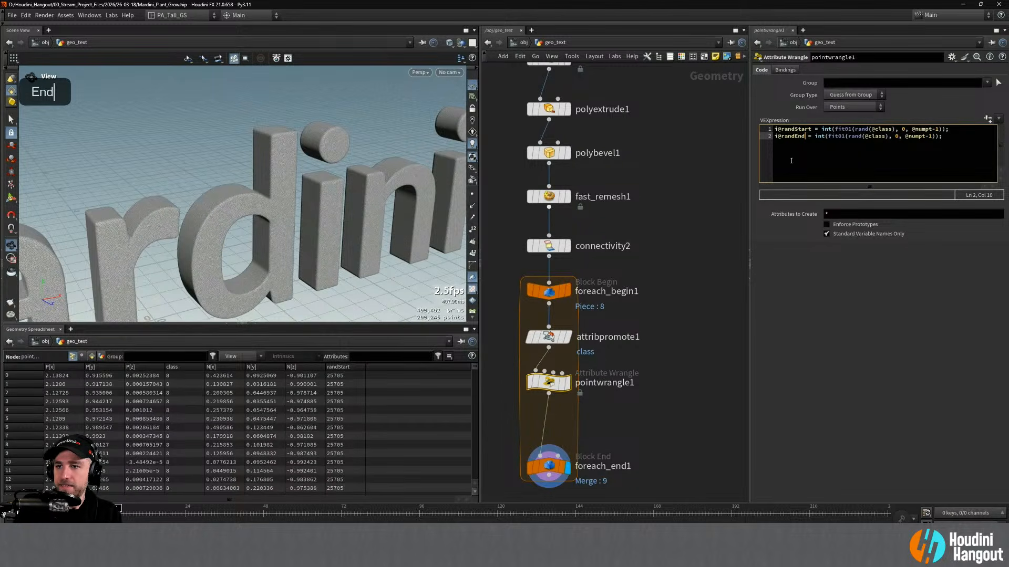
click(889, 136)
key(Left)
text(+42)
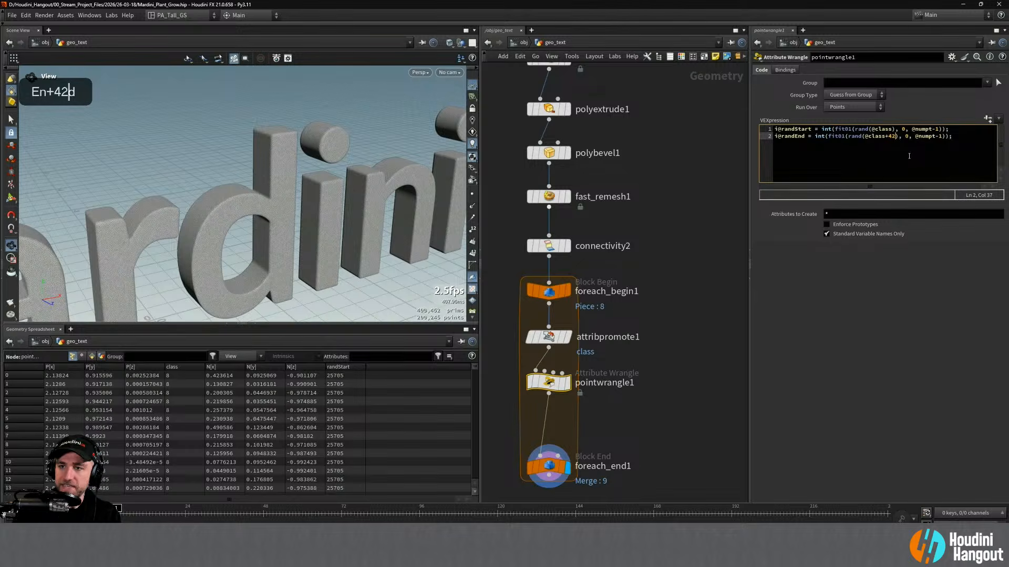
Compare the randEnd and randStart values of pointwrangle1 and foreach_end1 in the spreadsheet
scroll(341, 411, down, 10)
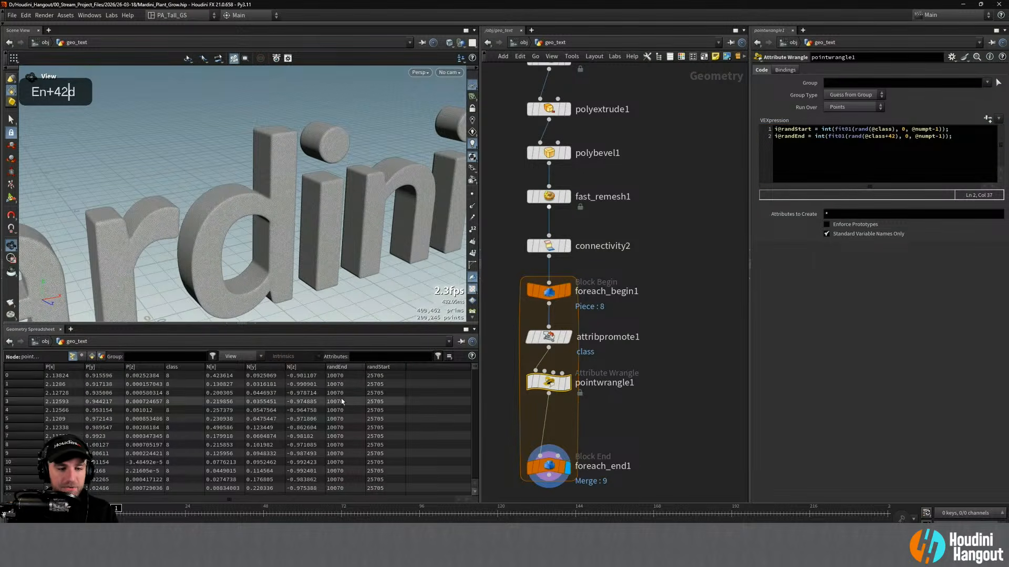
mouse_move(473, 373)
mouse_down()
mouse_move(470, 485)
mouse_move(459, 376)
mouse_up()
click(548, 467)
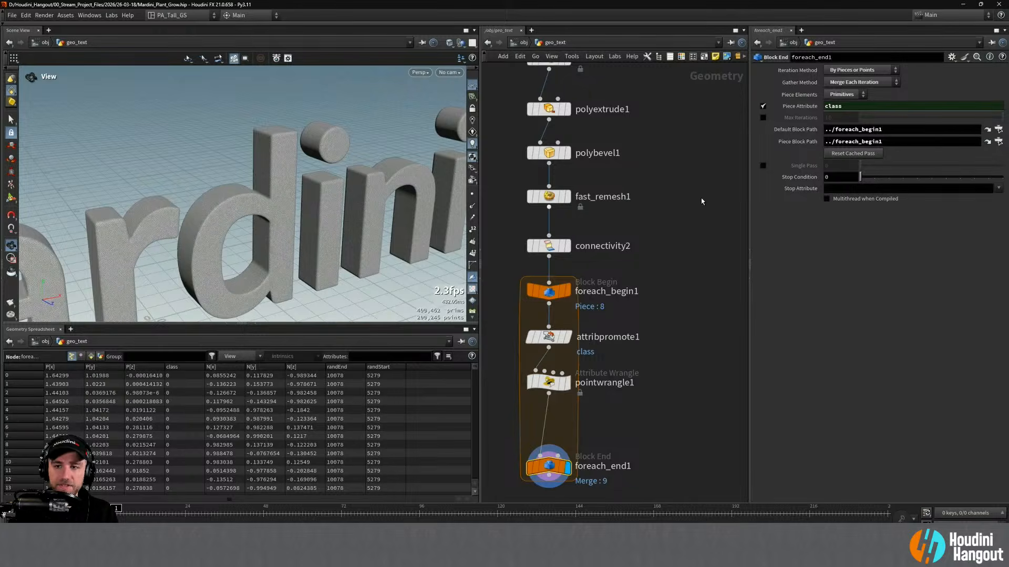
middle_click(548, 468)
mouse_move(474, 371)
mouse_down()
mouse_move(478, 460)
mouse_move(465, 391)
mouse_move(464, 462)
mouse_move(465, 365)
mouse_up()
click(547, 382)
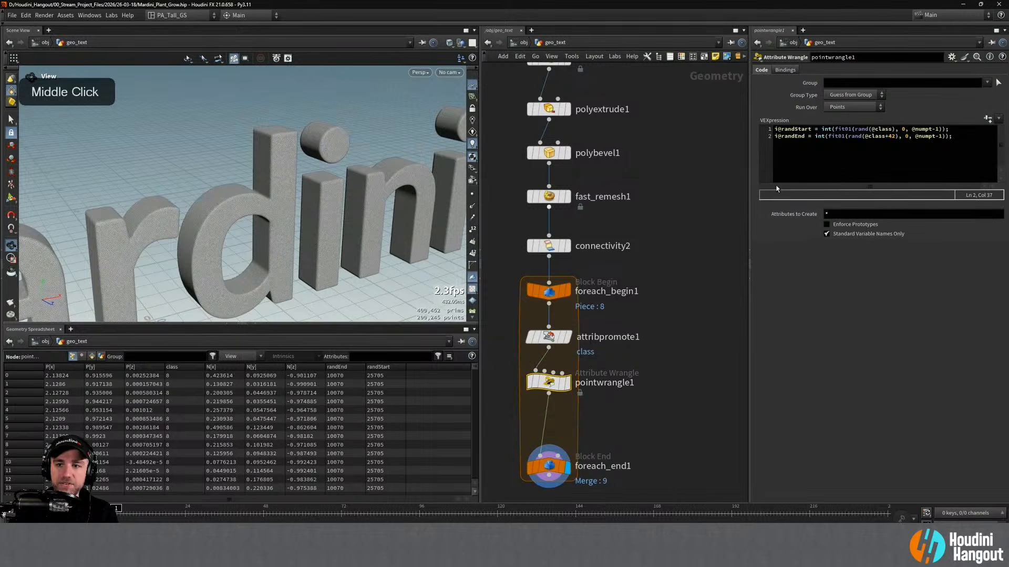
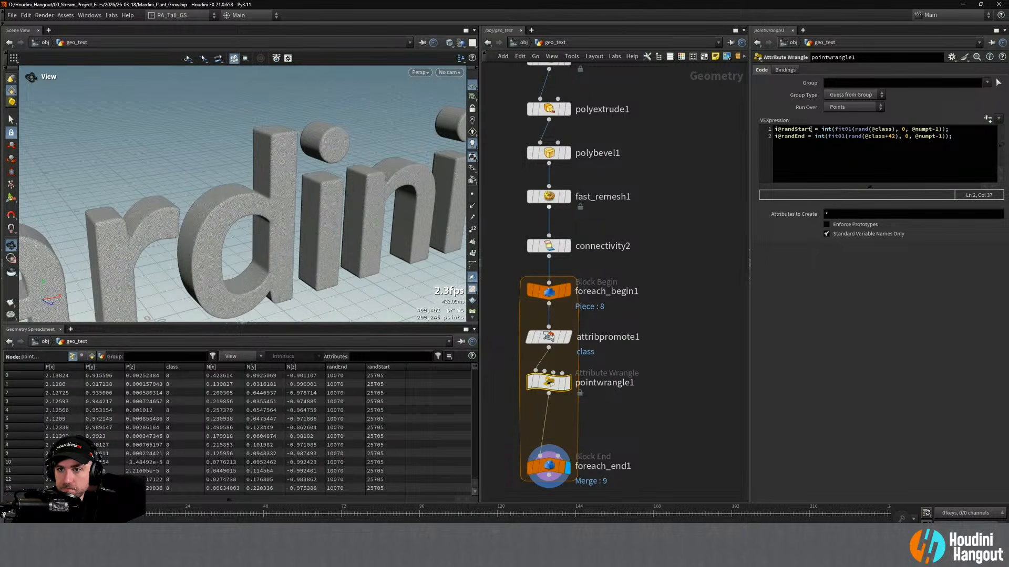
click(965, 138)
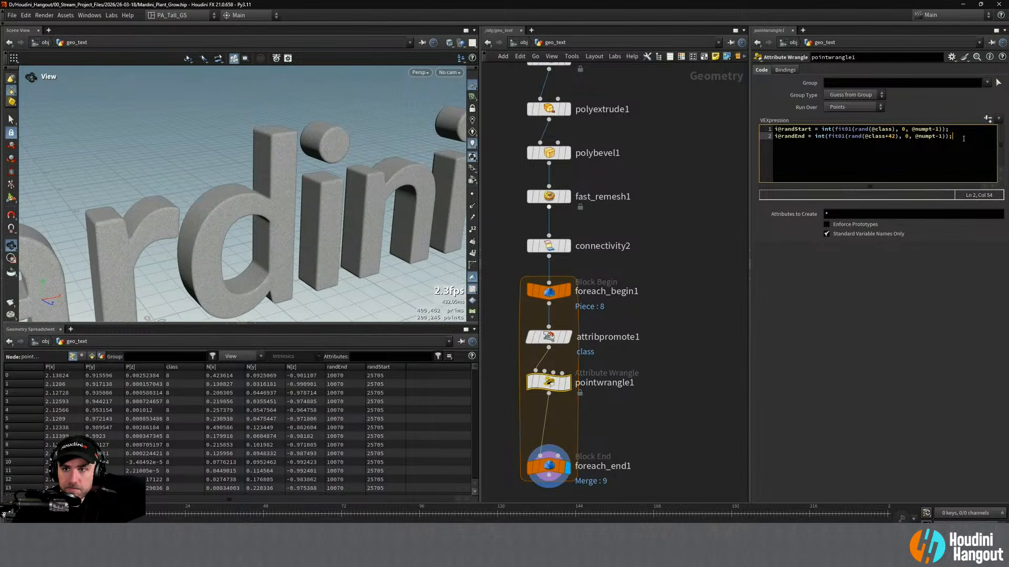
key(Return)
key(Return)
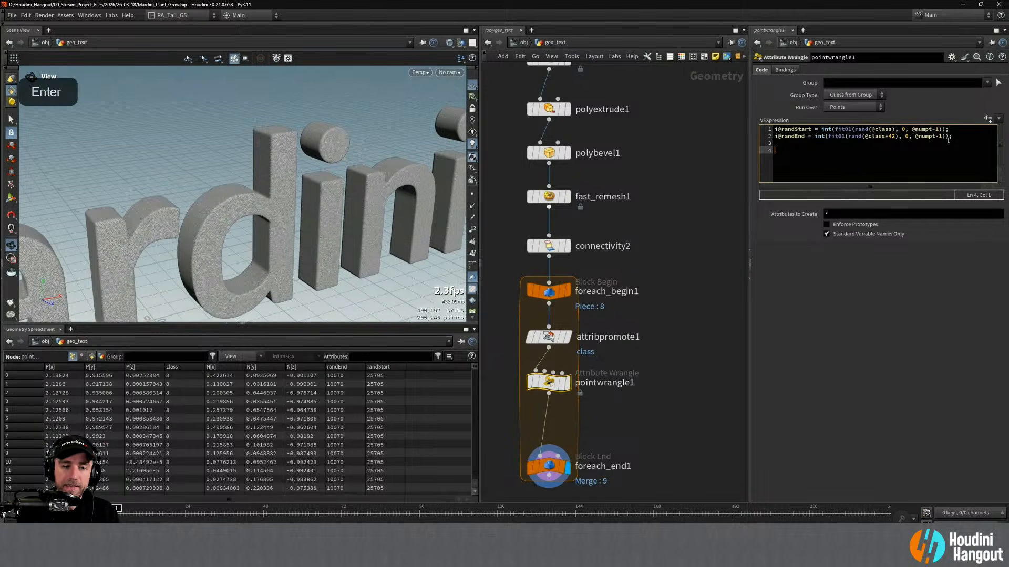
text(if()
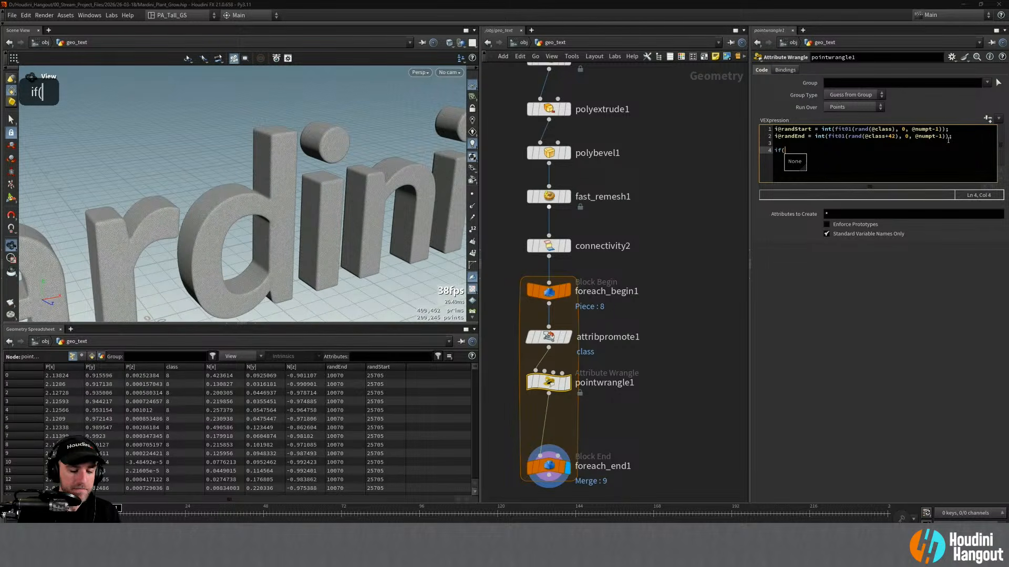
text(@pt)
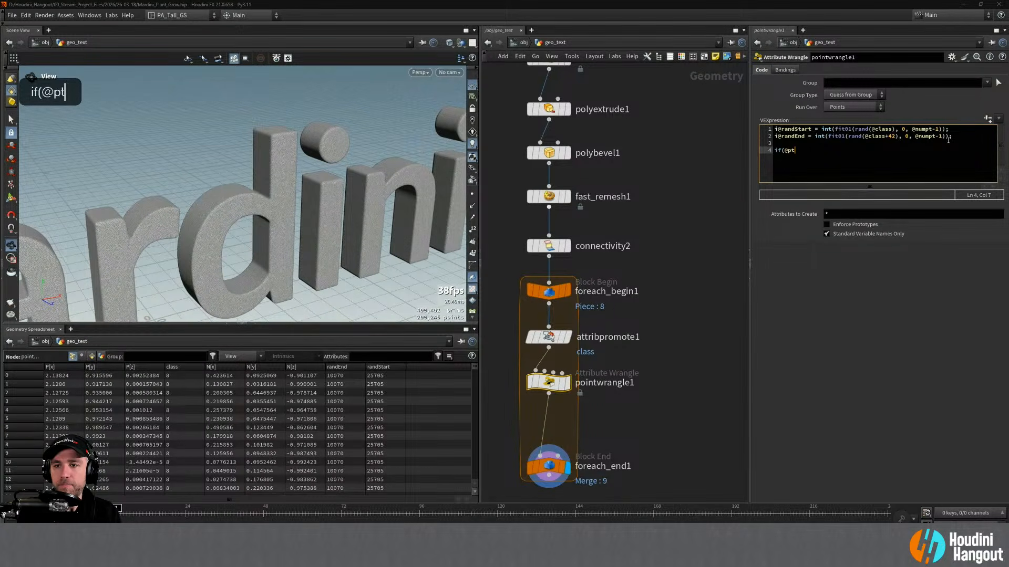
text(num)
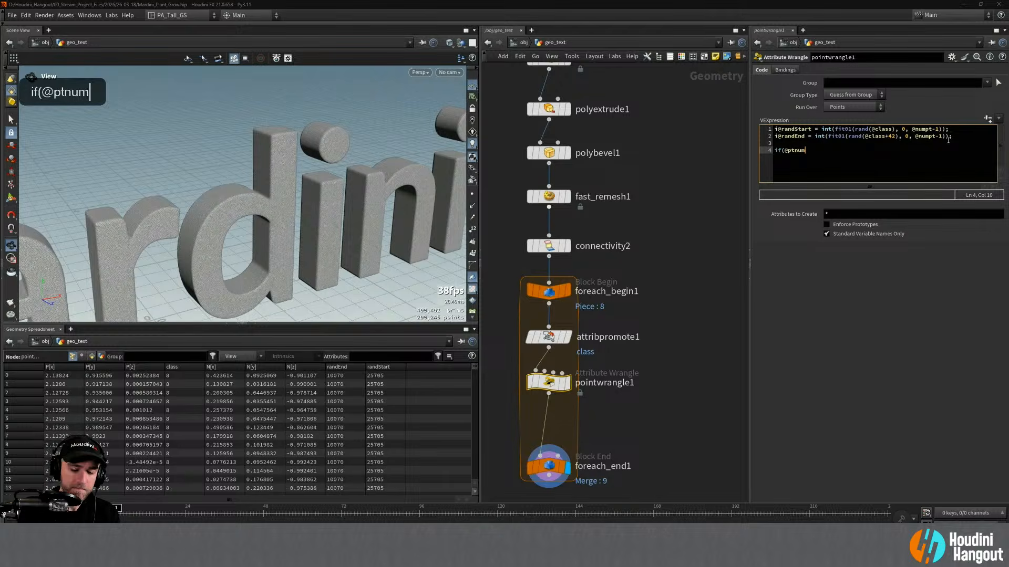
text( ==)
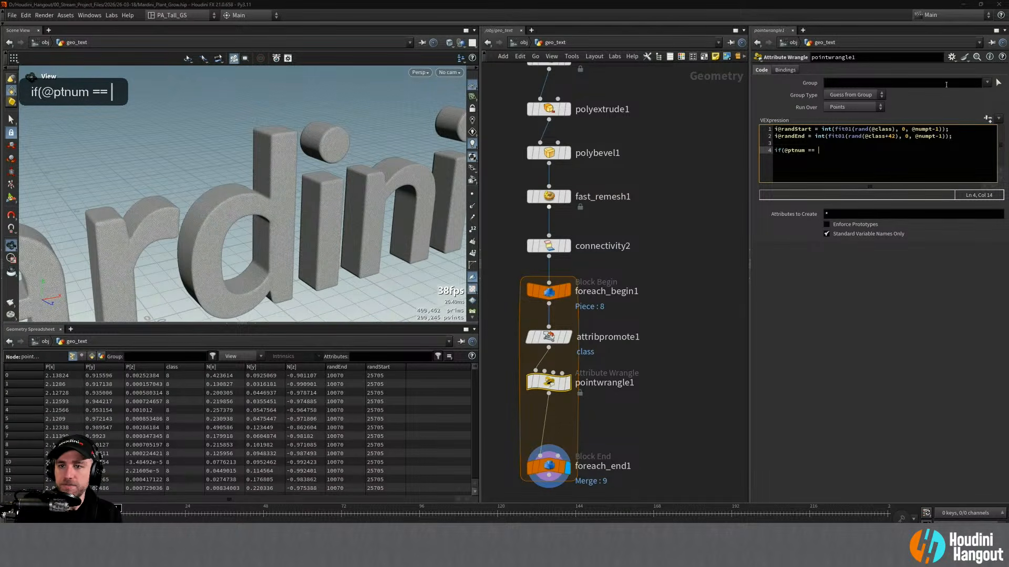
Turn the i@randStart and i@randEnd attributes into local variables declared as int randStart and int randEnd
drag(779, 129, 812, 129)
text(nt)
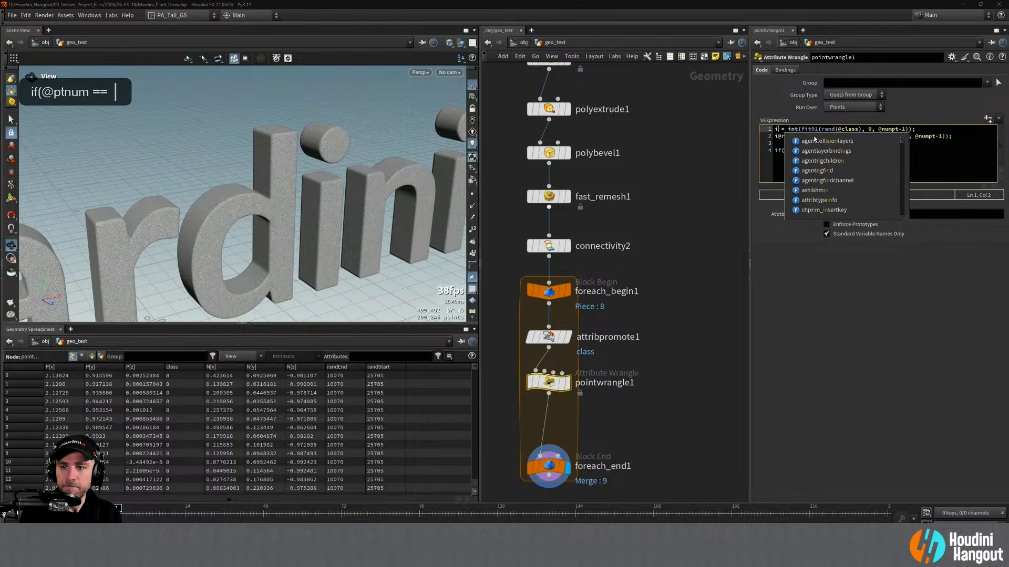
text( randStr)
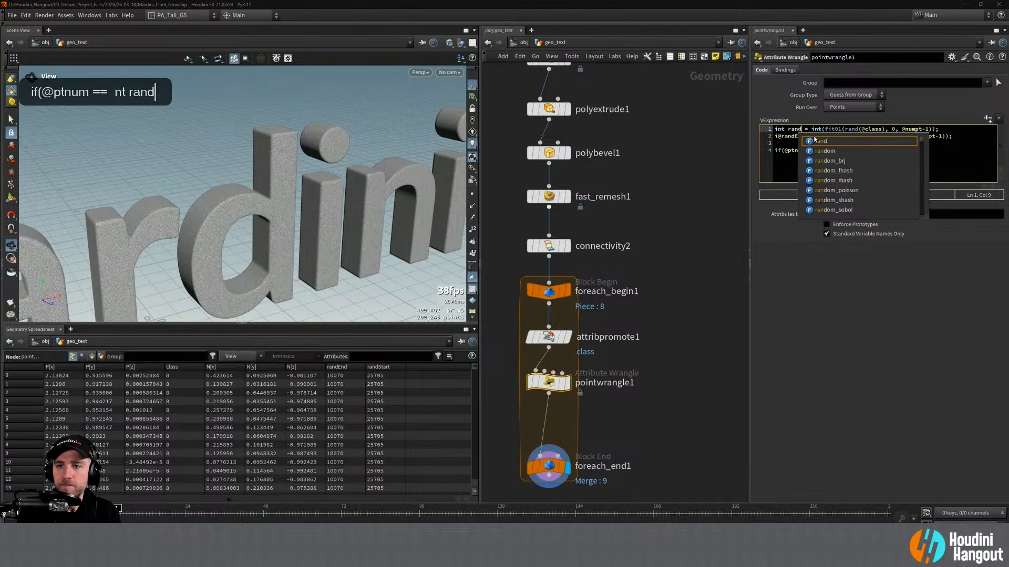
key(BackSpace)
text(art)
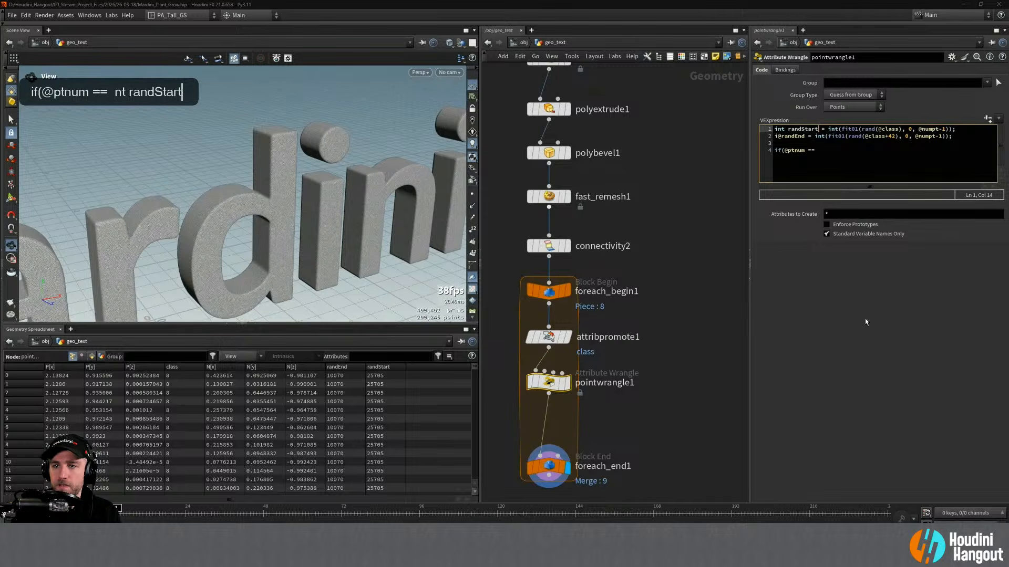
click(780, 136)
text(nt)
key(Right)
key(BackSpace)
key(Right)
key(Right)
key(Right)
key(Right)
key(Right)
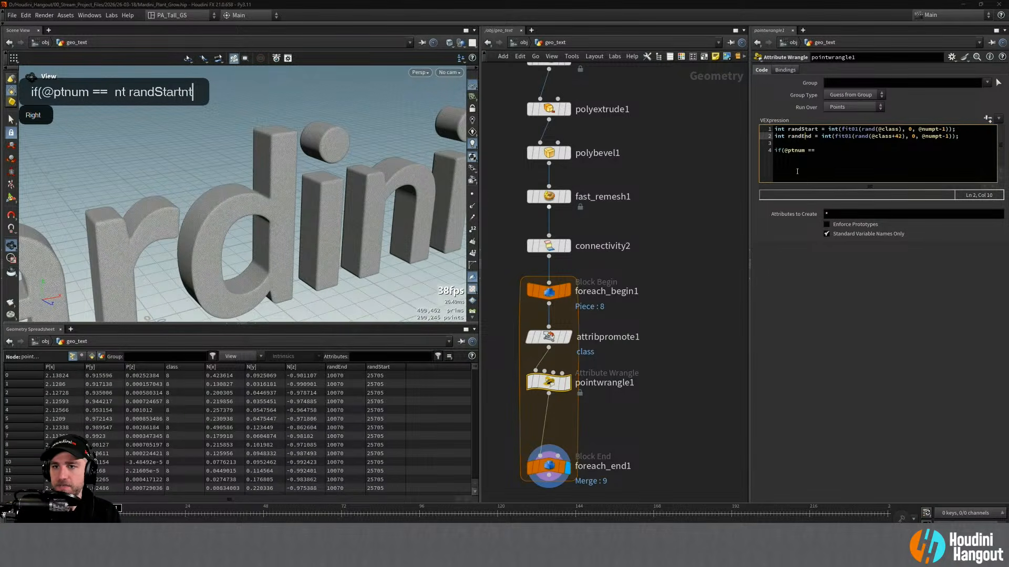
click(823, 151)
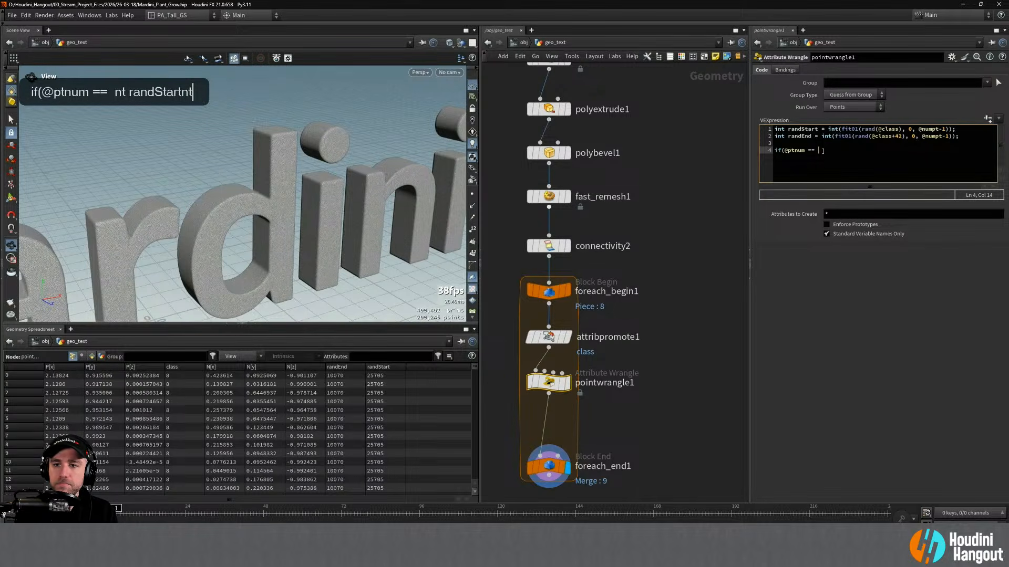
text(and)
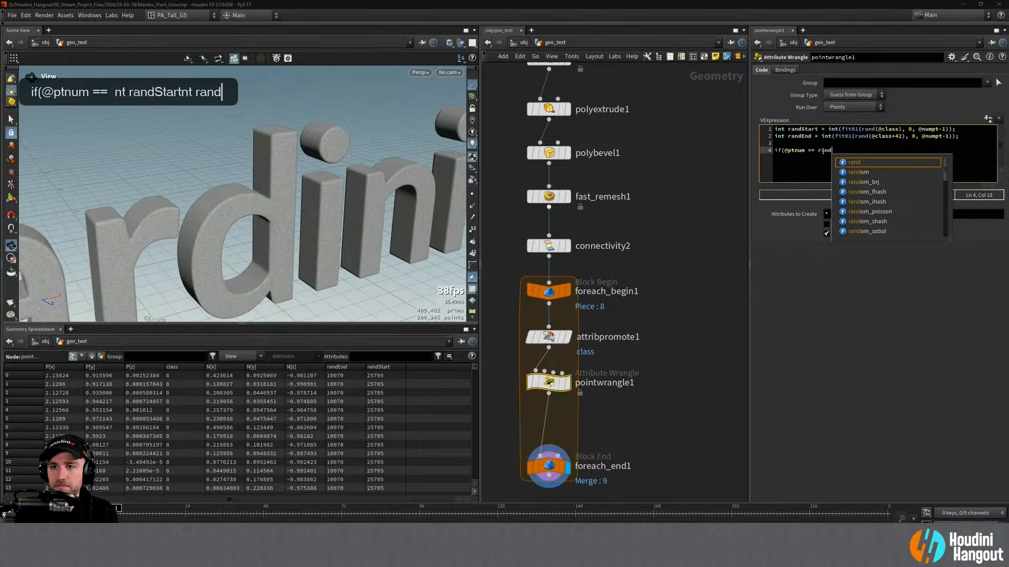
text(Start)
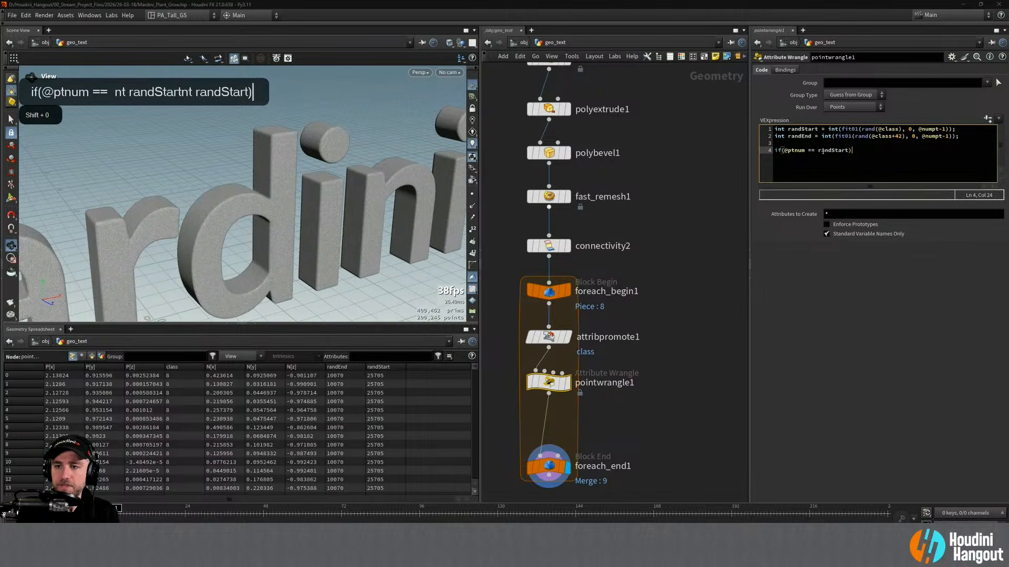
text(){)
key(Return)
key(Return)
text(})
key(Up)
key(Tab)
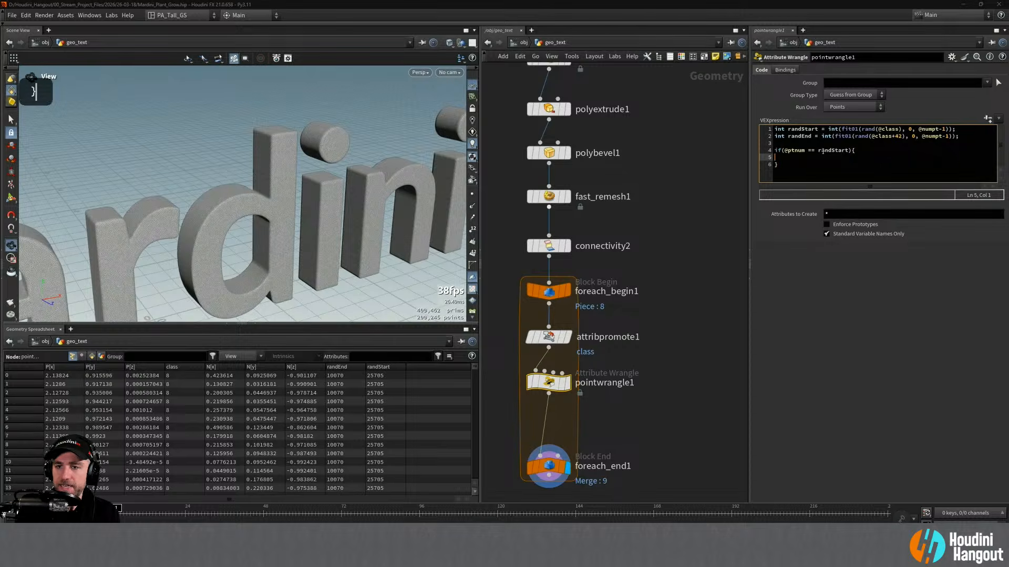
Write i@group_start = 1; inside the if block and apply the pointwrangle1 code
text(i)
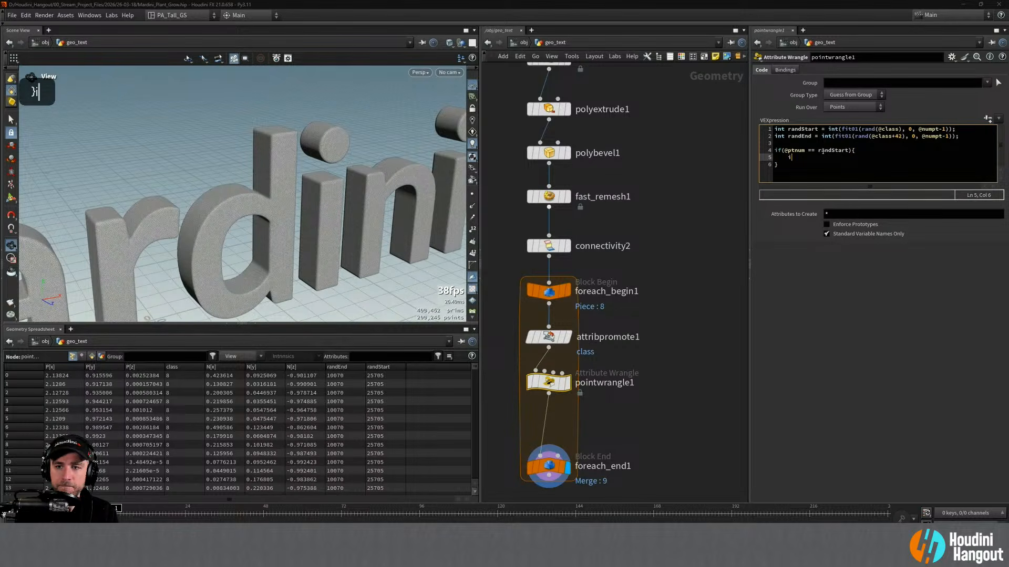
text(@group_)
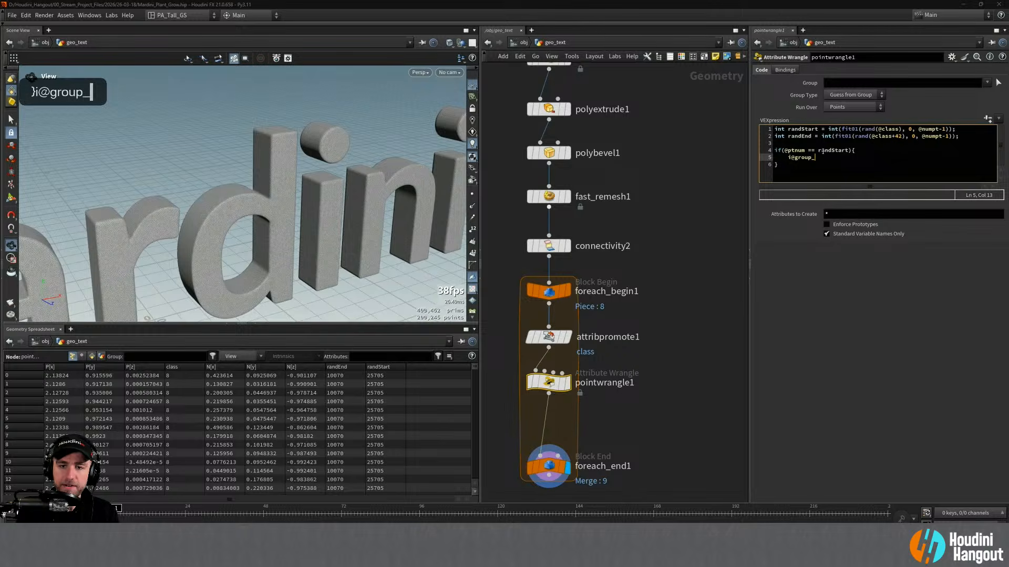
text(start = 1;)
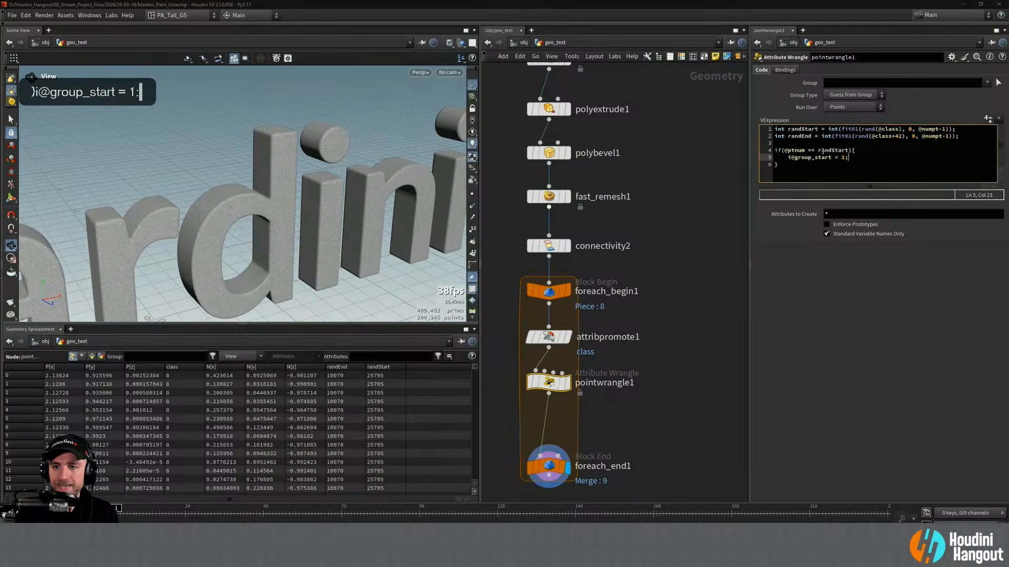
key(ctrl+Return)
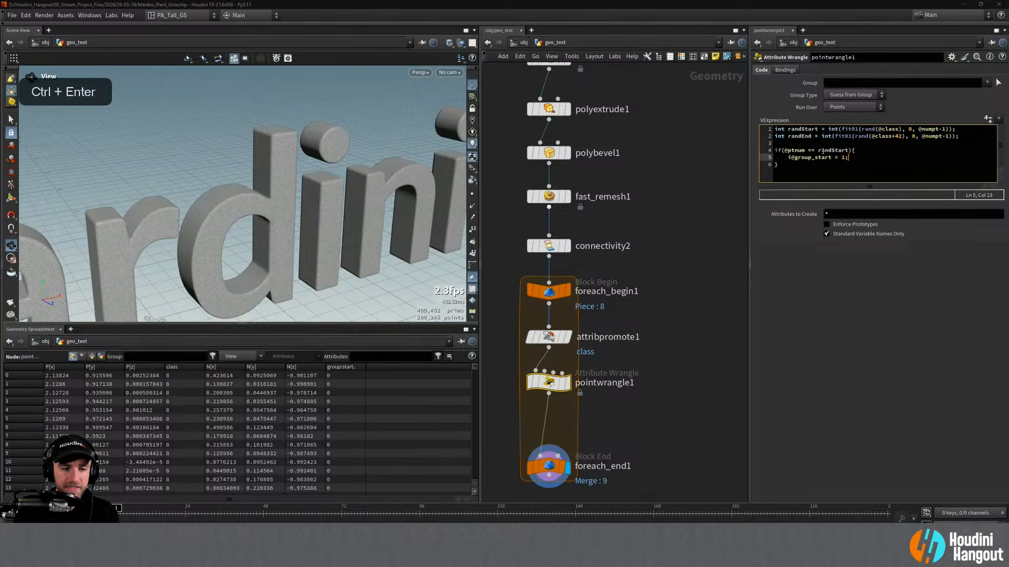
Sort the spreadsheet by the group:start column in descending order to find the point assigned to the start group
scroll(374, 424, down, 9)
scroll(373, 426, down, 20)
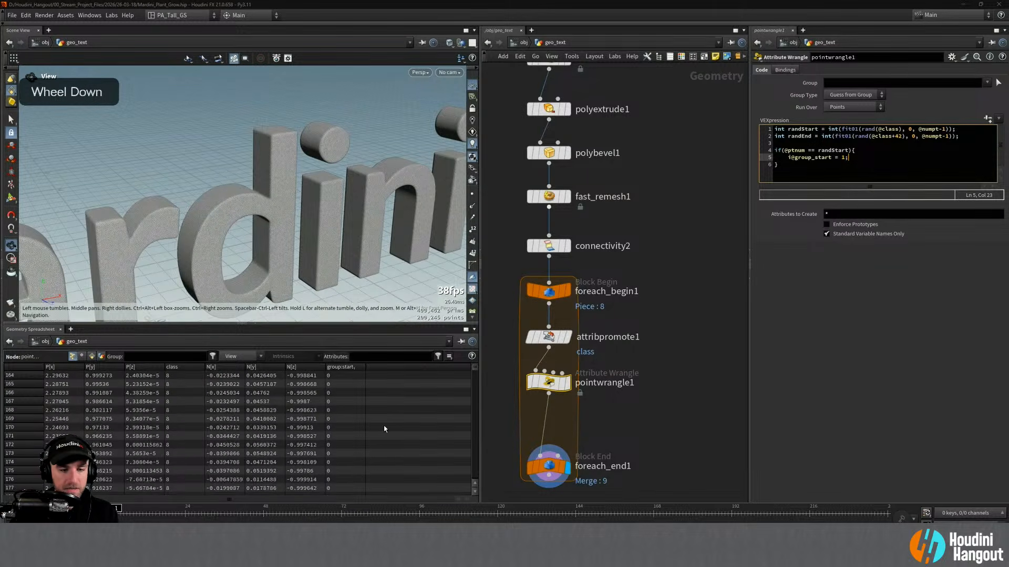
click(342, 367)
scroll(342, 395, up, 20)
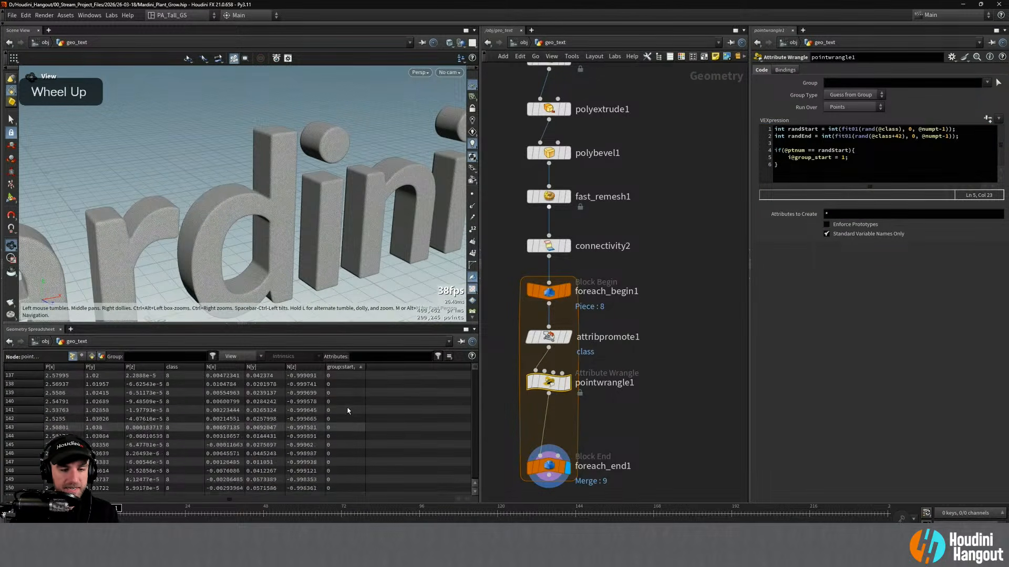
click(343, 367)
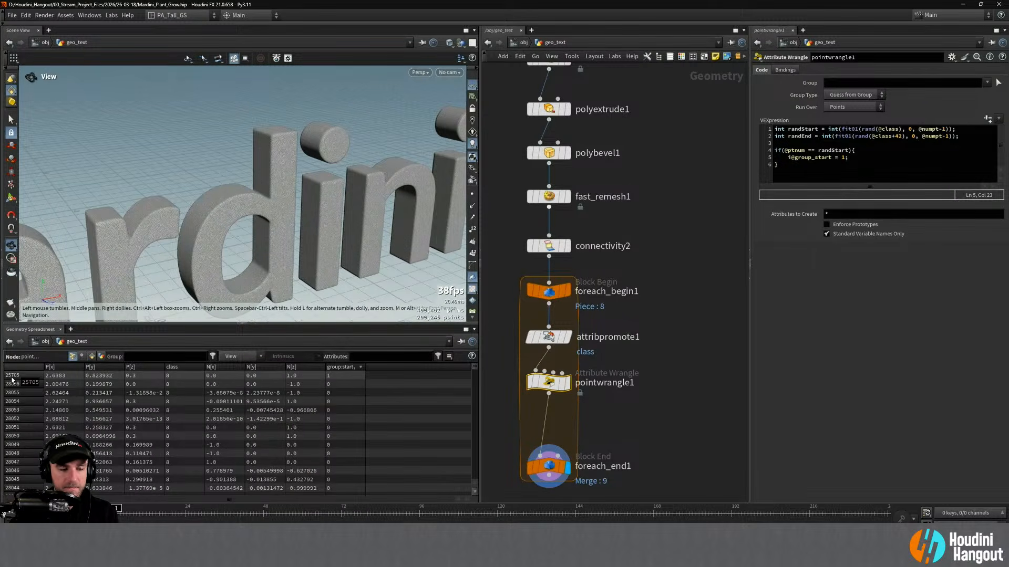
Duplicate the whole randStart if block below itself in the pointwrangle1 code, separated by an empty line
drag(791, 167, 774, 150)
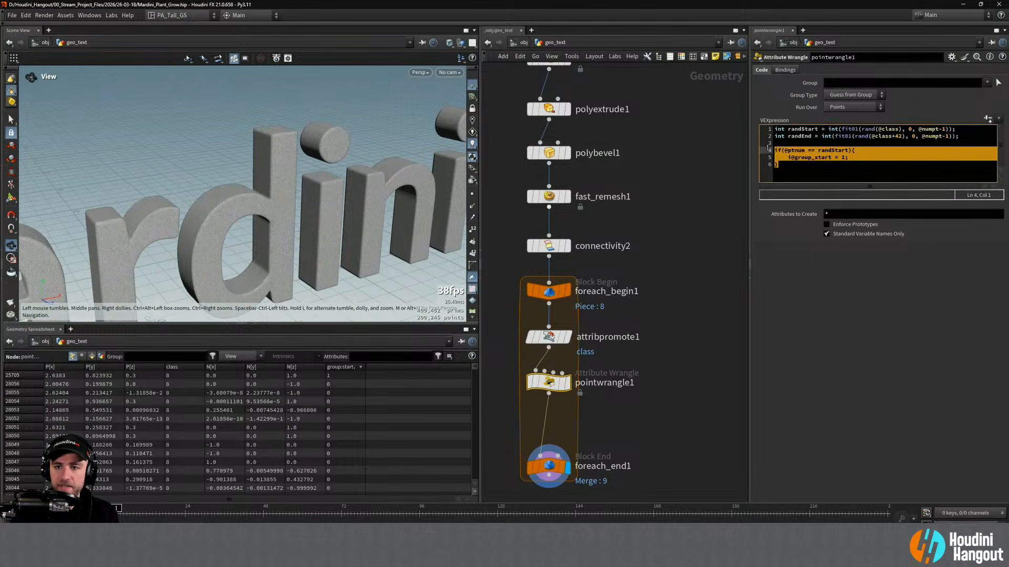
key(ctrl+c)
click(809, 175)
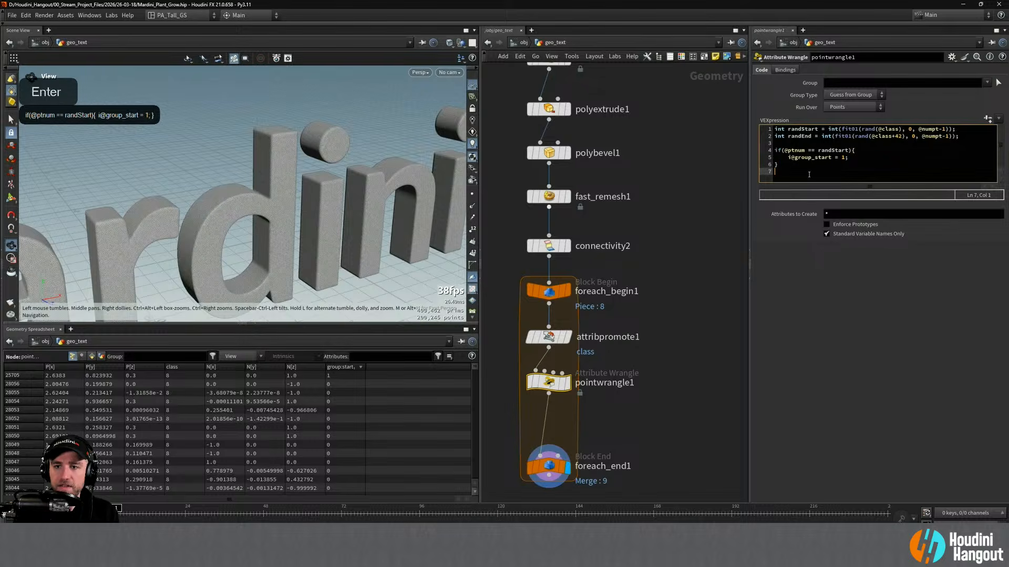
key(Return)
key(Return)
key(ctrl+v)
drag(833, 180, 850, 180)
key(BackSpace)
text(End)
drag(815, 186, 833, 189)
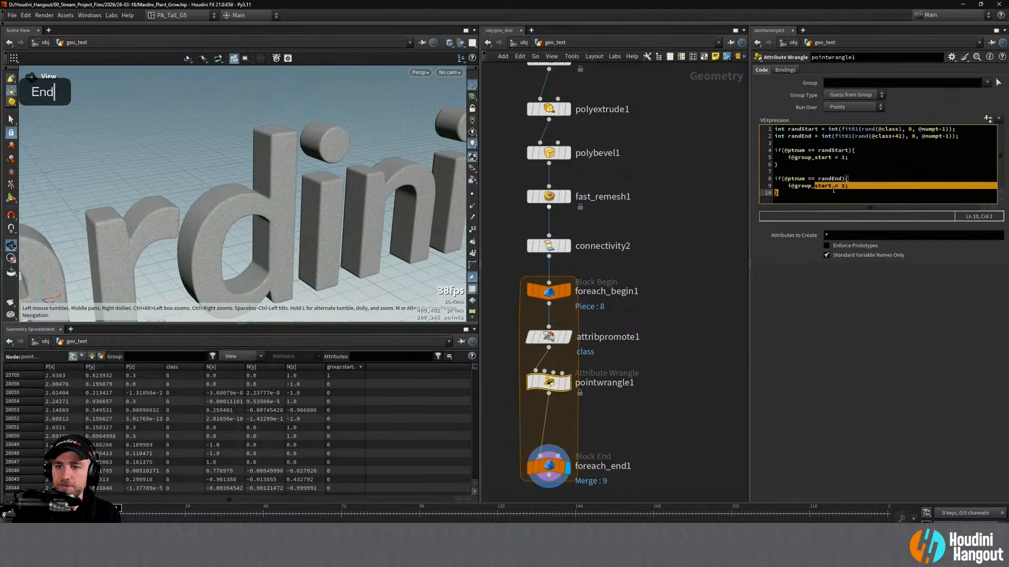
double_click(830, 186)
text(end)
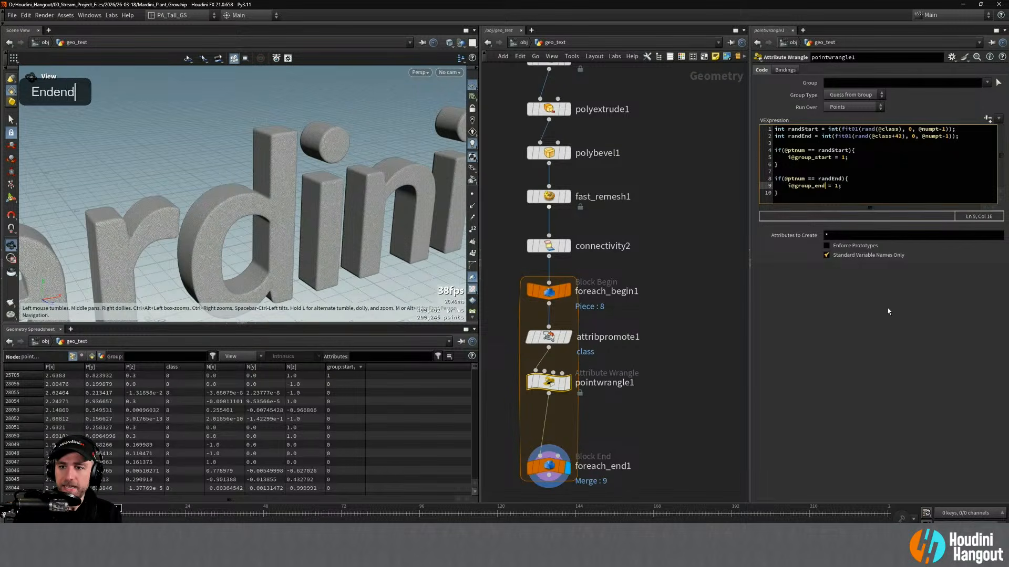
Move foreach_end1 closer to pointwrangle1 and check its start-group points by sorting the spreadsheet, ending in point-number order
drag(548, 466, 548, 432)
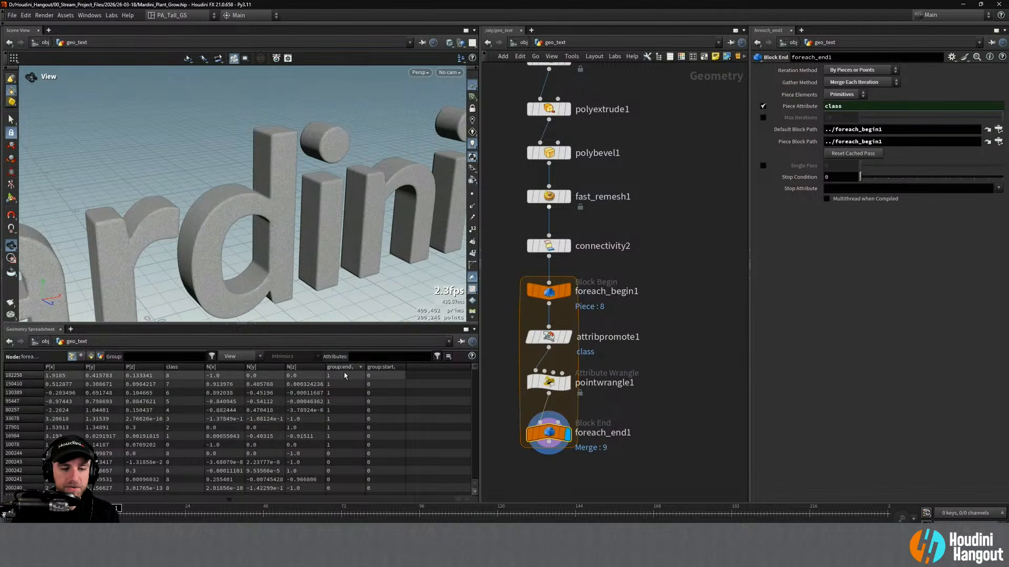
click(380, 367)
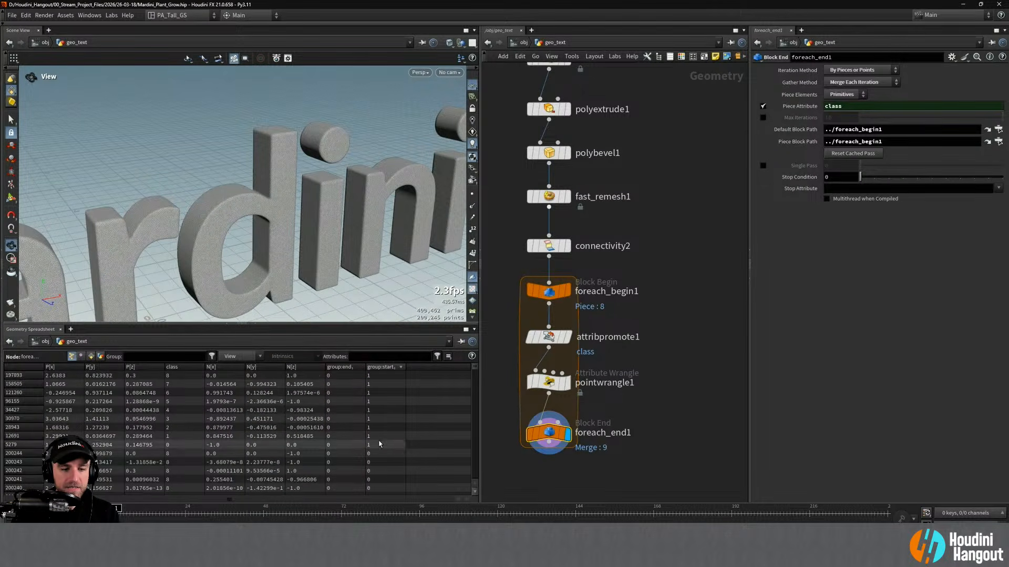
click(27, 366)
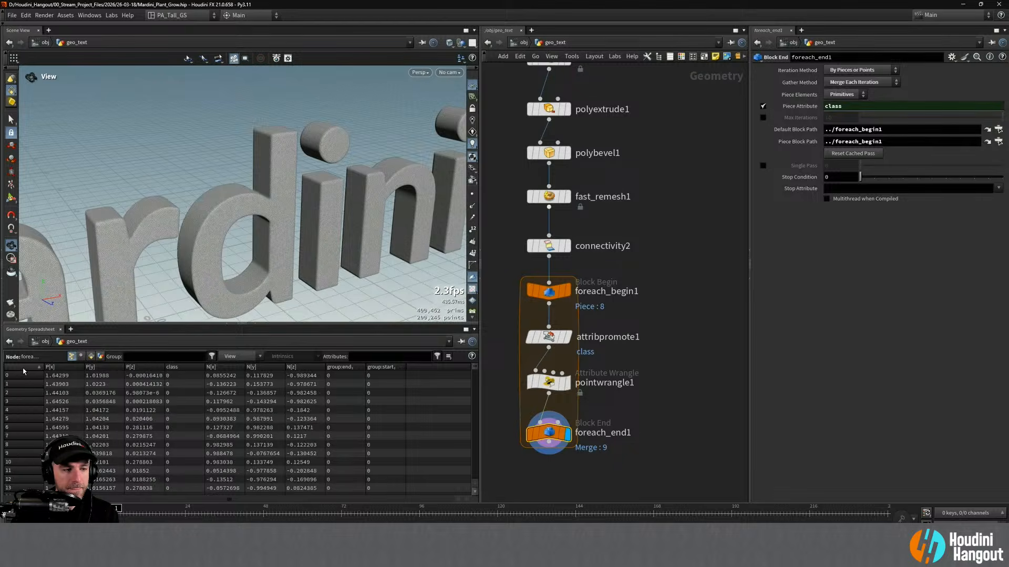
Display the beveled text at polybevel1 and examine the Mardini letters from several angles
alt+right_drag(252, 247, 231, 221)
alt+drag(231, 221, 203, 180)
alt+middle_drag(521, 414, 538, 308)
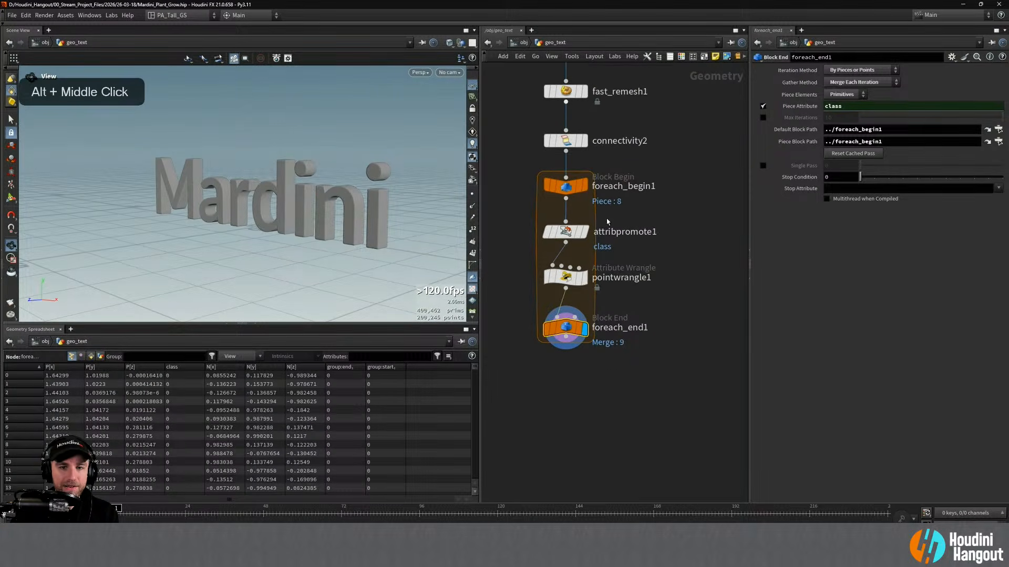
alt+drag(252, 191, 316, 218)
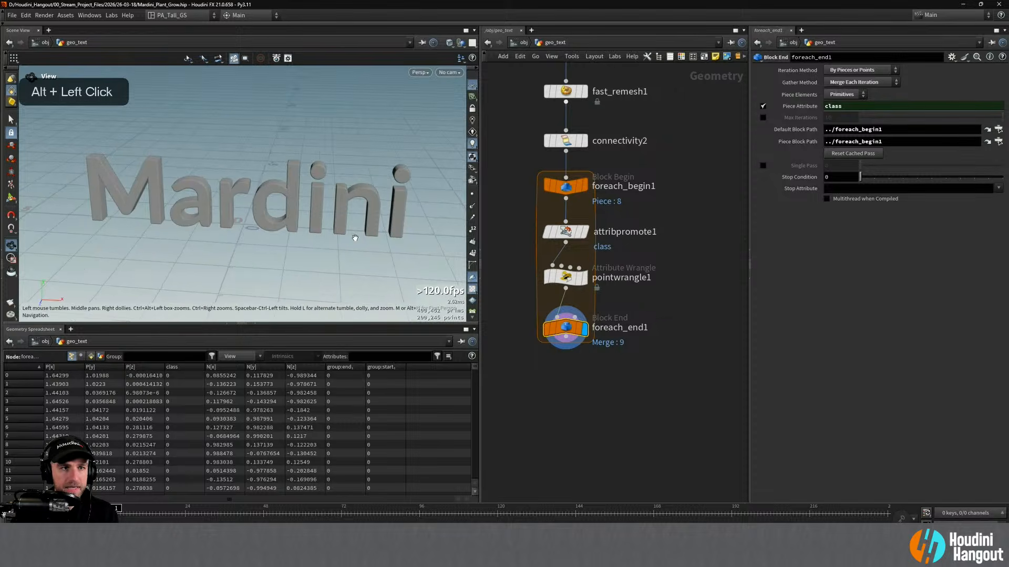
alt+middle_drag(524, 260, 513, 272)
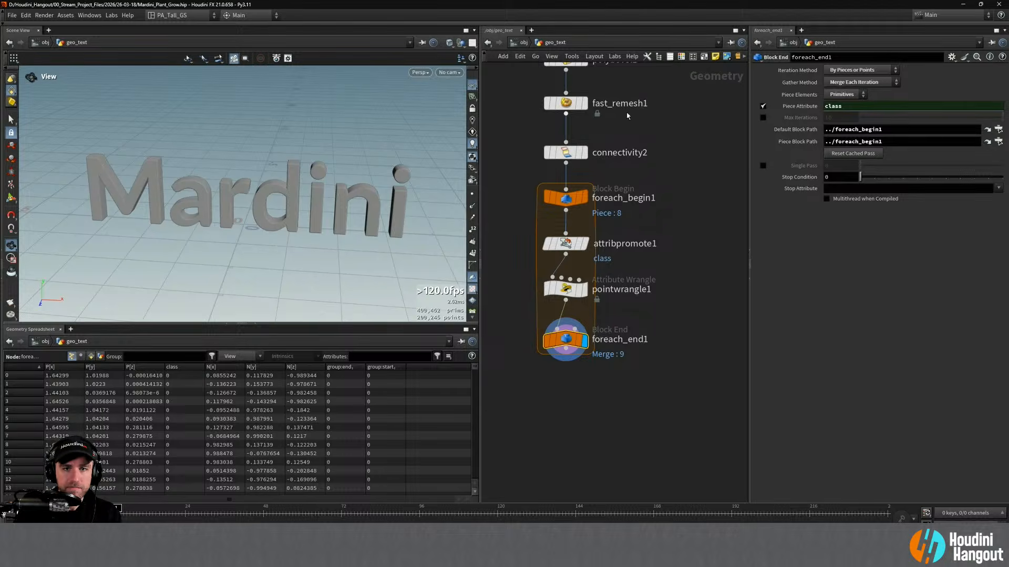
alt+middle_drag(561, 65, 564, 169)
click(563, 167)
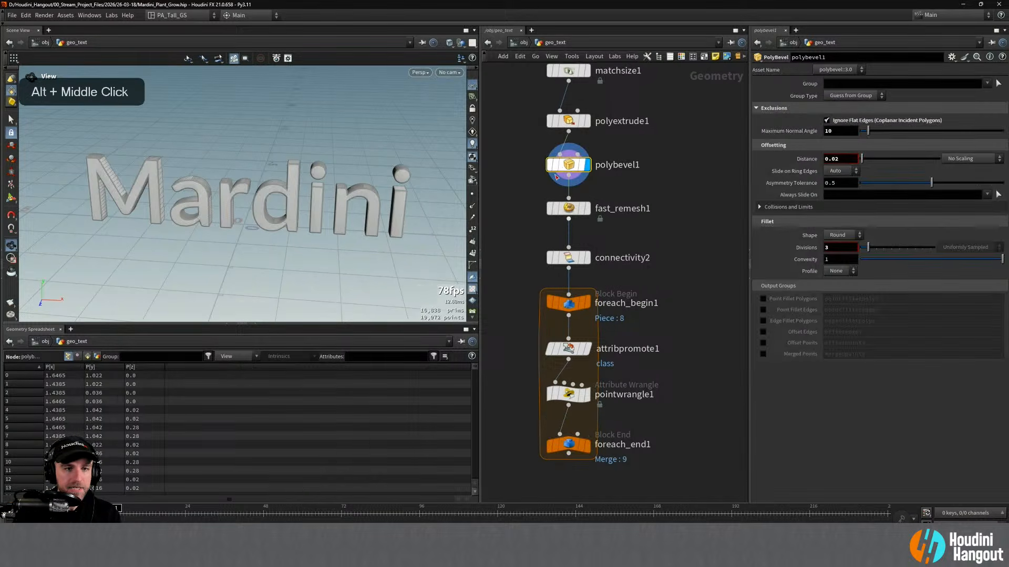
alt+drag(263, 221, 301, 173)
alt+right_drag(301, 174, 229, 180)
alt+drag(230, 179, 331, 188)
Move the node chain from fast_remesh1 to foreach_end1 aside and branch a displayed Output node off polybevel1
drag(510, 198, 665, 478)
drag(568, 257, 644, 277)
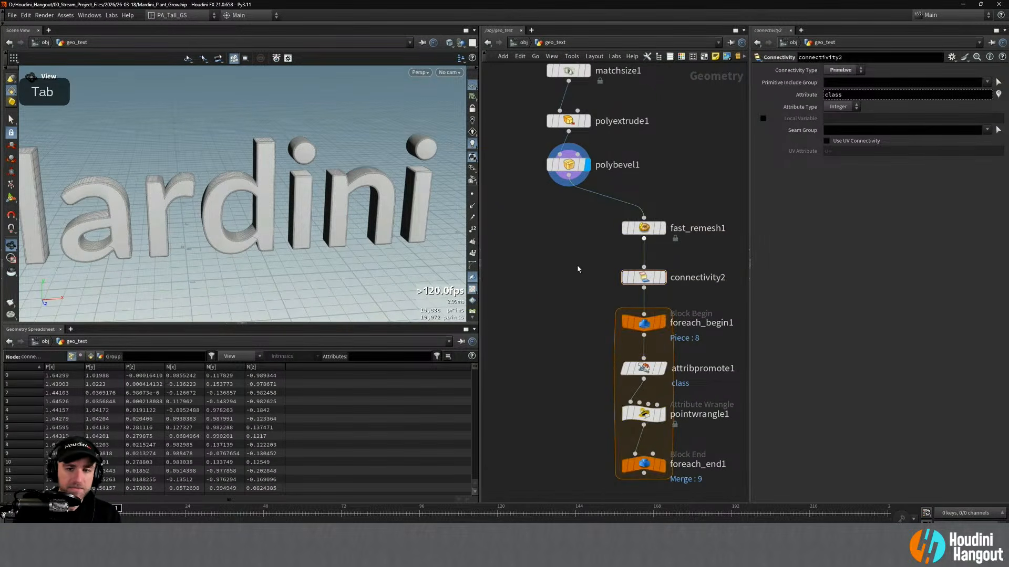
key(Tab)
text(out)
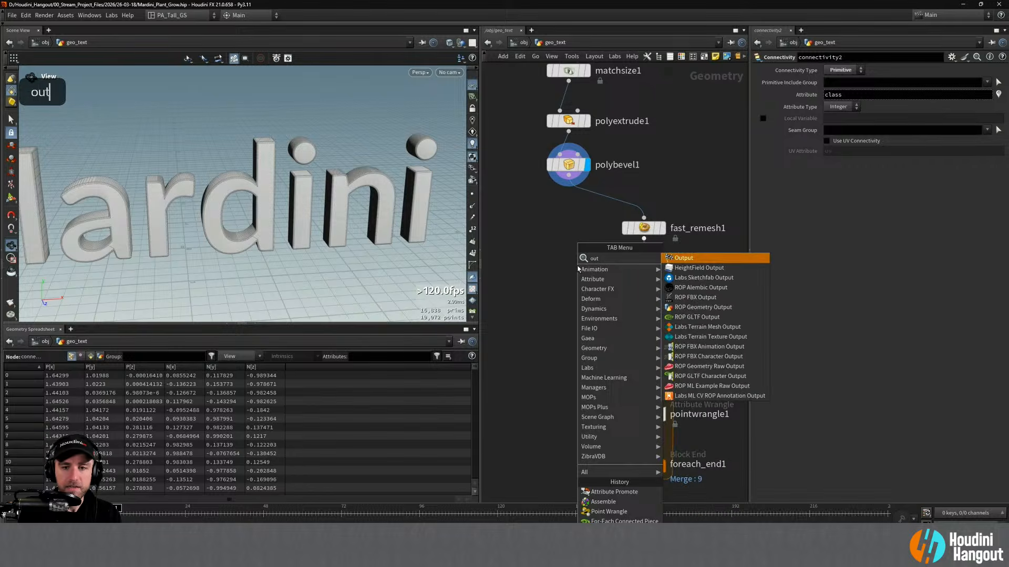
key(Return)
click(509, 276)
click(509, 267)
click(557, 170)
click(527, 276)
drag(512, 277, 513, 270)
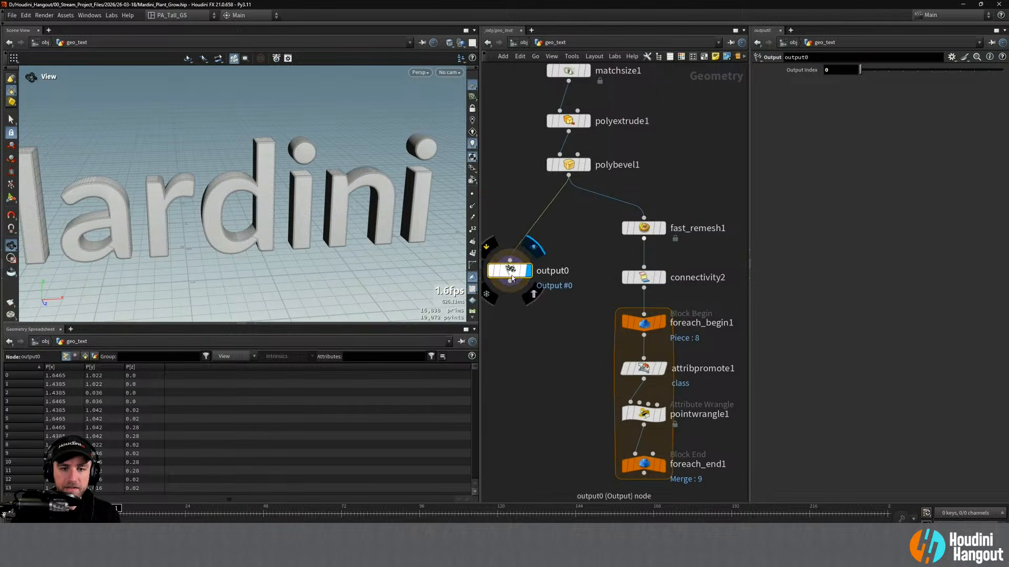
Rename the new Output node RENDER_TEXT
double_click(543, 278)
text(RENDE)
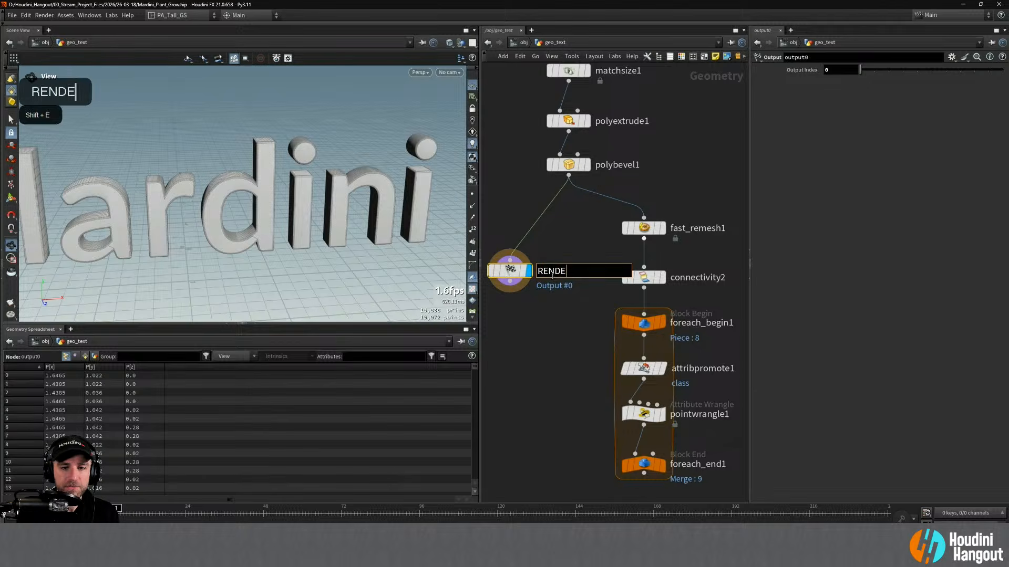
text(R_TEXT)
key(Return)
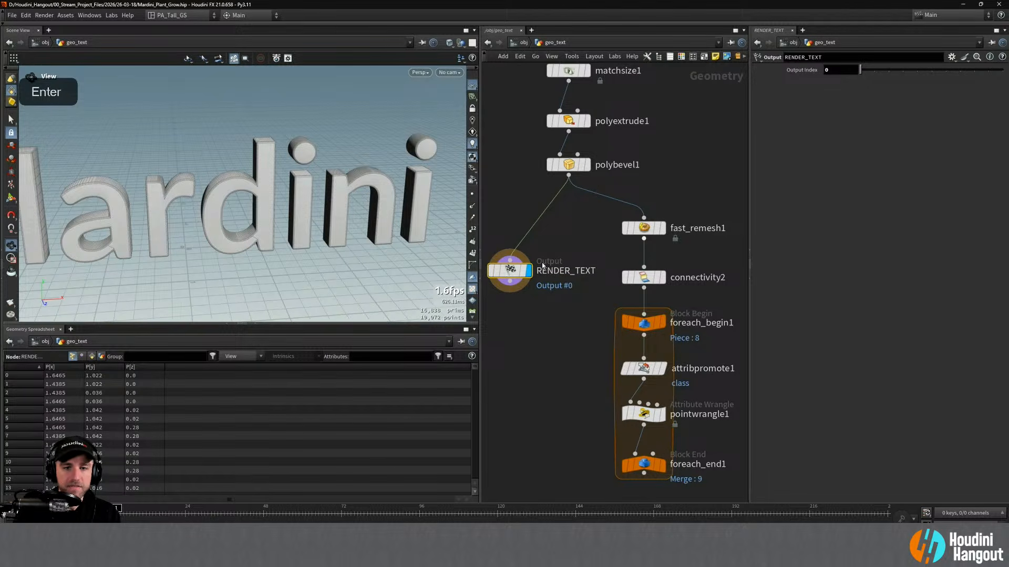
Add a Null node below foreach_end1 in geo_text, connected to its output
key(u)
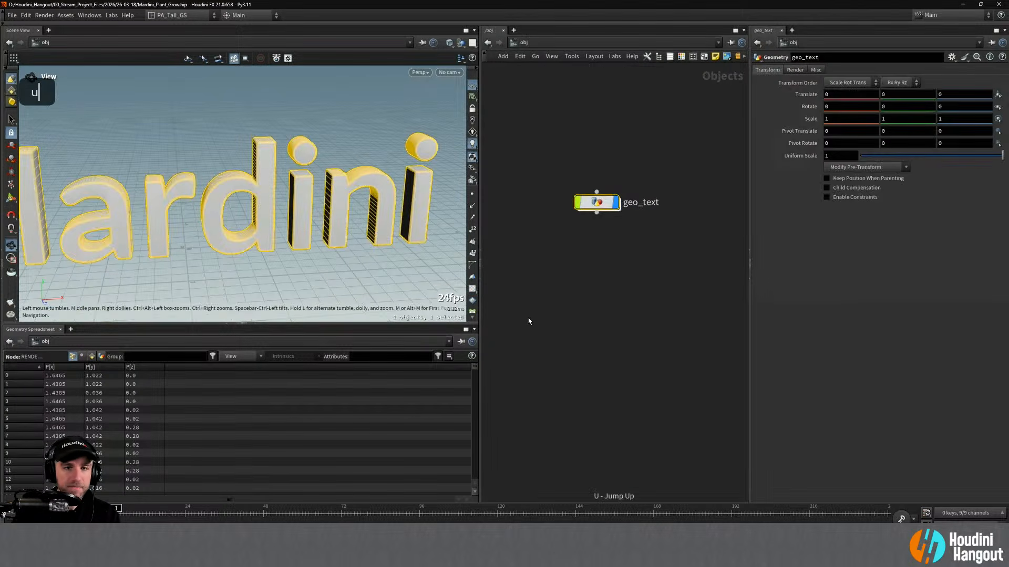
double_click(593, 202)
middle_drag(676, 492, 676, 422)
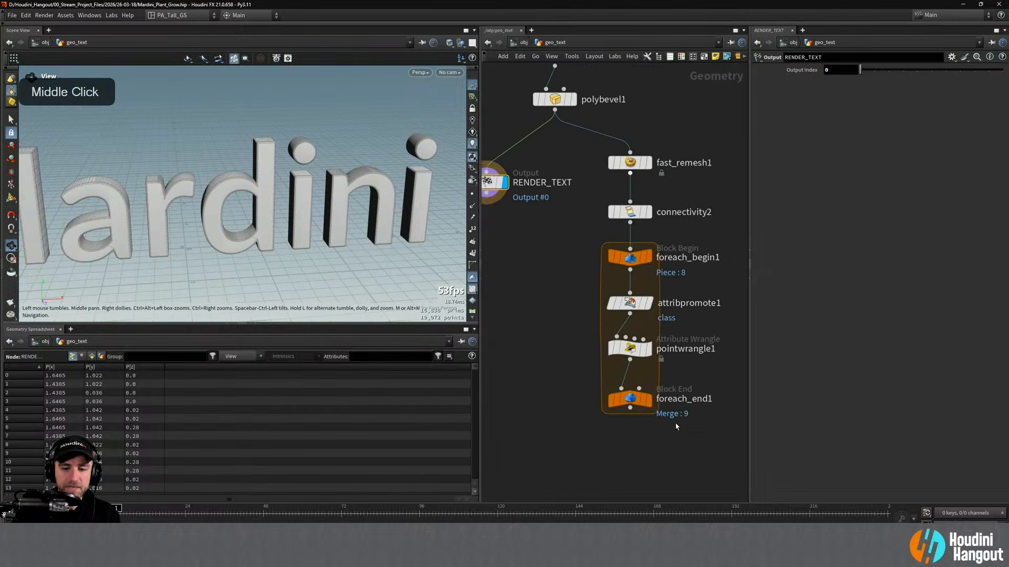
click(651, 401)
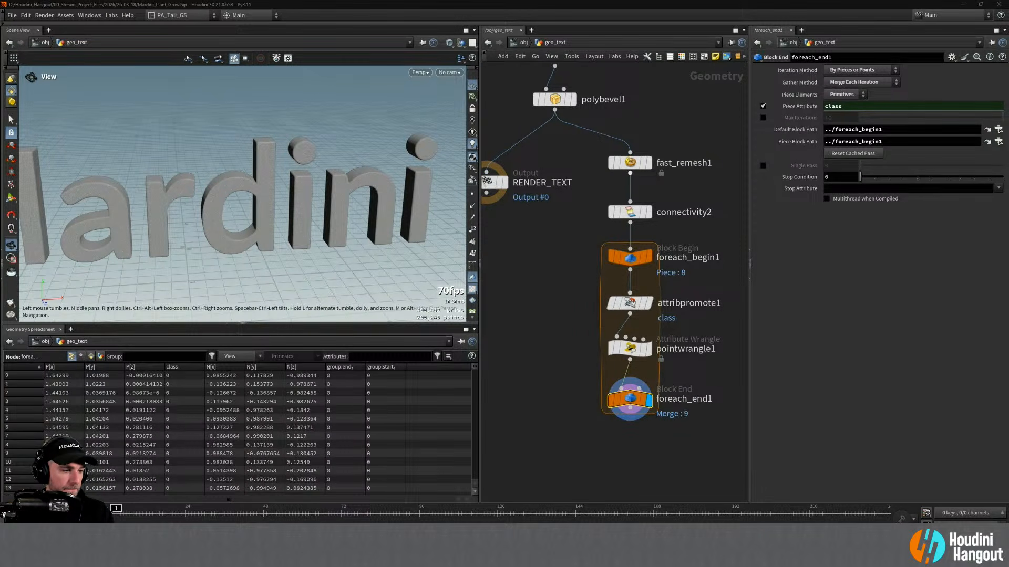
click(625, 470)
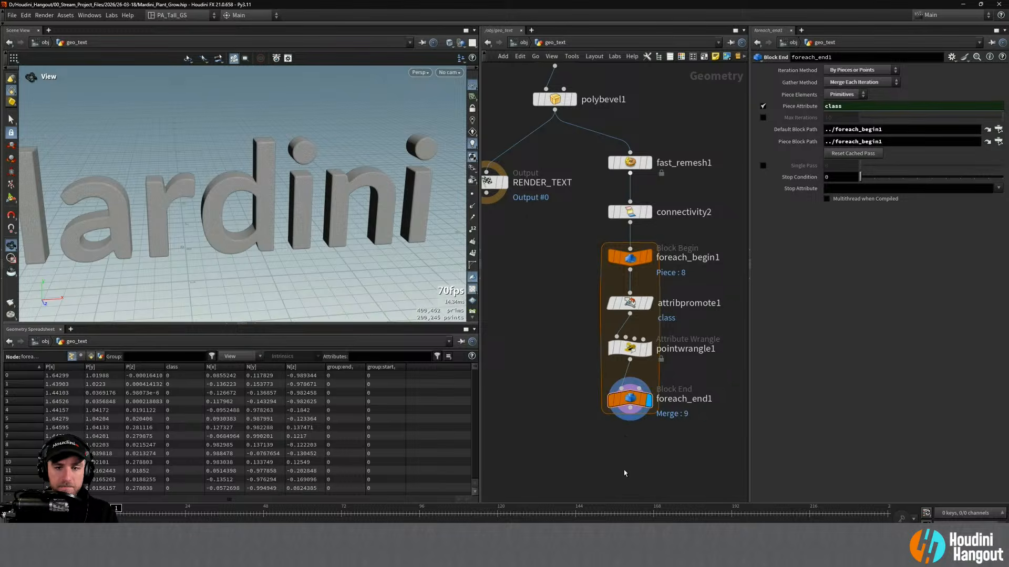
key(Tab)
text(null)
key(Return)
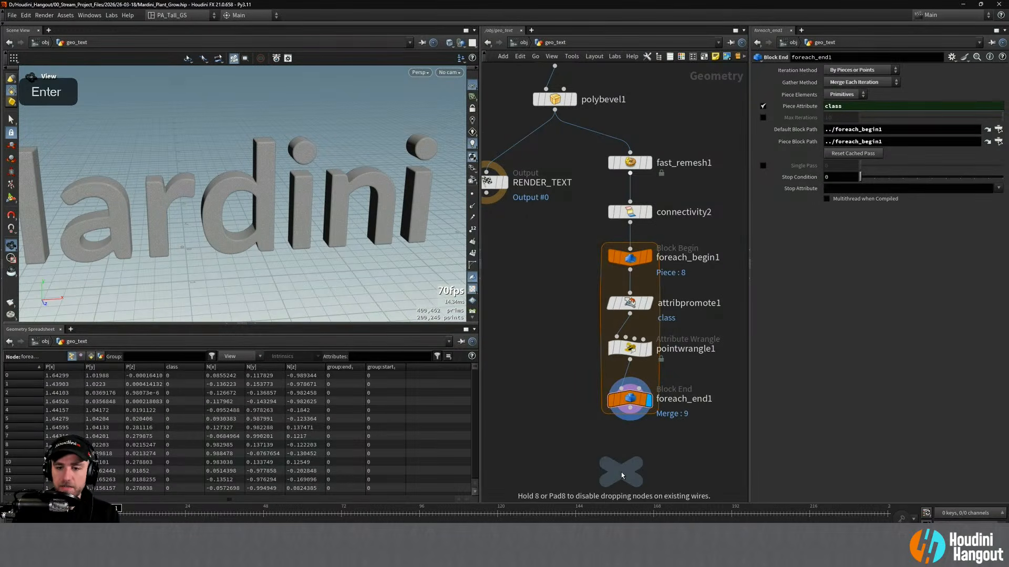
click(630, 449)
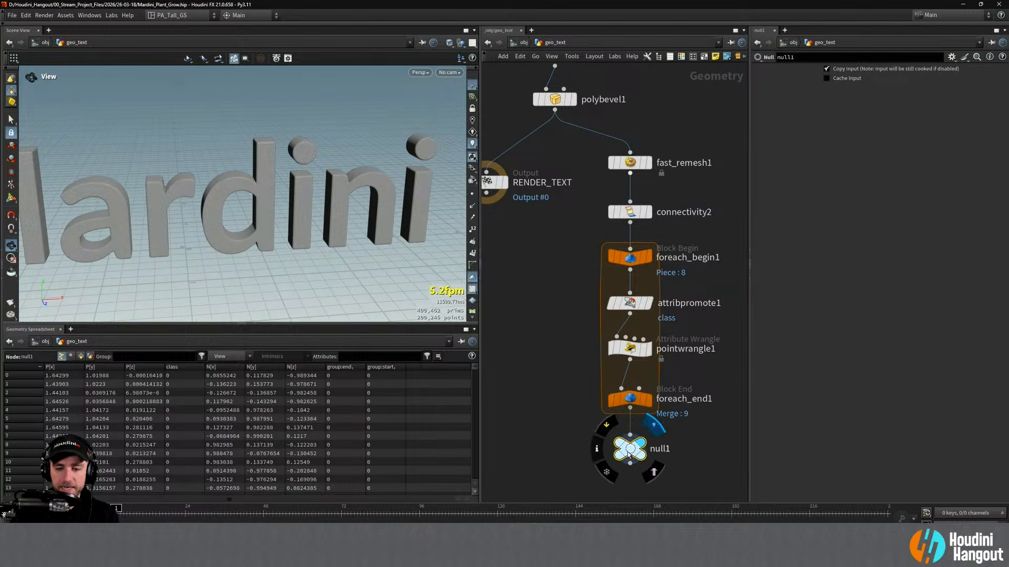
Rename the null PLANT_MESH and color the node green
double_click(663, 449)
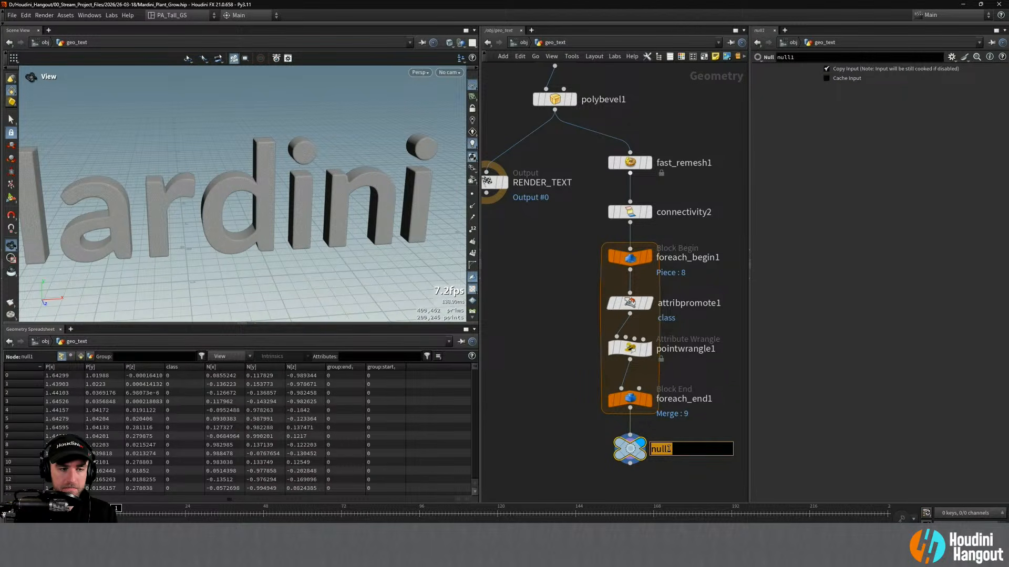
text(V)
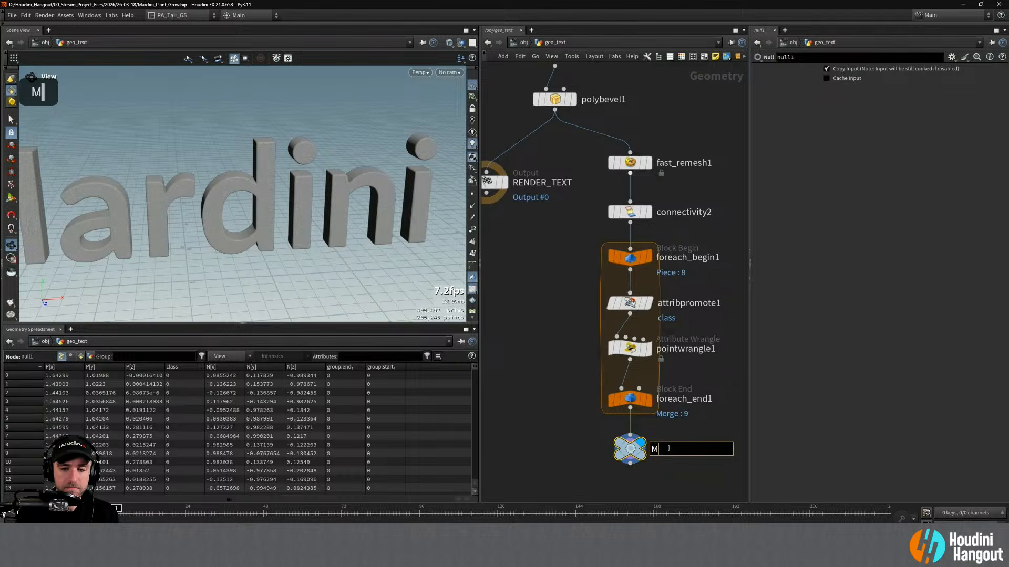
key(BackSpace)
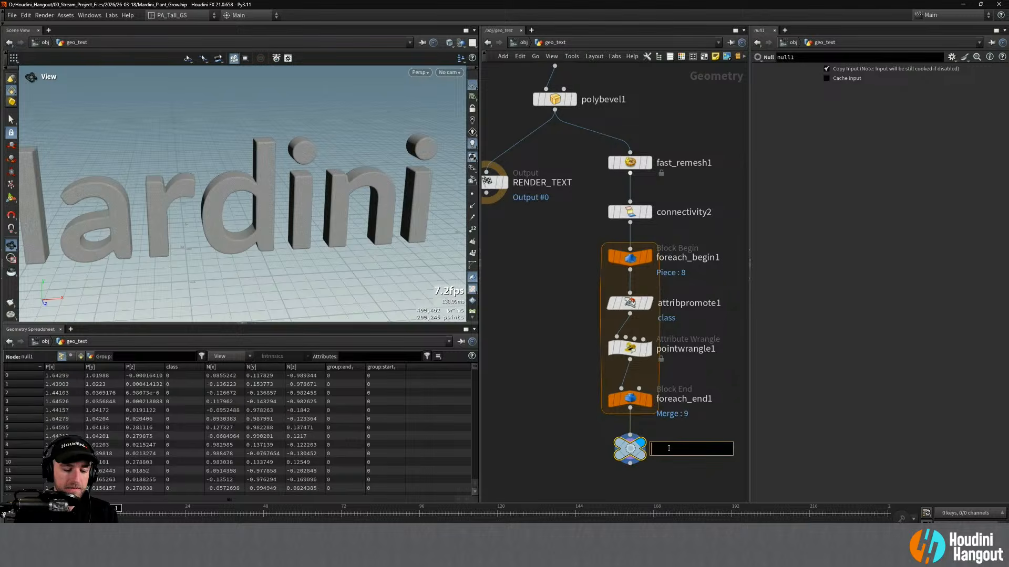
text(PLANT_MESH)
key(Return)
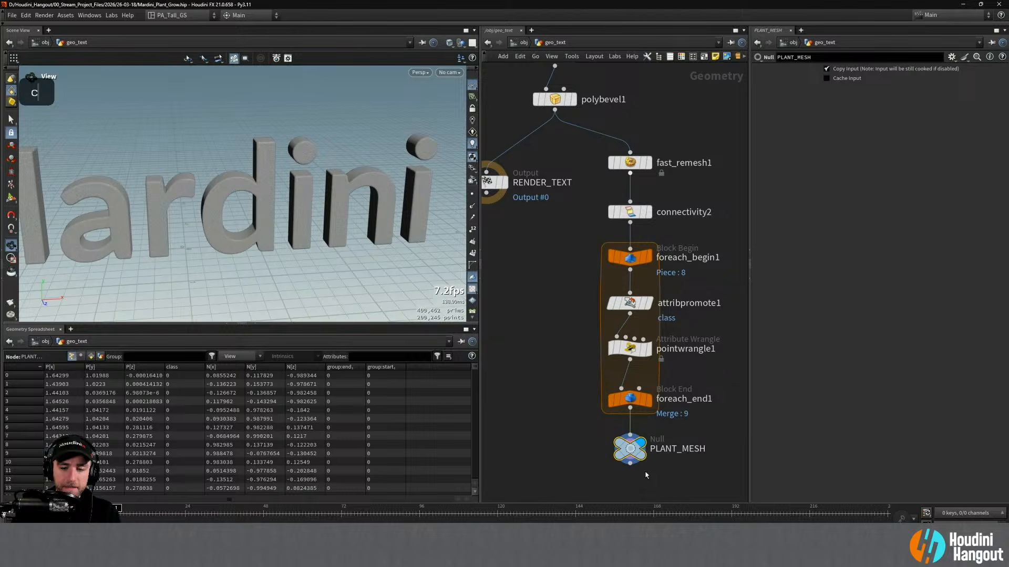
key(c)
click(697, 467)
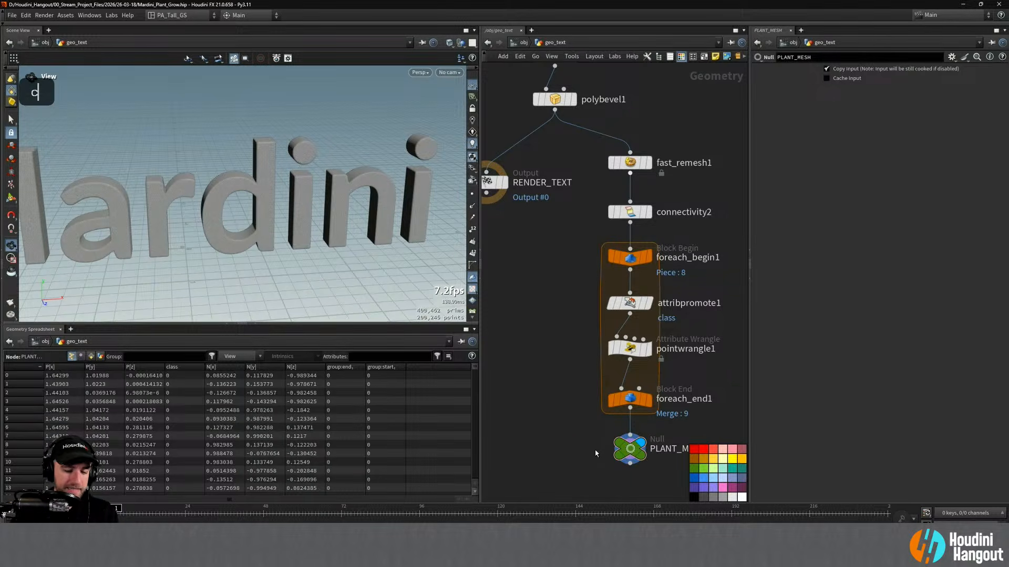
Create a Geometry object below geo_text at object level and name it geo_plant
key(u)
click(607, 258)
key(Tab)
text(geo)
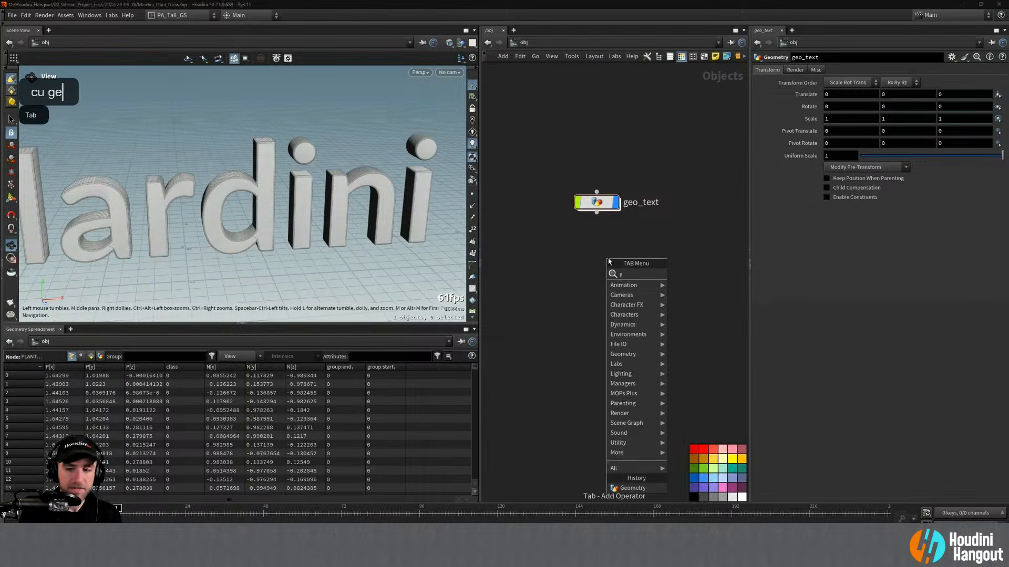
key(Return)
click(602, 264)
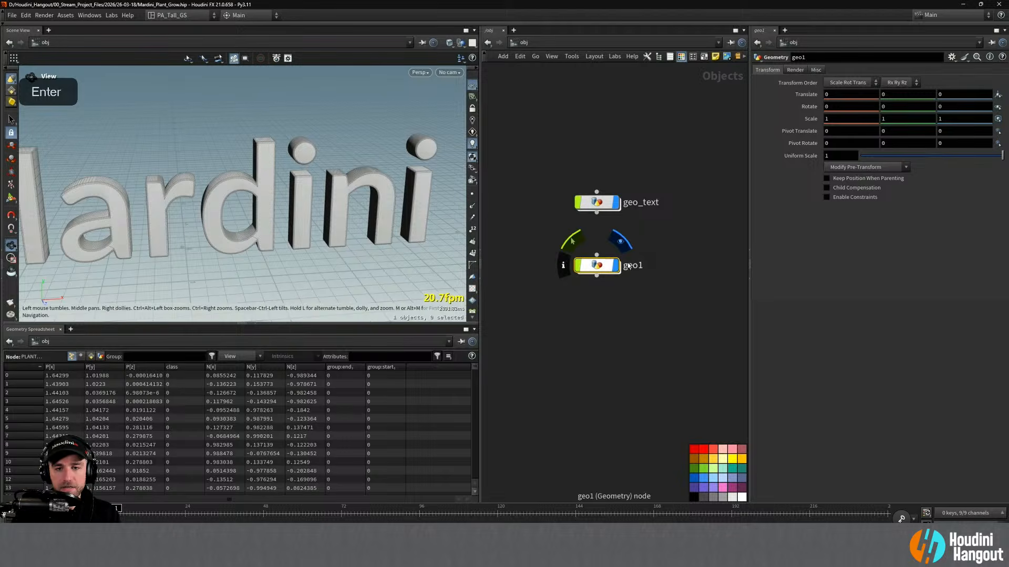
double_click(629, 267)
text(geo_plant)
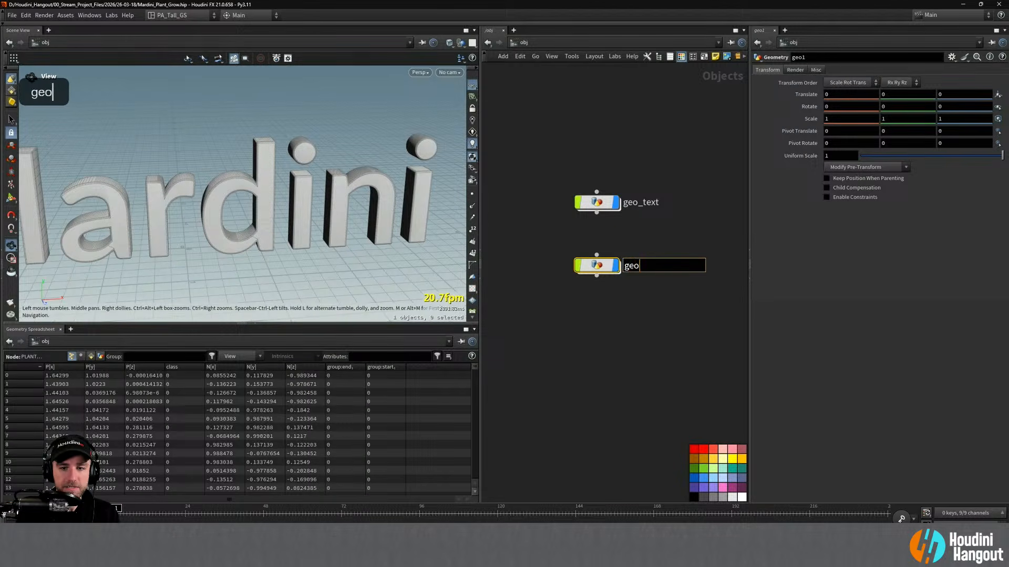
key(Return)
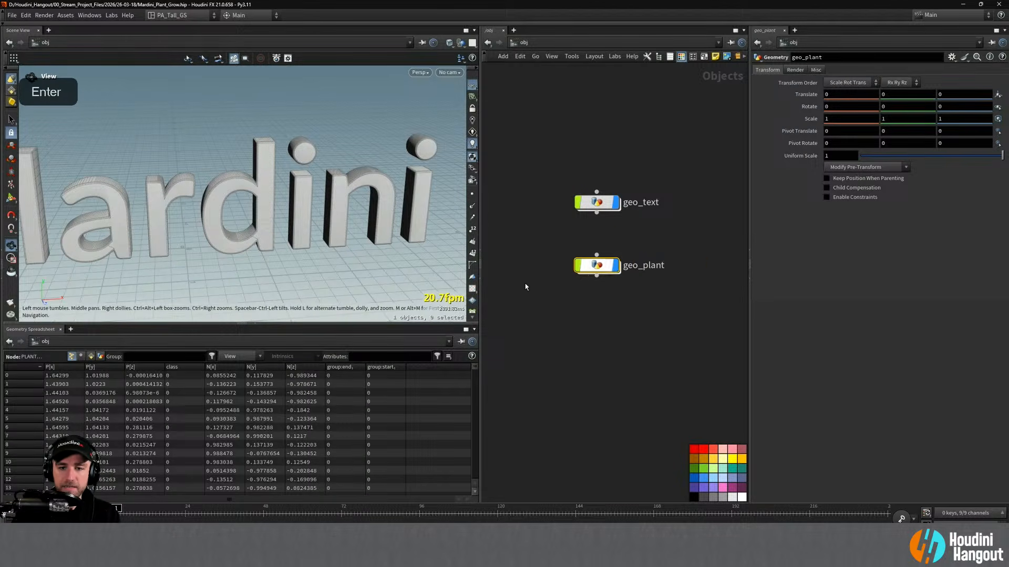
Place an Object Merge node inside geo_plant
double_click(597, 266)
key(Tab)
text(objec)
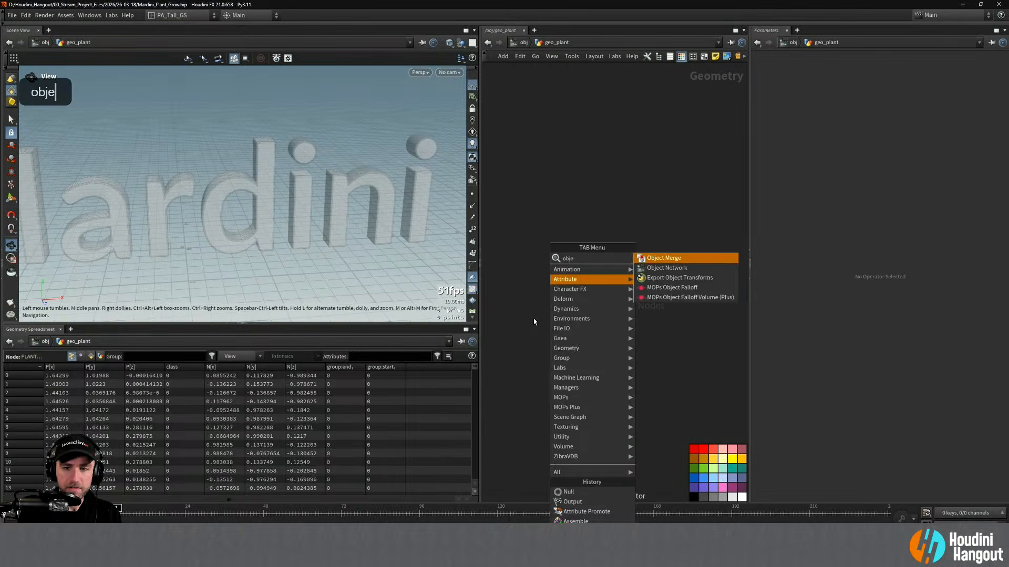
key(Return)
click(634, 223)
drag(642, 243, 597, 217)
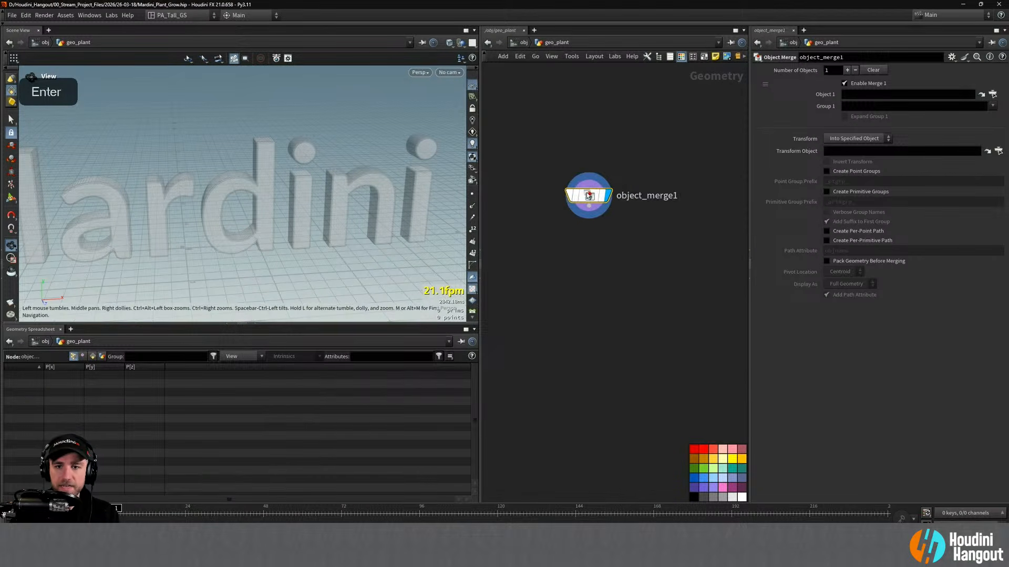
Rename the Object Merge node get_plant_text
double_click(634, 195)
text(get_)
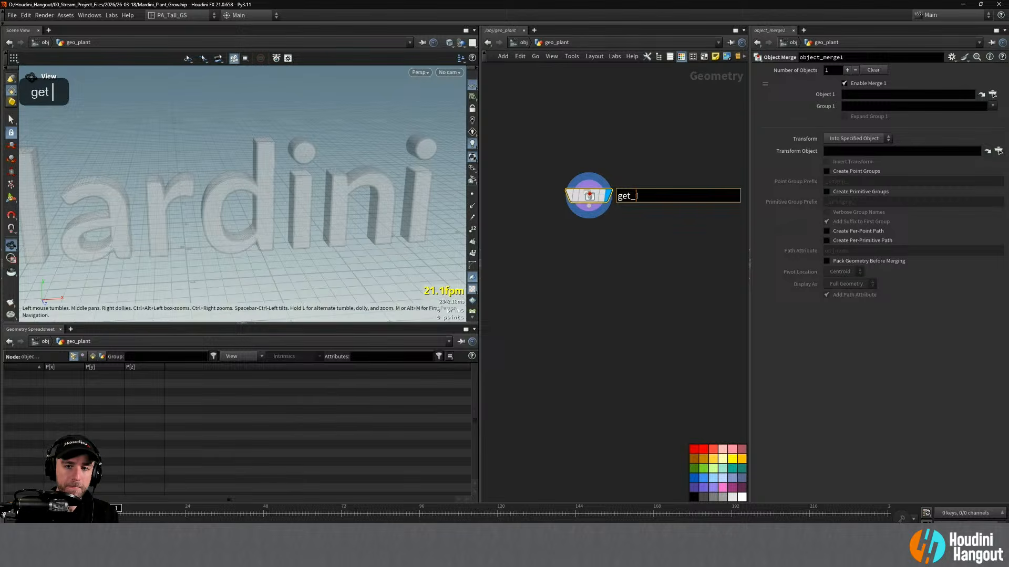
text(plant_text)
key(Return)
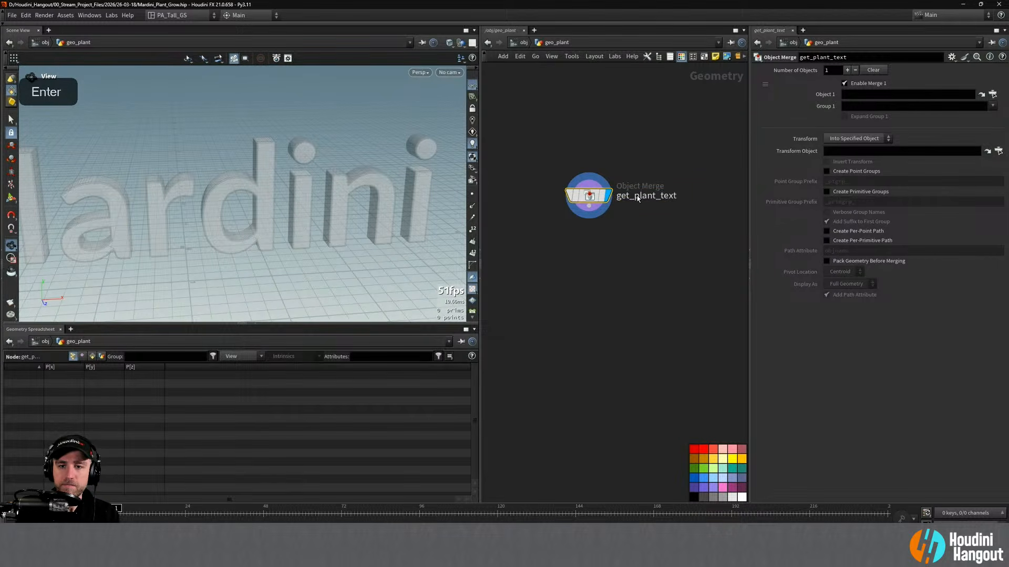
Rename the Object Merge node get_remeshed_text
drag(588, 197, 584, 182)
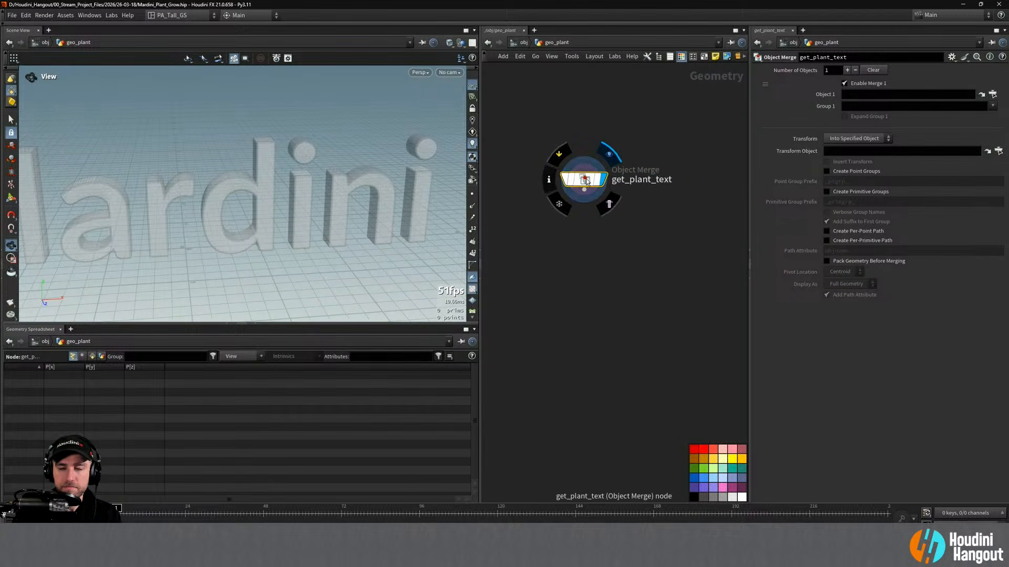
double_click(633, 184)
drag(631, 180, 651, 180)
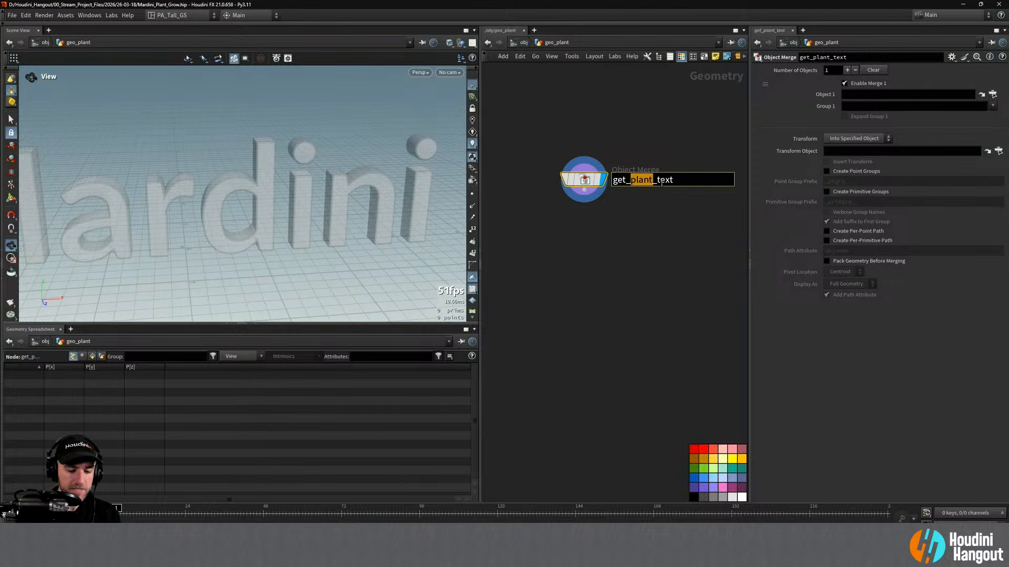
text(remesh)
text(ed)
key(Return)
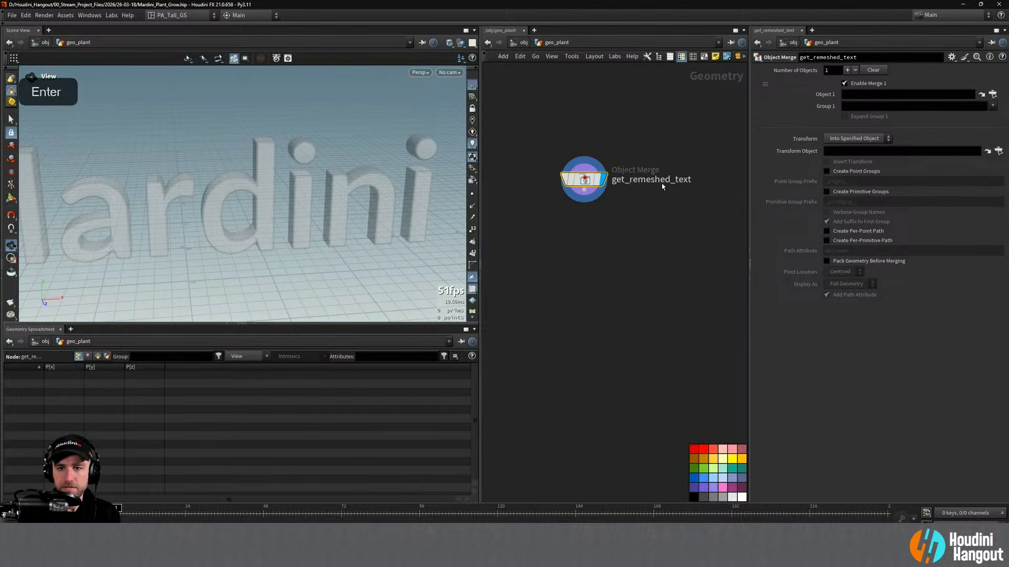
Rename the null PLANT_MESH inside geo_text to REMESHED_TEXT
key(u)
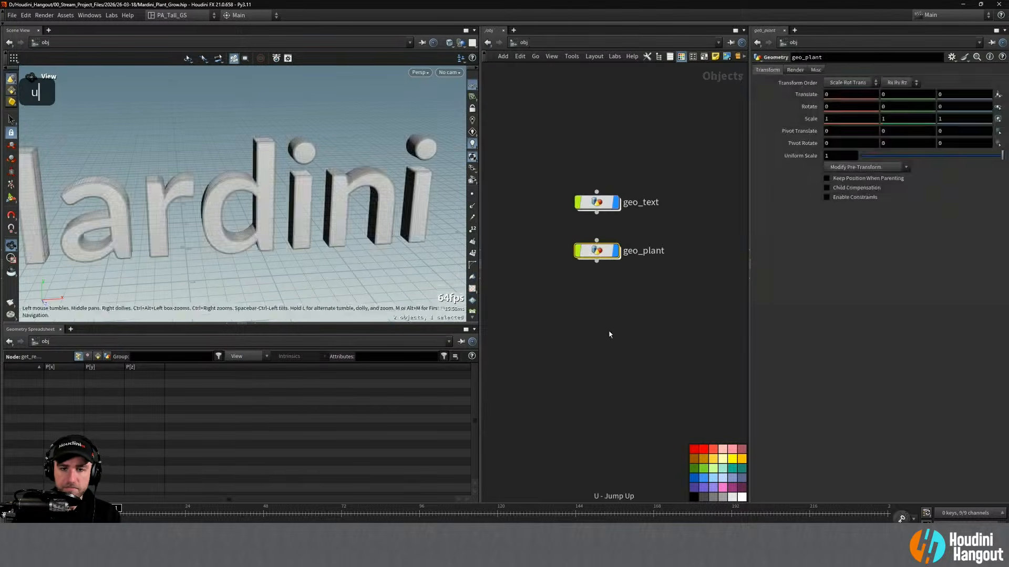
double_click(596, 203)
middle_drag(687, 429, 660, 411)
click(643, 426)
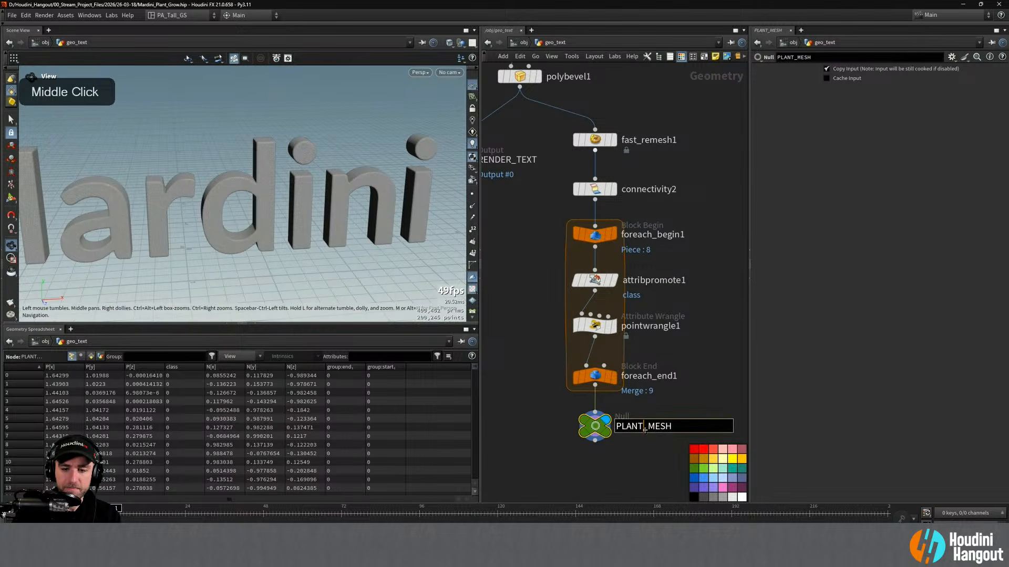
drag(646, 426, 599, 425)
text(RE)
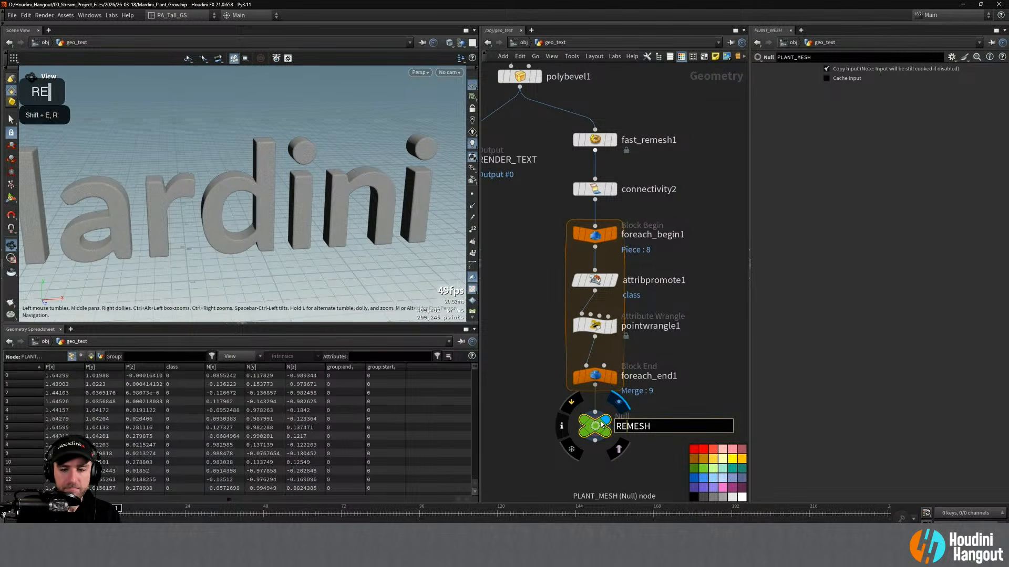
key(End)
text(ED)
text(_TEXT)
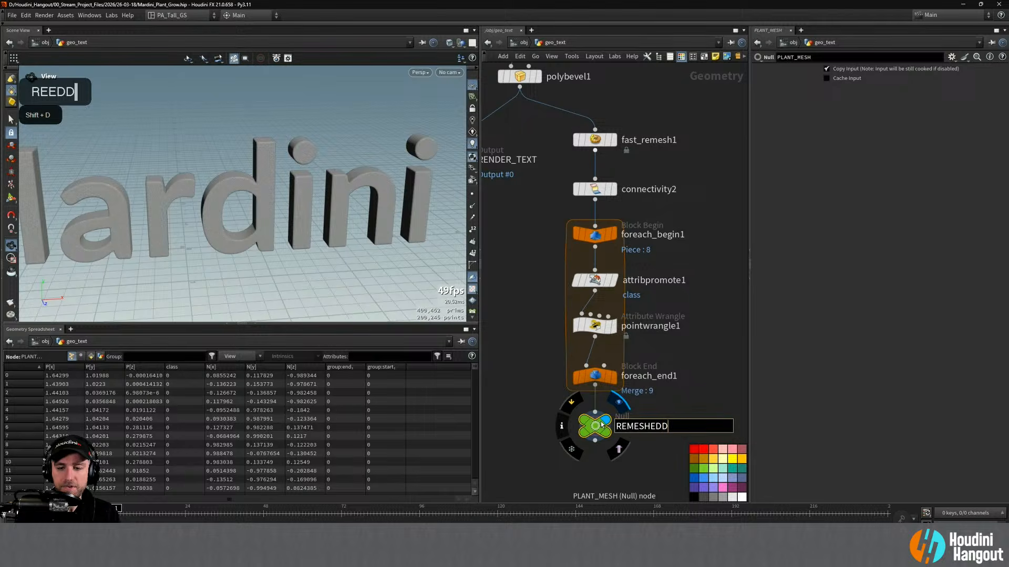
key(Return)
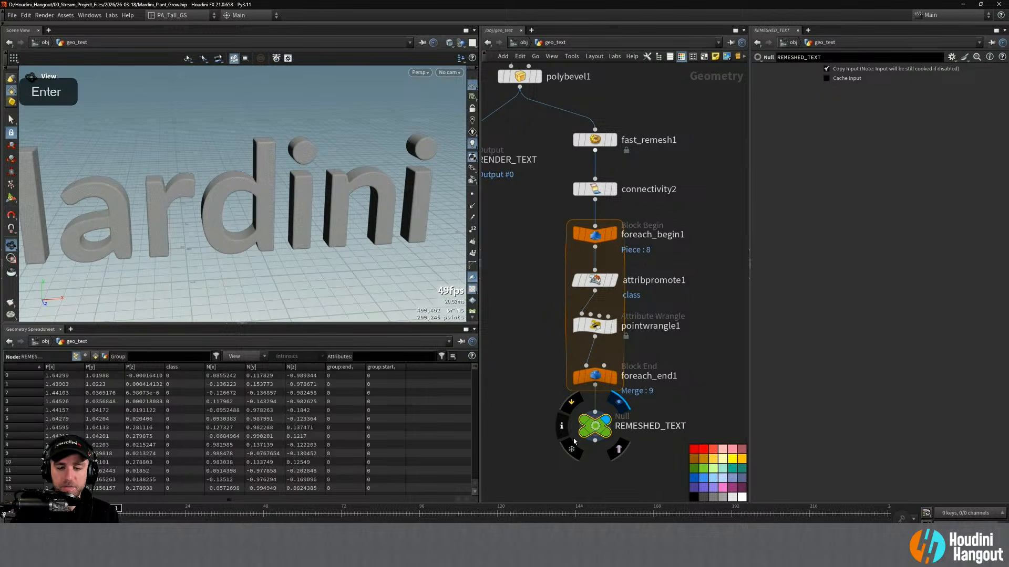
Go back into geo_plant and color the get_remeshed_text node red
key(u)
double_click(597, 251)
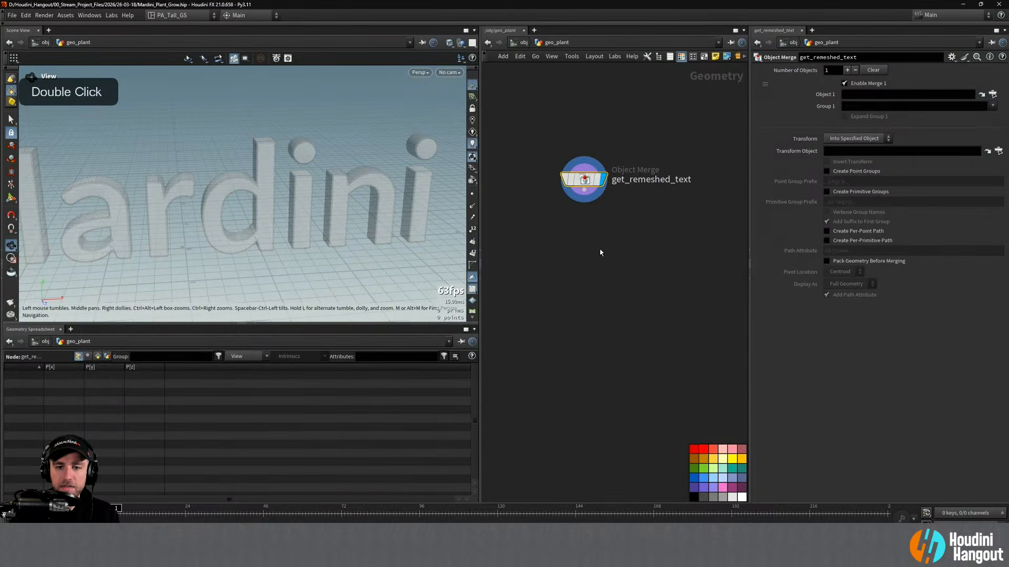
click(694, 450)
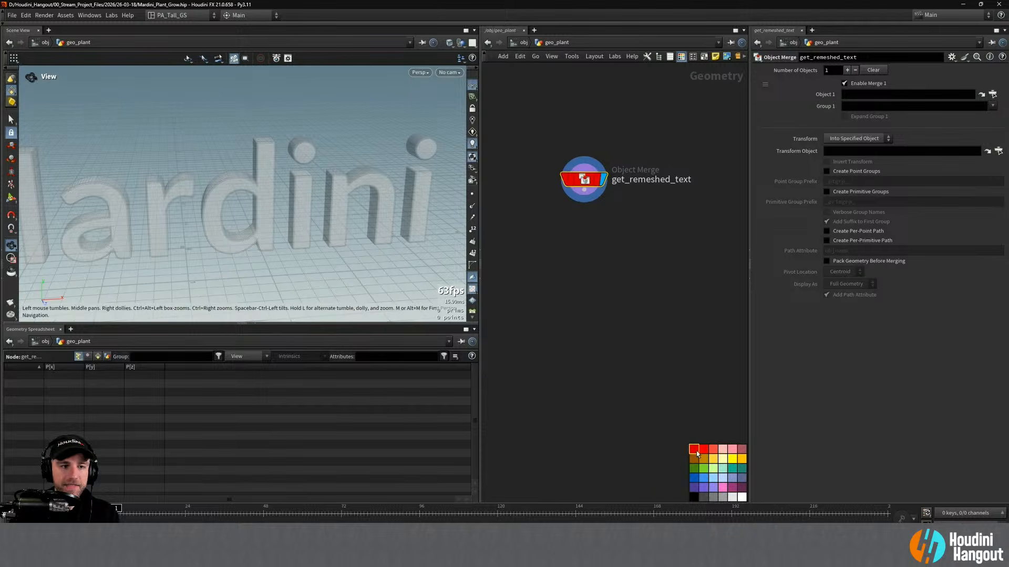
Set Object 1 of get_remeshed_text to /obj/geo_text/REMESHED_TEXT
click(992, 94)
click(907, 50)
click(943, 65)
click(946, 57)
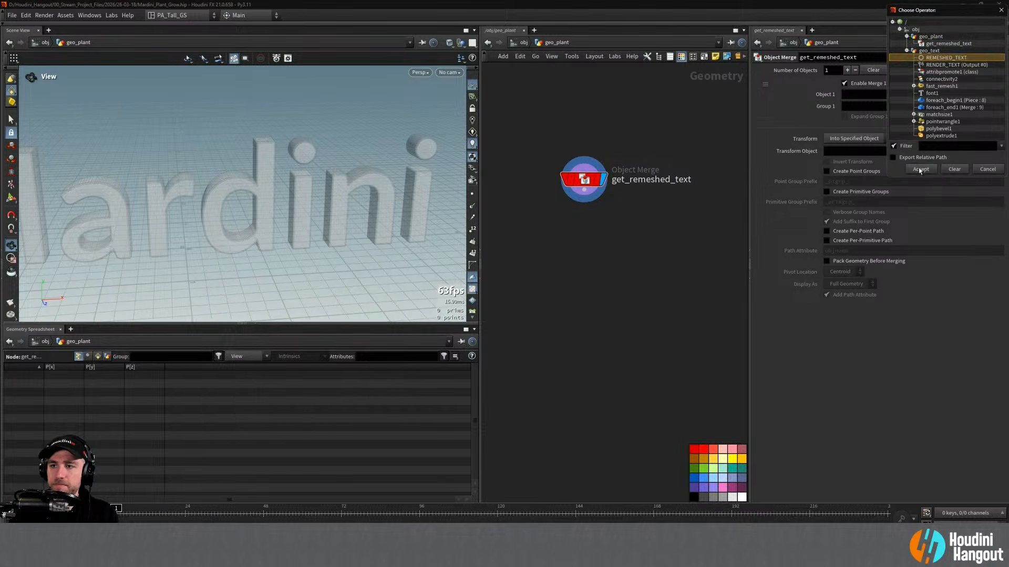
click(921, 169)
alt+right_drag(302, 207, 344, 171)
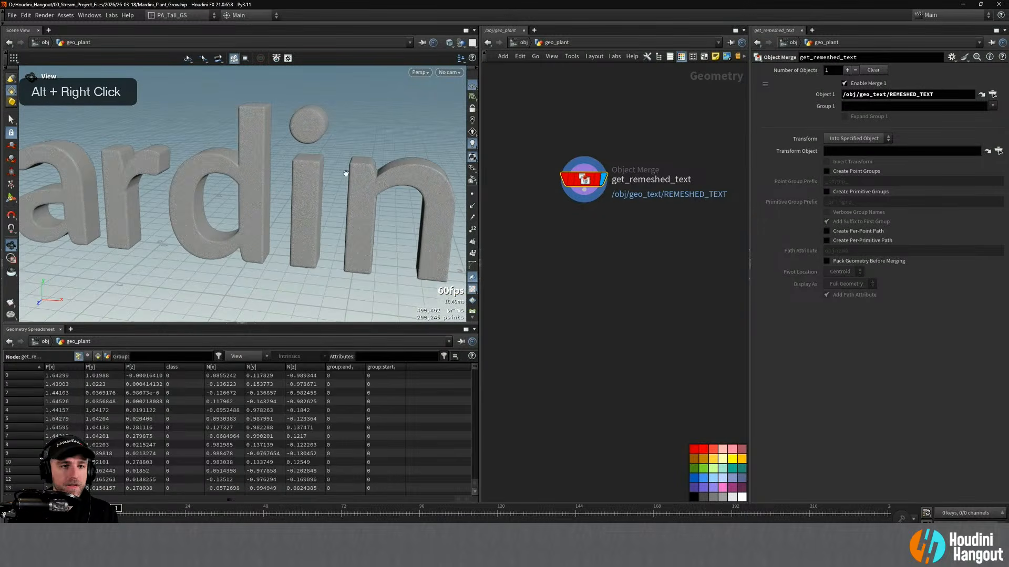
Add a Find Shortest Path node below get_remeshed_text, feed the merged text into its first input and display its output
key(Tab)
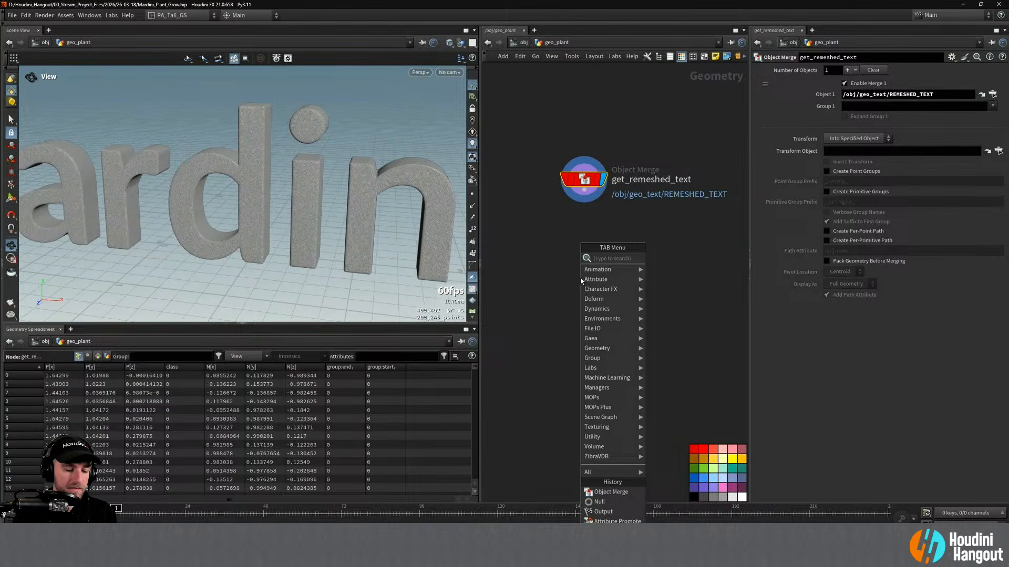
text(find)
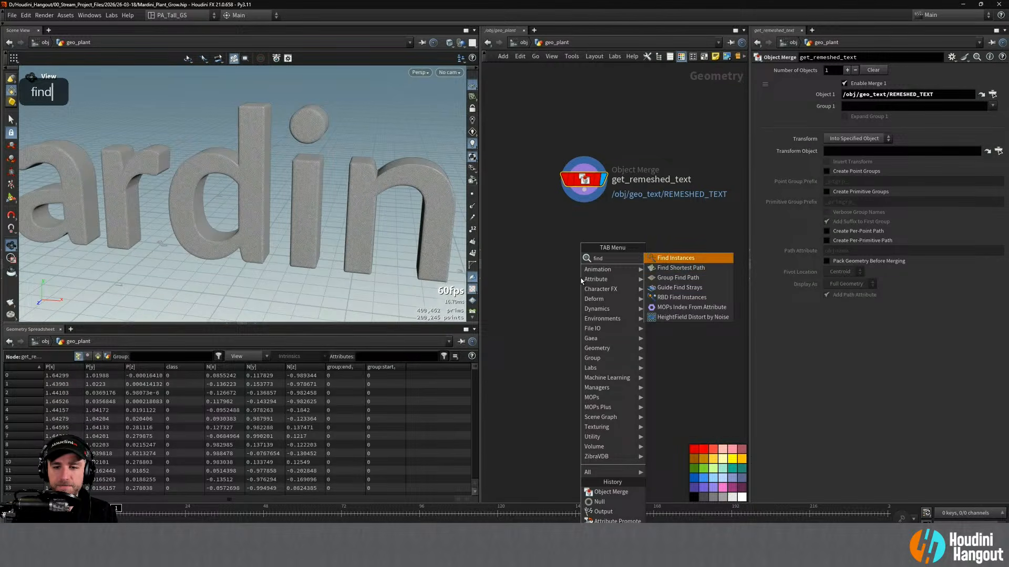
key(Down)
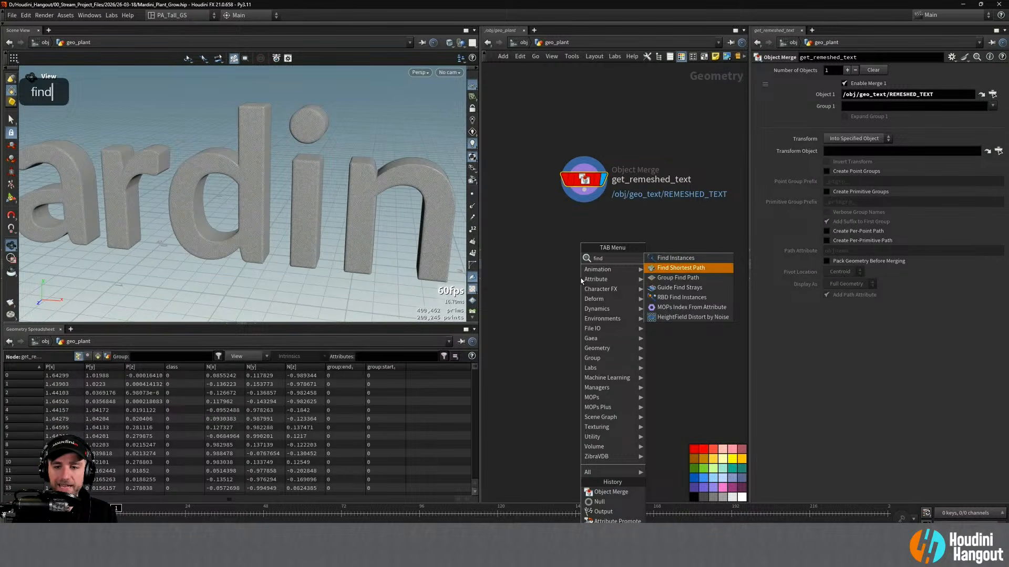
key(Return)
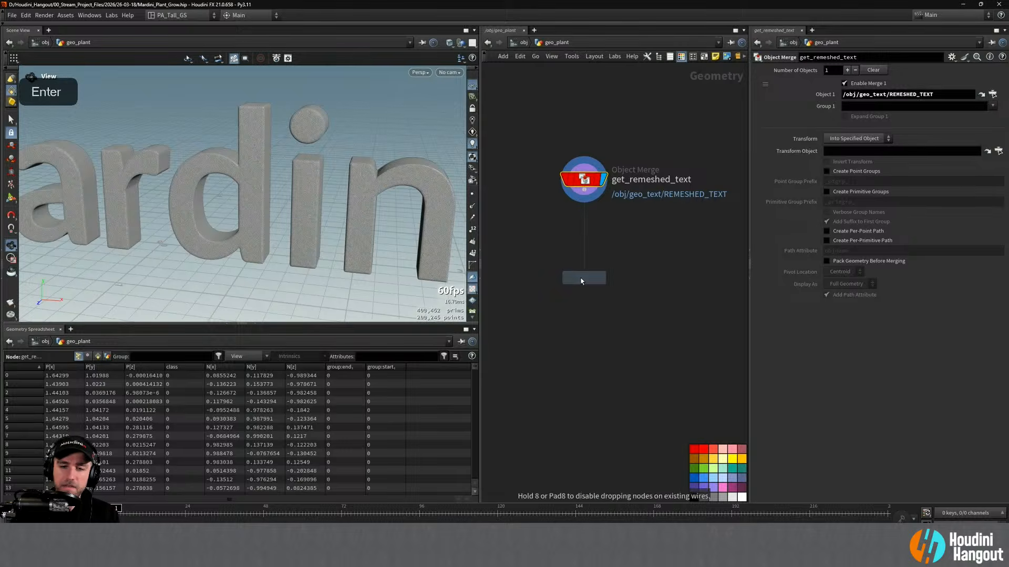
click(578, 271)
click(858, 117)
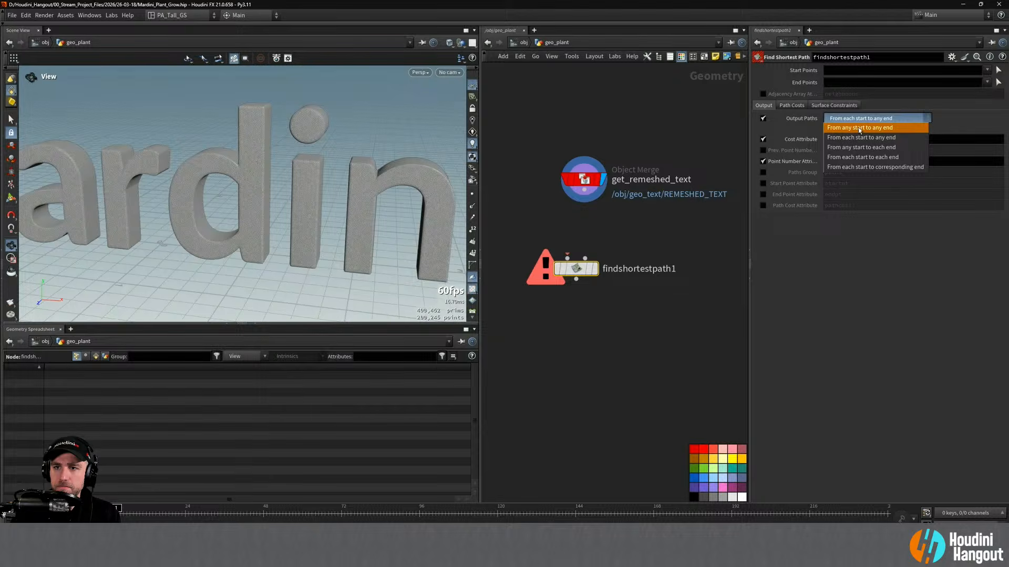
click(657, 234)
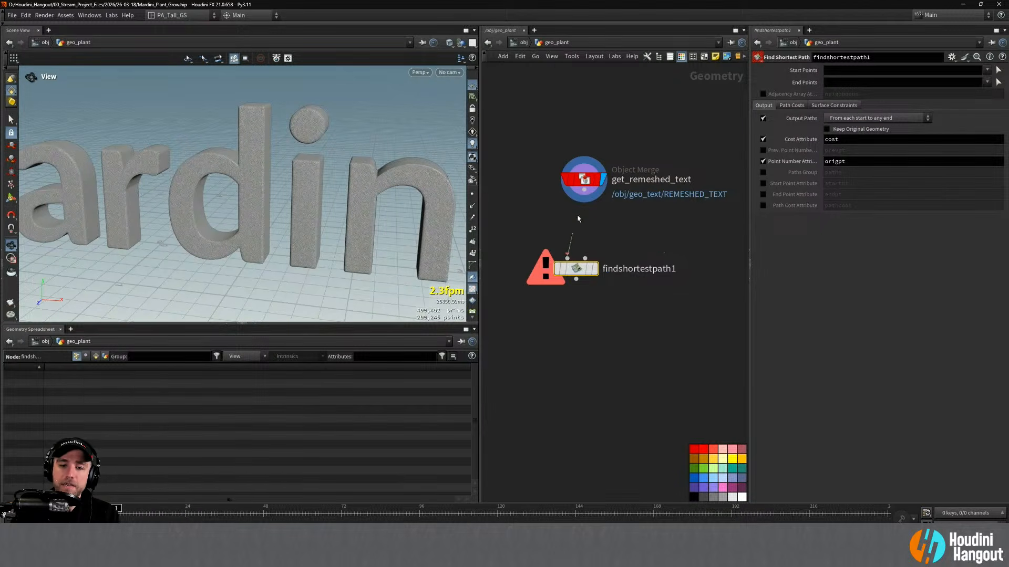
drag(567, 258, 585, 191)
click(594, 269)
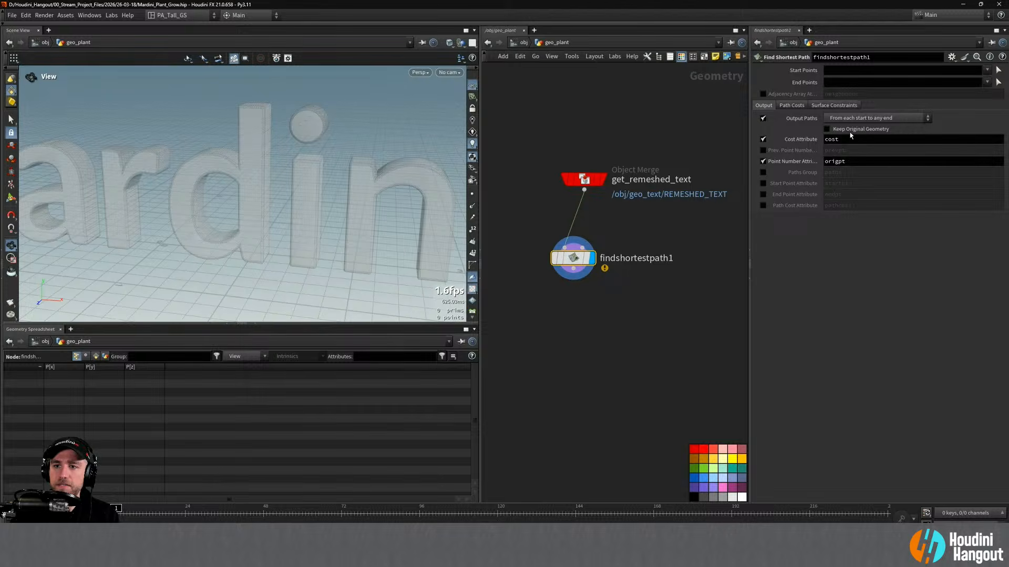
Set the Find Shortest Path start points to the start group and the end points to the end group
click(987, 70)
click(989, 90)
click(987, 83)
click(988, 93)
alt+drag(221, 178, 326, 174)
alt+right_drag(325, 173, 363, 187)
alt+drag(362, 186, 372, 190)
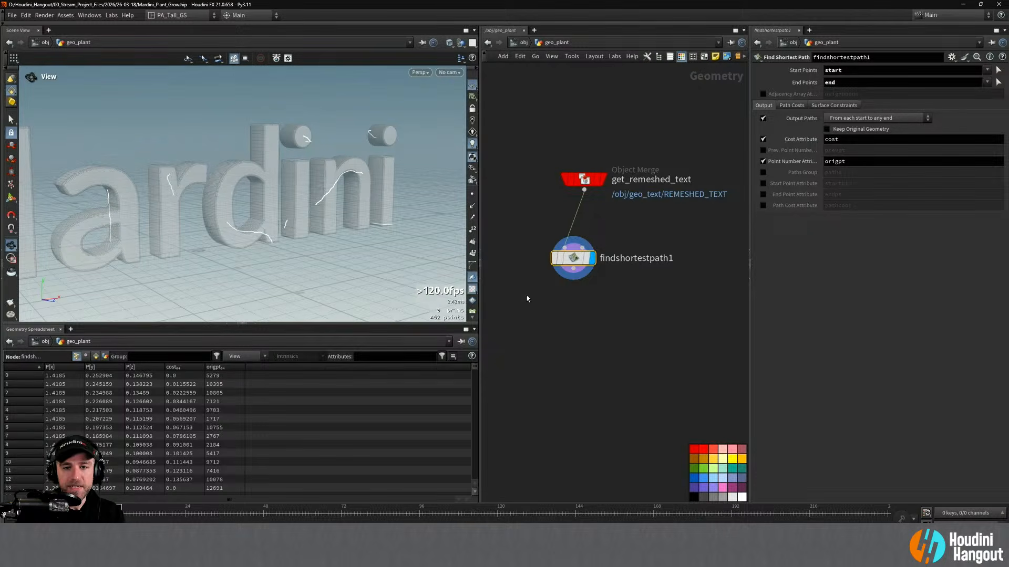
Place an unconnected Distance along Geometry node beside and below the Find Shortest Path node
key(Tab)
text(dista)
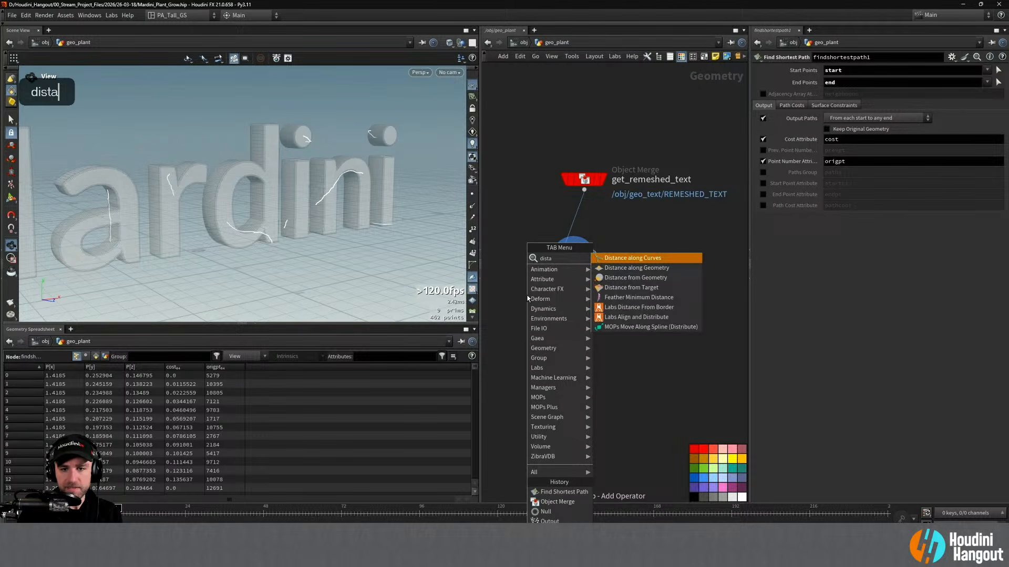
key(Down)
key(Return)
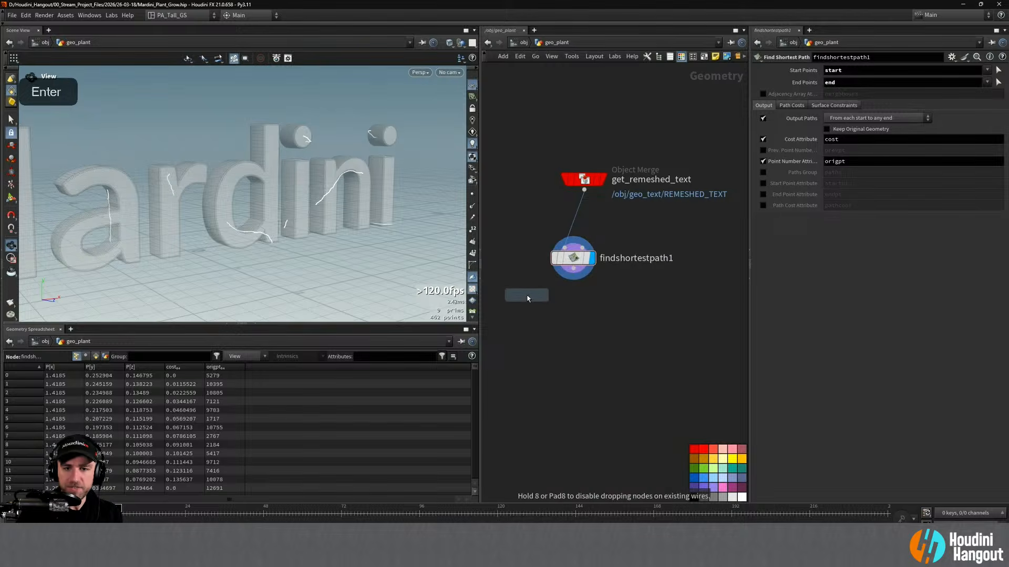
click(577, 310)
drag(580, 311, 650, 316)
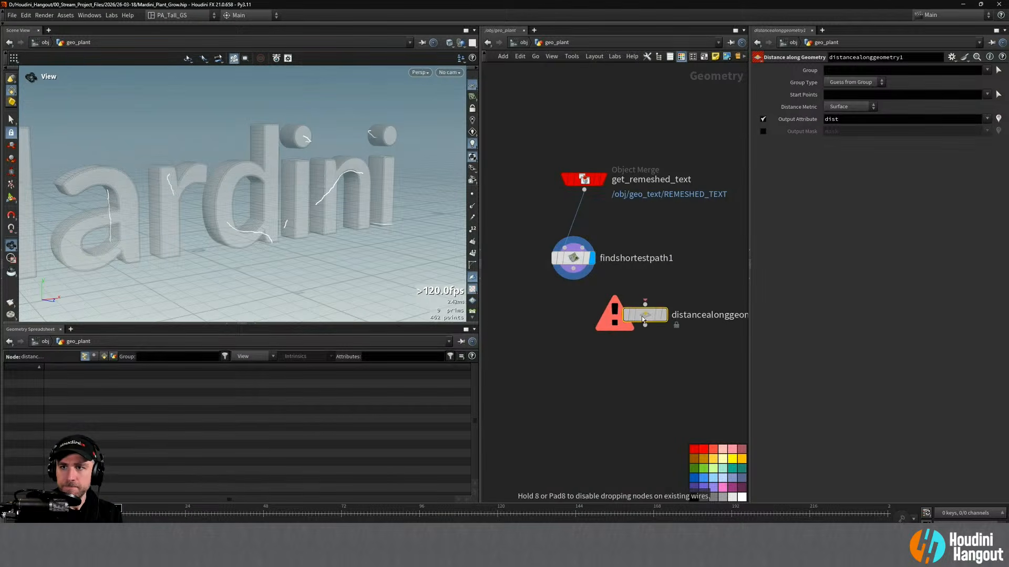
Look through the Distance Metric options of the Distance along Geometry node, leaving it on Surface
click(844, 107)
click(843, 106)
click(843, 107)
click(843, 106)
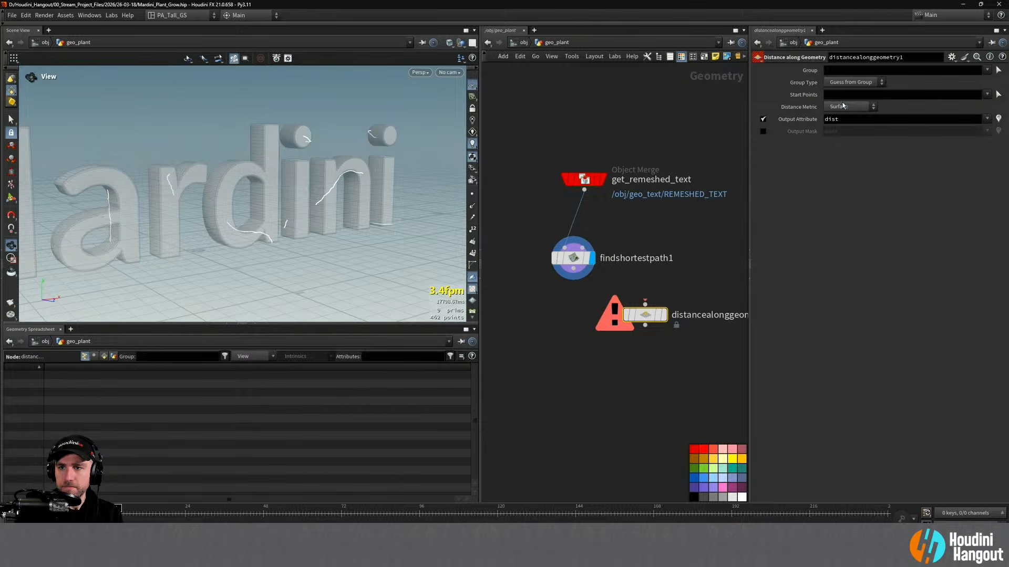
click(843, 106)
click(843, 136)
click(840, 107)
click(838, 125)
Move the Find Shortest Path and Distance along Geometry nodes apart beneath get_remeshed_text
drag(572, 258, 518, 272)
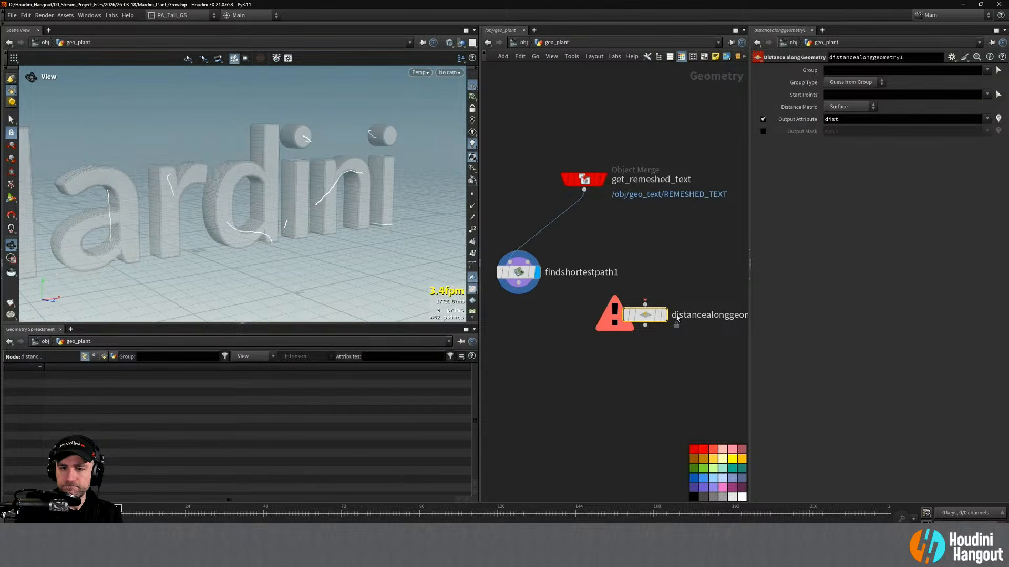
drag(645, 314, 665, 264)
Search the available nodes for along, dist and cost, and browse the geometry analysis nodes for a path cost tool
key(Tab)
text(along)
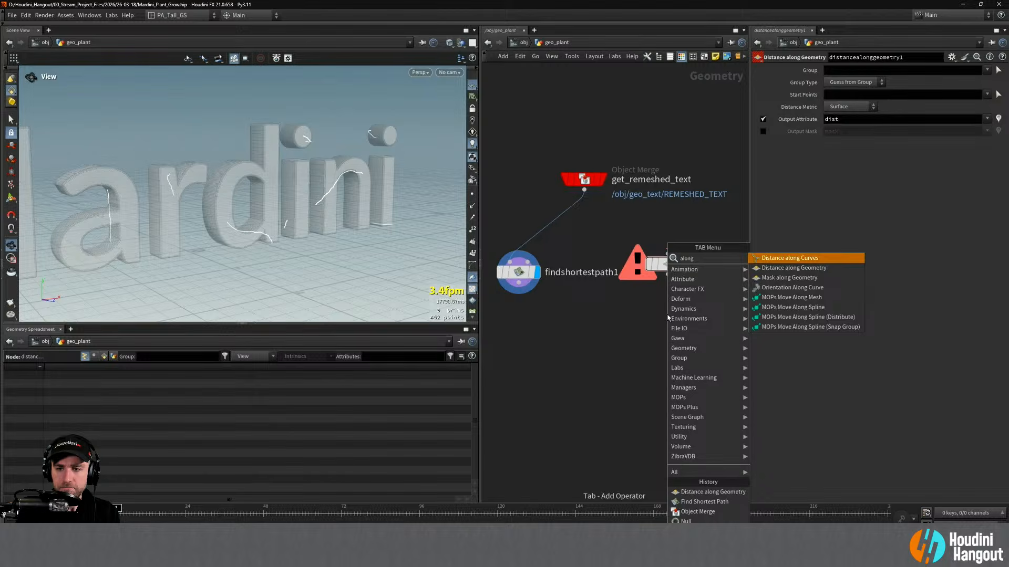
key(Escape)
key(Tab)
text(dist)
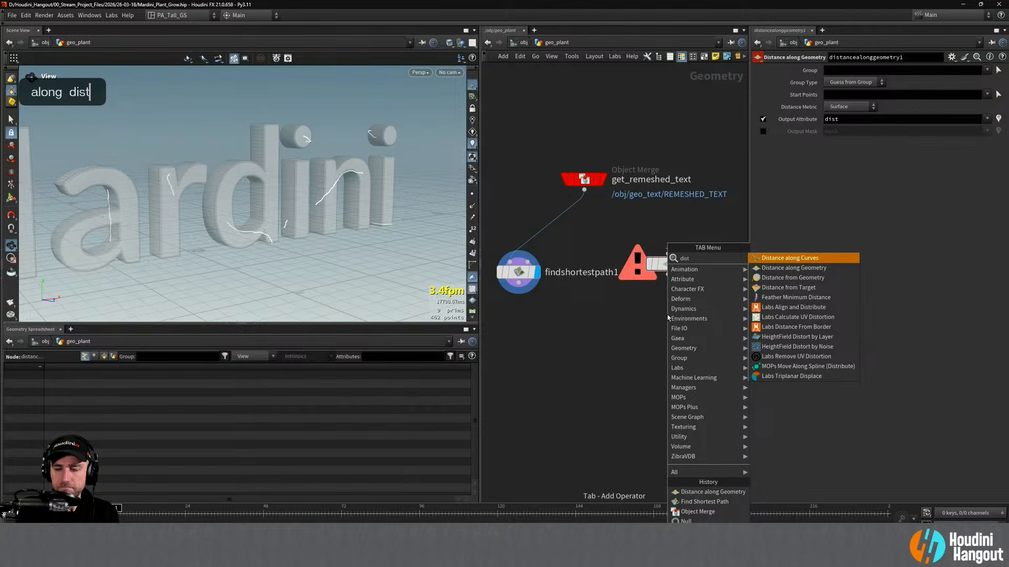
key(BackSpace)
key(BackSpace)
key(BackSpace)
key(BackSpace)
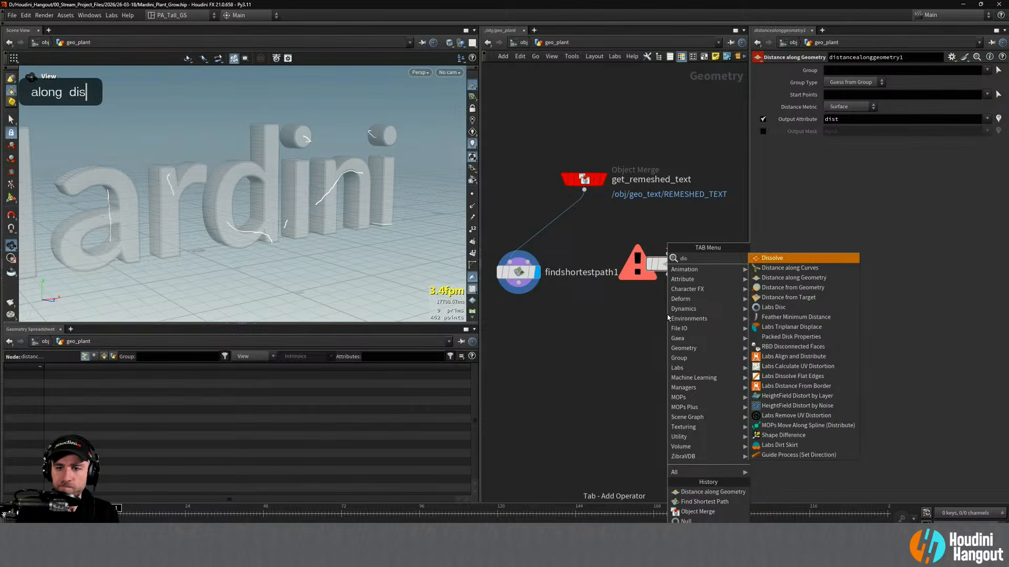
text(cost)
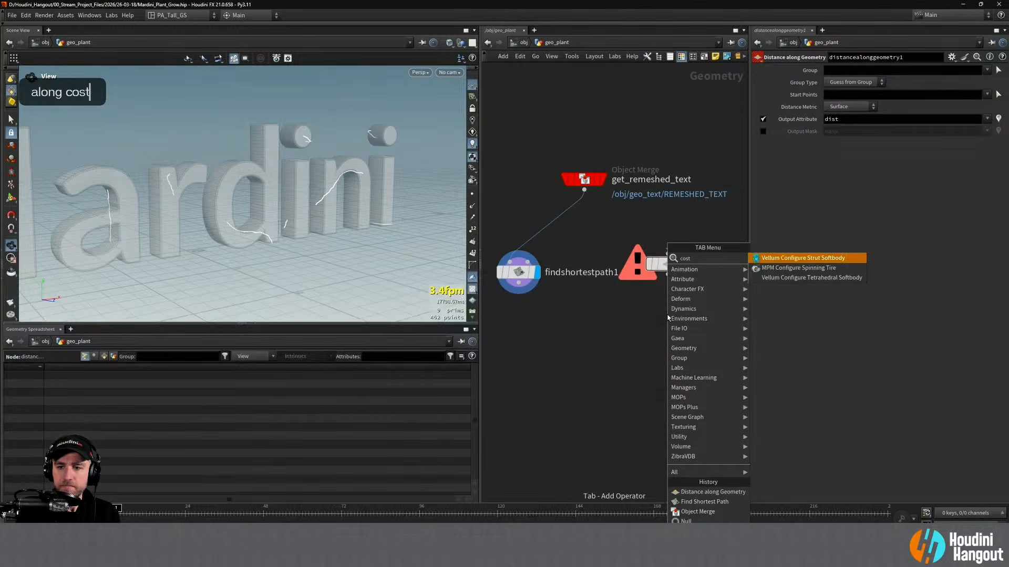
key(BackSpace)
key(BackSpace)
key(BackSpace)
key(BackSpace)
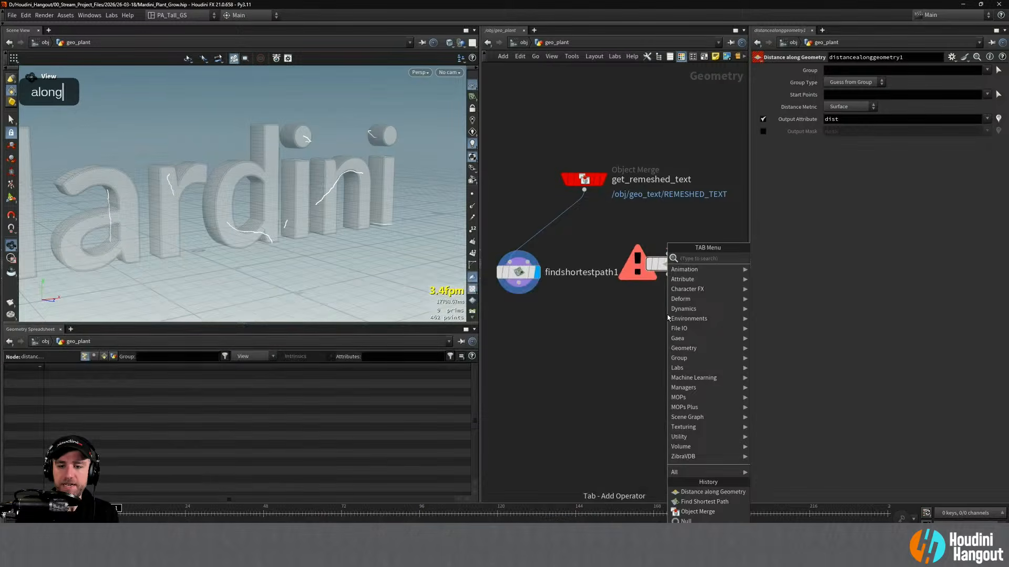
key(Escape)
key(Tab)
mouse_move(703, 352)
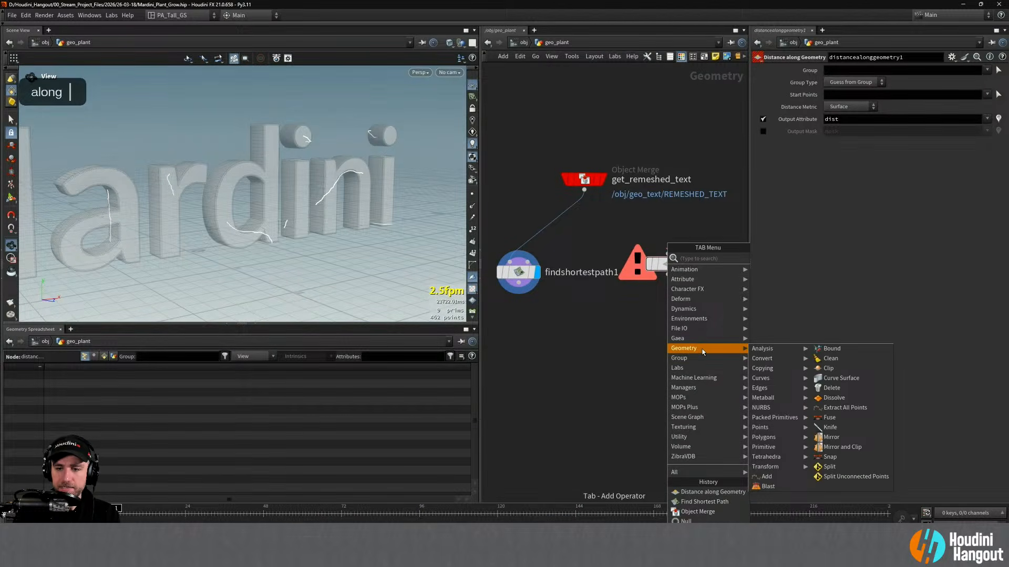
mouse_move(774, 349)
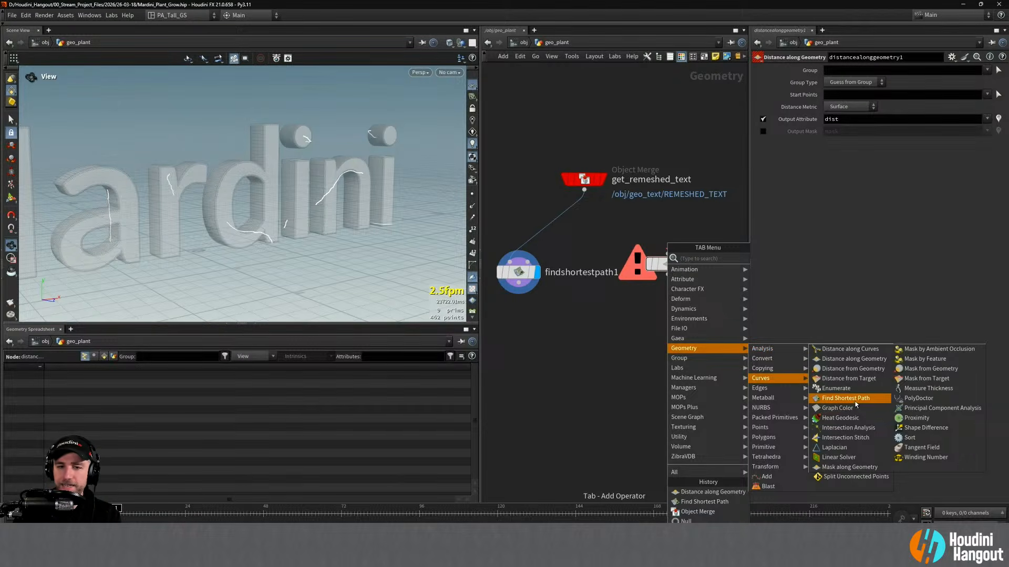
Examine the path cost and surface constraint settings of the Find Shortest Path node
click(518, 271)
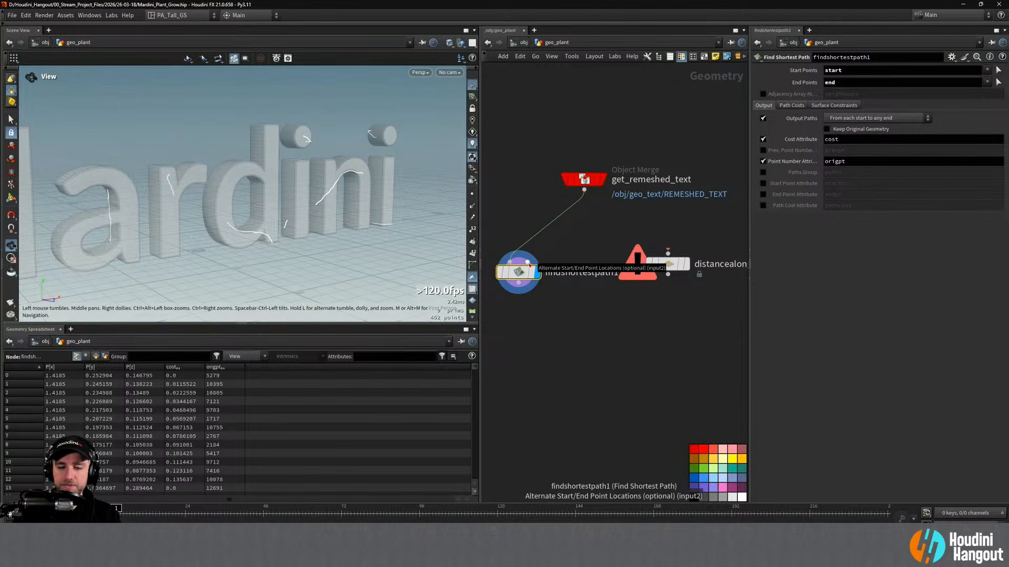
click(792, 105)
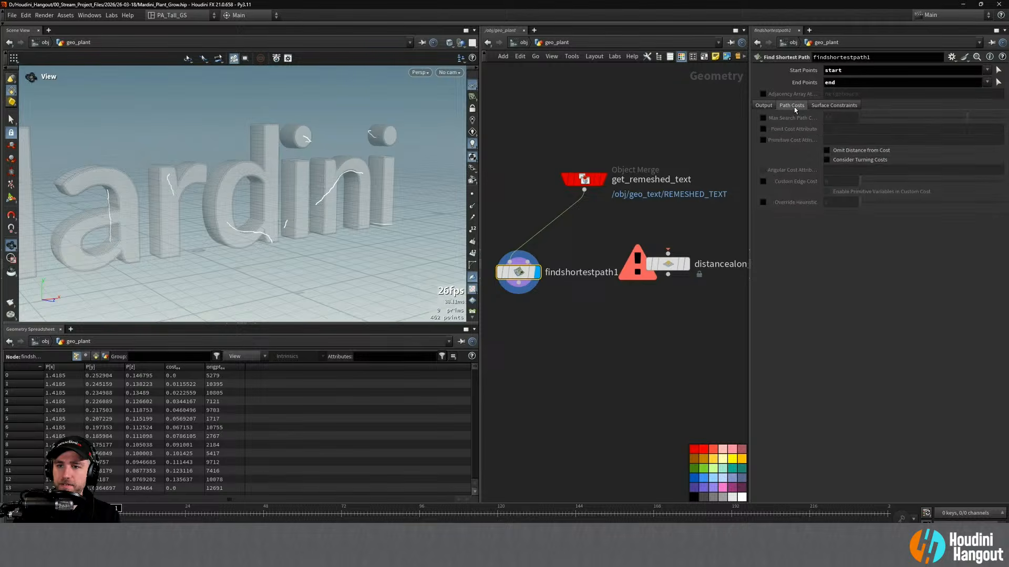
click(827, 105)
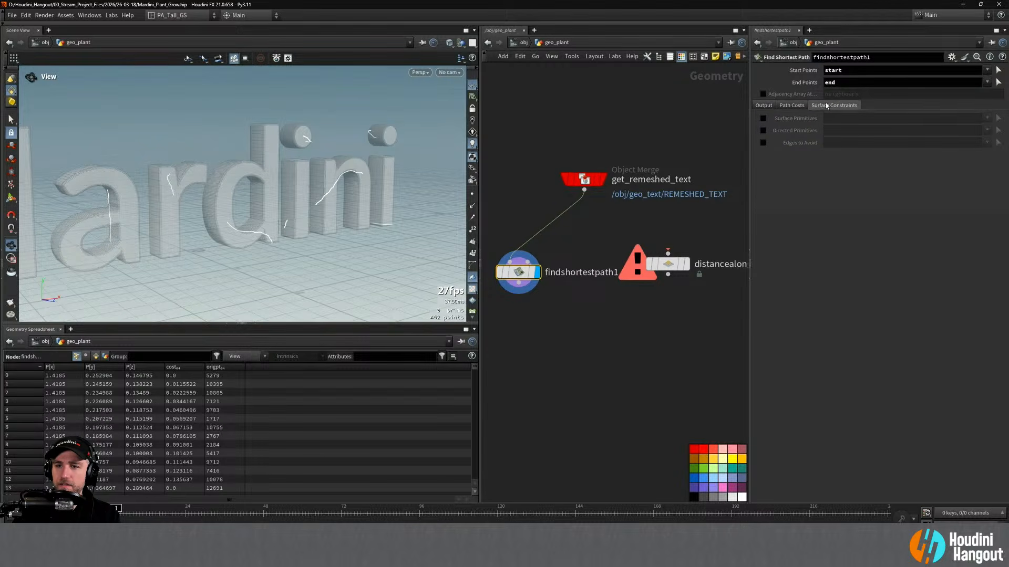
Try Find Shortest Path output modes From each start to each end and From any start to any end, returning to From each start to any end
click(792, 107)
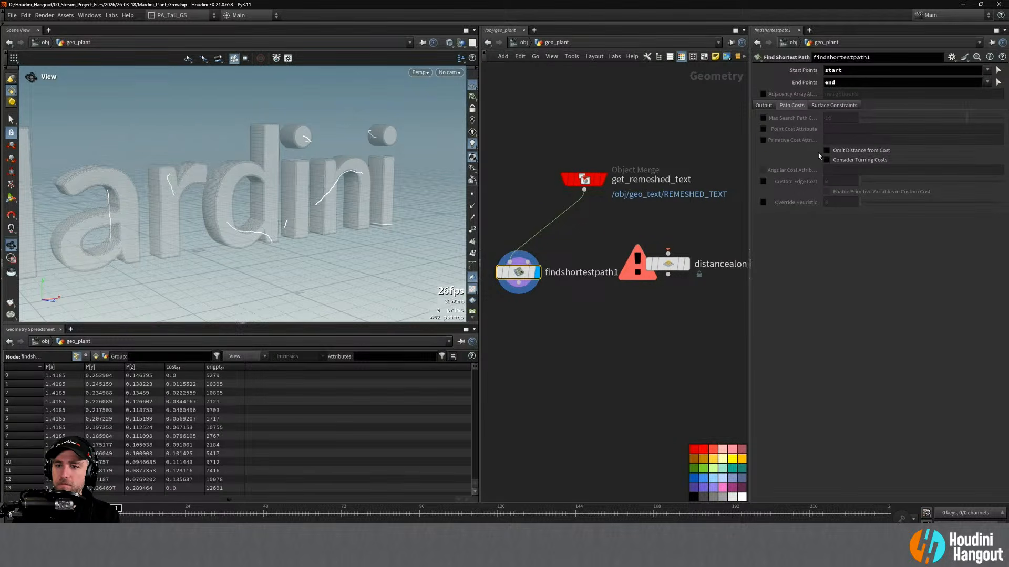
click(764, 105)
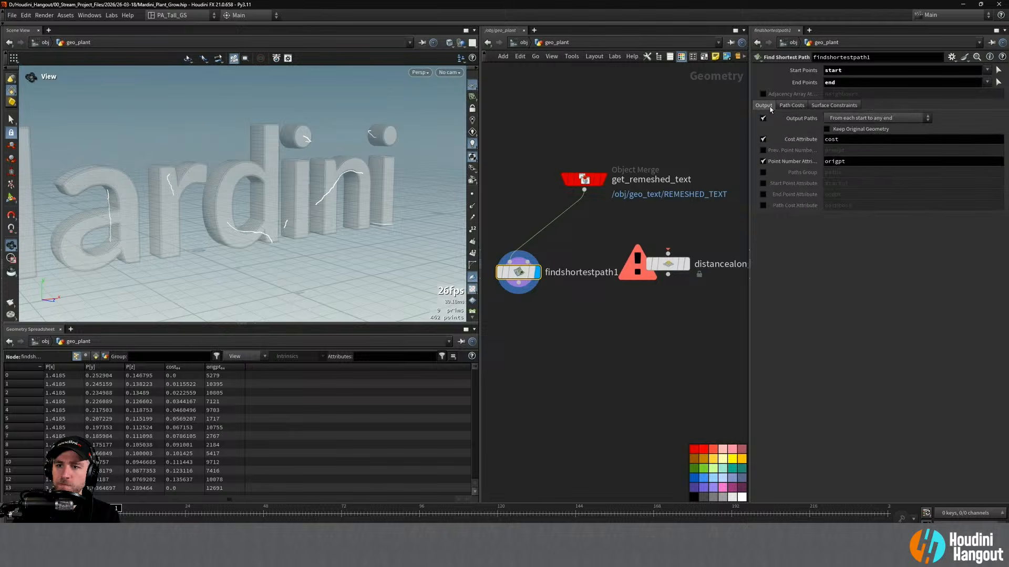
click(849, 118)
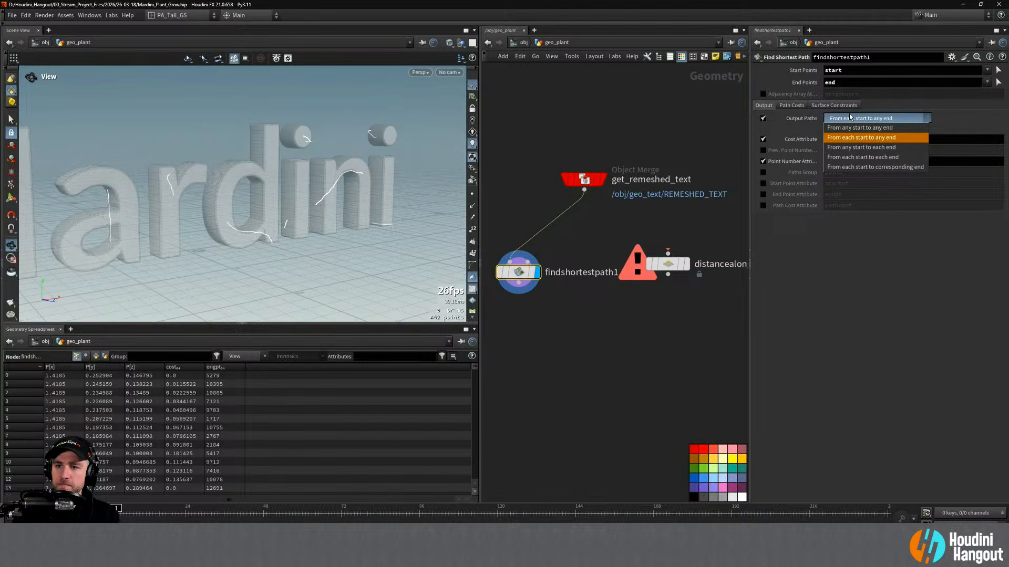
click(862, 157)
click(841, 119)
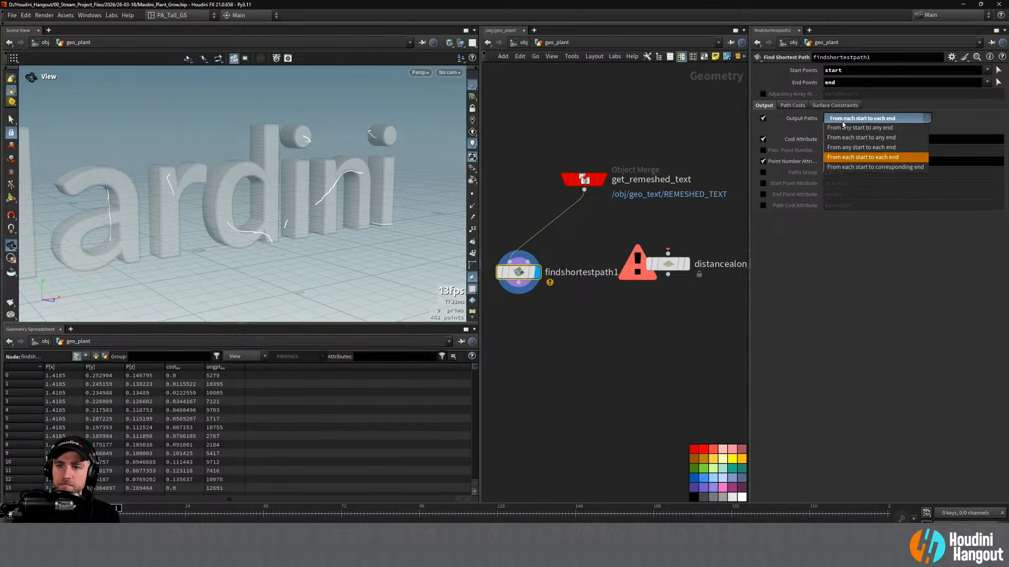
click(845, 127)
click(848, 121)
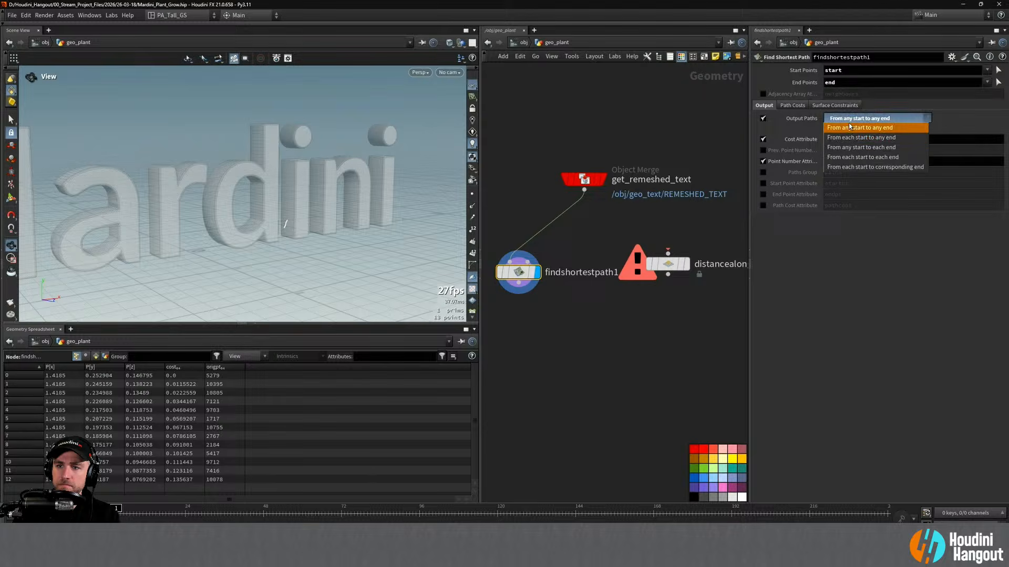
click(848, 138)
click(849, 119)
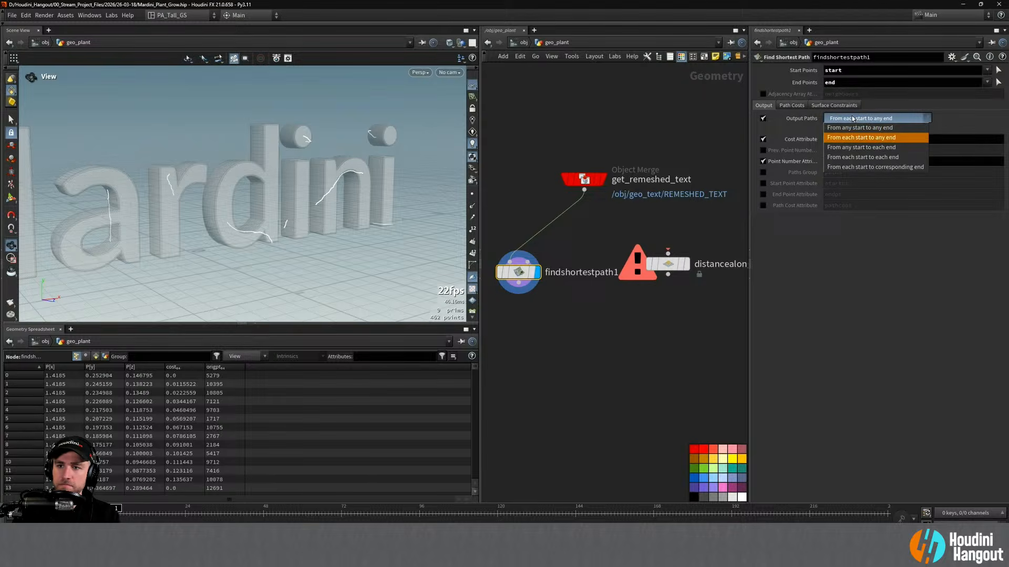
Set the shortest path output to From each start to each end and inspect the paths on the text
click(846, 157)
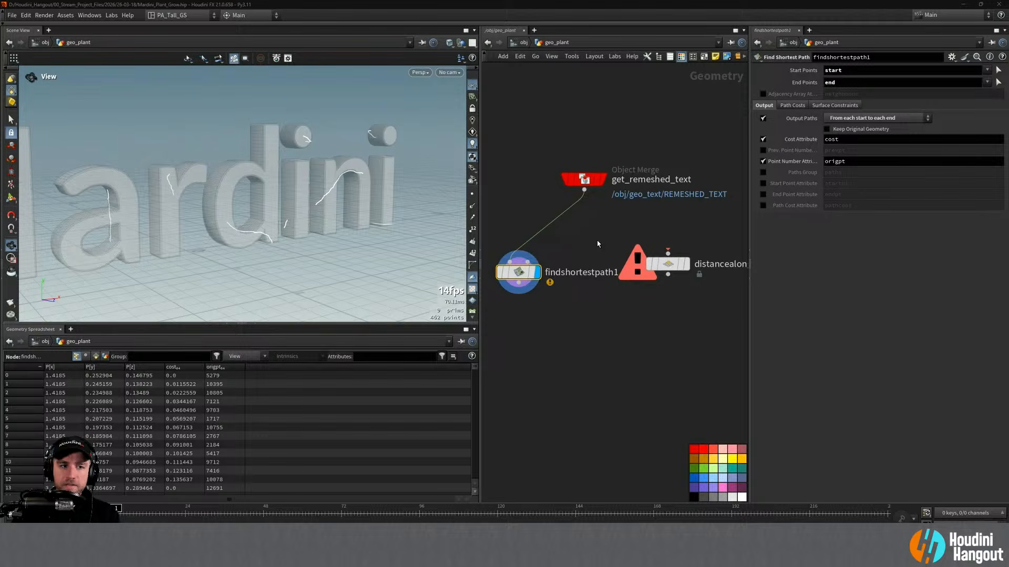
alt+drag(284, 163, 315, 168)
alt+right_drag(315, 168, 399, 134)
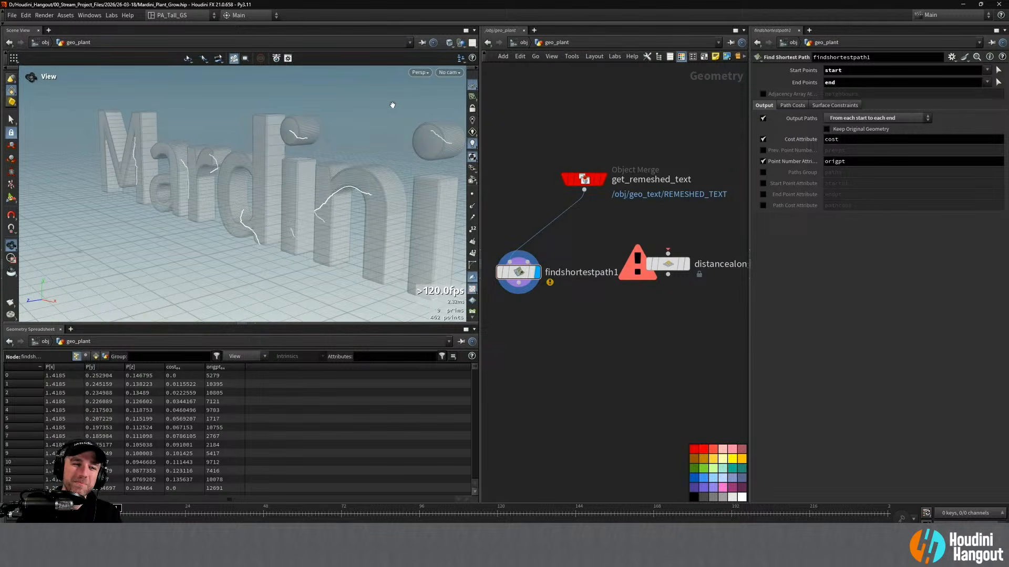
alt+drag(353, 178, 383, 178)
alt+right_drag(383, 178, 318, 182)
alt+middle_drag(289, 182, 315, 180)
alt+right_drag(315, 180, 337, 167)
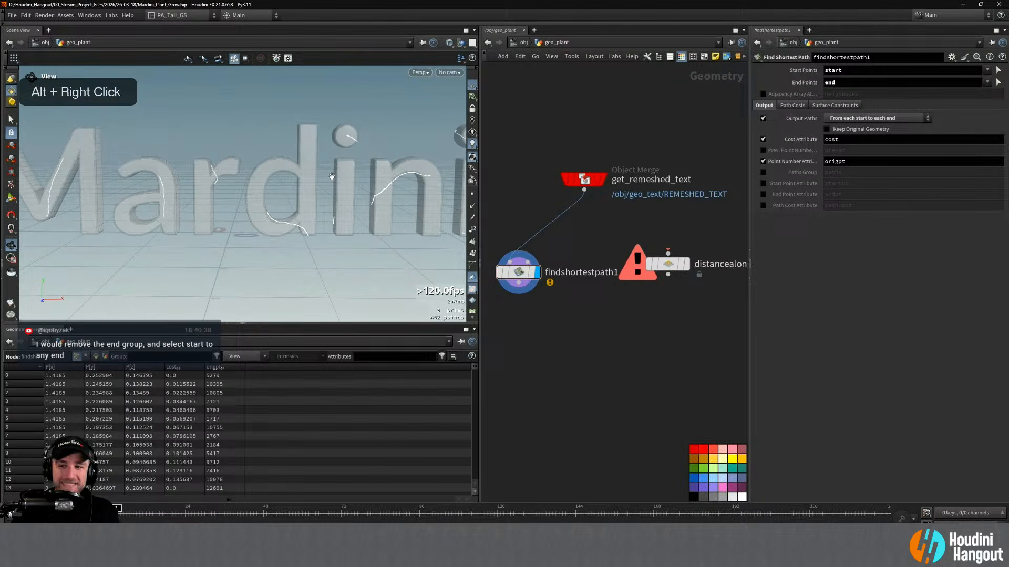
Clear the end points group and try the From each start to any end option for the output paths
click(987, 83)
click(991, 93)
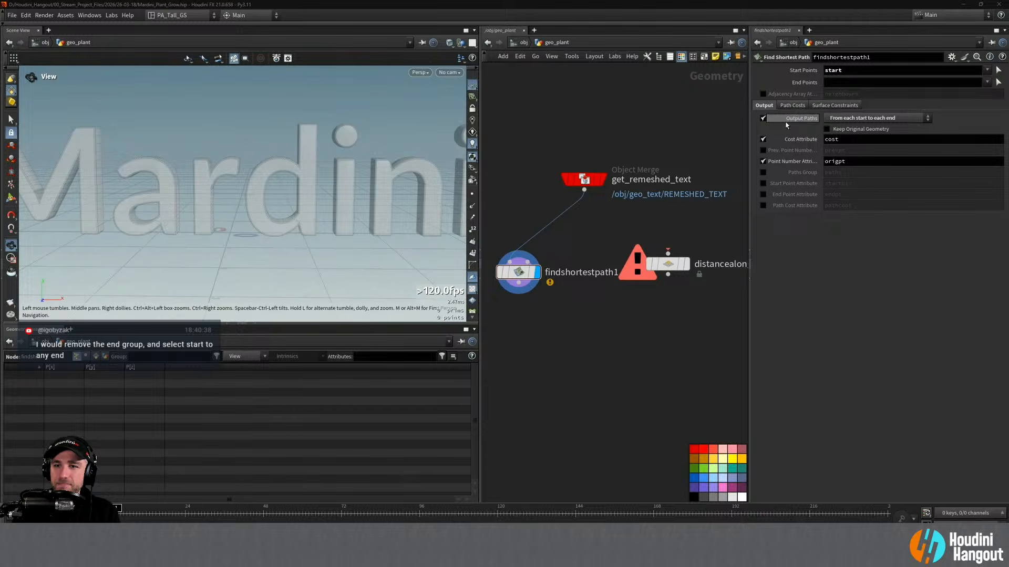
click(843, 119)
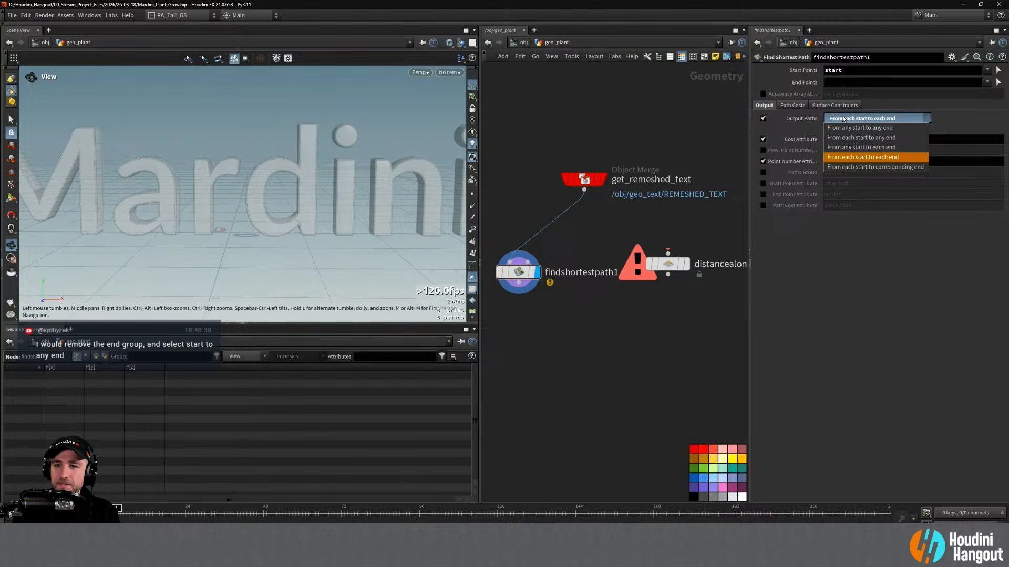
click(839, 137)
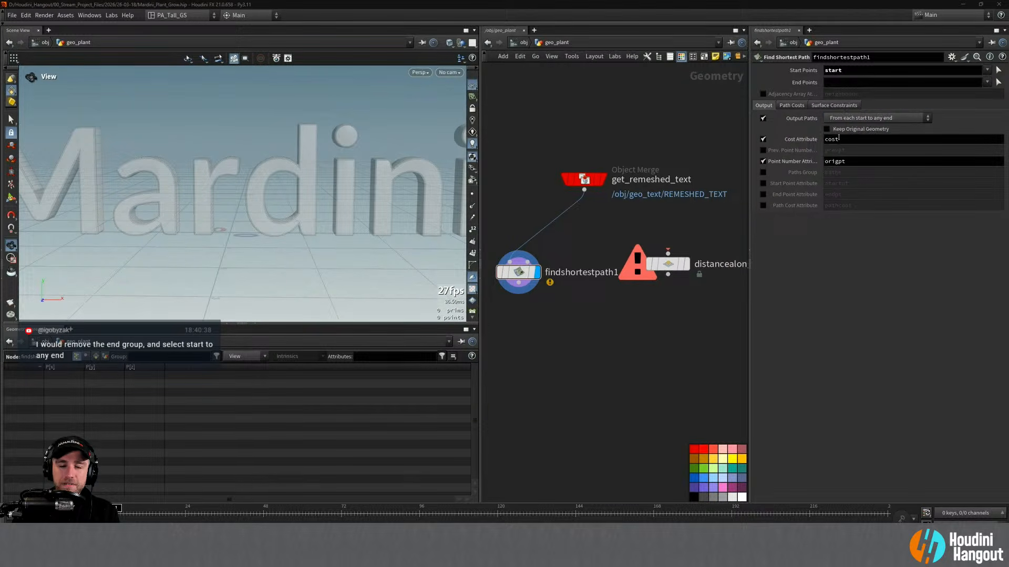
Set the output paths to From each start to each end and the end points to * on the shortest path node
click(851, 119)
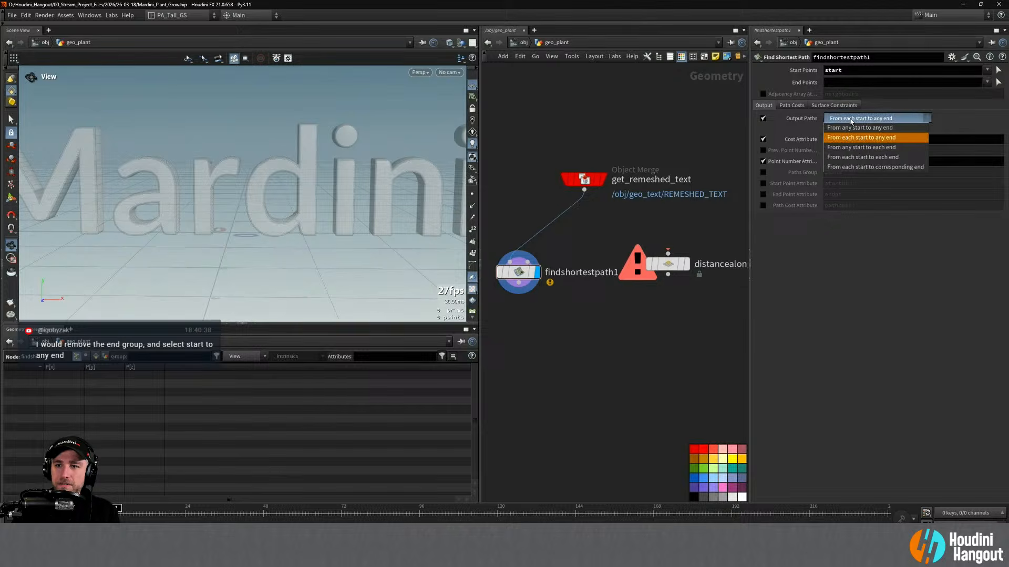
click(862, 157)
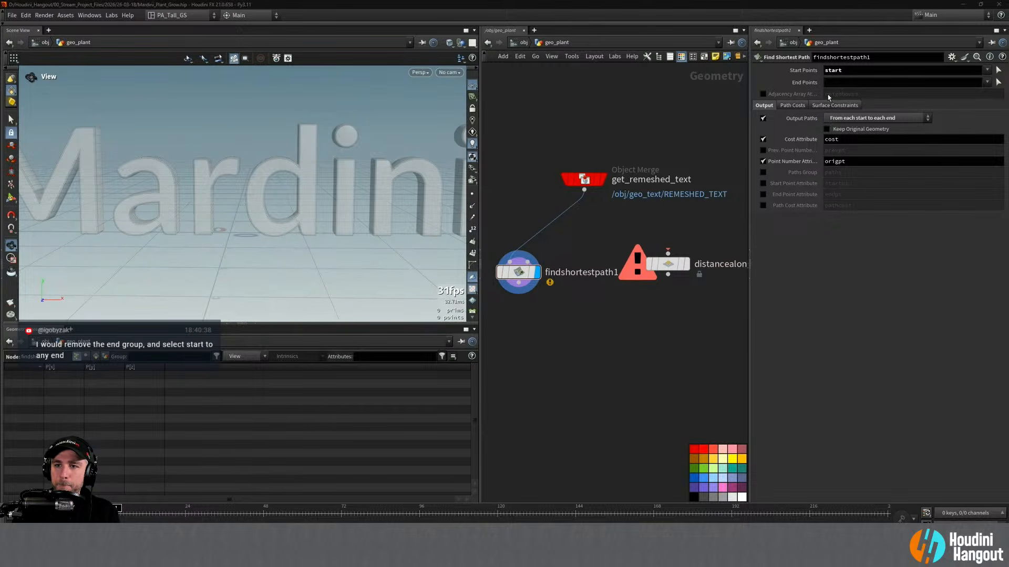
click(839, 83)
text(*)
key(Return)
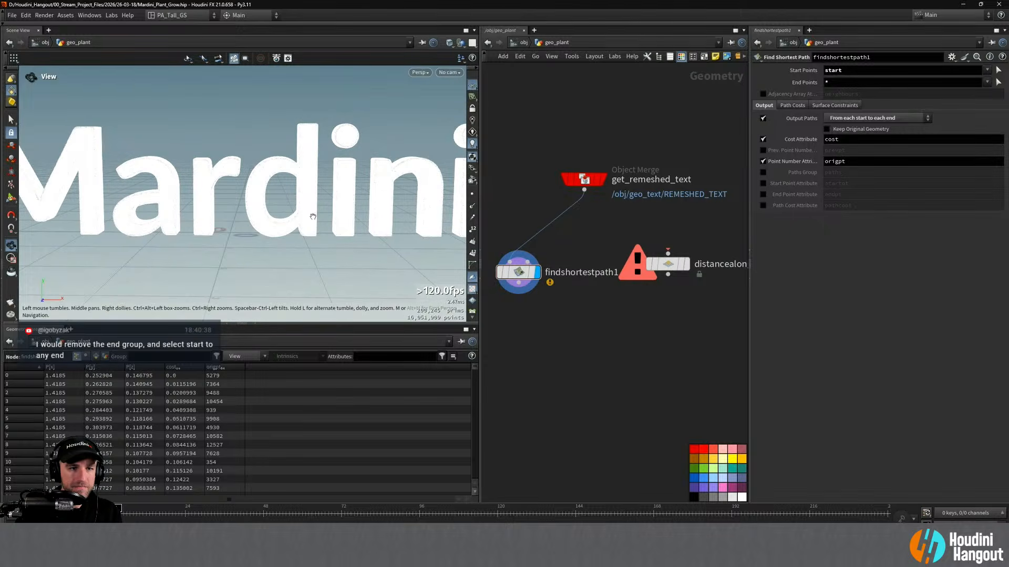
Examine the shortest paths covering the Mardini letters up close and from several angles
alt+right_drag(326, 186, 399, 158)
alt+drag(400, 158, 315, 174)
alt+right_drag(316, 173, 431, 152)
alt+drag(431, 152, 315, 163)
alt+right_drag(316, 162, 155, 152)
alt+drag(155, 152, 324, 146)
alt+middle_drag(324, 146, 374, 160)
alt+drag(373, 160, 459, 173)
alt+right_drag(459, 172, 468, 152)
alt+drag(467, 152, 411, 149)
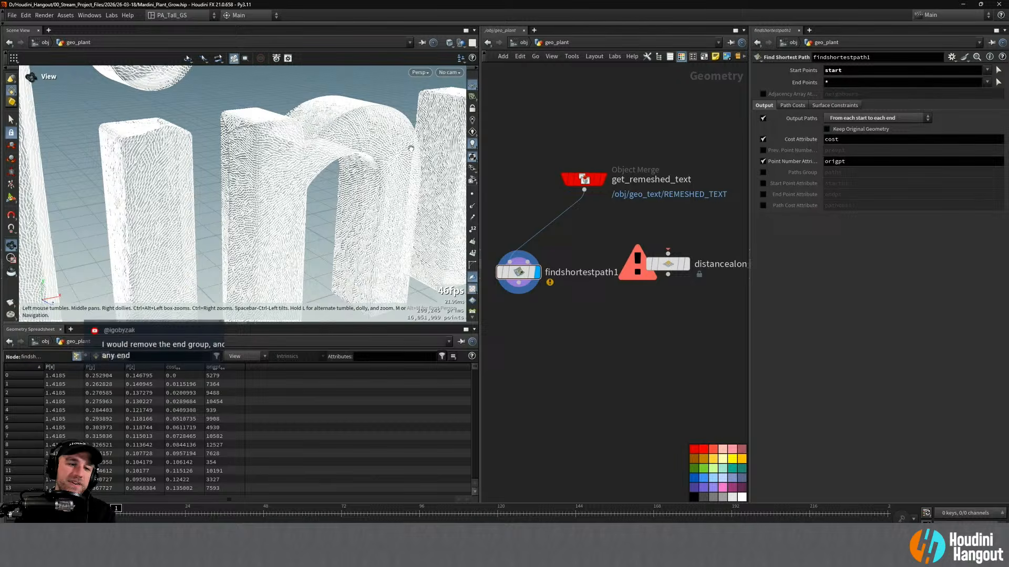
alt+right_drag(350, 158, 385, 112)
alt+drag(385, 112, 404, 137)
alt+right_drag(405, 136, 423, 186)
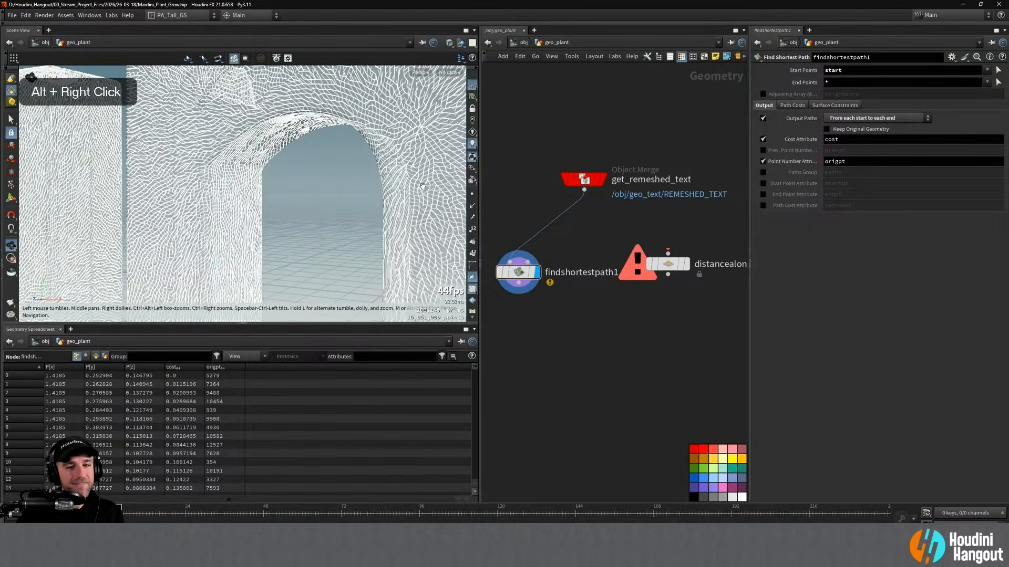
Show the primitive numbers on the paths, hide them again, and check how the paths spread across the letters
click(472, 230)
click(471, 230)
click(471, 253)
alt+right_drag(406, 207, 462, 138)
alt+right_drag(374, 159, 551, 250)
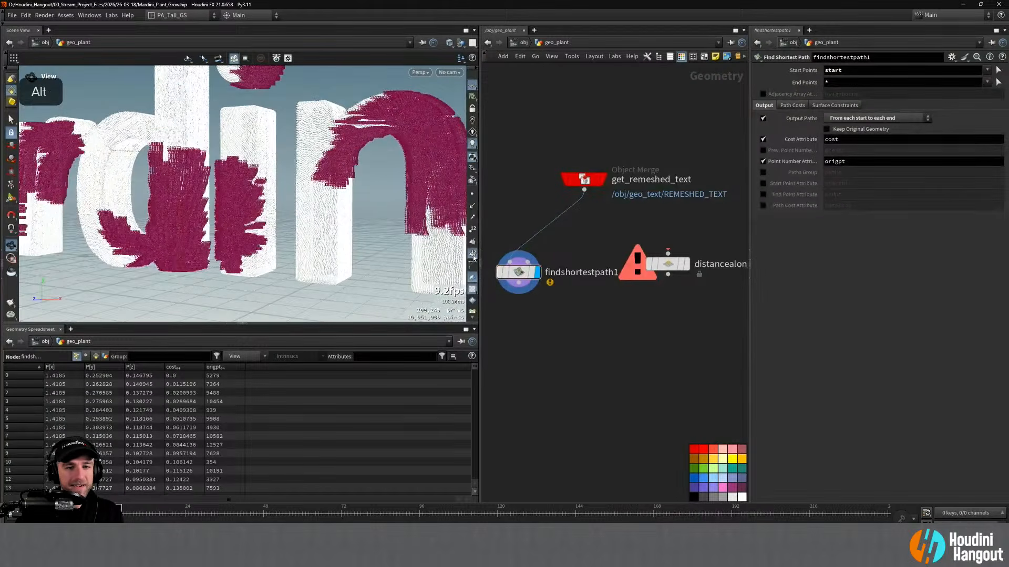
click(472, 253)
alt+right_drag(232, 121, 279, 144)
alt+drag(279, 143, 305, 147)
alt+middle_drag(305, 147, 336, 142)
alt+right_drag(336, 142, 420, 128)
alt+drag(421, 128, 184, 150)
alt+right_drag(184, 150, 157, 151)
alt+drag(156, 152, 368, 151)
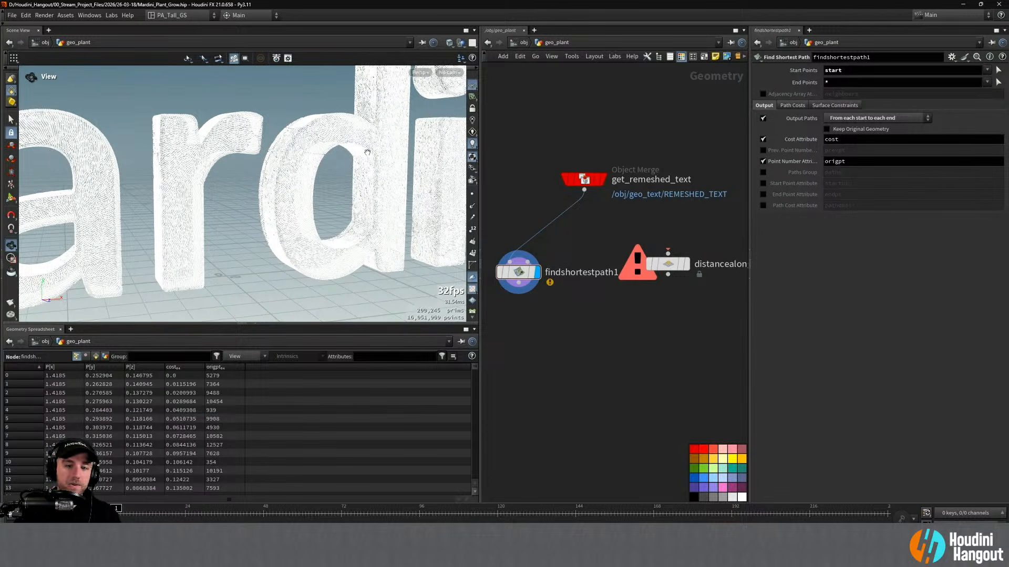
Delete the distancealonggeometry1 node and move findshortestpath1 beneath the get_remeshed_text node
click(667, 263)
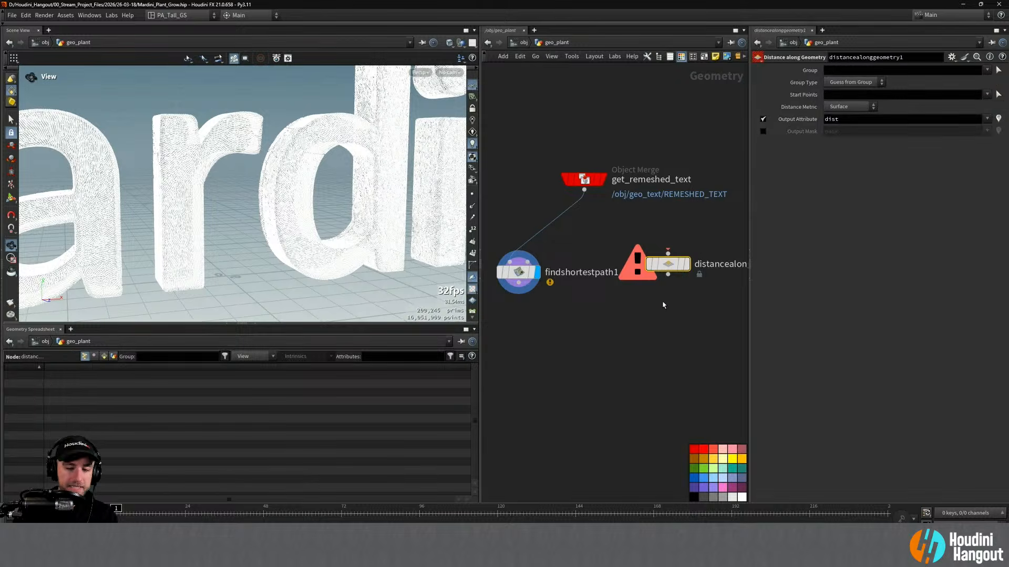
key(Delete)
drag(551, 280, 595, 276)
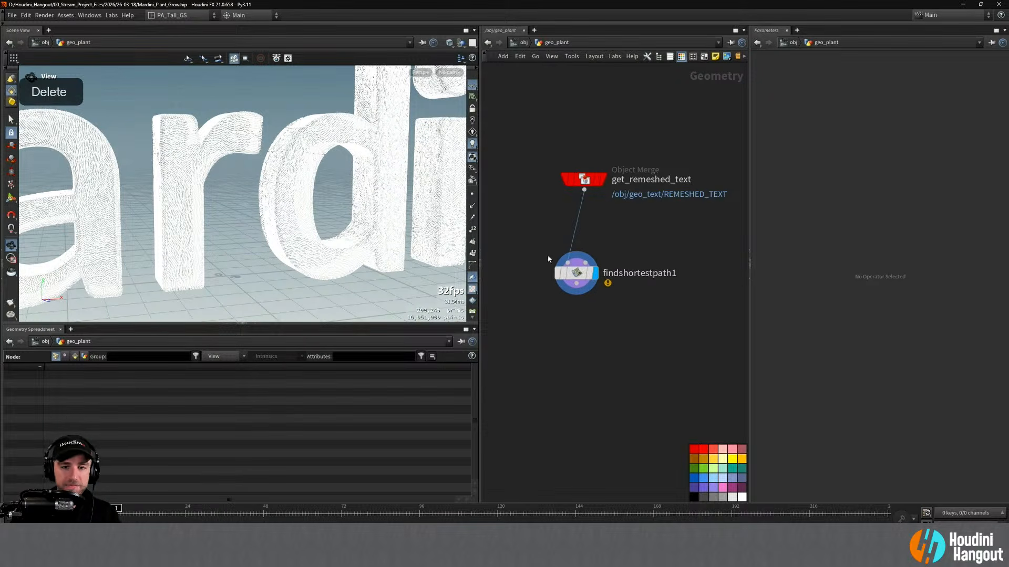
Reset the End Points group of findshortestpath1 to empty
click(576, 273)
click(838, 120)
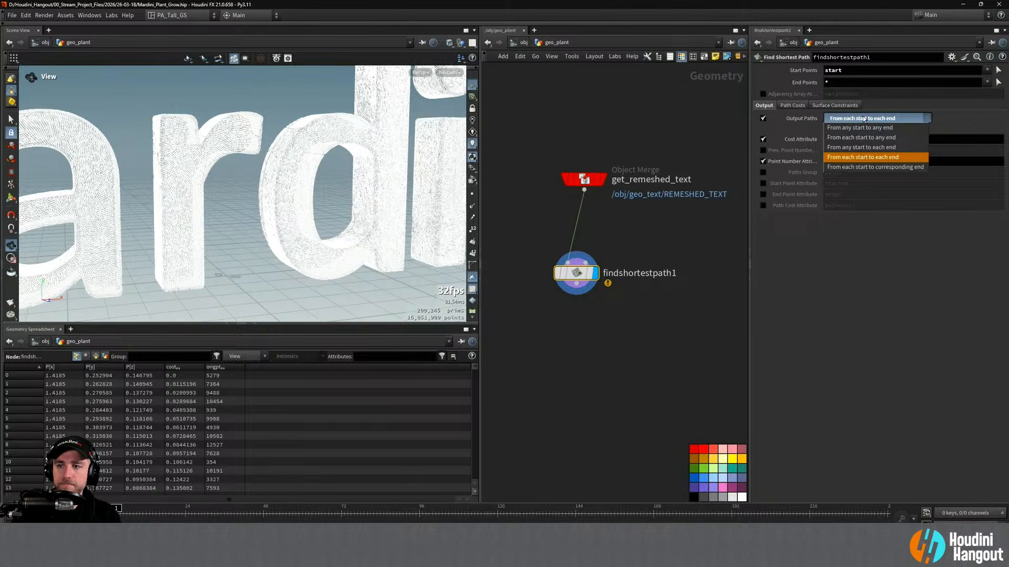
ctrl+middle_click(804, 82)
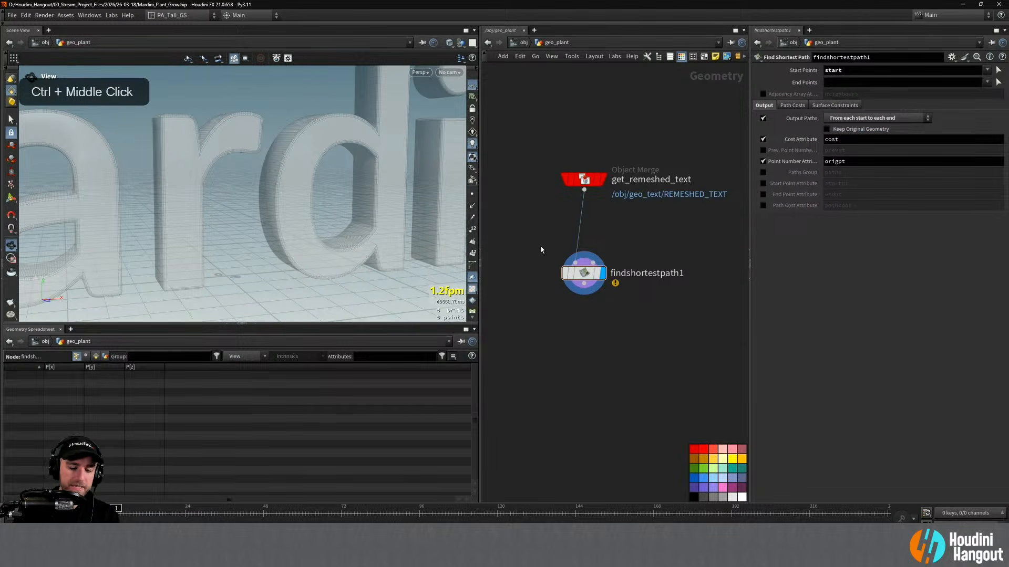
In geo_text, cut the nodes from fast_remesh1 down to REMESHED_TEXT and align RENDER_TEXT under polybevel1
key(u)
double_click(597, 205)
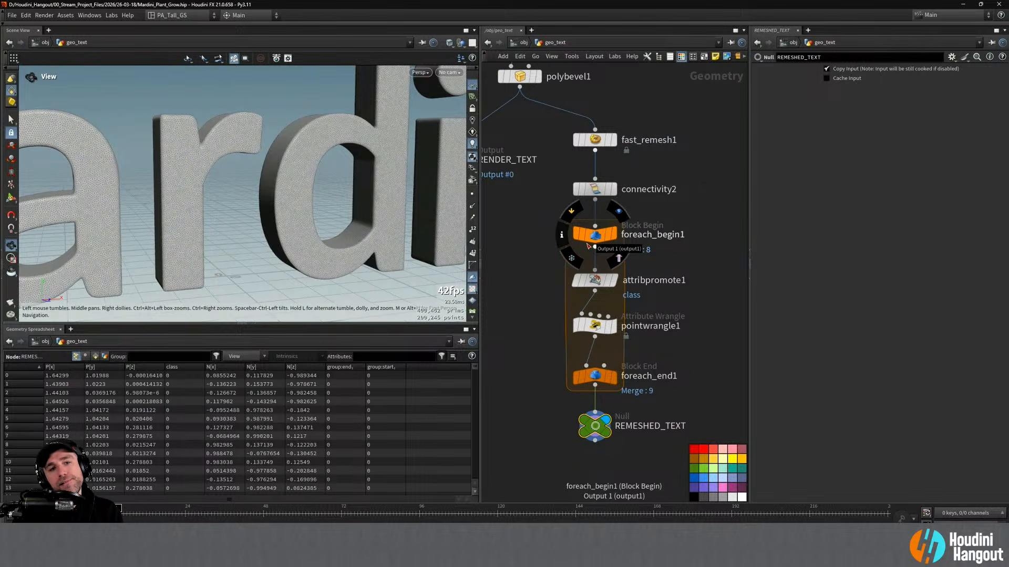
drag(556, 134, 670, 458)
key(ctrl+x)
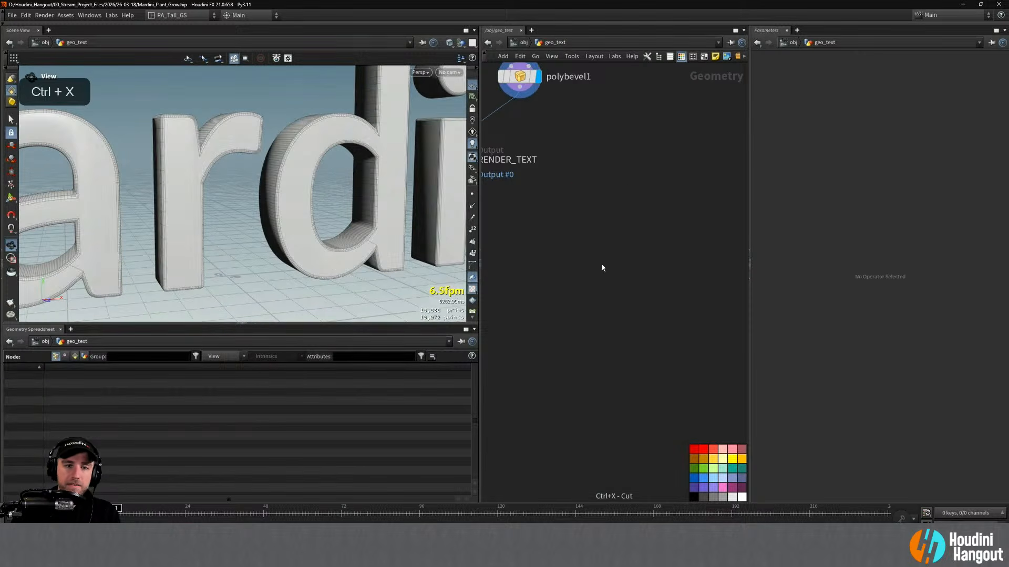
middle_drag(563, 198, 612, 203)
drag(511, 165, 572, 162)
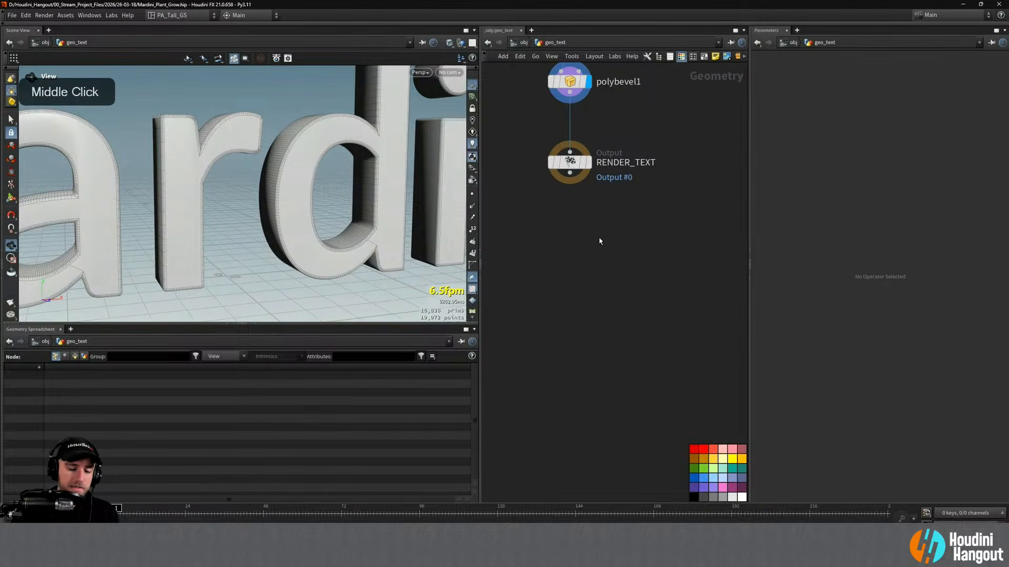
Paste the cut remesh node chain into geo_plant and place it beside the existing nodes
key(u)
double_click(593, 250)
key(ctrl+v)
drag(569, 245, 511, 255)
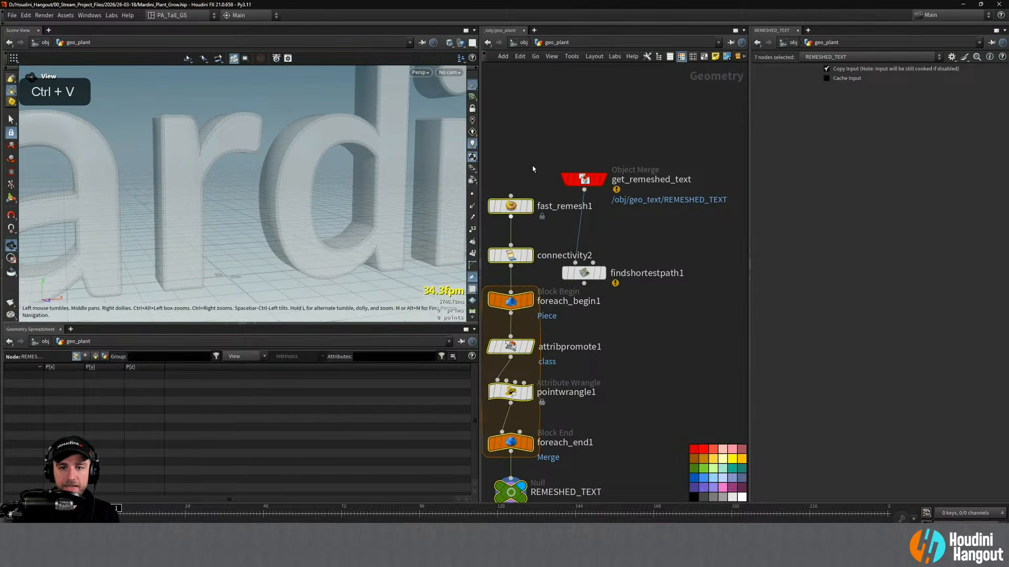
Move the object merge node above the pasted chain and point its Object 1 to /obj/geo_text/RENDER_TEXT
click(536, 172)
drag(586, 176, 577, 142)
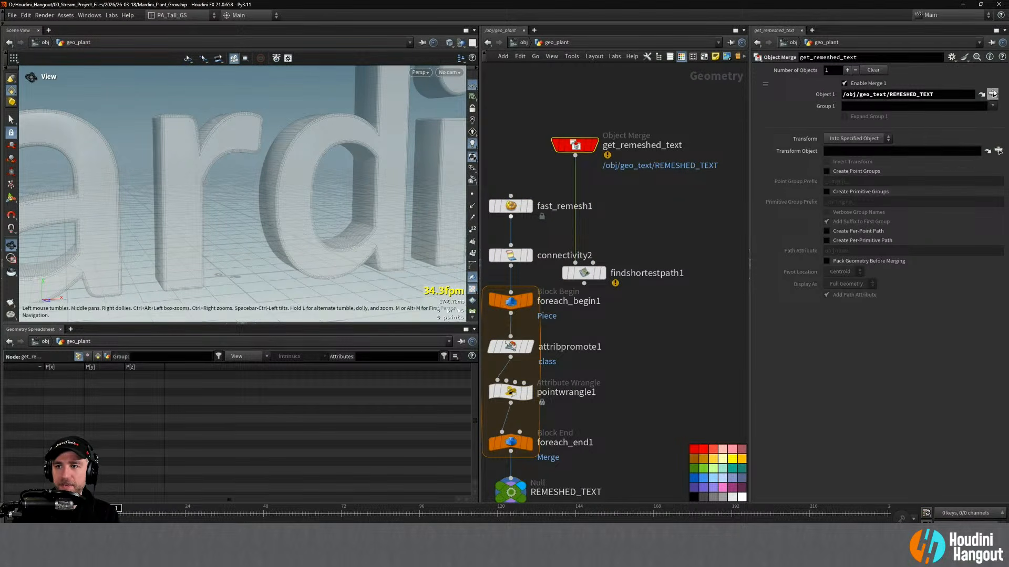
click(996, 95)
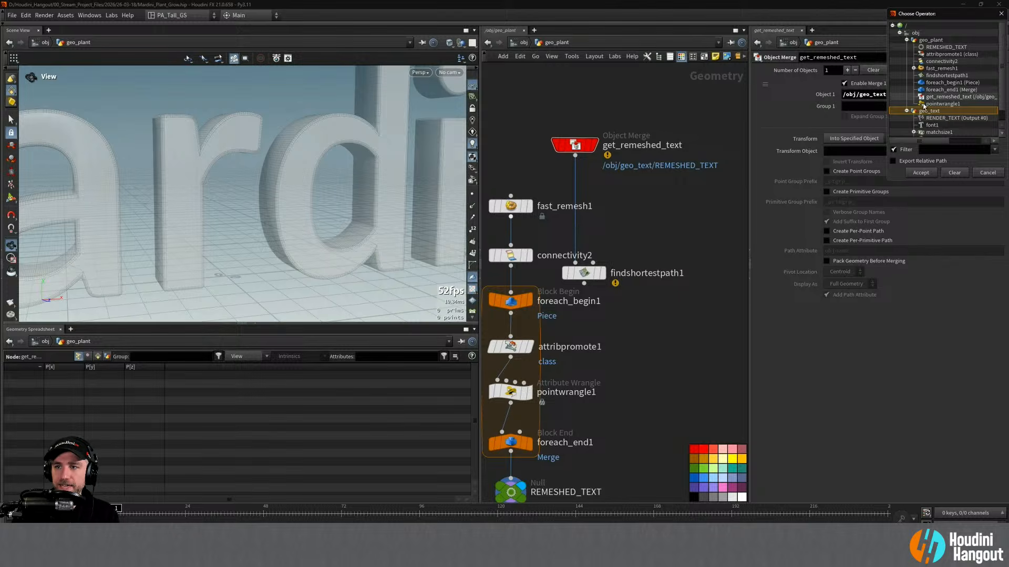
click(946, 118)
click(920, 173)
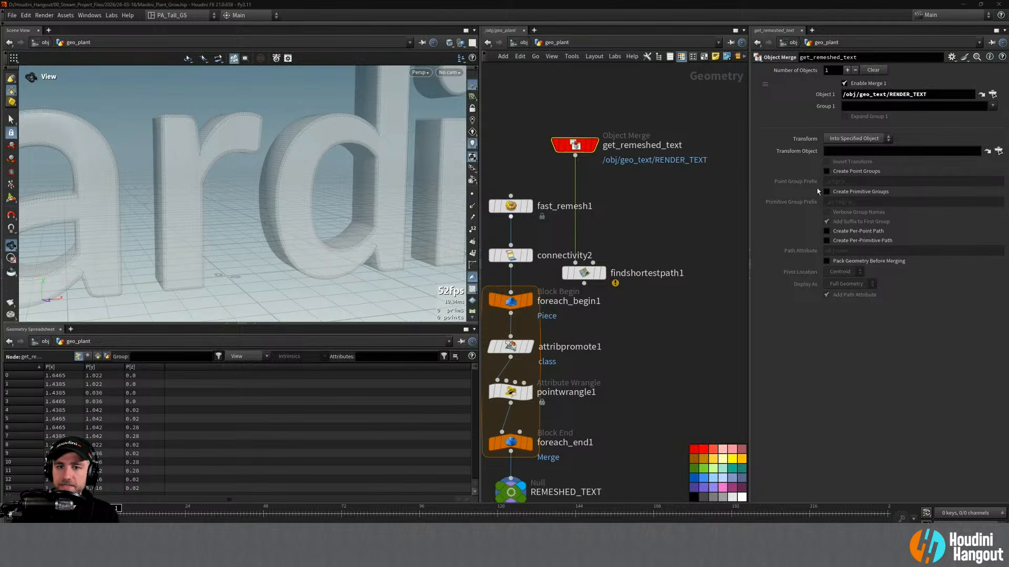
Rename the object merge node to get_render_text
double_click(621, 145)
drag(622, 145, 666, 148)
text(render)
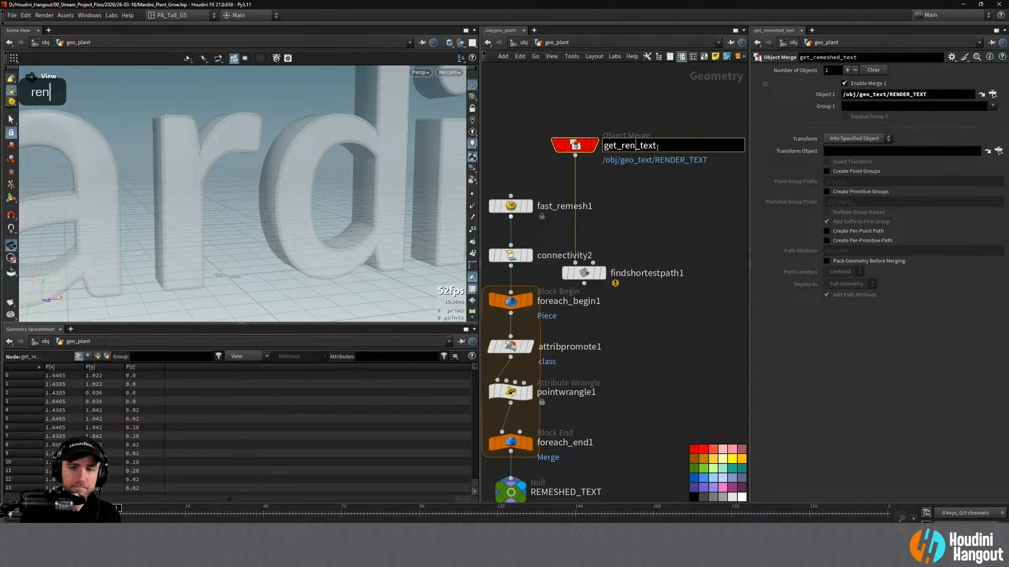
key(Return)
Connect get_render_text to the input of fast_remesh1 and move findshortestpath1 down below the remesh chain
middle_drag(652, 201, 737, 155)
click(595, 149)
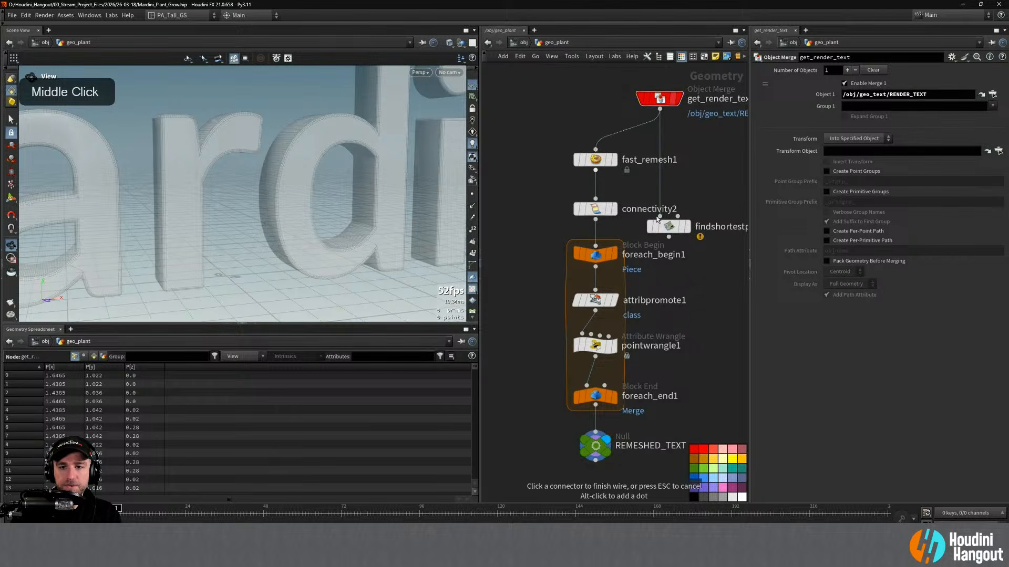
click(695, 392)
middle_drag(701, 313, 684, 212)
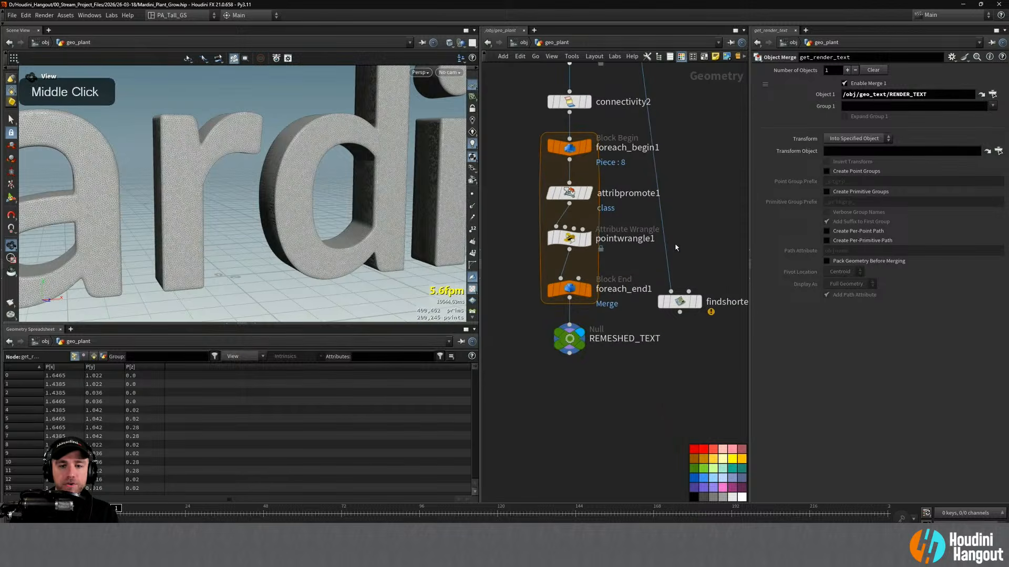
drag(679, 307, 693, 392)
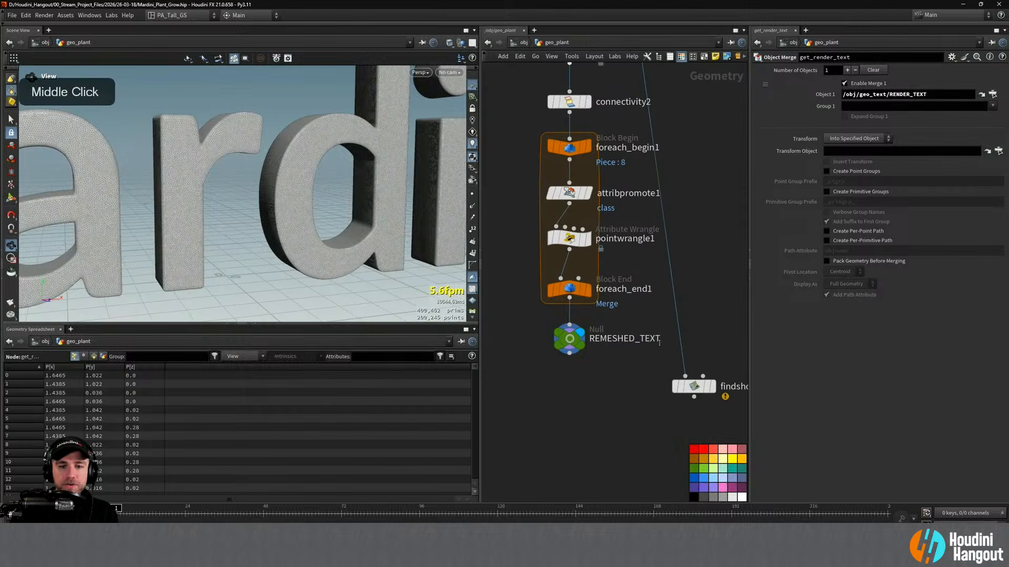
Remove the randEnd variable and the if block that creates the end group from the pointwrangle1 code
click(567, 242)
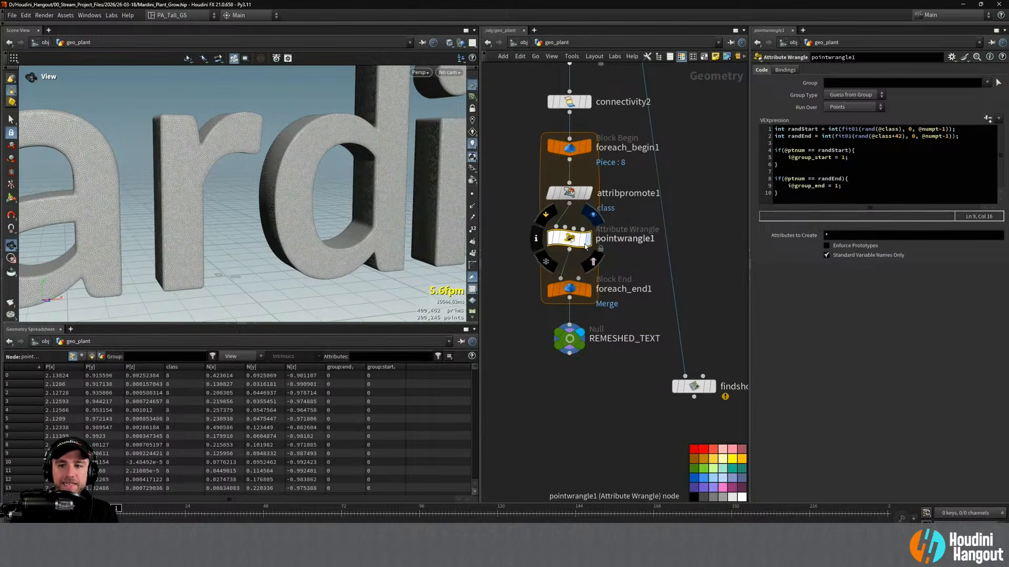
drag(779, 193, 769, 179)
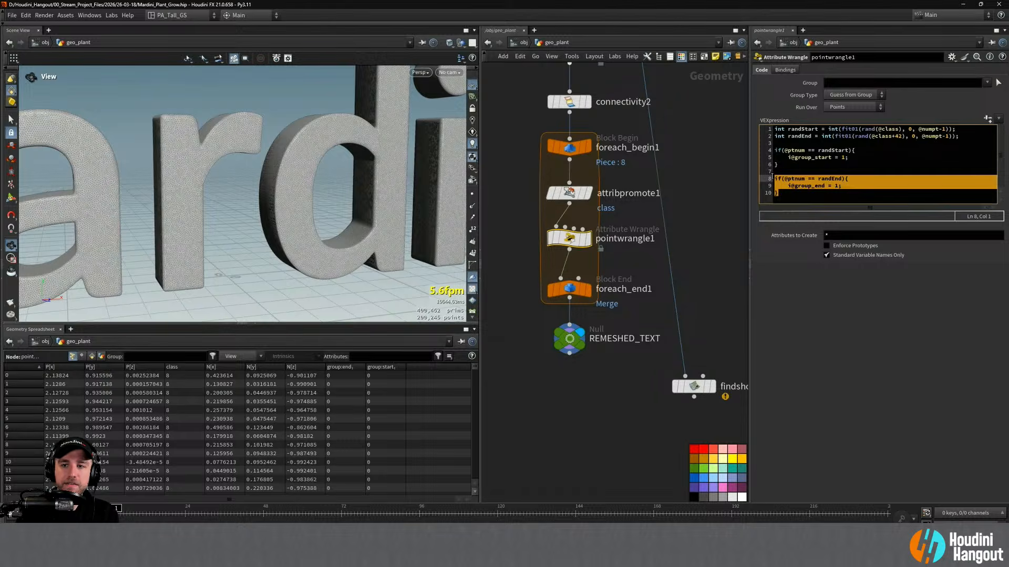
key(BackSpace)
key(BackSpace)
key(BackSpace)
drag(775, 136, 966, 134)
key(BackSpace)
key(BackSpace)
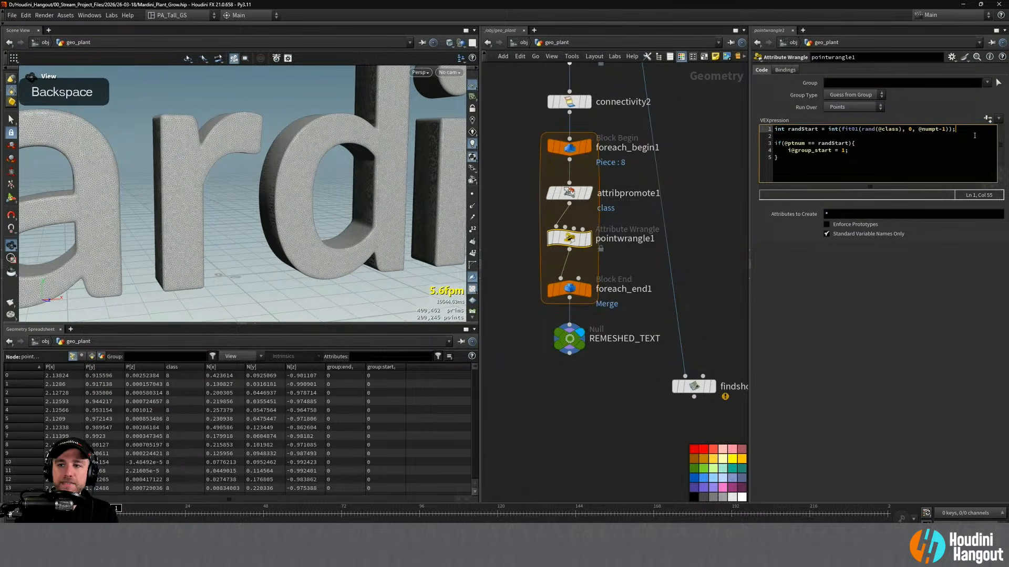
click(547, 390)
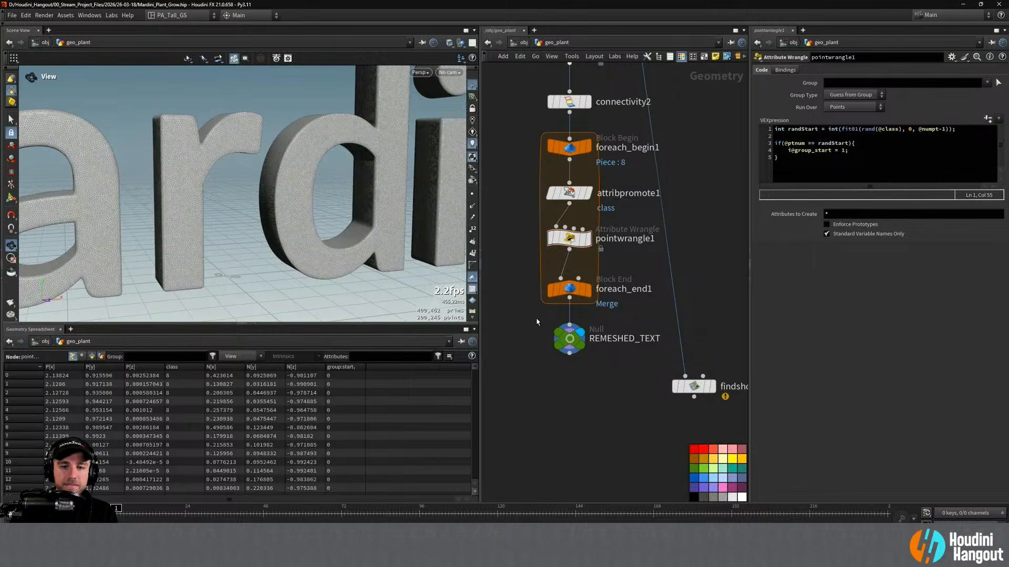
Insert a Group node between foreach_end1 and the REMESHED_TEXT null, display it, and enable Keep by Random Chance
mouse_move(573, 344)
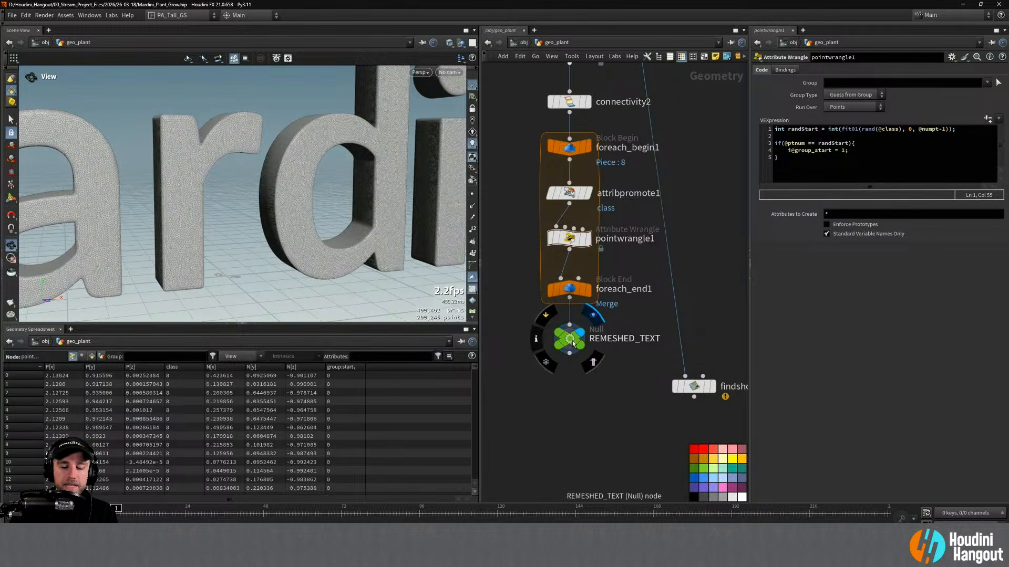
drag(573, 345, 573, 413)
key(Tab)
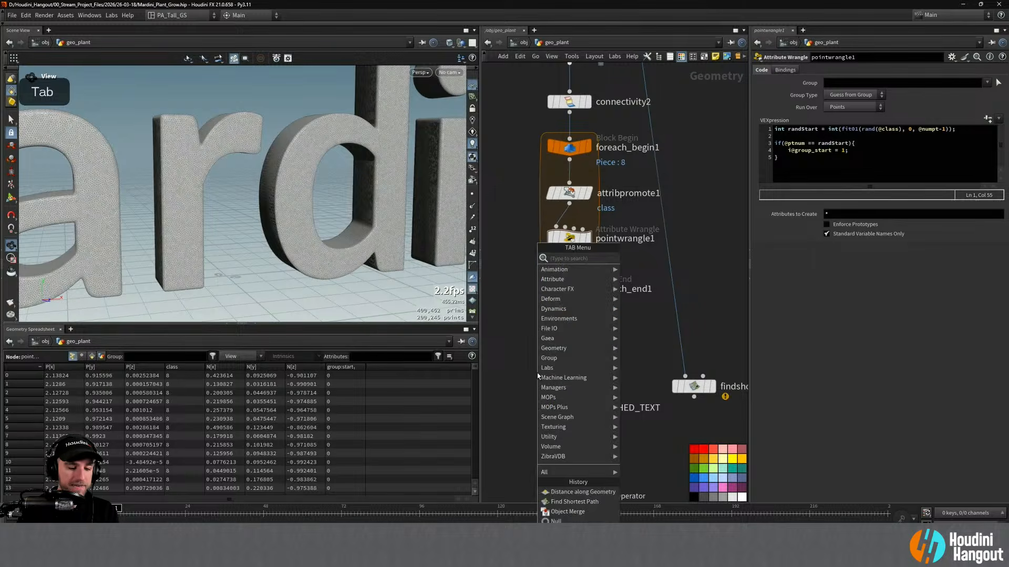
text(gr)
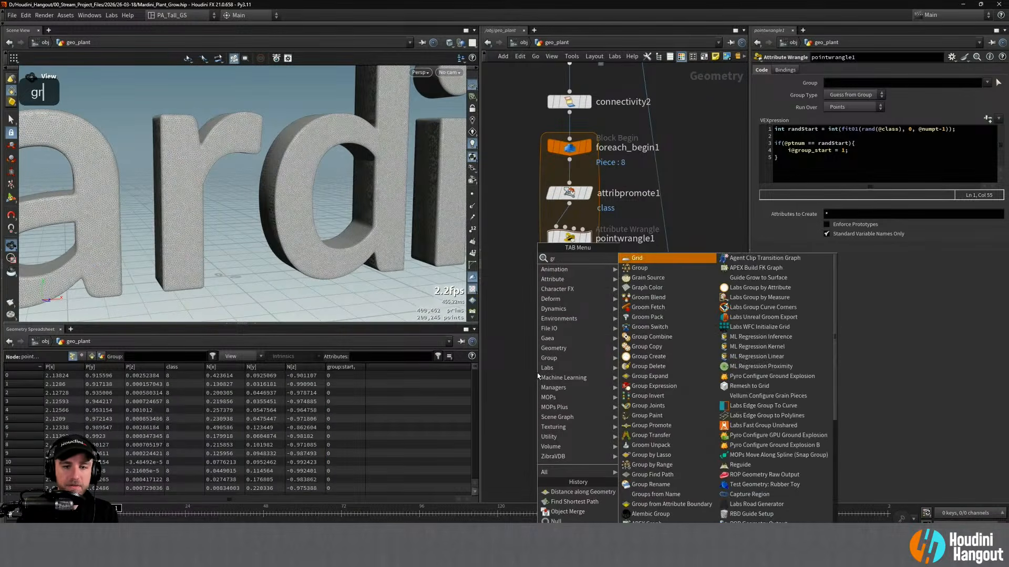
text(our)
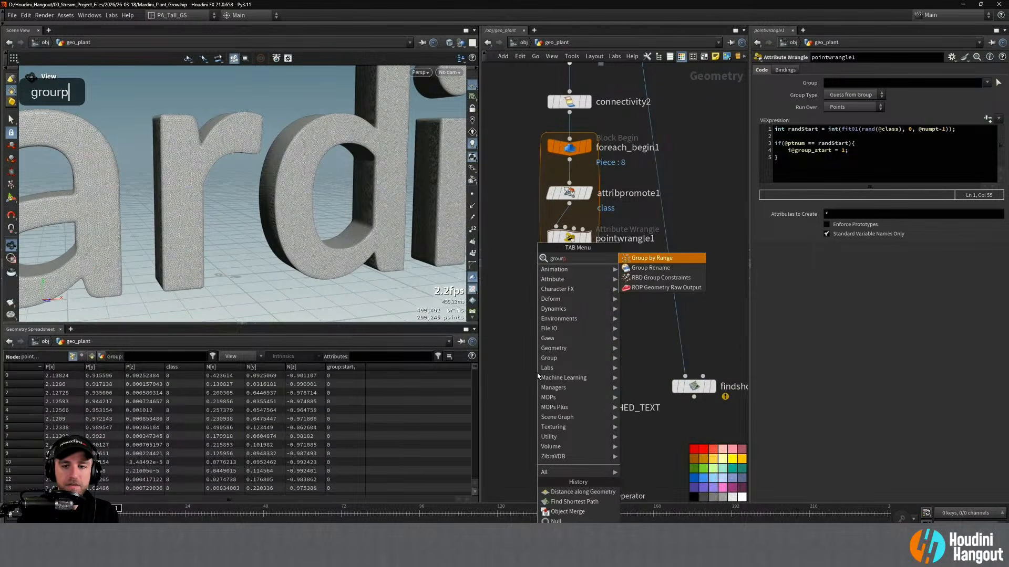
key(BackSpace)
text(p)
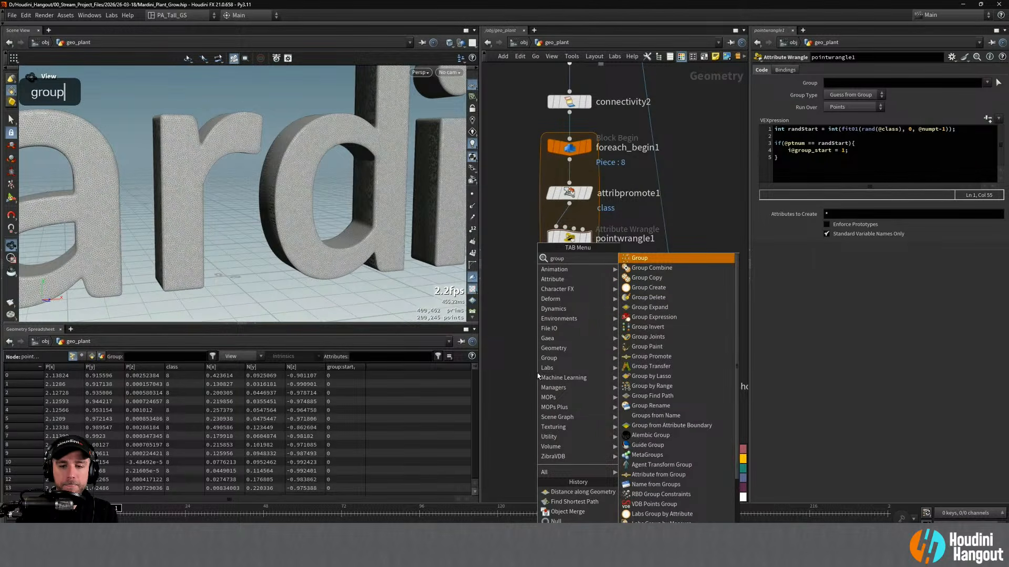
key(Return)
click(546, 351)
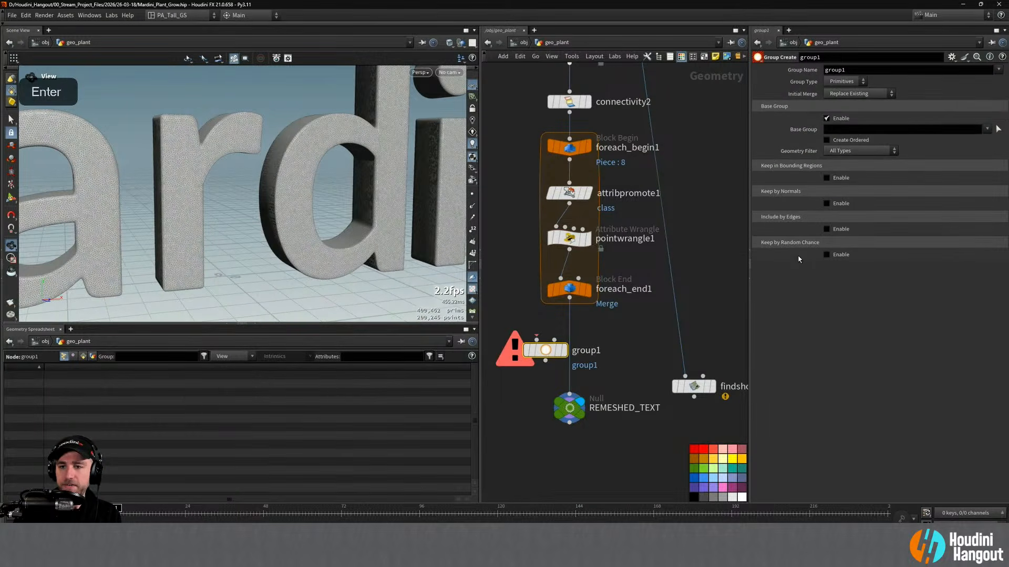
click(826, 254)
click(564, 351)
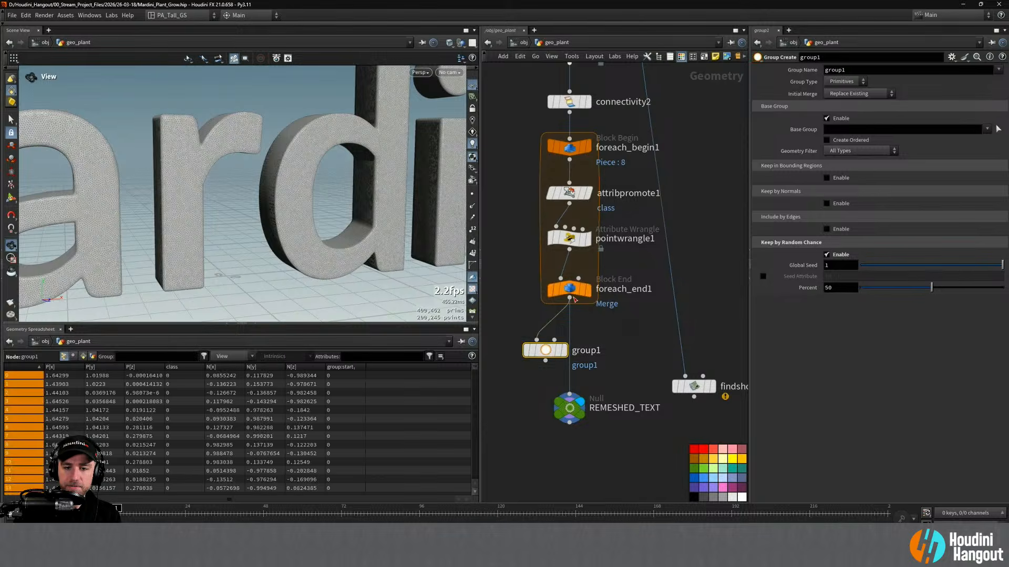
mouse_move(549, 351)
mouse_down()
mouse_move(579, 344)
mouse_move(564, 345)
mouse_up()
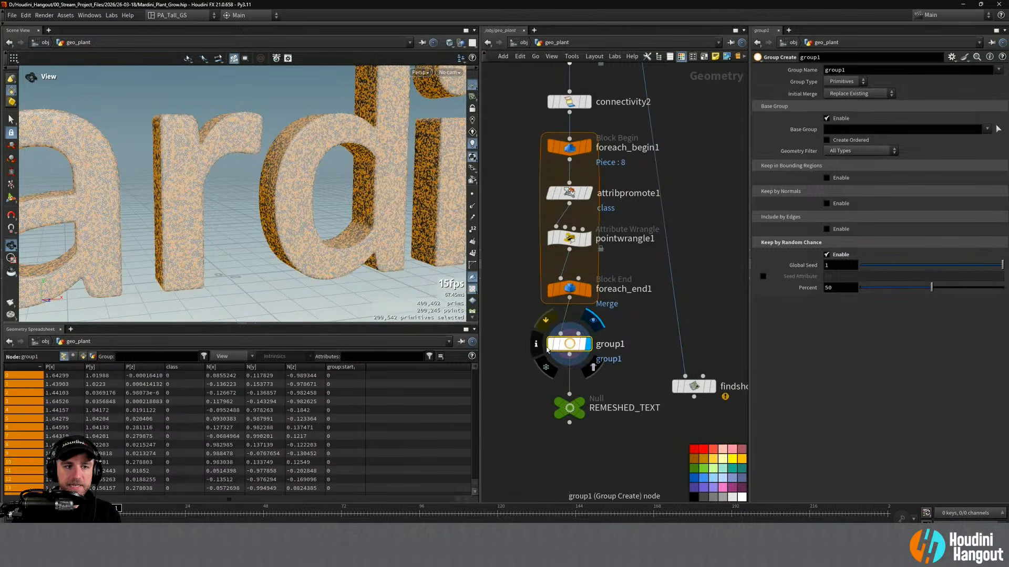
Set group1 to the Points group type and name the group ends
click(845, 81)
click(843, 92)
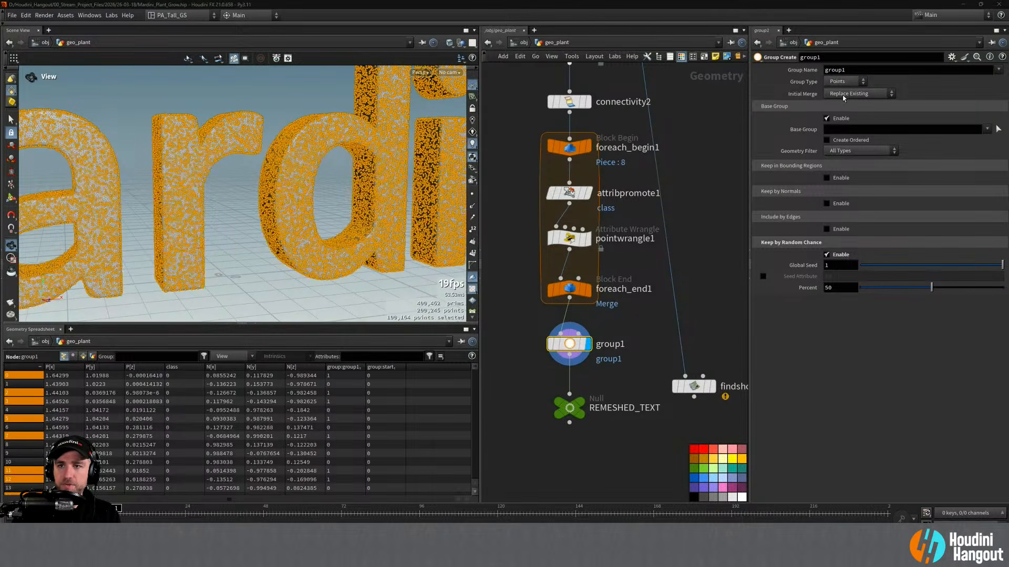
double_click(839, 70)
text(end)
key(Return)
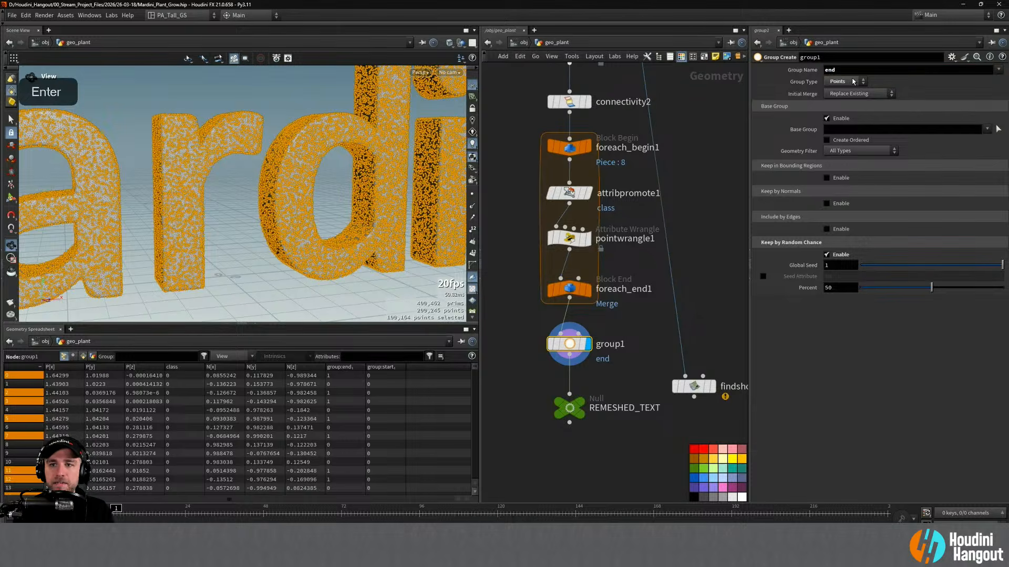
text(s)
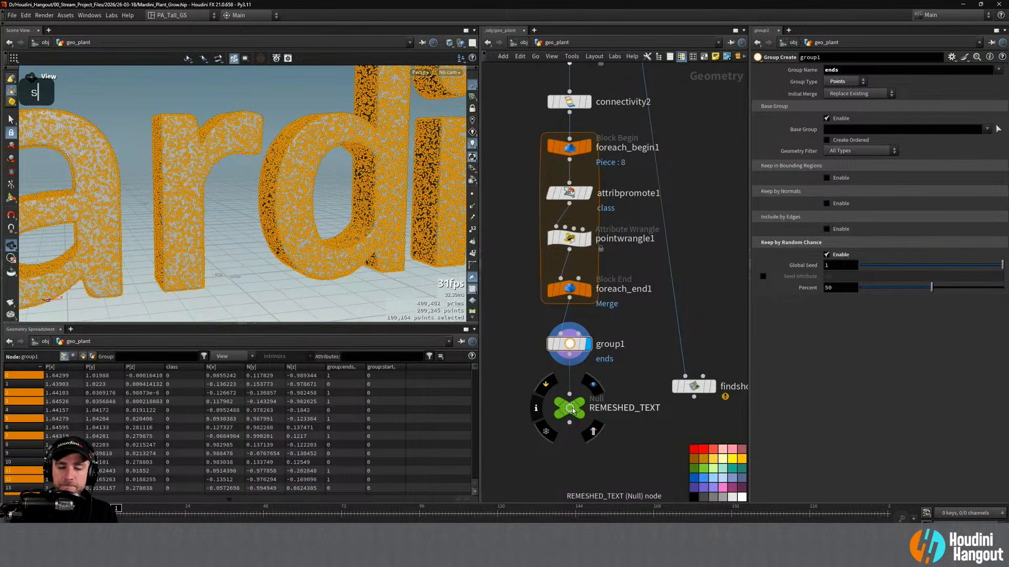
Move findshortestpath1 below REMESHED_TEXT, connect it to that null, and colour the null yellow
middle_drag(651, 415, 635, 328)
click(678, 310)
click(659, 364)
drag(677, 299, 556, 391)
click(553, 322)
click(711, 458)
click(667, 368)
click(553, 335)
click(553, 256)
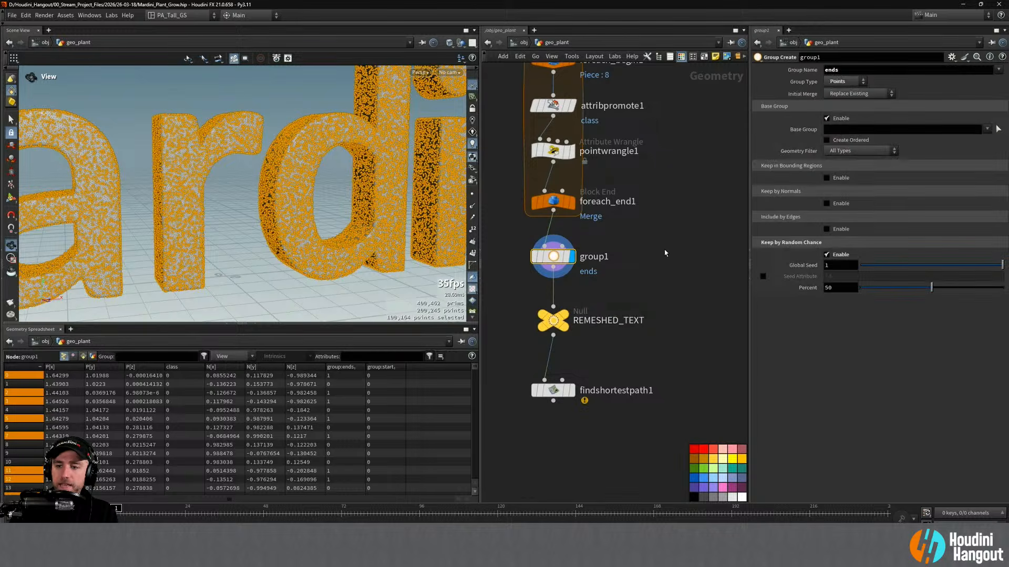
Lower the random chance Percent of the ends group to 25 and further to 10
click(839, 288)
alt+drag(231, 149, 336, 153)
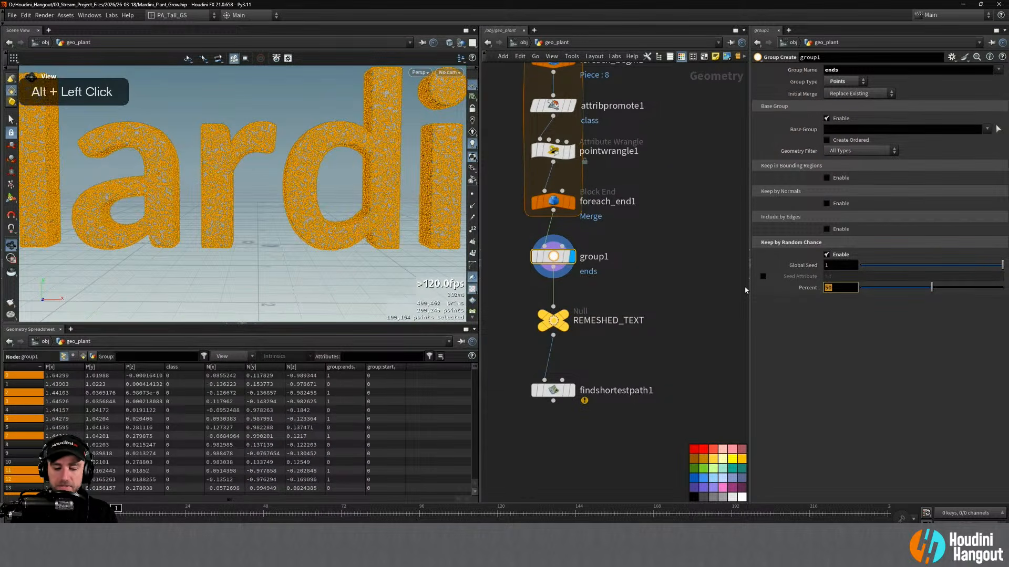
text(25)
key(Return)
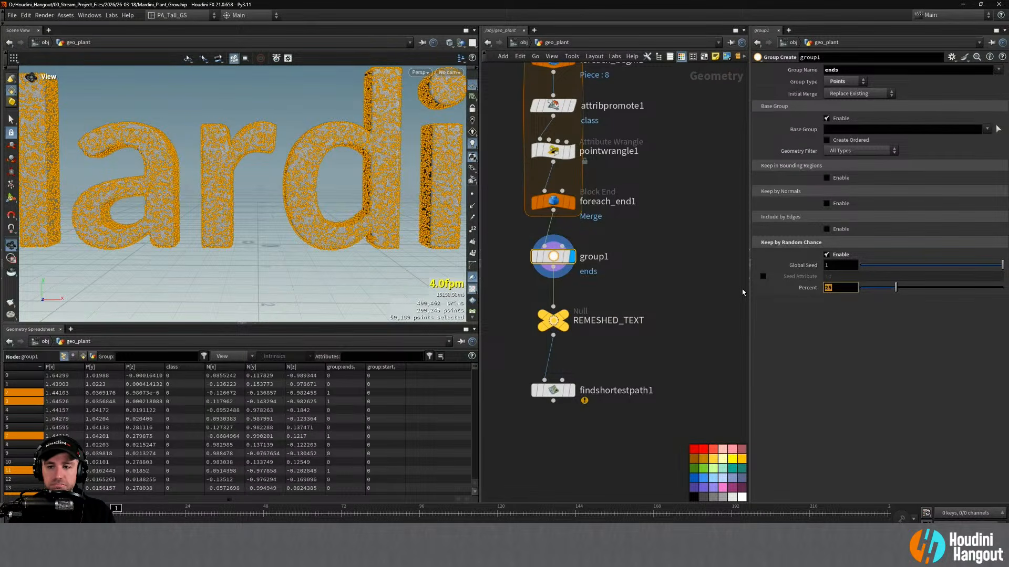
text(10)
key(Return)
alt+drag(326, 157, 348, 152)
Display findshortestpath1 and set its End Points to the ends group
click(570, 391)
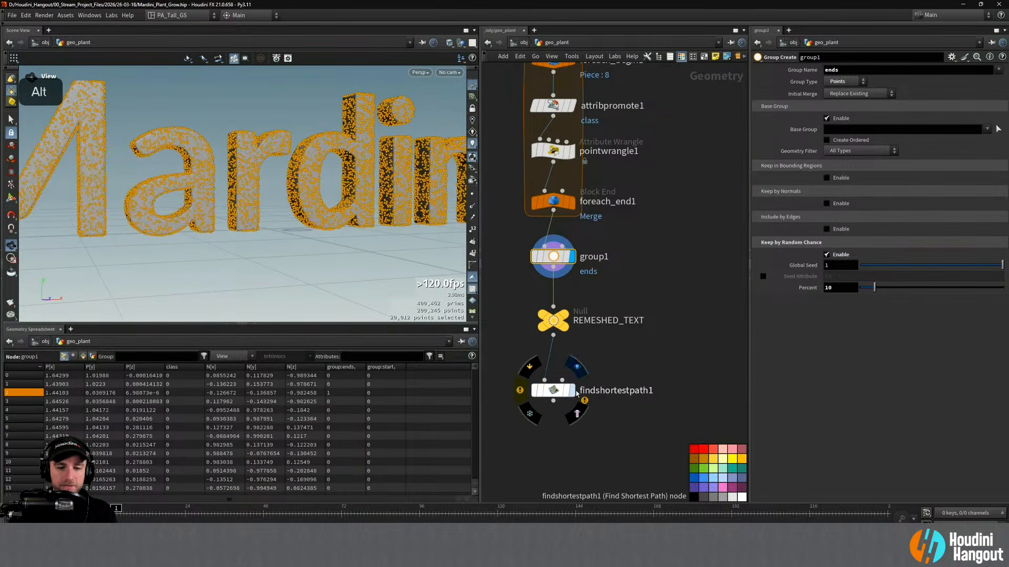
click(986, 82)
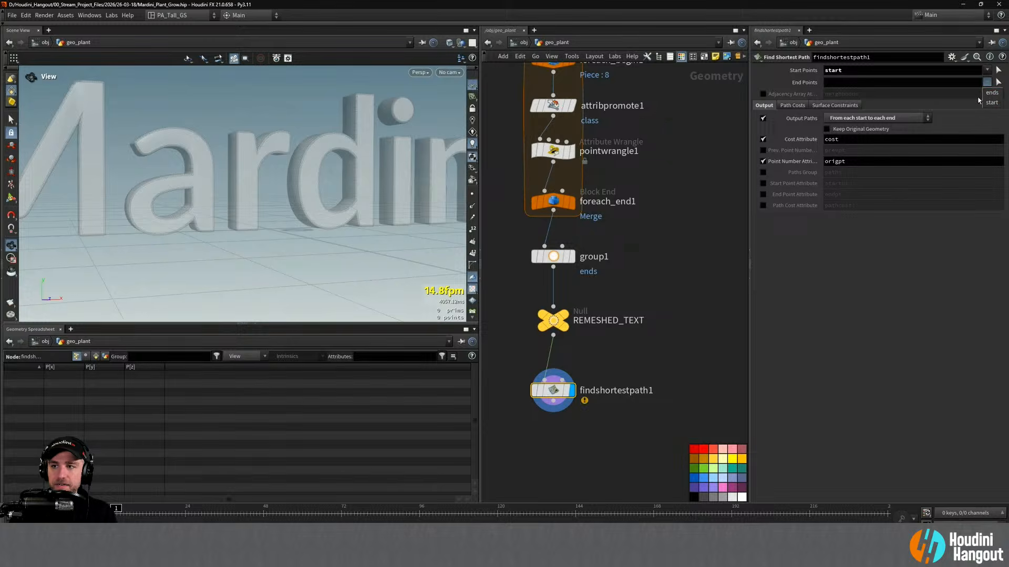
click(990, 95)
alt+drag(278, 180, 284, 179)
alt+right_drag(283, 179, 400, 153)
mouse_move(399, 152)
alt+mouse_down()
mouse_move(348, 134)
mouse_move(404, 143)
alt+mouse_up()
Try a random chance Percent of 1 for the ends group, settle on 2, and inspect the resulting paths
click(555, 256)
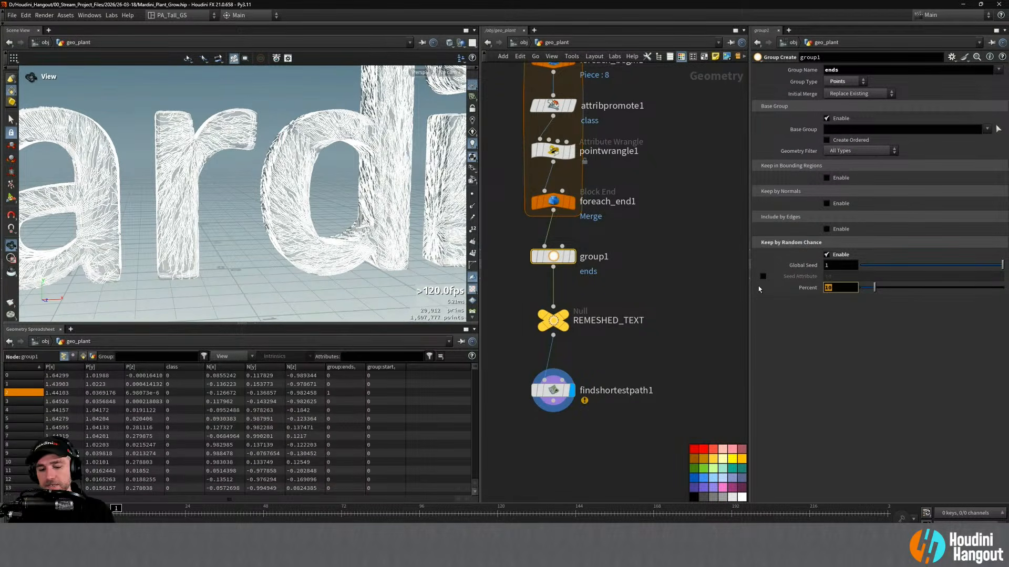
text(1)
key(Return)
alt+right_drag(286, 97, 274, 121)
mouse_move(284, 131)
alt+mouse_down()
mouse_move(319, 192)
mouse_move(526, 106)
mouse_move(517, 126)
mouse_move(514, 113)
mouse_move(333, 90)
mouse_move(385, 139)
mouse_move(295, 131)
alt+mouse_up()
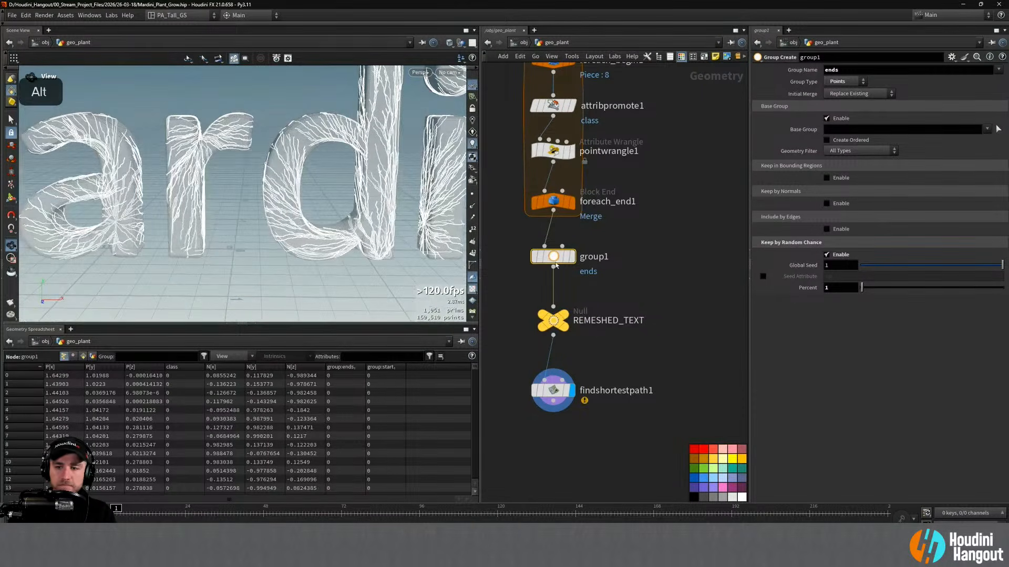
drag(836, 287, 766, 288)
text(2)
key(Return)
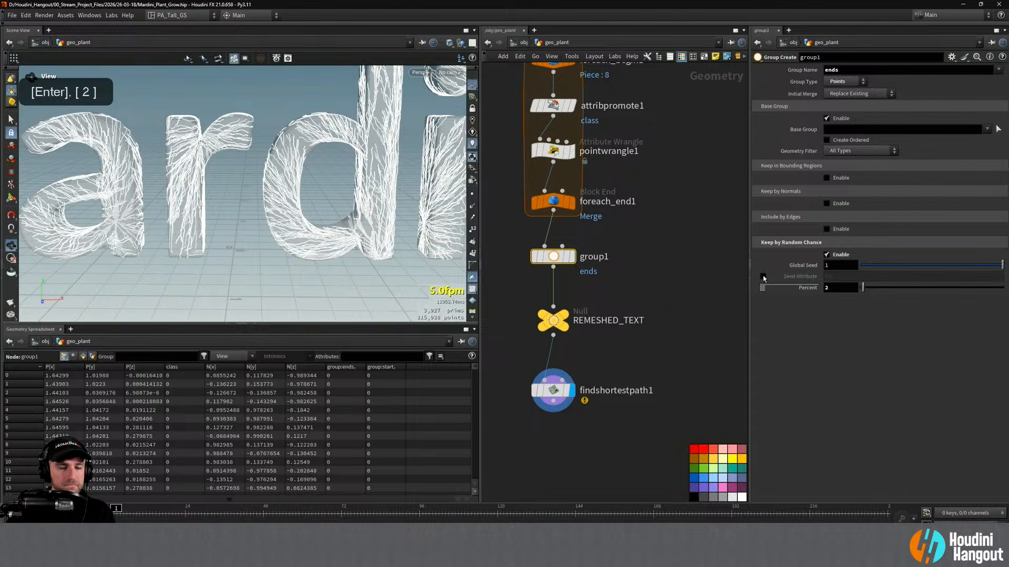
alt+drag(306, 71, 375, 161)
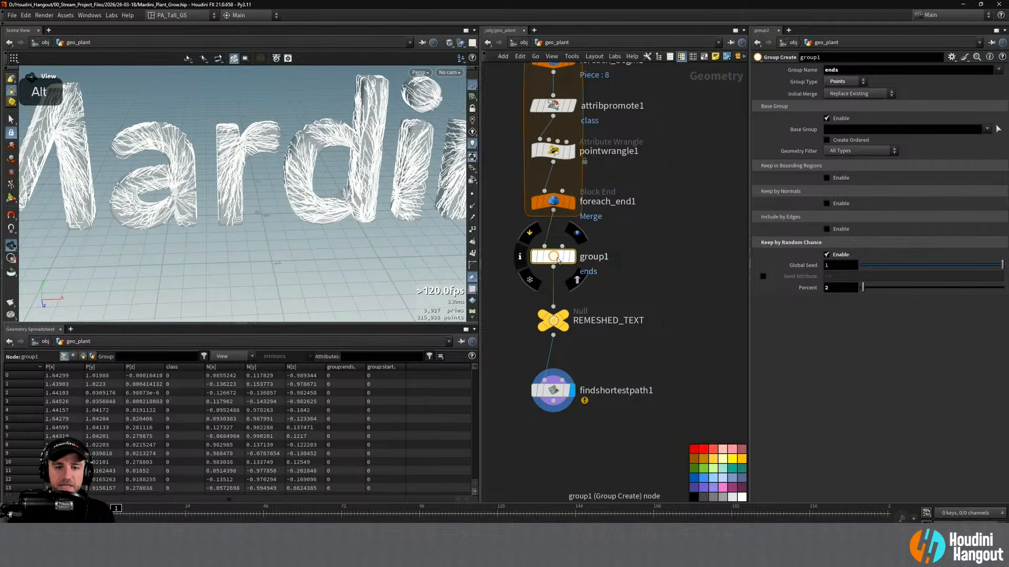
Enable the Point Cost Attribute on findshortestpath1 and set it to addcost
click(554, 390)
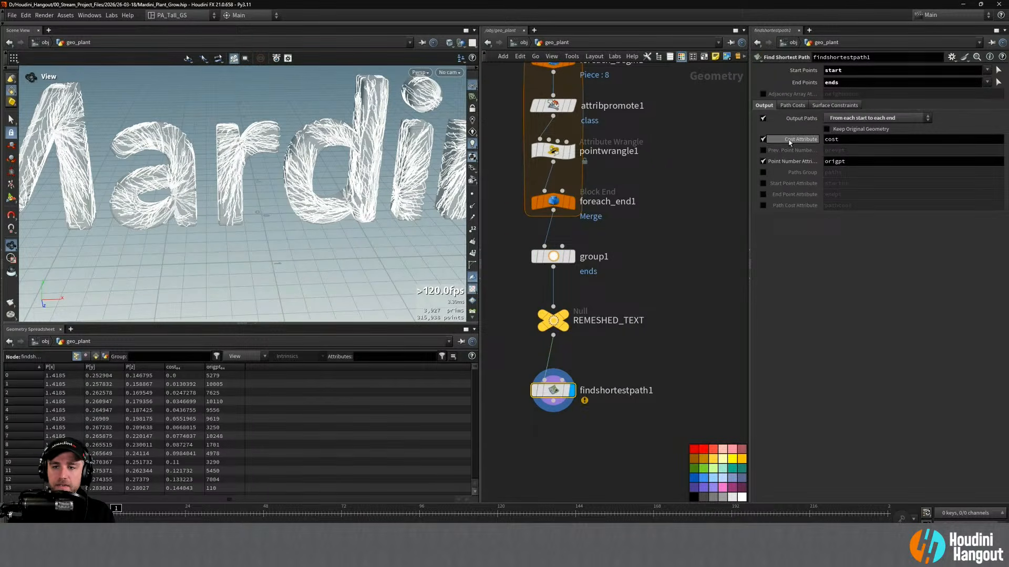
mouse_move(789, 142)
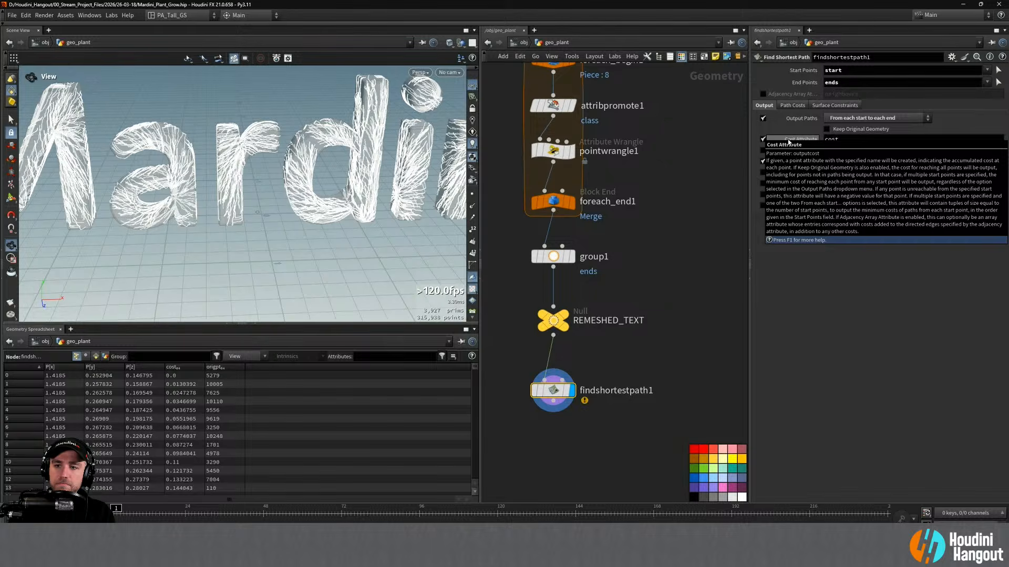
click(792, 105)
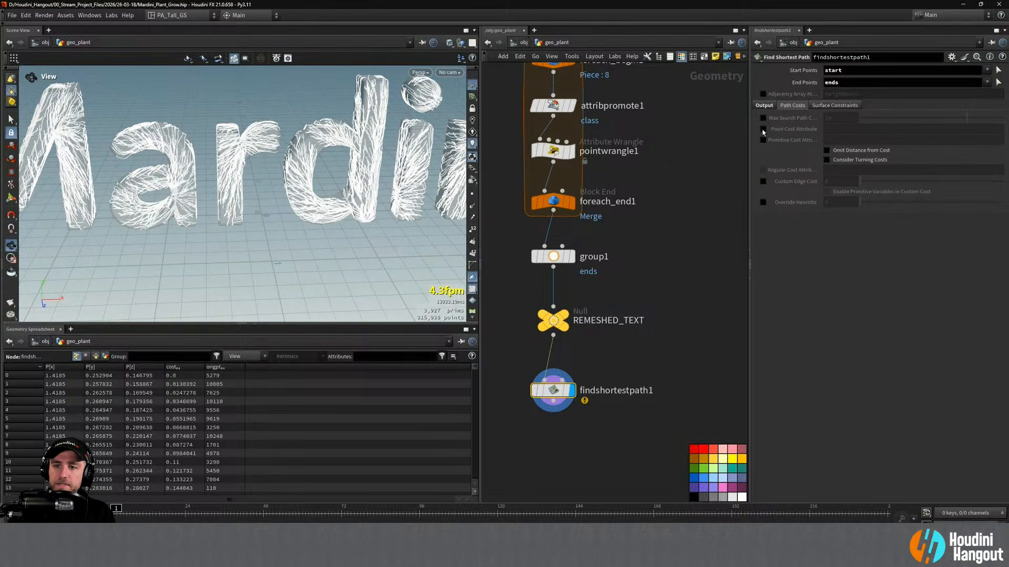
mouse_move(799, 132)
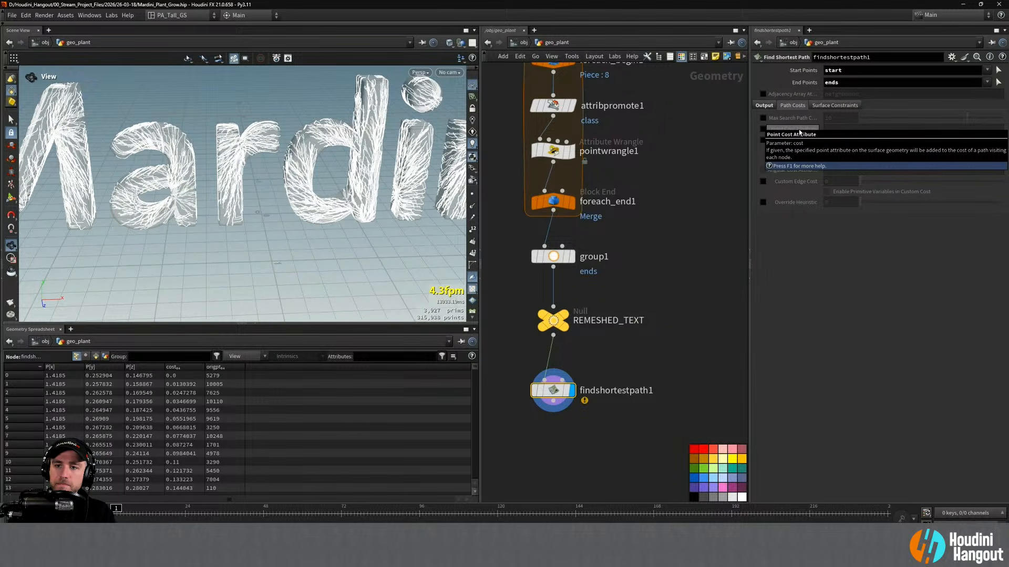
click(763, 130)
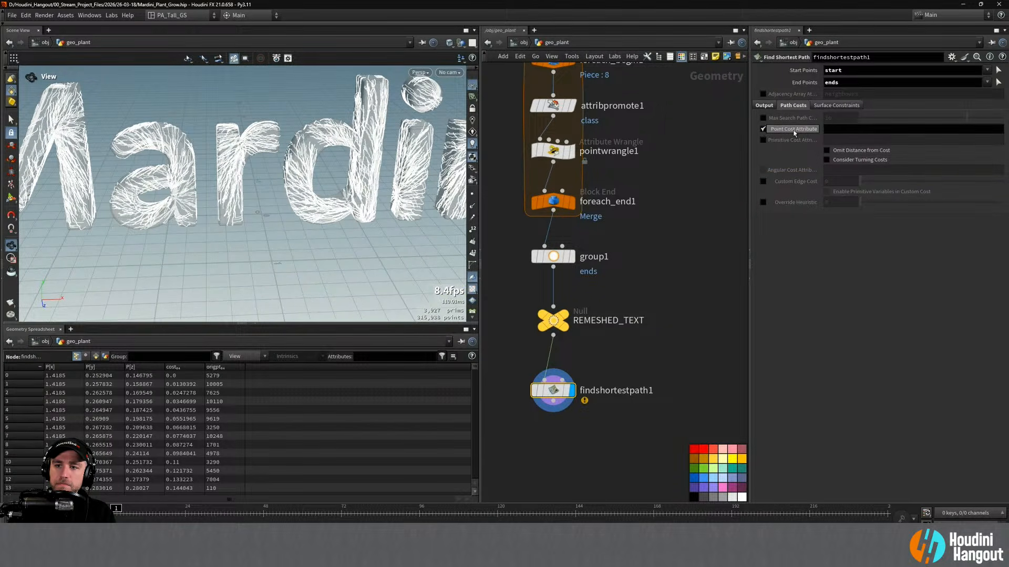
click(843, 130)
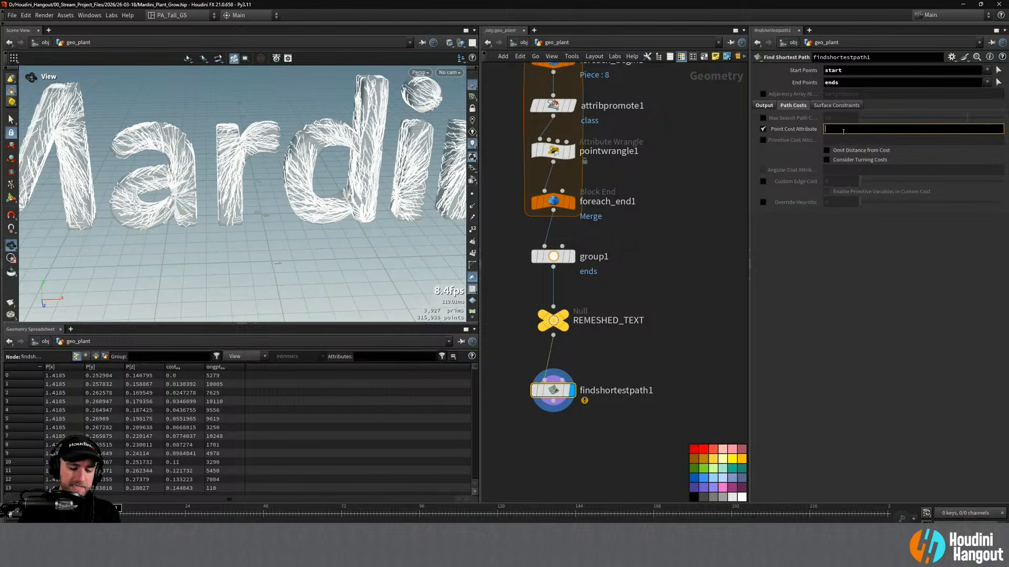
text(added)
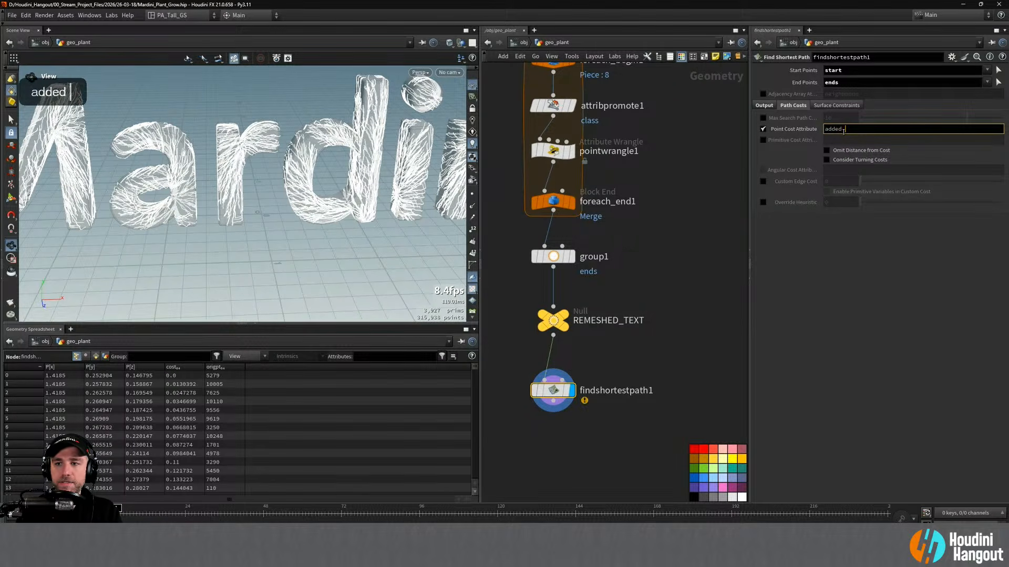
key(BackSpace)
key(BackSpace)
text(cost)
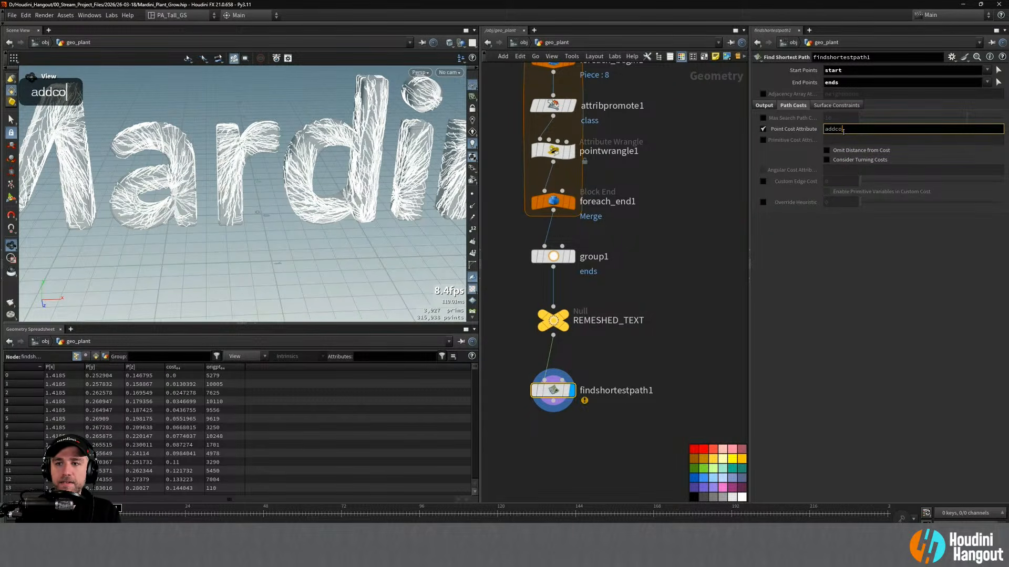
key(Return)
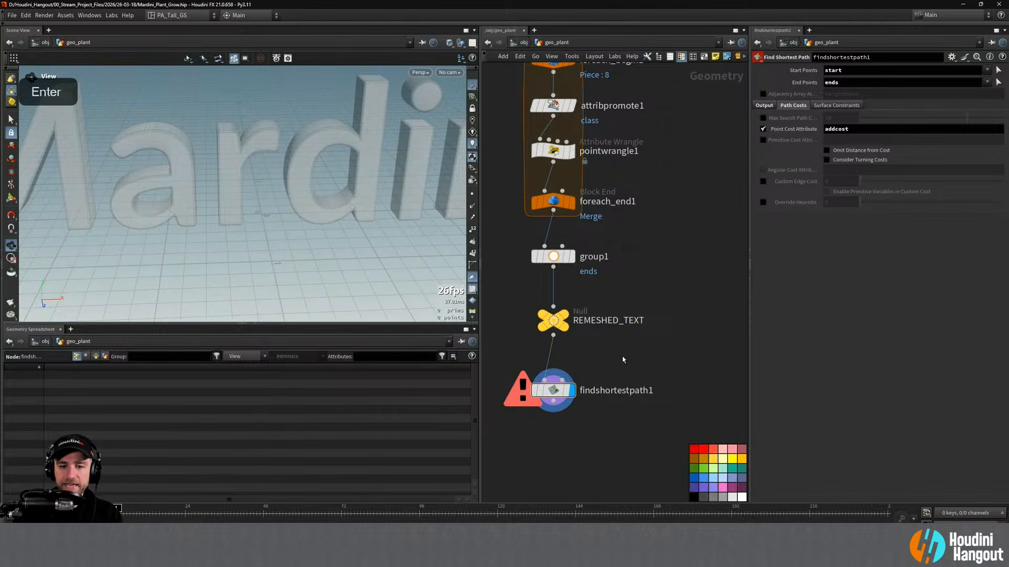
Check the error on findshortestpath1, move it down, and insert an Attribute Adjust Float node between REMESHED_TEXT and it
middle_click(557, 391)
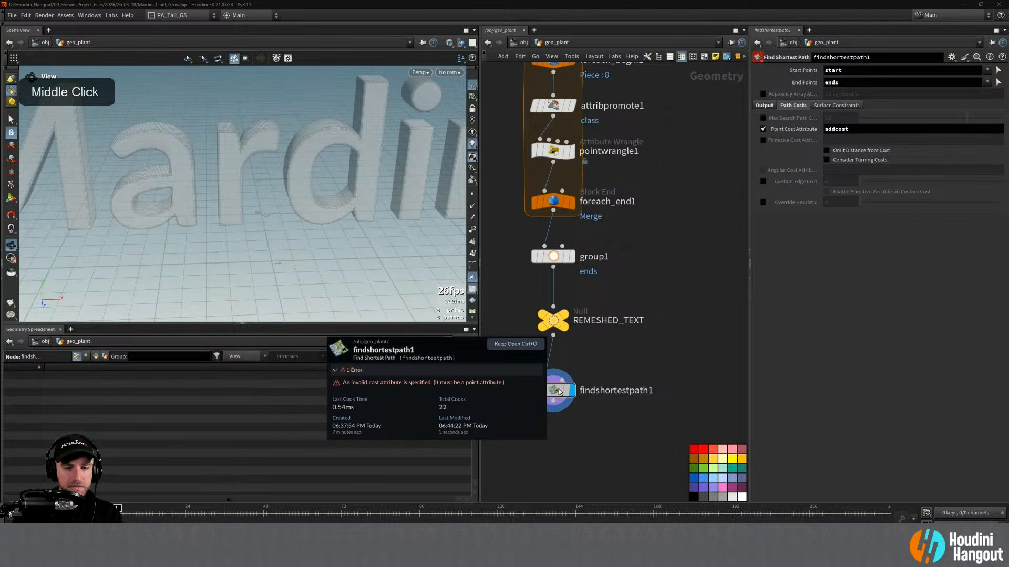
middle_drag(559, 391, 561, 350)
drag(561, 349, 561, 428)
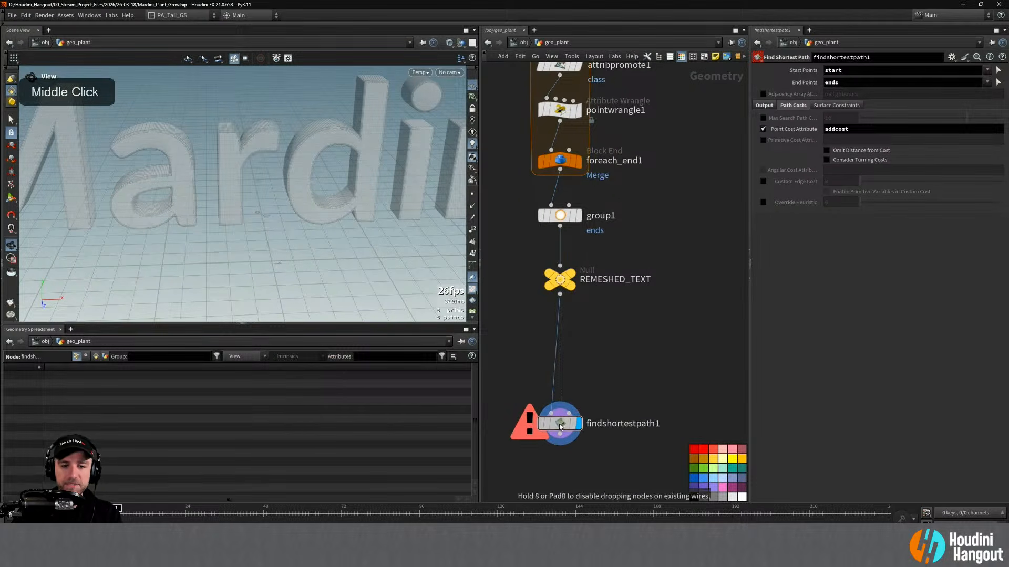
key(Tab)
text(att gl)
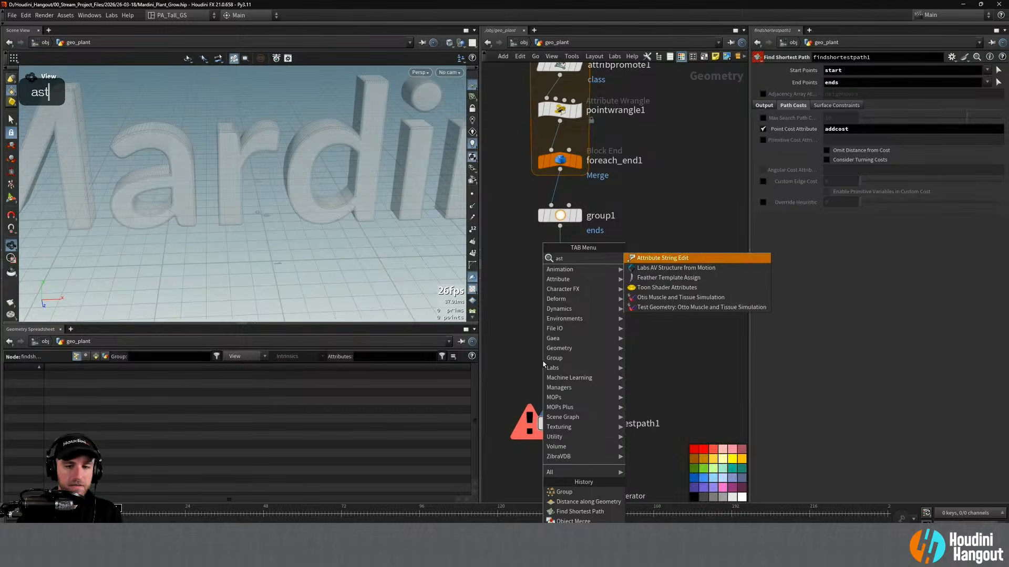
key(BackSpace)
key(BackSpace)
text(floa)
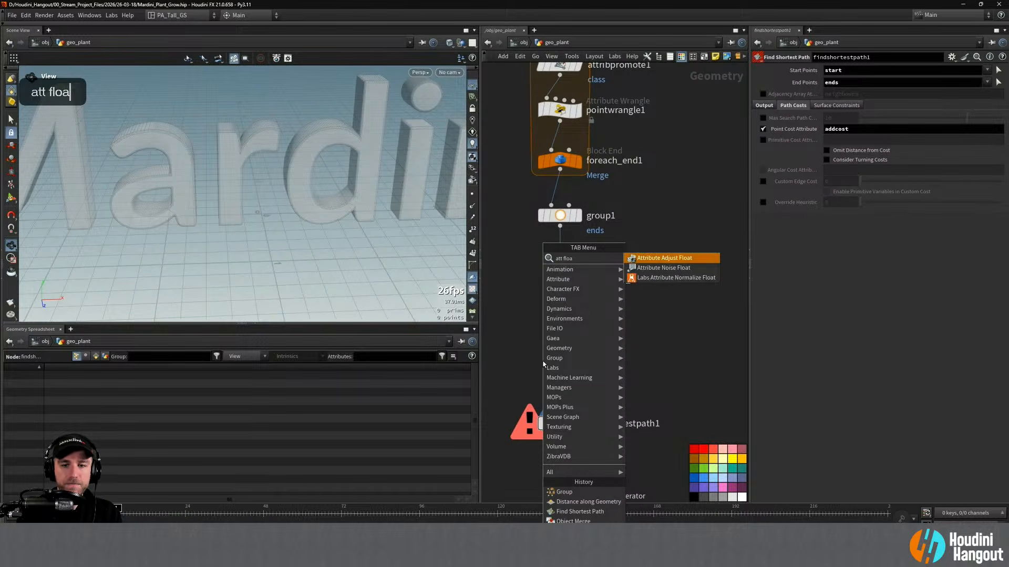
key(Return)
double_click(565, 339)
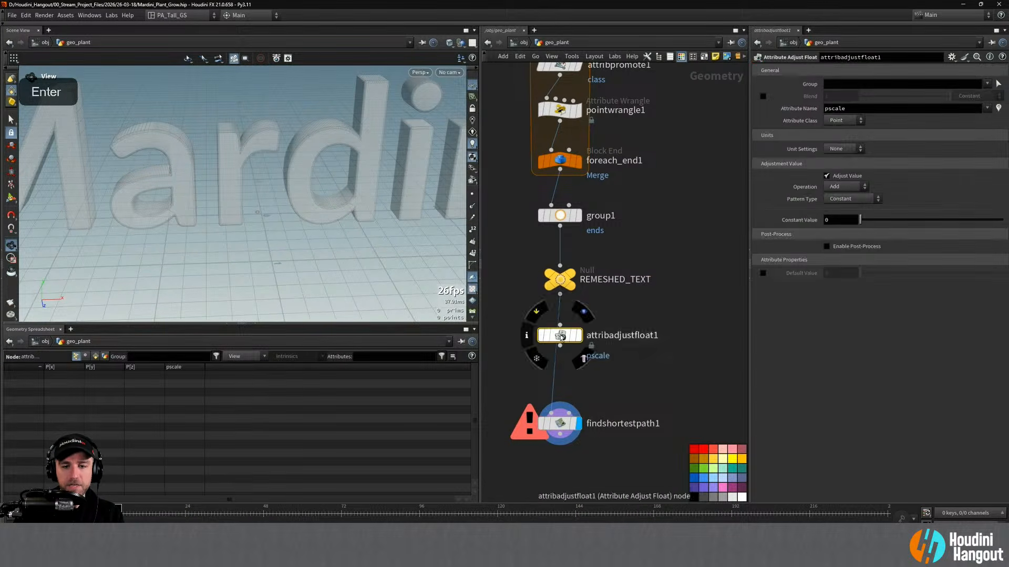
Set the Attribute Name on attribadjustfloat1 to addcost and its Pattern Type to Noise, and display the node
double_click(849, 108)
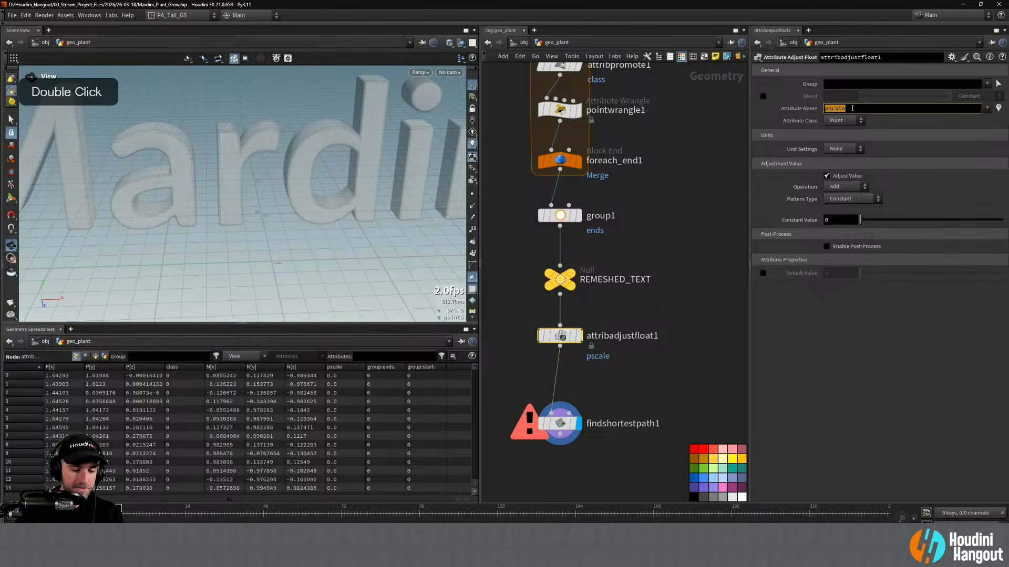
text(add cost)
key(Return)
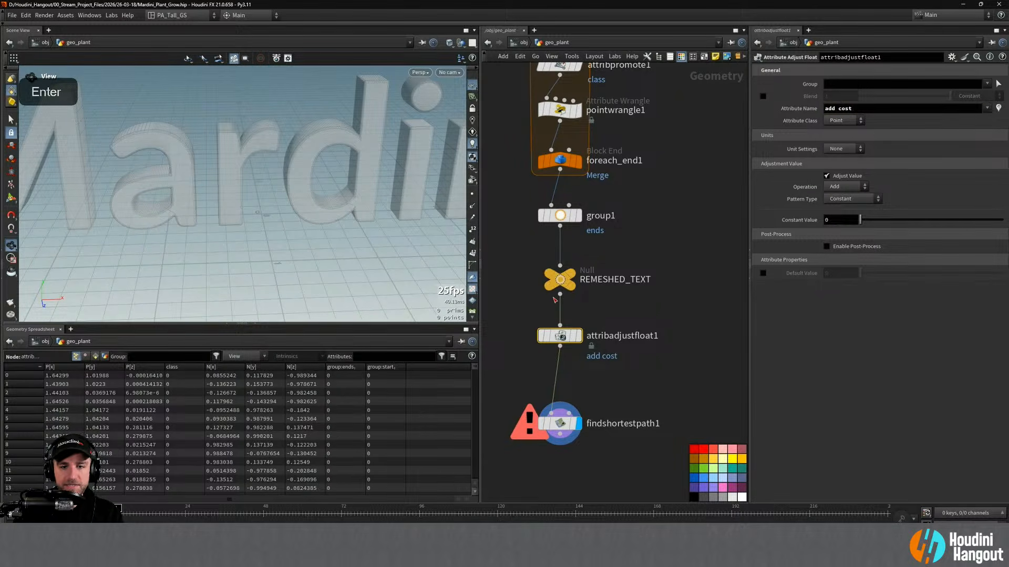
click(580, 336)
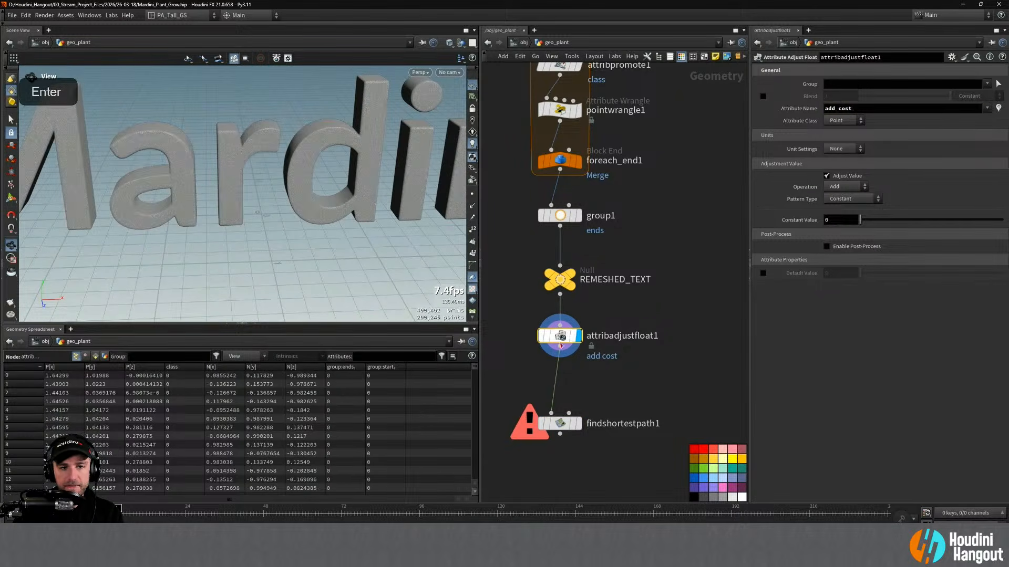
click(845, 198)
click(842, 229)
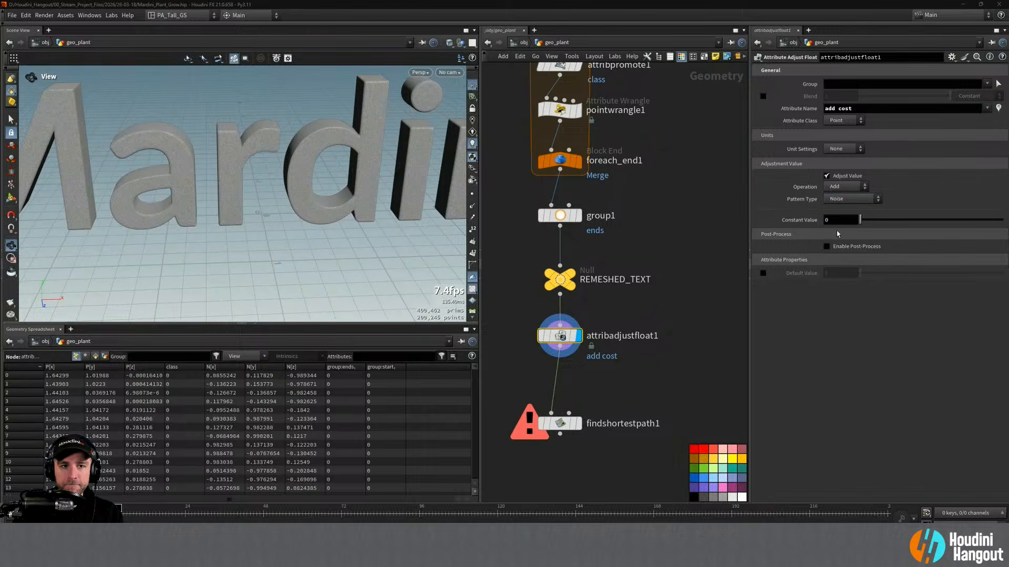
click(842, 109)
key(Left)
key(BackSpace)
key(Return)
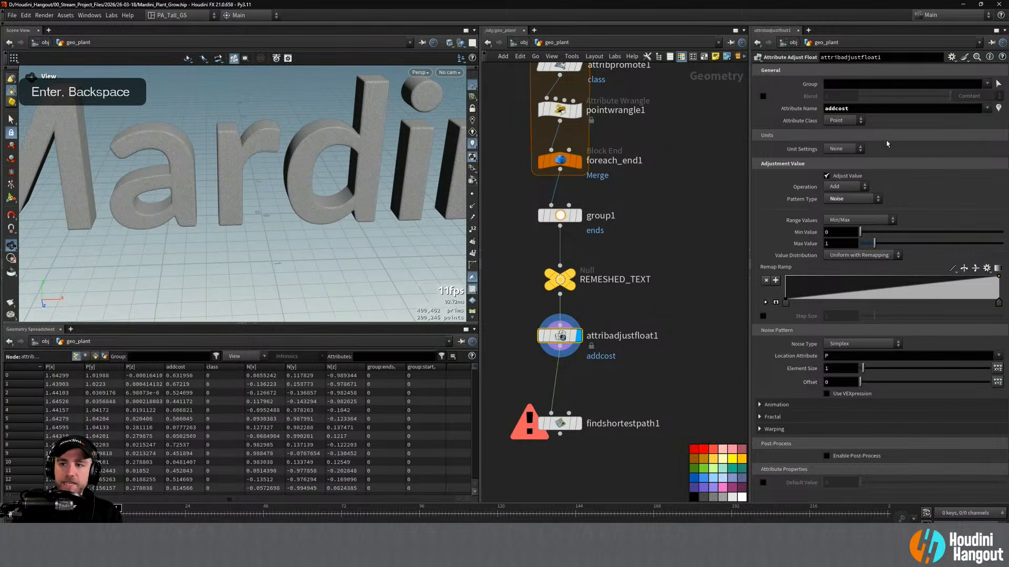
Visualize the addcost attribute in the viewport and hide other objects in world space
click(998, 109)
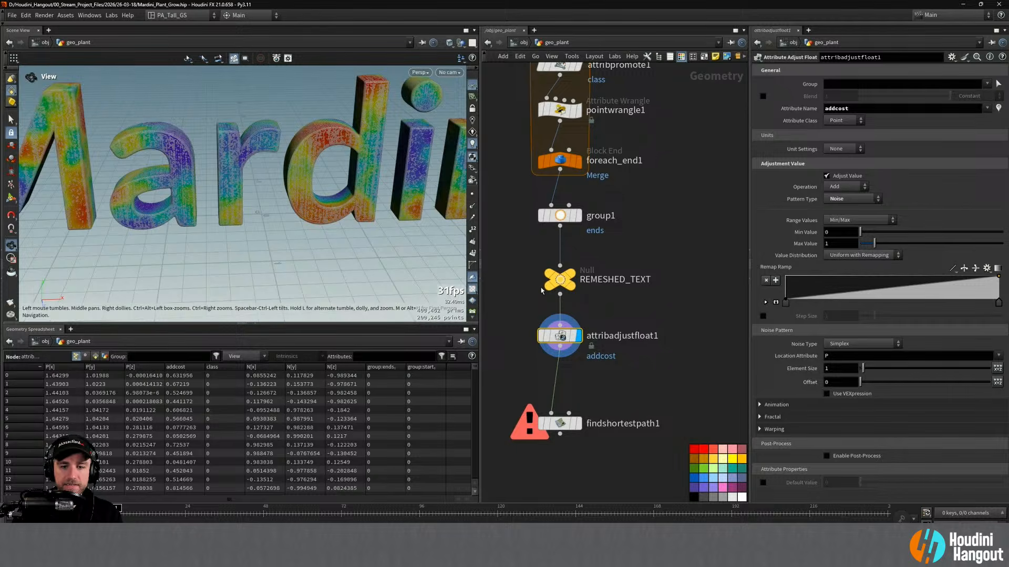
click(461, 43)
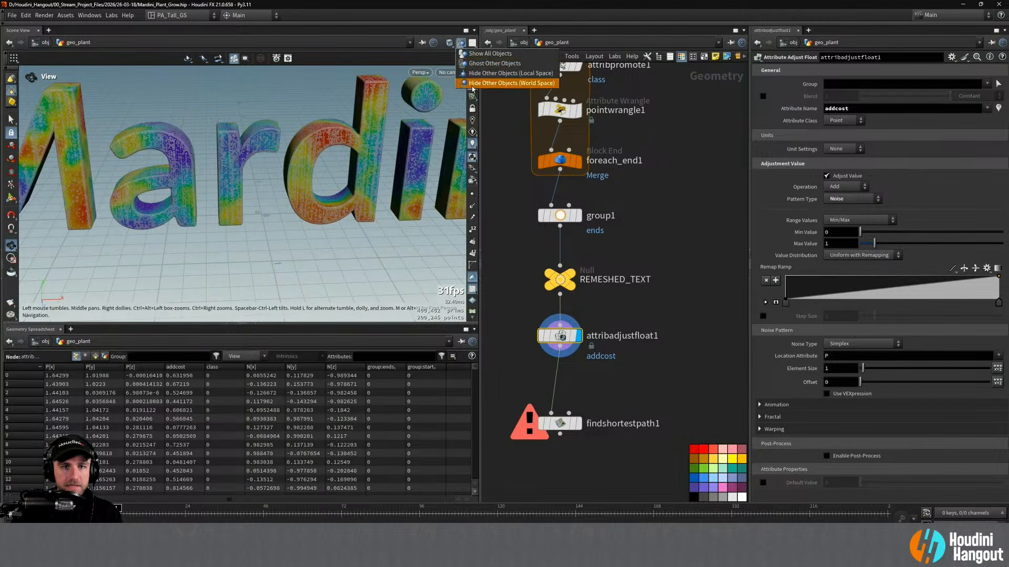
click(471, 85)
alt+click(333, 133)
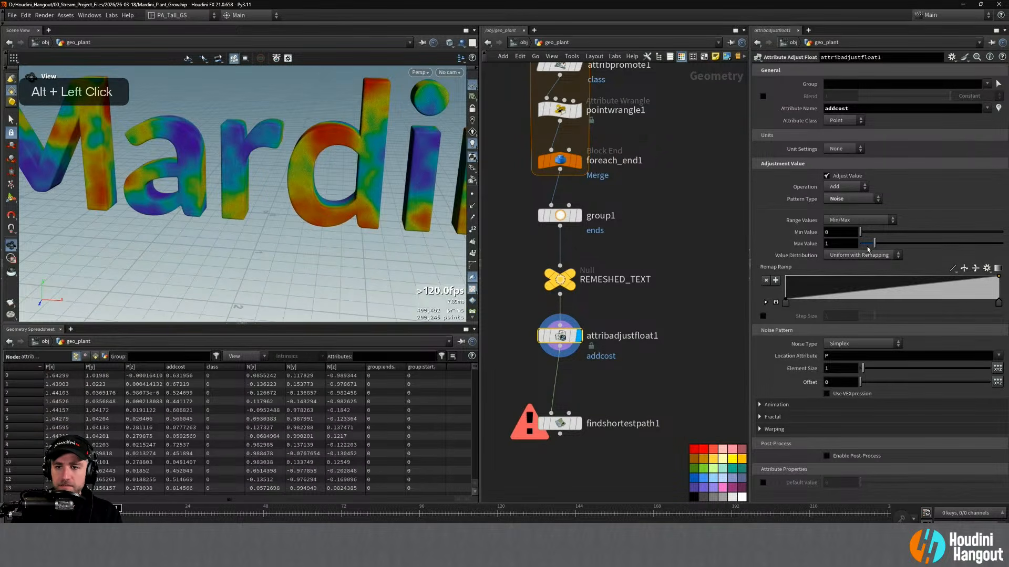
Set the Element Size of the addcost noise to 0.5 and check the pattern on the text
drag(862, 371, 862, 370)
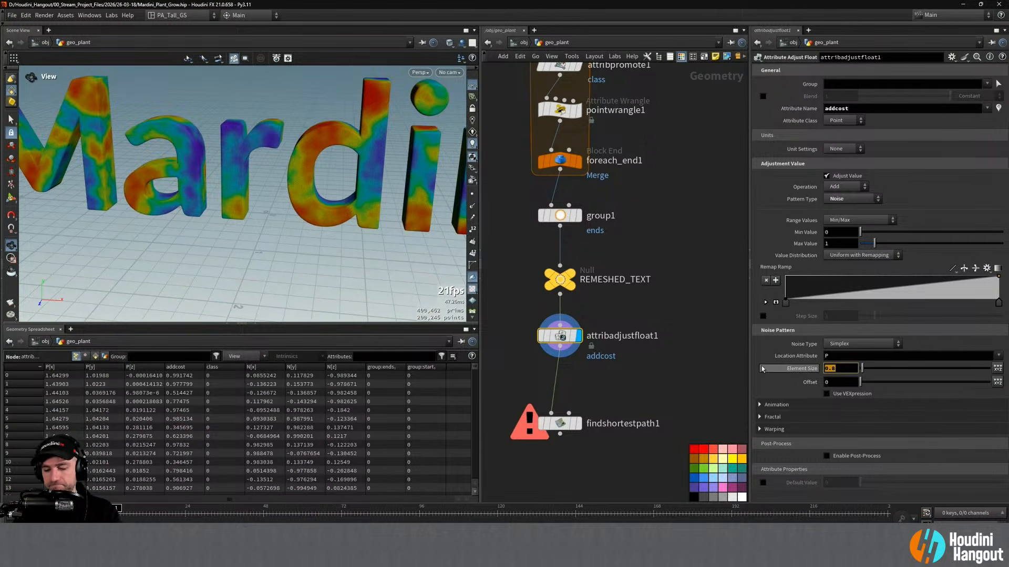
text(0.5)
key(Return)
alt+drag(285, 153, 252, 158)
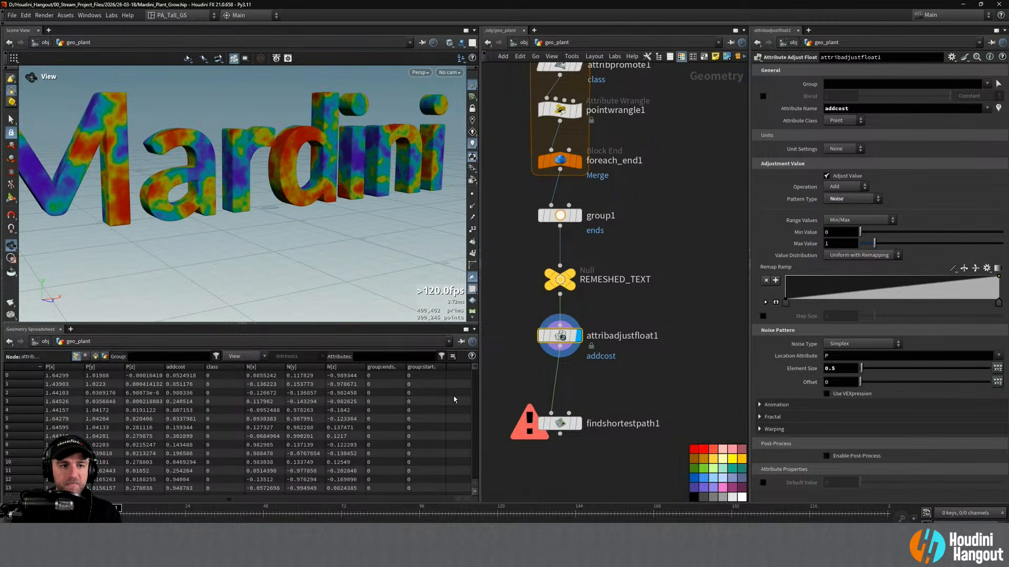
Display findshortestpath1, move it closer below attribadjustfloat1, and inspect the resulting paths up close
click(562, 424)
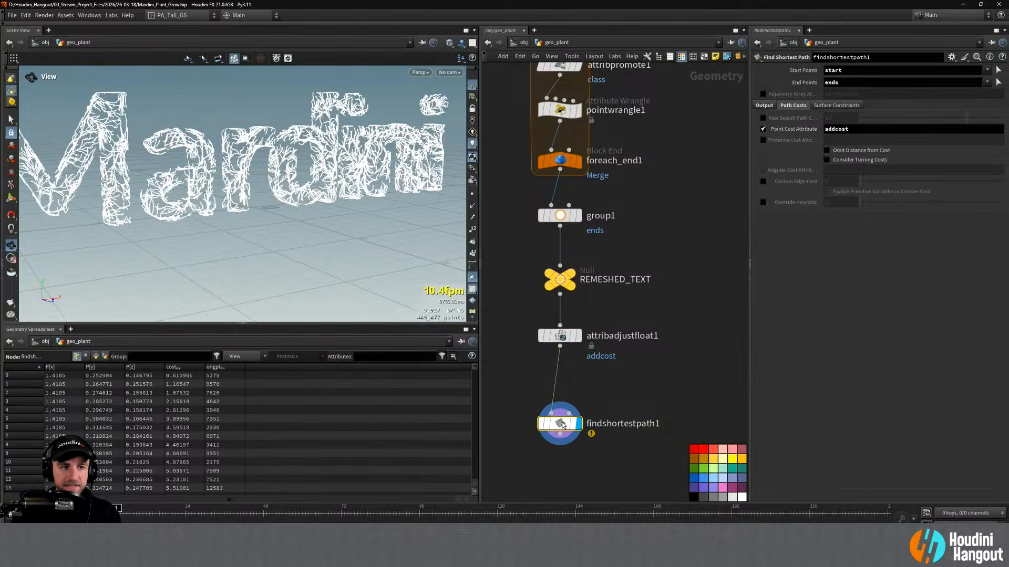
drag(562, 425, 562, 407)
alt+right_drag(263, 153, 310, 137)
alt+drag(310, 137, 280, 135)
alt+right_drag(281, 134, 310, 134)
alt+drag(310, 134, 247, 153)
Display attribadjustfloat1 with findshortestpath1 as a template and compare the paths with the cost colors
click(577, 336)
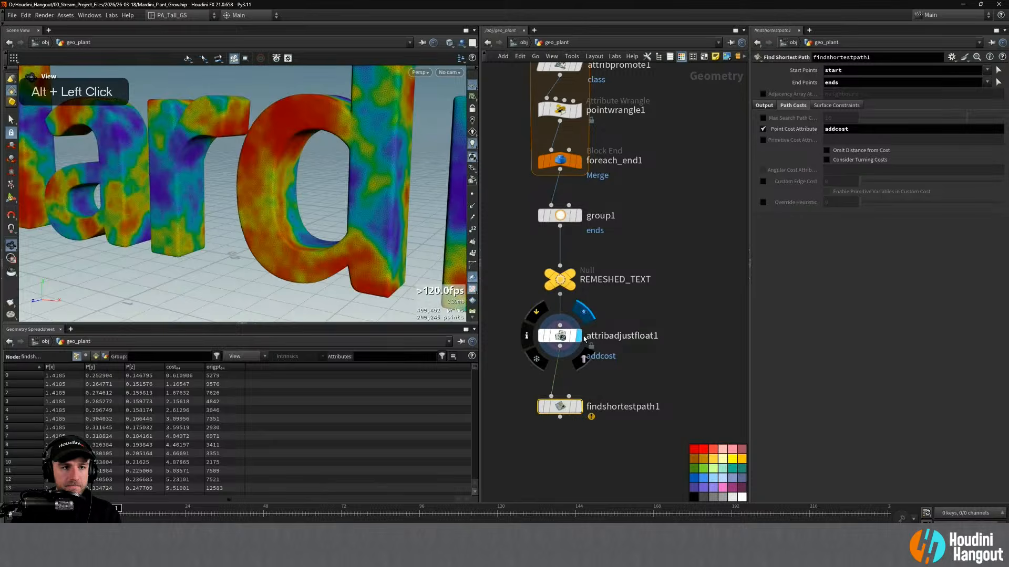
click(574, 406)
scroll(389, 168, up, 3)
alt+drag(388, 168, 398, 190)
scroll(373, 168, down, 3)
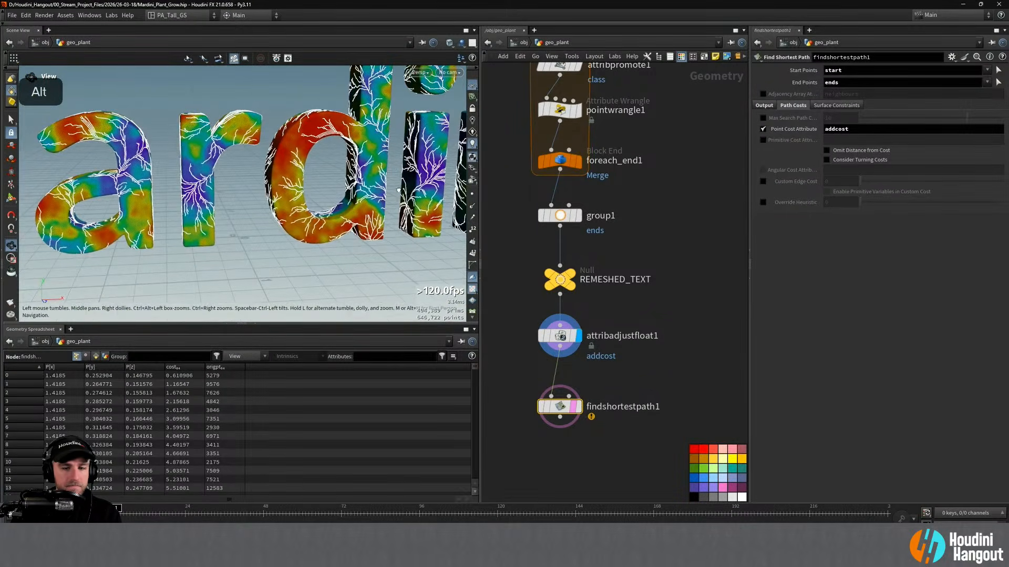
Try an Element Size of 0.1 for the addcost noise, inspect the pattern, and reset Max Value to its default
click(560, 336)
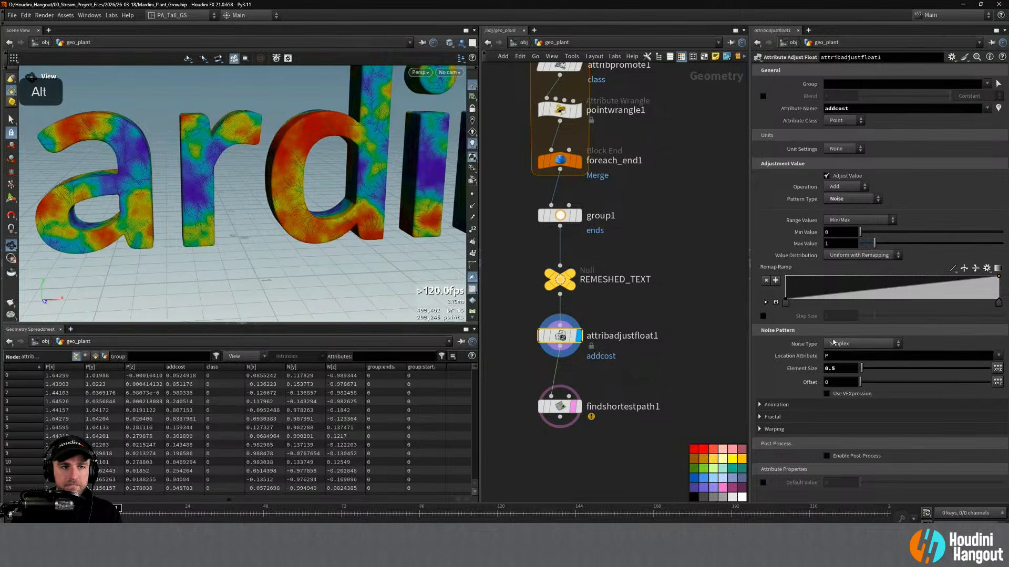
alt+right_drag(344, 115, 499, 230)
alt+right_drag(363, 149, 405, 175)
alt+drag(405, 175, 379, 166)
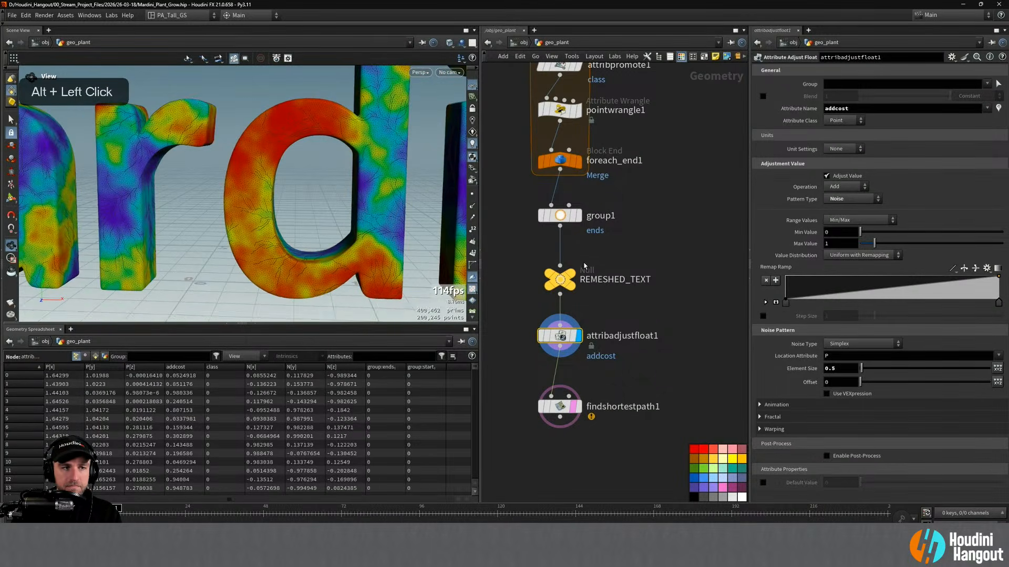
middle_click(841, 368)
mouse_move(829, 369)
middle_down()
mouse_move(811, 367)
mouse_move(830, 367)
middle_up()
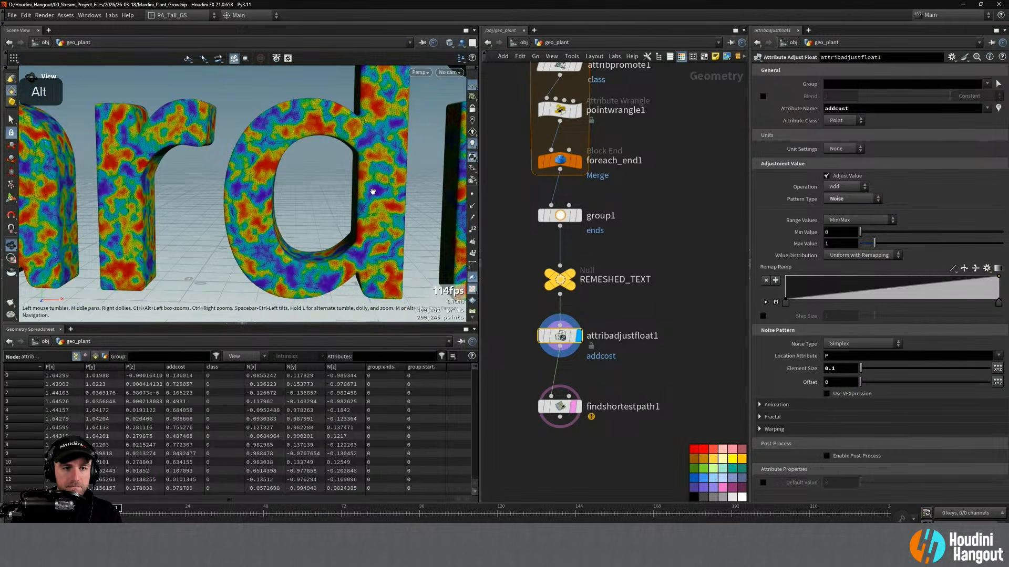
alt+drag(372, 193, 357, 169)
alt+right_drag(357, 169, 418, 161)
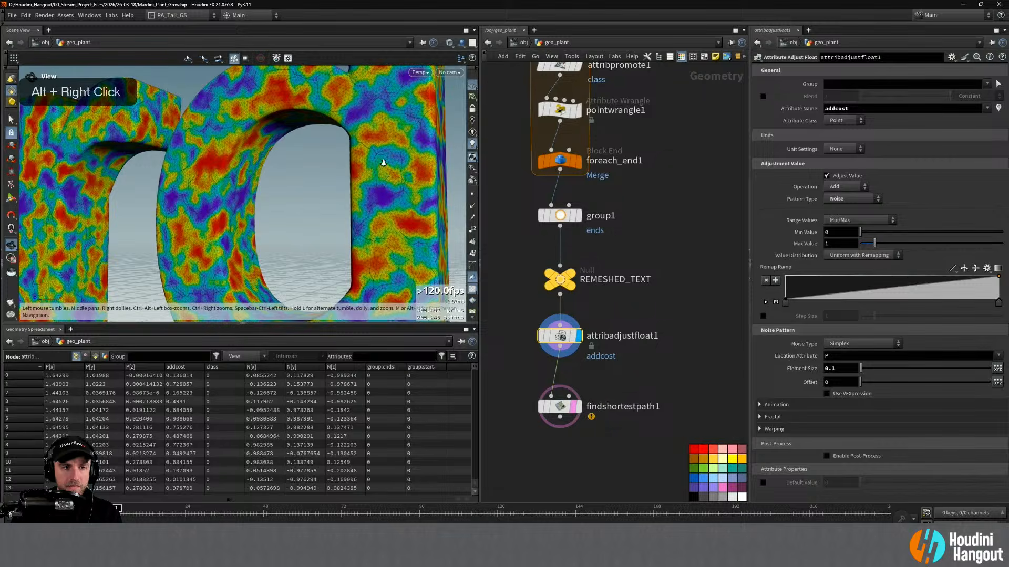
alt+drag(392, 160, 405, 194)
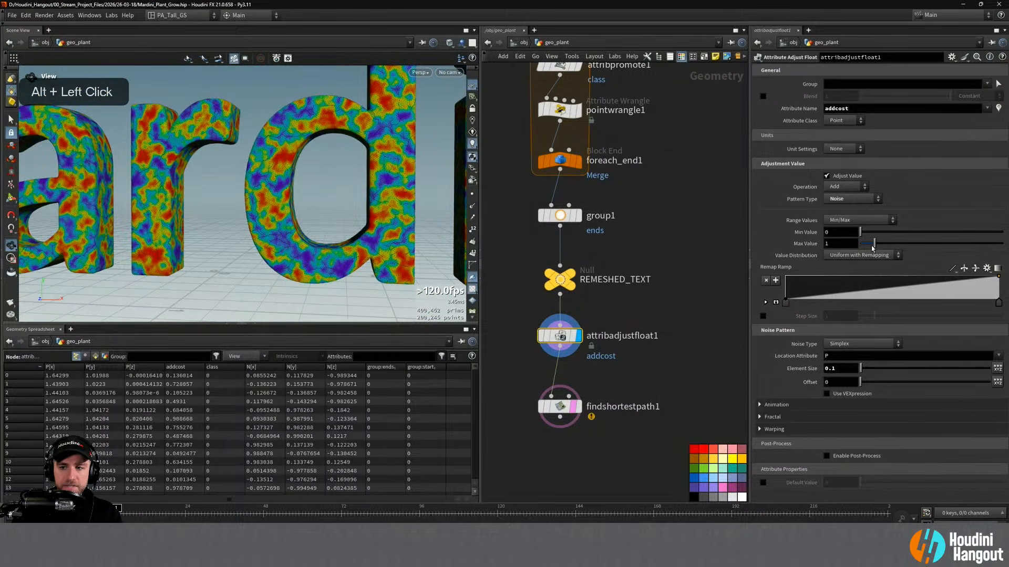
drag(869, 245, 870, 244)
ctrl+middle_click(805, 245)
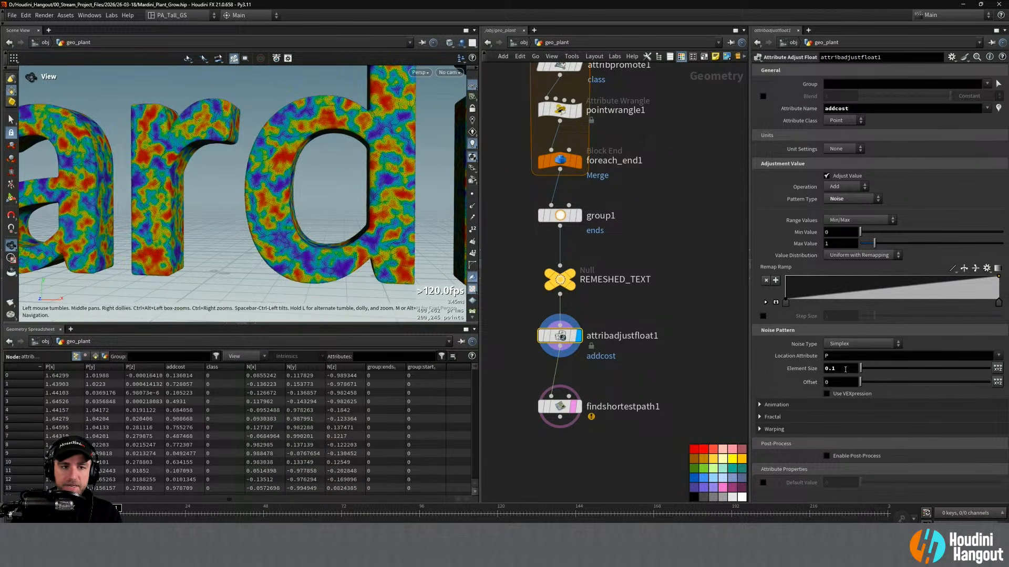
Enlarge the addcost noise pattern and set its Element Size to 0.3
middle_drag(843, 371, 921, 389)
alt+right_drag(359, 130, 336, 131)
alt+drag(336, 132, 325, 131)
alt+right_drag(326, 131, 354, 108)
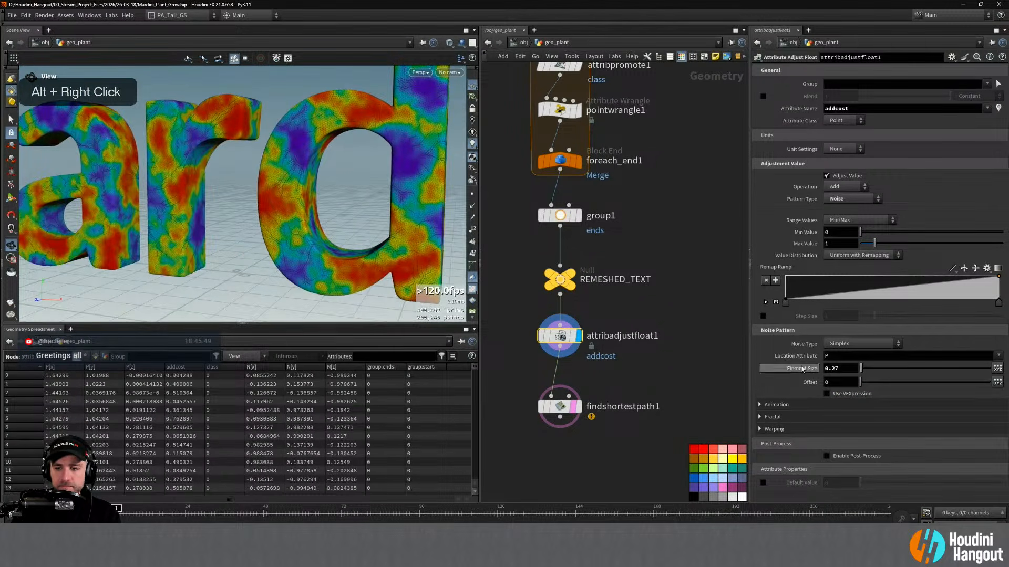
text(0.3)
key(Return)
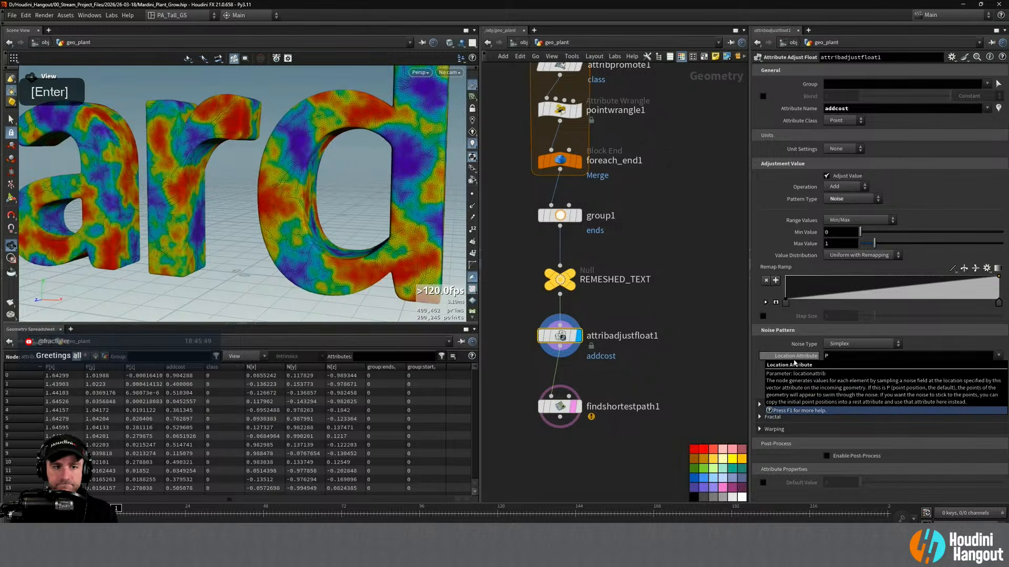
Display findshortestpath1 with attribadjustfloat1 as a template so the paths overlay the cost colors
click(574, 415)
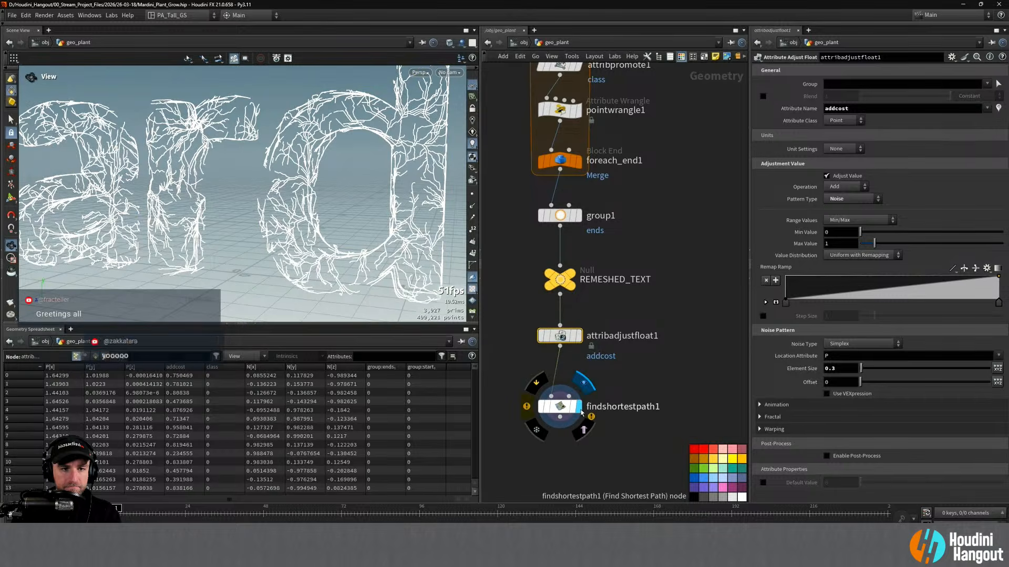
click(576, 335)
mouse_move(363, 179)
alt+mouse_down()
mouse_move(400, 181)
mouse_move(381, 174)
mouse_move(410, 171)
mouse_move(352, 166)
alt+mouse_up()
alt+middle_drag(352, 165, 321, 162)
alt+right_drag(321, 162, 369, 122)
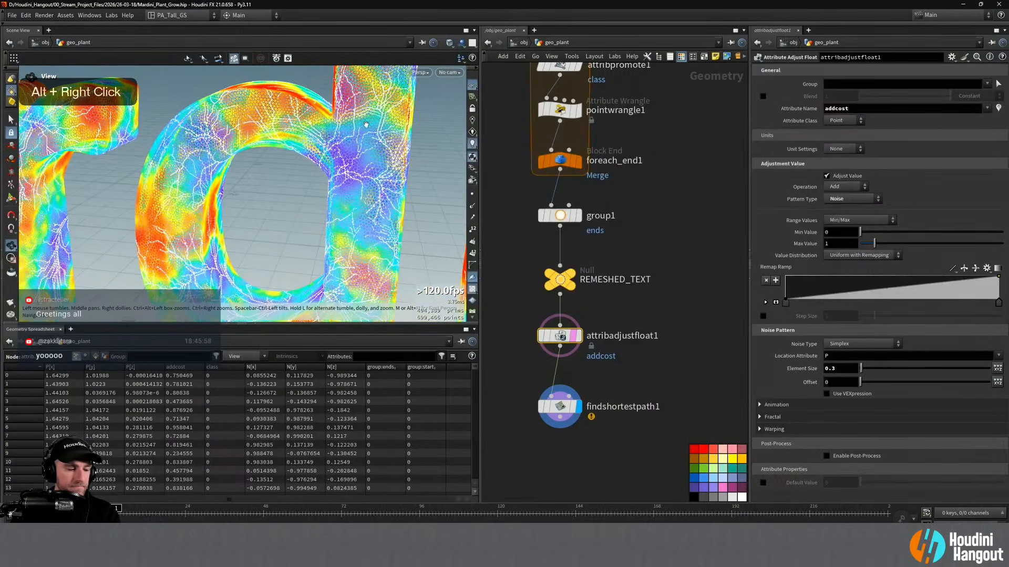
Examine from several angles how the paths follow the low-cost and high-cost areas across the letters
alt+drag(367, 136, 405, 138)
alt+right_drag(404, 138, 363, 134)
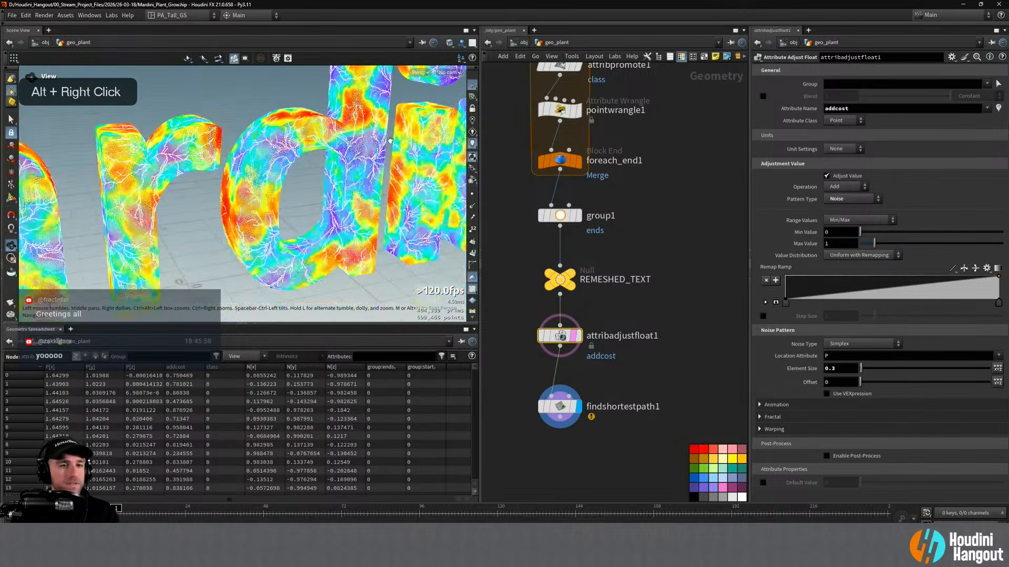
alt+middle_drag(362, 134, 307, 131)
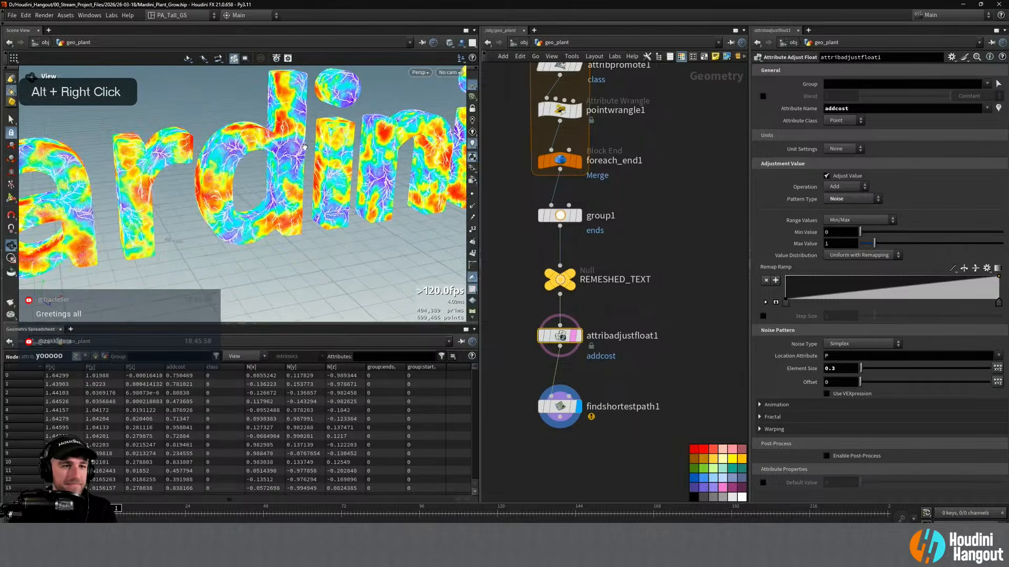
alt+right_drag(291, 153, 320, 142)
alt+drag(320, 142, 347, 145)
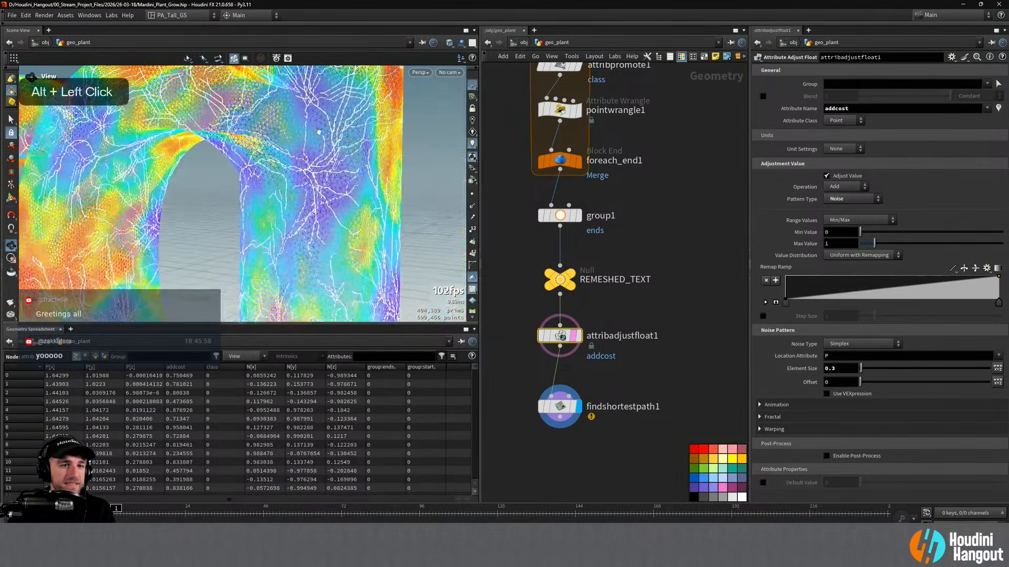
alt+right_drag(347, 145, 276, 138)
alt+drag(276, 137, 328, 142)
alt+right_drag(328, 143, 314, 135)
alt+middle_drag(314, 136, 300, 128)
alt+drag(300, 128, 322, 151)
alt+middle_drag(322, 152, 310, 142)
alt+drag(310, 142, 75, 152)
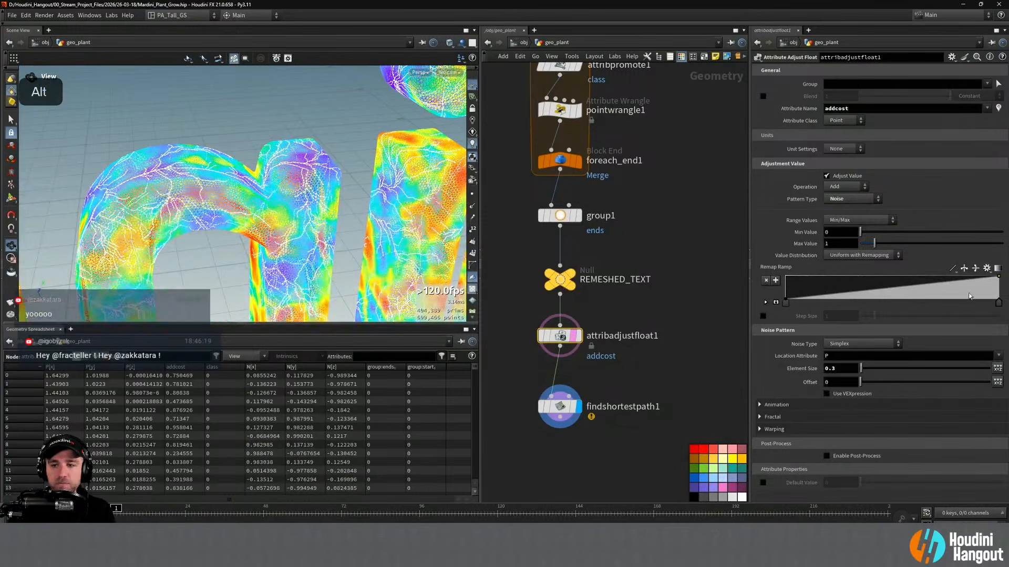
Set the noise Offset on attribadjustfloat1 to 1.2 and inspect how the paths change
middle_click(833, 382)
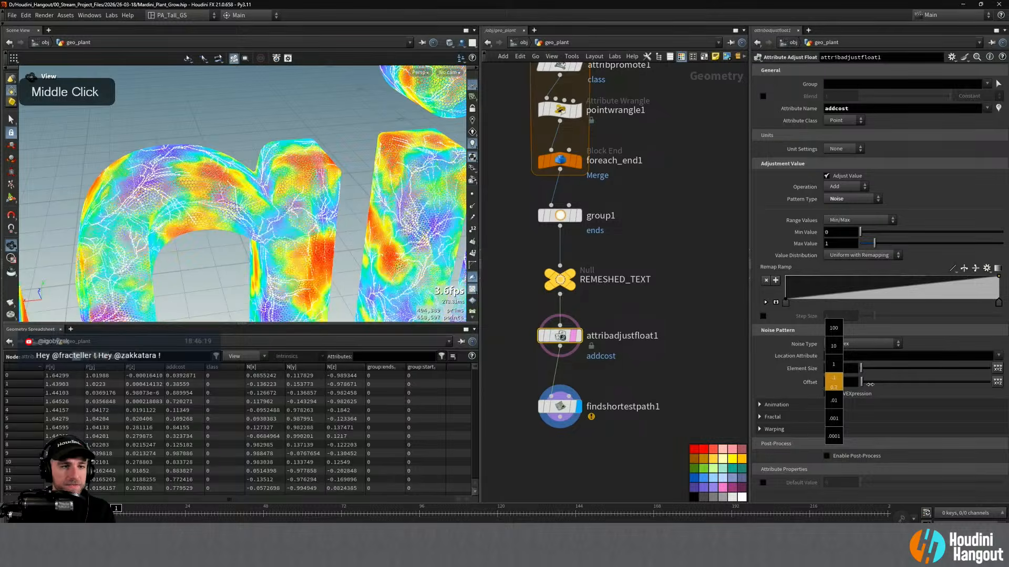
middle_drag(891, 386, 894, 386)
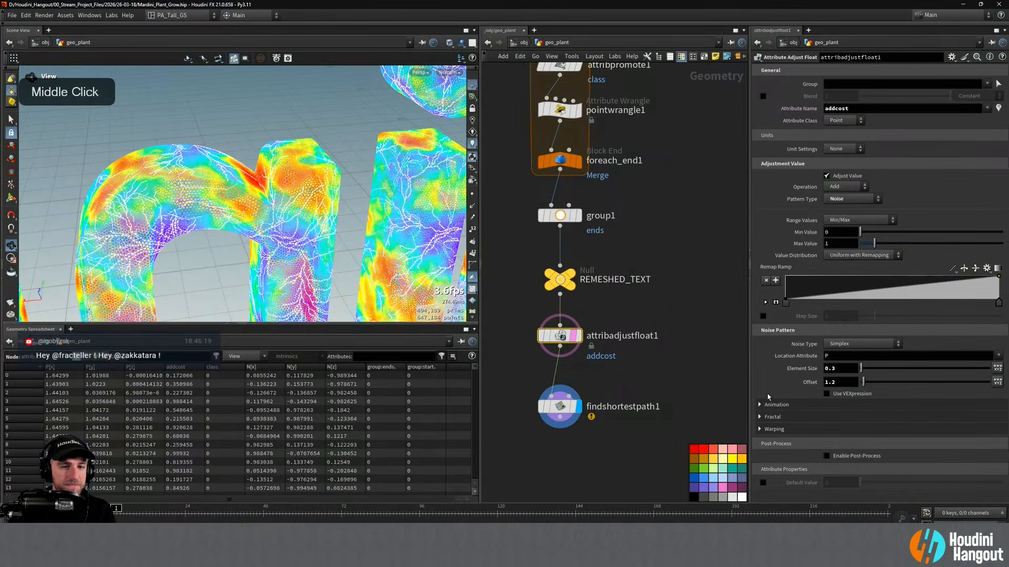
alt+right_drag(273, 189, 231, 184)
alt+middle_drag(231, 183, 263, 167)
alt+drag(263, 167, 334, 190)
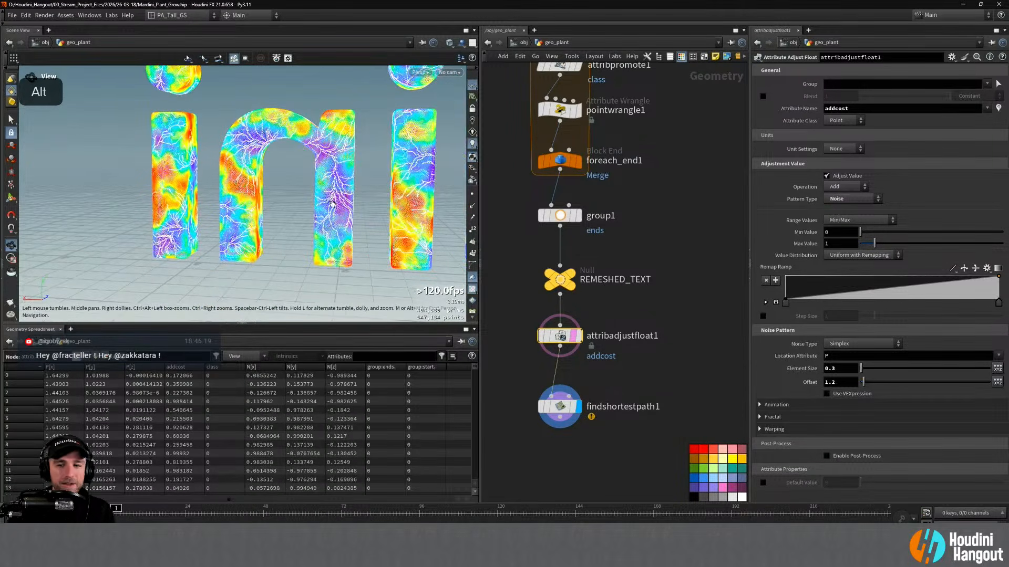
Set the noise Element Size back to 0.5 and inspect the paths on the last letters
drag(841, 368, 731, 360)
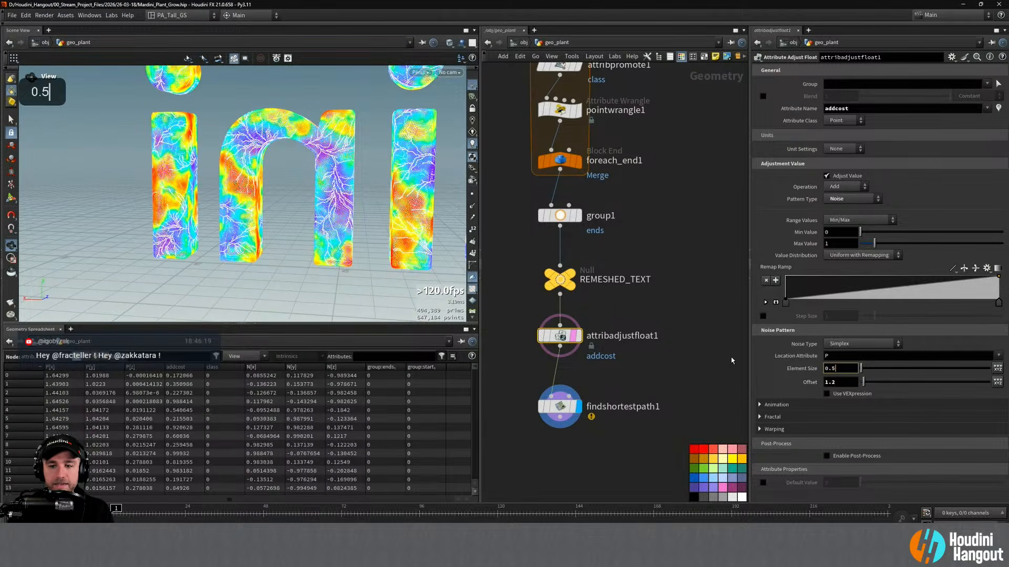
text(0.5)
key(Return)
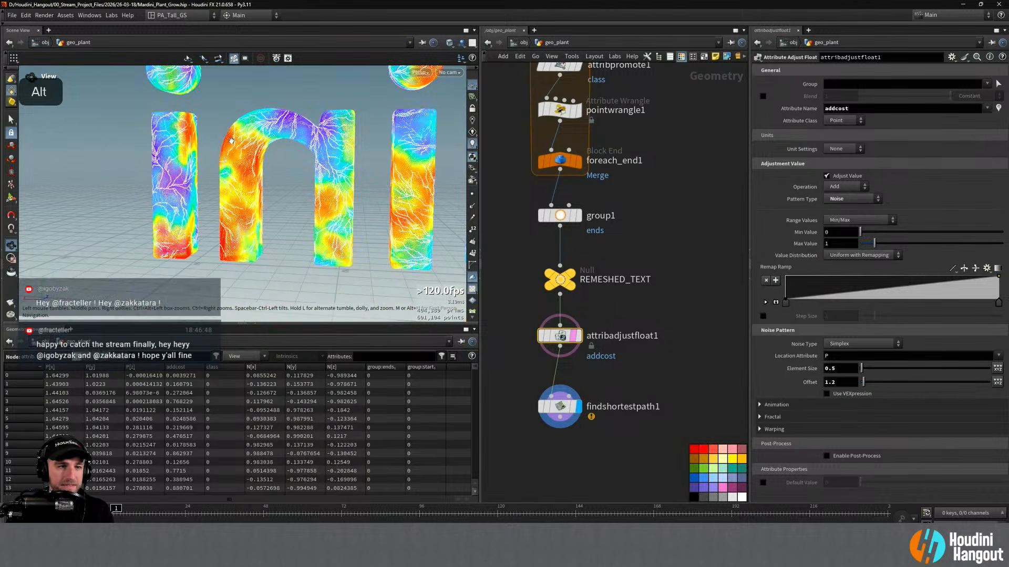
alt+right_drag(242, 157, 259, 158)
alt+drag(260, 160, 237, 157)
alt+right_drag(236, 157, 195, 118)
alt+drag(196, 119, 266, 83)
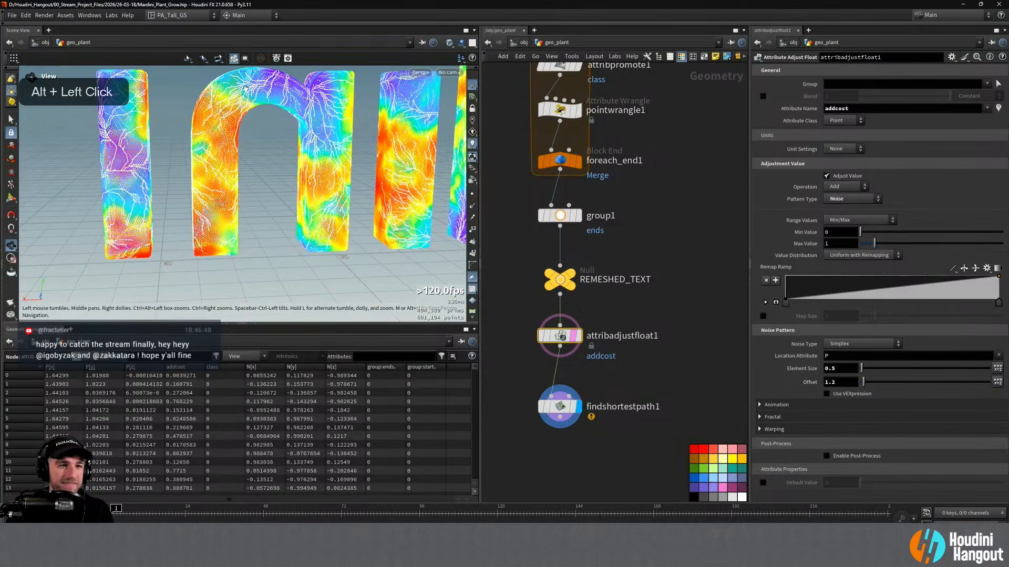
alt+drag(239, 142, 227, 141)
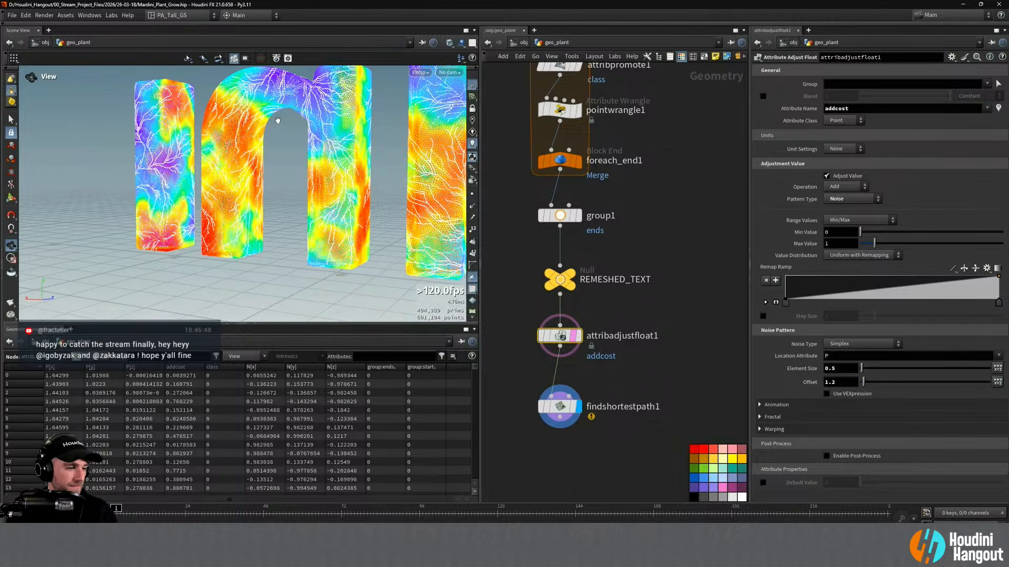
alt+right_drag(315, 117, 284, 126)
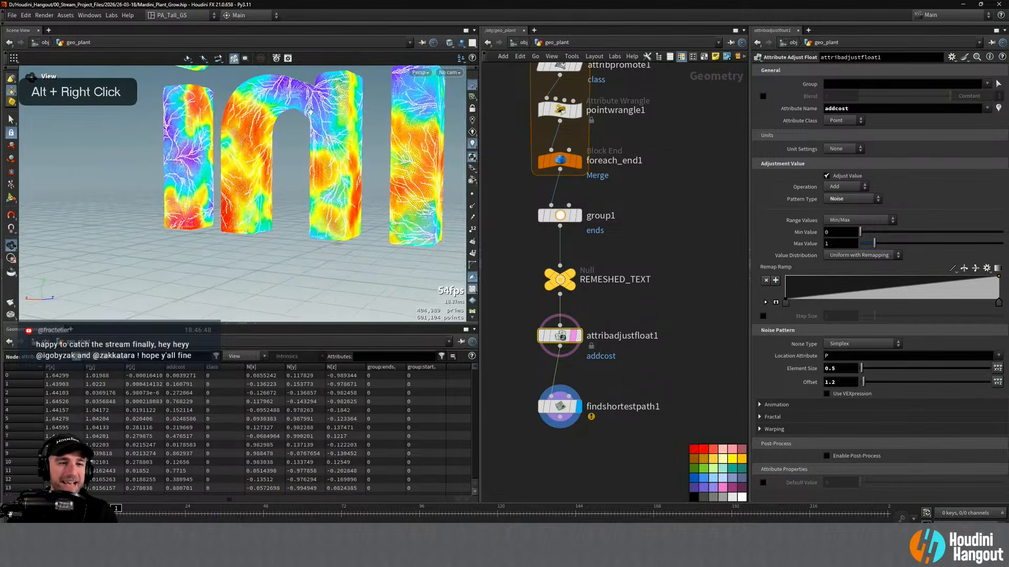
Set the noise Element Size on attribadjustfloat1 to 0.1
alt+drag(284, 126, 337, 134)
alt+right_drag(346, 134, 368, 127)
alt+middle_drag(368, 126, 372, 153)
alt+right_drag(372, 152, 446, 194)
alt+middle_drag(446, 194, 421, 182)
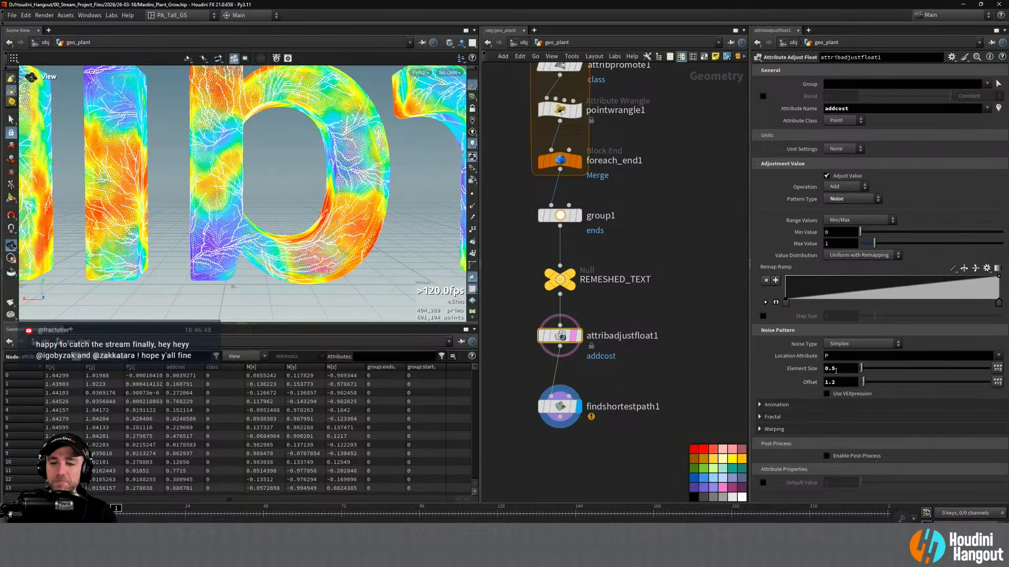
text(0.1)
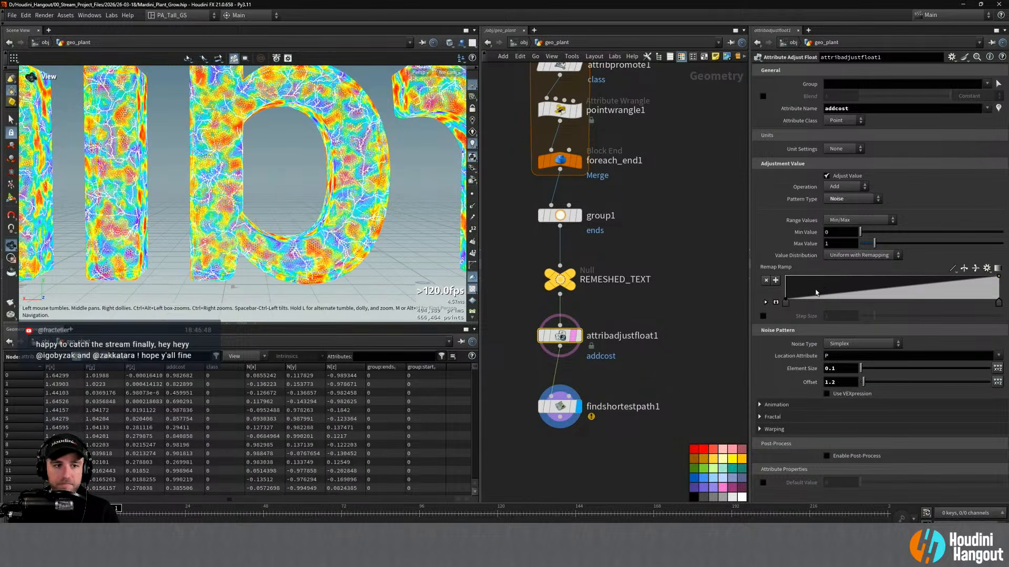
Preview the paths on findshortestpath1 with Animate Noise enabled on attribadjustfloat1, and turn the option back off
click(772, 405)
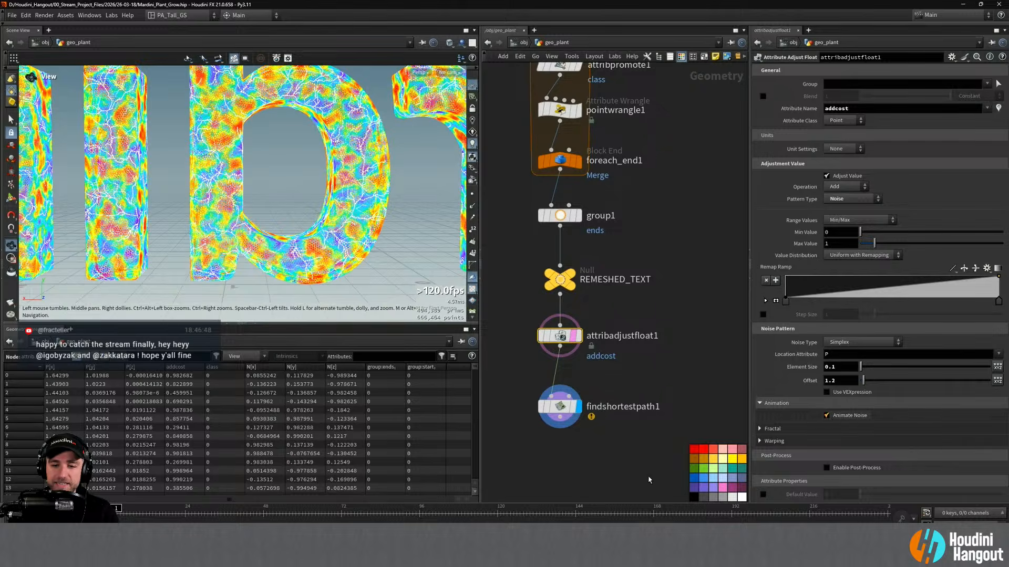
click(558, 406)
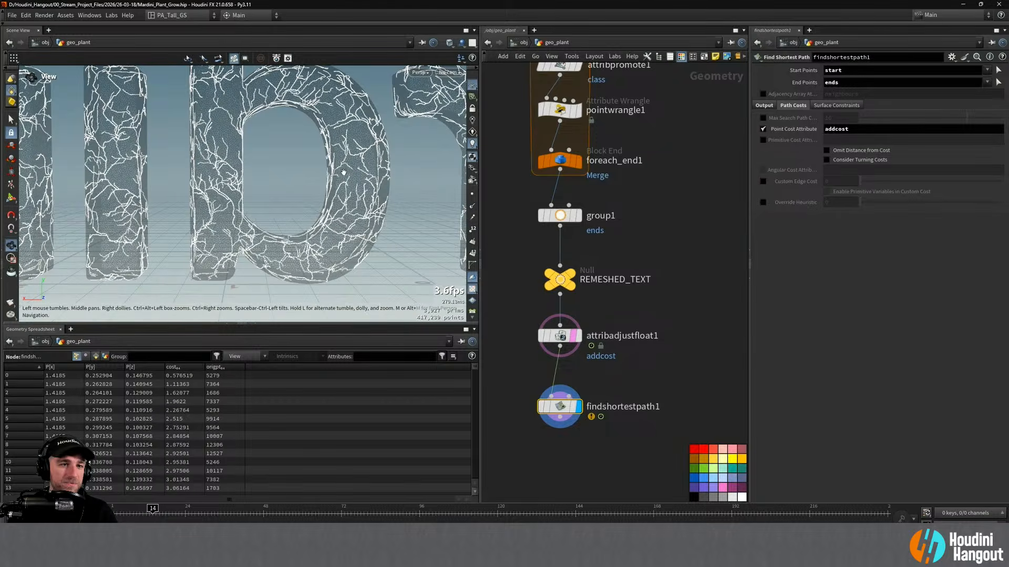
key(ctrl+Up)
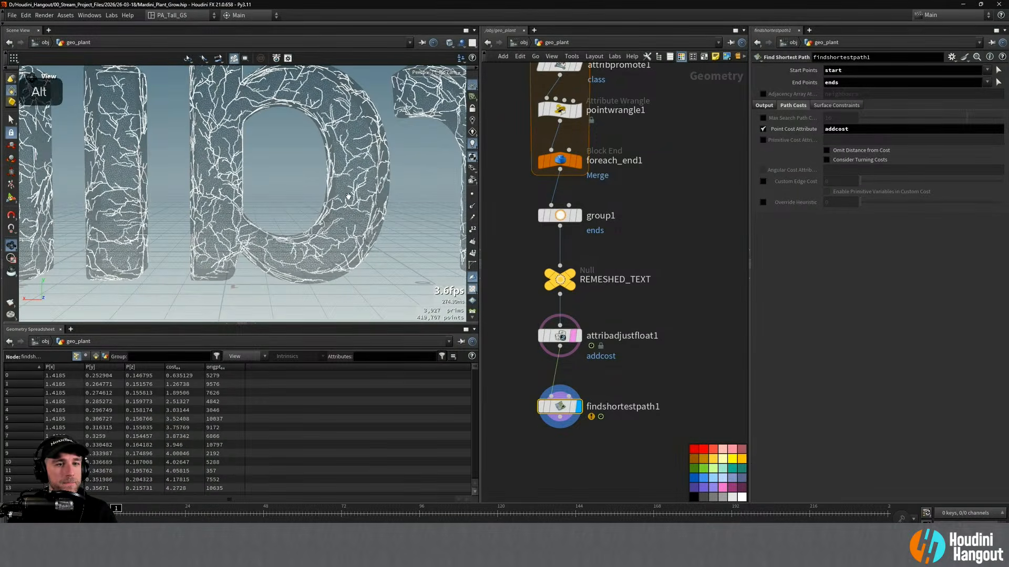
alt+right_drag(349, 197, 326, 221)
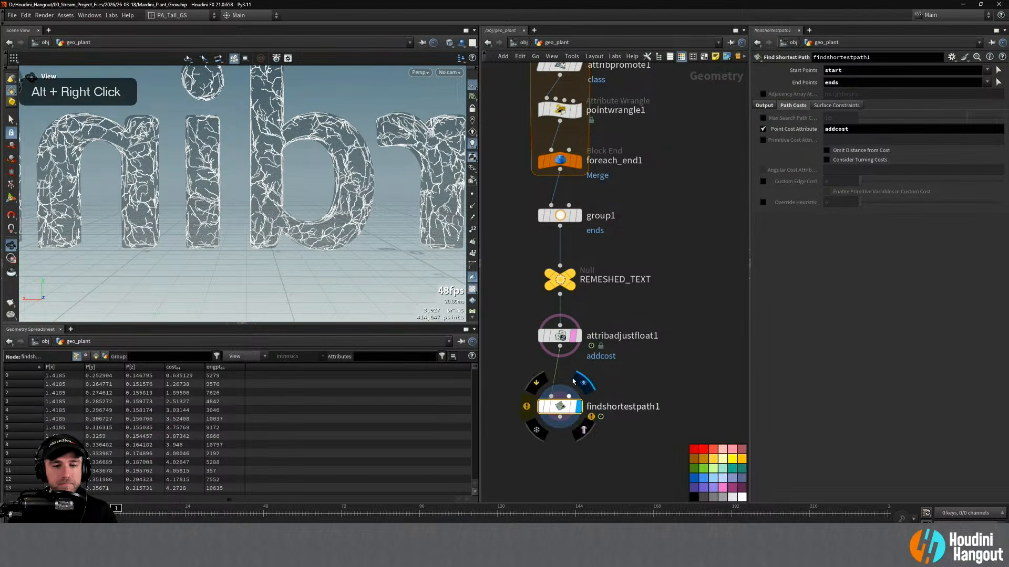
click(562, 336)
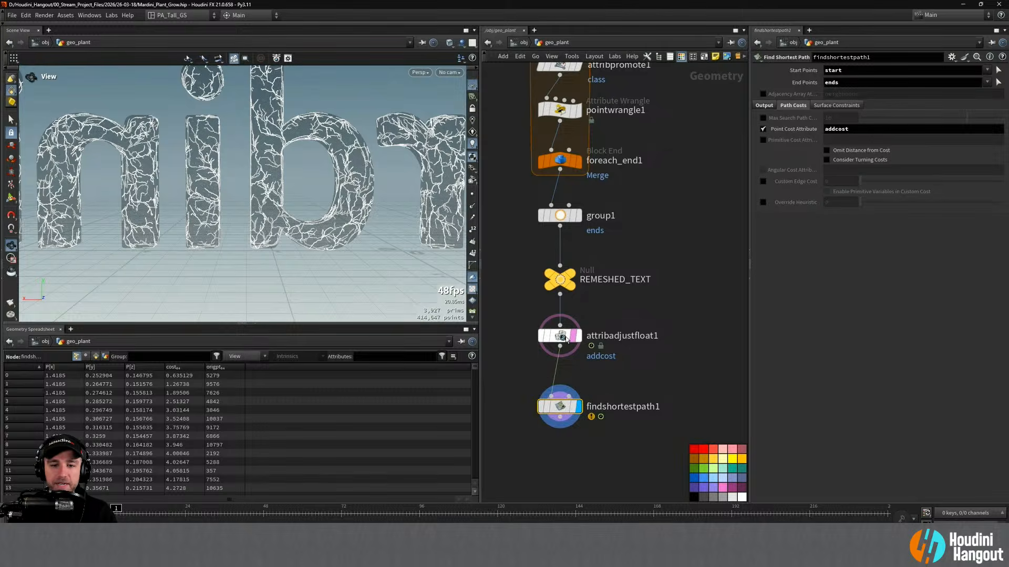
click(826, 407)
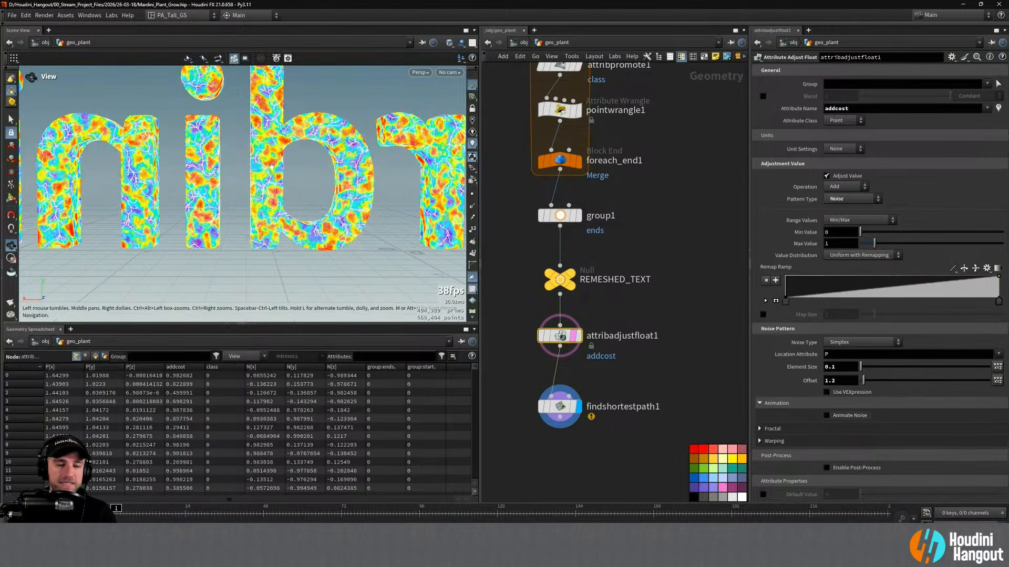
Examine from several angles how the paths follow the fine cost pattern across the letters
alt+right_drag(236, 220, 273, 210)
alt+drag(262, 215, 303, 231)
alt+right_drag(303, 232, 257, 203)
alt+drag(257, 202, 277, 169)
alt+right_drag(277, 169, 316, 174)
alt+drag(315, 173, 378, 189)
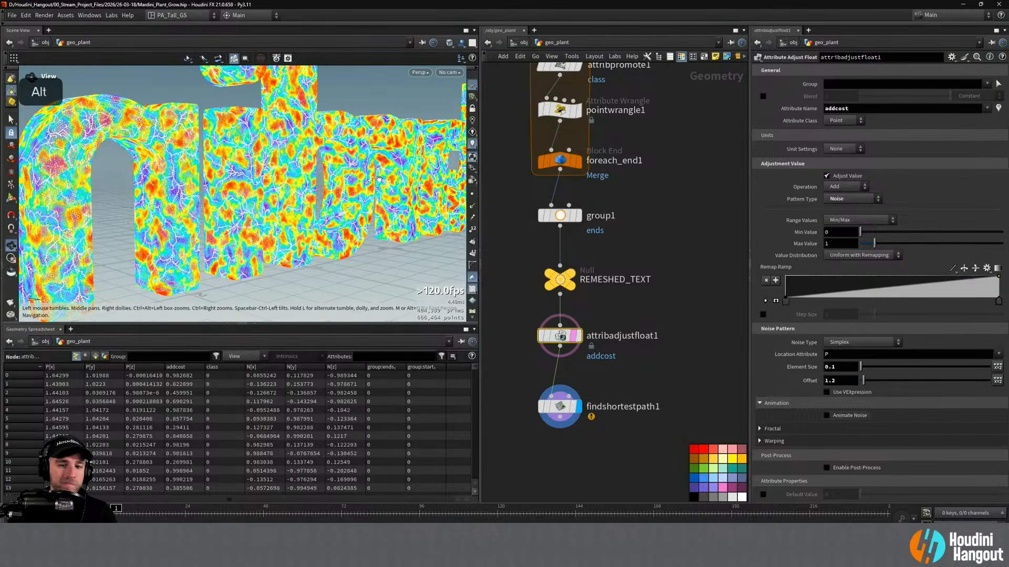
Turn off the template display of attribadjustfloat1 and inspect the paths on their own
click(574, 335)
alt+drag(315, 179, 300, 158)
alt+right_drag(299, 158, 347, 163)
alt+drag(347, 162, 338, 139)
alt+middle_drag(339, 139, 313, 126)
alt+drag(313, 126, 336, 132)
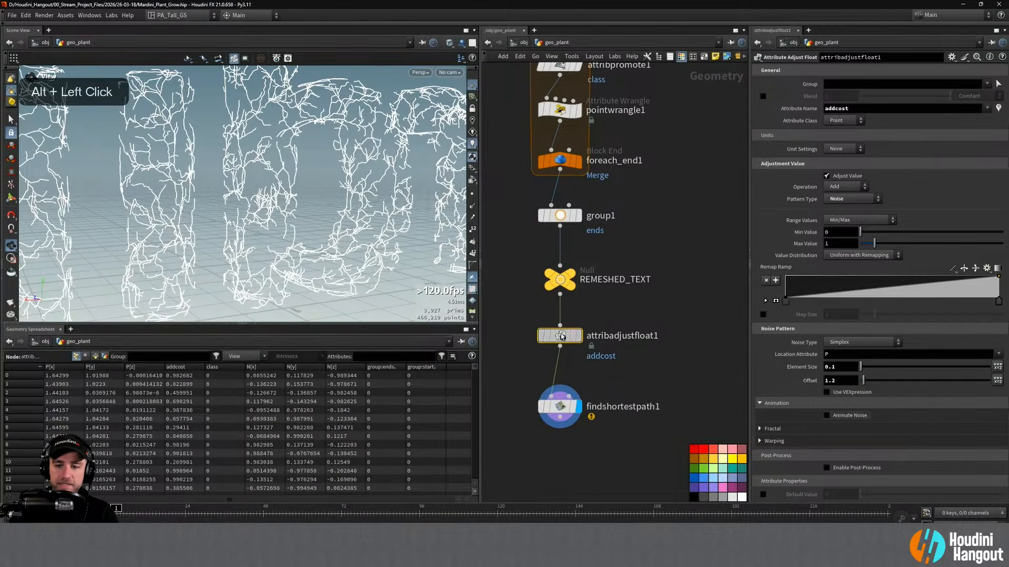
Set the noise Element Size on attribadjustfloat1 to 0.25 and inspect the paths
drag(842, 367, 790, 369)
text(0.2)
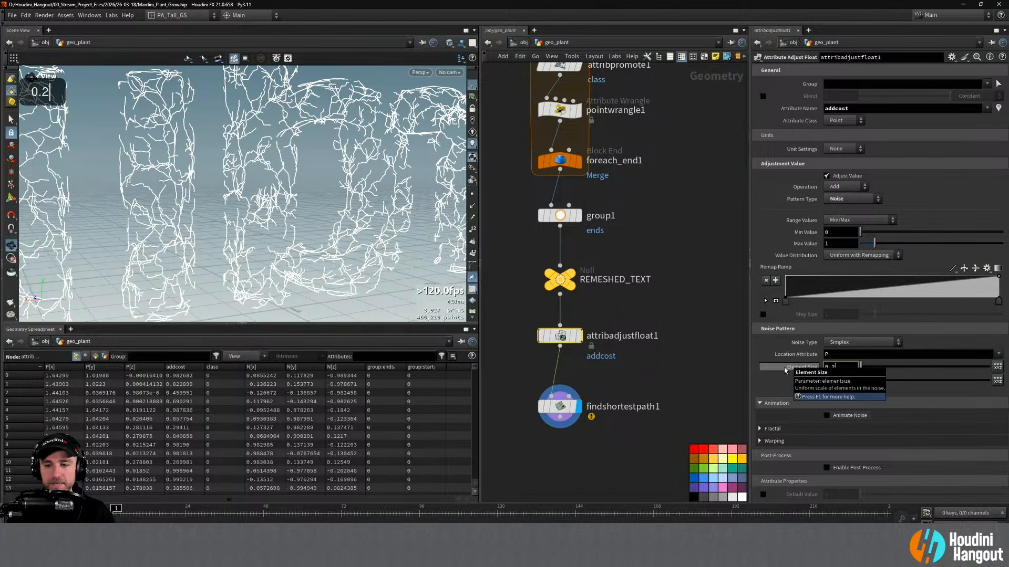
alt+drag(336, 163, 362, 160)
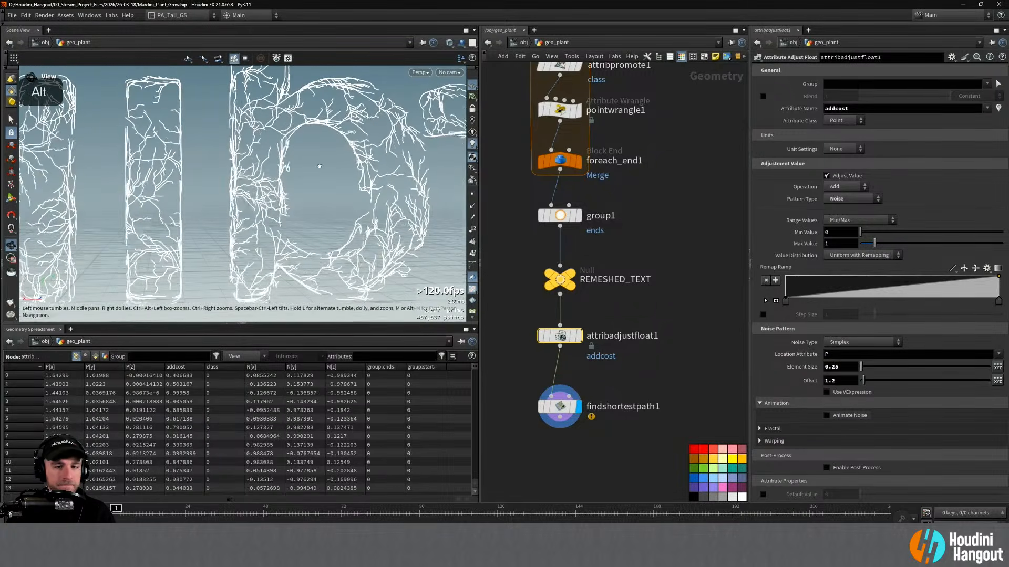
Compare the paths with and without the addcost Point Cost Attribute on findshortestpath1, leaving it enabled
click(541, 336)
click(540, 335)
click(560, 406)
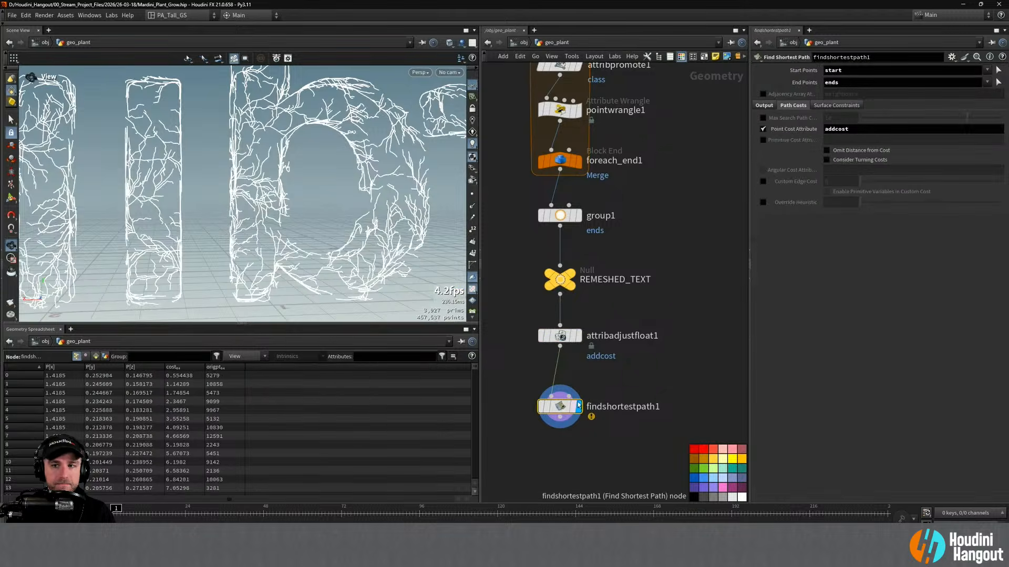
click(763, 130)
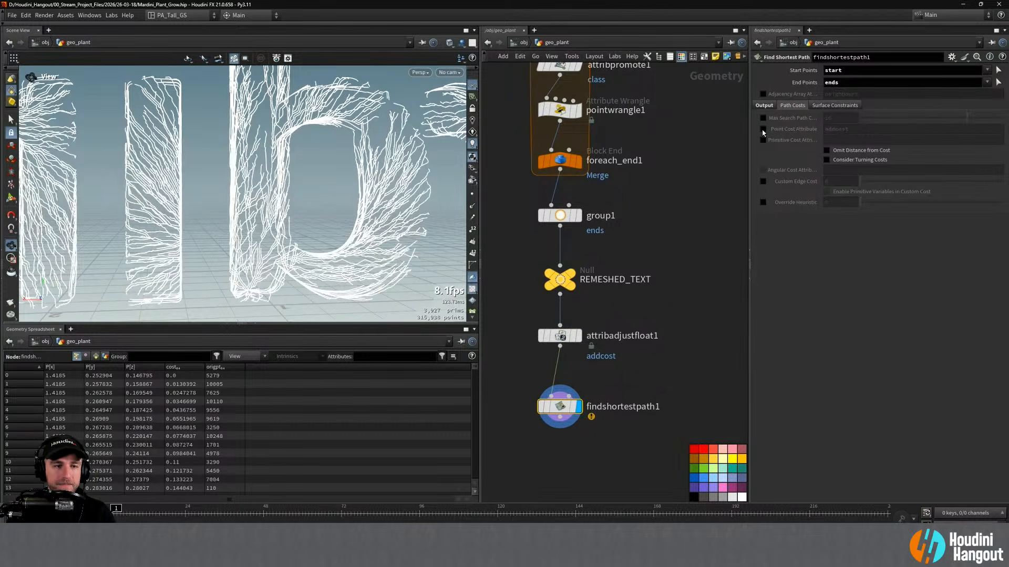
click(763, 129)
click(763, 129)
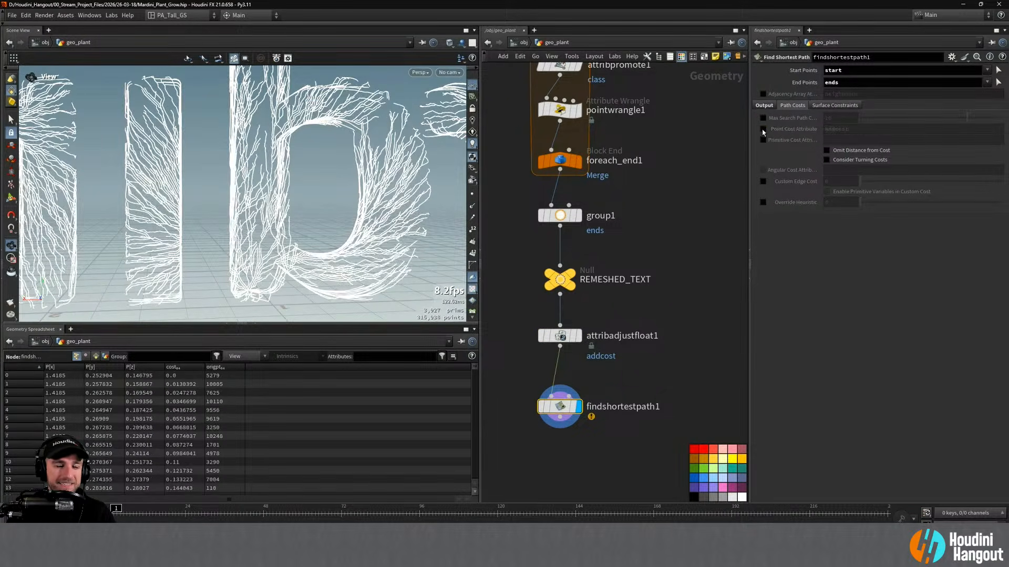
click(762, 130)
alt+drag(274, 168, 247, 170)
Lower the addcost Max Value on attribadjustfloat1 to 0.01 and inspect the paths
click(560, 335)
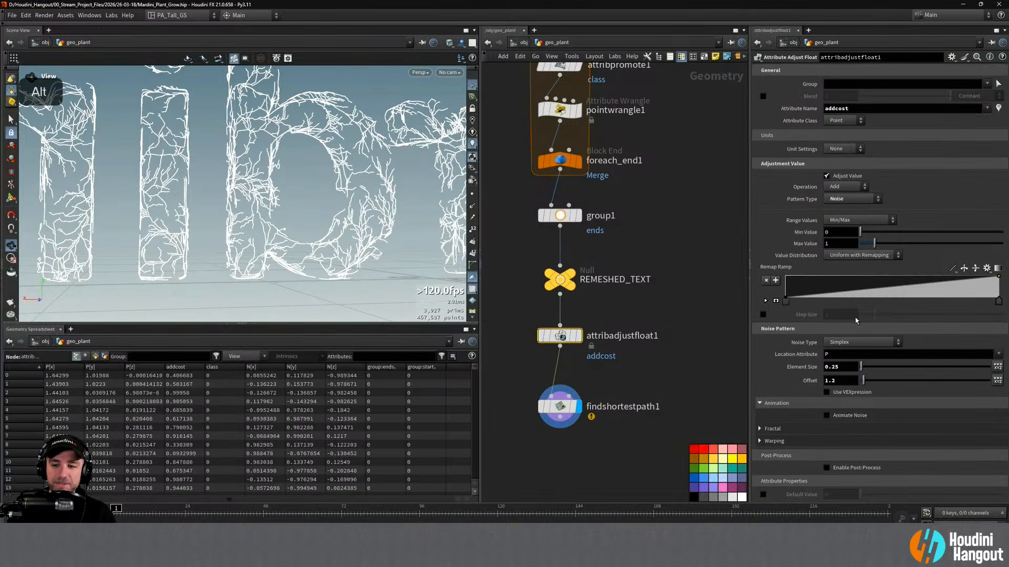
drag(868, 244, 862, 243)
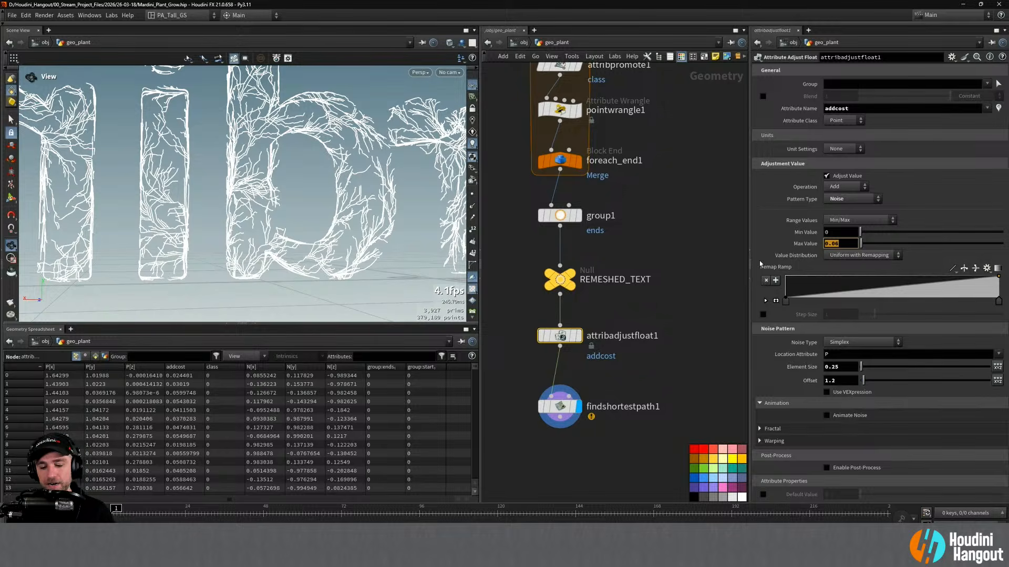
text(0.01)
key(Return)
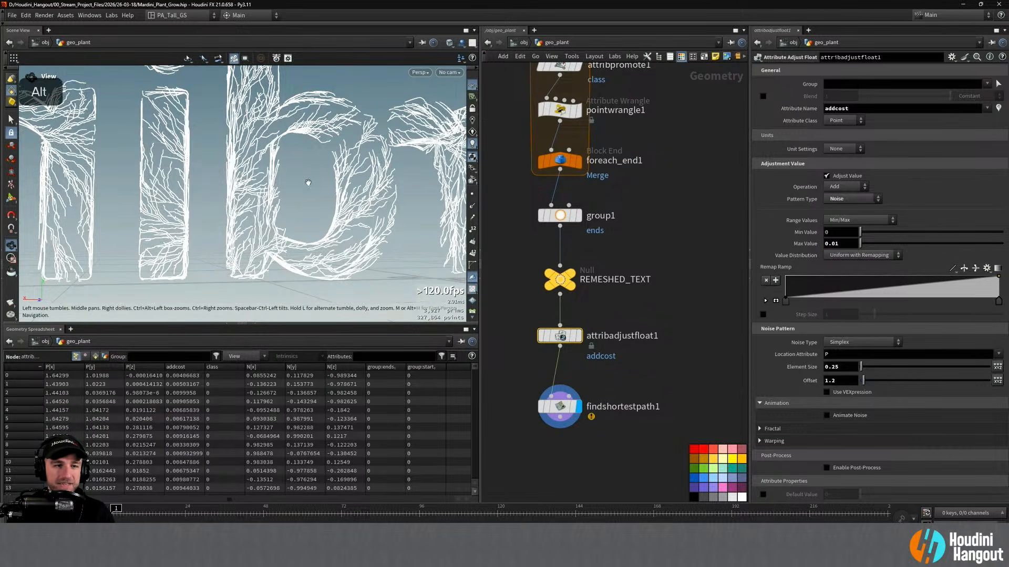
alt+drag(259, 205, 244, 208)
Raise the addcost Max Value on attribadjustfloat1 to 2 and inspect the paths
middle_drag(841, 265, 904, 263)
double_click(844, 241)
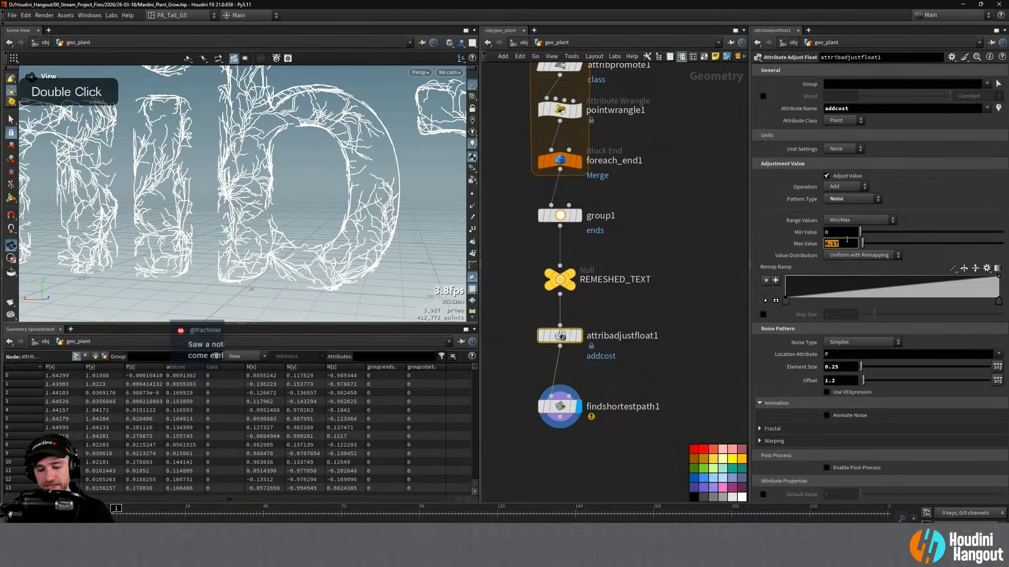
text(2)
key(Return)
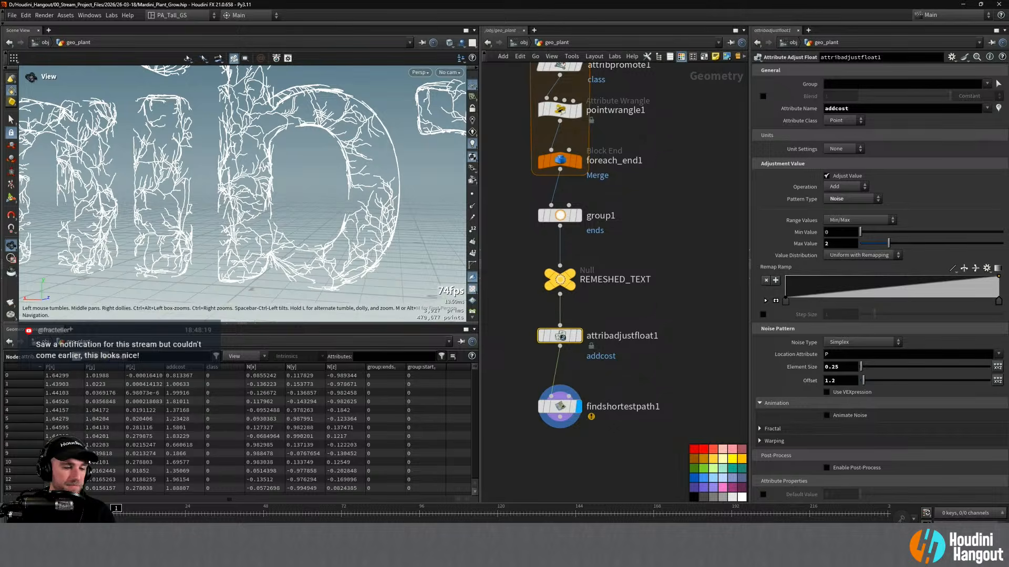
alt+drag(325, 213, 399, 224)
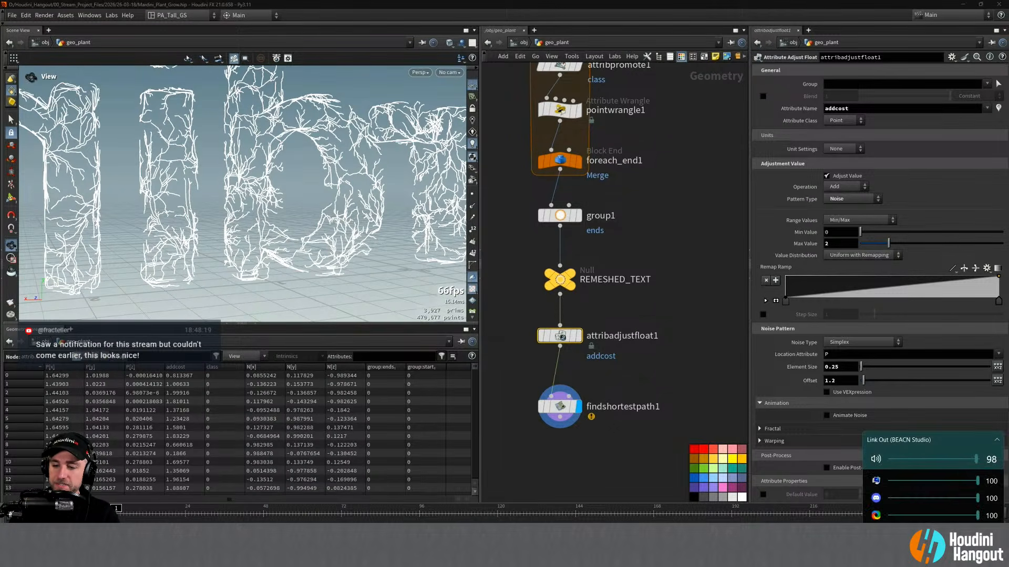
Mute the Discord channel in the BEACN Studio Link Out mixer
click(876, 498)
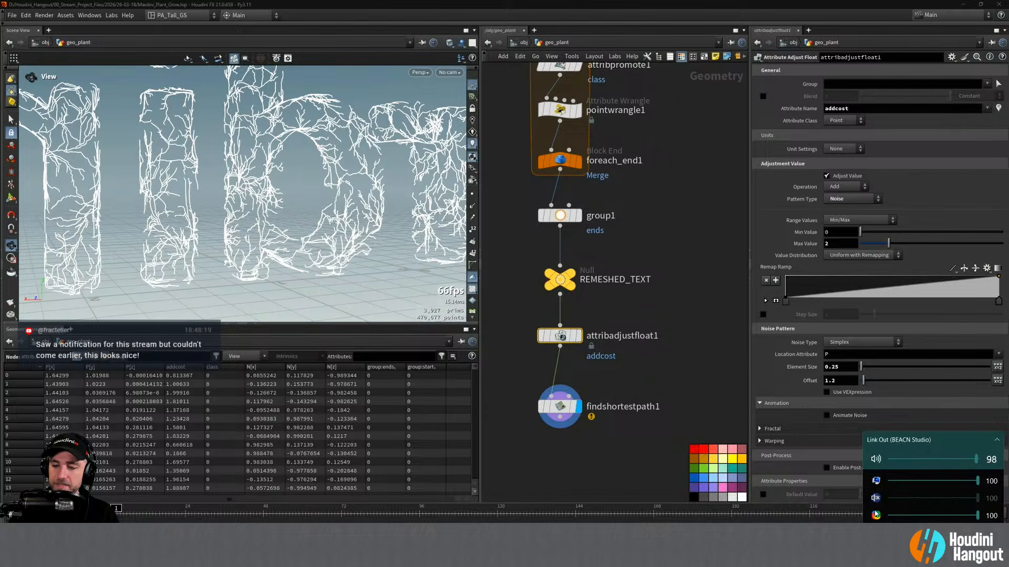
Set the addcost Max Value on attribadjustfloat1 to 0.25 and inspect the paths up close
alt+drag(337, 168, 308, 175)
double_click(839, 243)
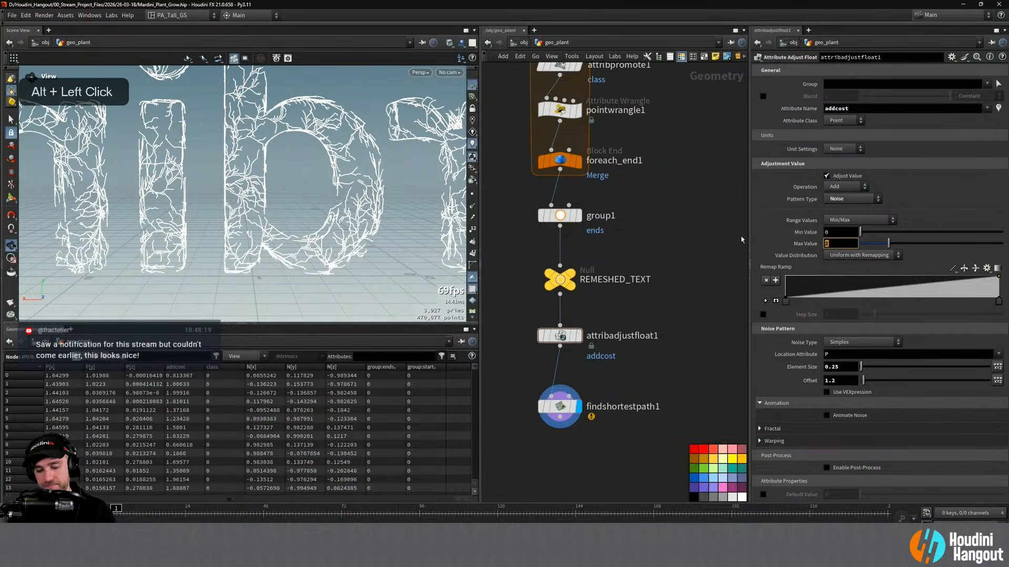
text(0.25)
key(Return)
alt+drag(315, 168, 336, 166)
alt+right_drag(336, 166, 345, 161)
mouse_move(346, 161)
alt+mouse_down()
mouse_move(273, 164)
mouse_move(341, 160)
alt+mouse_up()
alt+right_drag(342, 161, 373, 156)
Check the path curves in the viewport with points displayed, and again with primitive numbers displayed
click(472, 194)
alt+drag(363, 141, 416, 137)
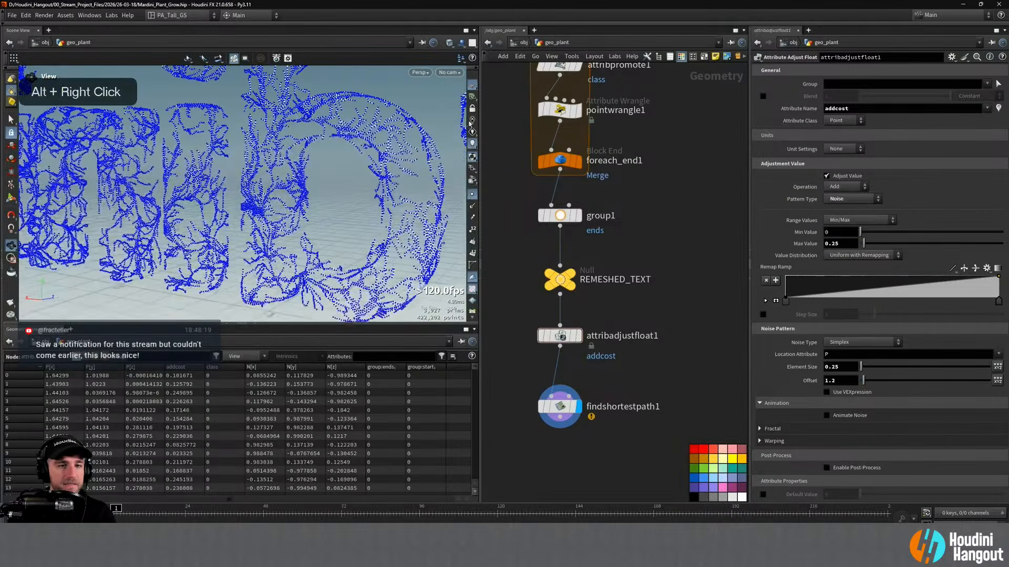
click(472, 253)
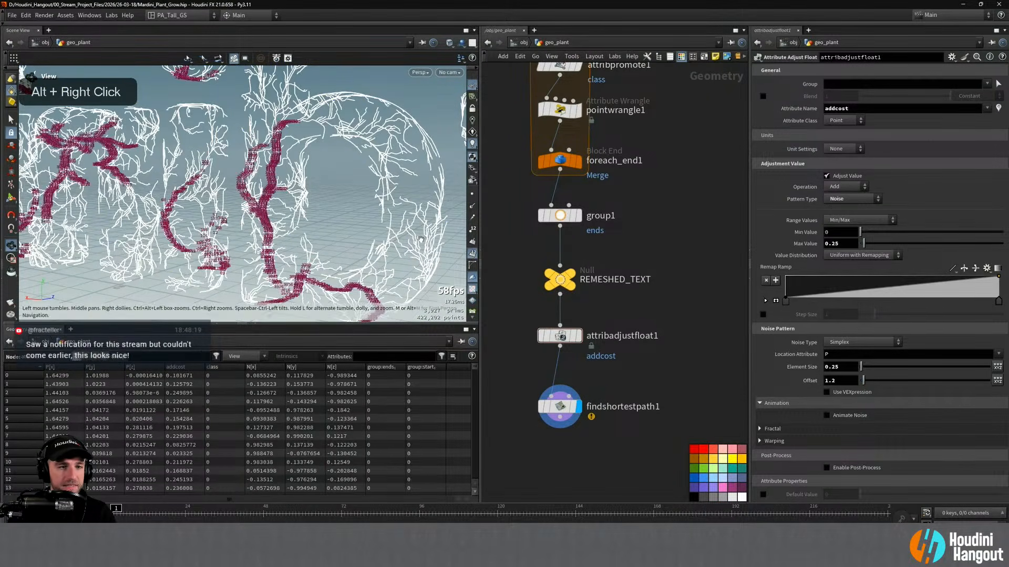
mouse_move(336, 163)
alt+mouse_down()
mouse_move(405, 158)
mouse_move(394, 159)
alt+mouse_up()
alt+right_drag(273, 163, 338, 140)
alt+drag(338, 139, 251, 140)
alt+drag(258, 190, 178, 165)
alt+right_drag(178, 173, 131, 216)
alt+right_drag(273, 152, 184, 210)
mouse_move(252, 173)
alt+mouse_down()
mouse_move(322, 160)
mouse_move(439, 167)
mouse_move(238, 165)
alt+mouse_up()
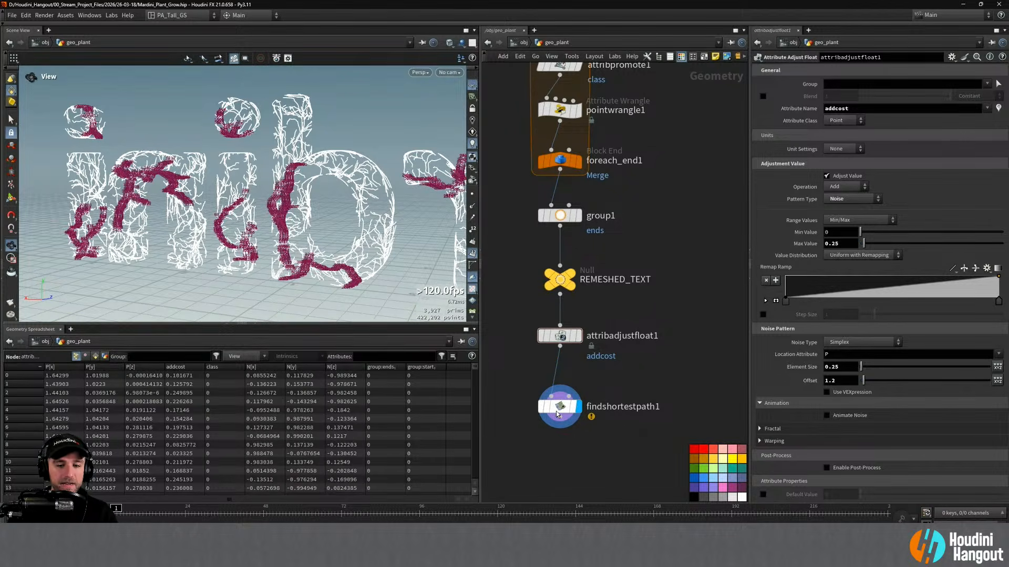
Add a Resample node after findshortestpath1 and display its result
drag(560, 408, 557, 386)
key(Tab)
text(resa)
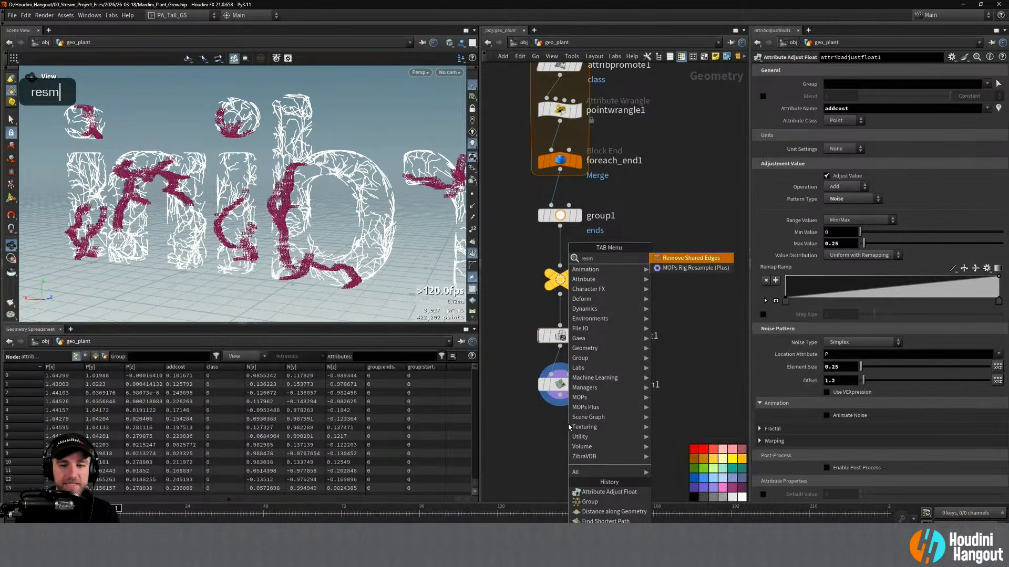
text(m)
key(Return)
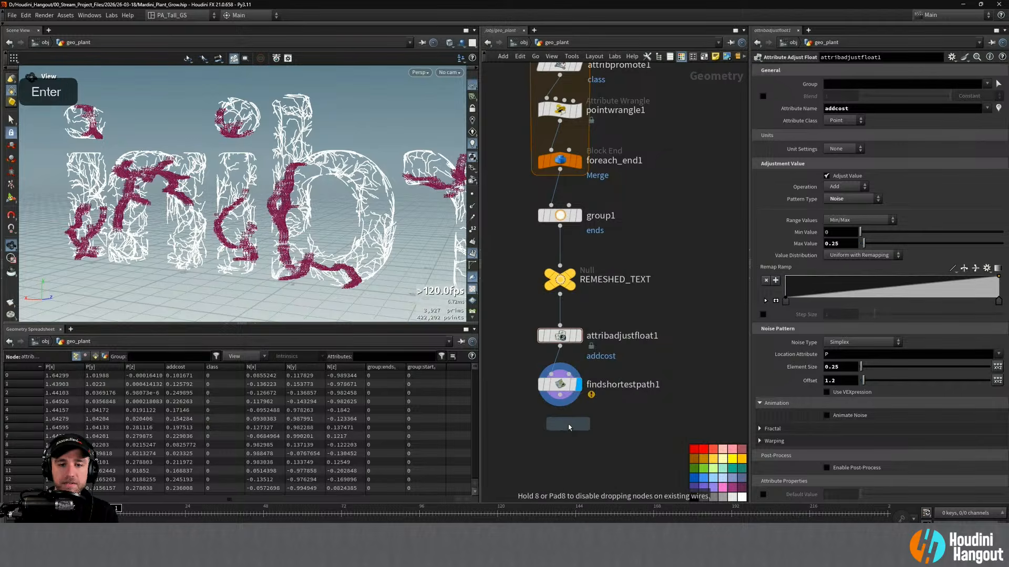
click(581, 424)
click(580, 424)
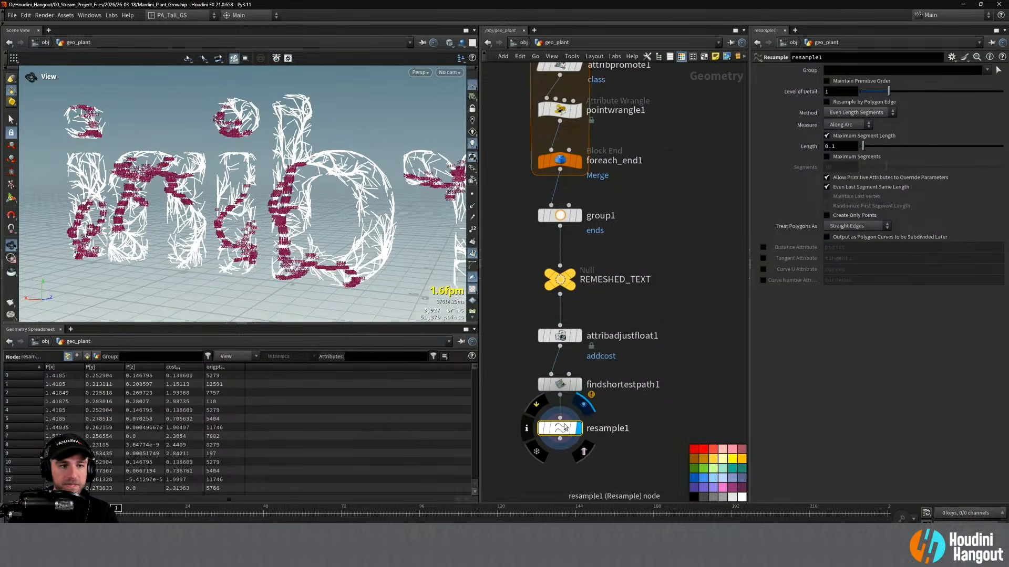
Set the maximum segment Length on resample1 to 0.05
alt+drag(294, 220, 336, 216)
drag(839, 145, 833, 146)
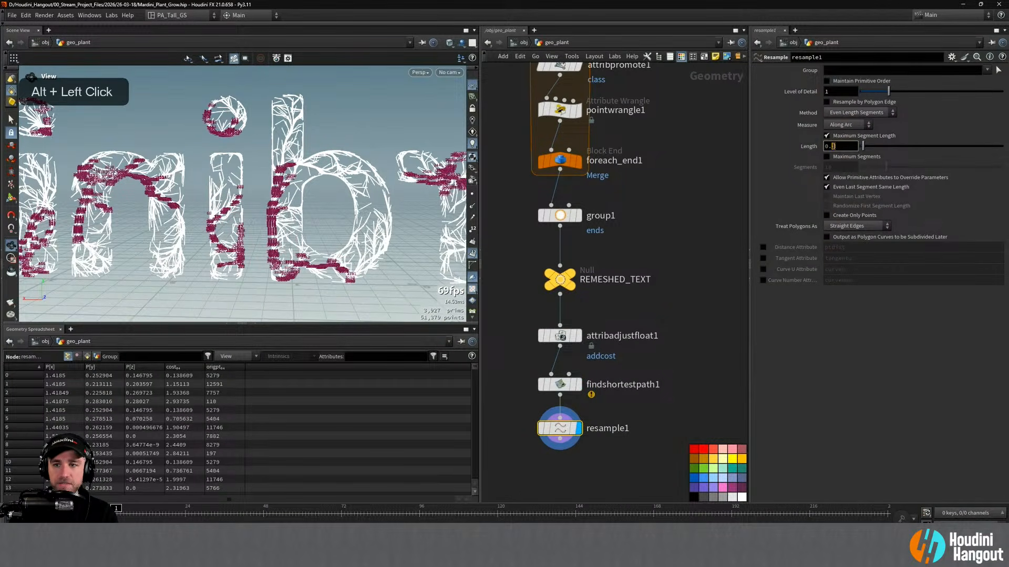
text(0)
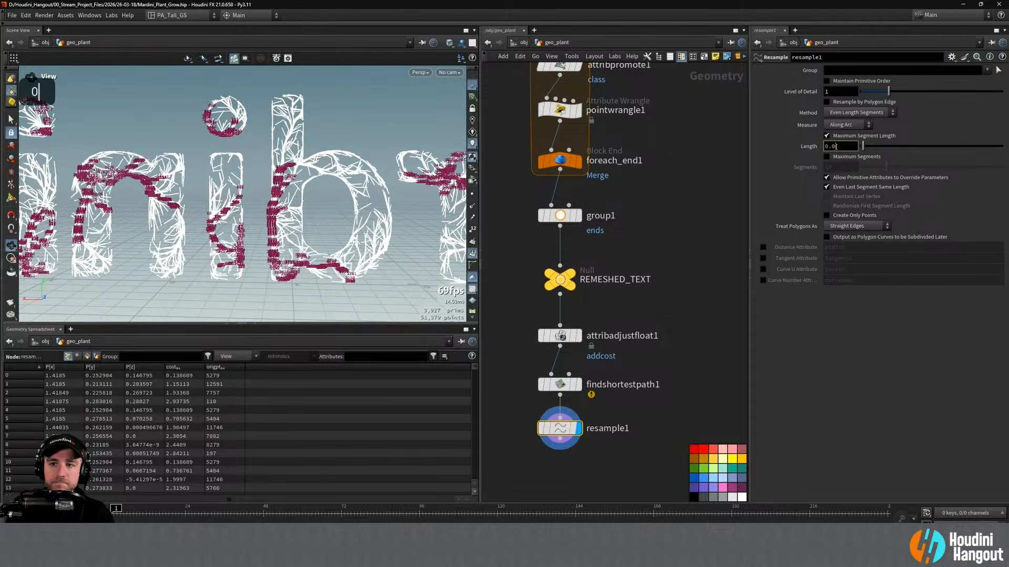
text(6)
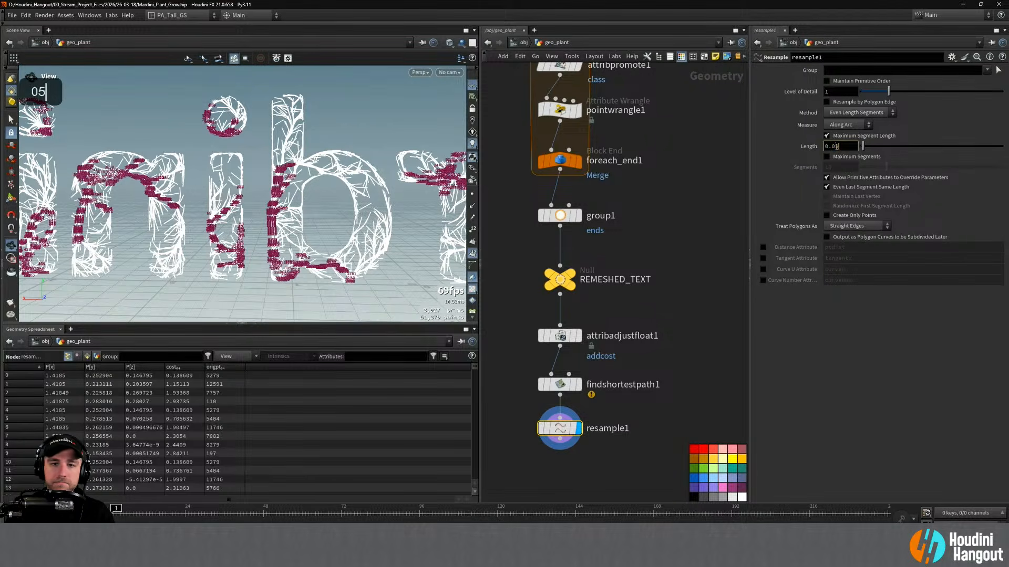
key(Return)
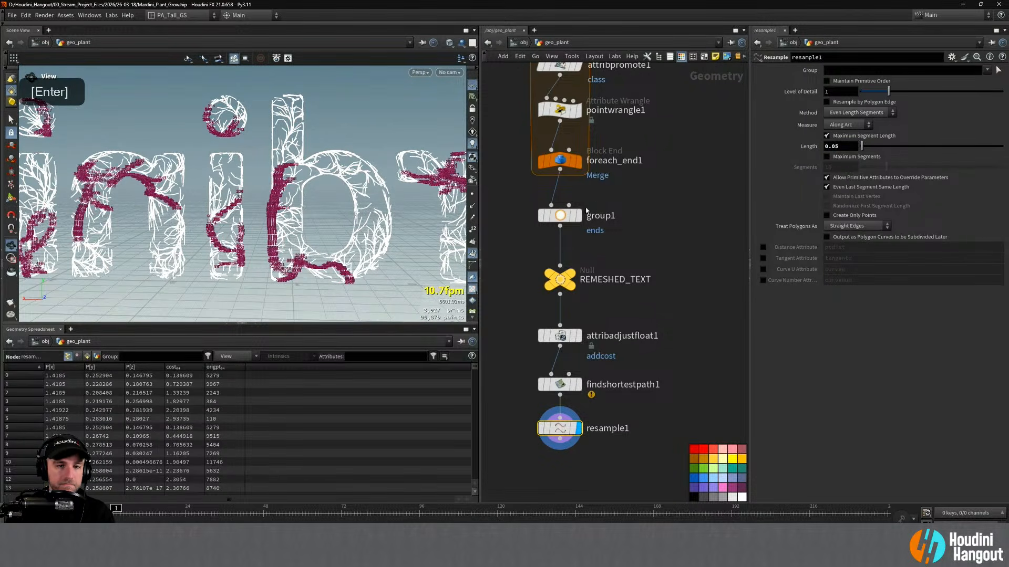
Hide the primitive numbers and inspect the resampled curves with points displayed and hidden
click(472, 194)
click(472, 254)
alt+right_drag(316, 173, 336, 158)
alt+drag(337, 142, 276, 153)
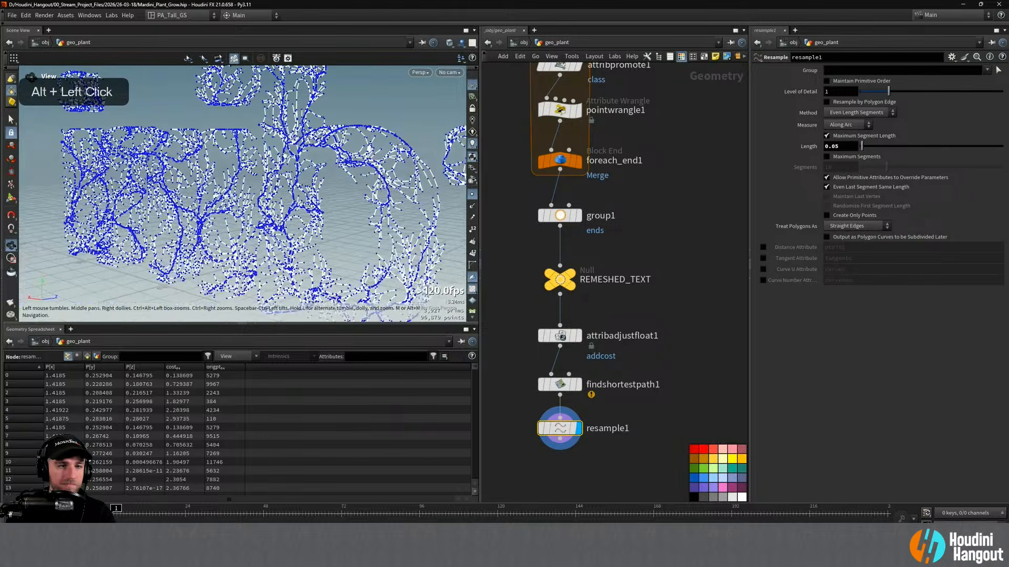
click(472, 194)
alt+drag(294, 194, 379, 208)
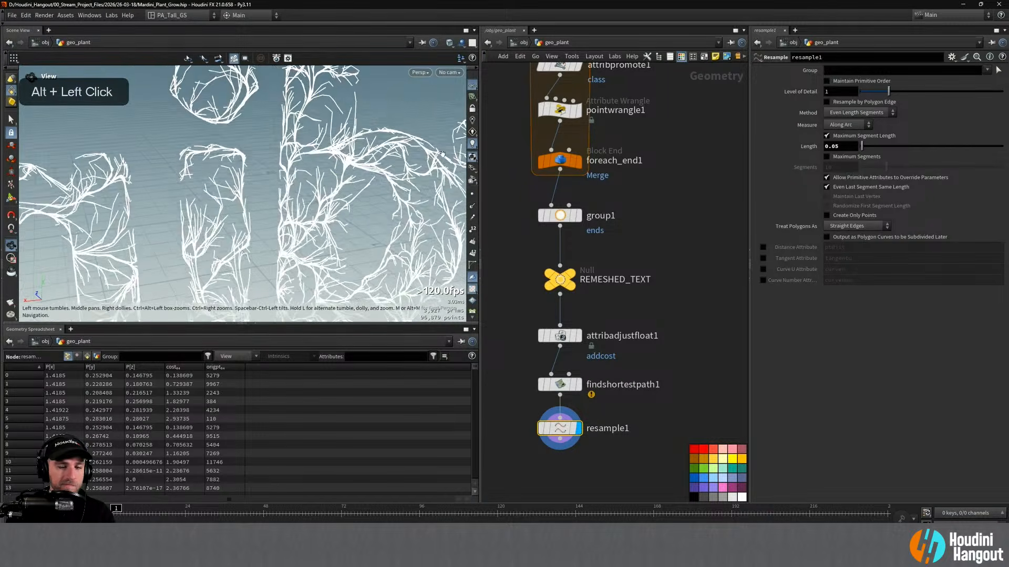
Set the maximum segment Length on resample1 to 0.025
alt+middle_drag(368, 205, 295, 200)
double_click(541, 430)
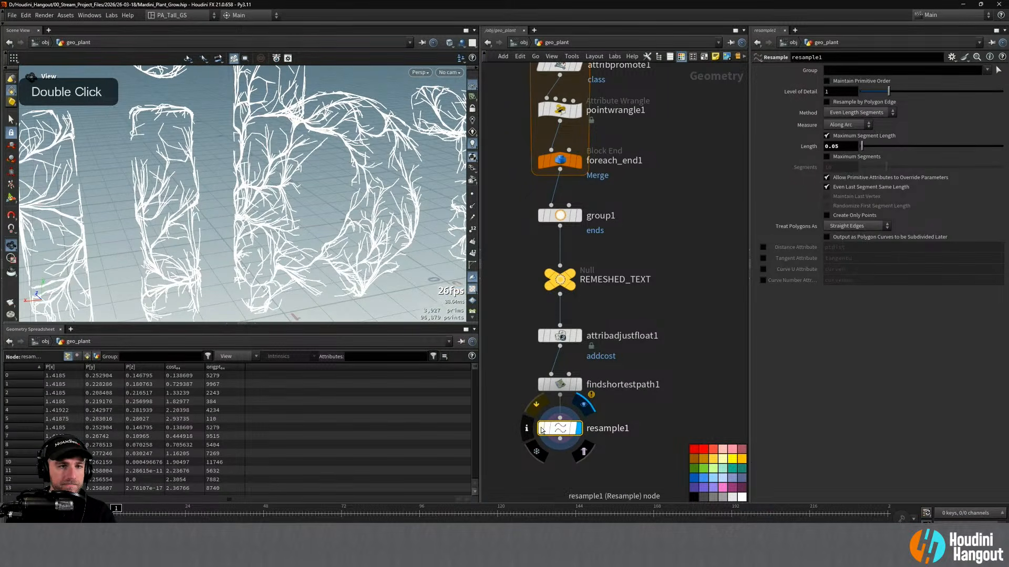
alt+click(346, 197)
alt+drag(347, 197, 304, 208)
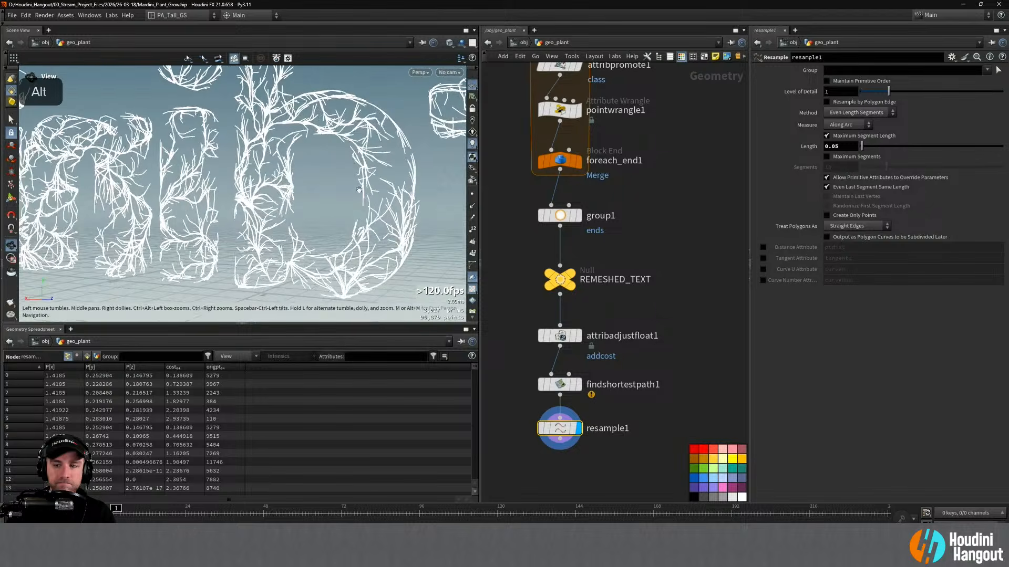
click(835, 147)
text(2)
key(Return)
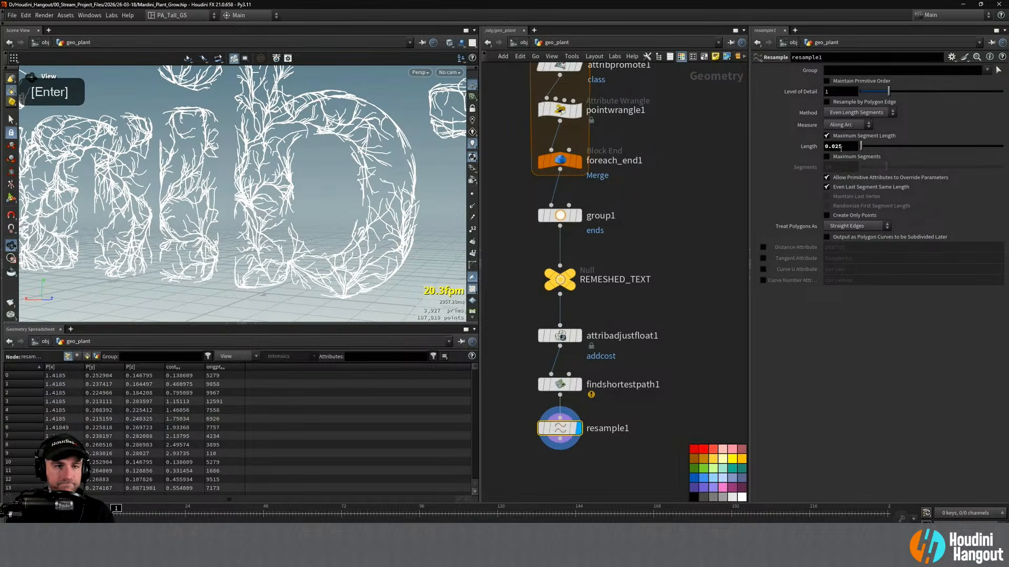
Set resample1 to treat polygons as Subdivision Curves
alt+drag(337, 195, 295, 205)
click(853, 219)
click(848, 215)
click(856, 226)
click(851, 246)
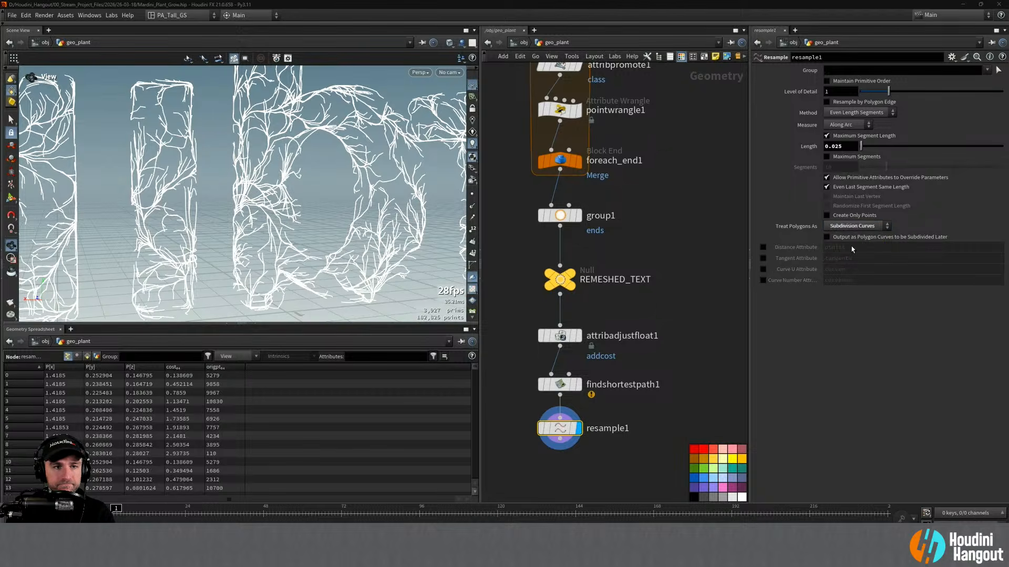
Inspect the smoothed curves across the Mardini letters from several angles and distances
alt+drag(368, 195, 158, 173)
alt+drag(294, 163, 553, 167)
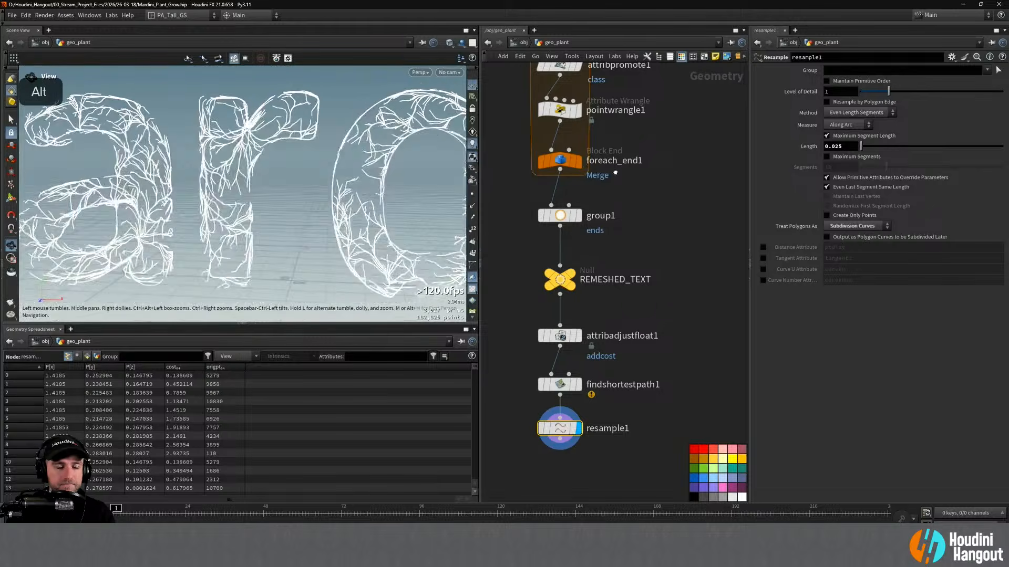
alt+middle_drag(358, 129, 226, 122)
alt+drag(226, 122, 270, 121)
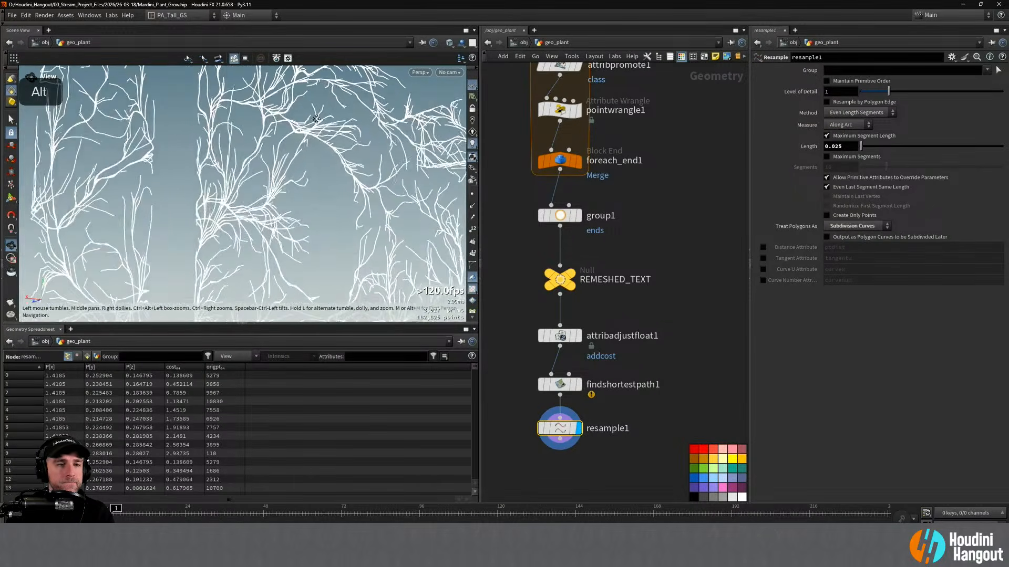
alt+drag(317, 99, 388, 133)
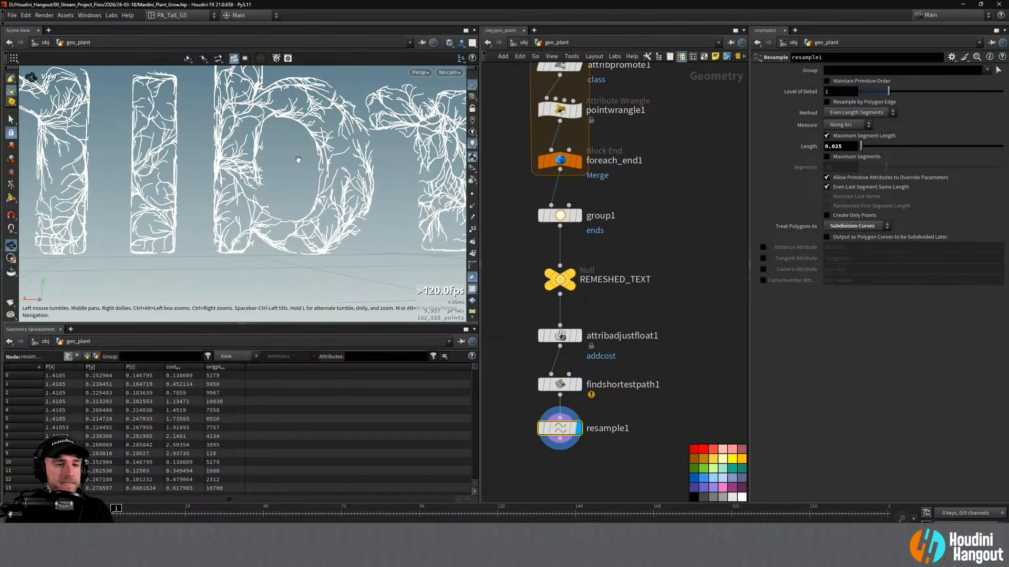
alt+drag(331, 125, 346, 134)
alt+right_drag(347, 134, 316, 142)
alt+drag(315, 142, 119, 168)
alt+middle_drag(119, 168, 206, 174)
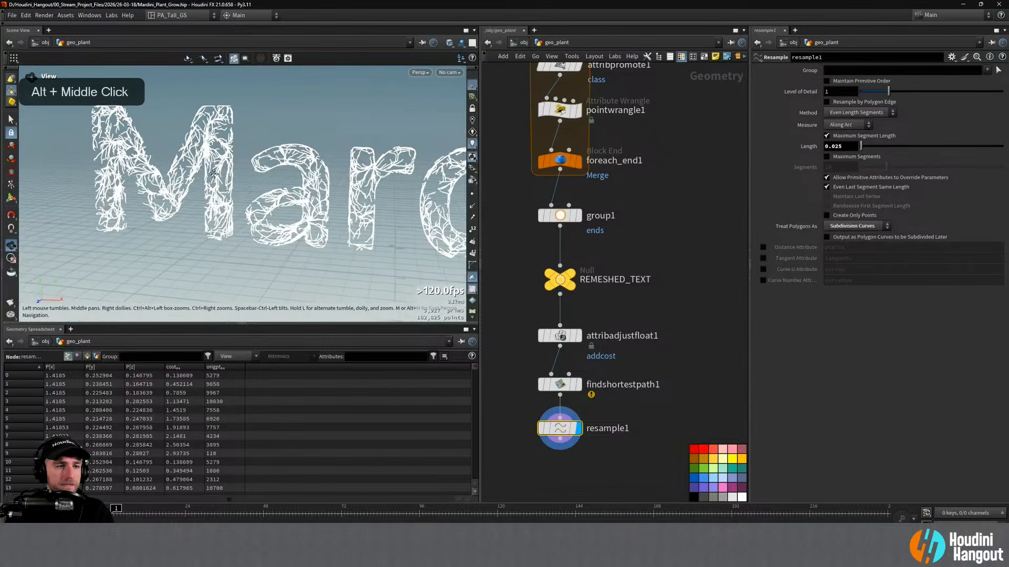
alt+middle_drag(298, 175, 310, 176)
mouse_move(310, 176)
alt+mouse_down()
mouse_move(362, 179)
mouse_move(326, 176)
alt+mouse_up()
alt+right_drag(326, 176, 284, 173)
alt+drag(283, 173, 269, 152)
alt+right_drag(269, 152, 266, 153)
alt+drag(266, 153, 264, 154)
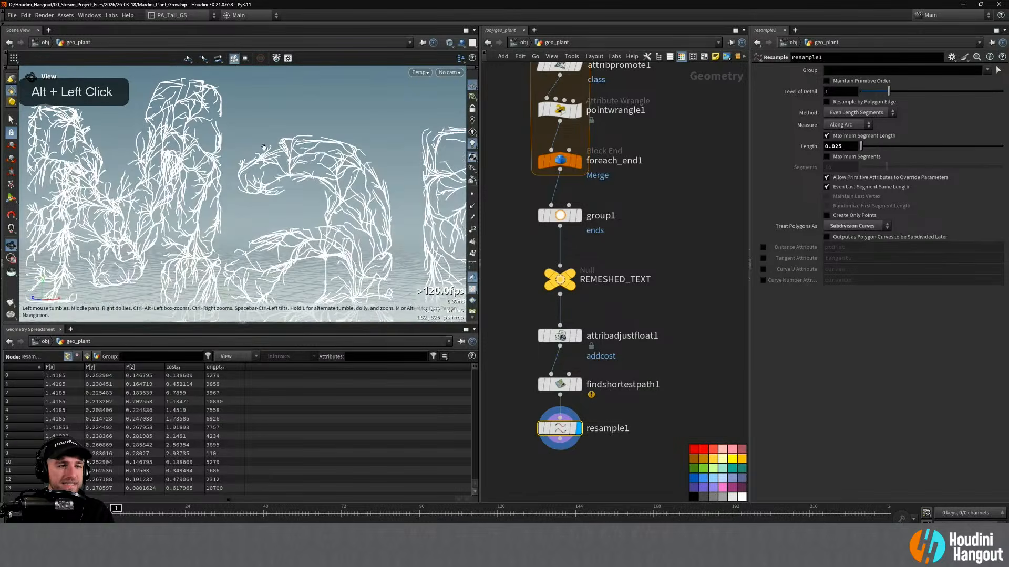
Overlay the REMESHED_TEXT mesh as a template on the curves, remove the overlay, and view the whole word
click(583, 301)
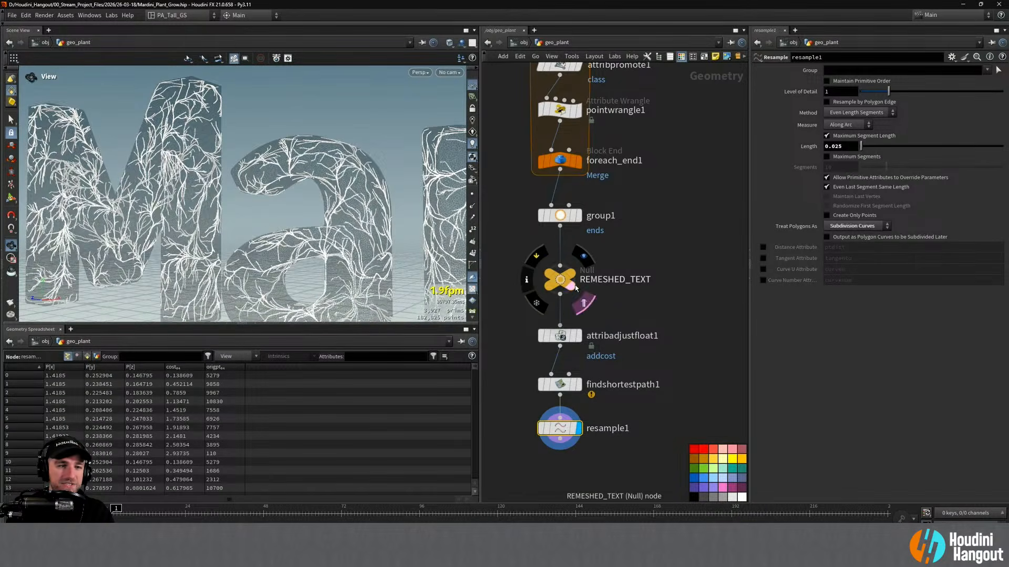
click(583, 302)
alt+drag(336, 196, 382, 166)
alt+middle_drag(382, 166, 310, 173)
alt+drag(310, 173, 295, 179)
alt+middle_drag(294, 179, 273, 185)
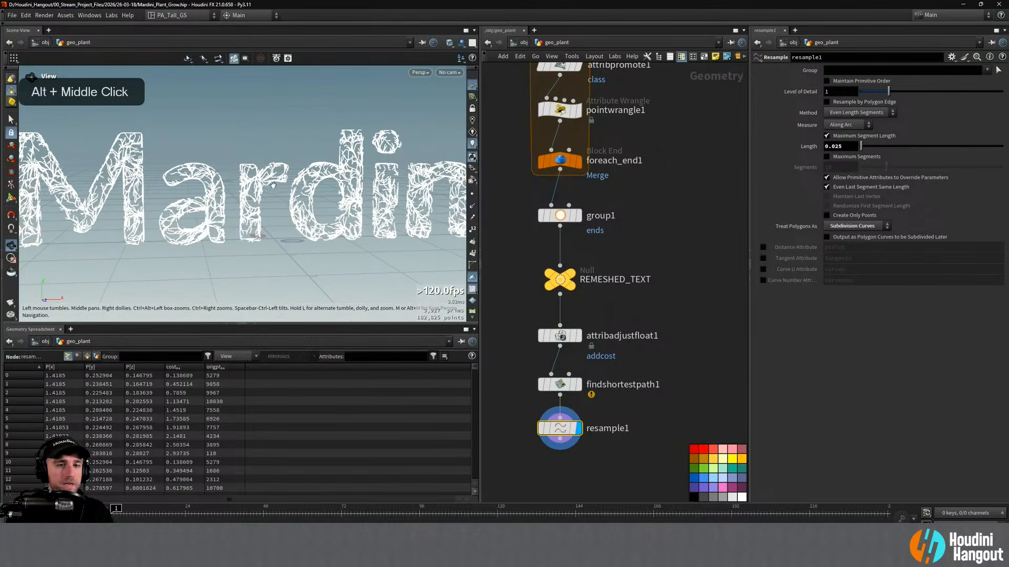
Display REMESHED_TEXT and check which attributes and groups it and findshortestpath1 carry in their node information
click(571, 274)
middle_click(561, 283)
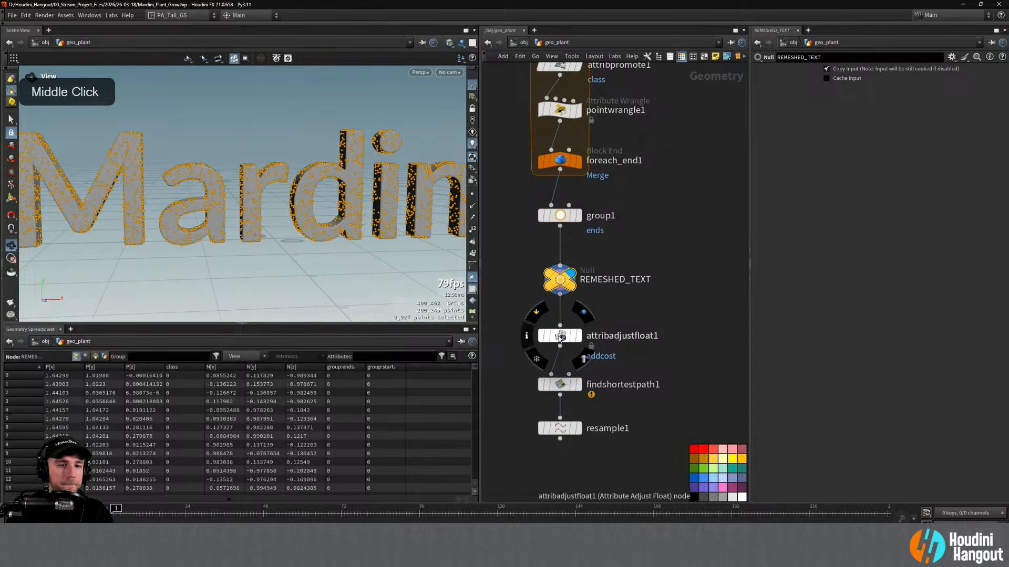
click(560, 339)
click(561, 386)
middle_click(564, 387)
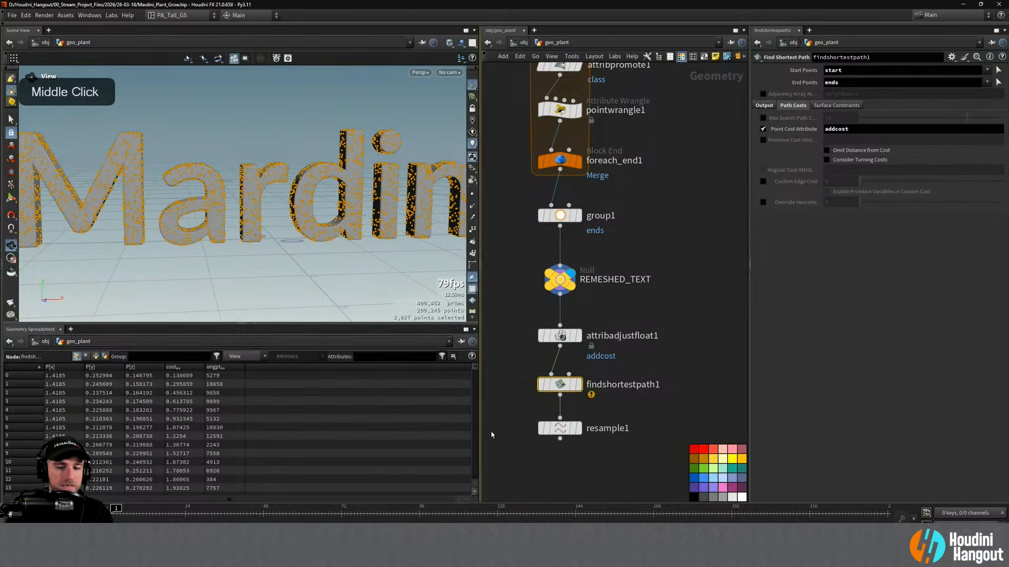
click(560, 279)
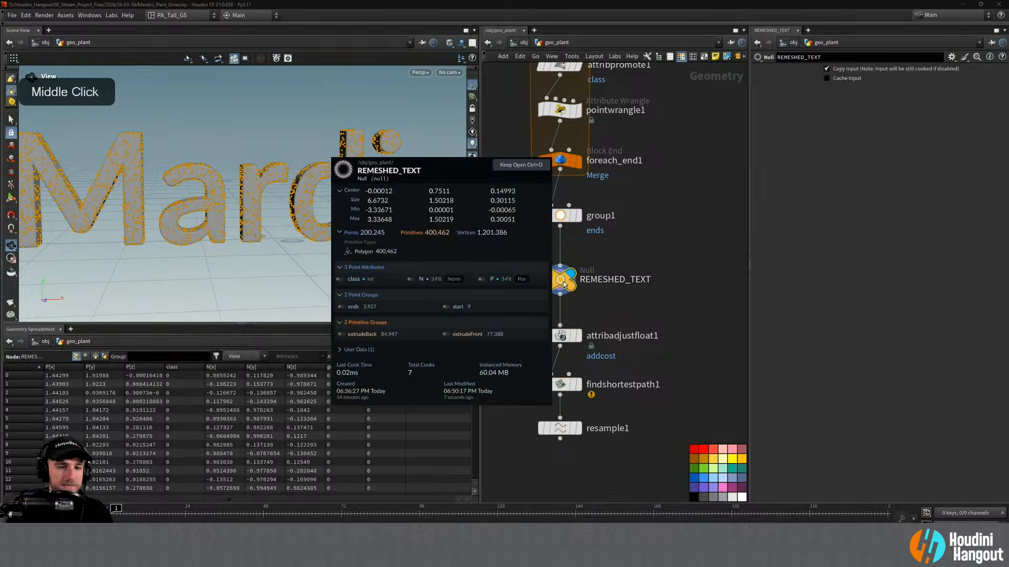
Show and hide the point normals of the REMESHED_TEXT mesh and look closer at its letters
click(471, 205)
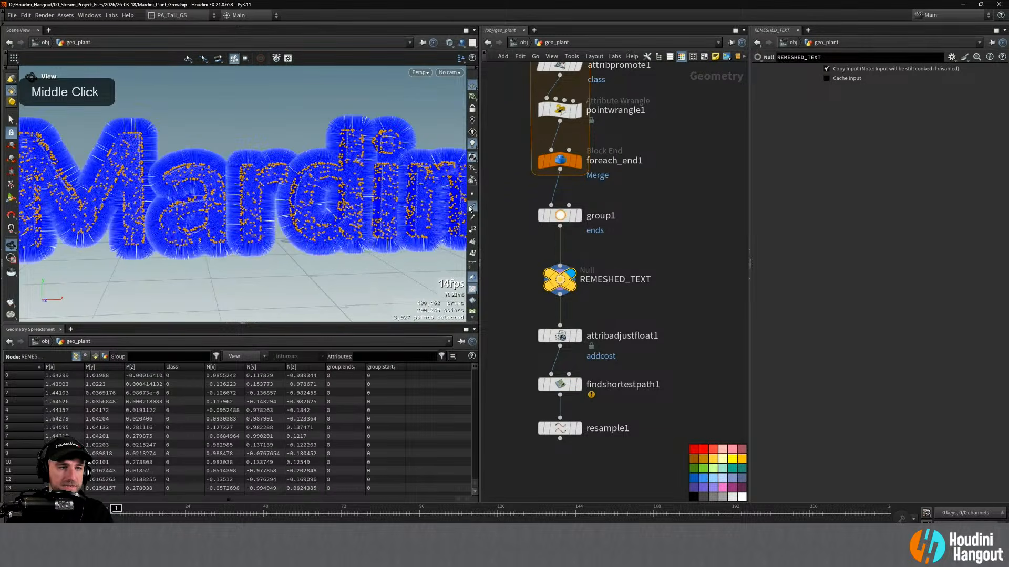
click(472, 205)
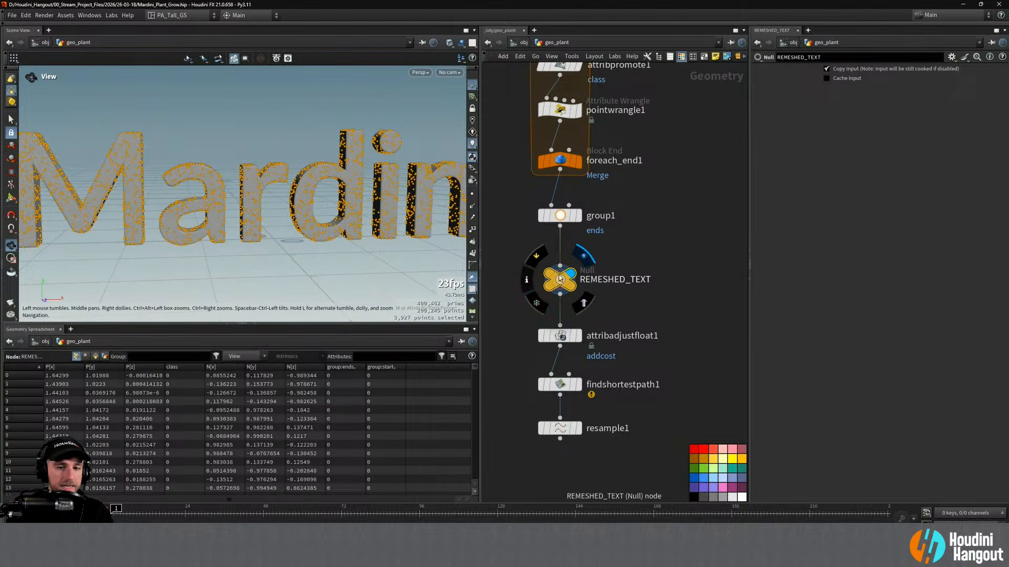
alt+right_drag(317, 190, 326, 175)
alt+middle_drag(326, 175, 334, 198)
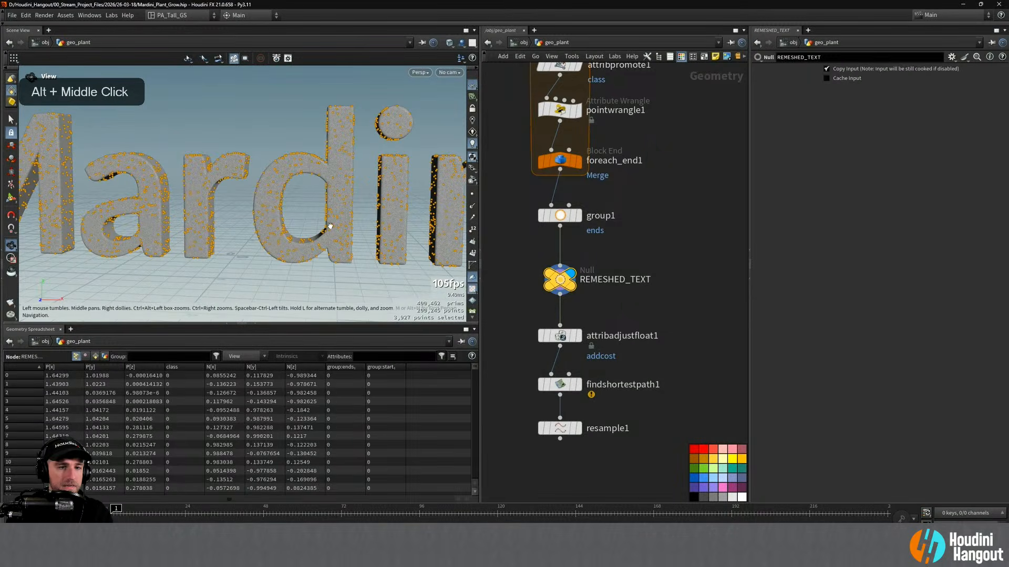
Display the noise on attribadjustfloat1 and the paths on findshortestpath1, and check the path node's information
click(575, 335)
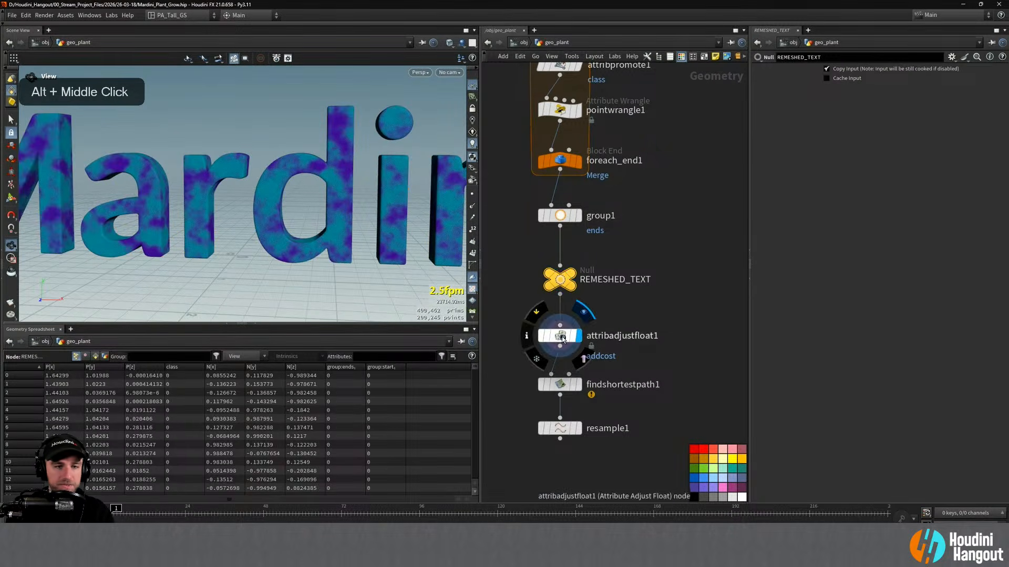
click(578, 387)
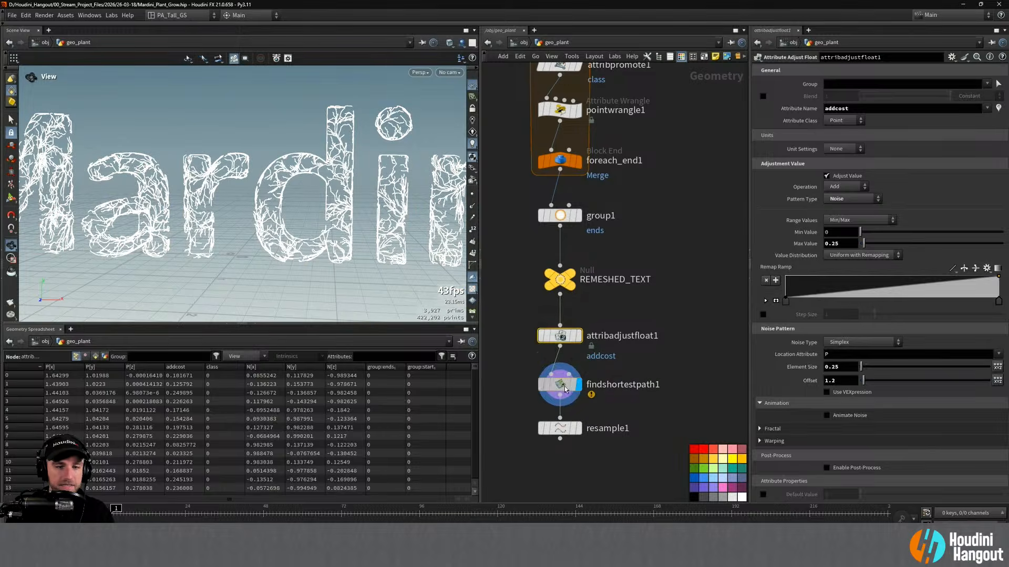
click(568, 388)
middle_click(566, 387)
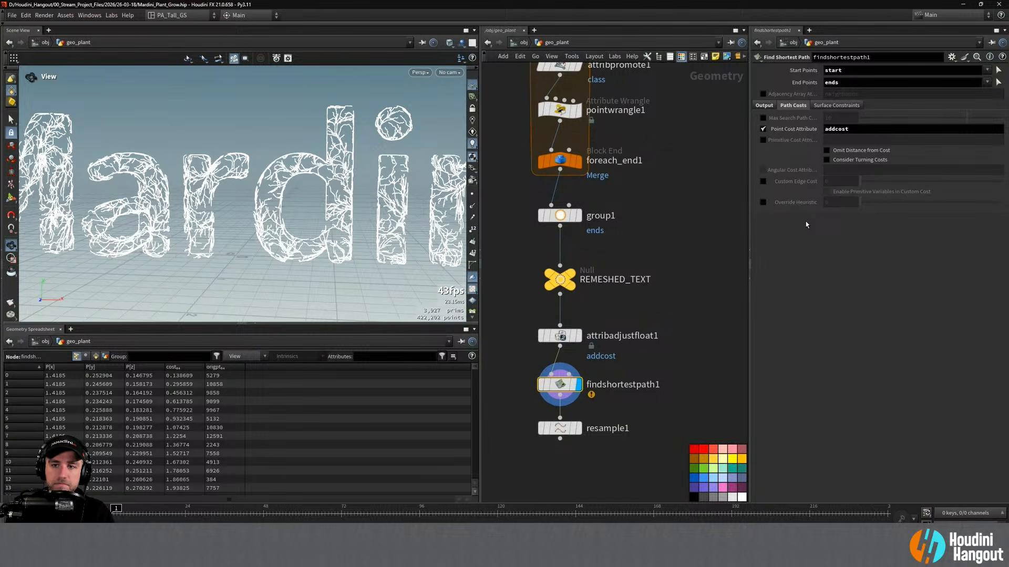
Toggle Omit Distance from Cost on and off on findshortestpath1, and review its node information and output path options
click(827, 151)
click(827, 151)
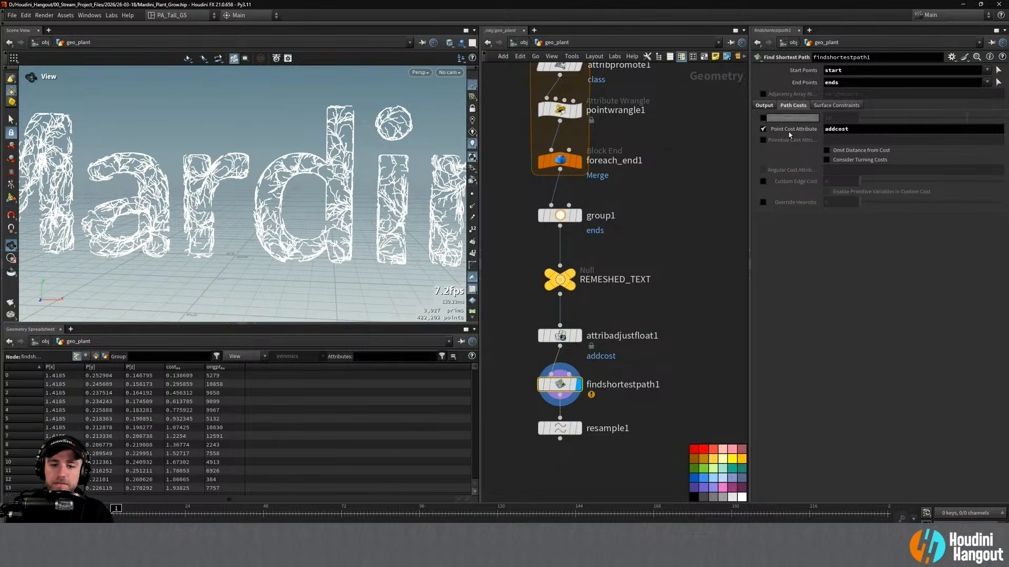
middle_click(560, 386)
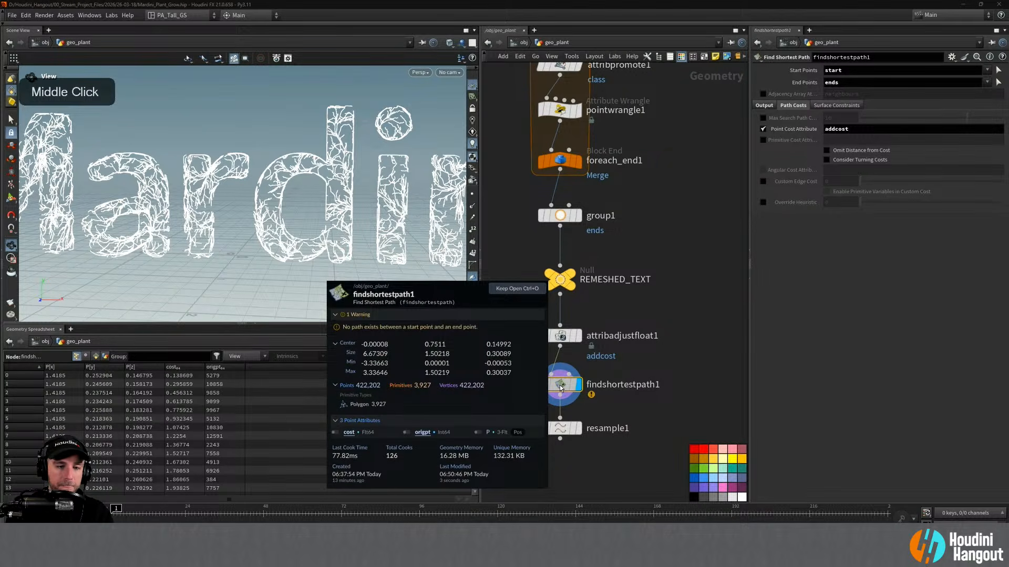
click(765, 105)
click(851, 119)
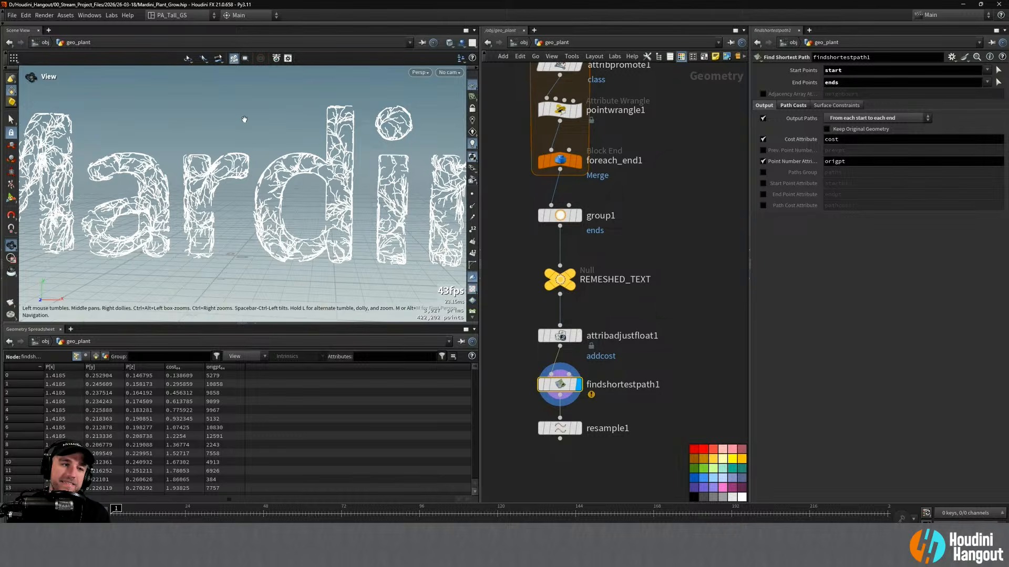
Look over the path curves, display resample1 again, and check its node information
mouse_move(292, 174)
mouse_down()
mouse_move(405, 180)
mouse_move(257, 174)
mouse_move(310, 175)
mouse_up()
scroll(310, 175, down, 2)
middle_drag(308, 176, 335, 159)
drag(334, 159, 290, 180)
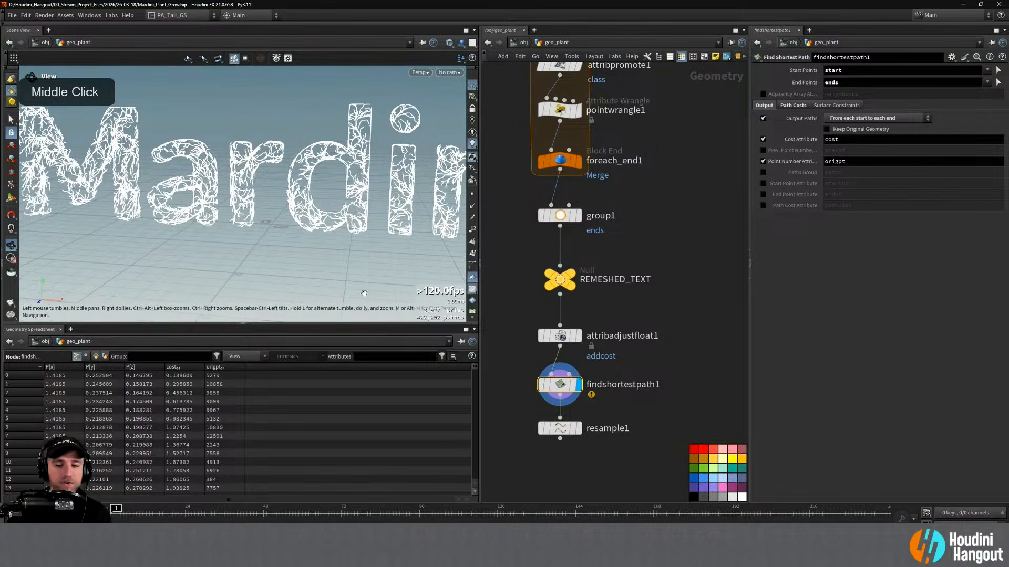
click(577, 428)
middle_click(562, 426)
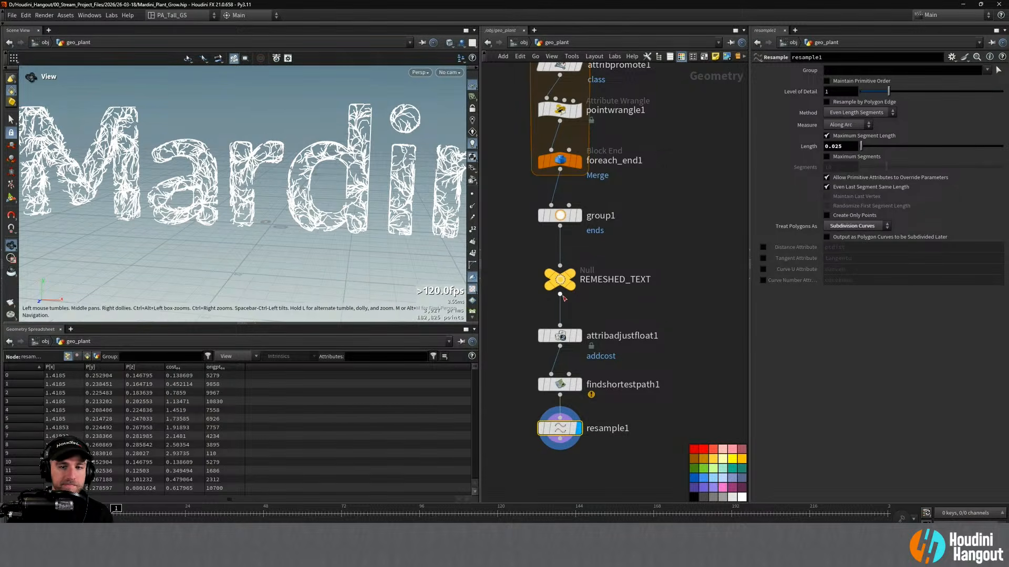
Offset attribadjustfloat1, findshortestpath1 and resample1 to one side of REMESHED_TEXT in the network
drag(511, 320, 583, 437)
drag(565, 336, 495, 329)
middle_drag(599, 432, 664, 371)
drag(515, 234, 609, 391)
drag(555, 317, 545, 333)
Add and display an Attribute Transfer node with resample1 as its first input and REMESHED_TEXT as its second
click(569, 441)
key(Tab)
text(att trans)
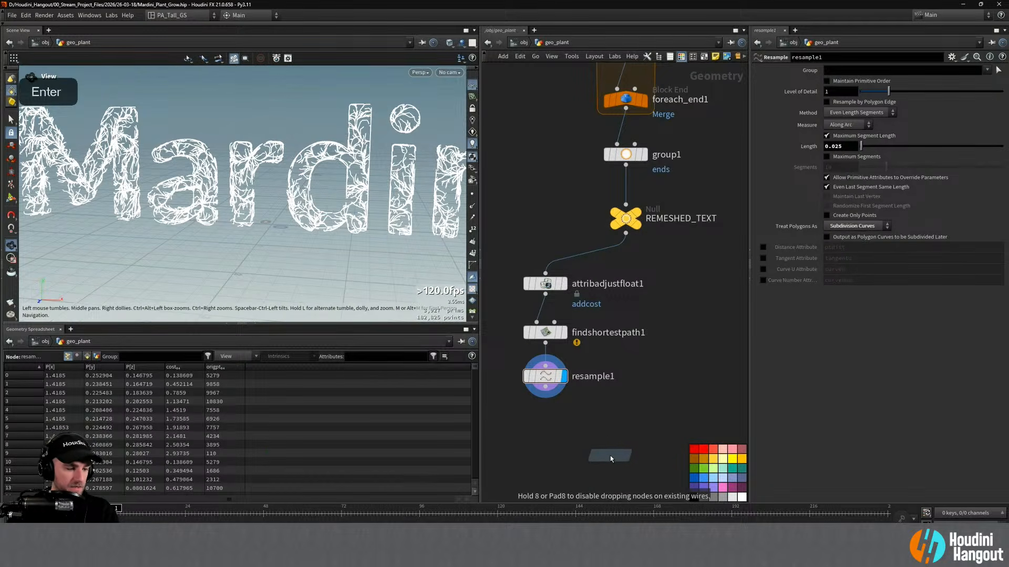
click(606, 420)
drag(588, 410, 625, 232)
click(614, 422)
drag(599, 422, 606, 453)
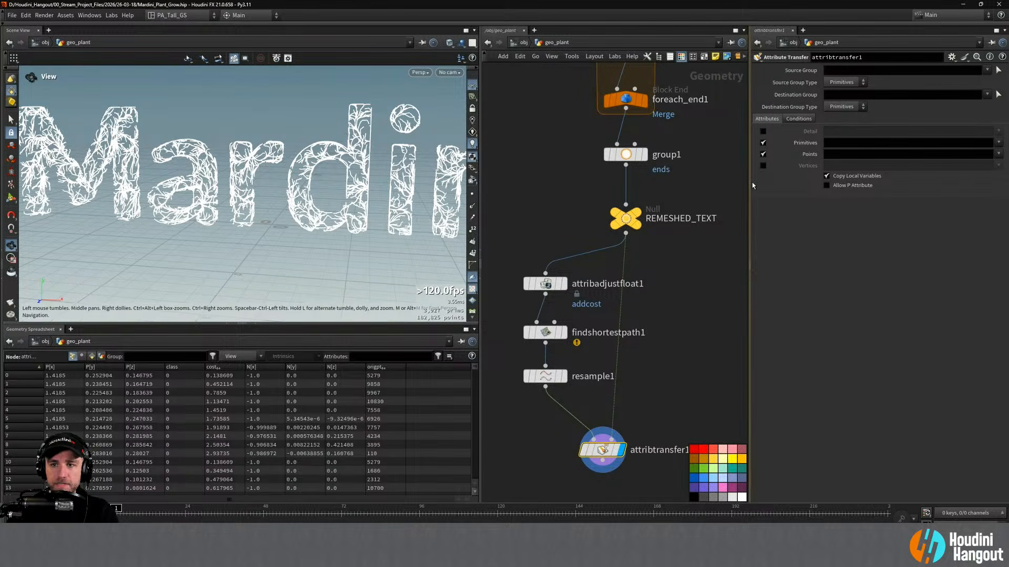
Disable primitive attributes on attribtransfer1 and limit the transferred point attributes to N
click(763, 142)
click(998, 154)
click(982, 164)
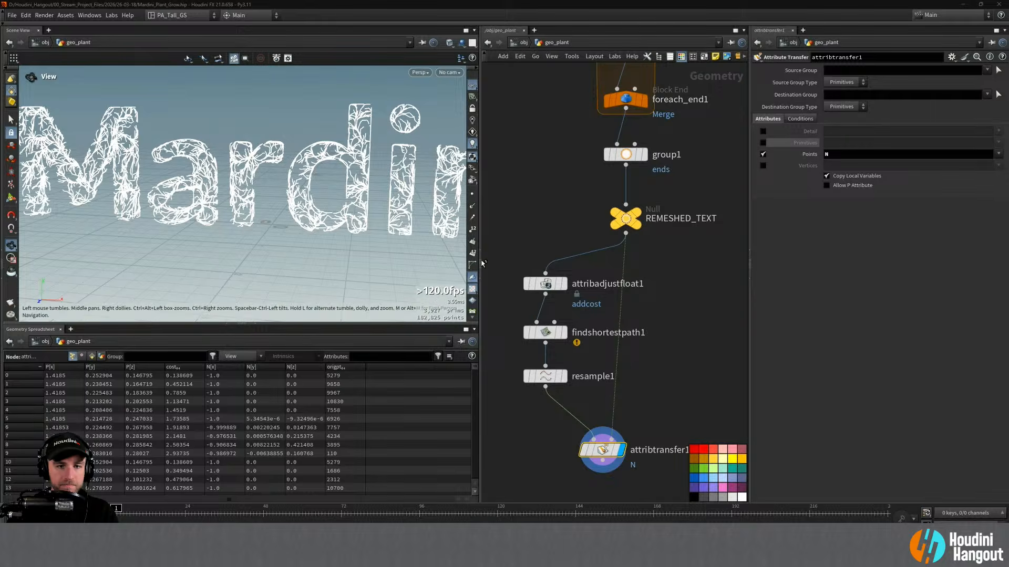
Show the point normals and examine their directions along the curves up close
click(472, 208)
mouse_move(309, 157)
alt+mouse_down()
mouse_move(368, 176)
mouse_move(294, 163)
alt+mouse_up()
alt+right_drag(294, 163, 294, 200)
alt+drag(295, 199, 246, 221)
alt+right_drag(247, 221, 295, 210)
alt+middle_drag(294, 210, 438, 148)
alt+drag(438, 148, 626, 150)
alt+right_drag(626, 149, 220, 173)
alt+drag(221, 173, 286, 160)
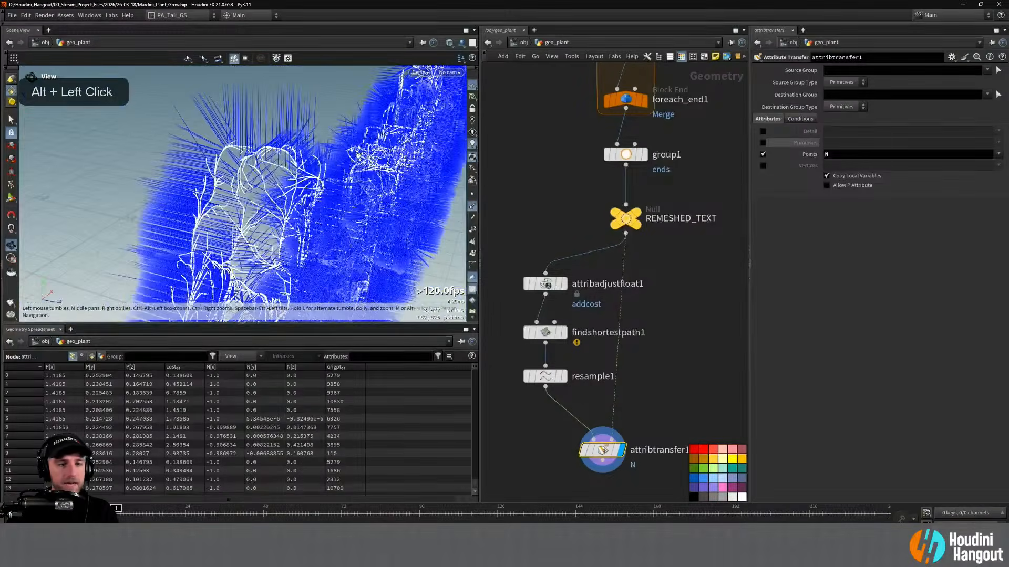
Hide the point normals and view the curves across the word from several angles
click(472, 206)
alt+drag(368, 195, 294, 179)
alt+middle_drag(295, 178, 252, 168)
alt+drag(252, 168, 326, 166)
alt+middle_drag(326, 166, 299, 160)
alt+right_drag(299, 160, 294, 184)
alt+drag(294, 184, 337, 173)
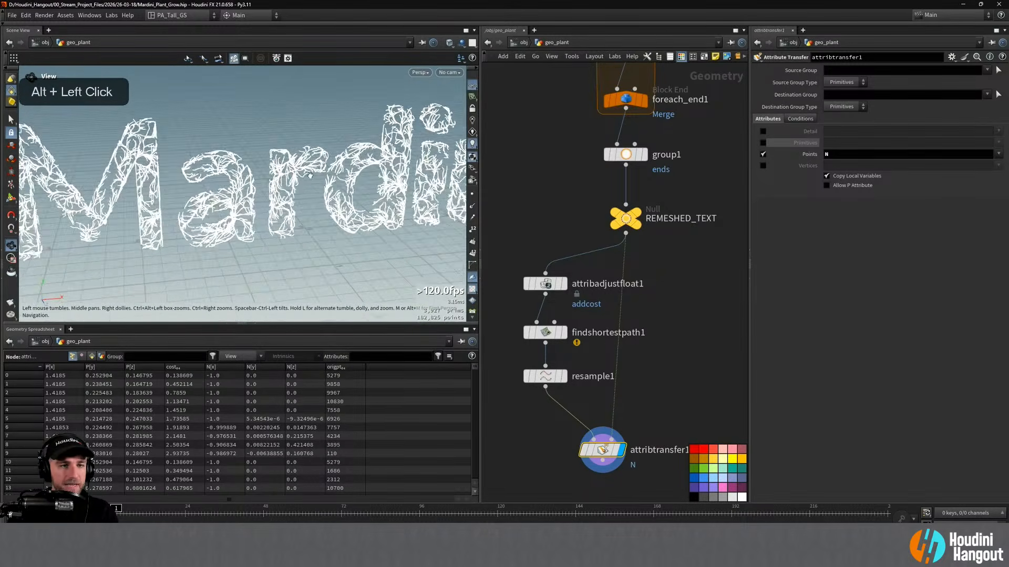
alt+right_drag(336, 173, 352, 203)
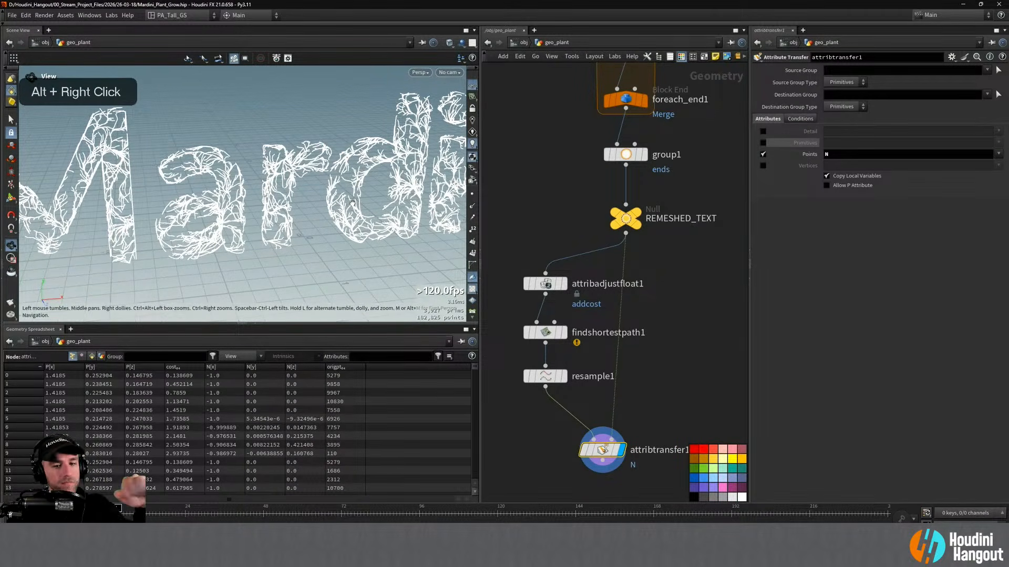
Reposition attribtransfer1 below resample1, and add and display an Attribute Adjust Float node after it
drag(602, 449, 624, 435)
alt+middle_drag(572, 457, 552, 340)
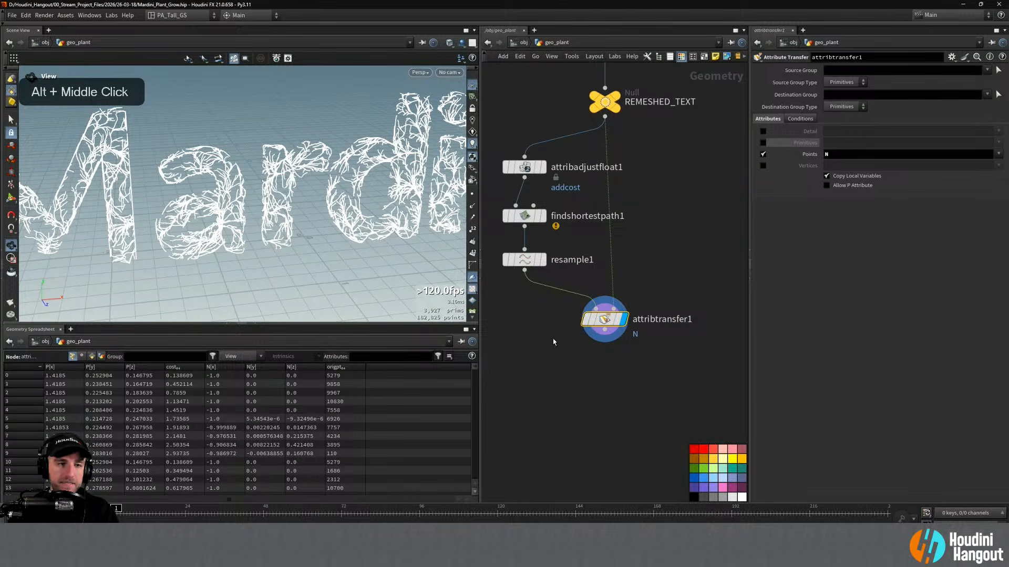
key(Tab)
text(att adju)
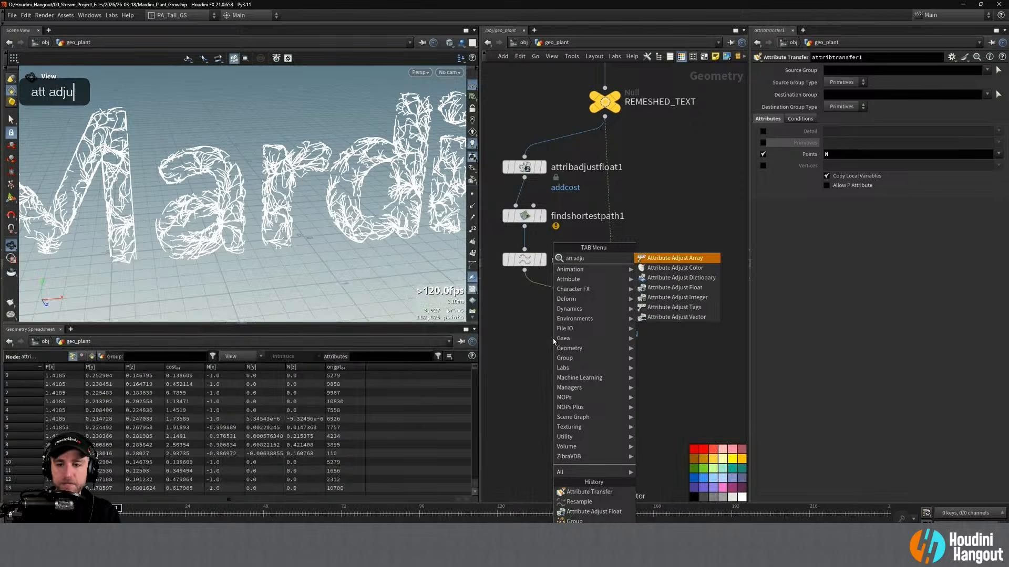
key(Return)
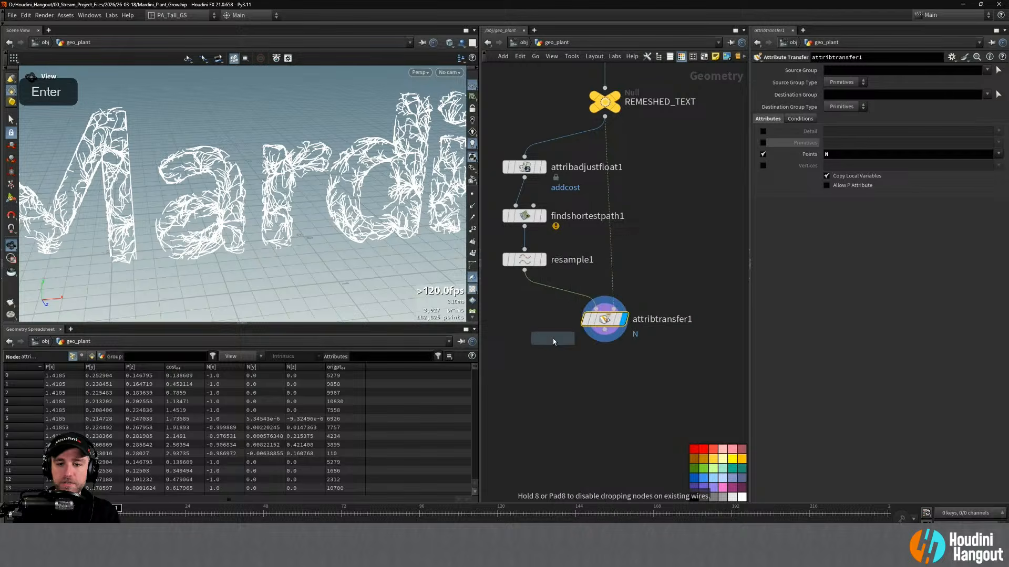
click(604, 362)
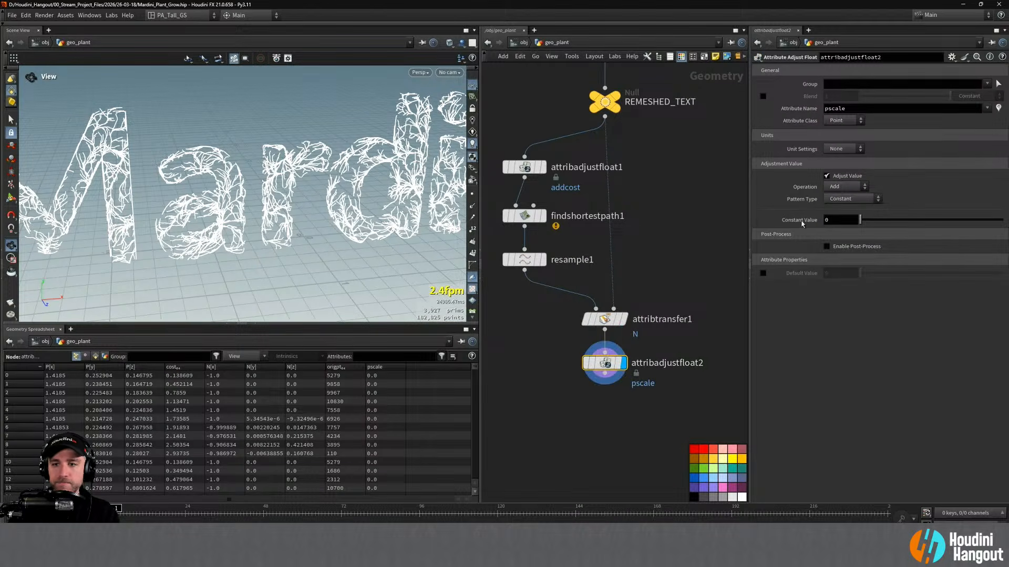
Set attribadjustfloat2's pattern type to Noise with a maximum value of 0.01
click(842, 199)
click(838, 228)
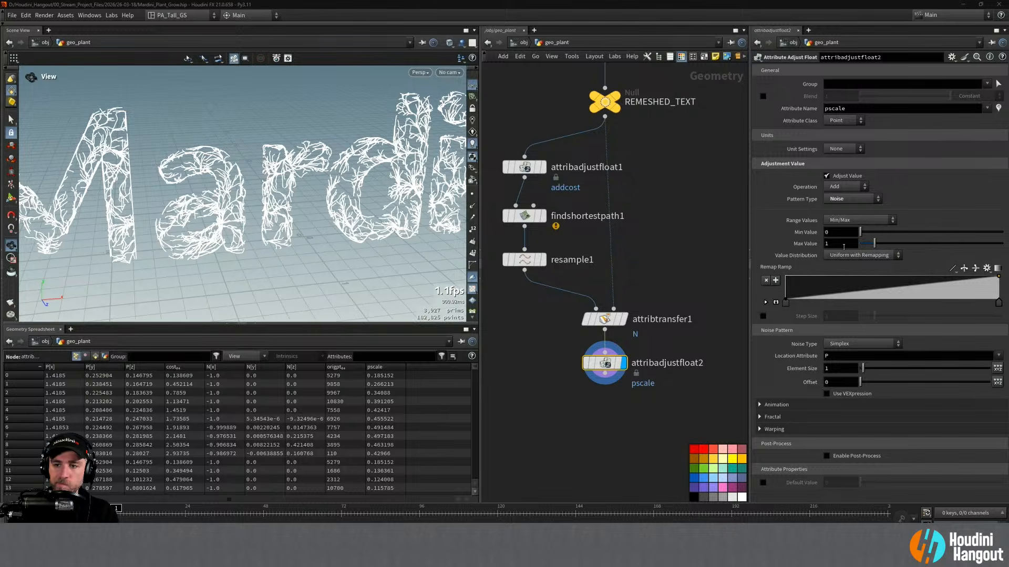
click(839, 244)
text(0.0)
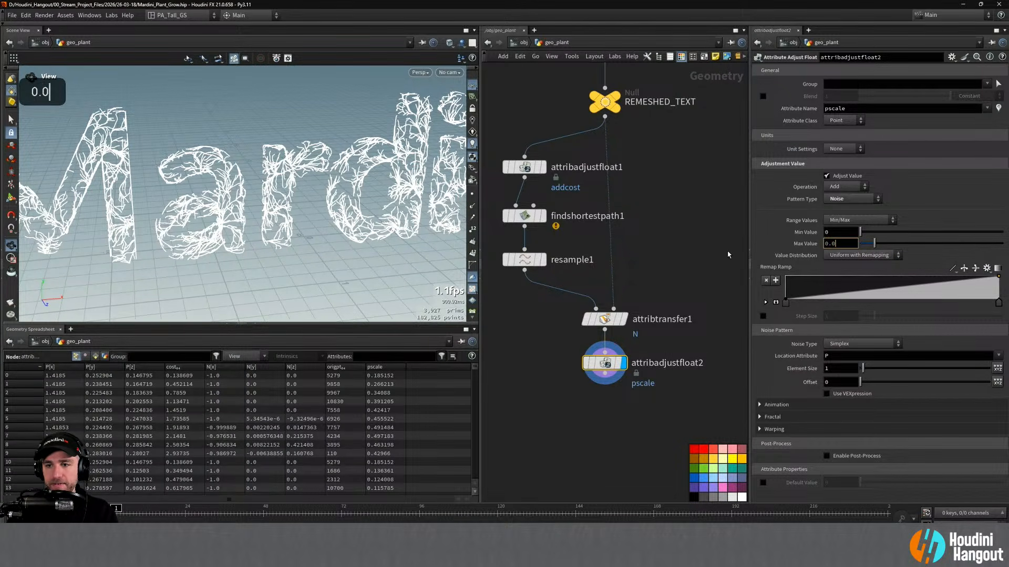
text(01)
key(BackSpace)
key(BackSpace)
text(1)
key(Return)
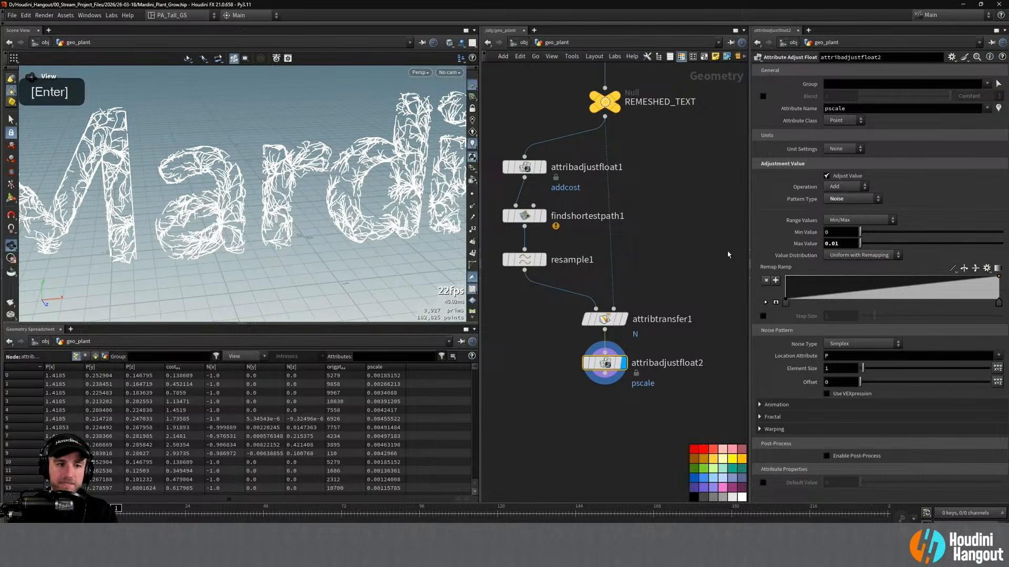
Change the attribute name on attribadjustfloat2 to displace
alt+right_drag(340, 168, 356, 167)
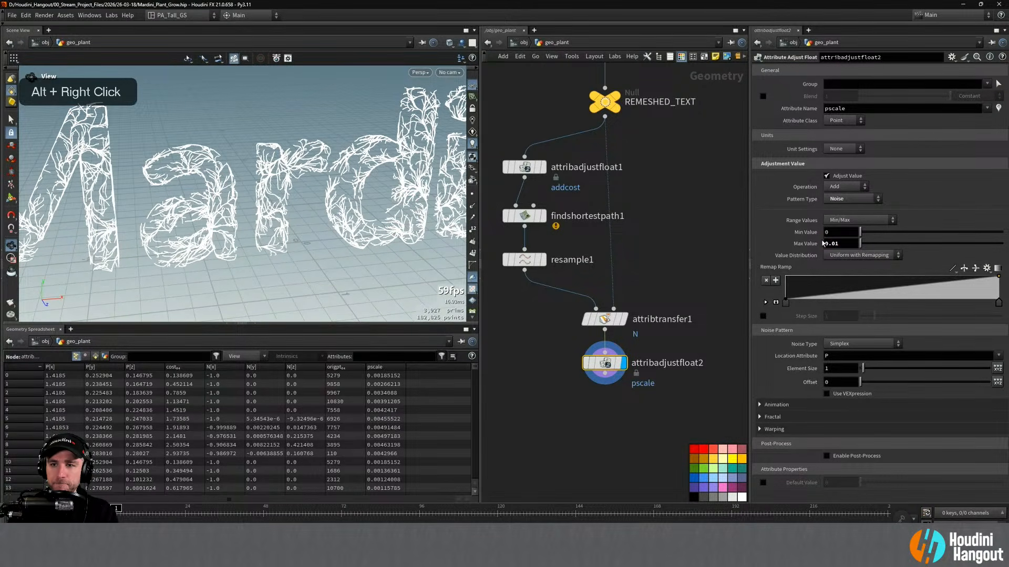
double_click(843, 108)
text(d)
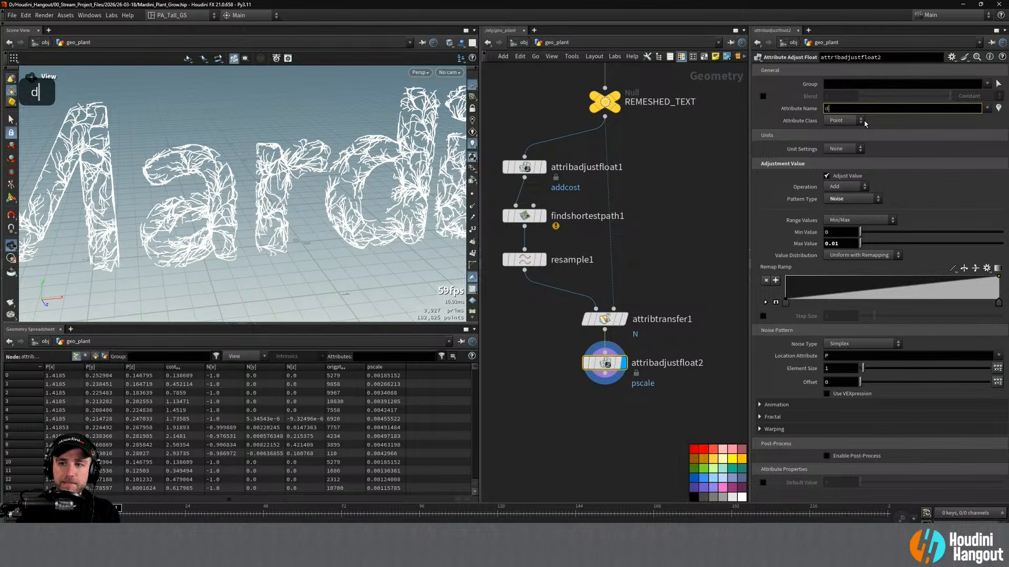
text(isplace)
key(Return)
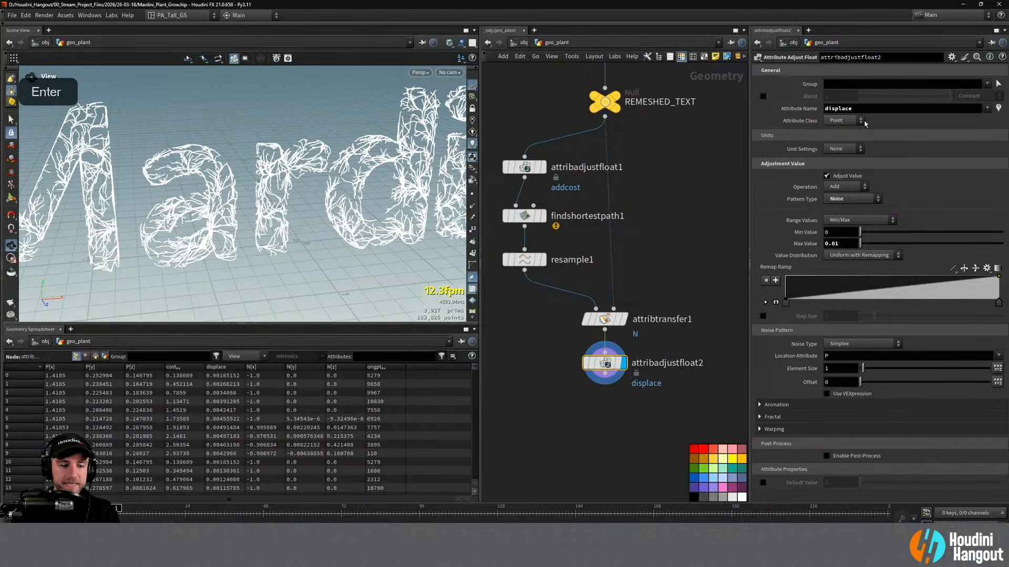
Add a Point Wrangle below attribadjustfloat2, connected to its output and displayed
middle_drag(635, 412, 595, 379)
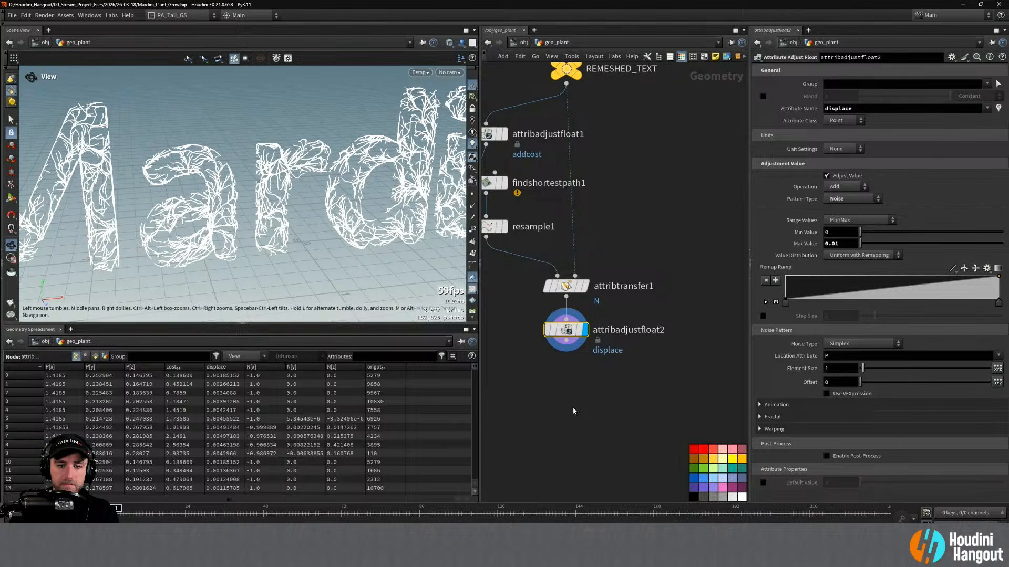
drag(566, 330, 567, 336)
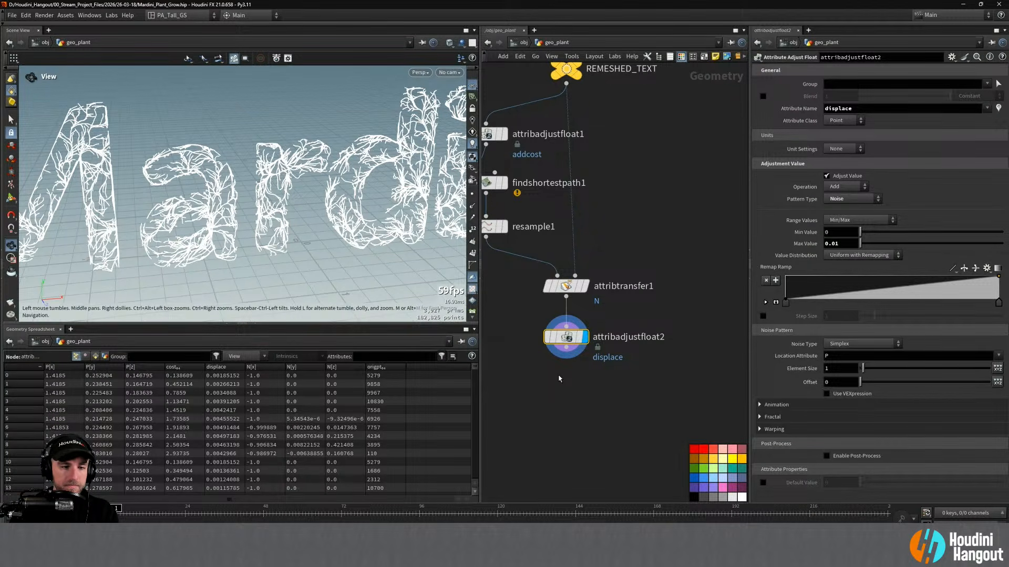
key(Tab)
text(point w)
key(Return)
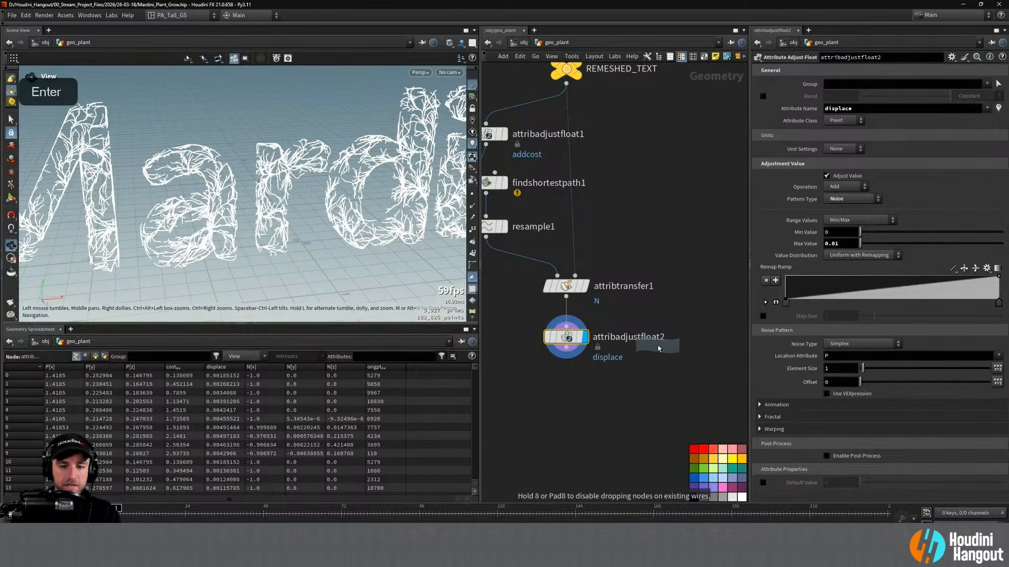
click(566, 385)
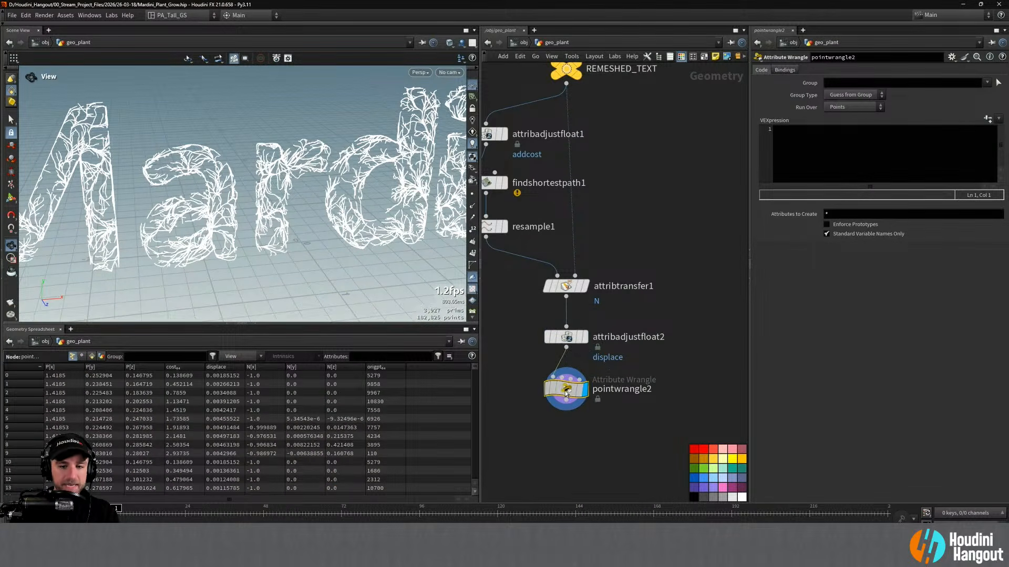
click(565, 337)
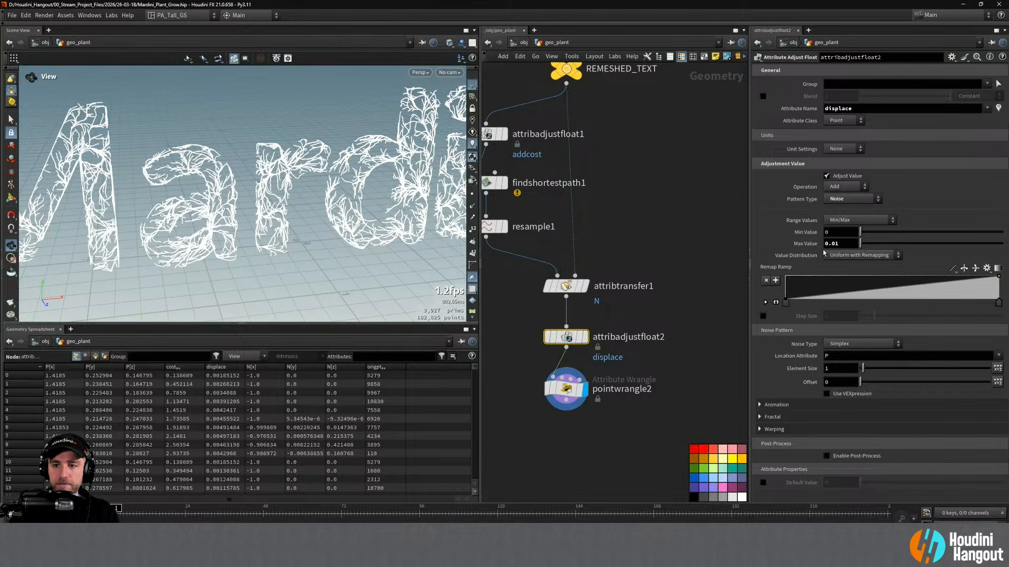
drag(838, 245, 831, 245)
text(1)
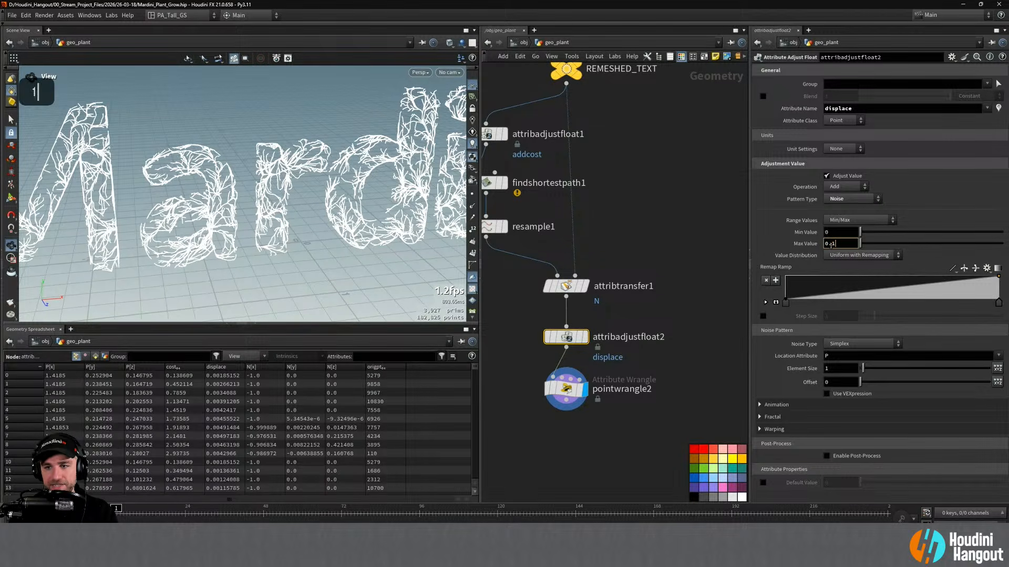
key(ctrl+z)
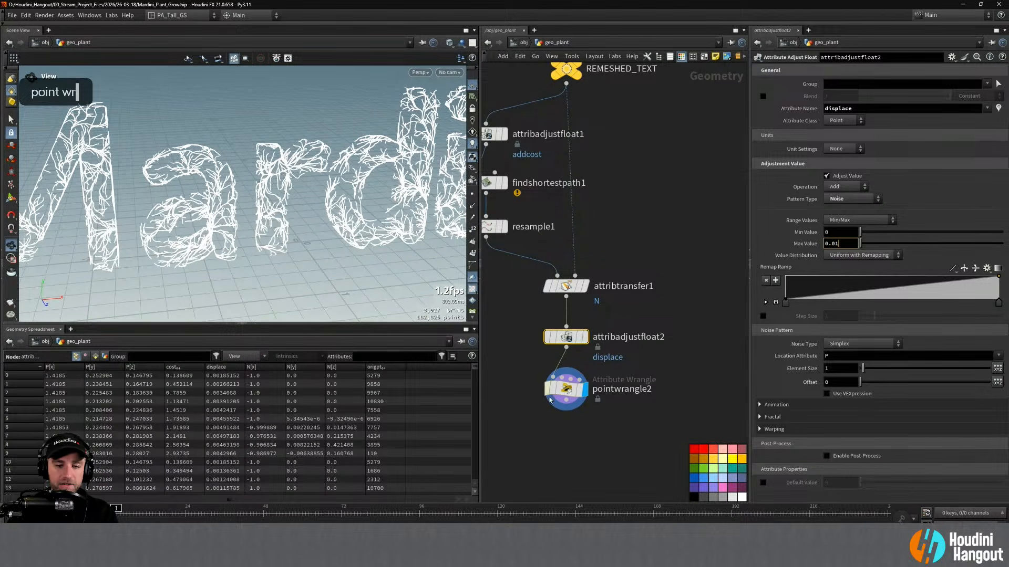
Write and apply the VEX expression v@P += v@N * f@displace; in pointwrangle2
click(565, 389)
click(851, 142)
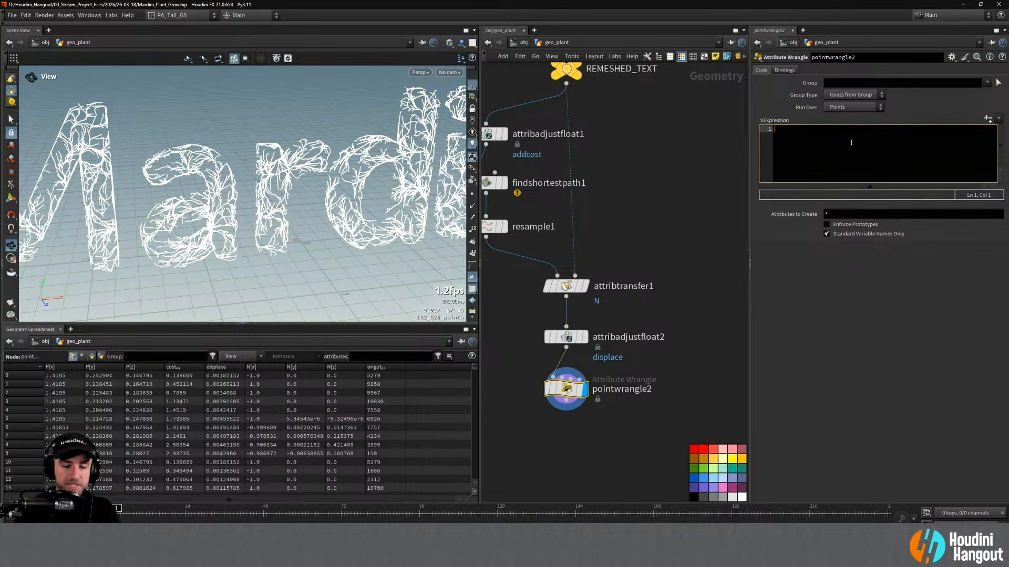
text(v@P)
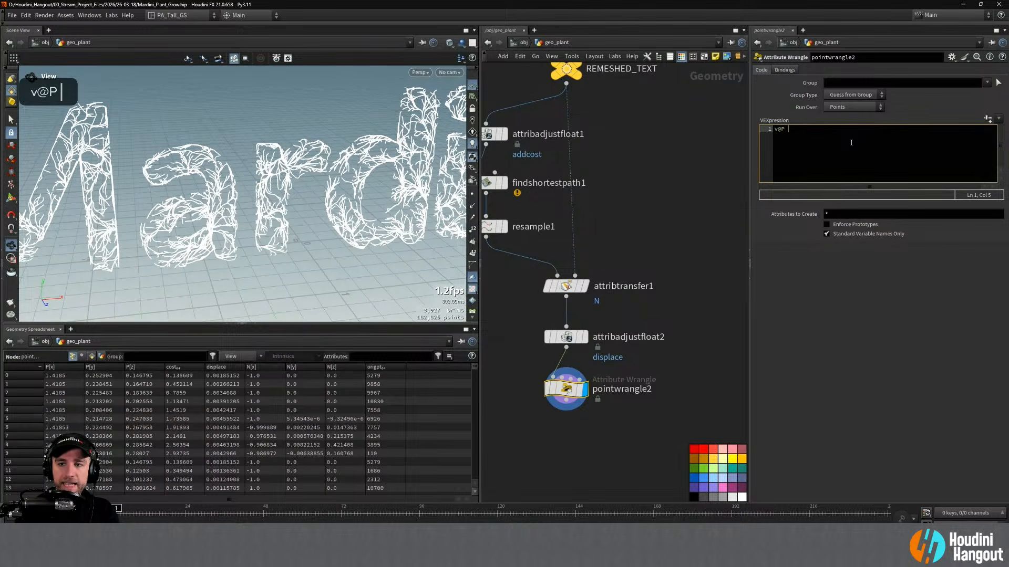
text( += )
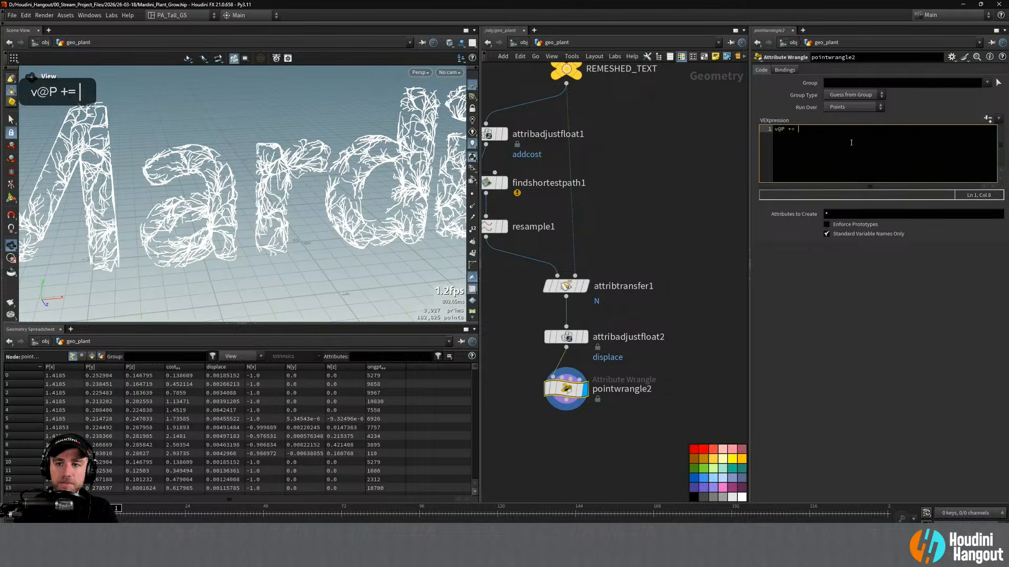
text(v@N)
key(Left)
key(Left)
key(Left)
text(()
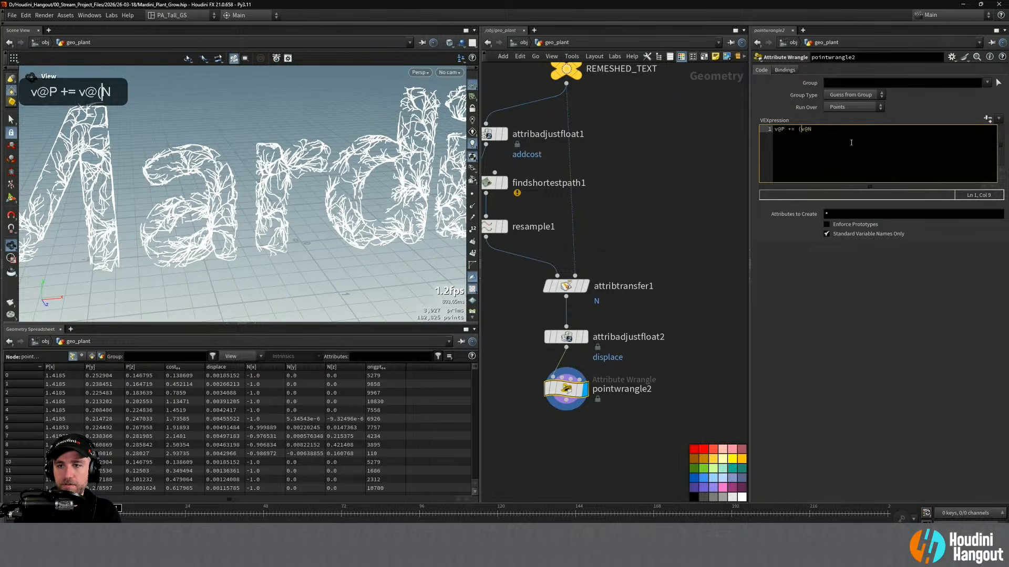
key(BackSpace)
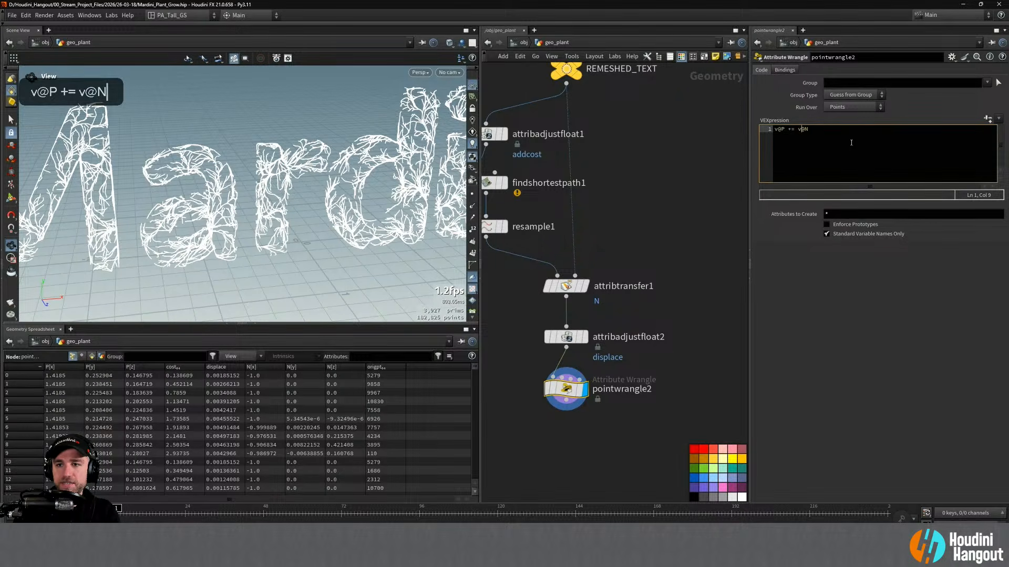
key(End)
text(*)
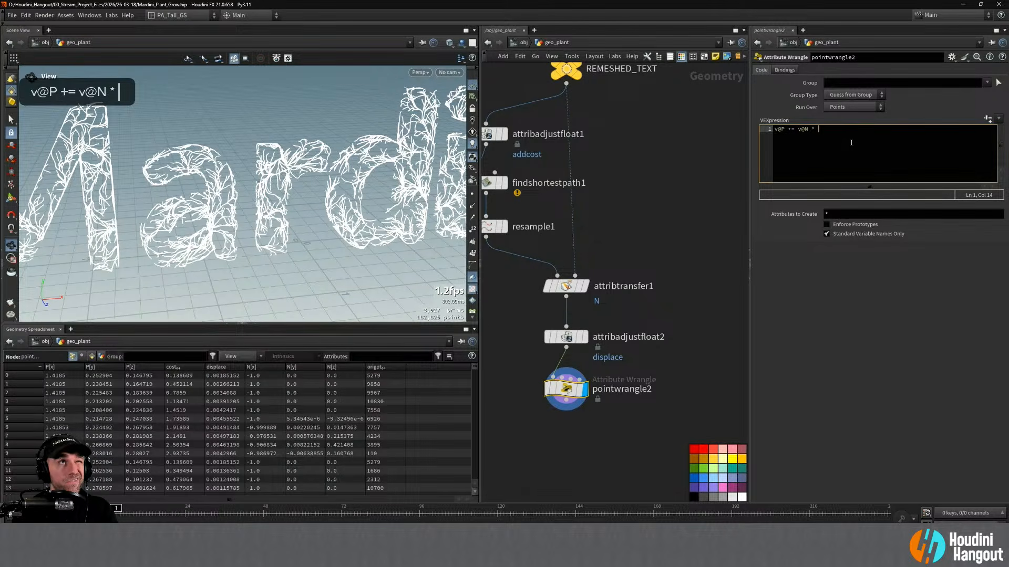
text(@)
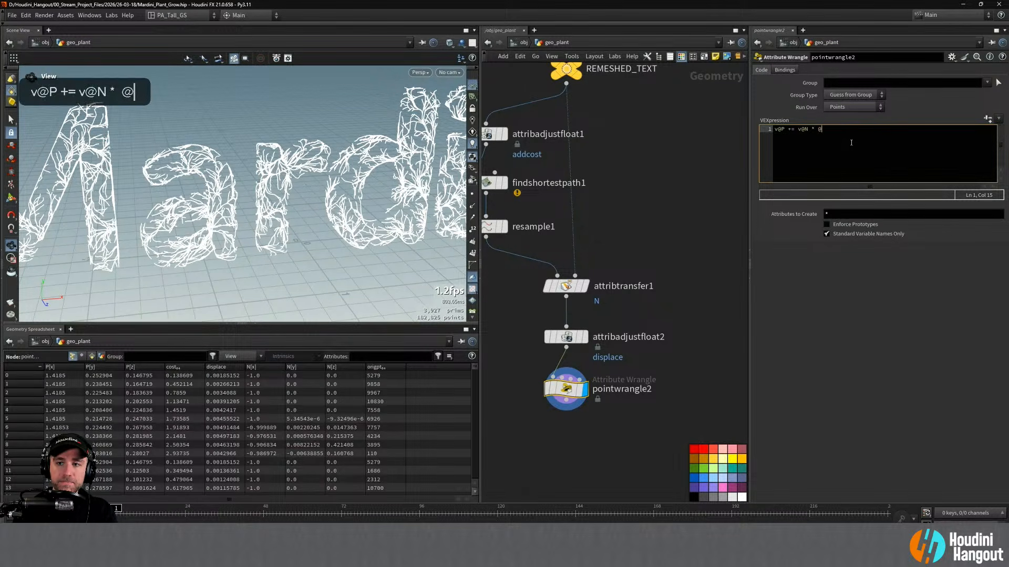
key(BackSpace)
text(f@disop)
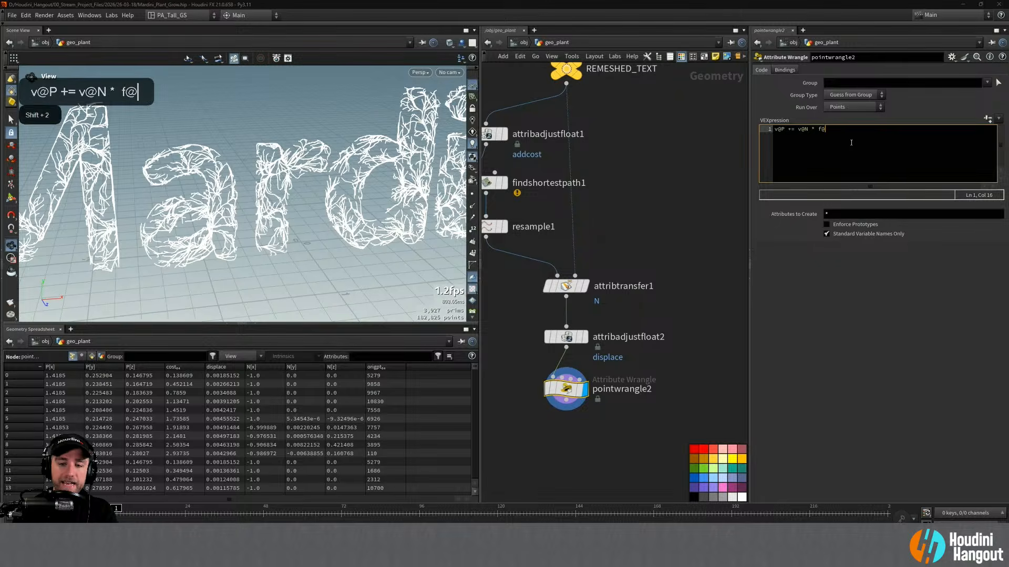
key(BackSpace)
key(BackSpace)
text(place)
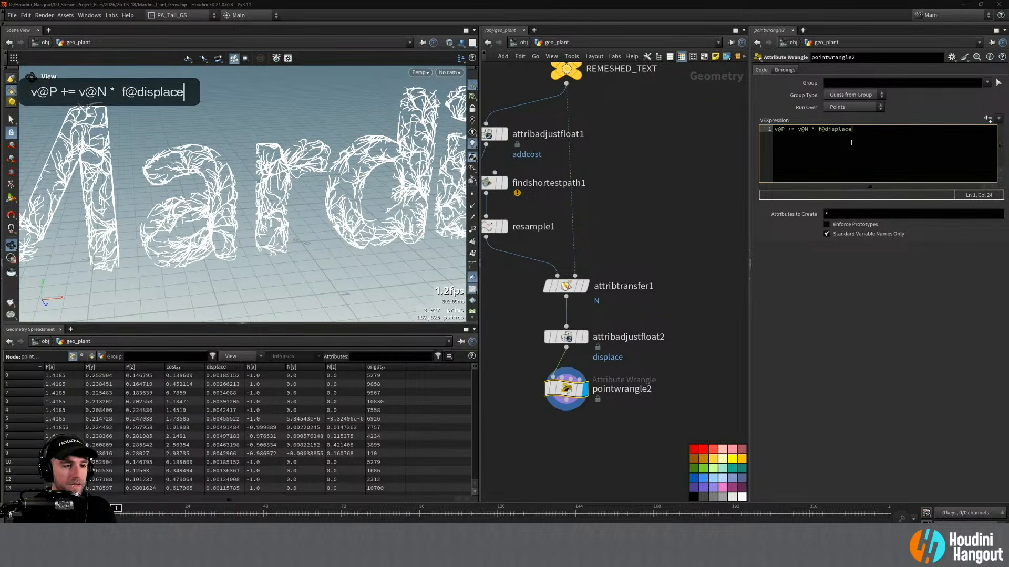
text(;)
key(ctrl+Return)
Show the REMESHED_TEXT geometry as a template with the displaced curves and inspect the gap between them up close
alt+drag(356, 219, 308, 209)
middle_drag(588, 323, 590, 451)
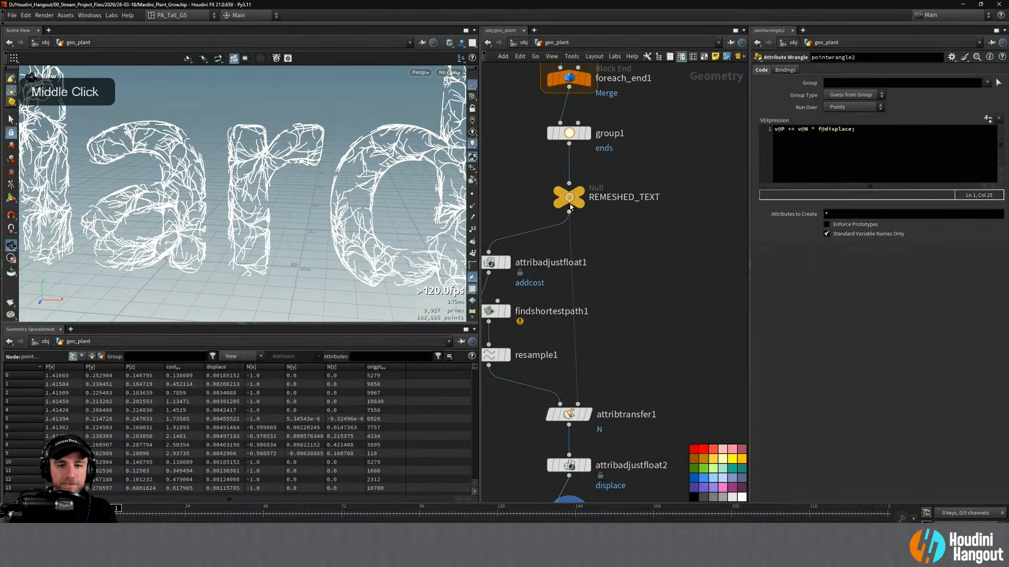
ctrl+click(582, 206)
alt+drag(424, 146, 360, 124)
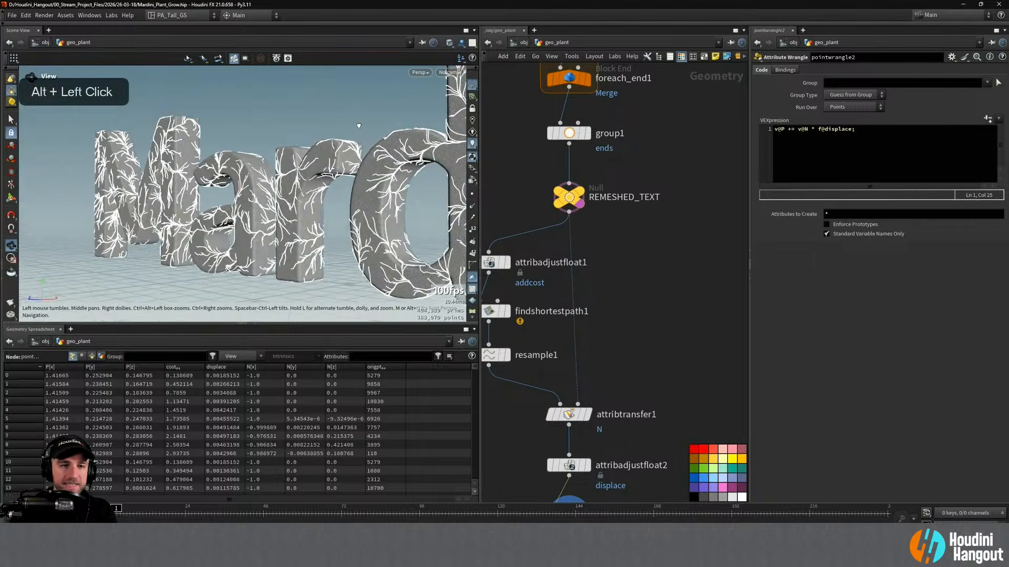
alt+right_drag(361, 124, 415, 148)
alt+middle_drag(399, 161, 361, 128)
alt+drag(361, 129, 516, 185)
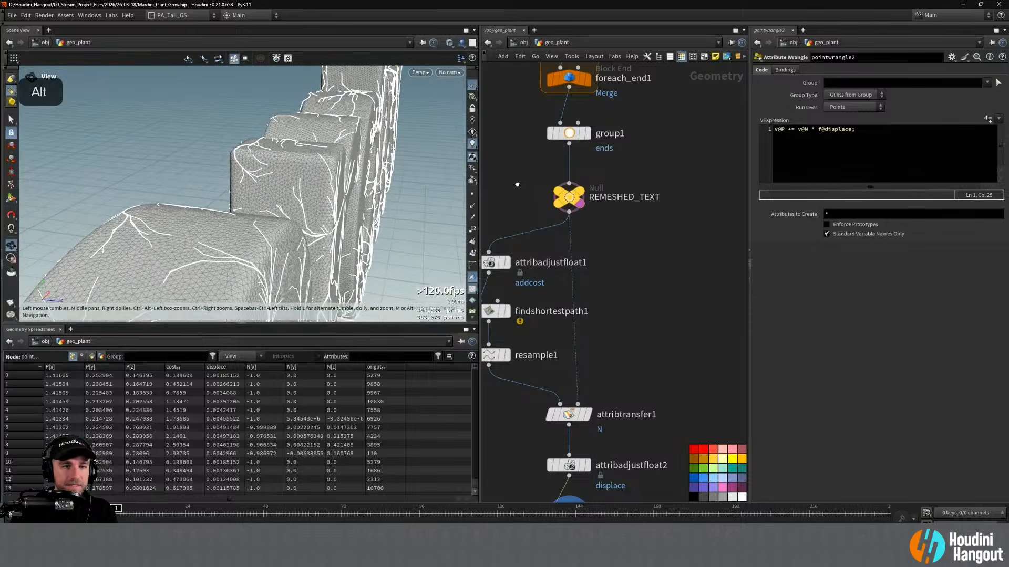
Set the displace noise's maximum value to 0.05 on attribadjustfloat2
middle_drag(529, 349, 556, 347)
mouse_move(515, 269)
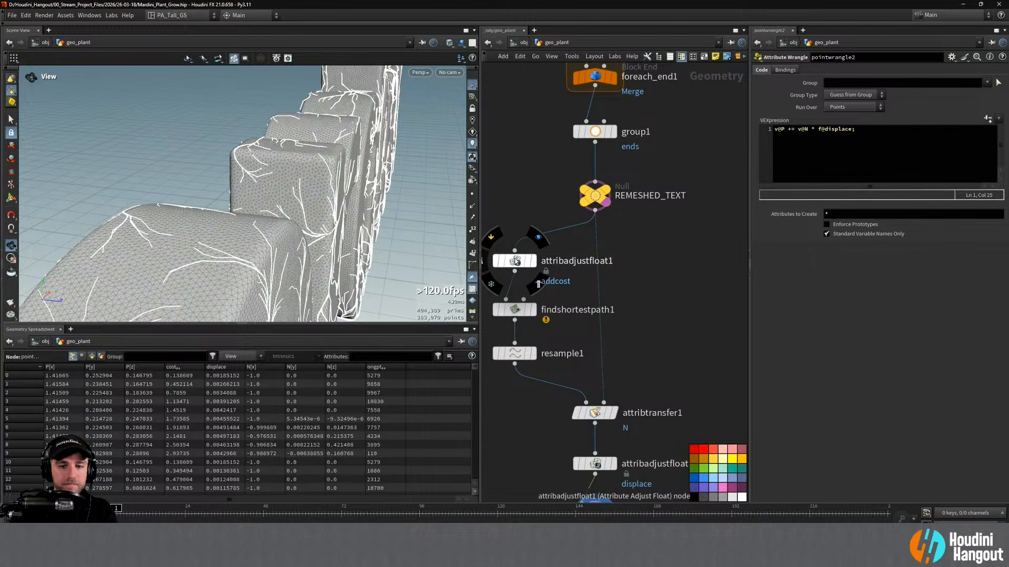
middle_drag(572, 454, 562, 386)
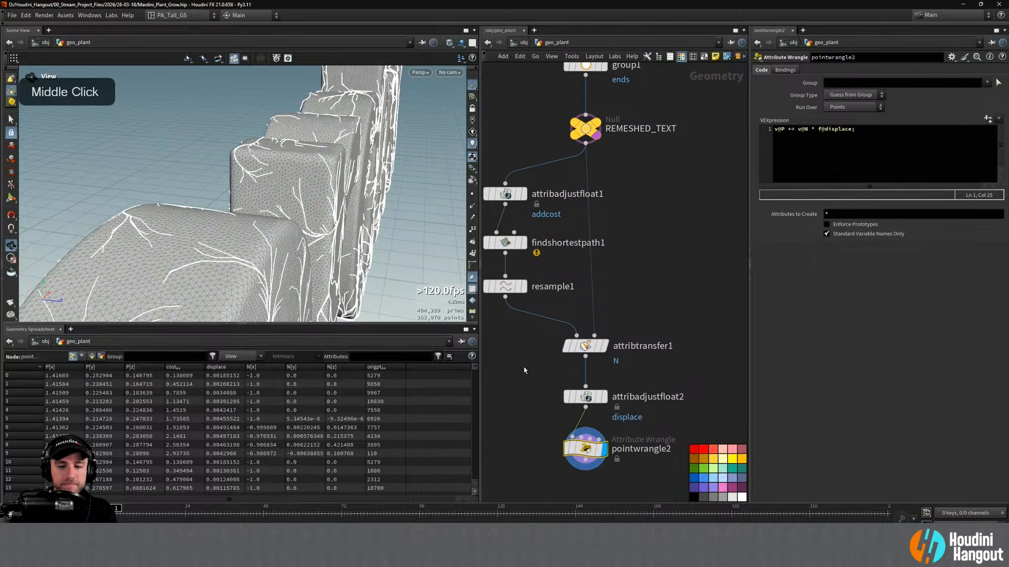
click(586, 398)
text(5)
key(Return)
Examine how the displaced curves lift off the letter surfaces from several angles
alt+drag(336, 194, 221, 187)
alt+middle_drag(221, 186, 284, 177)
alt+right_drag(284, 176, 236, 163)
mouse_move(237, 163)
alt+mouse_down()
mouse_move(259, 160)
mouse_move(173, 158)
mouse_move(224, 150)
mouse_move(339, 170)
mouse_move(237, 171)
alt+mouse_up()
alt+right_drag(236, 171, 294, 105)
alt+drag(294, 105, 366, 91)
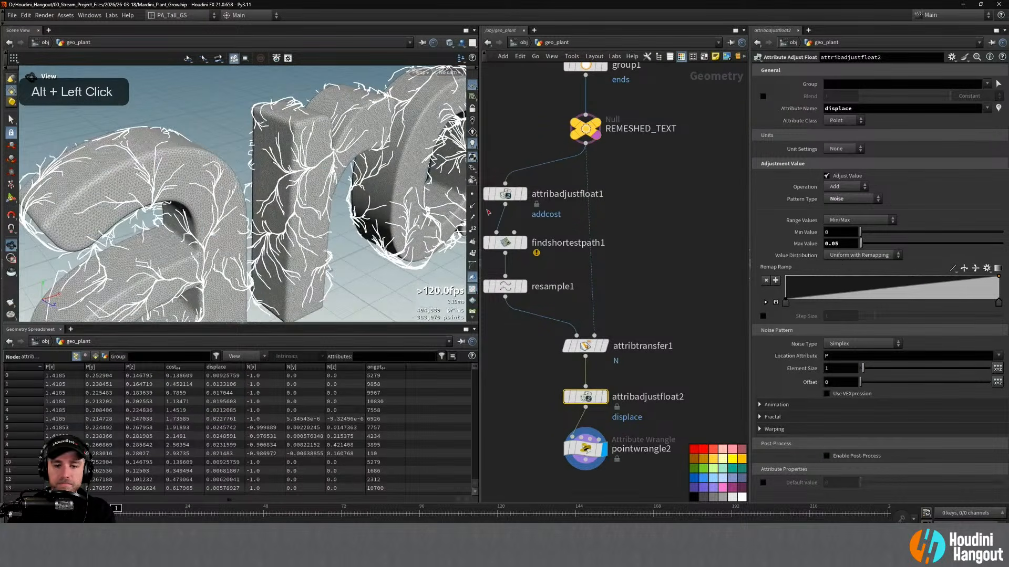
alt+drag(284, 111, 292, 146)
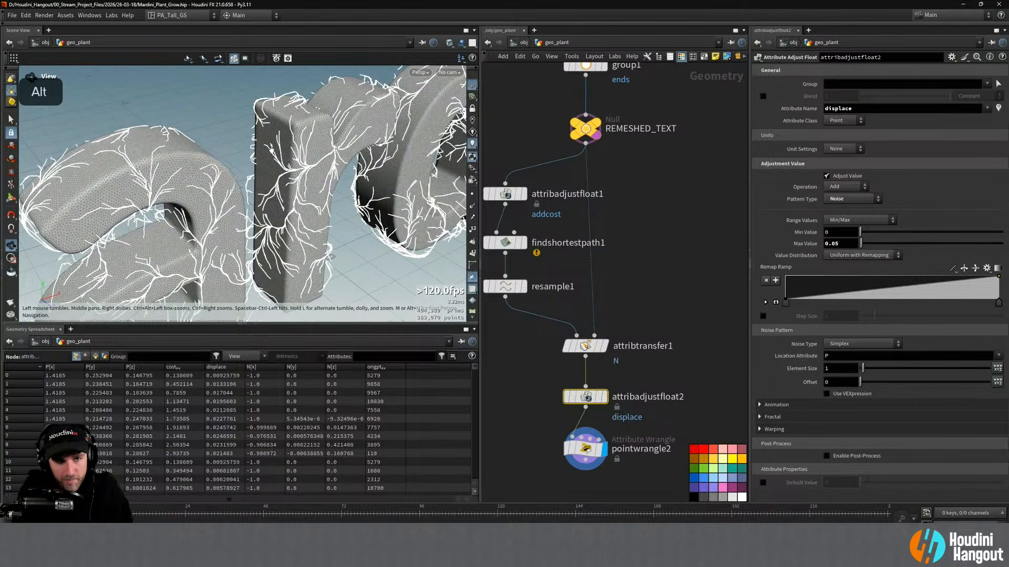
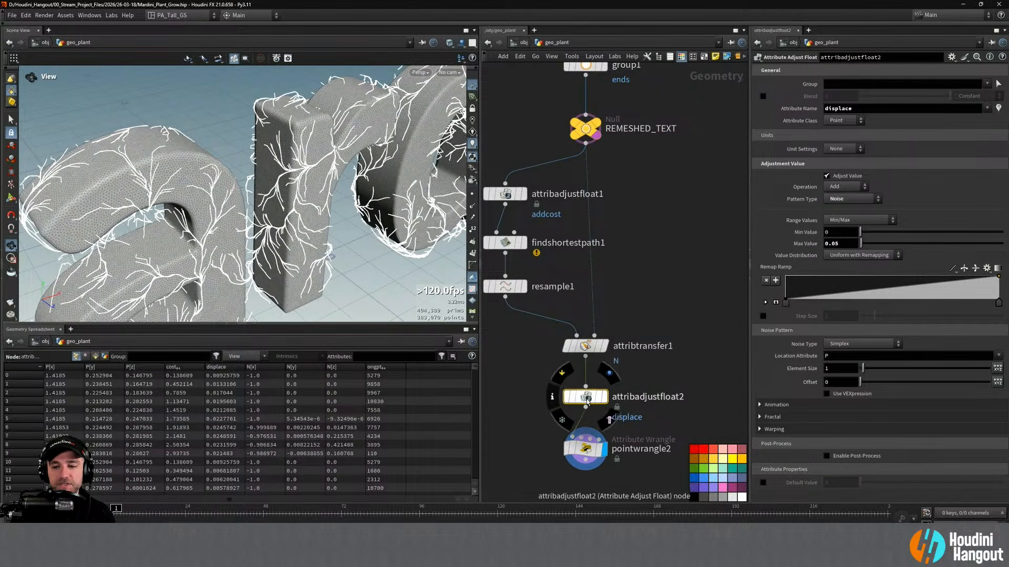
scroll(771, 373, down, 1)
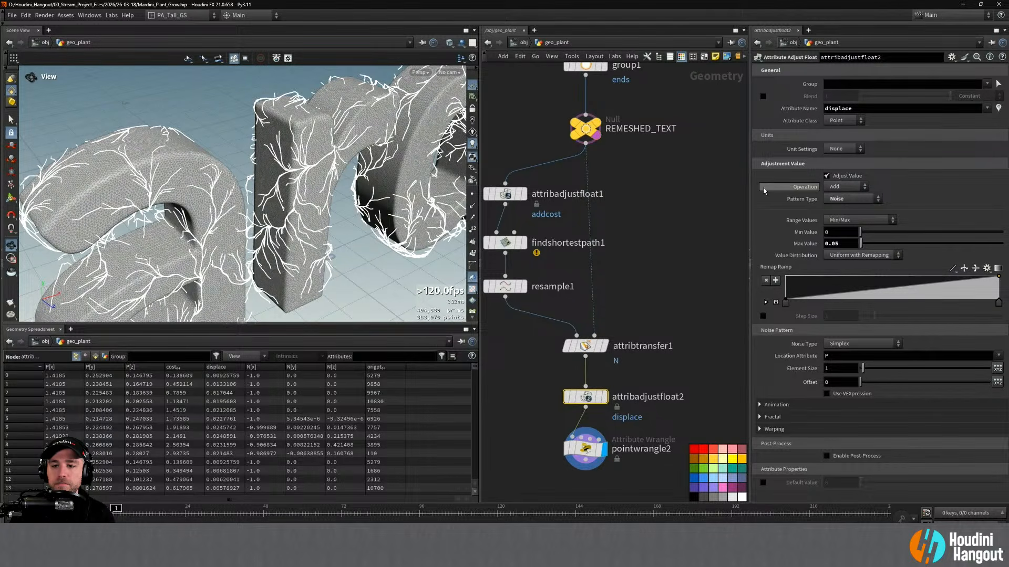
scroll(809, 194, down, 1)
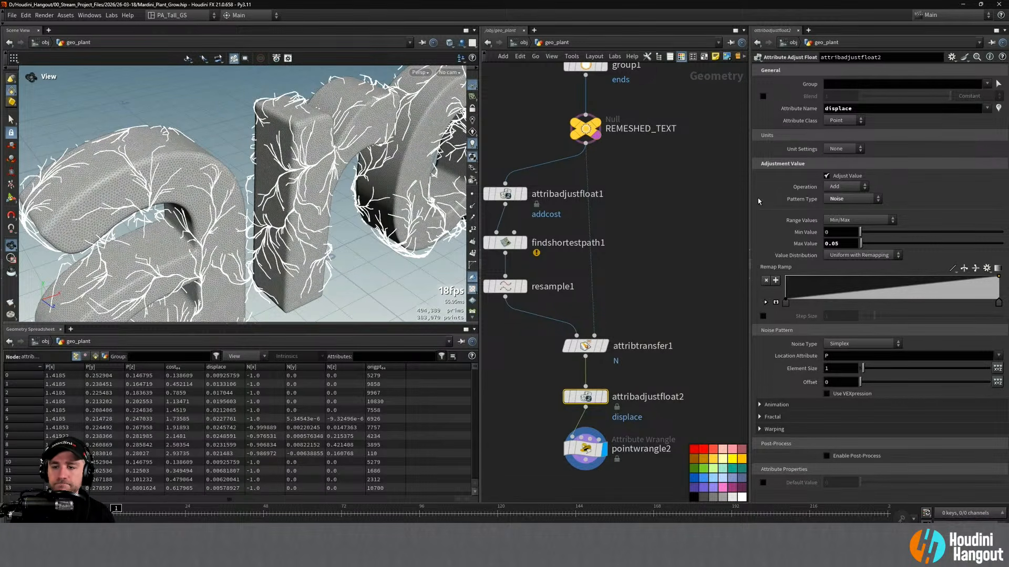
click(838, 220)
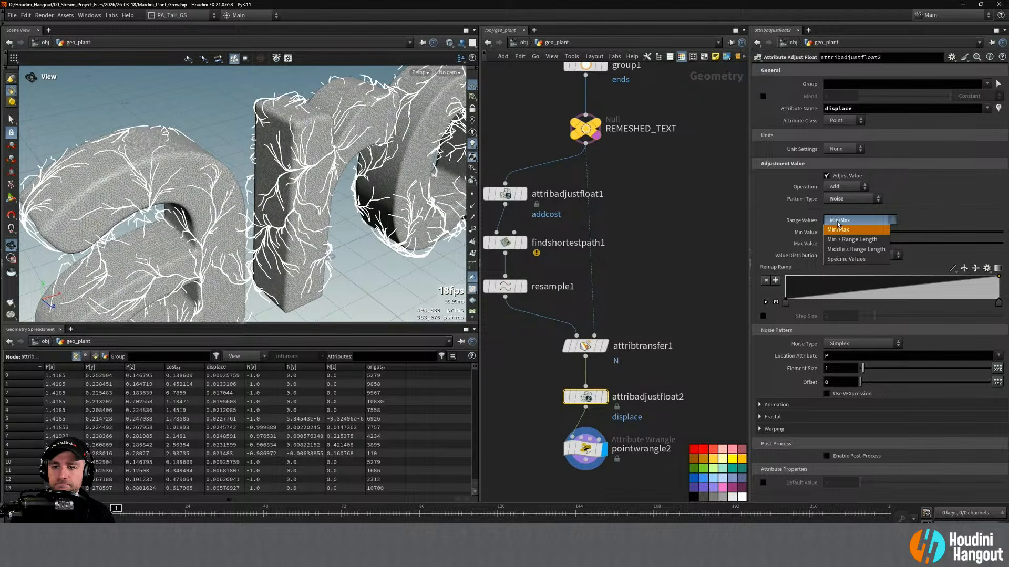
click(837, 222)
click(843, 203)
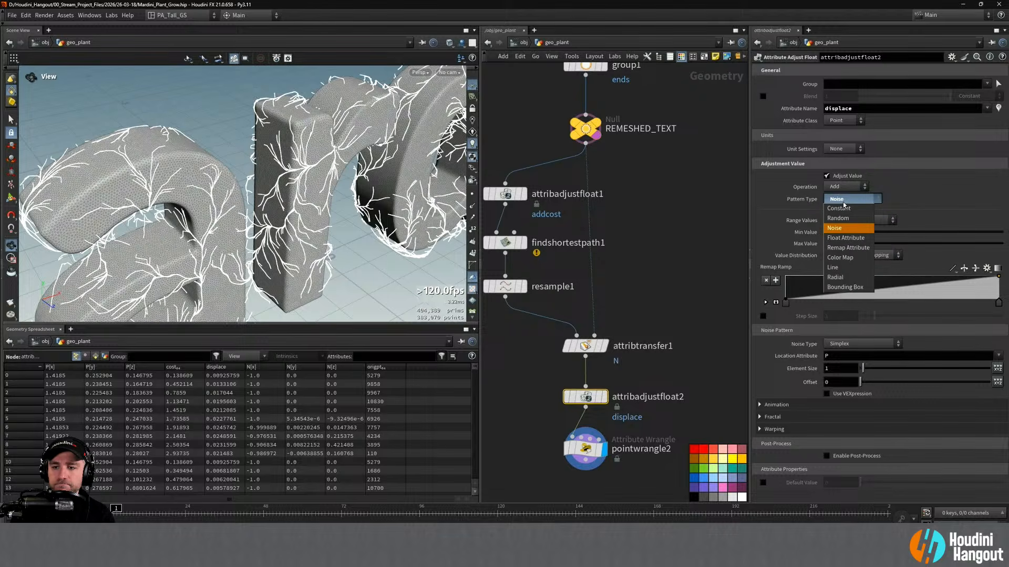
click(944, 195)
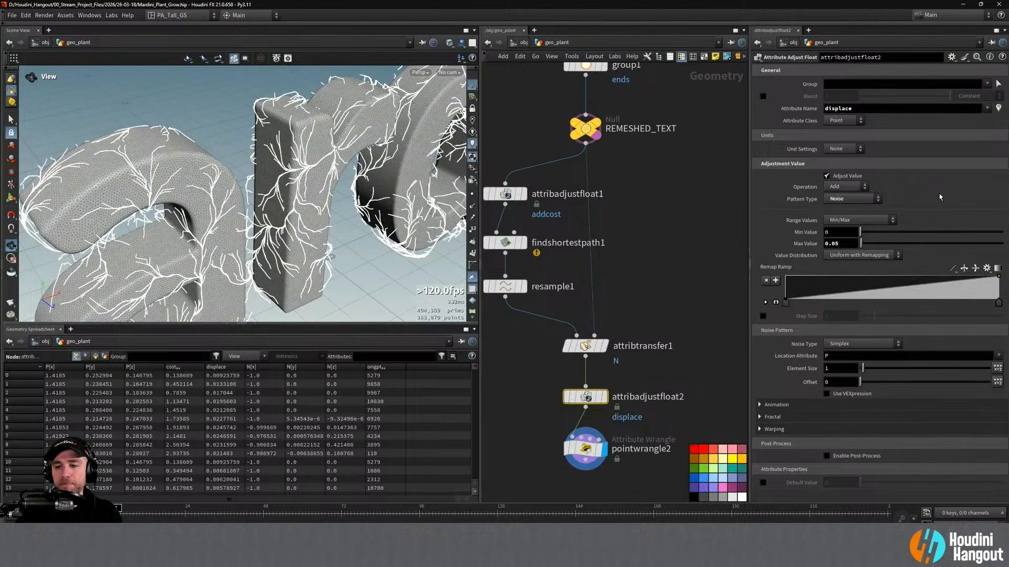
Enable the noise VEXpression on attribadjustfloat2 and insert a Connectivity node between attribtransfer1 and attribadjustfloat2
click(827, 394)
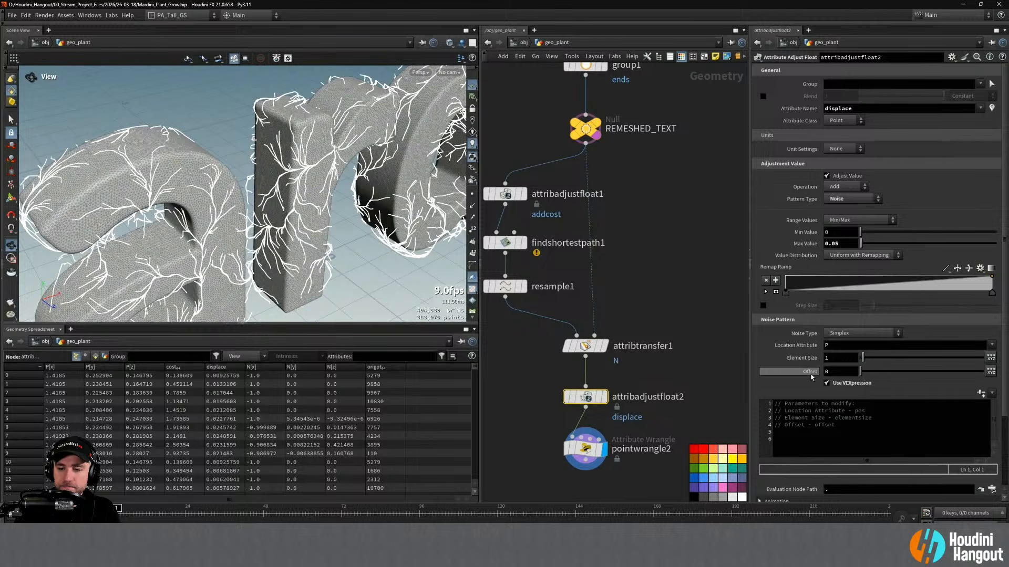
mouse_move(811, 377)
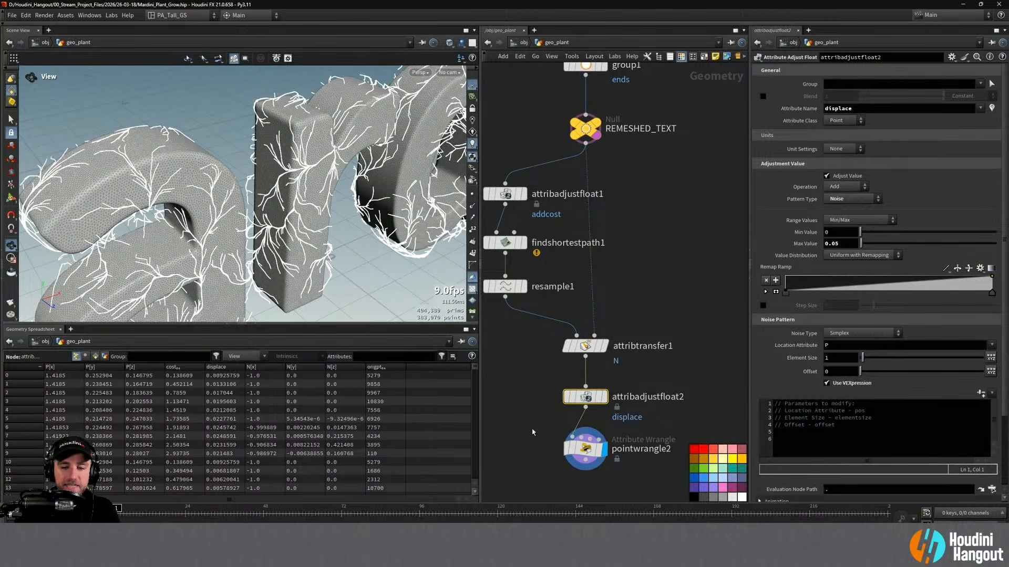
middle_drag(589, 448, 578, 402)
mouse_move(578, 402)
mouse_down()
mouse_move(578, 425)
mouse_move(578, 404)
mouse_up()
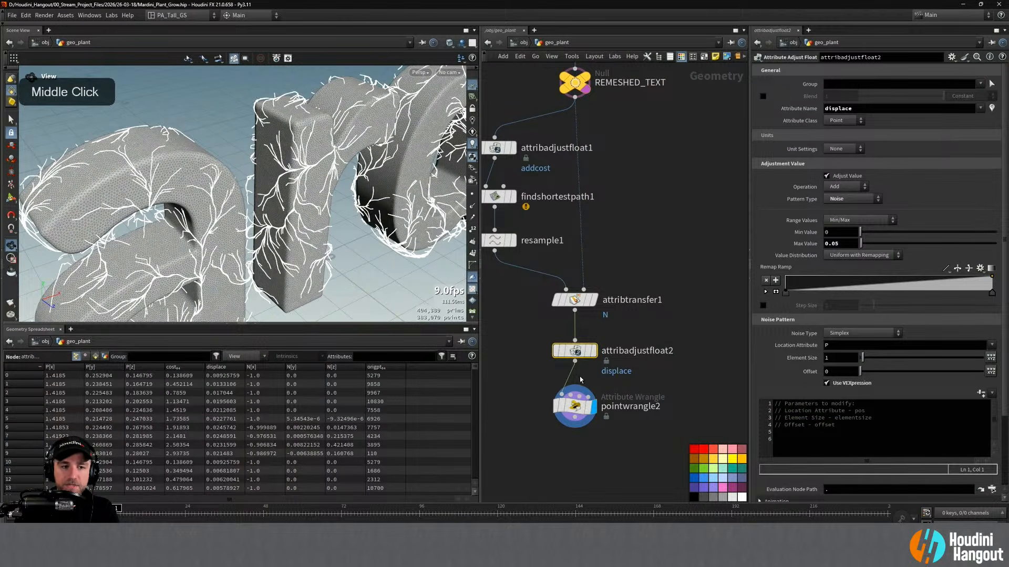
click(512, 428)
key(Tab)
text(conne)
key(Return)
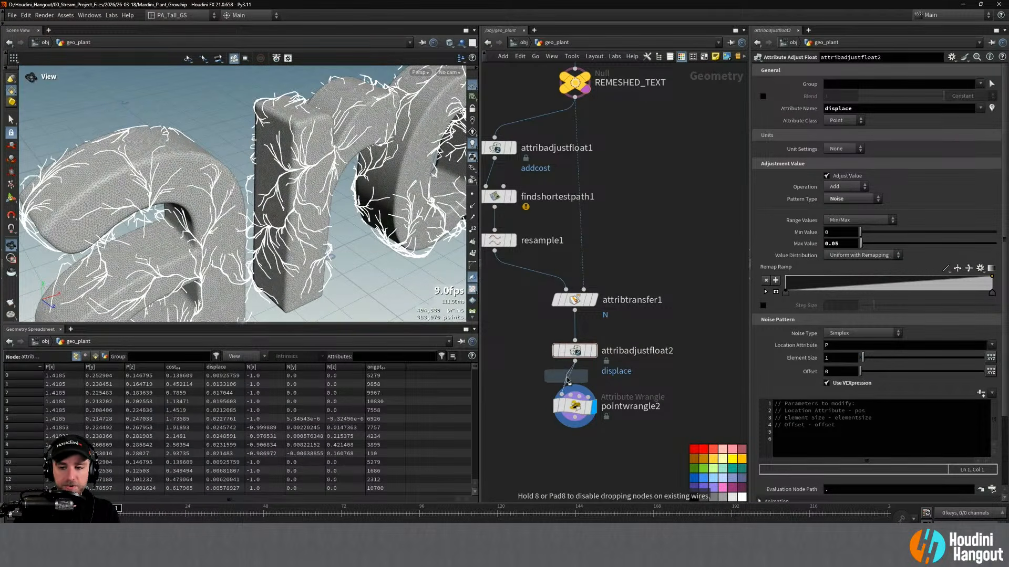
click(575, 325)
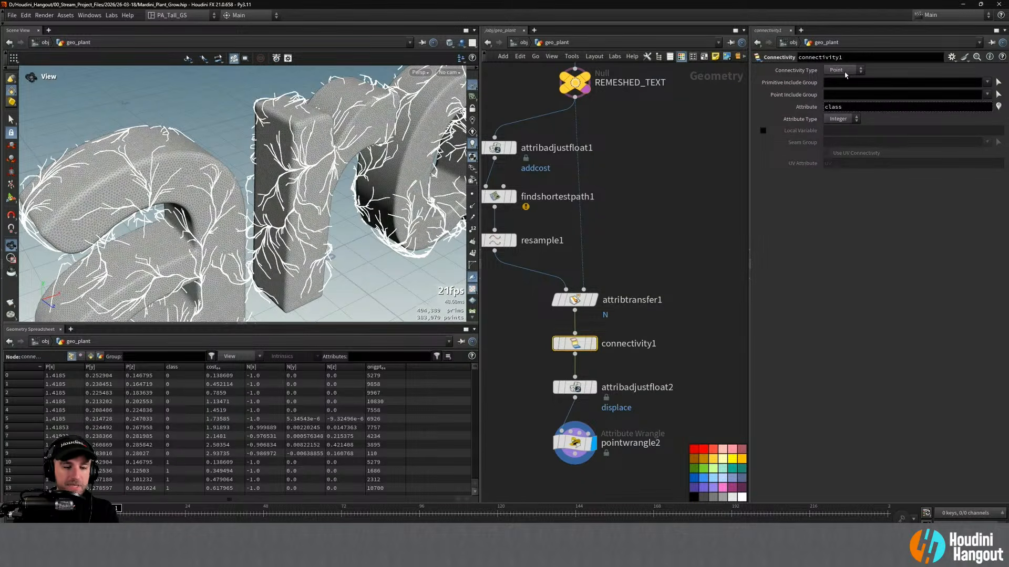
Inspect the class values that connectivity1 assigns to the curve points in the geometry spreadsheet
click(576, 387)
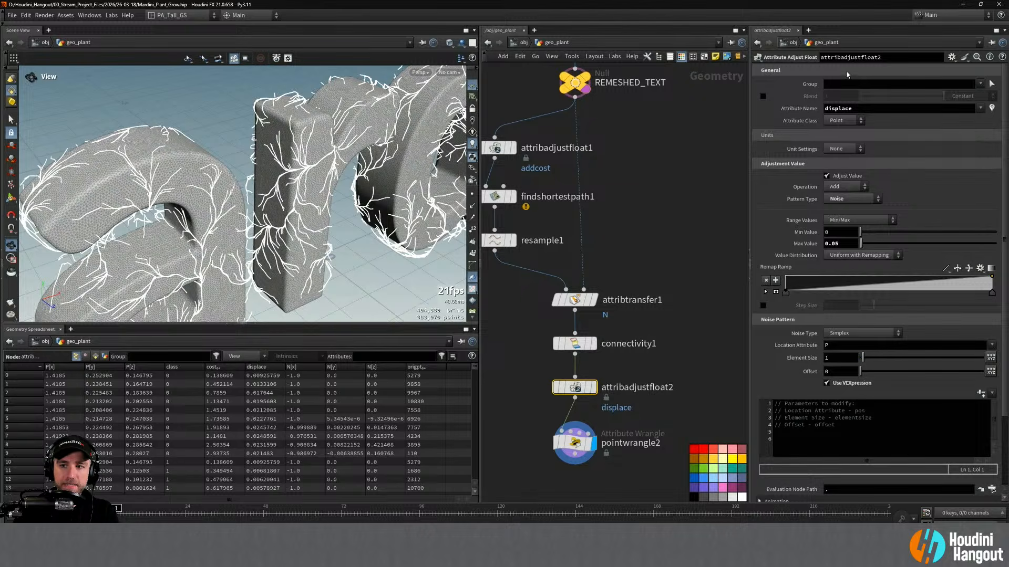
click(574, 343)
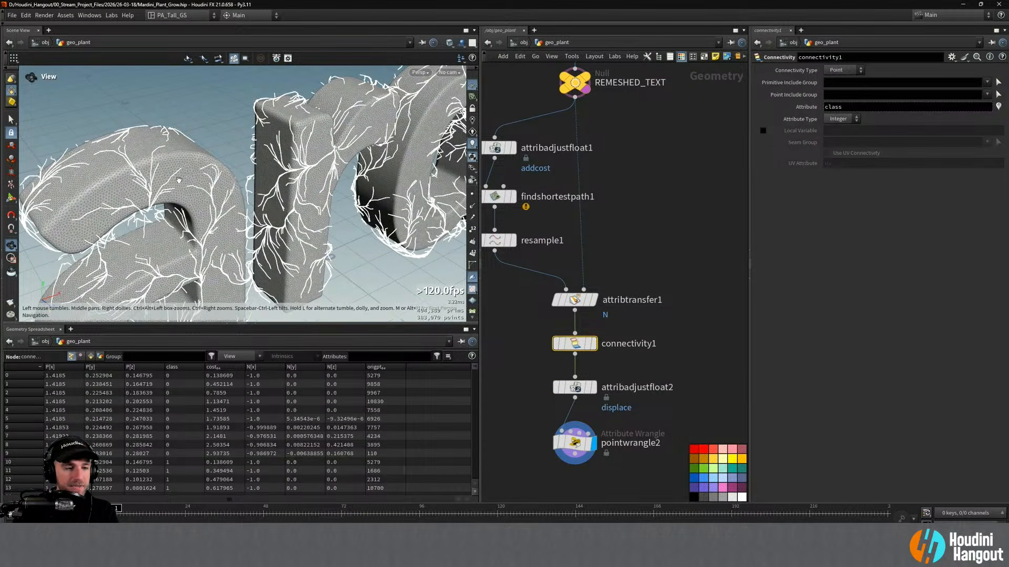
scroll(180, 419, down, 20)
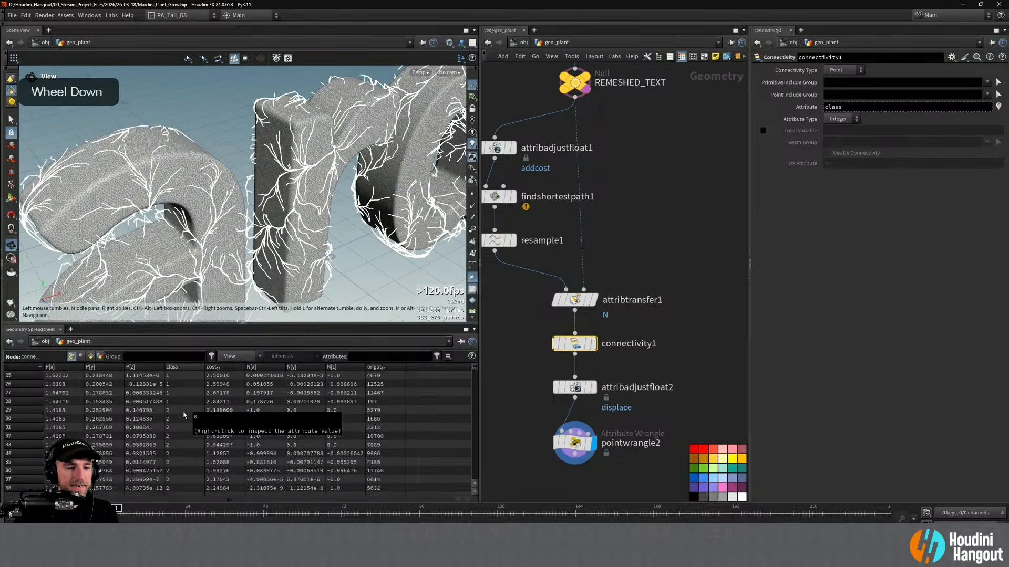
scroll(180, 417, down, 3)
drag(476, 364, 484, 306)
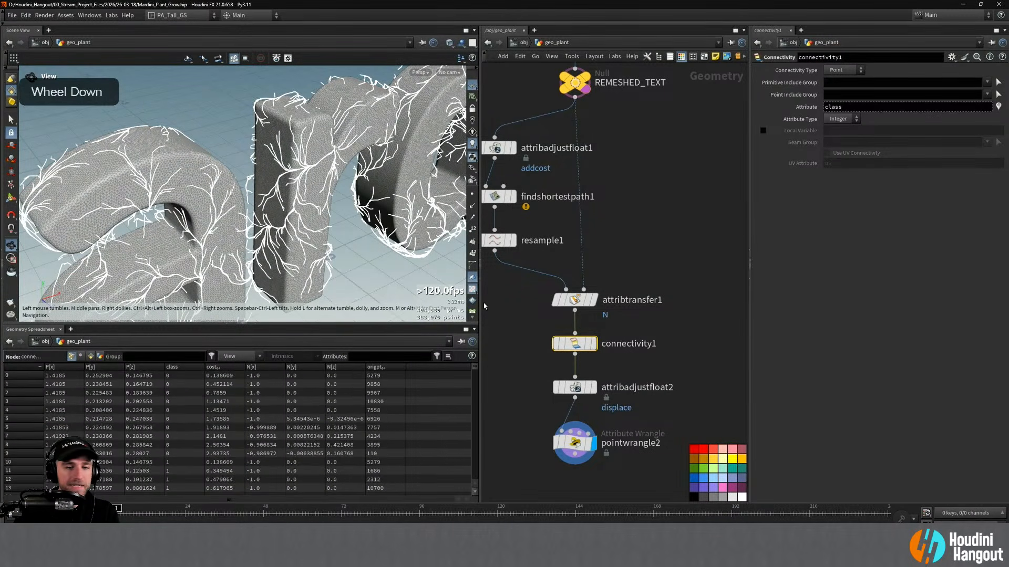
middle_click(588, 346)
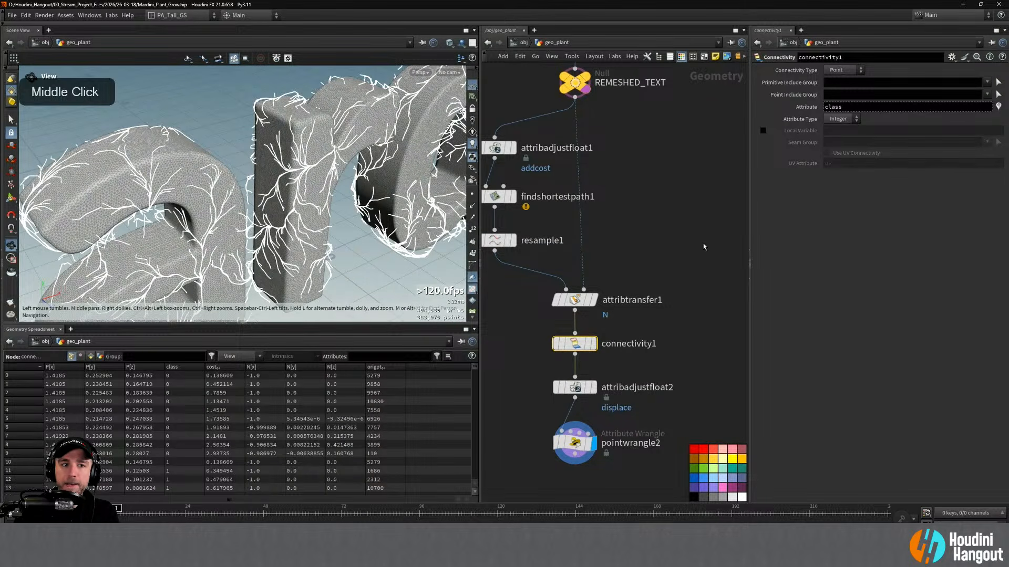
Display the output of attribadjustfloat2 to show the displace values as colors on the curves
click(575, 387)
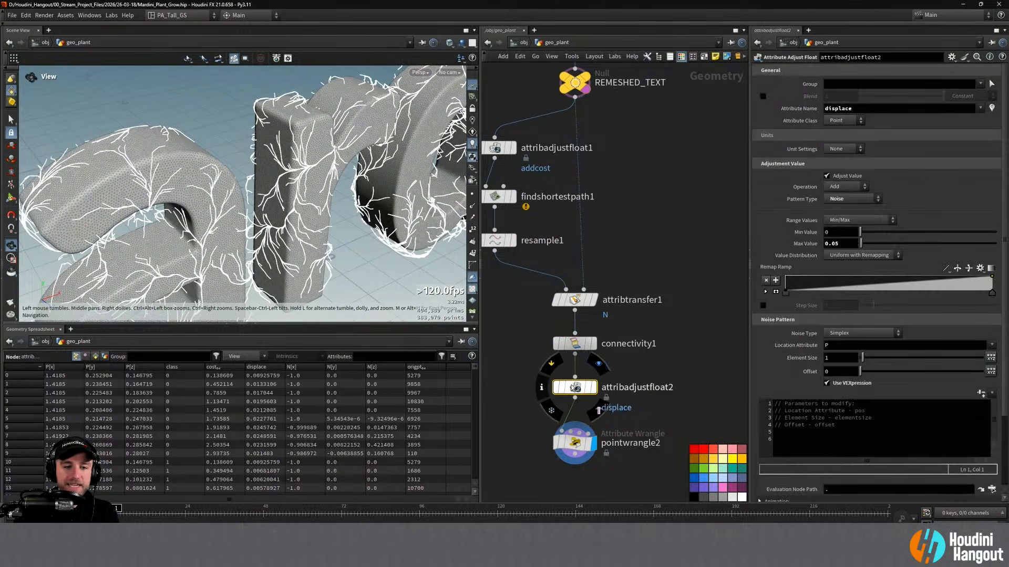
click(599, 363)
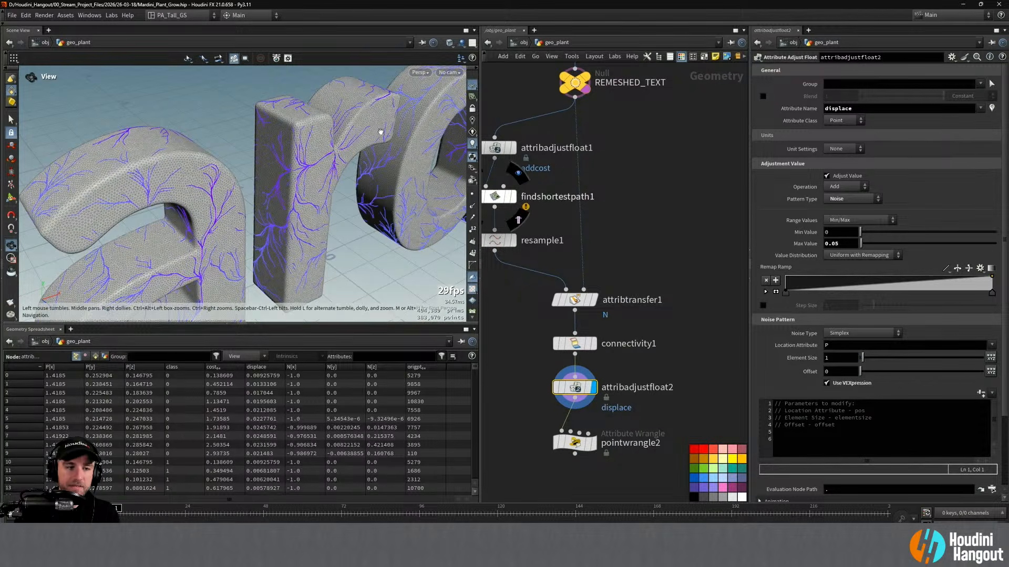
alt+right_drag(414, 128, 363, 158)
alt+drag(363, 158, 353, 165)
alt+middle_drag(354, 164, 271, 165)
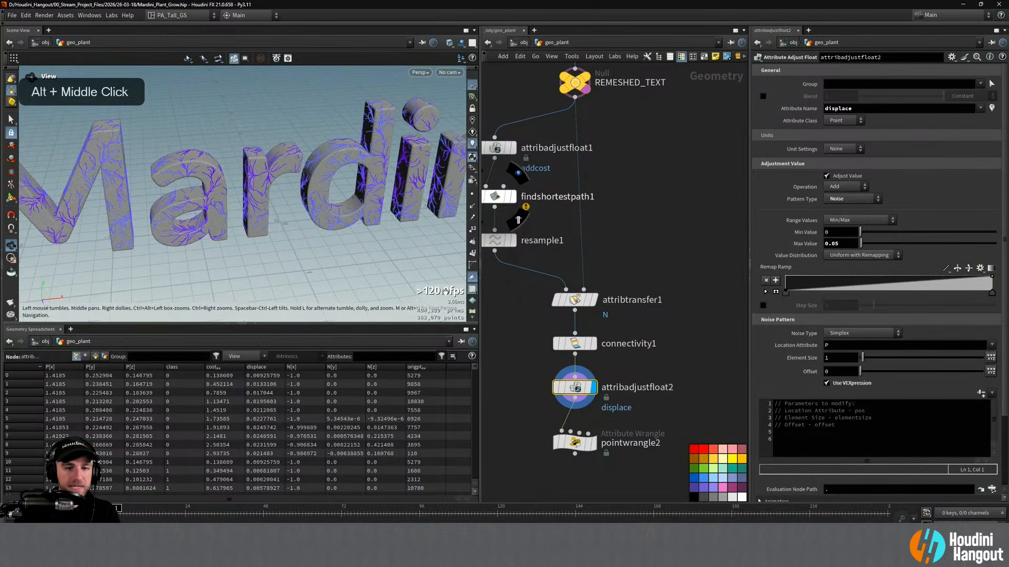
scroll(473, 263, down, 3)
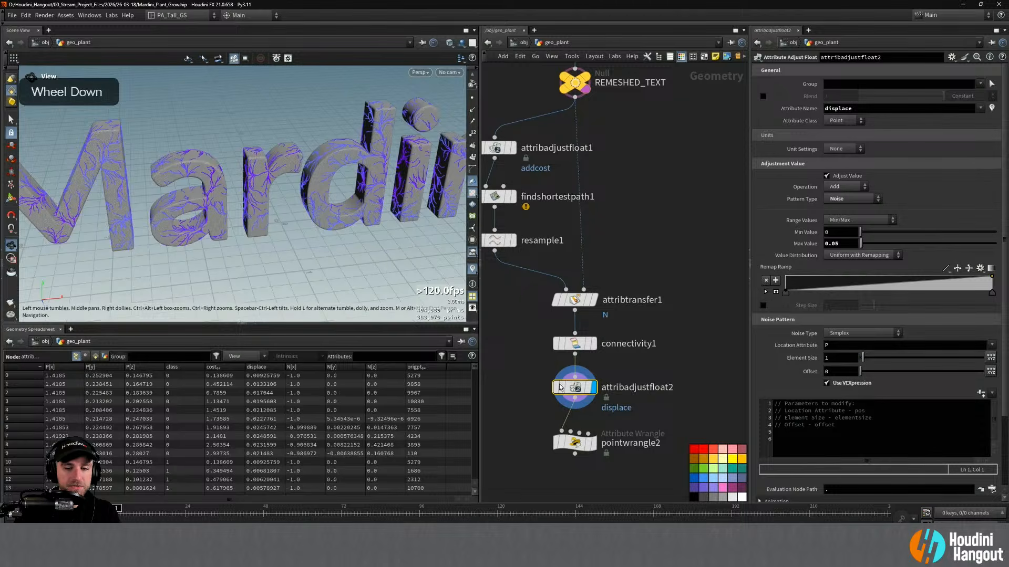
Set the displace color visualizer's ramp range to Auto and view the colored curves on the text
click(541, 388)
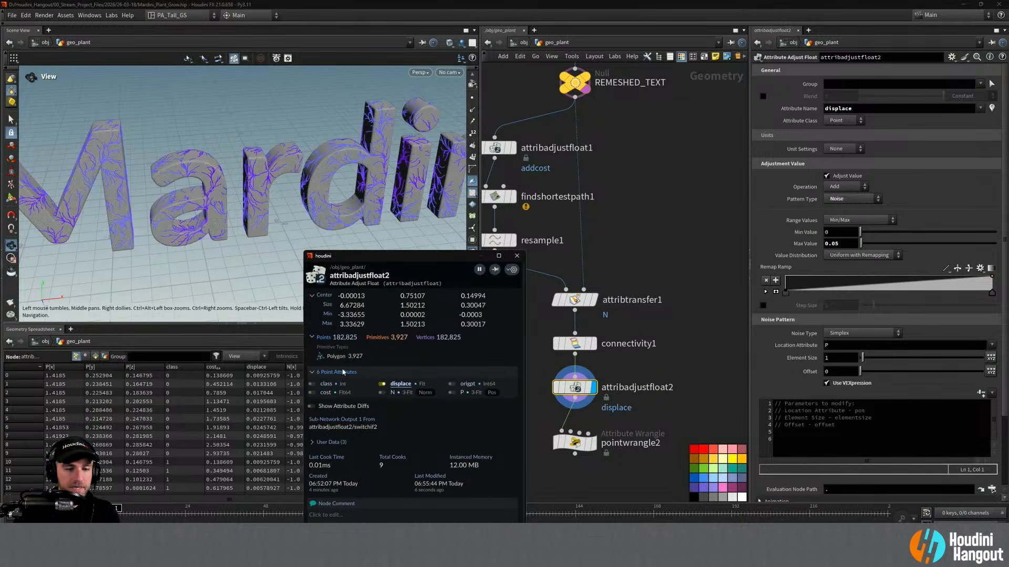
ctrl+click(381, 384)
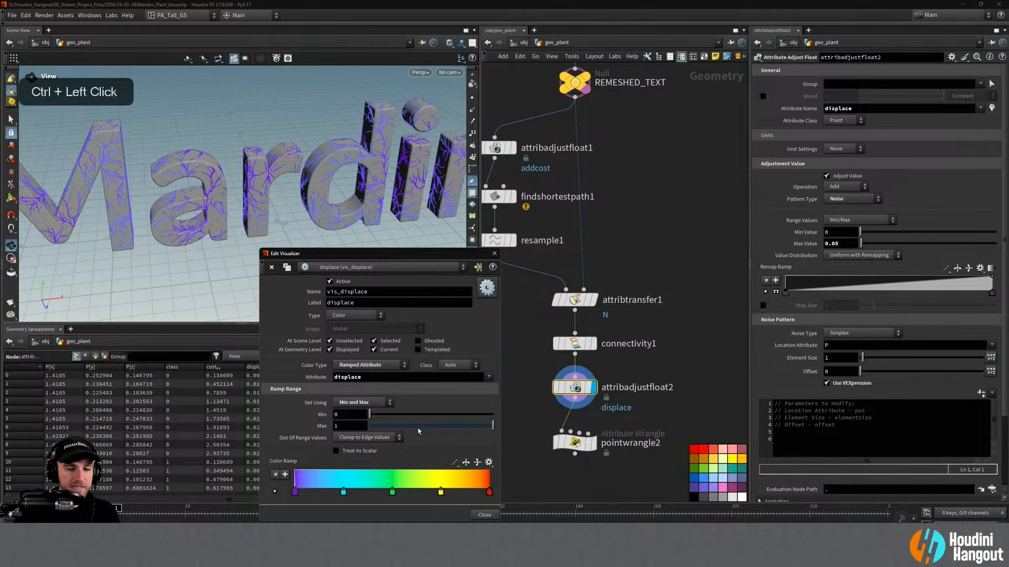
click(362, 403)
click(357, 393)
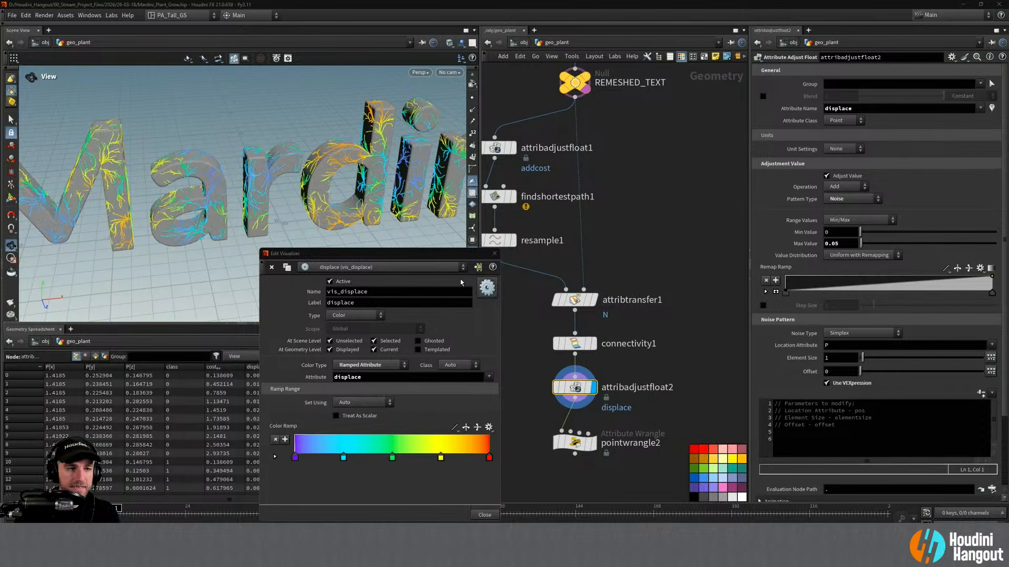
click(495, 253)
alt+drag(368, 179, 381, 161)
alt+right_drag(381, 162, 366, 172)
alt+drag(367, 171, 351, 175)
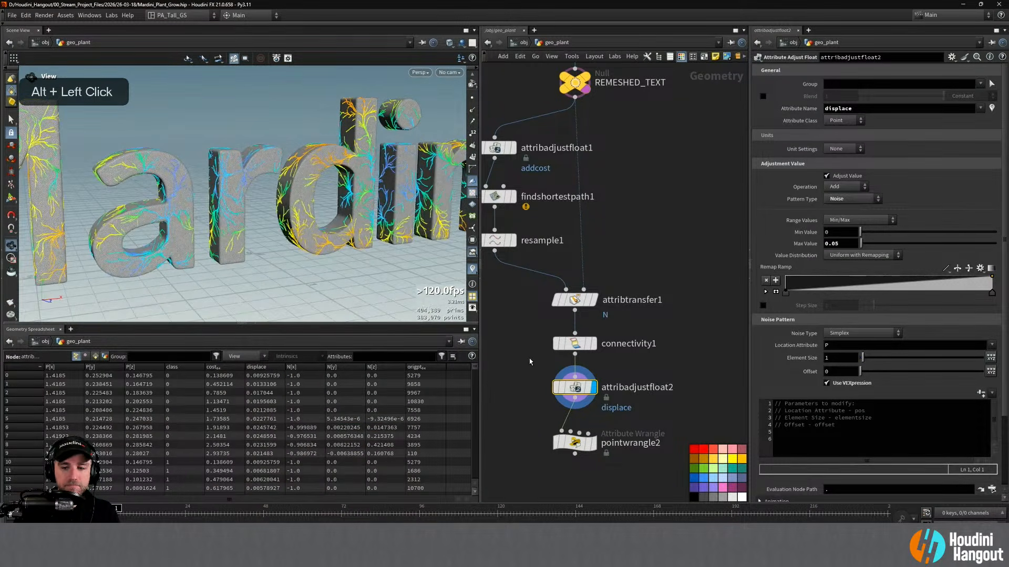
Replace the offset comment in attribadjustfloat2's noise VEXpression with offset = i@class; and apply it
click(785, 404)
click(786, 430)
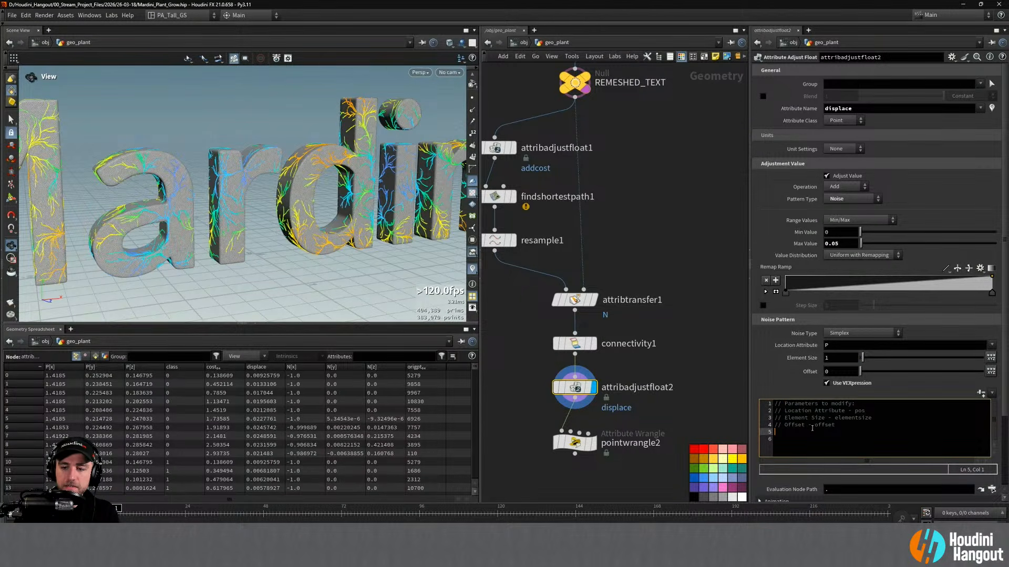
drag(814, 426, 678, 442)
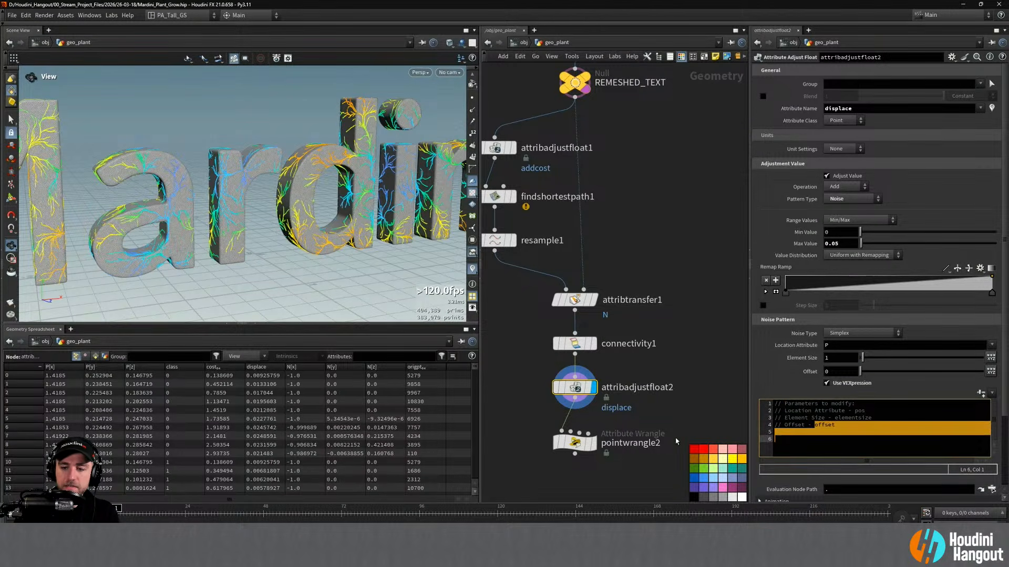
click(818, 425)
drag(814, 425, 734, 427)
key(BackSpace)
key(ctrl+Right)
key(ctrl+Left)
text(=)
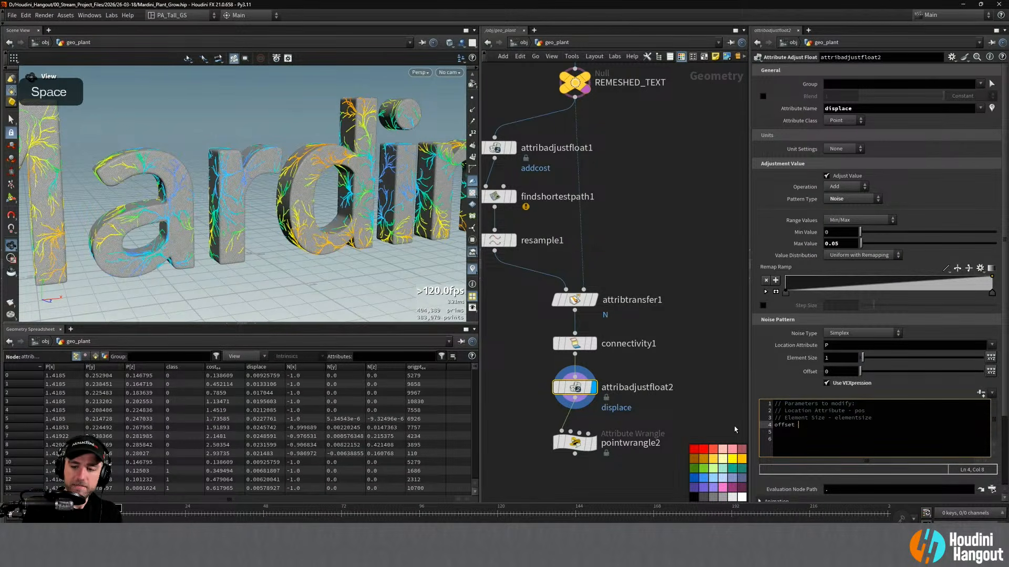
key(ctrl+equal)
key(ctrl+equal)
key(ctrl+minus)
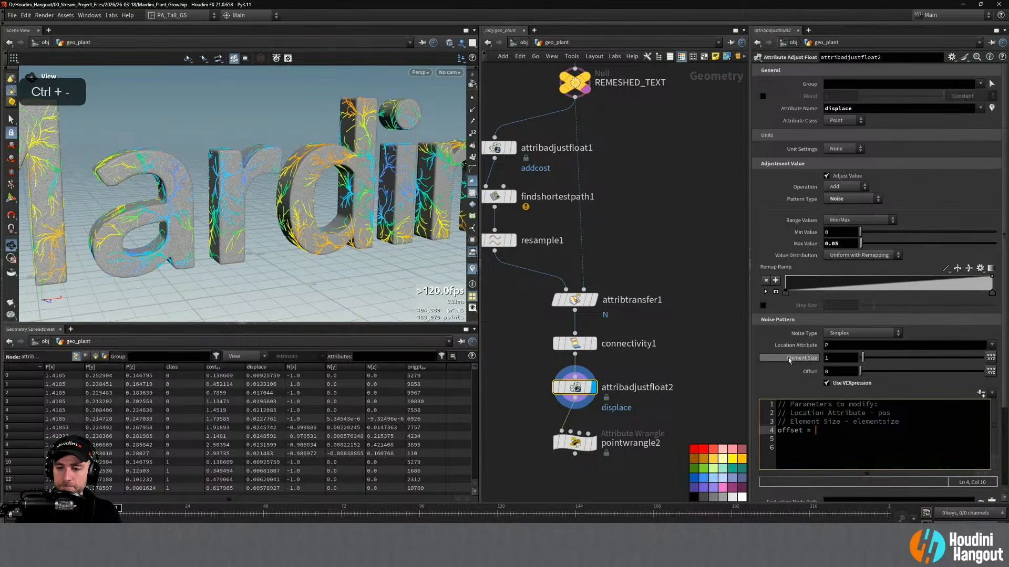
scroll(788, 357, down, 3)
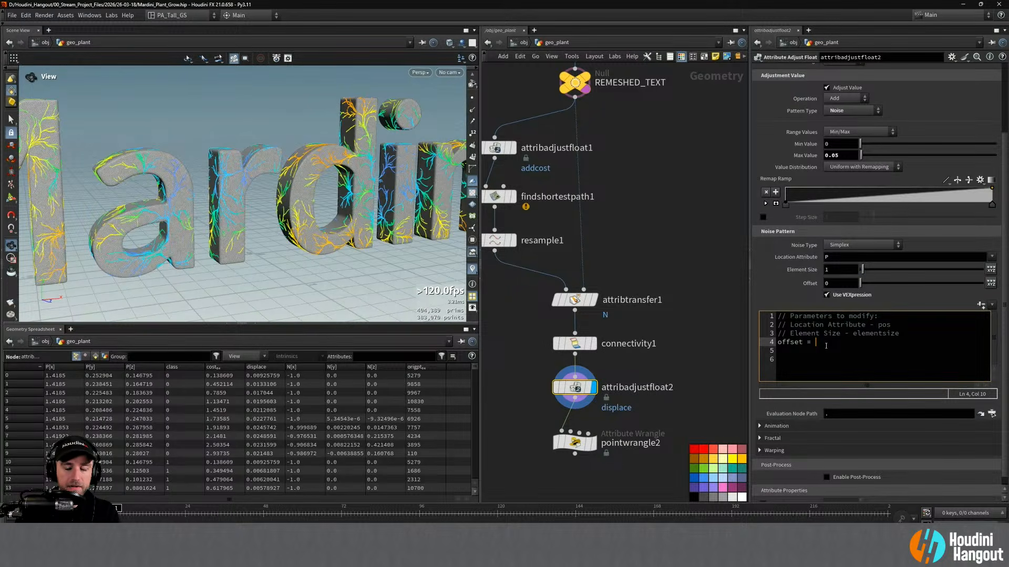
text(i@class;)
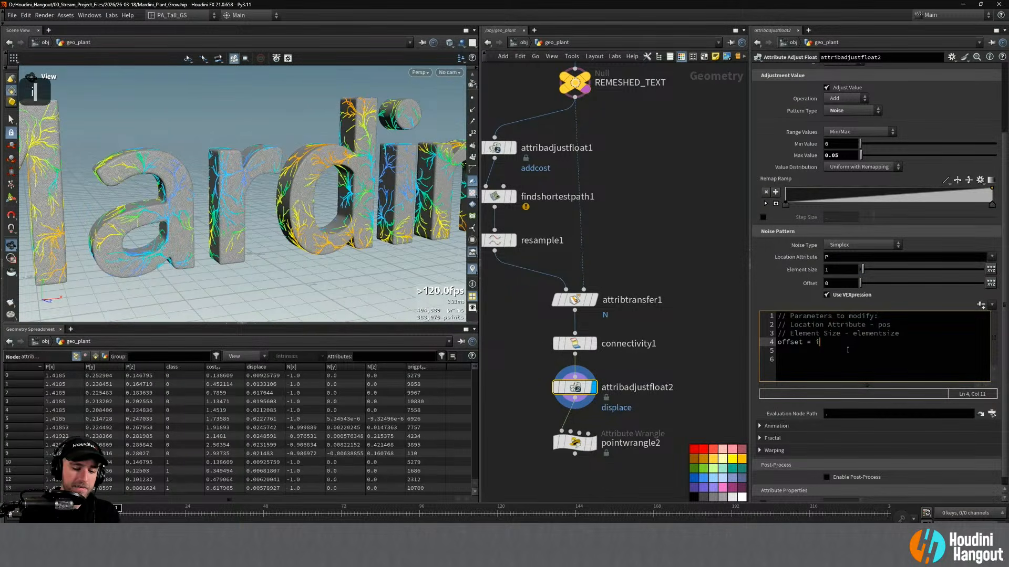
key(ctrl+Return)
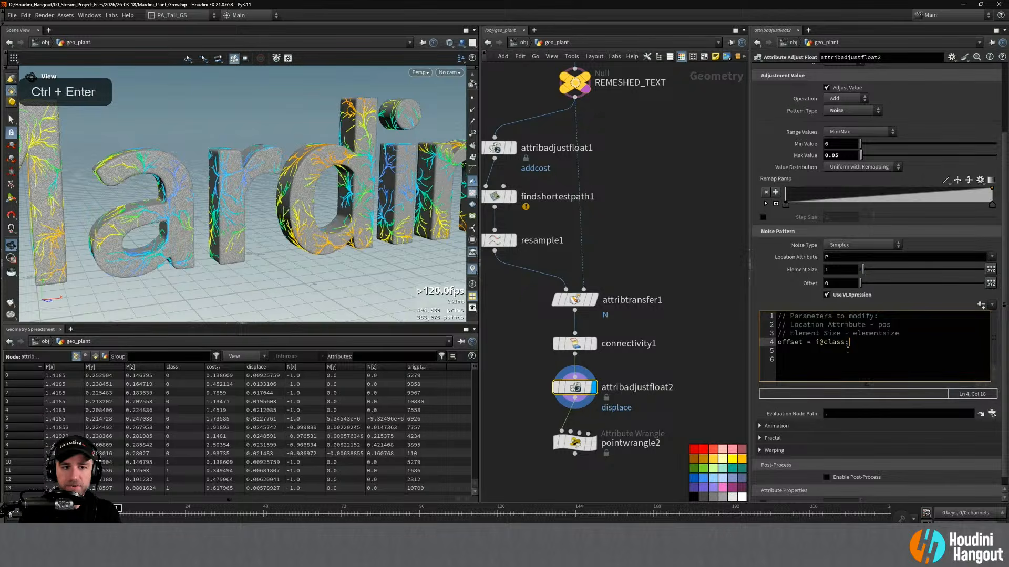
Examine up close how the displace colors vary between neighboring curves on the letters
alt+click(300, 164)
alt+right_drag(300, 165, 427, 105)
alt+drag(428, 104, 370, 155)
alt+middle_drag(370, 155, 325, 142)
mouse_move(324, 142)
alt+mouse_down()
mouse_move(343, 135)
mouse_move(284, 144)
mouse_move(386, 142)
mouse_move(259, 162)
mouse_move(153, 160)
mouse_move(325, 168)
mouse_move(332, 132)
alt+mouse_up()
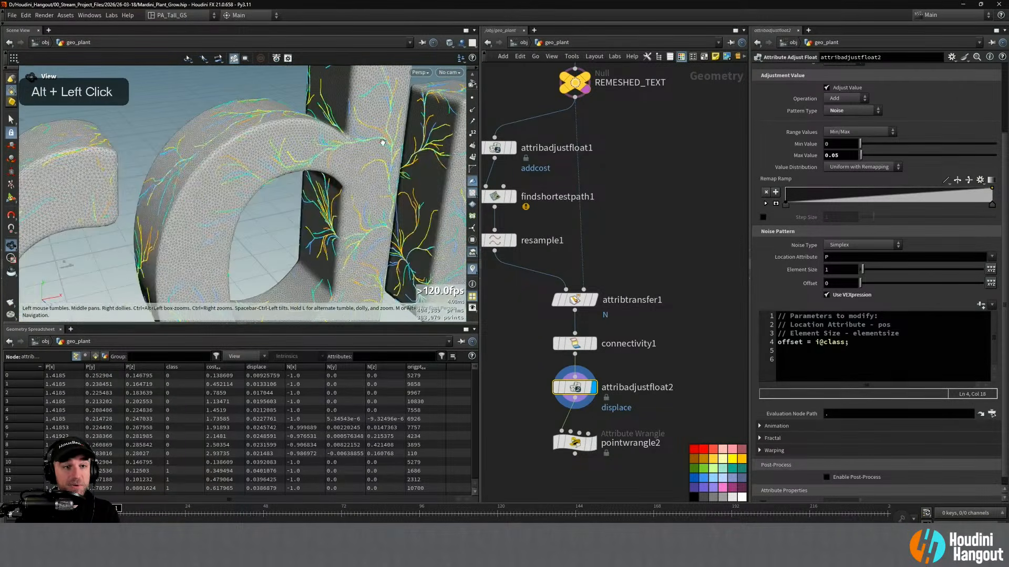
alt+right_drag(365, 156, 352, 158)
alt+drag(352, 158, 333, 161)
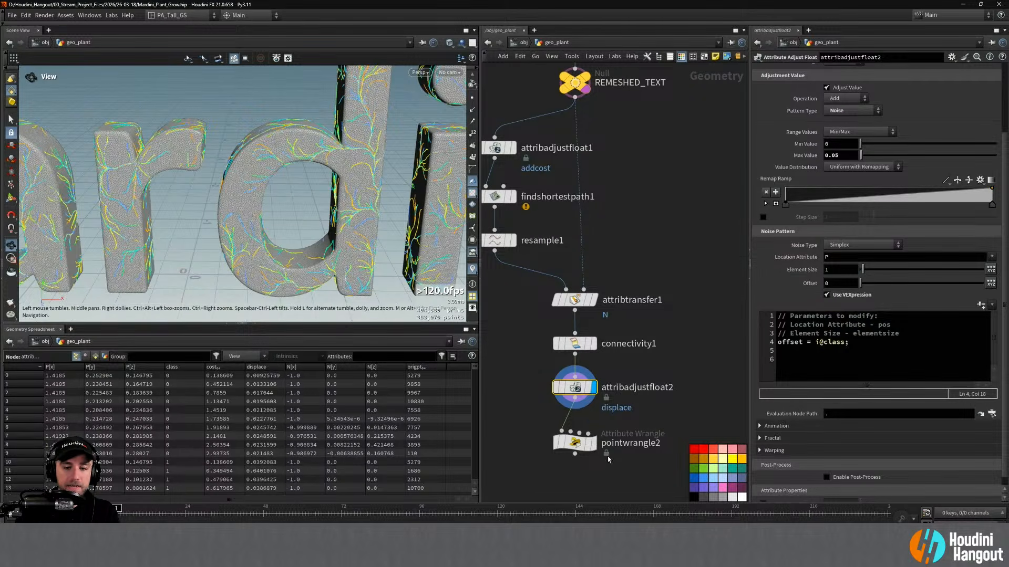
Display pointwrangle2 and inspect the displaced curves around the letter d
click(595, 443)
click(573, 446)
alt+drag(294, 157, 360, 171)
alt+right_drag(360, 172, 368, 160)
alt+drag(367, 160, 383, 129)
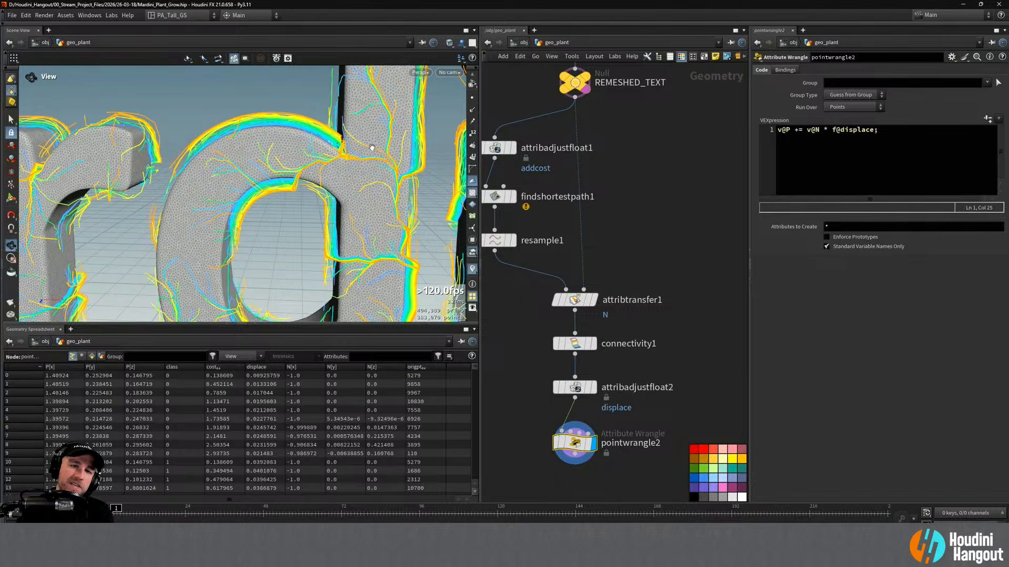
Set the displace noise's element size to 0.1 on attribadjustfloat2
click(576, 389)
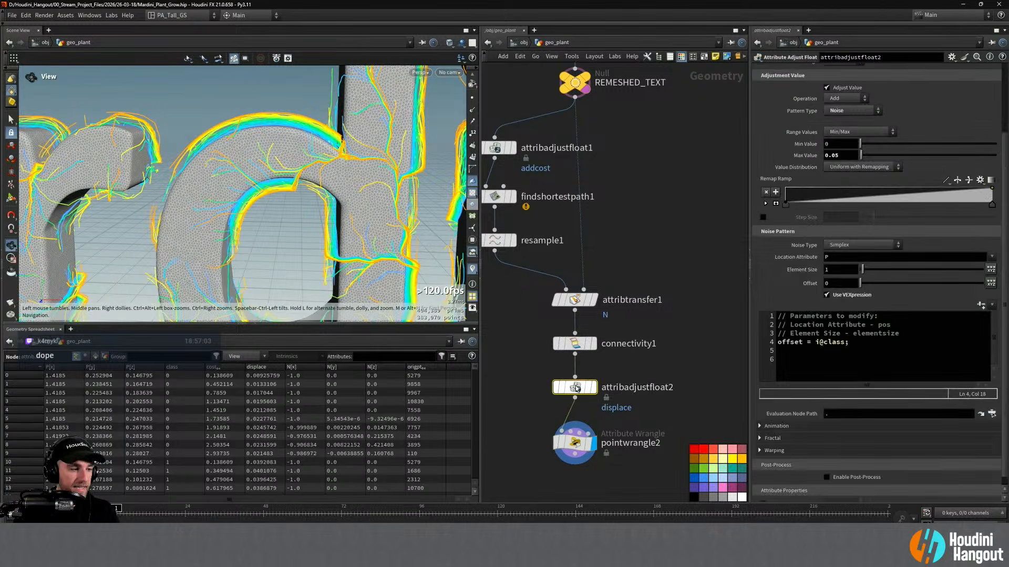
middle_drag(837, 269, 755, 268)
alt+drag(316, 157, 315, 179)
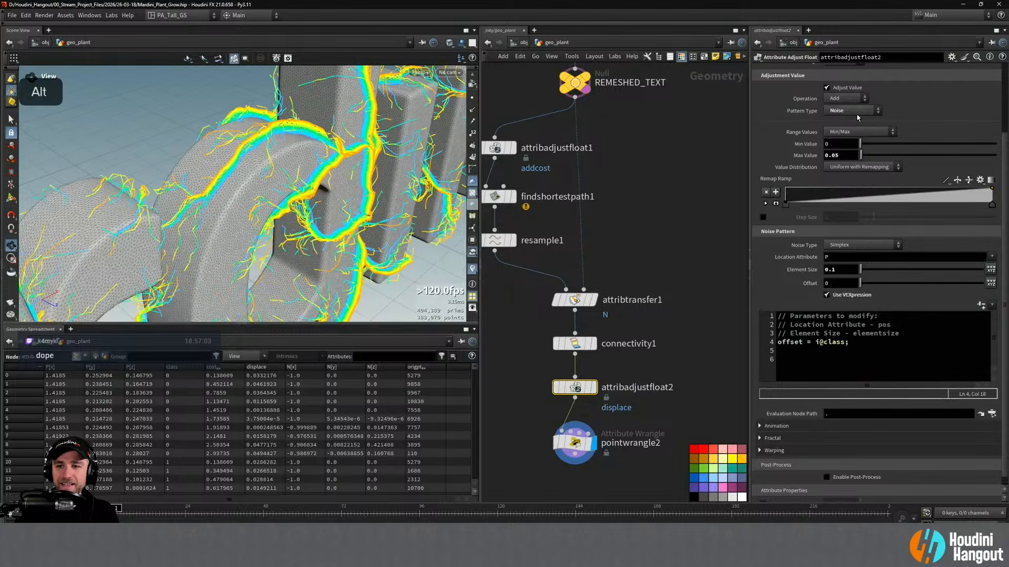
Set the displace noise's maximum value to 0.02 on attribadjustfloat2
drag(834, 155, 839, 157)
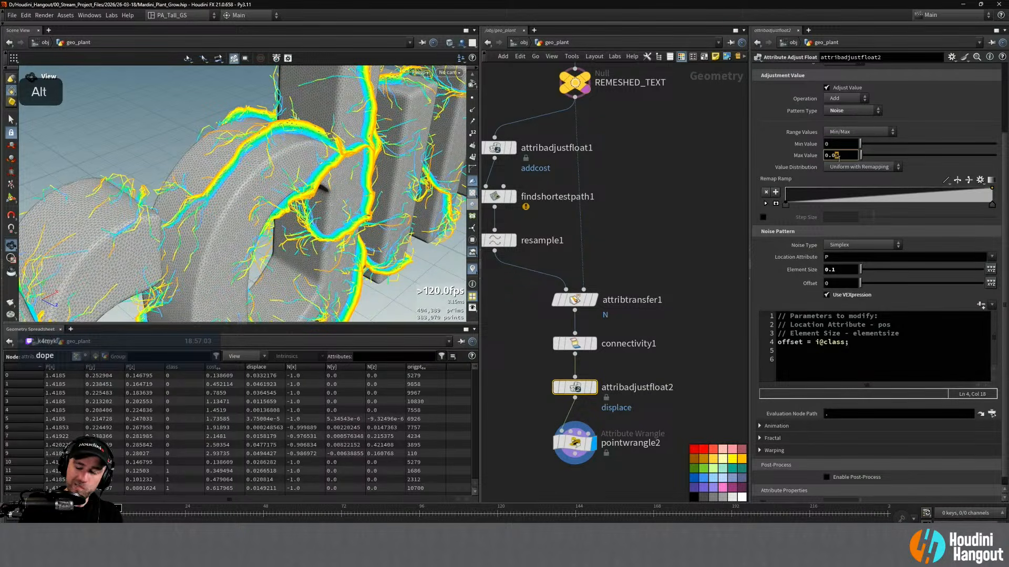
text(2)
key(Return)
Examine from several angles how closely the displaced curves stack on the surface of the letter d
alt+drag(361, 163, 247, 134)
alt+right_drag(247, 134, 279, 126)
mouse_move(278, 126)
alt+mouse_down()
mouse_move(293, 135)
mouse_move(252, 150)
mouse_move(271, 121)
alt+mouse_up()
alt+right_drag(271, 121, 305, 109)
alt+drag(305, 109, 349, 108)
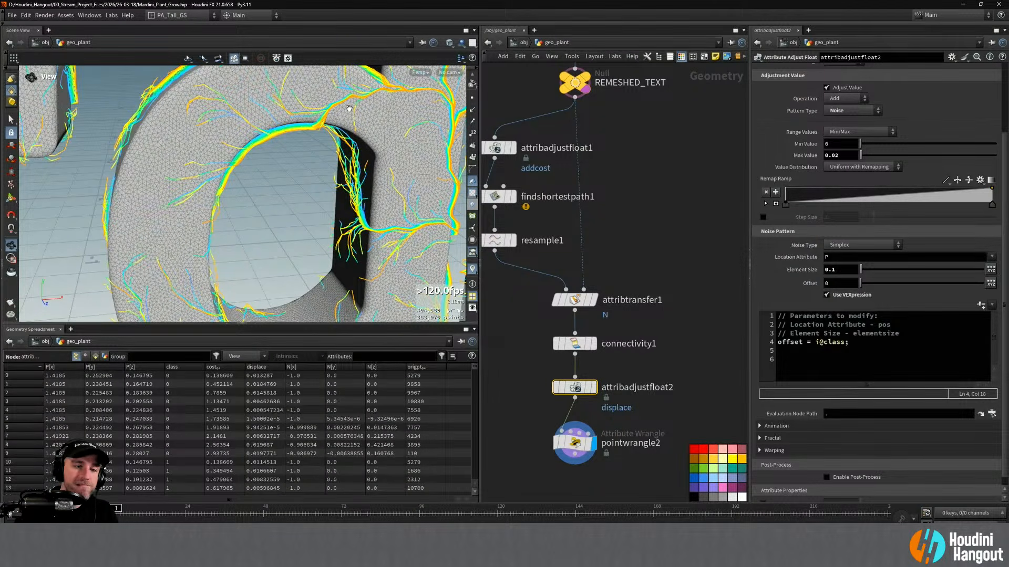
alt+drag(383, 106, 324, 90)
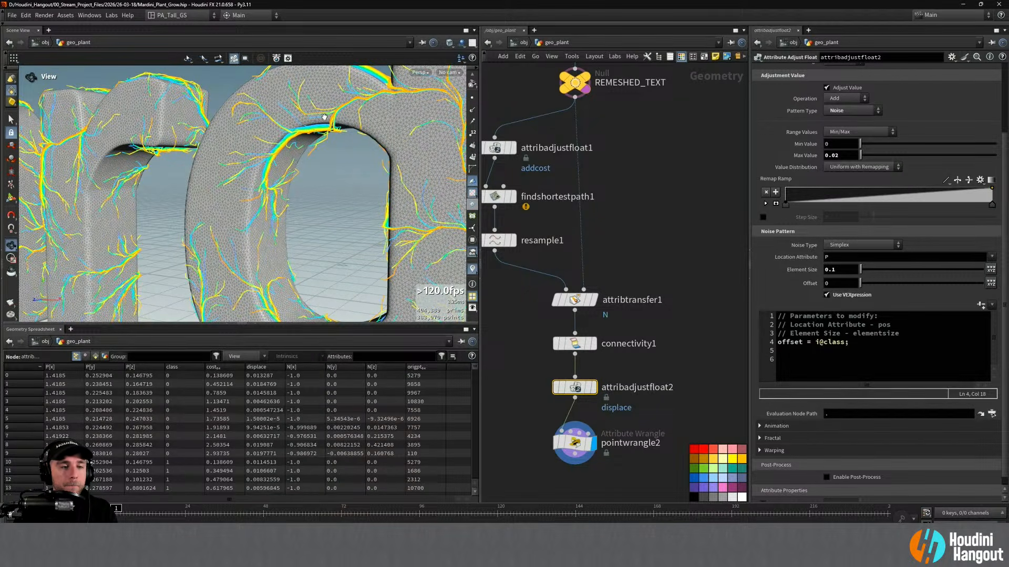
alt+drag(324, 117, 389, 112)
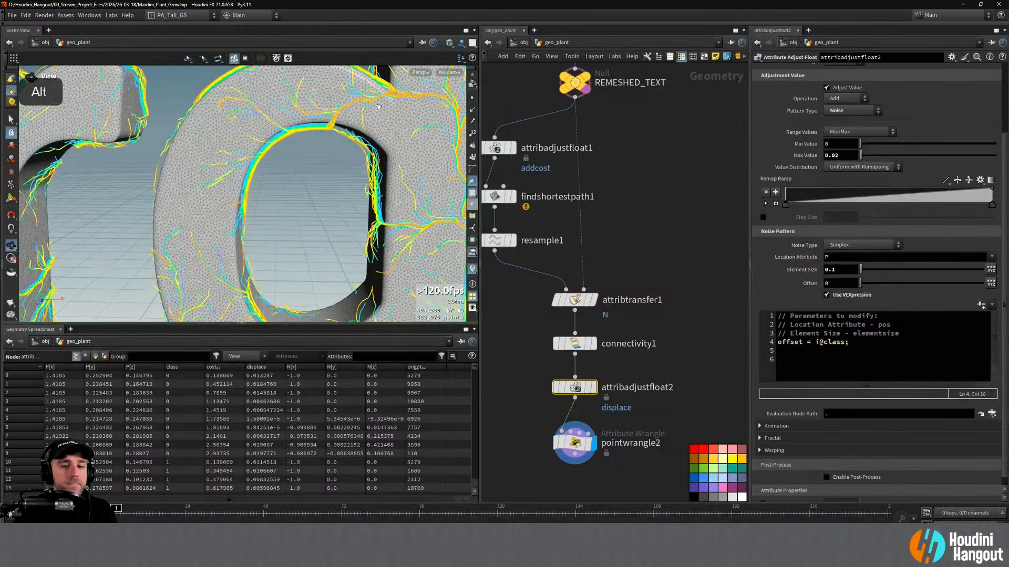
Add a Fuse node to the geo_plant network and place it beside the displacement chain
key(Tab)
text(fuse)
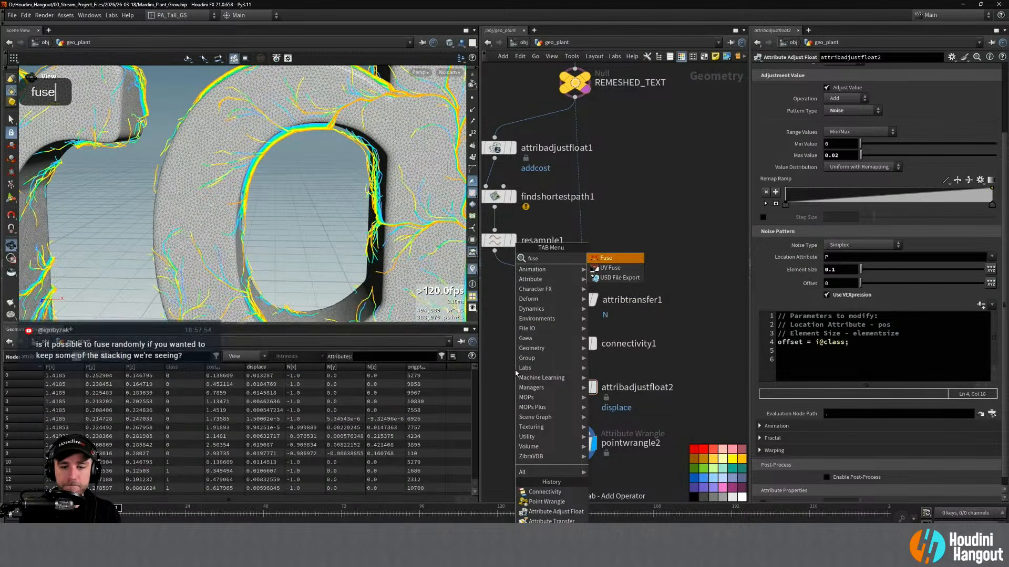
key(Return)
click(517, 379)
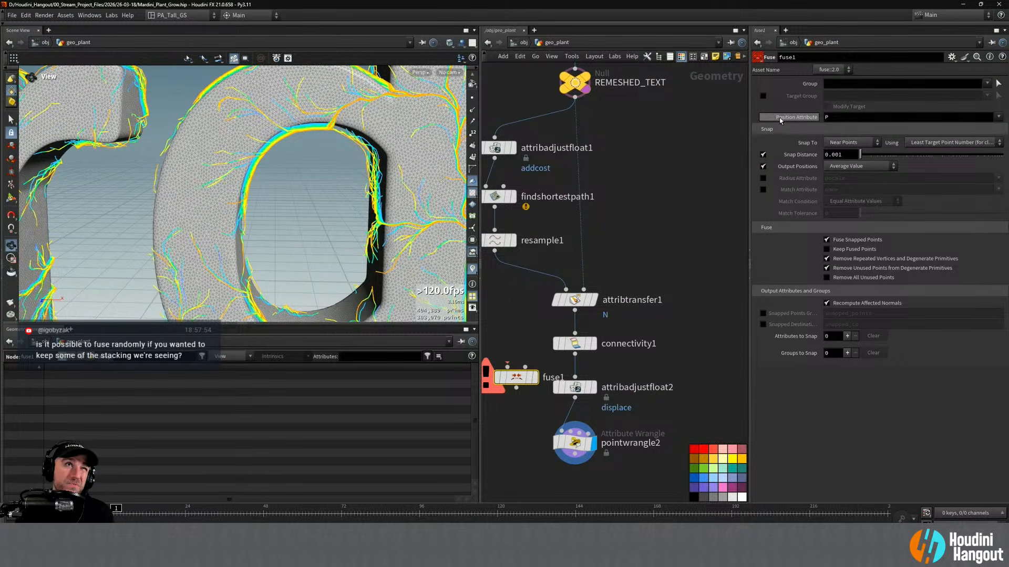
drag(514, 385, 509, 486)
middle_drag(554, 422, 555, 332)
drag(574, 350, 574, 338)
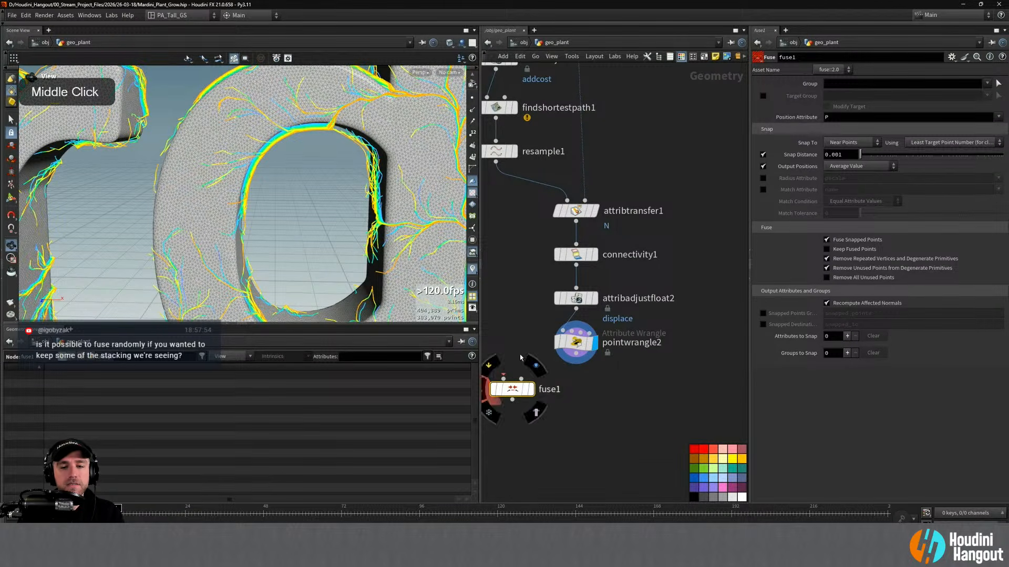
Move connectivity1 and the two nodes below it down, and connect fuse1 between attribtransfer1 and connectivity1
click(578, 256)
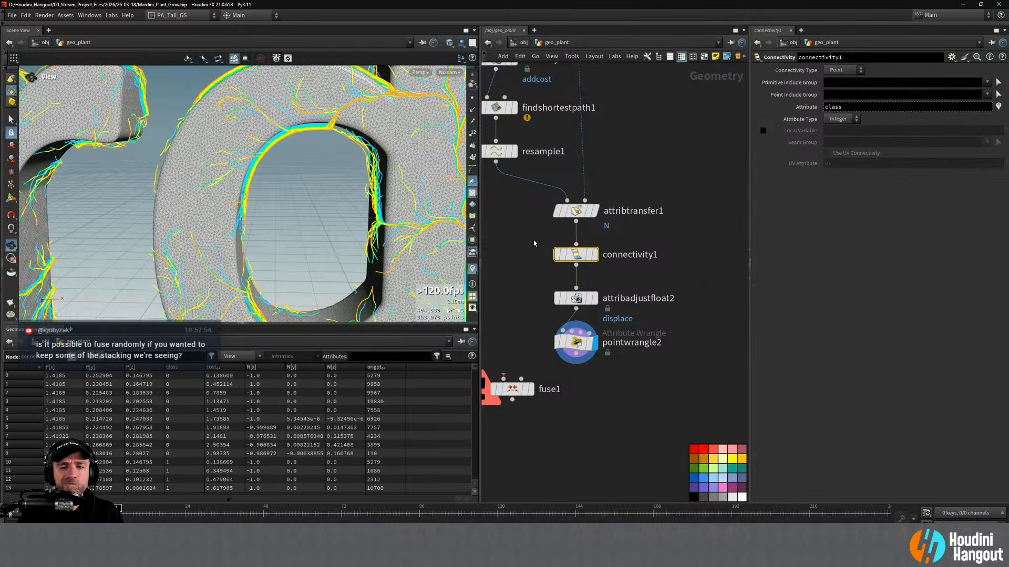
drag(534, 241, 601, 337)
drag(577, 257, 577, 367)
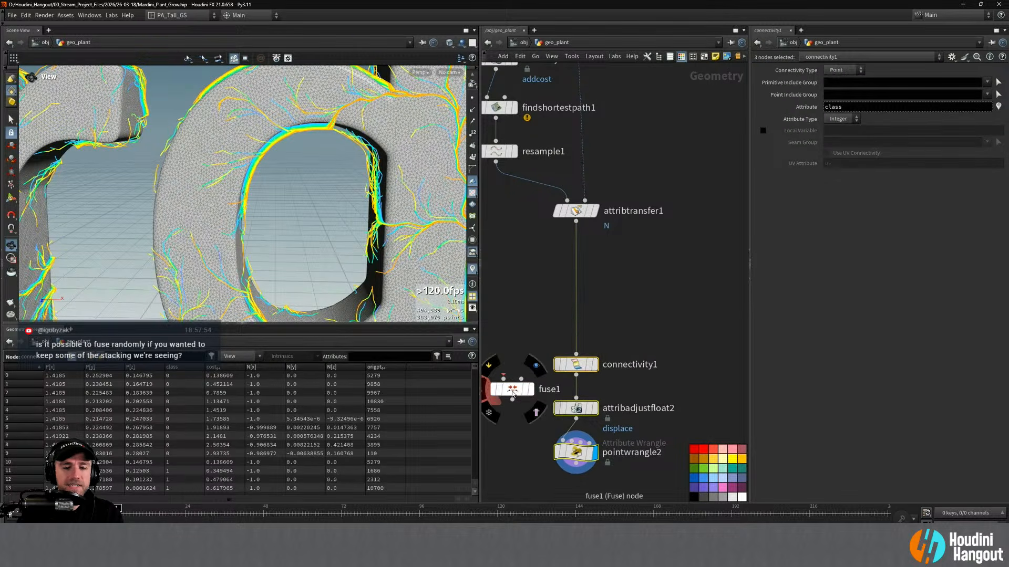
drag(512, 389, 518, 284)
drag(576, 222, 509, 272)
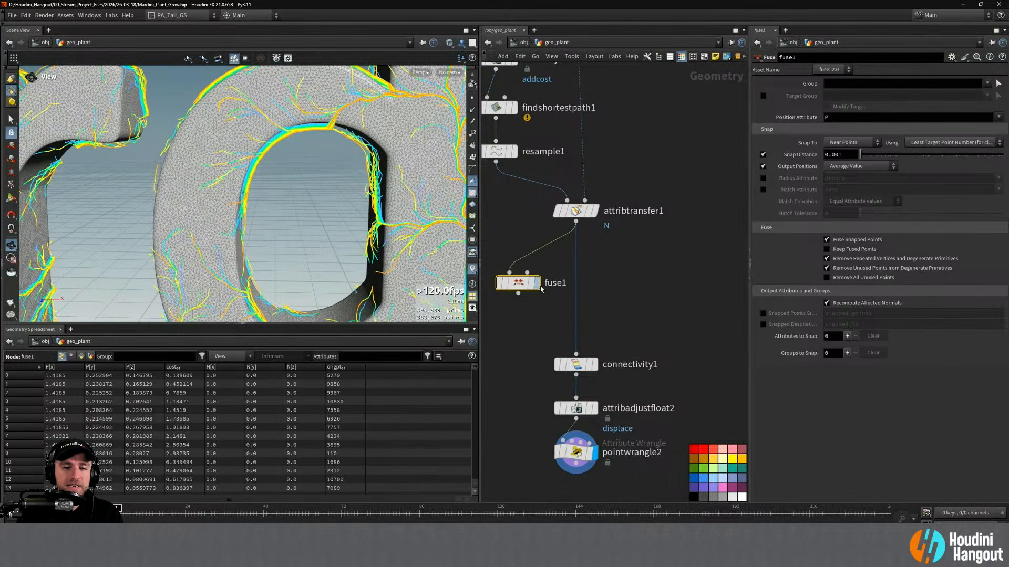
click(536, 283)
alt+drag(368, 263, 600, 323)
drag(518, 293, 576, 355)
Display pointwrangle2 and inspect the displaced curves on the letter surface up close
click(594, 452)
alt+drag(174, 84, 320, 111)
alt+right_drag(320, 110, 343, 122)
mouse_move(342, 123)
alt+mouse_down()
mouse_move(212, 105)
mouse_move(336, 129)
alt+mouse_up()
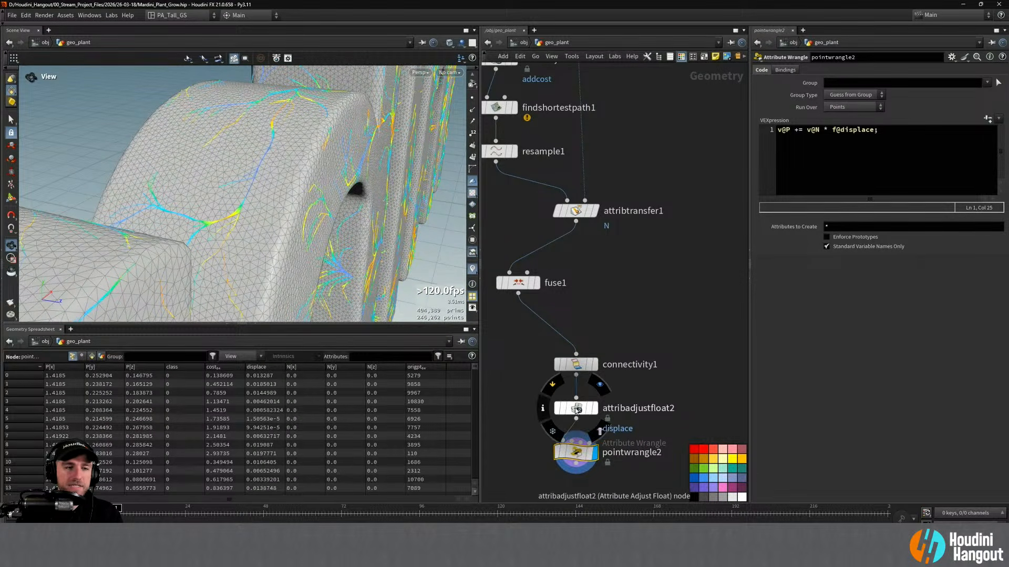
Set the displace noise's maximum value to 2.76 on attribadjustfloat2 and select pointwrangle2
click(575, 408)
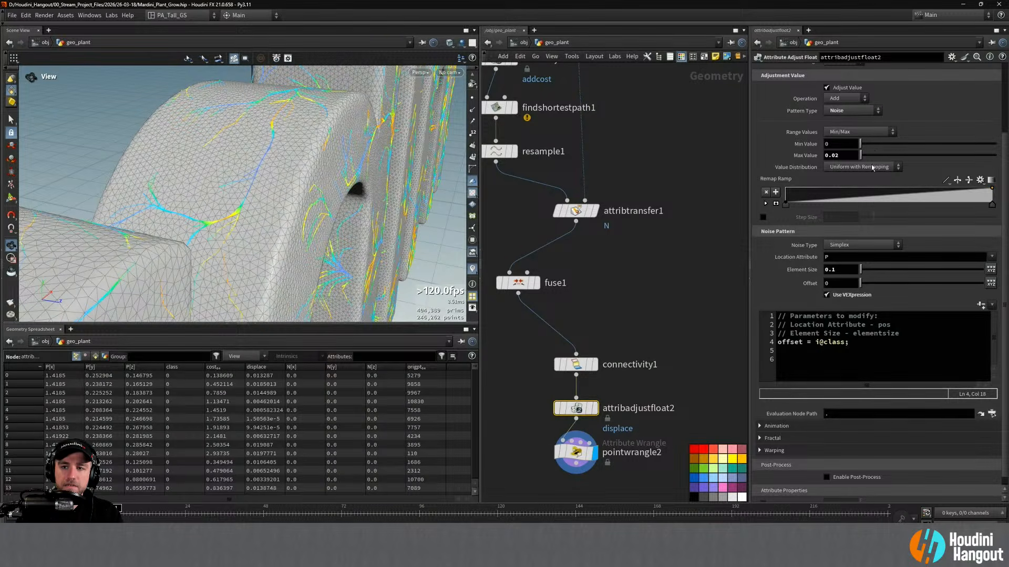
drag(863, 155, 868, 157)
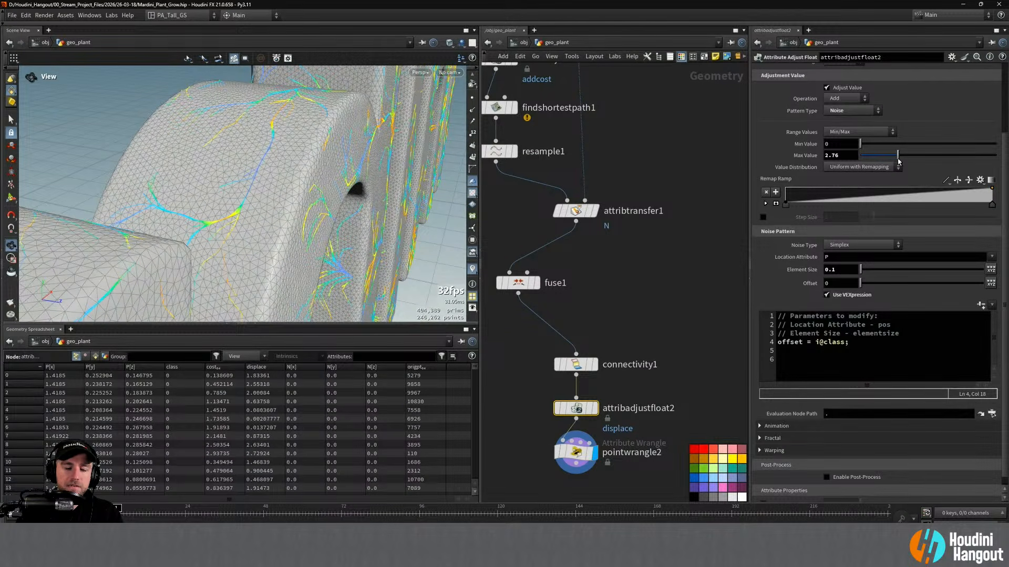
key(ctrl+z)
click(581, 453)
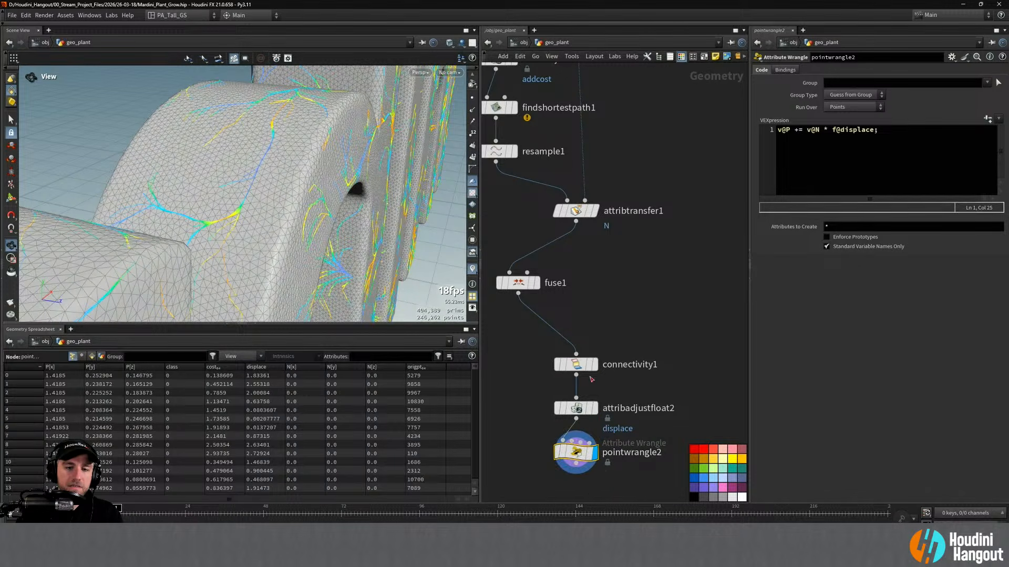
Display fuse1 and inspect its fused curves around the arch of the letter d
click(537, 284)
click(521, 283)
alt+drag(343, 223, 210, 220)
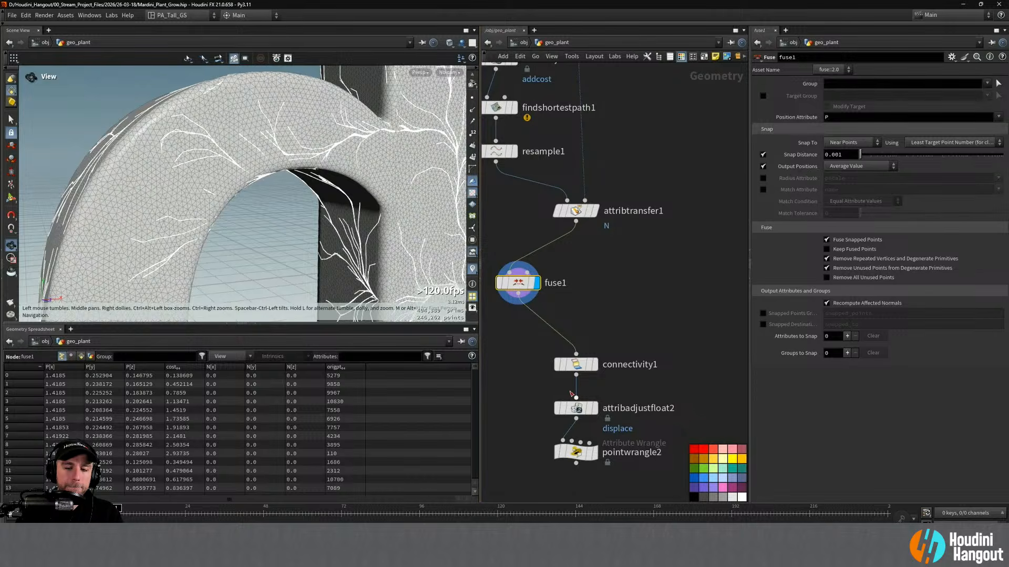
Turn off the noise pattern's VEXpression on attribadjustfloat2
click(577, 453)
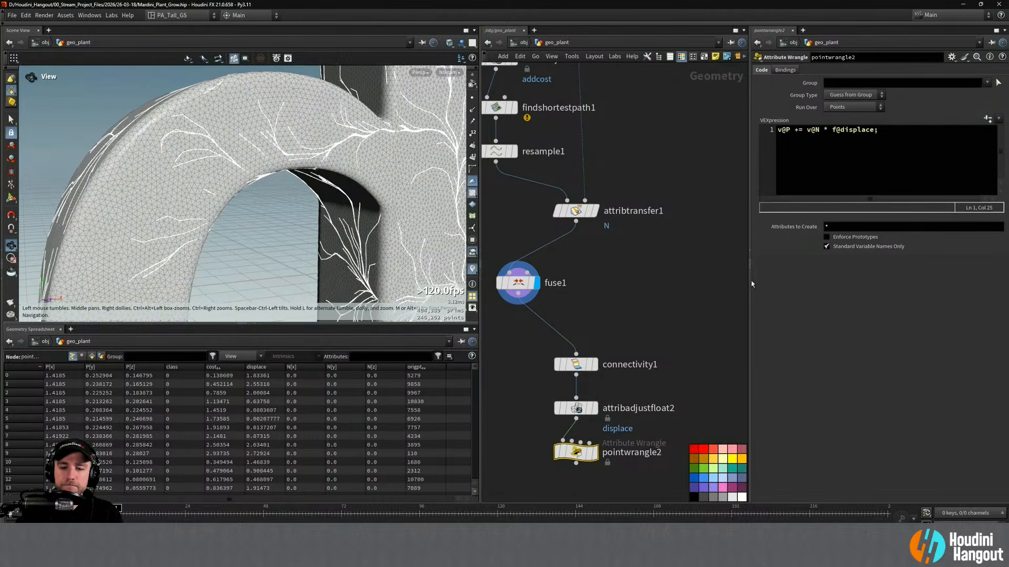
click(576, 408)
click(826, 294)
Examine the fused curve branches over the letter d at close range and from further away
mouse_move(336, 157)
alt+mouse_down()
mouse_move(383, 142)
mouse_move(331, 152)
alt+mouse_up()
alt+right_drag(331, 152, 408, 94)
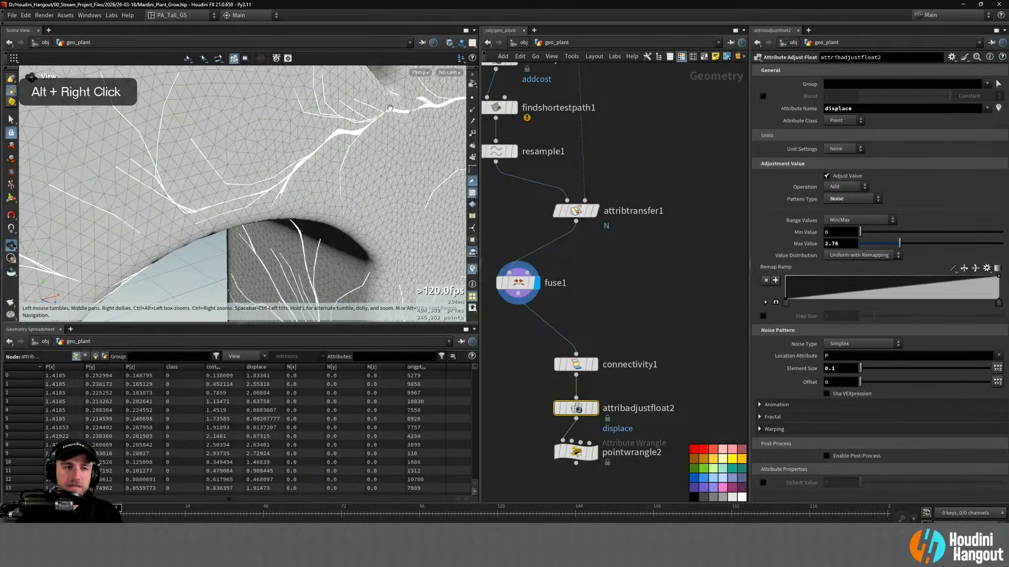
alt+drag(408, 94, 368, 131)
alt+right_drag(368, 132, 476, 63)
alt+right_drag(336, 121, 121, 173)
alt+drag(368, 226, 521, 253)
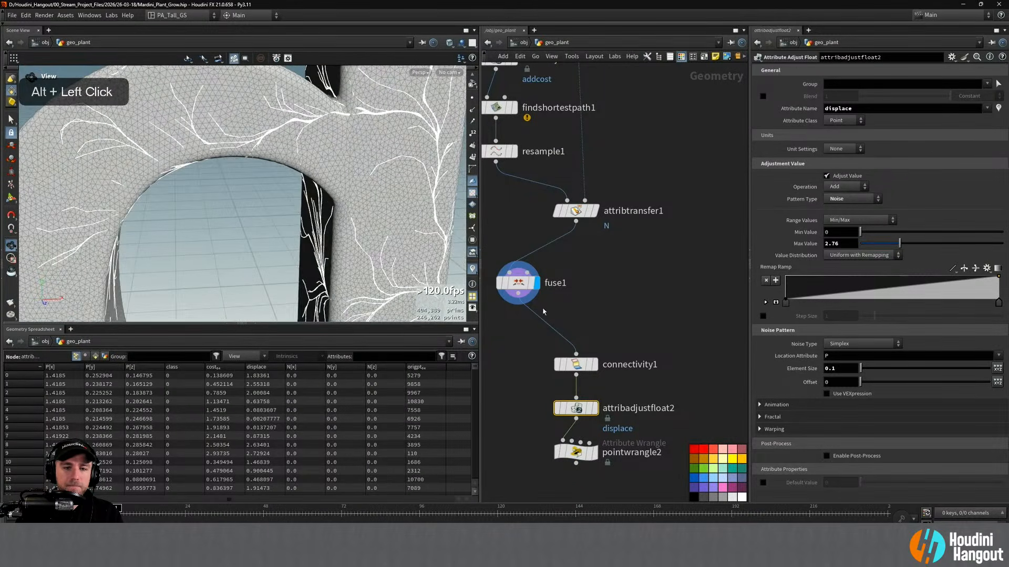
Check fuse1's node information, and display attribtransfer1 with point markers to compare its curve points with the mesh
middle_click(517, 283)
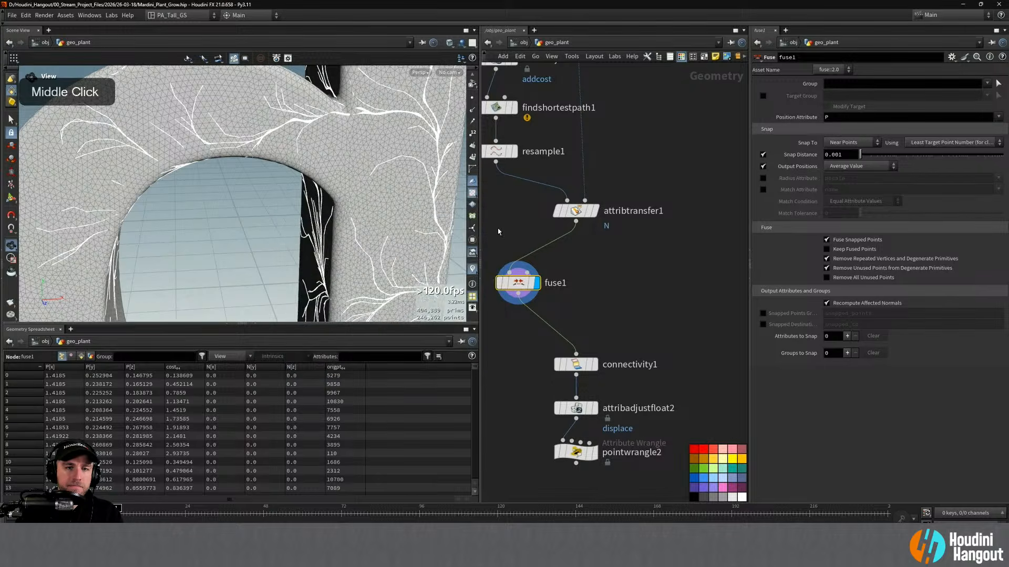
click(594, 211)
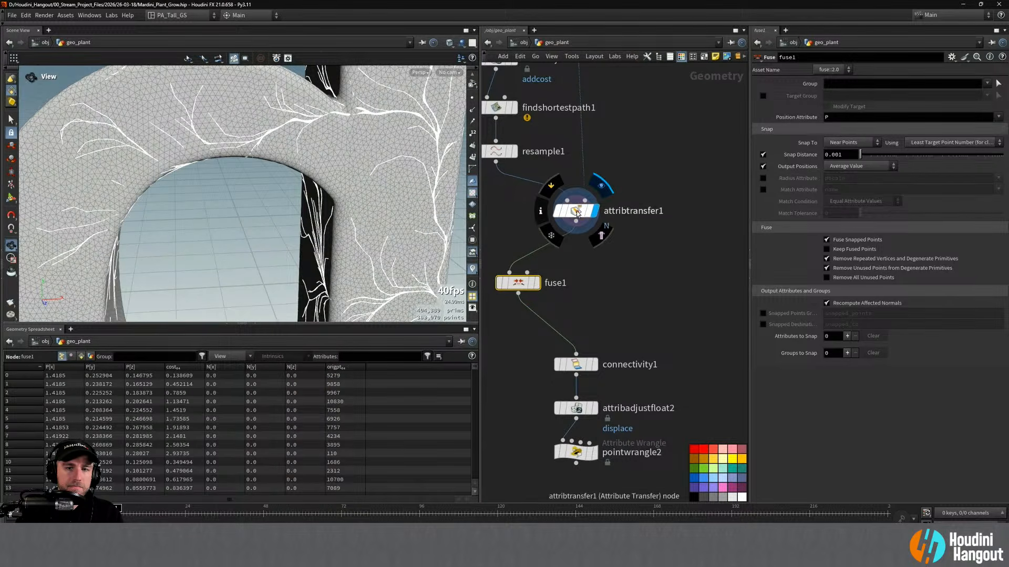
click(472, 98)
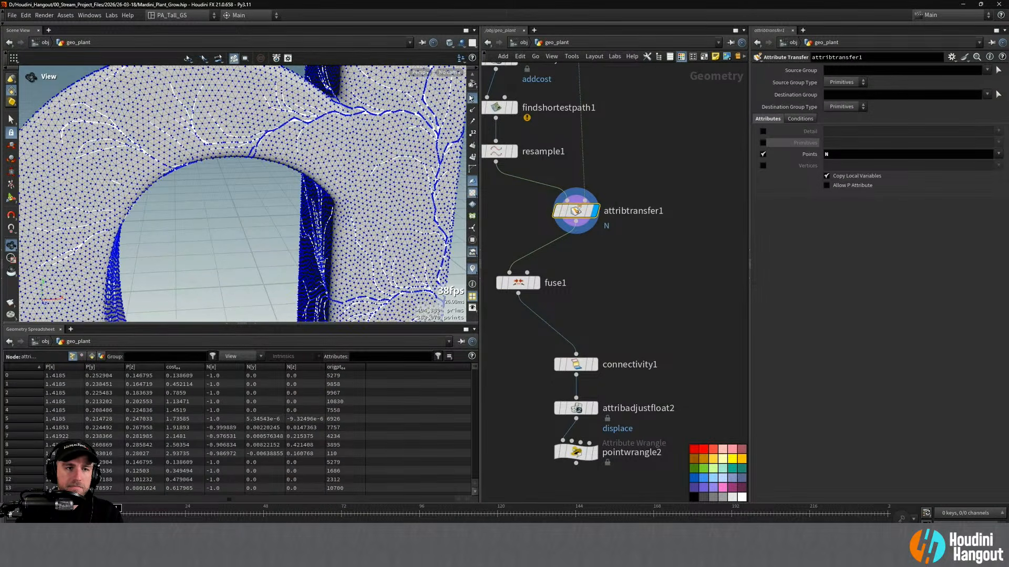
alt+drag(393, 111, 361, 103)
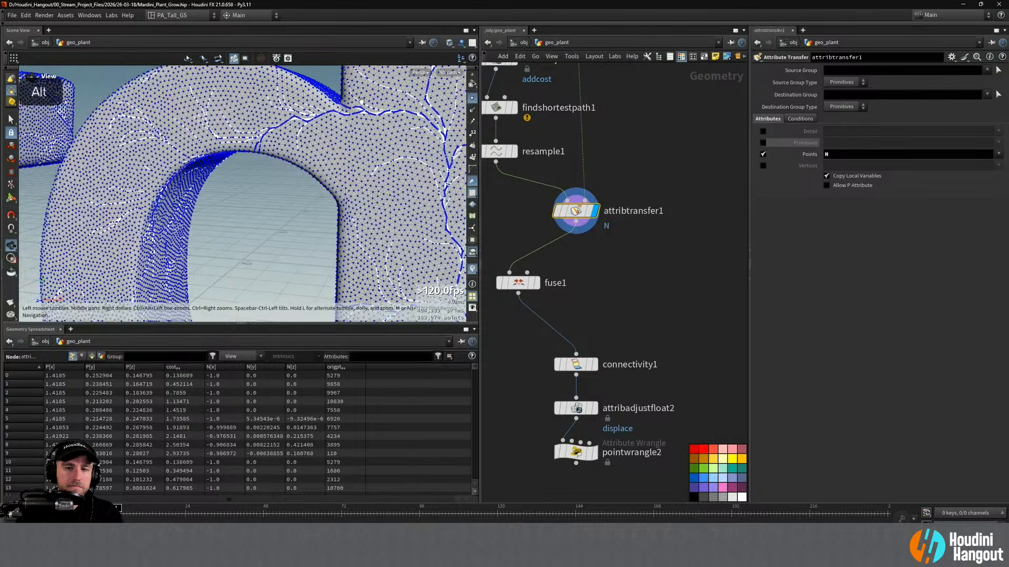
Detach resample1 from between findshortestpath1 and attribtransfer1, connect it after fuse1, and display it
alt+middle_drag(499, 196, 541, 219)
mouse_move(540, 175)
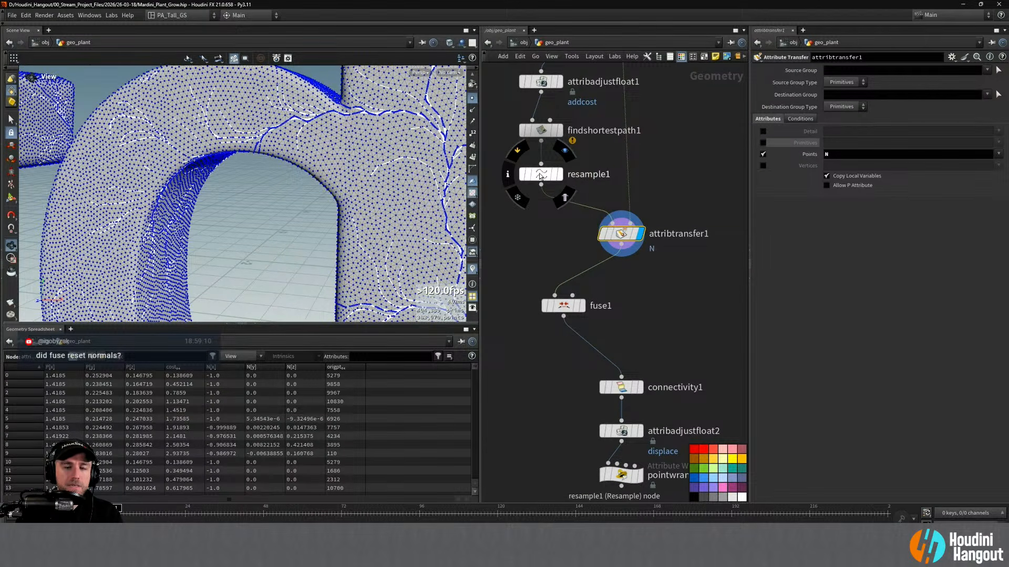
drag(539, 175, 675, 314)
drag(558, 297, 557, 289)
drag(670, 315, 643, 339)
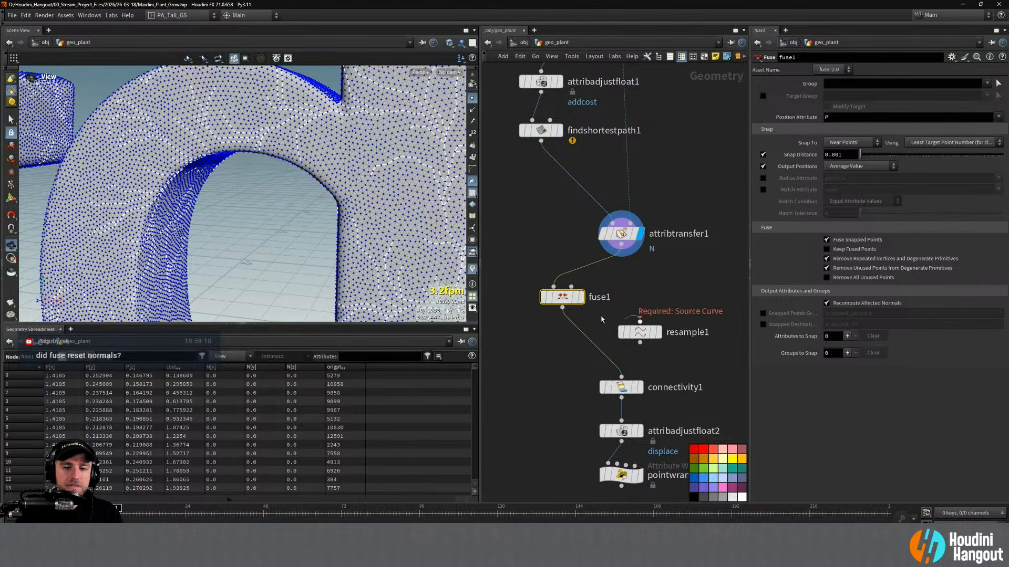
click(657, 332)
alt+drag(334, 109, 330, 153)
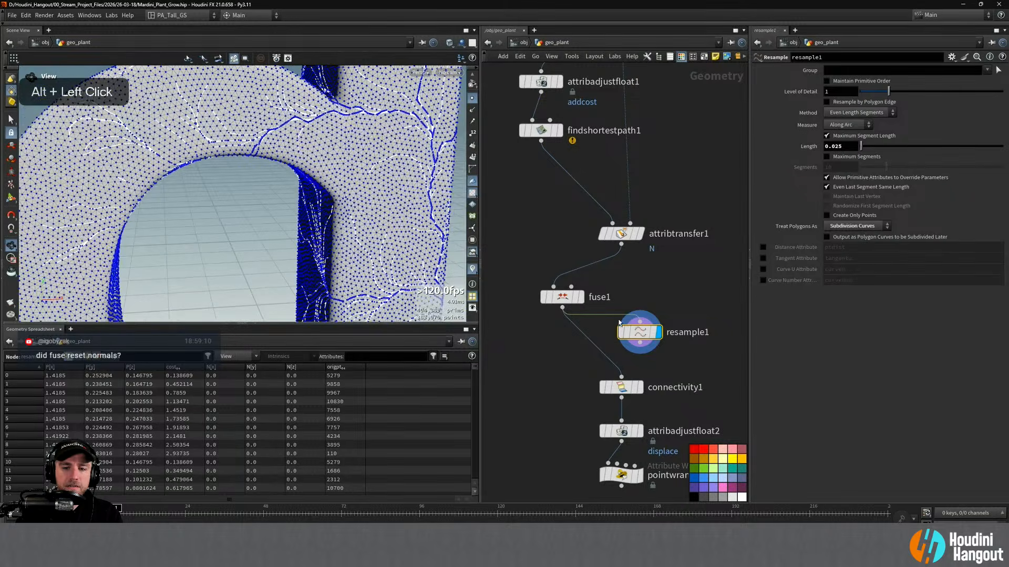
drag(644, 340, 639, 342)
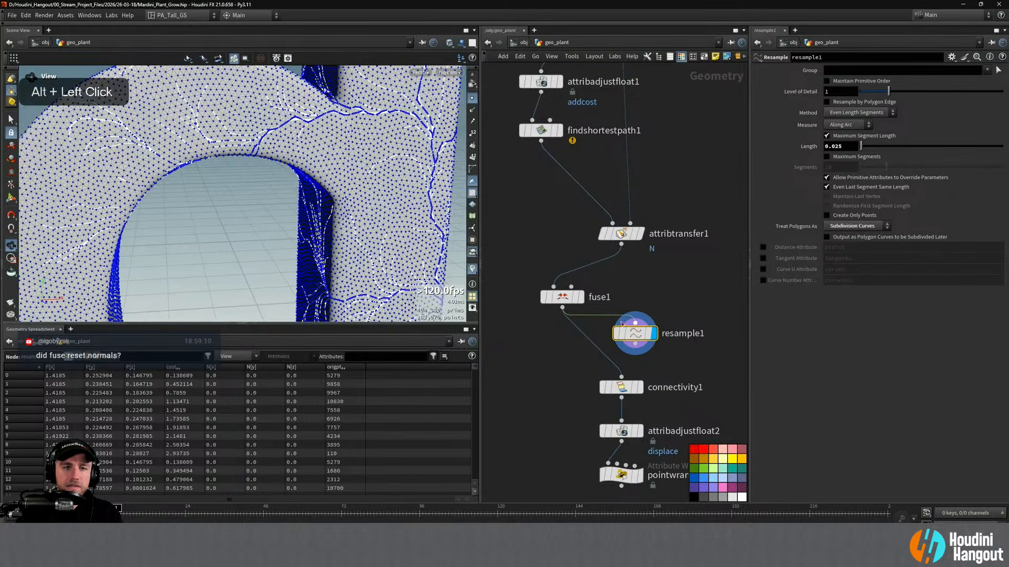
Hide the point markers and toggle REMESHED_TEXT's template display to inspect the resampled curves with and without the mesh
click(472, 98)
middle_drag(610, 176, 559, 338)
click(594, 202)
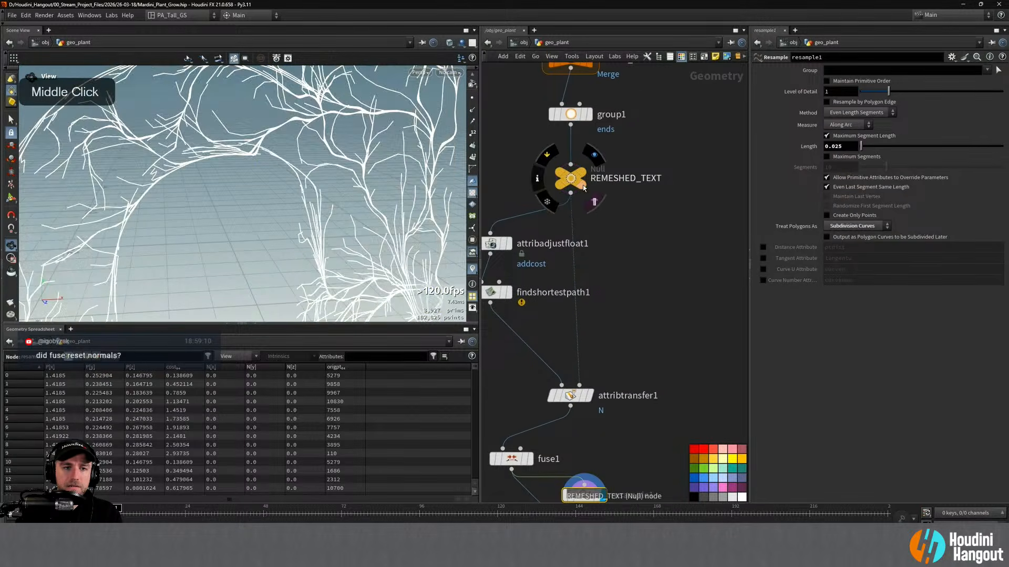
click(594, 203)
alt+drag(342, 157, 384, 221)
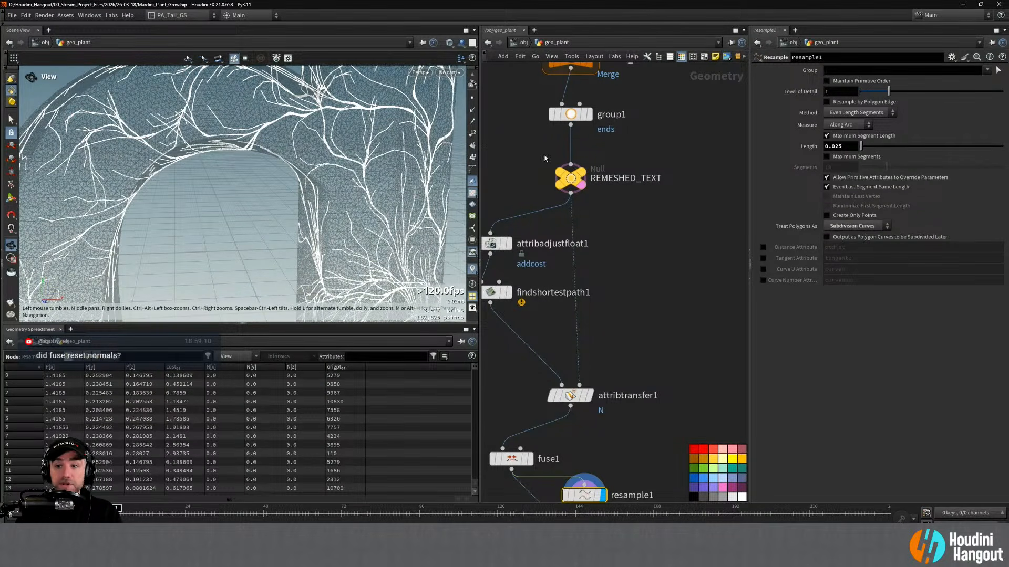
Undo and redo the rewiring of resample1 after fuse1, and display resample1 again
middle_drag(597, 323, 657, 333)
key(ctrl+z)
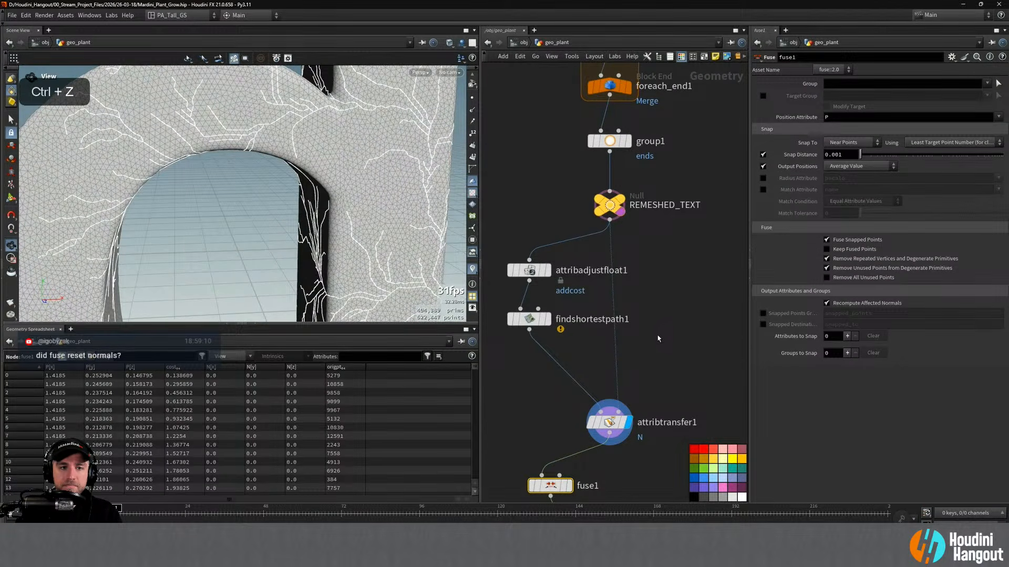
key(ctrl+z)
middle_drag(658, 307, 662, 204)
key(ctrl+shift+z)
click(650, 419)
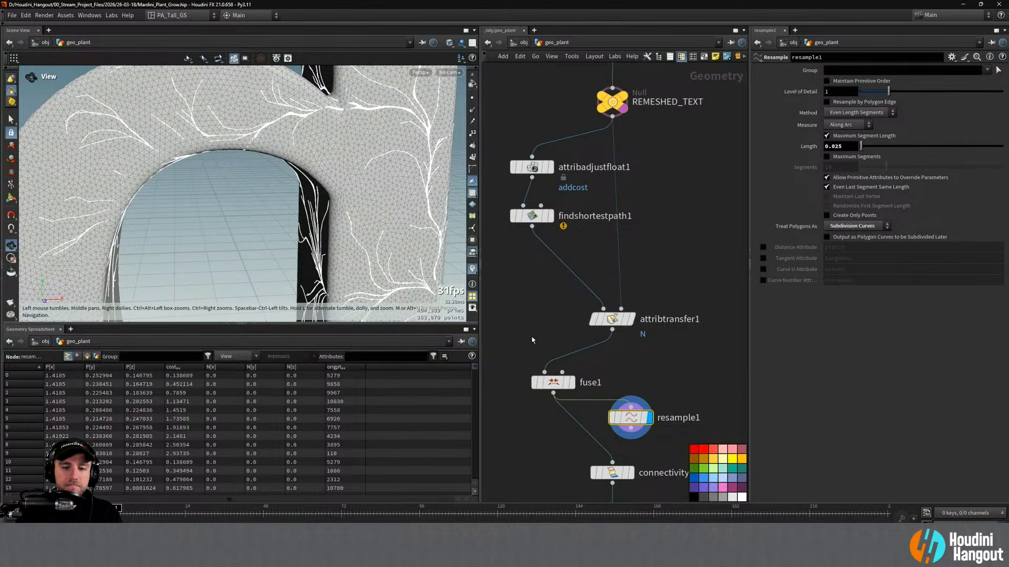
Move fuse1 closer to attribtransfer1, display it, and inspect the unresampled curves on the letter d
drag(556, 382, 550, 354)
double_click(574, 356)
click(566, 355)
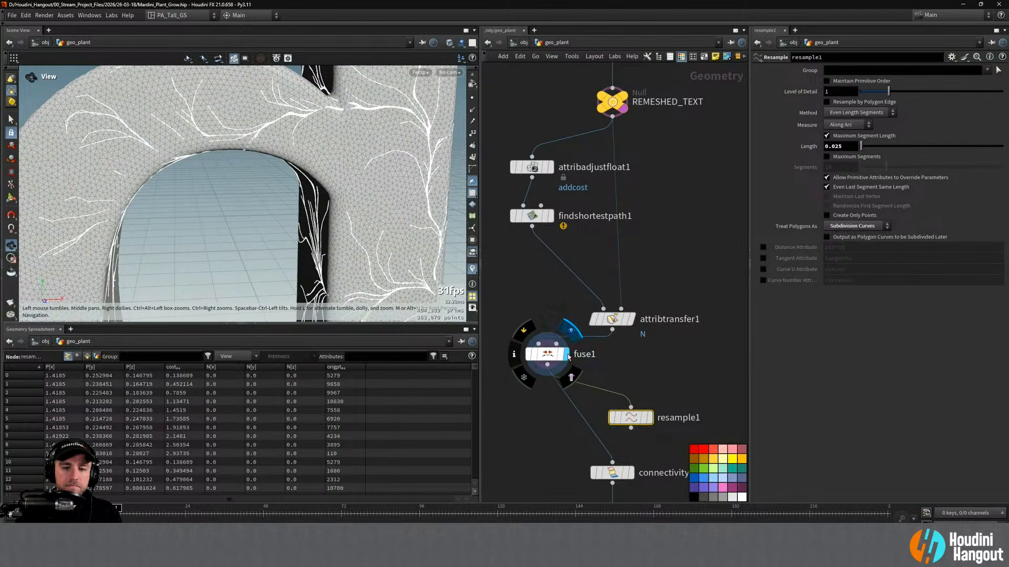
alt+drag(295, 199, 353, 173)
alt+right_drag(354, 174, 358, 171)
alt+middle_drag(358, 171, 320, 184)
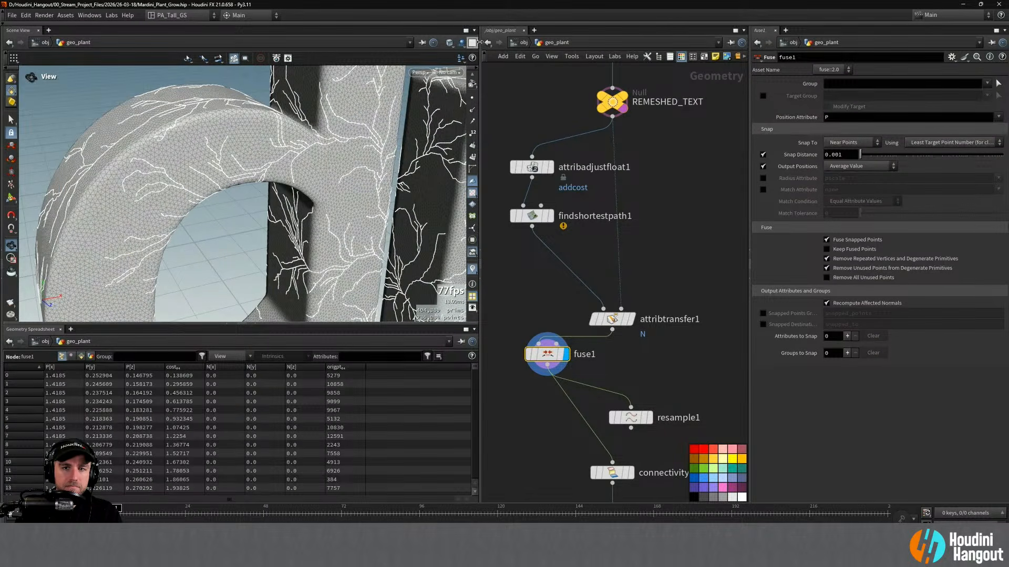
Hide the REMESHED_TEXT template and show number labels in the viewport to inspect fuse1's curves
click(624, 108)
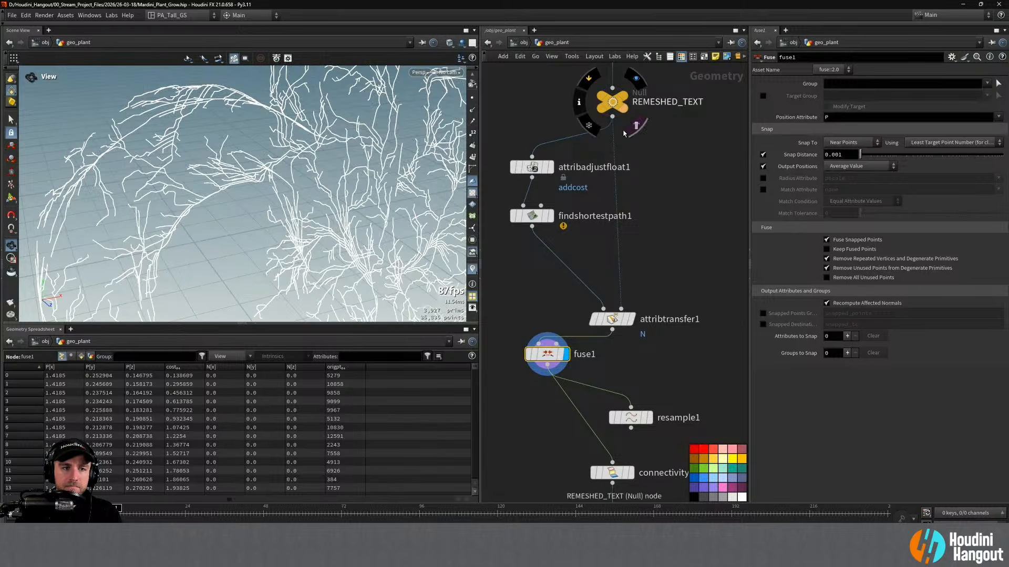
click(472, 99)
click(472, 98)
click(472, 157)
alt+drag(291, 152, 431, 150)
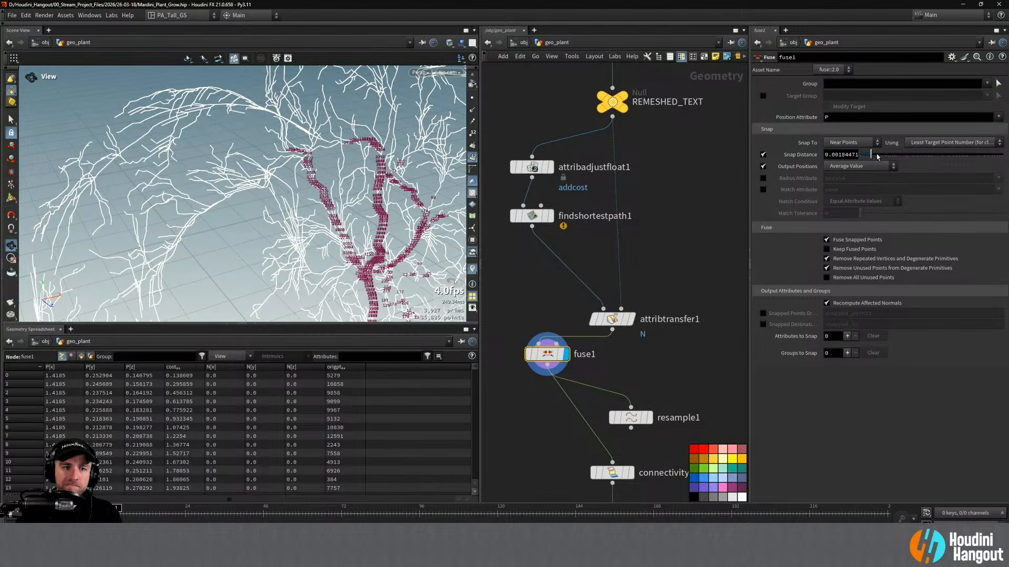
Try a snap distance of about 0.038 on fuse1 and restore the default of 0.001
mouse_move(920, 155)
mouse_down()
mouse_move(933, 152)
mouse_move(917, 155)
mouse_up()
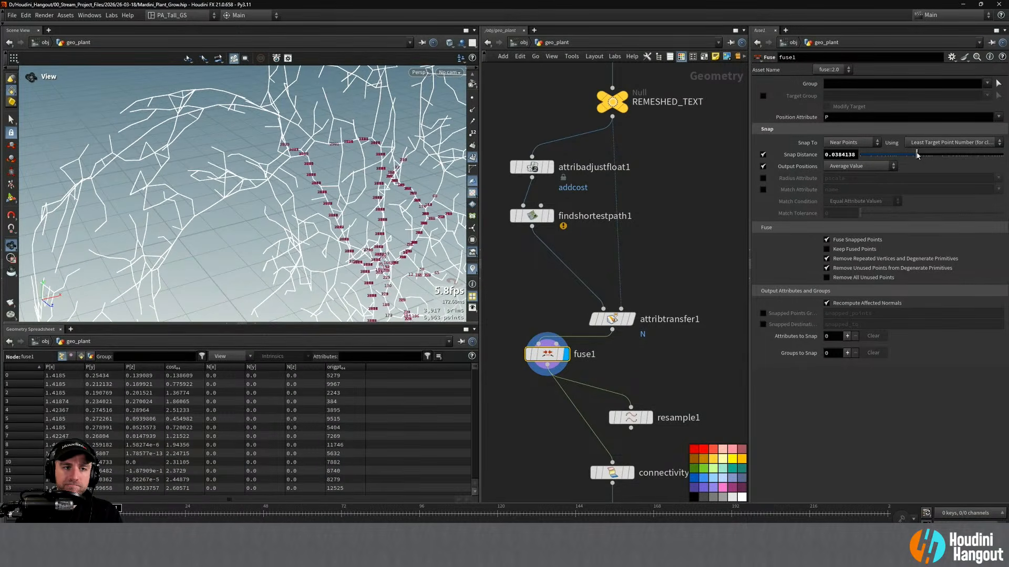
ctrl+middle_click(796, 155)
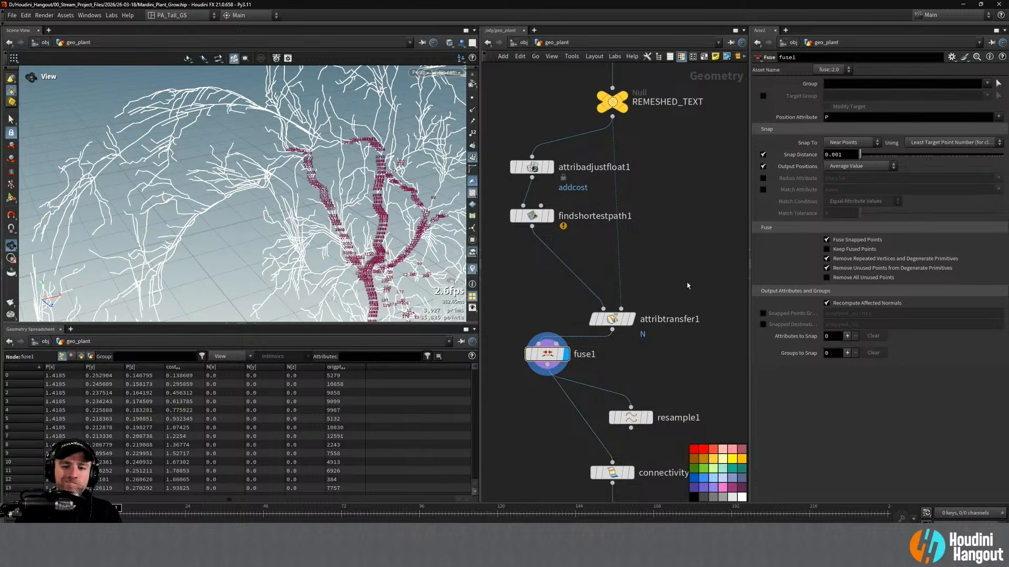
Add a Join node below fuse1, connect it to fuse1's output, and display it
key(Tab)
text(jo)
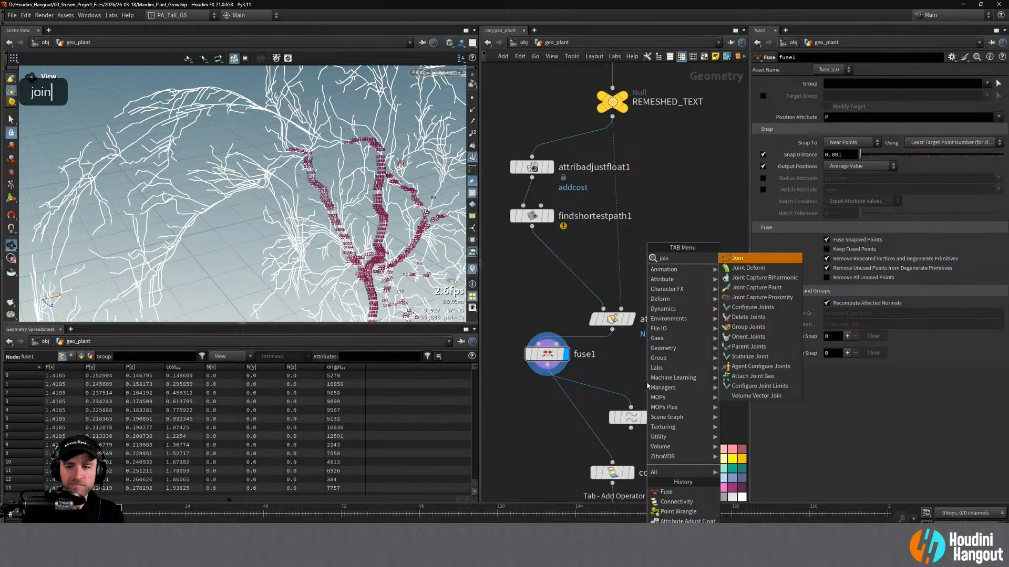
key(Return)
click(547, 418)
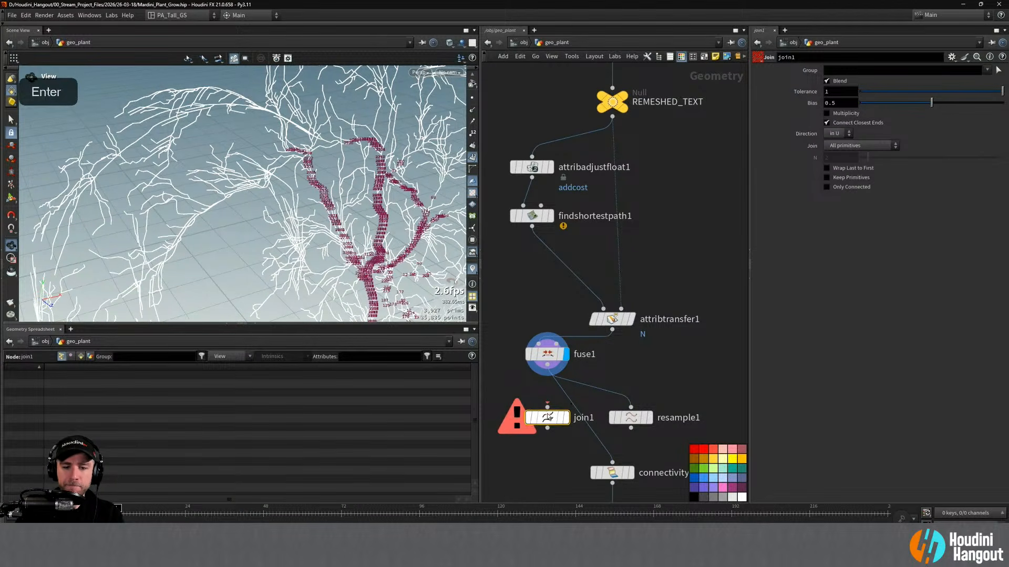
drag(547, 407, 547, 364)
click(565, 417)
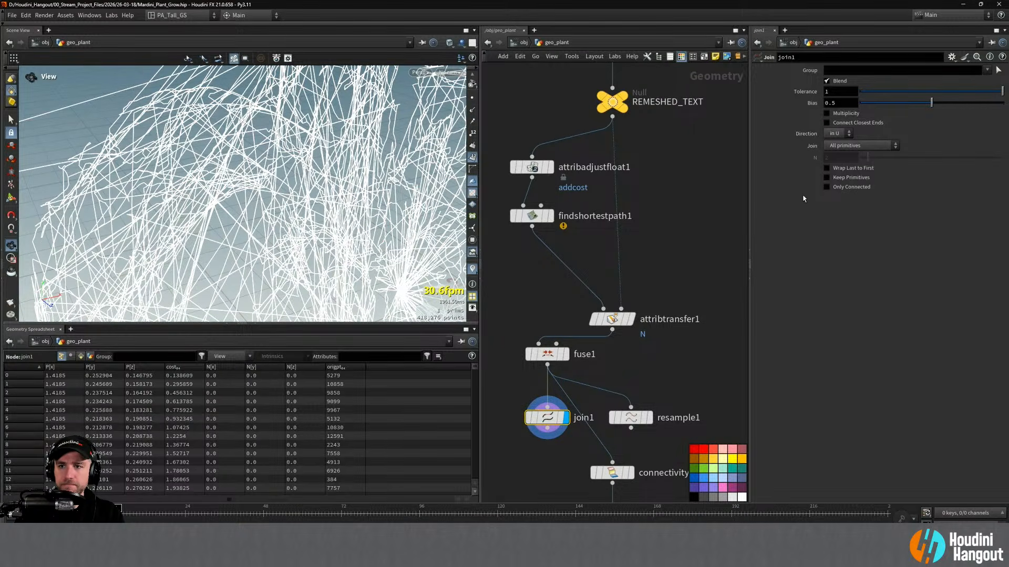
Restrict join1 to connected primitives with Only Connected and check the resulting curves and the node's geometry info
click(852, 147)
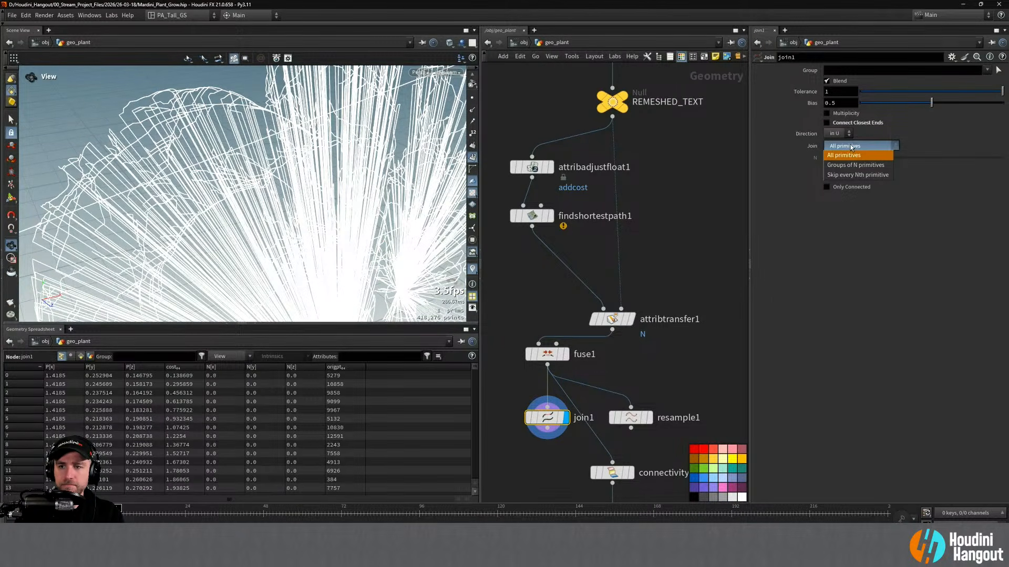
click(933, 129)
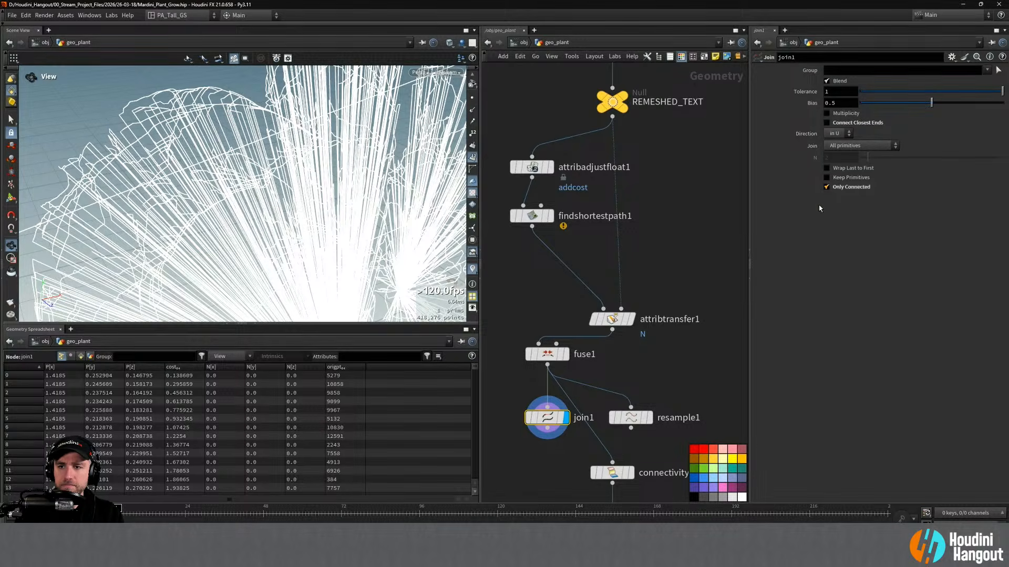
alt+drag(458, 255, 416, 256)
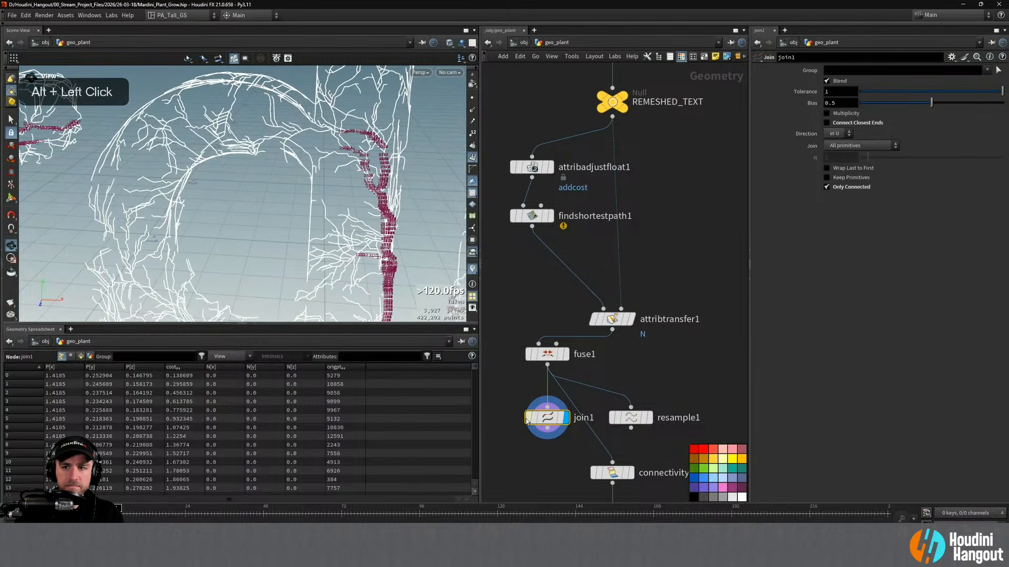
click(827, 123)
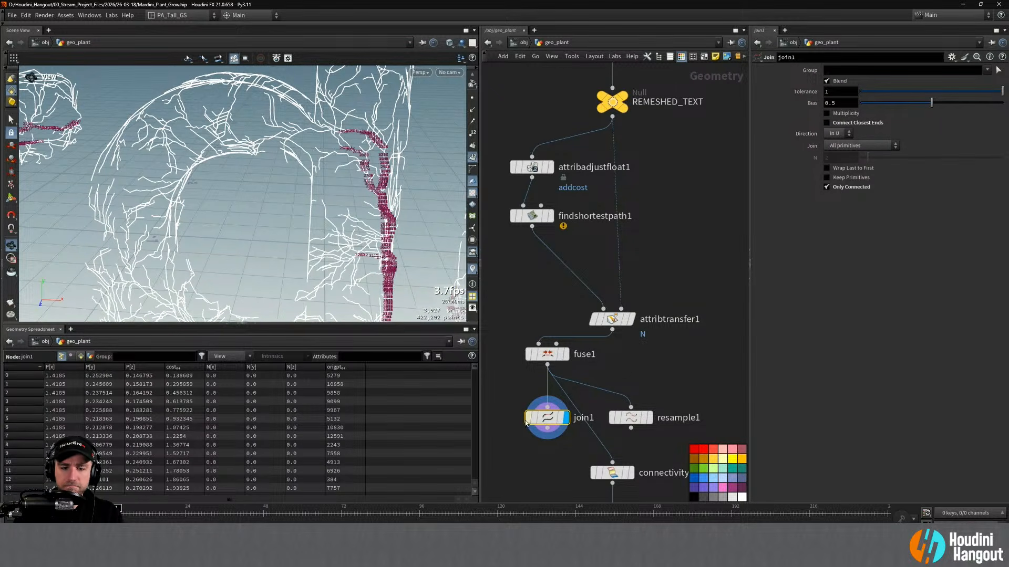
mouse_move(529, 418)
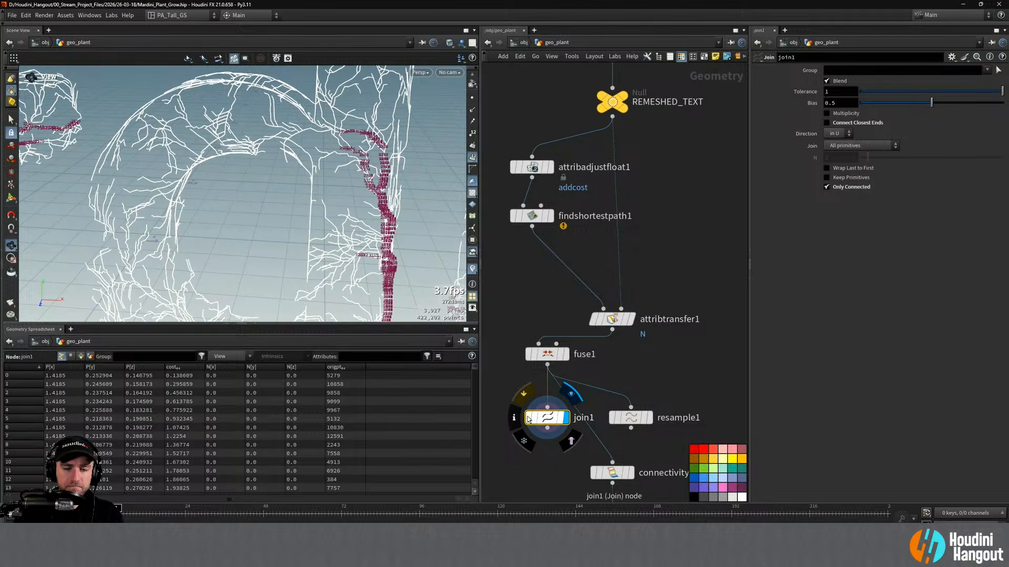
click(529, 419)
middle_click(546, 419)
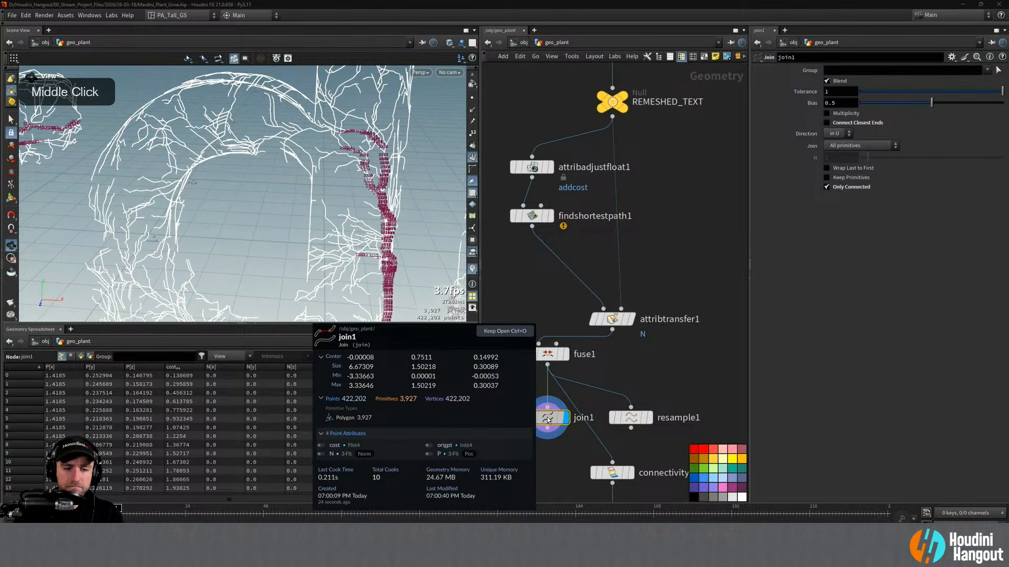
Display fuse1 instead, delete the join1 node, and check fuse1's geometry info
click(565, 354)
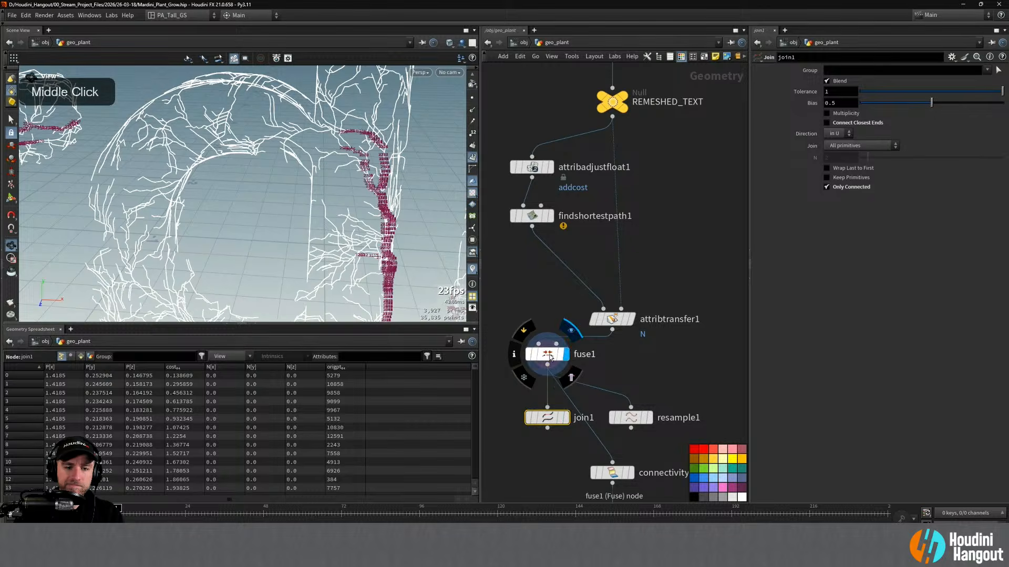
click(549, 356)
drag(508, 402, 565, 457)
key(Delete)
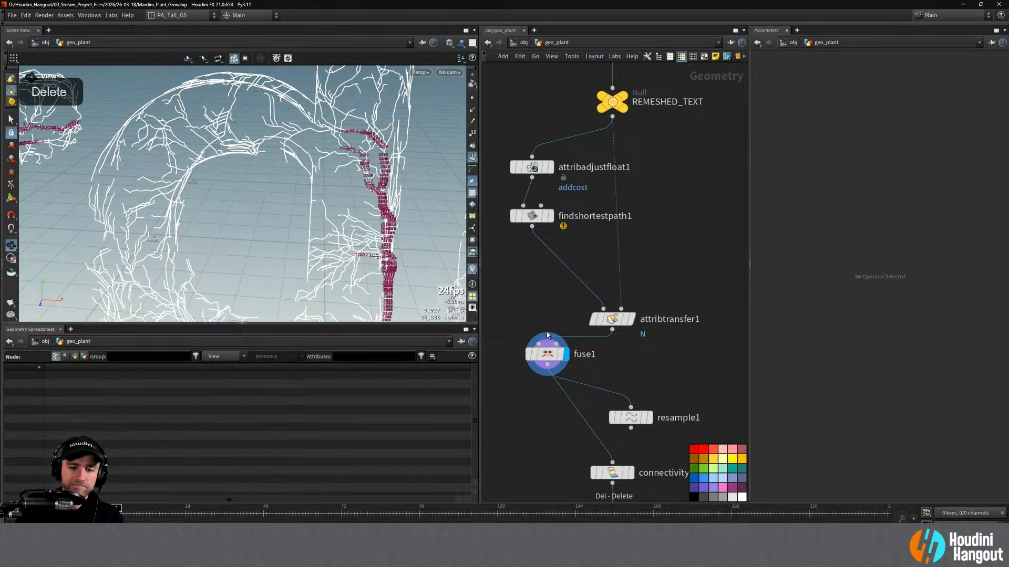
click(543, 355)
middle_click(543, 355)
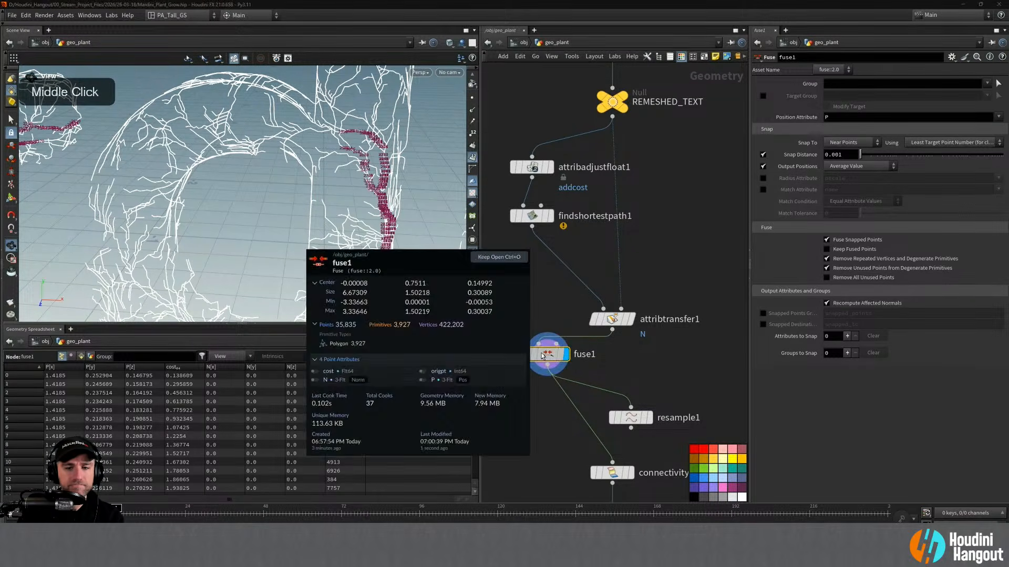
Display resample1 and examine the resampled curves across the letters from several angles
click(647, 418)
click(624, 420)
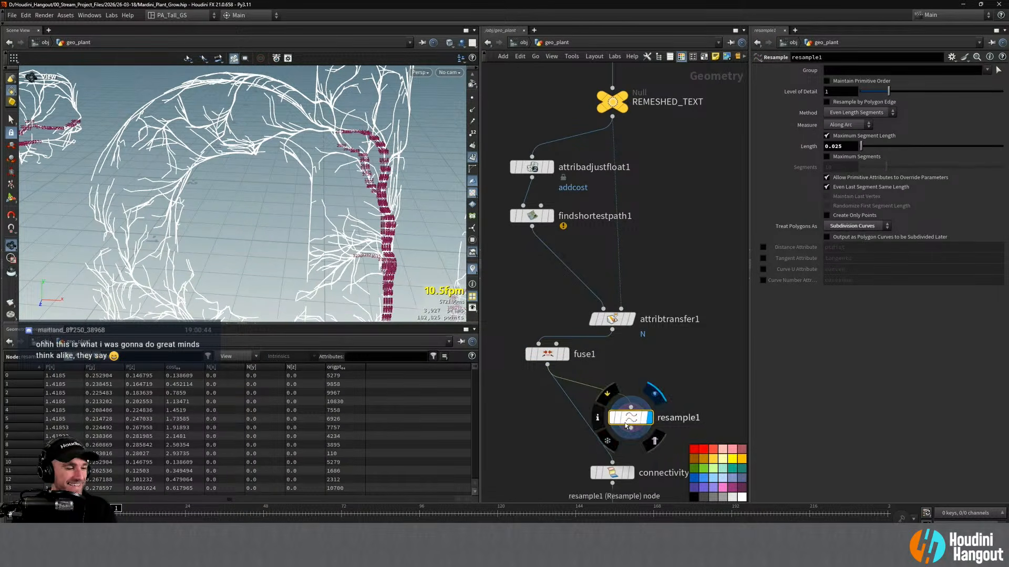
drag(626, 423, 620, 411)
key(alt)
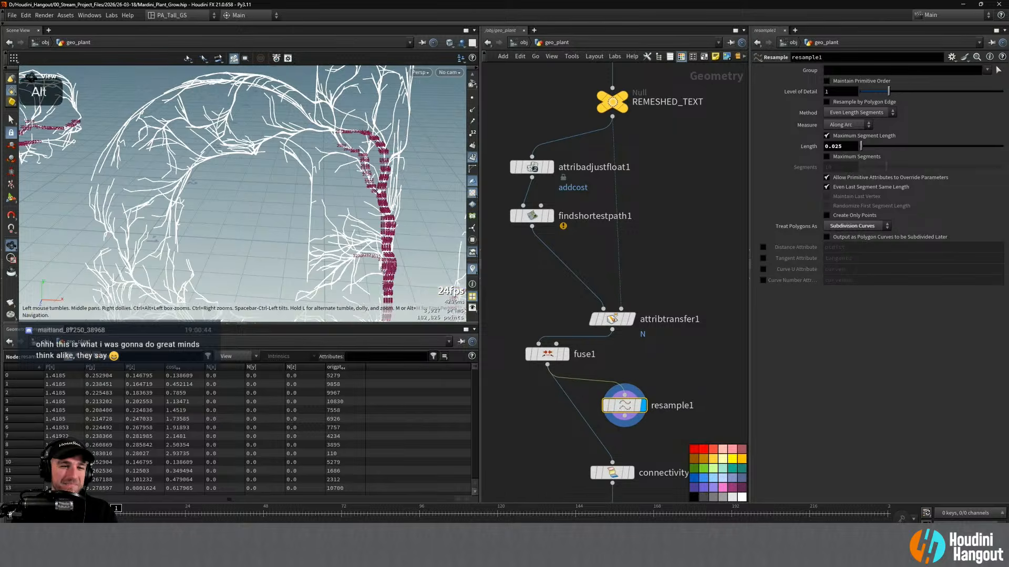
alt+middle_drag(373, 190, 325, 183)
alt+right_drag(324, 184, 305, 173)
alt+drag(305, 173, 379, 151)
alt+right_drag(379, 151, 375, 148)
alt+drag(375, 147, 368, 141)
alt+right_drag(368, 141, 353, 135)
alt+drag(353, 135, 345, 155)
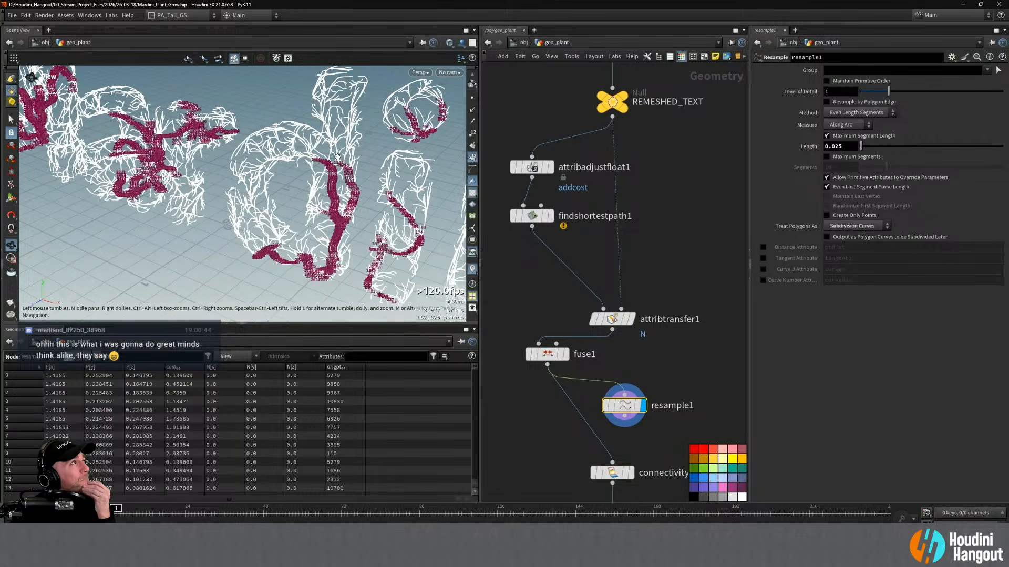
Insert resample1 between fuse1 and connectivity1, and display pointwrangle2
drag(601, 397, 550, 396)
drag(490, 337, 601, 414)
middle_drag(553, 418, 539, 295)
click(616, 439)
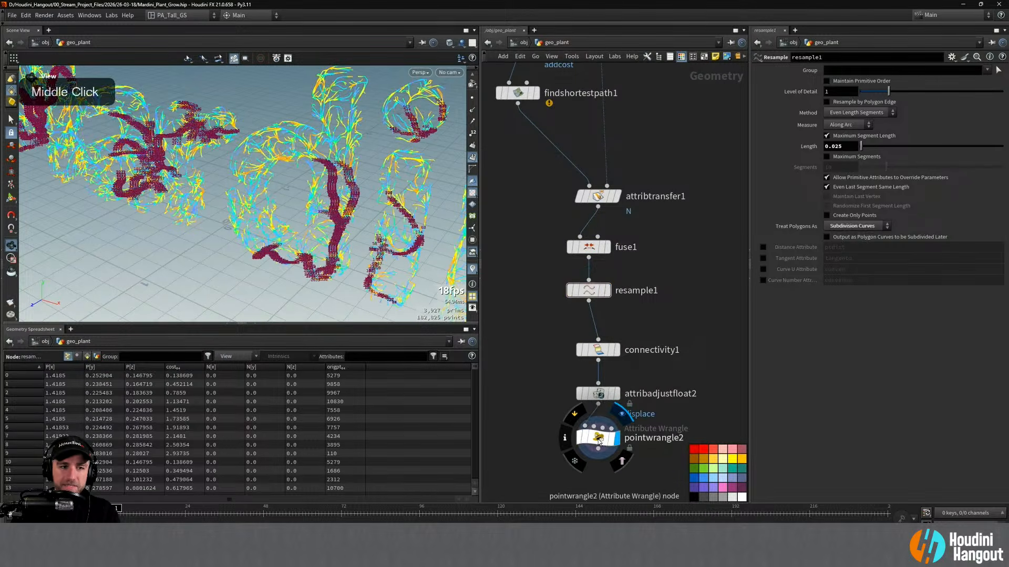
click(598, 438)
Align the nodes from attribtransfer1 through pointwrangle2 into an evenly spaced vertical chain
drag(551, 190, 625, 441)
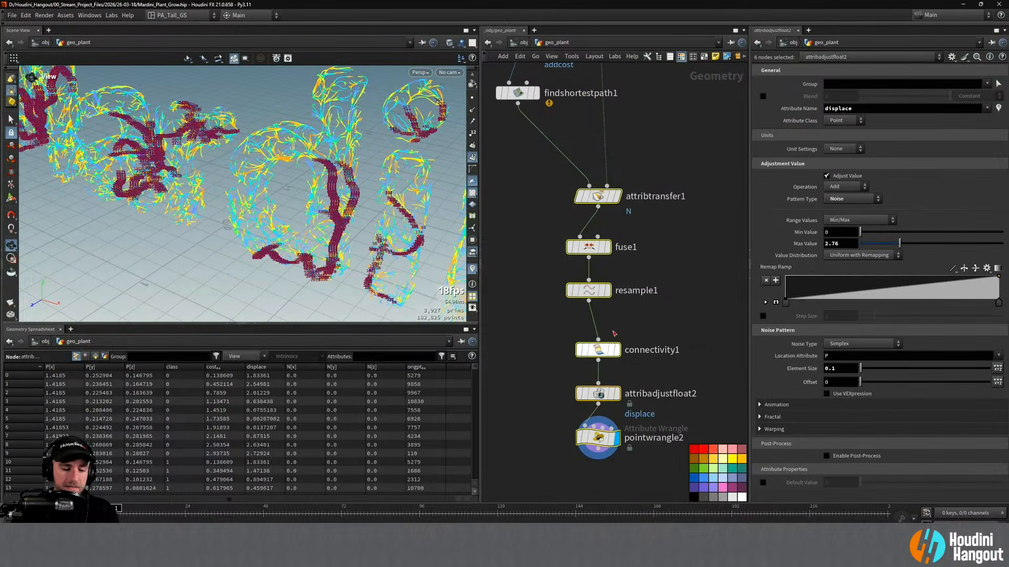
key(a)
mouse_move(616, 221)
mouse_down()
mouse_move(603, 130)
mouse_move(599, 226)
mouse_up()
click(543, 304)
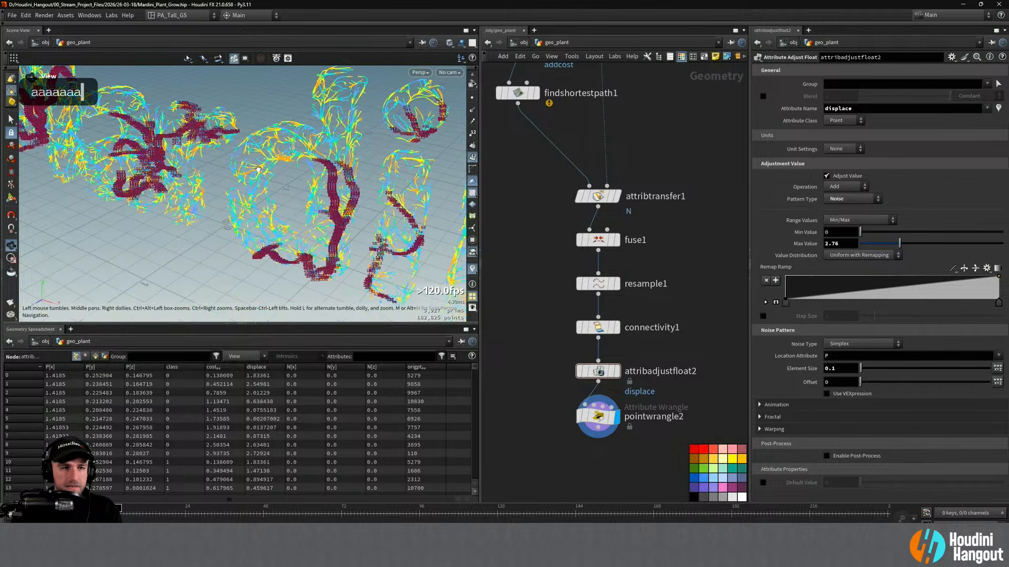
Inspect the curves on the letter d, check fuse1's geometry info, and display fuse1 for comparison
scroll(336, 184, up, 4)
alt+drag(337, 184, 367, 157)
alt+middle_drag(367, 158, 332, 135)
alt+drag(333, 135, 325, 157)
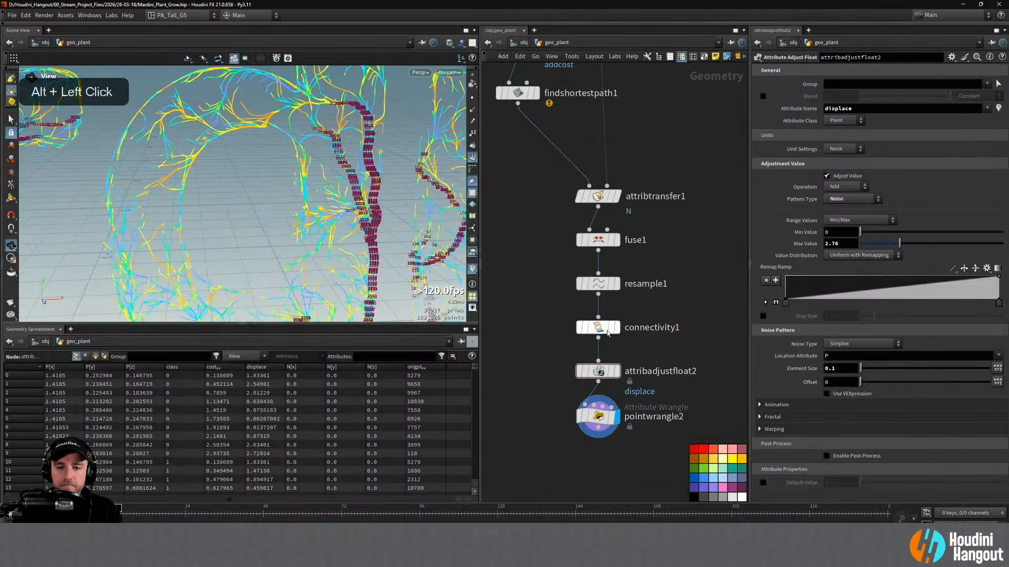
middle_click(608, 244)
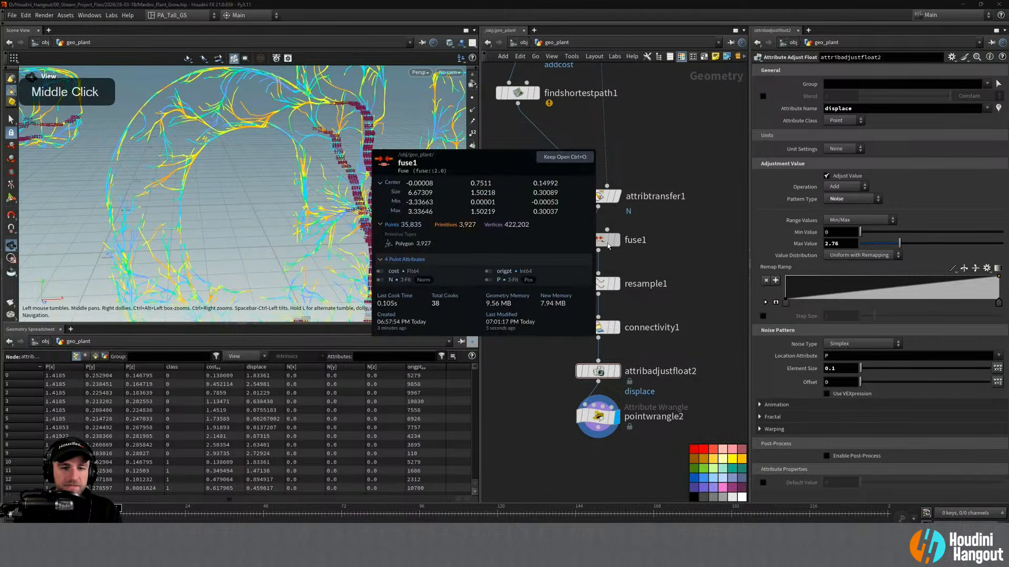
click(605, 241)
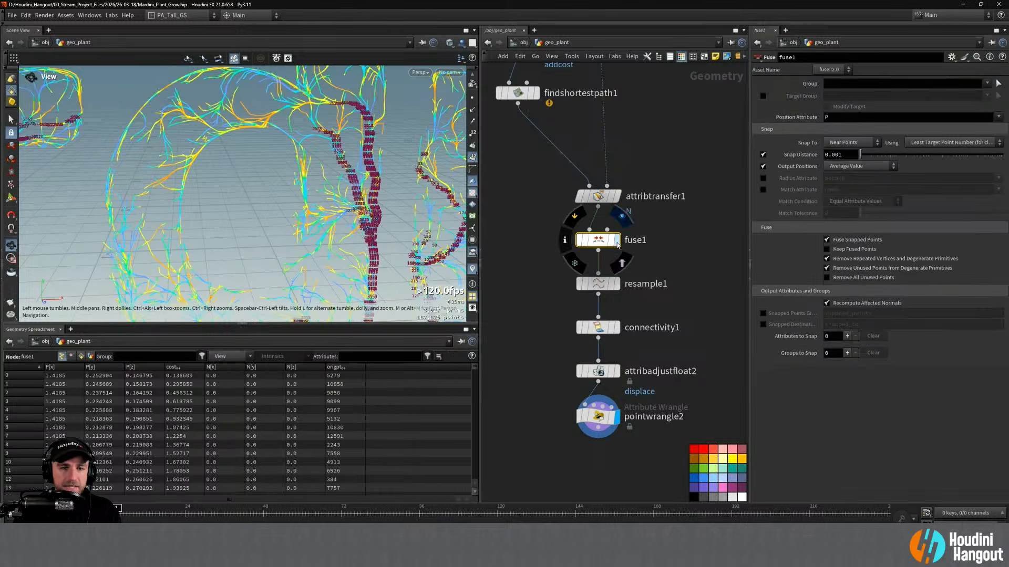
key(r)
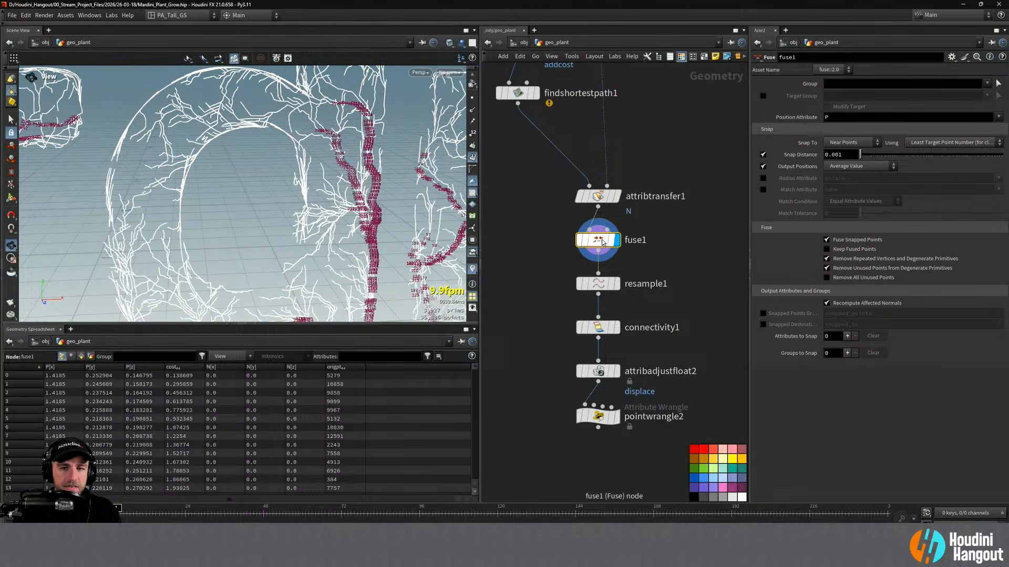
scroll(293, 425, down, 3)
scroll(294, 453, up, 3)
Move attribtransfer1 from above fuse1 to between resample1 and connectivity1, with REMESHED_TEXT as its second input, and align the chain
drag(604, 196, 613, 205)
drag(677, 272, 677, 296)
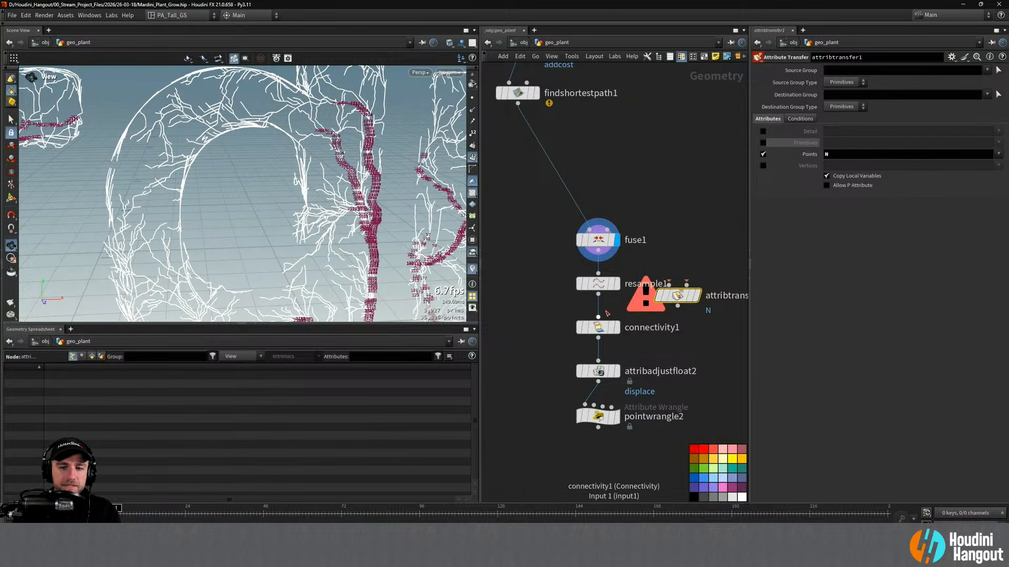
middle_drag(663, 200, 642, 191)
drag(520, 216, 683, 443)
key(a)
key(a)
key(a)
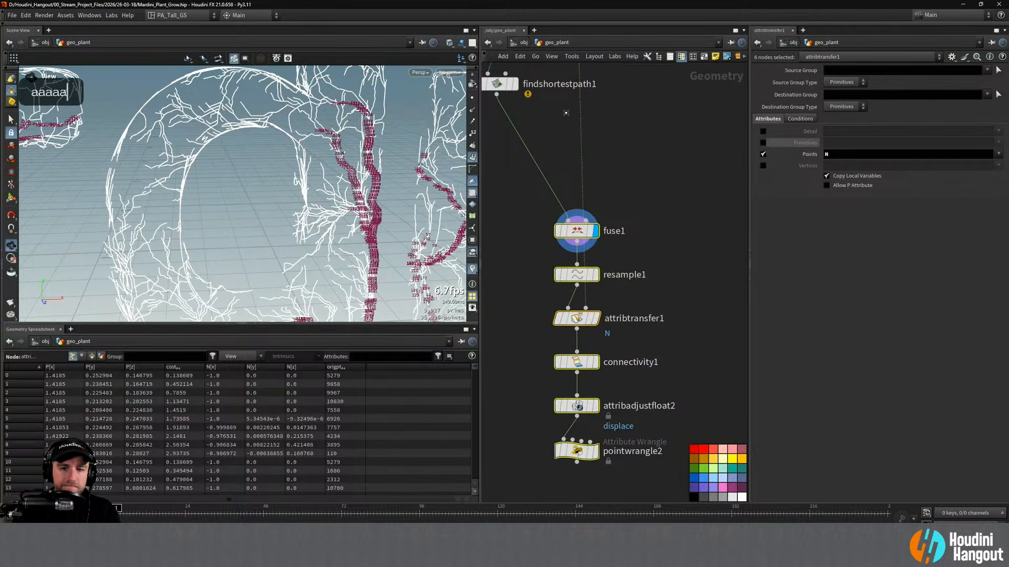
Place fuse1 and resample1 directly below findshortestpath1 and move the chain from attribtransfer1 down closer to them
click(539, 220)
drag(540, 220, 610, 281)
drag(566, 237, 496, 137)
drag(532, 304, 653, 473)
drag(590, 320, 595, 239)
click(620, 235)
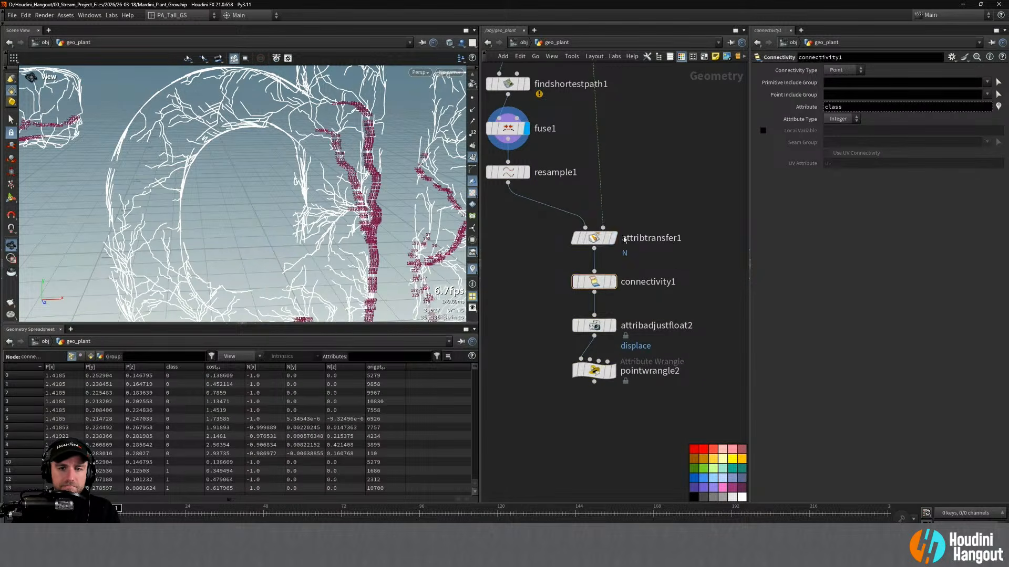
Display attribtransfer1, connectivity1 and pointwrangle2 in turn and inspect how the curves displace along the transferred normals
click(612, 237)
click(612, 282)
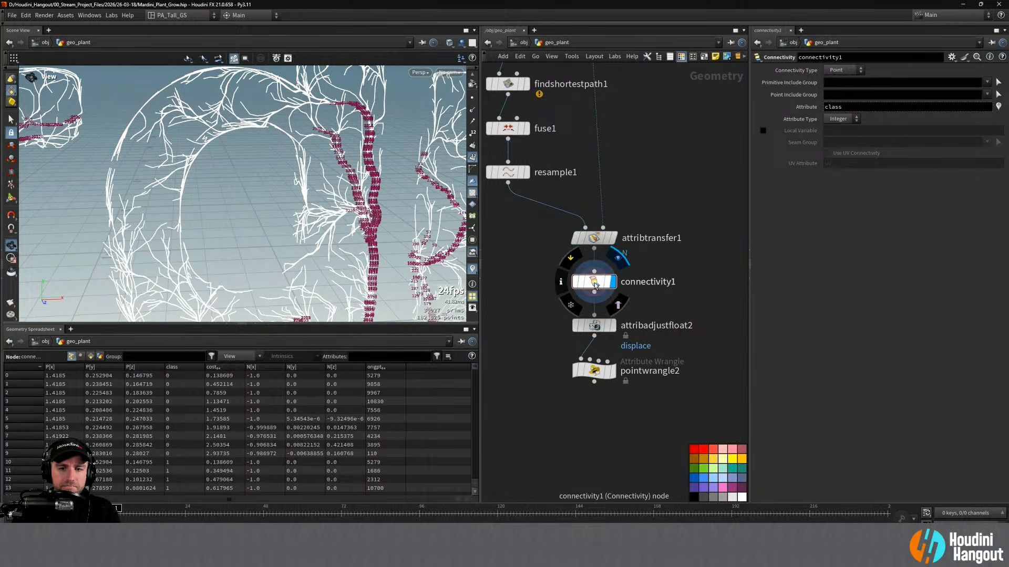
click(612, 371)
click(593, 371)
alt+right_drag(371, 190, 368, 200)
alt+drag(368, 200, 389, 189)
alt+right_drag(389, 190, 400, 221)
alt+drag(400, 220, 426, 173)
alt+right_drag(426, 173, 441, 121)
alt+drag(441, 120, 325, 175)
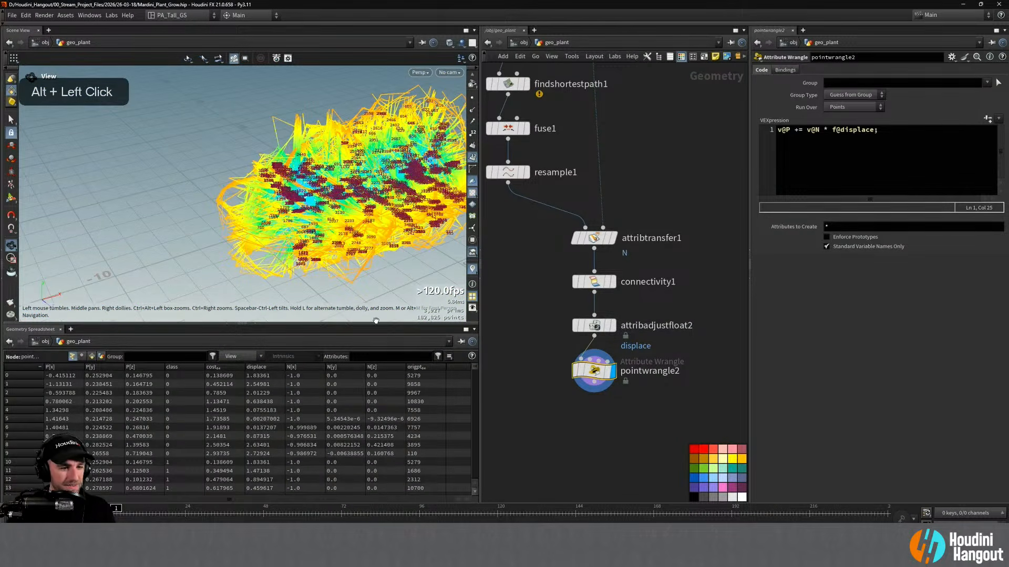
Lower the Max Value of the displace noise on attribadjustfloat2 to 0.05
click(599, 330)
drag(902, 245, 871, 245)
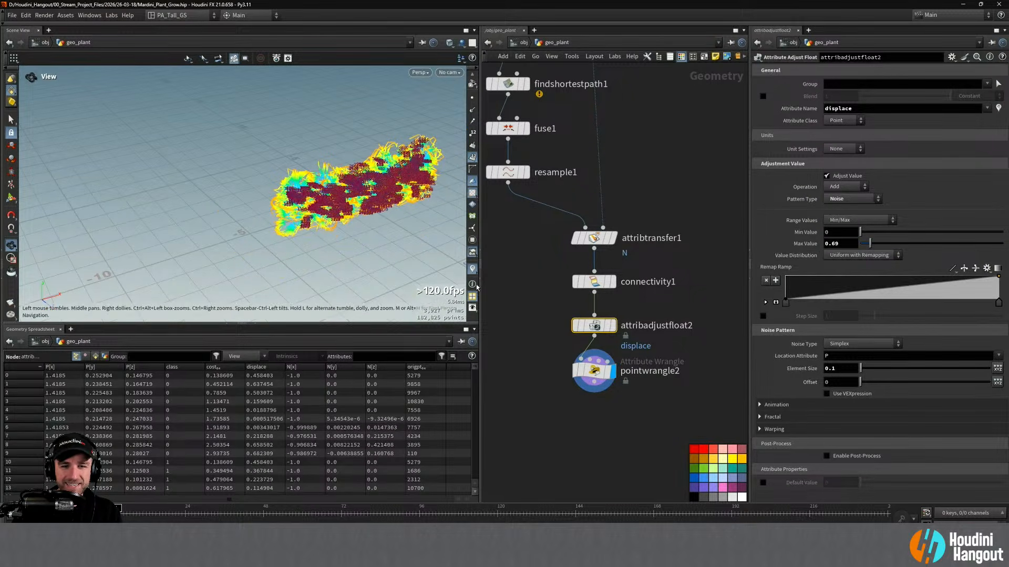
alt+right_drag(326, 173, 380, 175)
drag(868, 244, 861, 244)
alt+right_drag(318, 216, 376, 216)
middle_drag(829, 243, 860, 261)
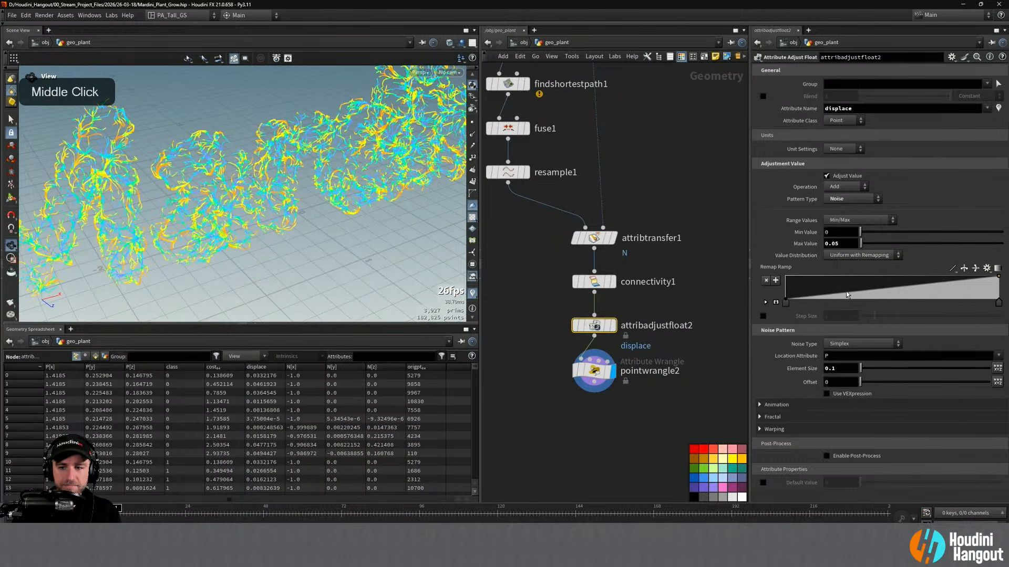
Examine the displaced curves around the letters and review fuse1's parameters, including Recompute Affected Normals
alt+right_drag(294, 178, 336, 178)
alt+drag(357, 179, 303, 129)
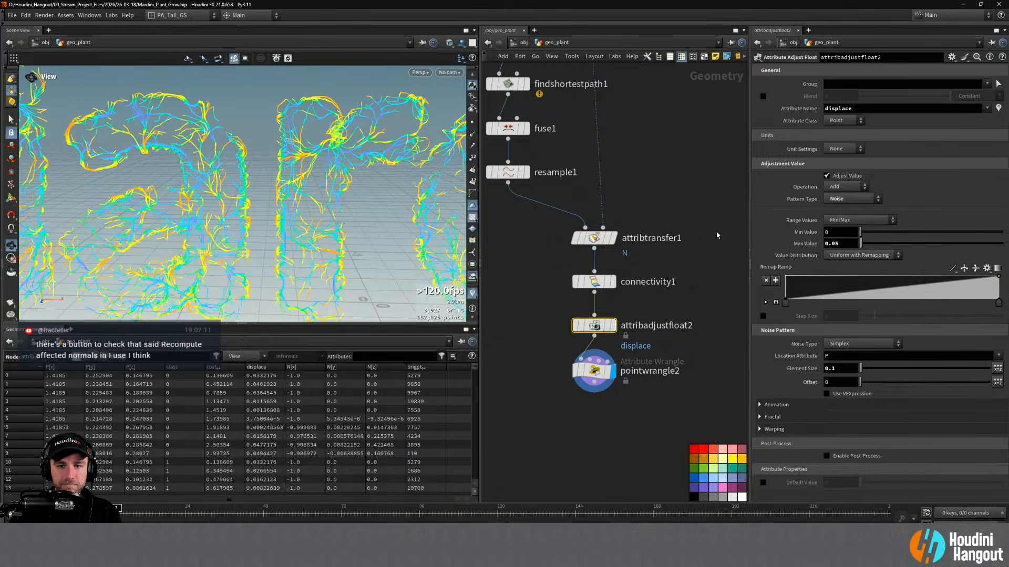
click(509, 128)
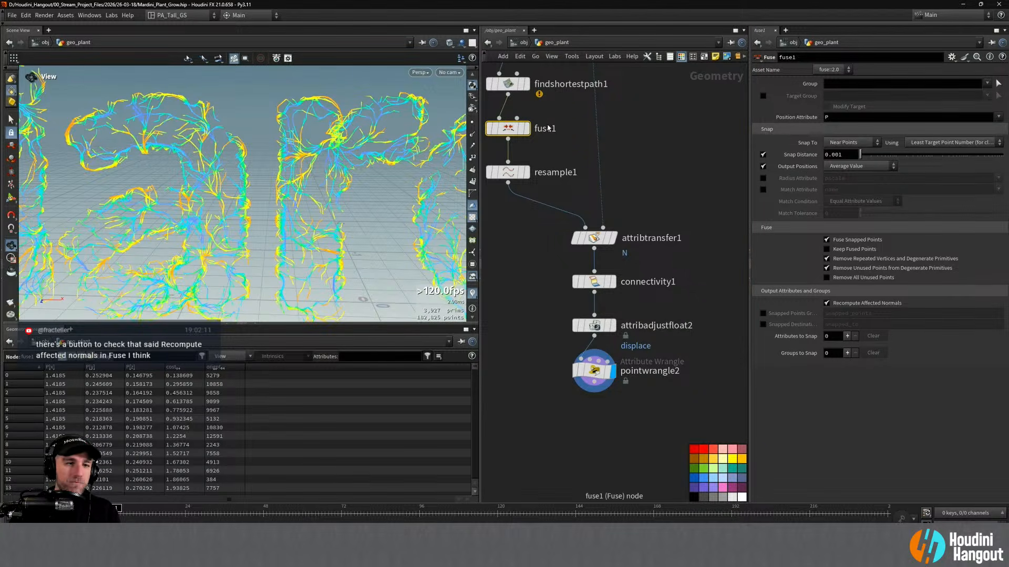
alt+drag(315, 181, 273, 183)
alt+right_drag(273, 184, 360, 178)
alt+drag(361, 178, 262, 184)
alt+right_drag(262, 184, 316, 185)
alt+drag(316, 185, 285, 159)
alt+right_drag(336, 149, 305, 192)
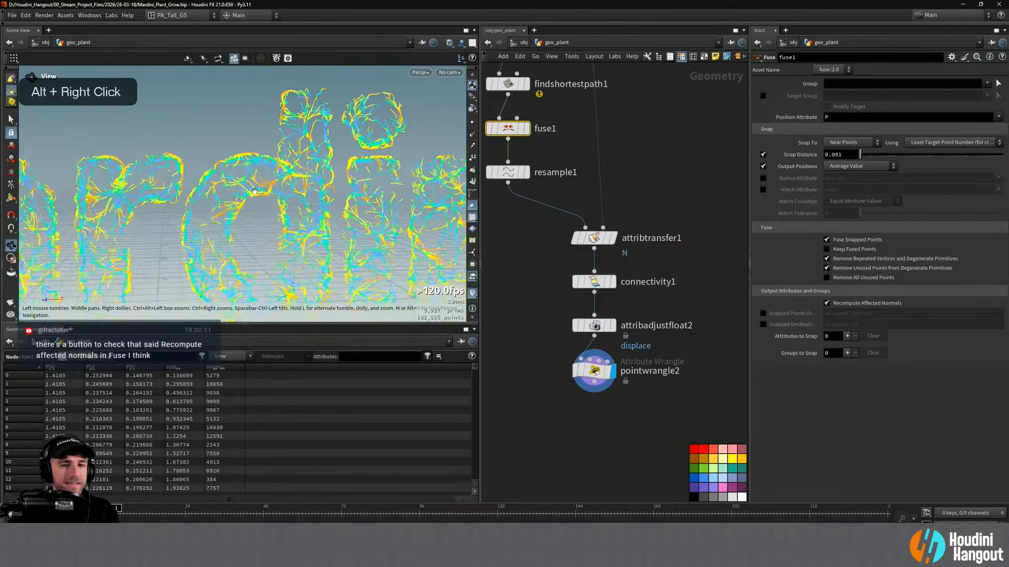
Bypass fuse1 and show REMESHED_TEXT as a template to compare the displaced curves against the text surface
mouse_move(488, 130)
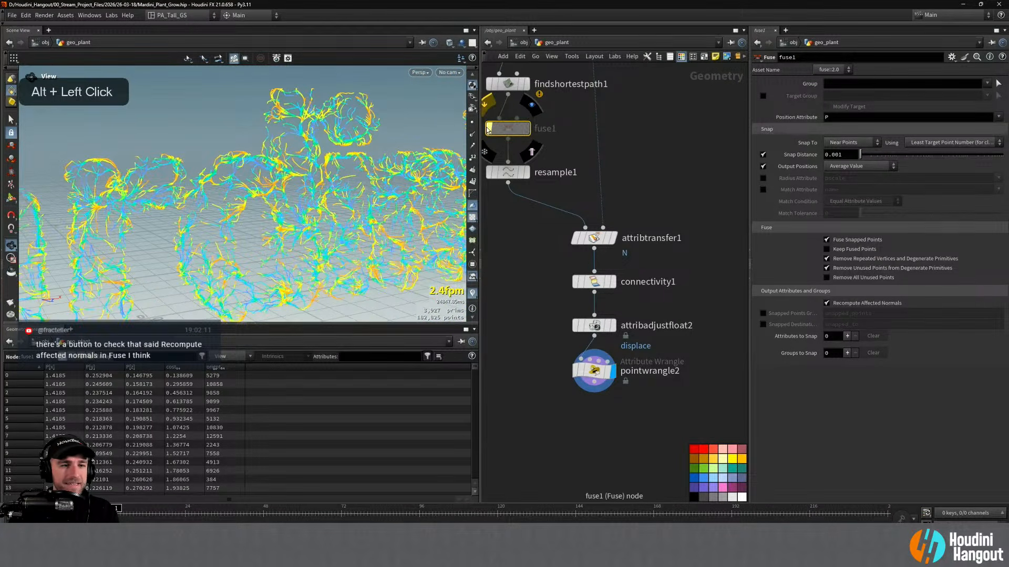
alt+right_drag(274, 152, 305, 149)
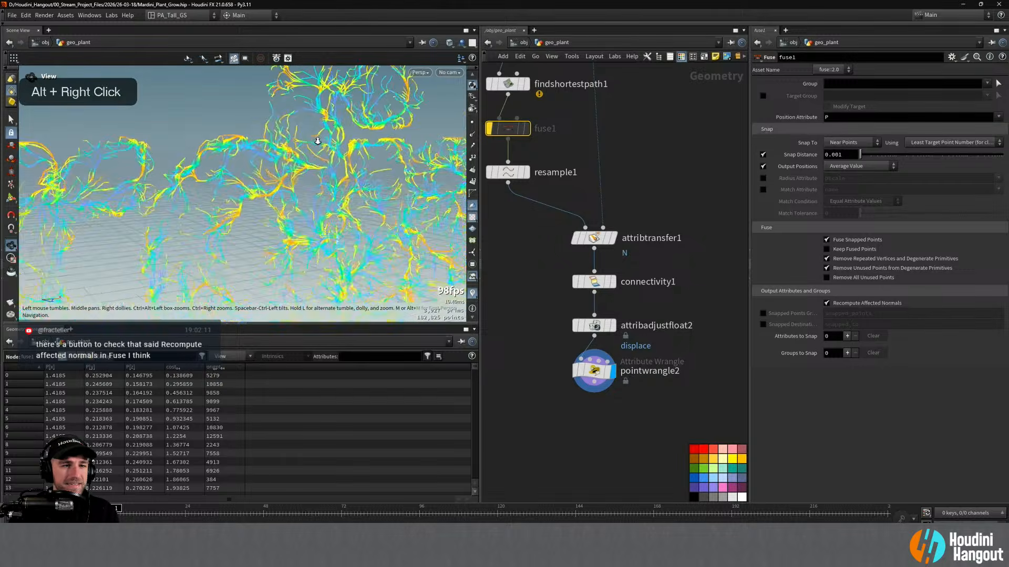
alt+middle_drag(622, 118, 613, 295)
mouse_move(590, 145)
ctrl+click(598, 164)
alt+right_drag(348, 172, 307, 158)
alt+drag(308, 158, 215, 160)
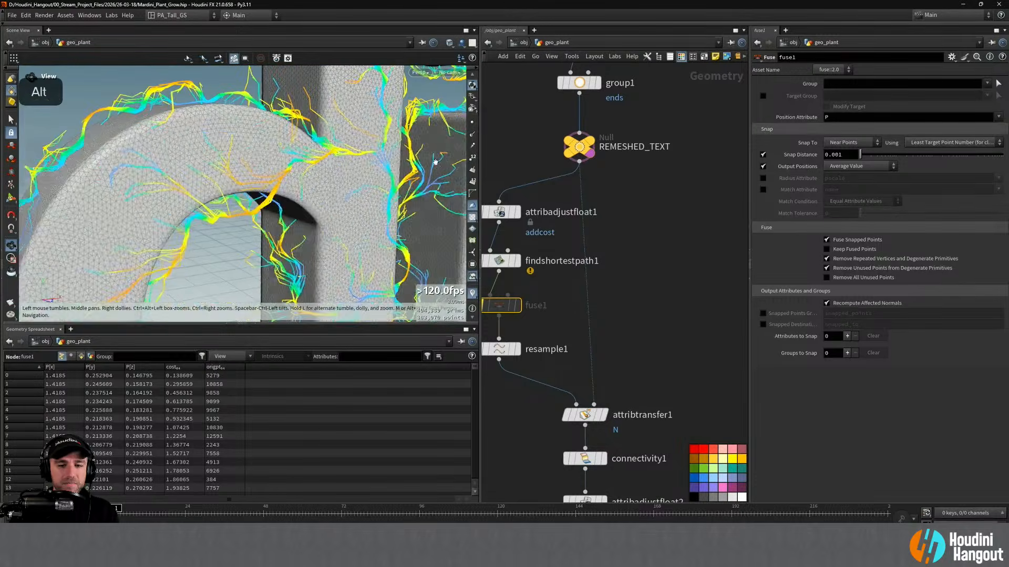
Set attribadjustfloat2's Max Value to 0.02, check the curves against the text surface, and re-enable fuse1
middle_drag(603, 471, 657, 402)
click(639, 434)
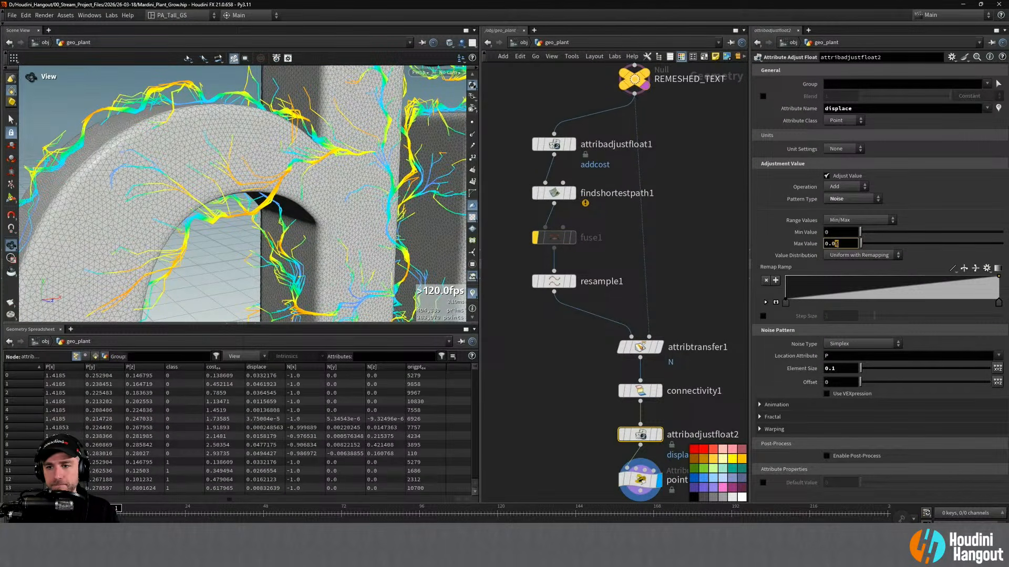
key(Return)
alt+drag(277, 124, 482, 287)
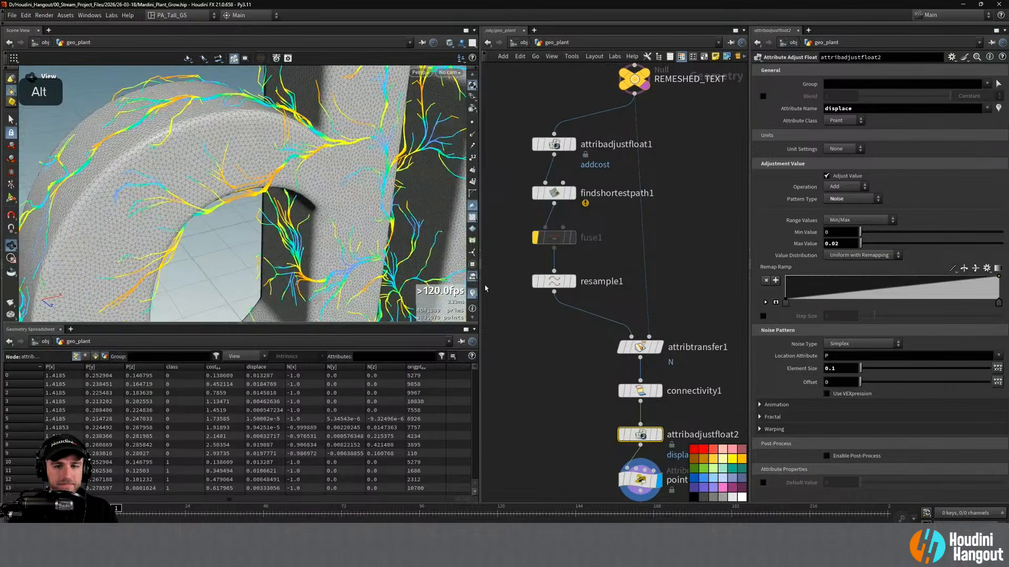
click(536, 239)
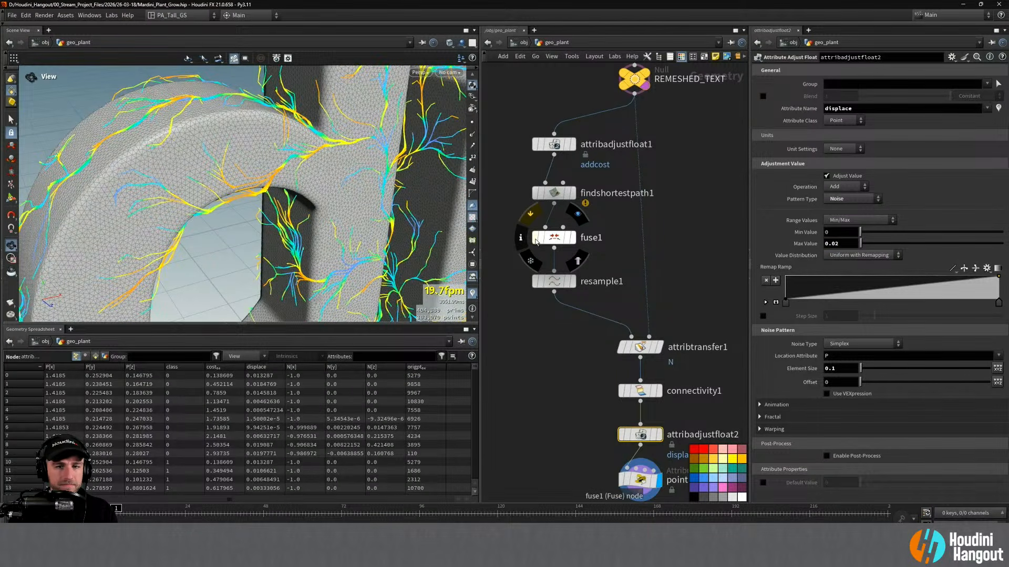
Enable the VEXpression in attribadjustfloat2's noise pattern so the noise offset is driven by i@class
middle_drag(537, 399, 528, 356)
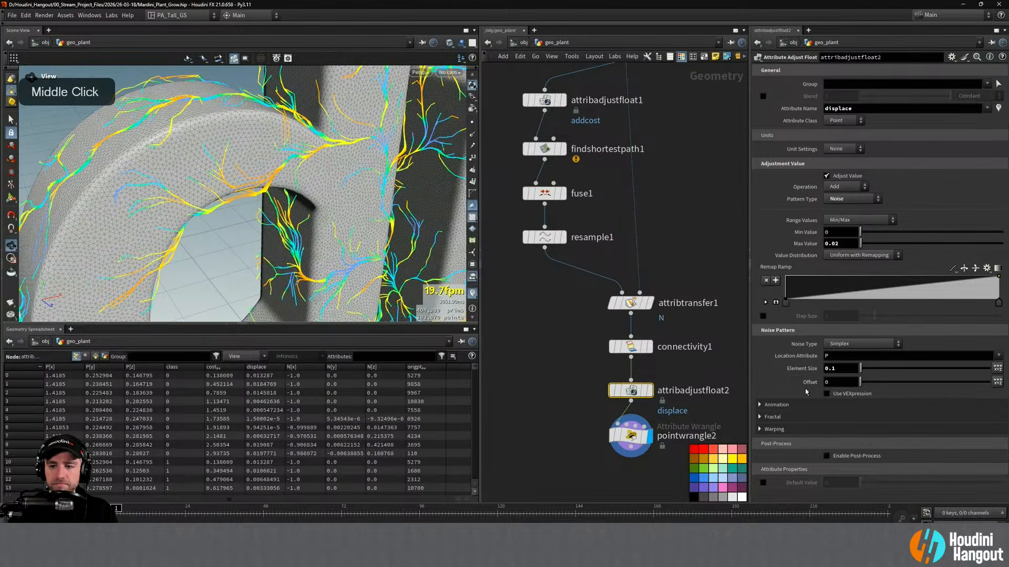
click(826, 394)
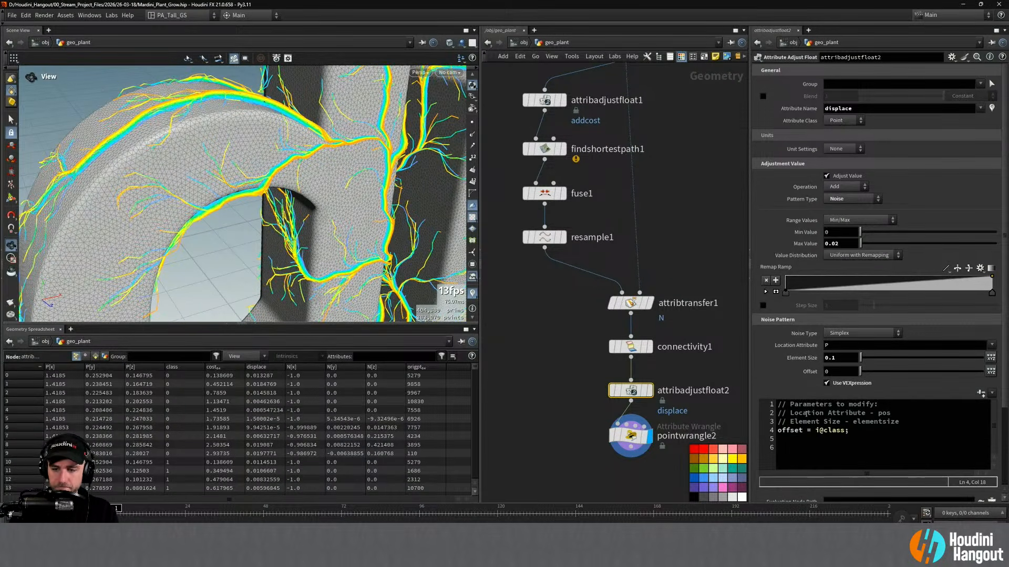
alt+drag(371, 162, 326, 137)
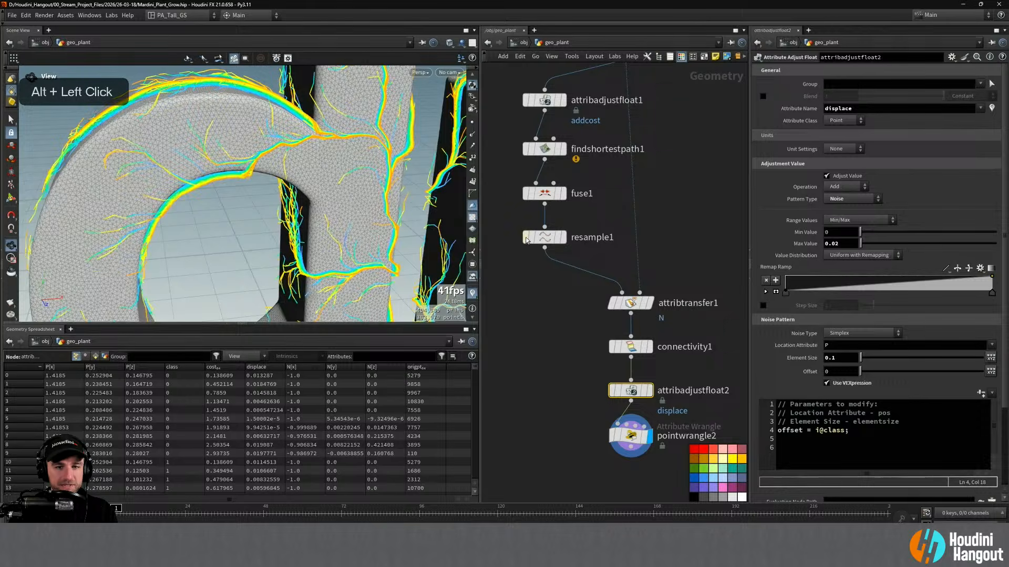
Toggle the bypass of fuse1 and resample1 in turn and examine how each affects the displaced curves on the letters
click(526, 194)
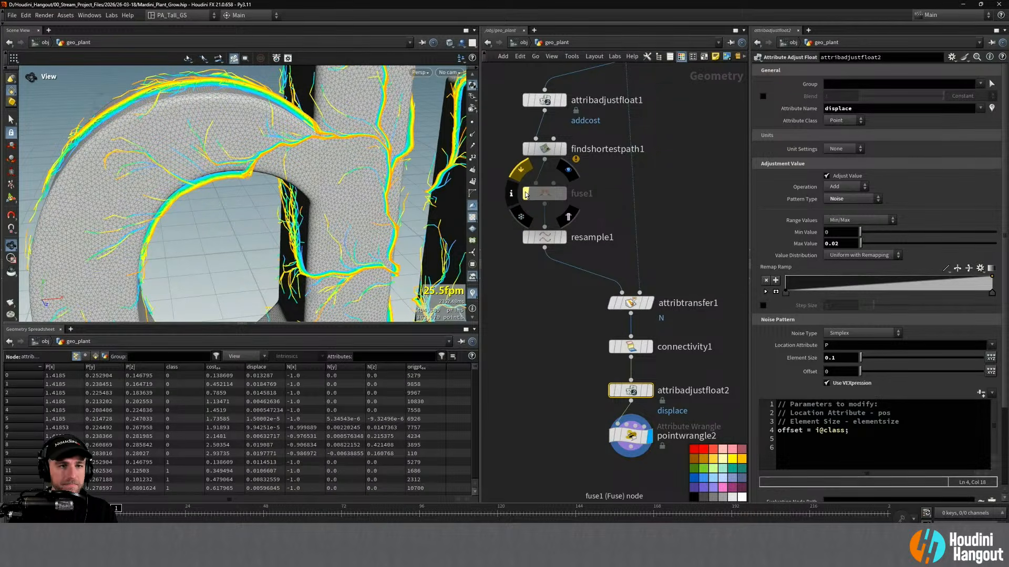
click(526, 195)
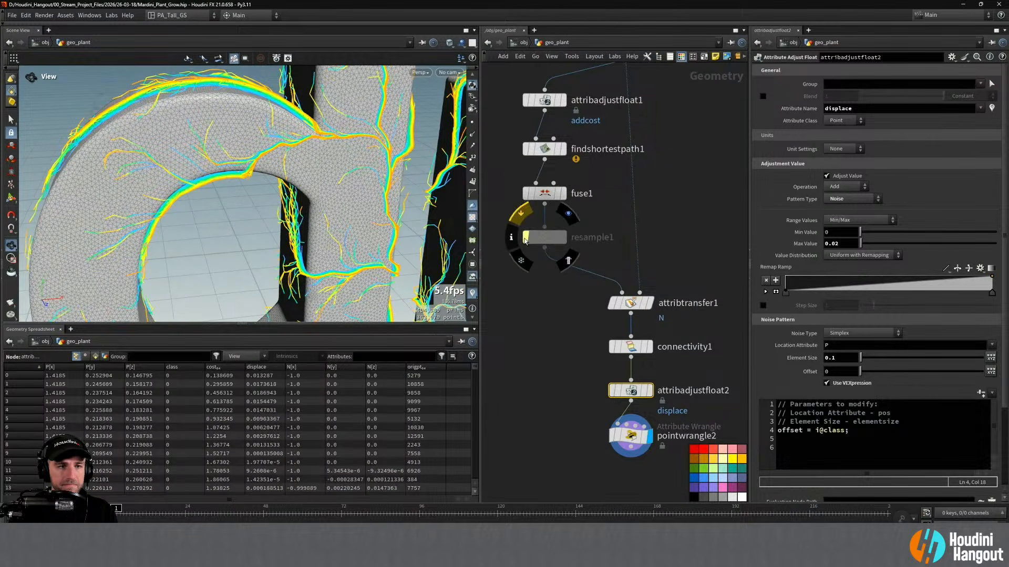
click(526, 237)
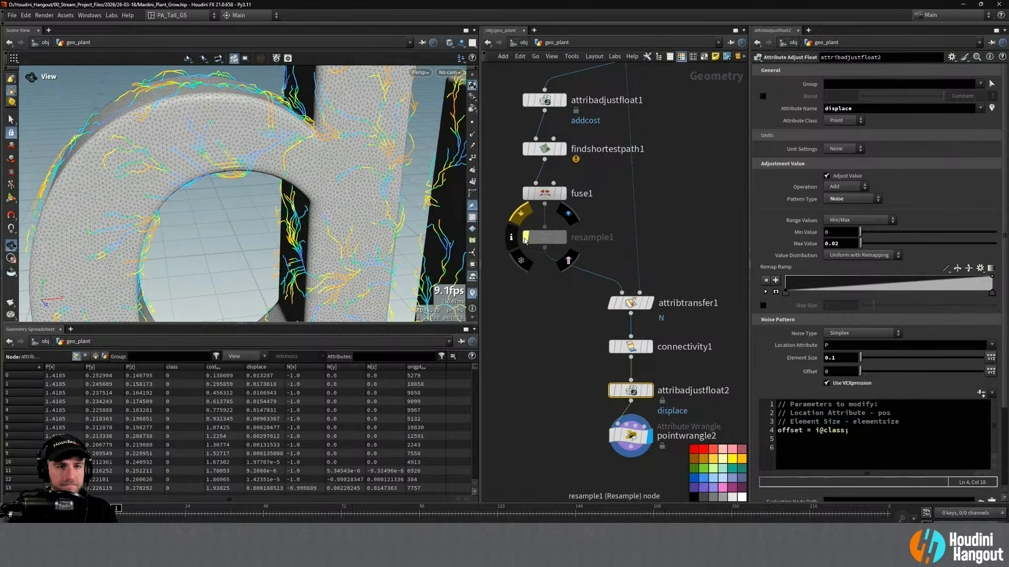
click(525, 237)
alt+drag(294, 173, 315, 113)
alt+right_drag(315, 113, 347, 121)
alt+drag(347, 121, 213, 103)
alt+right_drag(213, 103, 283, 121)
alt+drag(284, 121, 248, 128)
alt+right_drag(248, 128, 221, 132)
alt+drag(220, 131, 503, 171)
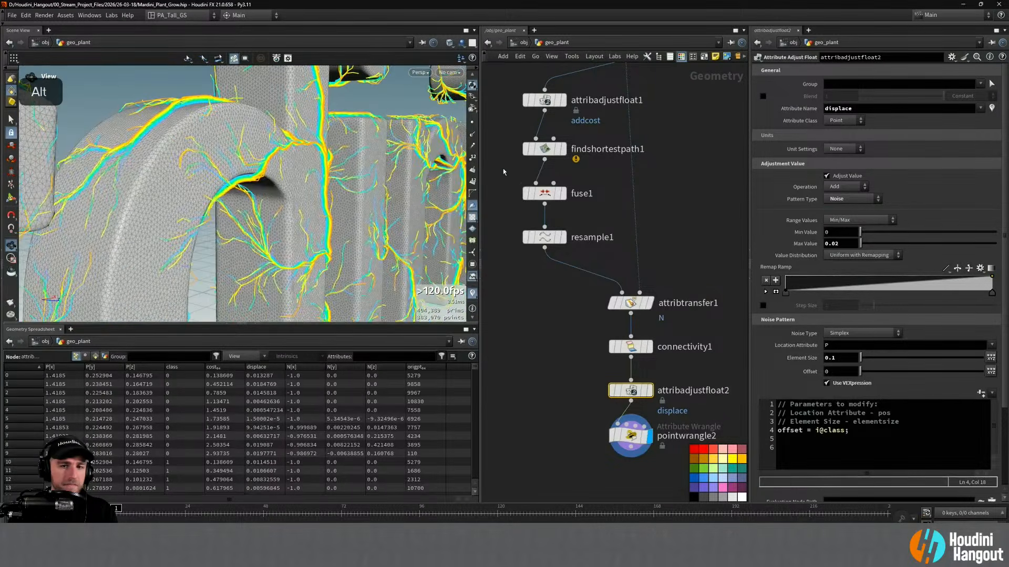
Display fuse1 and resample1 in turn to compare the curves before and after resampling
click(562, 193)
click(544, 193)
alt+drag(410, 152, 341, 126)
alt+right_drag(341, 126, 327, 120)
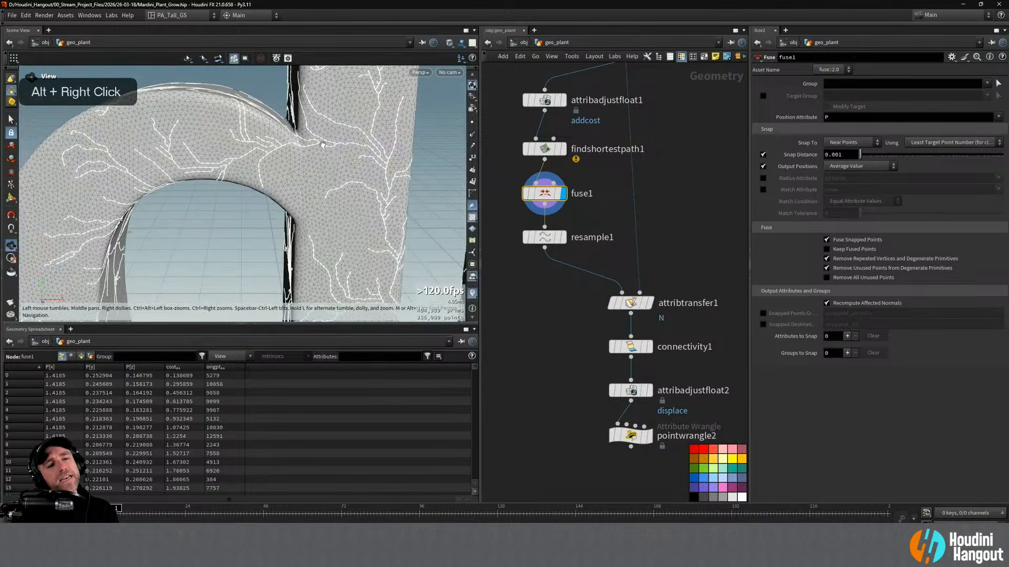
click(563, 238)
click(545, 239)
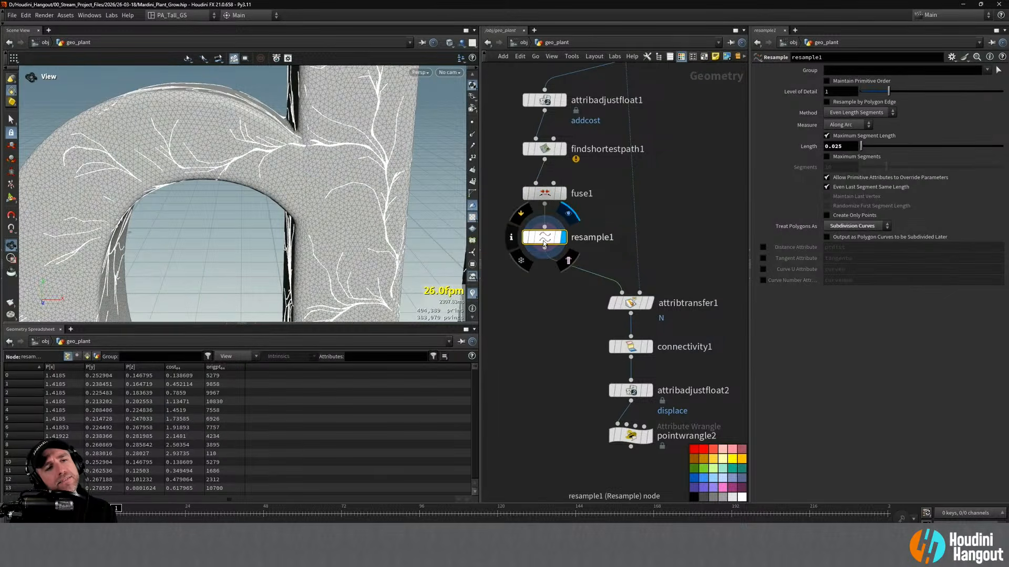
Compare the outputs of findshortestpath1 and fuse1 and review fuse1's node information
click(562, 193)
click(550, 196)
middle_click(550, 196)
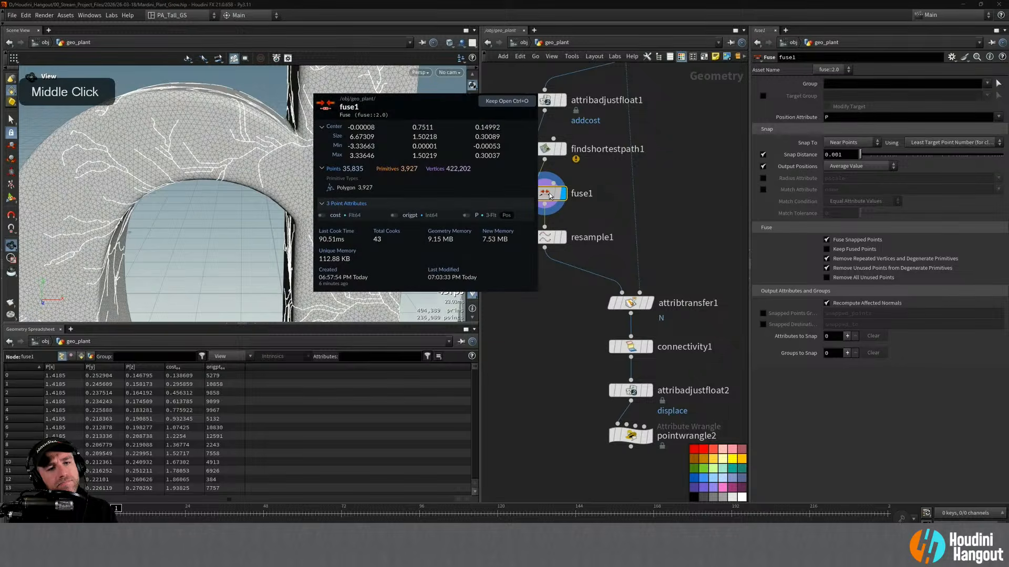
click(562, 149)
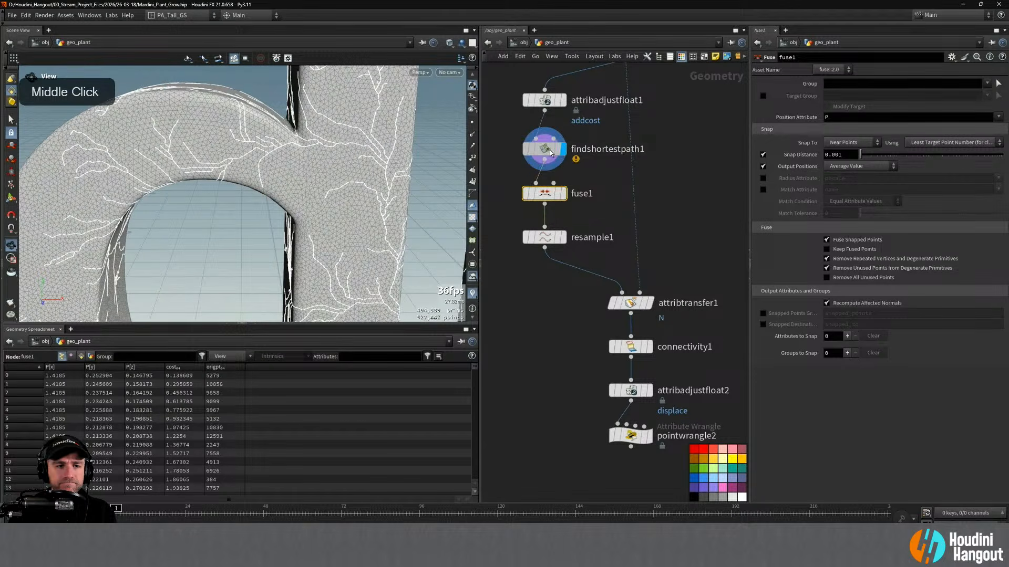
click(544, 149)
click(563, 194)
click(546, 197)
middle_click(546, 198)
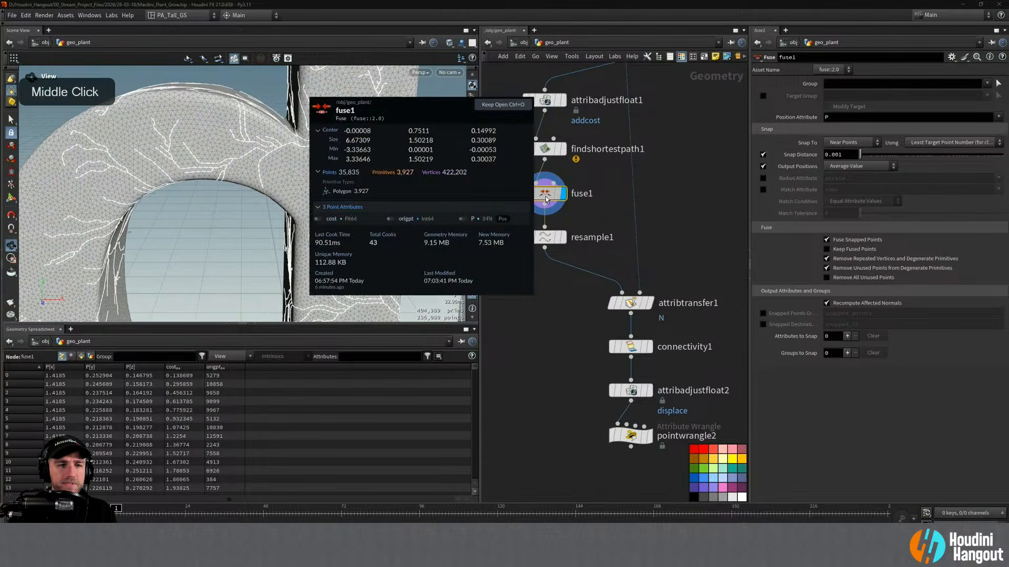
Hide the REMESHED_TEXT template and show point numbers to compare the points of fuse1 and resample1
middle_drag(620, 199, 604, 268)
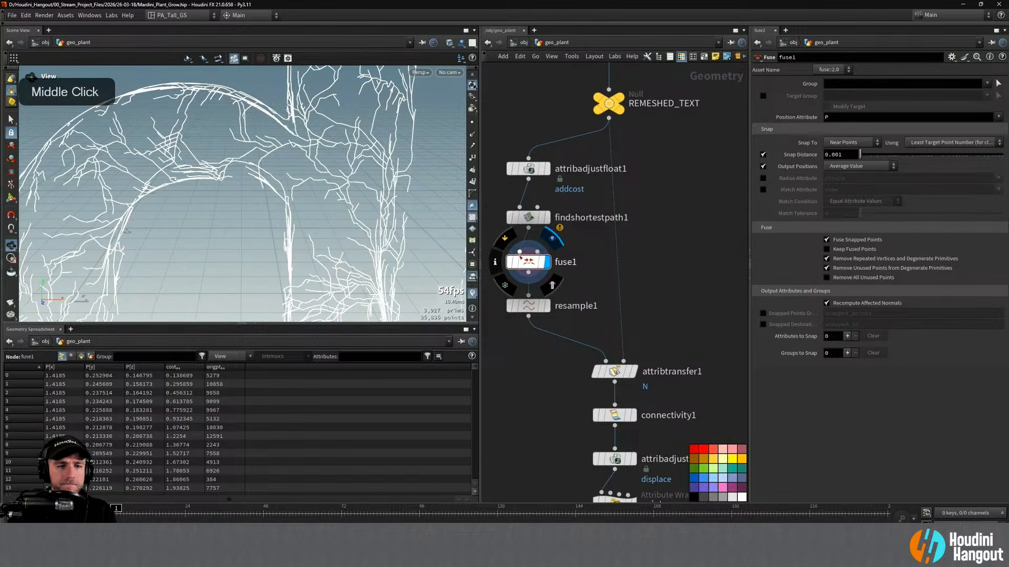
middle_click(528, 265)
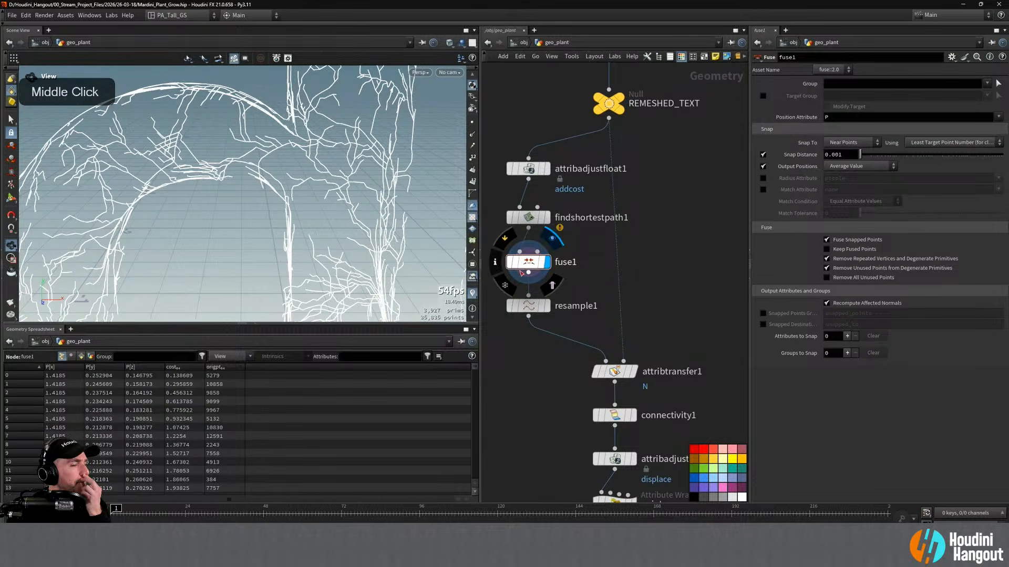
right_drag(324, 205, 484, 128)
middle_drag(379, 174, 297, 160)
mouse_move(268, 172)
right_down()
mouse_move(275, 158)
mouse_move(263, 158)
right_up()
click(472, 157)
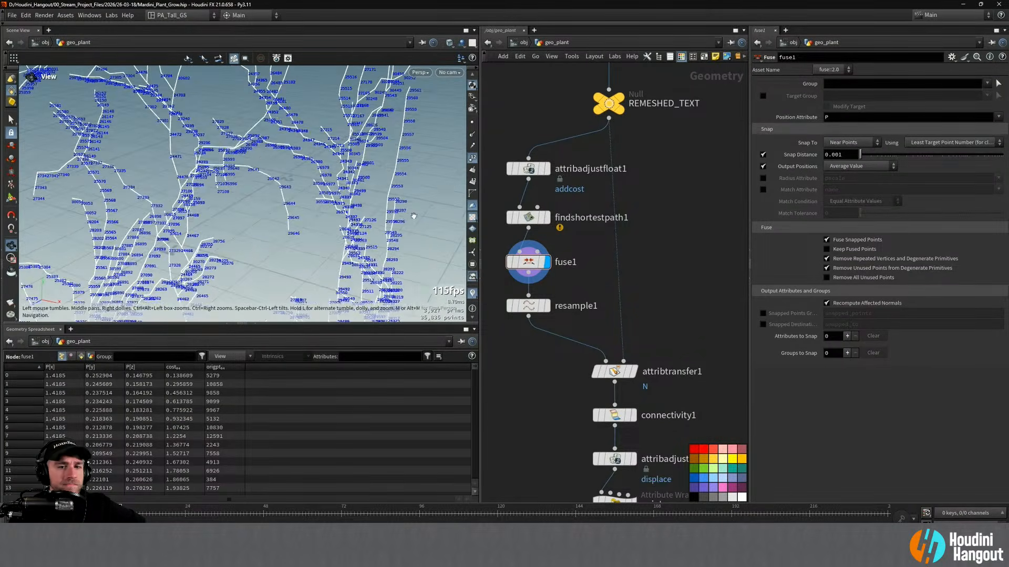
click(548, 306)
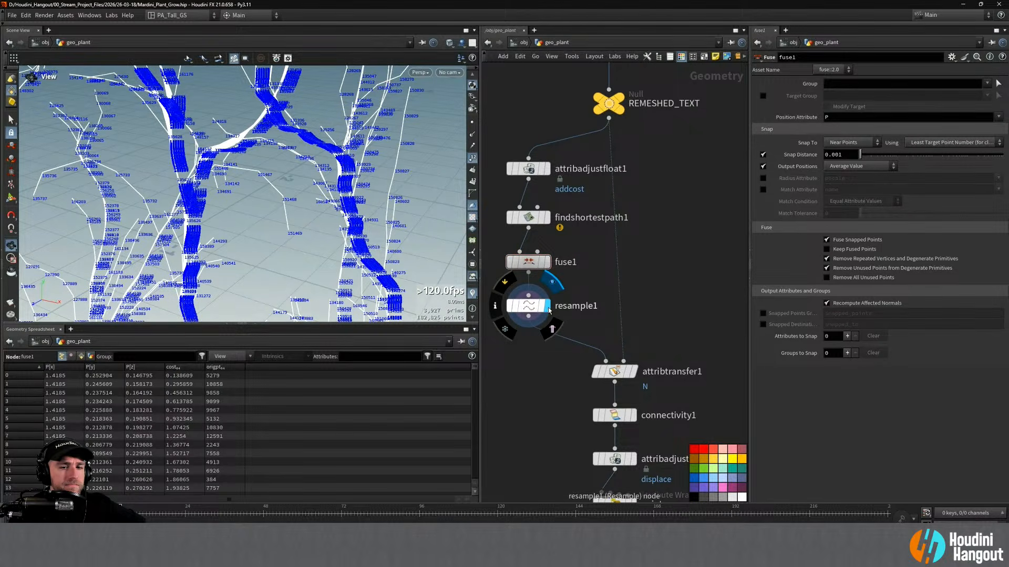
Bypass resample1 and display the displaced curves from pointwrangle2
click(509, 305)
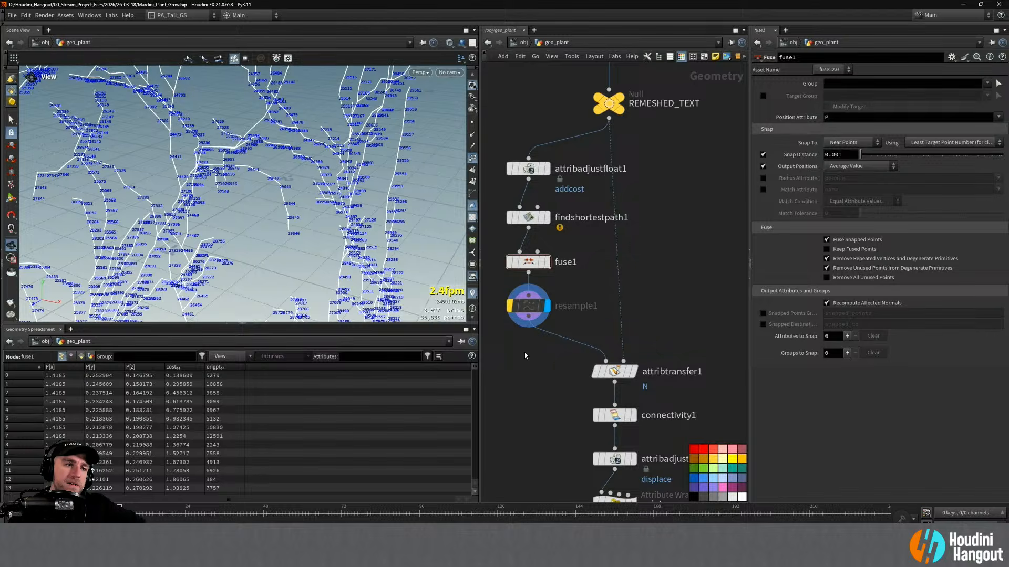
click(523, 308)
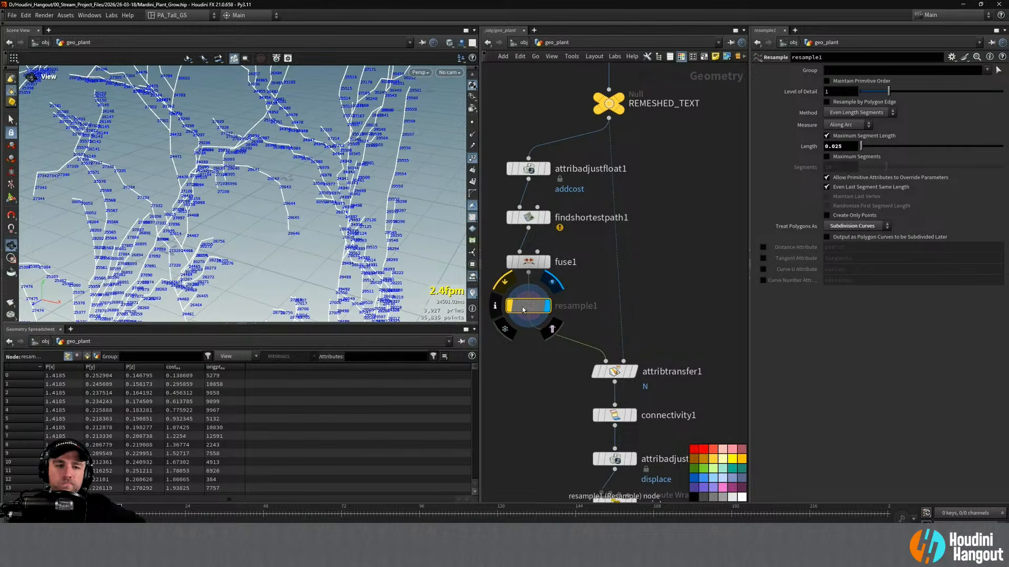
middle_drag(510, 307, 520, 200)
click(643, 398)
right_drag(277, 163, 396, 239)
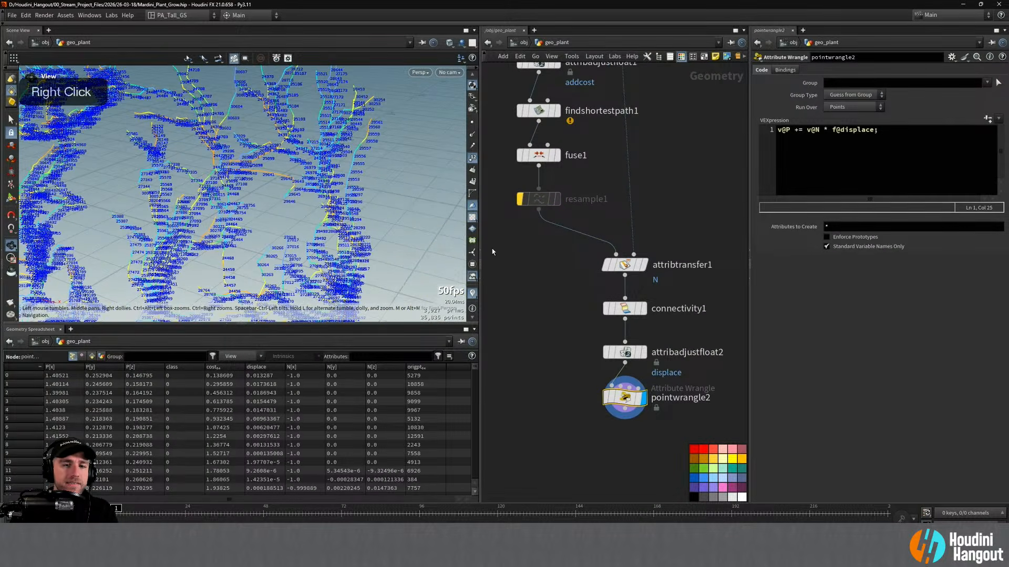
Hide the point numbers, toggle resample1's bypass, and inspect the displaced curves across the letters
click(472, 157)
alt+drag(239, 144, 320, 149)
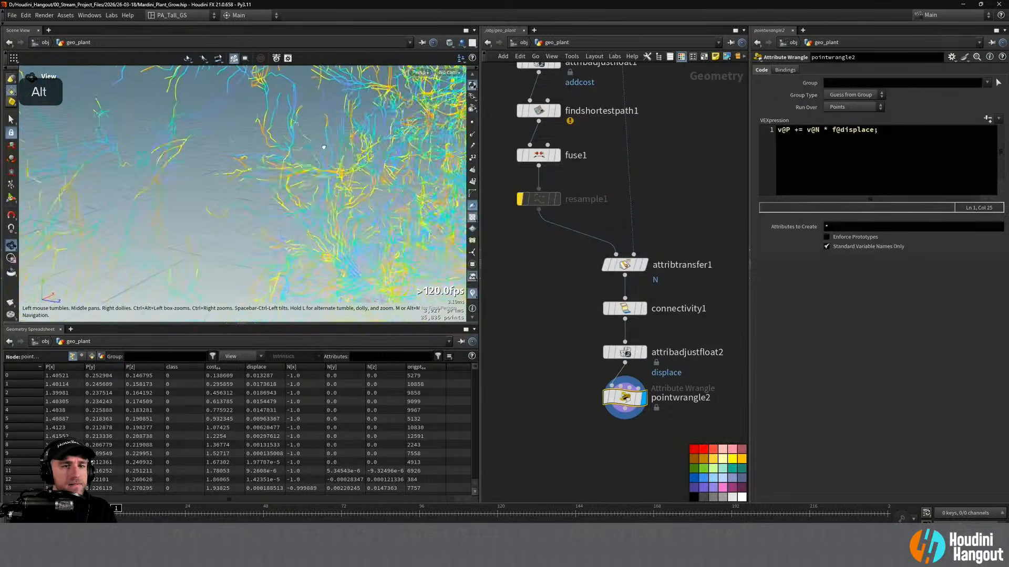
alt+right_drag(320, 149, 337, 174)
alt+middle_drag(336, 173, 252, 183)
alt+drag(252, 184, 283, 186)
click(519, 200)
click(518, 200)
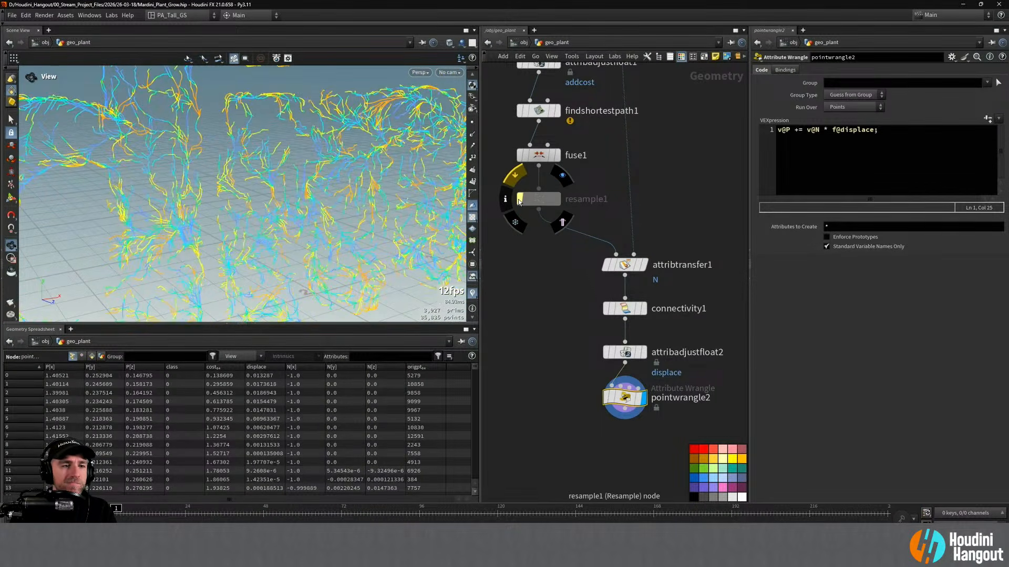
alt+drag(263, 167, 198, 244)
alt+right_drag(336, 136, 371, 129)
alt+drag(371, 130, 497, 181)
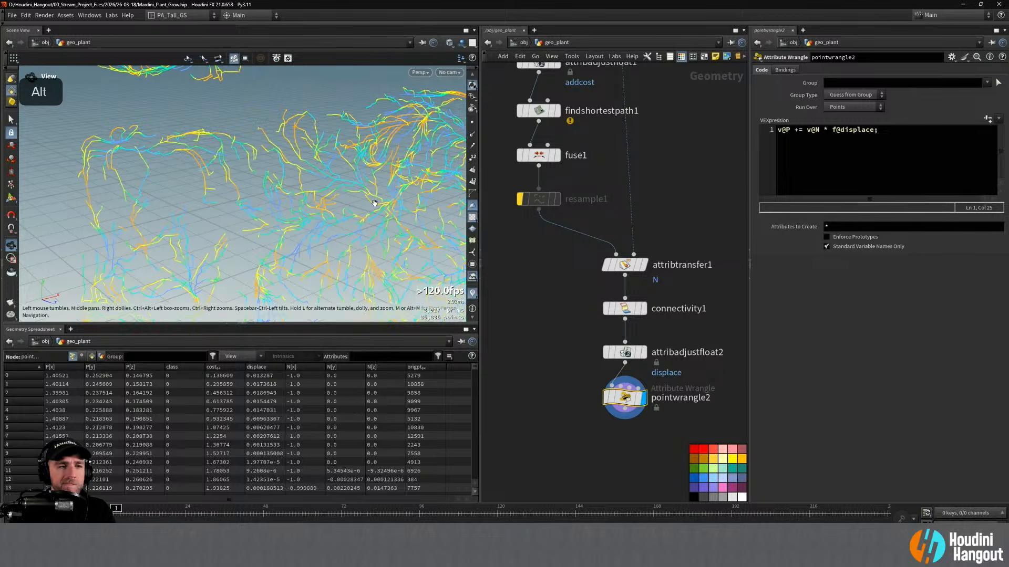
Move resample1 out of the chain to after pointwrangle2, display it, re-enable it, and inspect the smoothed curves
drag(575, 199, 625, 463)
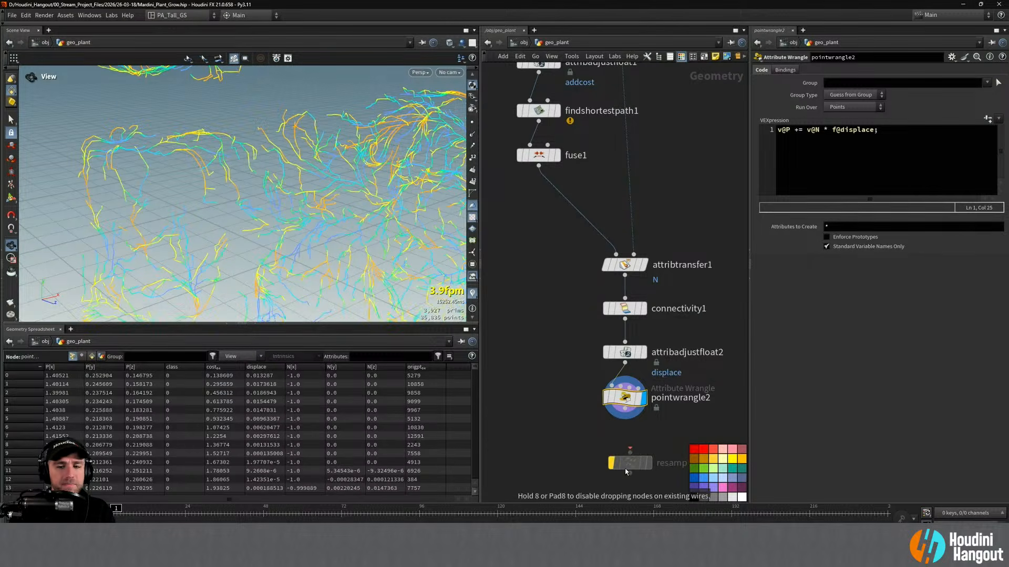
click(629, 445)
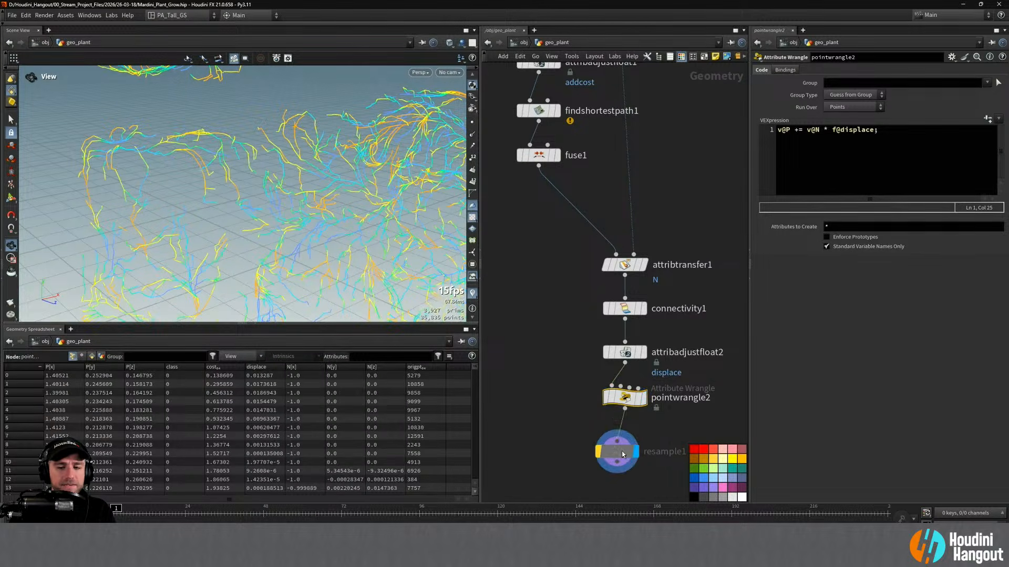
drag(614, 458, 617, 451)
alt+right_drag(273, 184, 226, 173)
alt+drag(226, 173, 179, 157)
alt+right_drag(179, 158, 201, 146)
alt+drag(201, 146, 325, 161)
alt+right_drag(326, 162, 293, 185)
alt+drag(292, 184, 318, 188)
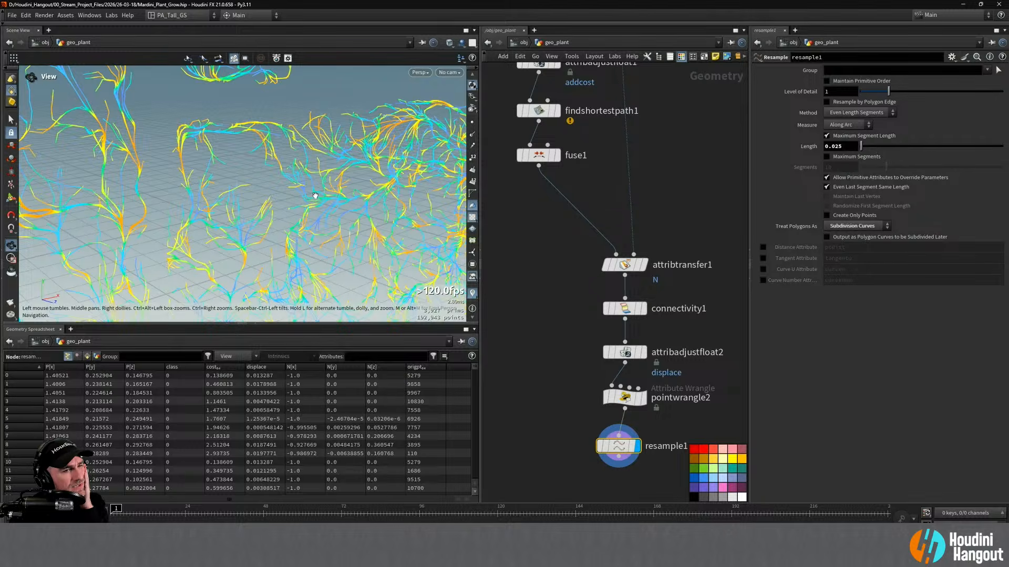
Show point numbers on a close-up branch and toggle resample1's bypass to compare the original and resampled points
right_drag(173, 136, 322, 155)
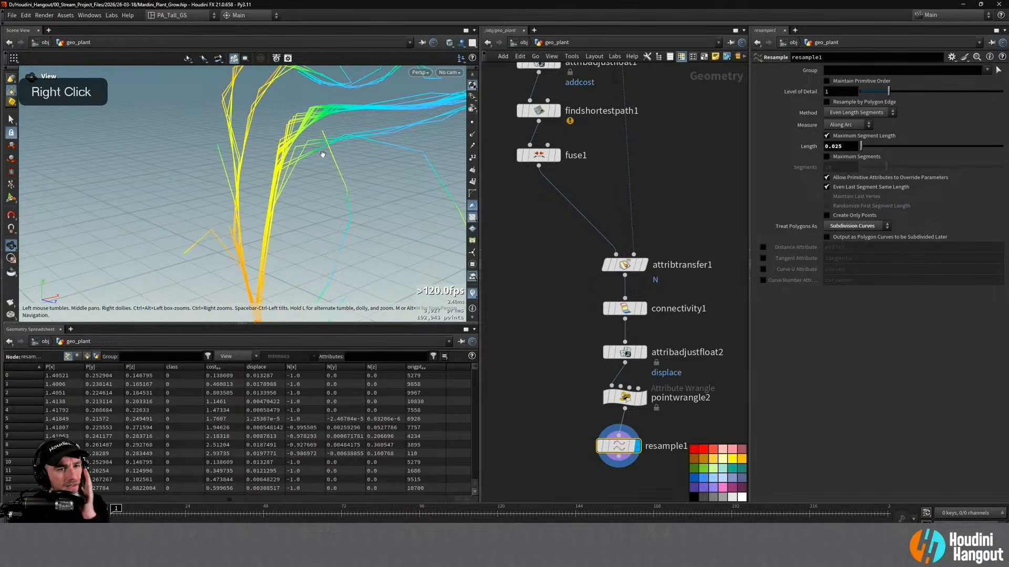
click(598, 447)
click(472, 158)
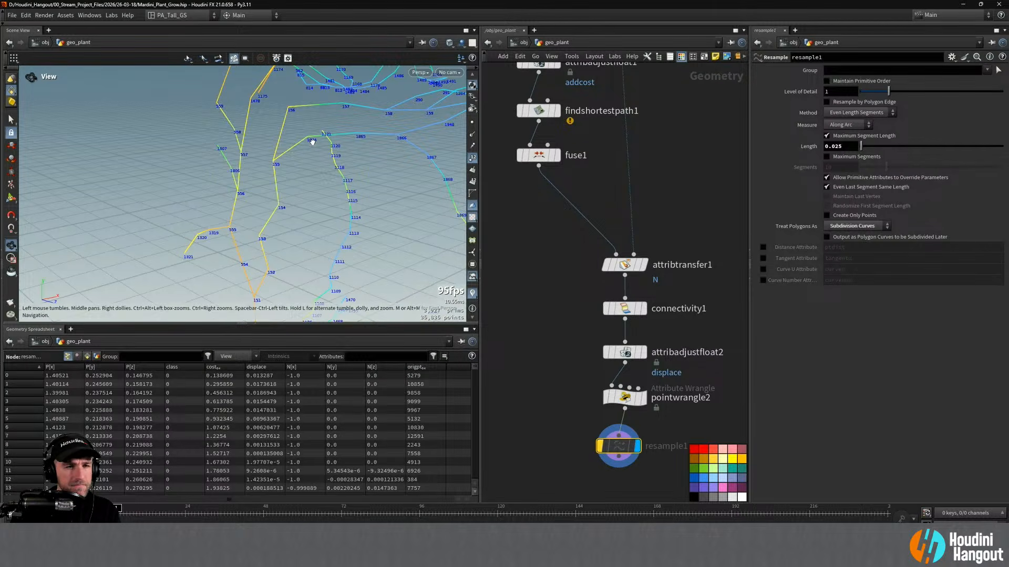
click(598, 448)
click(598, 448)
click(595, 449)
click(595, 450)
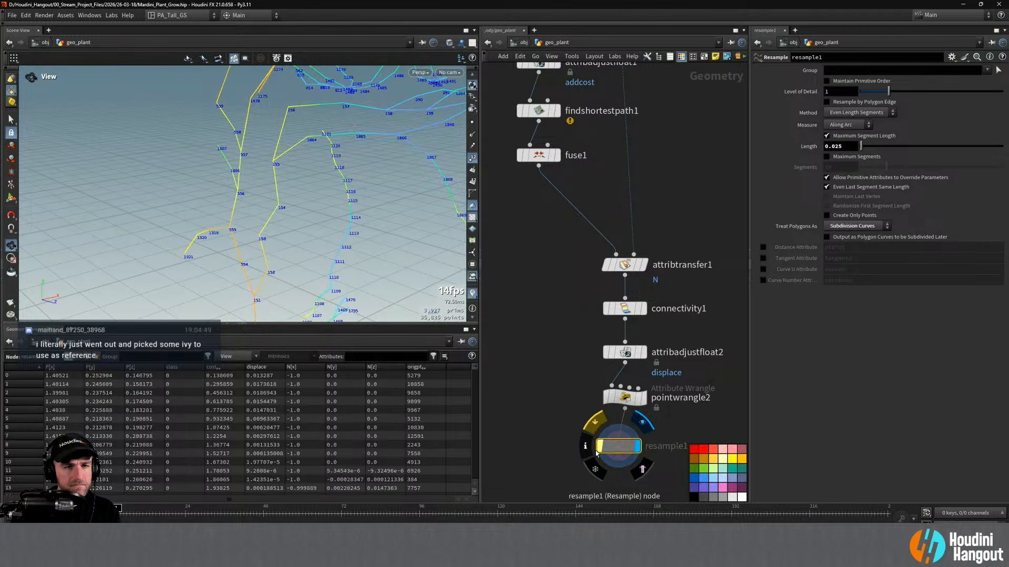
click(595, 451)
click(596, 451)
click(596, 451)
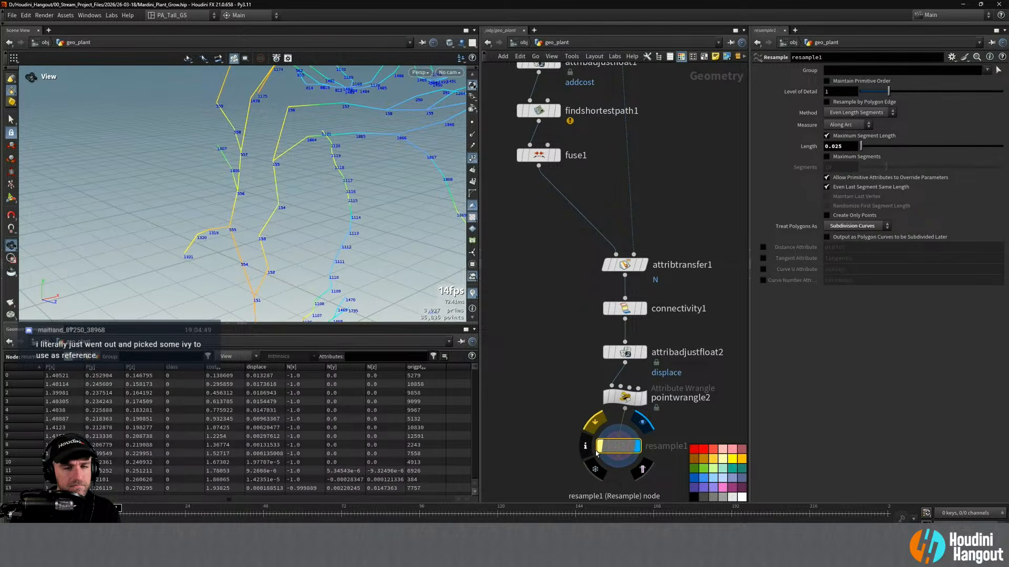
Show primitive numbers alongside the point numbers and examine the unresampled curves across the letters
alt+right_drag(390, 198, 339, 195)
alt+drag(339, 195, 371, 179)
alt+right_drag(371, 179, 396, 184)
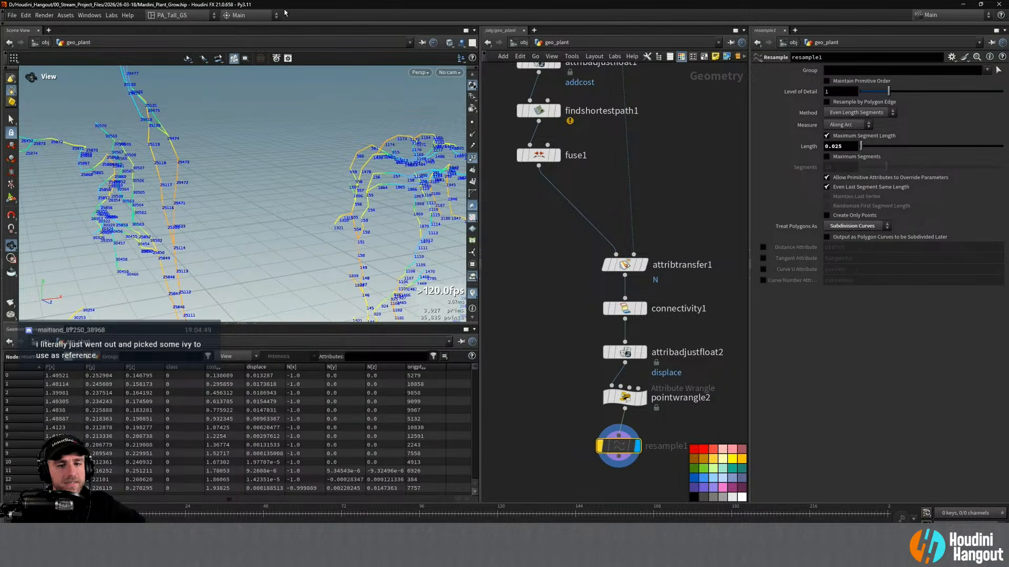
right_drag(394, 210, 278, 155)
middle_drag(279, 155, 253, 130)
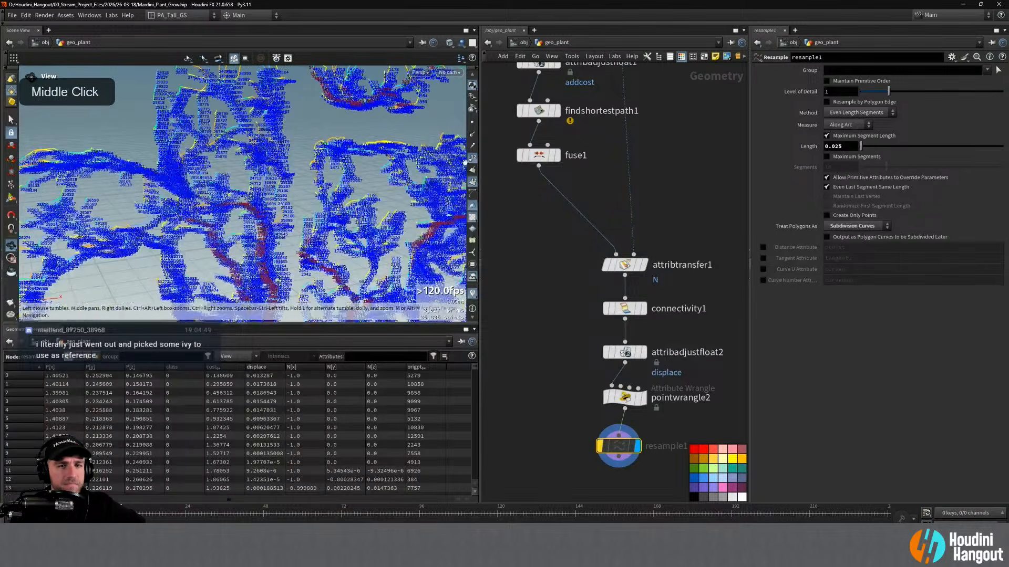
Hide the point numbers, align the bypassed resample1 below pointwrangle2, and display fuse1's output
click(471, 158)
drag(620, 446, 626, 461)
click(557, 155)
click(541, 158)
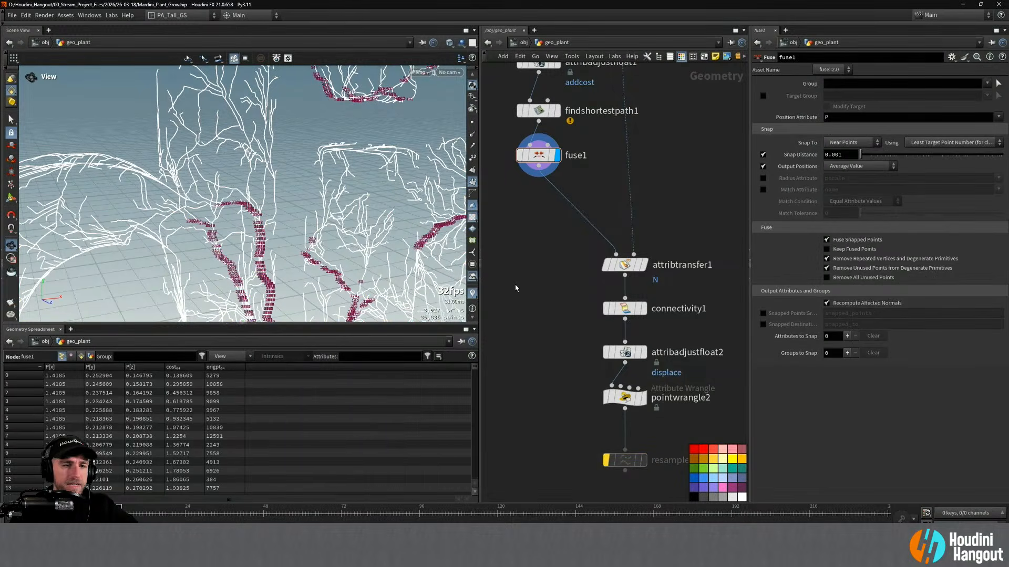
key(Tab)
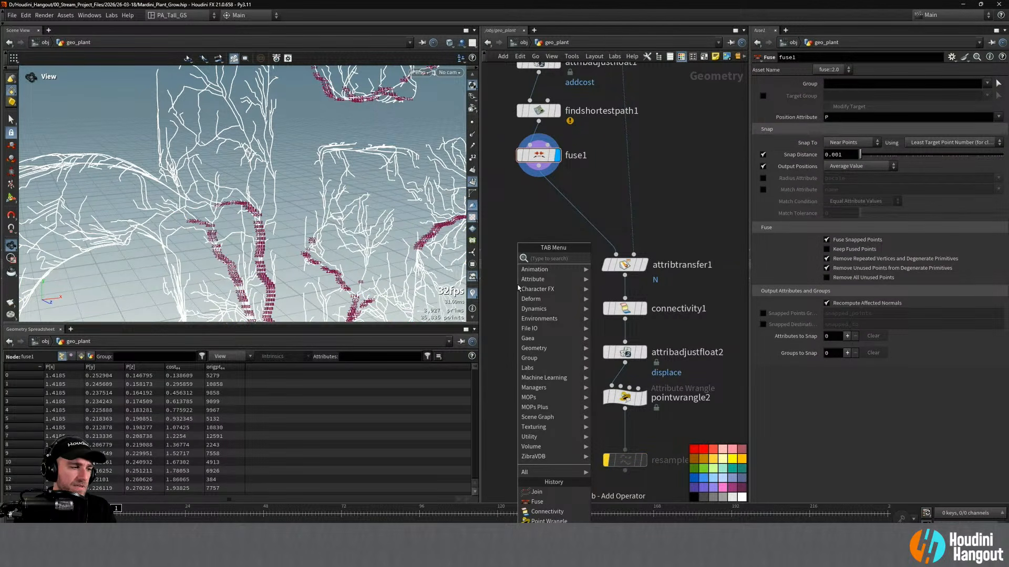
text(connec)
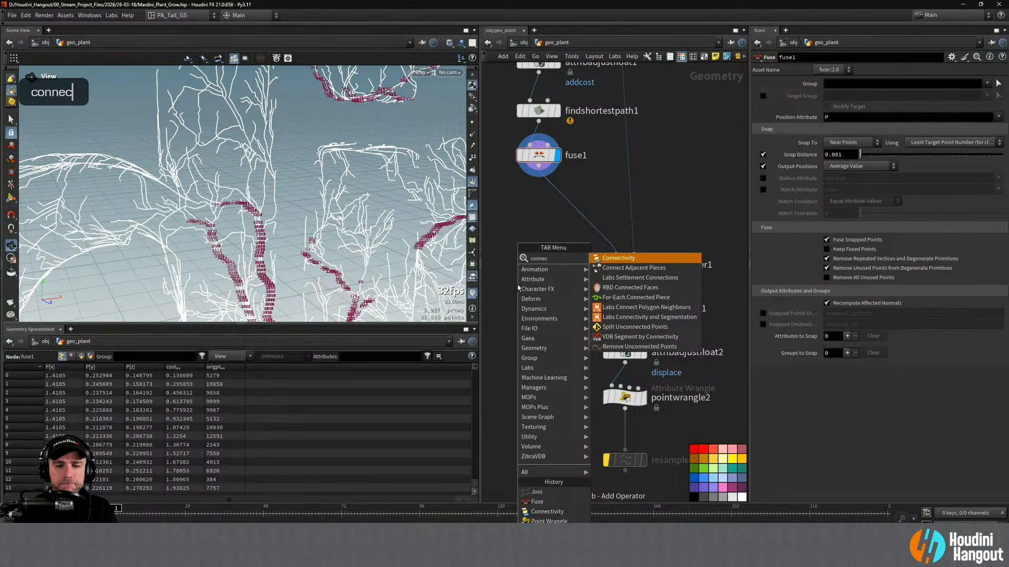
key(BackSpace)
key(BackSpace)
key(BackSpace)
key(BackSpace)
key(BackSpace)
key(BackSpace)
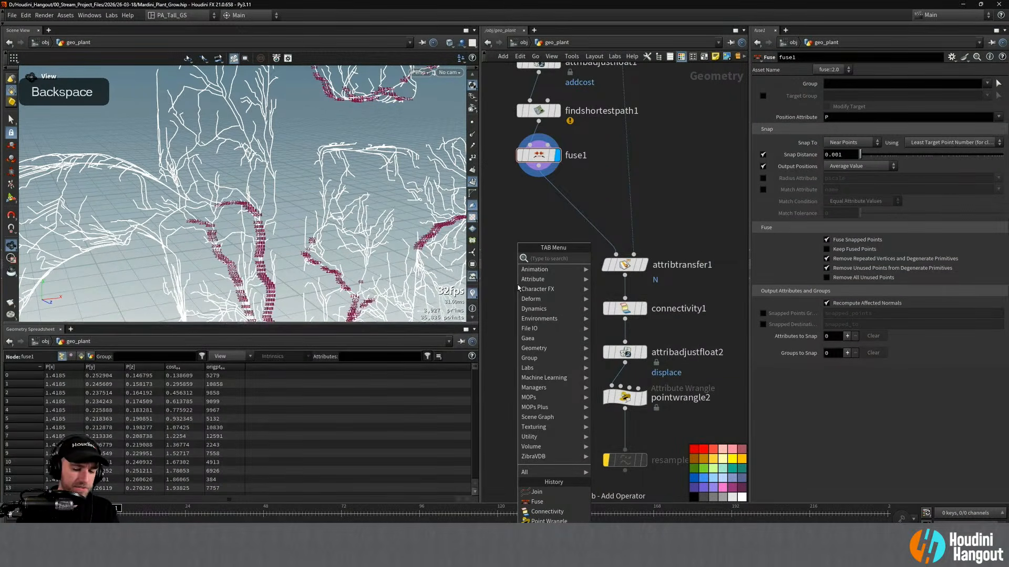
Insert a Join node between fuse1 and attribtransfer1 with Only Connected enabled, display it, and check its geometry info
text(join)
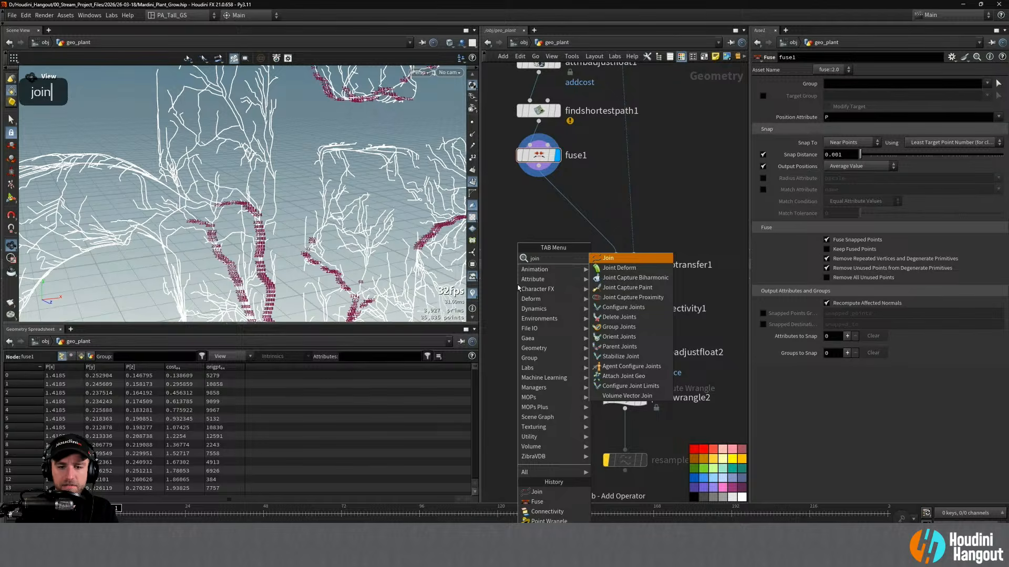
key(Return)
click(560, 195)
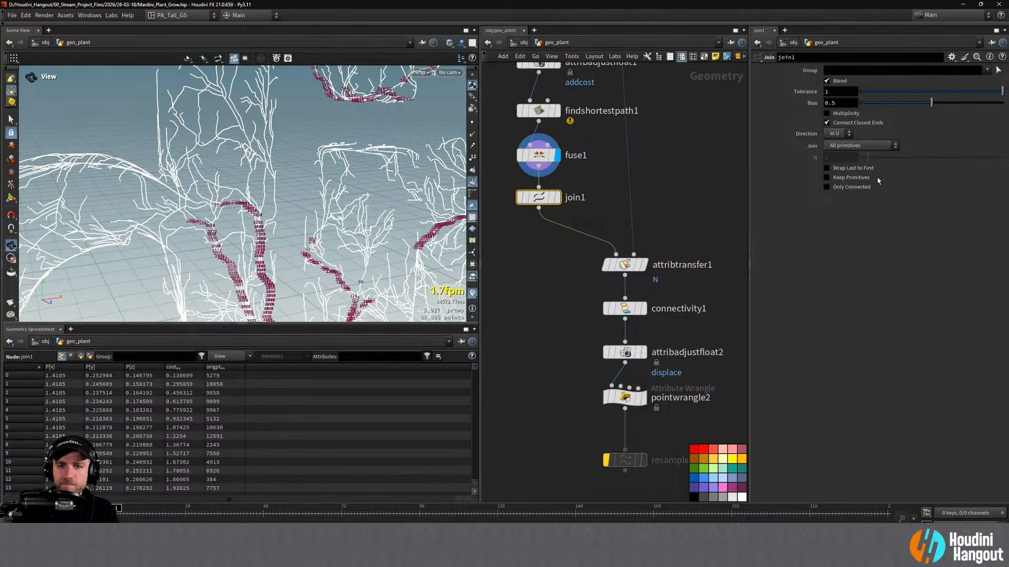
click(827, 187)
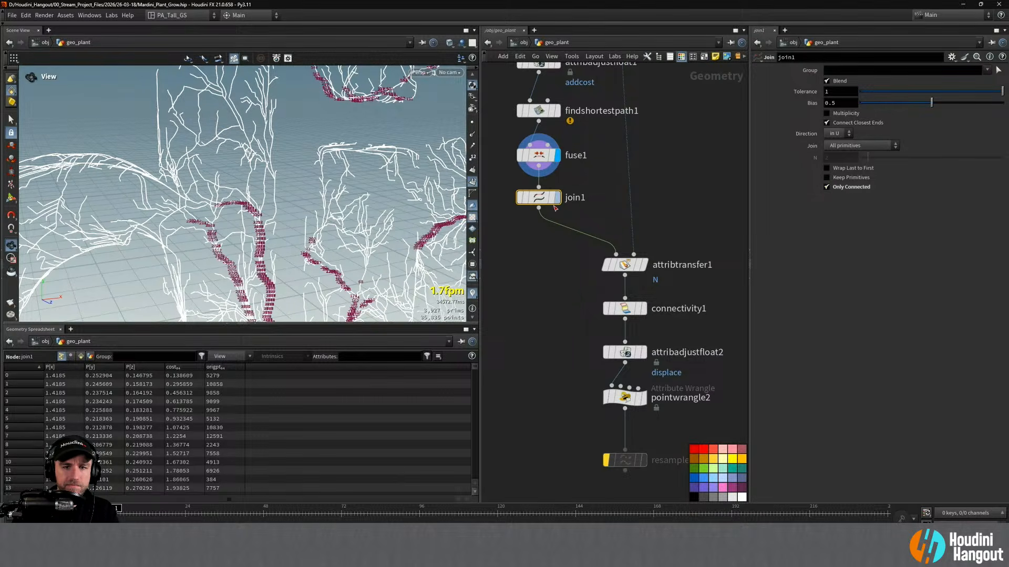
click(558, 197)
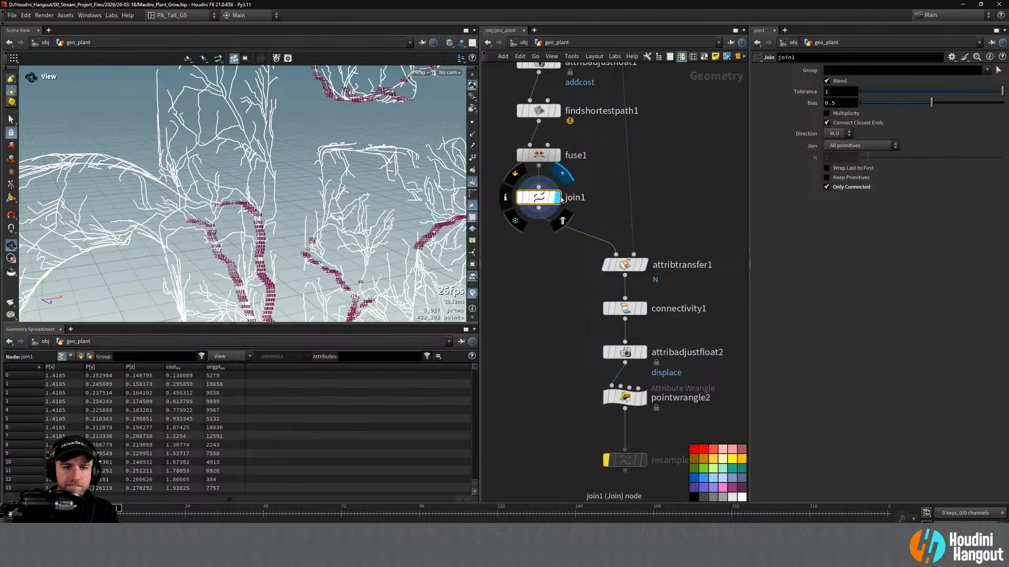
middle_click(544, 201)
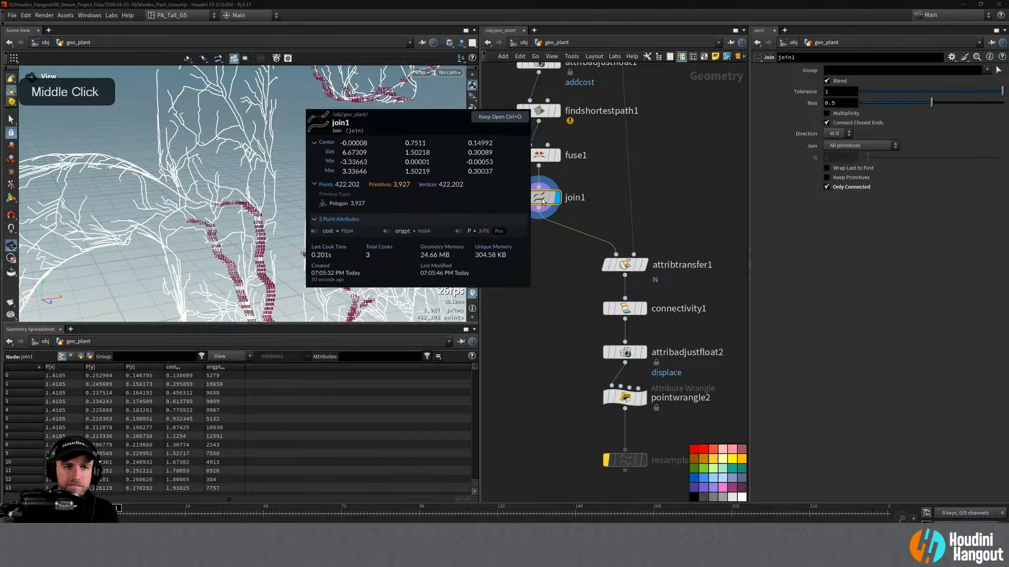
alt+right_drag(372, 205, 315, 204)
alt+drag(316, 205, 310, 184)
alt+right_drag(310, 183, 399, 221)
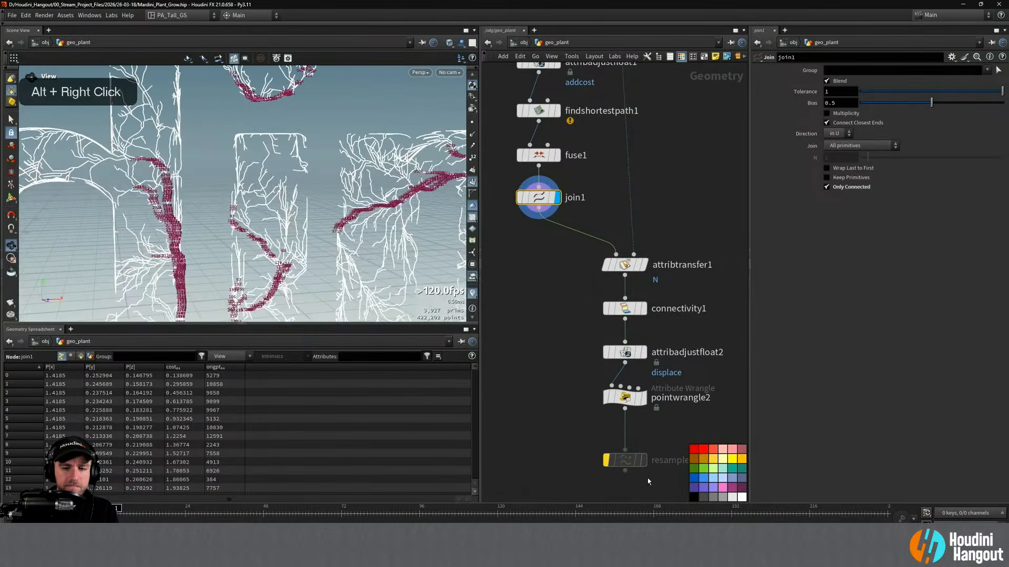
Re-enable and display resample1, and turn off Blend and Connect Closest Ends on join1
click(606, 459)
click(648, 437)
click(625, 461)
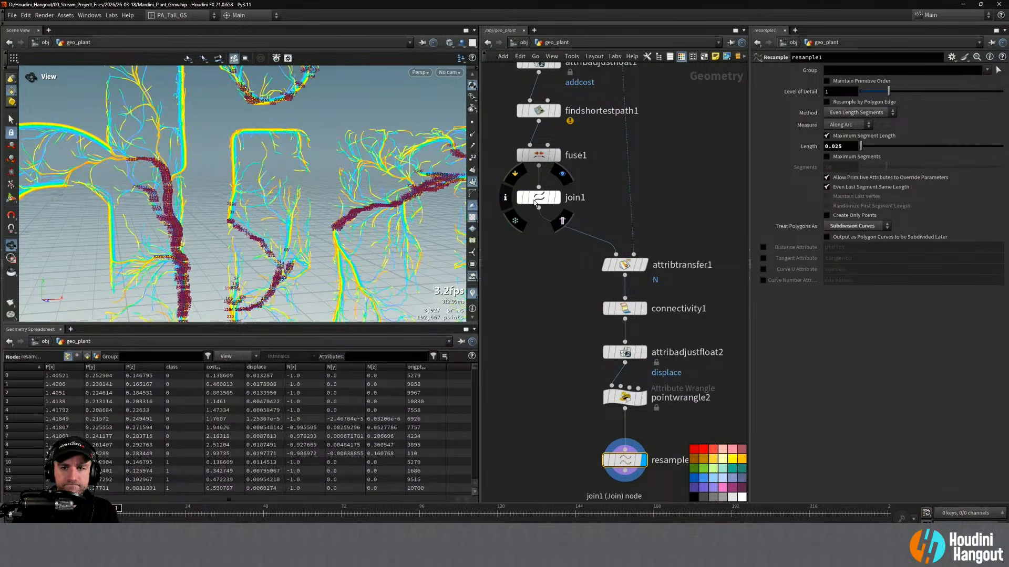
click(536, 200)
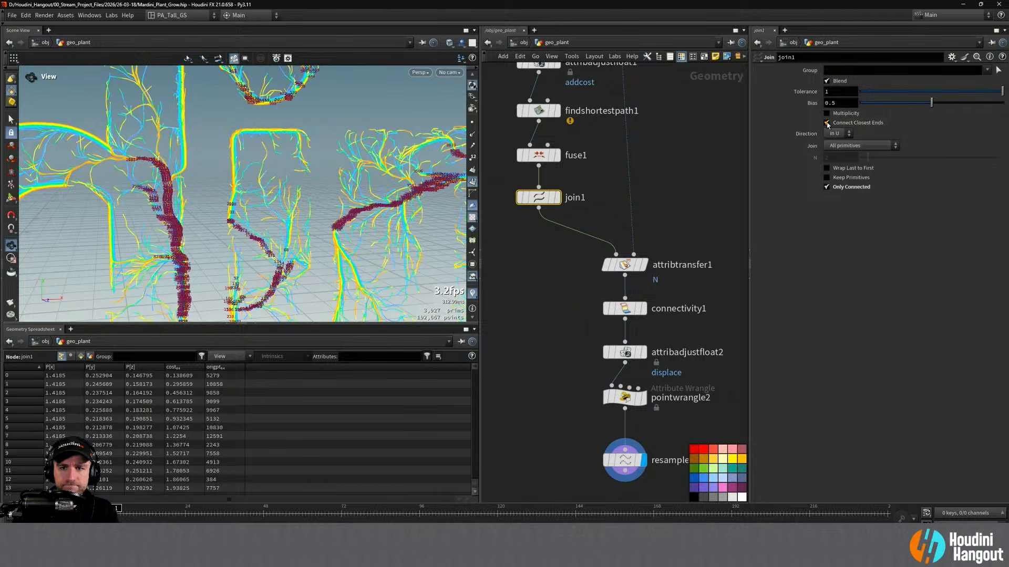
click(826, 82)
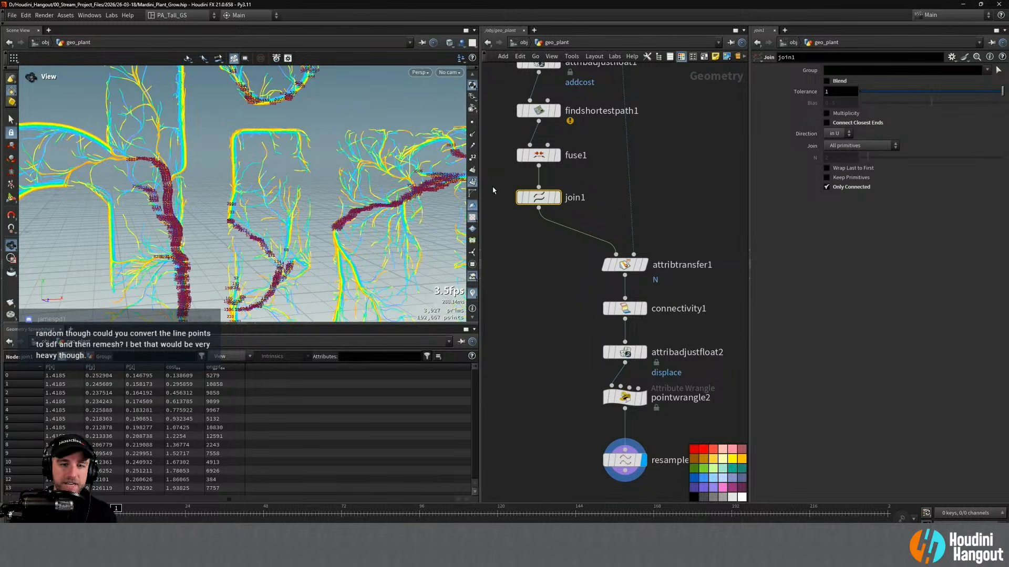
Display fuse1's output with point numbers shown and inspect the branches up close
click(557, 155)
right_drag(276, 197, 232, 203)
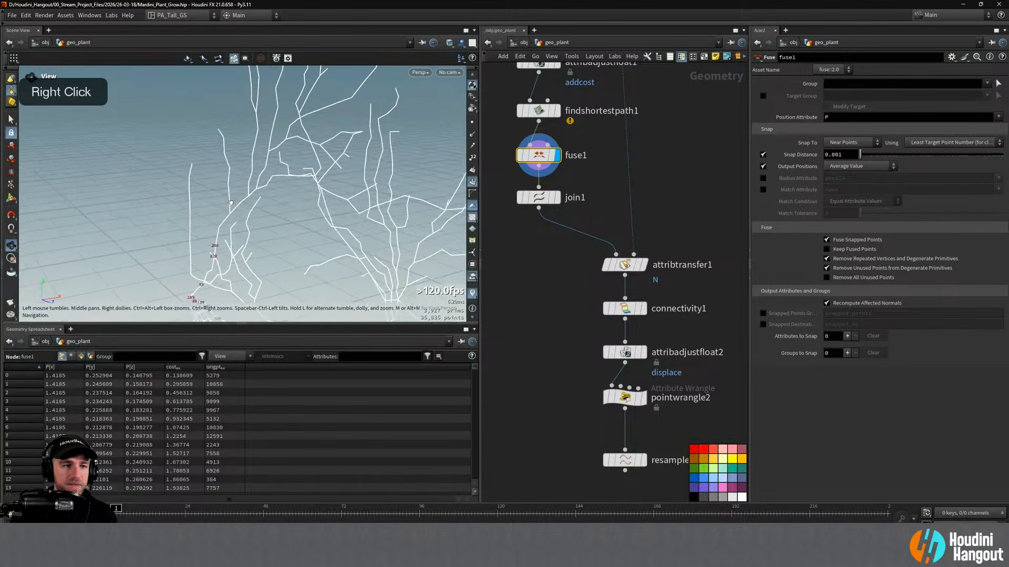
click(472, 158)
drag(231, 203, 408, 176)
right_drag(408, 176, 232, 176)
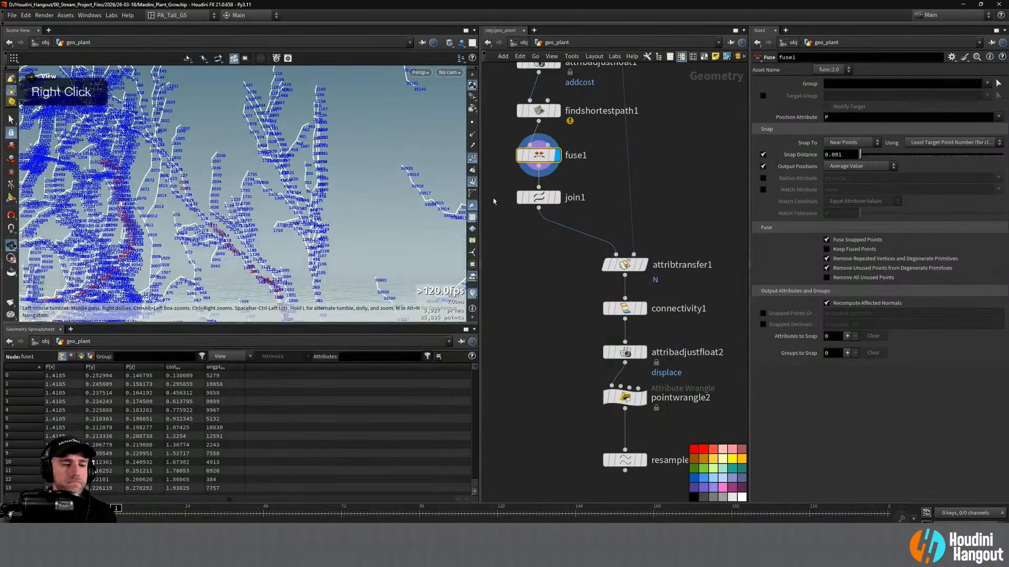
Examine fuse1's vertices in the geometry spreadsheet and sort them by point number
click(81, 357)
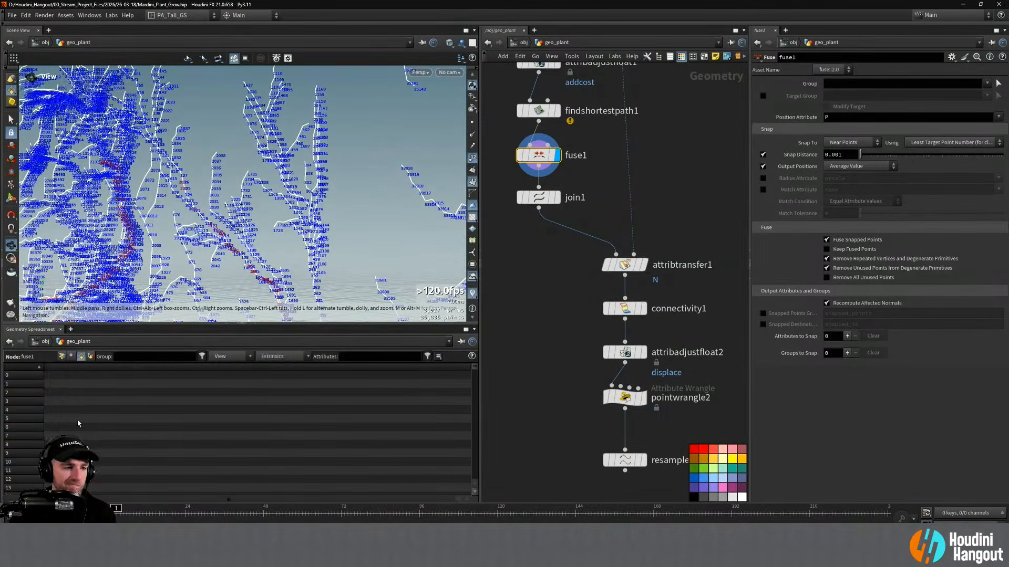
click(71, 357)
scroll(29, 392, down, 5)
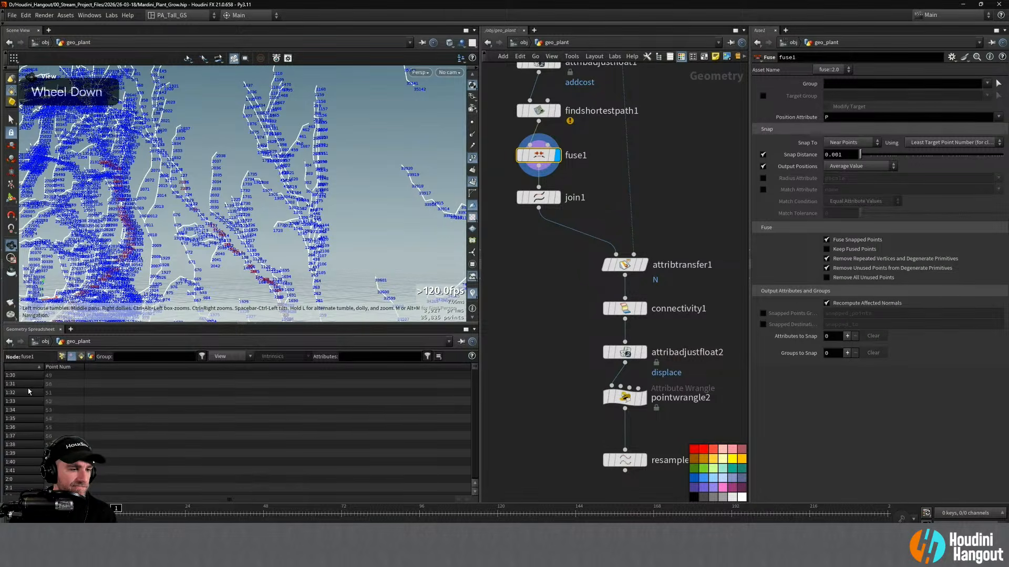
scroll(30, 415, down, 10)
scroll(32, 437, up, 2)
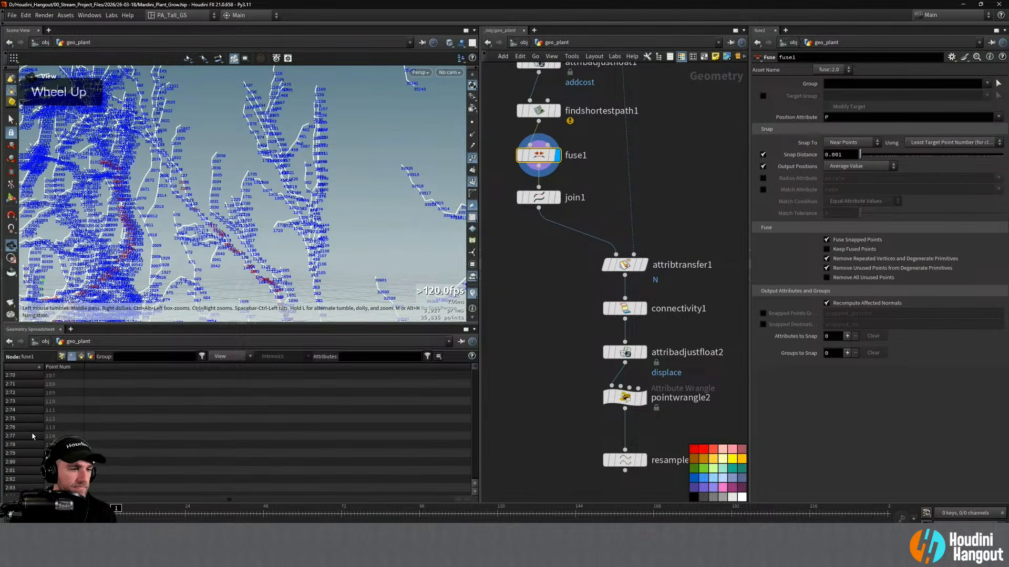
scroll(32, 436, down, 10)
scroll(105, 421, up, 2)
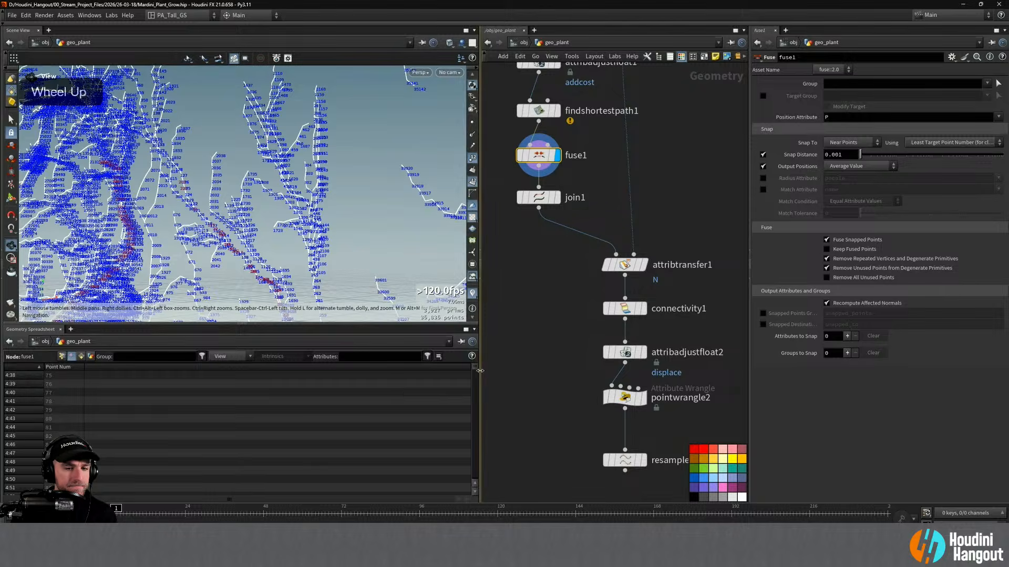
click(70, 366)
scroll(63, 406, up, 3)
scroll(69, 408, up, 5)
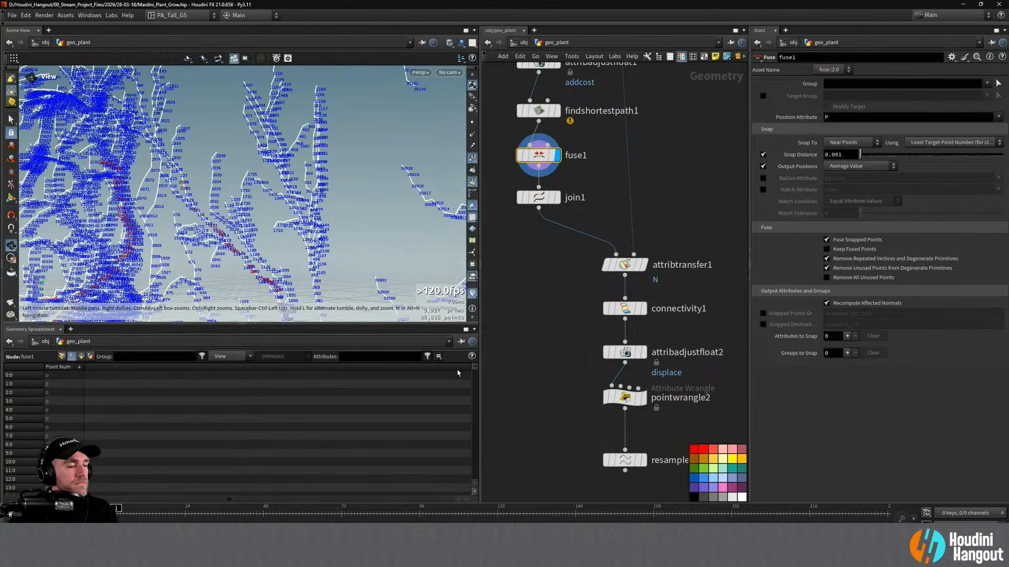
Set join1's direction to in V with All primitives joined, and toggle Blend on and back off
middle_drag(543, 331, 549, 388)
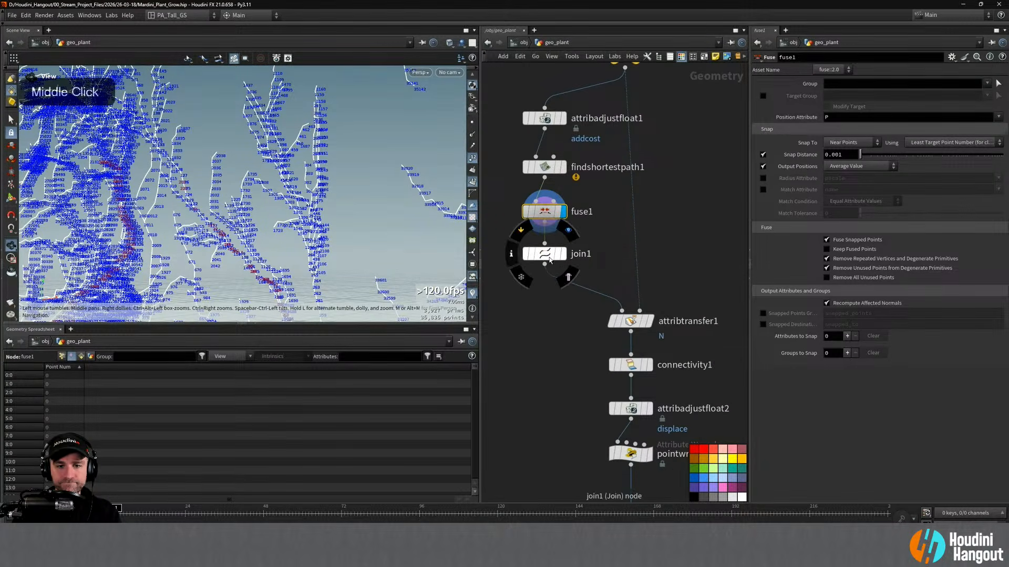
click(544, 253)
click(843, 146)
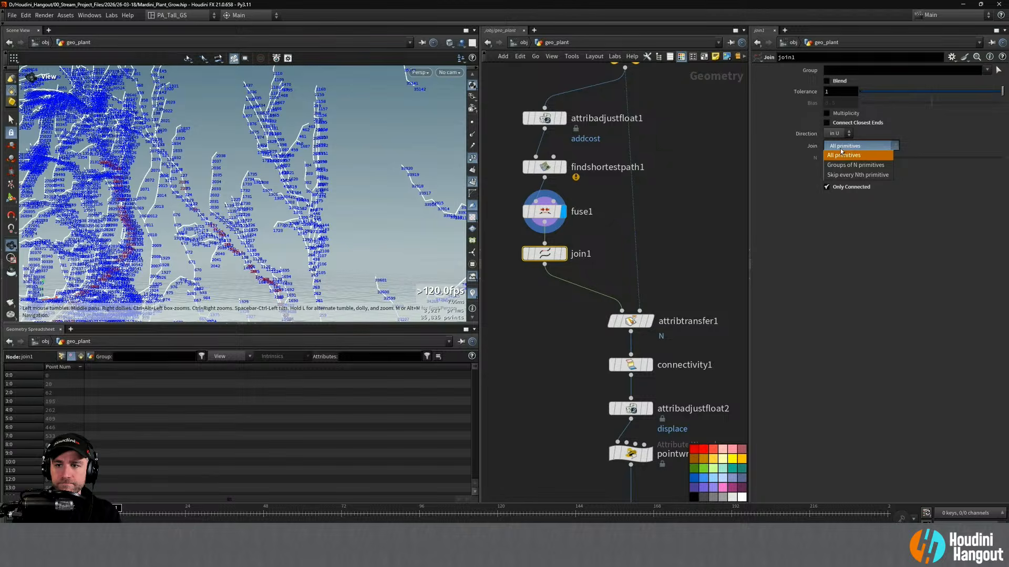
click(843, 154)
click(837, 134)
click(831, 156)
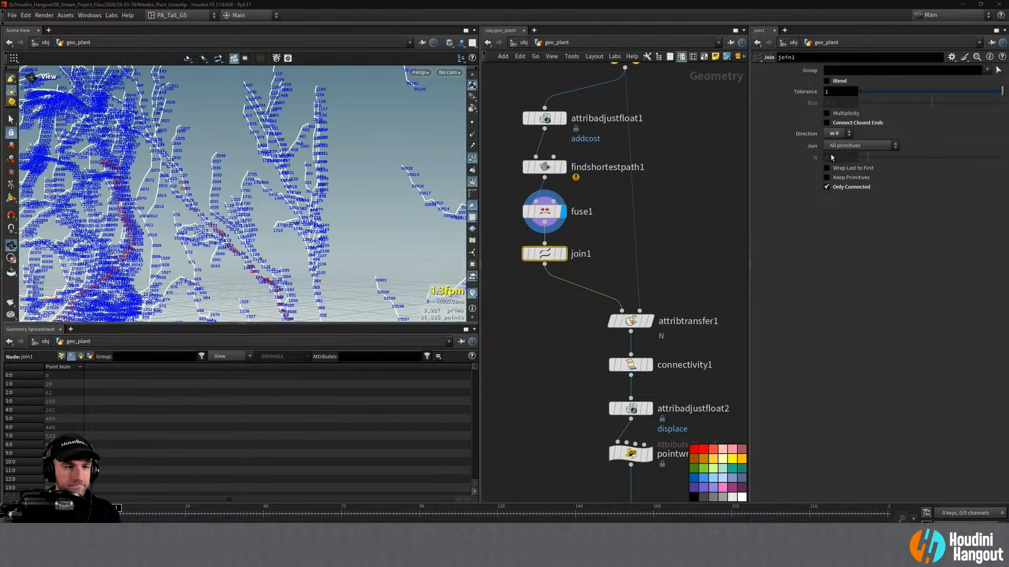
click(827, 82)
click(827, 81)
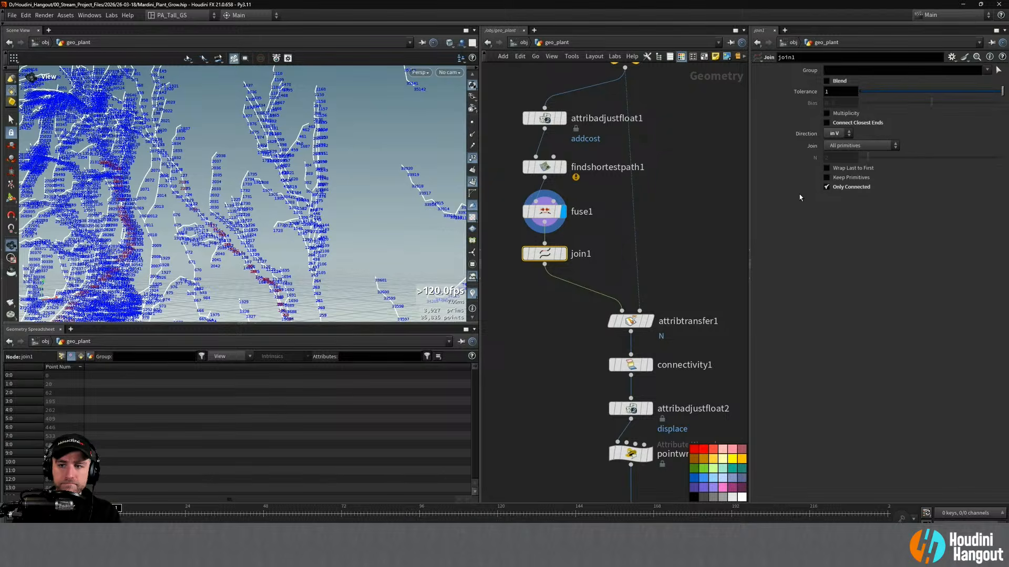
Display join1 and try its Keep Primitives and Wrap Last to First options on and off
click(826, 178)
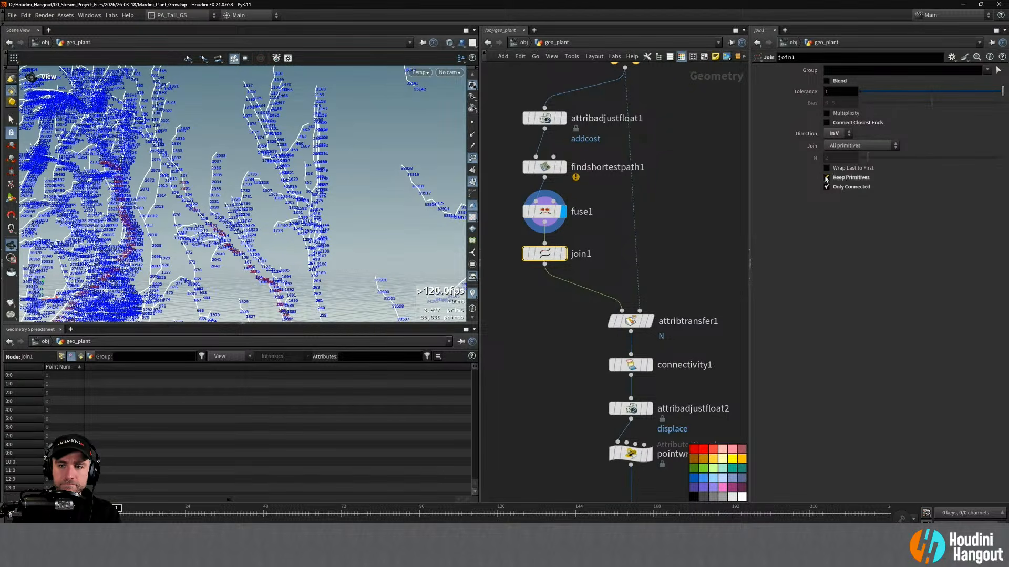
click(826, 179)
click(827, 178)
click(826, 178)
click(563, 254)
click(826, 178)
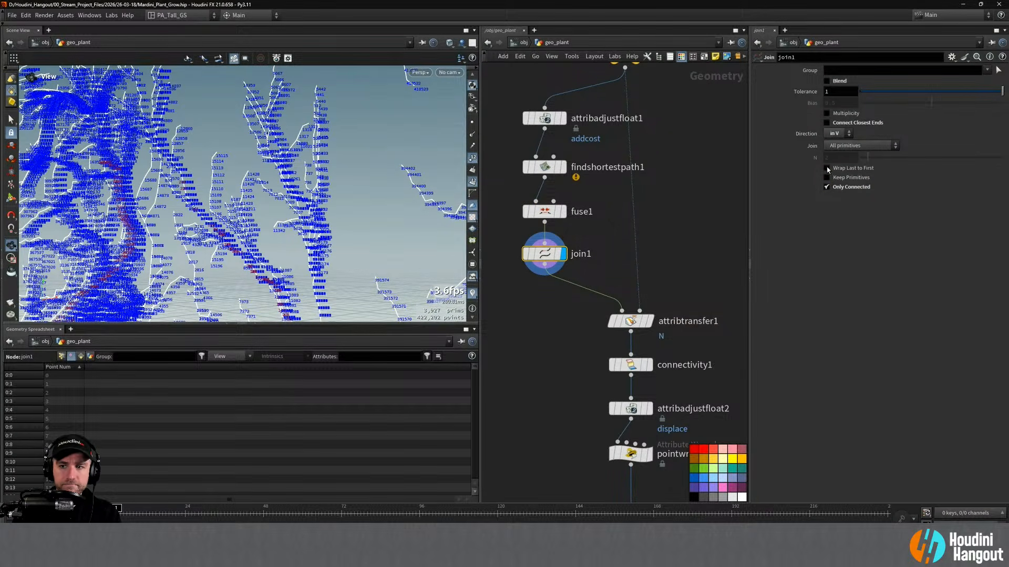
click(826, 168)
click(827, 168)
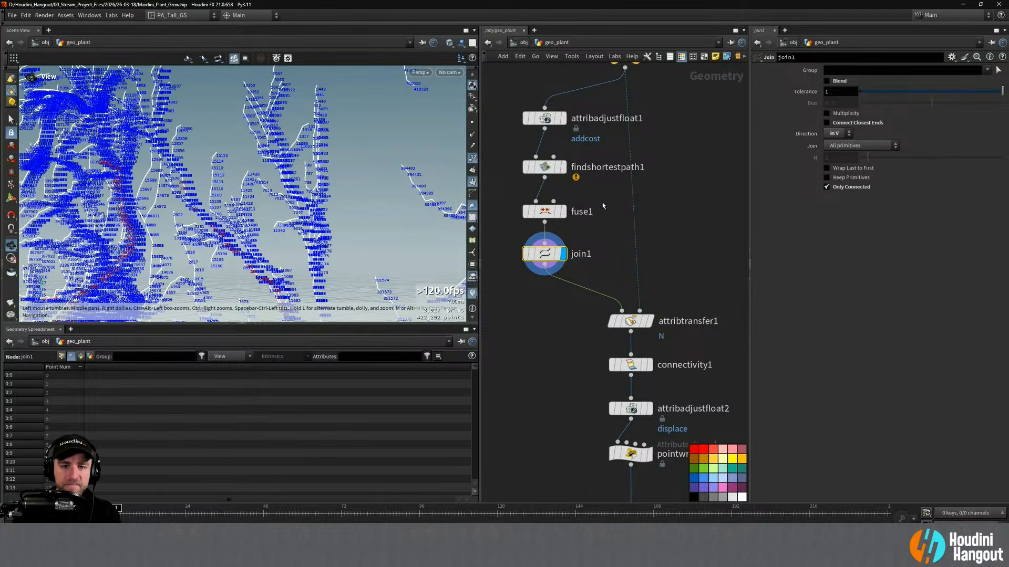
Display and select fuse1 again, and examine its curves and point numbers across the whole text
click(561, 212)
click(547, 212)
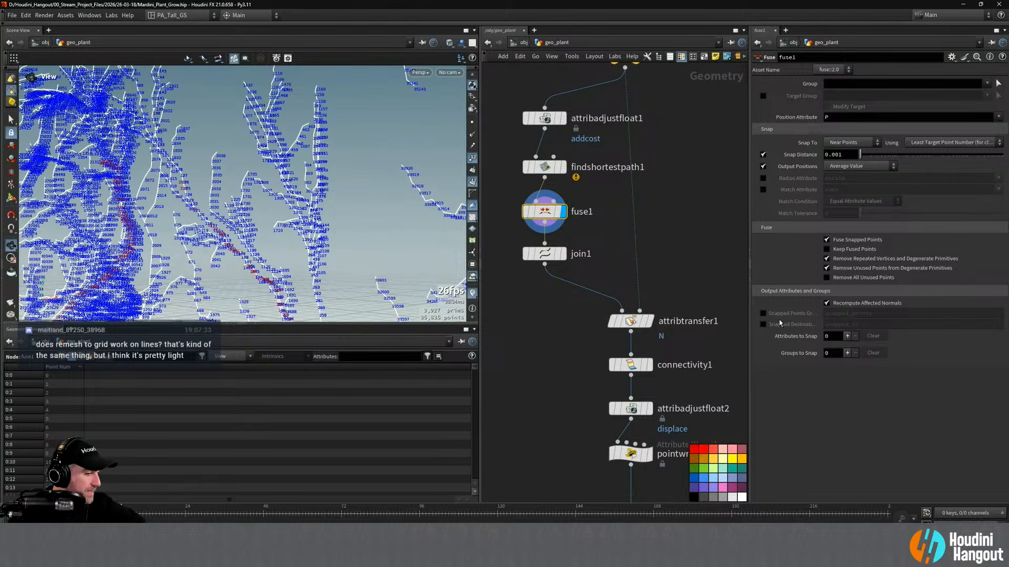
mouse_move(778, 318)
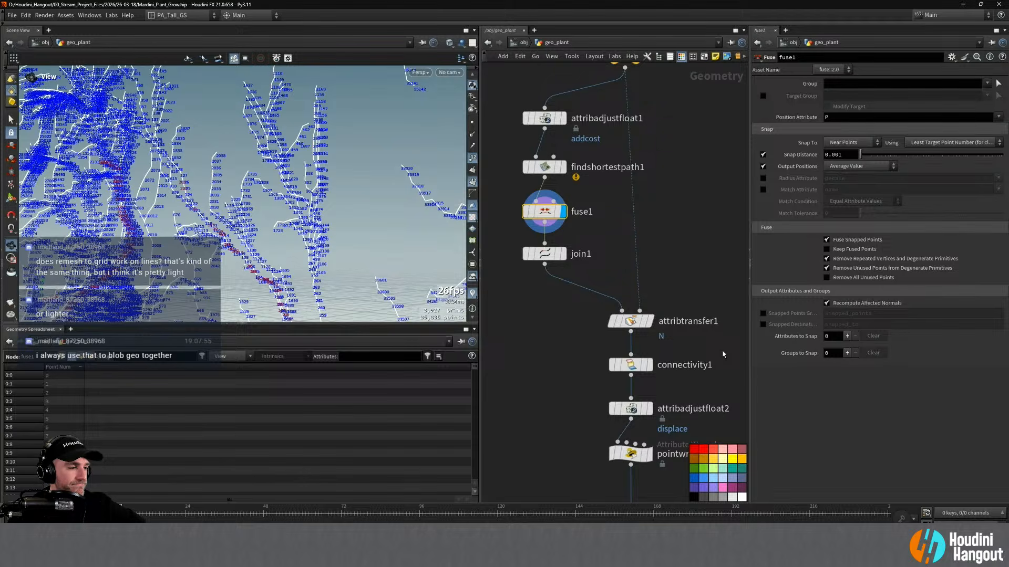
right_drag(308, 159, 226, 189)
drag(226, 190, 135, 198)
right_drag(135, 199, 294, 215)
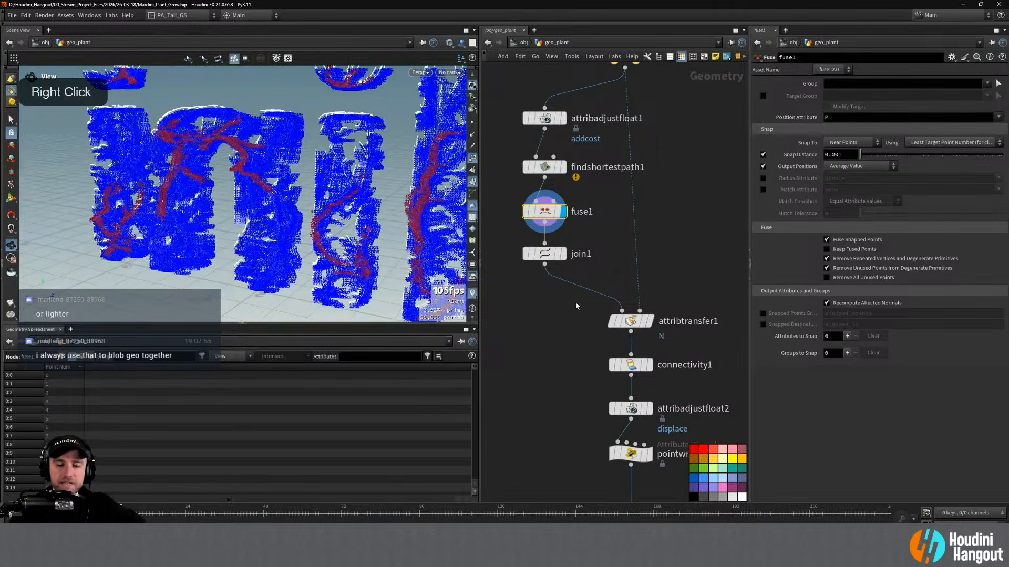
Add a Blast node on a side branch from fuse1, beside join1, and display it
middle_drag(571, 330, 602, 312)
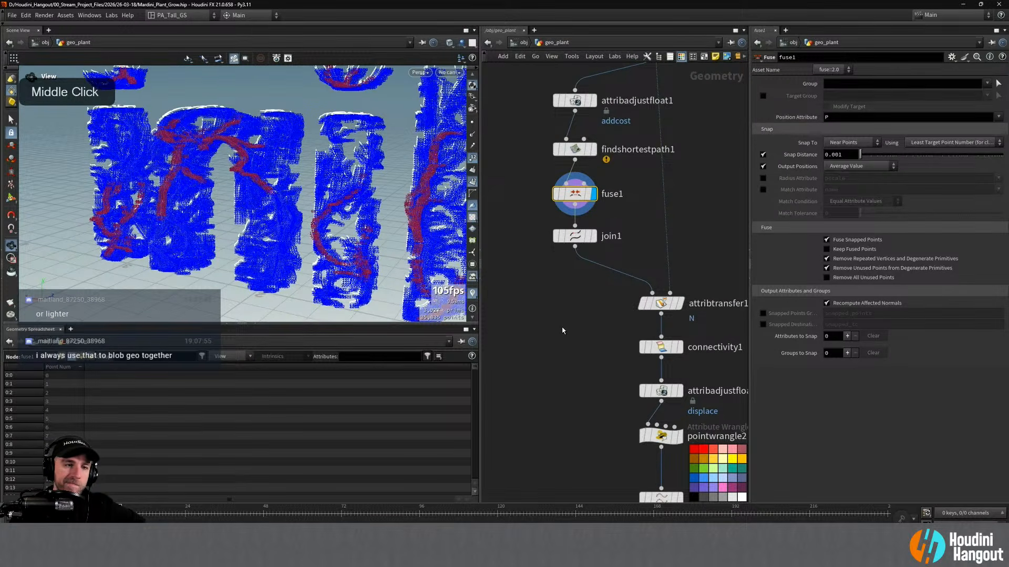
key(Tab)
text(blkast)
key(Return)
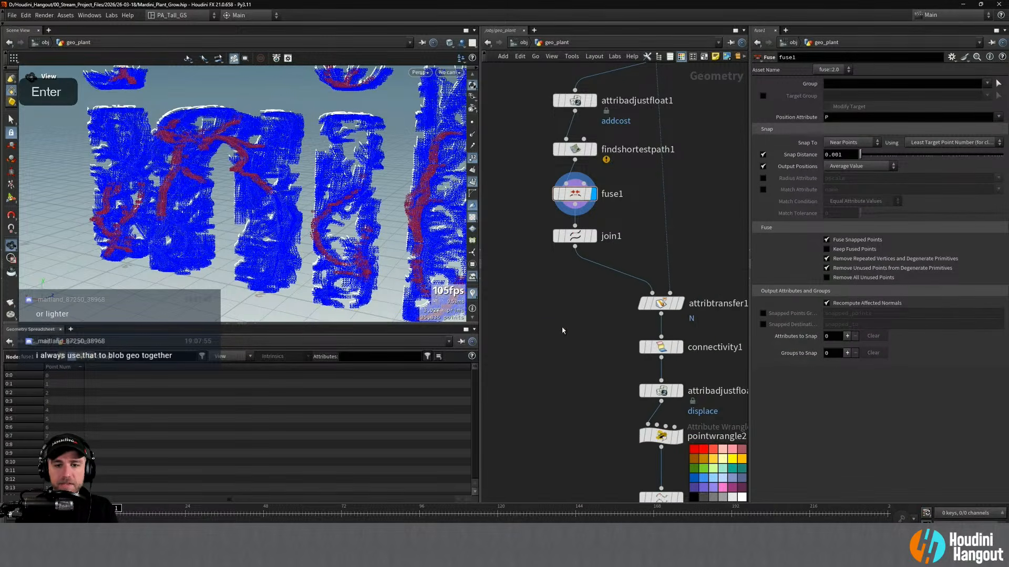
middle_drag(558, 368, 599, 369)
click(522, 265)
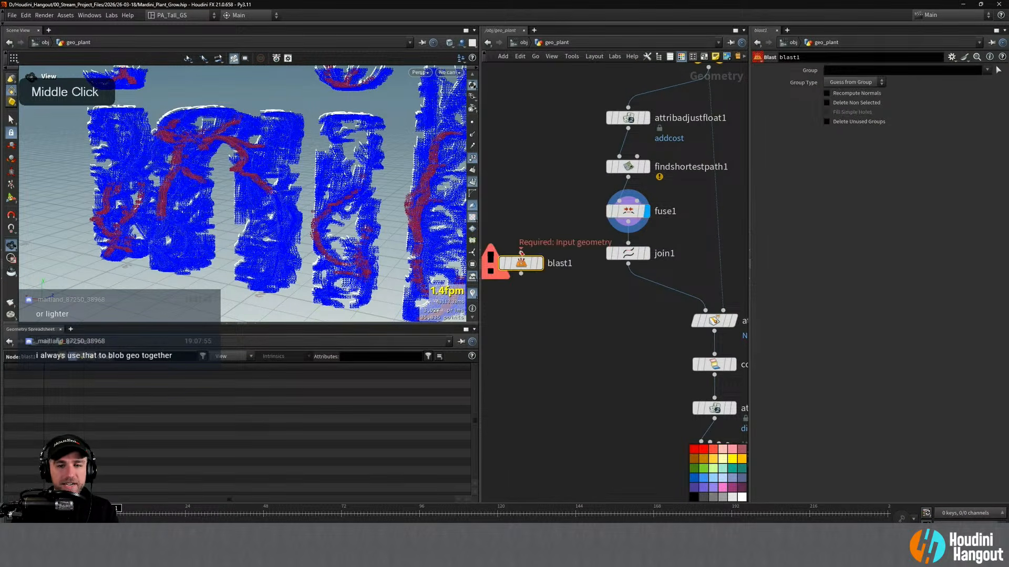
Set blast1 to isolate one curve per frame with group $F, group type Primitives, and Delete Non Selected enabled
click(824, 68)
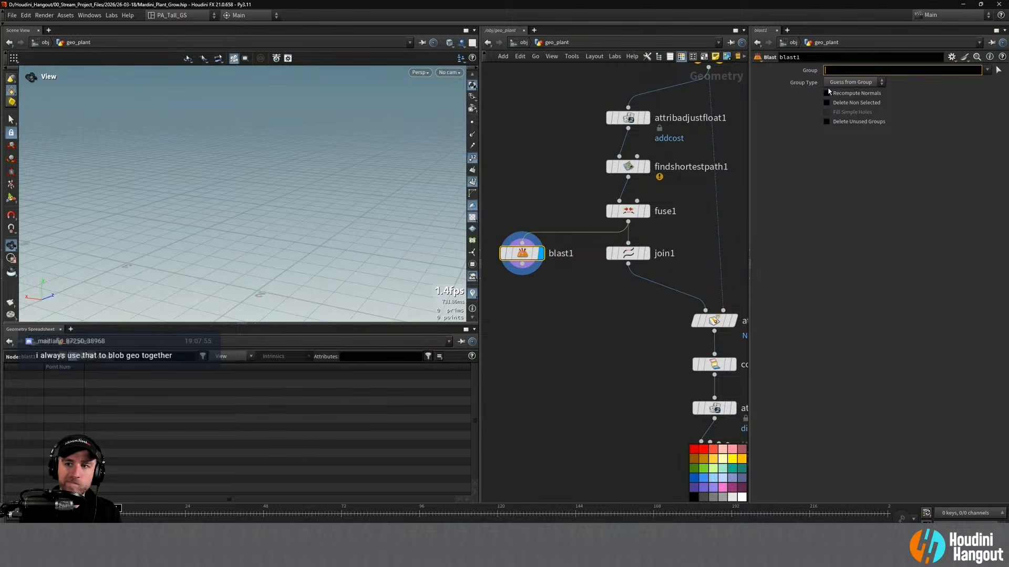
click(846, 83)
click(853, 131)
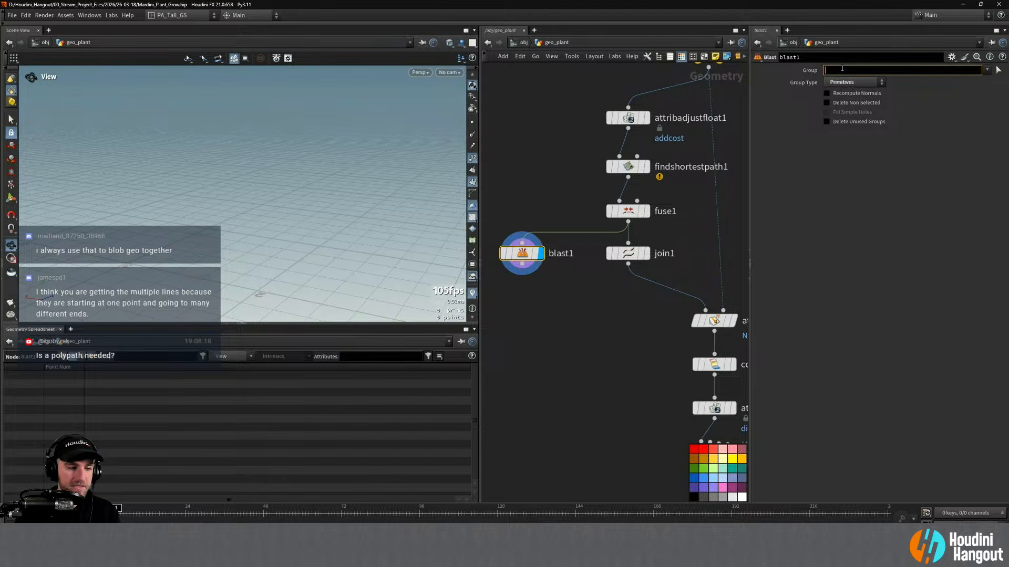
text($F)
key(Return)
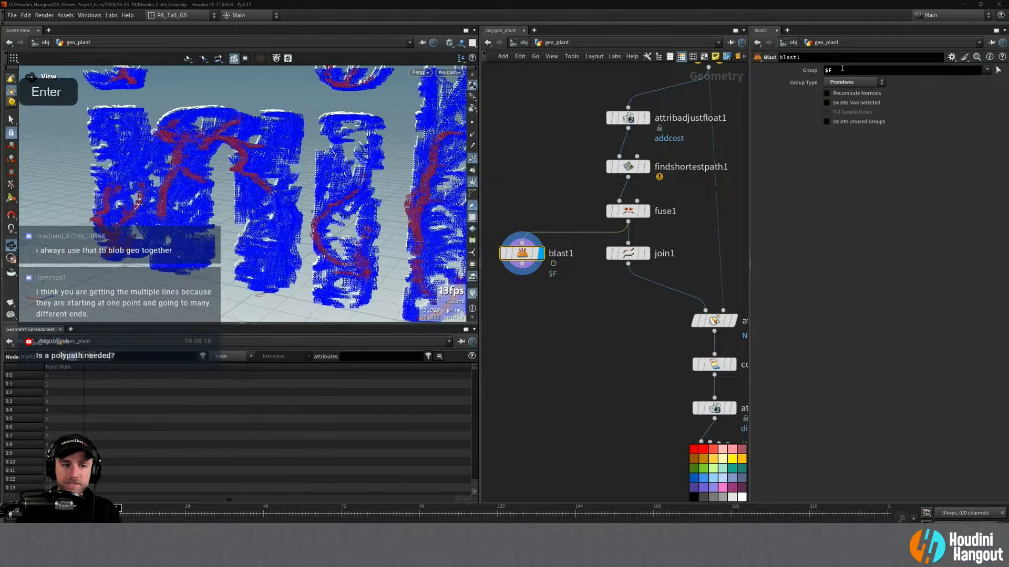
click(827, 102)
Scrub the timeline forward and back to frame 1 to examine the fused curves one primitive at a time
alt+right_drag(356, 174, 265, 434)
drag(117, 509, 586, 509)
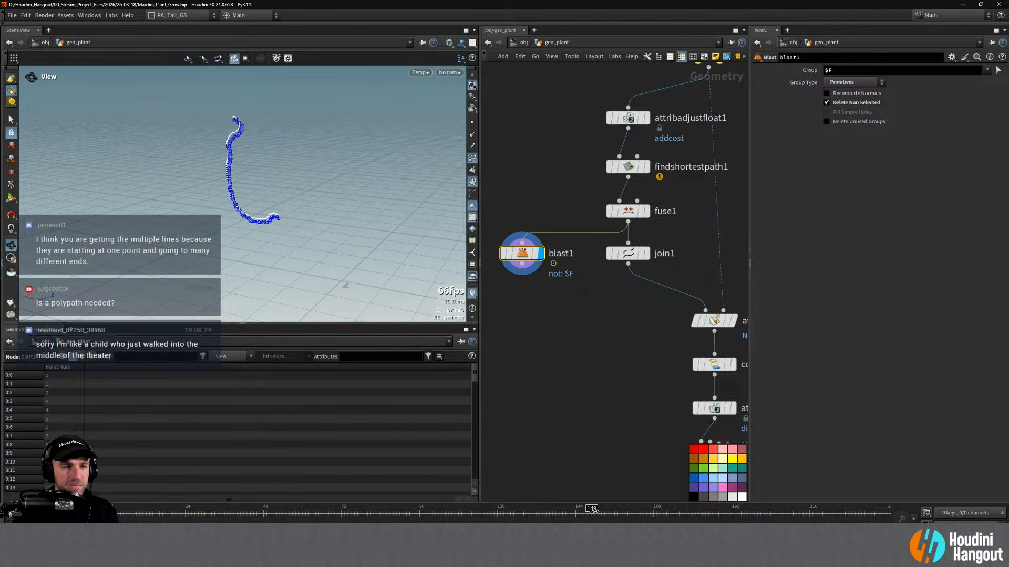
mouse_move(702, 517)
mouse_down()
mouse_move(797, 524)
mouse_move(138, 514)
mouse_move(874, 517)
mouse_move(115, 513)
mouse_up()
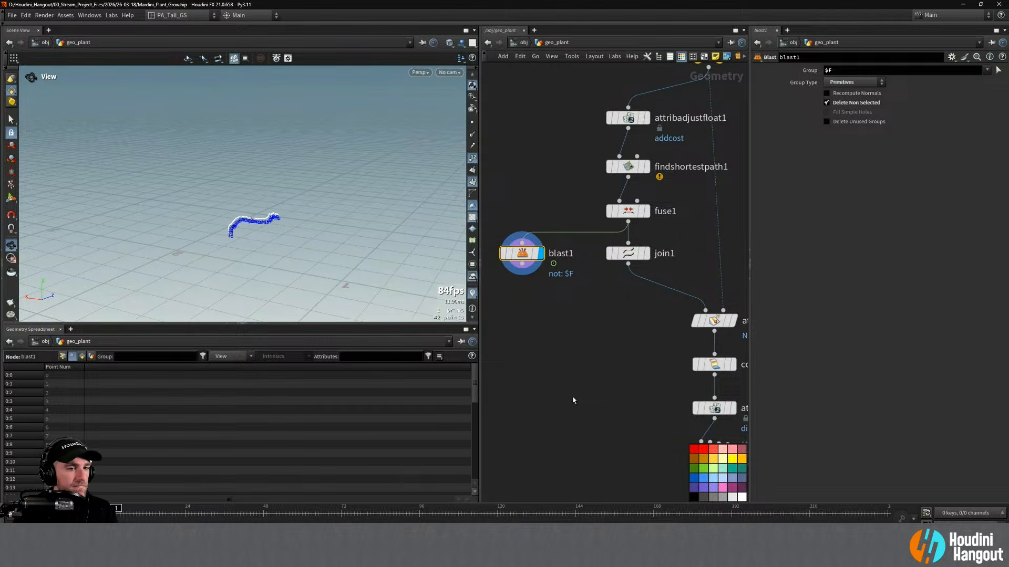
mouse_move(117, 509)
mouse_down()
mouse_move(265, 521)
mouse_move(116, 513)
mouse_up()
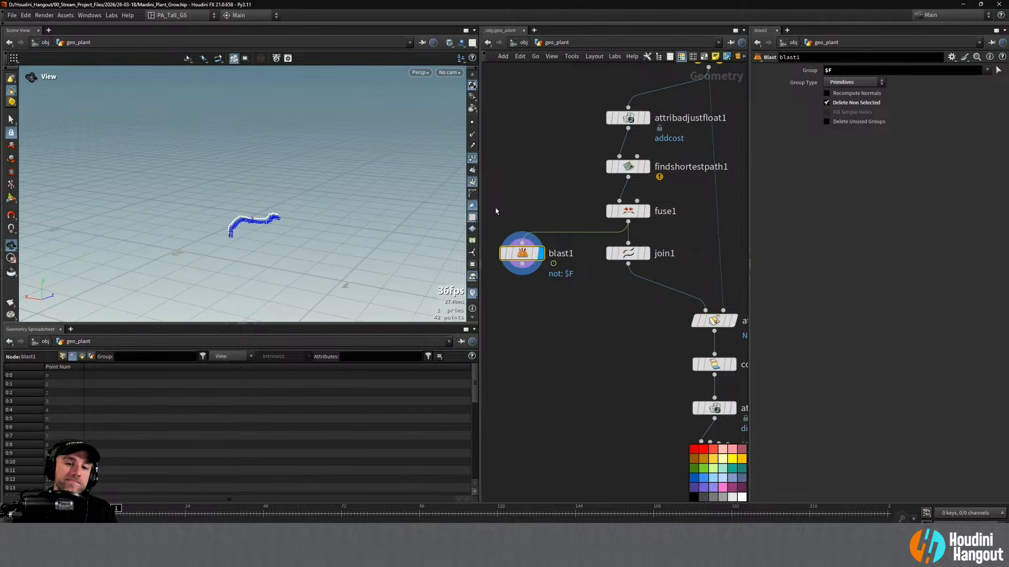
Delete the blast1 node and inspect the full set of fused curves
key(Delete)
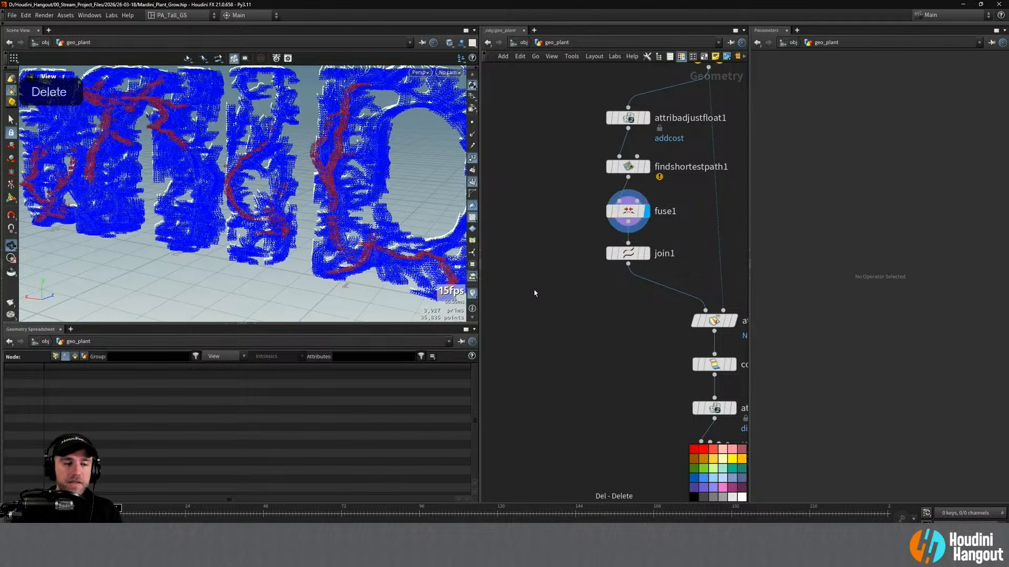
alt+right_drag(347, 163, 352, 158)
alt+drag(352, 157, 315, 168)
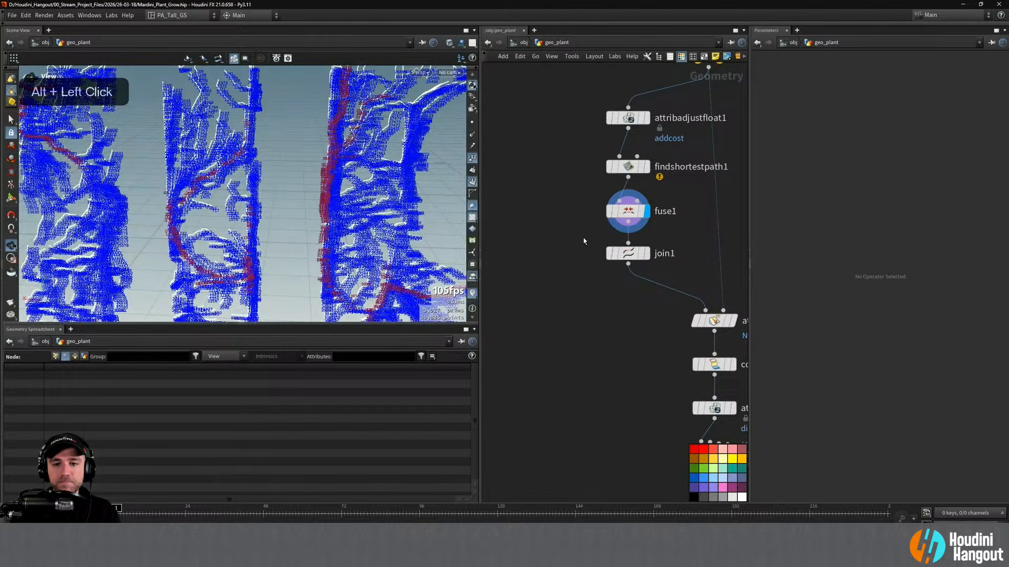
Pull join1 out of the node chain and insert a PolyPath node directly after fuse1
click(634, 255)
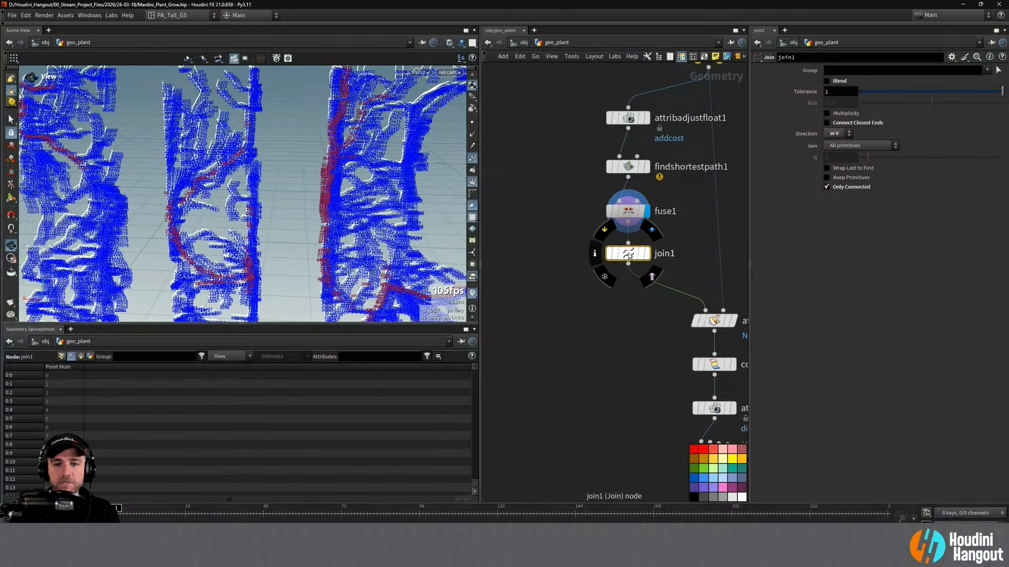
drag(635, 254, 553, 321)
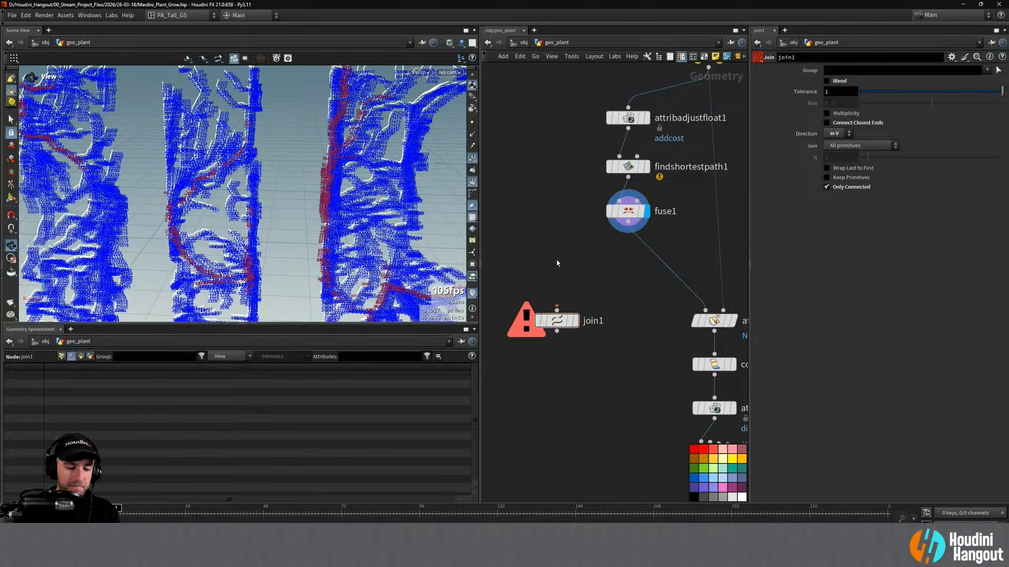
key(Tab)
text(polyp)
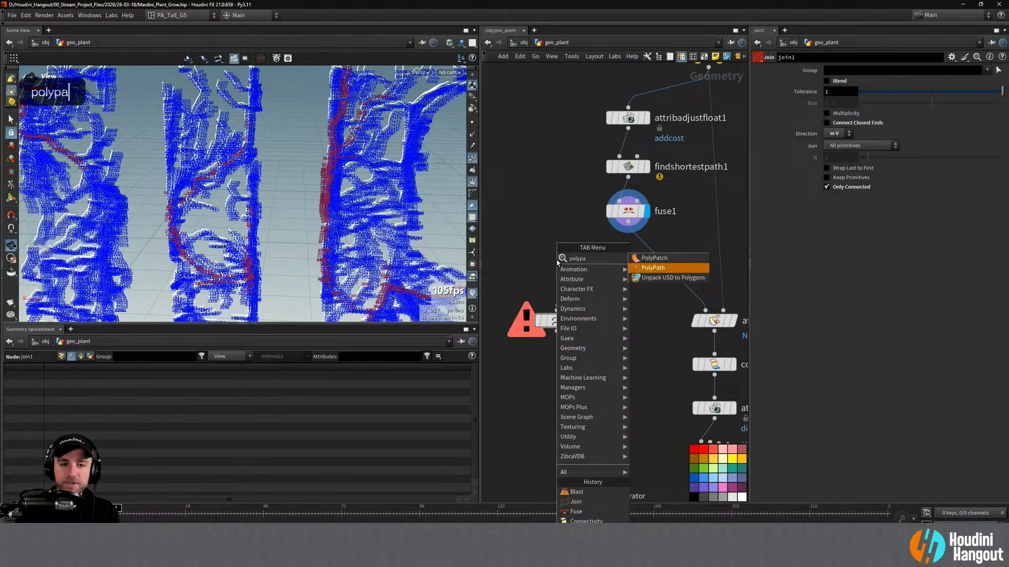
key(Return)
click(629, 254)
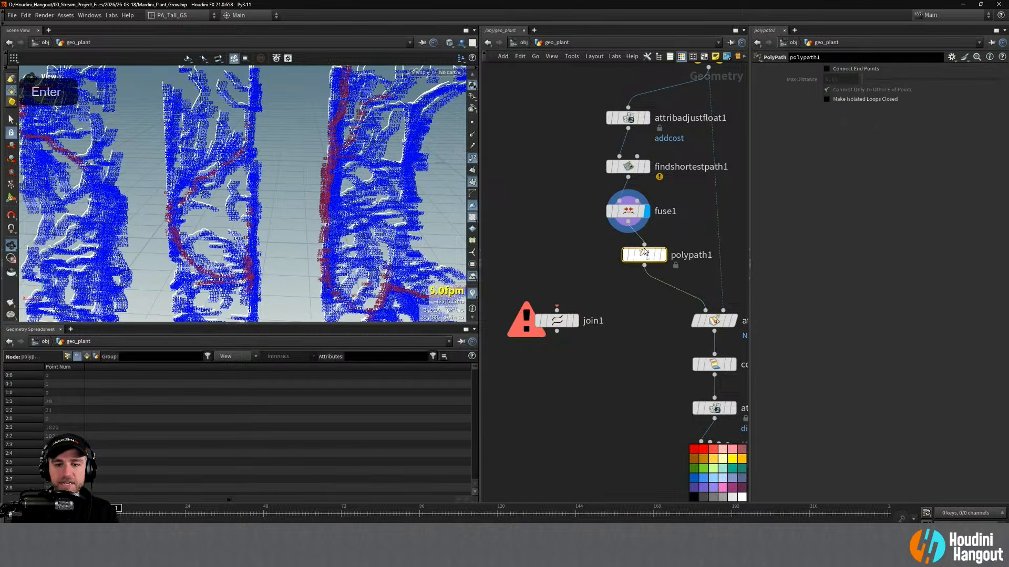
Display polypath1 and examine how its curves and primitive numbers are distributed across the letters
alt+right_drag(273, 194, 310, 190)
alt+drag(310, 189, 274, 184)
alt+right_drag(273, 184, 315, 184)
alt+drag(316, 184, 294, 158)
mouse_move(294, 158)
alt+right_down()
mouse_move(430, 165)
mouse_move(301, 173)
alt+right_up()
alt+drag(302, 173, 426, 174)
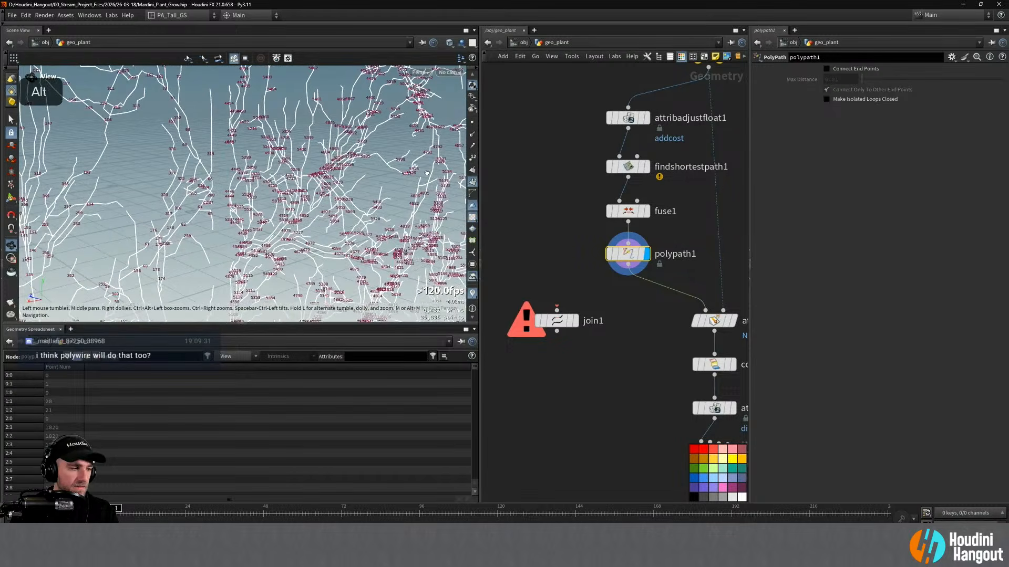
mouse_move(627, 254)
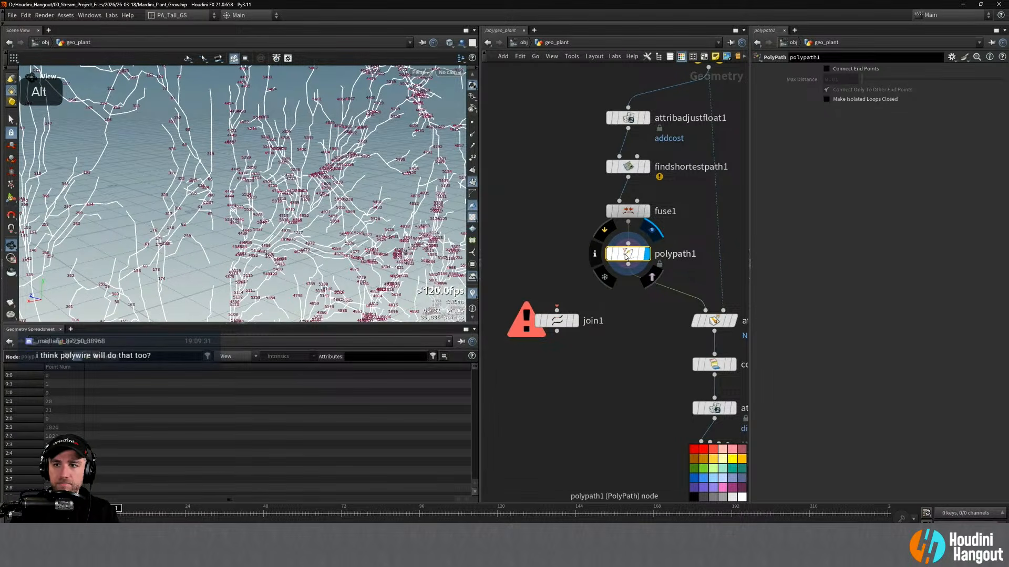
Connect polypath1's output to join1 and display join1's result
alt+right_drag(353, 216, 336, 215)
alt+drag(337, 215, 273, 178)
click(557, 310)
click(628, 264)
click(579, 299)
alt+right_drag(273, 177, 247, 182)
alt+drag(247, 182, 227, 188)
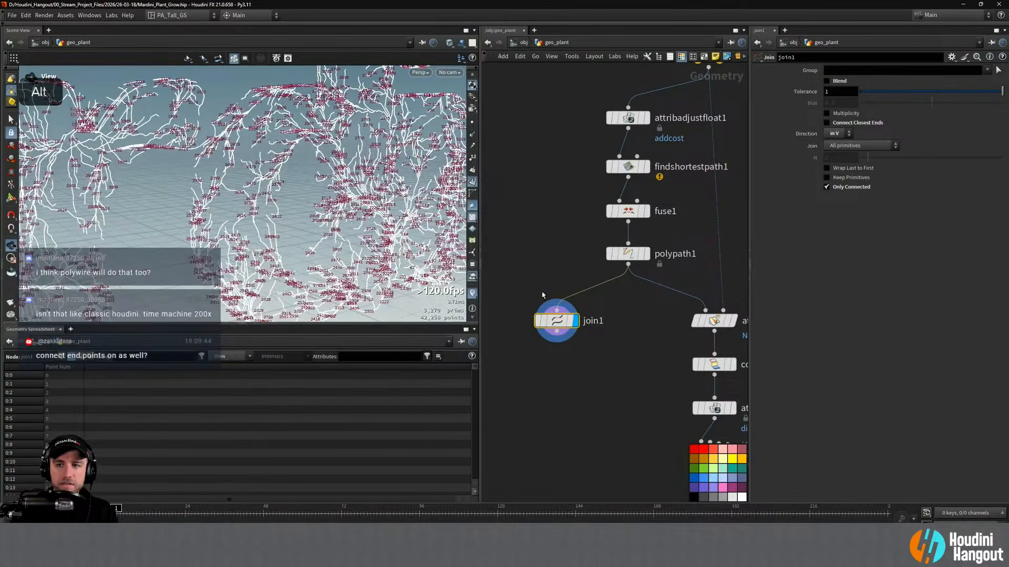
Enable Connect Closest Ends on join1 and check the joined curves
click(828, 81)
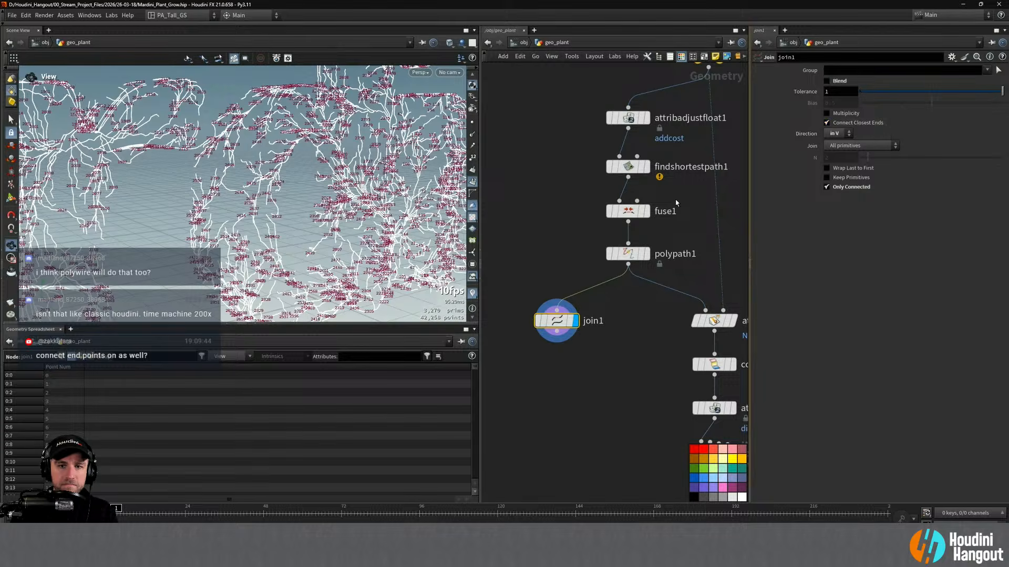
alt+right_drag(332, 214, 483, 141)
alt+drag(399, 173, 357, 235)
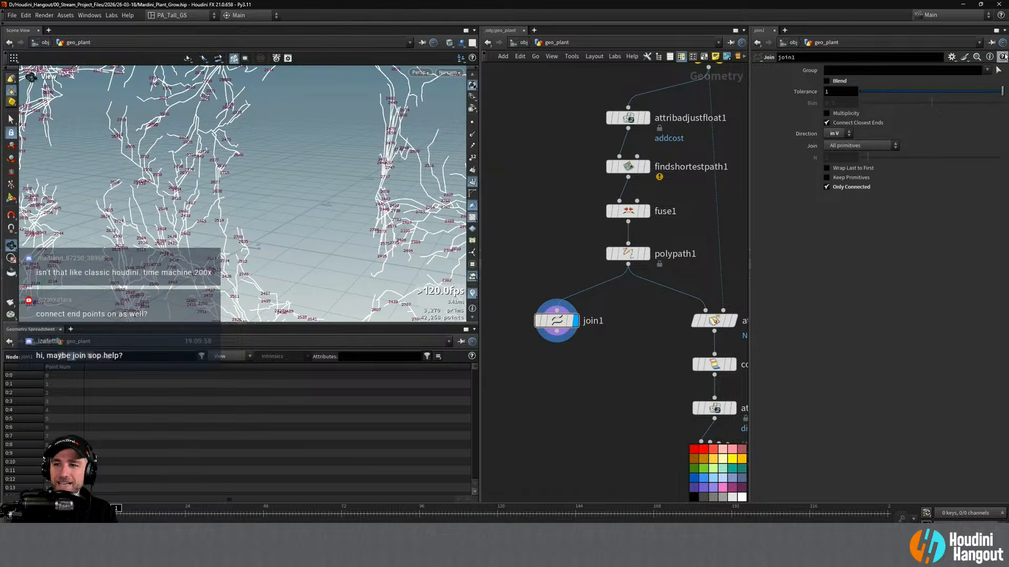
Read through the Join node's help page down to its examples and related nodes, and put the help window away
drag(207, 240, 1, 144)
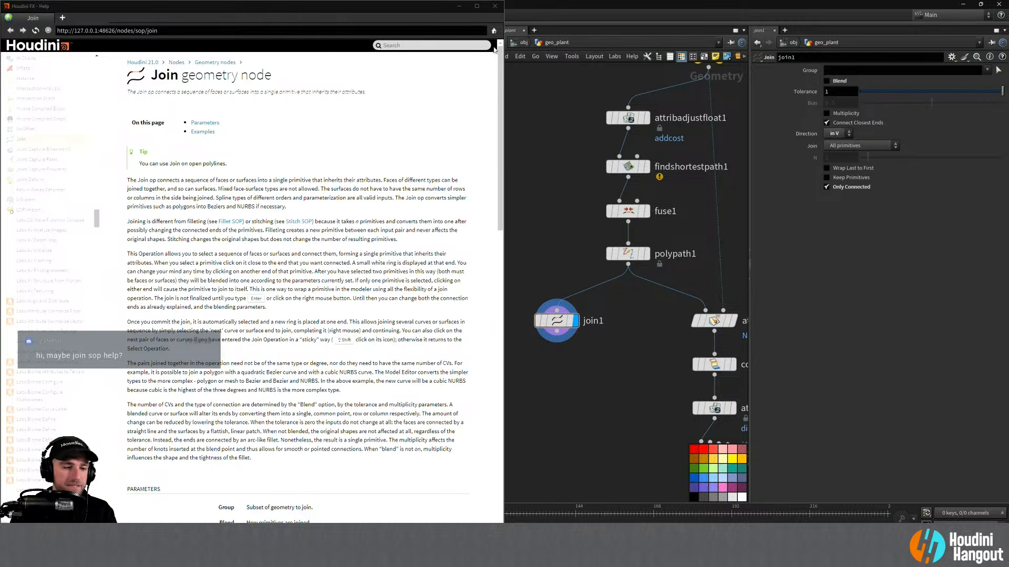
scroll(412, 236, down, 15)
scroll(414, 238, up, 1)
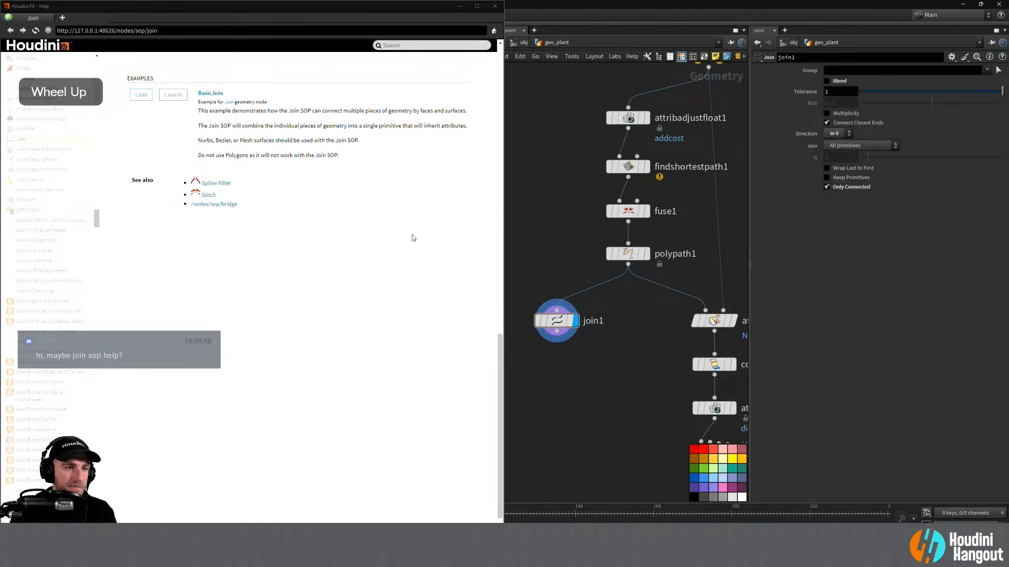
scroll(465, 83, up, 14)
click(459, 6)
Try a Stitch node wired directly from fuse1, with polypath1 moved aside, and display its result
key(Tab)
text(stitr)
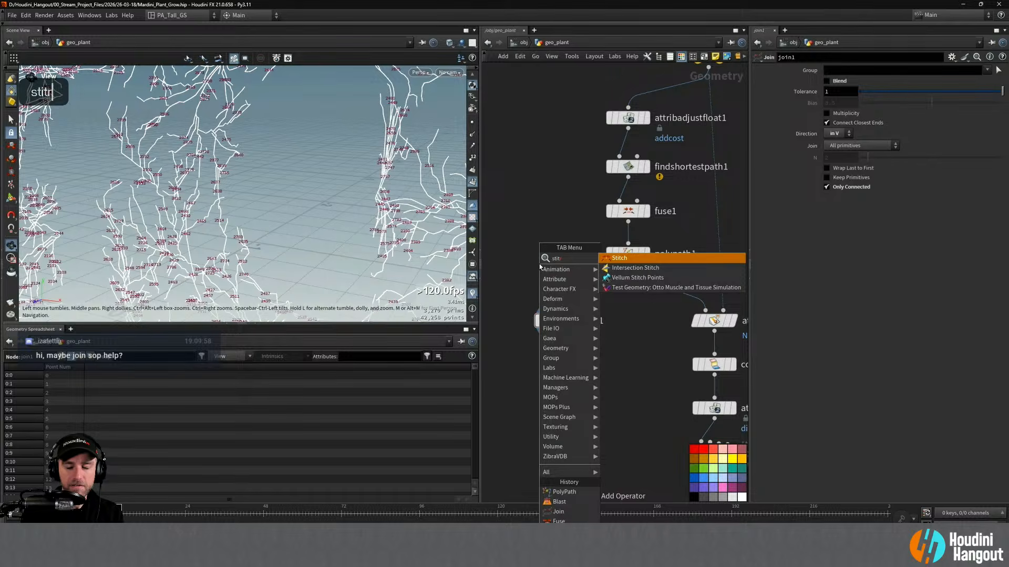
key(Return)
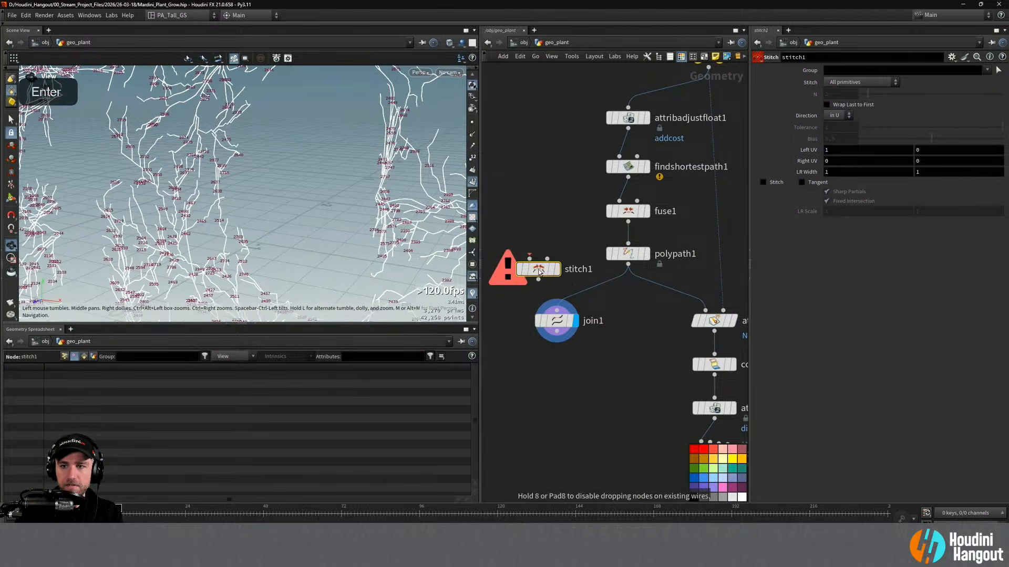
click(629, 373)
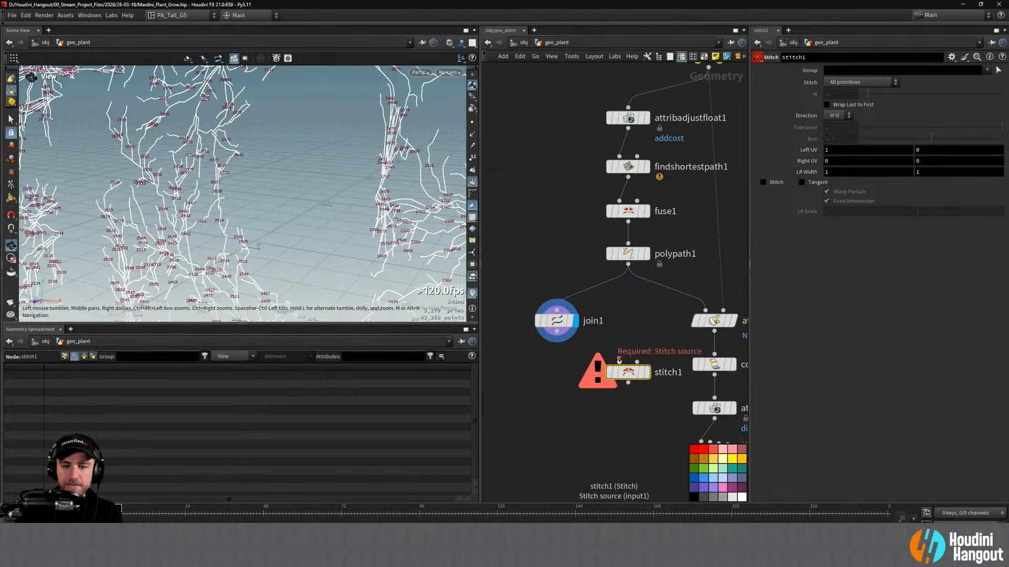
click(648, 372)
drag(629, 260, 562, 258)
click(620, 361)
click(628, 223)
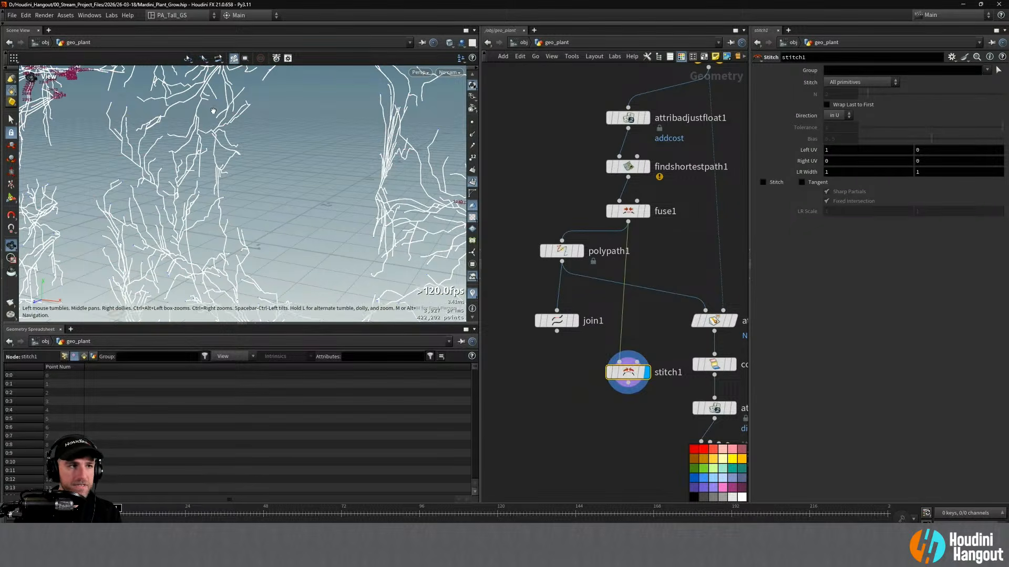
alt+right_drag(239, 138, 200, 138)
alt+drag(200, 138, 315, 174)
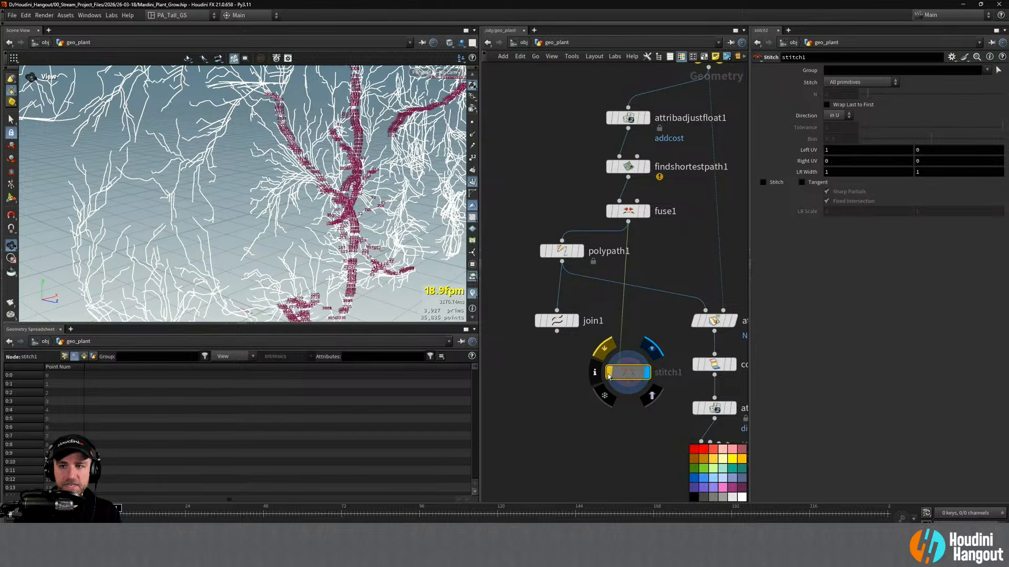
Try the Stitch and Tangent options and the in V direction on stitch1, and delete the node
click(846, 83)
click(846, 83)
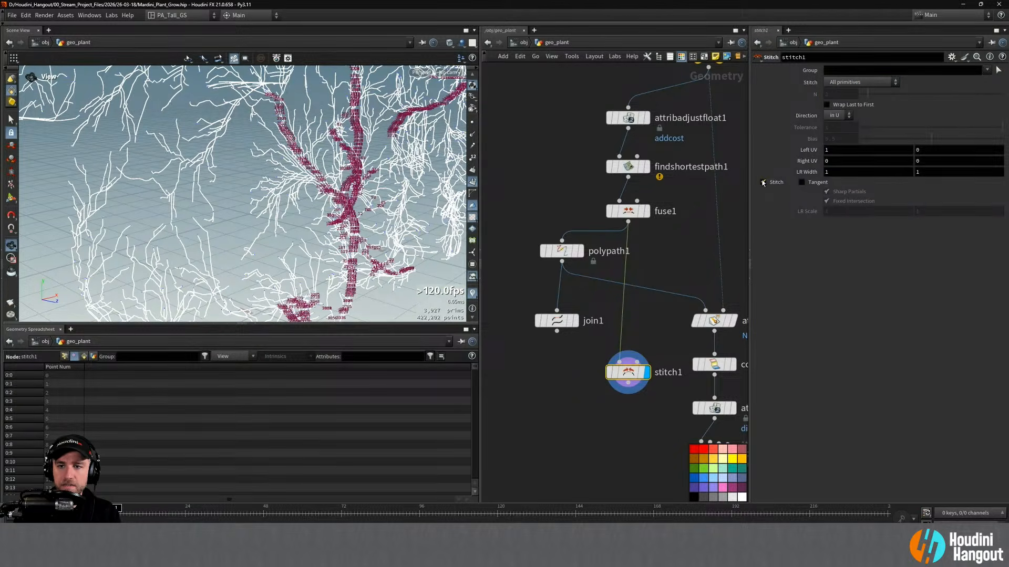
click(763, 183)
click(801, 182)
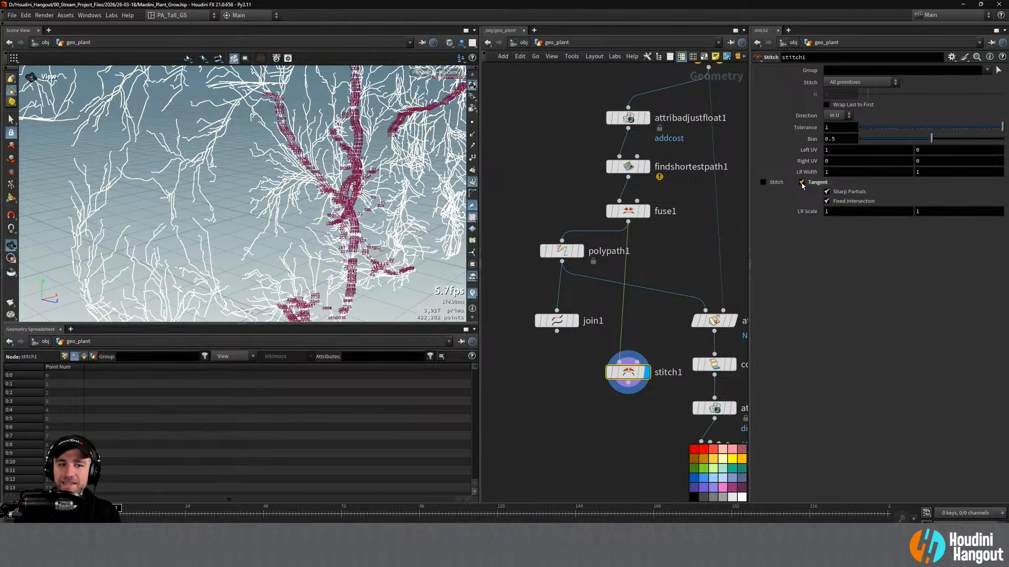
click(801, 182)
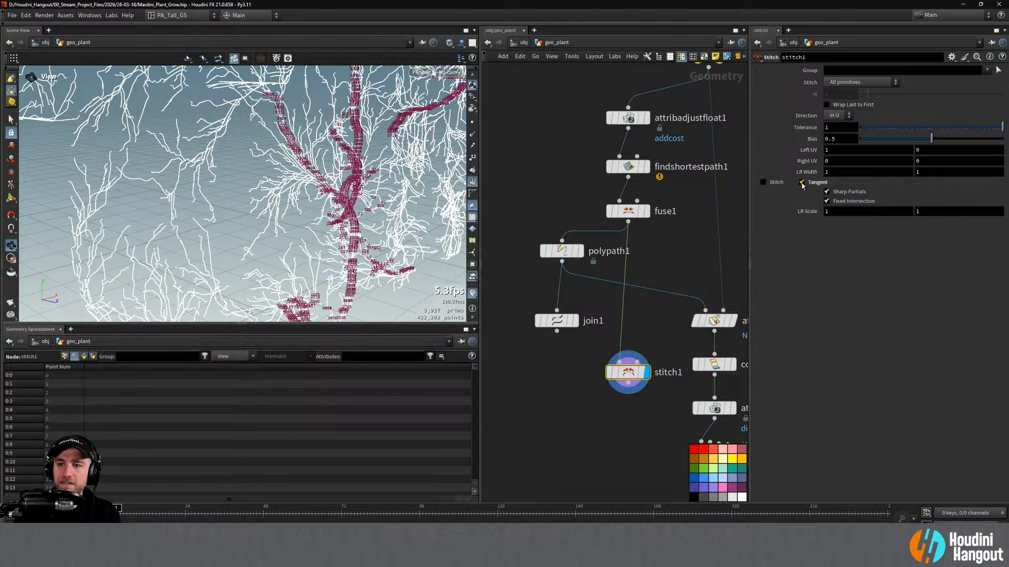
click(802, 183)
click(838, 115)
click(836, 128)
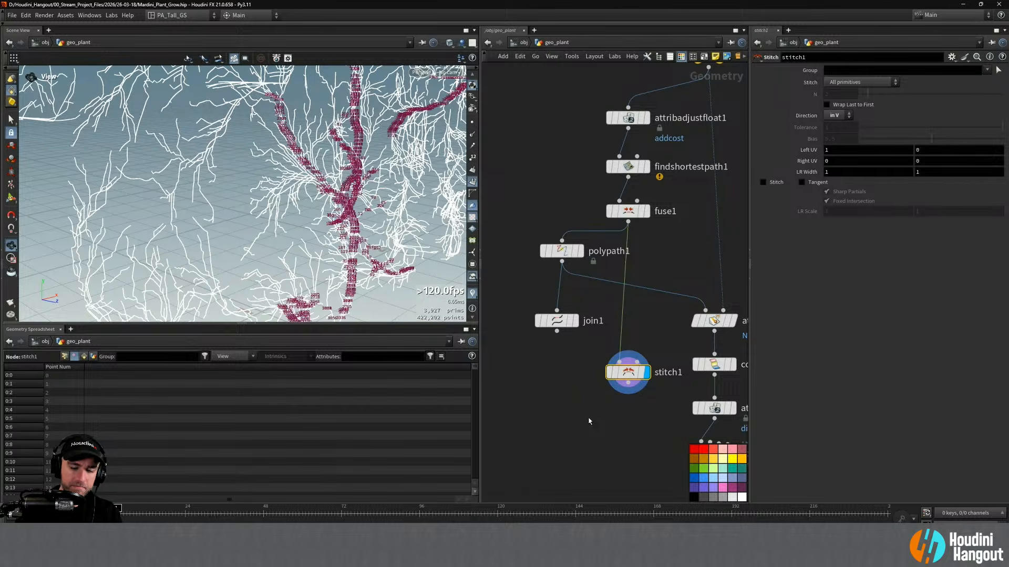
key(Delete)
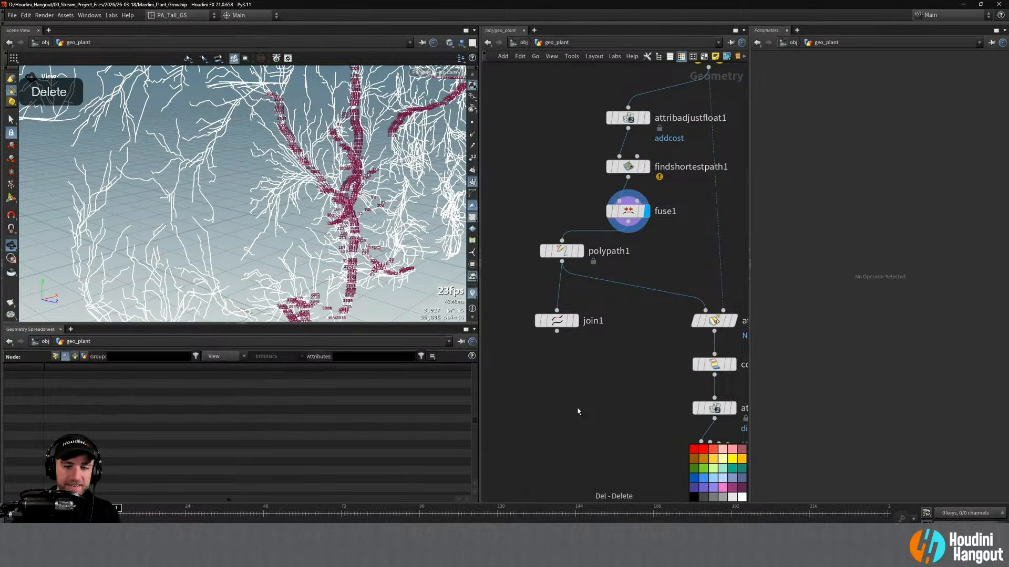
Display join1 and examine its joined curves from several angles
click(579, 320)
drag(561, 321, 556, 320)
alt+right_drag(337, 210, 282, 210)
alt+drag(282, 210, 220, 206)
alt+middle_drag(299, 204, 216, 205)
alt+drag(337, 205, 299, 197)
alt+right_drag(263, 200, 337, 200)
alt+drag(252, 199, 367, 208)
Place polypath1 and join1 back below fuse1 and align the chain from attribadjustfloat1 to join1 in a straight column
drag(556, 320, 562, 300)
drag(517, 253, 594, 310)
drag(571, 256, 634, 252)
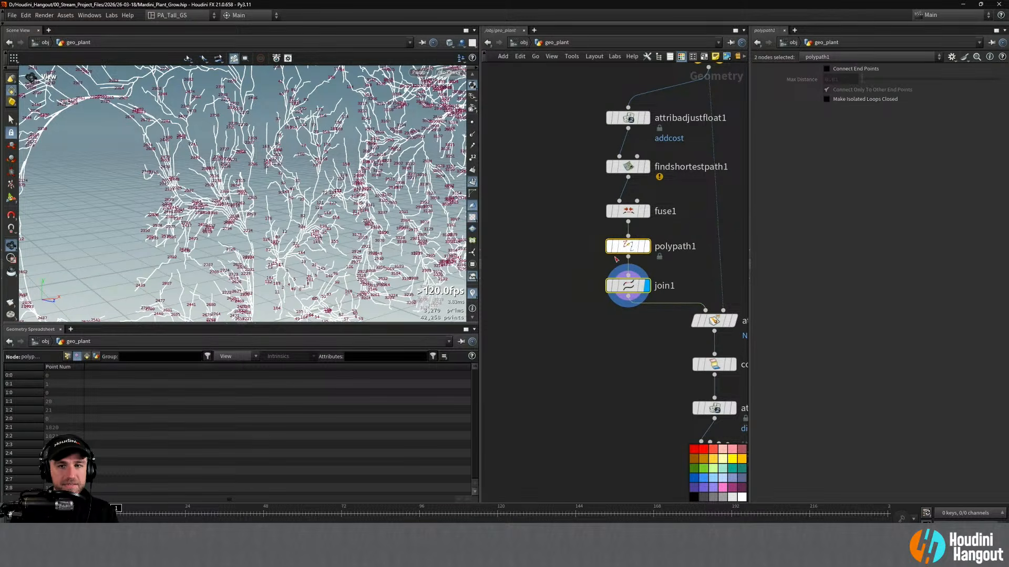
drag(606, 105, 657, 315)
key(a)
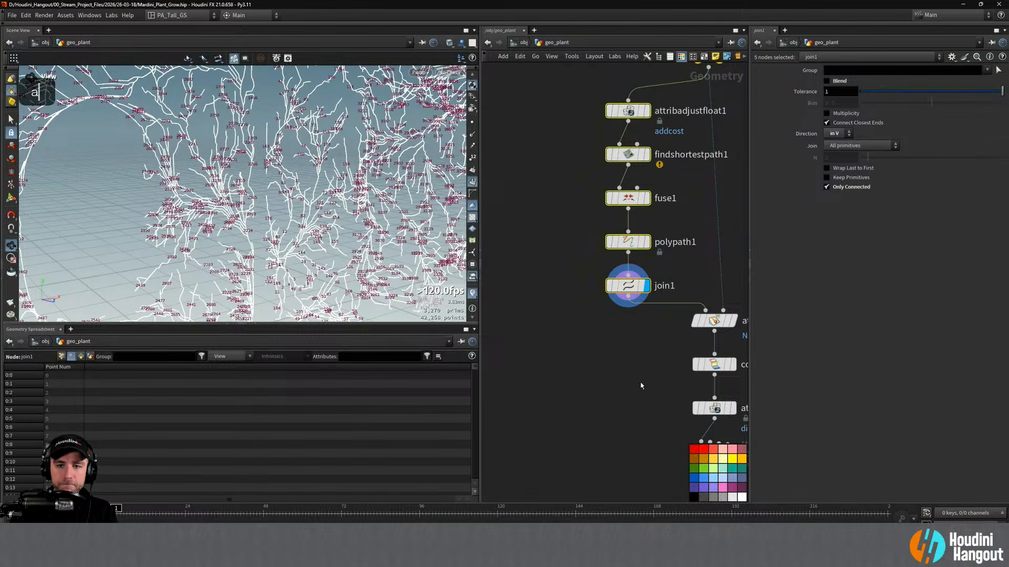
Display resample1 at the end of the chain and turn off the primitive numbers in the viewport
middle_drag(625, 358, 492, 241)
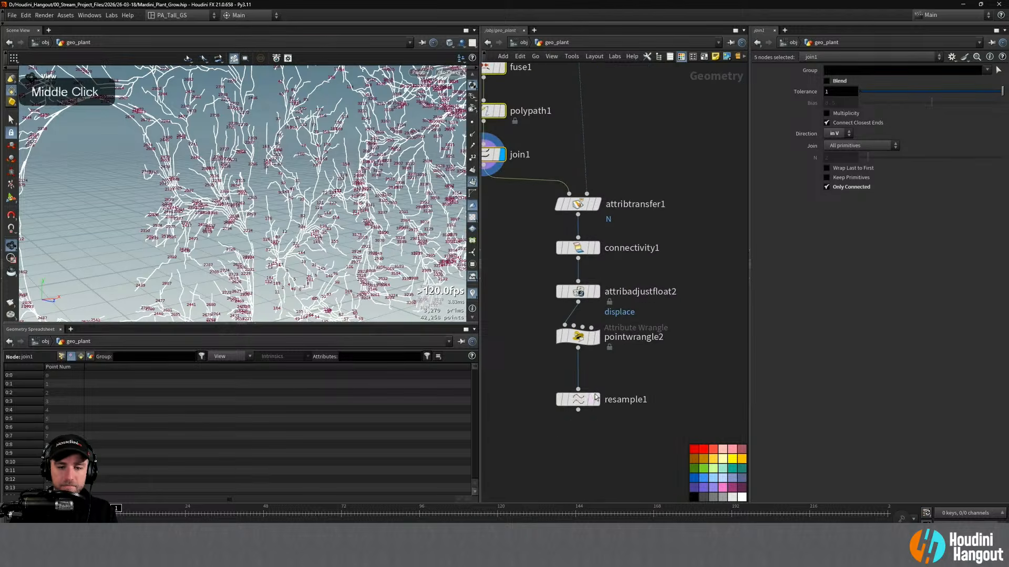
drag(599, 403, 599, 391)
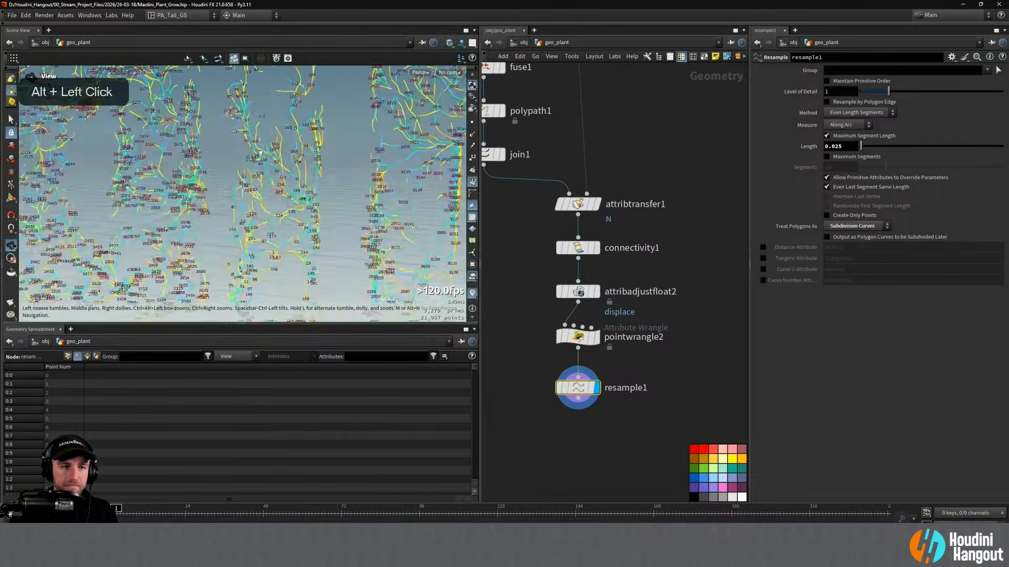
alt+drag(348, 137, 380, 207)
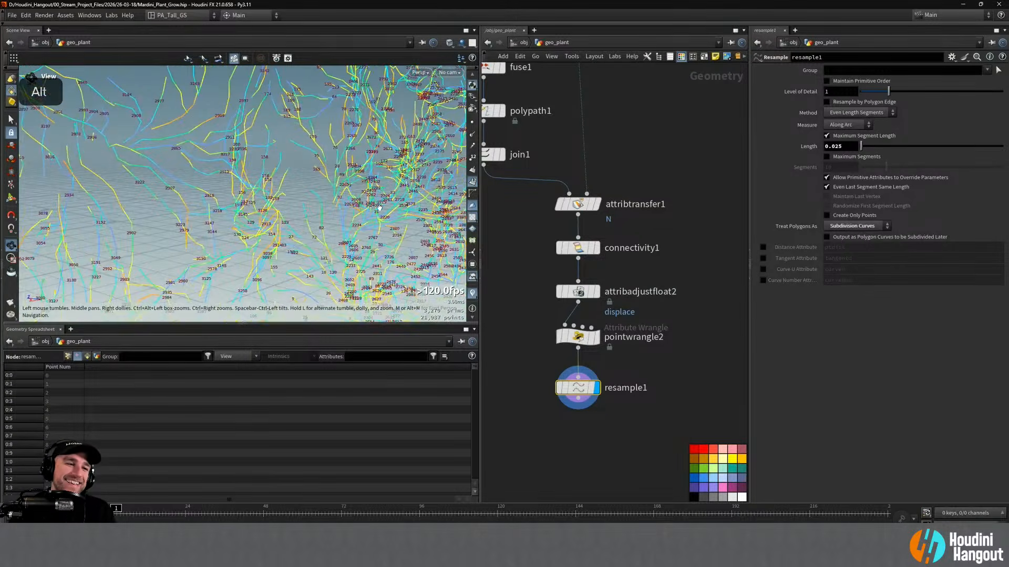
alt+drag(81, 158, 179, 155)
alt+right_drag(179, 155, 211, 168)
mouse_move(211, 168)
alt+mouse_down()
mouse_move(252, 194)
mouse_move(295, 178)
mouse_move(226, 159)
alt+mouse_up()
click(471, 184)
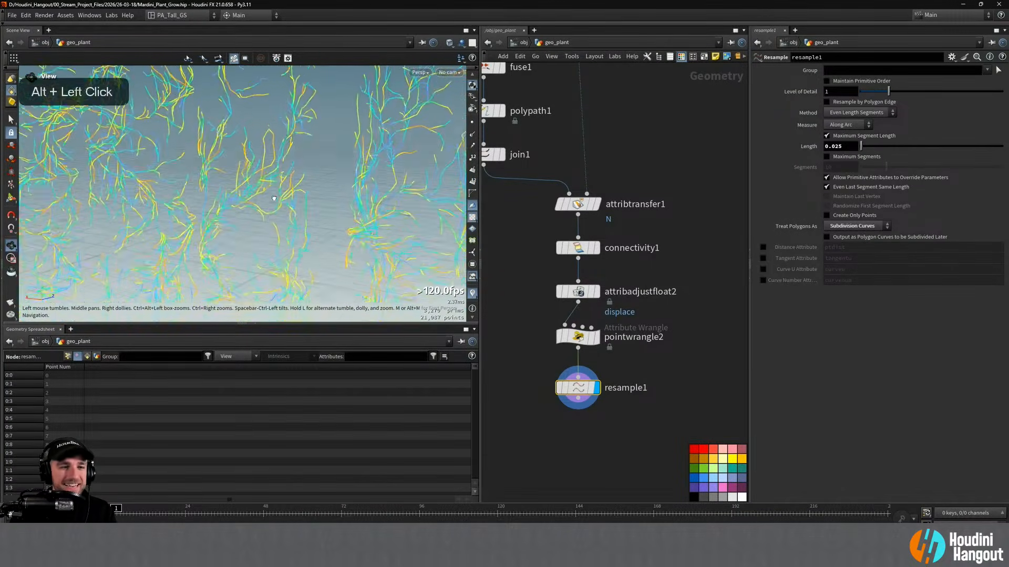
alt+drag(278, 170, 307, 179)
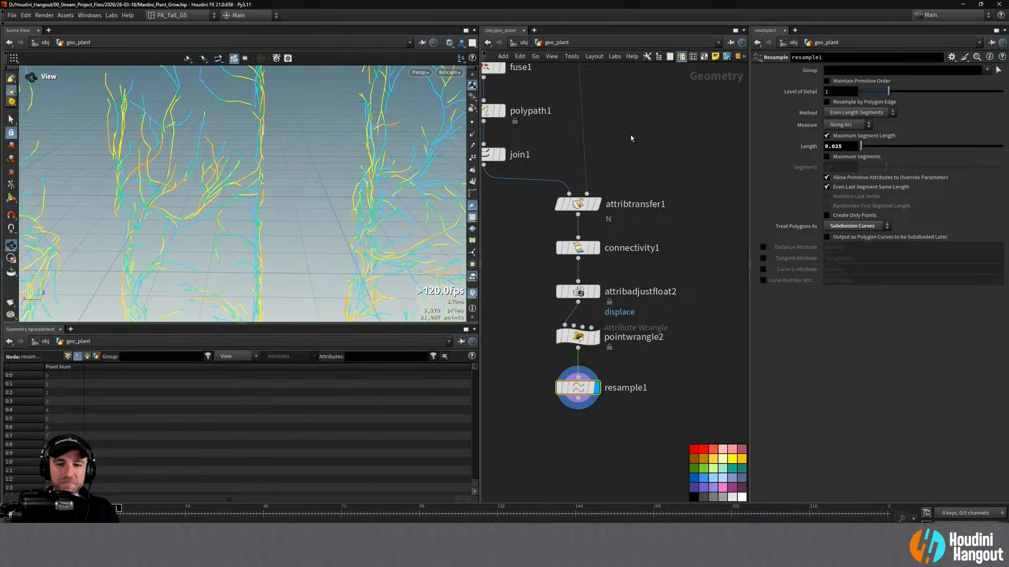
Add a Curve node in the empty network area beside the REMESHED_TEXT chain
right_drag(631, 139, 606, 229)
middle_drag(607, 229, 591, 270)
alt+right_drag(293, 160, 337, 173)
alt+middle_drag(336, 174, 284, 195)
alt+right_drag(284, 194, 297, 223)
alt+middle_drag(297, 223, 296, 241)
alt+drag(296, 242, 287, 268)
alt+middle_drag(287, 268, 281, 187)
alt+drag(282, 187, 305, 189)
key(Tab)
text(curve)
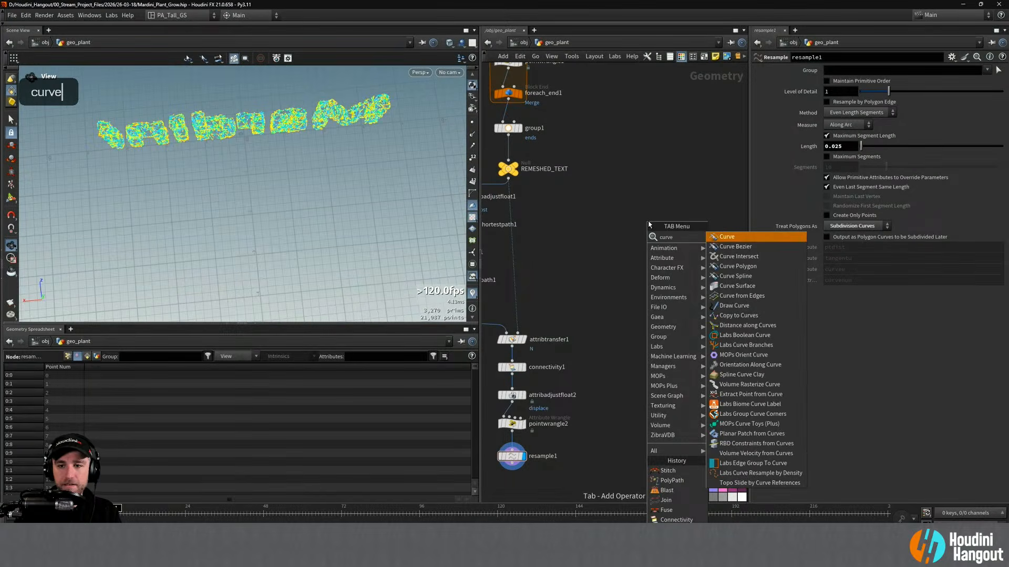
key(Return)
click(650, 208)
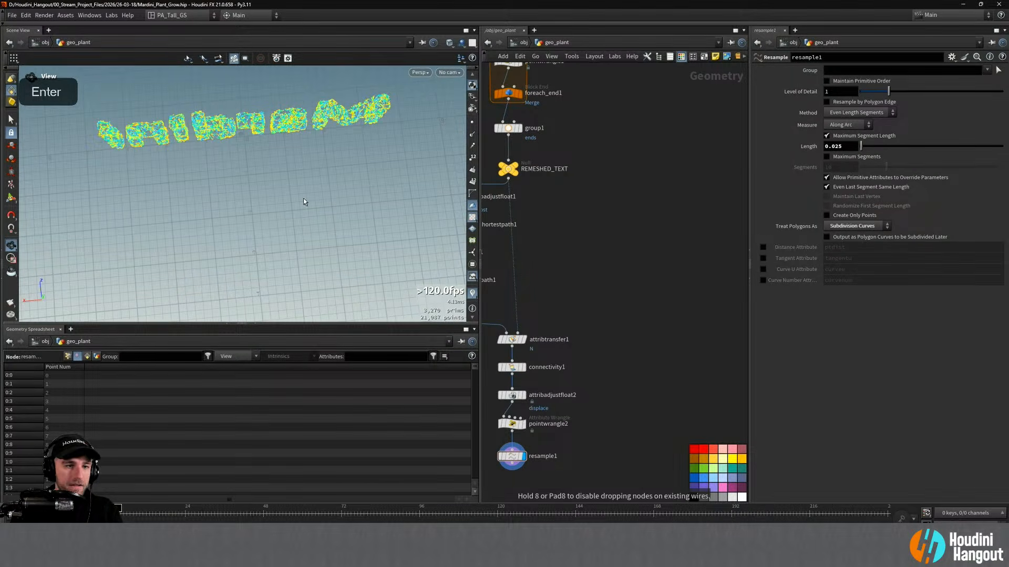
Draw and finish an open four-point curve with straight segments on the empty grid in front of the text
mouse_move(268, 202)
alt+right_down()
mouse_move(288, 190)
mouse_move(284, 199)
alt+right_up()
key(Return)
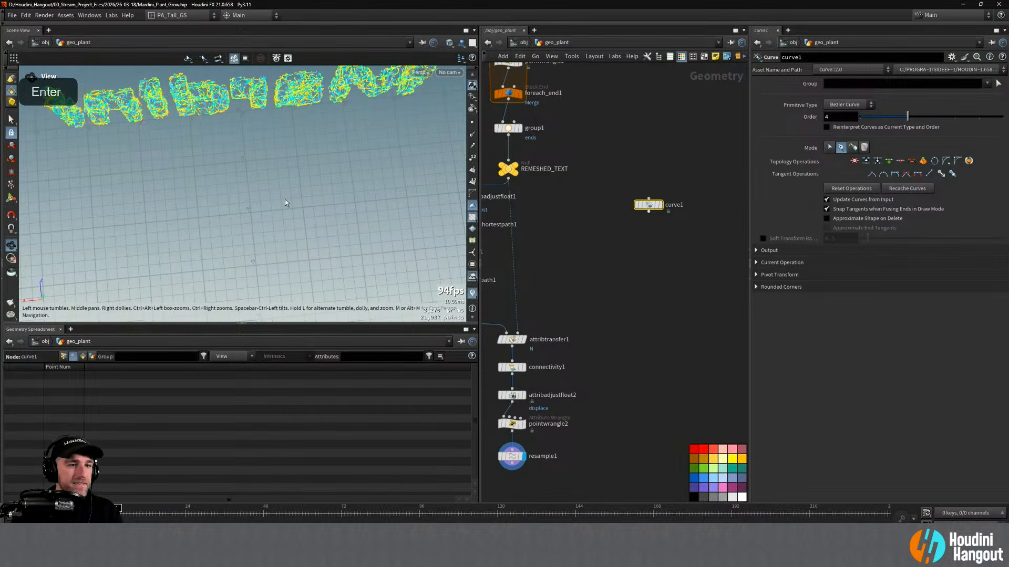
click(245, 245)
click(346, 245)
click(373, 182)
key(Return)
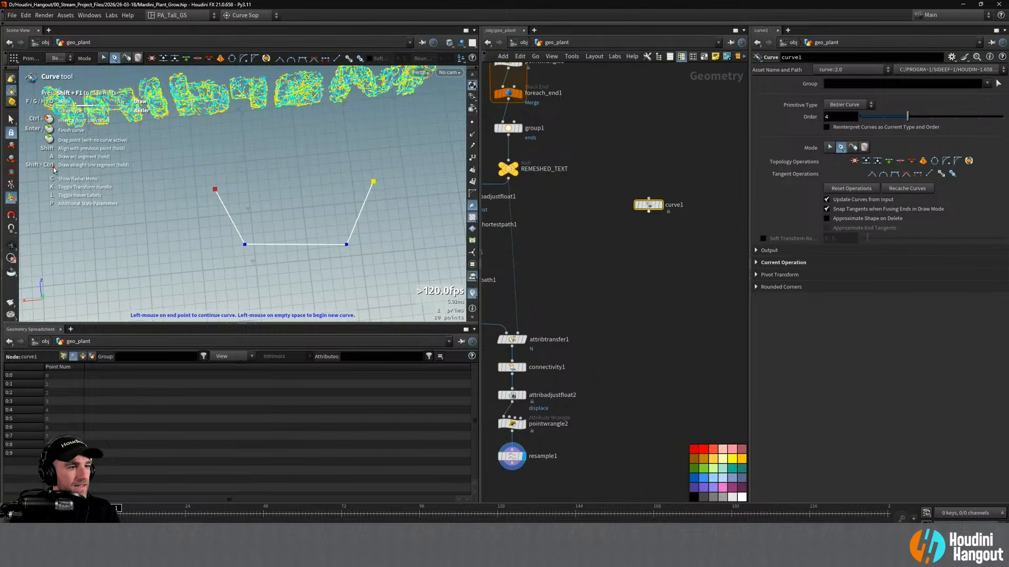
key(a)
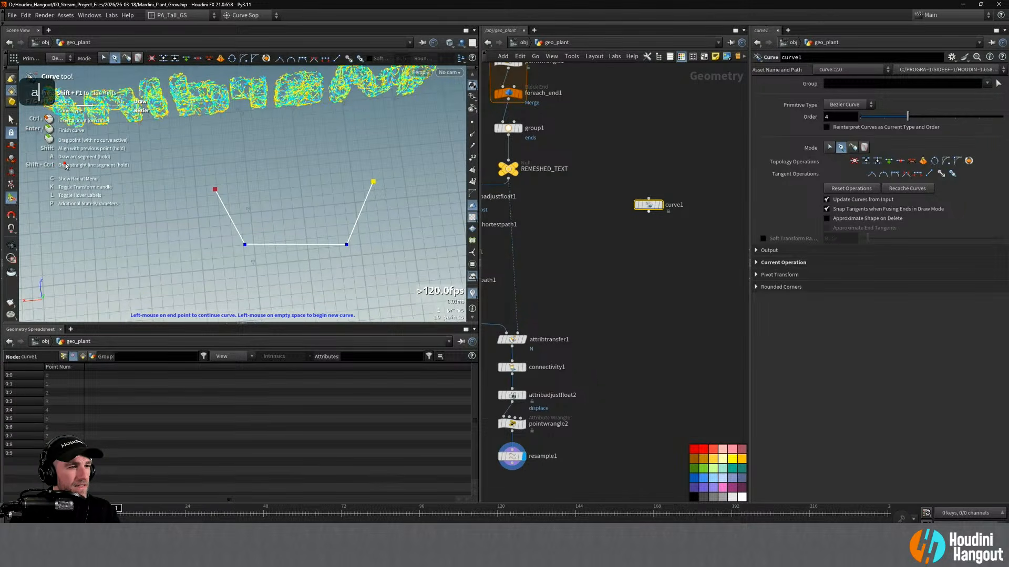
Insert a point on the curve's middle segment and draw a branch from it with an arc followed by three straight segments
key(a)
click(295, 245)
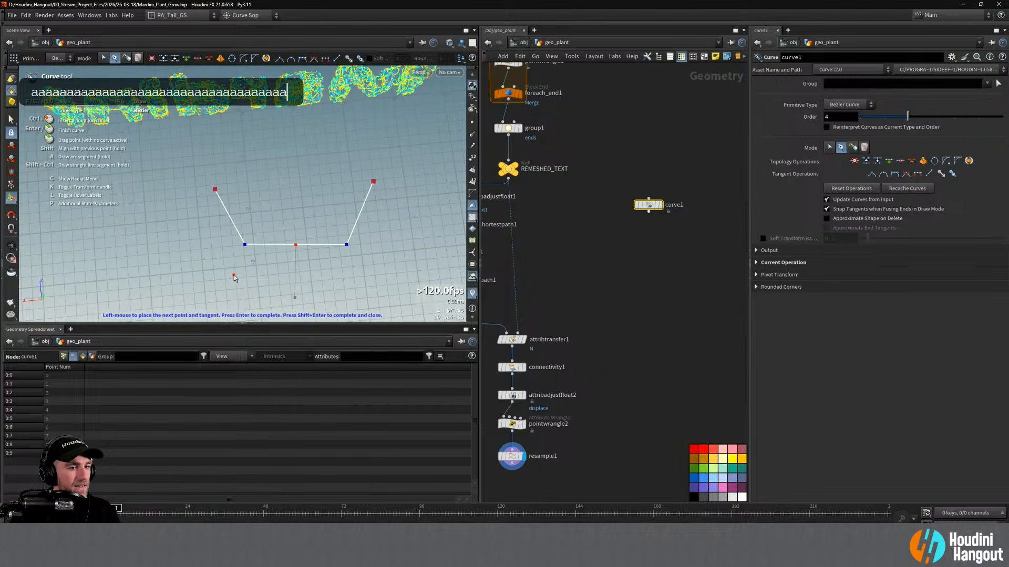
middle_click(235, 247)
key(a)
click(292, 245)
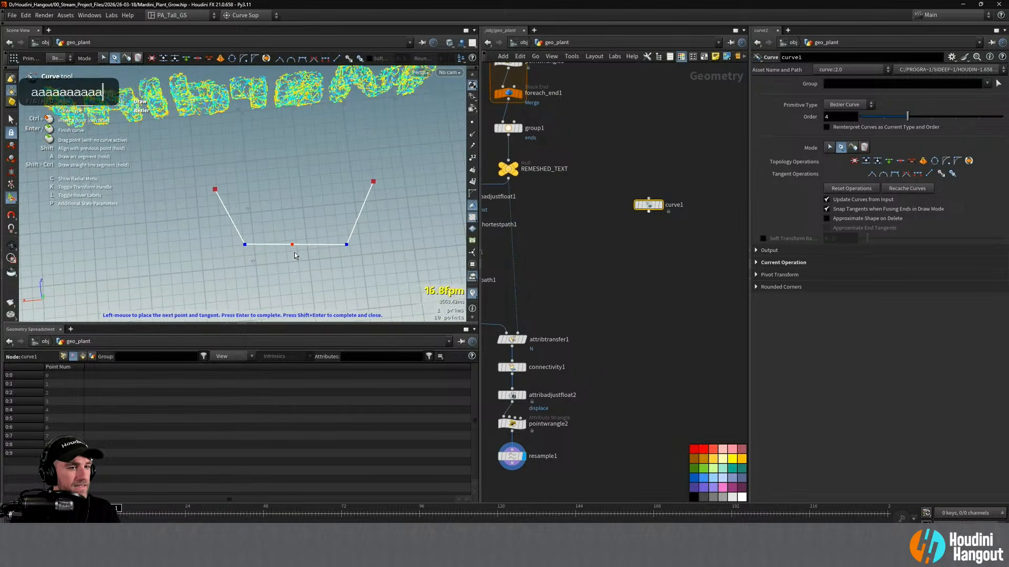
click(300, 278)
click(281, 298)
click(209, 296)
click(157, 263)
click(171, 225)
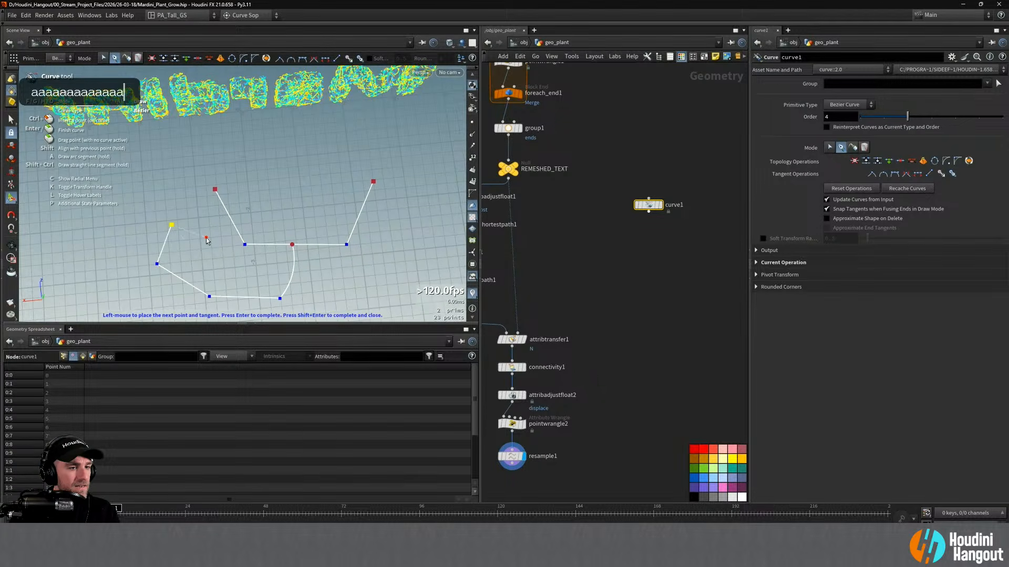
key(Return)
Display curve1 with point numbers turned on and examine where the branch meets the original curve
alt+middle_drag(206, 237, 248, 175)
alt+drag(247, 175, 284, 167)
alt+scroll(268, 121, up, 3)
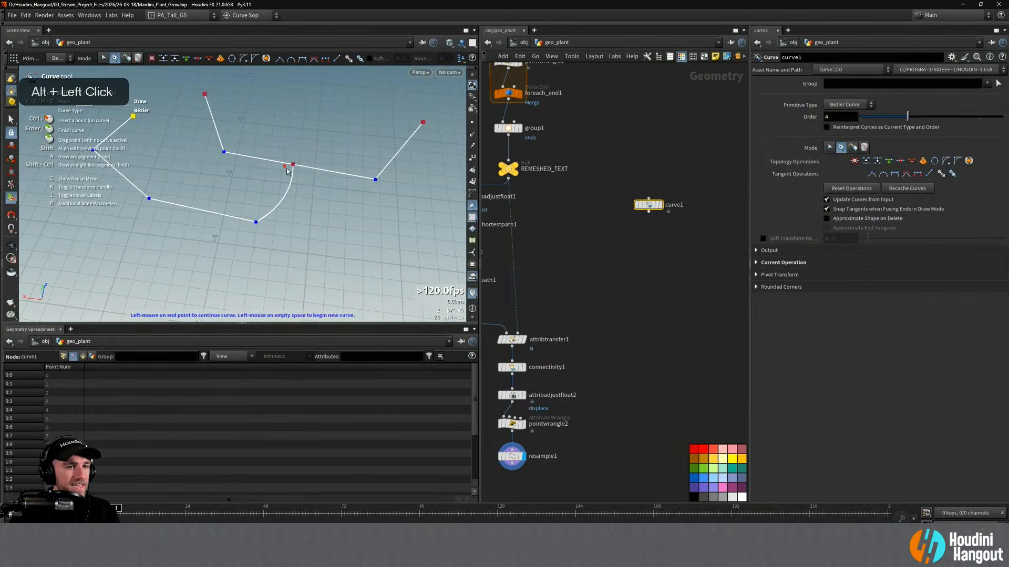
click(660, 205)
key(Escape)
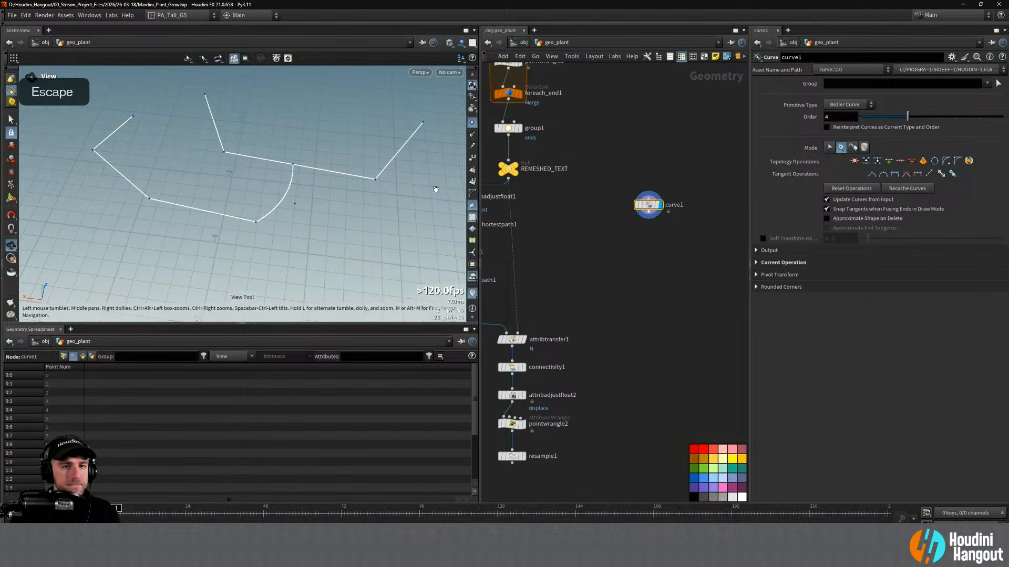
alt+right_drag(335, 172, 336, 146)
alt+drag(335, 145, 270, 137)
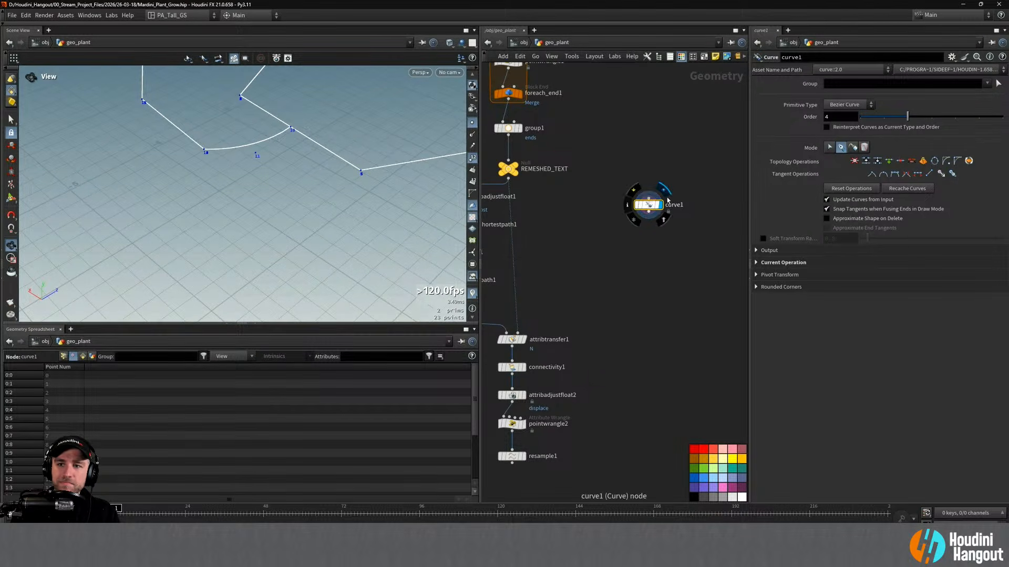
Delete curve1 and add a fresh polygon Curve node in the empty area beside the REMESHED_TEXT chain
key(Delete)
key(Tab)
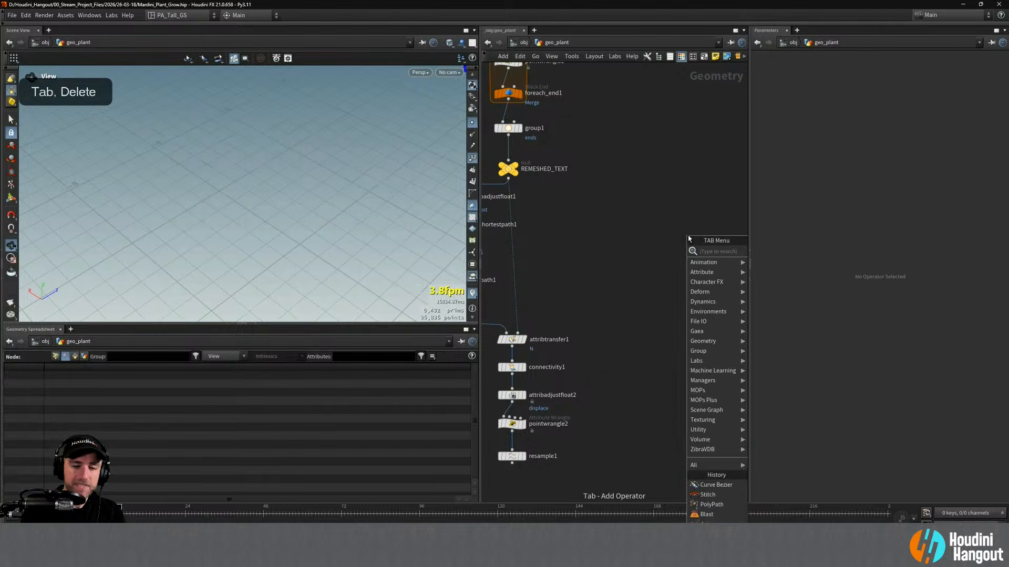
text(curve)
key(Return)
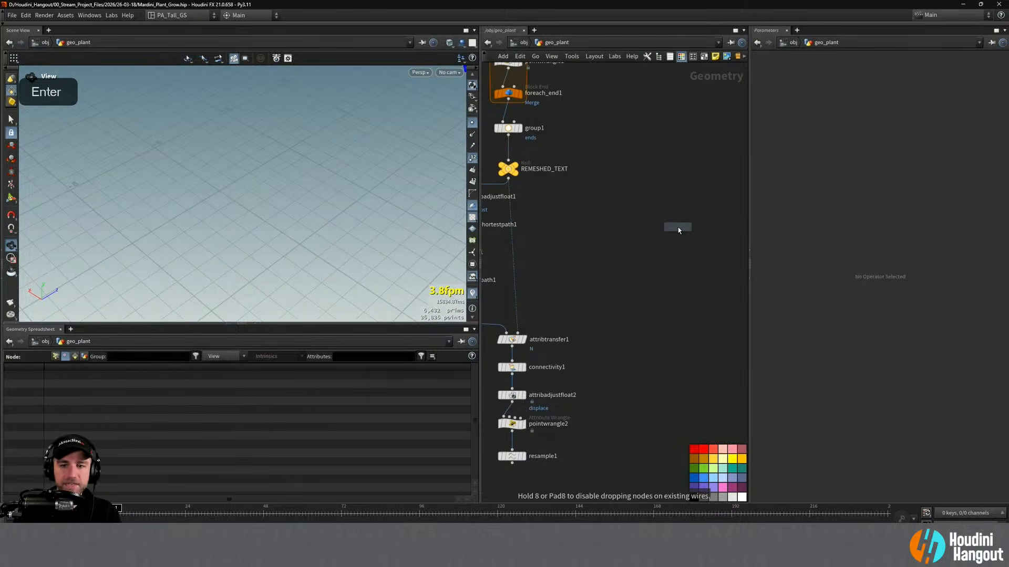
click(677, 225)
alt+click(316, 167)
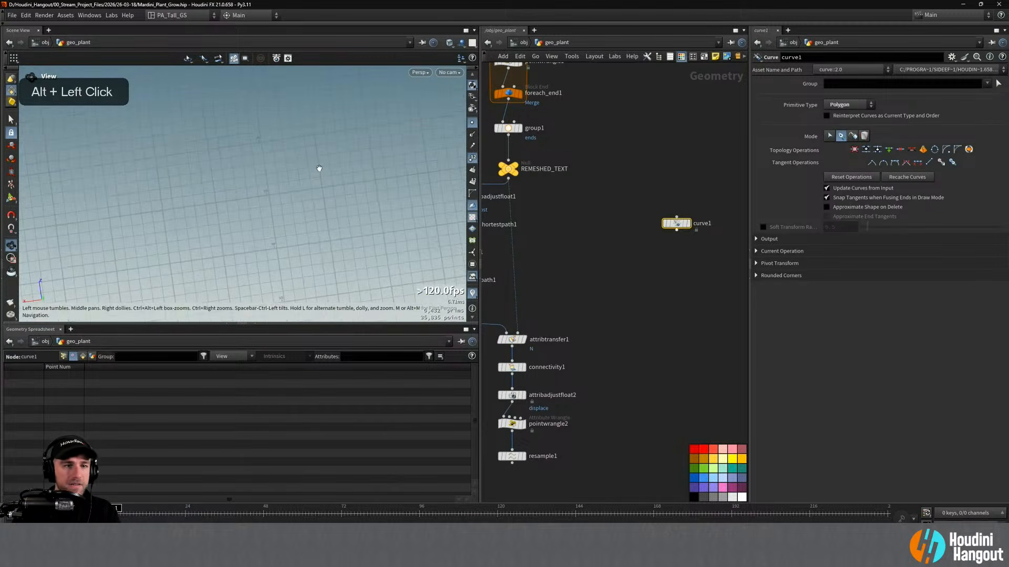
Draw and finish an open five-point polygon curve on the grid
key(Return)
click(170, 151)
click(196, 208)
click(357, 277)
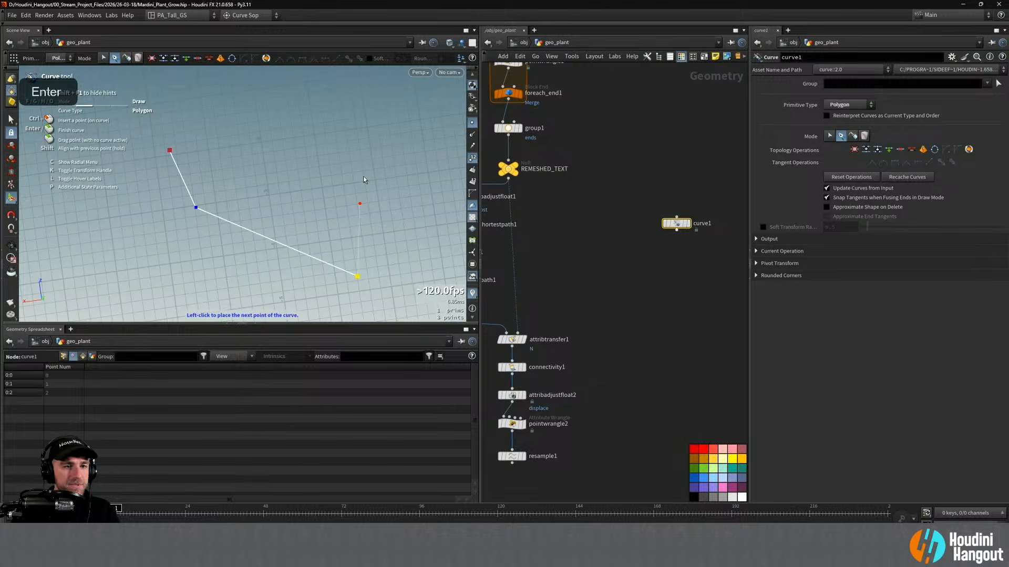
click(364, 170)
click(415, 111)
key(Return)
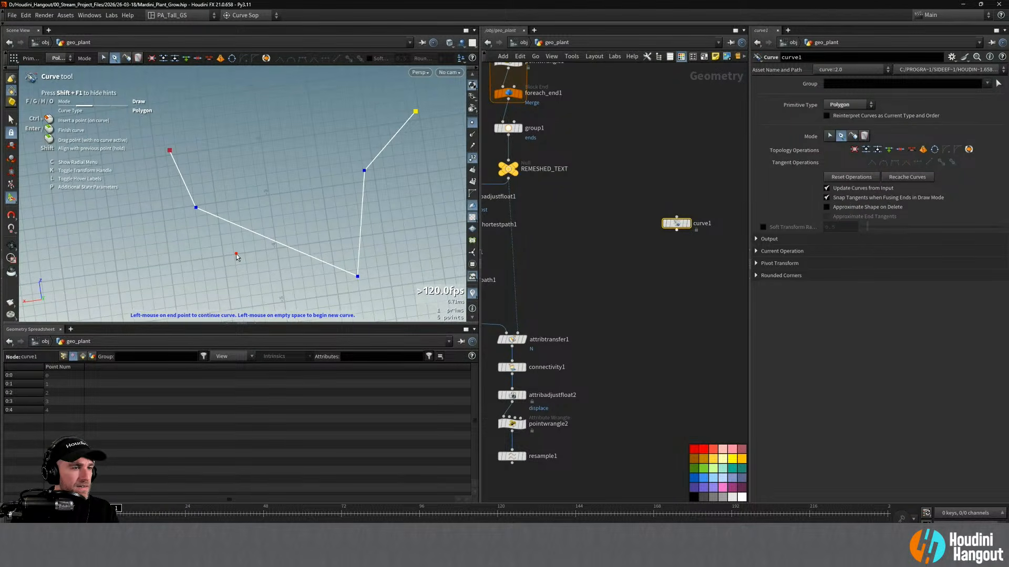
key(a)
key(a)
key(a)
key(a)
key(a)
key(a)
key(a)
key(a)
key(a)
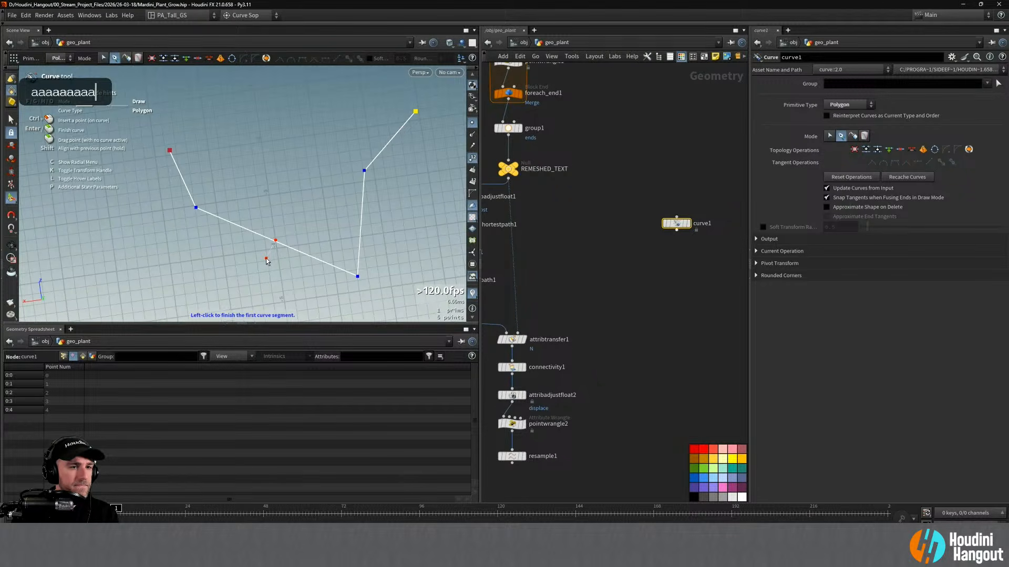
key(Escape)
key(Return)
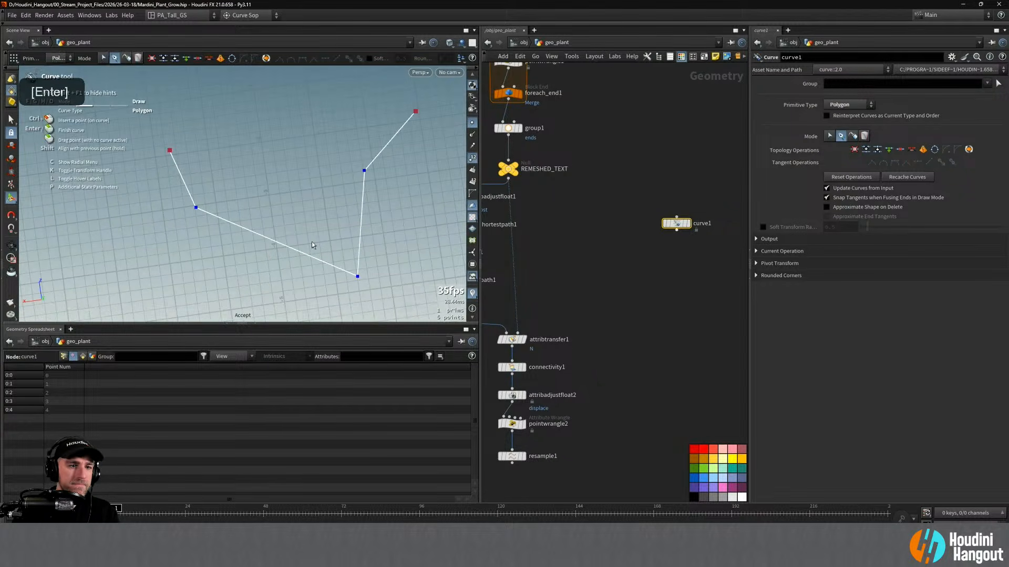
Insert a point on the polygon curve's long middle segment and draw a three-segment branch from it, then leave the Curve tool
ctrl+click(268, 239)
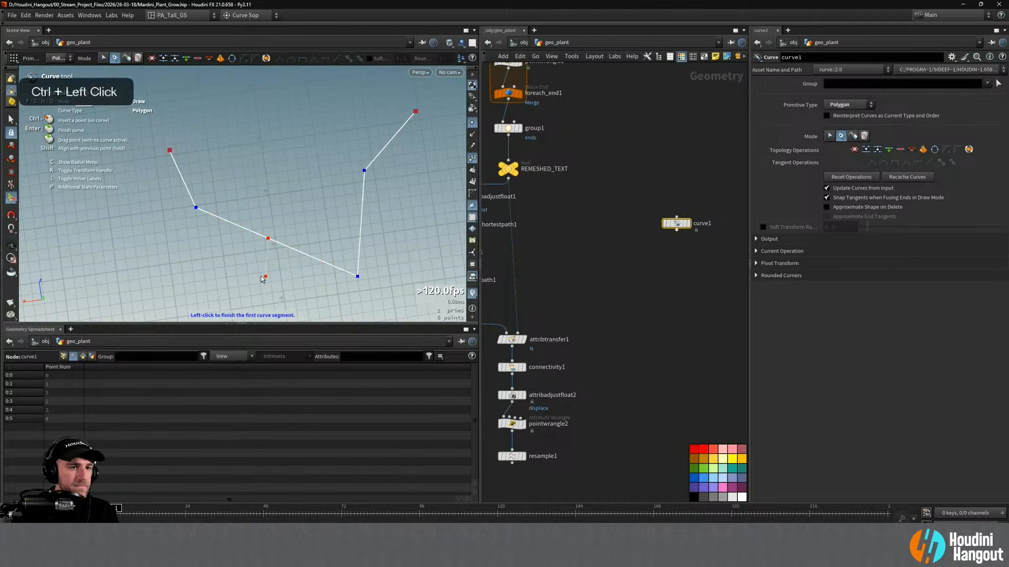
click(244, 281)
click(146, 281)
click(104, 238)
key(Return)
alt+middle_drag(104, 239, 194, 191)
alt+drag(194, 191, 173, 142)
alt+right_drag(173, 141, 363, 141)
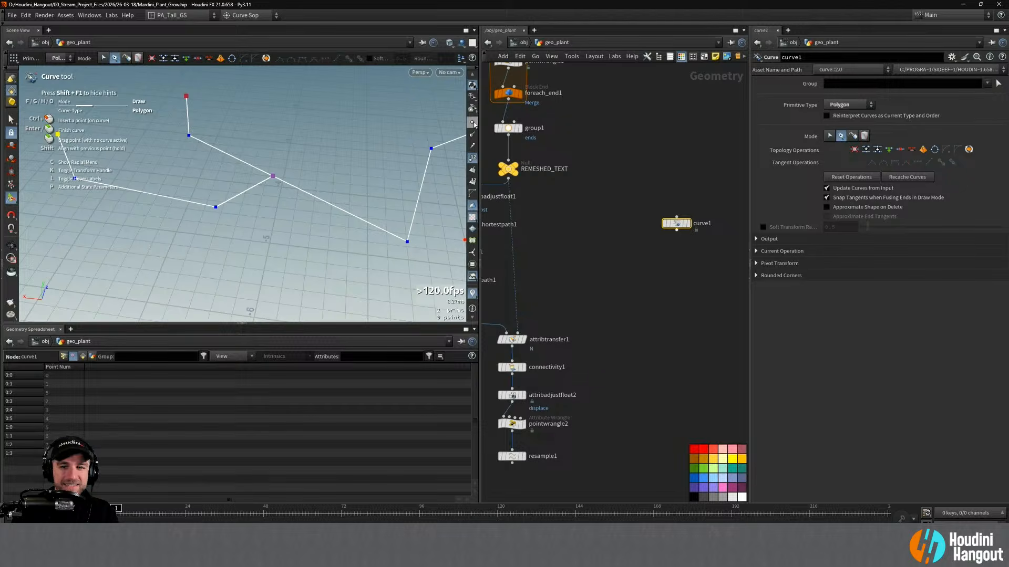
key(Escape)
Turn on primitive numbers in the viewport and examine how the branch connects to the main polygon curve
alt+drag(378, 198, 261, 158)
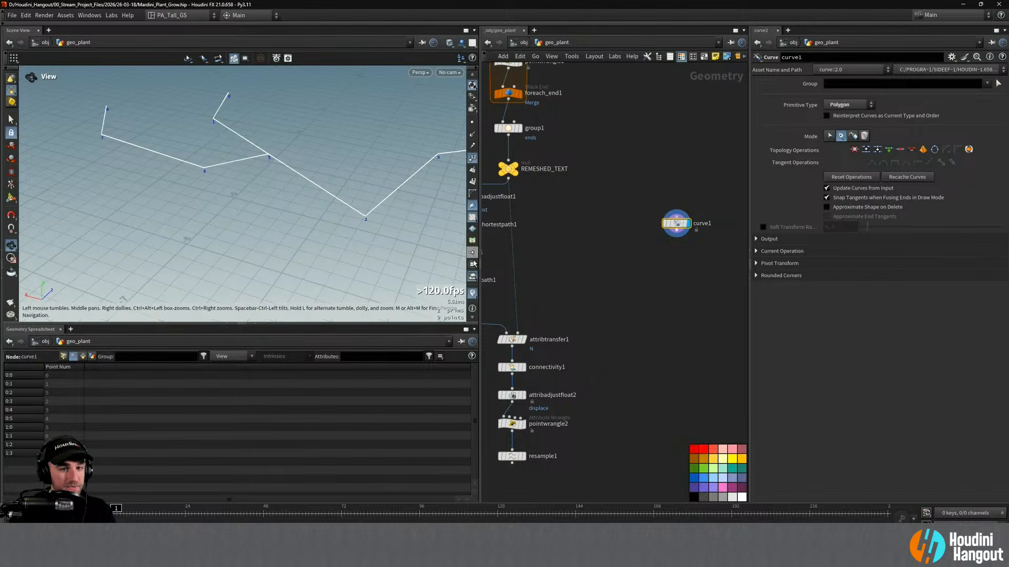
click(473, 182)
alt+drag(294, 174, 236, 173)
alt+middle_drag(237, 173, 243, 208)
alt+drag(243, 208, 198, 191)
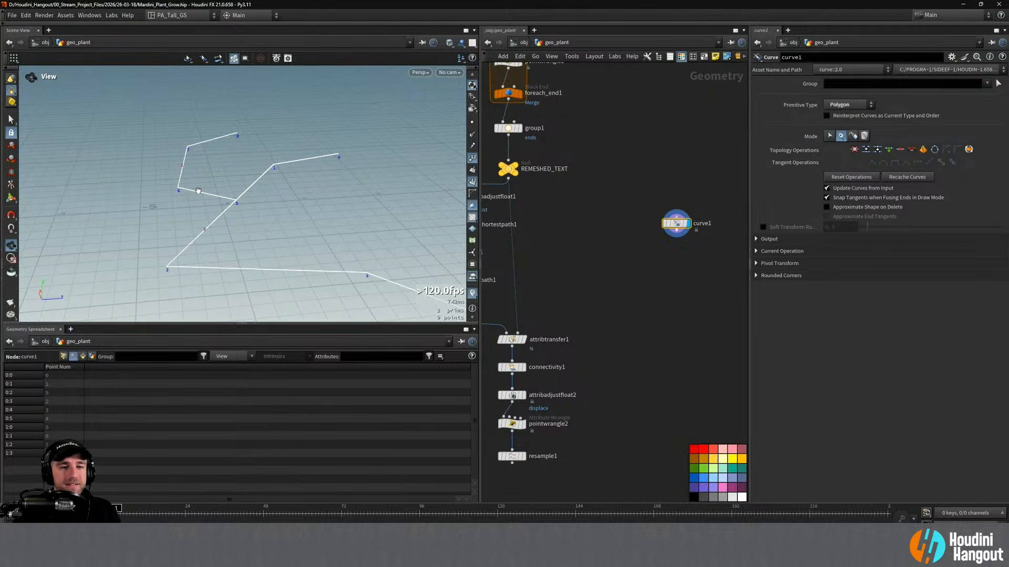
Add a Curve Bezier node below curve1 and start its drawing tool
key(Tab)
text(bezier)
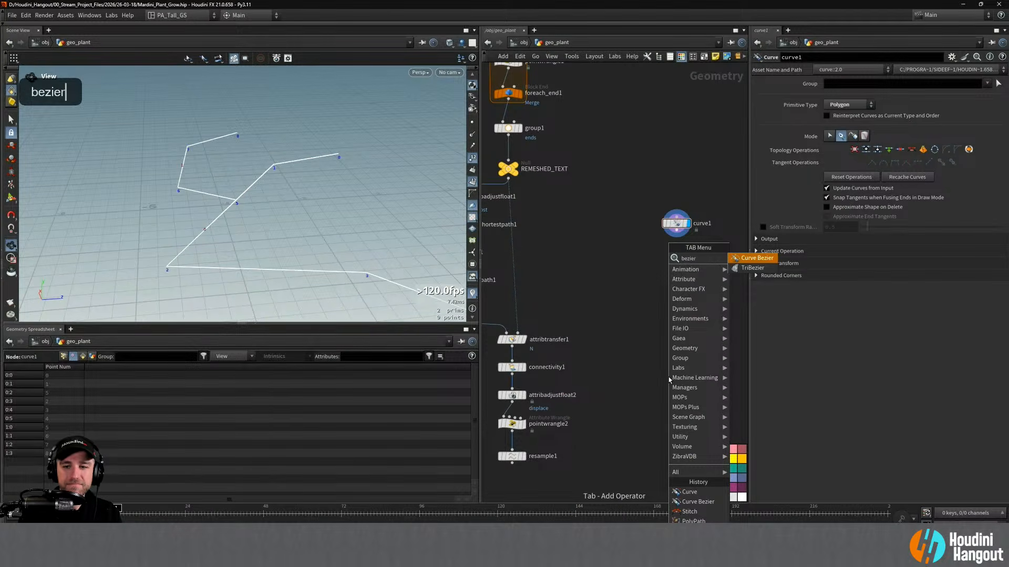
key(Return)
click(668, 268)
alt+right_drag(295, 209, 379, 198)
alt+middle_drag(378, 199, 289, 190)
key(Return)
click(312, 183)
click(369, 185)
click(392, 149)
key(ctrl+z)
key(ctrl+z)
key(ctrl+z)
click(312, 187)
click(371, 188)
key(ctrl+z)
key(ctrl+z)
Draw and finish an open, smoothly curved Bezier arc on the grid beside the polygon curves
drag(317, 185, 355, 127)
drag(285, 131, 260, 138)
key(Return)
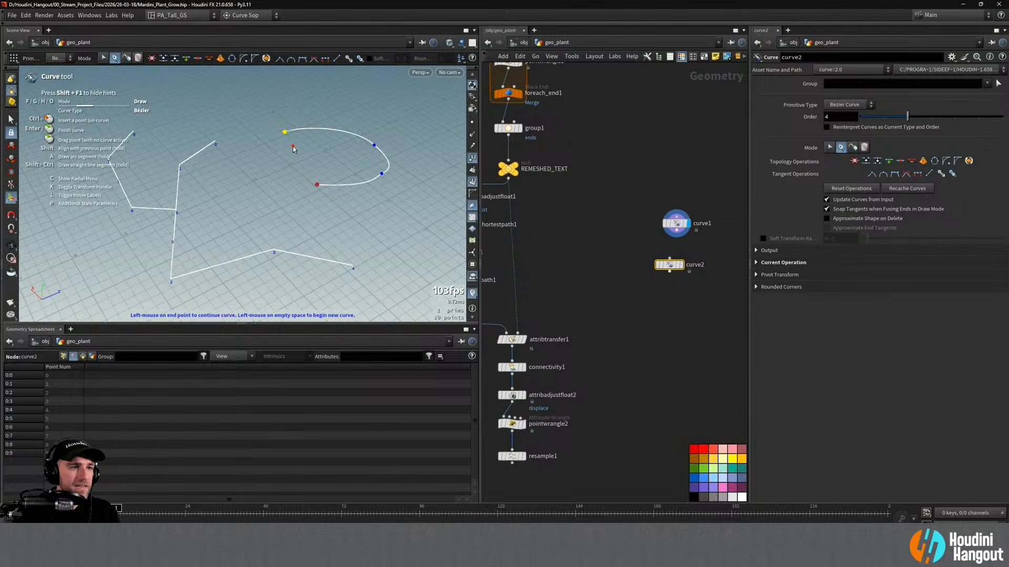
Insert a point on the upper part of the Bezier arc and draw a curved branch from it
ctrl+click(331, 129)
click(322, 98)
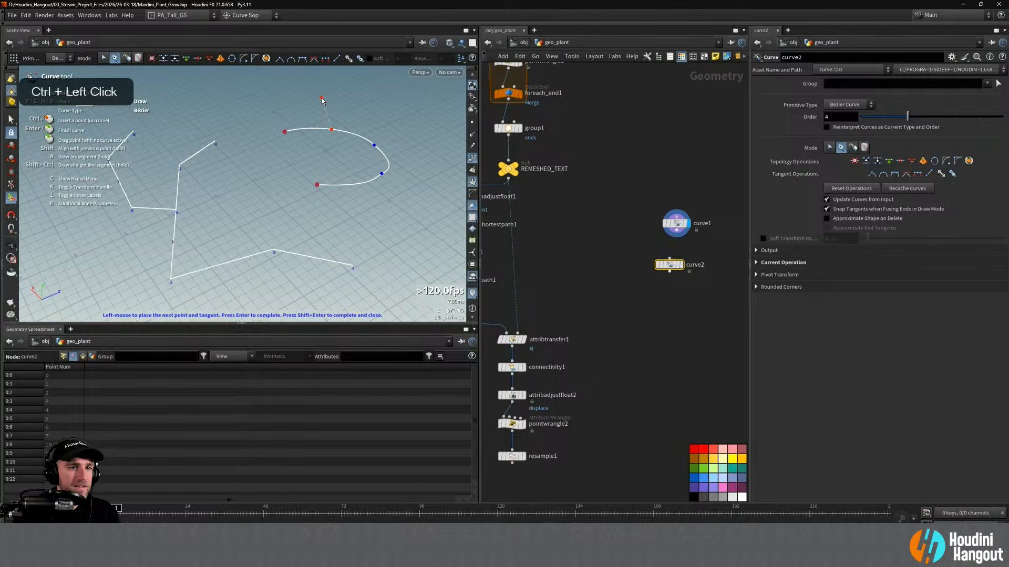
drag(355, 86, 368, 158)
key(Return)
Display curve2 and examine the point numbers along the Bezier arc and at its branch junction
alt+middle_drag(367, 157, 341, 165)
key(Return)
alt+drag(341, 165, 282, 151)
alt+middle_drag(281, 151, 233, 193)
alt+right_drag(233, 193, 401, 163)
alt+right_drag(328, 180, 79, 236)
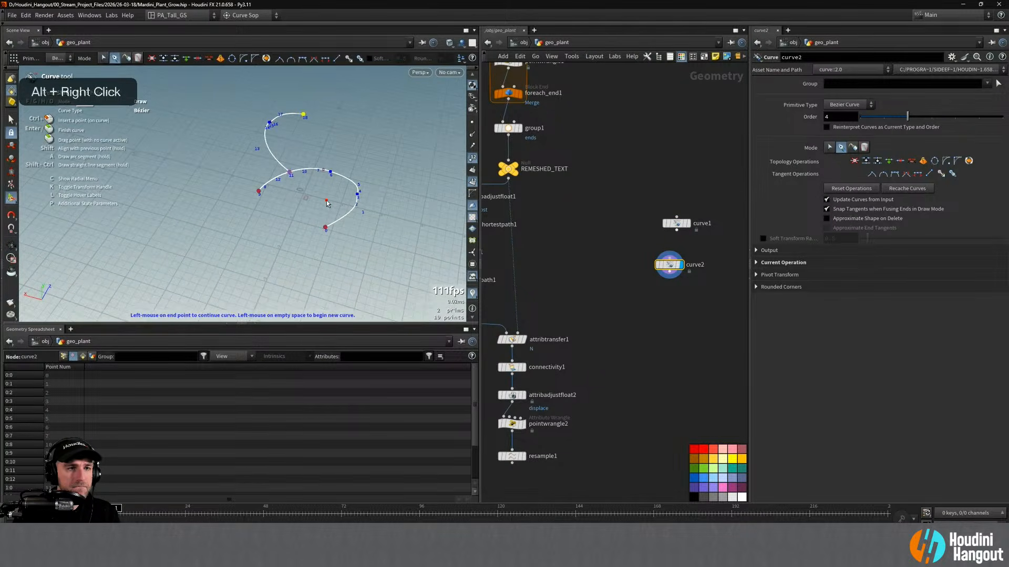
scroll(100, 420, down, 2)
scroll(100, 420, up, 1)
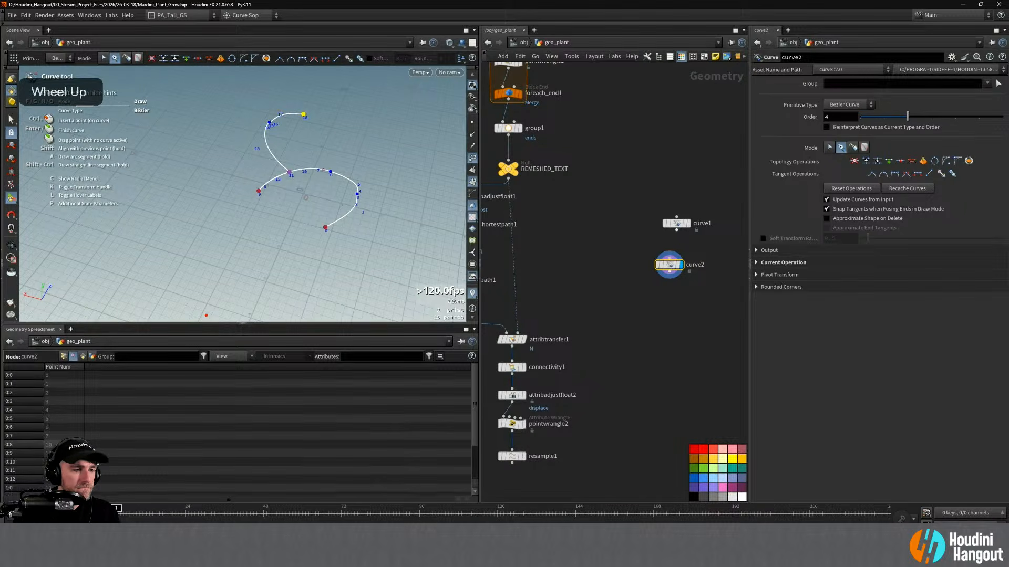
scroll(100, 421, down, 1)
alt+right_drag(294, 126, 400, 92)
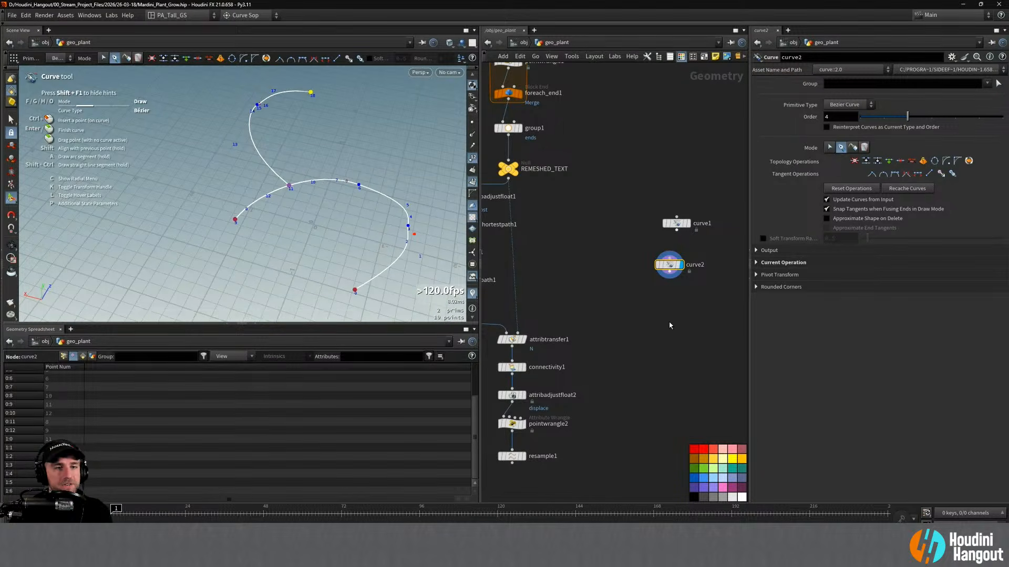
key(Escape)
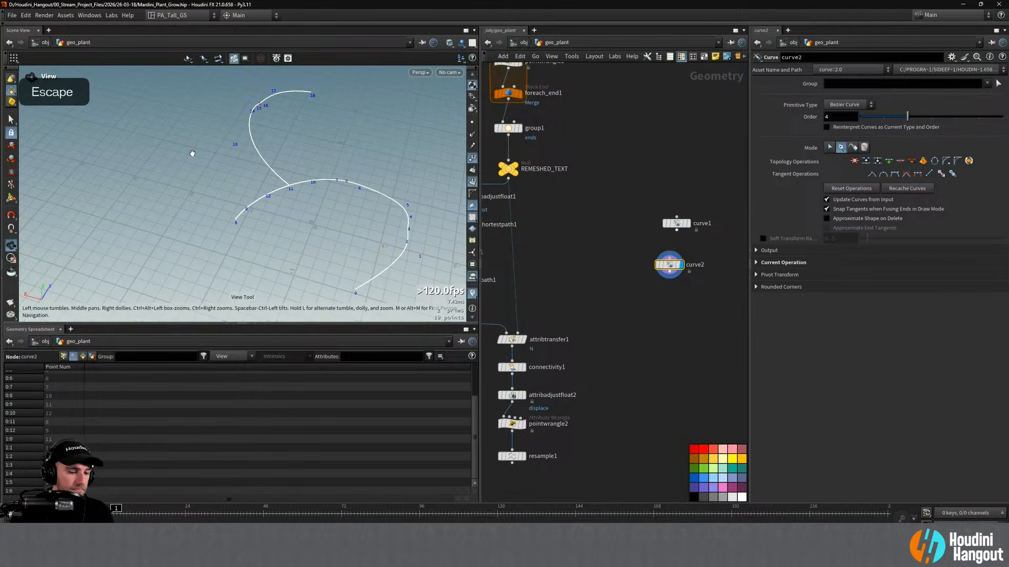
Delete both test nodes, curve1 and curve2
key(s)
key(4)
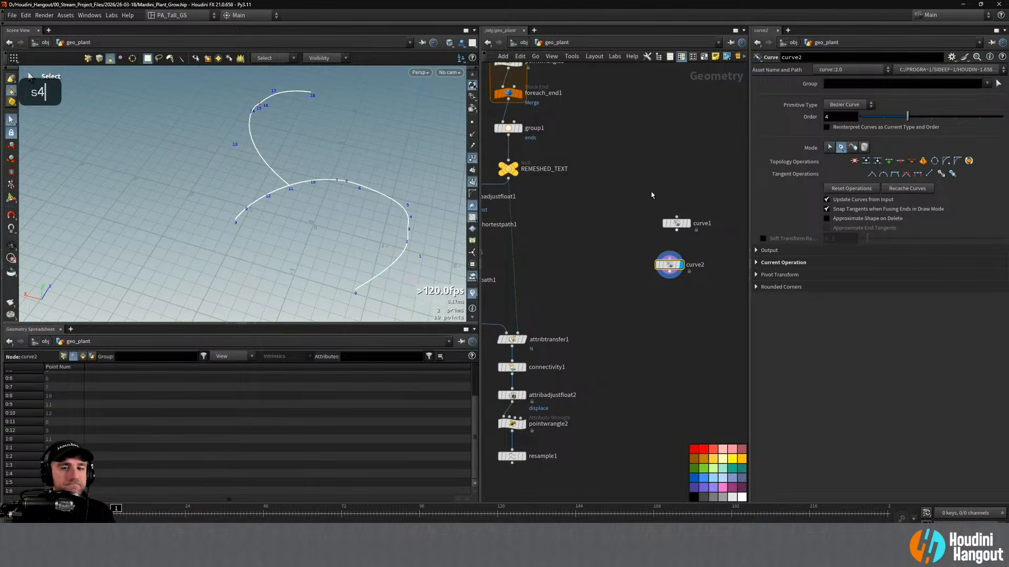
drag(651, 192, 720, 313)
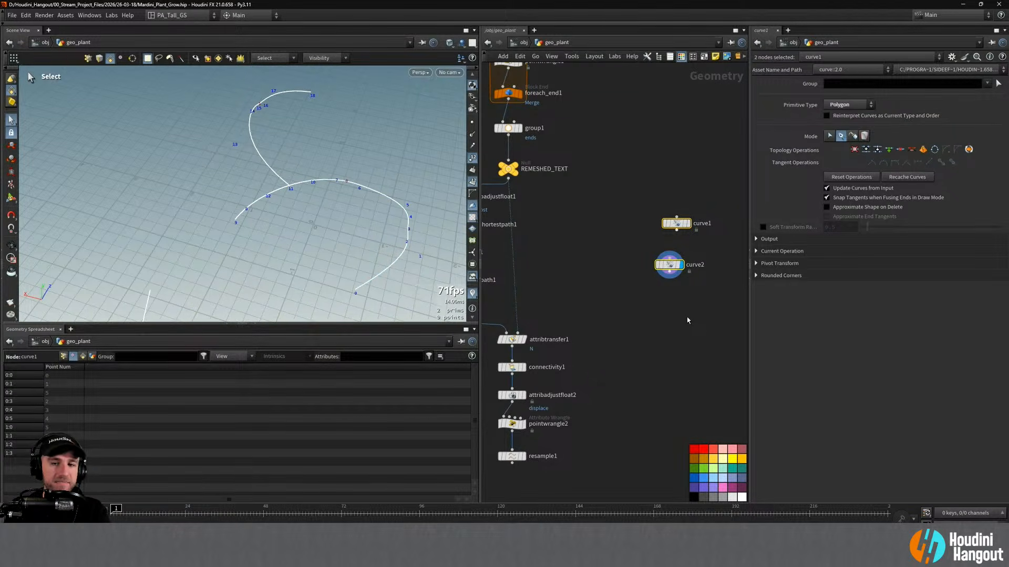
key(Delete)
Select and display join1, and turn off the point and primitive numbers in the viewport
middle_drag(574, 356, 635, 297)
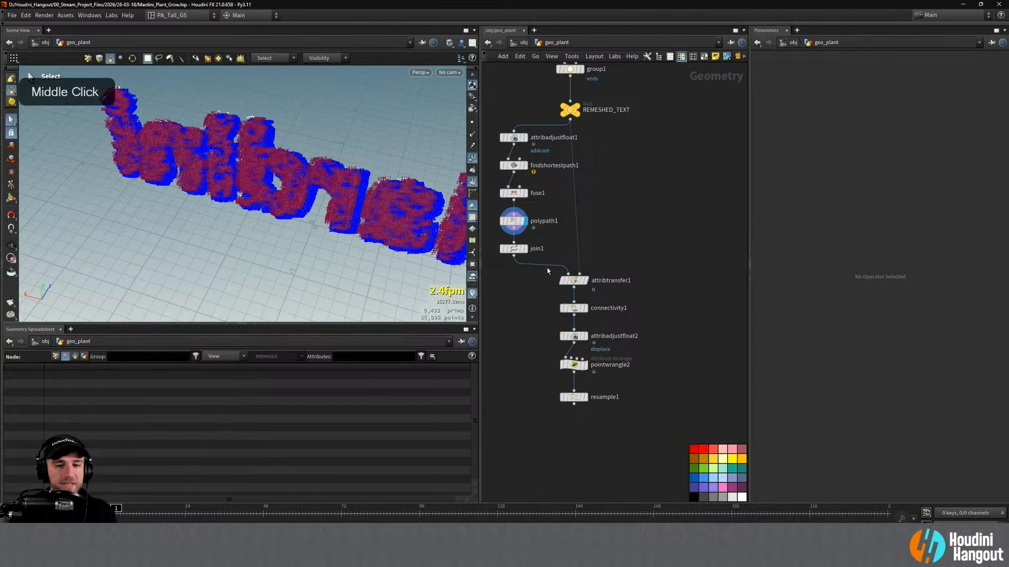
mouse_move(510, 222)
click(525, 248)
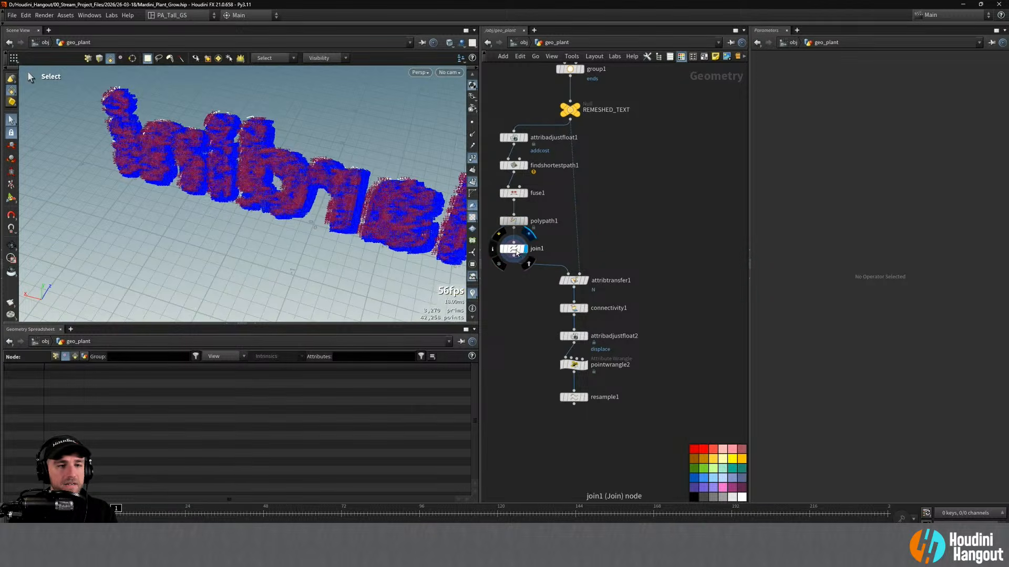
click(516, 248)
alt+drag(295, 183, 348, 167)
key(s)
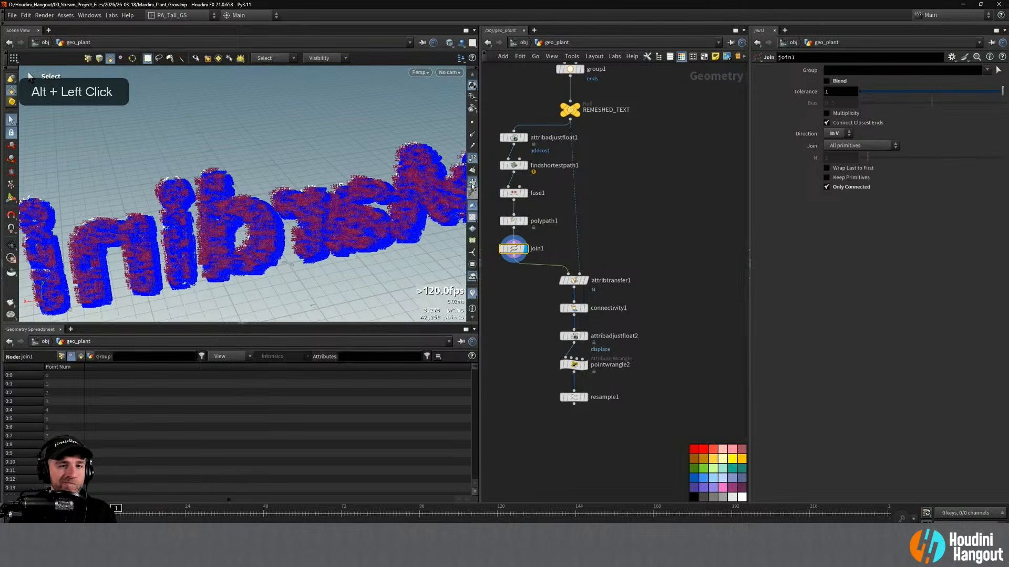
alt+drag(285, 216, 441, 184)
alt+middle_drag(367, 189, 321, 158)
alt+drag(320, 157, 315, 147)
alt+right_drag(315, 147, 331, 117)
alt+drag(330, 118, 303, 191)
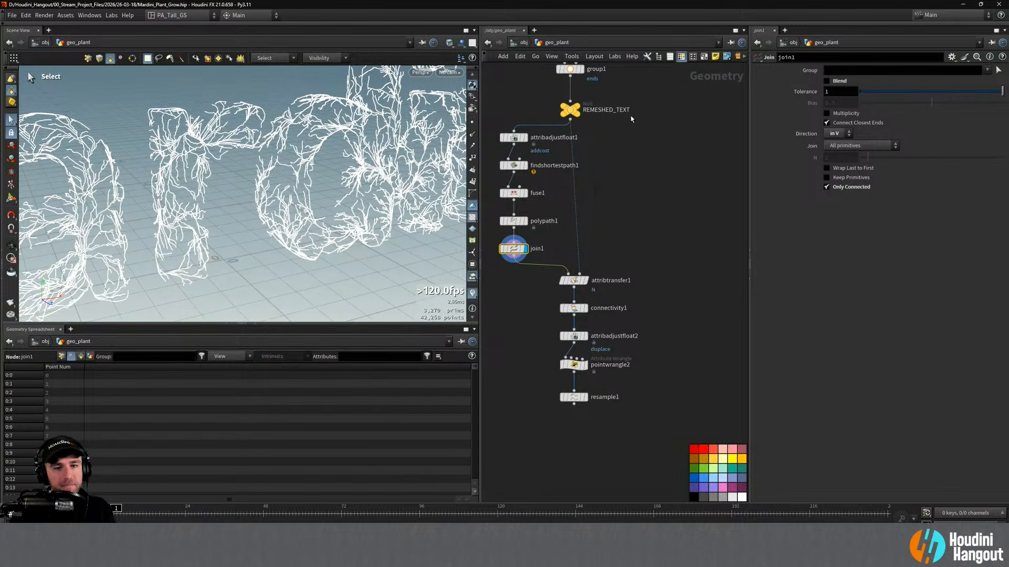
Bypass polypath1 and join1, and display resample1 at the end of the chain
click(502, 222)
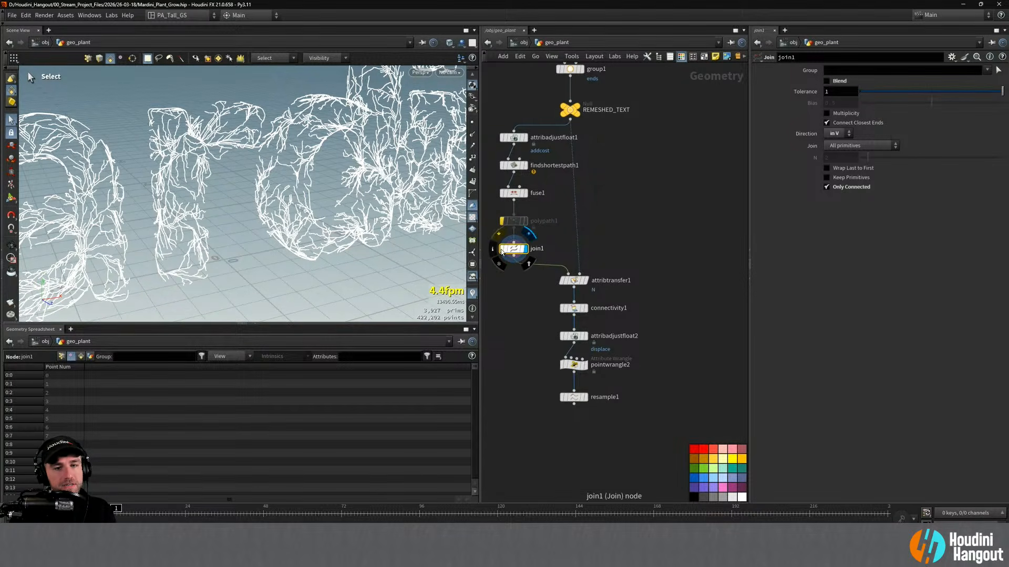
click(514, 195)
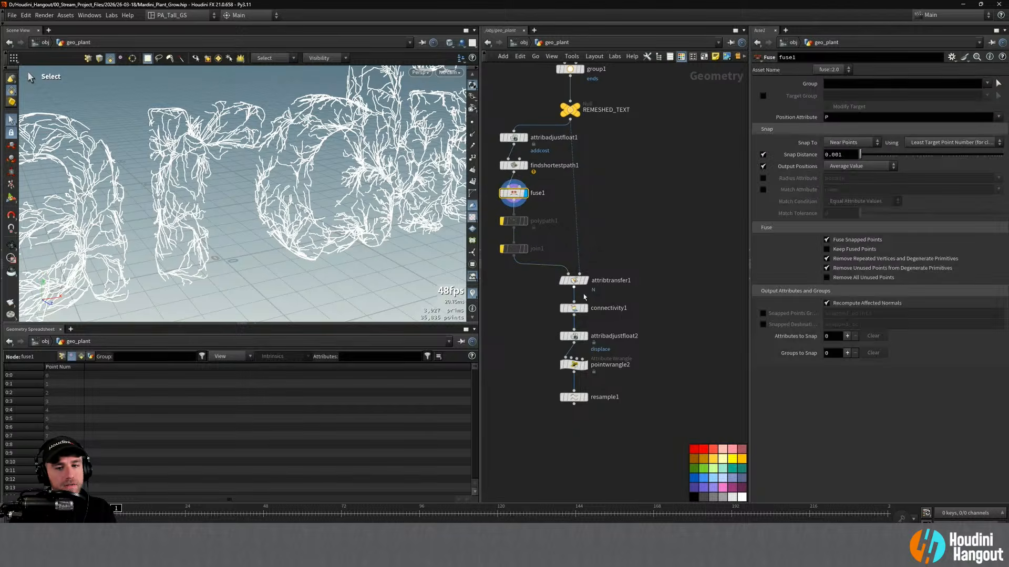
click(582, 397)
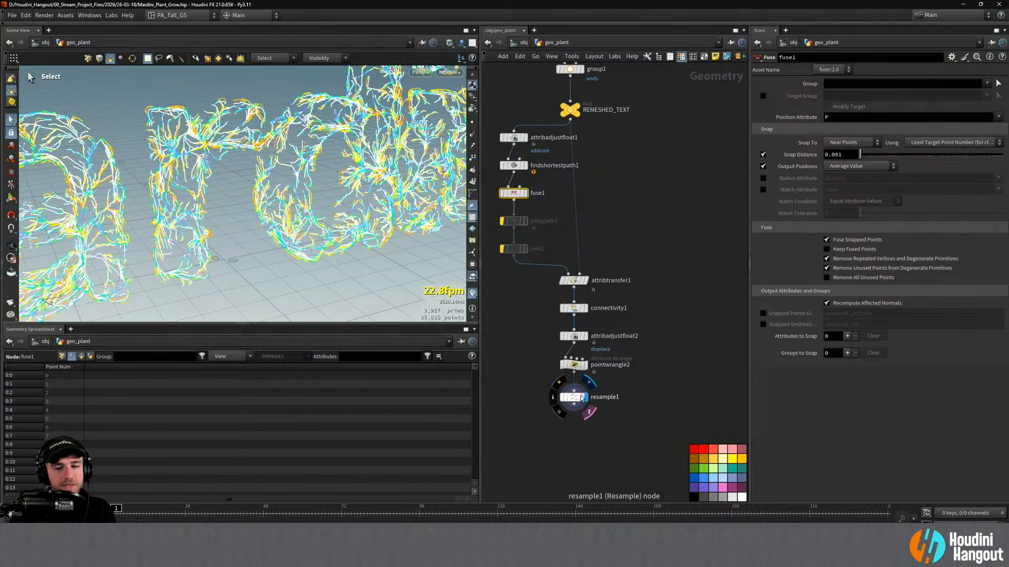
click(574, 397)
alt+drag(337, 174, 287, 141)
Bypass fuse1 and inspect the resampled curves on the letters
click(502, 196)
alt+drag(348, 139, 363, 121)
alt+right_drag(362, 121, 336, 118)
alt+drag(337, 118, 309, 118)
alt+drag(332, 117, 375, 145)
key(s)
alt+right_drag(400, 165, 294, 168)
alt+drag(273, 174, 283, 127)
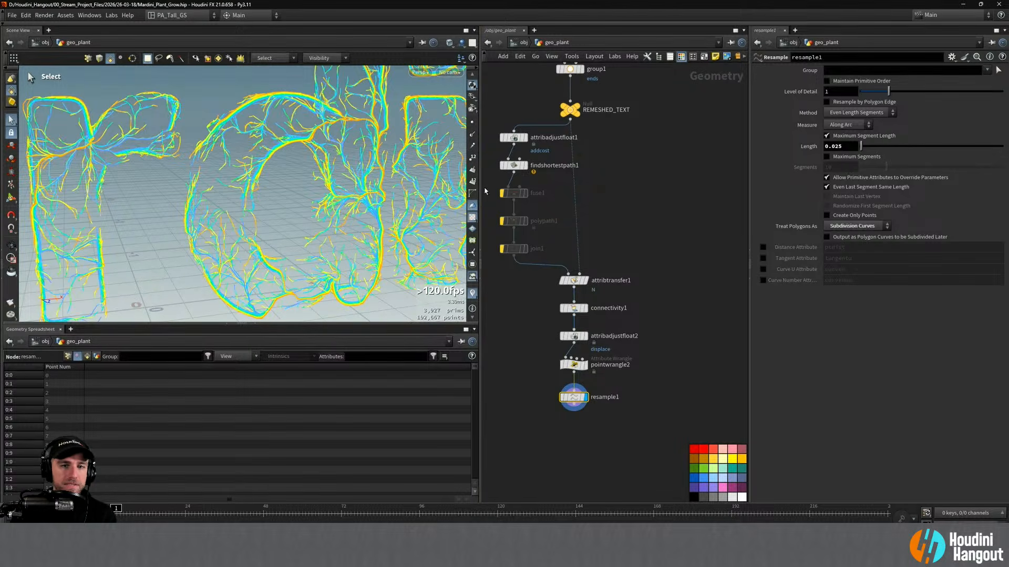
Delete the bypassed fuse1, polypath1 and join1 nodes from the network
drag(487, 187, 561, 295)
drag(546, 186, 500, 269)
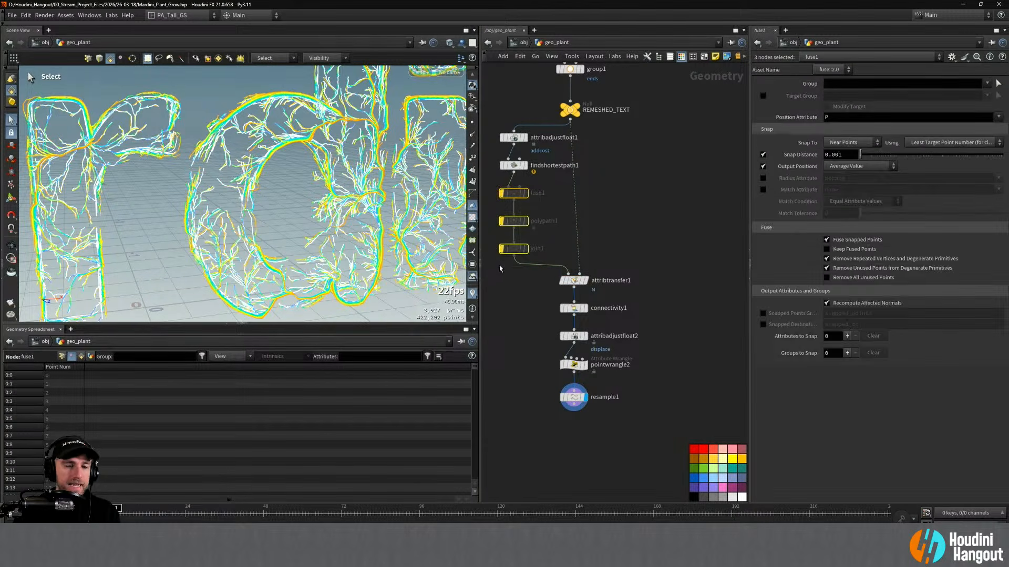
key(Delete)
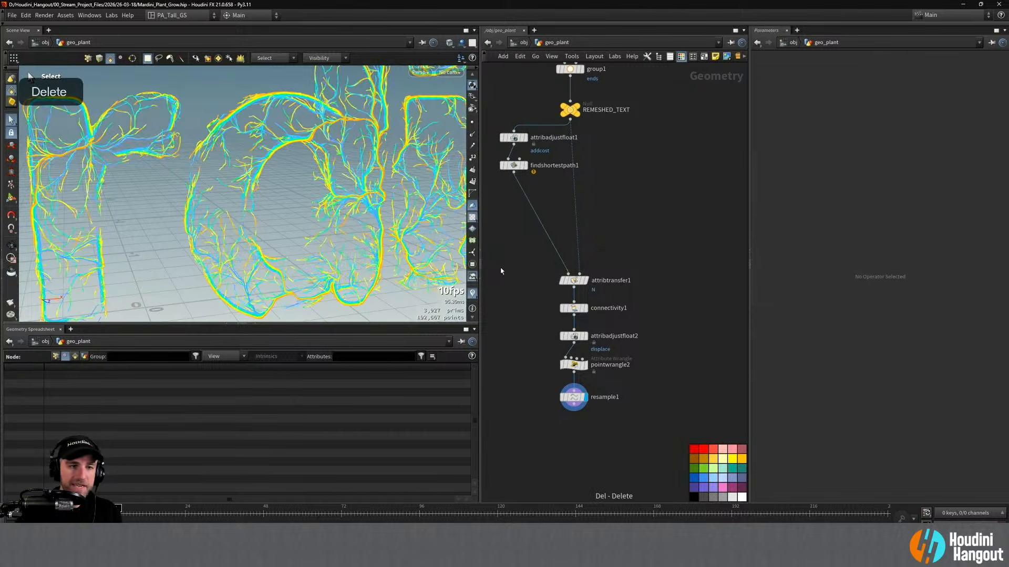
Examine from several angles how the resampled curves branch and overlap along the letters
alt+drag(284, 137, 252, 108)
alt+middle_drag(253, 108, 283, 126)
alt+right_drag(284, 126, 336, 112)
alt+drag(273, 113, 341, 108)
alt+middle_drag(342, 108, 354, 191)
alt+right_drag(354, 191, 301, 187)
alt+drag(301, 187, 321, 205)
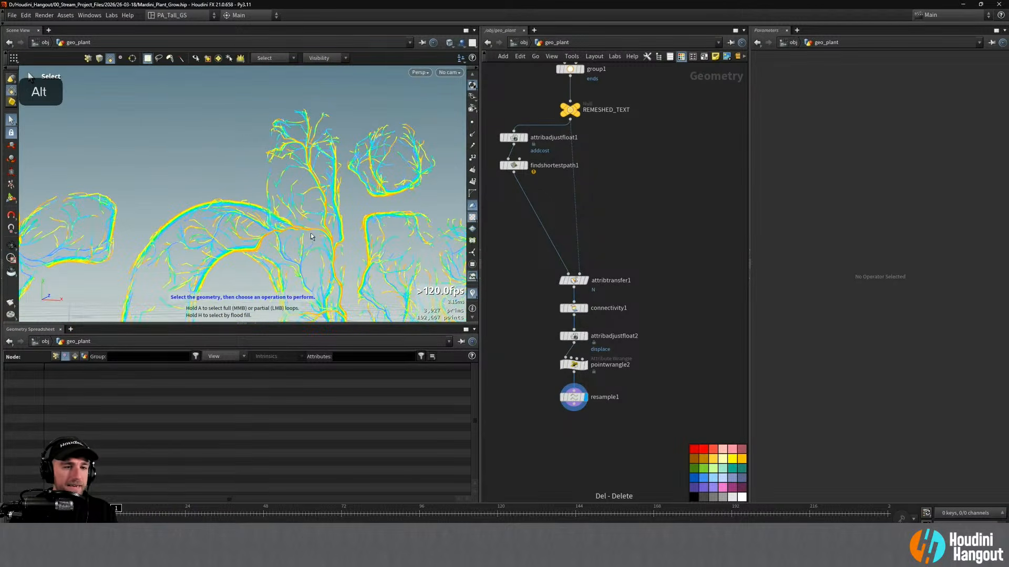
alt+right_drag(306, 240, 341, 221)
alt+drag(341, 221, 368, 200)
alt+right_drag(367, 199, 381, 187)
alt+drag(381, 187, 341, 208)
alt+right_drag(341, 208, 387, 189)
alt+drag(388, 189, 499, 247)
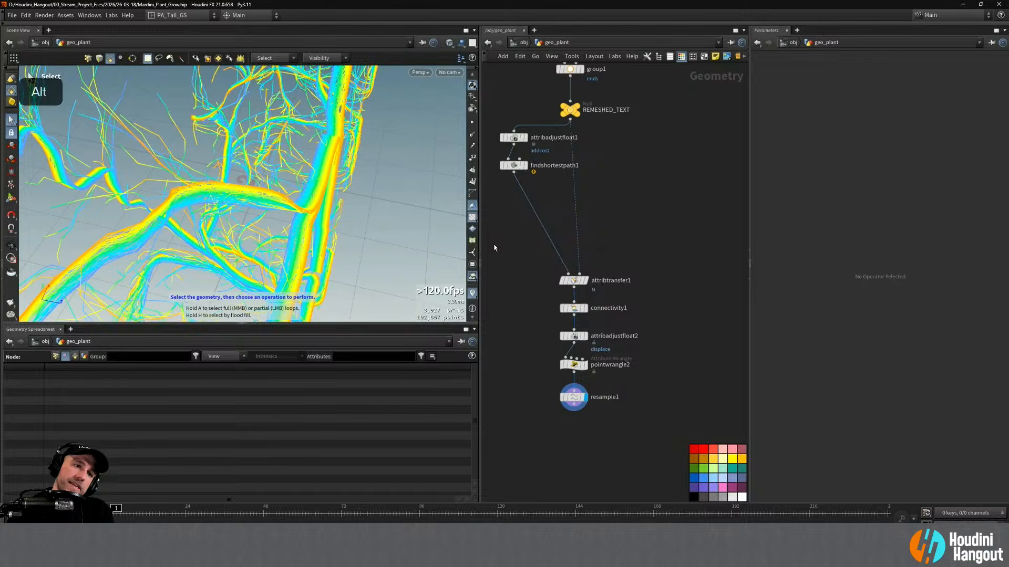
alt+drag(368, 220, 310, 197)
alt+right_drag(310, 197, 338, 175)
alt+drag(337, 176, 285, 161)
alt+right_drag(285, 162, 252, 179)
alt+drag(252, 178, 315, 169)
alt+right_drag(315, 168, 294, 176)
alt+drag(294, 176, 357, 158)
alt+right_drag(358, 157, 378, 177)
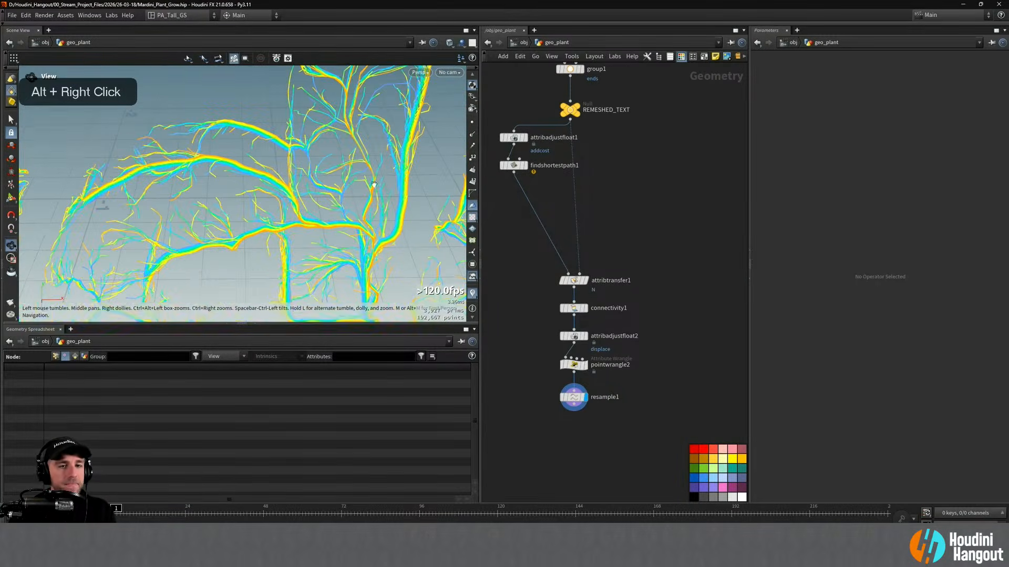
Display findshortestpath1, turn on point numbers in the viewport and inspect the numbering along the branches
click(525, 165)
key(s)
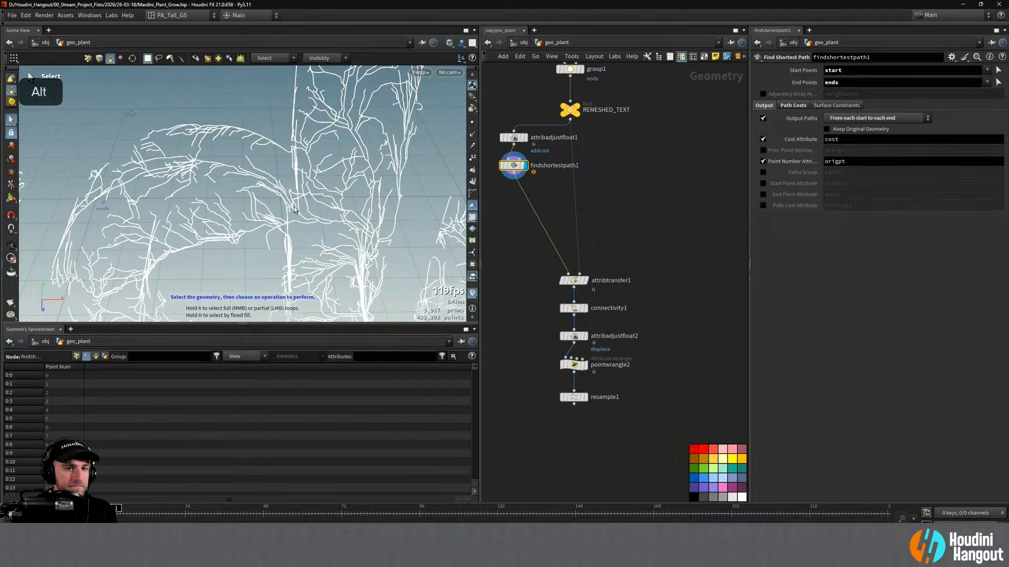
click(472, 157)
alt+right_drag(262, 173, 307, 150)
alt+drag(307, 150, 226, 158)
alt+right_drag(211, 170, 233, 156)
alt+drag(232, 157, 268, 146)
alt+right_drag(268, 146, 247, 161)
key(Tab)
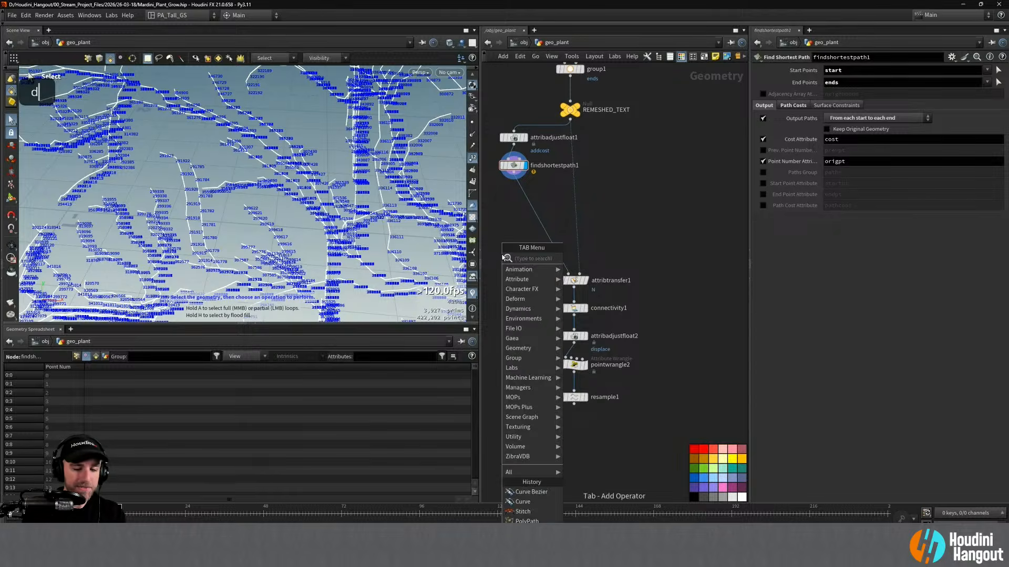
text(dista)
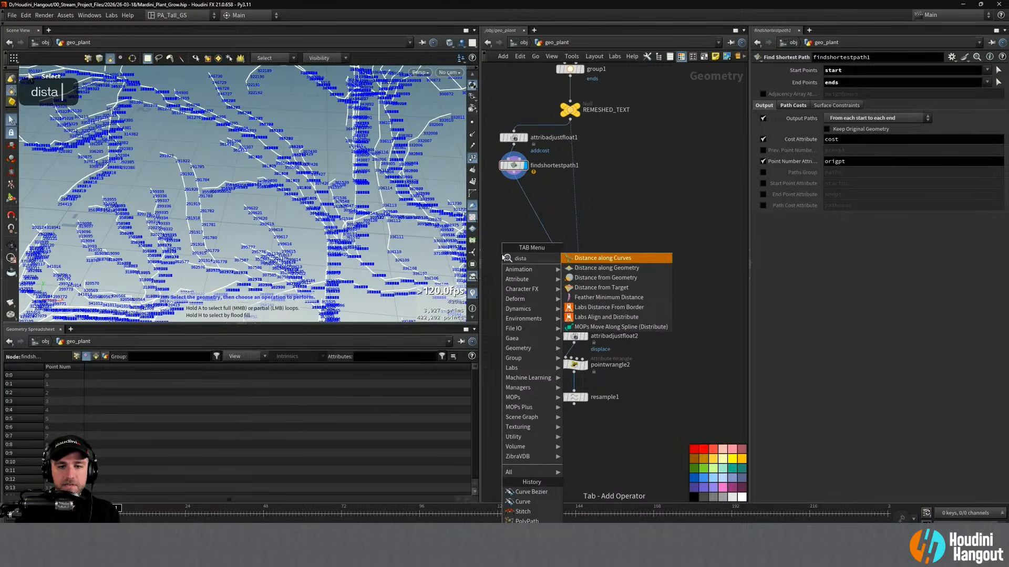
key(Down)
key(Down)
key(Return)
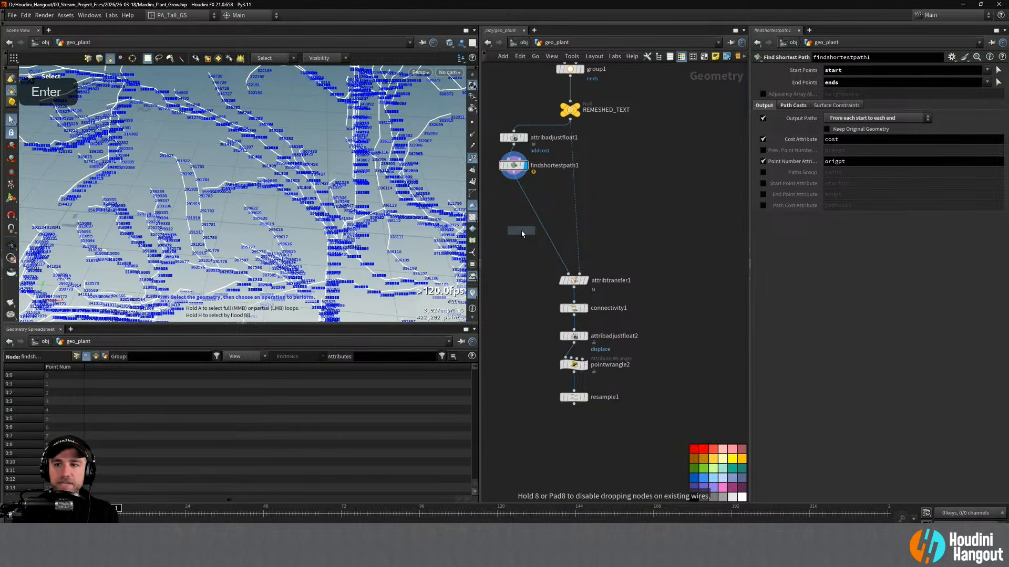
click(521, 231)
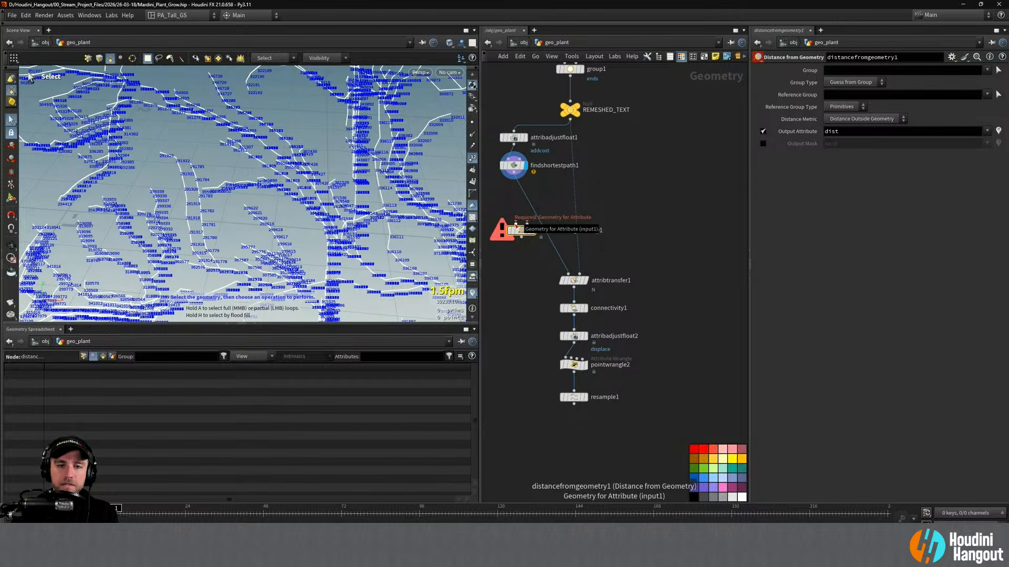
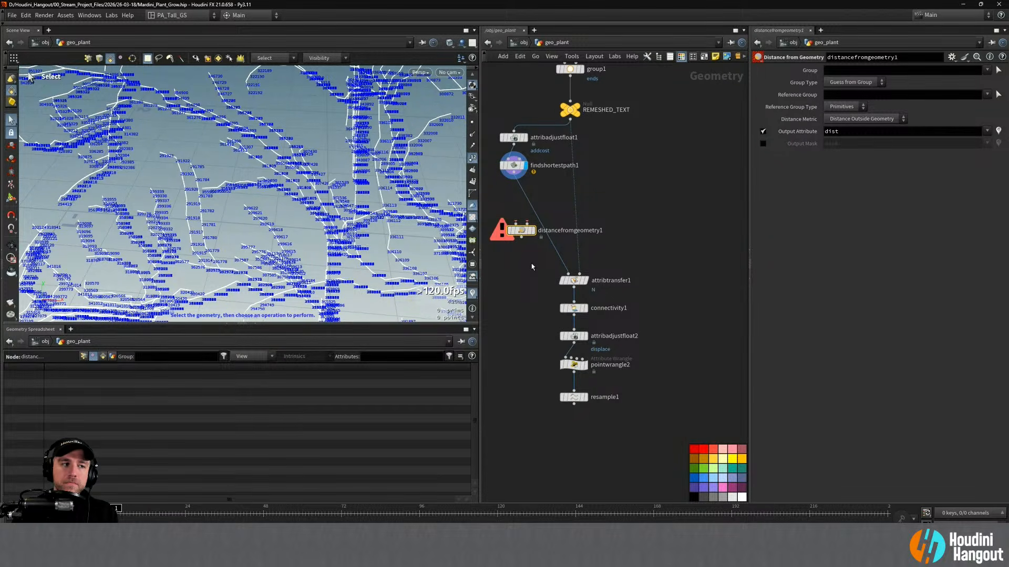
key(Delete)
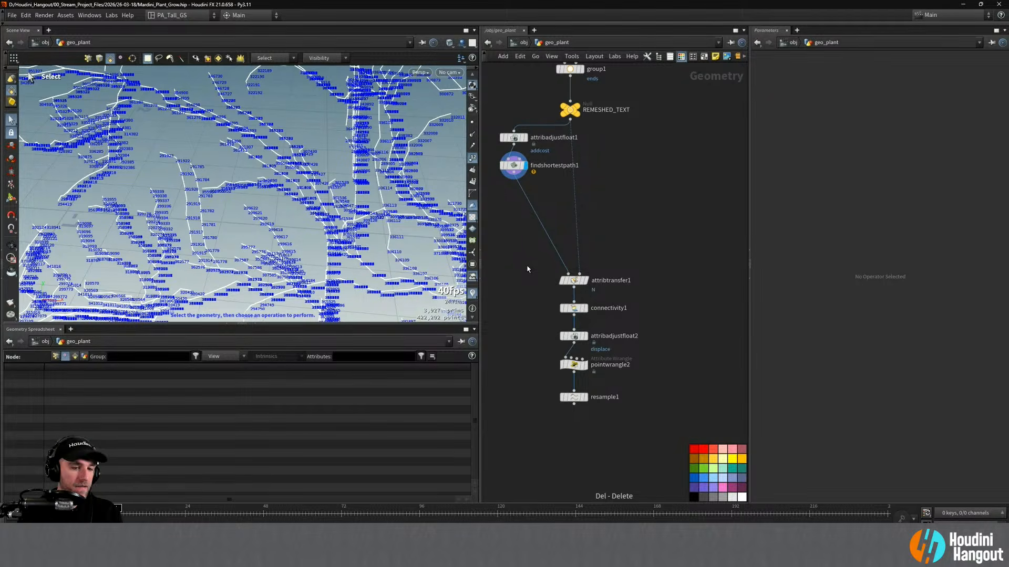
Insert a Point Wrangle between findshortestpath1 and attribtransfer1, align it under findshortestpath1 and display it
key(Tab)
text(po)
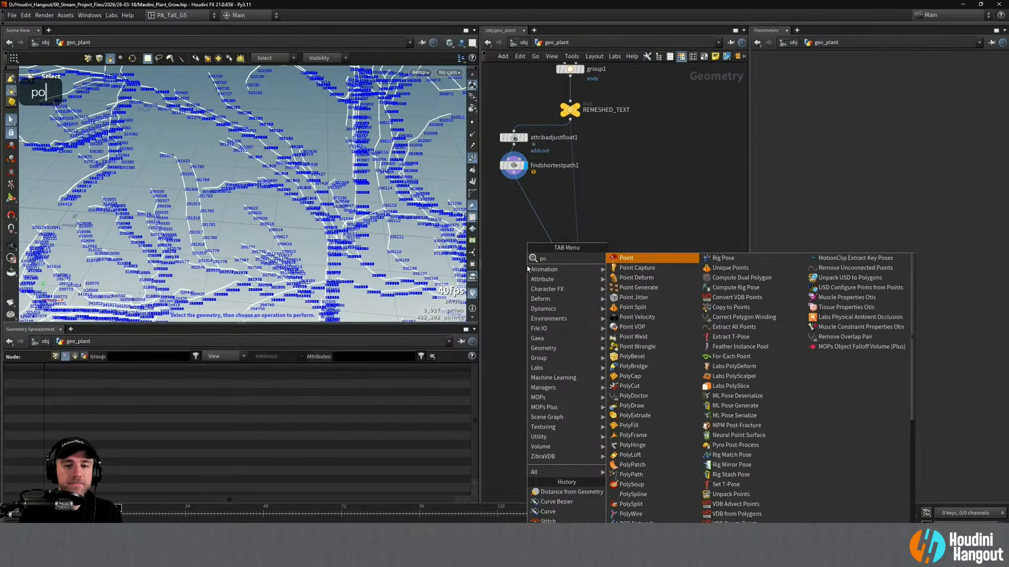
text(intwran)
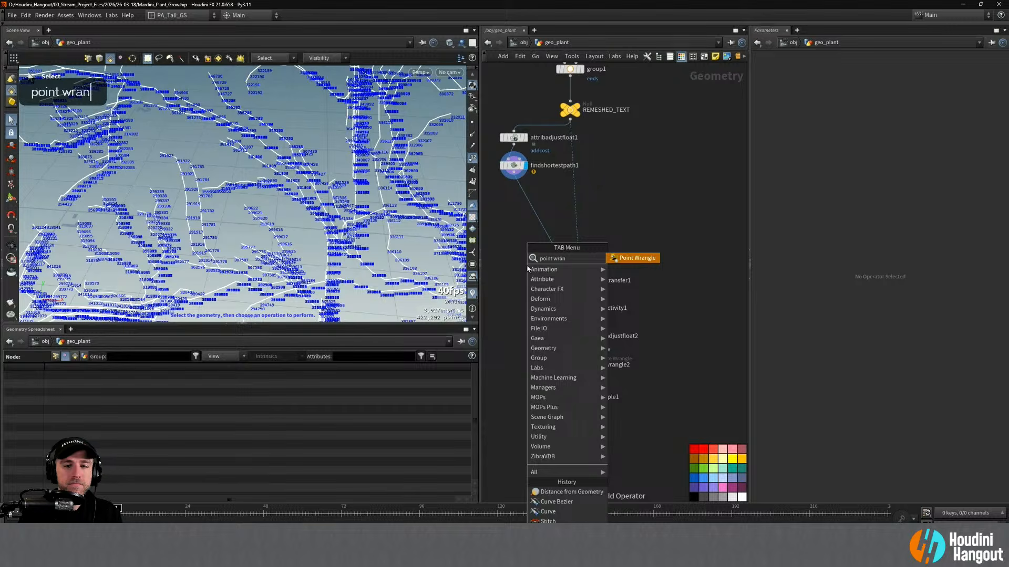
key(Return)
click(531, 206)
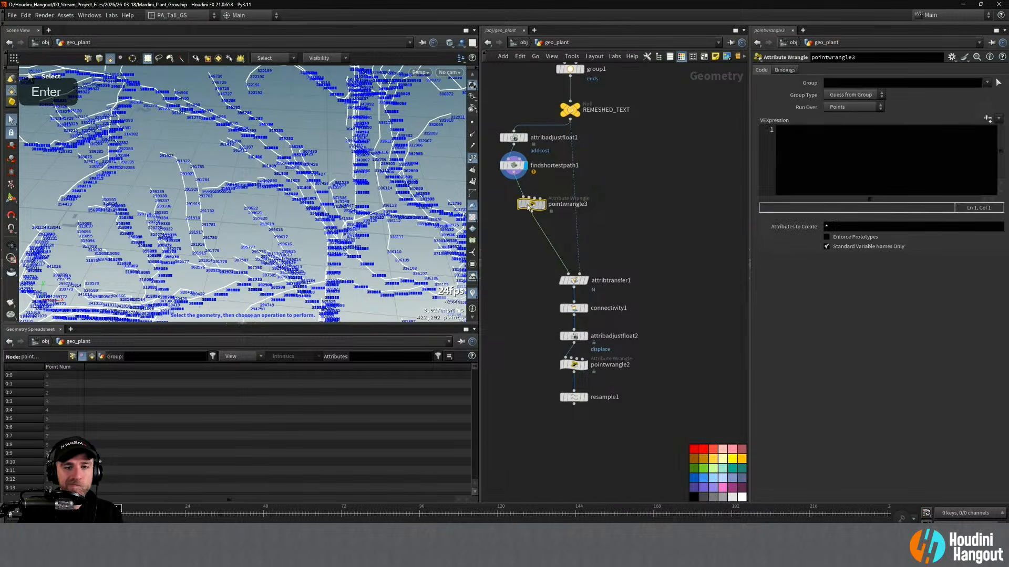
drag(531, 206, 513, 197)
click(525, 195)
Write and apply the VEX line int overlapPts[] = nearpoints(0, v@P, 0.0001); in pointwrangle3
click(826, 136)
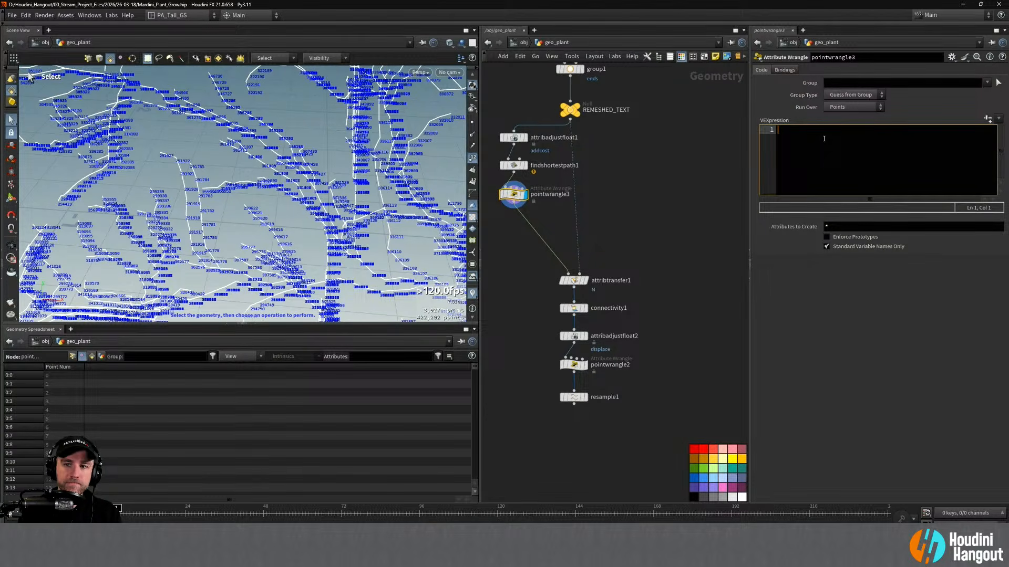
text(int)
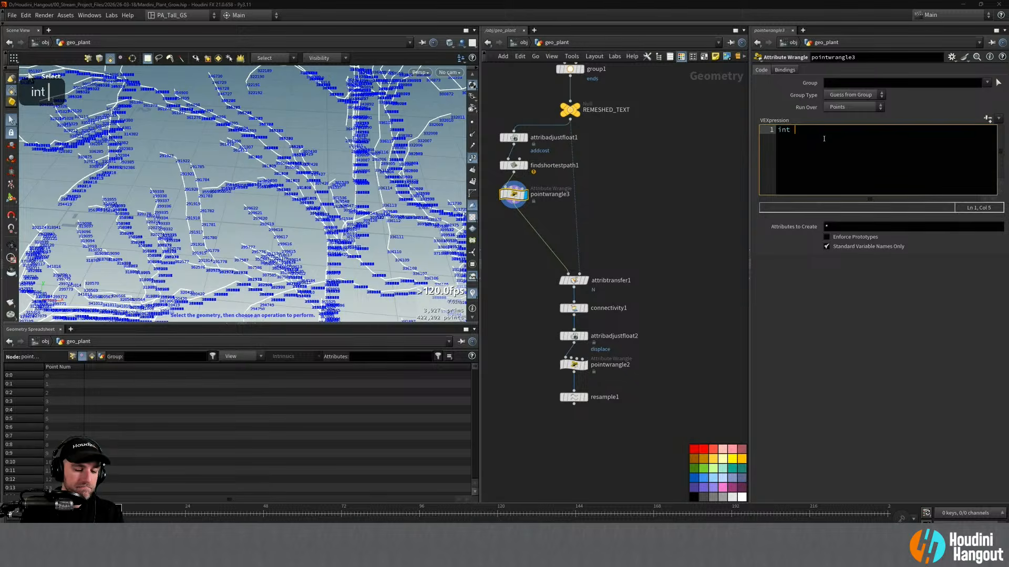
text( ov)
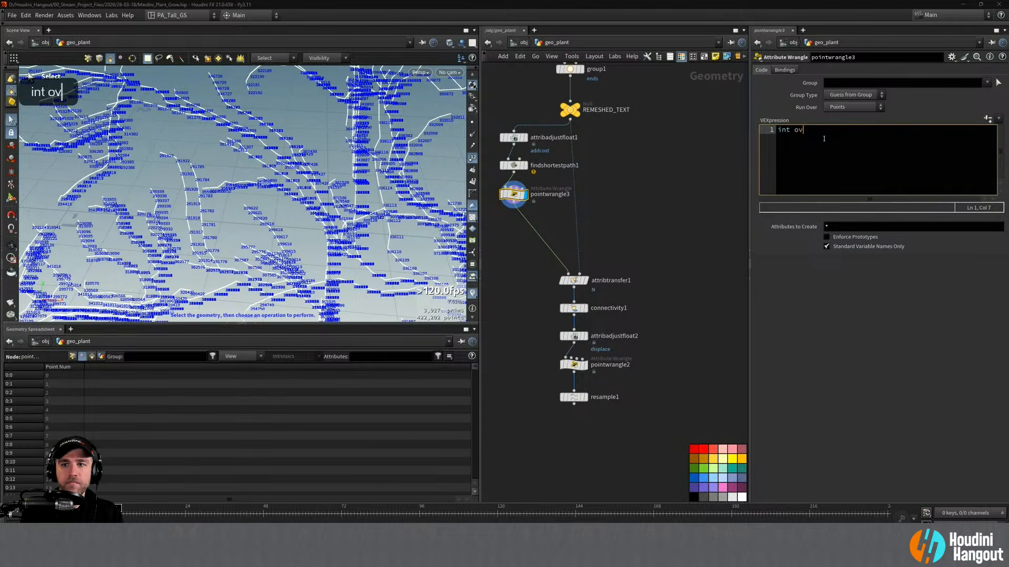
text(erlapPts)
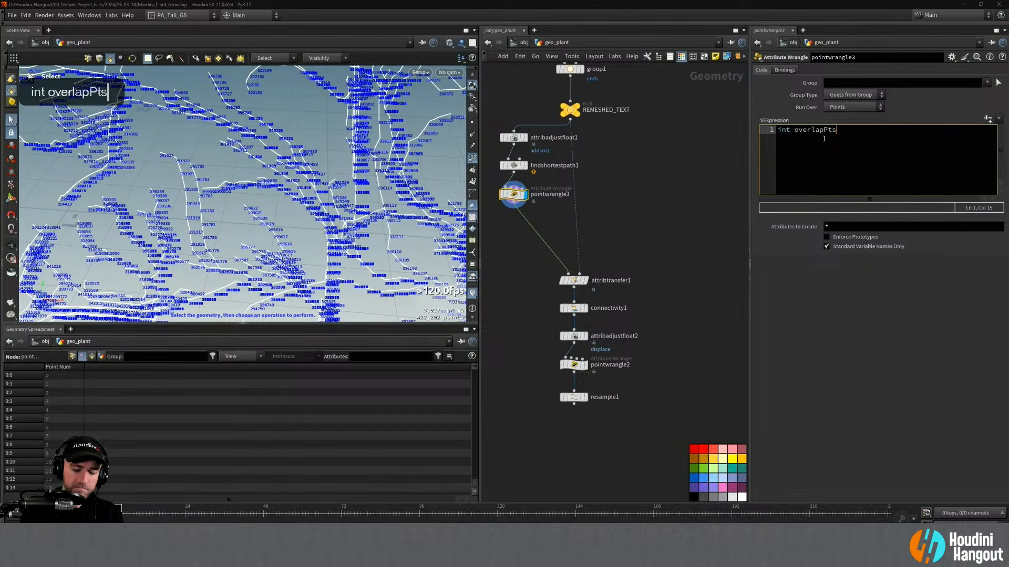
text([] = near)
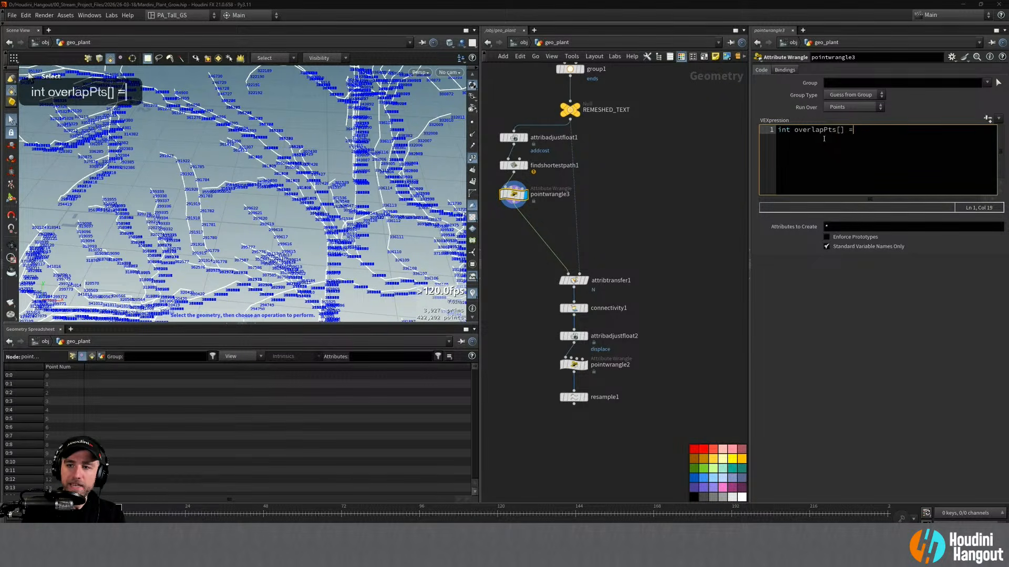
key(Down)
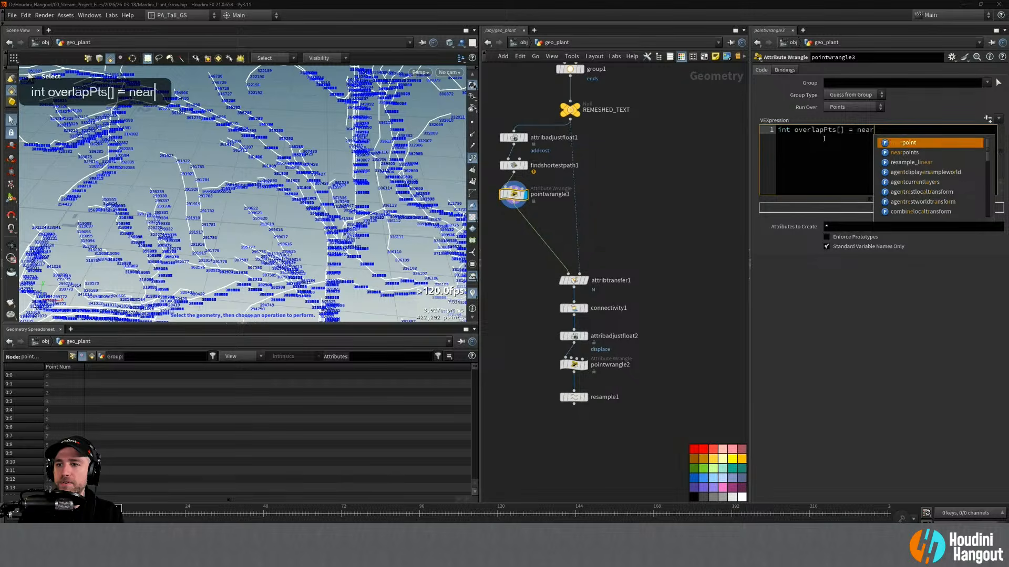
key(Return)
text(()
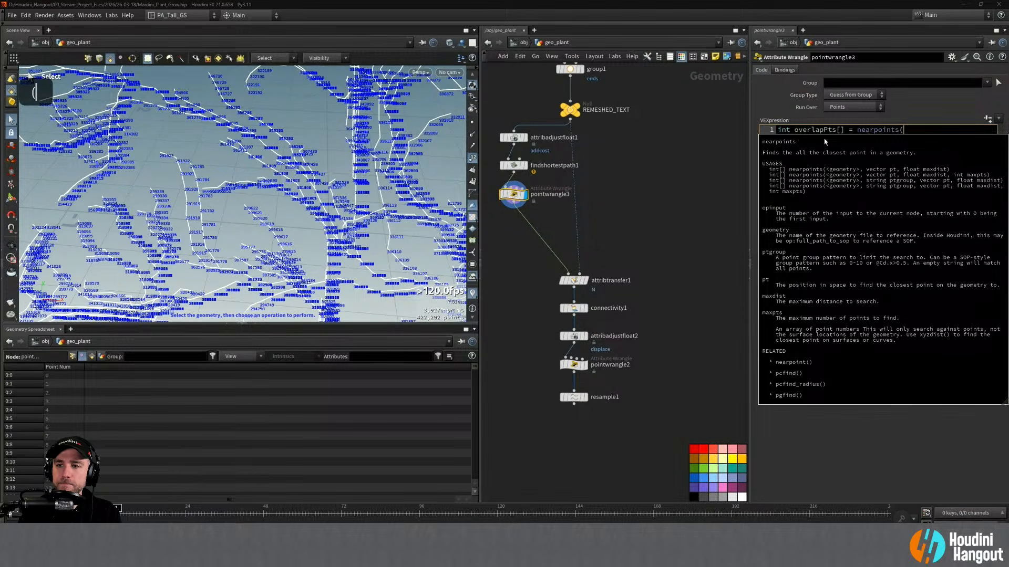
text(0, )
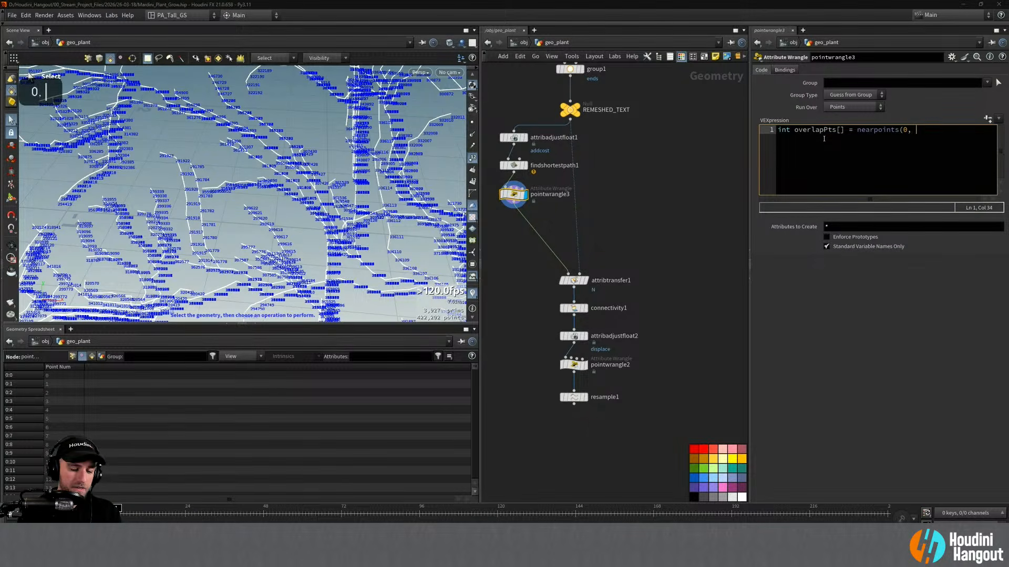
text(v@P, )
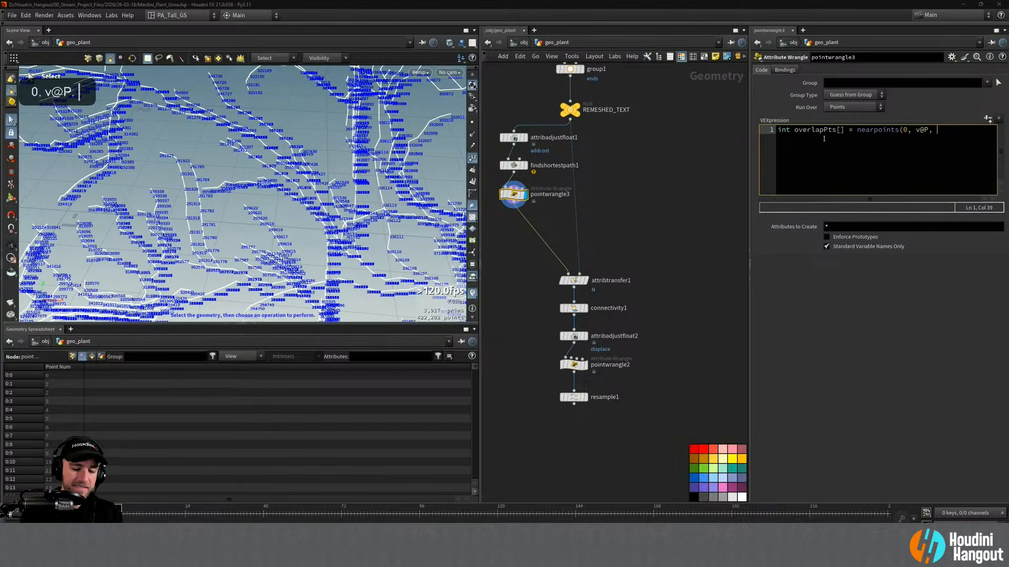
text(0.0001)
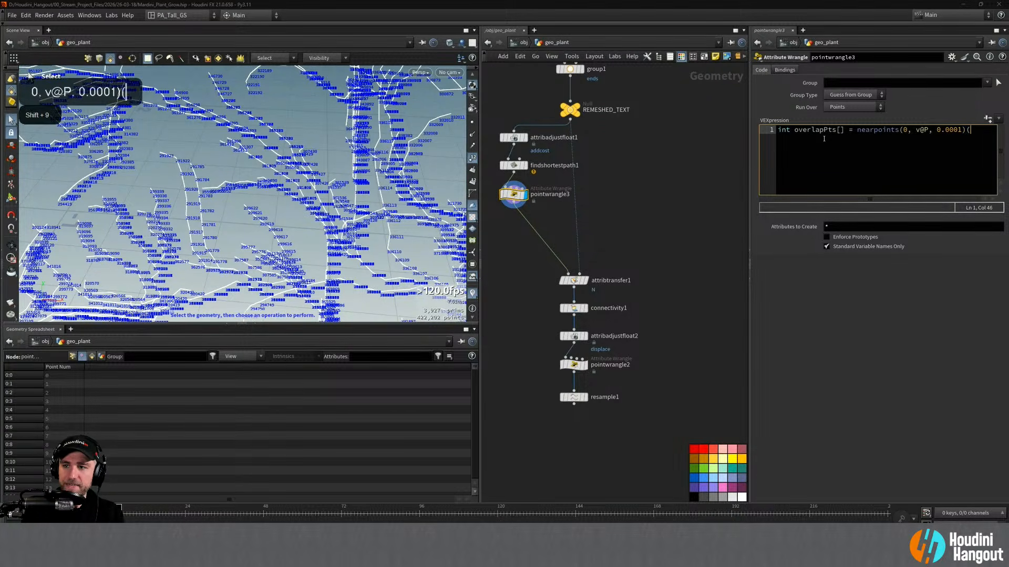
text();)
key(ctrl+Return)
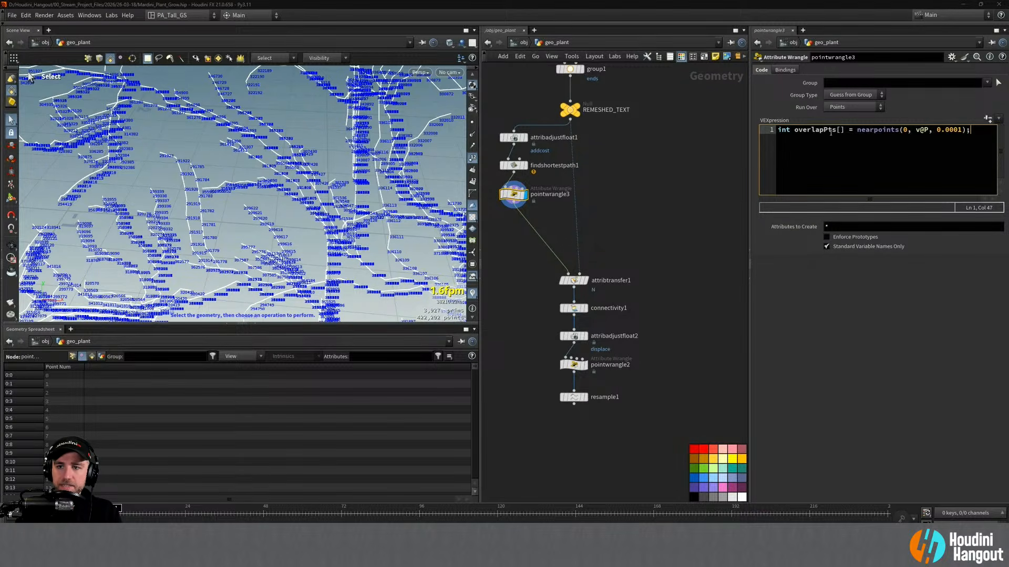
click(841, 130)
key(BackSpace)
key(ctrl+Left)
key(Right)
key(ctrl+Left)
key(BackSpace)
key(BackSpace)
key(BackSpace)
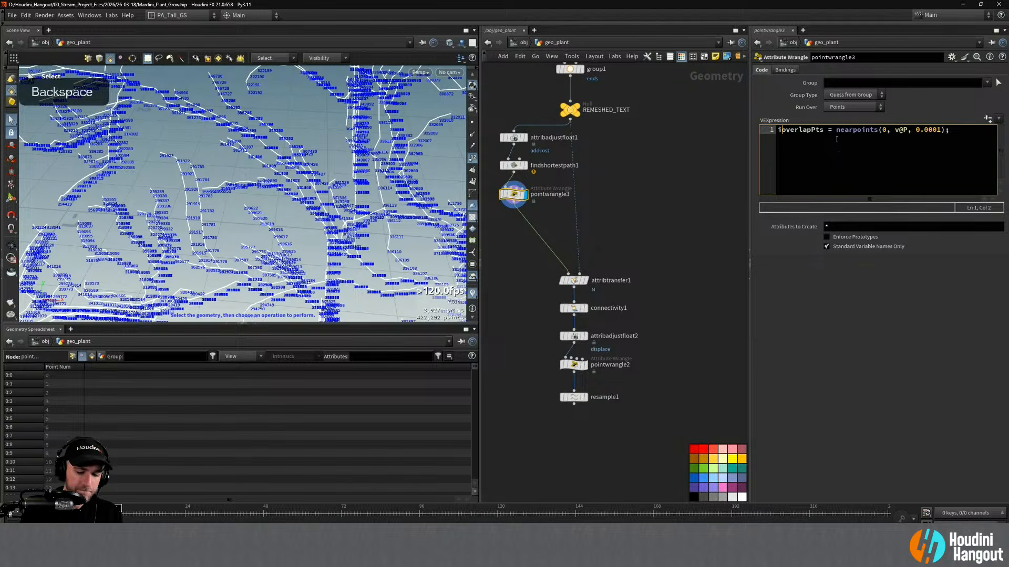
text(p[)
key(BackSpace)
key(BackSpace)
text([]@)
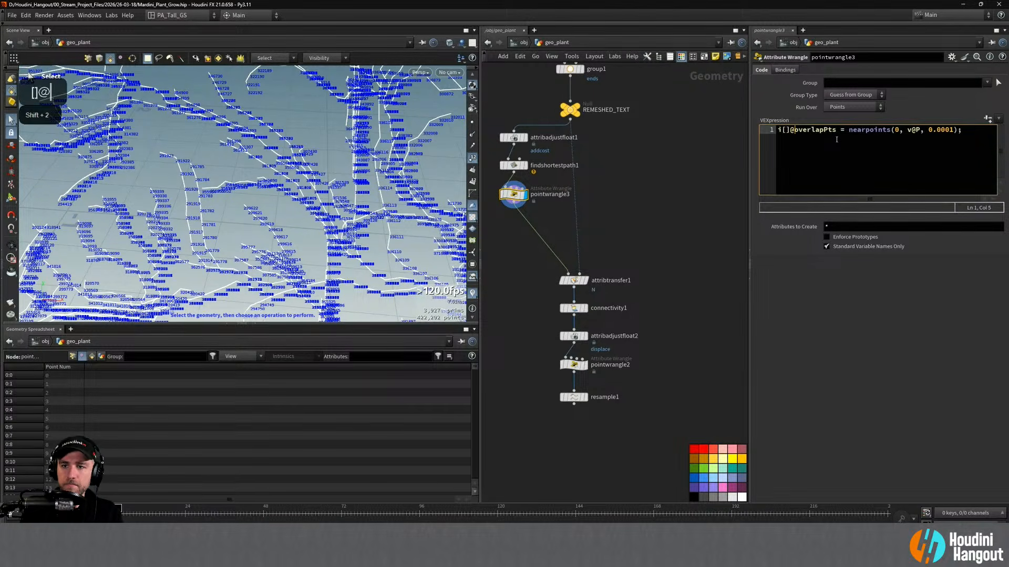
key(ctrl+Return)
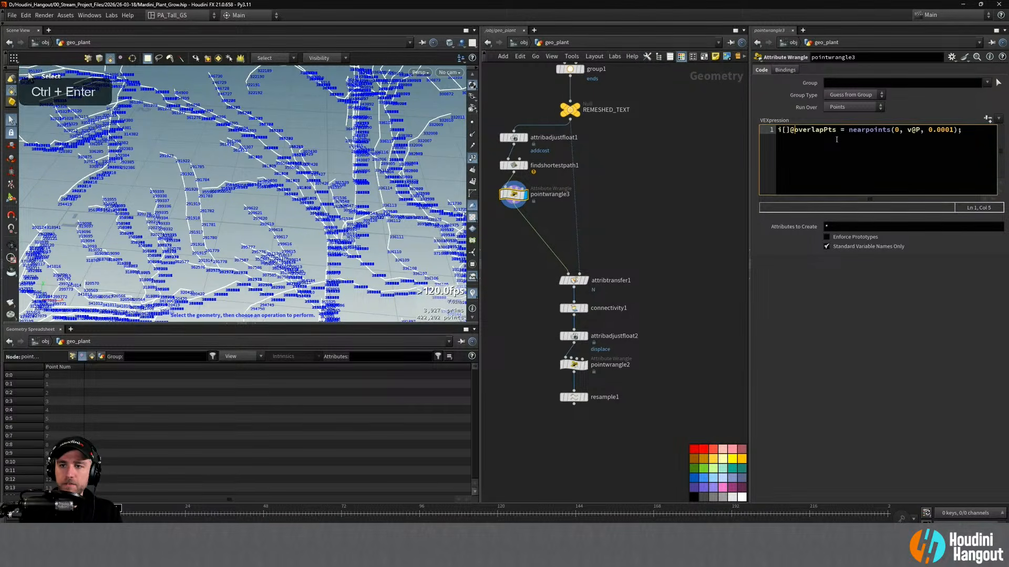
Show the point attributes in the spreadsheet, widen the overlapPts column and look through its sorted values
click(72, 357)
drag(284, 367, 416, 371)
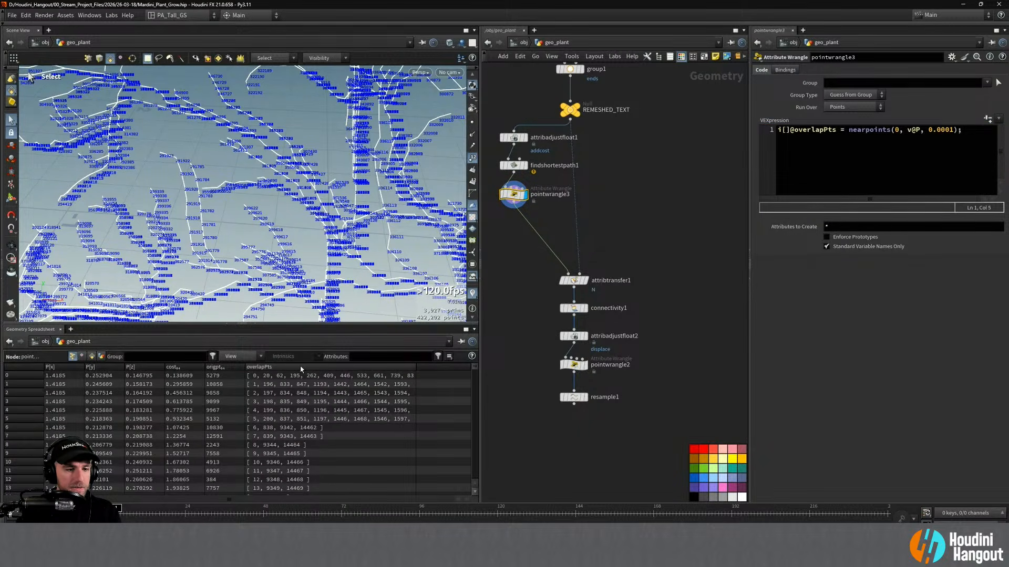
drag(472, 387, 471, 478)
scroll(359, 458, up, 10)
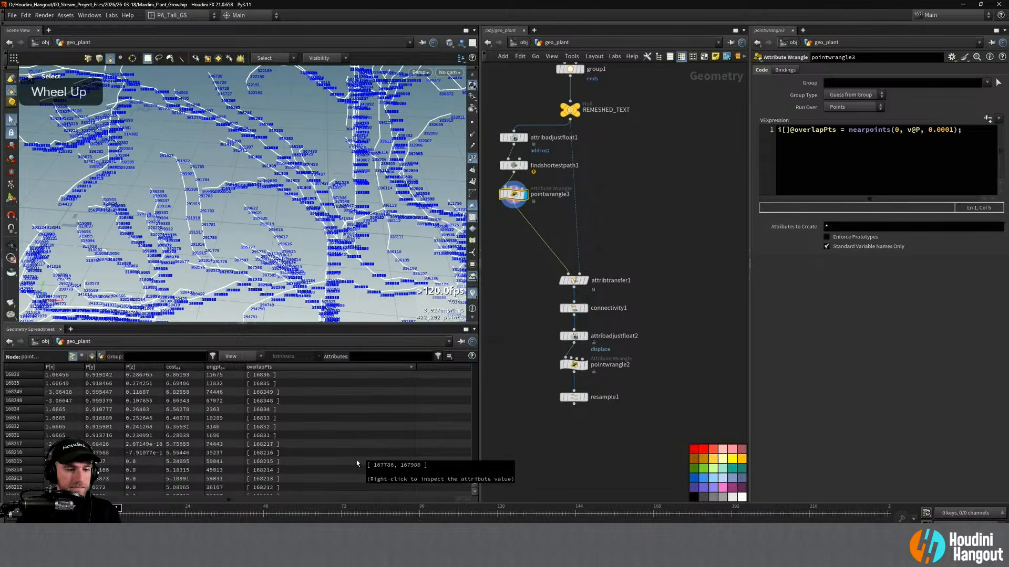
drag(475, 476, 472, 355)
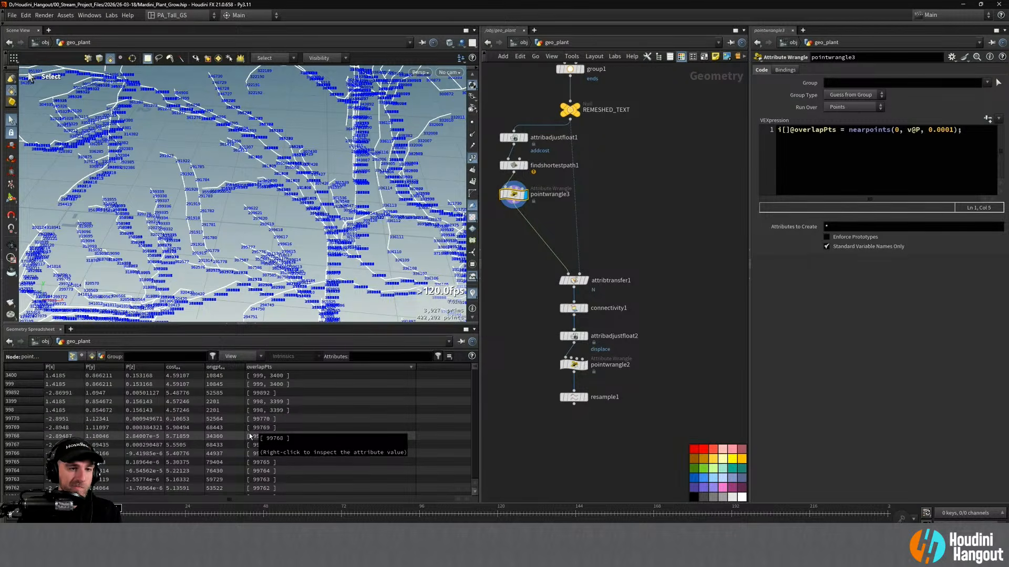
Turn the overlapPts attribute in pointwrangle3 back into a local integer array variable, int overlapPts[]
click(967, 131)
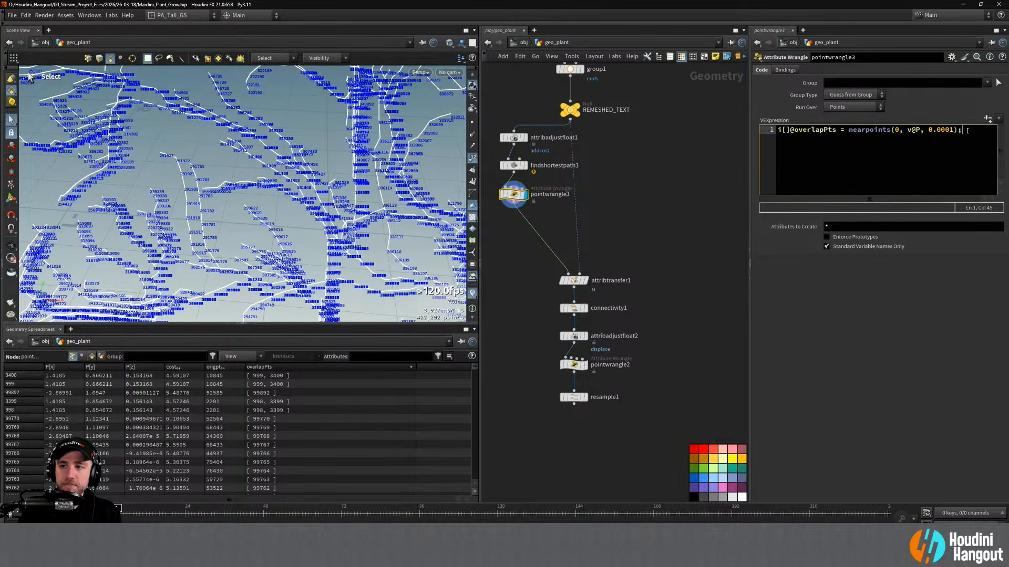
click(783, 130)
text(nt)
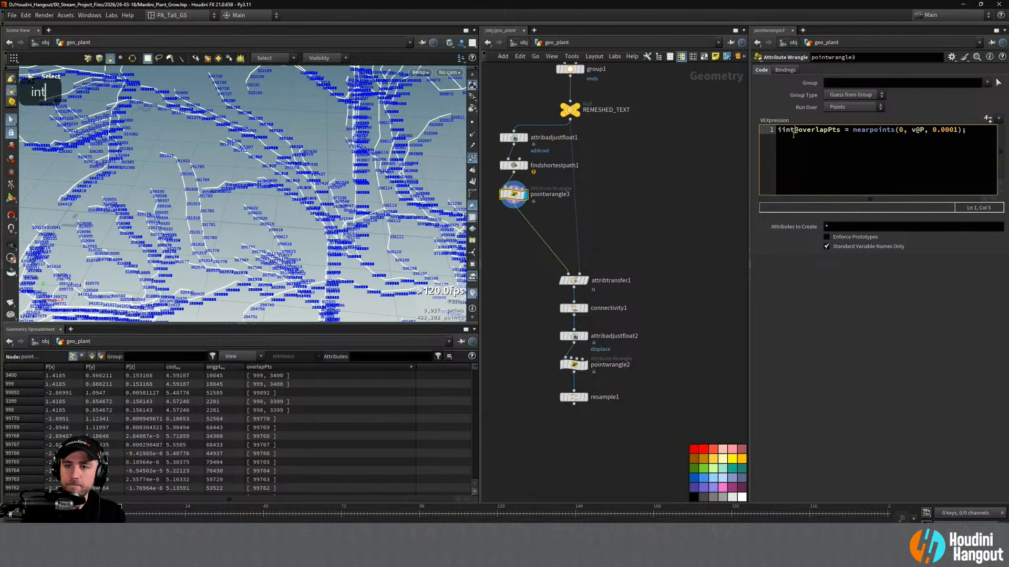
key(ctrl+Right)
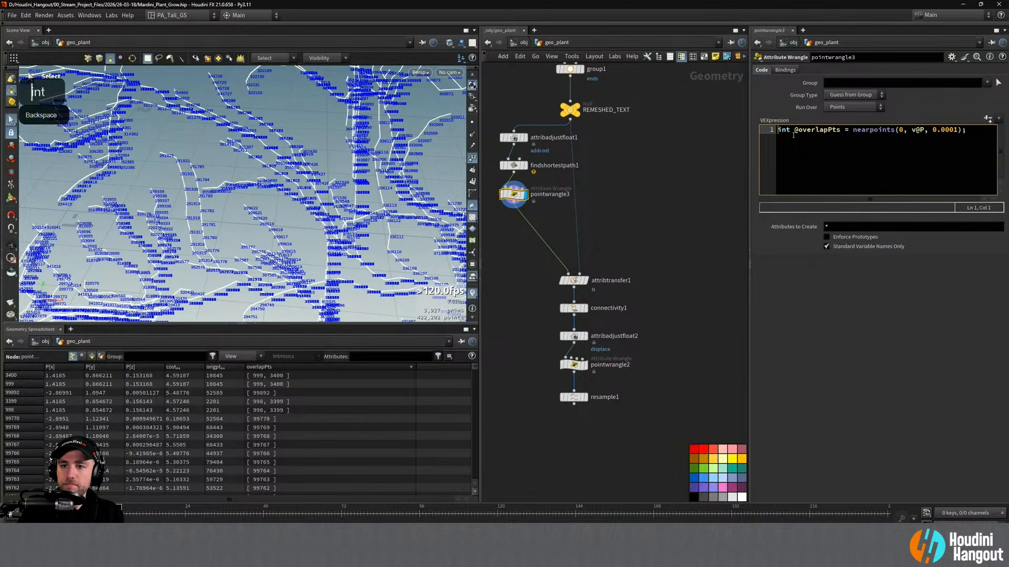
key(Delete)
key(ctrl+Right)
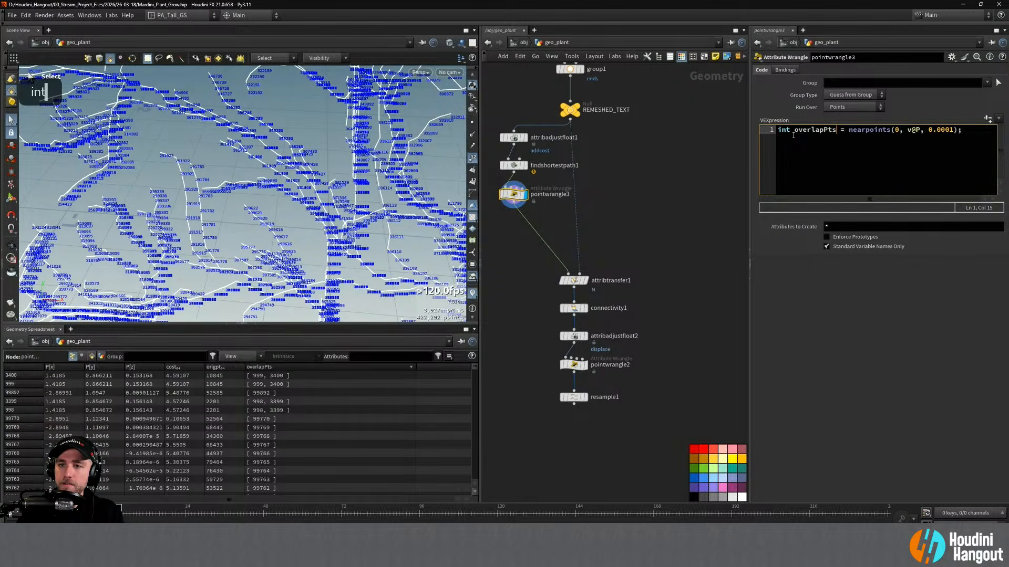
text([])
Add and apply a second VEX line in pointwrangle3: int numOverlap = len(overlapPts)-1;
click(994, 130)
key(Return)
key(Return)
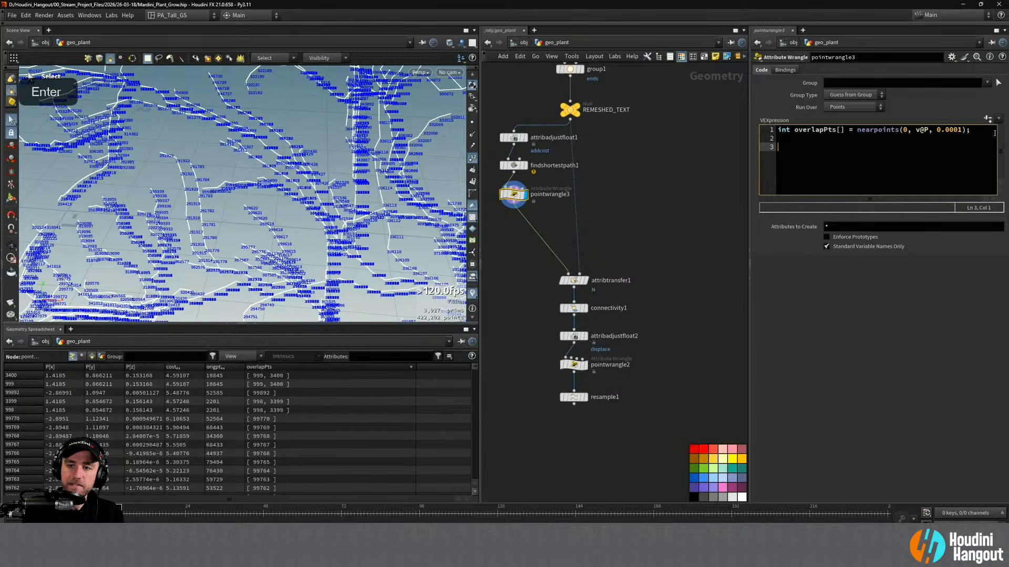
key(BackSpace)
text(i)
key(BackSpace)
text(int num)
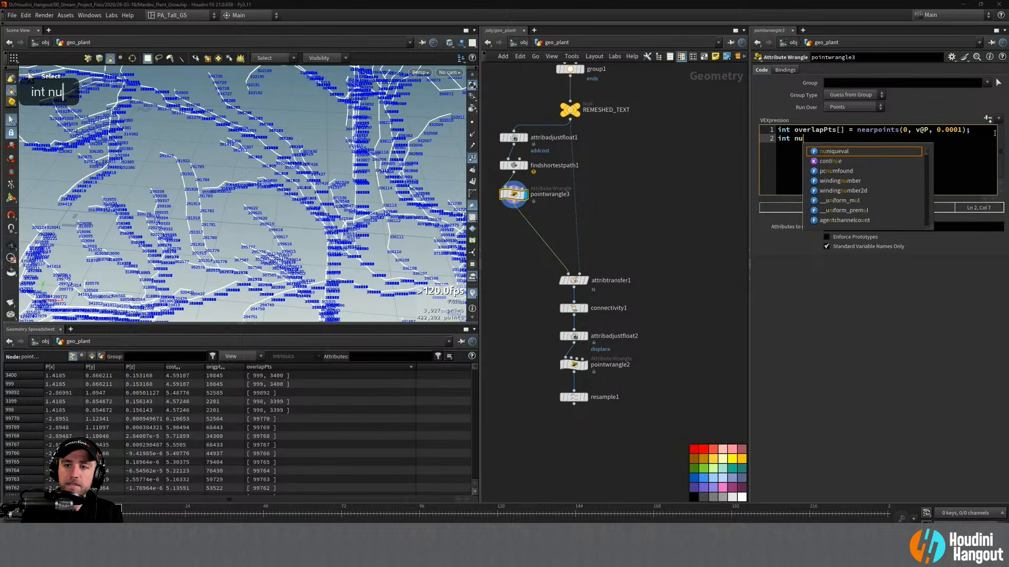
text(erla)
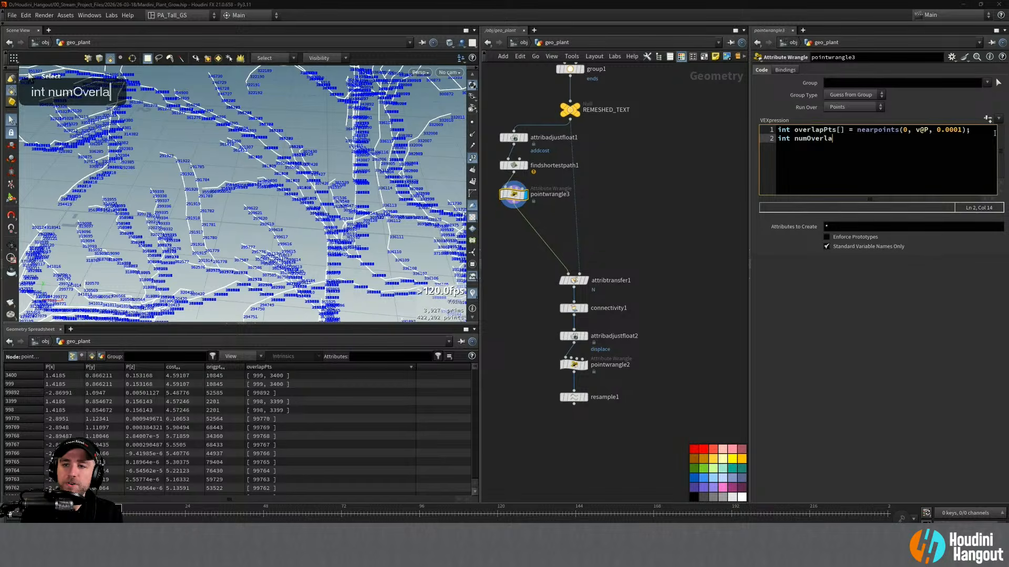
text(p = len()
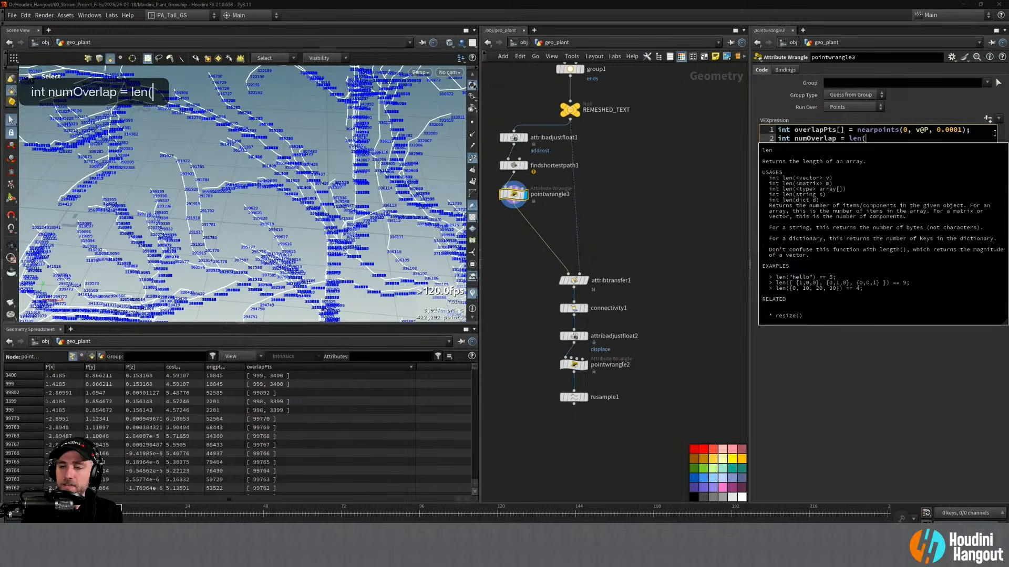
text(ove)
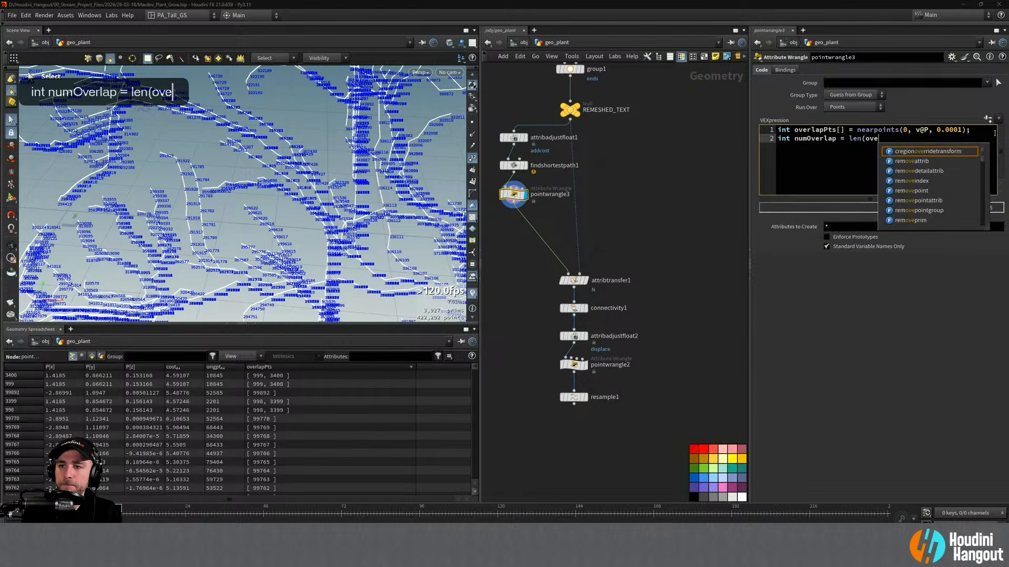
text(rlapPts);)
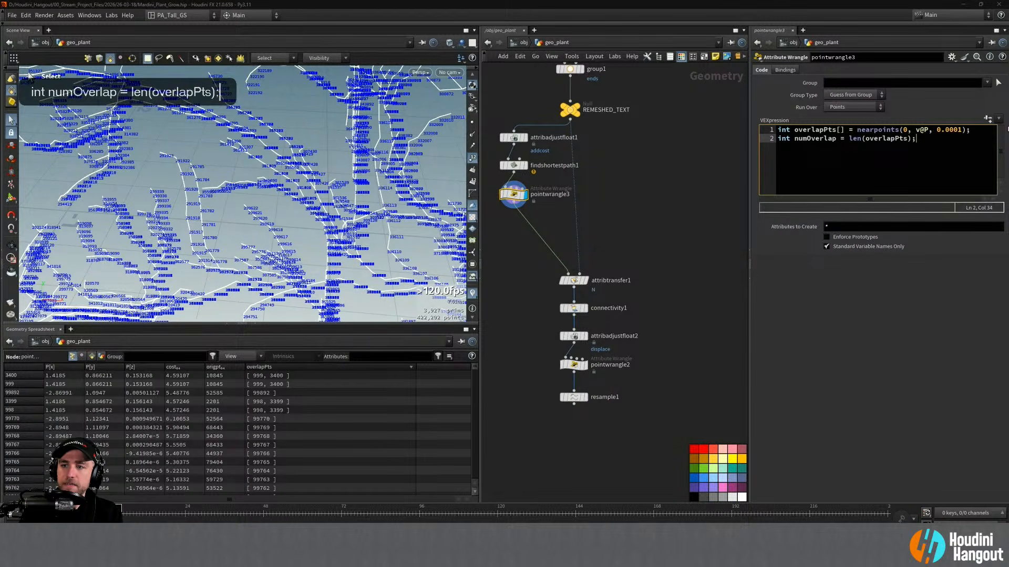
key(Left)
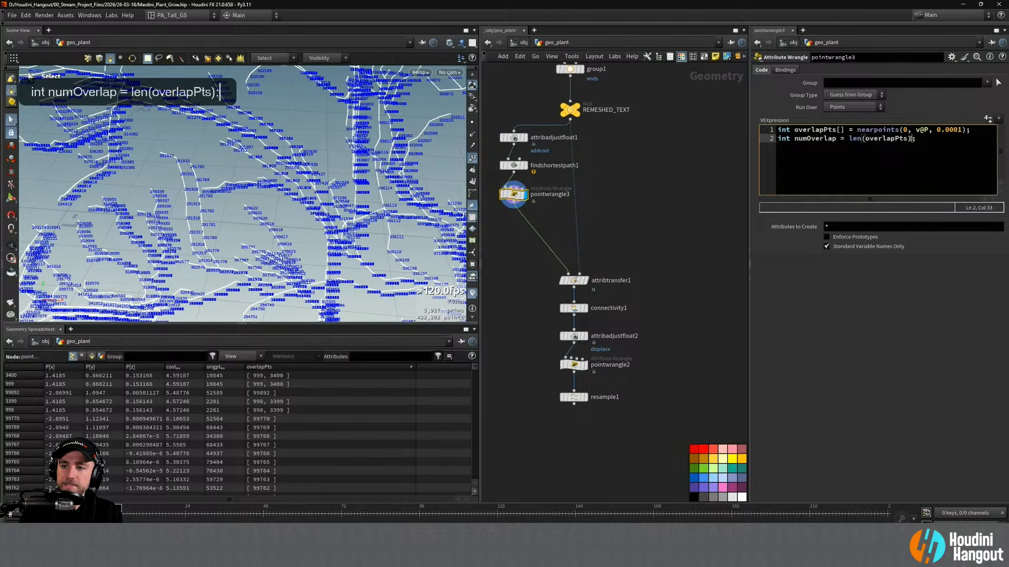
text(-1)
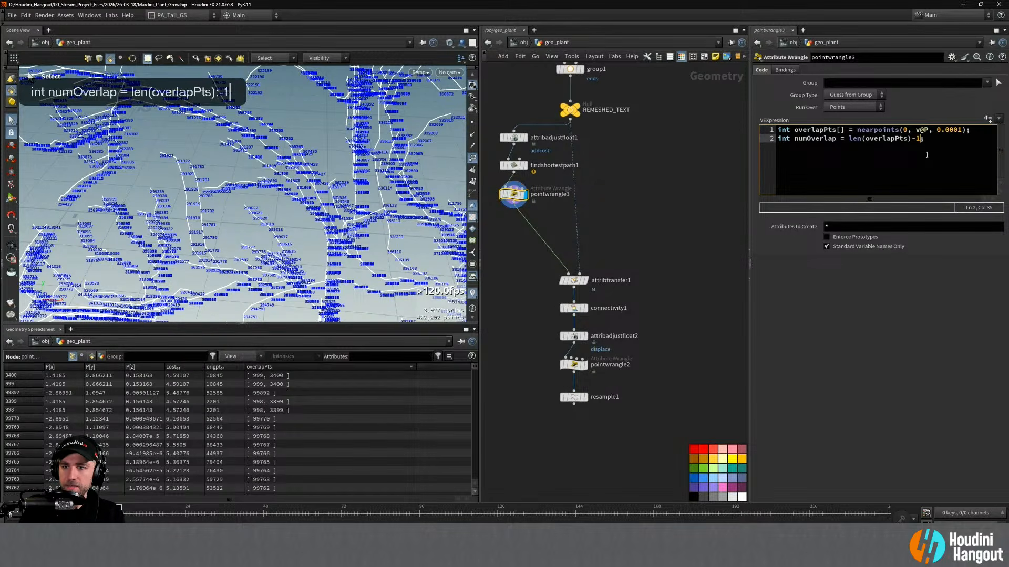
click(916, 387)
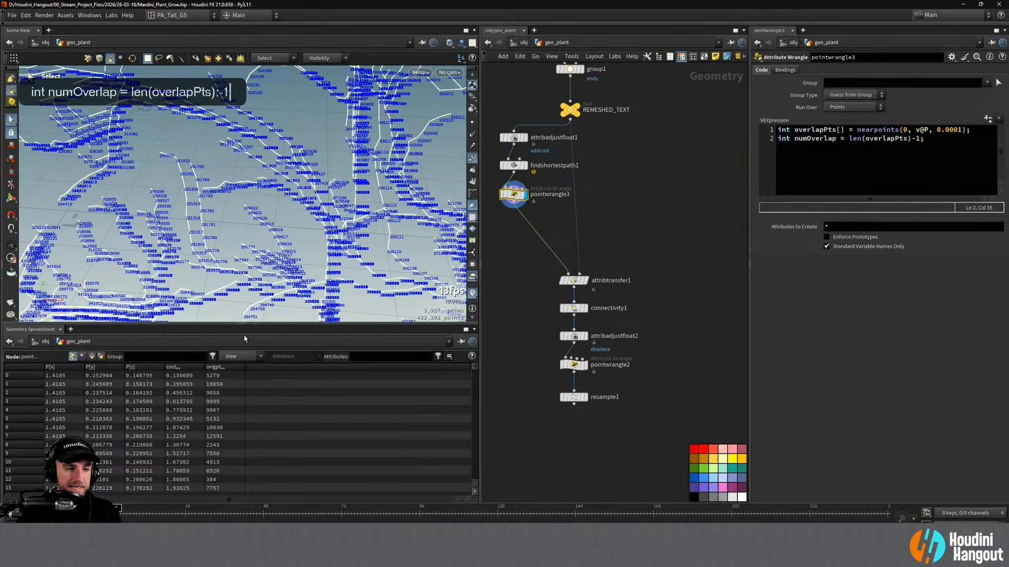
Turn the numOverlap variable into an integer point attribute, i@numOverlap
click(942, 141)
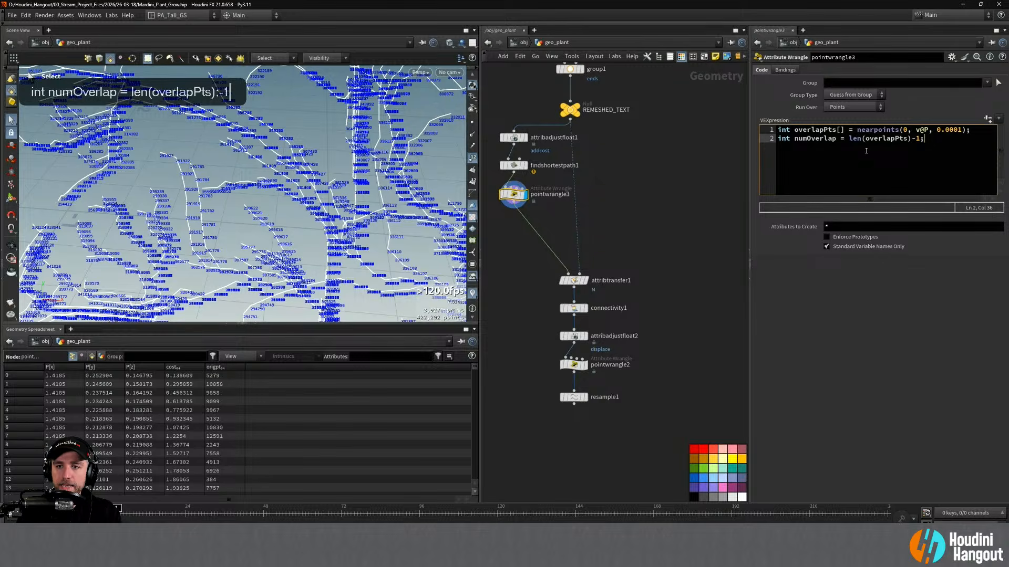
click(783, 139)
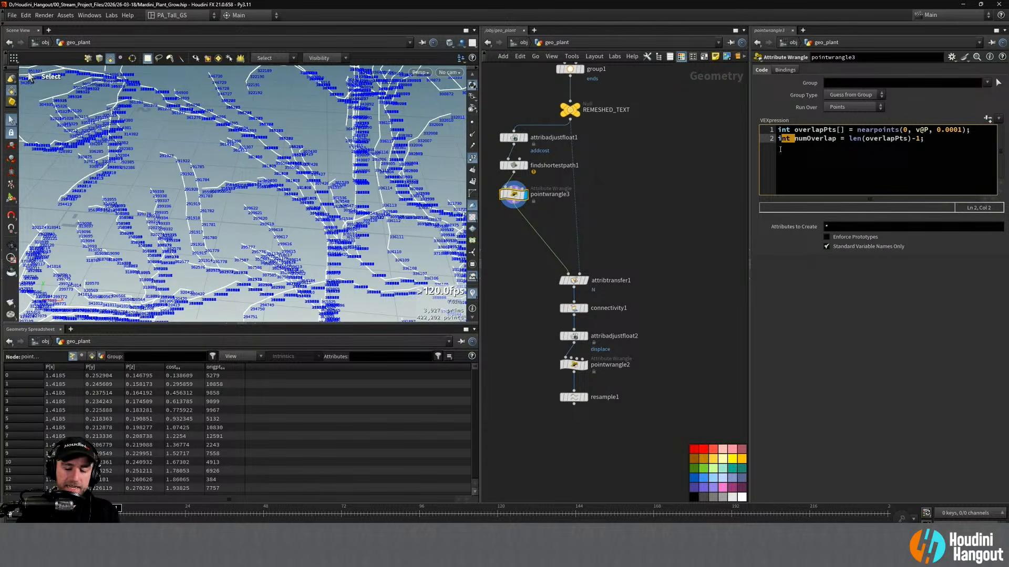
text(@)
Apply the code, sort the point spreadsheet by numOverlap and examine its values from lowest to highest
scroll(252, 441, down, 8)
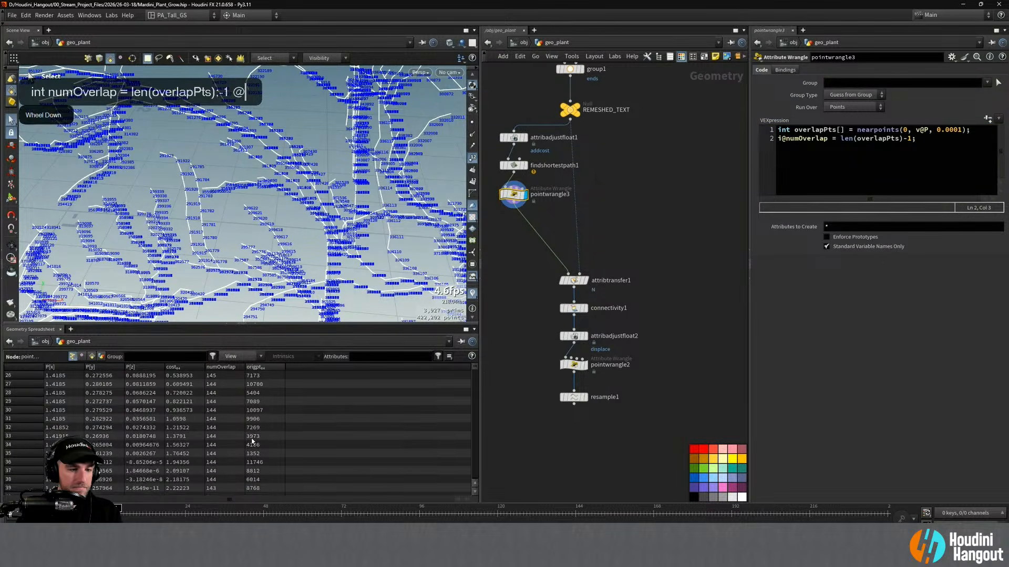
scroll(247, 436, up, 3)
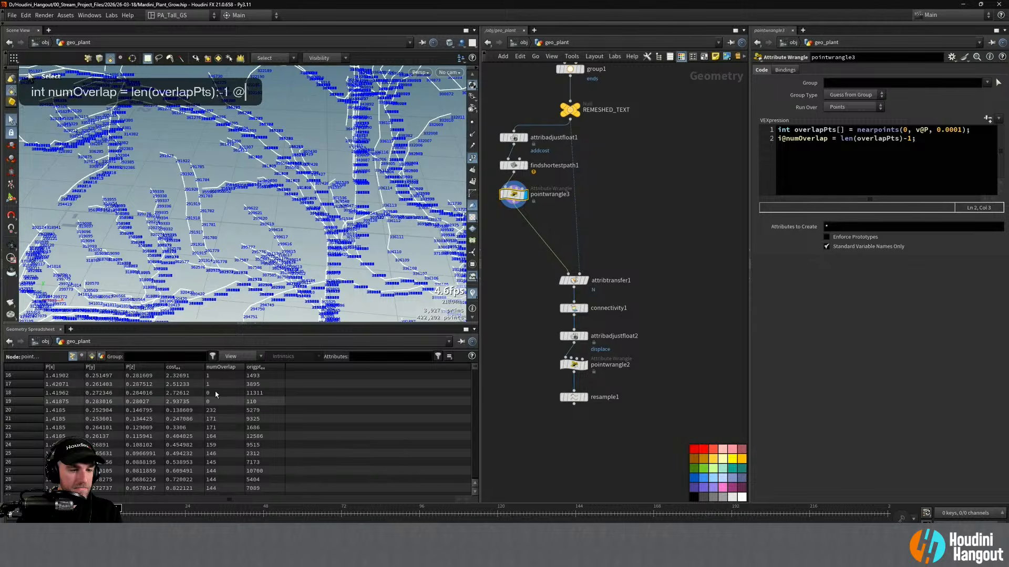
scroll(216, 403, up, 3)
click(222, 367)
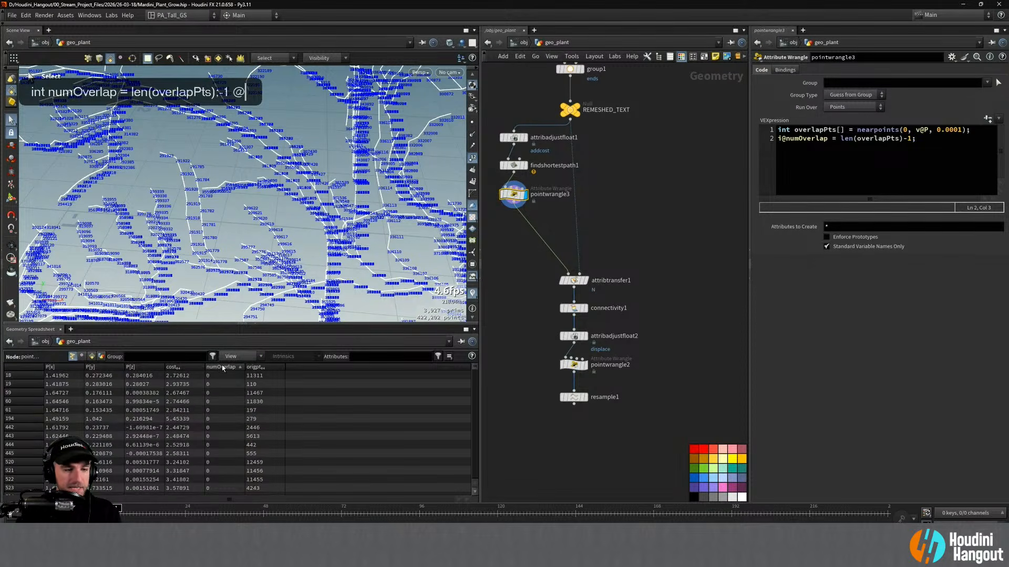
scroll(221, 405, down, 8)
drag(476, 370, 439, 481)
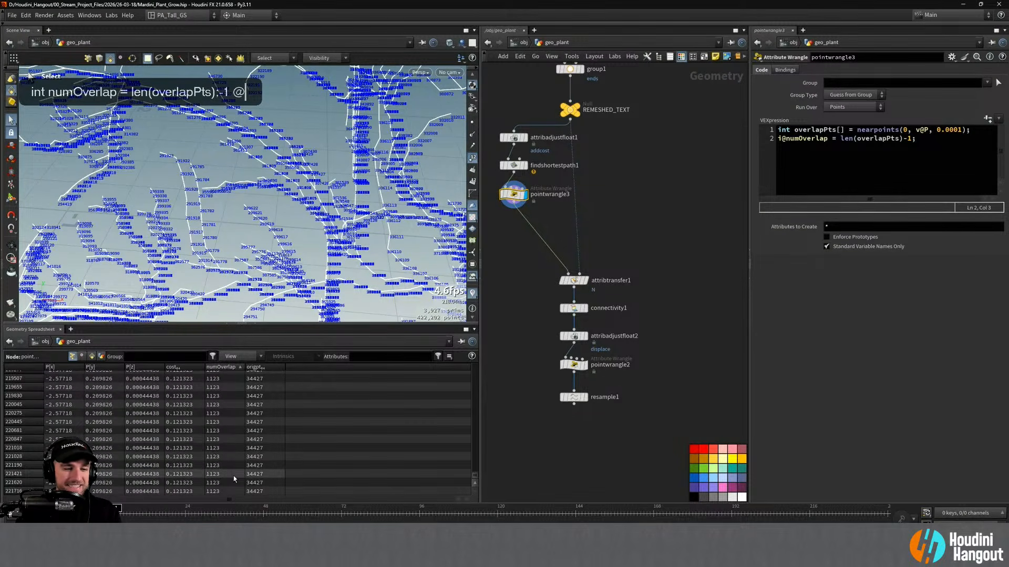
scroll(234, 478, down, 2)
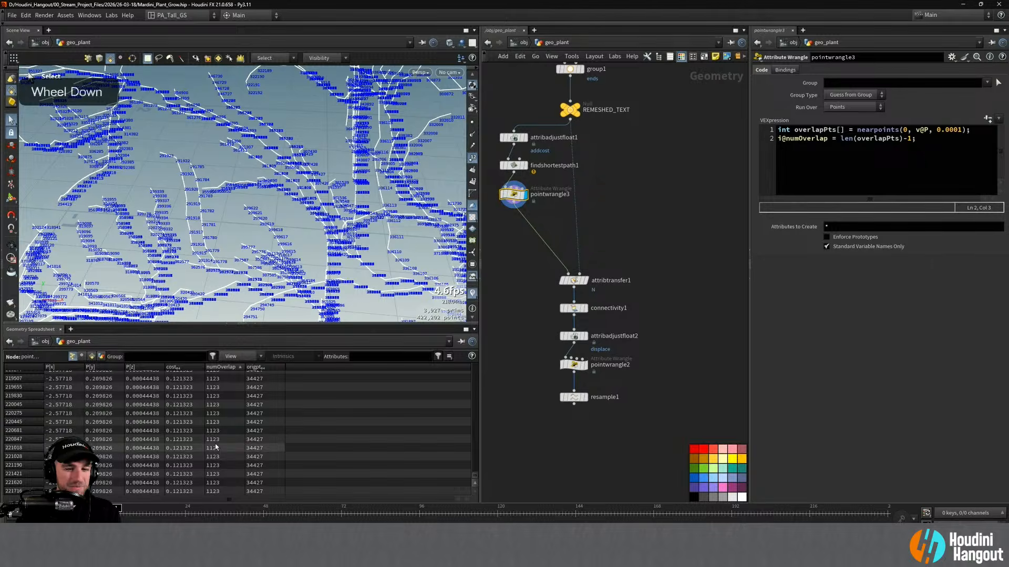
Hide the point numbers in the viewport so the letter curves are unobstructed
alt+right_drag(324, 265, 310, 248)
alt+drag(310, 248, 250, 214)
alt+right_drag(250, 214, 221, 171)
alt+drag(221, 170, 315, 168)
click(472, 157)
alt+right_drag(326, 147, 310, 163)
Look back through the sorted numOverlap values, from the highest entries to the points without overlaps
scroll(228, 436, up, 10)
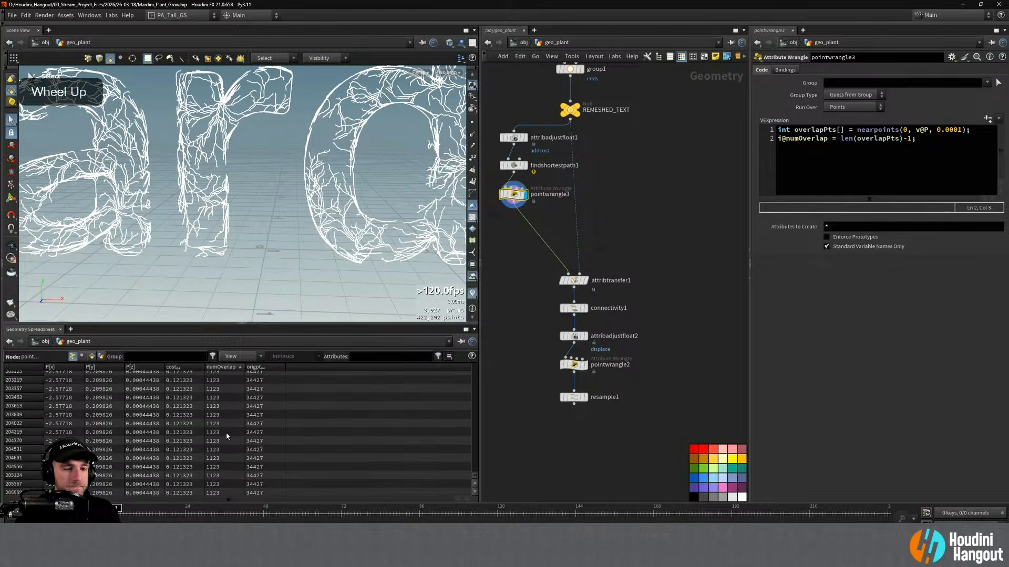
scroll(237, 433, up, 10)
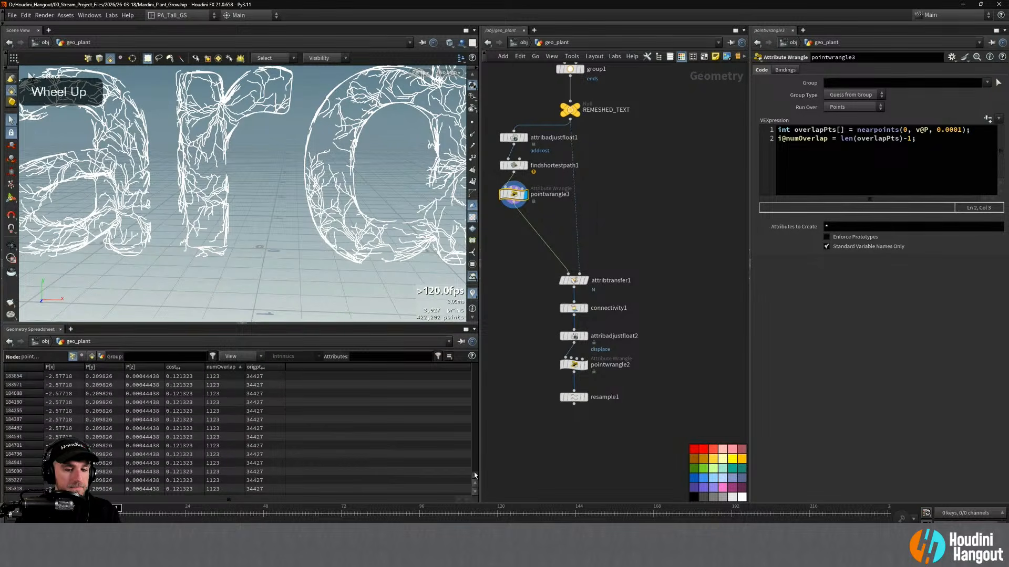
drag(476, 476, 470, 361)
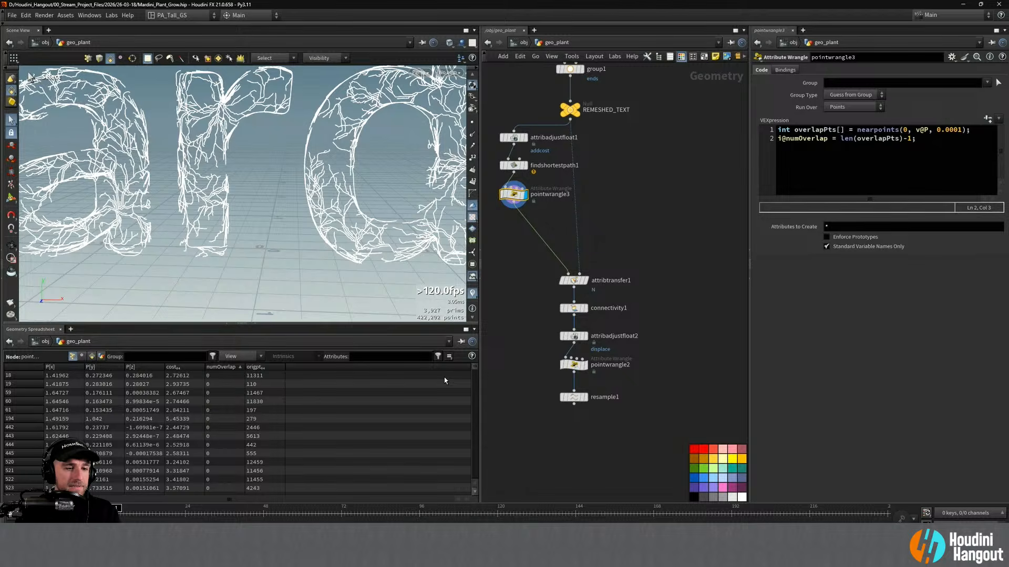
scroll(383, 447, down, 5)
scroll(365, 465, down, 10)
scroll(440, 383, down, 3)
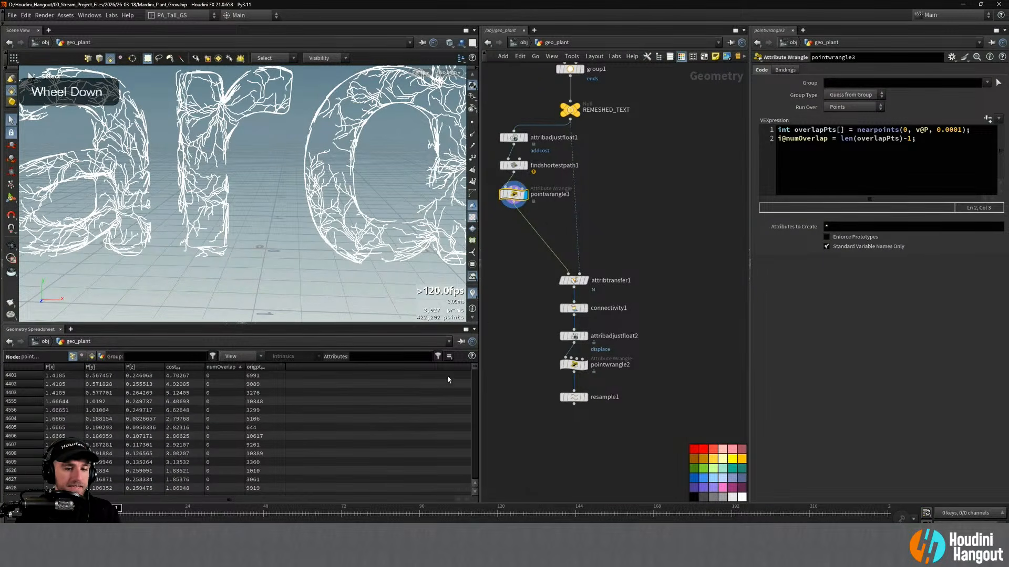
scroll(472, 373, down, 10)
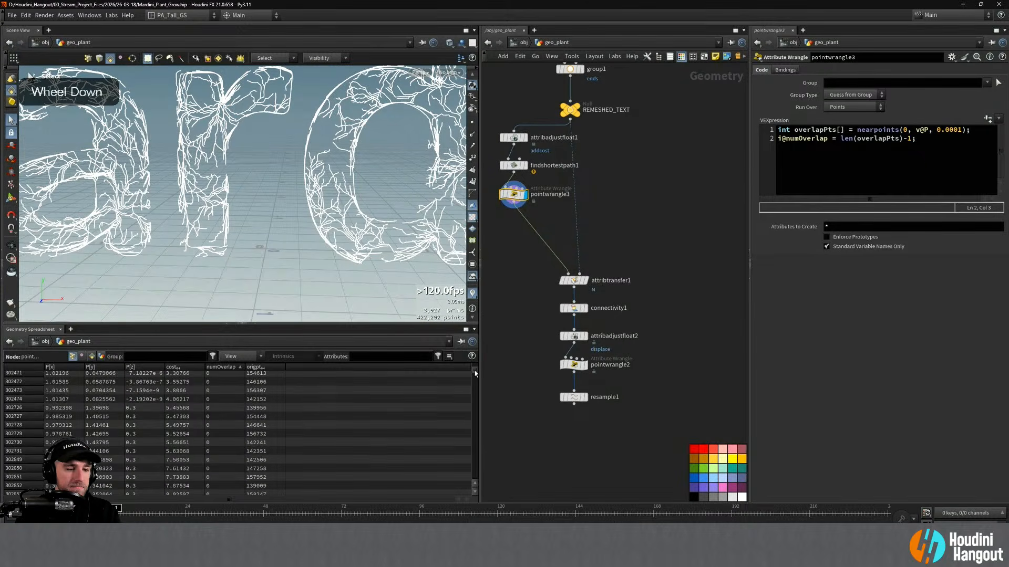
drag(474, 370, 474, 366)
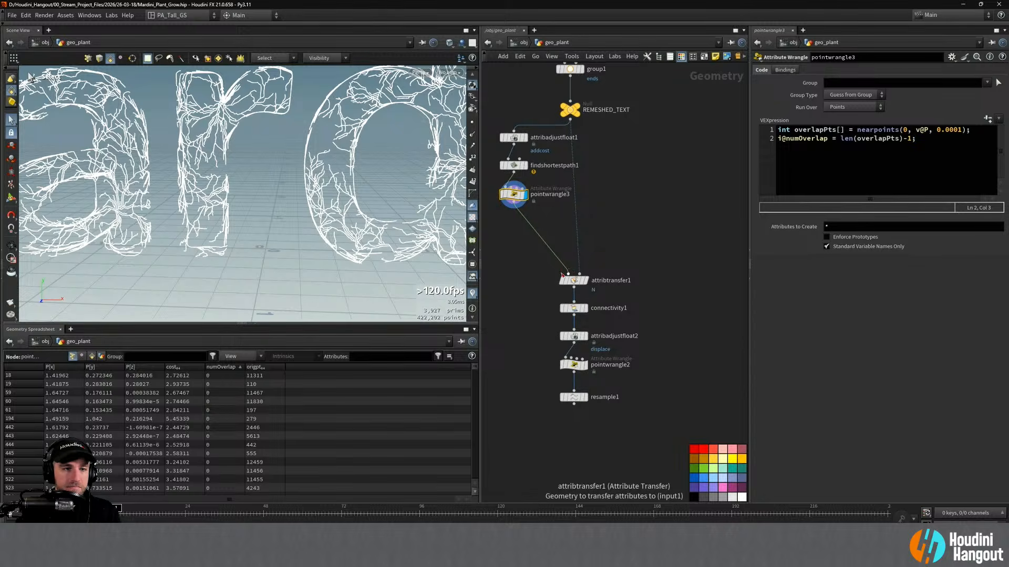
Sort the spreadsheet by point number and examine how numOverlap changes along the points
click(29, 367)
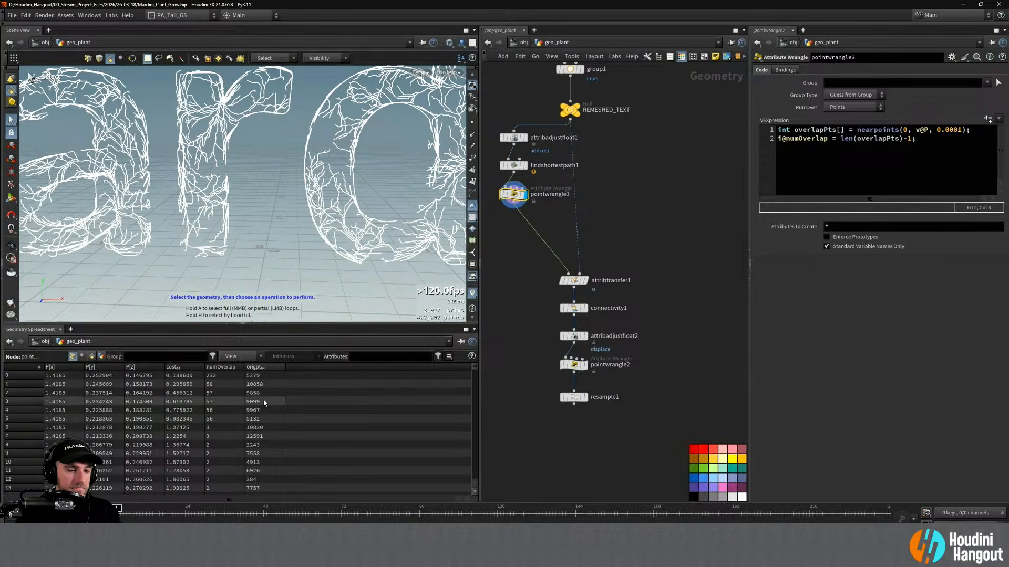
scroll(263, 419, down, 20)
scroll(259, 418, up, 20)
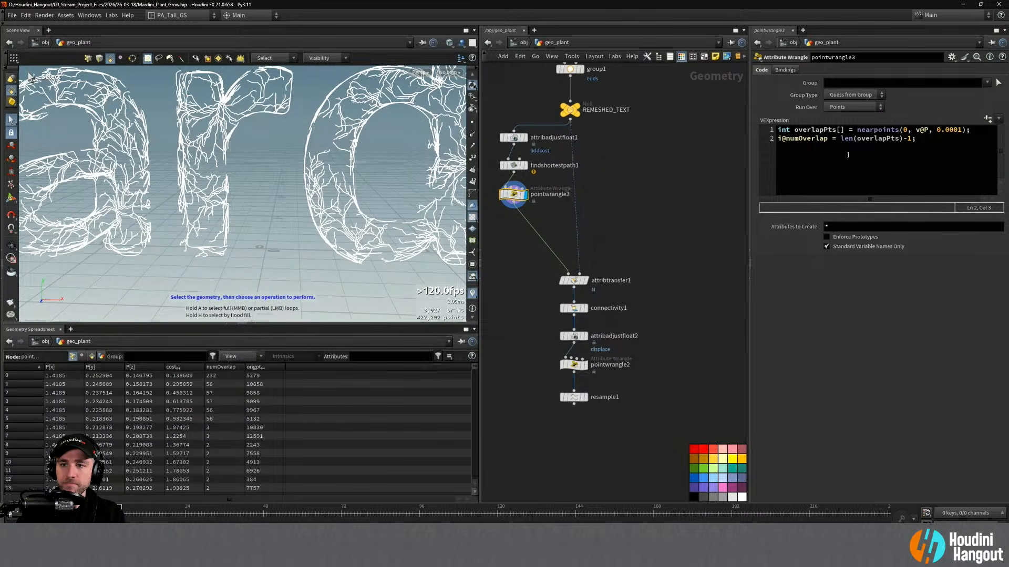
click(933, 142)
key(Return)
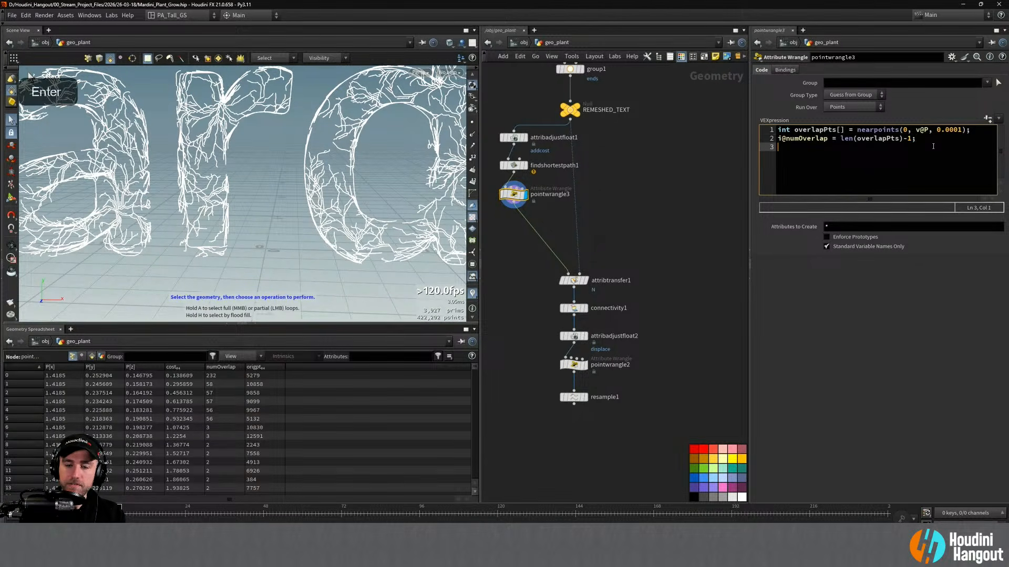
text(f@)
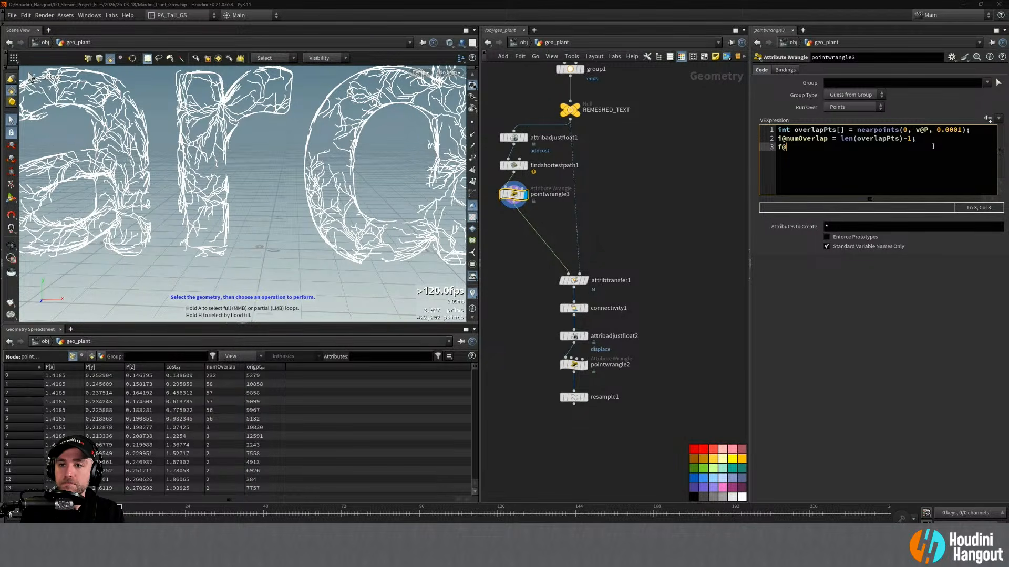
text(overlapAmt = )
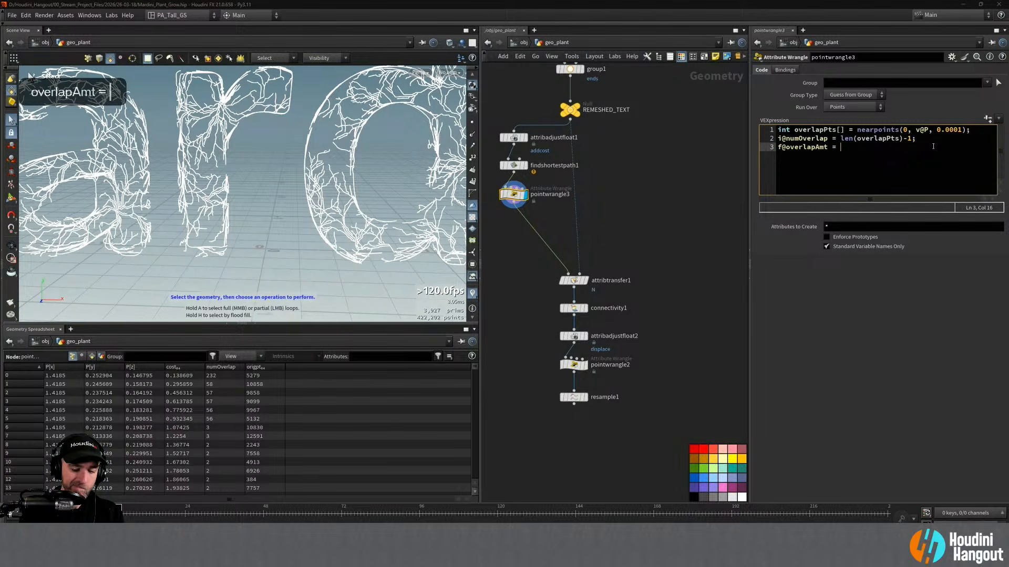
text(fit()
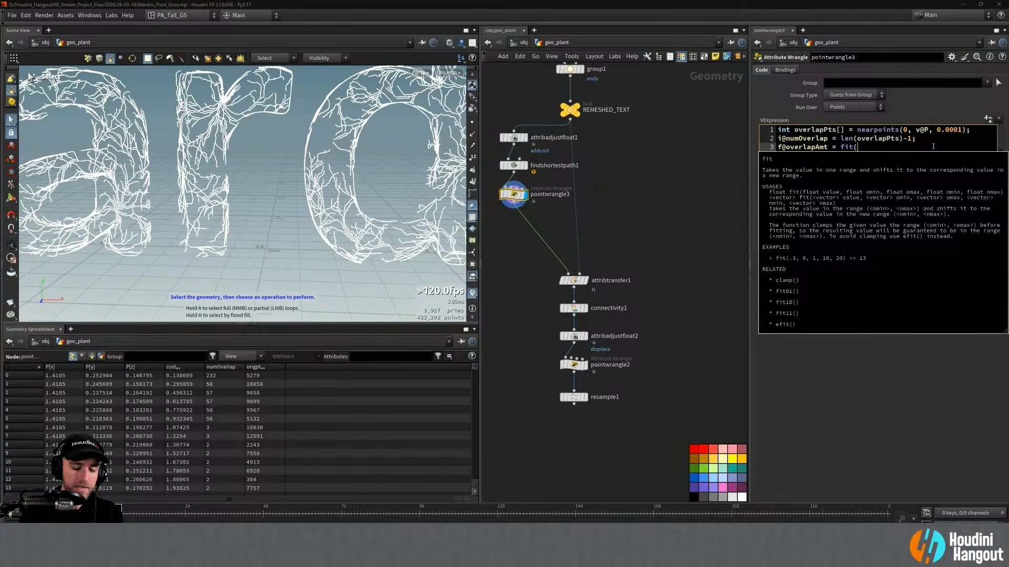
text(@numOverlap)
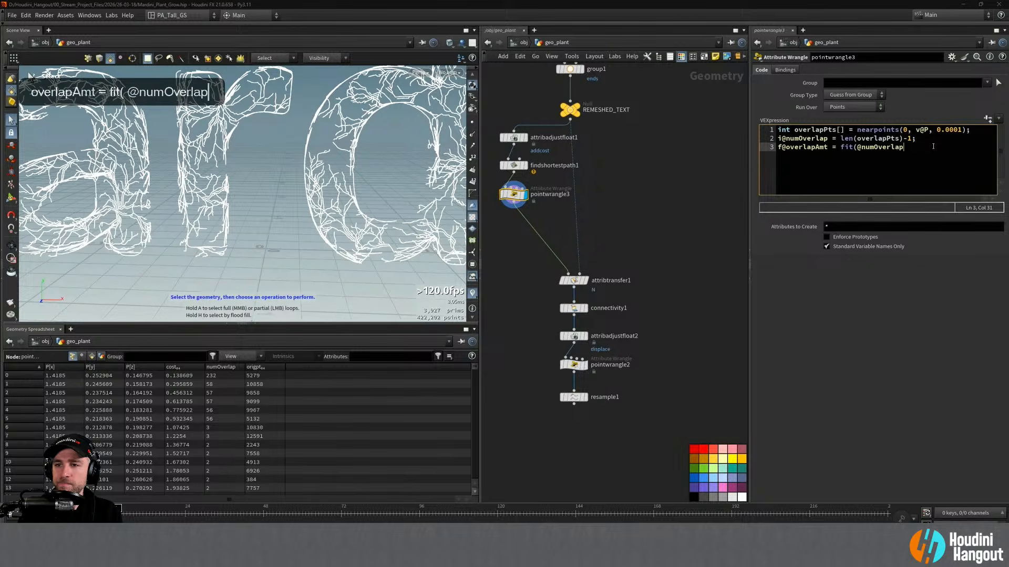
text(, )
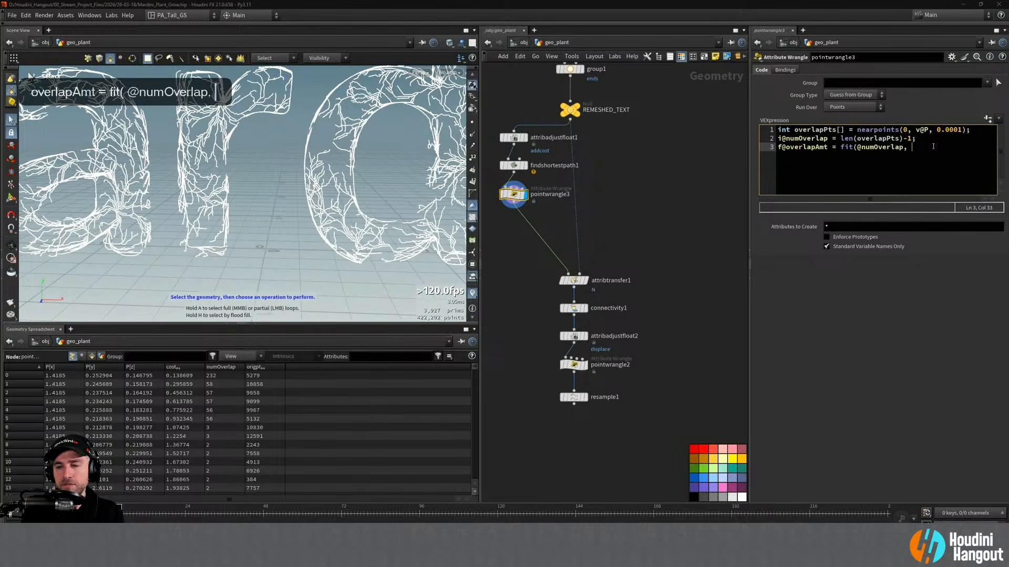
text(0,)
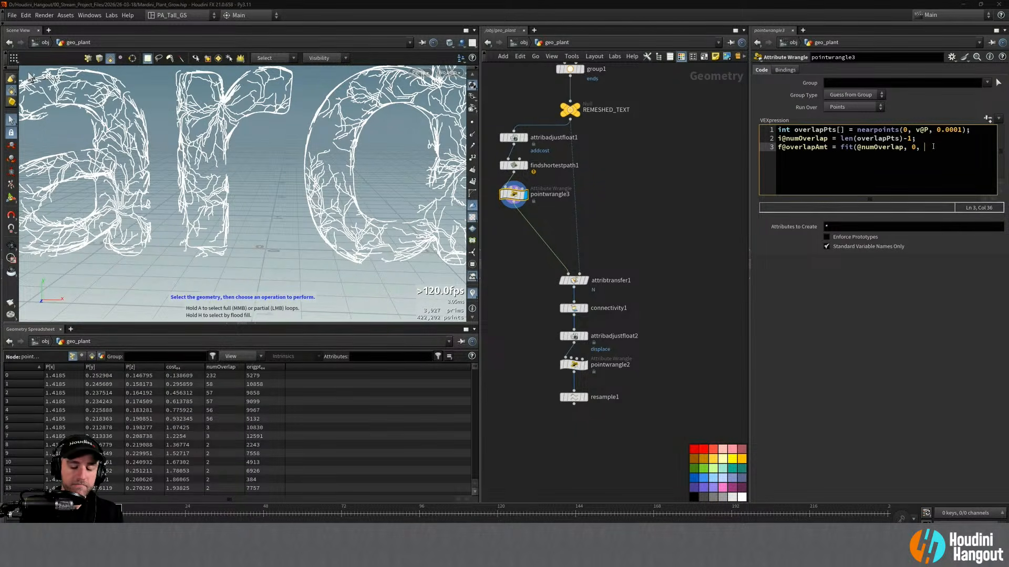
text(100)
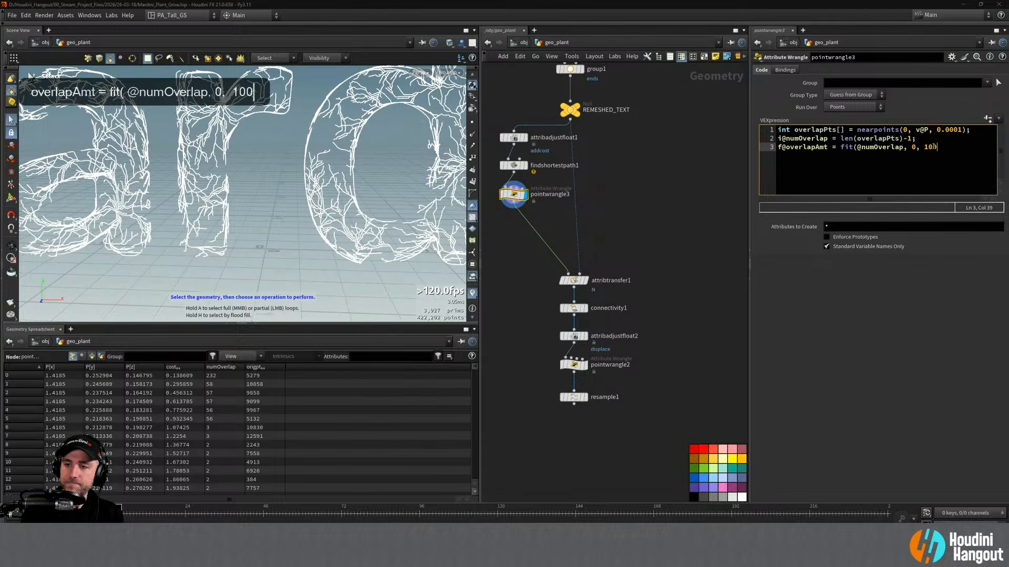
text(,)
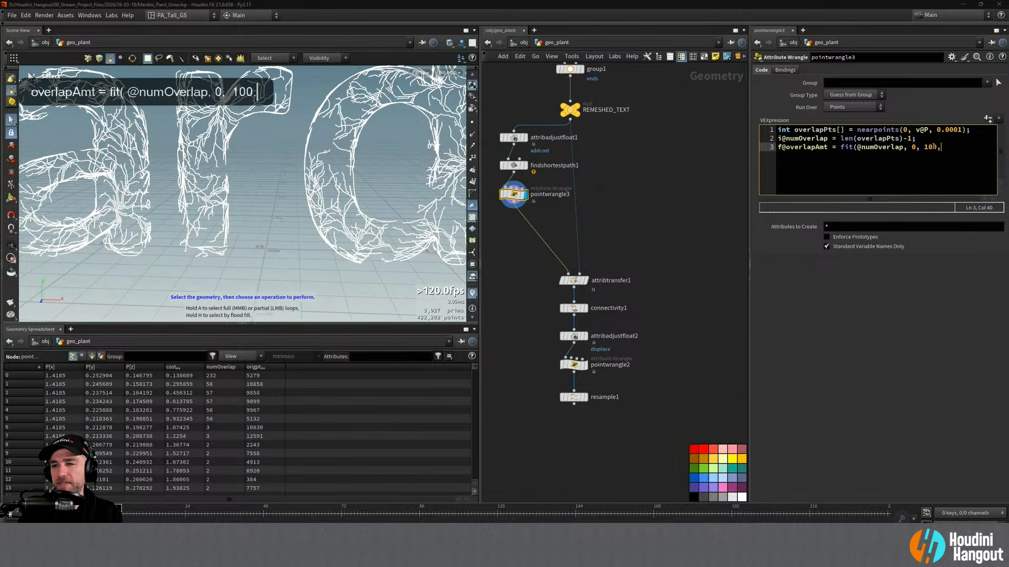
text( 0)
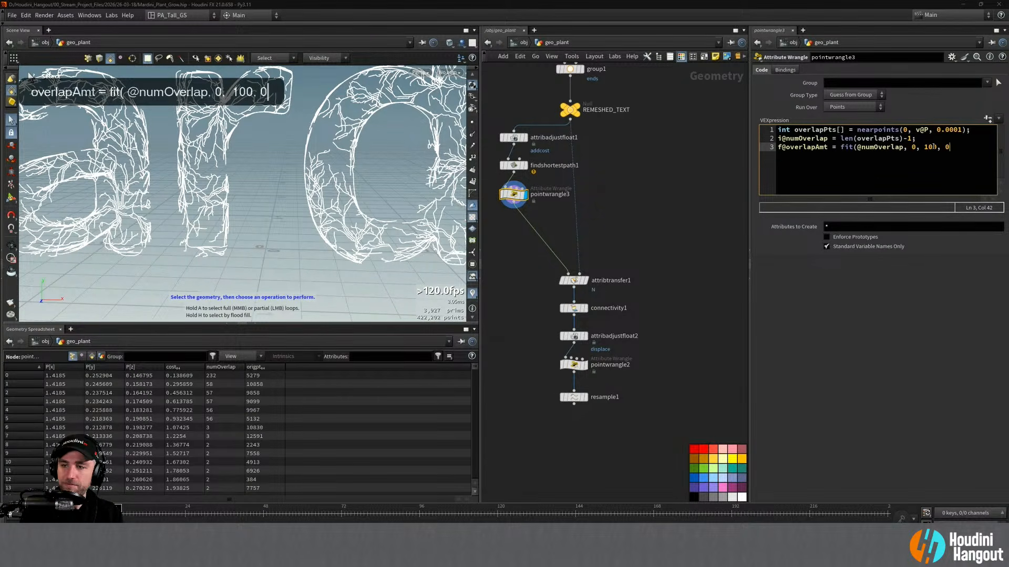
text(, 1);)
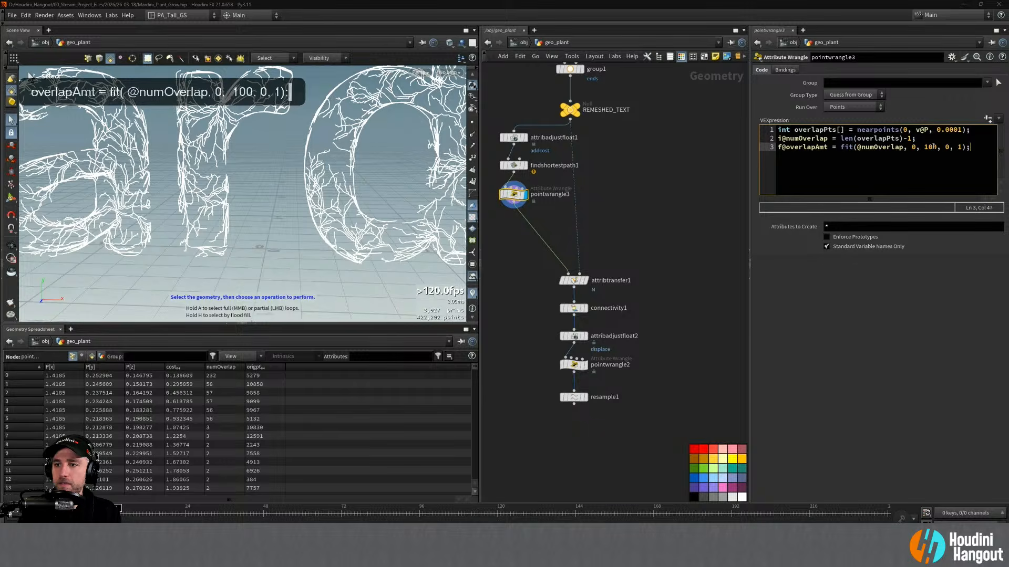
key(ctrl+Return)
scroll(307, 379, down, 10)
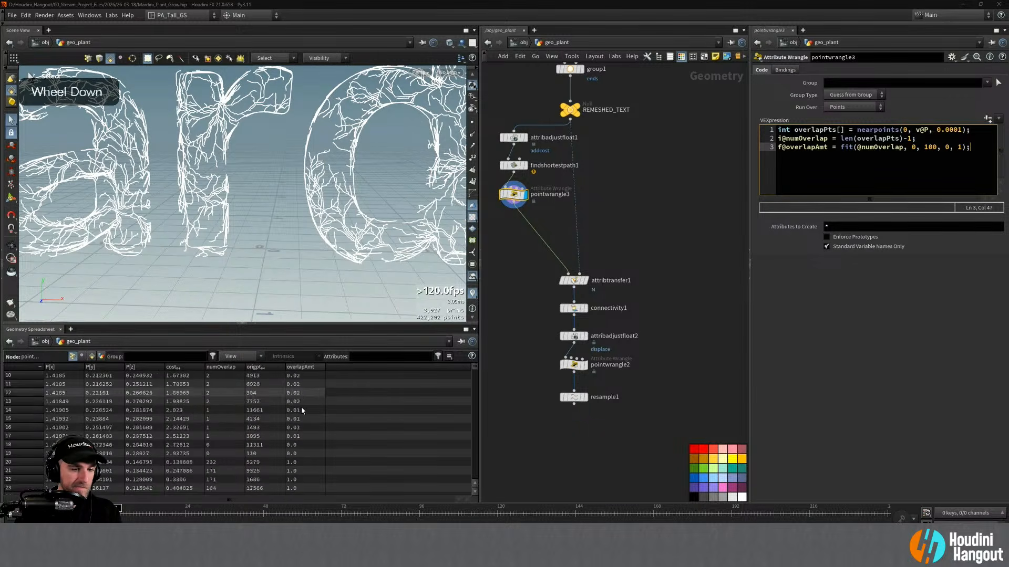
scroll(368, 410, down, 5)
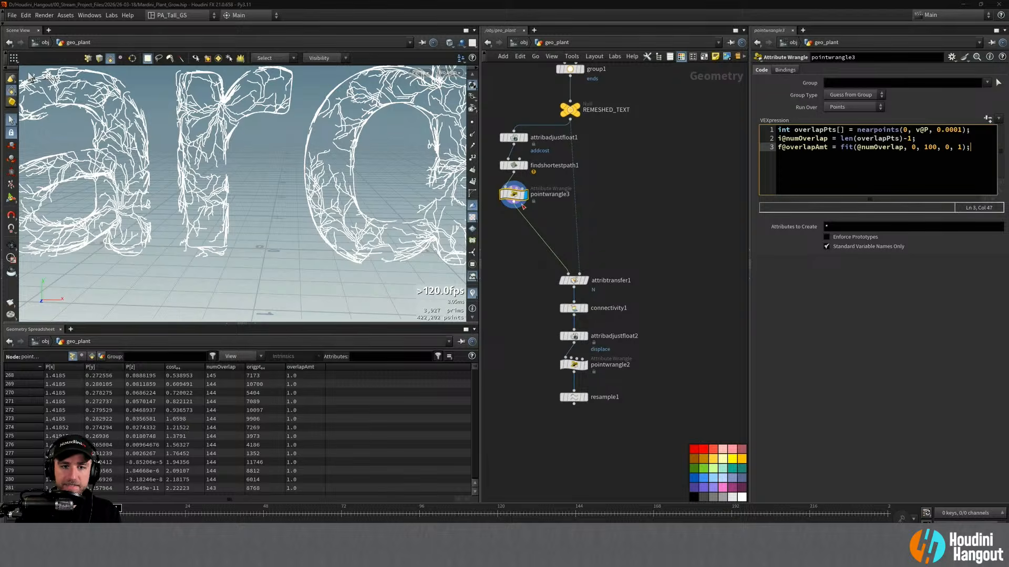
Turn on viewport visualization of the overlapAmt attribute from pointwrangle3's node info
click(496, 200)
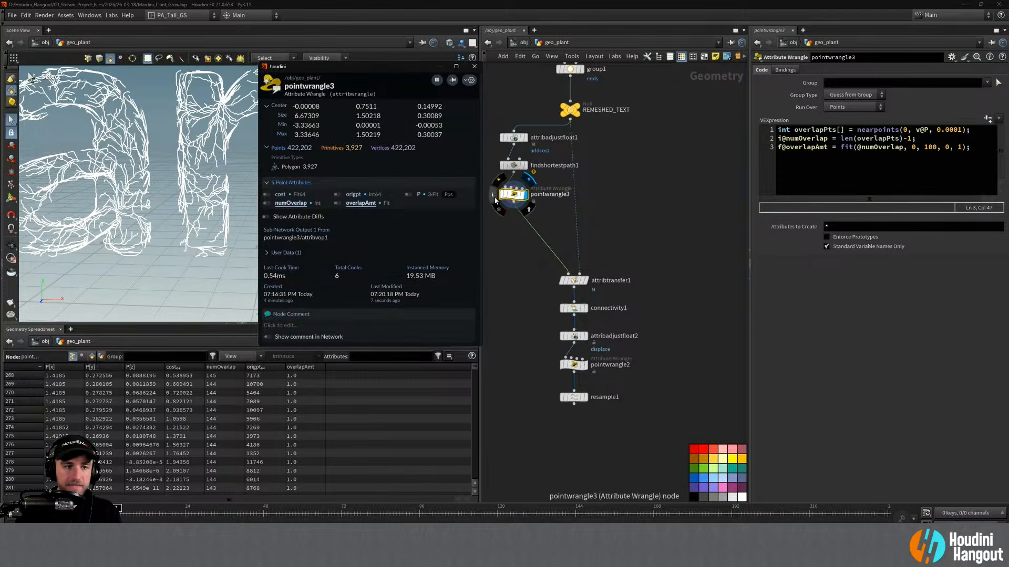
click(339, 204)
click(474, 66)
Examine from several angles how the overlapAmt colours are distributed along the curves of the letters
alt+right_drag(254, 117, 195, 136)
alt+middle_drag(196, 135, 263, 176)
alt+drag(263, 176, 213, 180)
alt+right_drag(213, 179, 347, 182)
alt+drag(347, 182, 321, 177)
alt+right_drag(321, 177, 294, 186)
alt+drag(294, 186, 317, 198)
alt+right_drag(316, 199, 279, 168)
alt+drag(279, 169, 279, 190)
alt+middle_drag(278, 190, 200, 183)
alt+right_drag(200, 184, 365, 140)
alt+drag(365, 140, 247, 158)
alt+right_drag(247, 158, 174, 163)
alt+drag(173, 163, 399, 147)
alt+middle_drag(442, 150, 373, 153)
alt+right_drag(373, 153, 274, 175)
alt+right_drag(257, 142, 221, 155)
alt+drag(220, 155, 173, 174)
alt+right_drag(173, 174, 231, 176)
alt+drag(231, 176, 298, 179)
key(s)
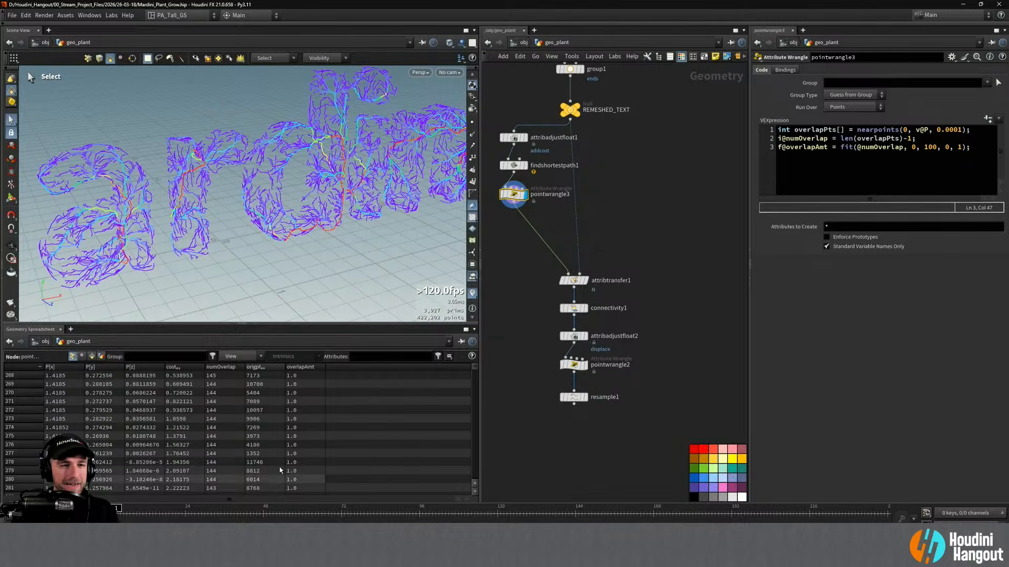
mouse_move(320, 135)
alt+mouse_down()
mouse_move(206, 106)
mouse_move(314, 118)
alt+mouse_up()
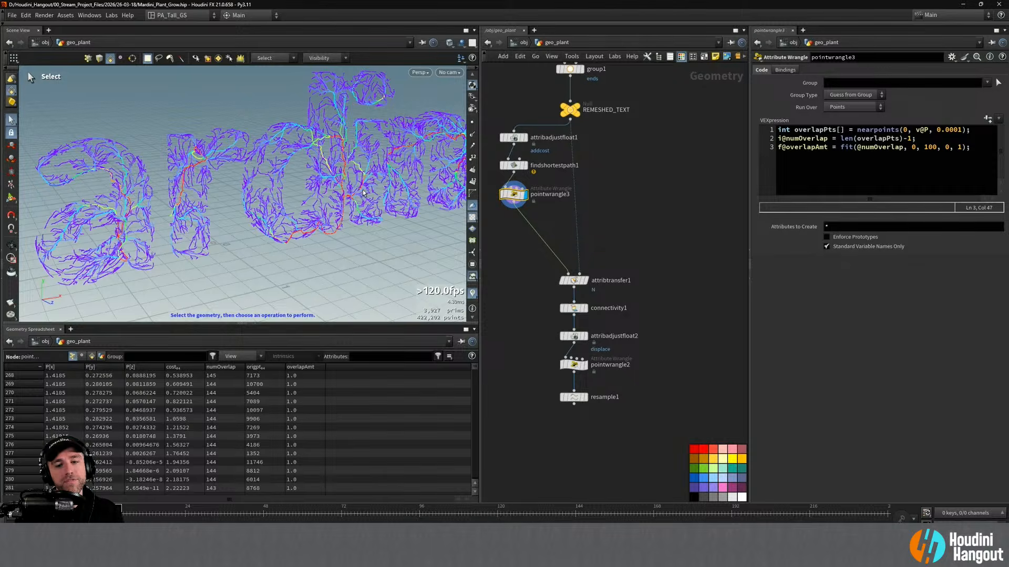
Display the resample1 output and move attribadjustfloat1, findshortestpath1 and pointwrangle3 lower in the network
click(578, 400)
drag(494, 109, 513, 221)
alt+drag(368, 174, 253, 140)
alt+right_drag(253, 140, 315, 142)
alt+drag(384, 131, 372, 156)
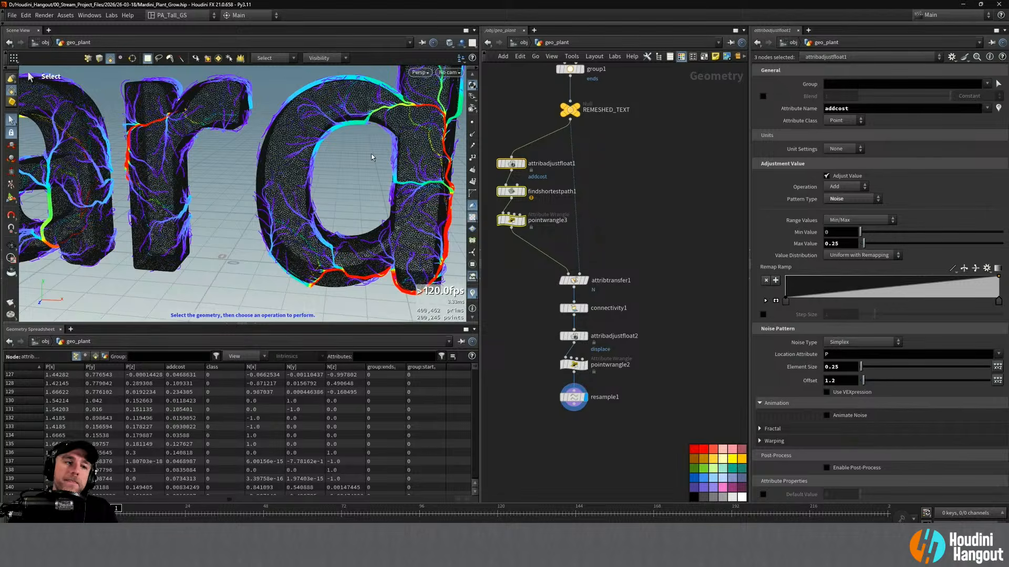
Check resample1's point attributes in its node info and show the point normals on the resampled curves
click(575, 398)
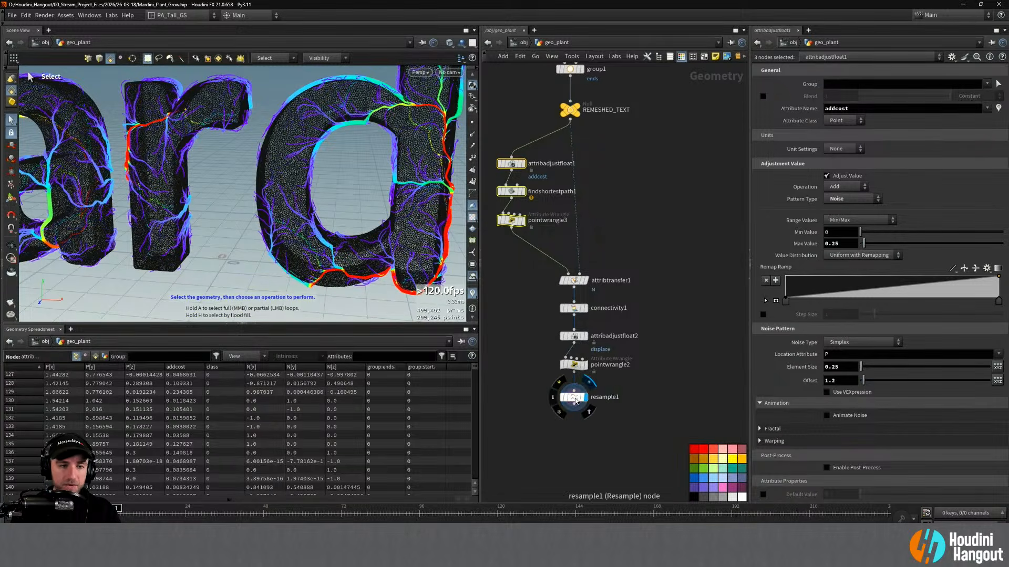
middle_click(576, 401)
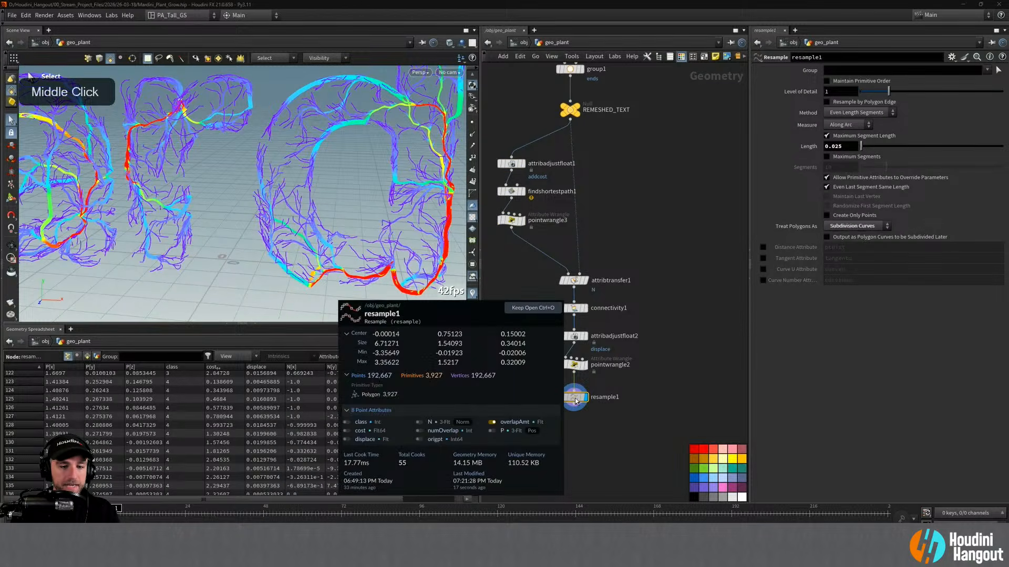
click(552, 399)
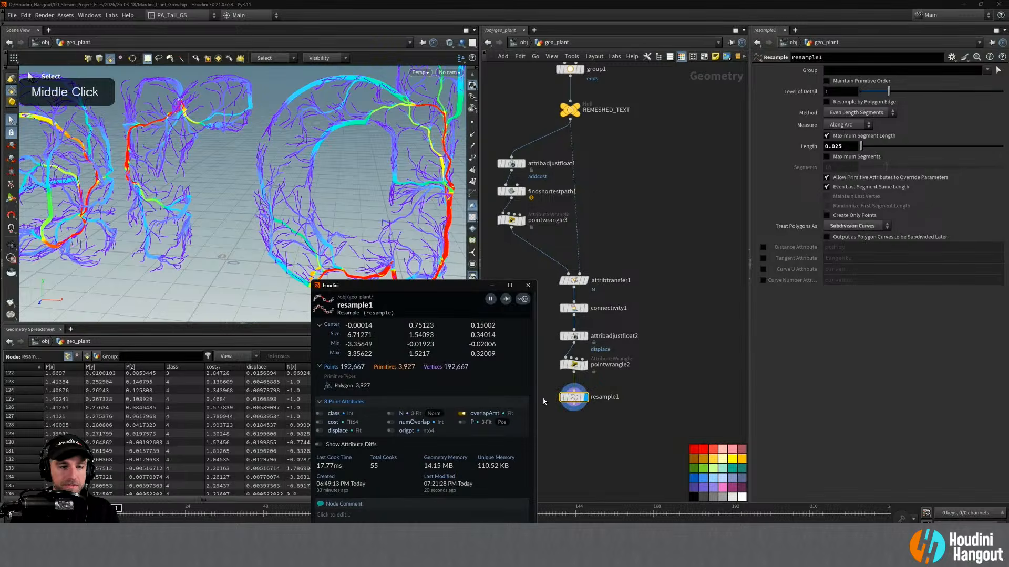
click(472, 133)
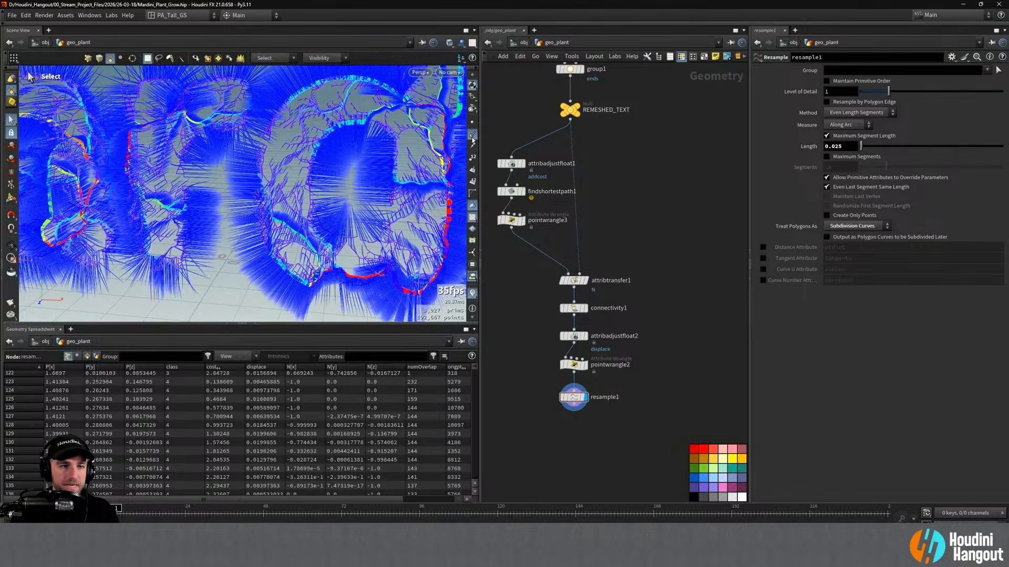
alt+right_drag(354, 175, 352, 194)
alt+drag(352, 194, 360, 113)
alt+right_drag(360, 112, 355, 122)
alt+middle_drag(355, 122, 392, 141)
alt+drag(392, 141, 423, 131)
Pull attribtransfer1 out of the chain and line up the remaining downstream nodes beneath pointwrangle3
drag(573, 280, 688, 313)
drag(539, 295, 609, 384)
drag(574, 336, 573, 288)
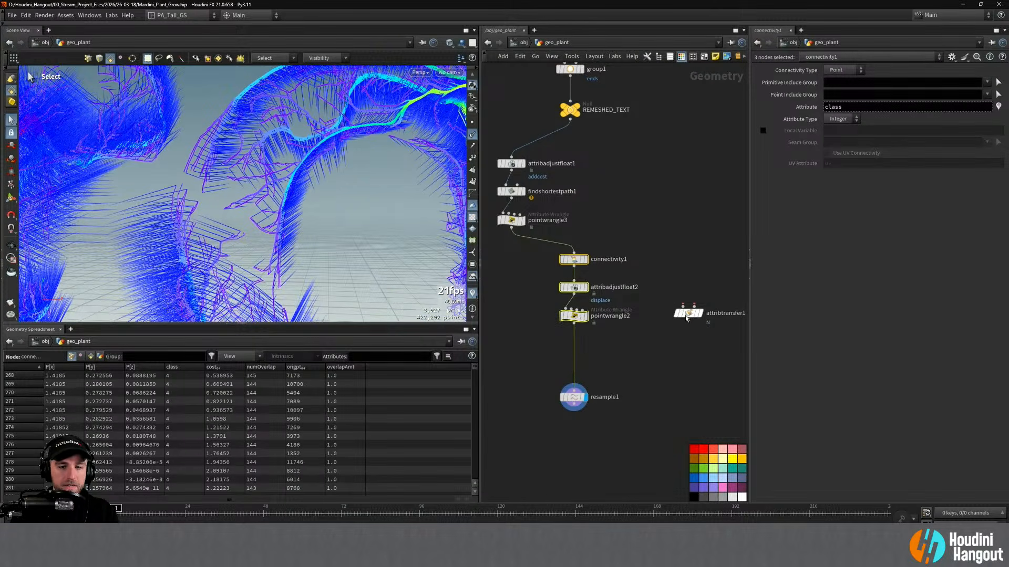
drag(570, 404, 570, 362)
drag(546, 253, 502, 246)
click(518, 294)
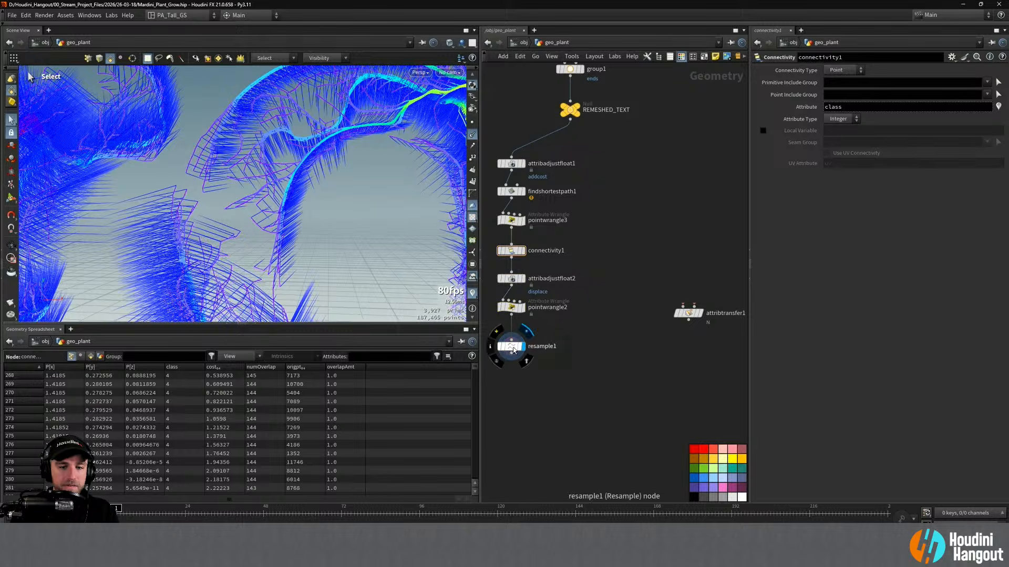
Examine resample1's curve normals with attribtransfer1 detached, and try to wire resample1 into attribtransfer1
click(513, 343)
alt+right_drag(368, 150, 331, 173)
alt+drag(294, 179, 381, 189)
click(511, 350)
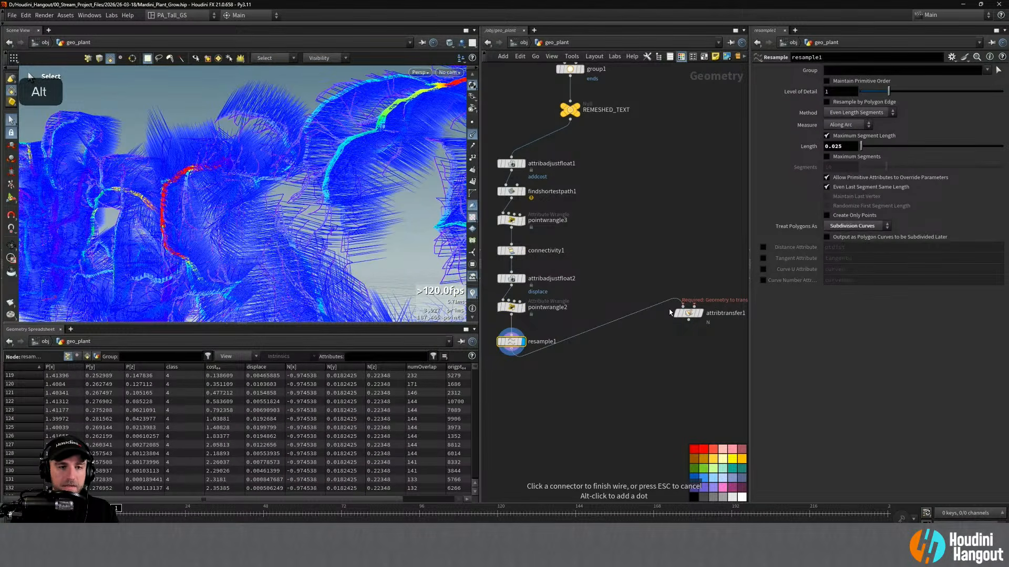
click(578, 373)
alt+right_drag(336, 221, 310, 210)
alt+drag(310, 210, 538, 361)
Move resample1 between findshortestpath1 and pointwrangle3, and check the output of the nodes below it
drag(511, 250, 522, 306)
click(565, 336)
drag(522, 397, 508, 221)
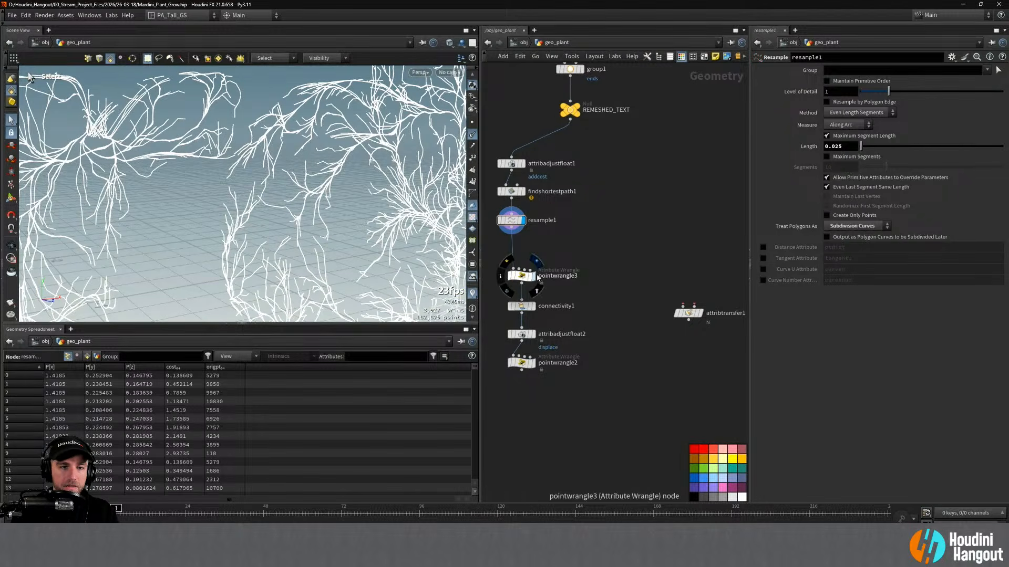
click(521, 277)
click(521, 306)
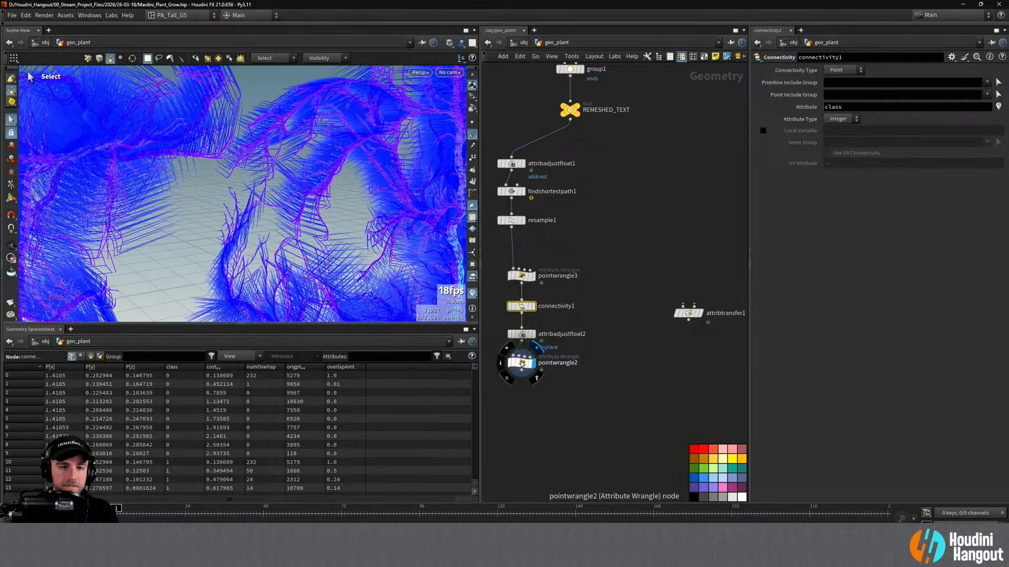
Insert attribtransfer1 between resample1 and pointwrangle3 with REMESHED_TEXT as its second input, and align the nodes below it
drag(480, 279, 574, 405)
drag(682, 321, 549, 290)
drag(567, 122, 562, 121)
mouse_move(546, 285)
mouse_down()
mouse_move(565, 277)
mouse_move(562, 261)
mouse_up()
drag(531, 300, 602, 409)
drag(522, 246, 614, 438)
key(a)
drag(559, 261, 560, 299)
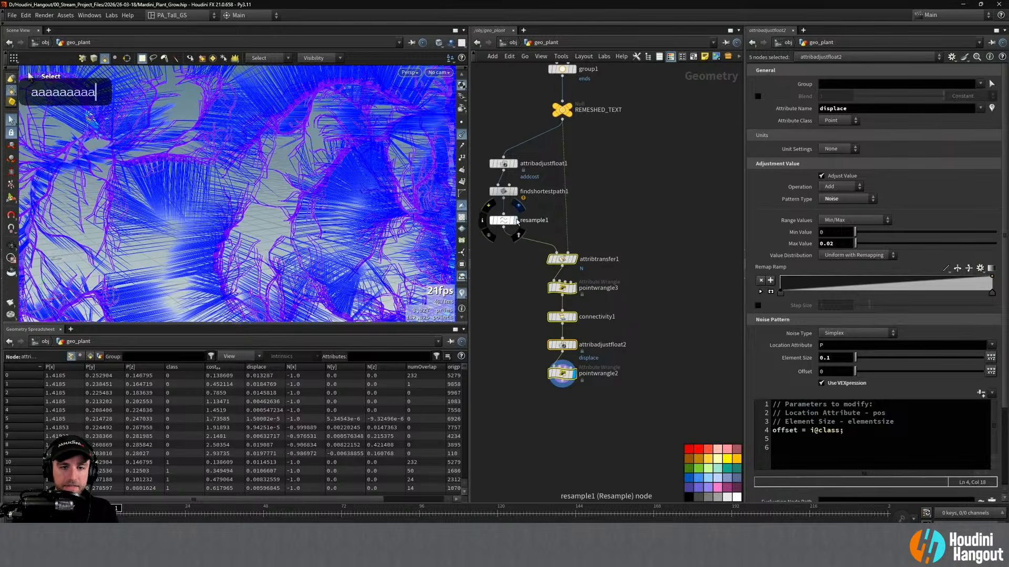
Compare the outputs of resample1 and attribtransfer1, examining the transferred normals on the letter curves
click(514, 220)
click(562, 259)
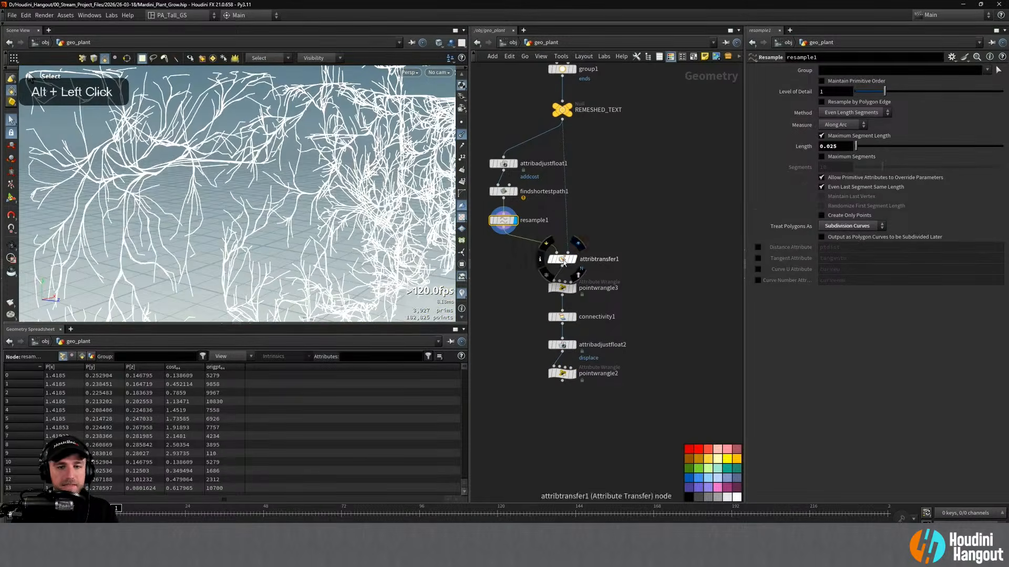
alt+drag(236, 195, 262, 190)
alt+right_drag(262, 189, 295, 192)
alt+drag(263, 192, 294, 194)
alt+middle_drag(294, 194, 247, 203)
alt+drag(247, 202, 237, 210)
mouse_move(354, 131)
alt+mouse_down()
mouse_move(227, 123)
mouse_move(367, 137)
mouse_move(294, 132)
mouse_move(344, 126)
alt+mouse_up()
alt+right_drag(345, 125, 279, 127)
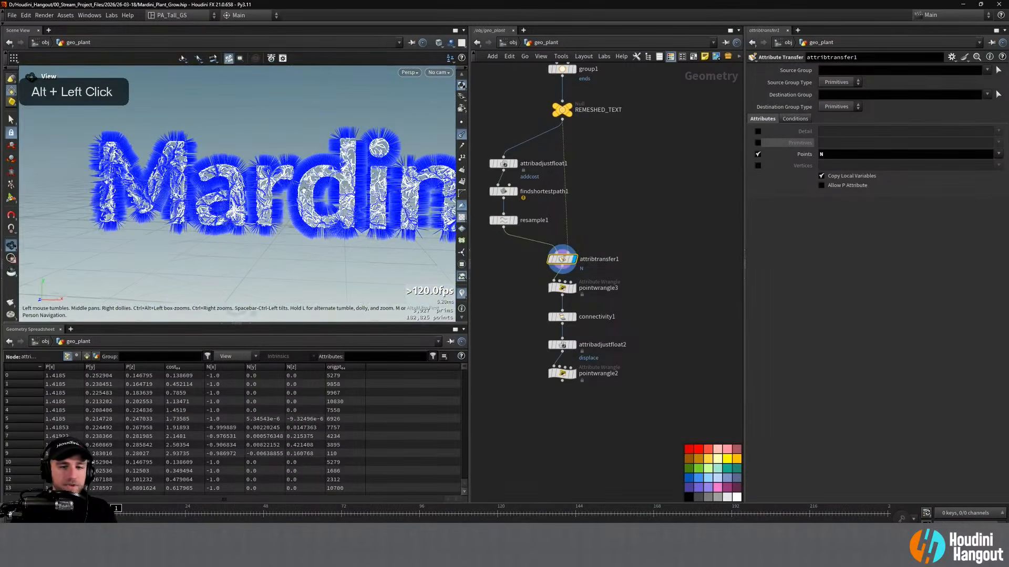
alt+drag(279, 128, 289, 129)
Add a Blast node fed by pointwrangle2
key(Tab)
text(bl)
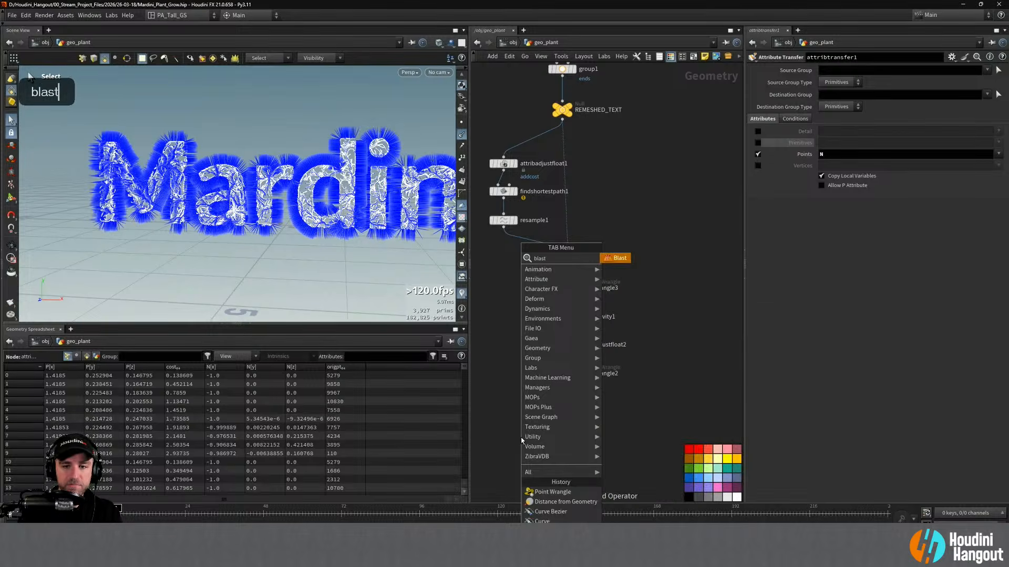
text(ast)
key(Return)
click(500, 433)
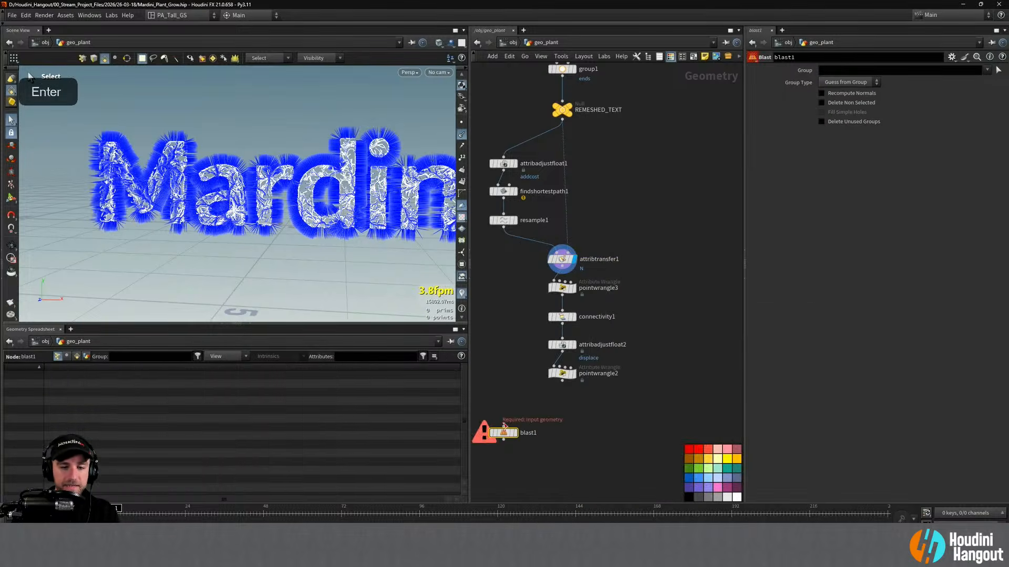
Set the Blast to the Primitives group type with Delete Non Selected and group 0, and inspect the isolated curve
click(849, 82)
click(841, 128)
click(823, 103)
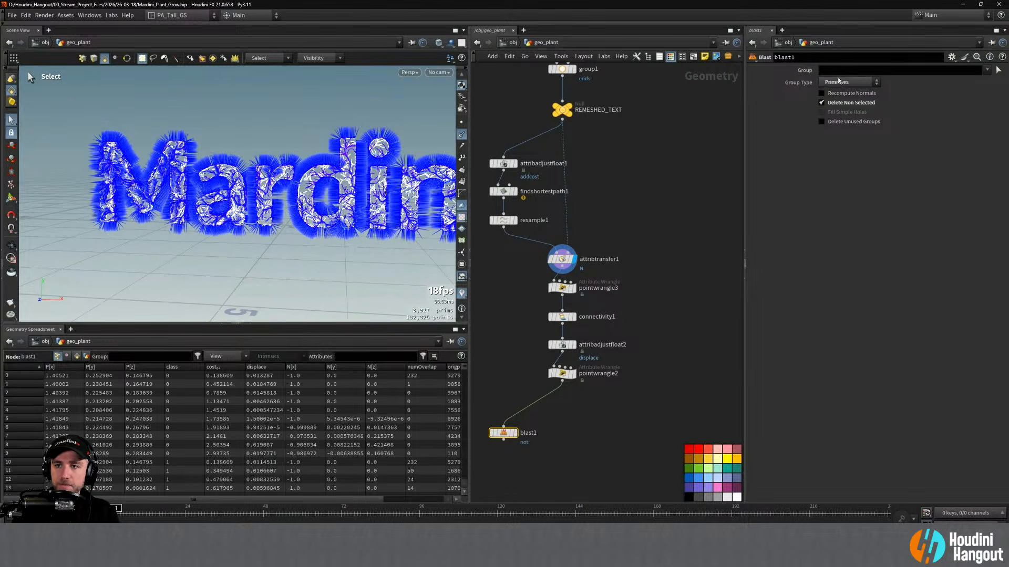
text(0)
key(Return)
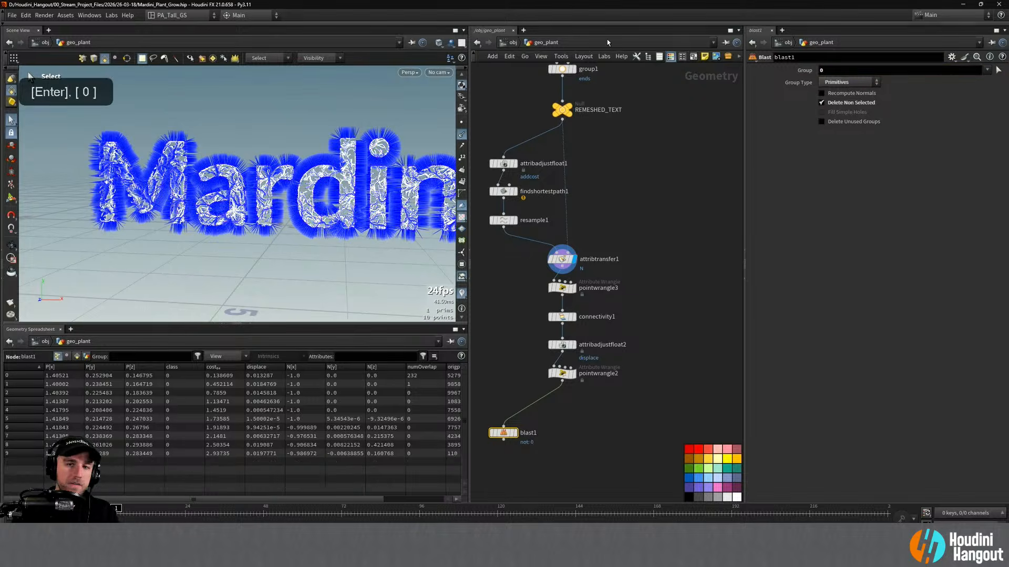
click(514, 433)
alt+right_drag(379, 210, 356, 231)
alt+drag(355, 231, 412, 223)
alt+right_drag(412, 223, 345, 232)
alt+drag(345, 232, 355, 177)
alt+right_drag(354, 177, 331, 189)
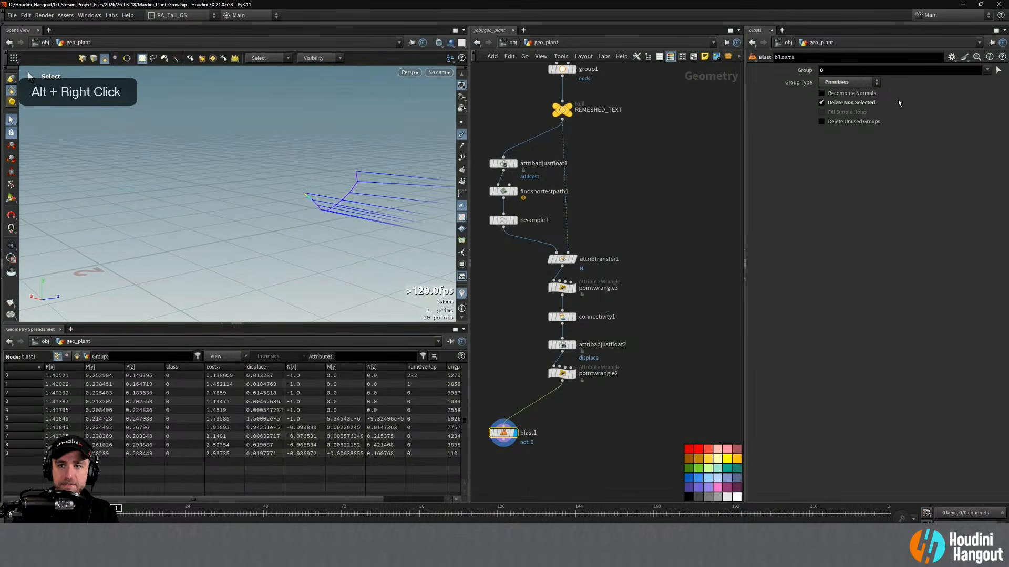
Change the Blast group to primitive 1
double_click(844, 73)
text(1)
key(Return)
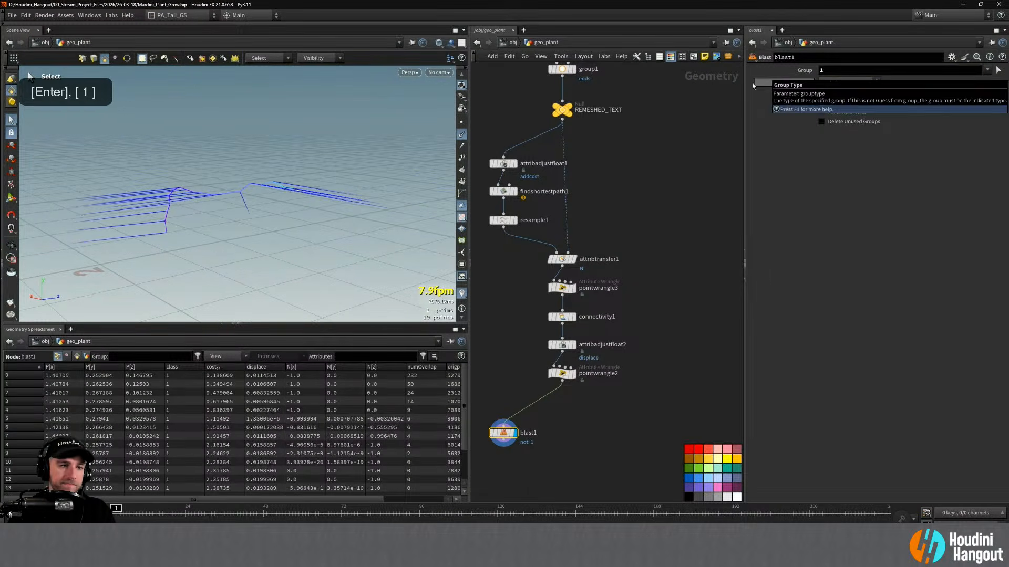
Add an Orientation Along Curve node and feed it from pointwrangle2
mouse_move(245, 213)
alt+mouse_down()
mouse_move(210, 195)
mouse_move(194, 209)
mouse_move(223, 189)
mouse_move(249, 188)
mouse_move(253, 203)
mouse_move(250, 173)
mouse_move(250, 209)
alt+mouse_up()
alt+middle_drag(250, 209, 260, 204)
alt+right_drag(263, 220, 237, 221)
alt+drag(236, 221, 163, 216)
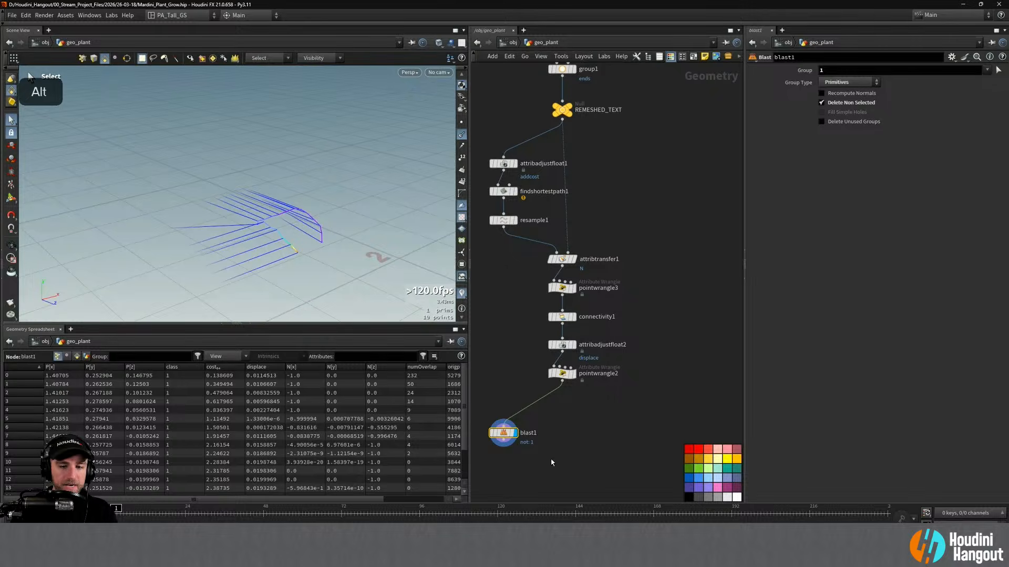
key(Tab)
text(orient)
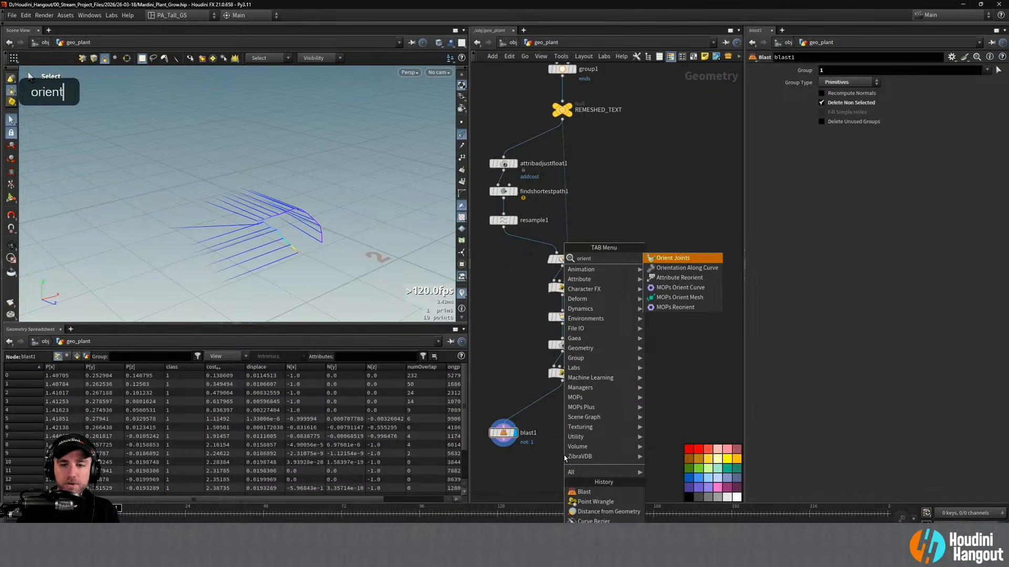
key(Down)
key(Return)
click(560, 412)
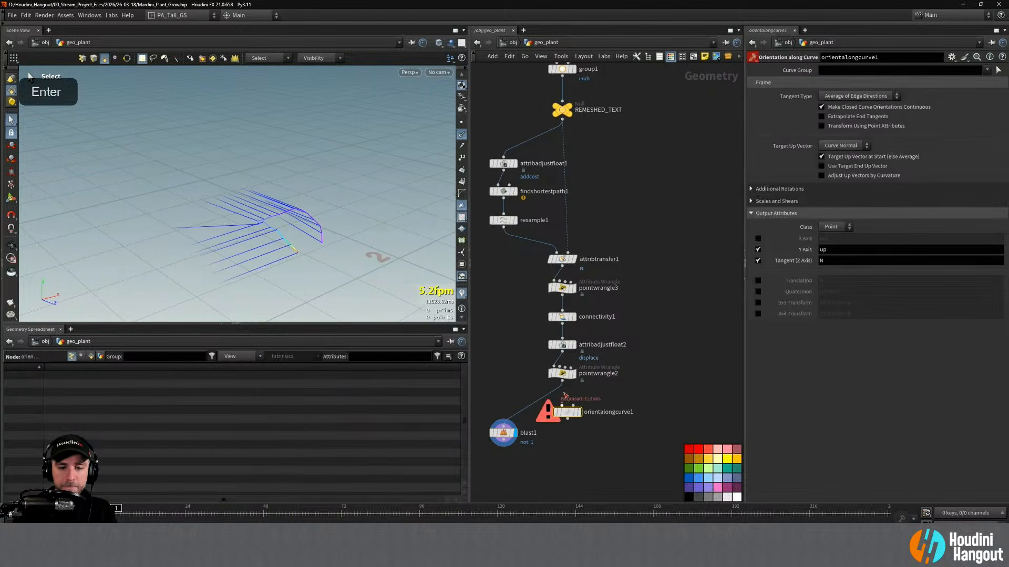
click(559, 409)
drag(570, 413, 564, 412)
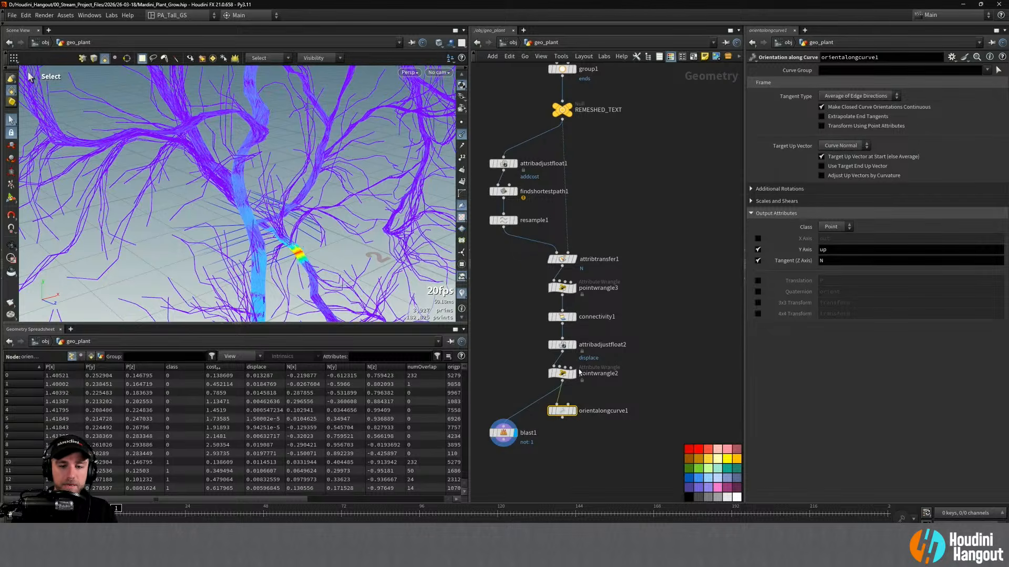
Display orientalongcurve1, disable its Tangent (Z Axis) output and write the Y Axis output to N
click(572, 411)
alt+right_drag(273, 207, 247, 209)
alt+drag(247, 209, 244, 213)
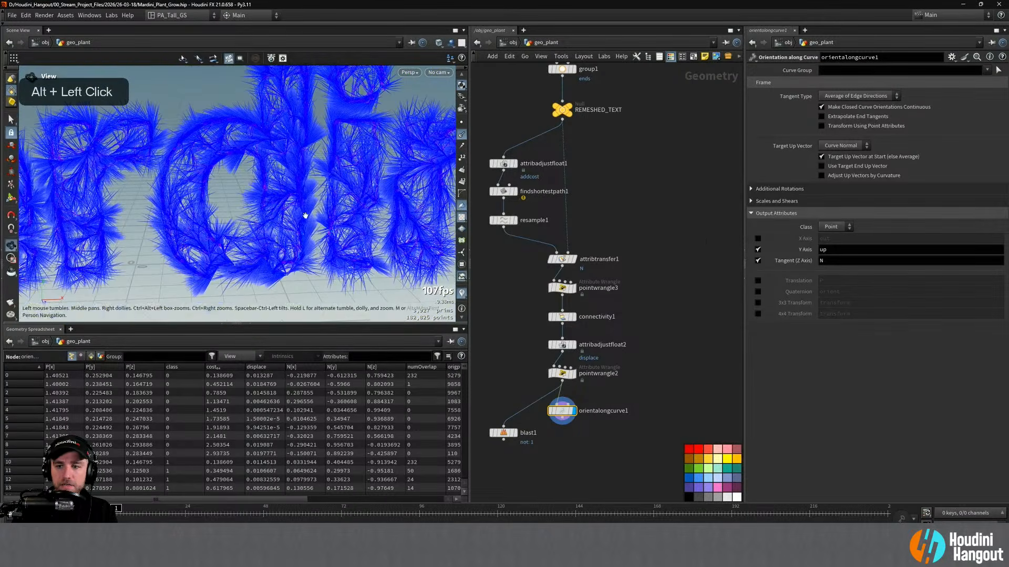
click(757, 262)
mouse_move(430, 214)
alt+mouse_down()
mouse_move(383, 191)
mouse_move(431, 214)
alt+mouse_up()
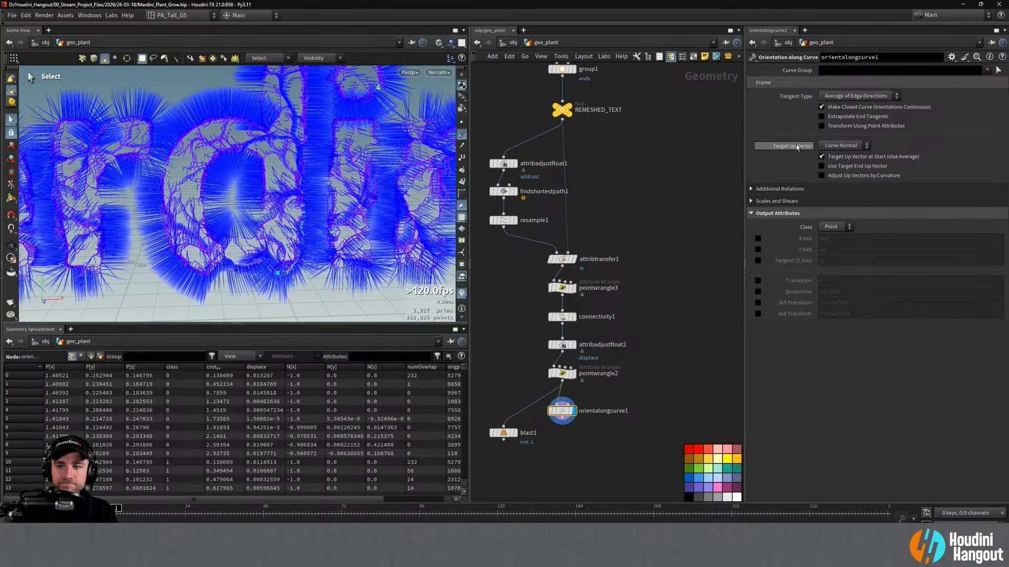
click(758, 250)
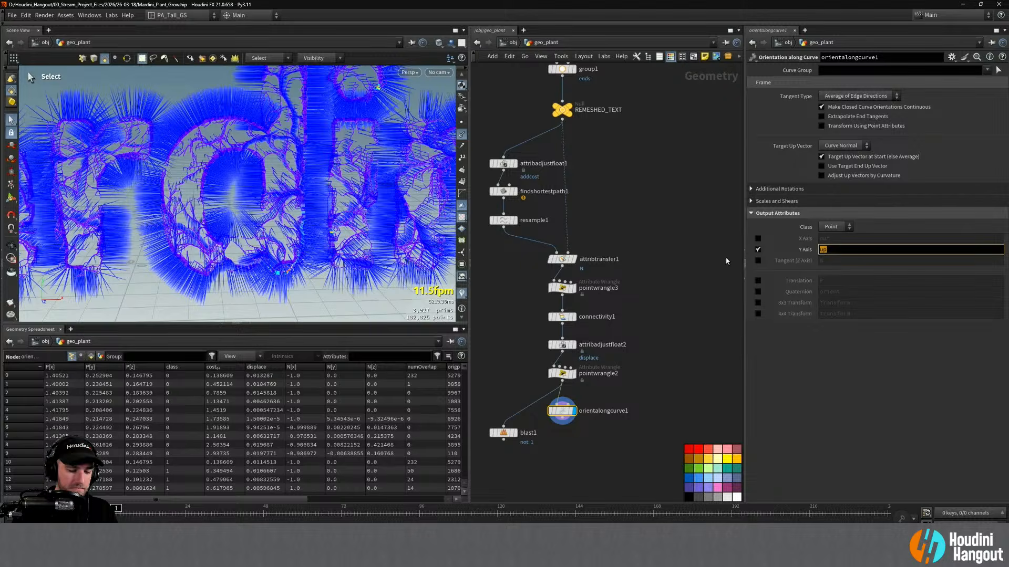
text(N)
key(Return)
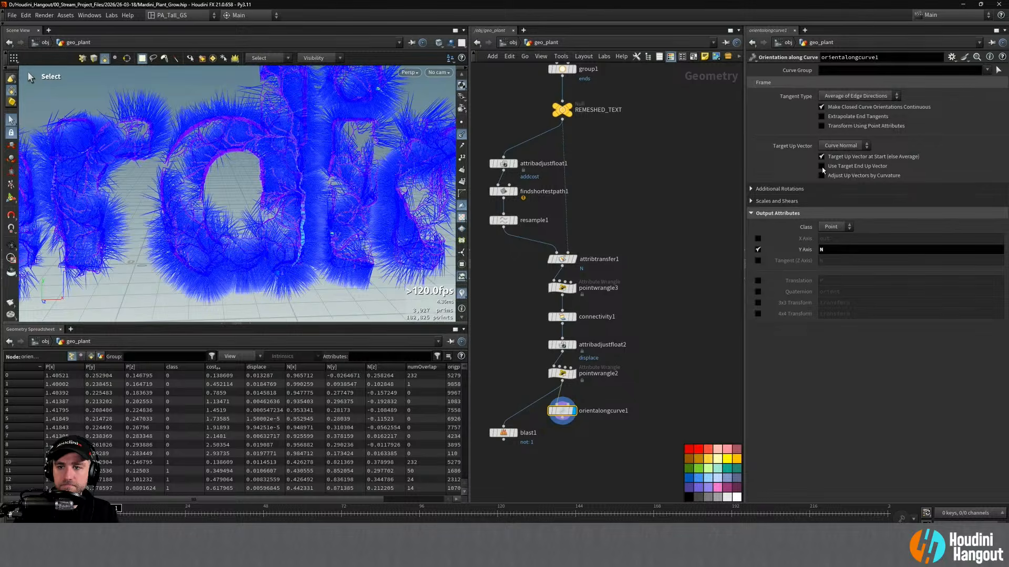
click(835, 147)
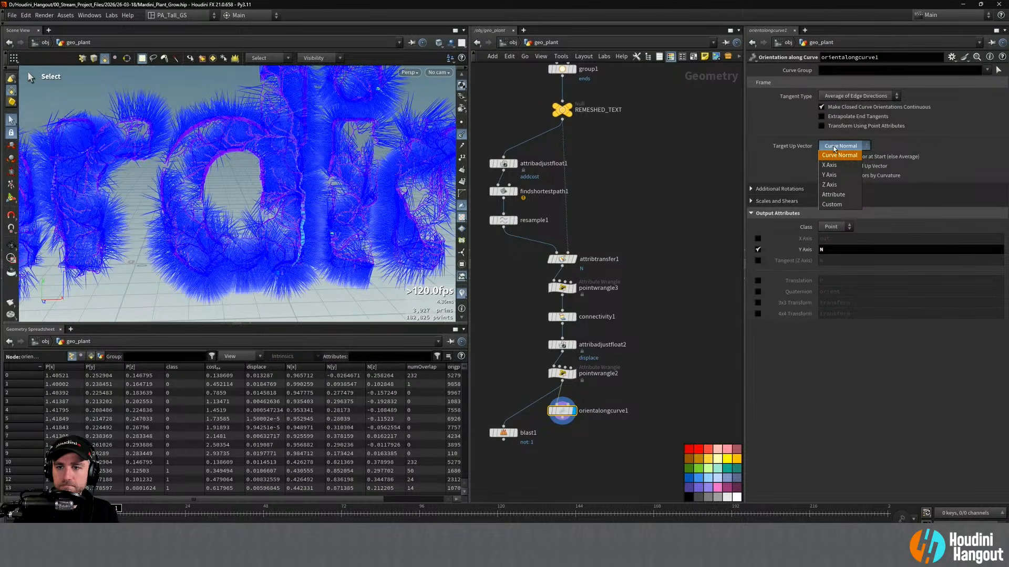
click(755, 117)
click(851, 97)
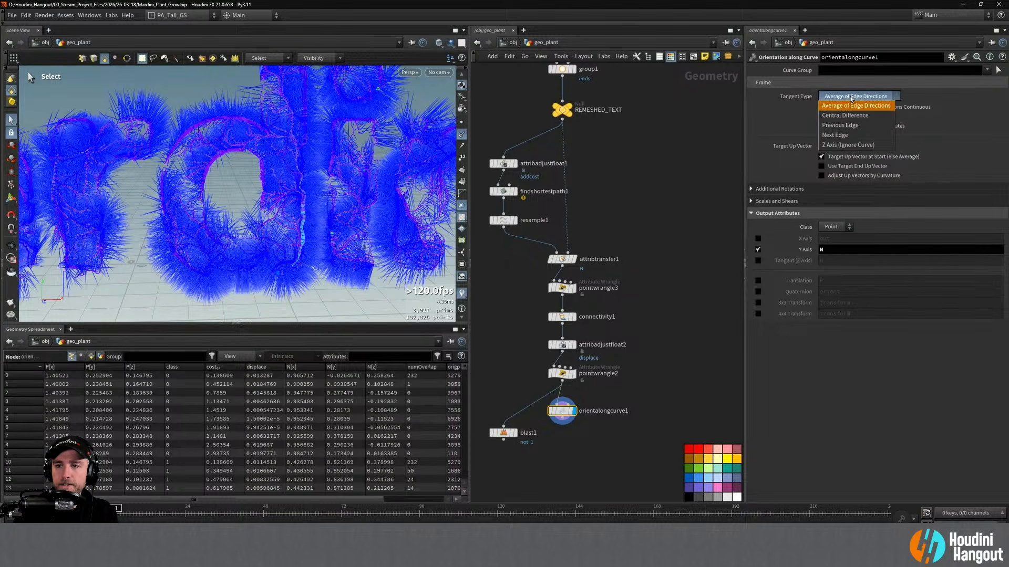
click(797, 119)
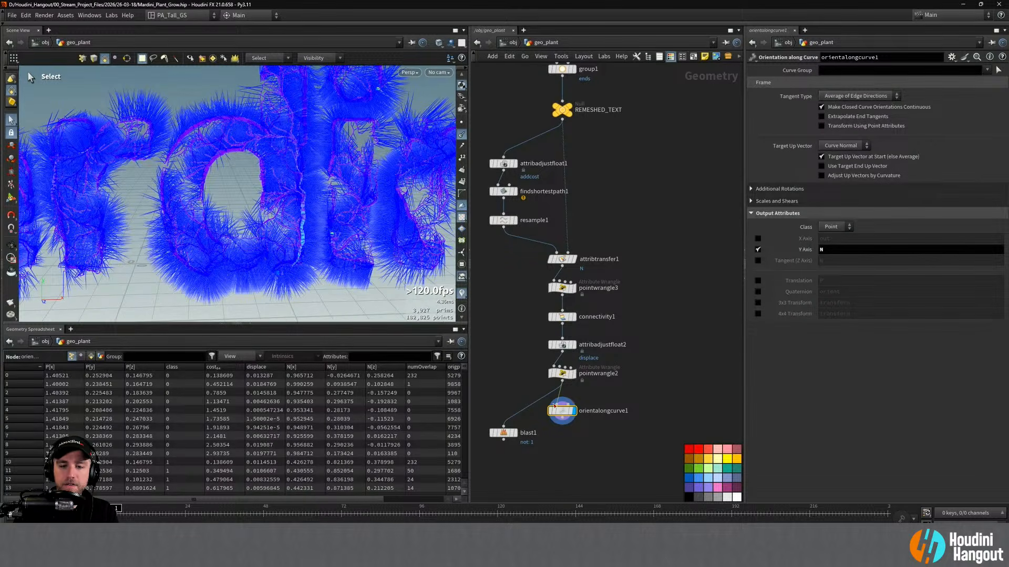
Rearrange the nodes so blast1 sits between pointwrangle2 and orientalongcurve1
drag(562, 411, 539, 473)
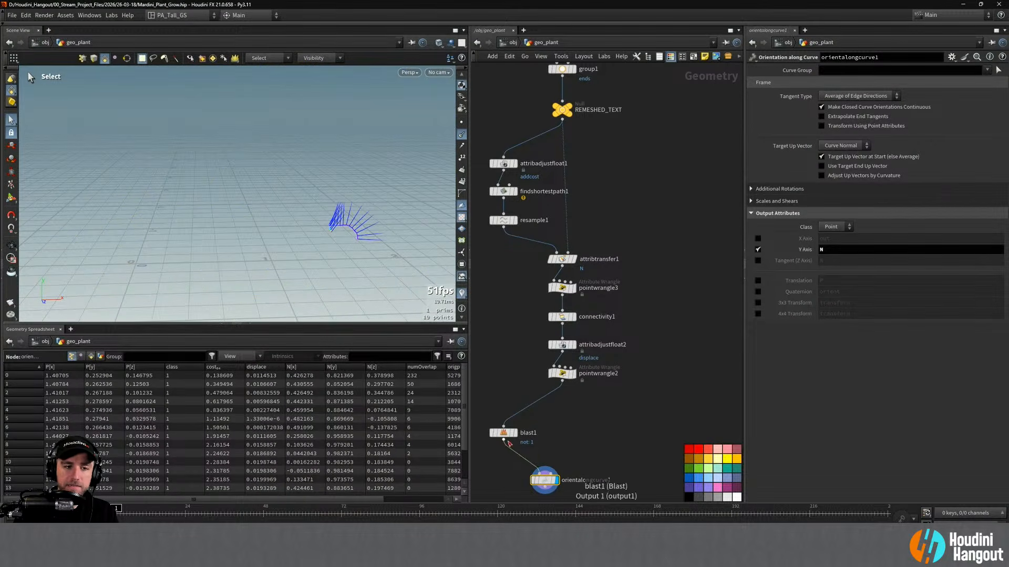
drag(507, 436, 538, 423)
drag(545, 480, 562, 447)
Change the blast1 group to primitive 2 and inspect the normals along the isolated curve
click(563, 410)
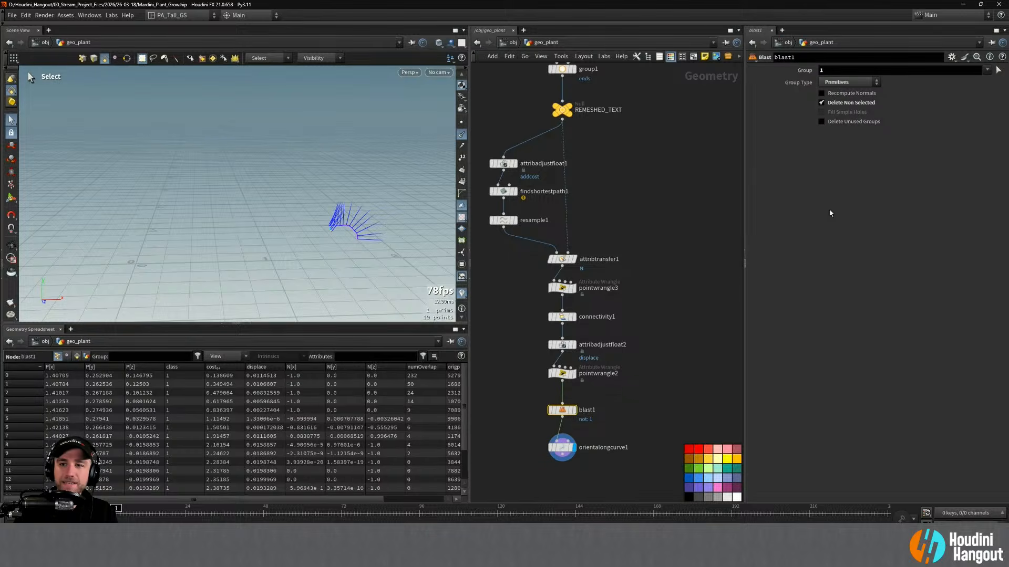
middle_click(827, 68)
middle_drag(839, 68, 841, 68)
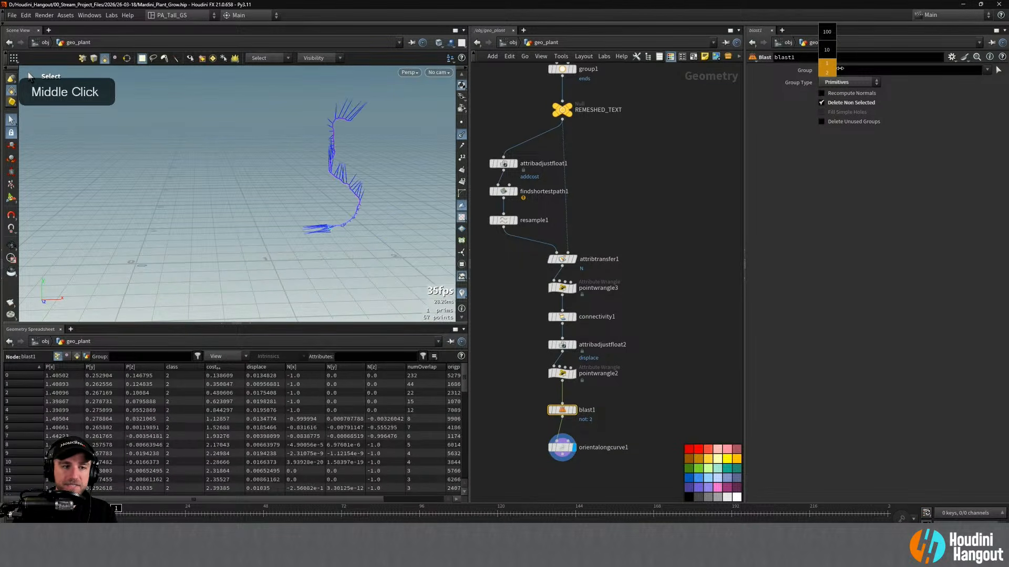
alt+drag(415, 185, 461, 194)
alt+right_drag(461, 194, 337, 205)
alt+drag(338, 205, 289, 214)
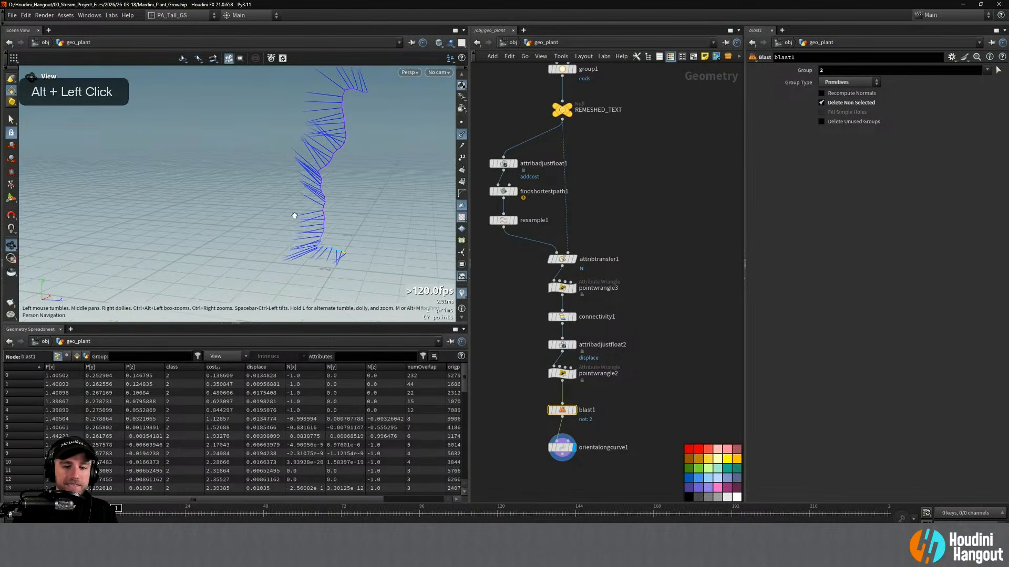
Compare the curve normals from blast1 and orientalongcurve1 from several angles, including with the orientation node bypassed
click(560, 446)
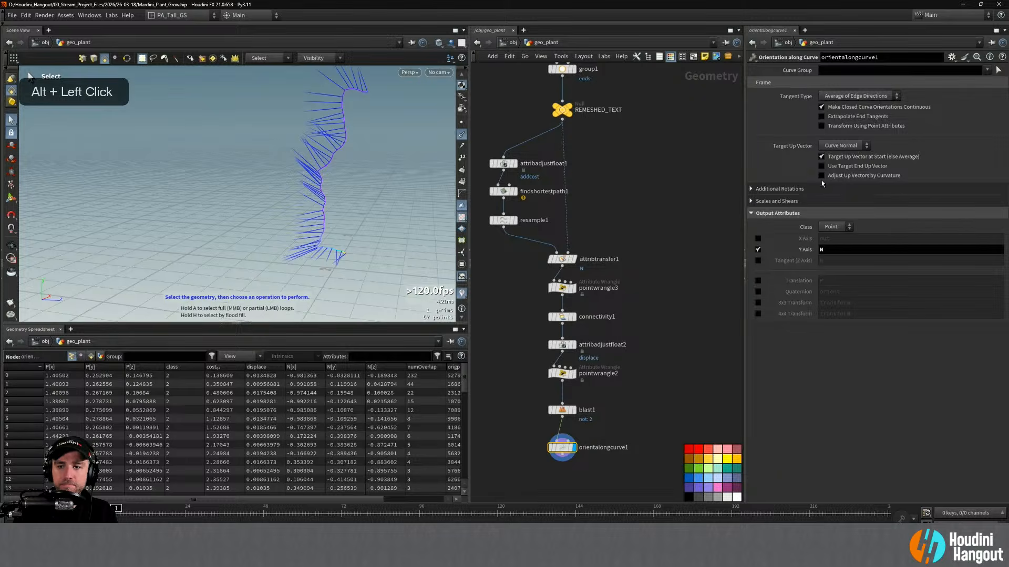
click(572, 410)
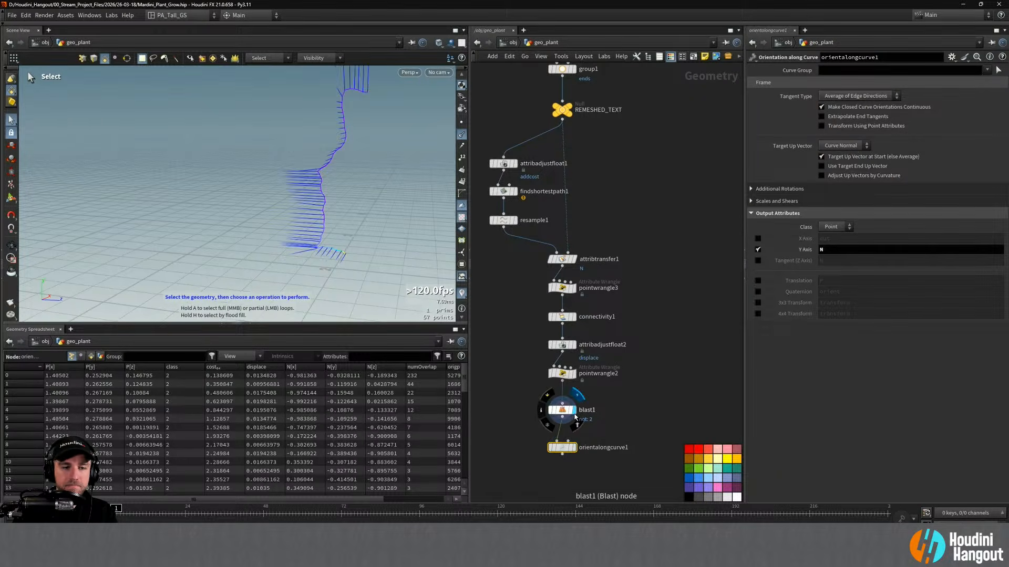
alt+drag(279, 218, 368, 227)
click(576, 450)
alt+drag(273, 200, 371, 192)
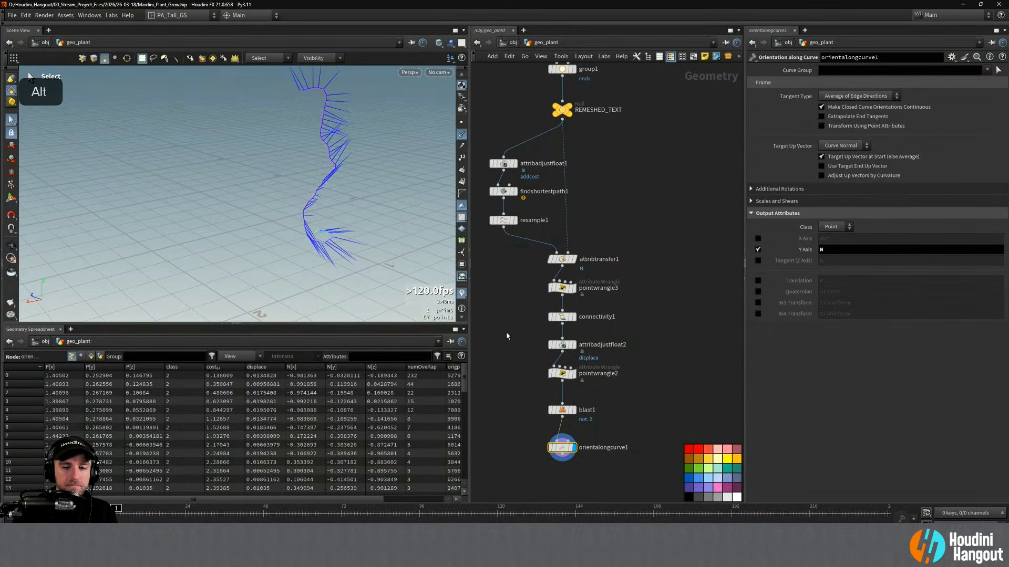
click(577, 411)
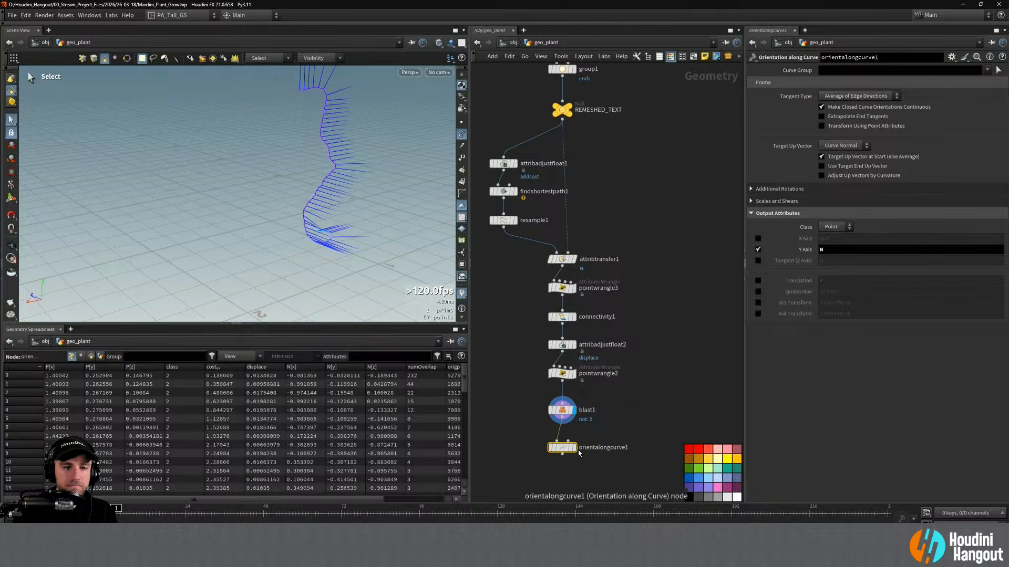
click(574, 448)
alt+middle_drag(324, 108, 318, 129)
alt+drag(317, 129, 387, 137)
click(550, 448)
double_click(550, 448)
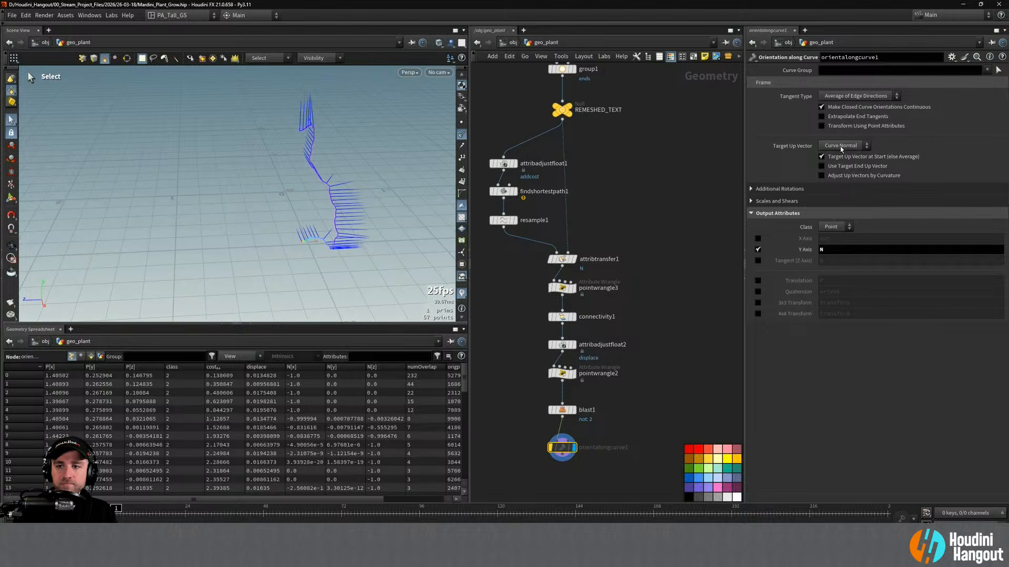
Try the Use Target End Up Vector and Adjust Up Vectors by Curvature options on orientalongcurve1
click(821, 166)
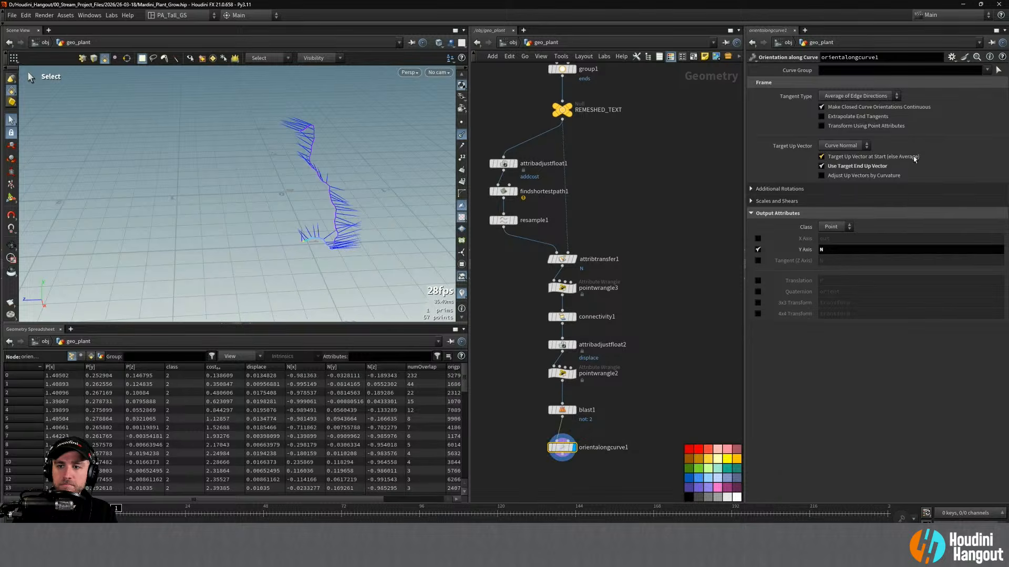
click(821, 175)
click(821, 176)
click(821, 166)
click(822, 166)
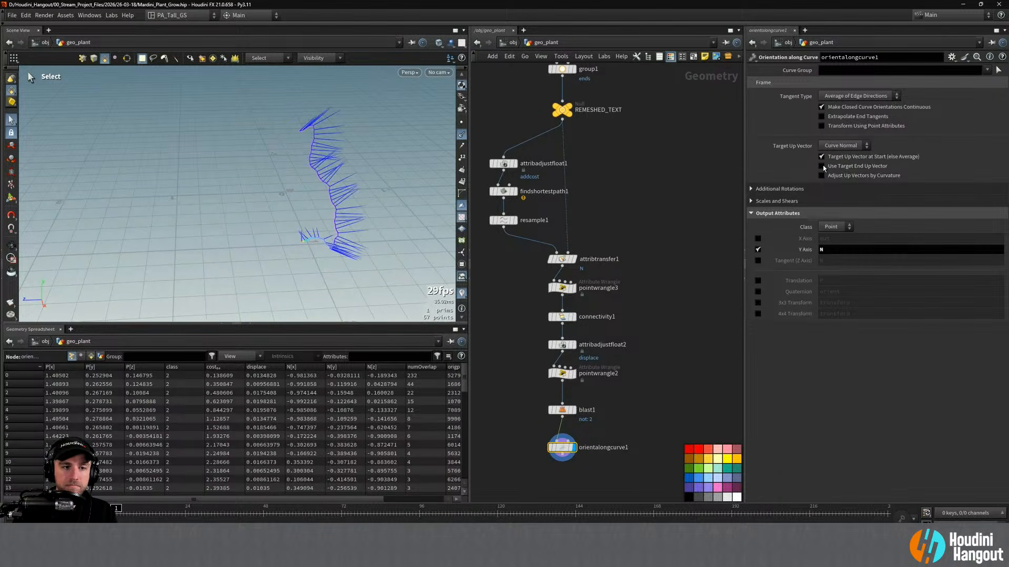
click(821, 166)
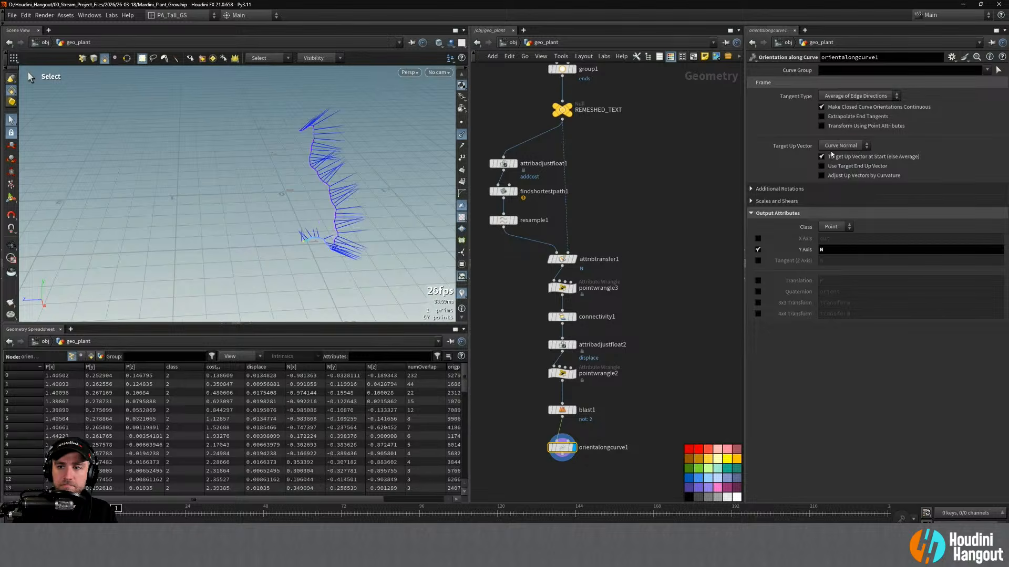
Try taking the Target Up Vector from Attribute N, with Target Up Vector at Start disabled
click(836, 146)
click(832, 194)
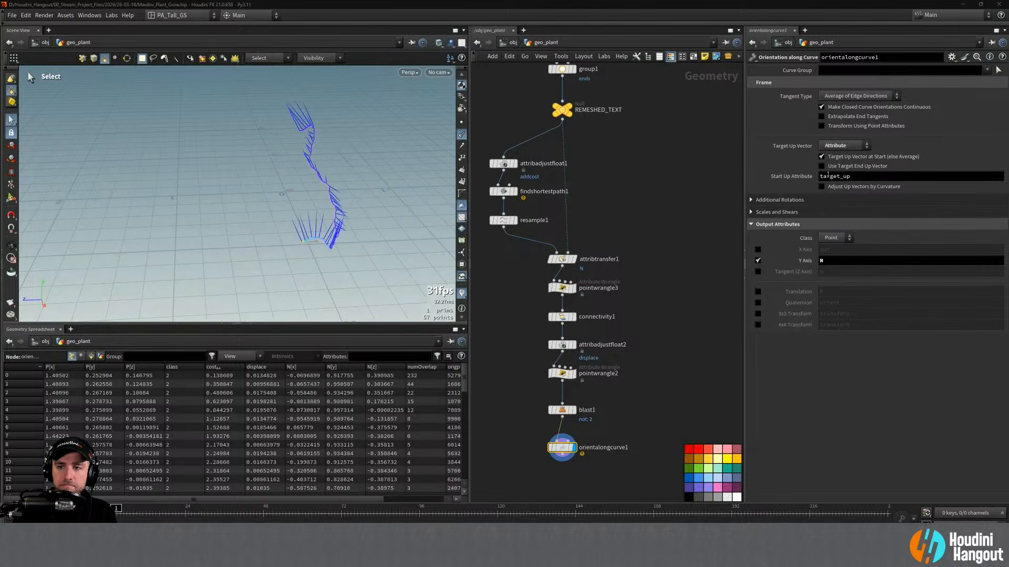
double_click(851, 176)
text(N)
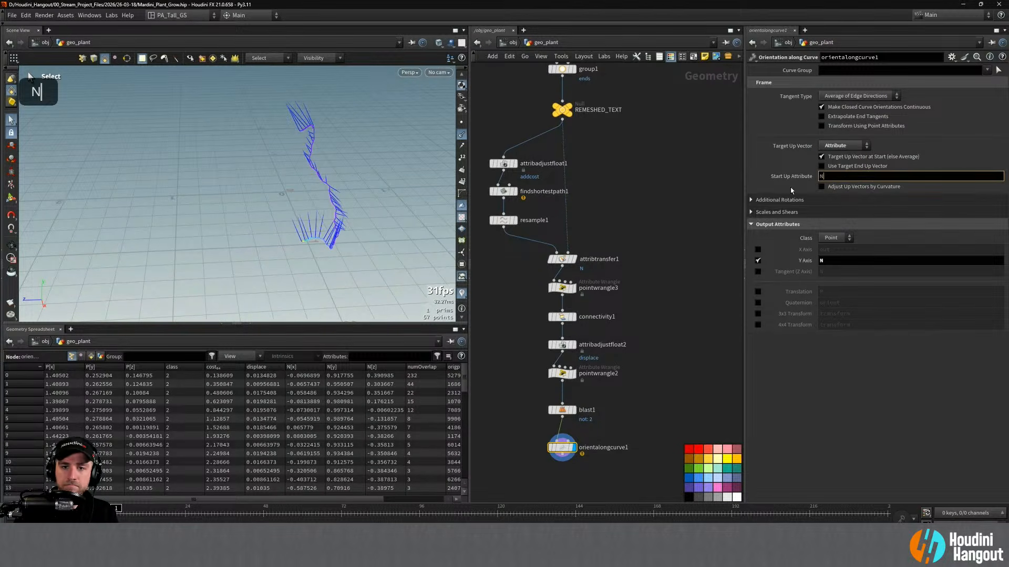
click(821, 157)
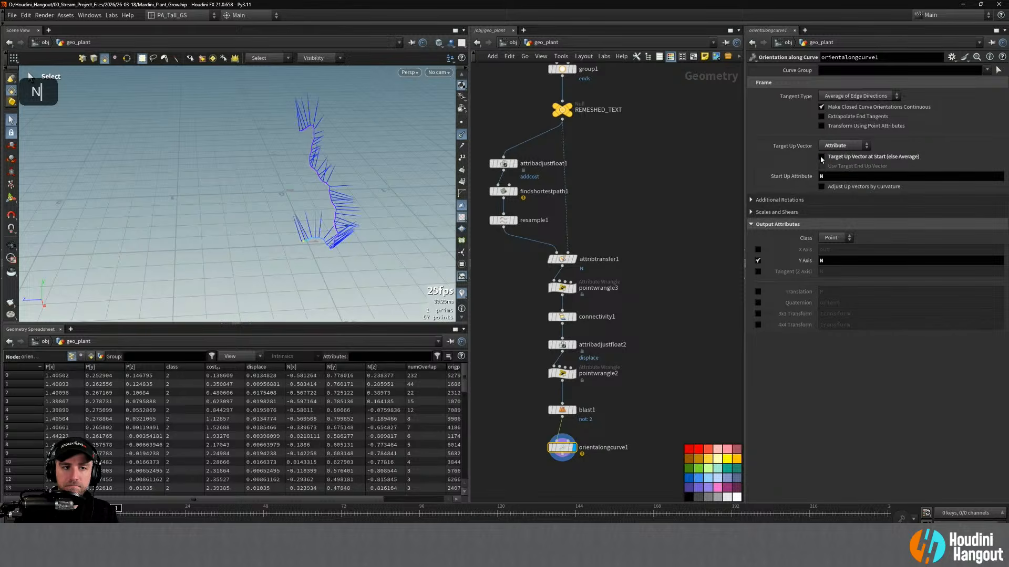
Check orientalongcurve1, reset its Start Up Attribute to target_up and re-enable Target Up Vector at Start
double_click(554, 448)
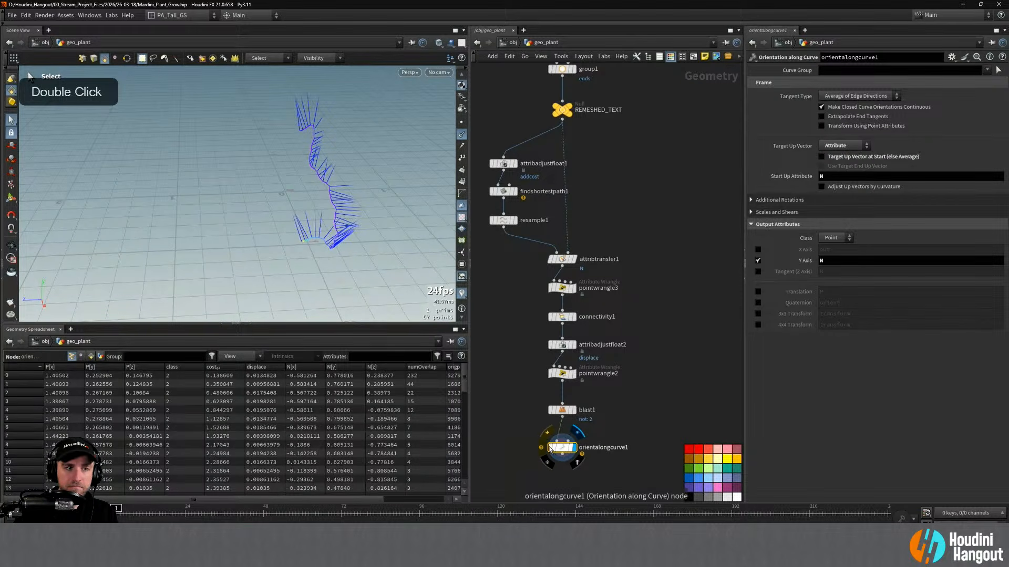
middle_click(562, 449)
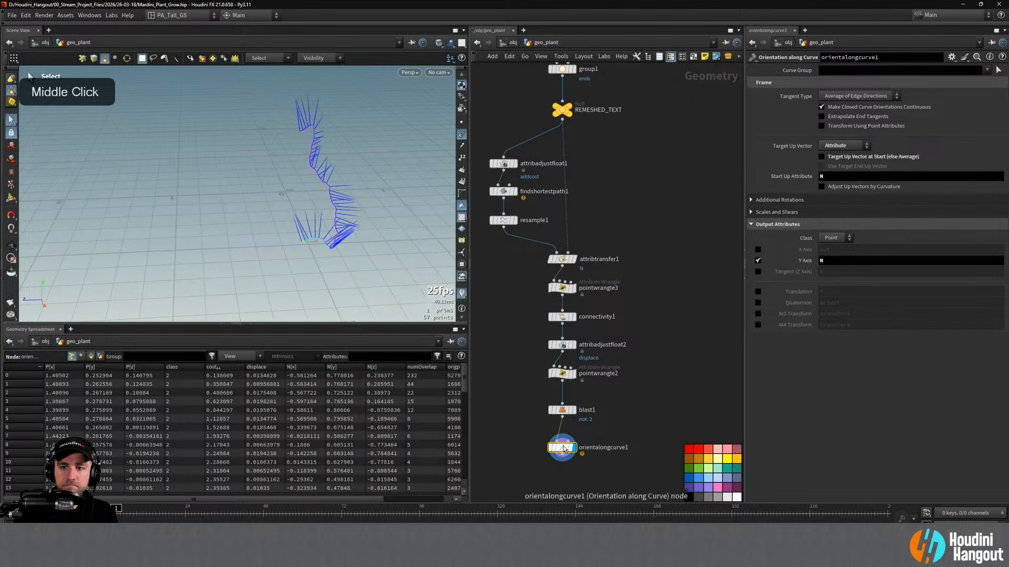
ctrl+middle_click(802, 178)
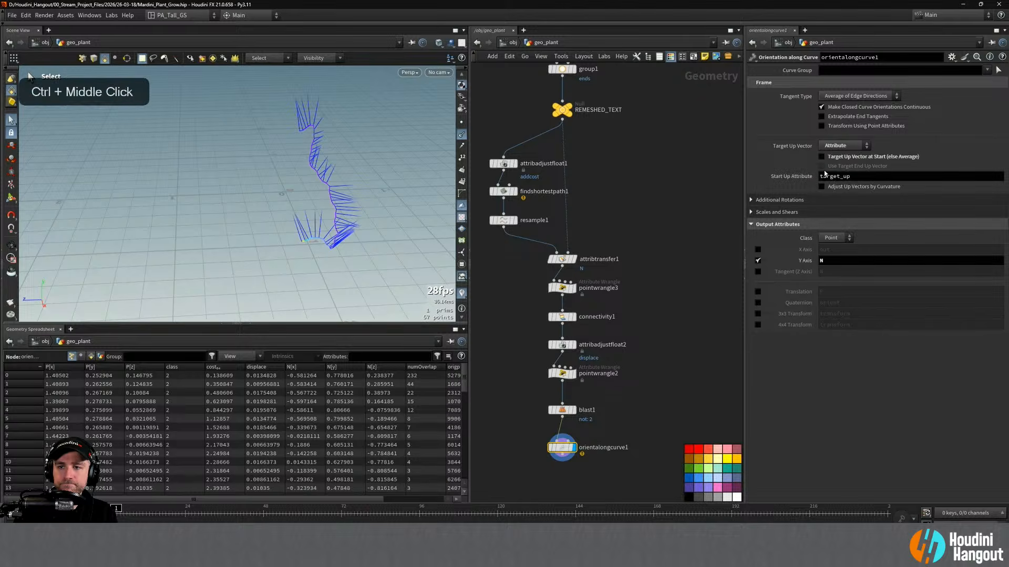
click(822, 156)
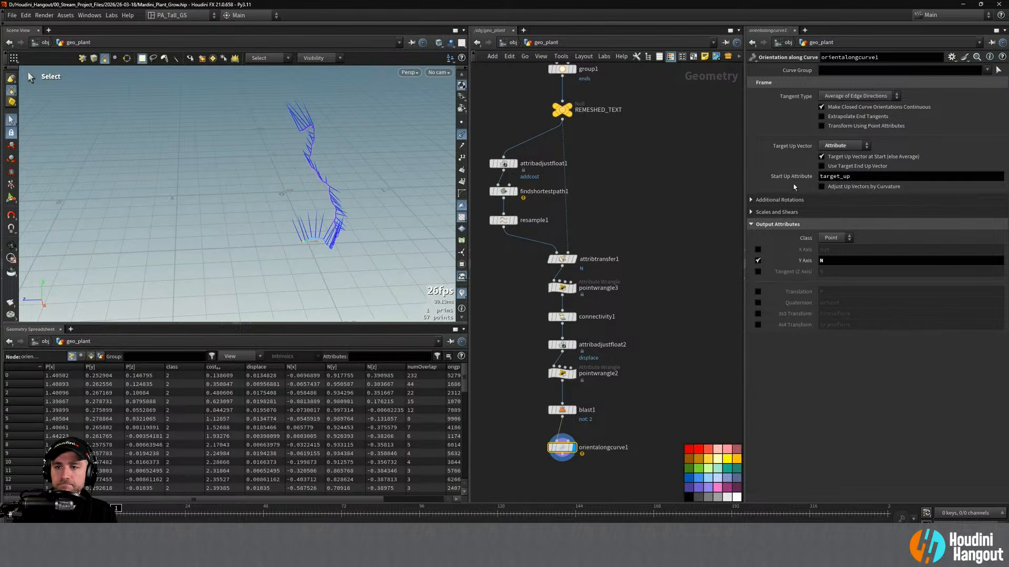
click(841, 146)
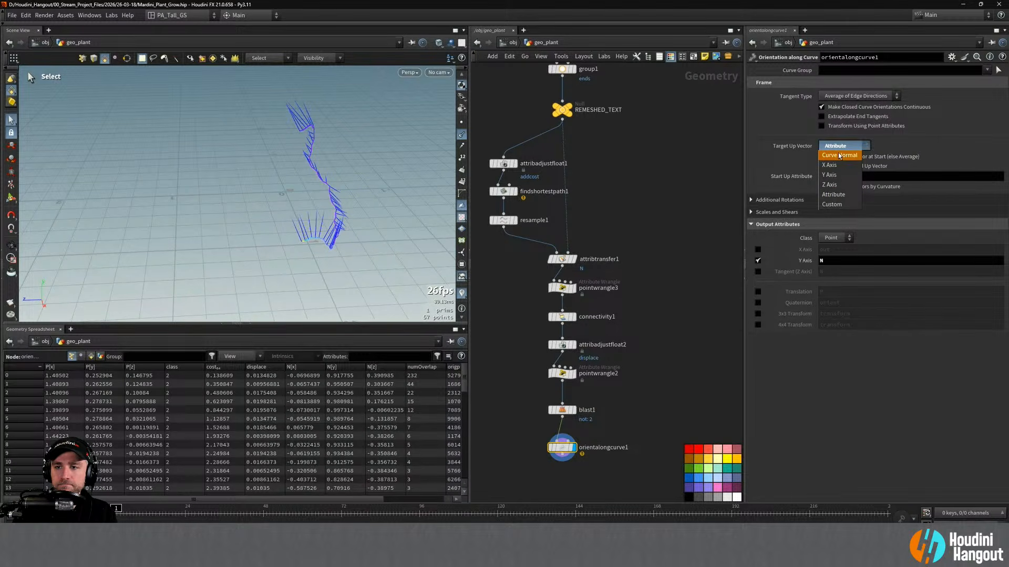
click(910, 143)
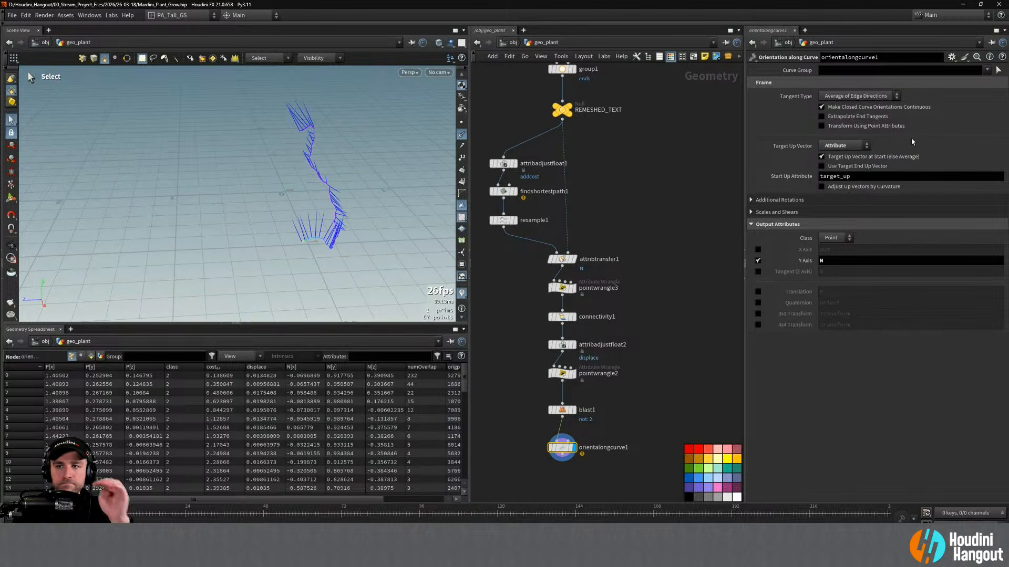
Set the Tangent Type to Central Difference and return the Target Up Vector to Curve Normal
click(853, 97)
click(848, 113)
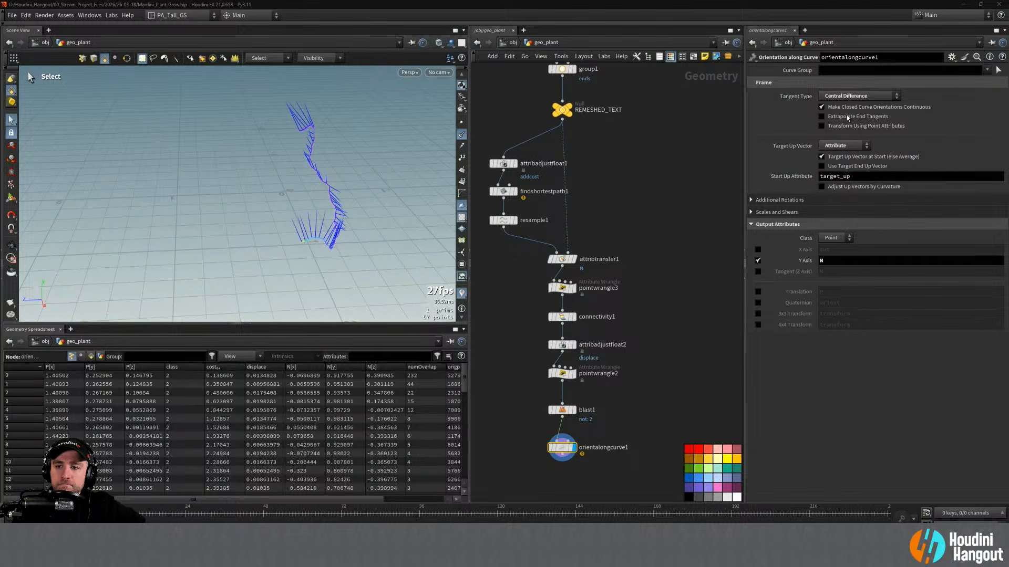
click(839, 146)
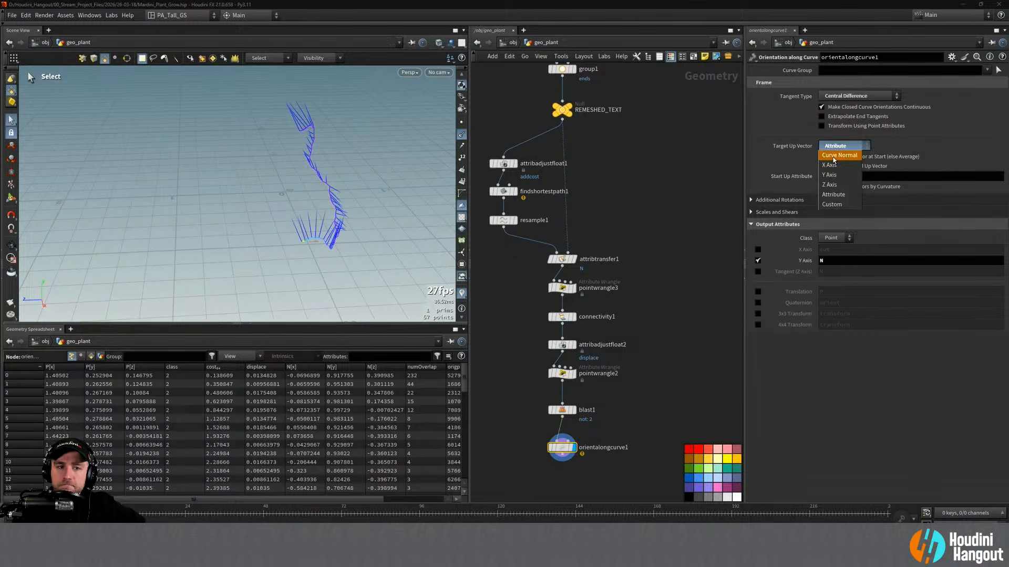
click(833, 157)
Test each Tangent Type option on orientalongcurve1 in turn, ending on Z Axis (Ignore Curve)
click(838, 99)
click(840, 105)
click(841, 96)
click(840, 116)
click(841, 96)
click(840, 125)
click(841, 96)
click(845, 135)
click(841, 96)
click(845, 145)
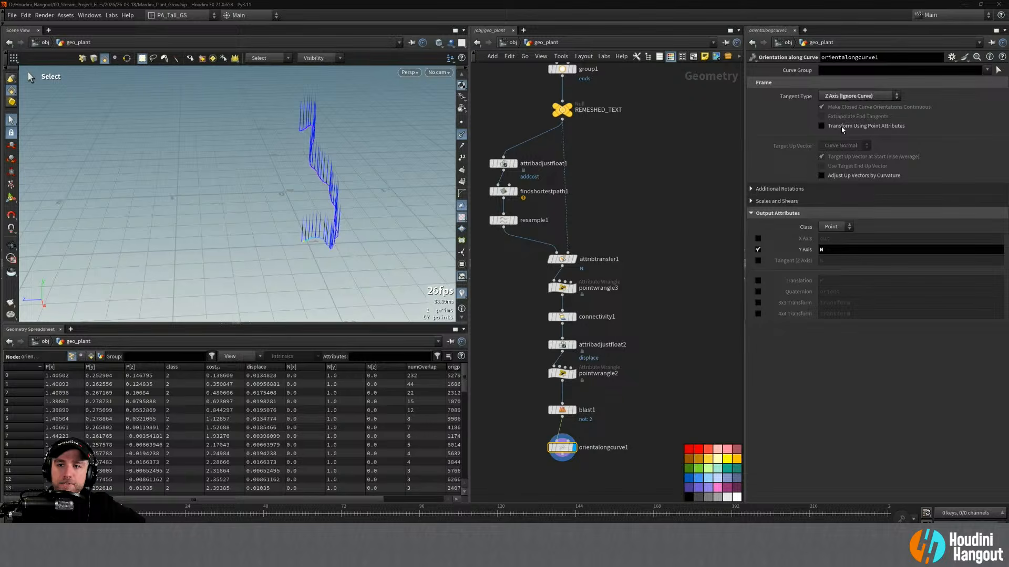
Set orientalongcurve1's Tangent Type to Average of Edge Directions and reveal its Additional Rotations and Scales and Shears settings
click(844, 97)
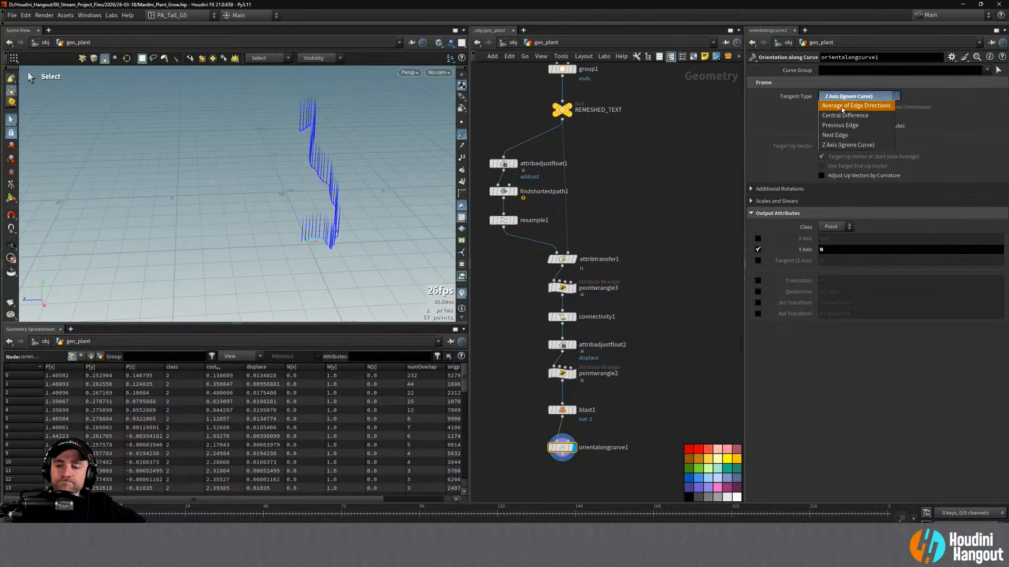
click(842, 106)
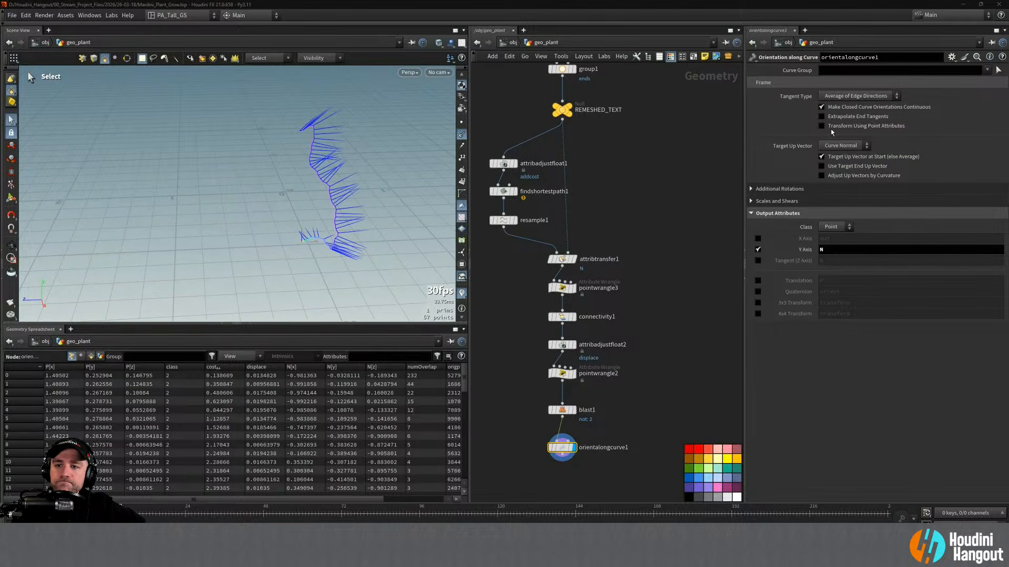
click(750, 189)
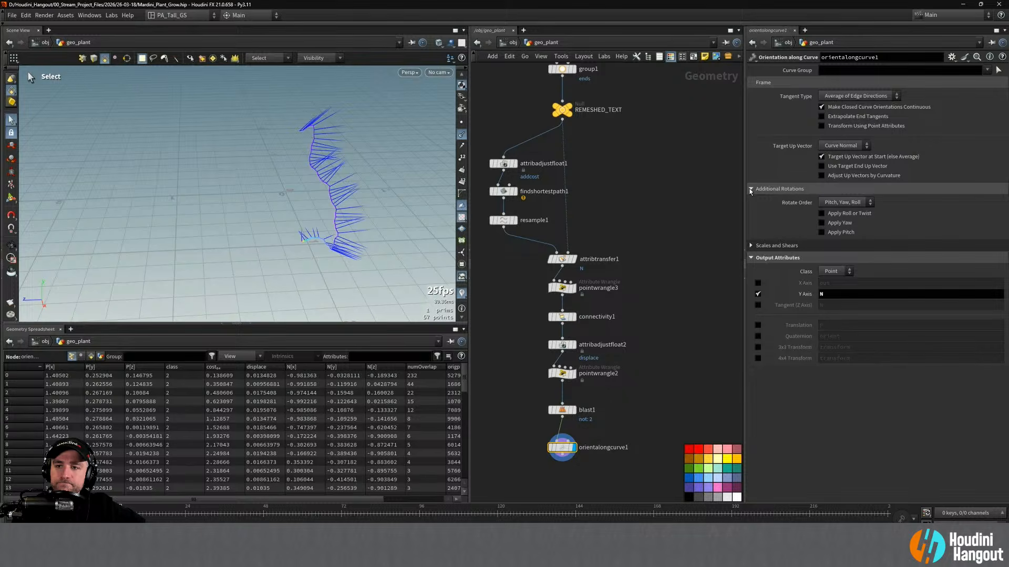
click(750, 246)
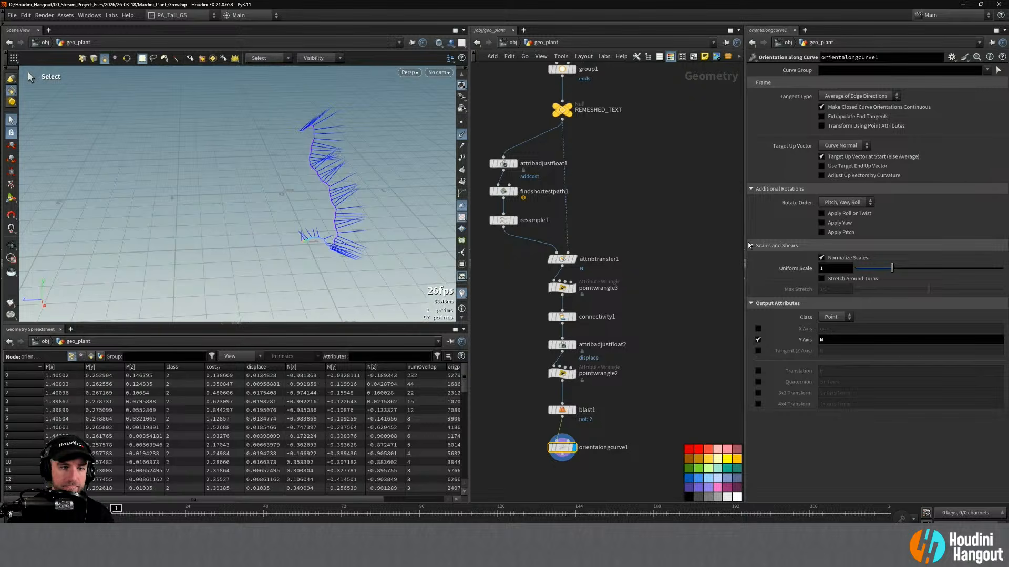
Output orientalongcurve1's Tangent (Z Axis) as the up attribute and its X Axis as the out attribute
click(757, 351)
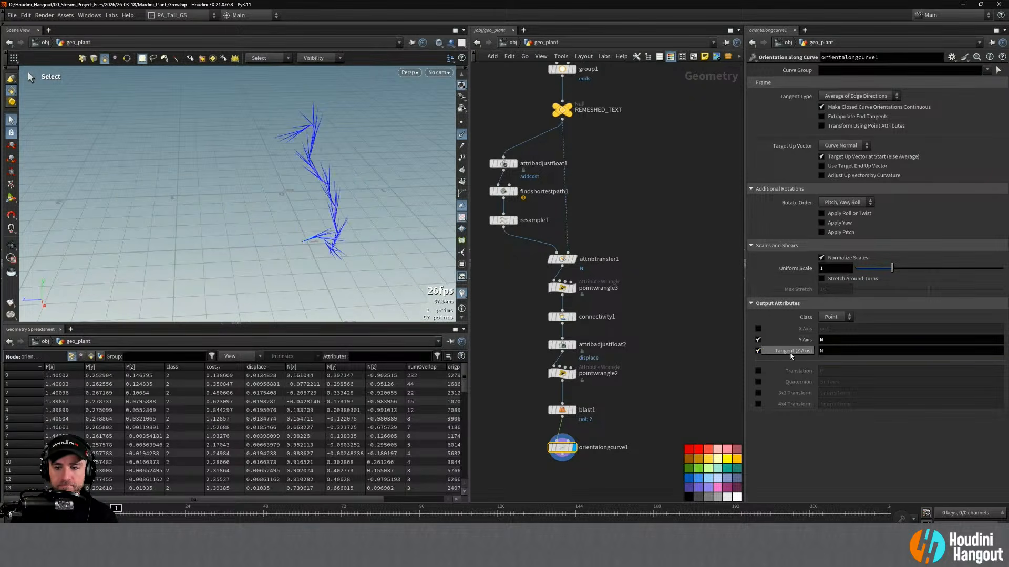
text(up)
key(Return)
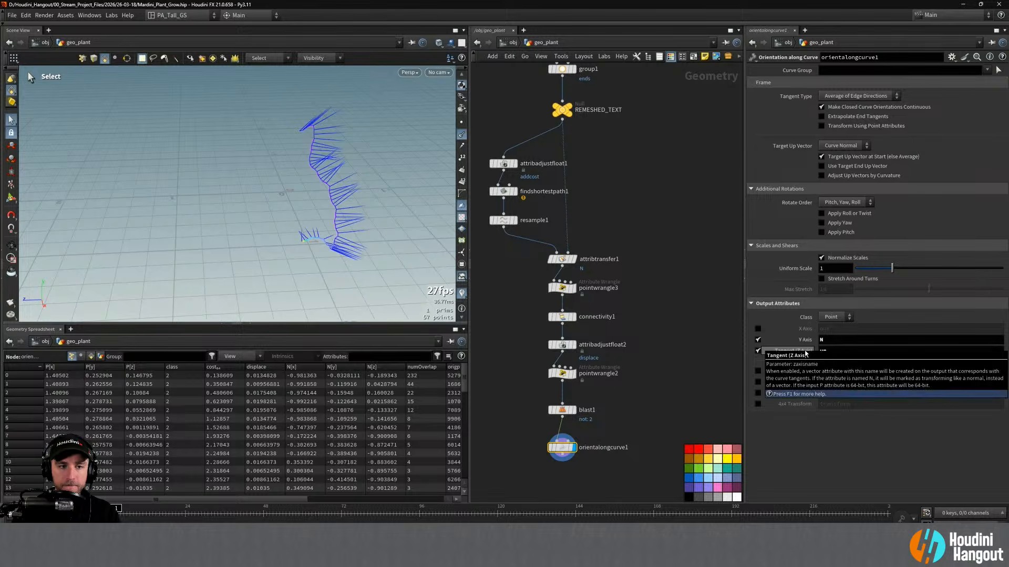
click(757, 329)
Compare the curve normals with orientalongcurve1 bypassed and active
alt+drag(308, 139, 396, 122)
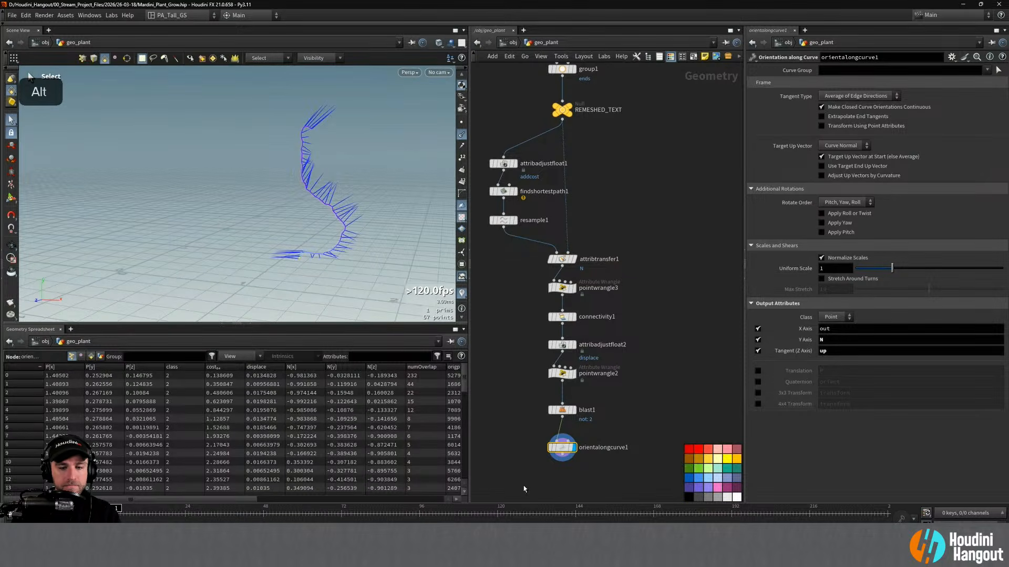
click(550, 451)
click(550, 450)
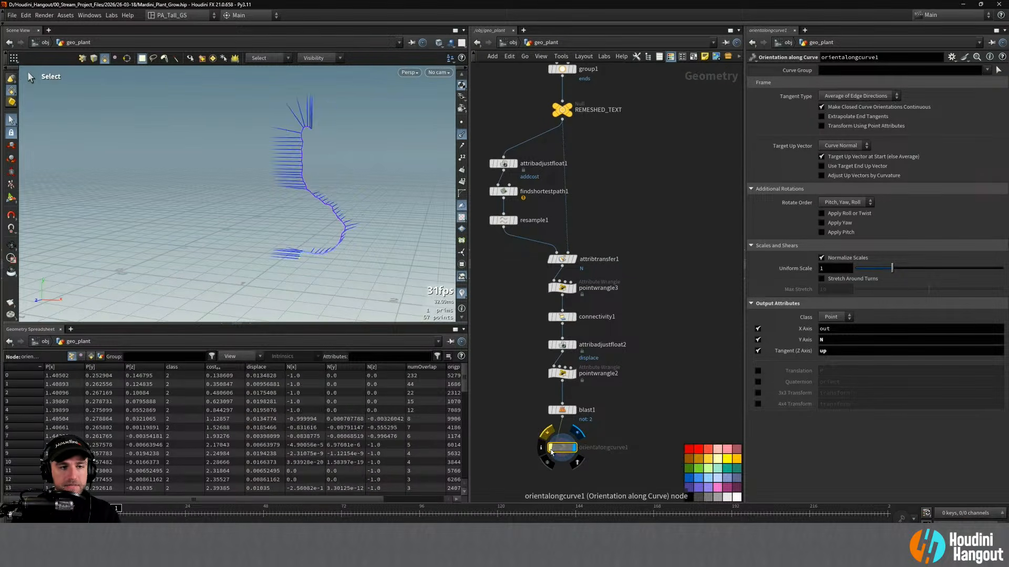
double_click(550, 451)
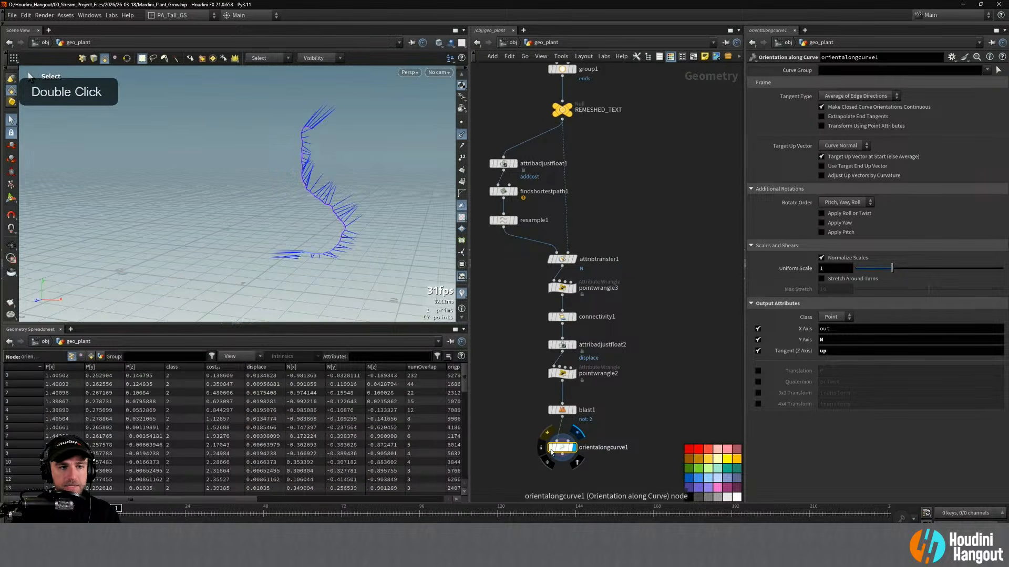
Template REMESHED_TEXT as a reference and compare the curve normals against the letters with orientalongcurve1 active and bypassed
click(571, 112)
alt+drag(319, 137, 100, 140)
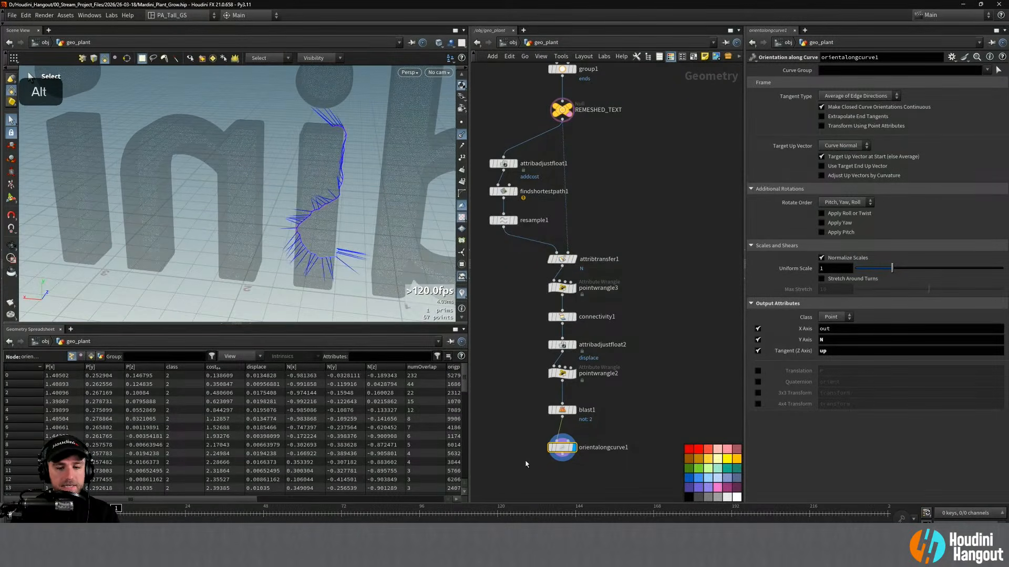
click(551, 449)
click(550, 450)
click(550, 449)
click(550, 450)
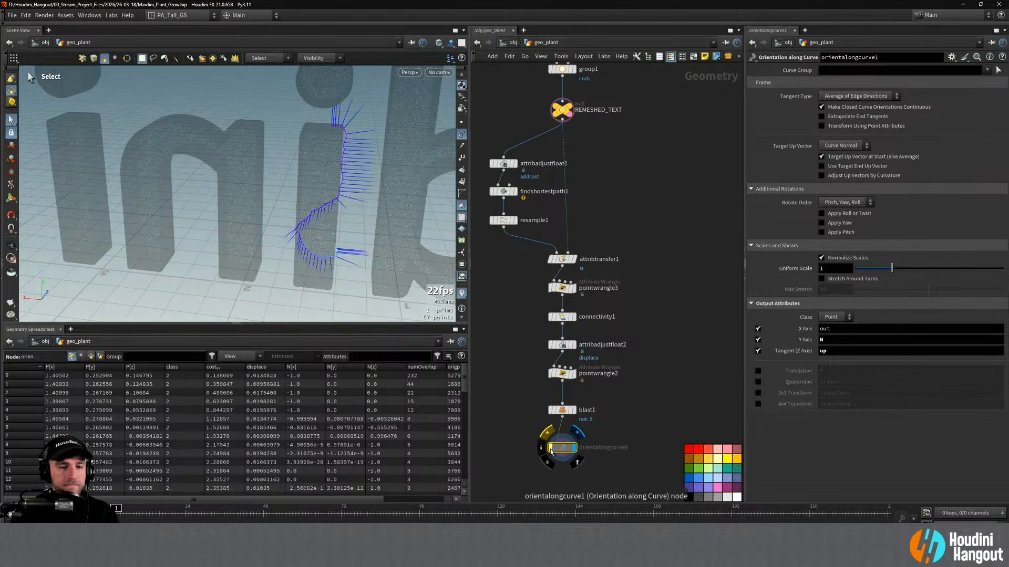
alt+drag(278, 224, 300, 216)
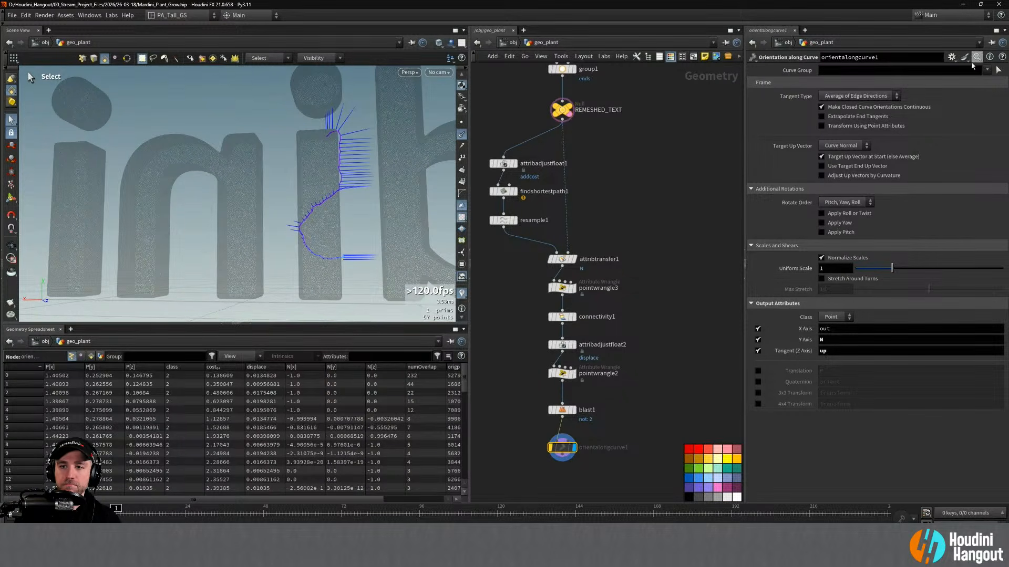
Try orientalongcurve1 without Target Up Vector at Start, then enable the option again
click(821, 156)
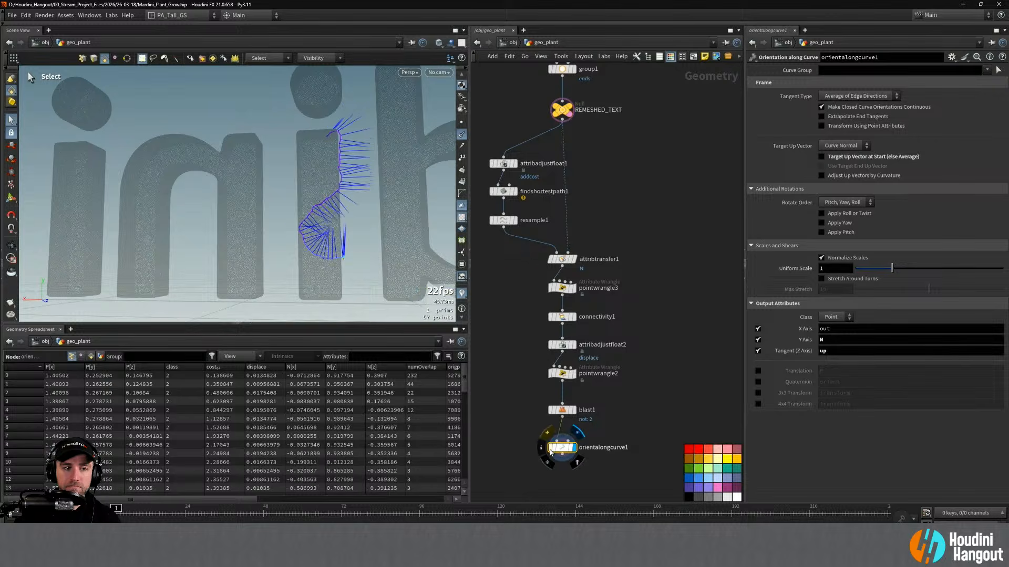
drag(253, 228, 372, 212)
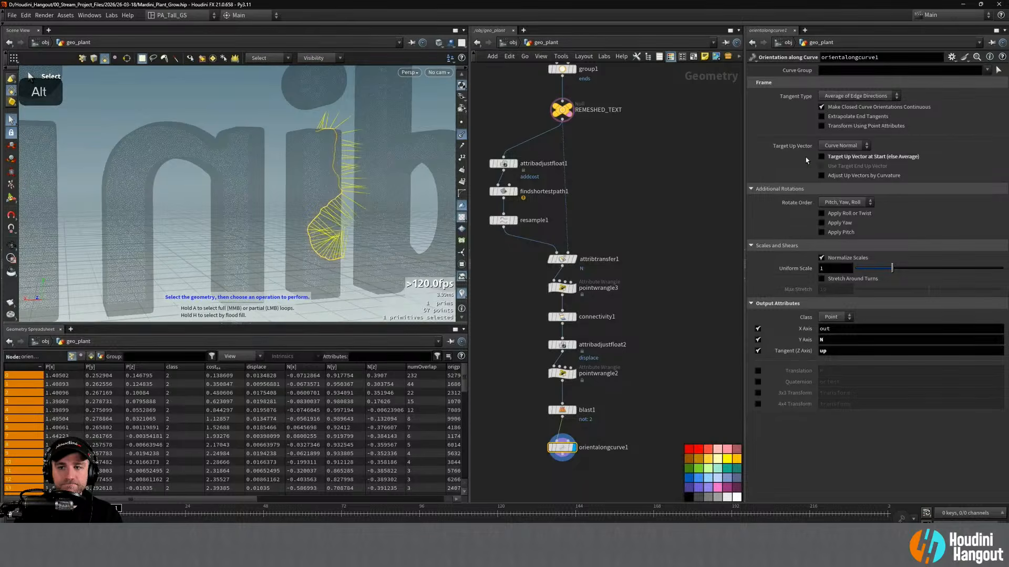
double_click(822, 156)
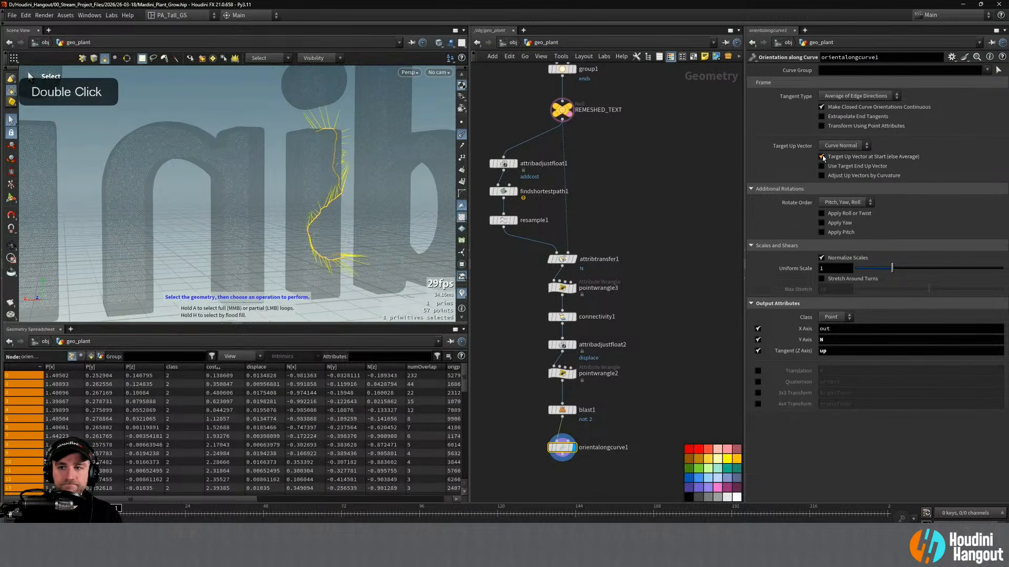
Test Transform Using Point Attributes, Normalize Scales and Stretch Around Turns on orientalongcurve1, restoring their original states
click(821, 126)
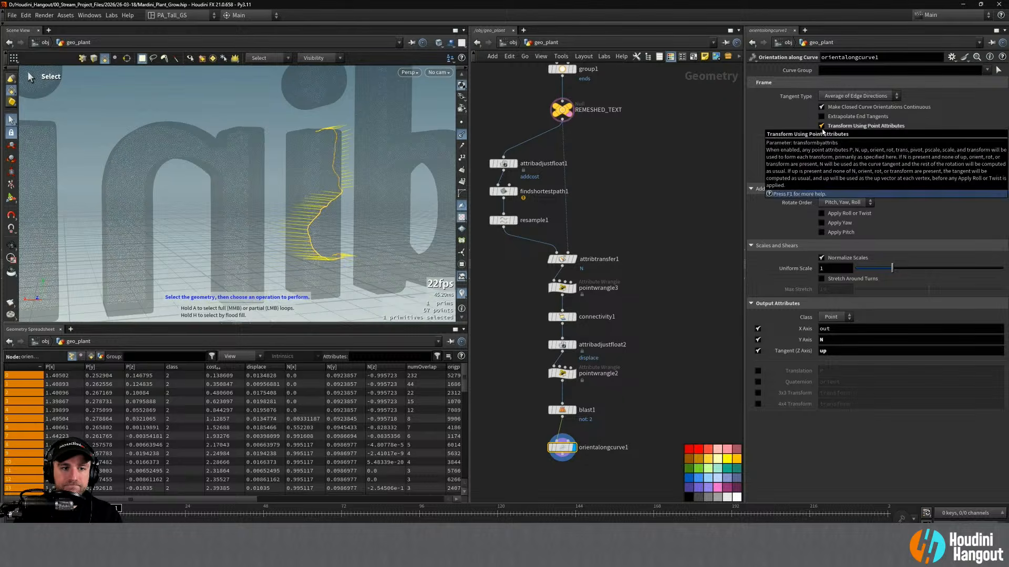
alt+drag(401, 198, 367, 225)
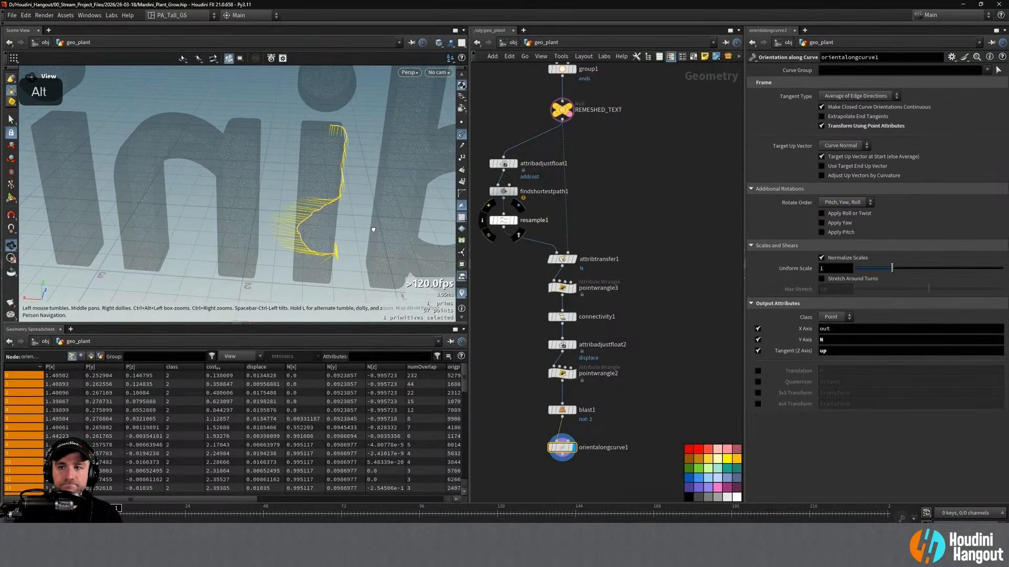
double_click(823, 126)
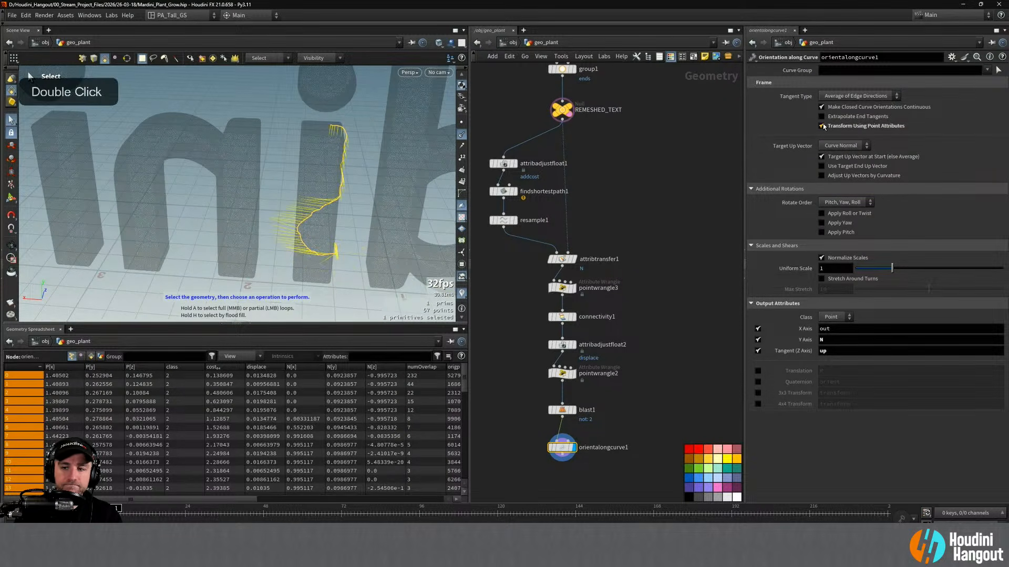
click(822, 258)
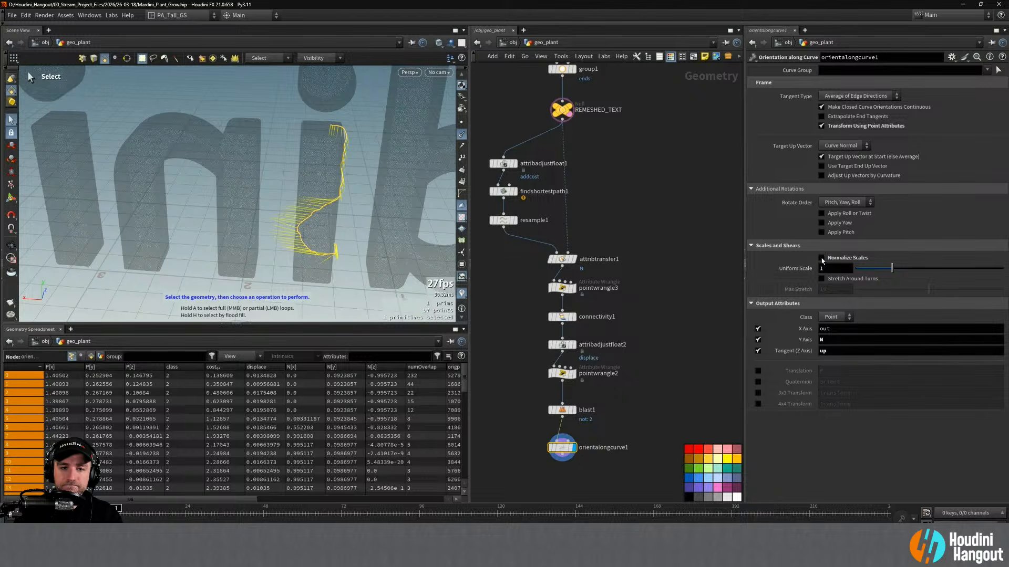
click(822, 279)
click(823, 280)
click(821, 126)
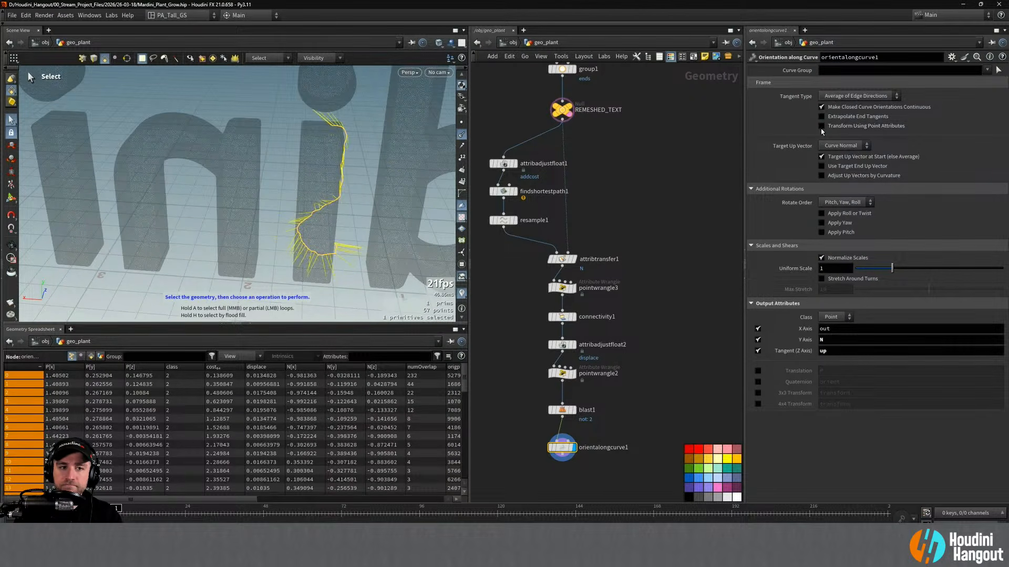
Try the Vertex class for orientalongcurve1's output attributes, then return it to Point
click(833, 316)
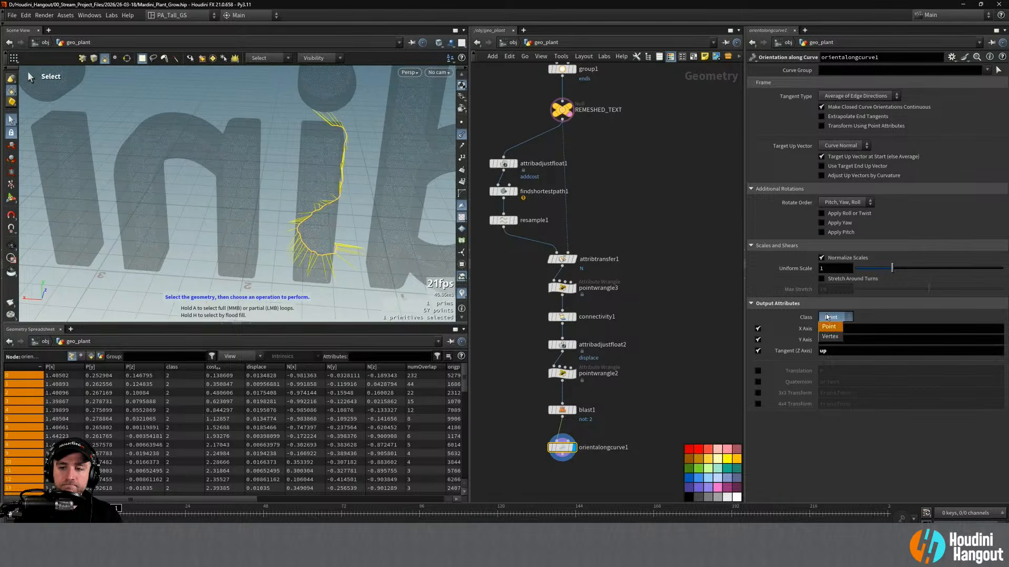
click(826, 336)
click(832, 317)
click(828, 328)
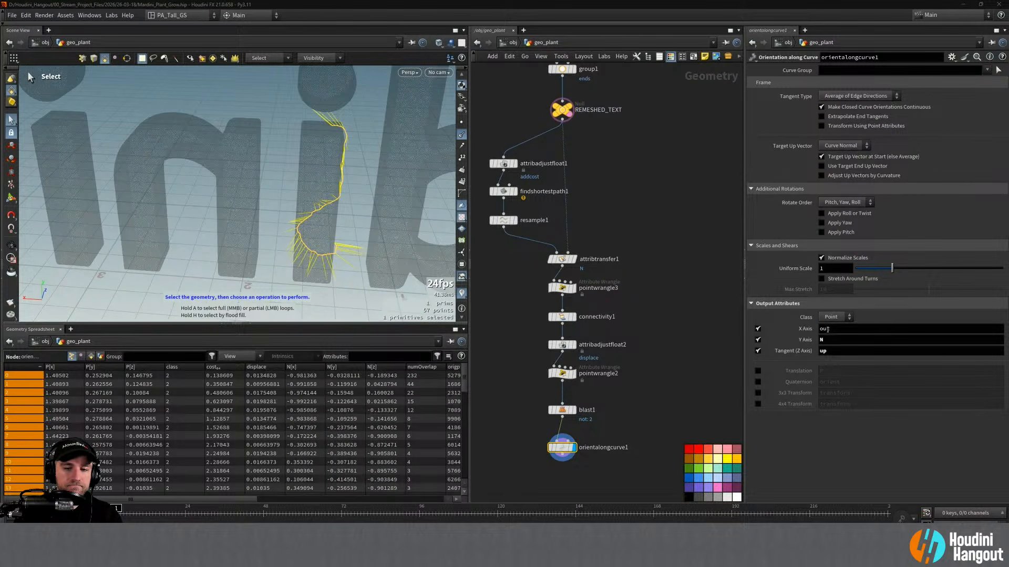
Add a MOPs Orient Curve node fed by blast1 and display its result
middle_click(562, 412)
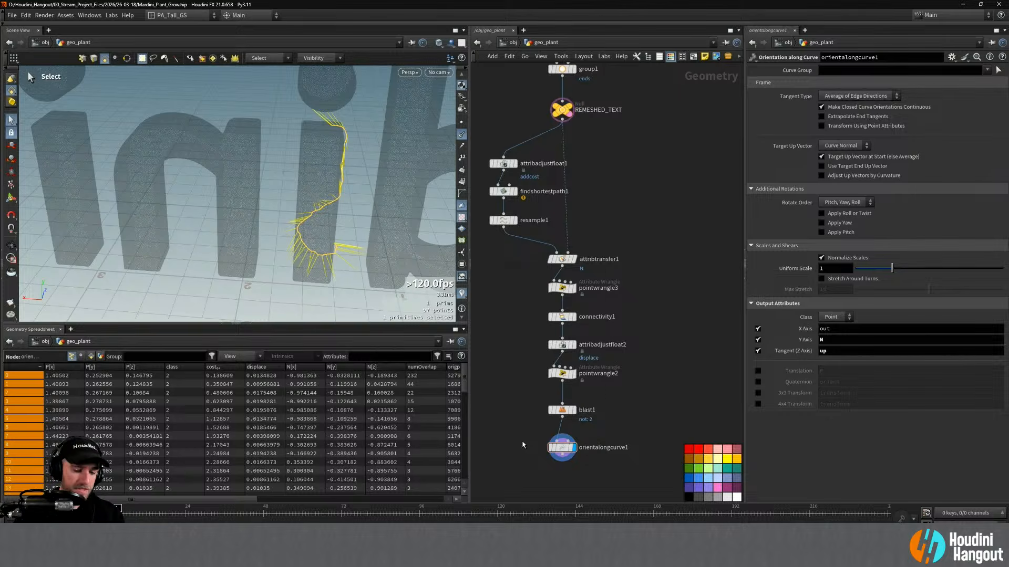
key(Tab)
text(orient)
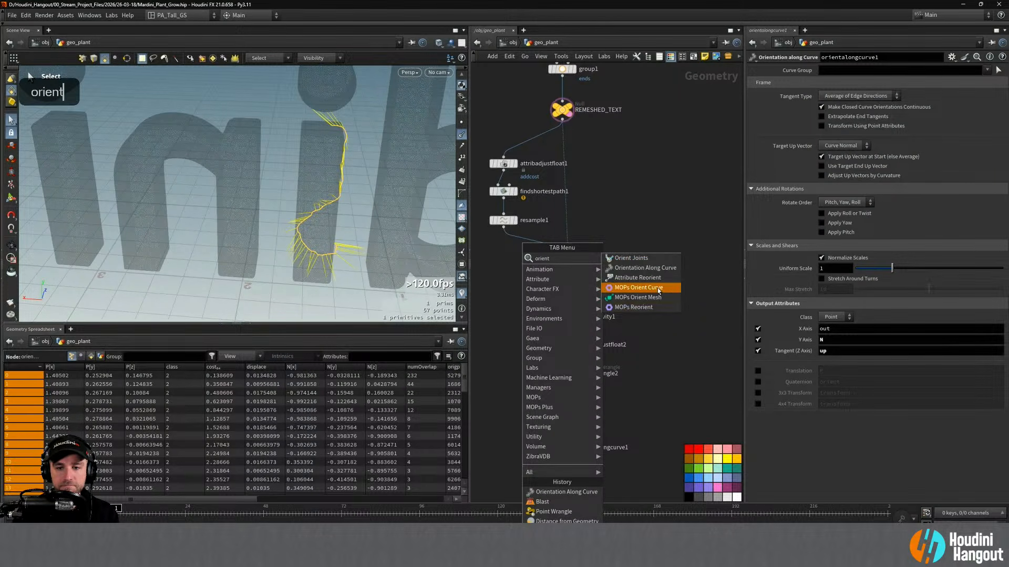
click(659, 288)
click(630, 439)
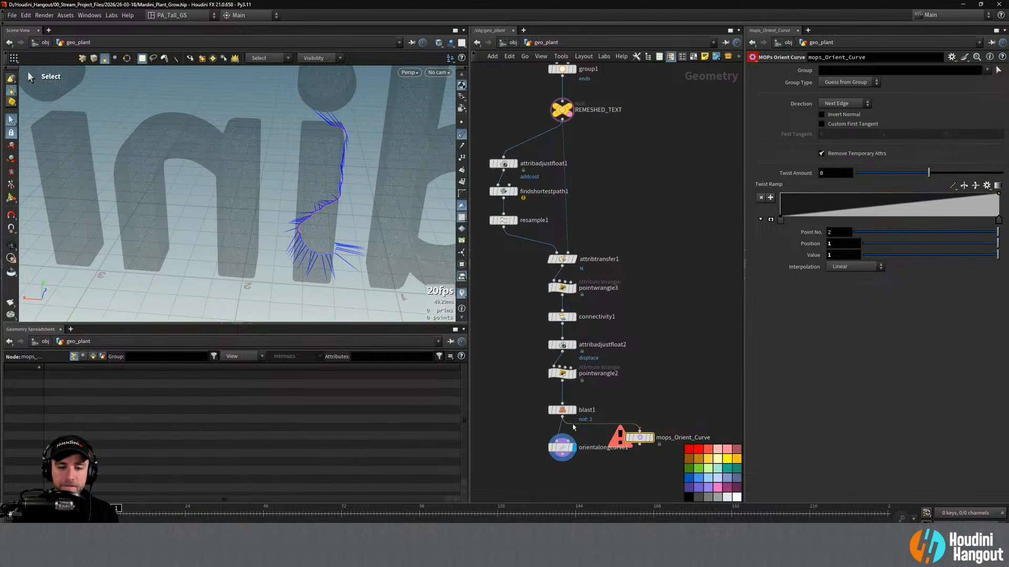
click(651, 438)
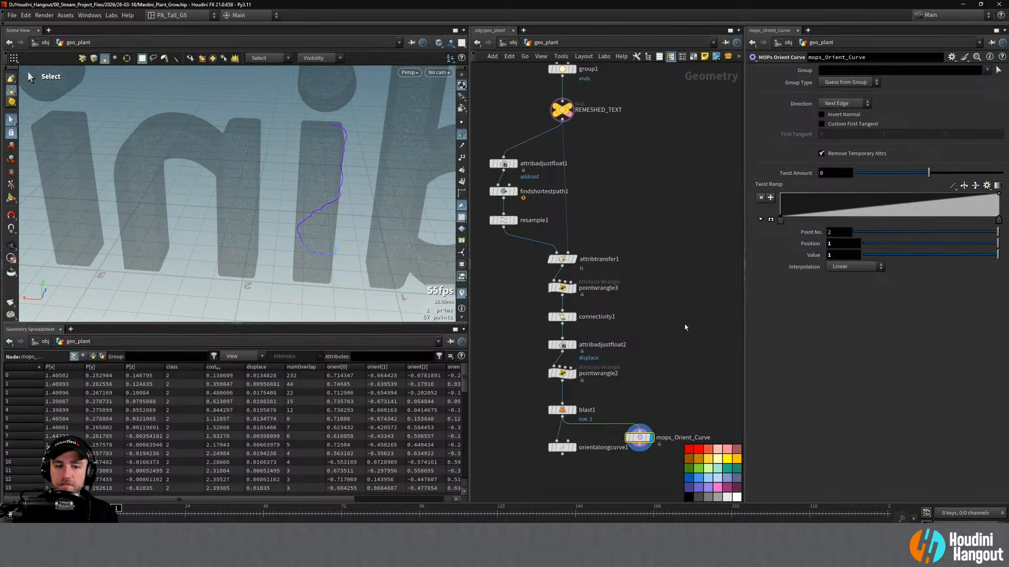
Disable Remove Temporary Attrs on mops_Orient_Curve and inspect the temporary attributes in the geometry spreadsheet
click(821, 153)
click(822, 154)
click(821, 154)
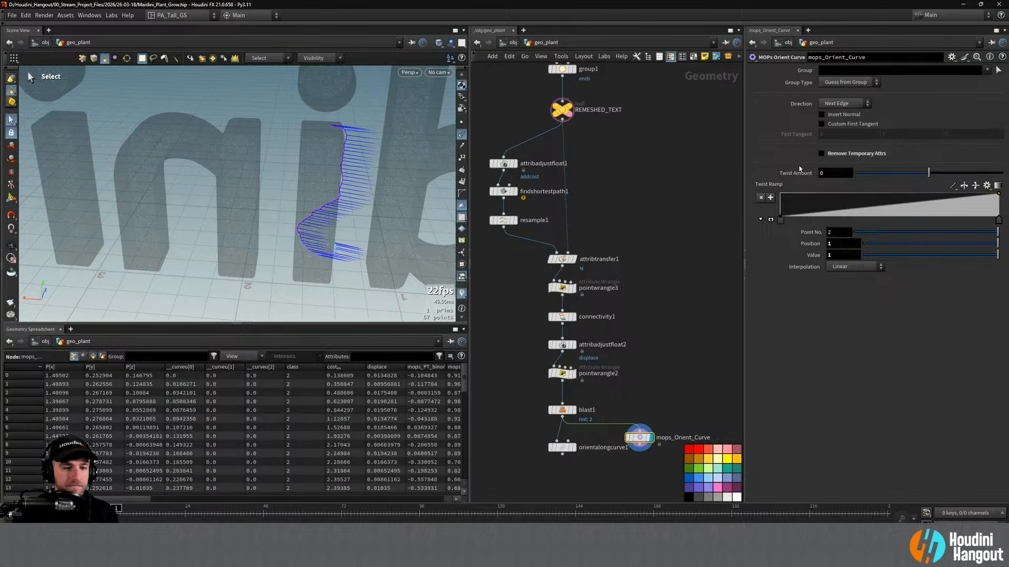
drag(139, 499, 250, 502)
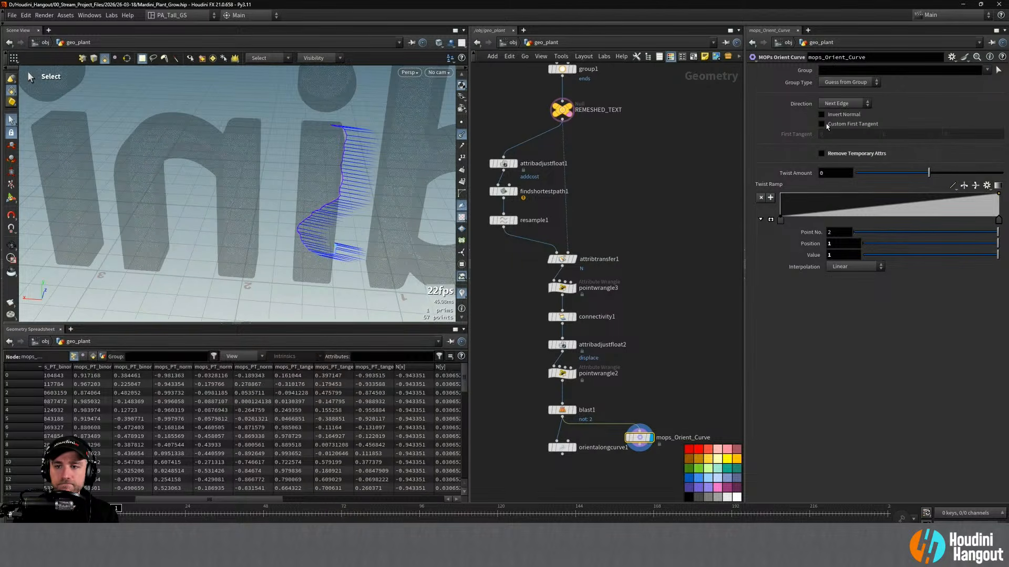
Try a Twist Amount of 331 on mops_Orient_Curve and re-enable Remove Temporary Attrs
drag(929, 175, 955, 170)
drag(986, 171, 996, 172)
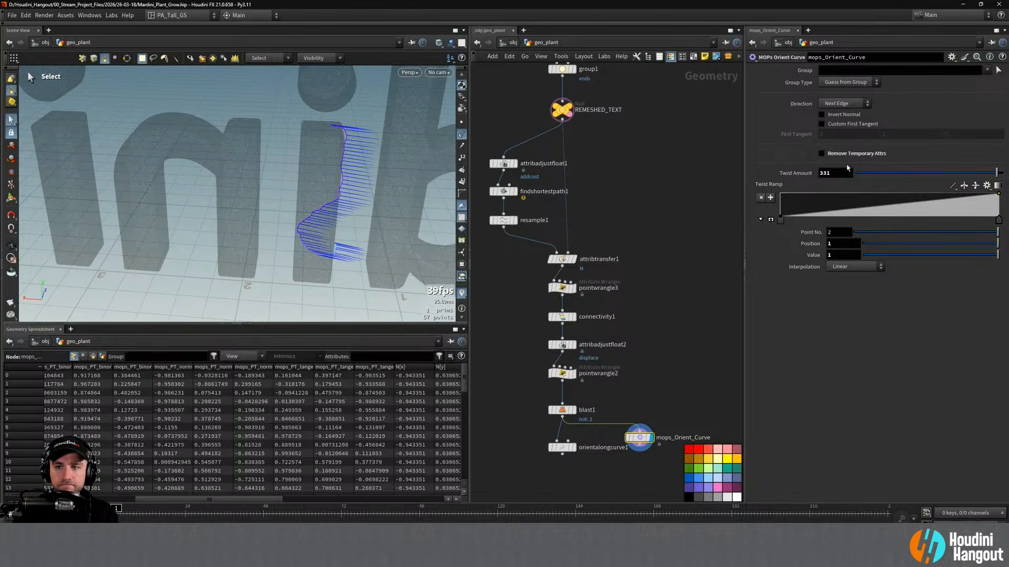
click(821, 153)
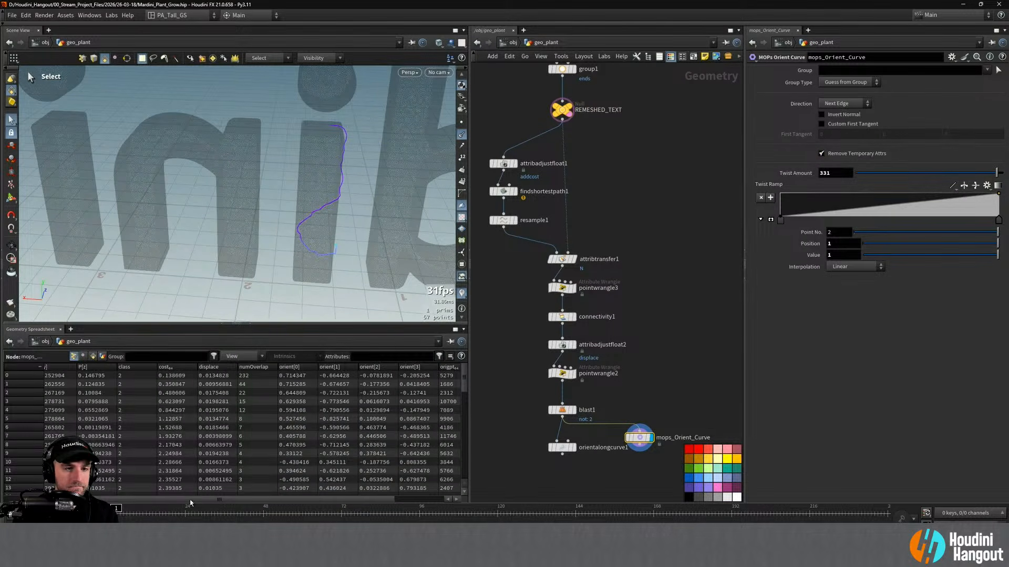
Visualize the orient point attribute of mops_Orient_Curve in the viewport
click(620, 439)
click(463, 363)
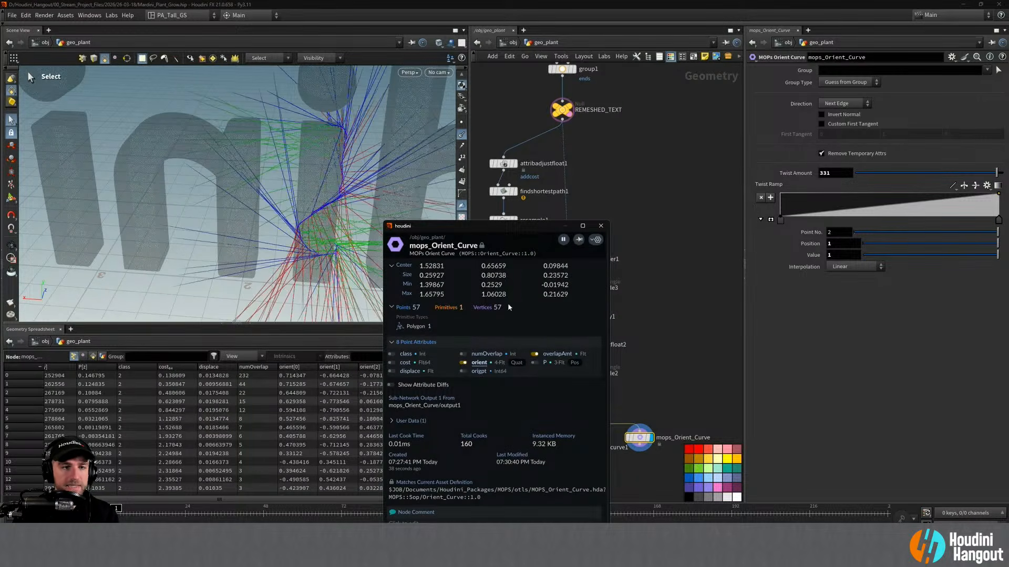
Try a Twist Amount of -360 on mops_Orient_Curve, then reset it to 0
drag(934, 174, 852, 178)
alt+drag(315, 157, 310, 210)
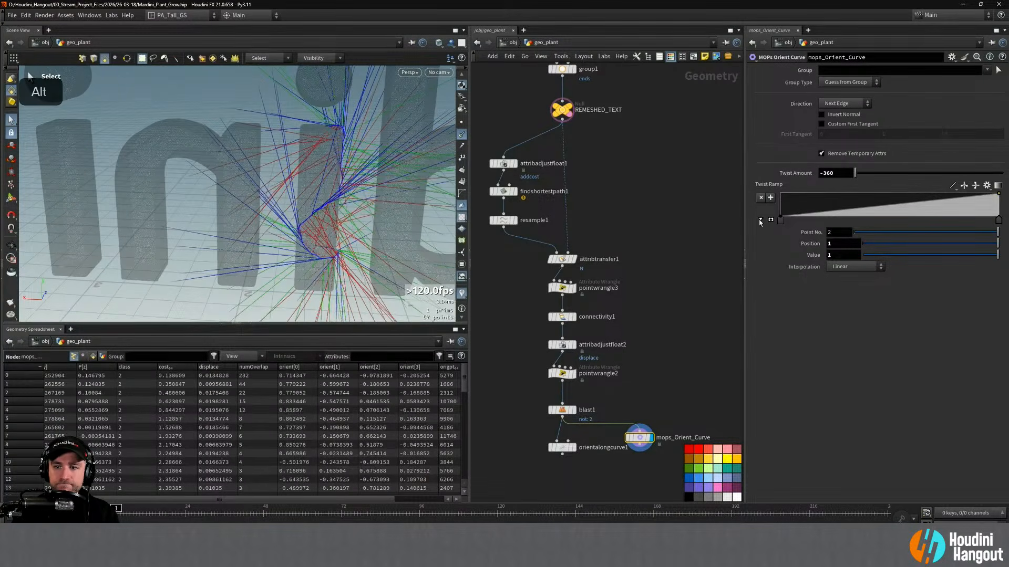
ctrl+middle_click(788, 174)
alt+drag(173, 176, 252, 183)
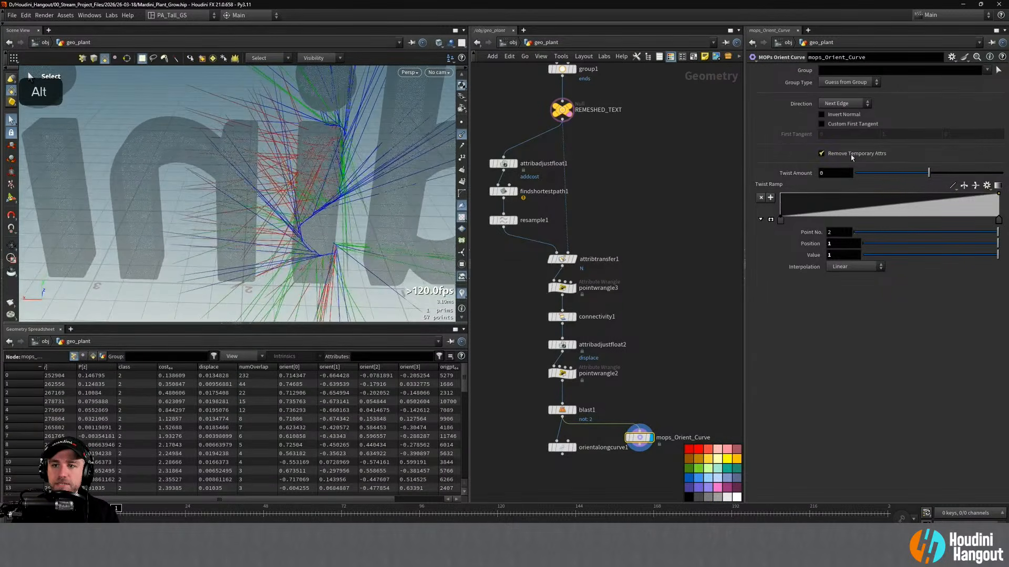
Try another Direction option on mops_Orient_Curve, then return it to Next Edge
click(841, 103)
click(839, 114)
click(841, 104)
click(836, 123)
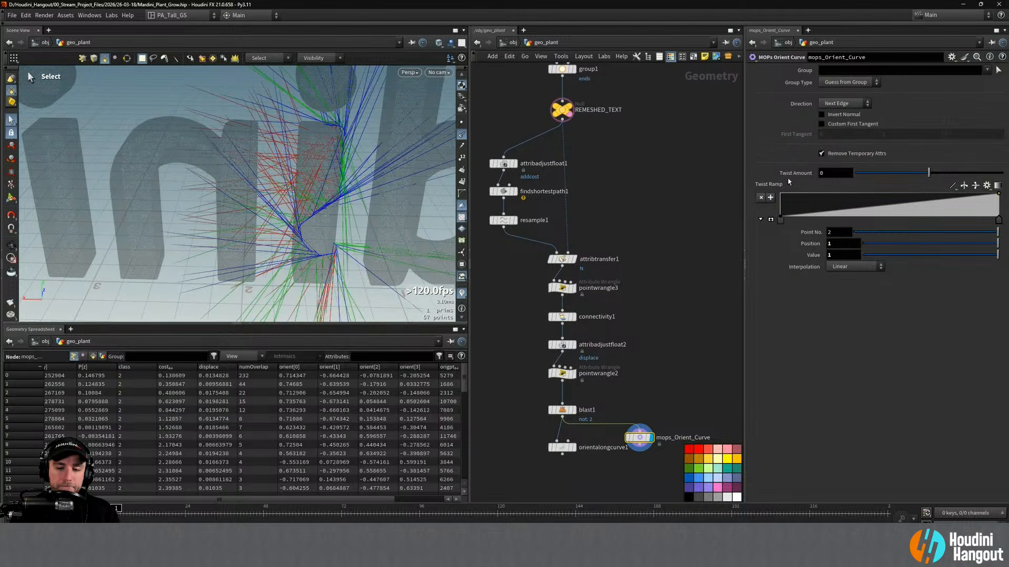
Shorten the axes drawn by the orient attribute visualizer and inspect the orientations along the curve
middle_click(639, 437)
ctrl+click(455, 363)
drag(442, 402, 390, 401)
click(494, 254)
alt+drag(299, 237, 300, 203)
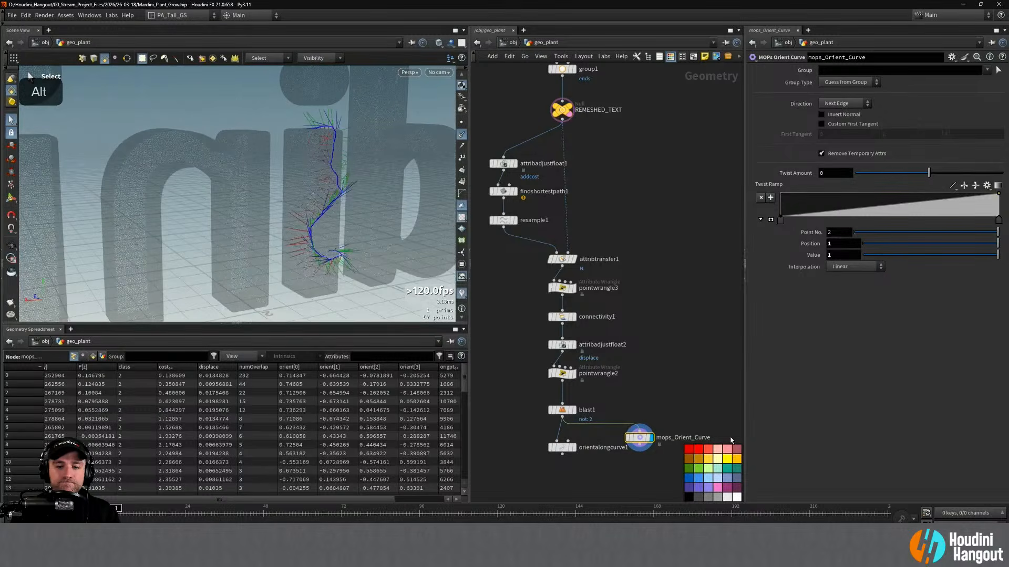
Delete the mops_Orient_Curve node and inspect the normals coming out of blast1 along the curve
key(Delete)
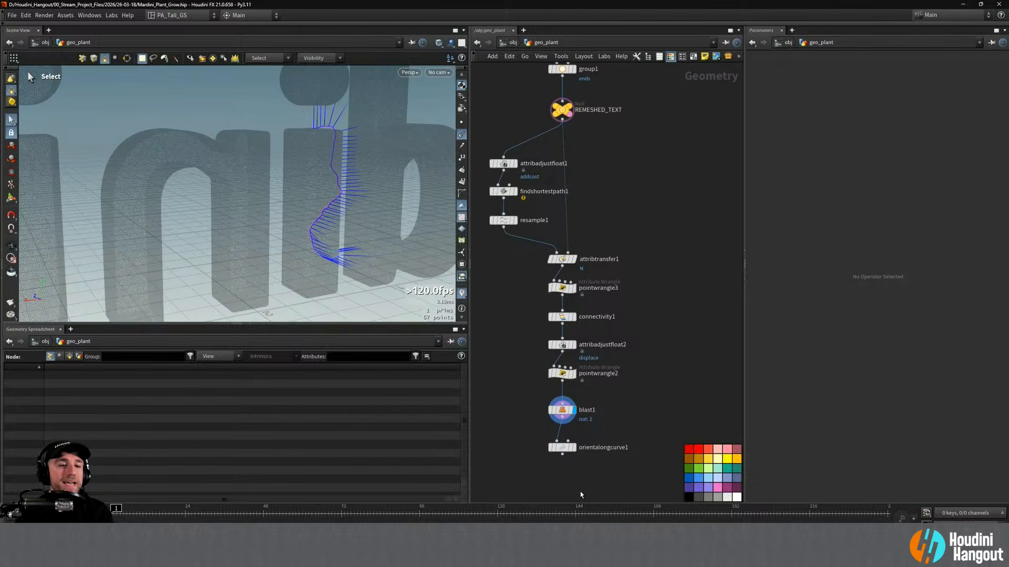
alt+drag(316, 207, 286, 183)
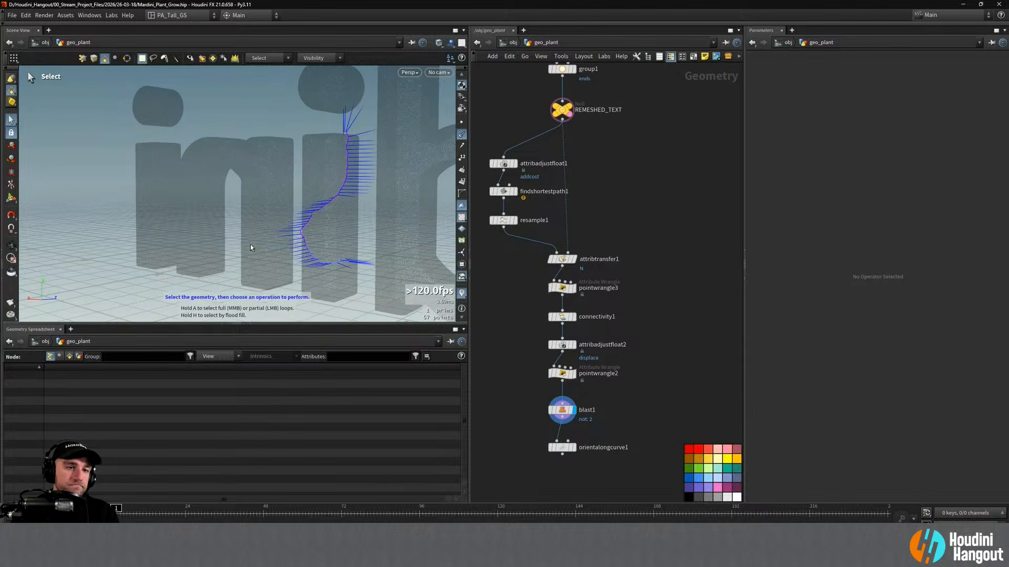
alt+drag(315, 110, 380, 168)
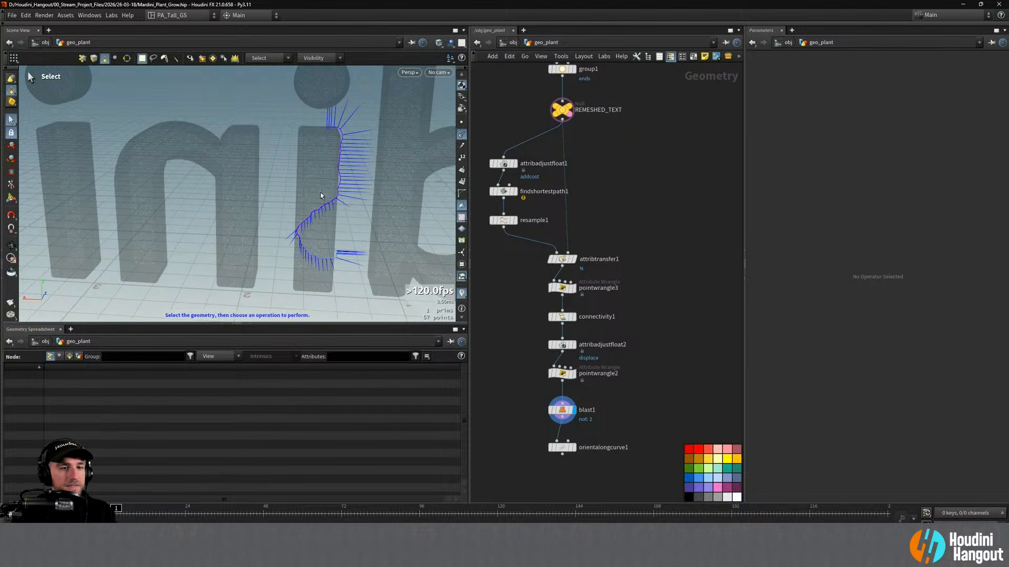
alt+drag(323, 217, 320, 210)
alt+right_drag(321, 210, 321, 197)
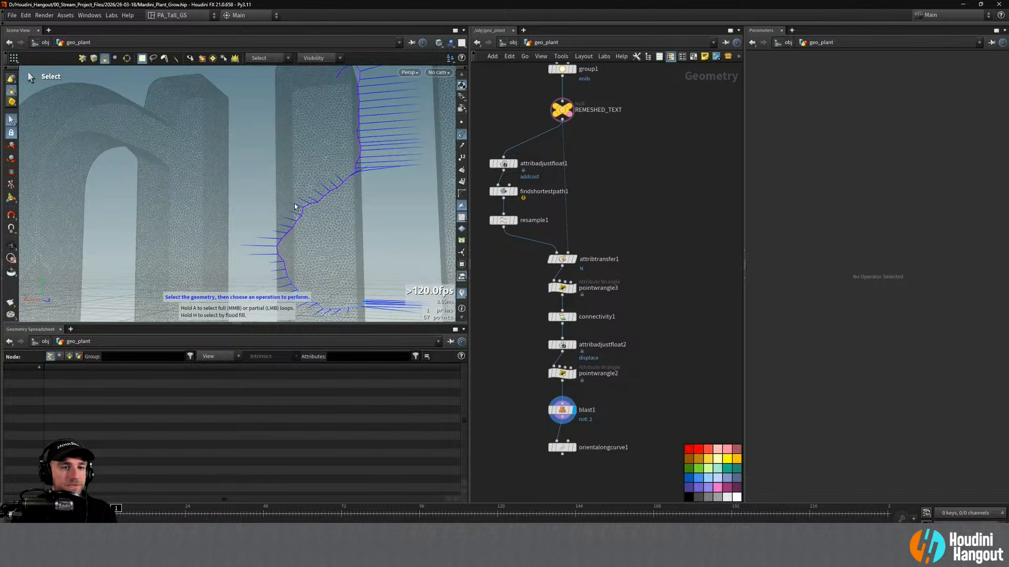
alt+drag(327, 205, 334, 227)
alt+right_drag(333, 227, 293, 227)
alt+drag(292, 227, 379, 226)
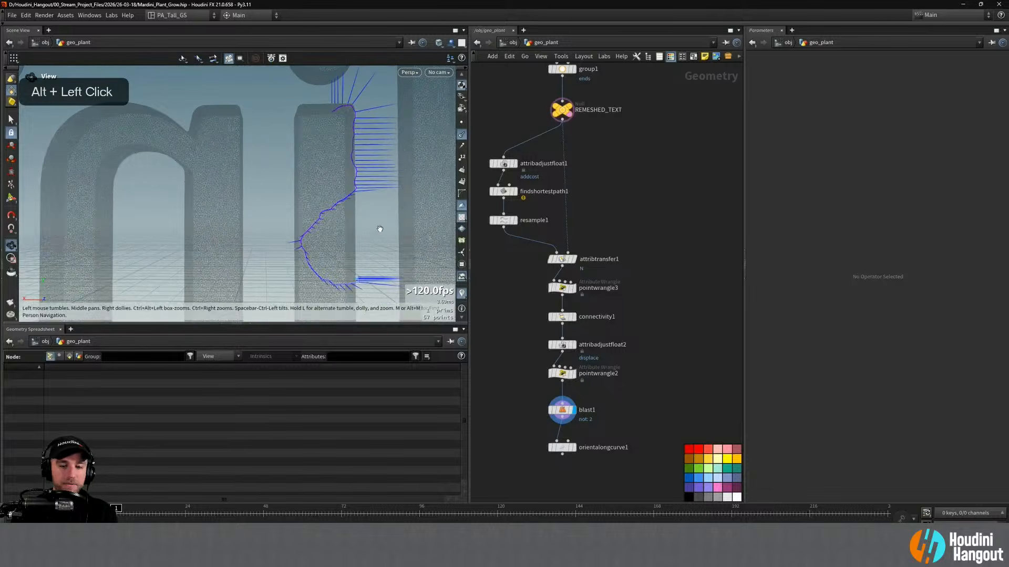
Display orientalongcurve1 and inspect its normals along the isolated curve
alt+middle_drag(577, 450, 581, 394)
click(578, 392)
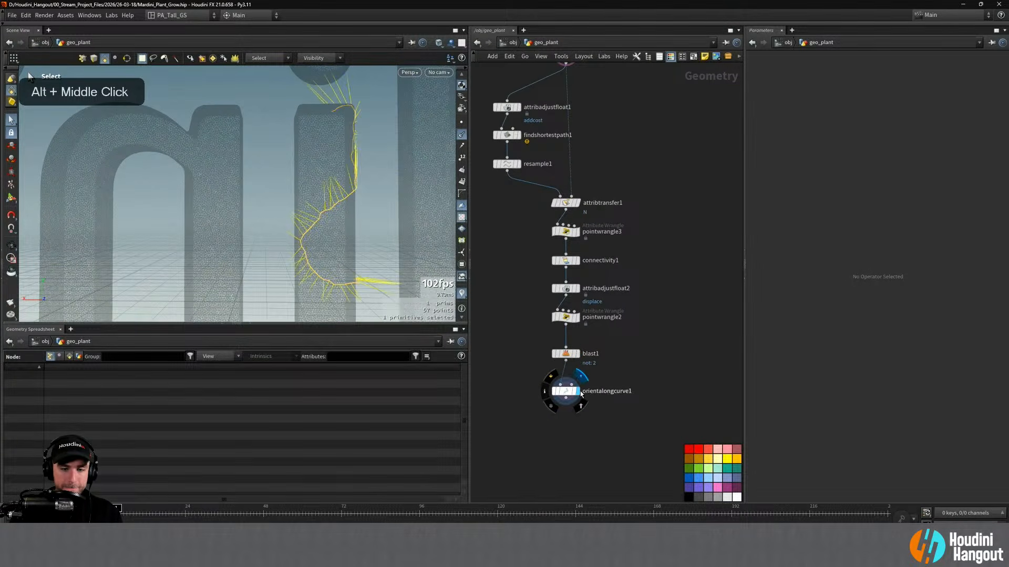
alt+drag(342, 226, 392, 261)
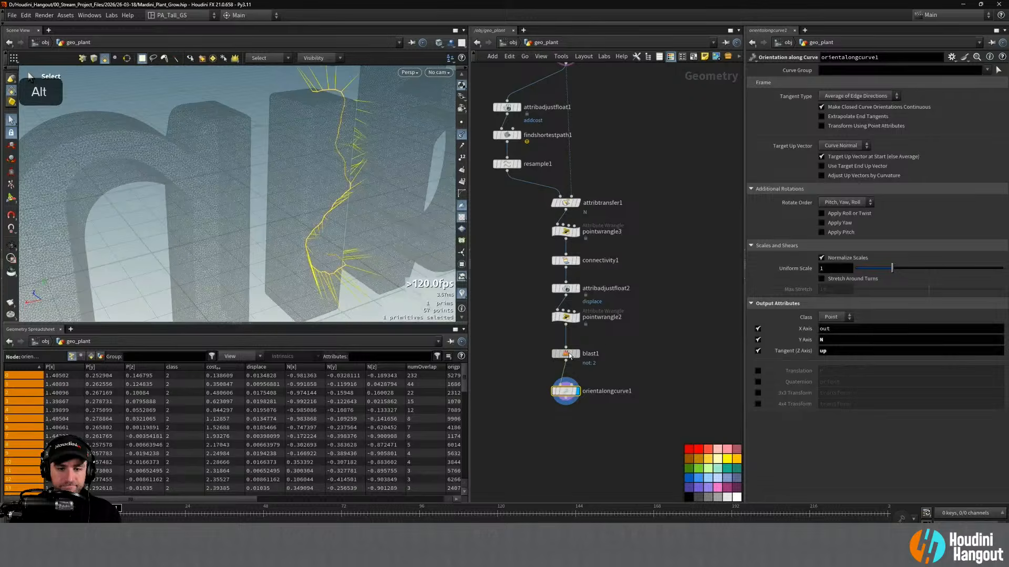
Set blast1's Group to 9 to isolate a different curve and display that node
click(567, 353)
middle_drag(829, 68, 866, 71)
alt+drag(383, 254, 297, 258)
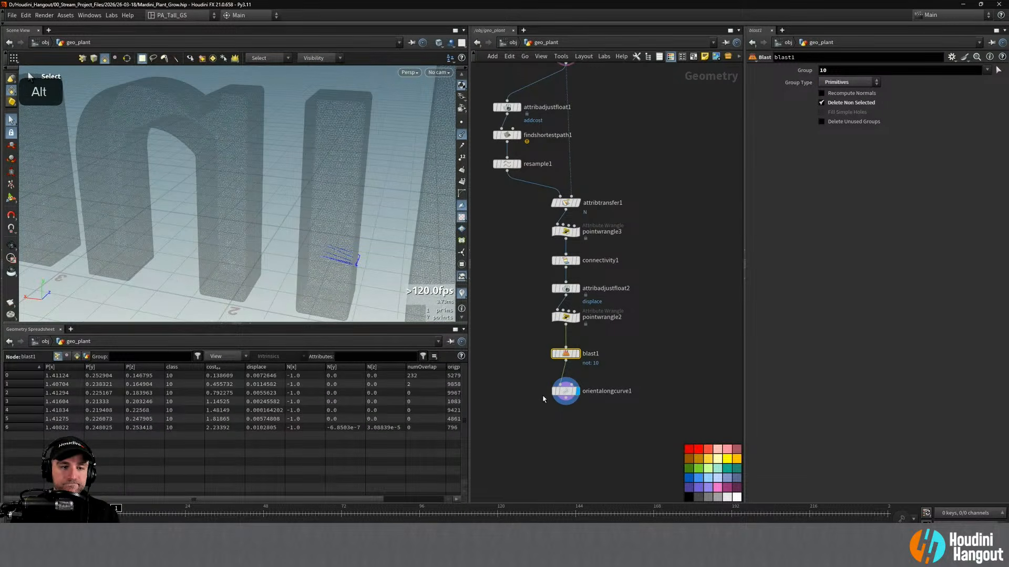
drag(561, 394, 510, 410)
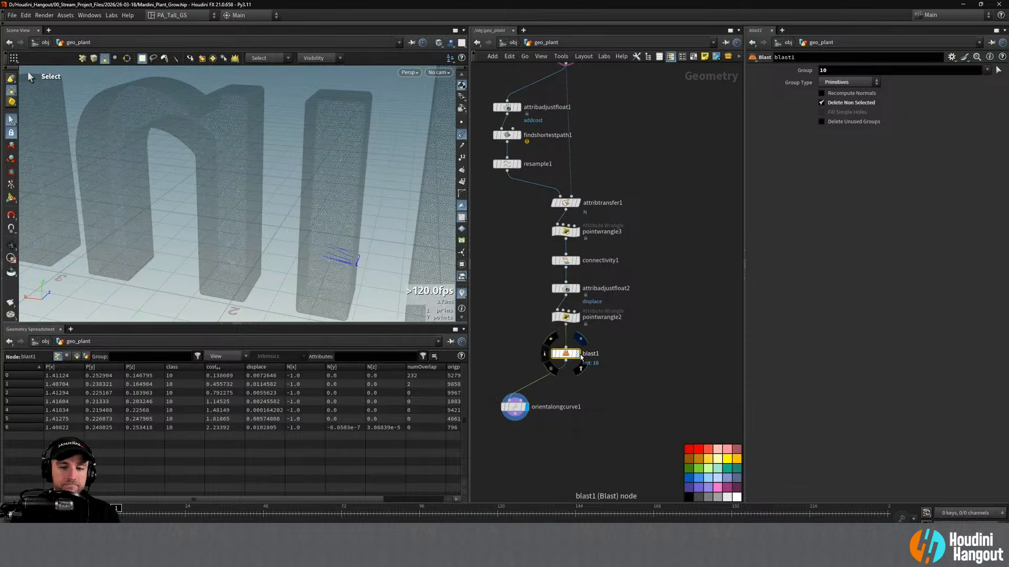
click(581, 357)
middle_click(836, 70)
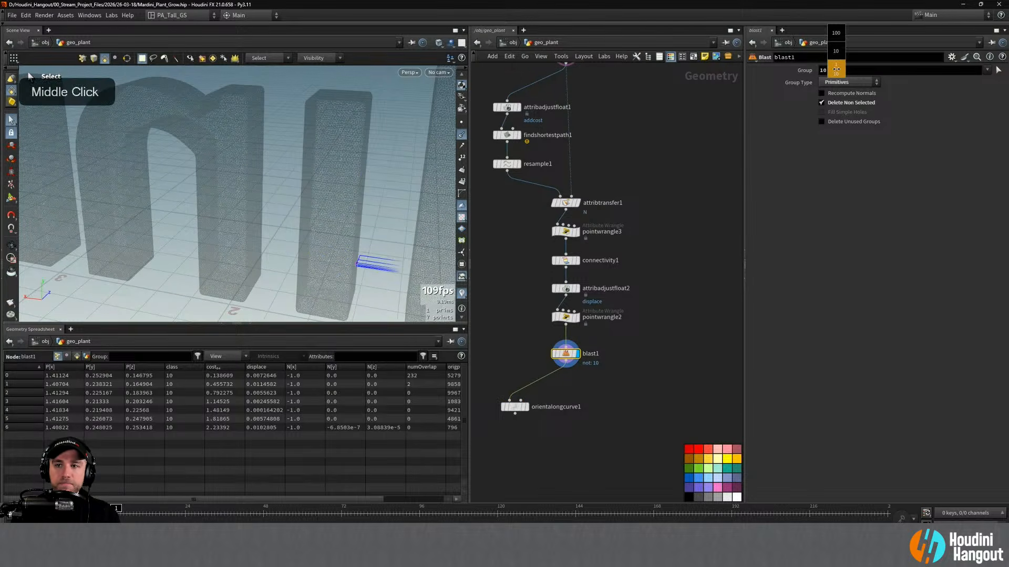
middle_drag(836, 70, 823, 69)
alt+drag(252, 179, 345, 216)
Add a Point Wrangle below blast1, wired to its output and displayed, with orientalongcurve1 moved aside
drag(514, 407, 483, 410)
key(Tab)
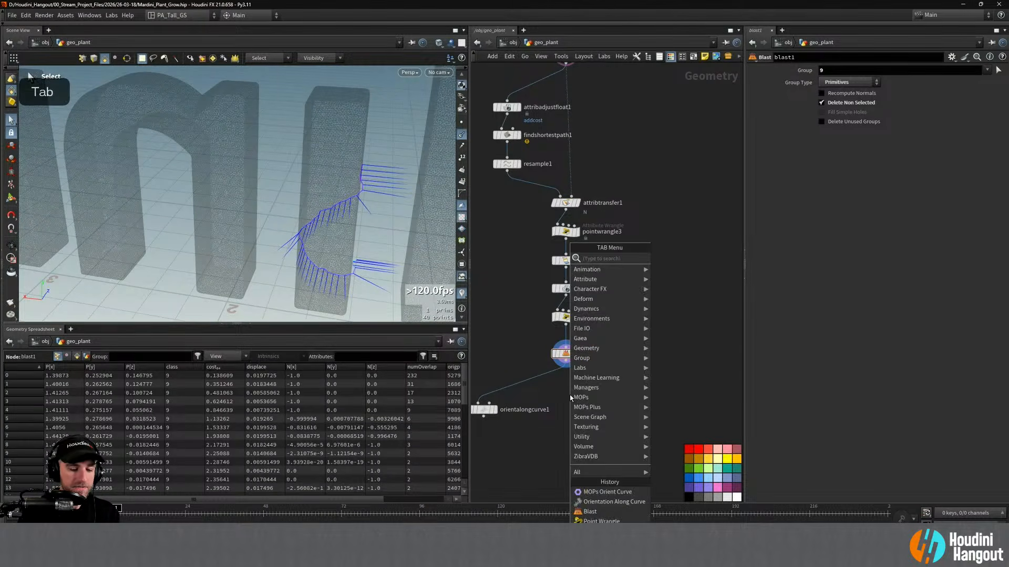
text(point w)
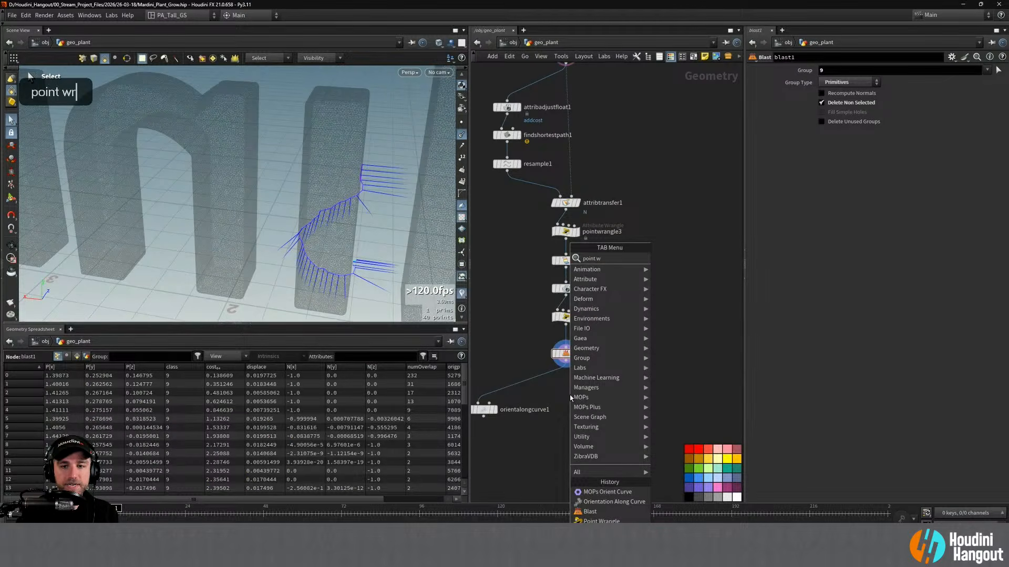
key(Return)
click(578, 416)
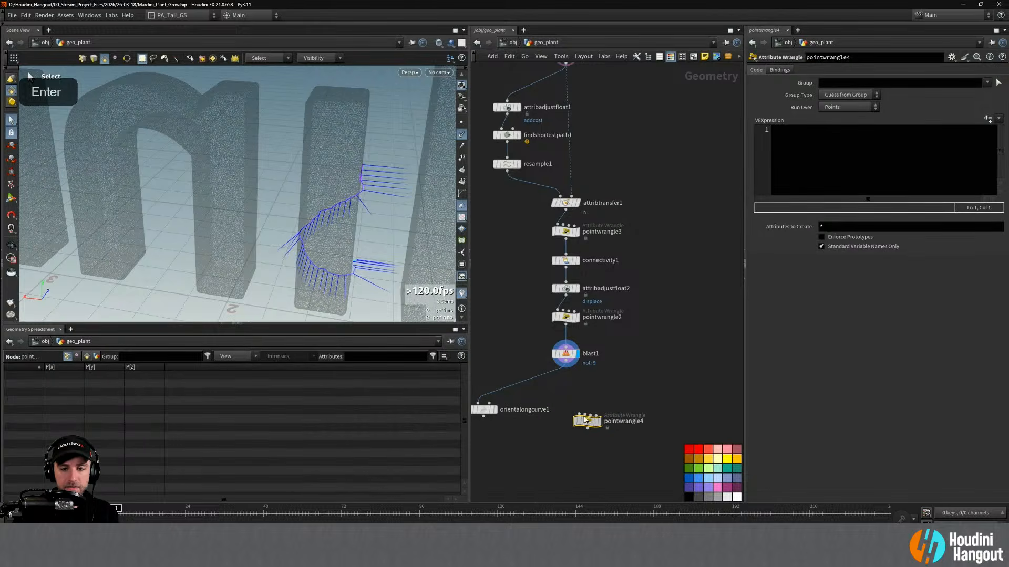
drag(587, 423, 567, 399)
alt+drag(331, 216, 294, 186)
Declare the up vector in pointwrangle4's VEX code as vector up = {0,1,0};
click(783, 143)
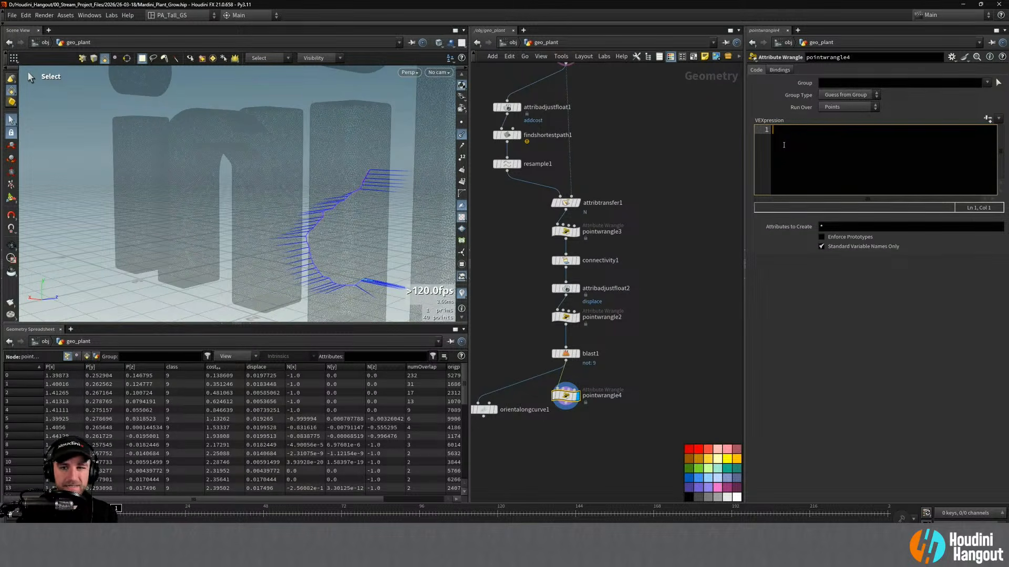
text(up)
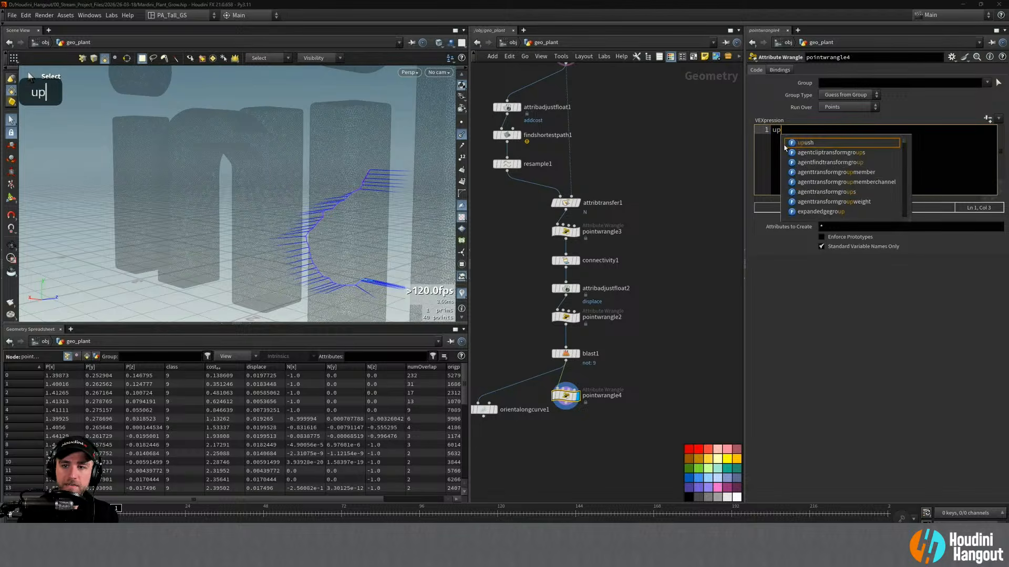
key(BackSpace)
key(BackSpace)
text(vector )
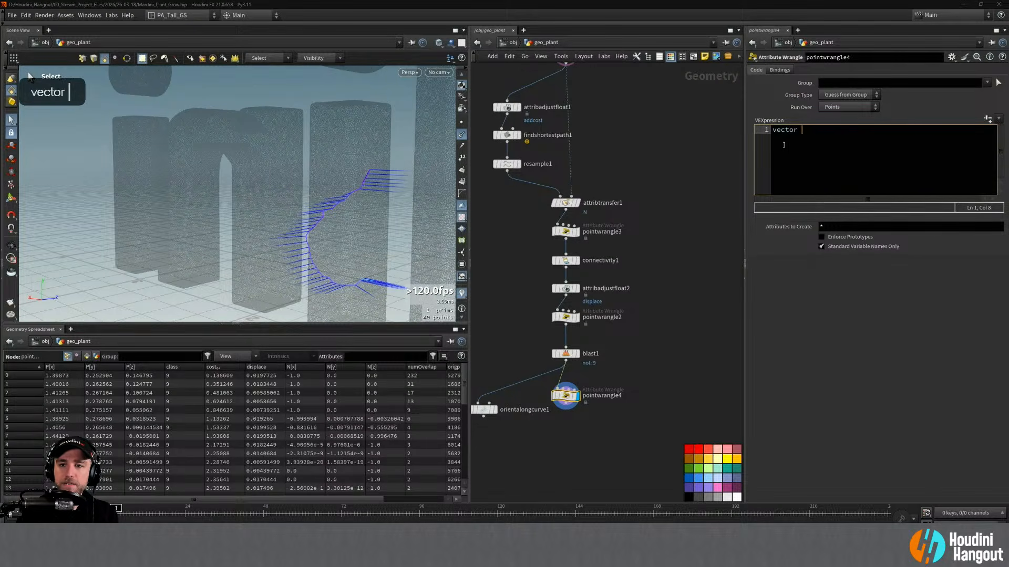
text(up = {1)
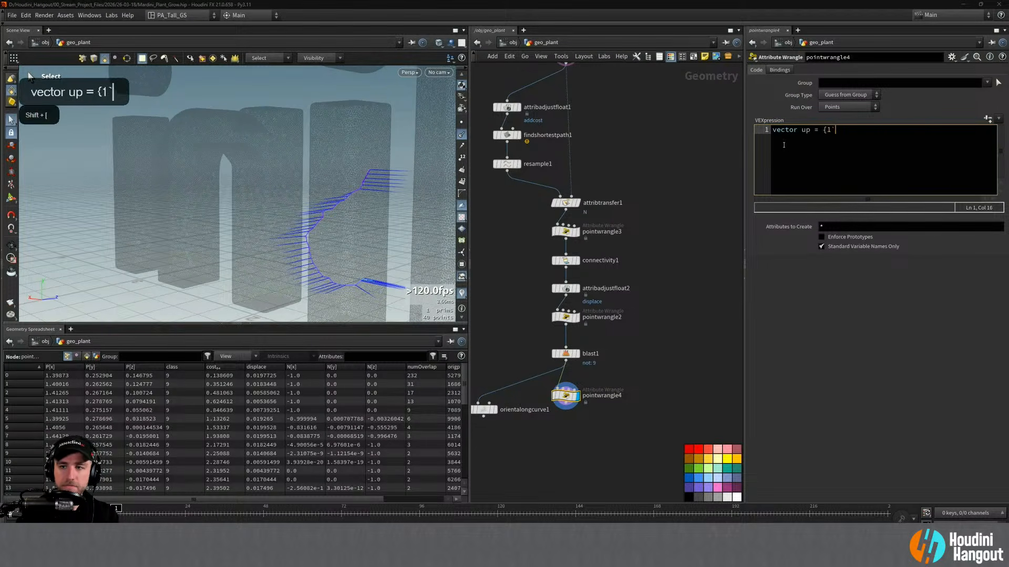
text(,0,)
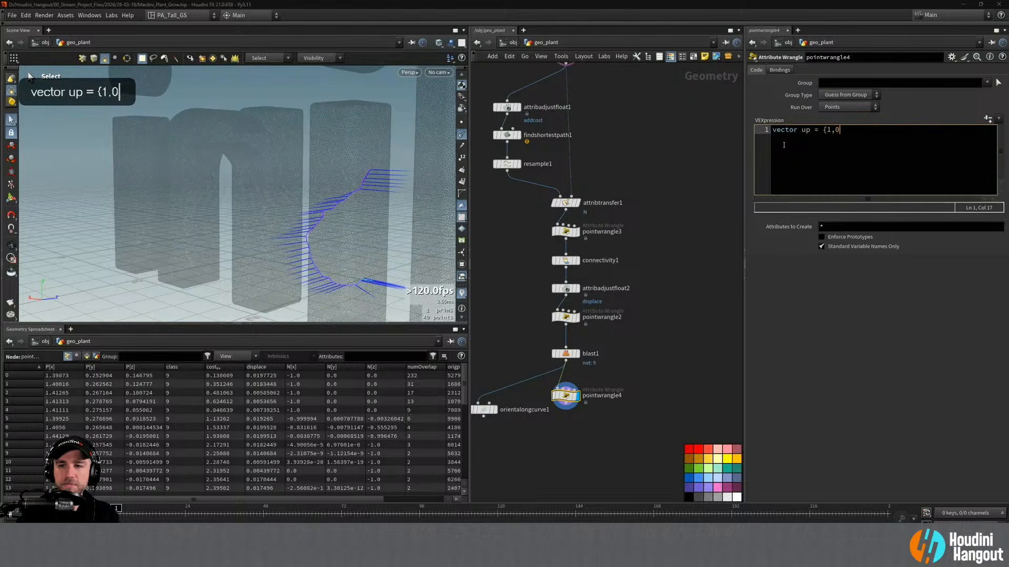
key(BackSpace)
key(BackSpace)
key(BackSpace)
key(BackSpace)
text(0,1,0)
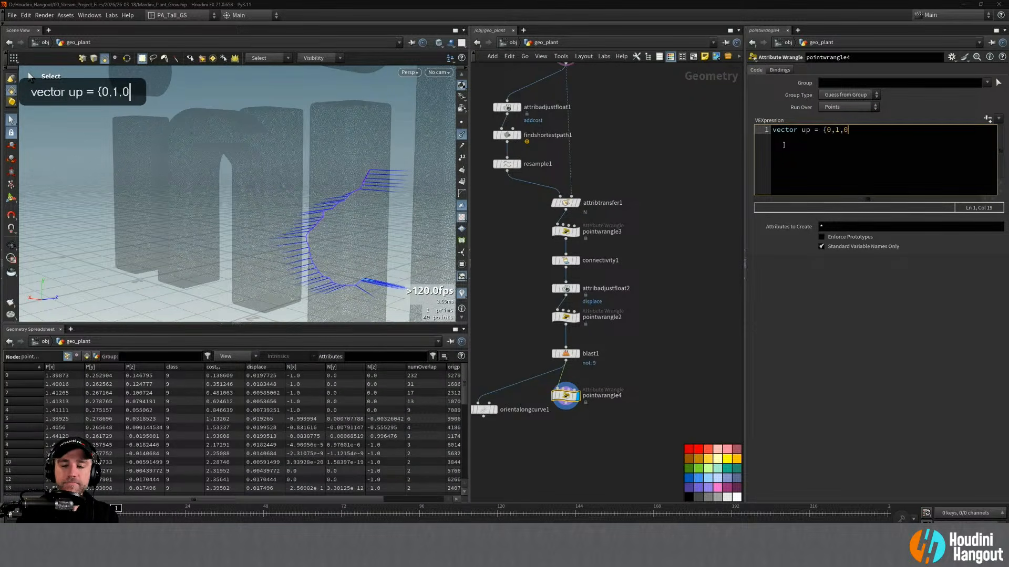
text(};)
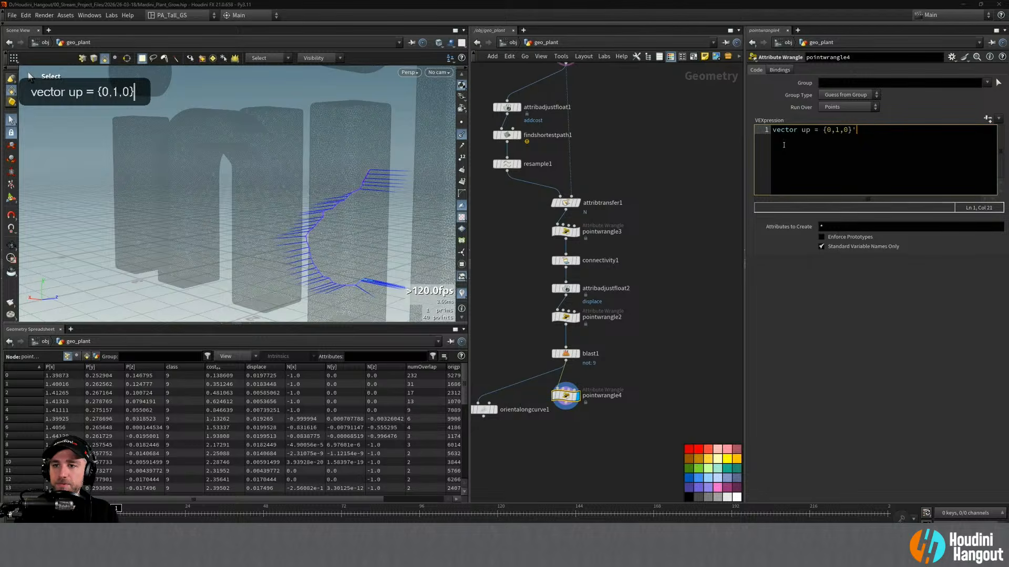
key(Return)
key(Return)
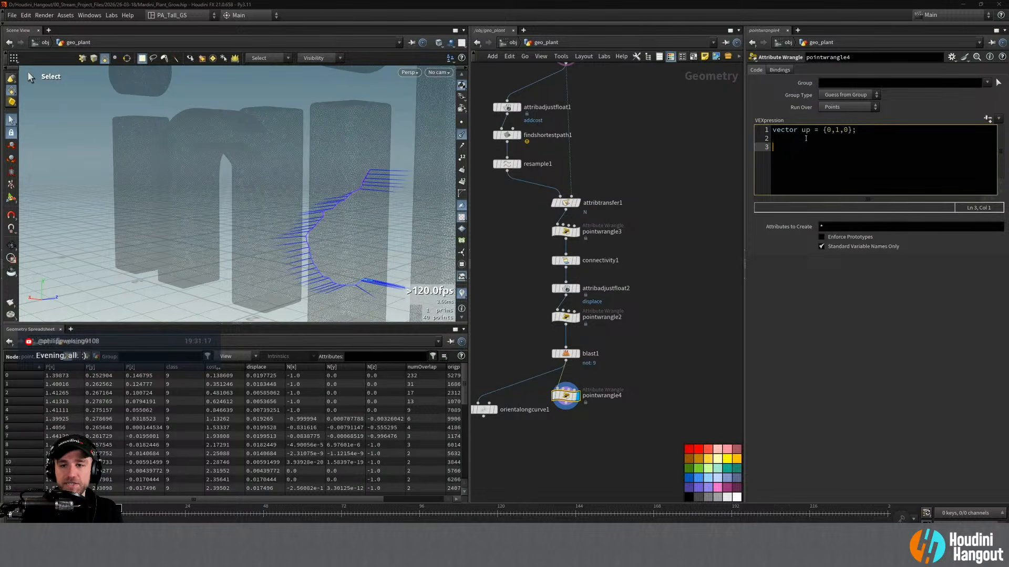
Add the line v@out = cross(v@N, up); to pointwrangle4's VEX code and apply it
text(cross)
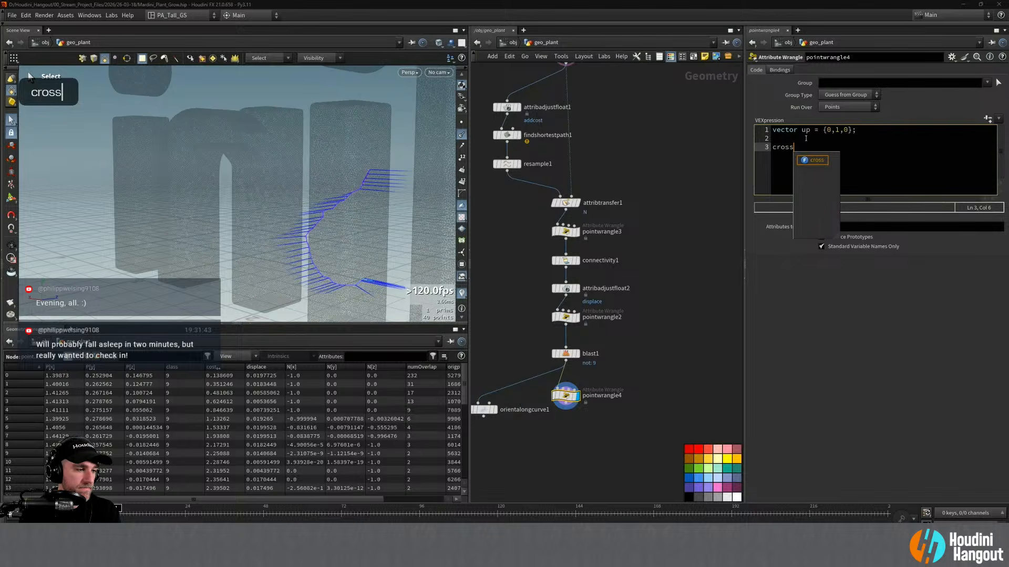
text(()
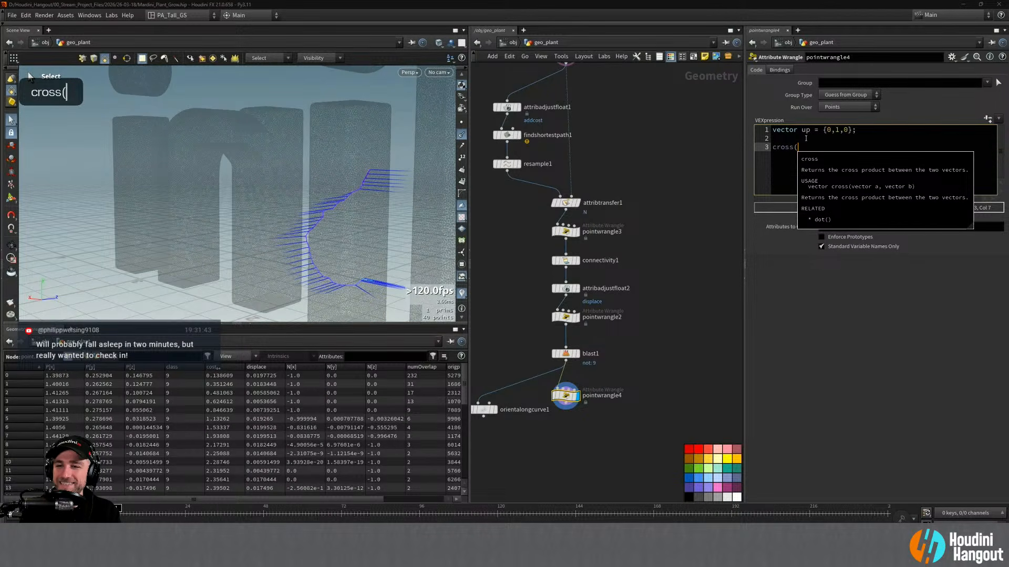
text(v@)
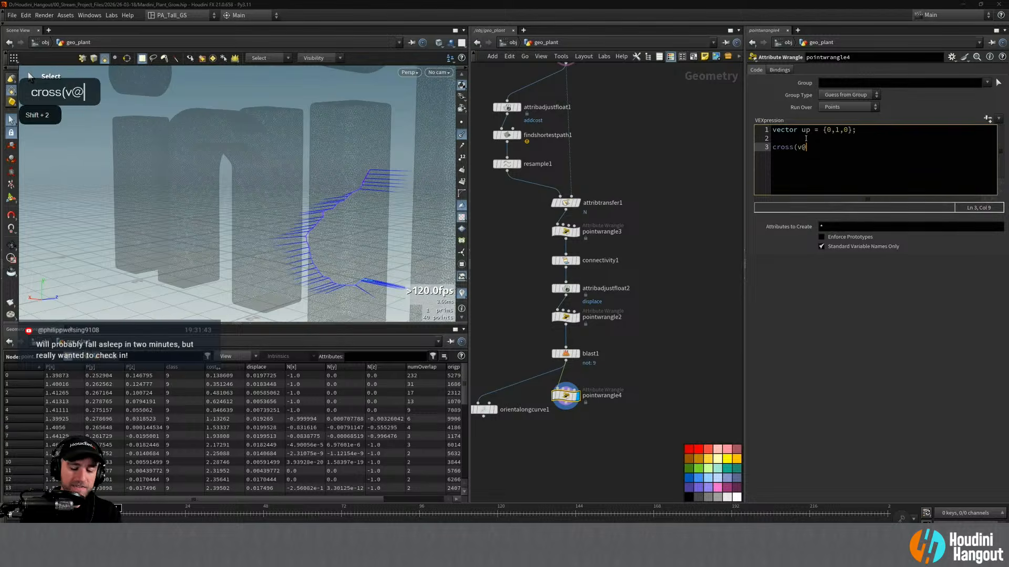
text(N, up);)
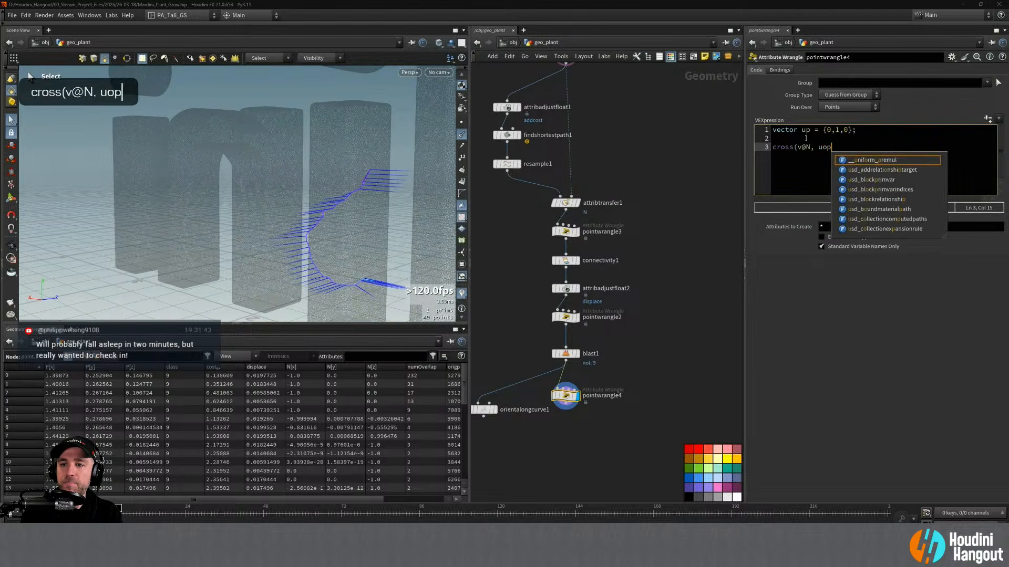
key(ctrl+Left)
key(ctrl+Left)
key(ctrl+Left)
key(ctrl+Left)
key(ctrl+Left)
key(ctrl+Right)
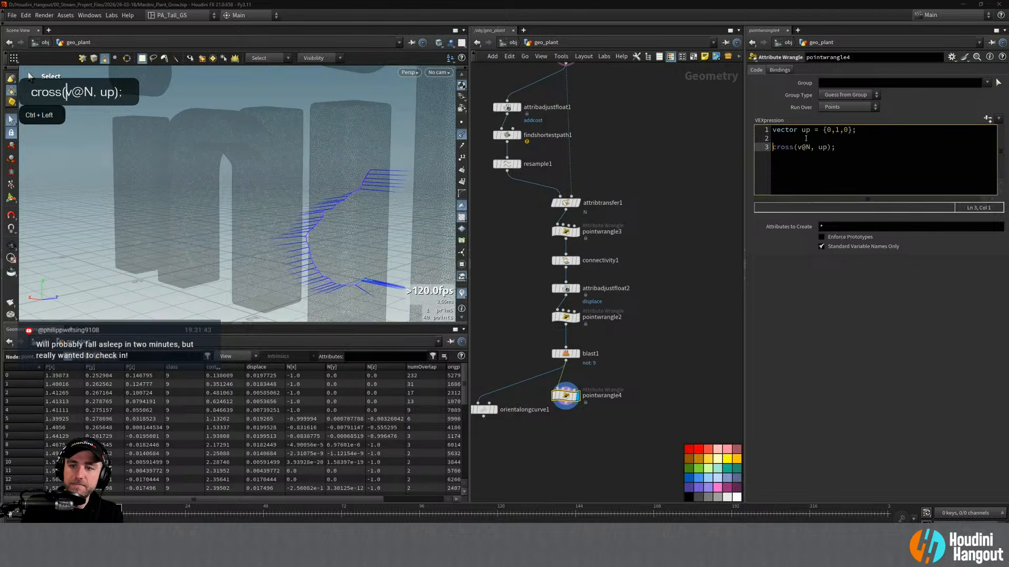
text(vector)
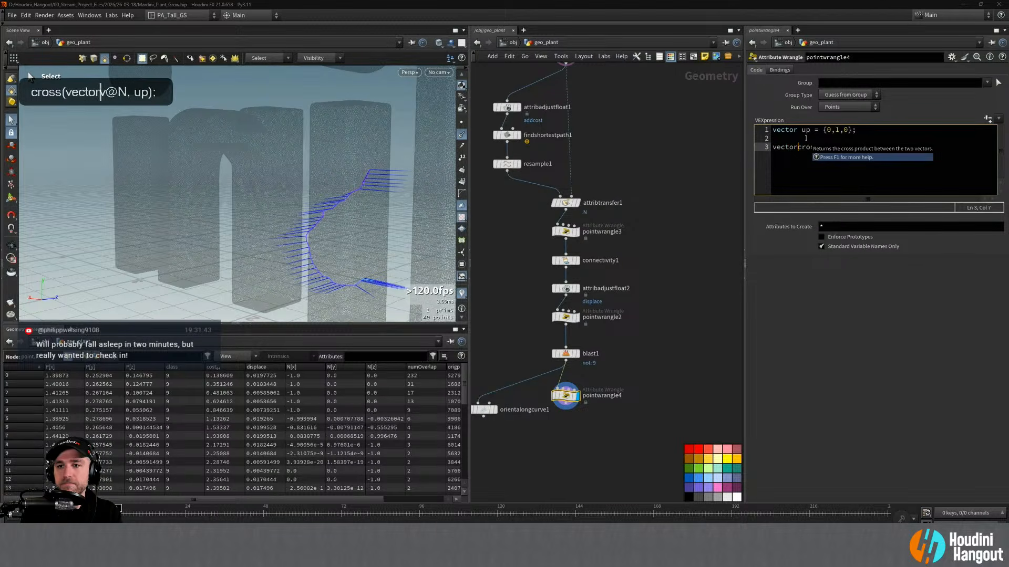
key(BackSpace)
key(BackSpace)
key(BackSpace)
key(BackSpace)
key(BackSpace)
text(@)
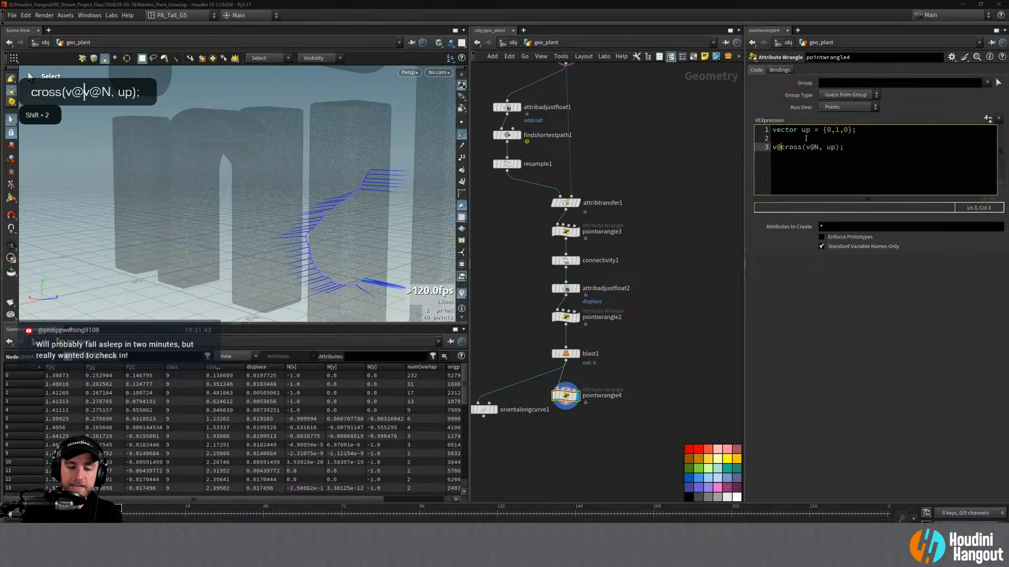
text(out =)
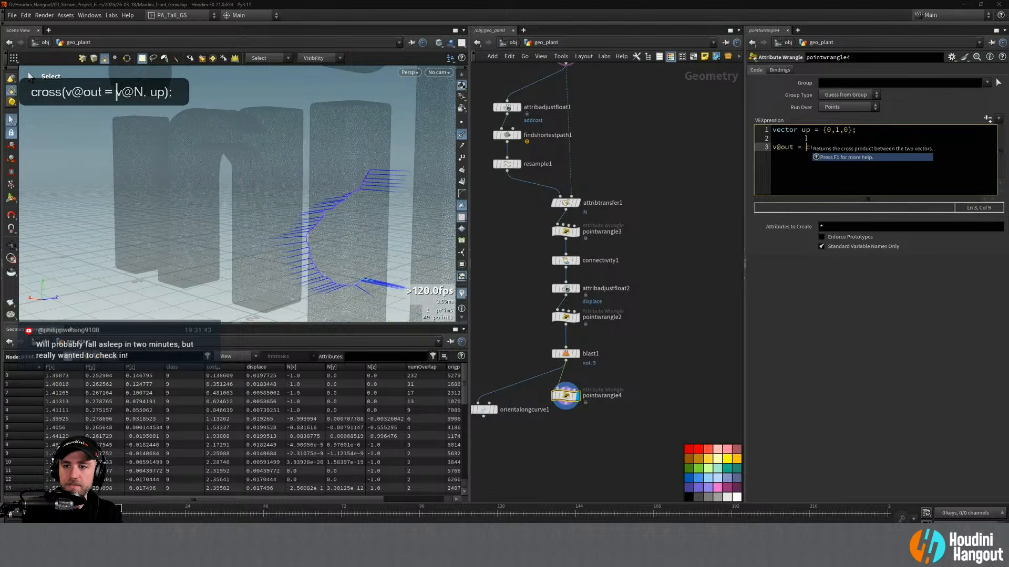
key(XF86AudioLowerVolume)
key(XF86AudioLowerVolume)
key(XF86AudioRaiseVolume)
key(XF86AudioRaiseVolume)
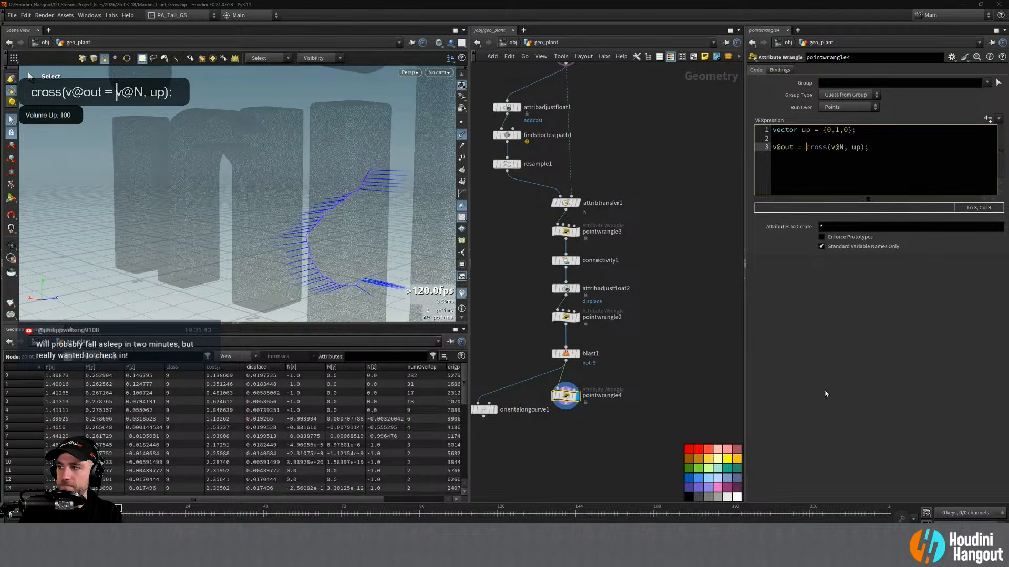
click(780, 336)
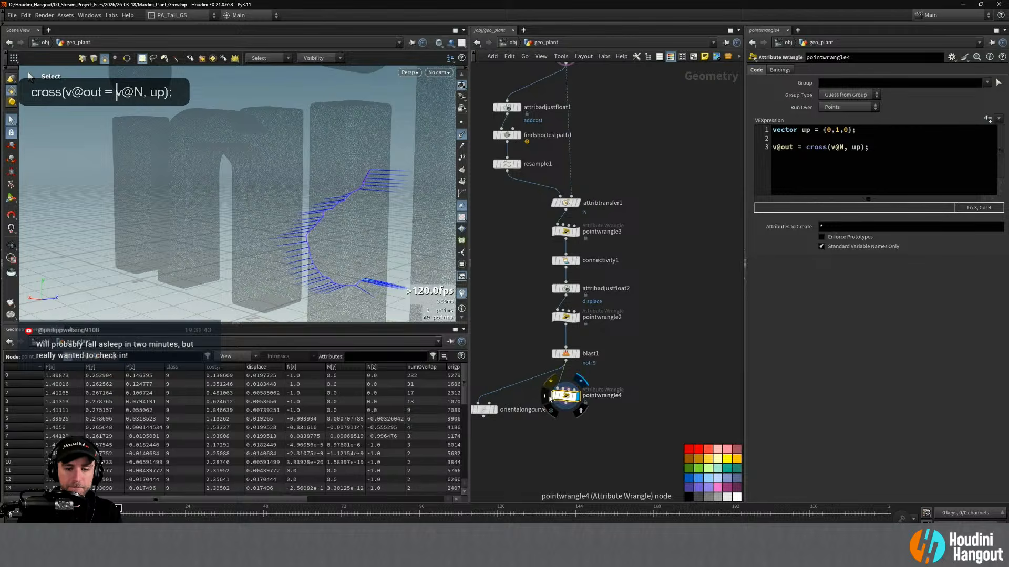
Visualize pointwrangle4's out point attribute in the viewport as a Marker with the Vector style
click(545, 398)
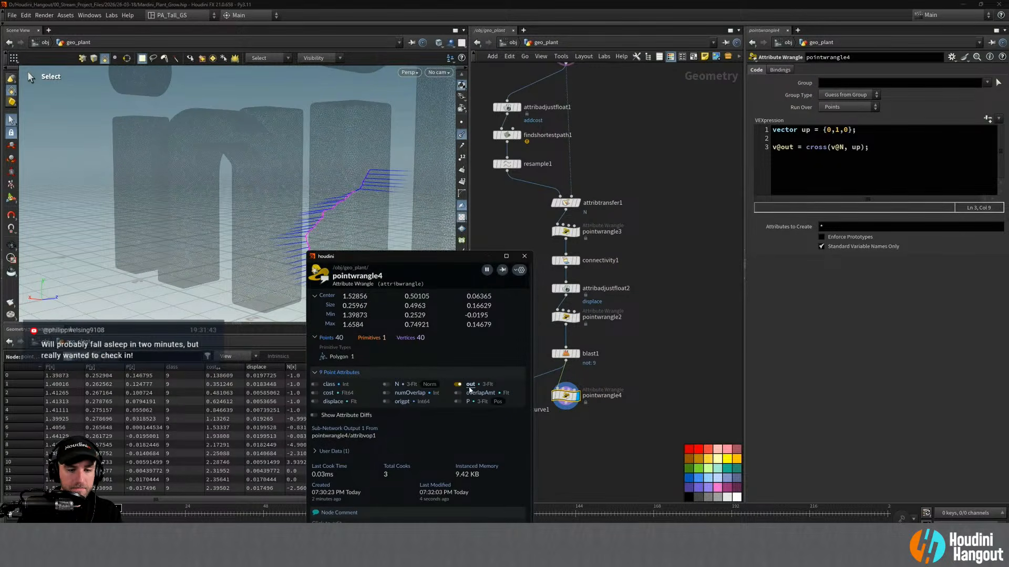
ctrl+click(457, 384)
click(345, 316)
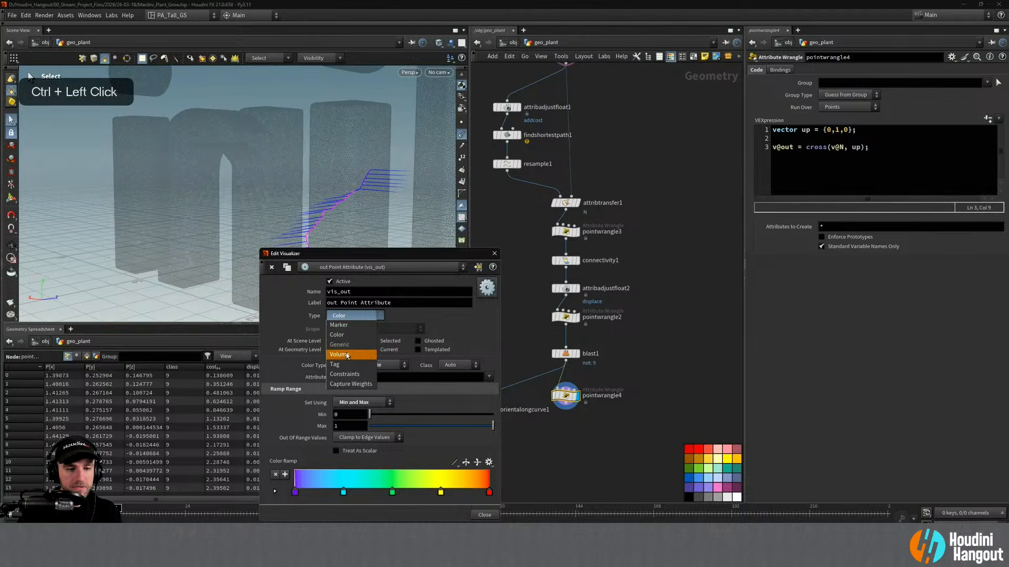
click(338, 325)
click(354, 366)
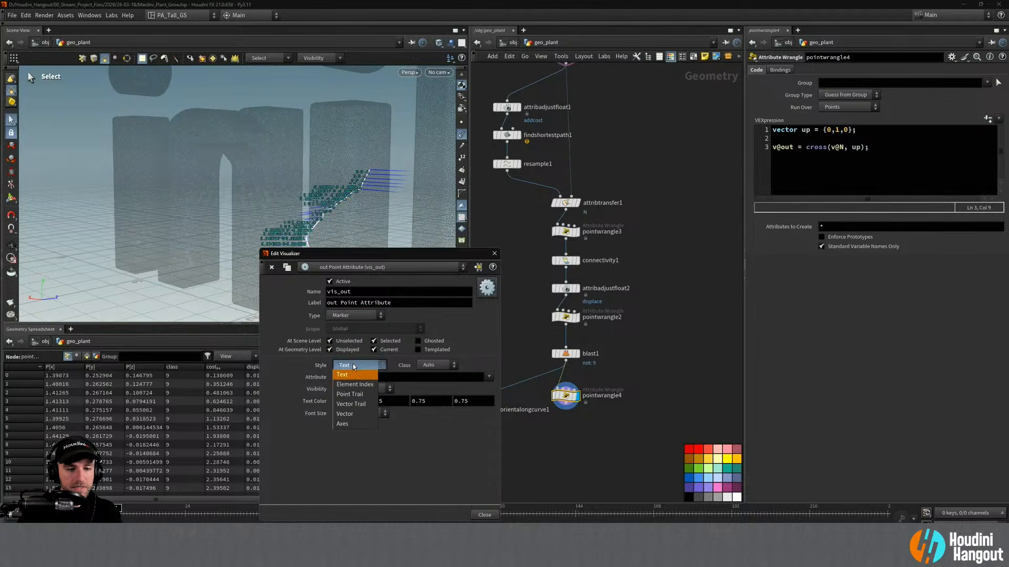
click(351, 414)
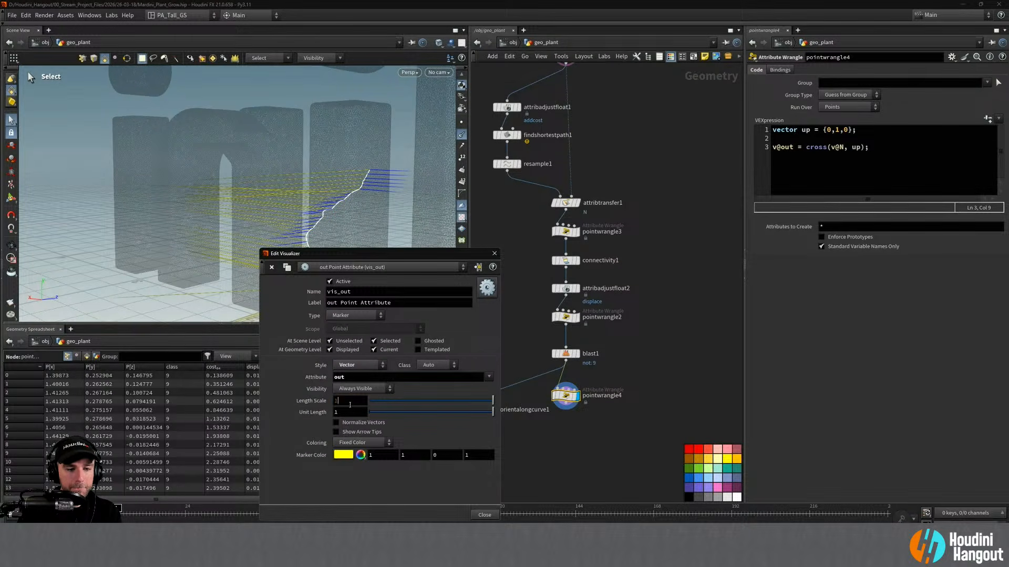
Set the Length Scale of the out attribute's vector visualizer to 0.1
double_click(350, 404)
text(0.1)
key(Return)
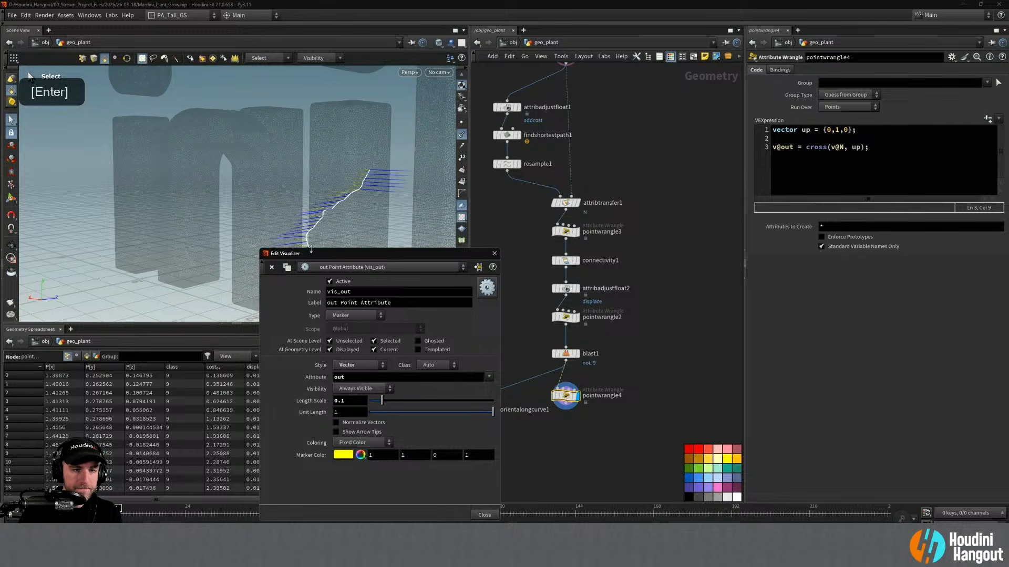
alt+drag(325, 220, 341, 199)
alt+right_drag(342, 200, 362, 189)
alt+drag(362, 189, 368, 184)
alt+middle_drag(368, 184, 371, 181)
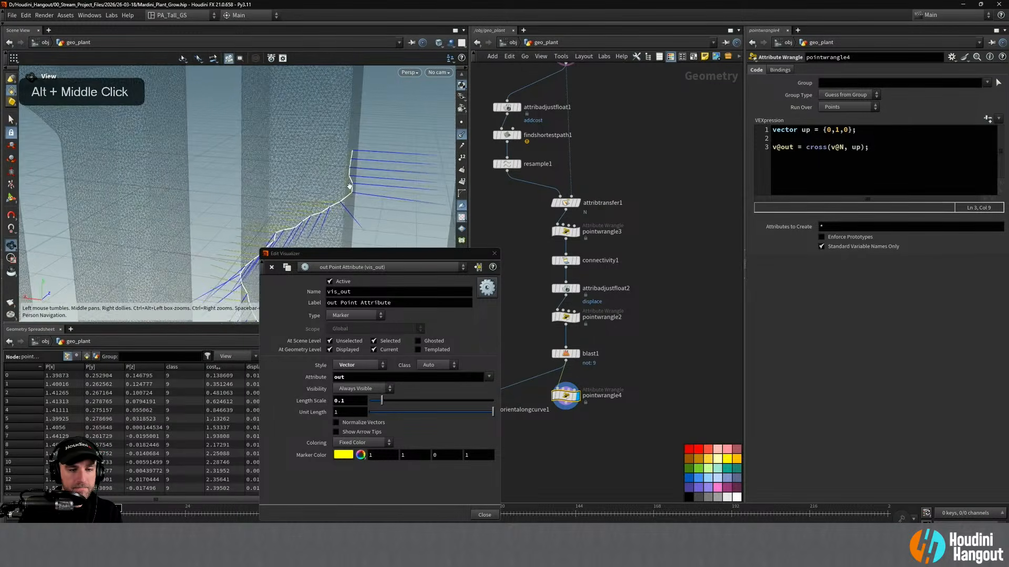
Set the out visualizer's marker color to pure green and close its Edit Visualizer window
click(343, 455)
click(303, 372)
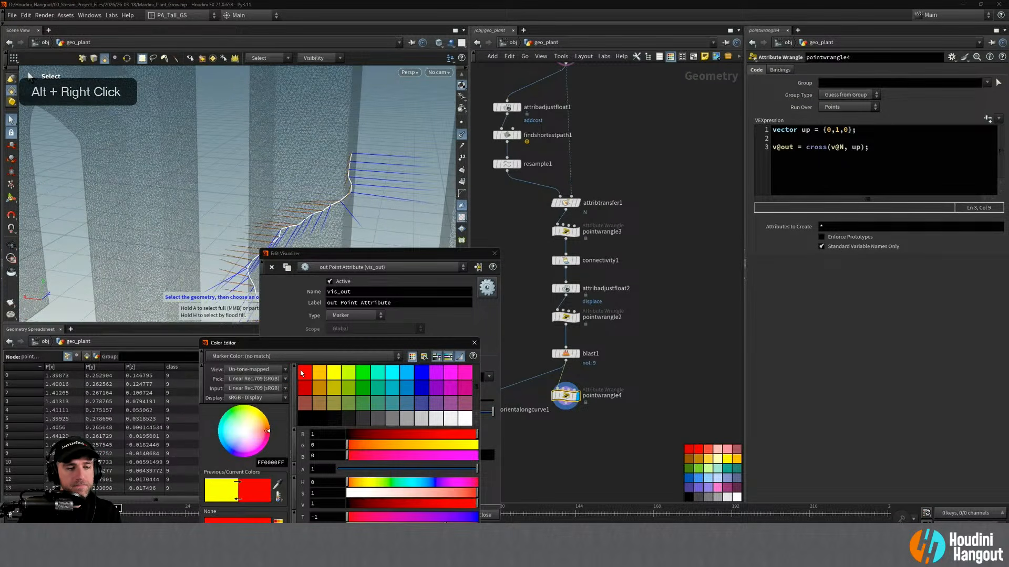
click(363, 372)
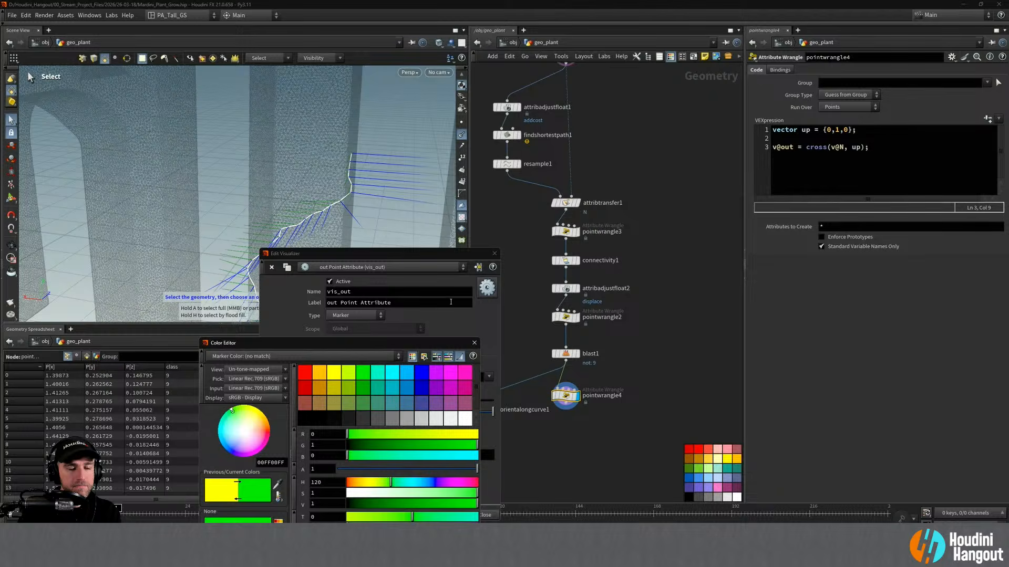
click(494, 253)
Replace up with v@N as the second cross argument in pointwrangle4's VEX code and apply it
alt+drag(331, 227, 310, 226)
middle_drag(624, 151, 622, 215)
alt+drag(174, 179, 261, 158)
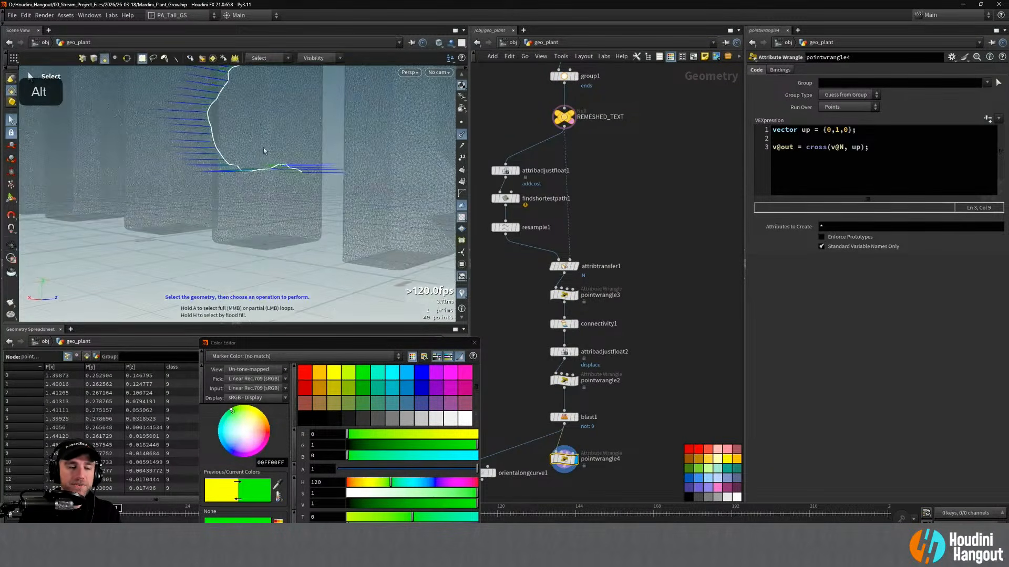
alt+middle_drag(261, 157, 270, 207)
alt+drag(270, 207, 287, 235)
key(s)
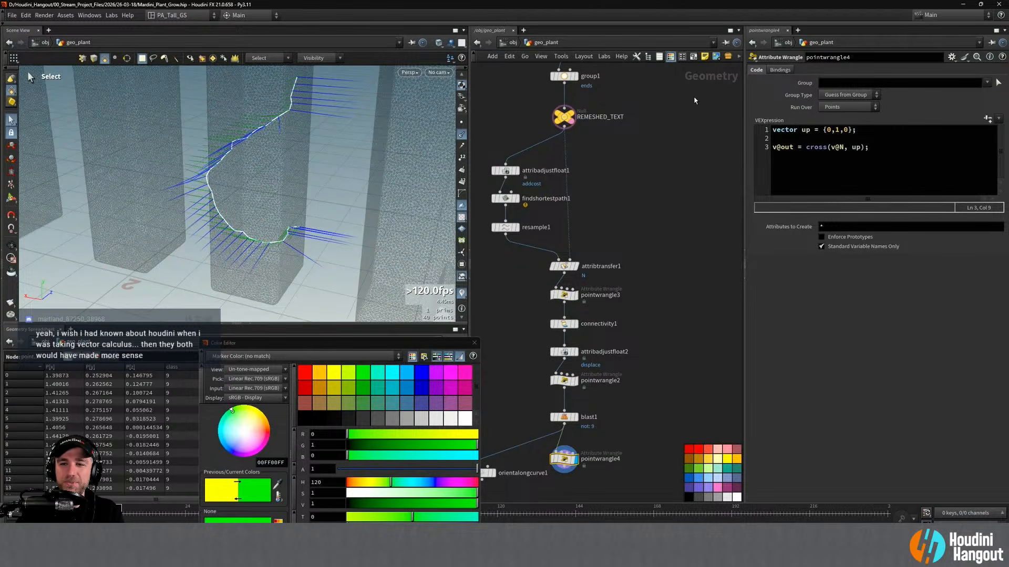
double_click(855, 147)
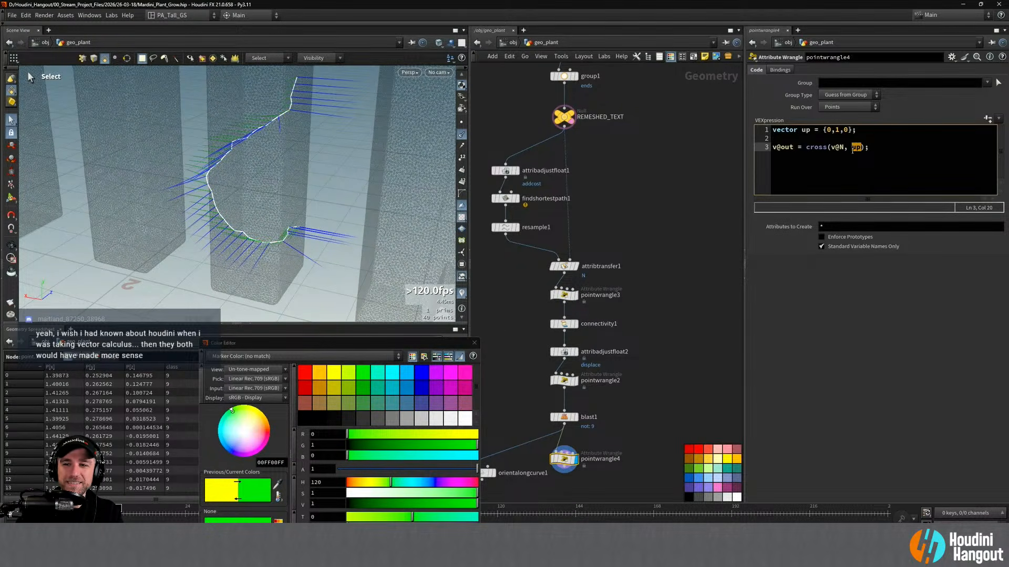
text(v@N)
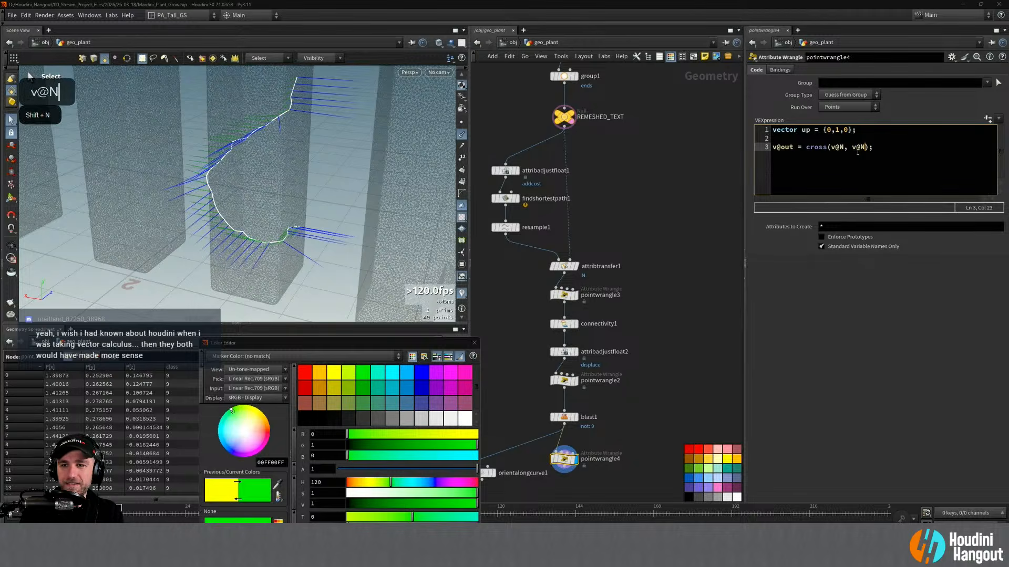
click(888, 372)
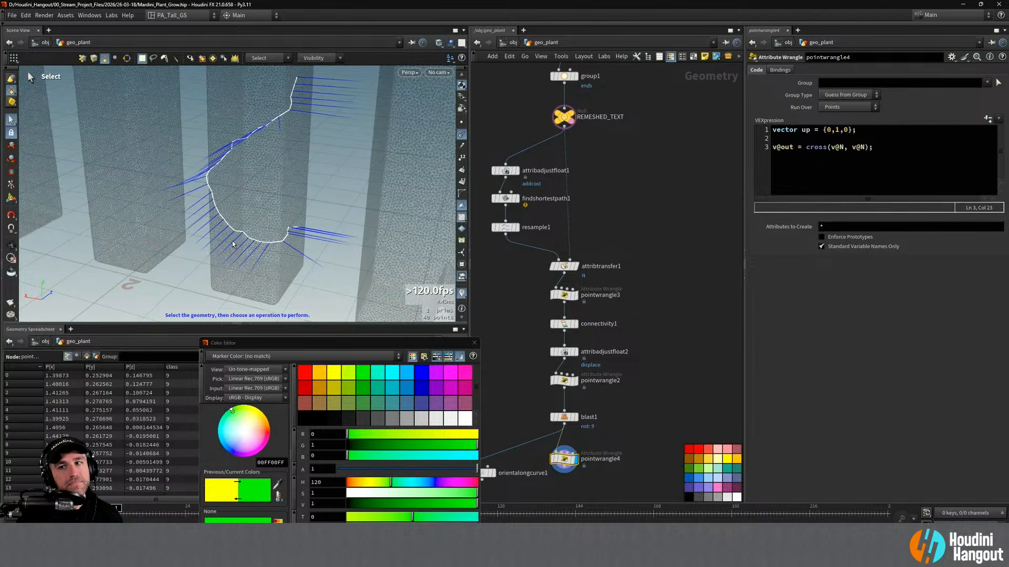
Try -v@N as the second cross argument in pointwrangle4's VEX code, then remove the minus sign
click(852, 148)
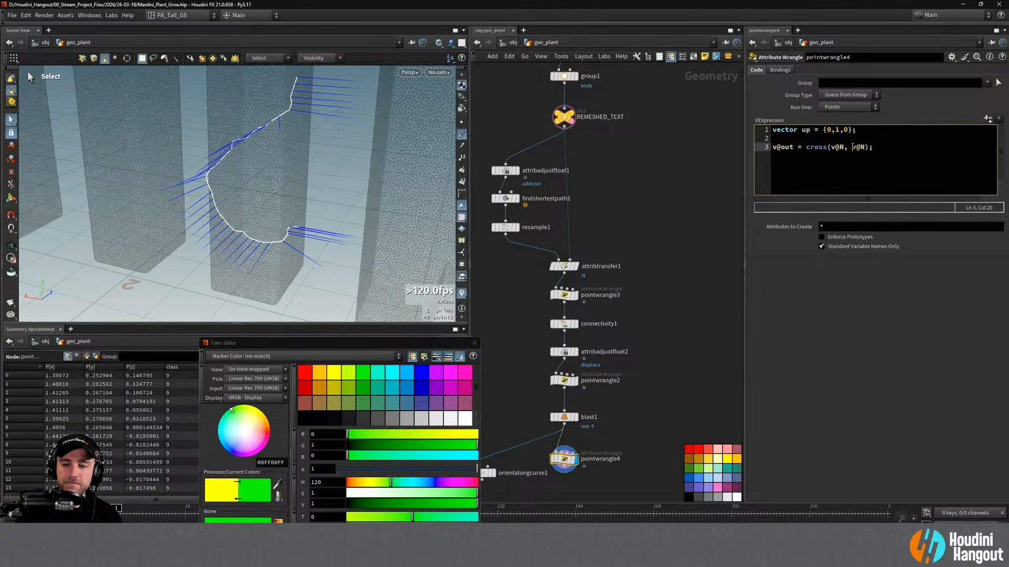
text(-)
click(958, 310)
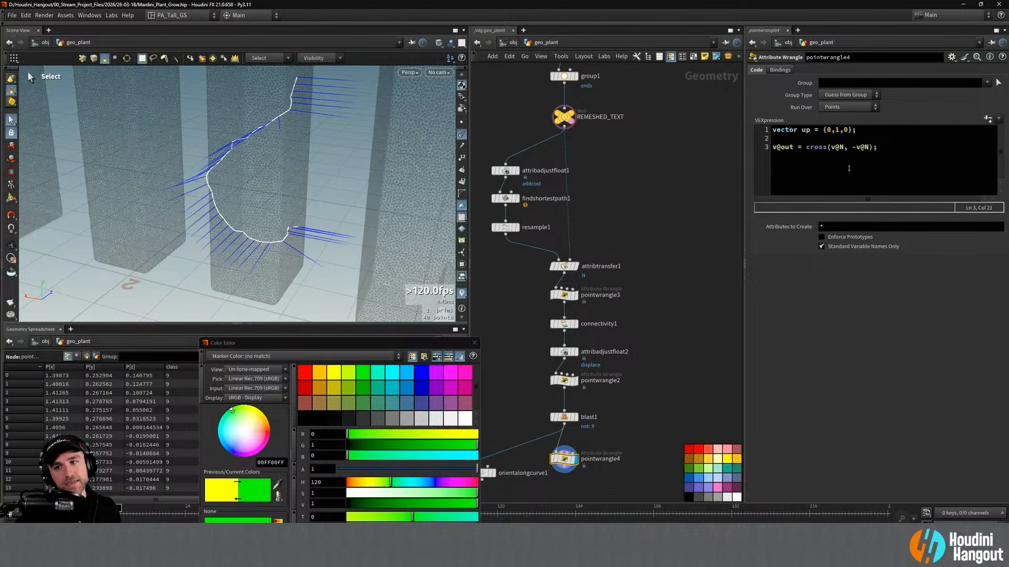
click(853, 148)
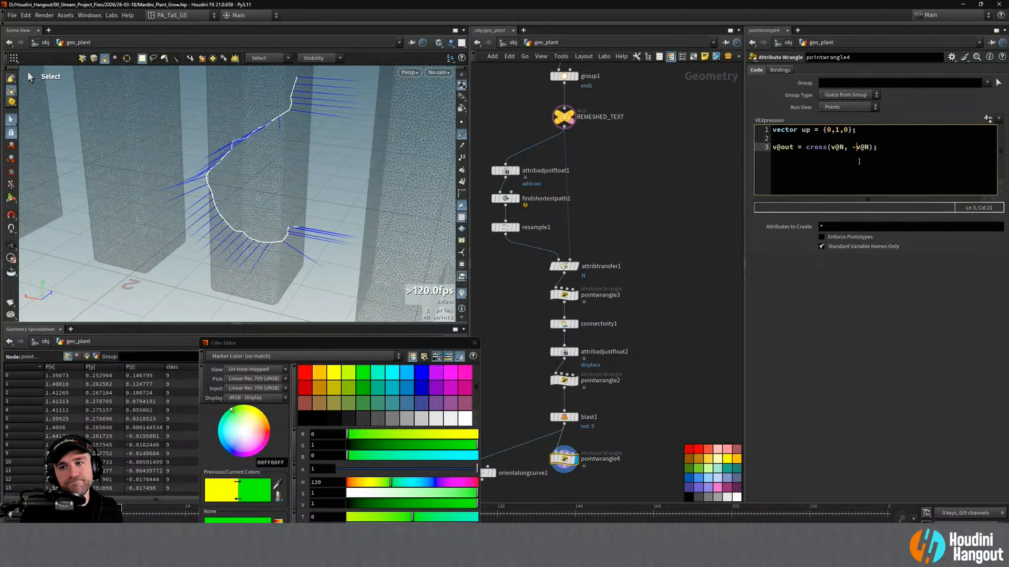
key(BackSpace)
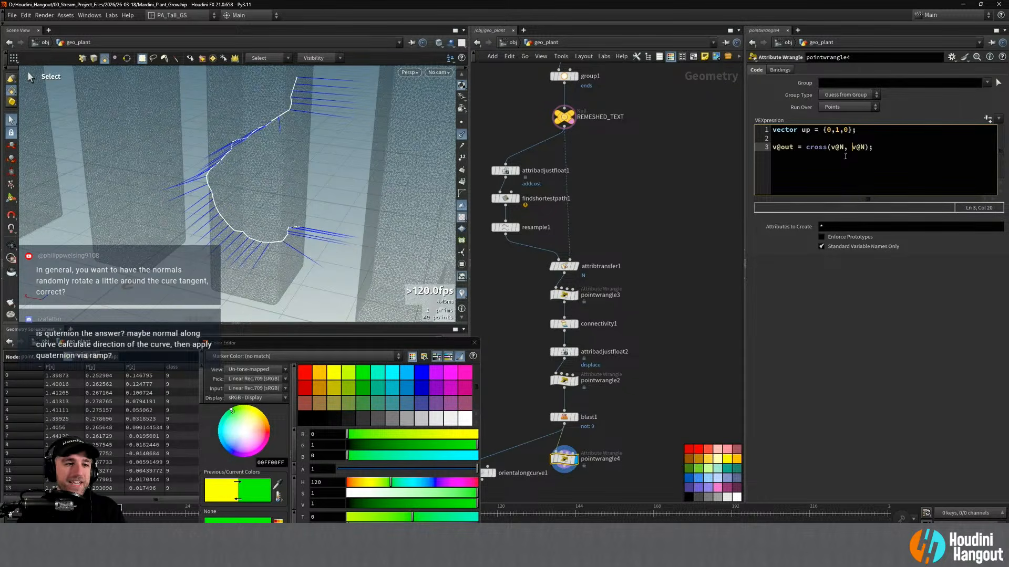
Examine the direction of the blue normals along the isolated curve from several angles
alt+right_click(248, 154)
alt+right_drag(248, 155, 279, 91)
alt+drag(279, 92, 297, 122)
alt+middle_drag(279, 105, 261, 158)
mouse_move(262, 158)
alt+mouse_down()
mouse_move(308, 128)
mouse_move(336, 148)
mouse_move(268, 156)
alt+mouse_up()
key(s)
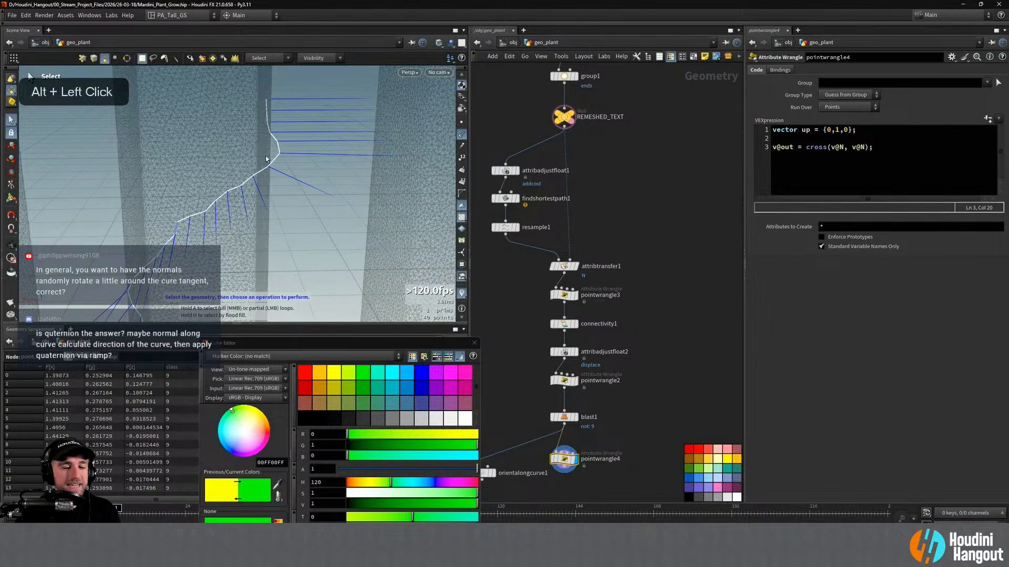
key(alt)
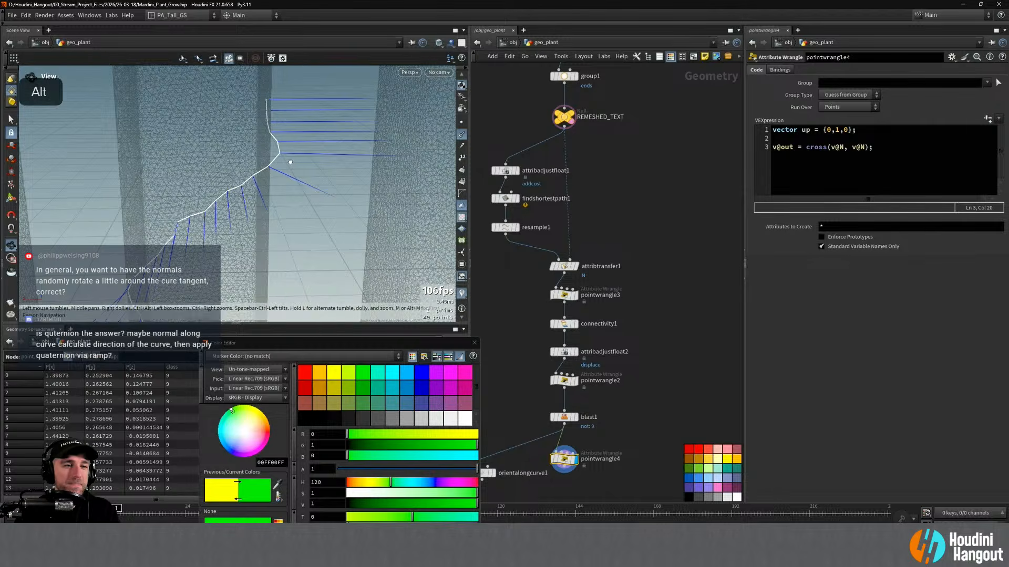
alt+drag(291, 161, 257, 160)
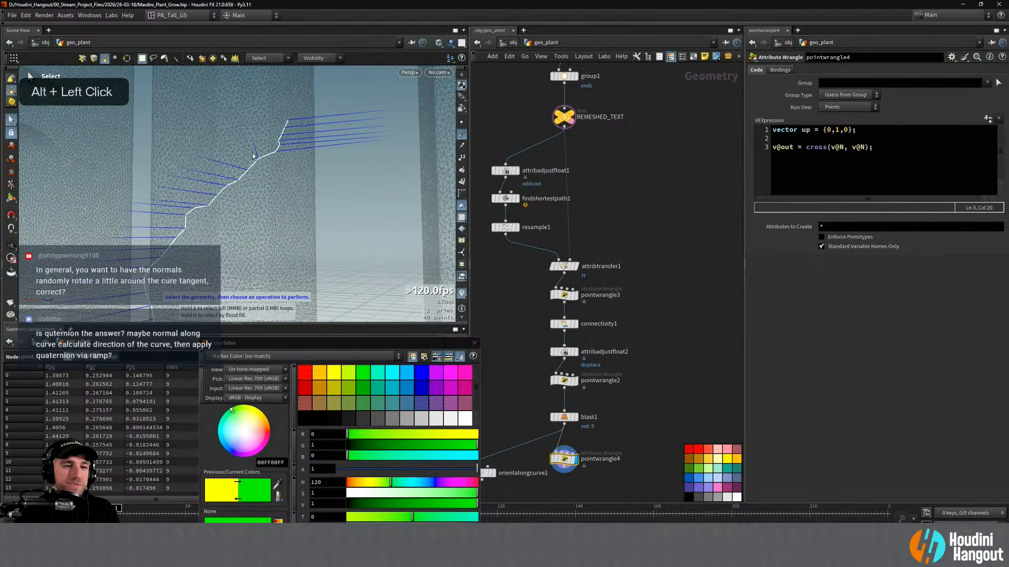
mouse_move(284, 187)
alt+mouse_down()
mouse_move(293, 213)
mouse_move(272, 224)
mouse_move(272, 173)
alt+mouse_up()
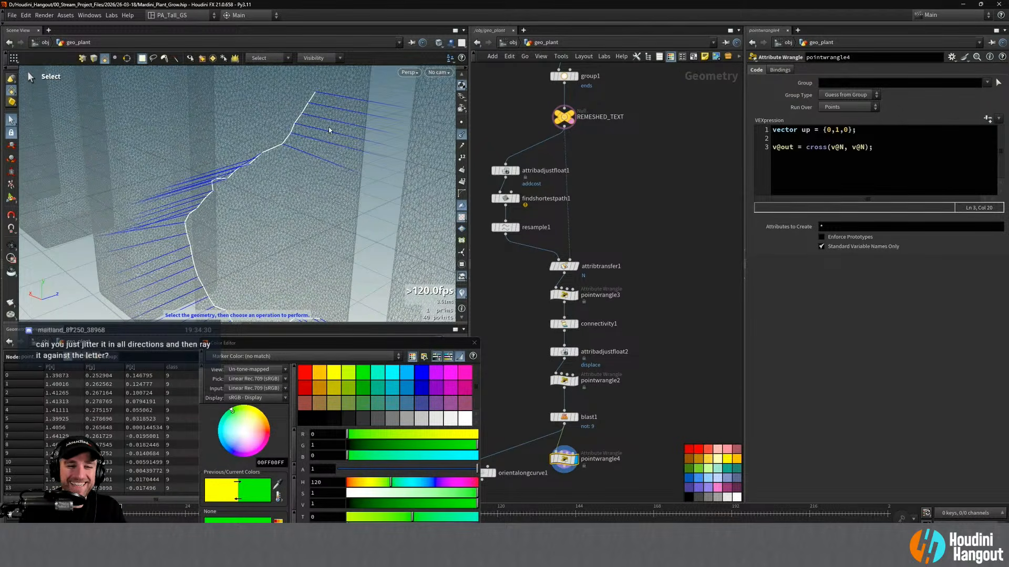
Display findshortestpath1's output and examine its branching paths across the letters
click(514, 200)
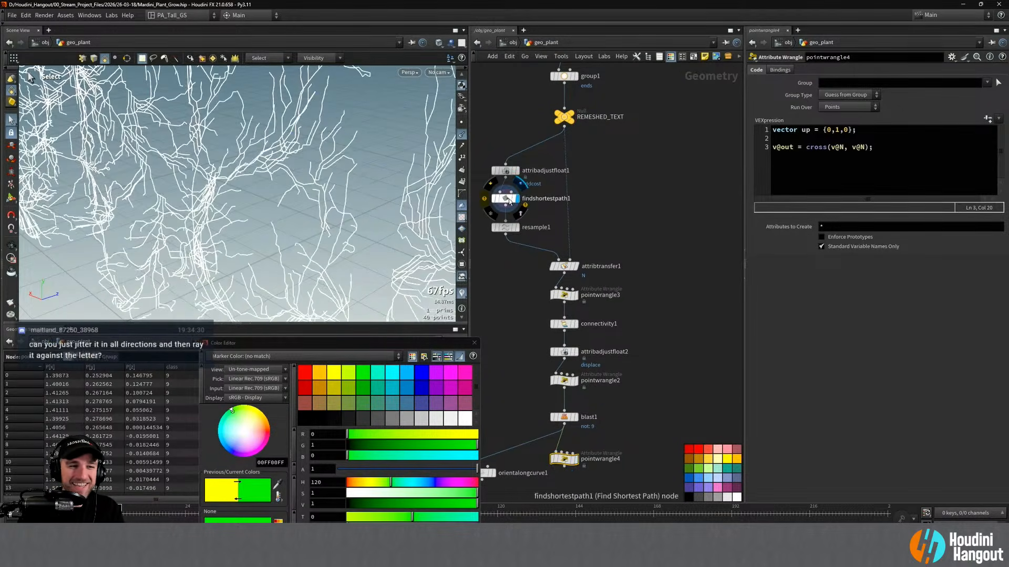
click(509, 200)
alt+drag(294, 200, 368, 205)
alt+right_drag(367, 205, 326, 208)
mouse_move(326, 208)
alt+mouse_down()
mouse_move(448, 212)
mouse_move(318, 186)
mouse_move(331, 189)
alt+mouse_up()
Select and display resample1 to inspect the smoothed branch curves up close
click(516, 227)
click(506, 227)
alt+right_drag(331, 189, 317, 195)
alt+middle_drag(317, 196, 262, 190)
alt+drag(262, 189, 367, 210)
key(s)
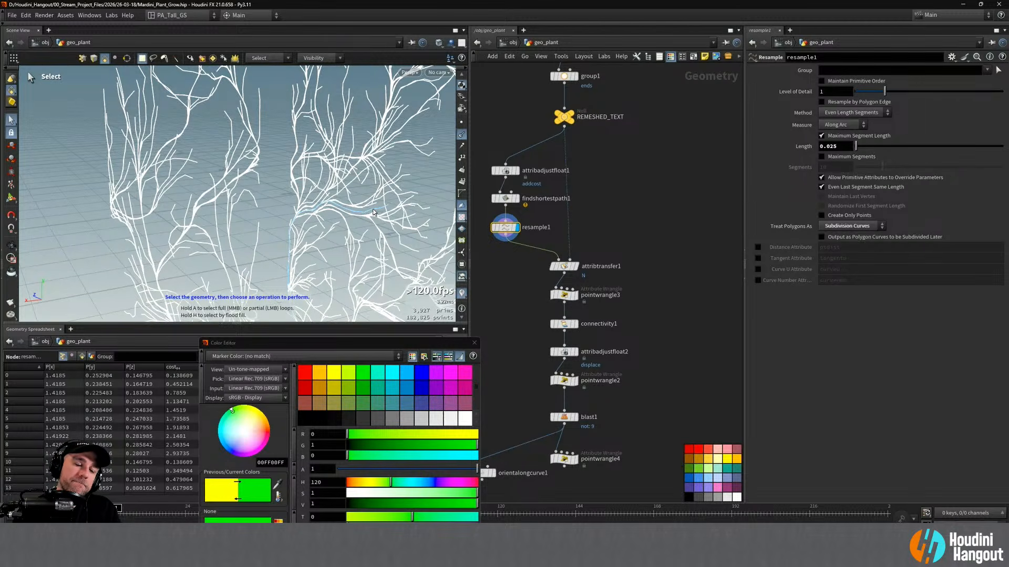
key(alt)
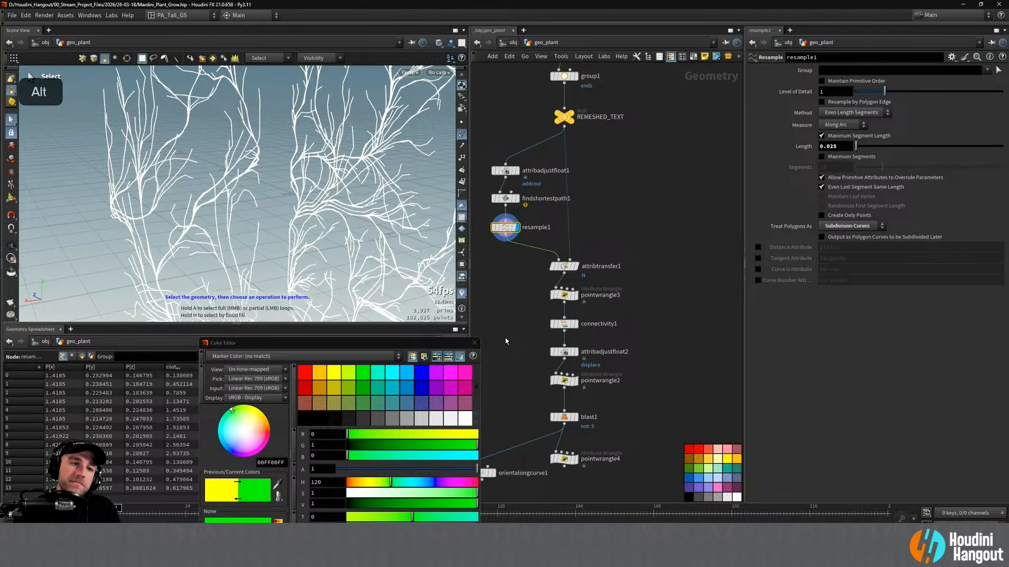
Insert a Point Jitter node between resample1 and attribtransfer1 and view its output on the whole text
alt+middle_drag(514, 335, 543, 293)
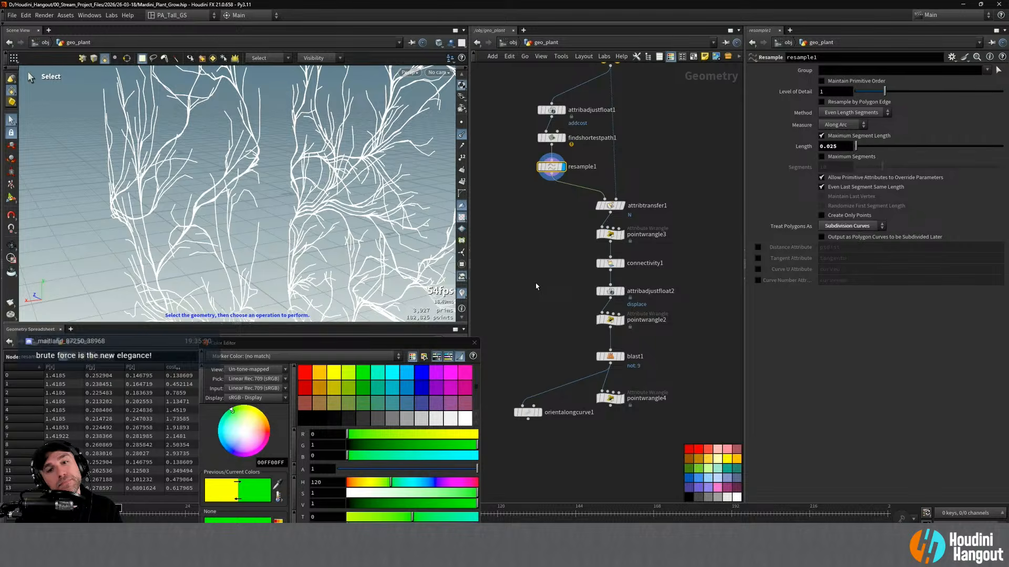
key(Tab)
text(jitter)
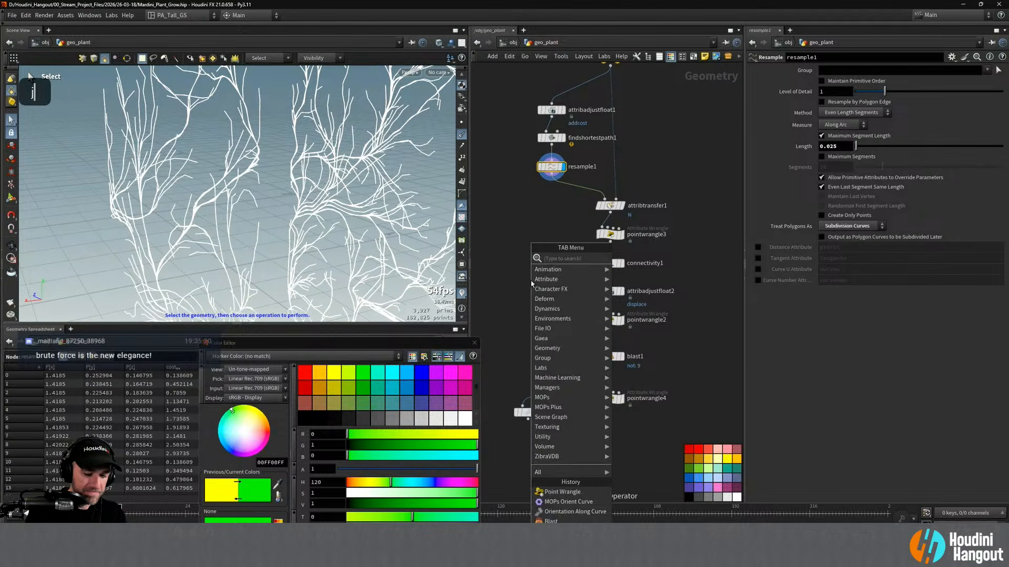
key(Return)
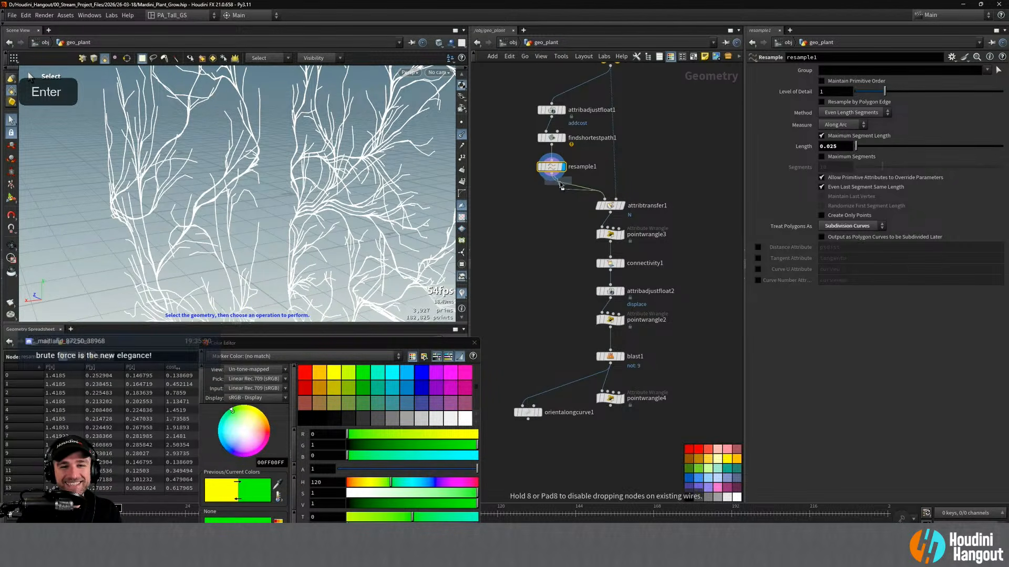
click(562, 196)
drag(562, 199, 551, 196)
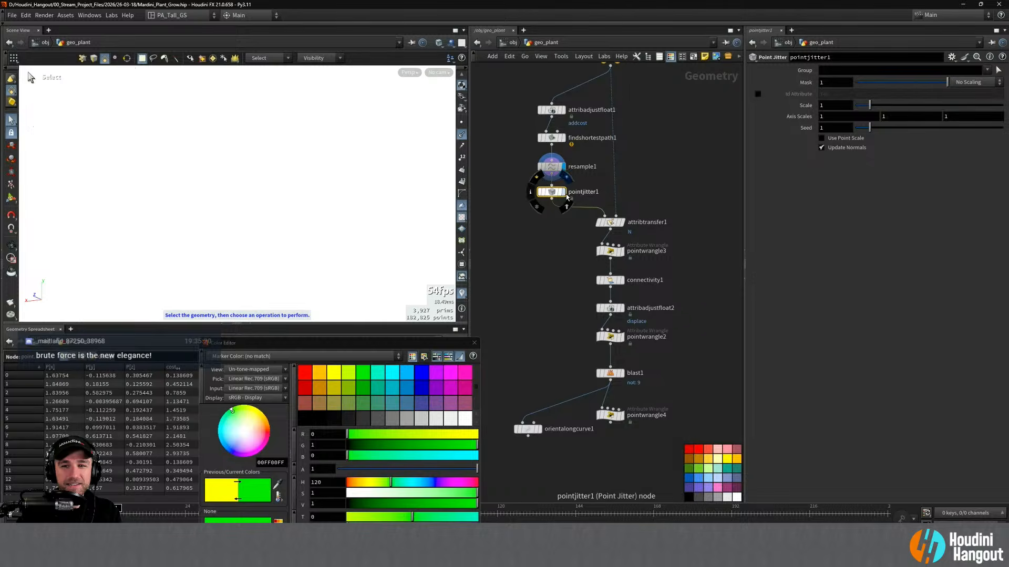
alt+right_drag(291, 212, 280, 184)
alt+middle_drag(316, 172, 185, 201)
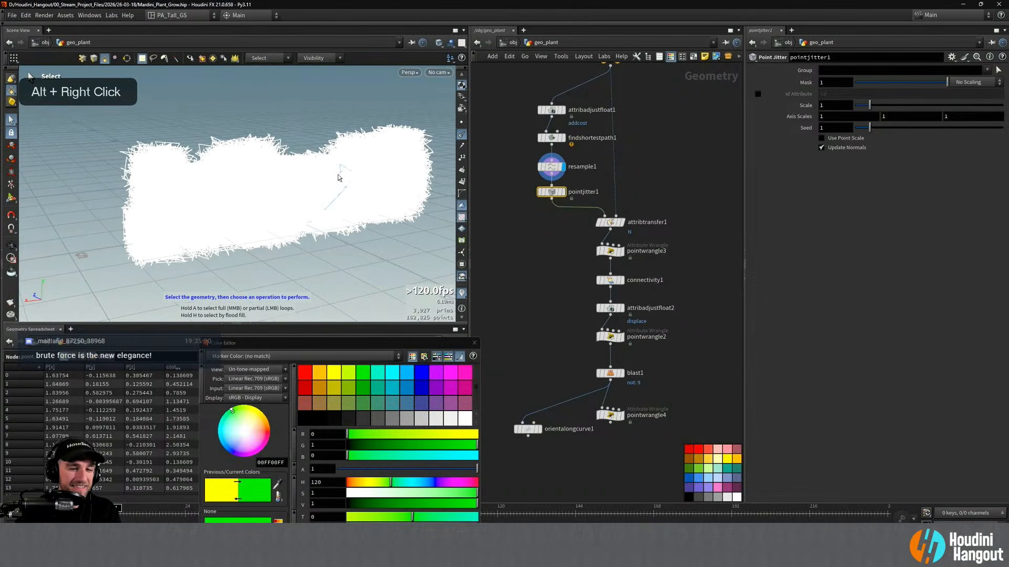
key(Tab)
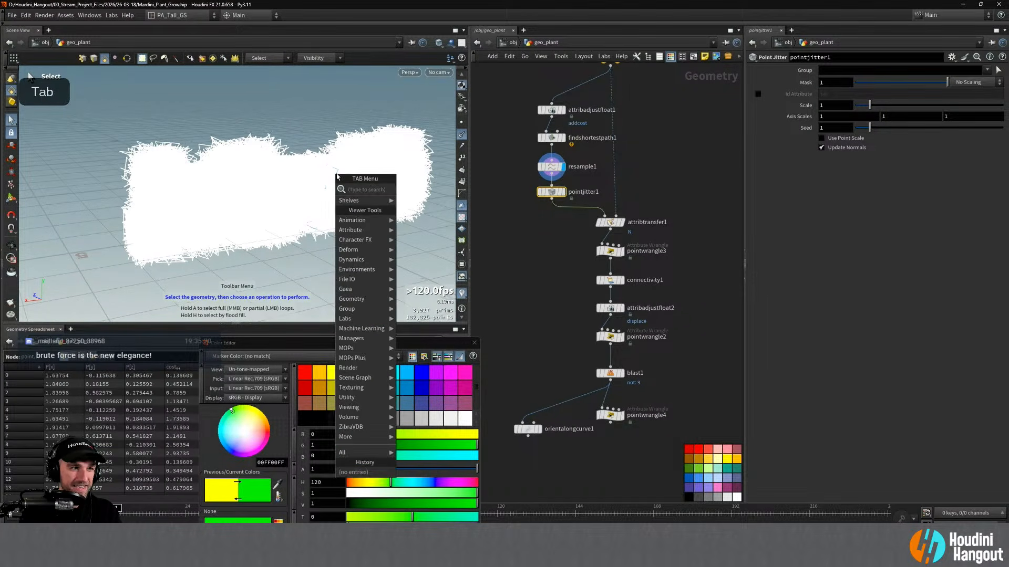
text(sdf)
key(BackSpace)
key(BackSpace)
key(BackSpace)
text(pri)
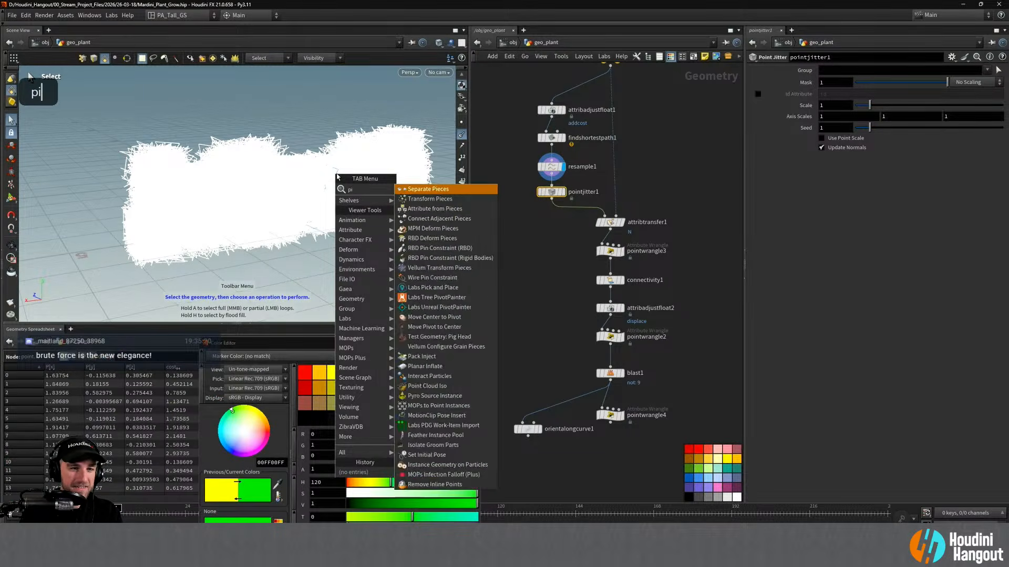
text(nt render)
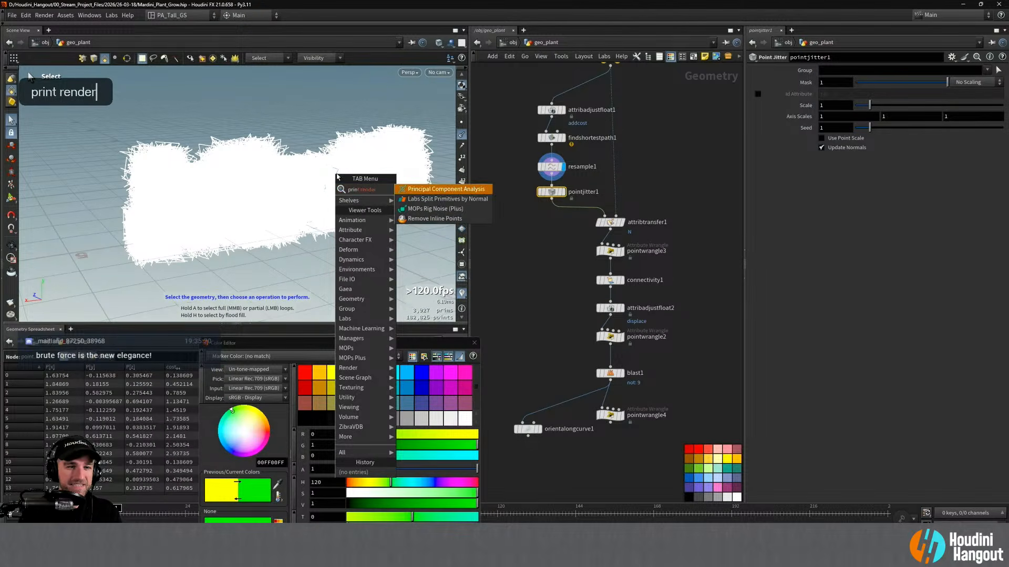
key(Escape)
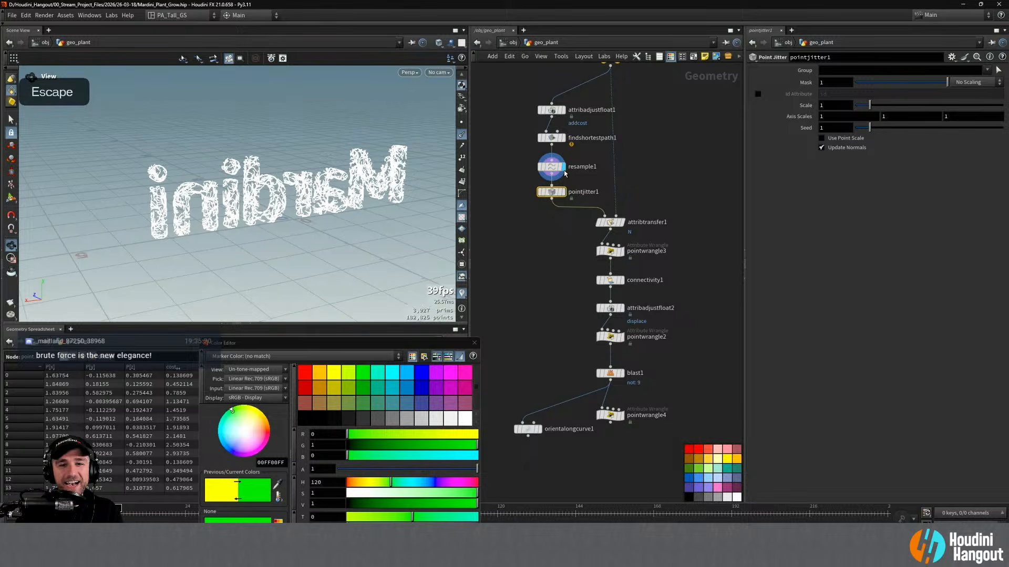
Display pointjitter1, reduce its Scale to 0, and delete the node
click(565, 192)
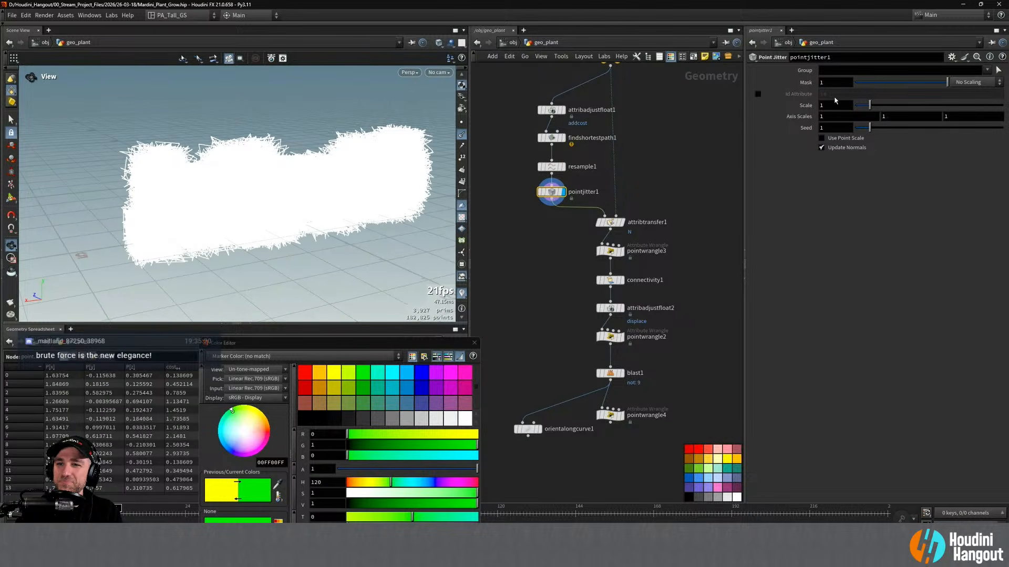
drag(868, 106, 855, 106)
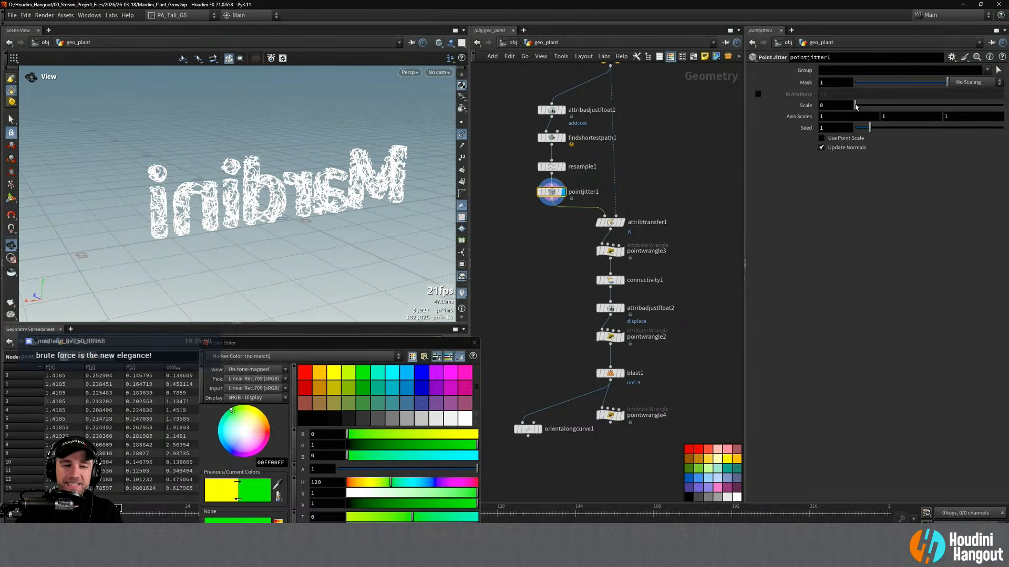
alt+right_drag(332, 203, 370, 149)
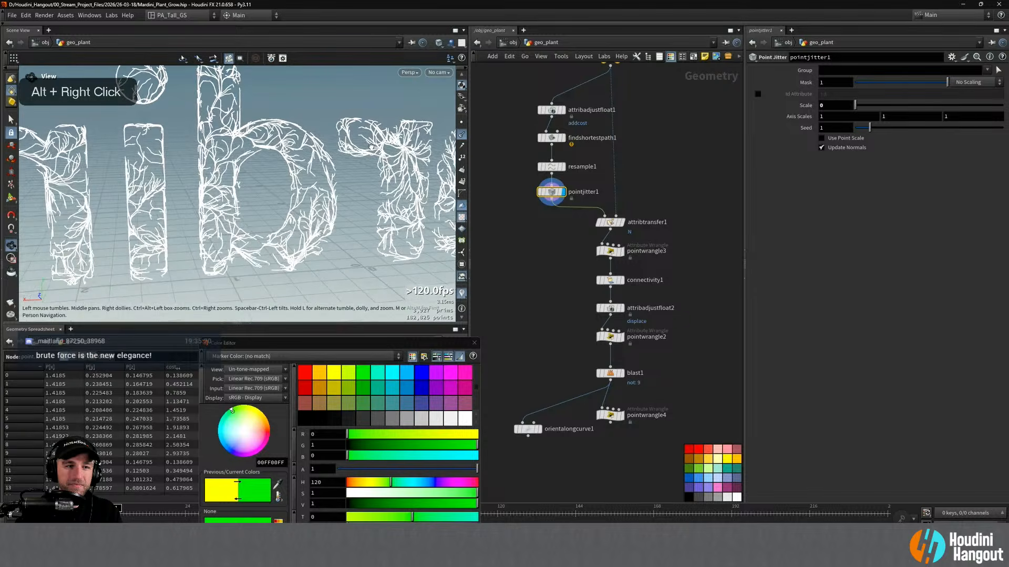
key(Delete)
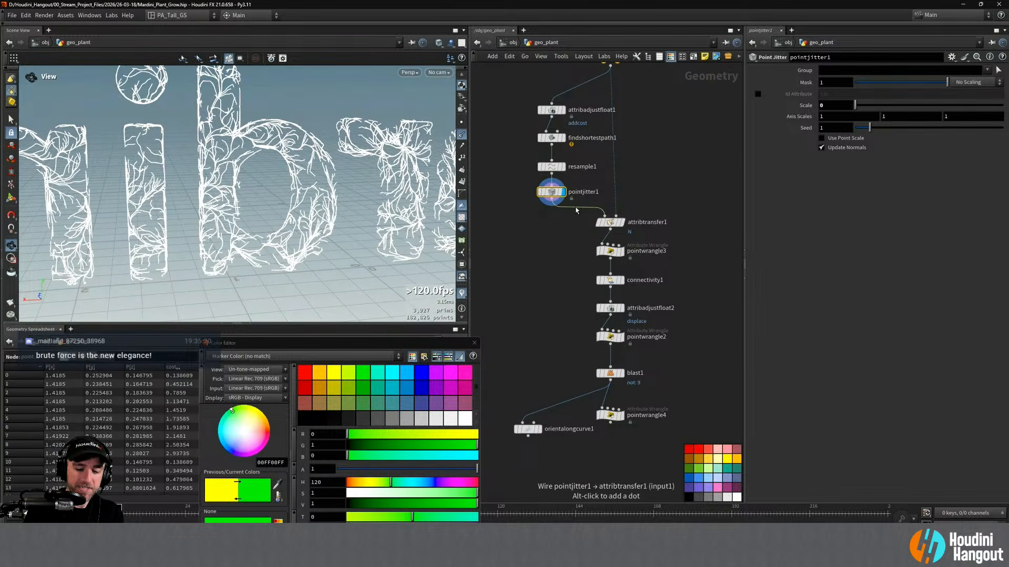
key(Tab)
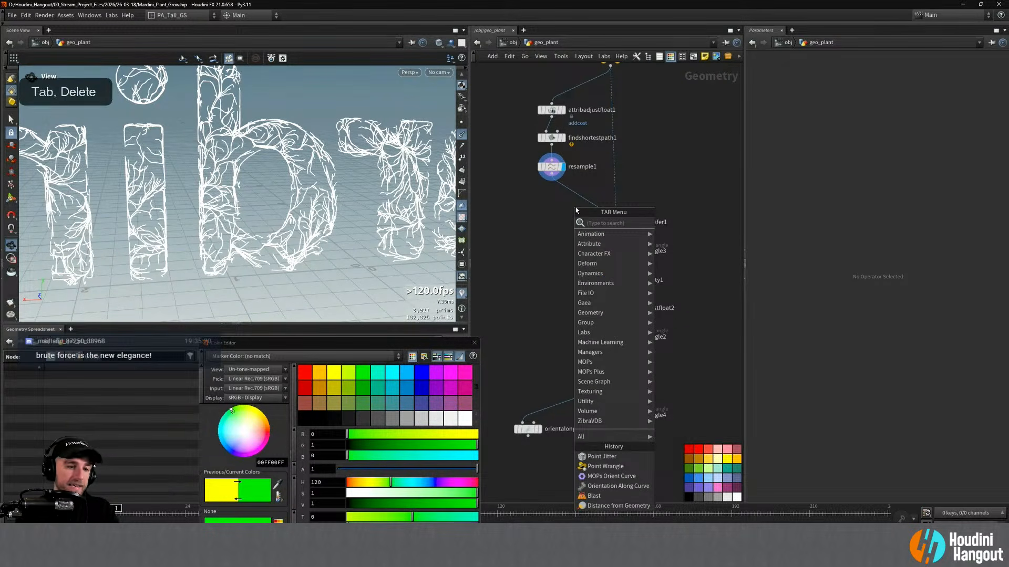
text(vector no)
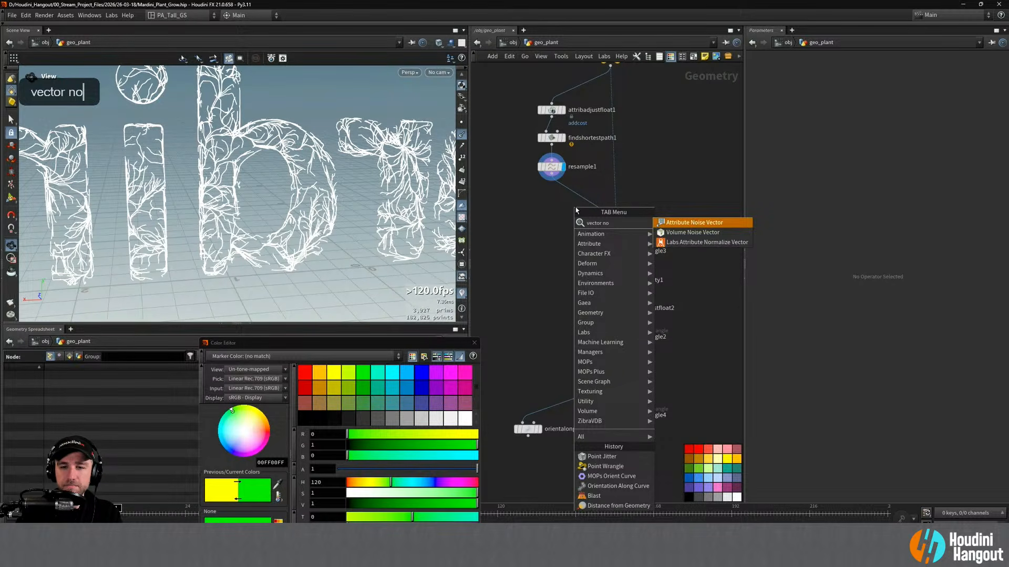
key(Return)
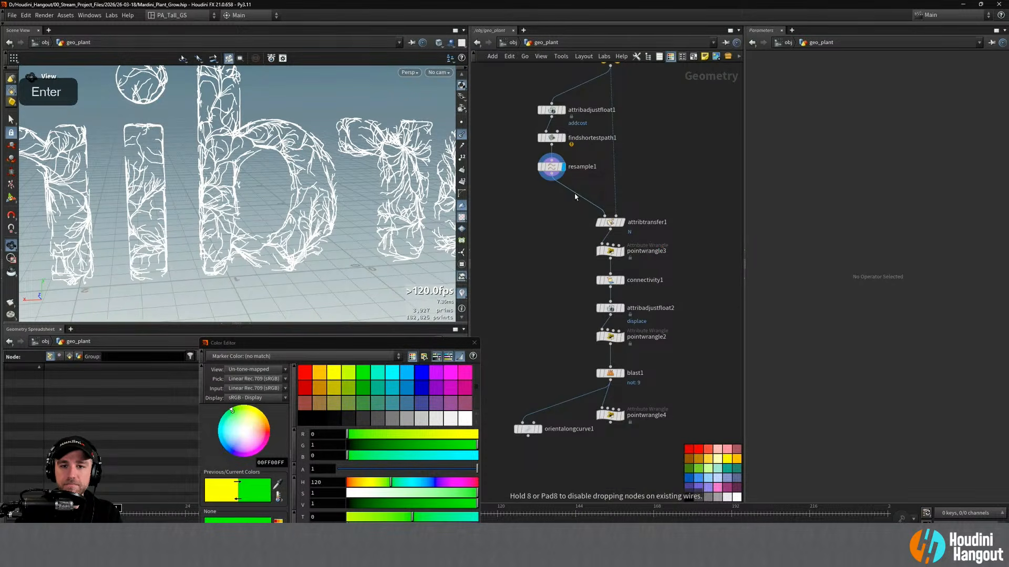
click(573, 194)
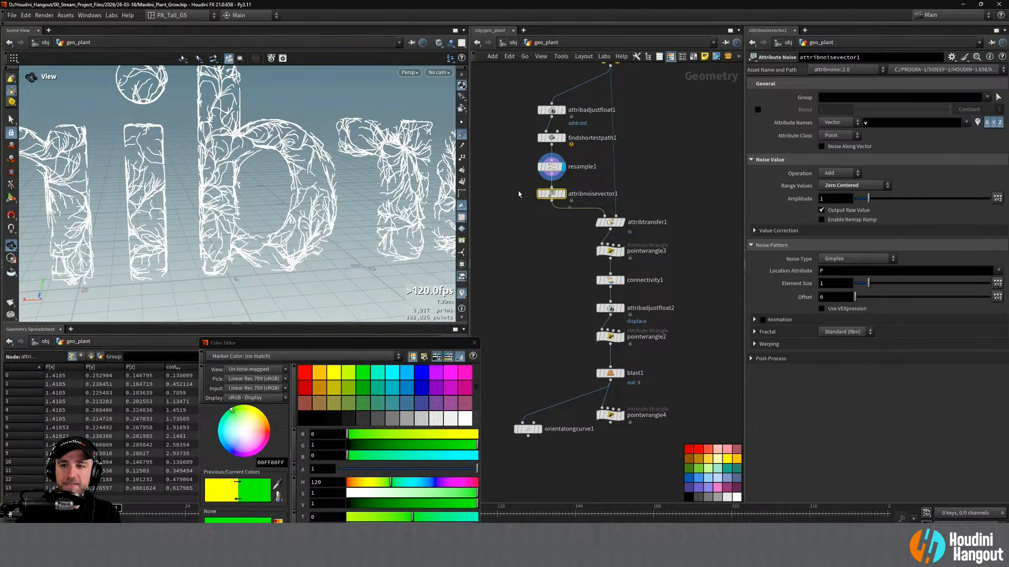
key(Delete)
Insert an Attribute Adjust Vector node between resample1 and attribtransfer1
key(Tab)
text(a)
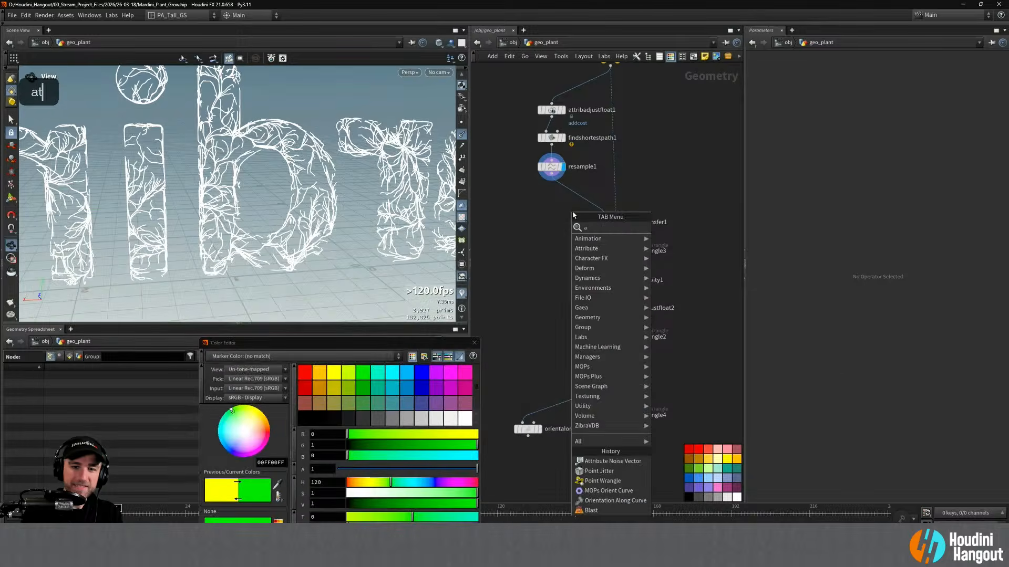
text(tt ad)
key(Down)
key(Down)
key(Down)
key(Down)
key(Down)
key(Down)
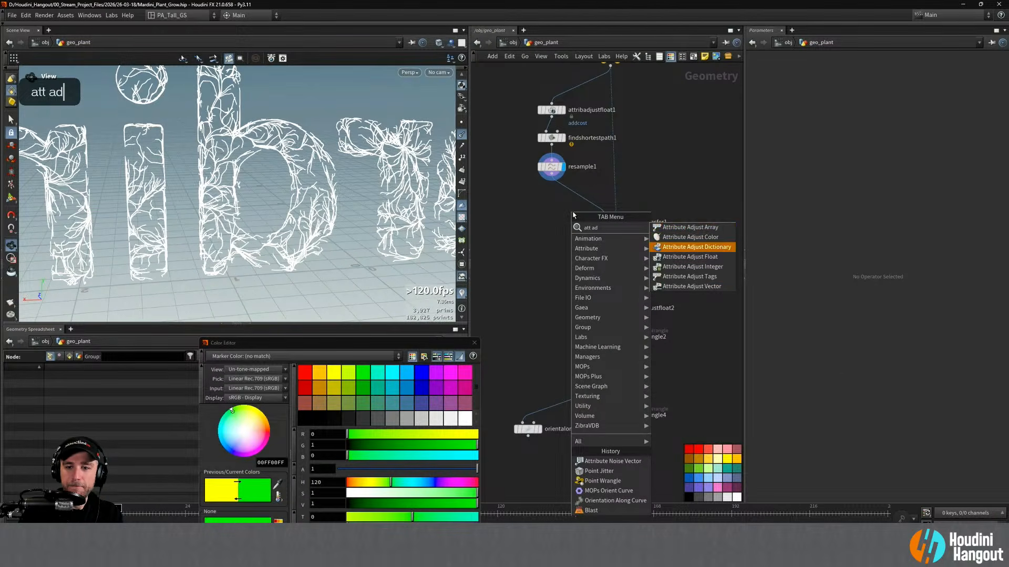
key(Return)
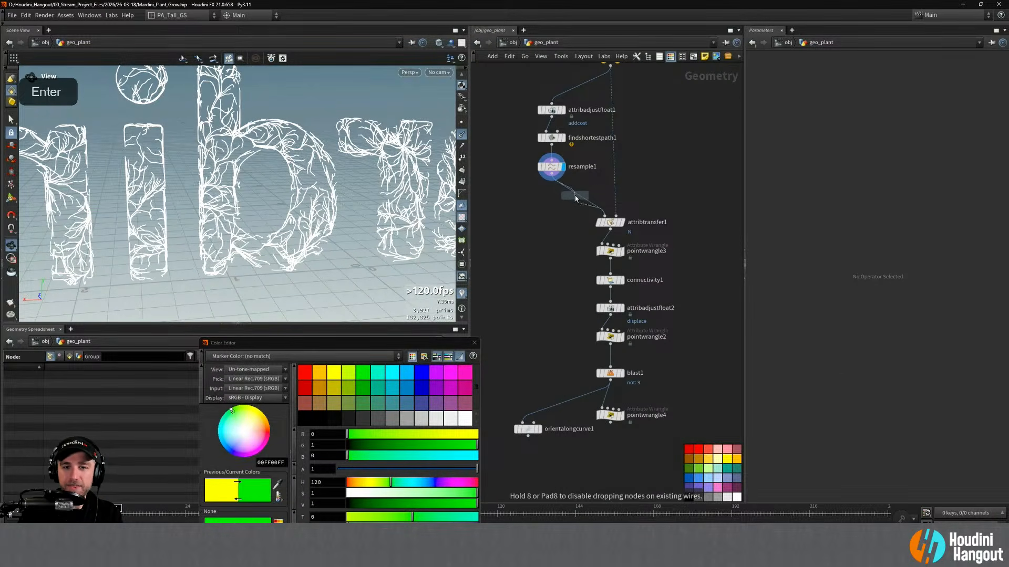
click(551, 192)
drag(548, 192, 548, 194)
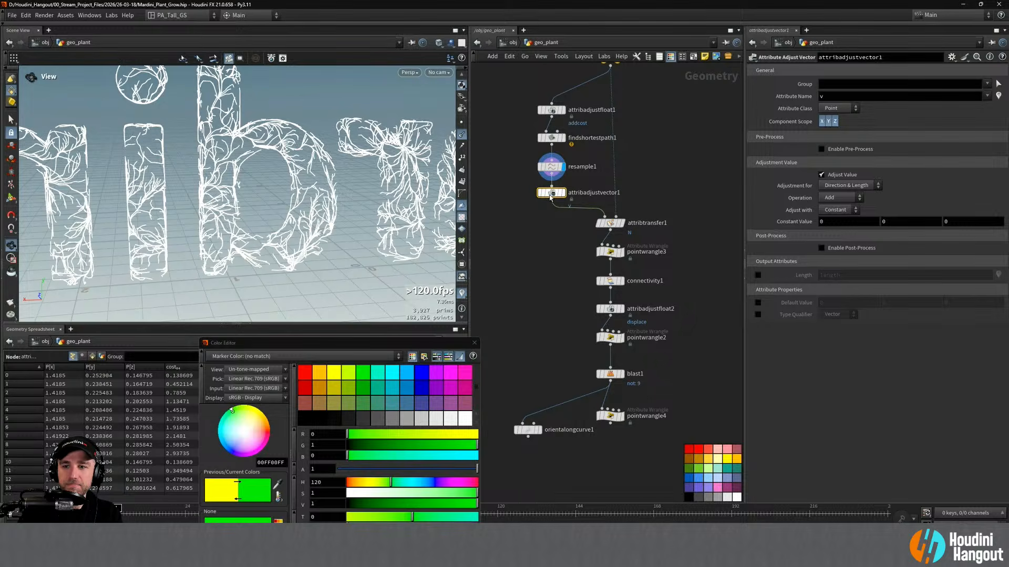
Make attribadjustvector1 adjust attribute P with Noise using the Set Always operation, and display its output
drag(828, 97, 755, 102)
text(P)
key(Return)
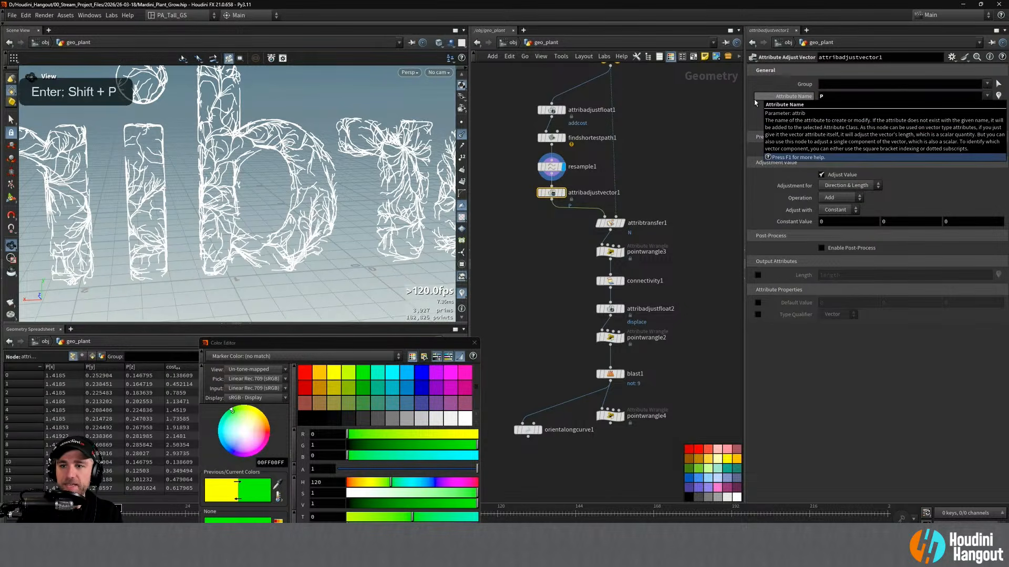
click(840, 198)
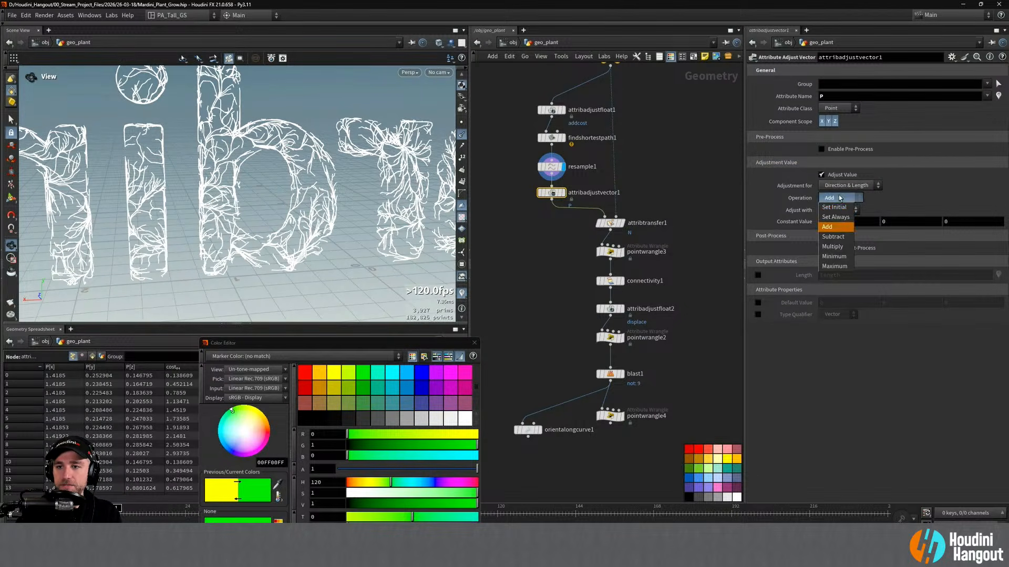
click(835, 219)
click(835, 210)
click(834, 221)
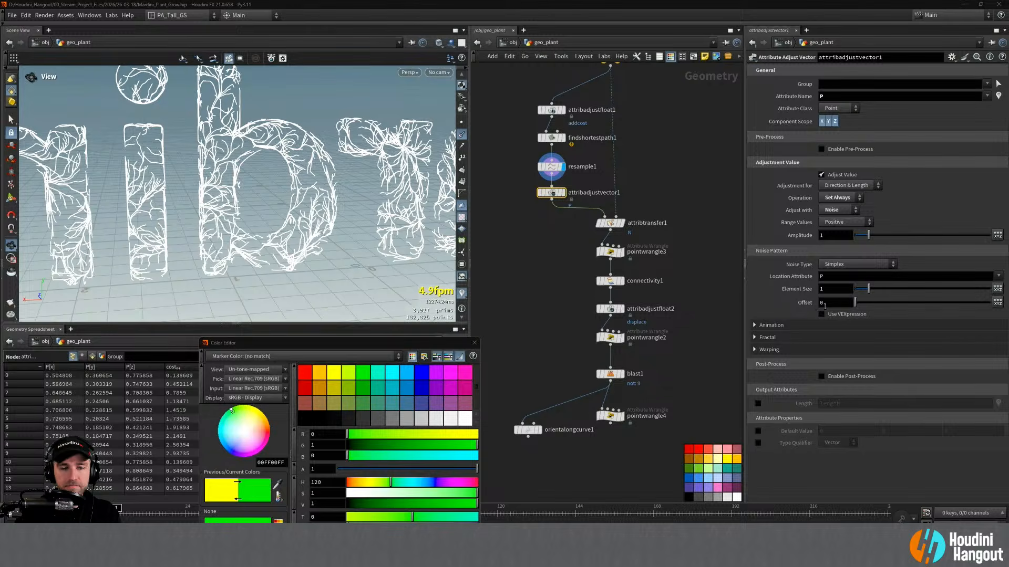
click(563, 193)
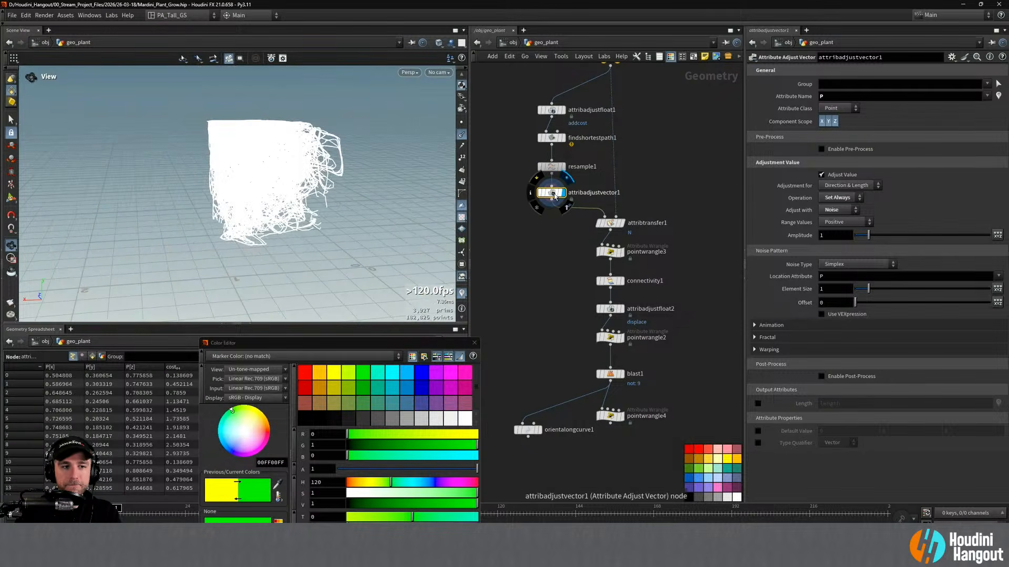
Change attribadjustvector1's operation to Add and its noise range values to Zero Centered
click(839, 197)
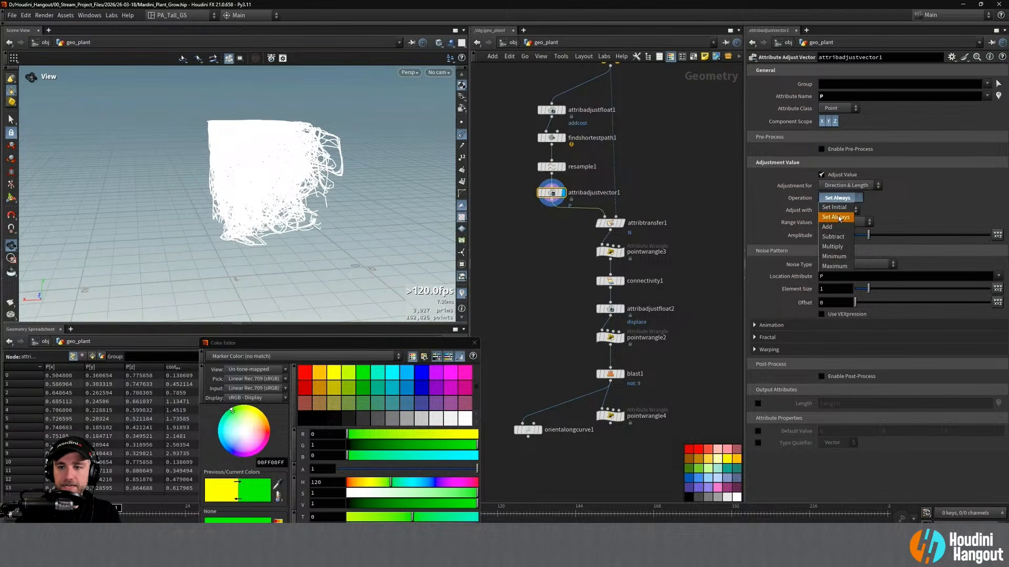
click(837, 227)
click(843, 222)
click(838, 240)
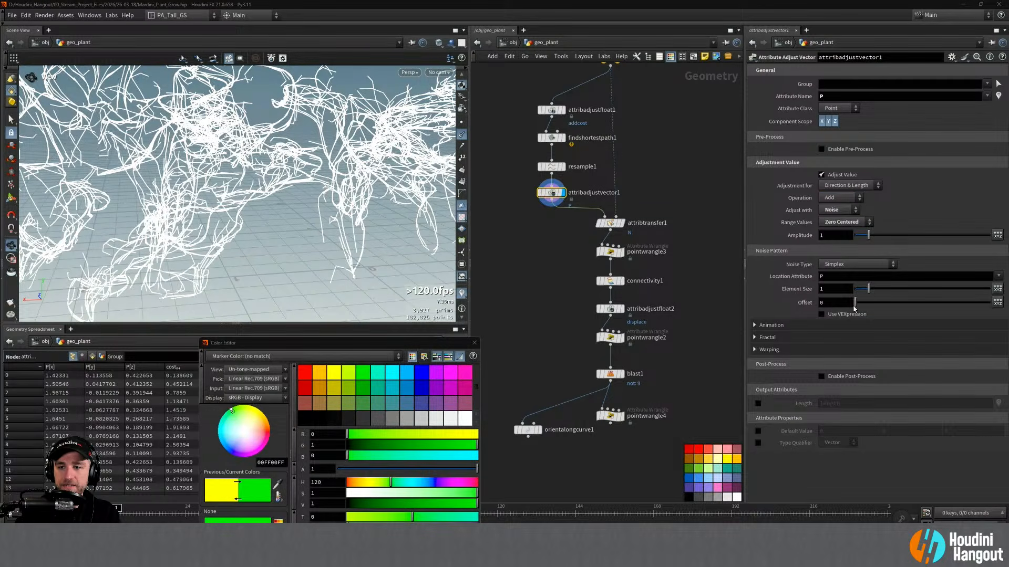
Tune attribadjustvector1's noise to an amplitude of 0.025 and an element size of 0.061
drag(867, 293, 858, 293)
key(ctrl+z)
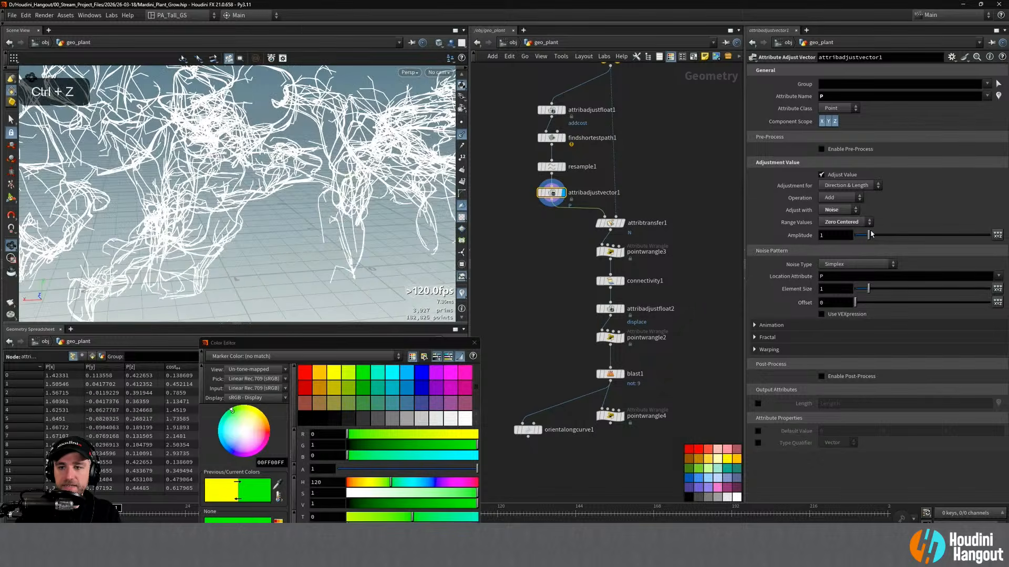
drag(868, 238, 854, 238)
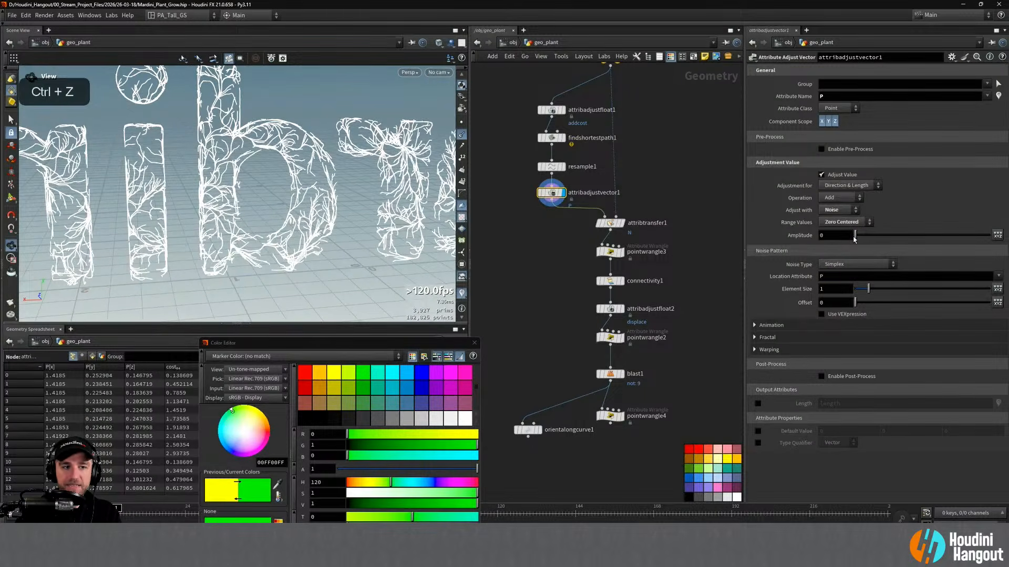
middle_drag(829, 237, 934, 271)
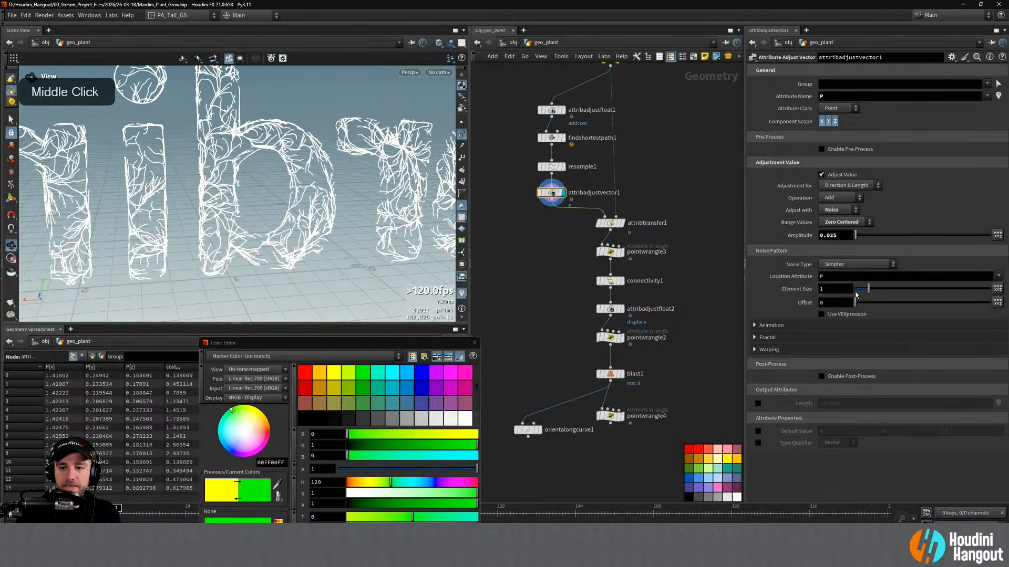
drag(870, 290, 860, 291)
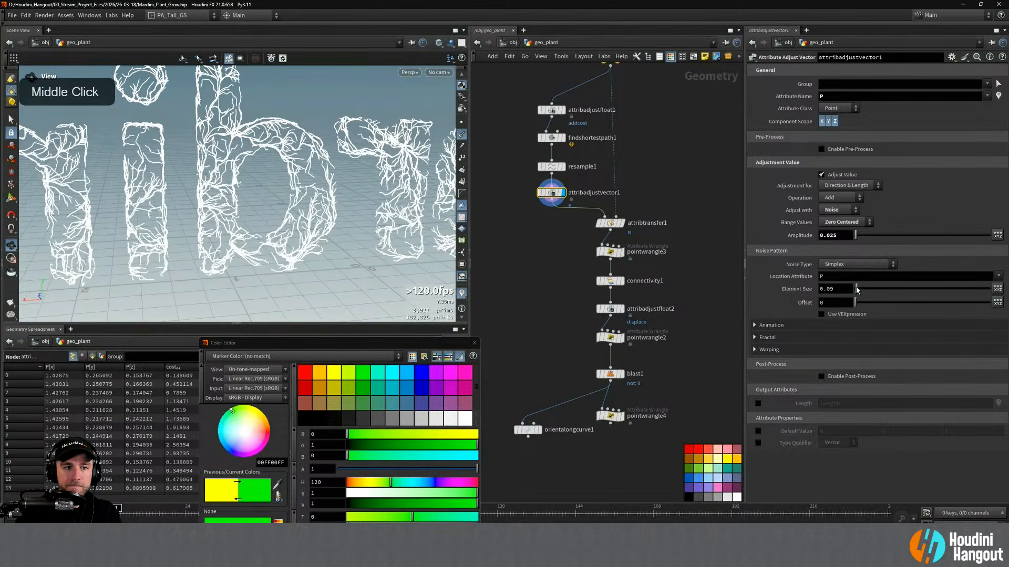
middle_drag(836, 289, 835, 318)
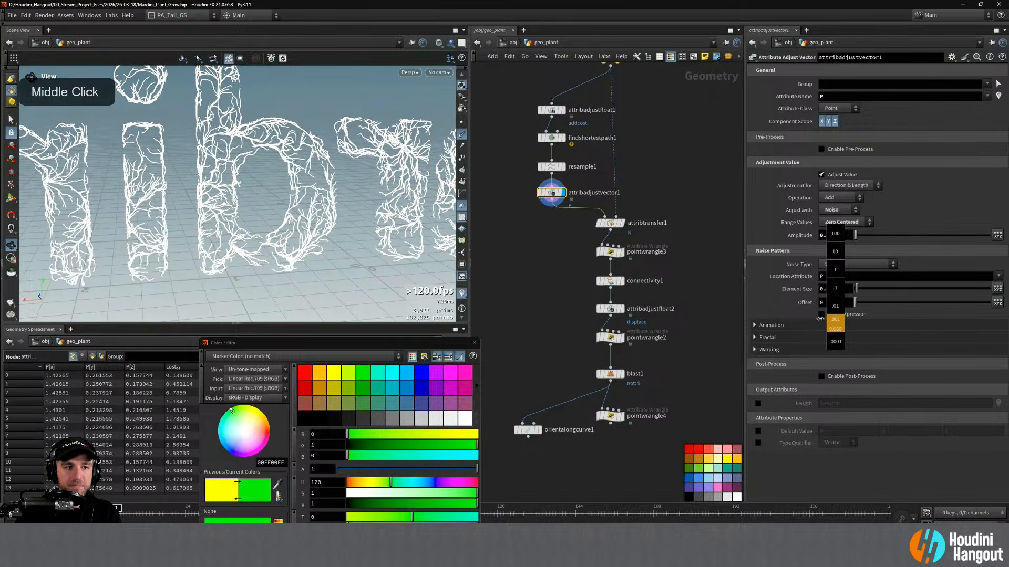
middle_drag(758, 322, 709, 326)
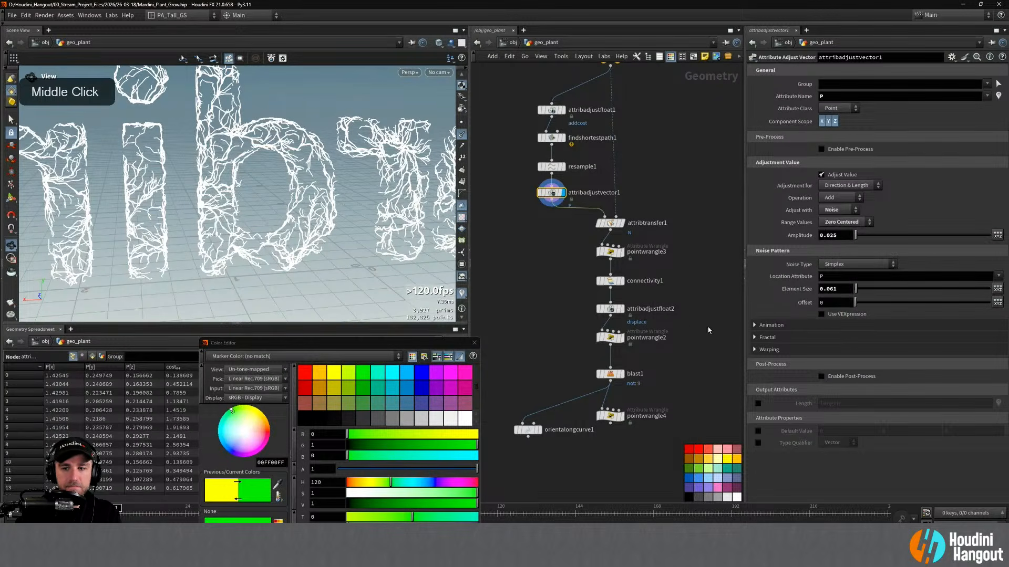
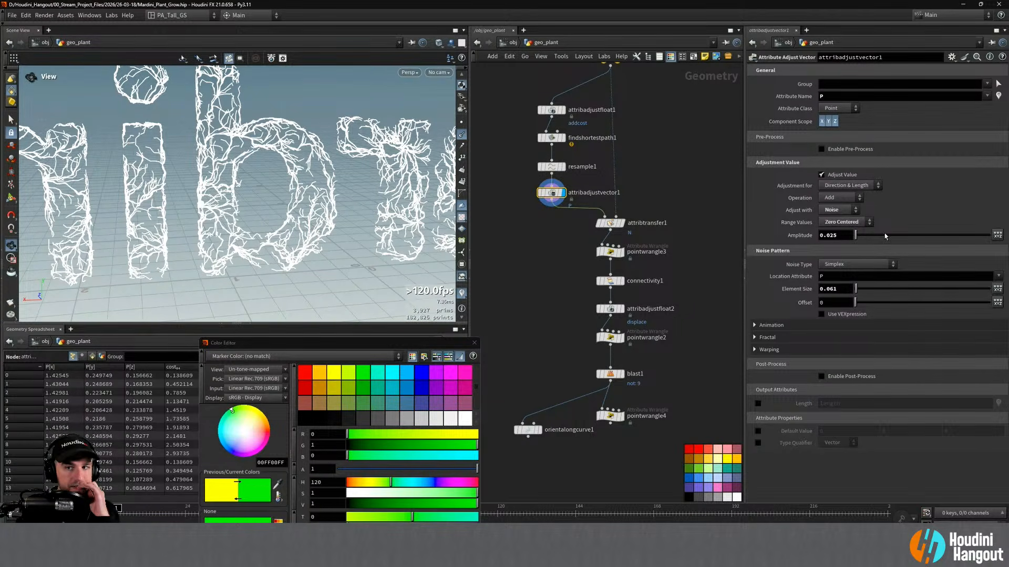
click(846, 225)
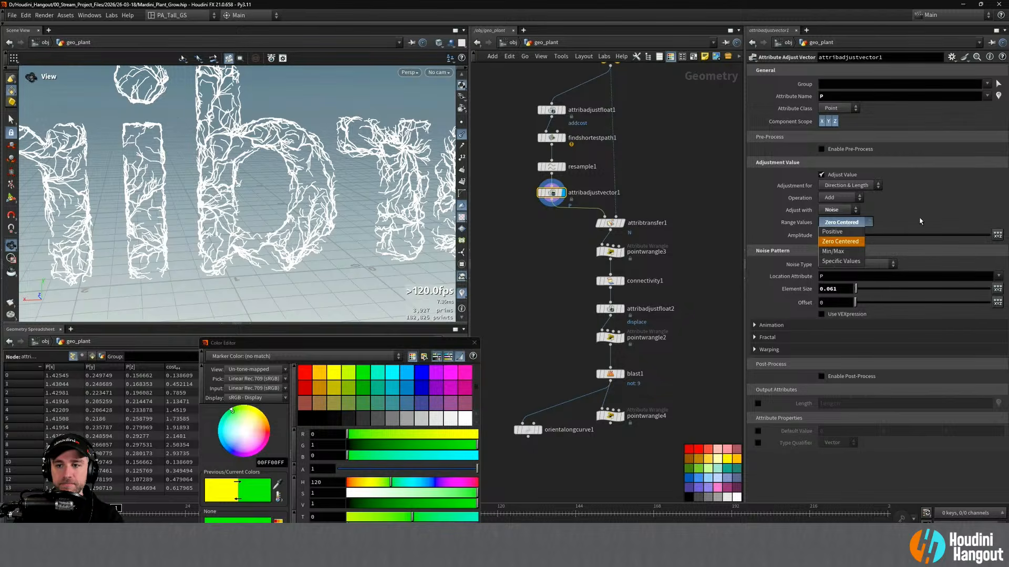
click(832, 220)
click(831, 213)
click(831, 211)
click(828, 198)
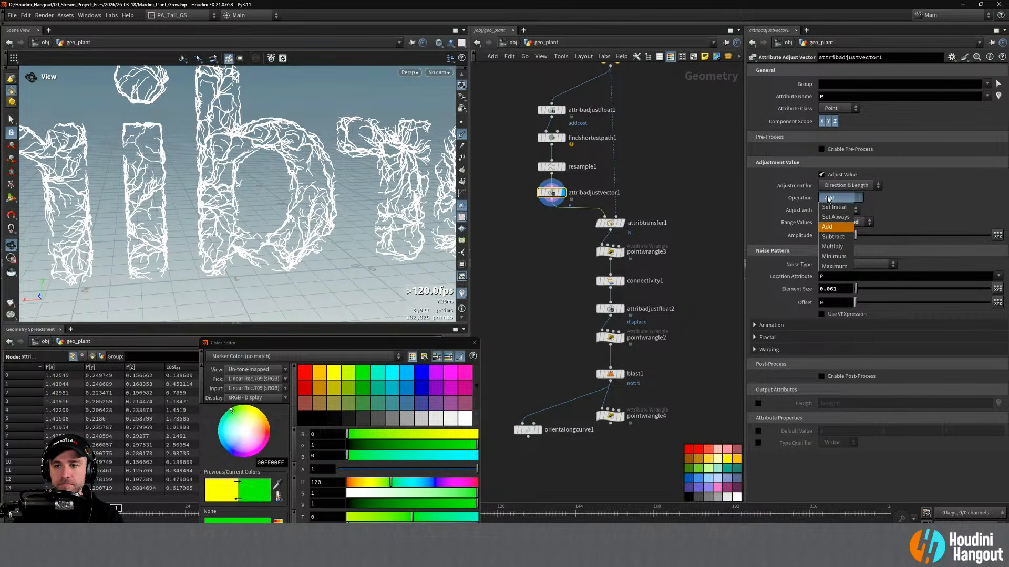
click(833, 186)
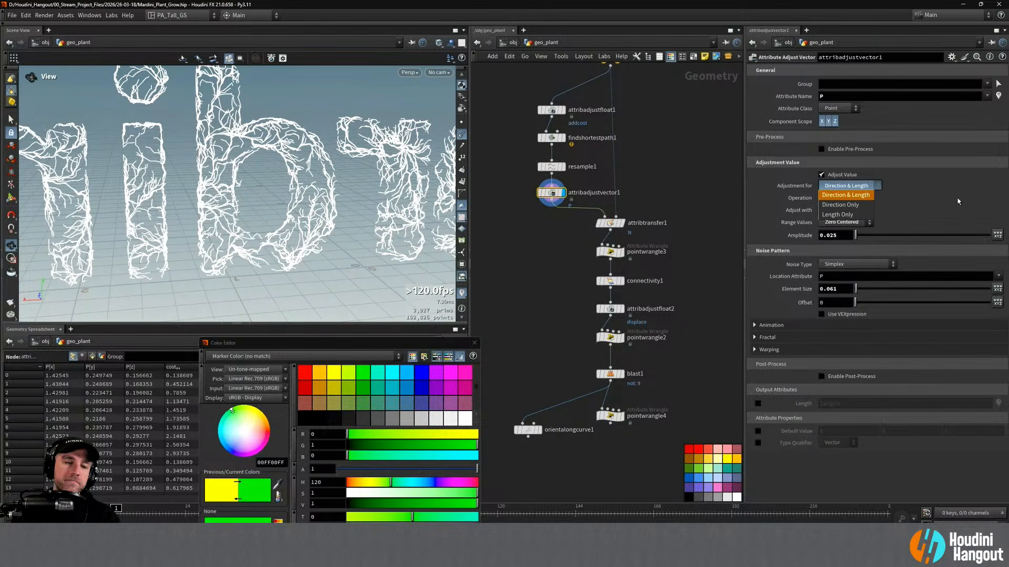
click(832, 186)
Disconnect attribadjustvector1 from the chain and wire resample1 directly into attribtransfer1
alt+right_drag(310, 111, 336, 110)
alt+drag(336, 110, 310, 152)
alt+right_drag(310, 153, 289, 158)
alt+drag(289, 158, 263, 174)
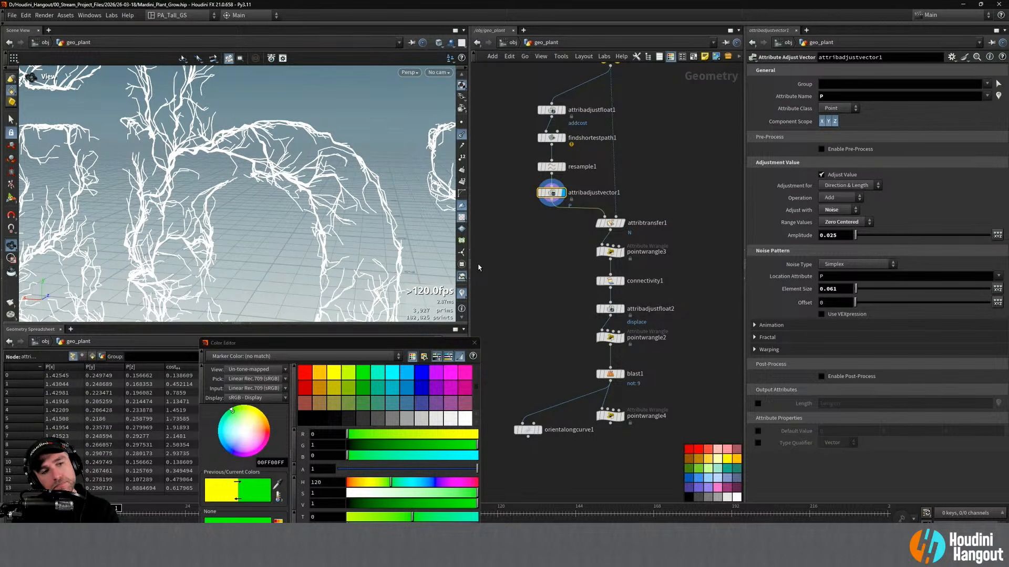
drag(552, 193, 519, 343)
key(y)
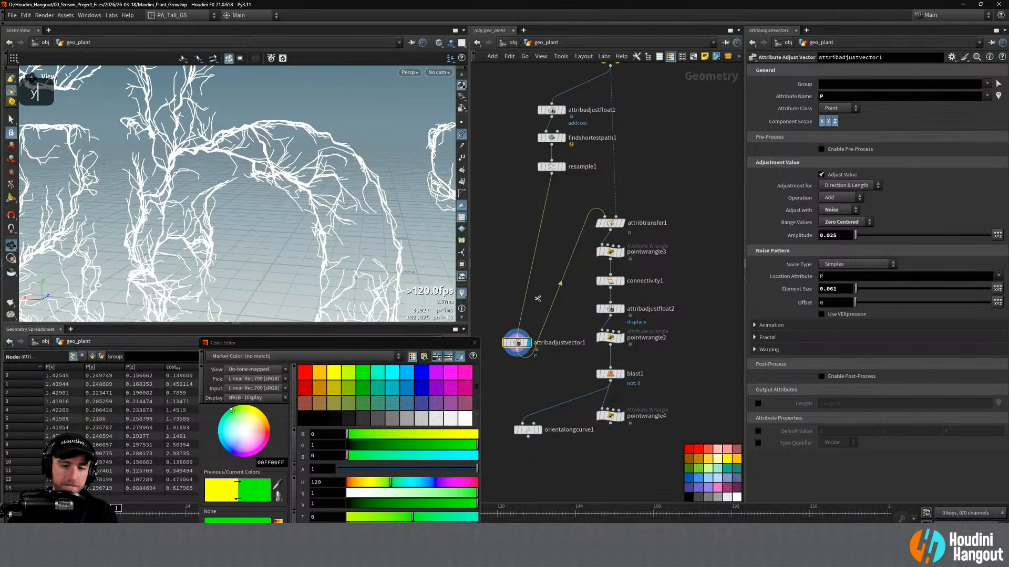
drag(511, 273, 580, 309)
drag(554, 175, 605, 215)
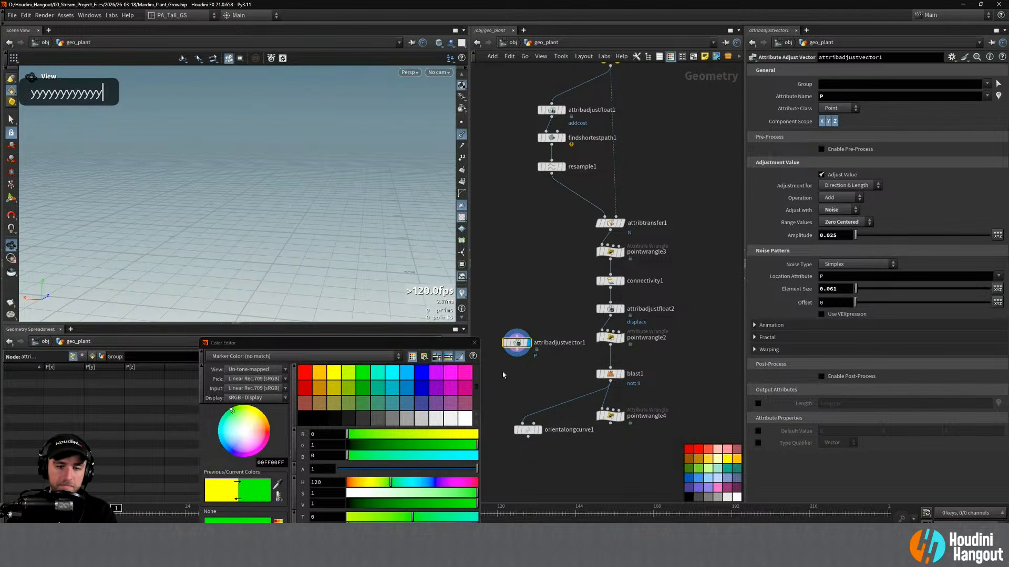
Insert attribadjustvector1 between attribadjustfloat2 and pointwrangle2 and display its result on the branches
drag(519, 344, 537, 350)
click(623, 314)
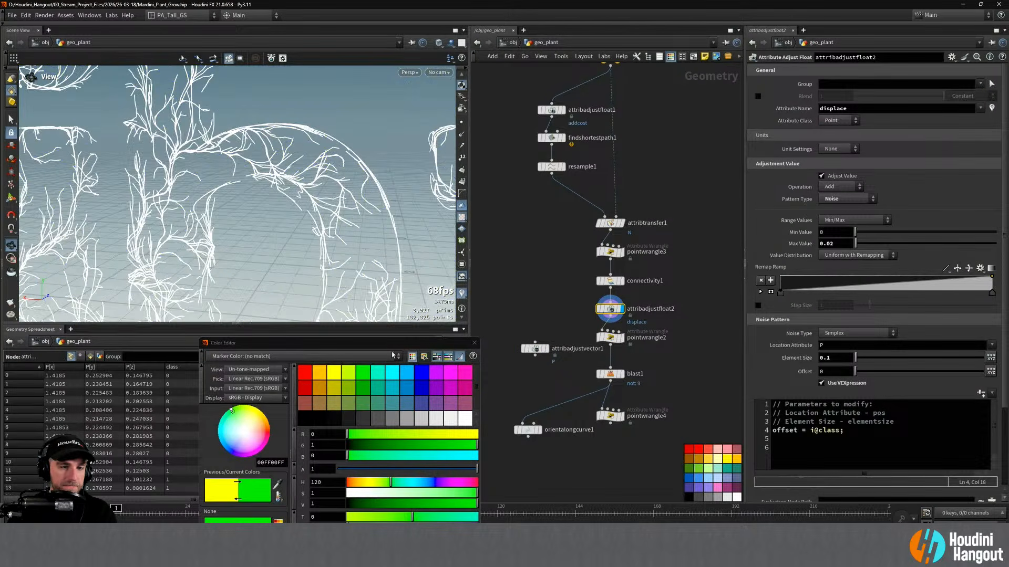
drag(538, 349, 618, 322)
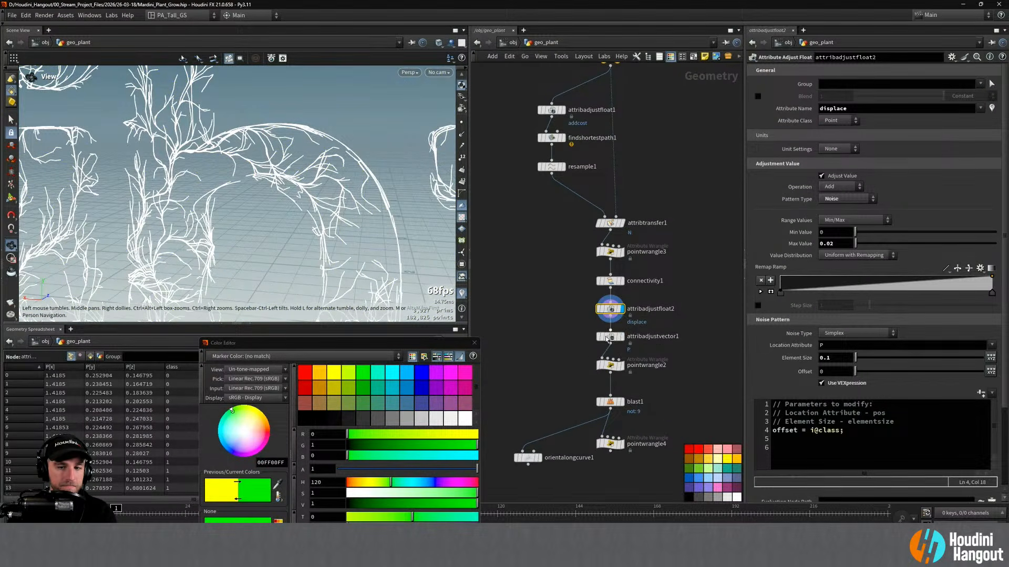
click(622, 337)
alt+click(270, 167)
alt+drag(270, 166, 299, 190)
Move attribadjustvector1 between connectivity1 and attribadjustfloat2, and give its noise the VEXpression "offset = i@class;" copied from attribadjustfloat2
click(610, 311)
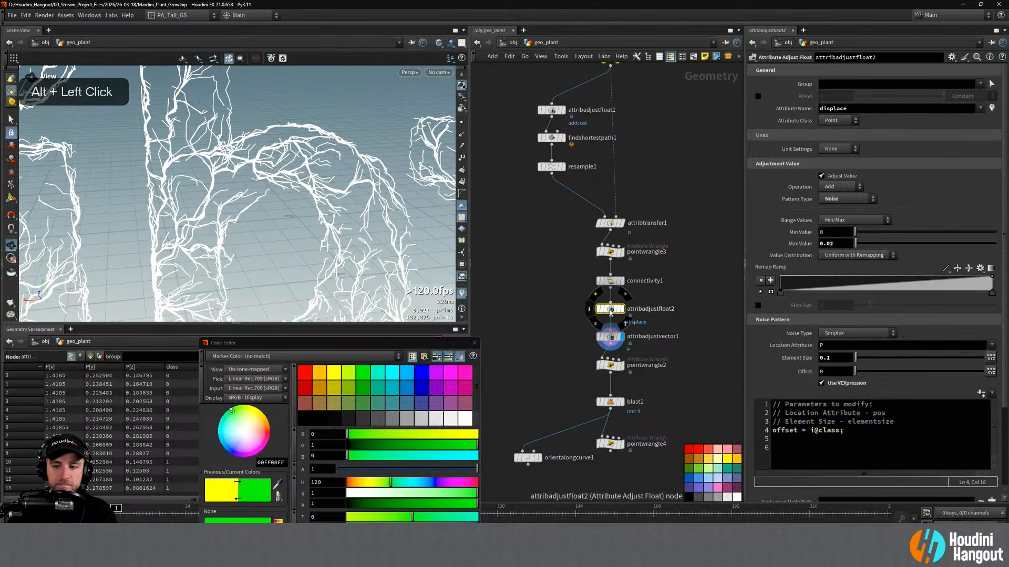
drag(843, 430, 772, 431)
key(ctrl+c)
click(610, 342)
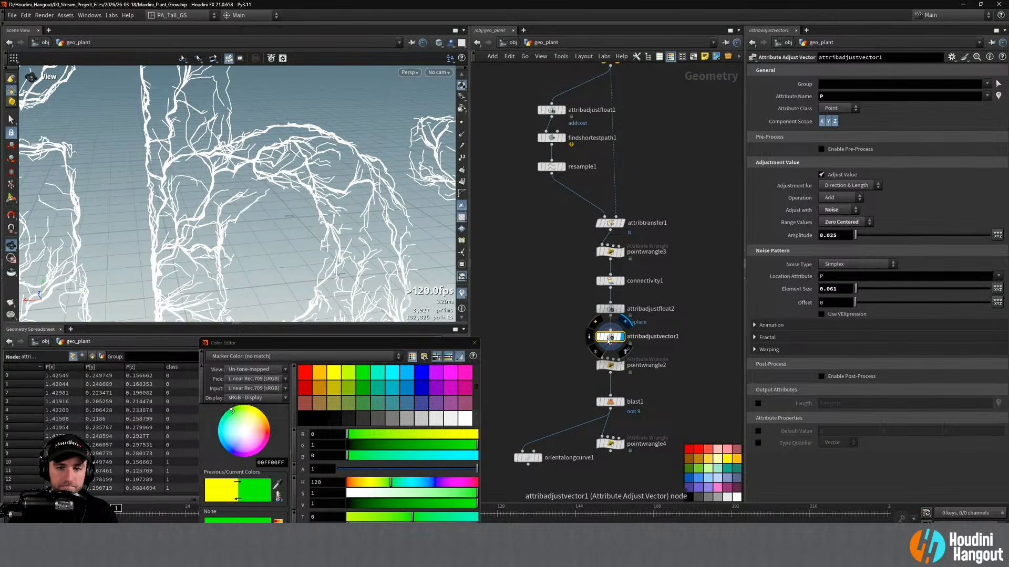
drag(608, 340, 611, 319)
click(821, 314)
drag(820, 371, 726, 309)
key(ctrl+v)
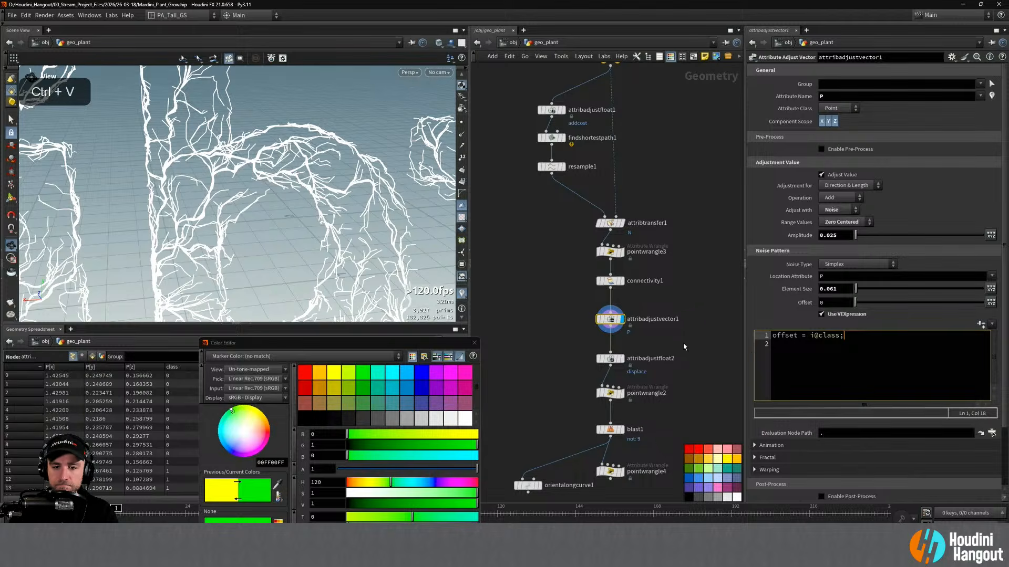
Remove the three comment lines from attribadjustfloat2's VEXpression
click(609, 359)
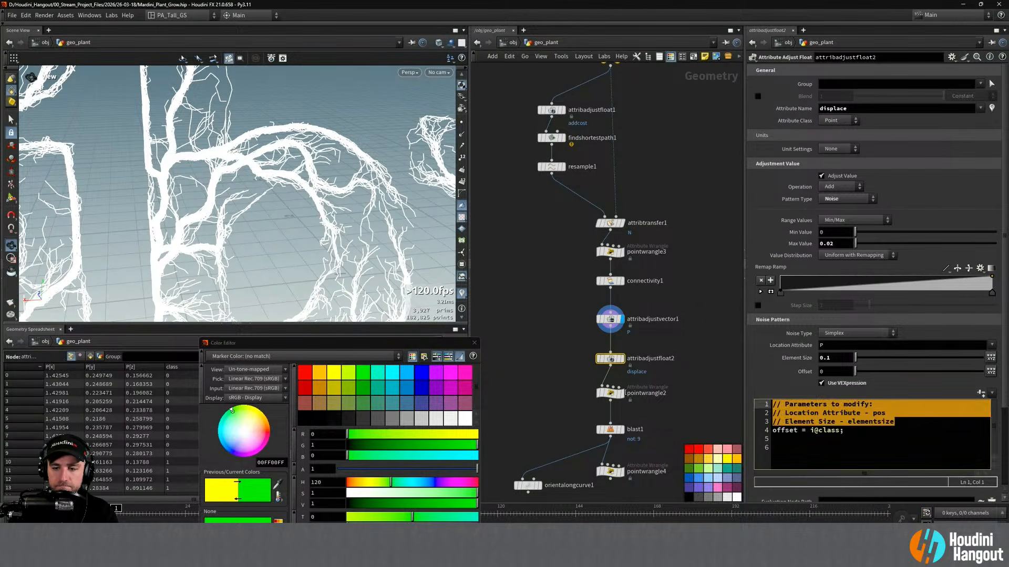
key(BackSpace)
key(Return)
Examine the noisy branch curves up close and display attribadjustfloat2
alt+drag(263, 195, 200, 173)
alt+drag(294, 171, 273, 158)
alt+right_drag(273, 157, 365, 106)
alt+drag(316, 194, 188, 163)
alt+drag(231, 174, 389, 136)
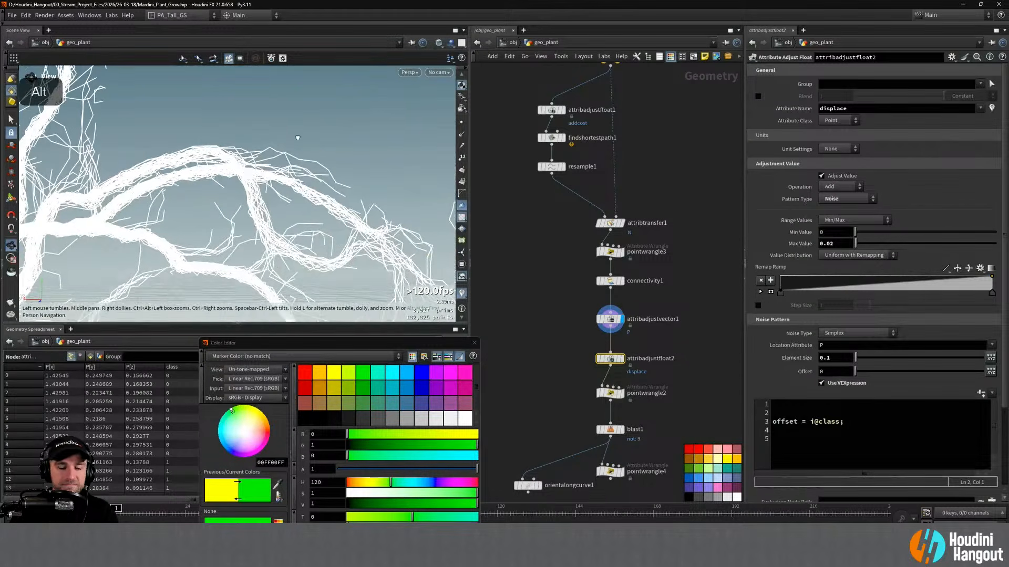
click(624, 359)
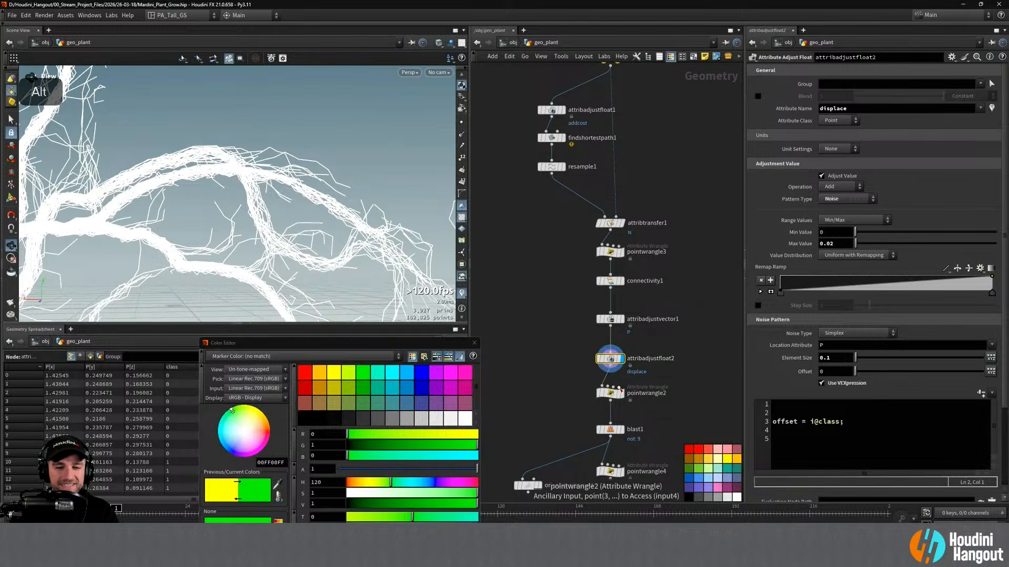
Display pointwrangle2's result and delete blast1, orientalongcurve1 and pointwrangle4 below it
click(622, 393)
alt+right_drag(329, 251, 750, 491)
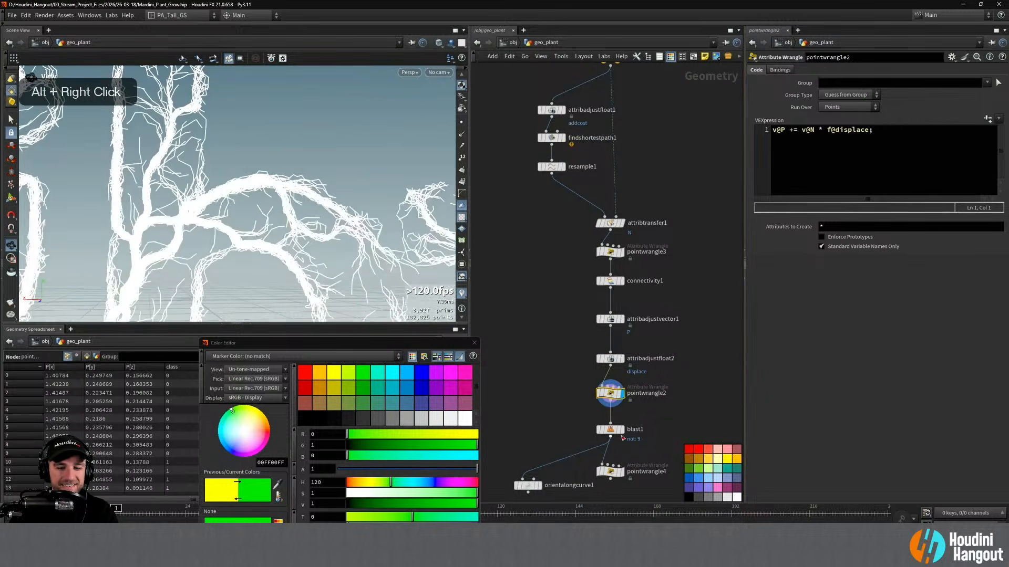
click(621, 429)
drag(501, 420, 641, 500)
key(Delete)
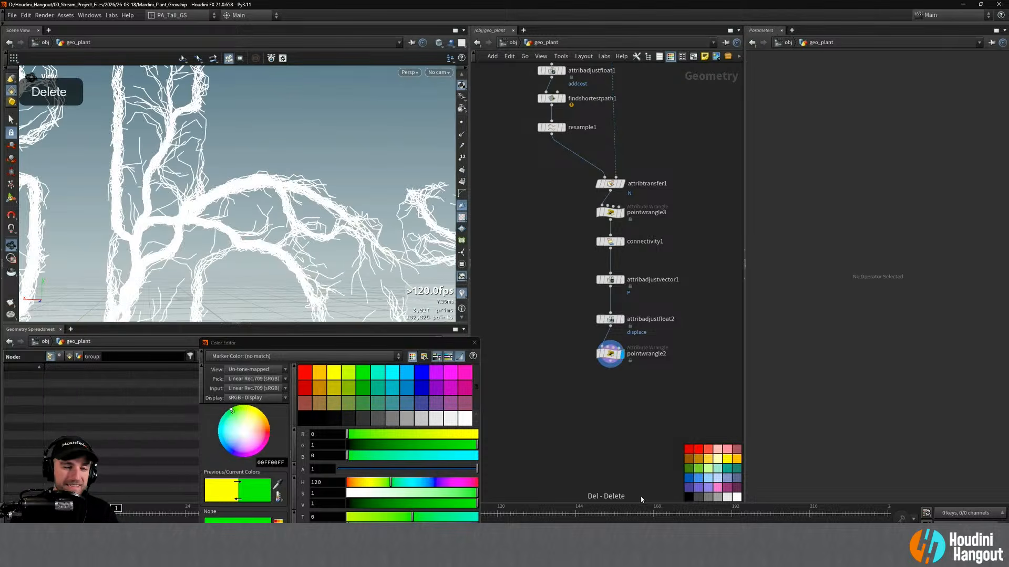
Examine the displaced branch curves against the remeshed text surface from several angles and distances
alt+drag(323, 193, 278, 231)
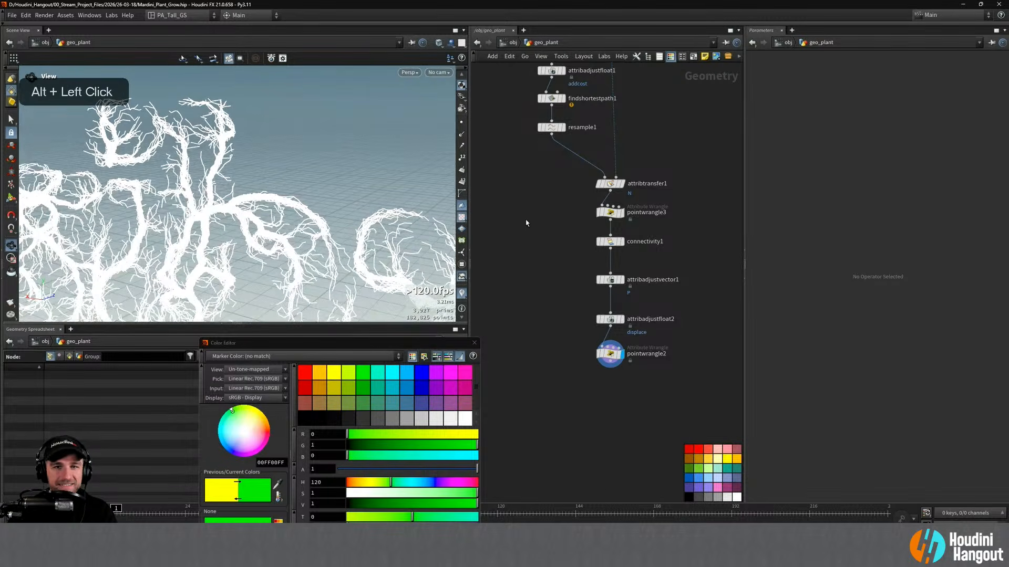
middle_drag(541, 180, 517, 313)
click(595, 155)
alt+drag(336, 194, 199, 214)
alt+right_drag(200, 214, 245, 190)
alt+drag(246, 190, 315, 192)
alt+middle_drag(315, 192, 307, 176)
alt+right_drag(307, 176, 334, 160)
alt+drag(334, 159, 315, 173)
alt+right_drag(316, 173, 302, 176)
alt+drag(301, 176, 291, 181)
alt+right_drag(291, 181, 284, 184)
alt+drag(284, 184, 262, 192)
alt+right_drag(263, 191, 342, 178)
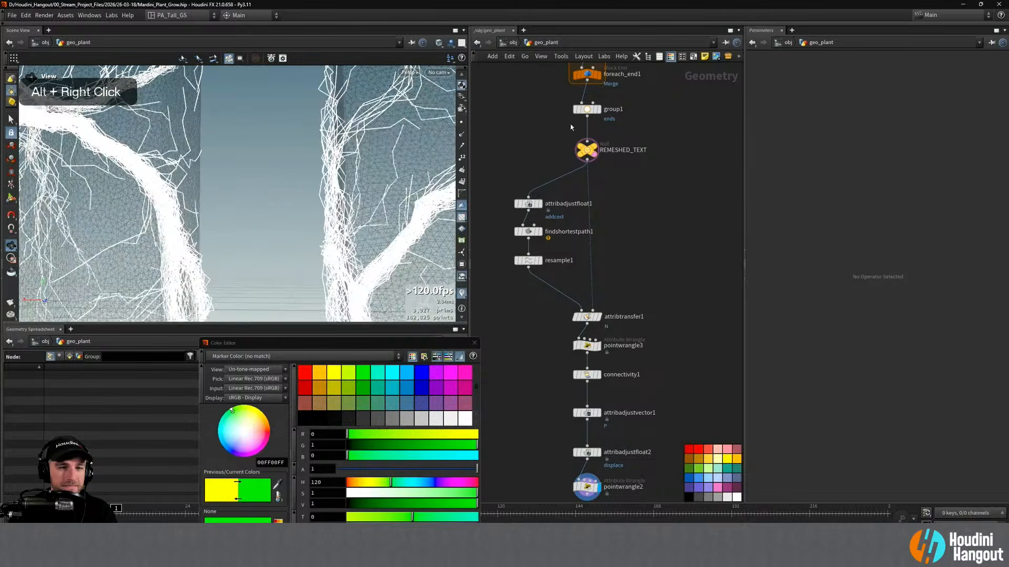
alt+middle_drag(342, 179, 378, 174)
alt+right_drag(378, 174, 417, 166)
alt+drag(418, 166, 389, 171)
alt+right_drag(389, 171, 342, 181)
alt+middle_drag(508, 413, 511, 352)
Try a segment length of 0.01 on resample1 and undo the change
click(532, 201)
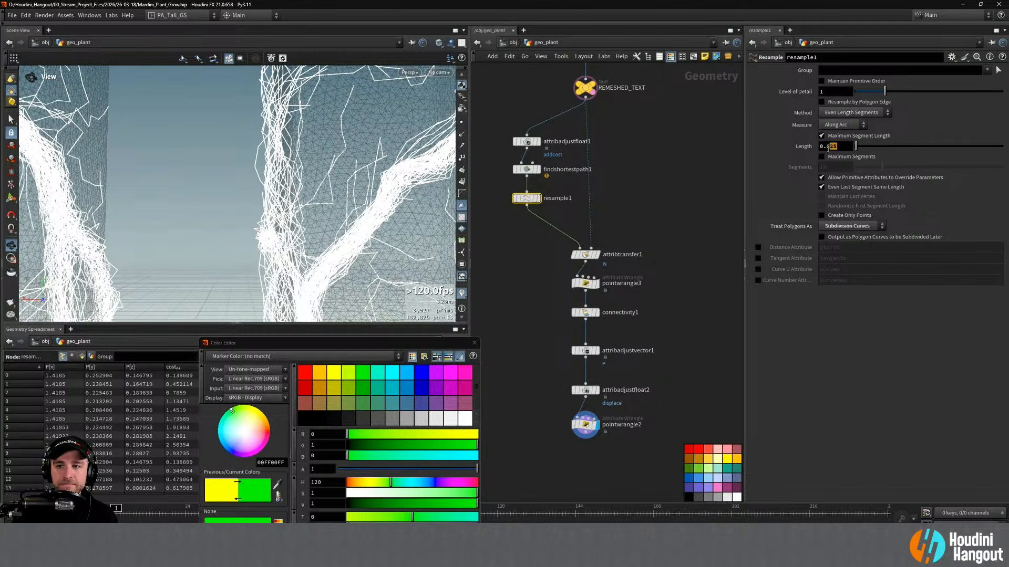
text(1)
key(Return)
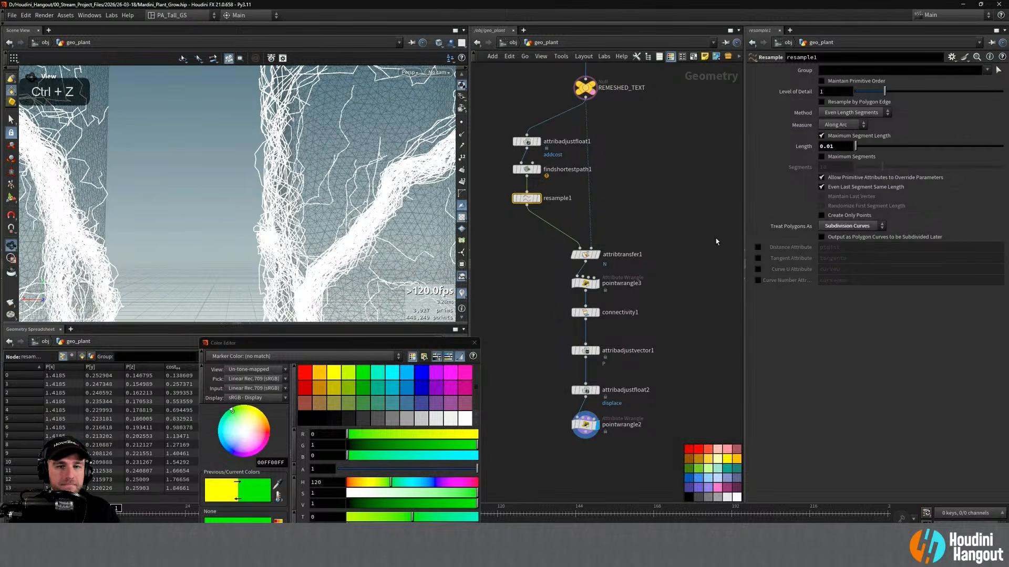
key(ctrl+z)
Compare the branches node by node by displaying attribtransfer1, pointwrangle3, attribadjustvector1 and attribadjustfloat2 in turn
mouse_move(315, 187)
alt+right_down()
mouse_move(284, 174)
mouse_move(300, 181)
alt+right_up()
alt+drag(300, 181, 266, 191)
alt+right_drag(266, 192, 316, 184)
alt+drag(315, 184, 431, 179)
click(598, 257)
click(596, 284)
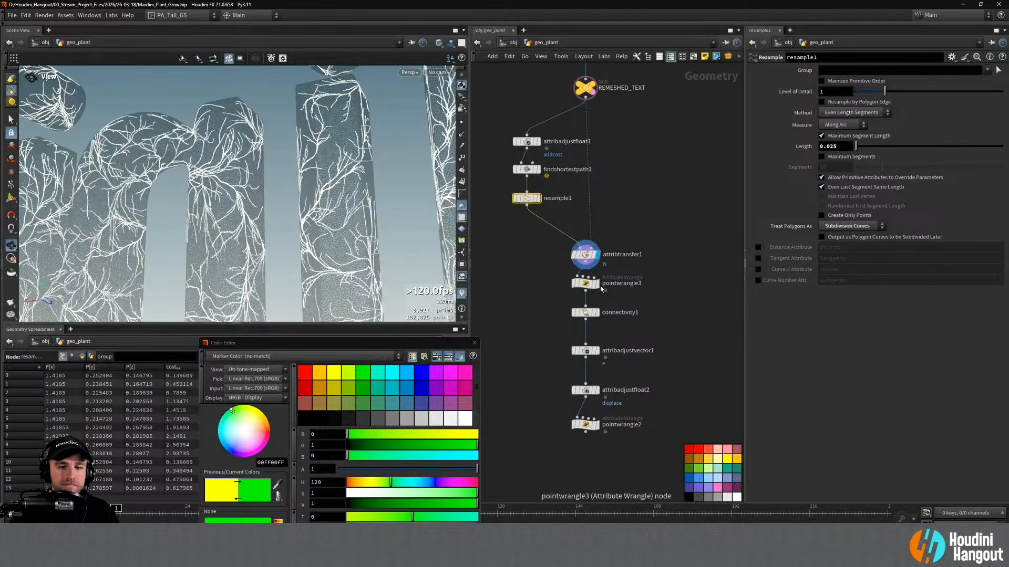
click(588, 284)
click(598, 350)
click(587, 350)
click(598, 390)
click(587, 390)
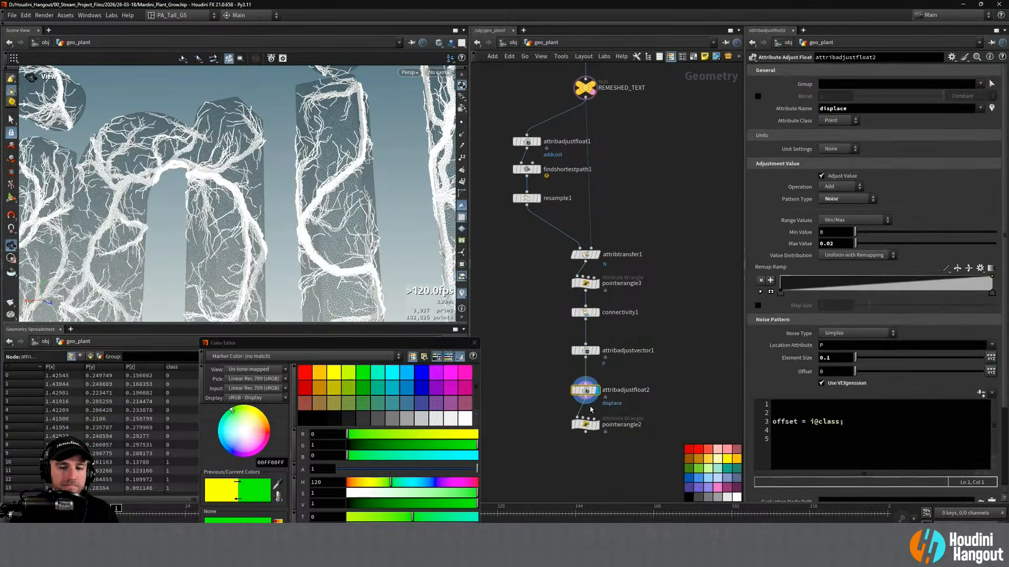
Show the point normals on attribadjustfloat2's result and examine their directions along the branches
click(461, 134)
alt+right_drag(363, 174, 306, 181)
alt+drag(306, 181, 337, 195)
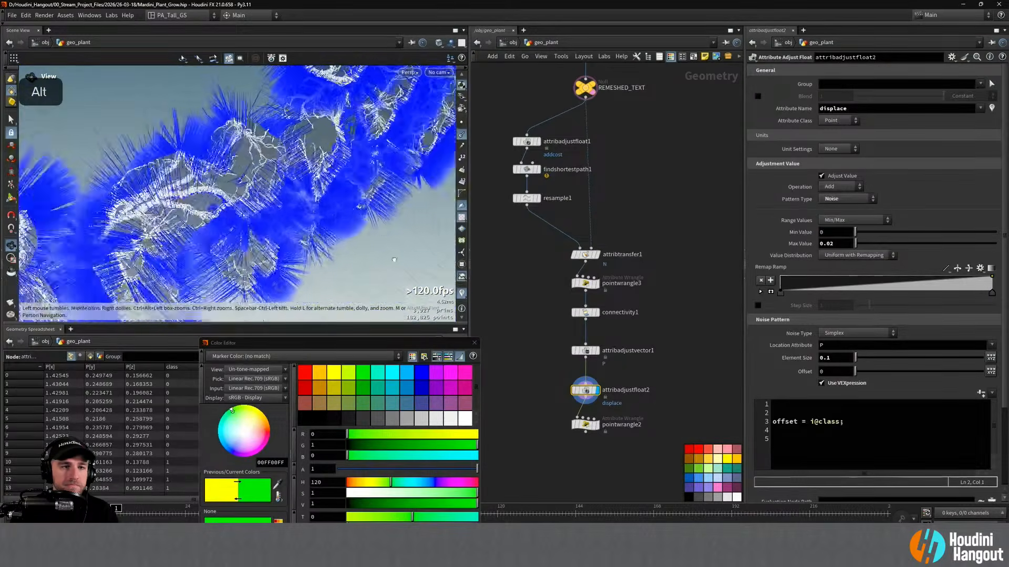
alt+right_drag(339, 195, 388, 185)
alt+drag(388, 186, 344, 220)
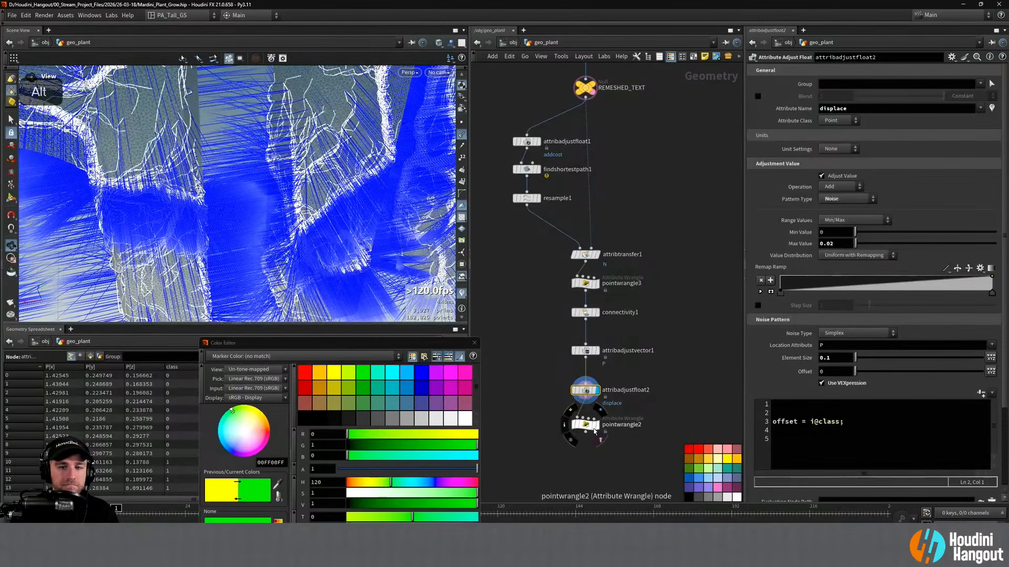
middle_drag(669, 304, 646, 264)
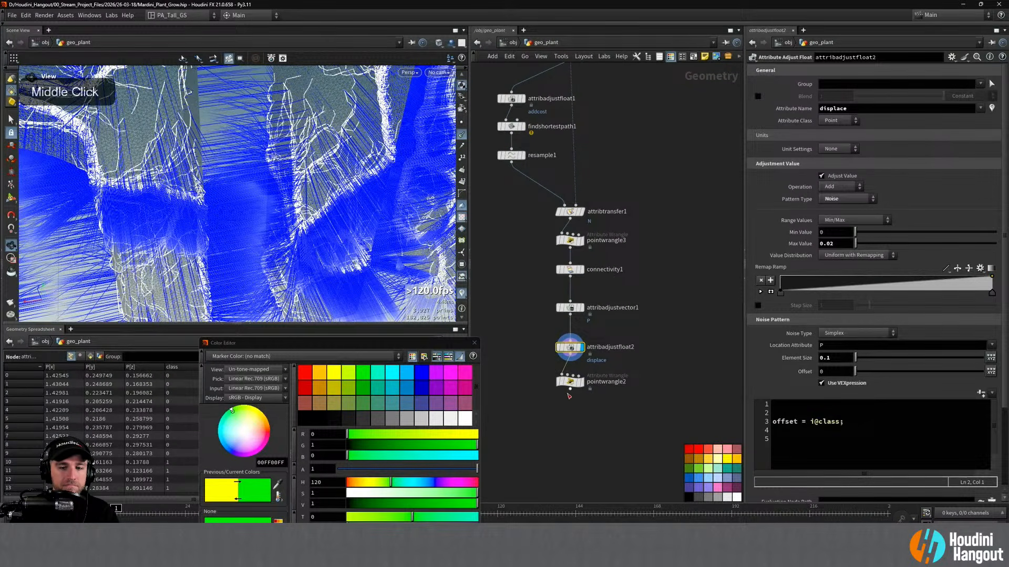
drag(572, 383, 571, 385)
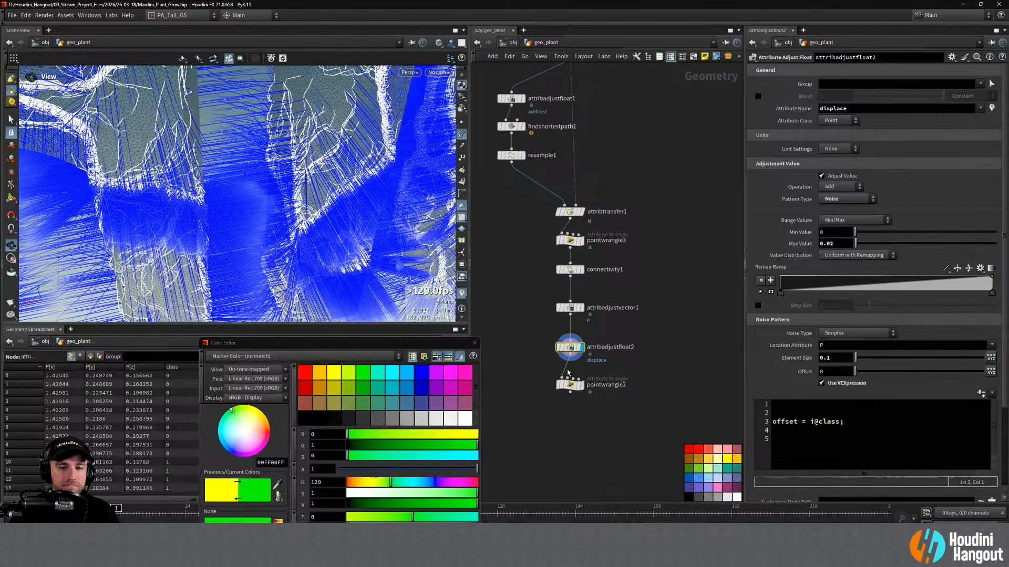
mouse_move(570, 348)
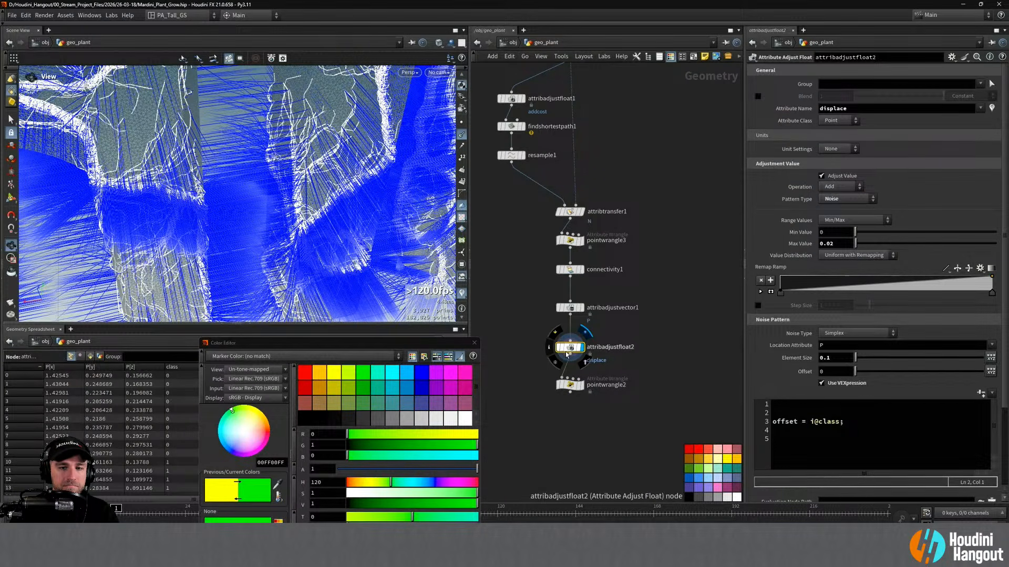
Hide the point normals and display attribadjustvector1's result to inspect its noise
click(571, 310)
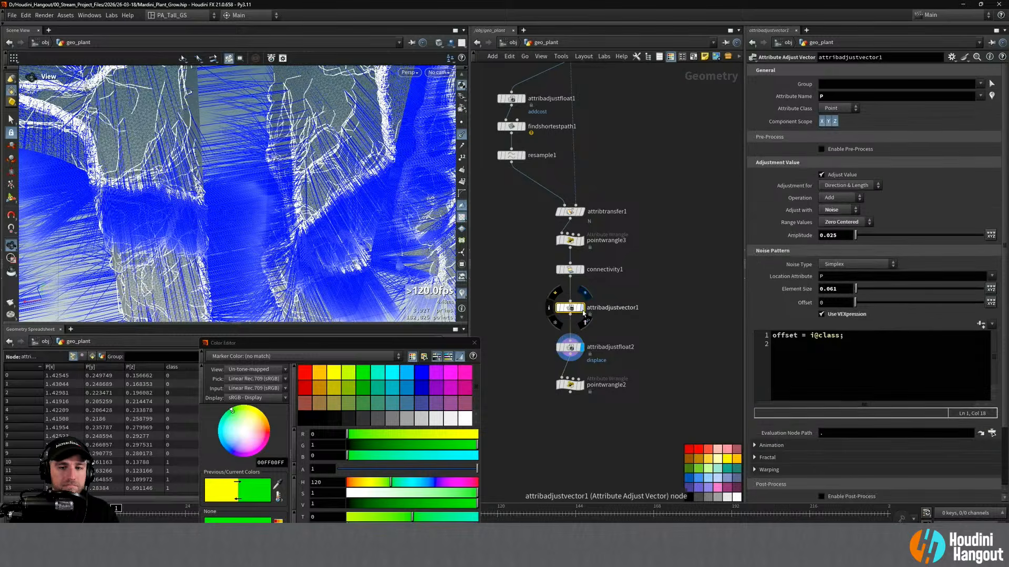
drag(568, 310, 568, 297)
click(462, 134)
alt+drag(352, 185, 314, 158)
click(558, 295)
click(557, 296)
drag(570, 295, 570, 303)
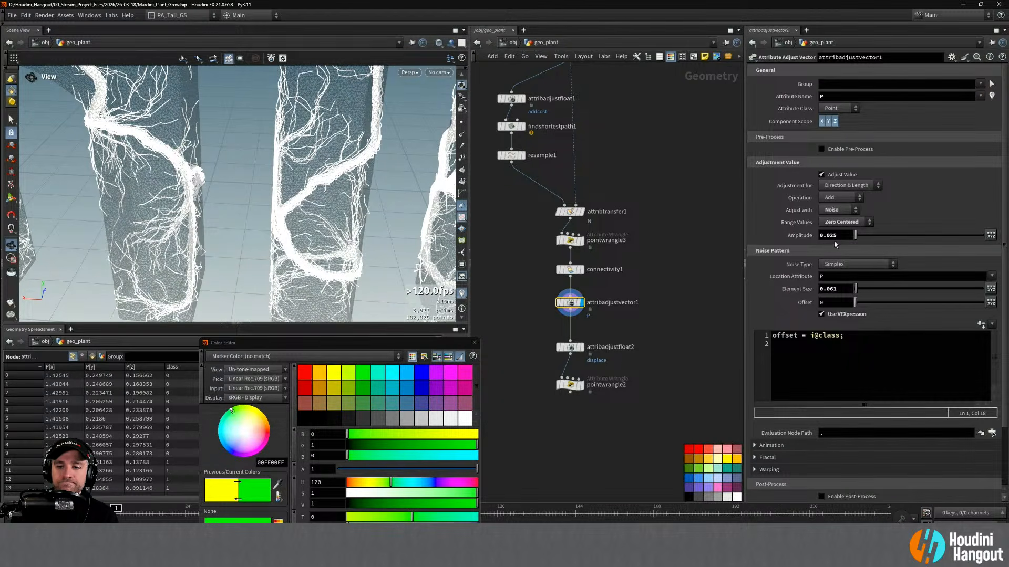
Remove the empty second line from attribadjustvector1's VEXpression
click(782, 350)
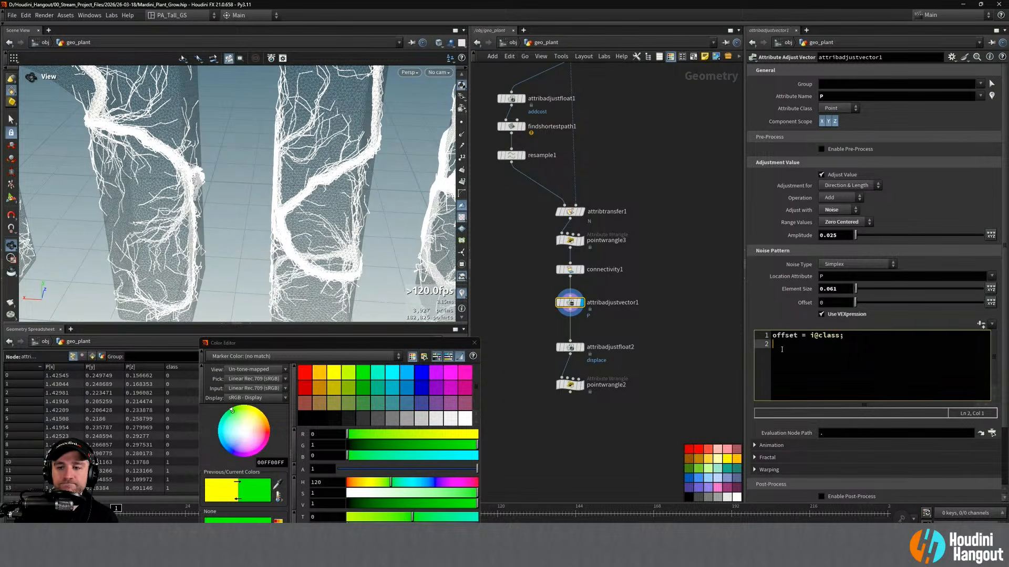
key(BackSpace)
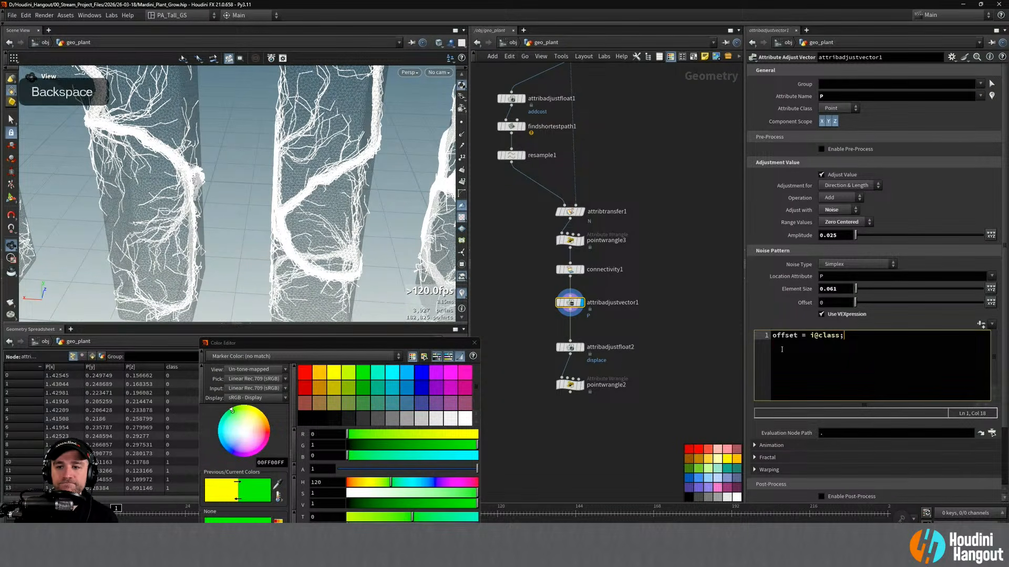
click(991, 236)
click(991, 236)
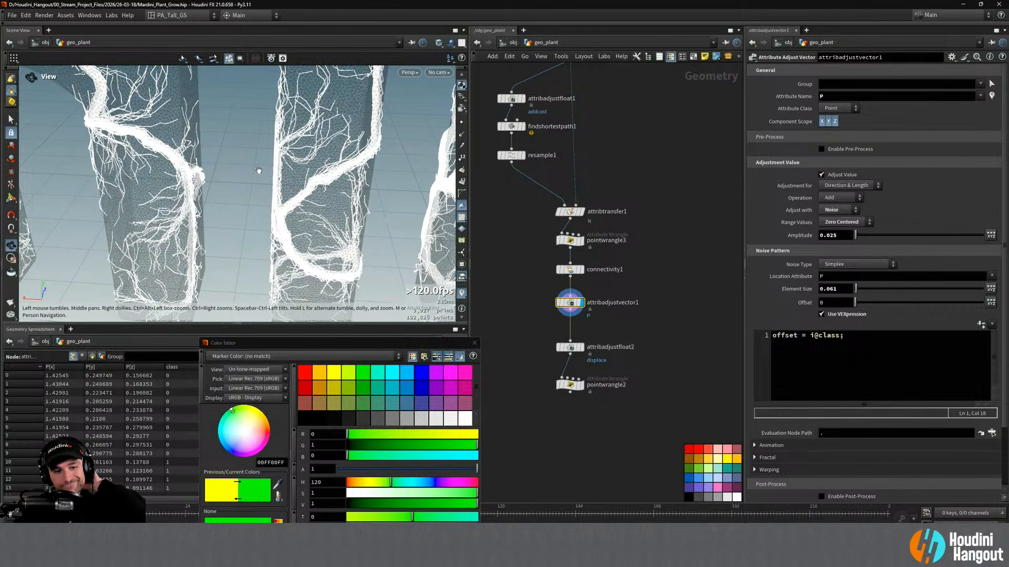
Close the Color Editor and delete attribadjustvector1 from the network
click(474, 343)
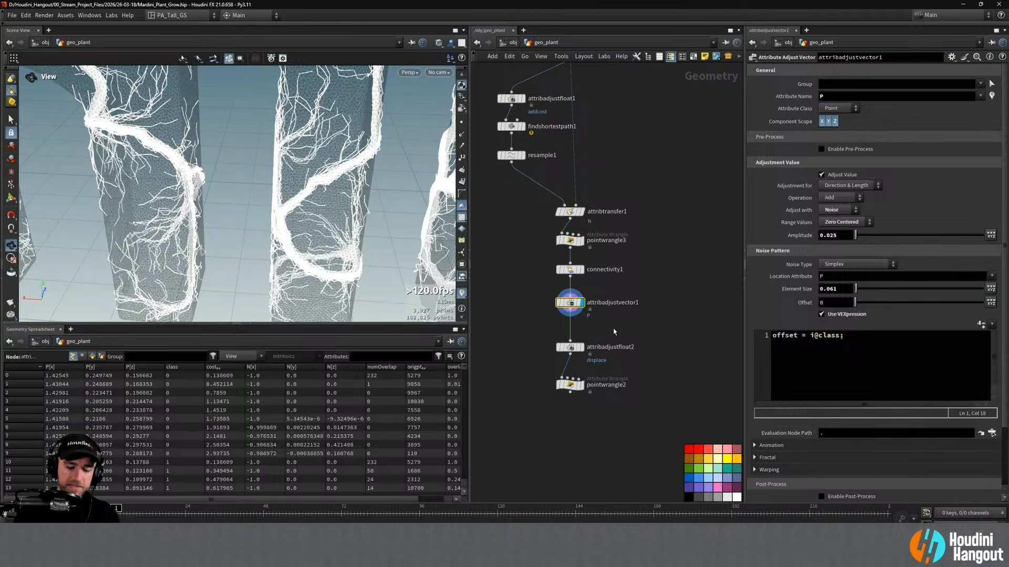
key(Delete)
key(Tab)
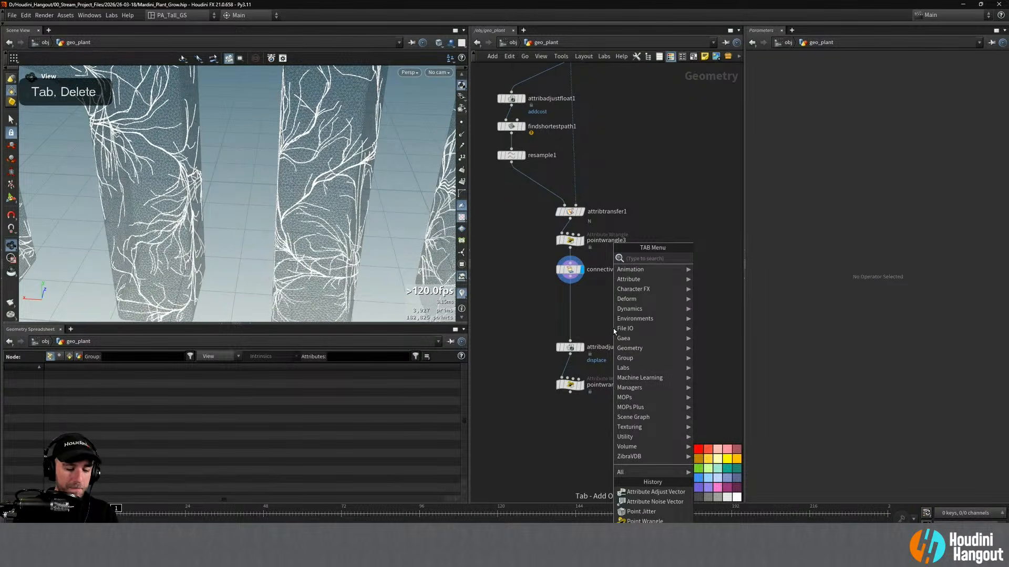
text(att vop)
key(Return)
key(Escape)
Insert a Point VOP between connectivity1 and attribadjustfloat2 and enter its network
key(Tab)
text(point vop)
key(Return)
click(571, 308)
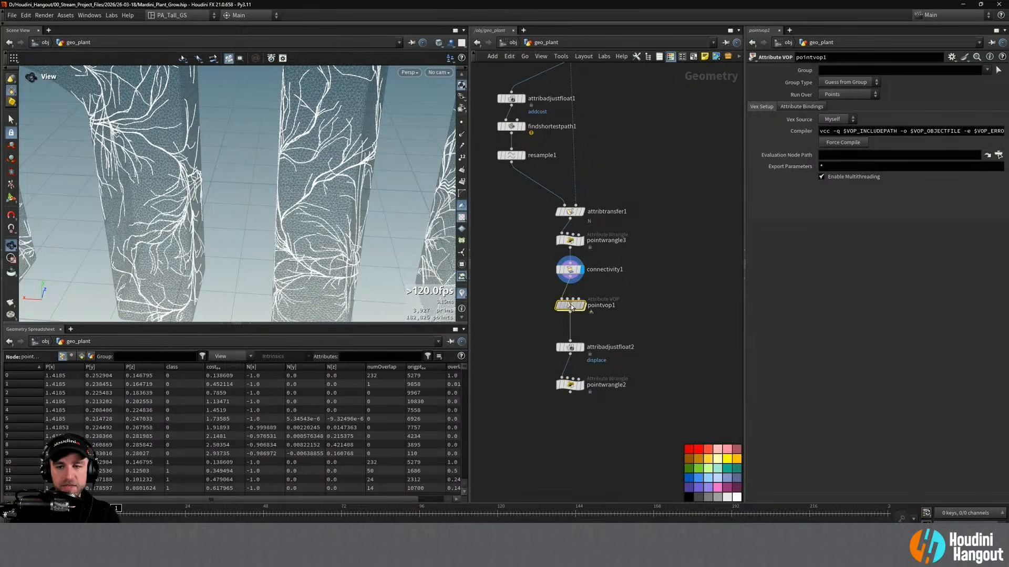
double_click(570, 306)
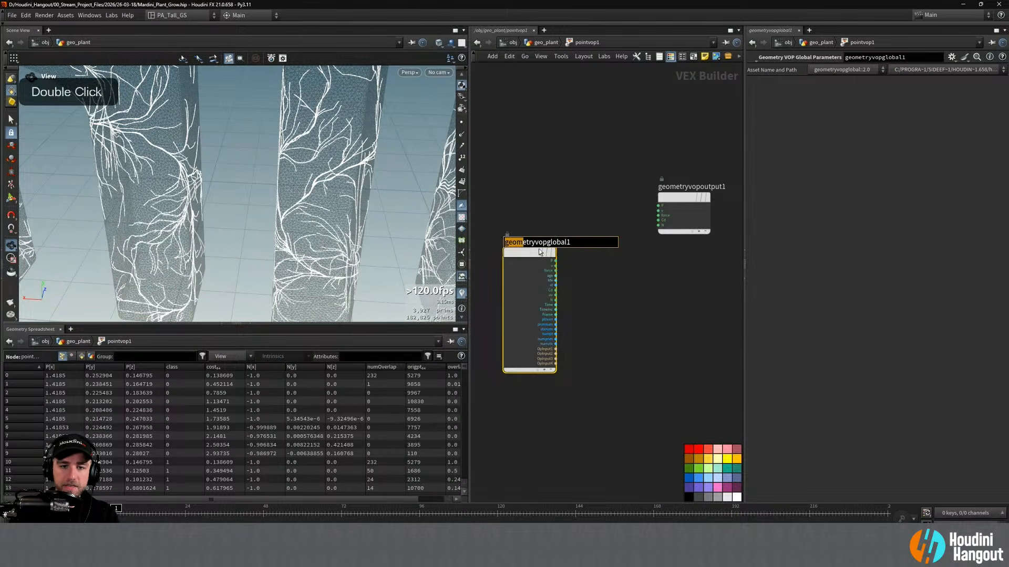
right_drag(547, 257, 593, 309)
key(Tab)
text(noise)
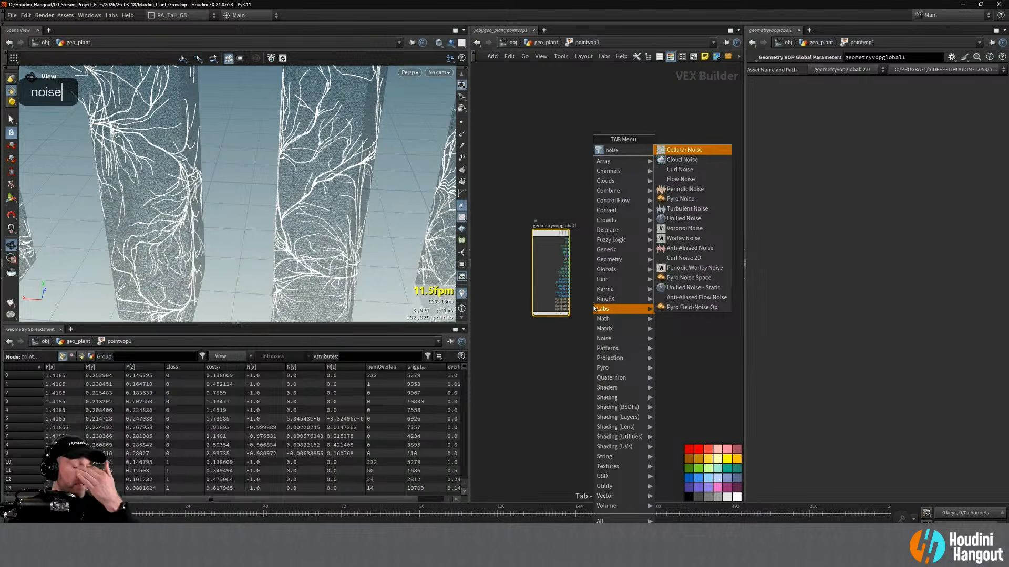
click(685, 289)
click(620, 284)
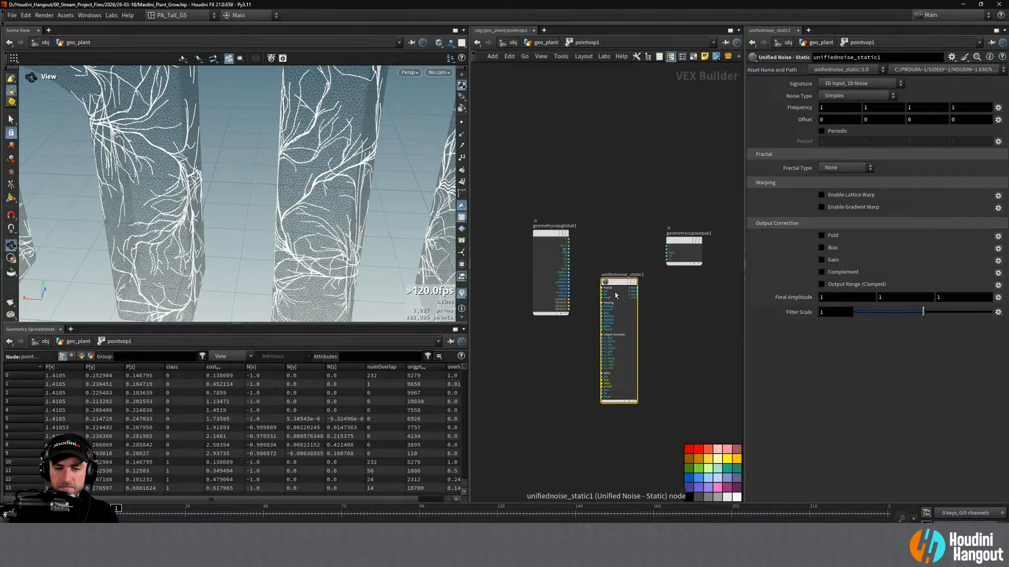
key(Delete)
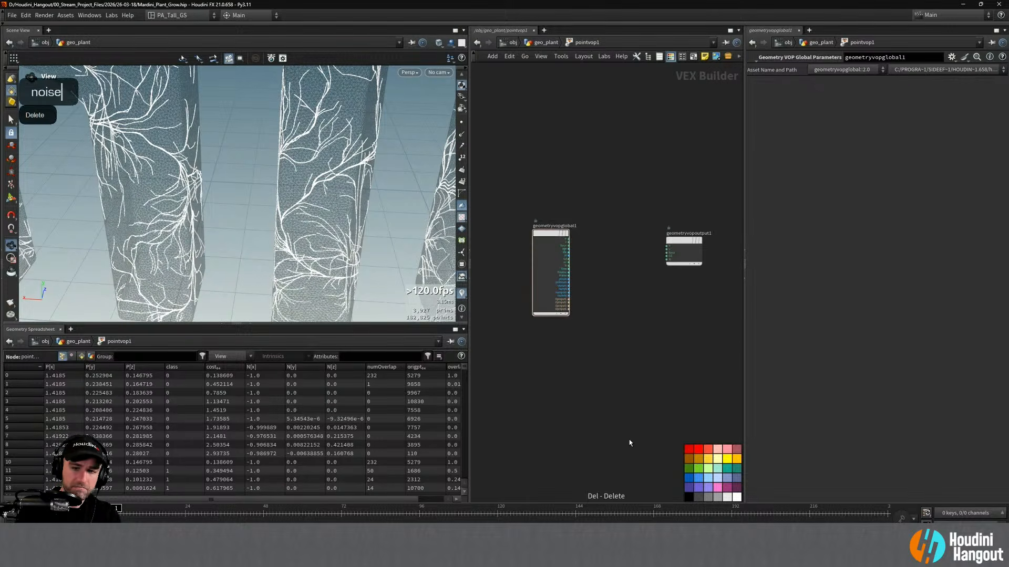
Add a Unified Noise node in pointvop1 and wire the global P into its position input
key(Tab)
text(uin)
key(BackSpace)
key(BackSpace)
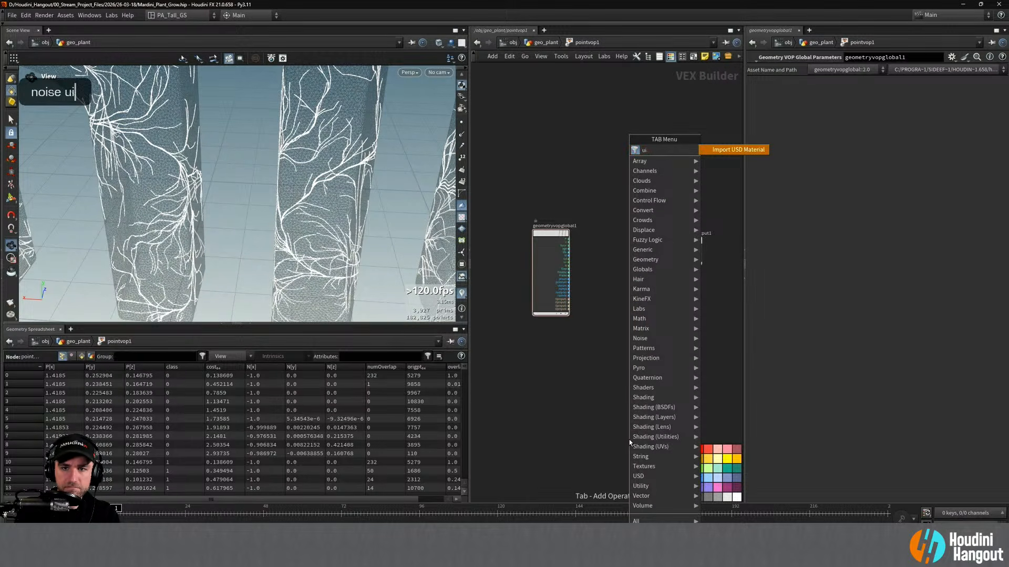
text(nif)
key(Return)
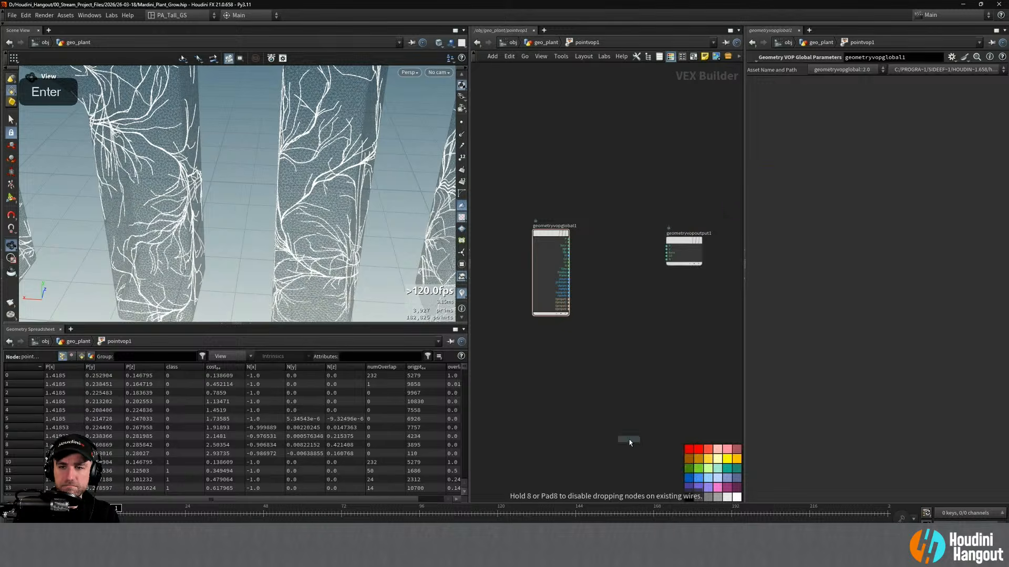
click(617, 268)
double_click(839, 97)
right_drag(545, 239, 575, 286)
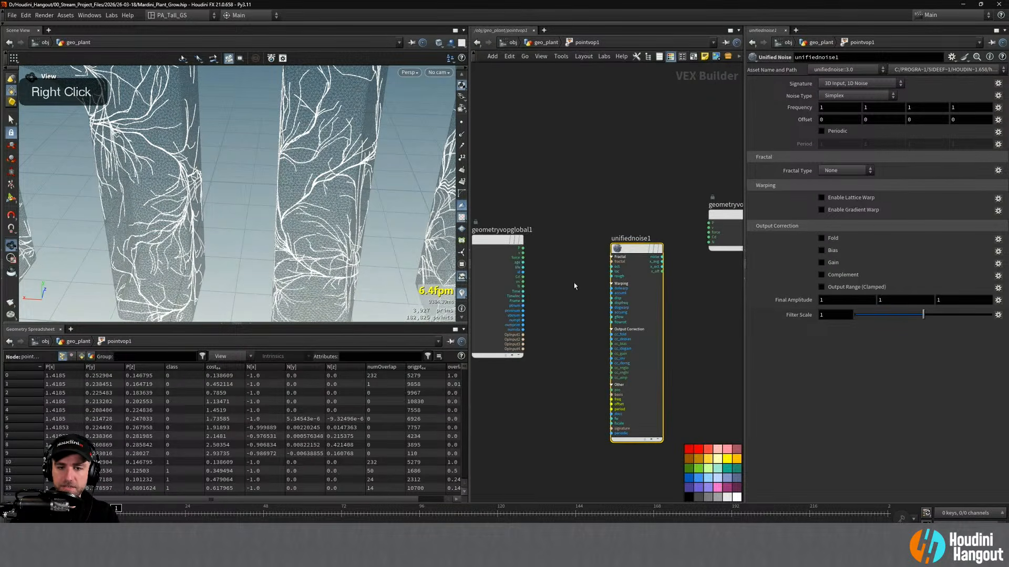
click(524, 248)
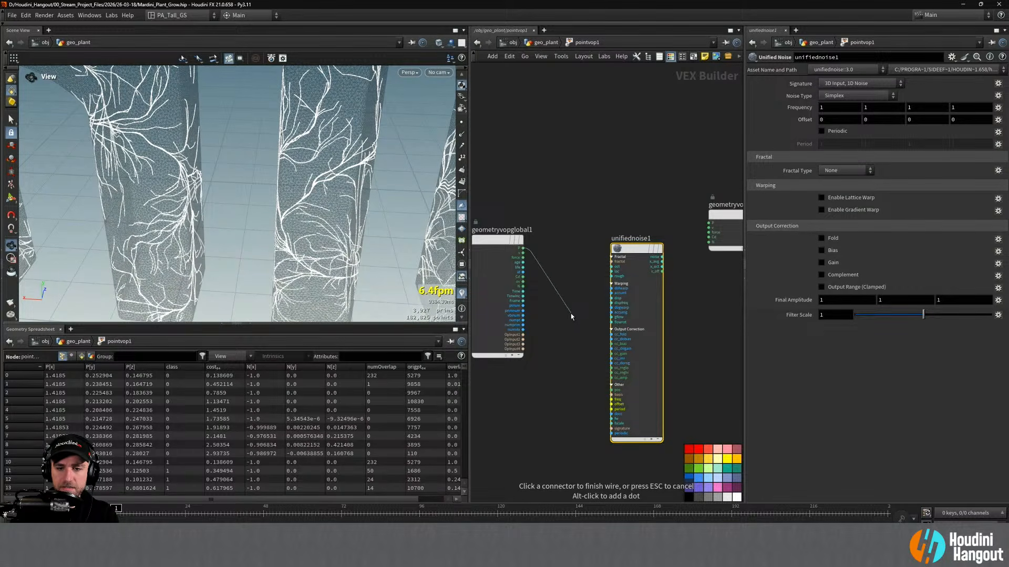
click(611, 390)
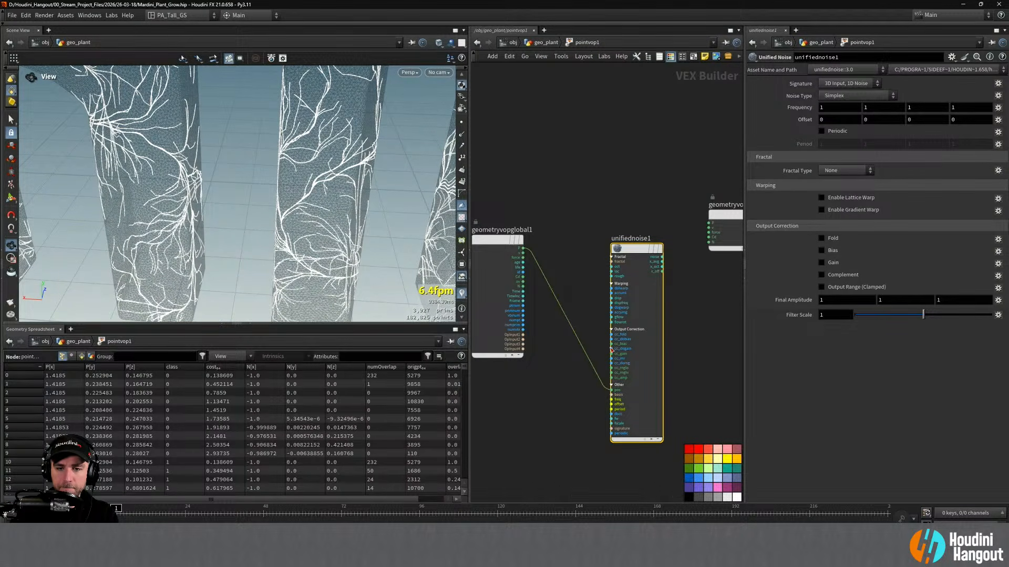
drag(634, 251, 612, 289)
Place an Add node between the Unified Noise node and the geometry output
key(Tab)
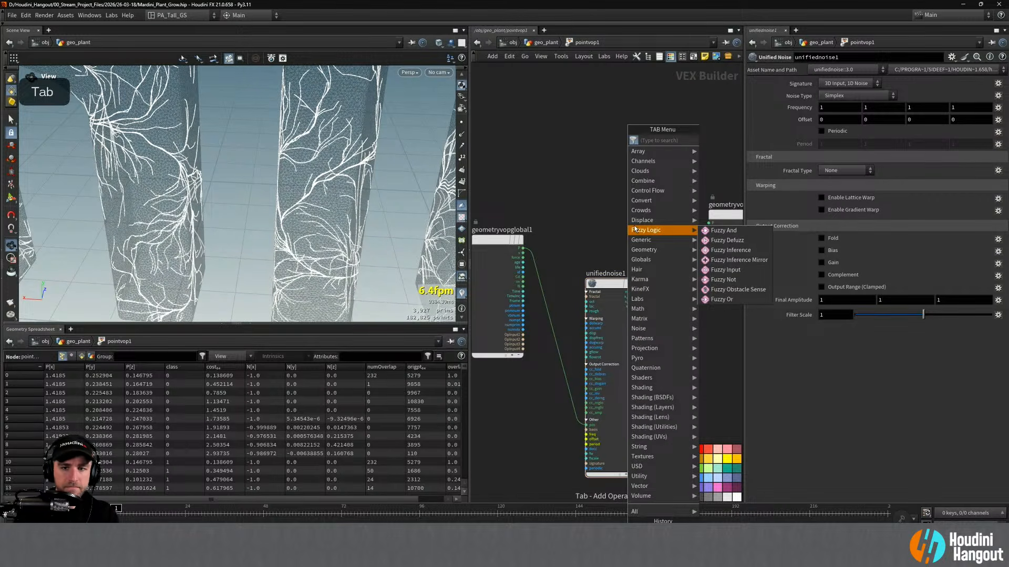
text(atd)
key(BackSpace)
key(BackSpace)
text(dd)
key(Return)
click(676, 211)
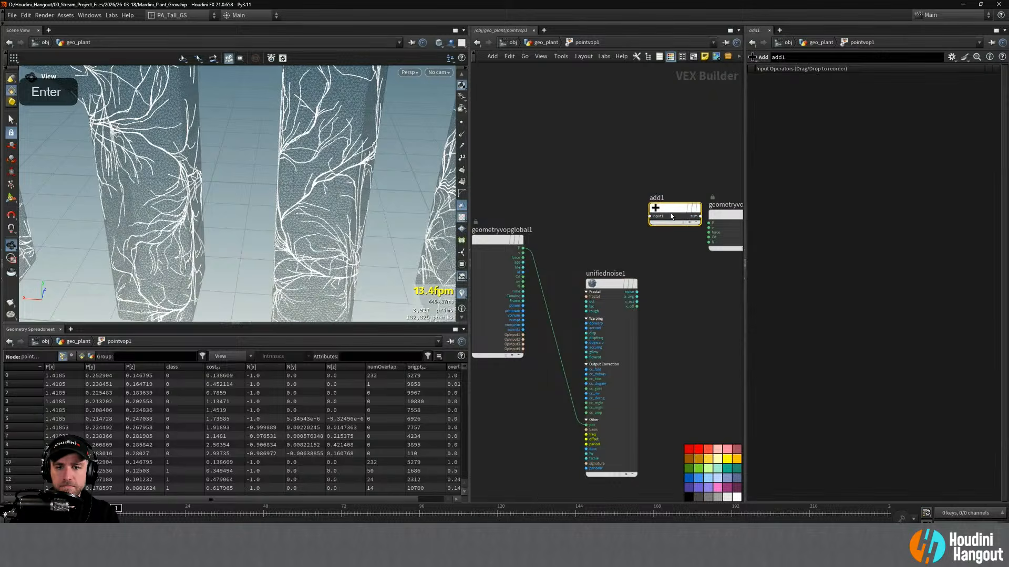
Wire the global P and the noise output into add1, and its sum into the geometry output's P
click(649, 215)
click(522, 247)
click(650, 220)
click(636, 291)
drag(620, 286, 601, 282)
drag(672, 209, 655, 225)
middle_drag(659, 281, 581, 298)
drag(662, 231, 683, 243)
drag(581, 240, 595, 241)
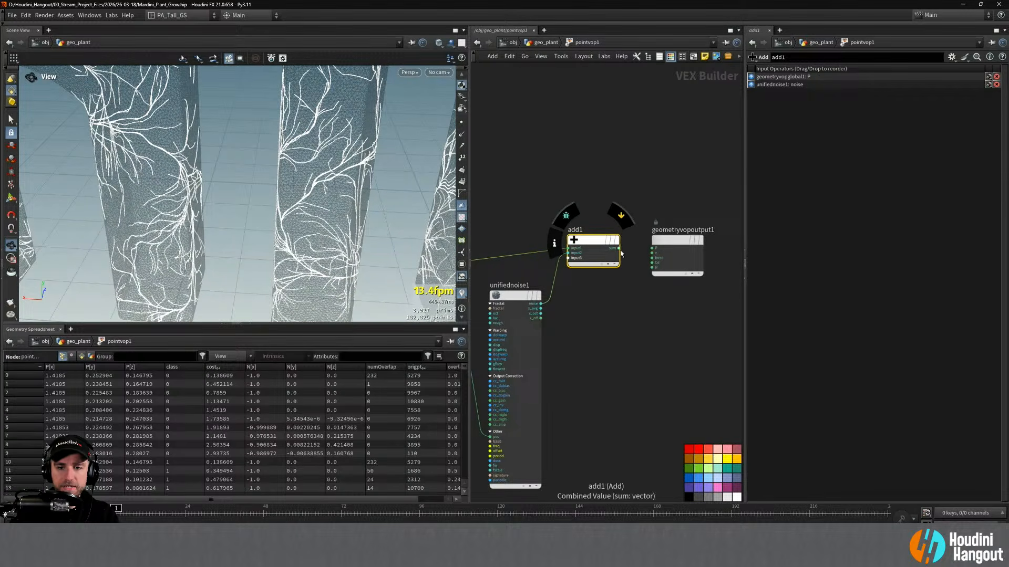
click(620, 249)
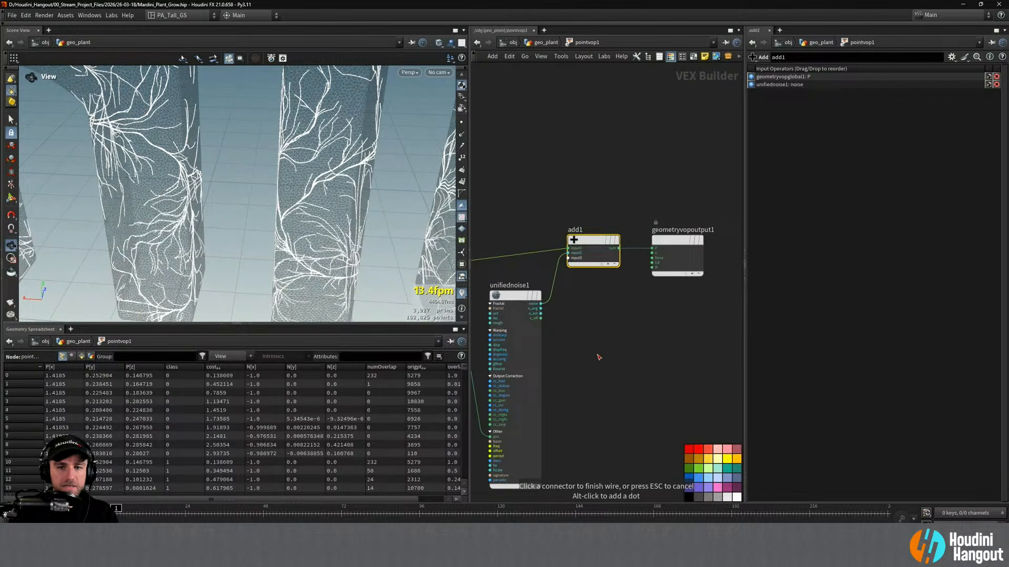
click(515, 307)
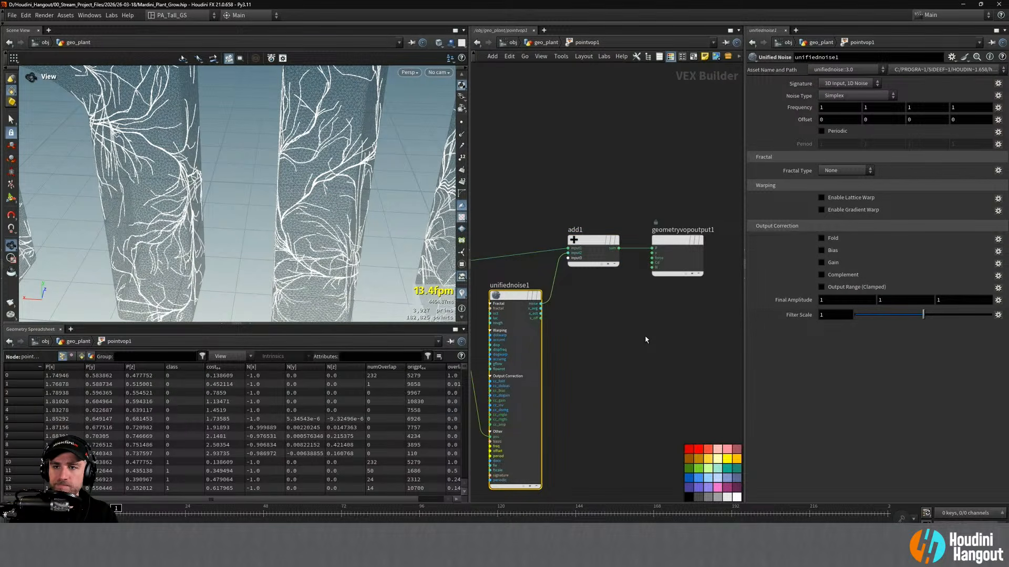
Set the Unified Noise node's signature to 3D Input, 3D Noise
alt+middle_drag(646, 339, 657, 326)
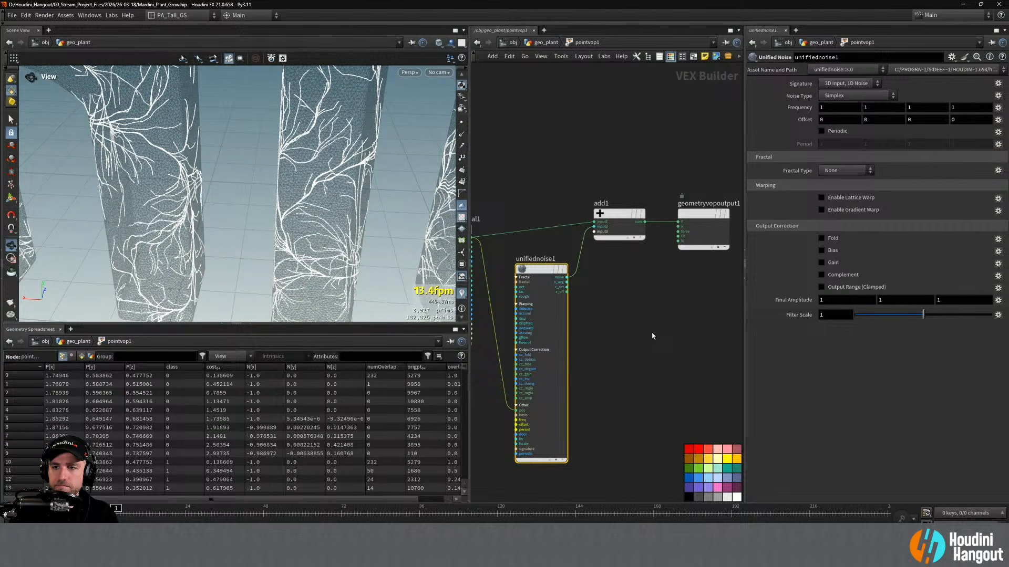
drag(556, 286, 551, 286)
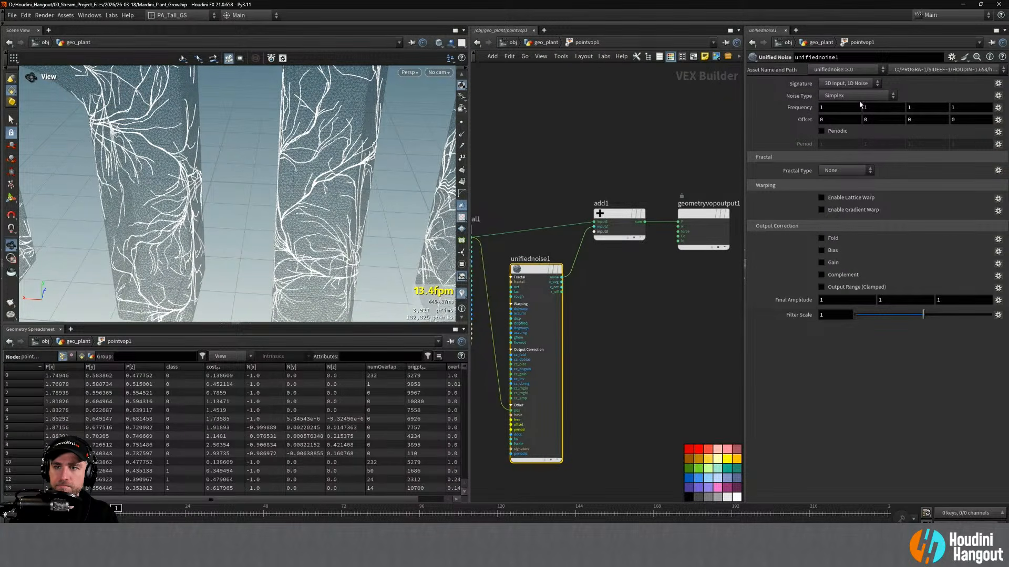
click(847, 84)
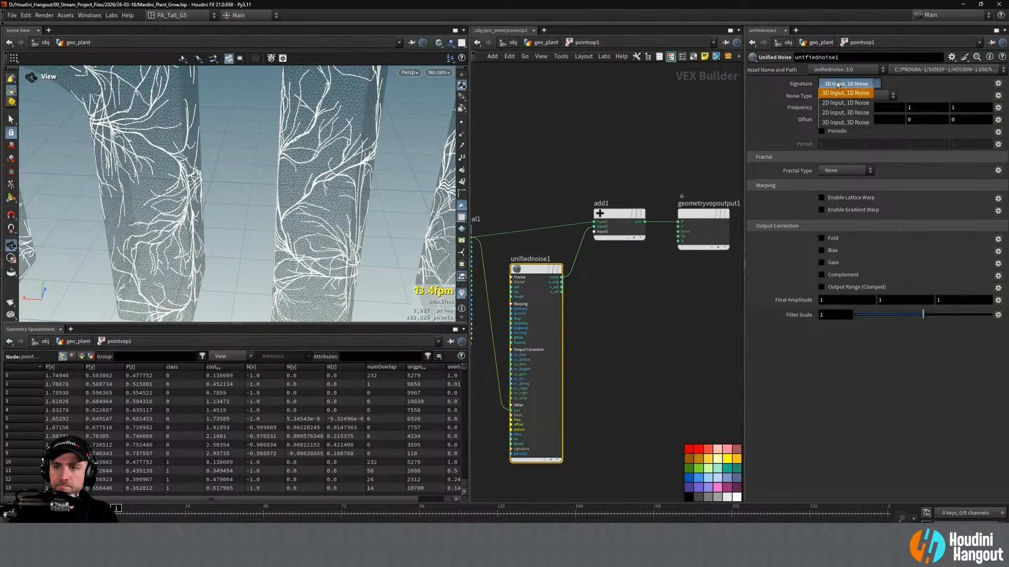
click(838, 124)
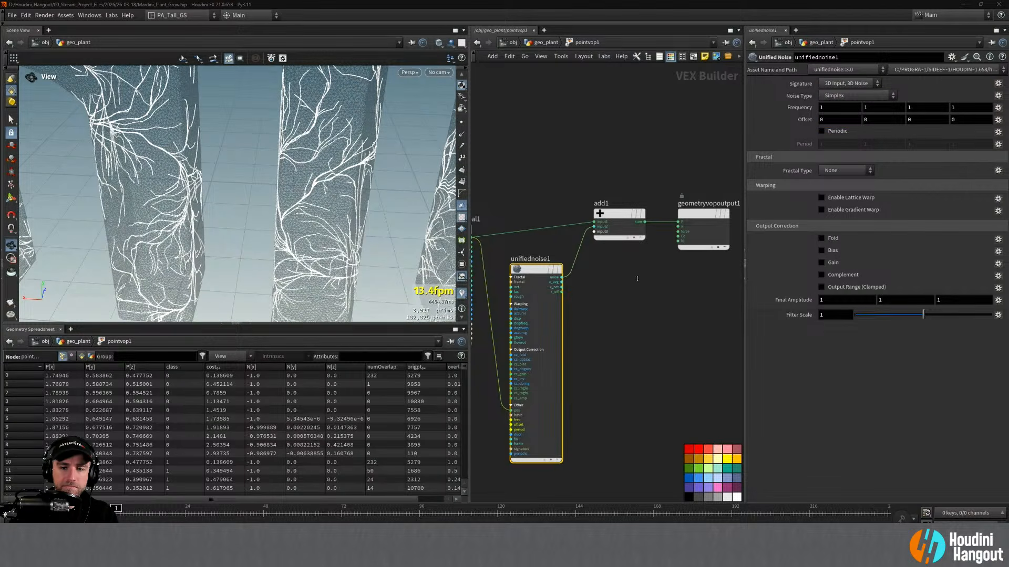
Set the Unified Noise node's fractal type to Standard (fBm)
alt+right_drag(209, 223, 179, 231)
alt+drag(179, 231, 219, 246)
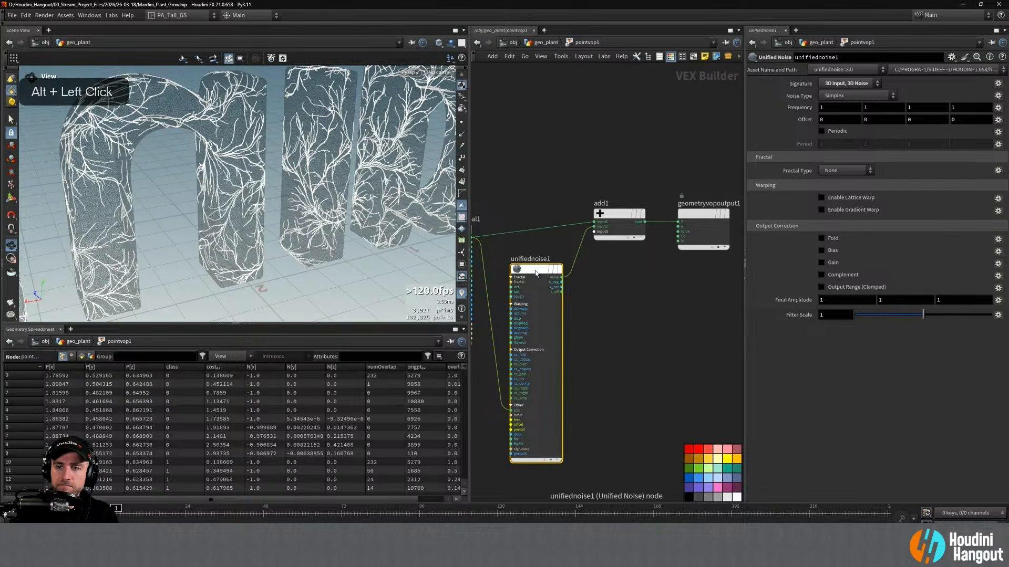
click(843, 171)
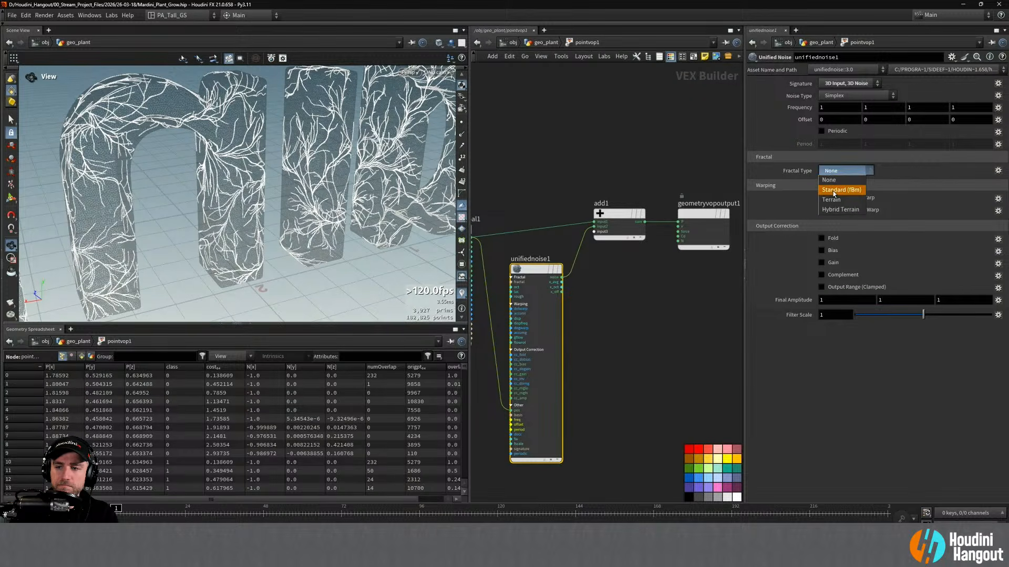
click(834, 190)
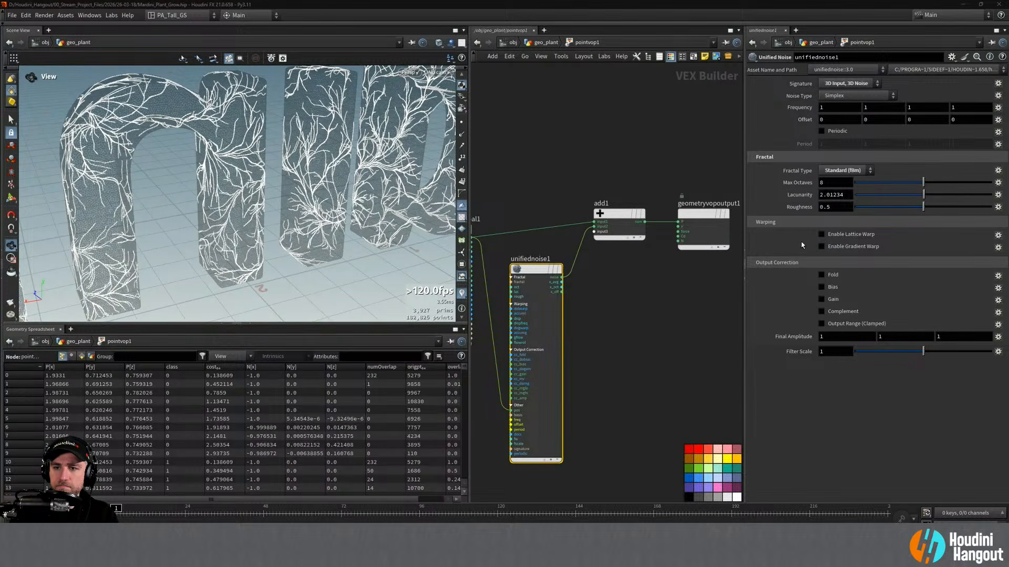
Try the Gain output correction on the unified noise node and turn it back off
click(822, 300)
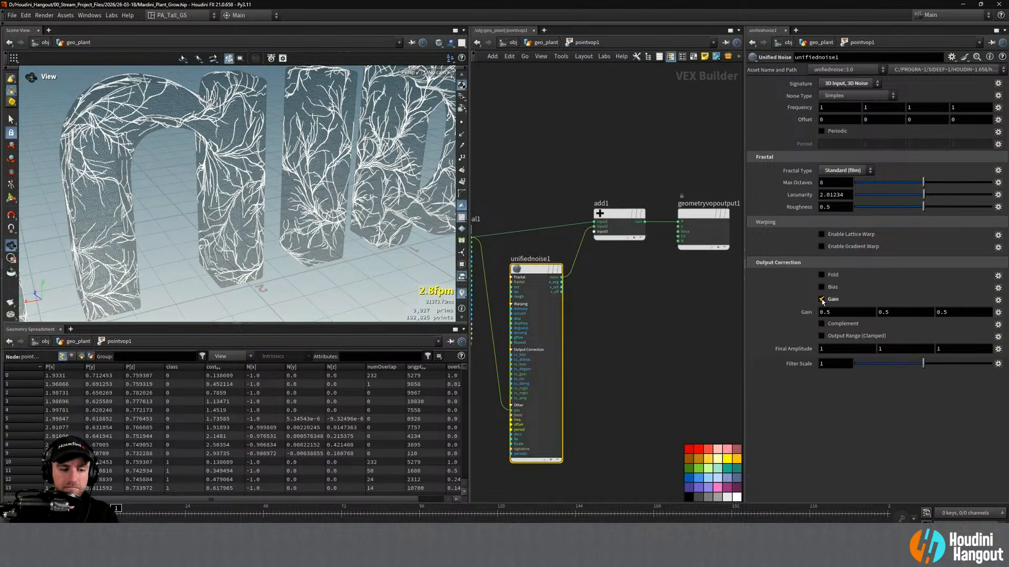
click(821, 300)
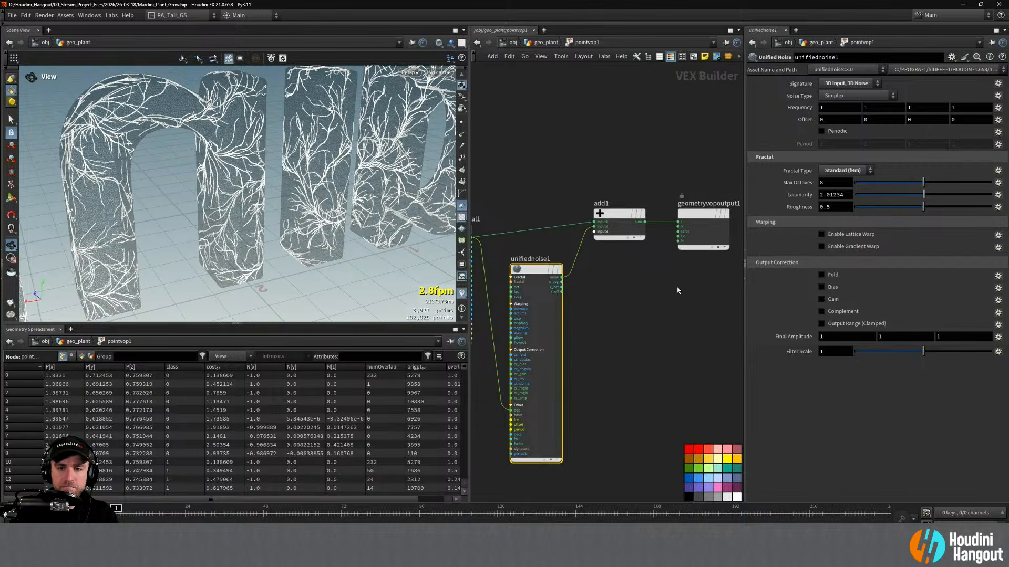
mouse_move(536, 262)
middle_drag(547, 150, 622, 145)
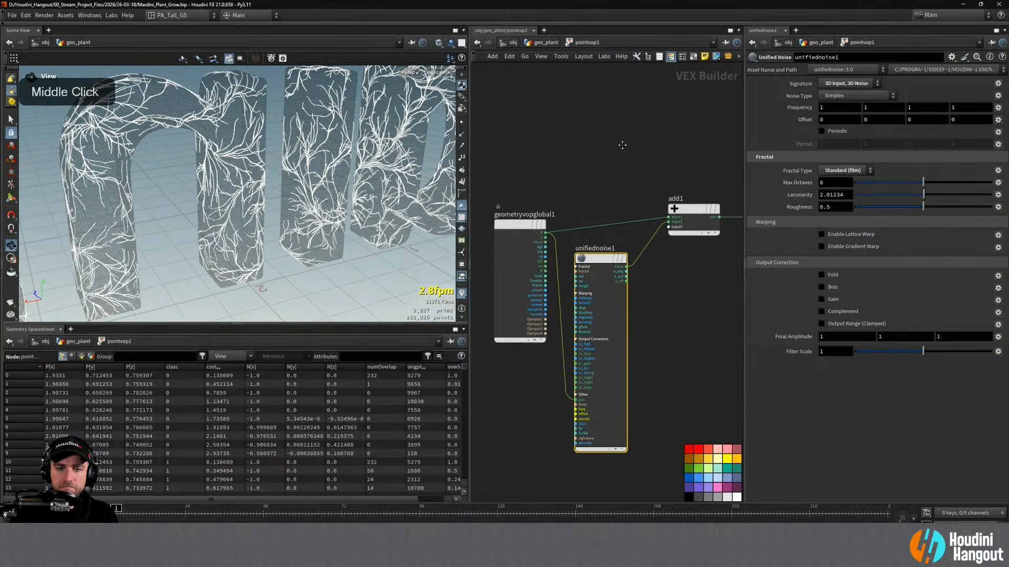
drag(526, 225, 502, 205)
drag(584, 230, 604, 337)
key(Delete)
key(Tab)
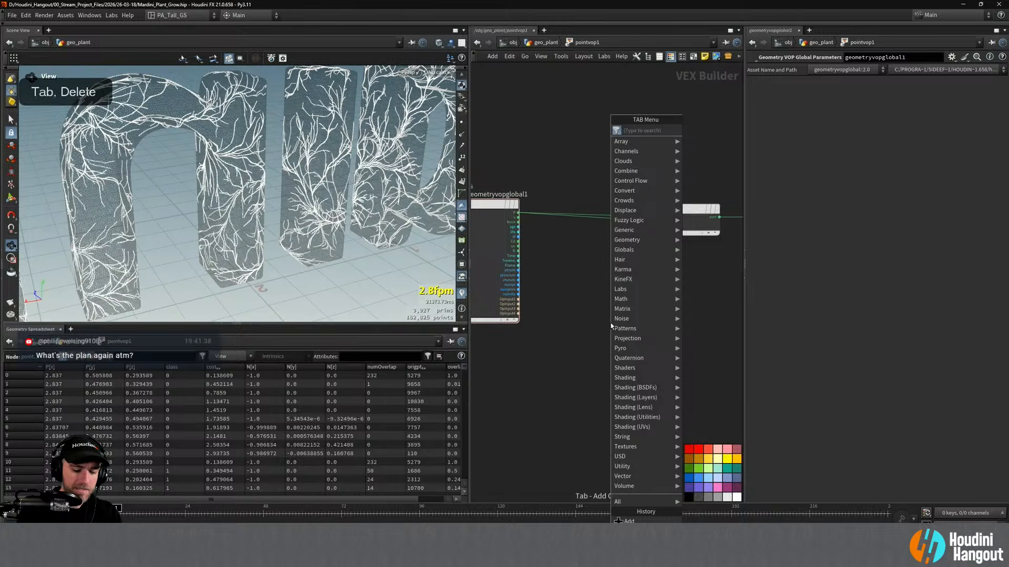
text(tu)
key(Return)
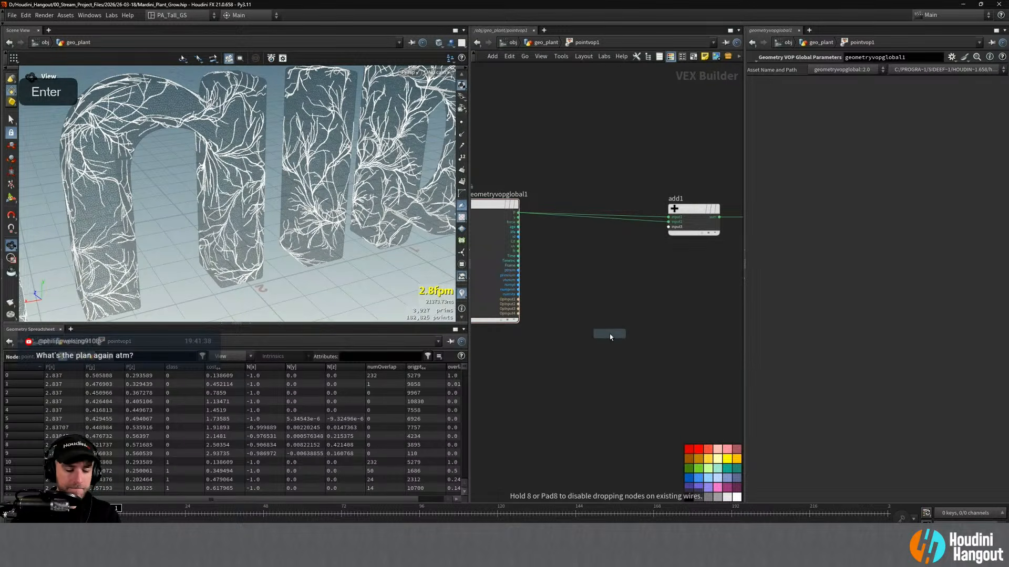
key(Escape)
key(ctrl+z)
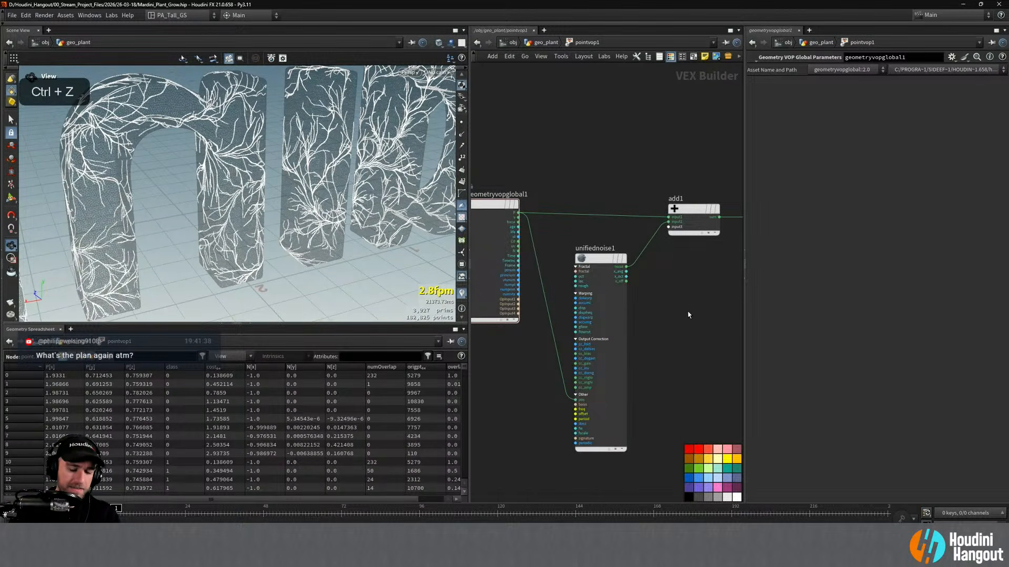
Display the pointvop1 result in the geometry network and reopen its VOP network with the unified noise node selected
key(u)
click(581, 304)
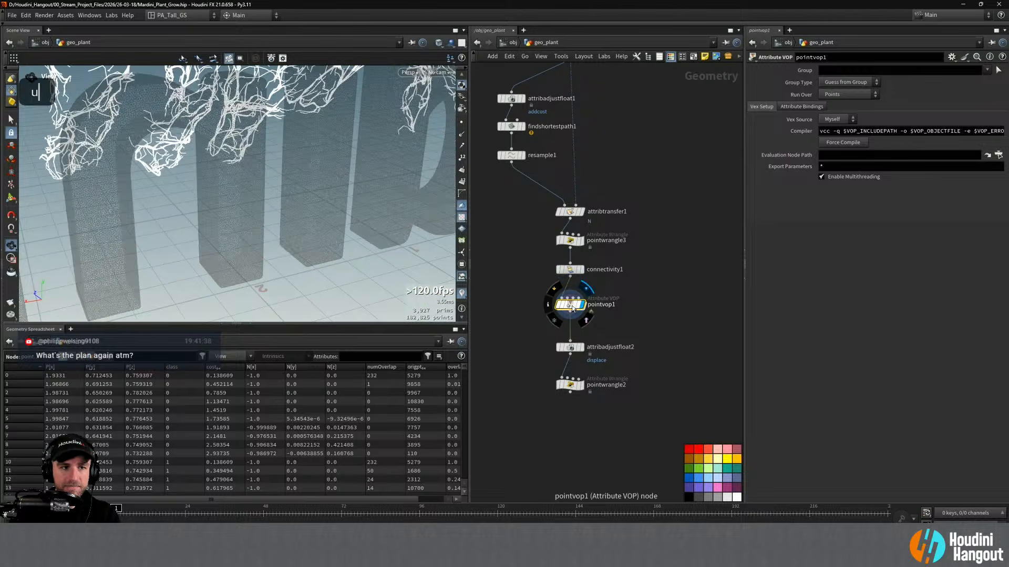
double_click(574, 305)
click(599, 262)
alt+right_drag(424, 234, 399, 221)
alt+middle_drag(399, 221, 341, 173)
alt+drag(341, 173, 305, 147)
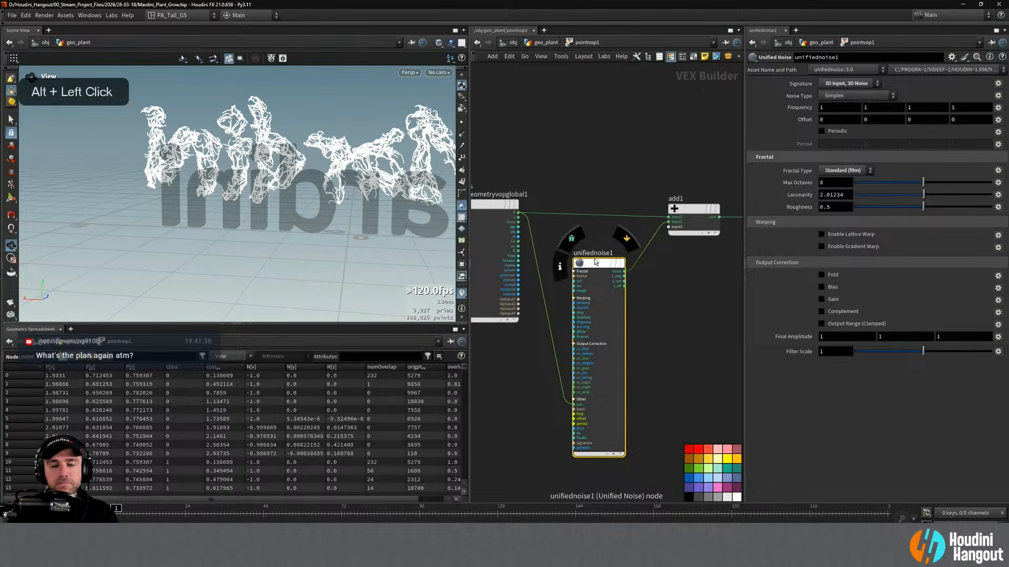
drag(595, 267, 587, 262)
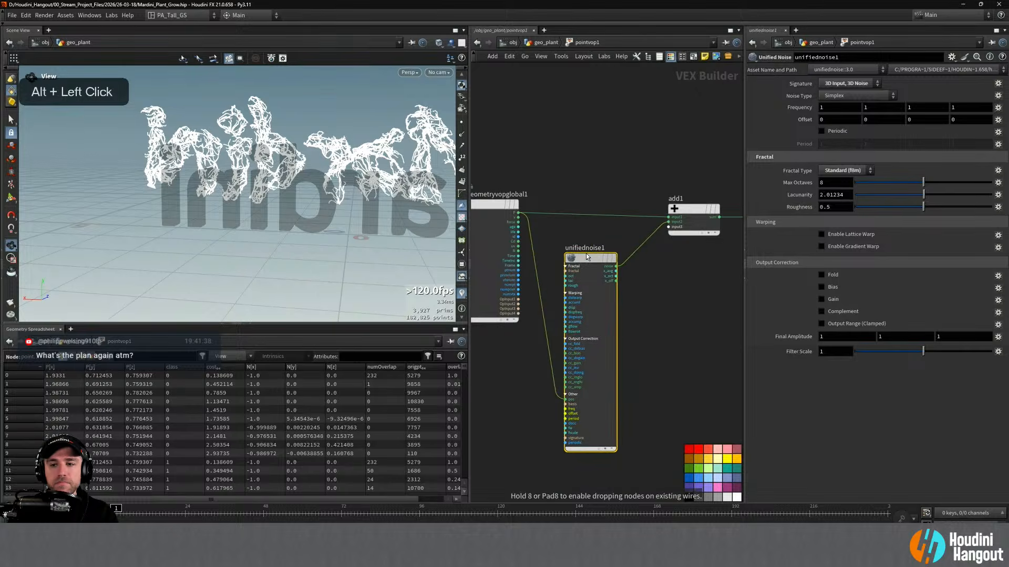
Enable the clamped output range on the unified noise and set its New Minimum to -2.7 on all axes
click(821, 325)
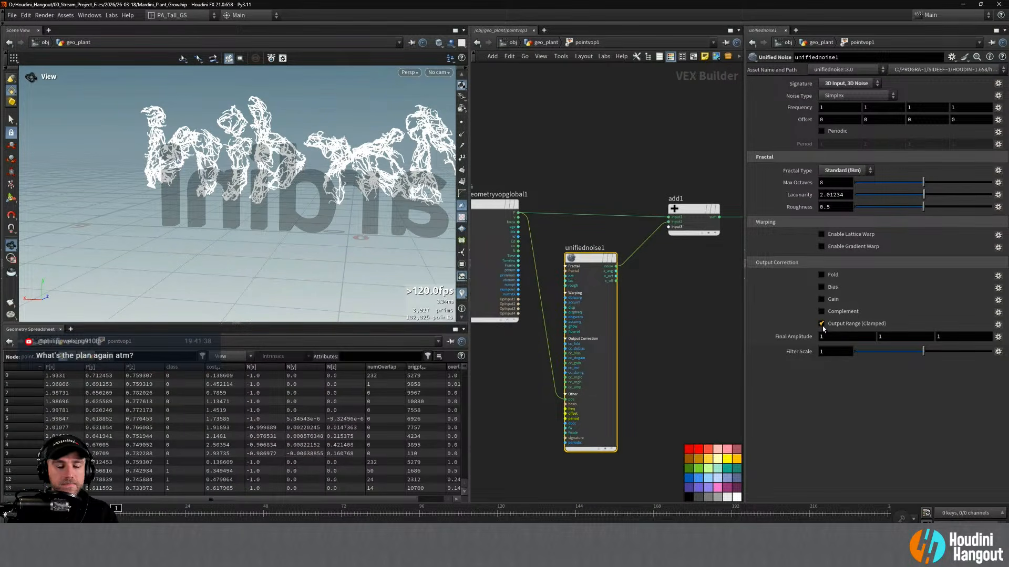
click(821, 326)
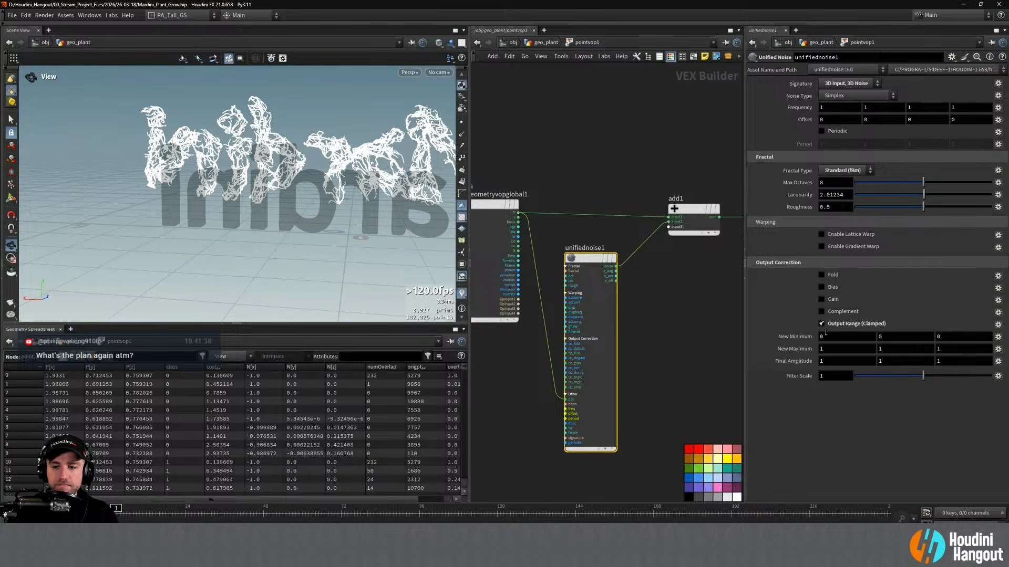
middle_click(767, 336)
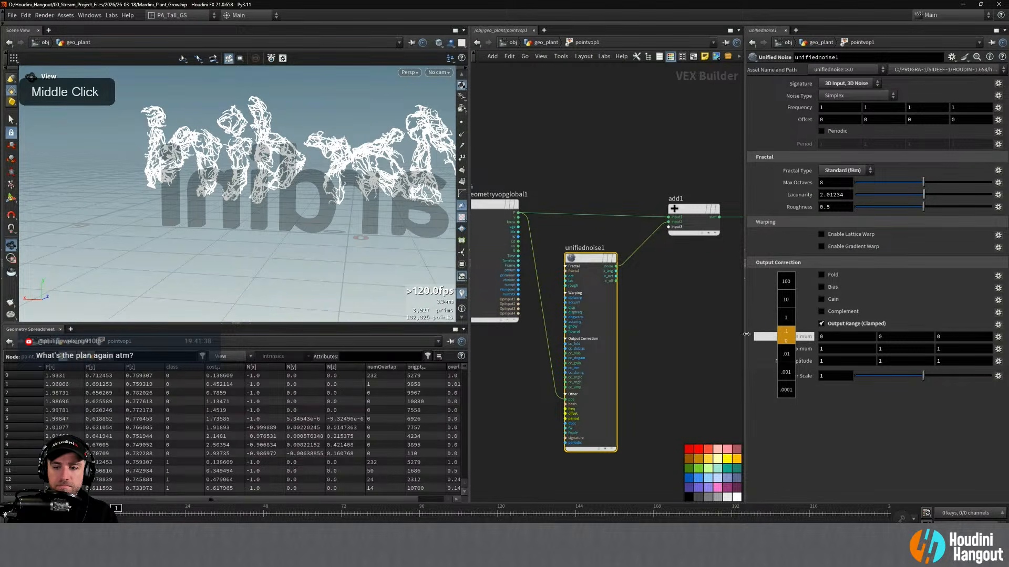
mouse_move(795, 347)
middle_down()
mouse_move(786, 336)
mouse_move(801, 340)
mouse_move(750, 337)
mouse_move(726, 361)
mouse_move(733, 353)
mouse_move(683, 329)
mouse_move(801, 340)
middle_up()
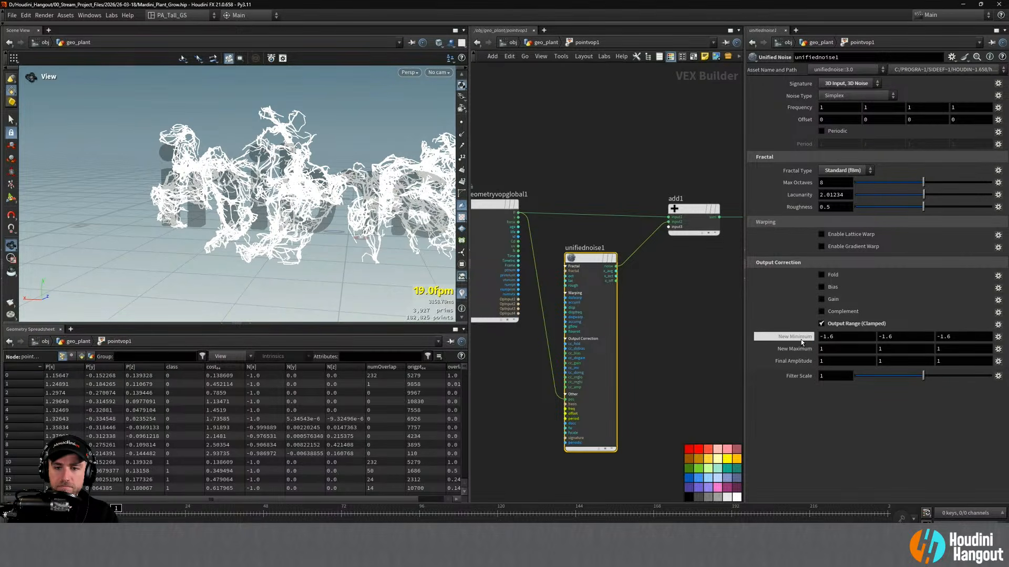
double_click(840, 341)
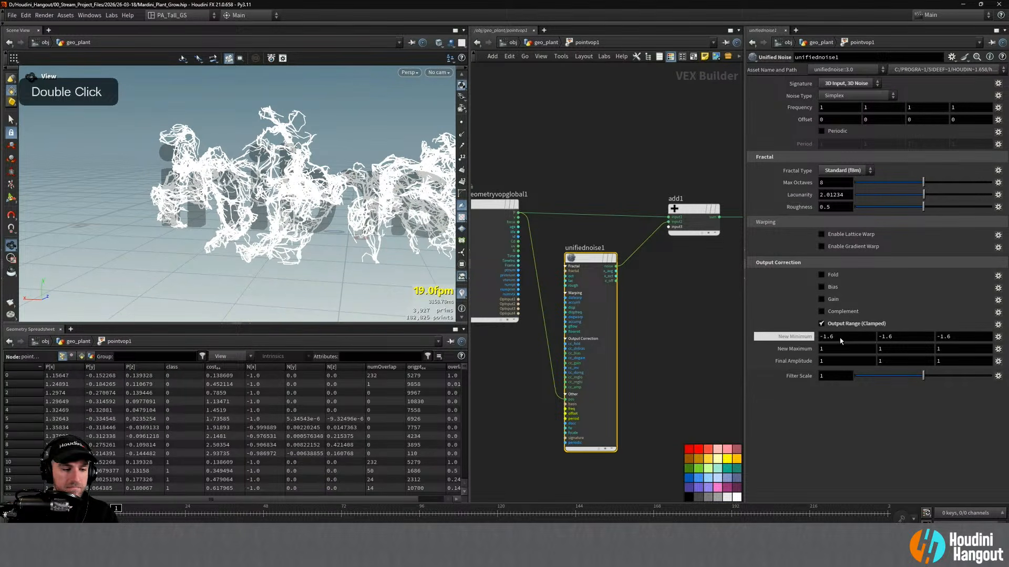
text(-2.7)
key(Return)
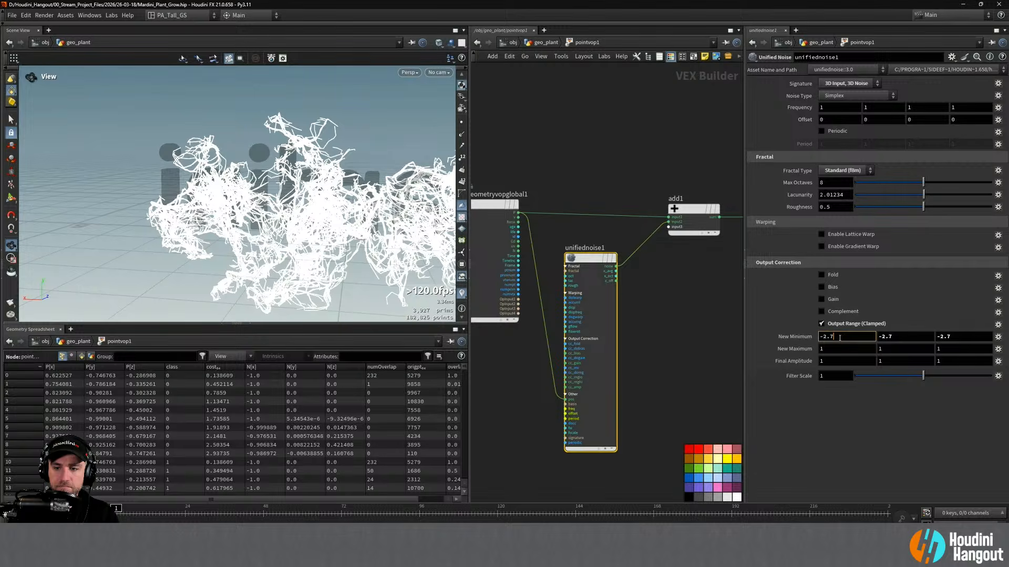
Try a New Minimum of -1 for the unified noise's clamped output range
double_click(840, 337)
text(-1)
key(Tab)
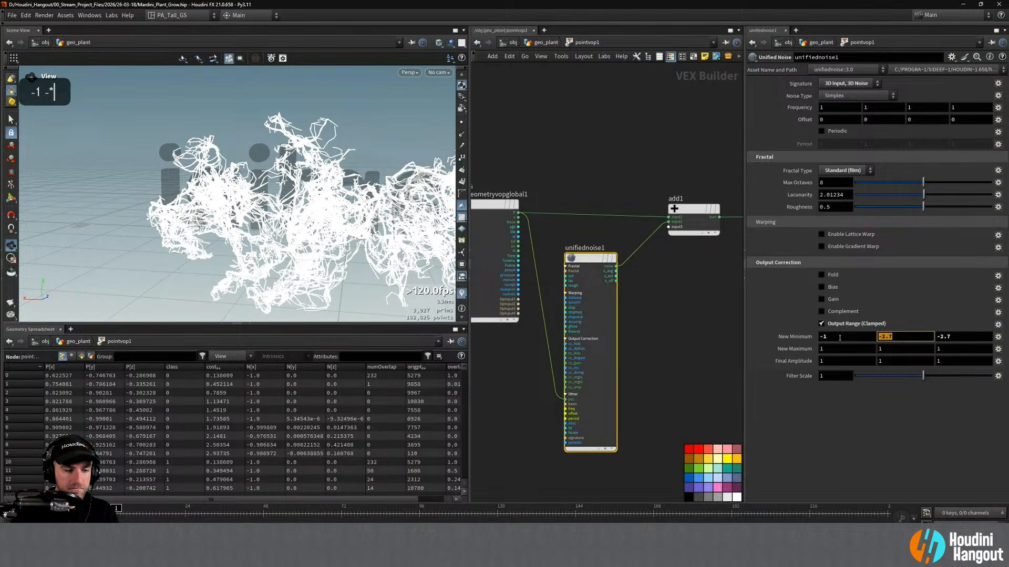
text(-*)
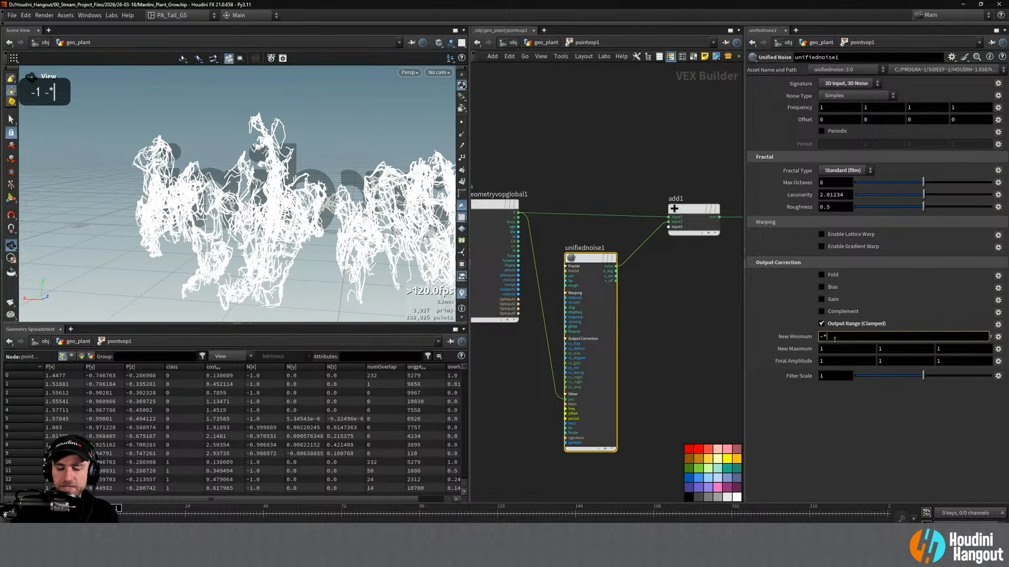
key(Return)
ctrl+middle_click(878, 339)
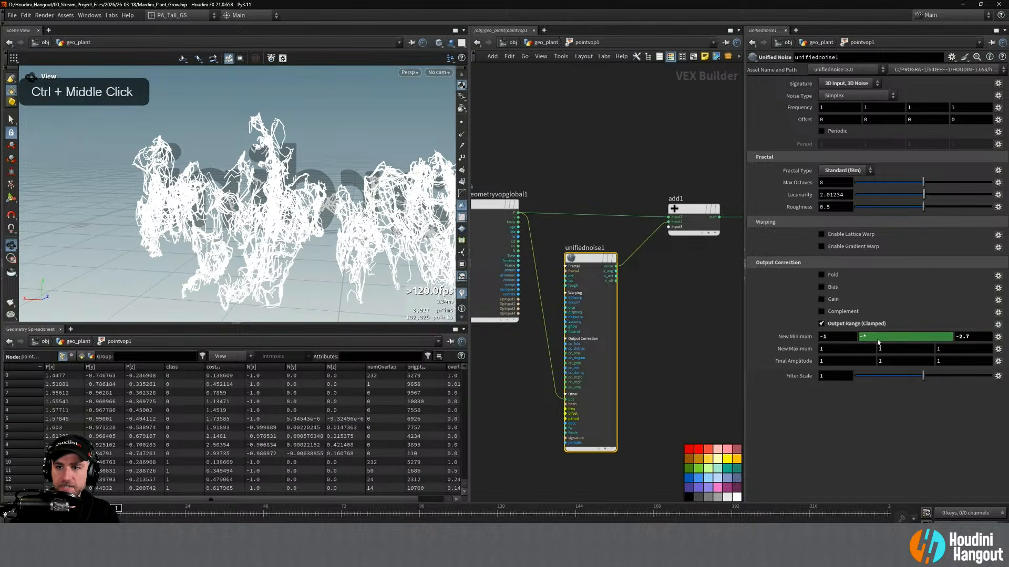
Delete the unified noise node and add a Turbulent Noise node between the global parameters and the add node
key(Delete)
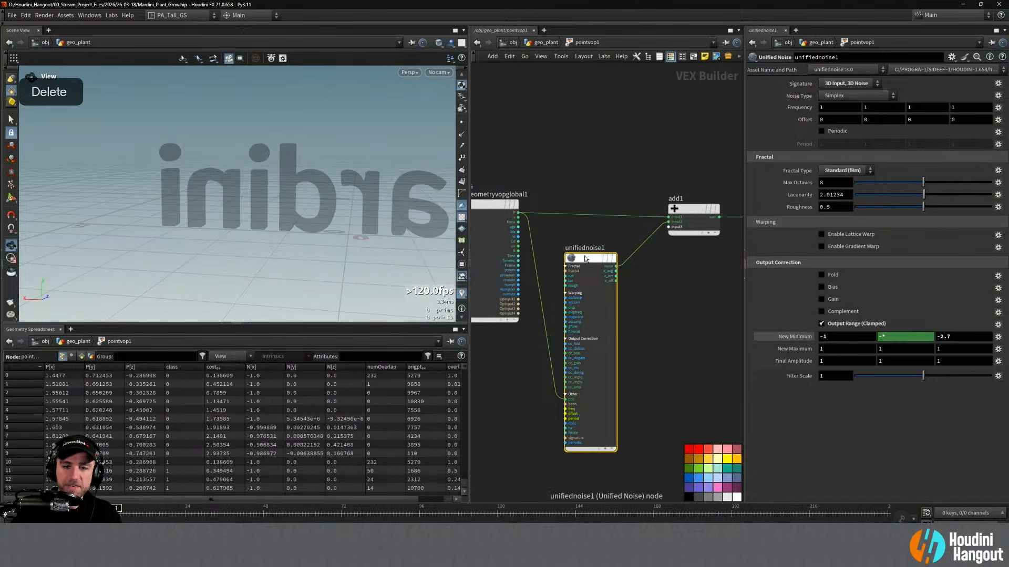
key(Delete)
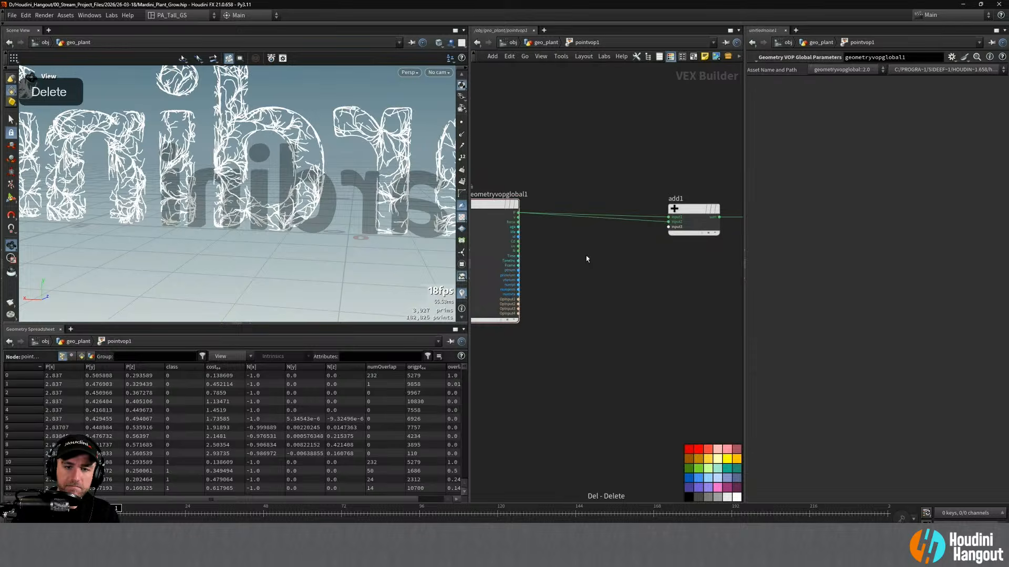
key(Tab)
text(turb)
key(Return)
click(646, 263)
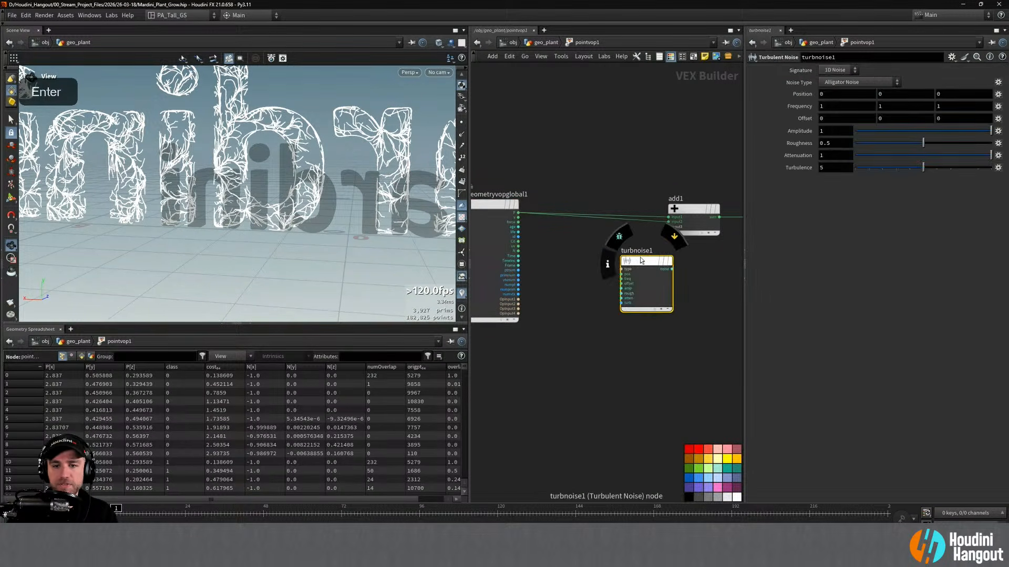
drag(648, 264, 613, 268)
Set the turbulent noise to 3D Simplex Noise and wire it between the global P output and the add node's second input
click(861, 83)
click(840, 130)
click(587, 277)
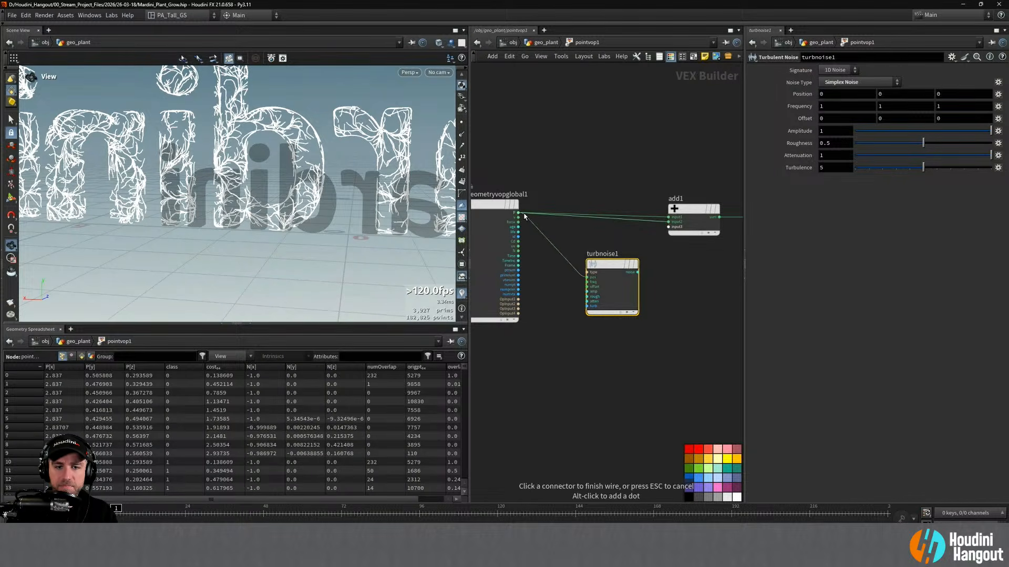
click(518, 212)
click(838, 70)
click(838, 82)
click(669, 222)
click(638, 273)
mouse_move(610, 264)
mouse_down()
mouse_move(596, 260)
mouse_move(605, 268)
mouse_up()
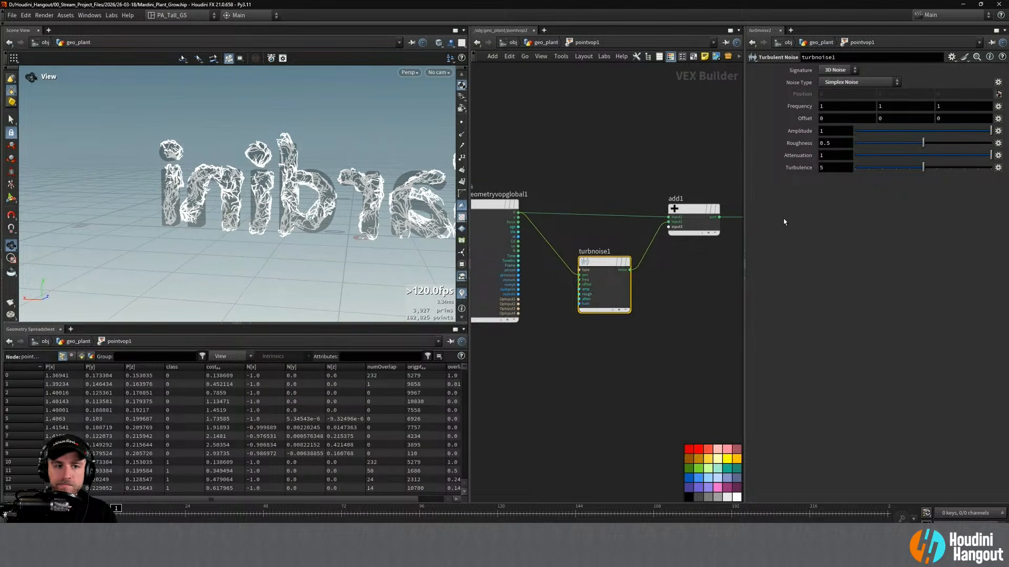
Set the turbulent noise's amplitude to about 0.664 and its frequency to 5 on all three axes
mouse_move(275, 171)
alt+mouse_down()
mouse_move(362, 181)
mouse_move(268, 176)
mouse_move(287, 176)
alt+mouse_up()
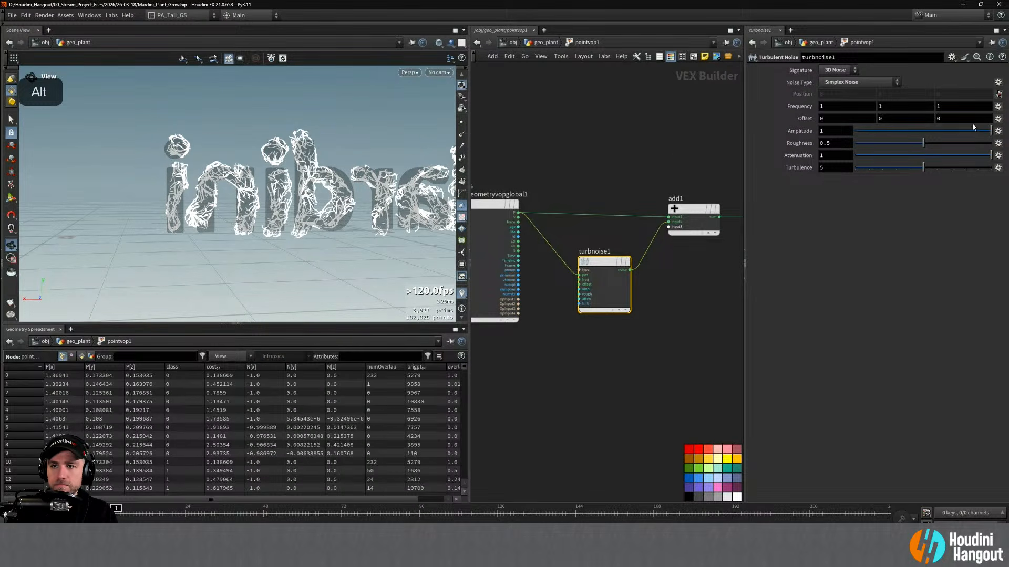
drag(966, 127, 925, 138)
middle_drag(801, 105, 973, 114)
drag(604, 274, 592, 271)
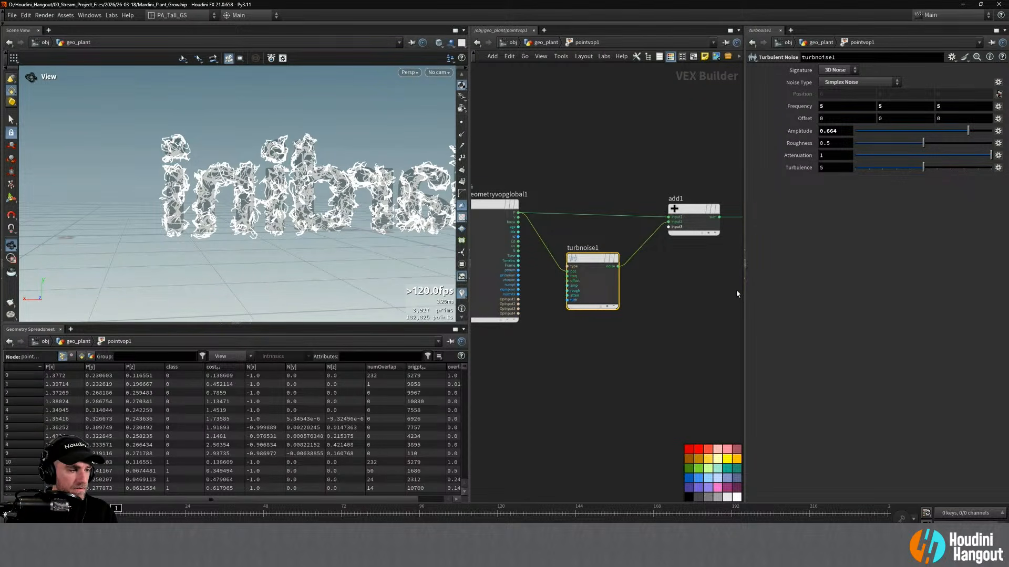
Set the turbulent noise's amplitude to 0.5
alt+middle_drag(338, 186, 299, 201)
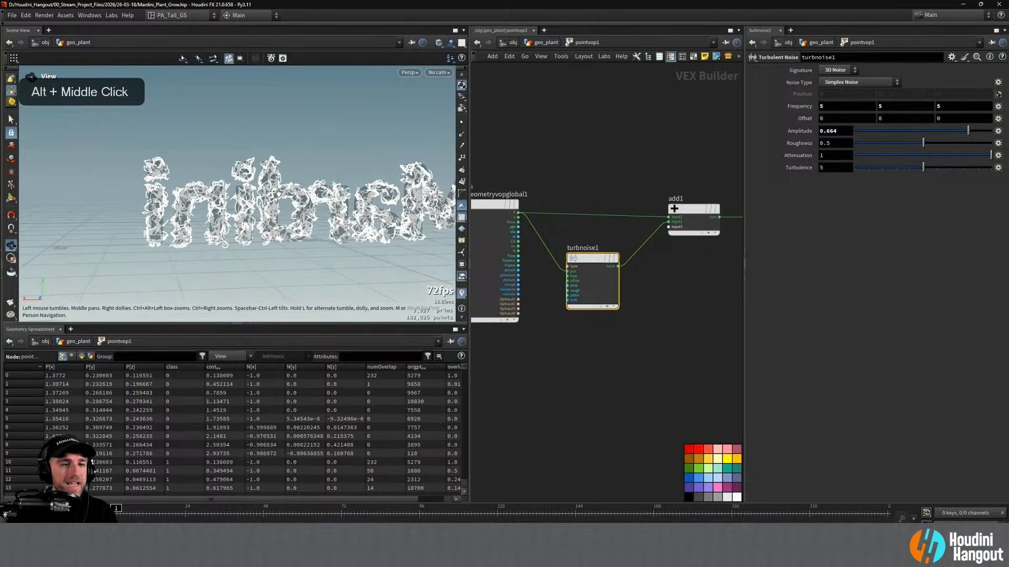
alt+right_drag(299, 202, 284, 184)
alt+drag(285, 183, 288, 193)
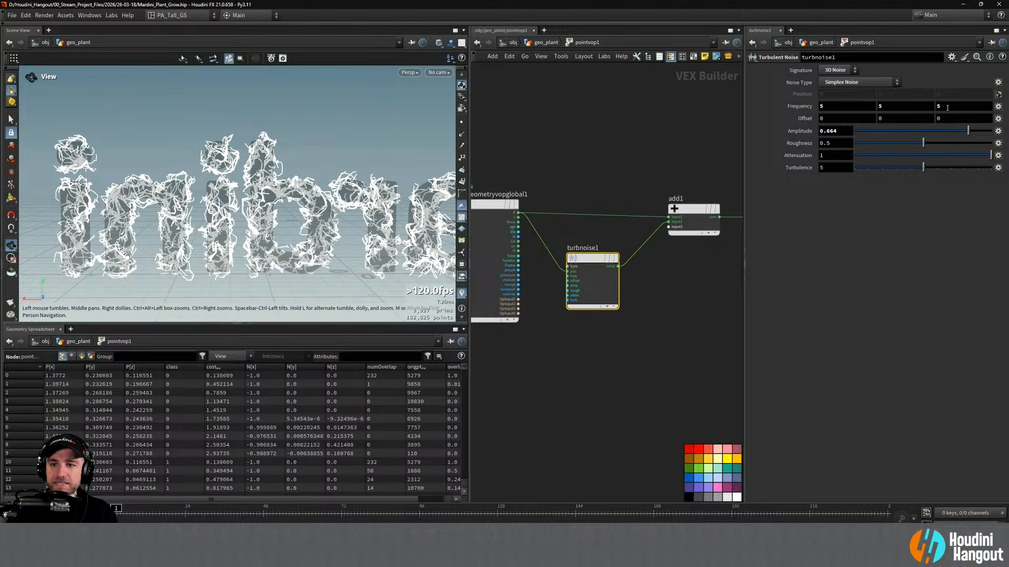
drag(968, 131, 947, 125)
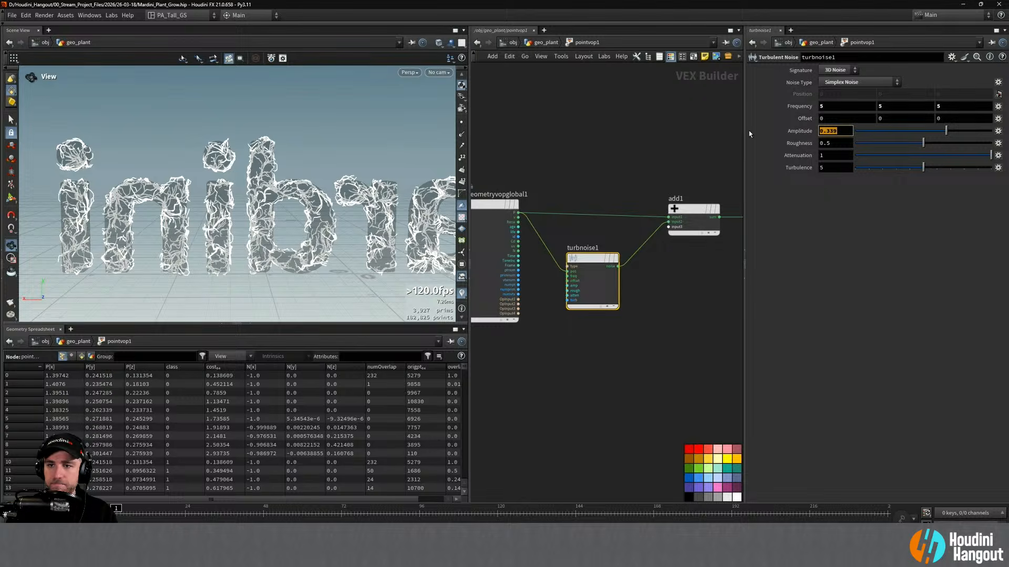
text(0.5)
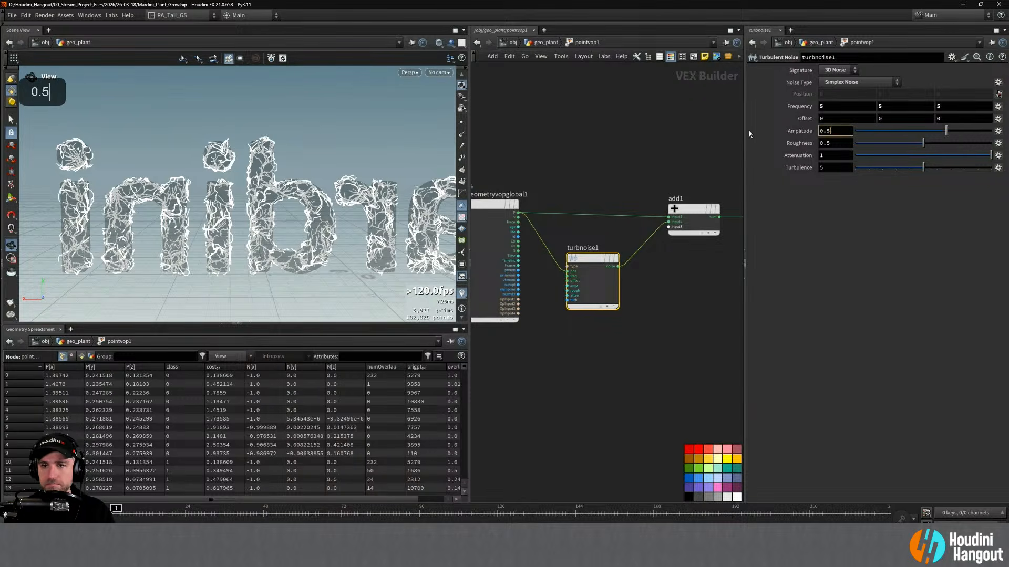
key(Return)
Add a Bind node below the global parameters node
middle_drag(569, 393, 602, 385)
drag(519, 202, 488, 202)
middle_drag(541, 370, 561, 324)
scroll(599, 327, down, 2)
key(Tab)
text(bind)
key(Return)
click(527, 326)
right_drag(595, 336, 610, 307)
Name the bind node's attribute class and set its type to Integer (int)
double_click(830, 69)
text(class)
key(Return)
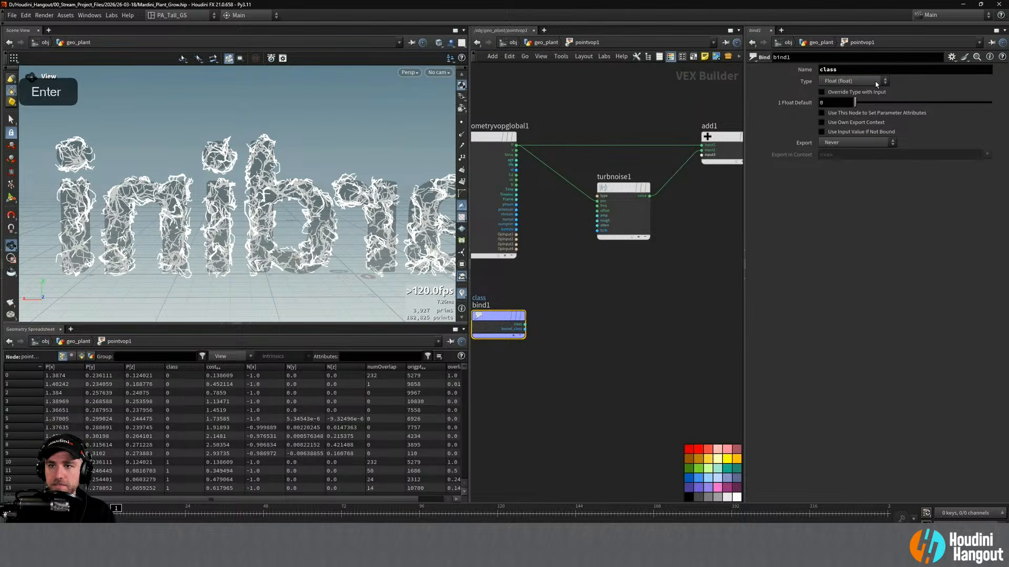
click(850, 82)
click(839, 100)
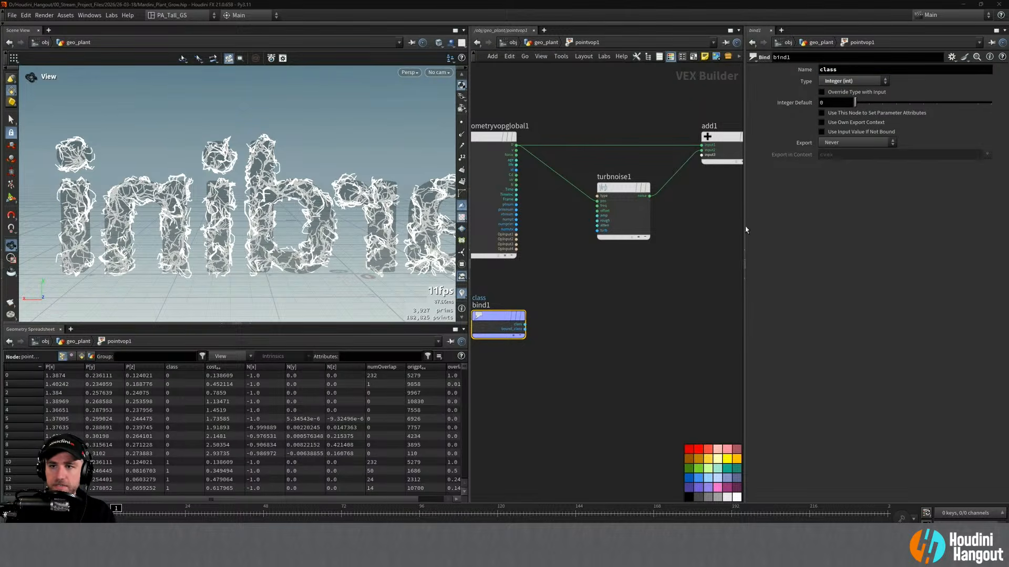
Connect the bind node's class output to the turbulent noise's offset input
click(523, 324)
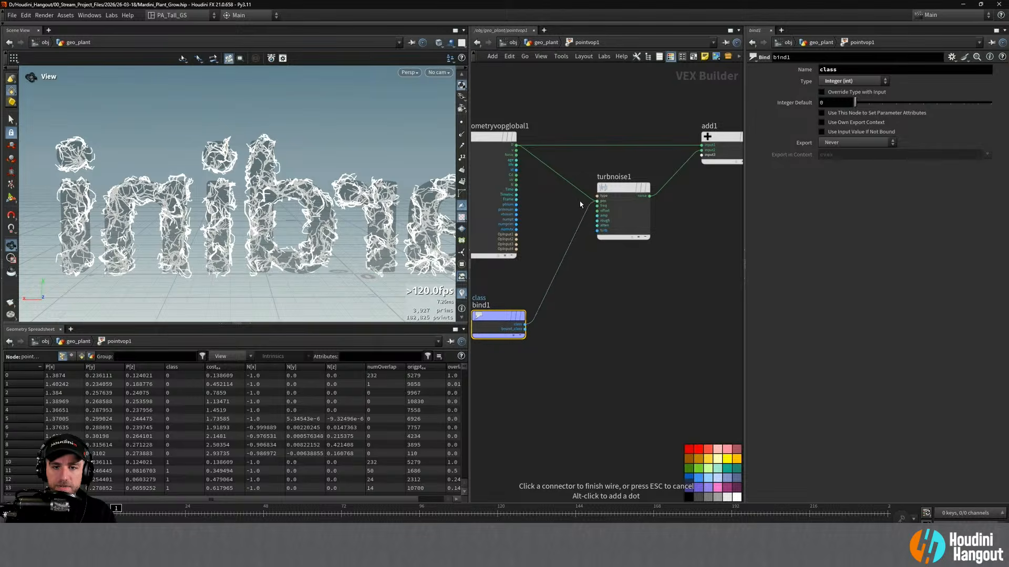
click(597, 211)
alt+drag(282, 186, 412, 199)
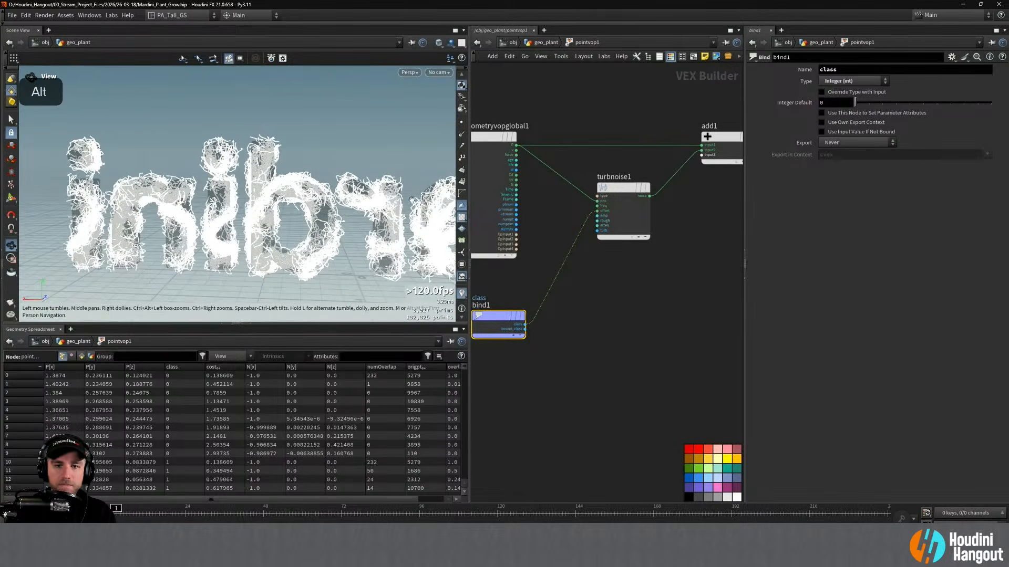
Reduce the turbulent noise's amplitude to about 0.223 and inspect the displaced curves around the letters
click(625, 190)
mouse_move(955, 131)
mouse_down()
mouse_move(927, 129)
mouse_move(939, 125)
mouse_up()
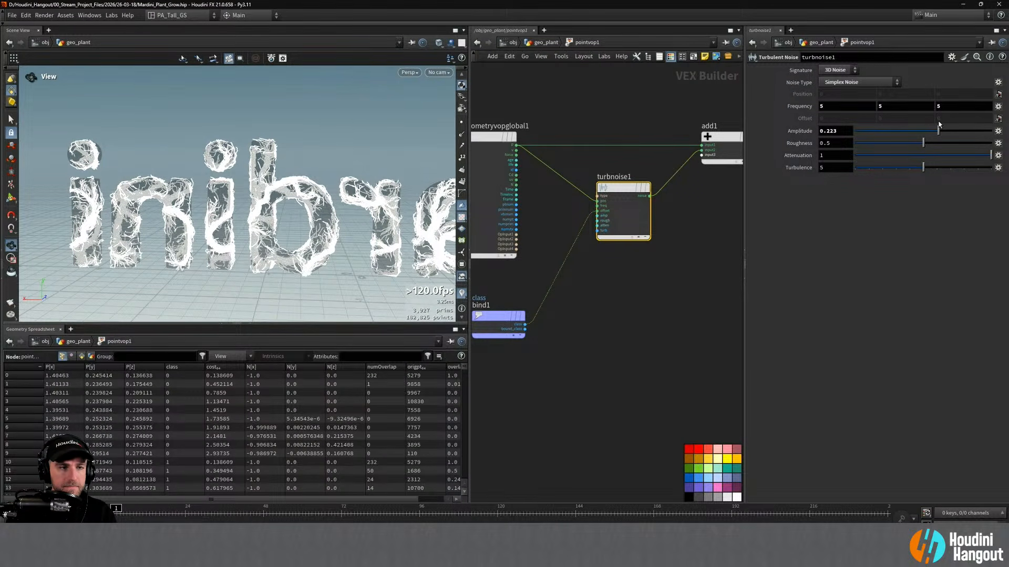
alt+right_drag(208, 190, 221, 184)
alt+drag(220, 184, 316, 162)
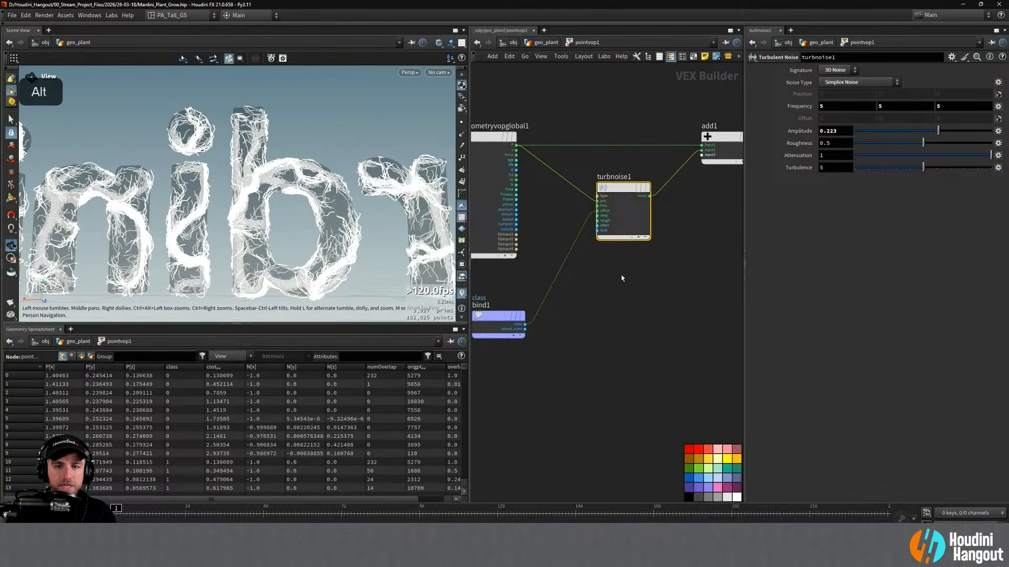
Bring the overlapAmt column into view in the geometry spreadsheet and add a second Bind node below the class bind
middle_drag(593, 325, 615, 317)
drag(523, 309, 513, 291)
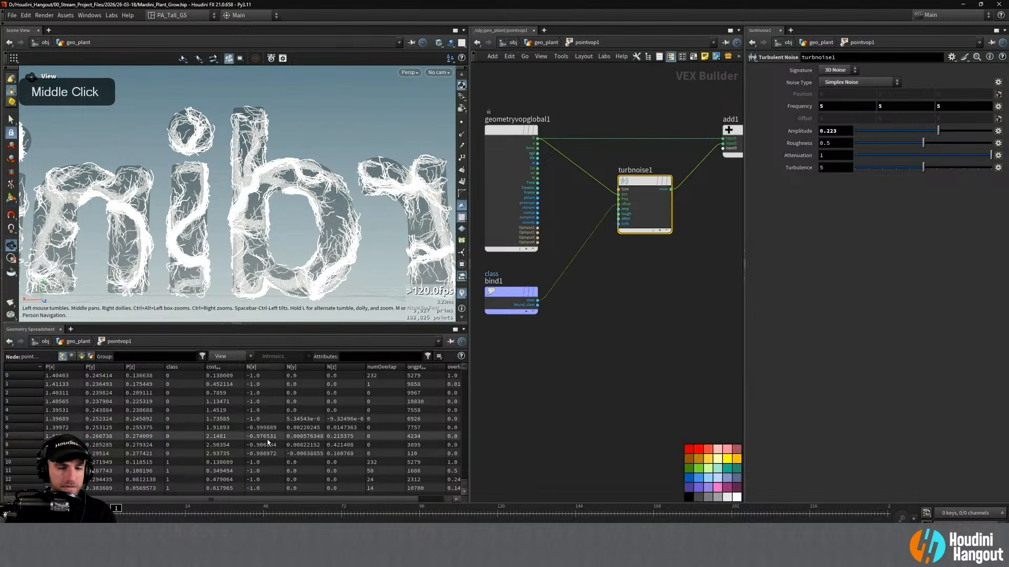
drag(247, 499, 272, 499)
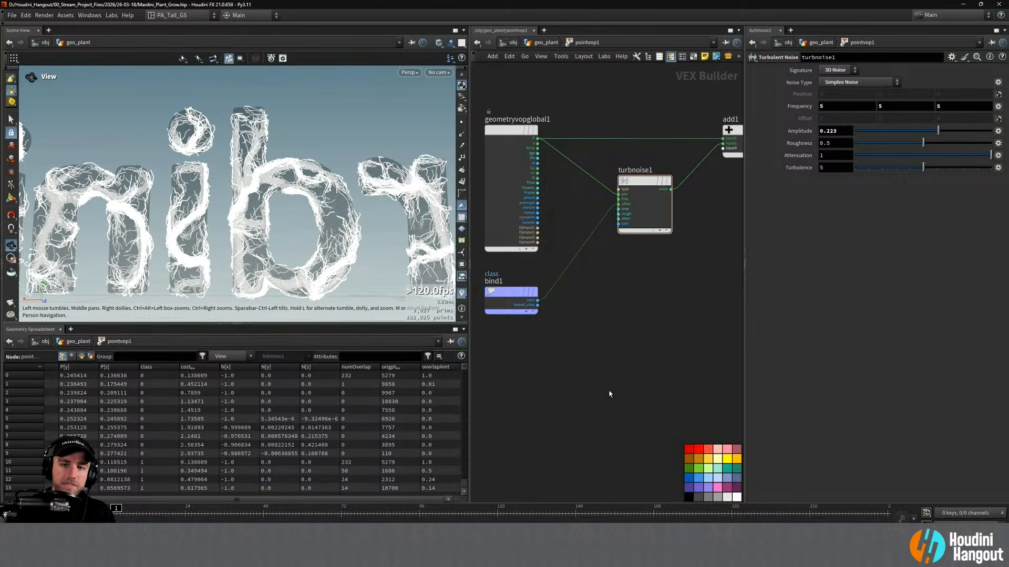
key(Tab)
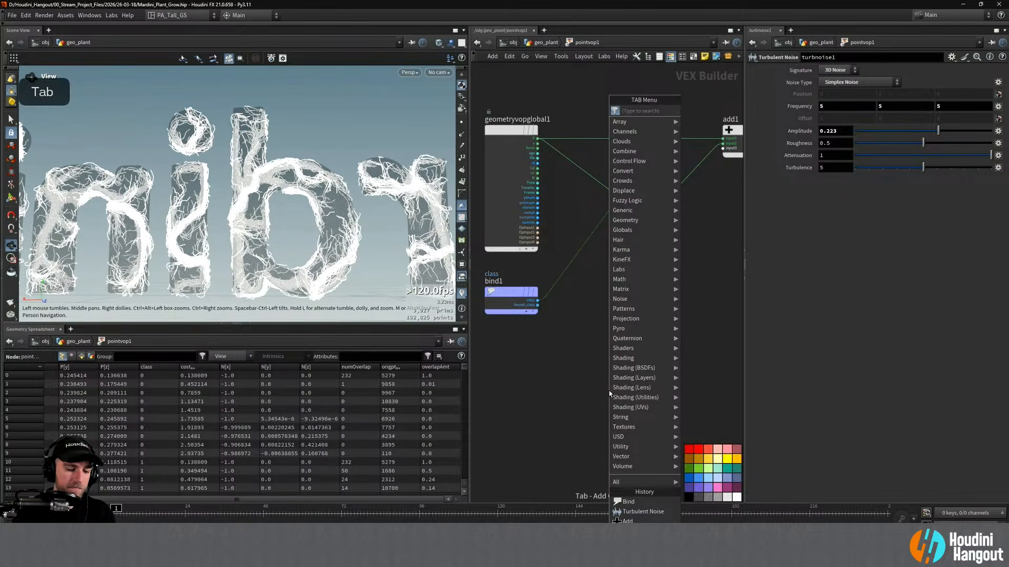
text(turb)
key(Return)
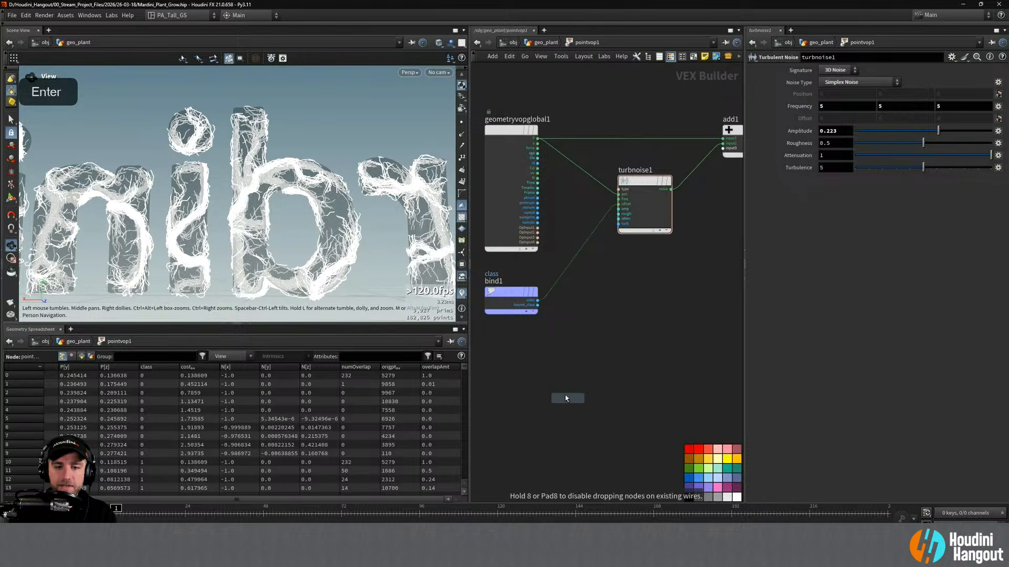
click(520, 363)
Name the new bind's attribute overlapAmt and connect its output to the turbulent noise's amplitude input
double_click(842, 70)
text(o)
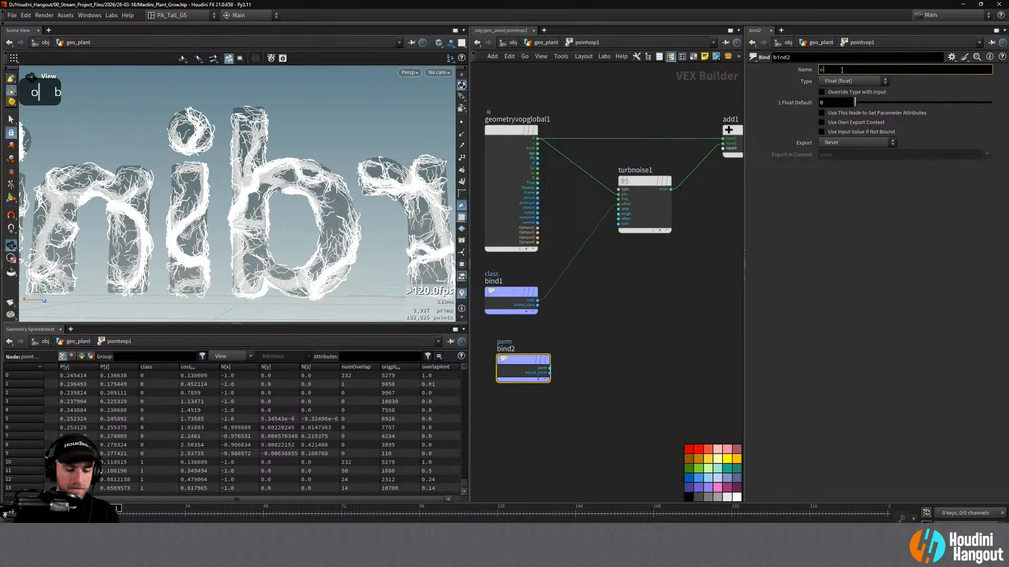
text(verlapAmt)
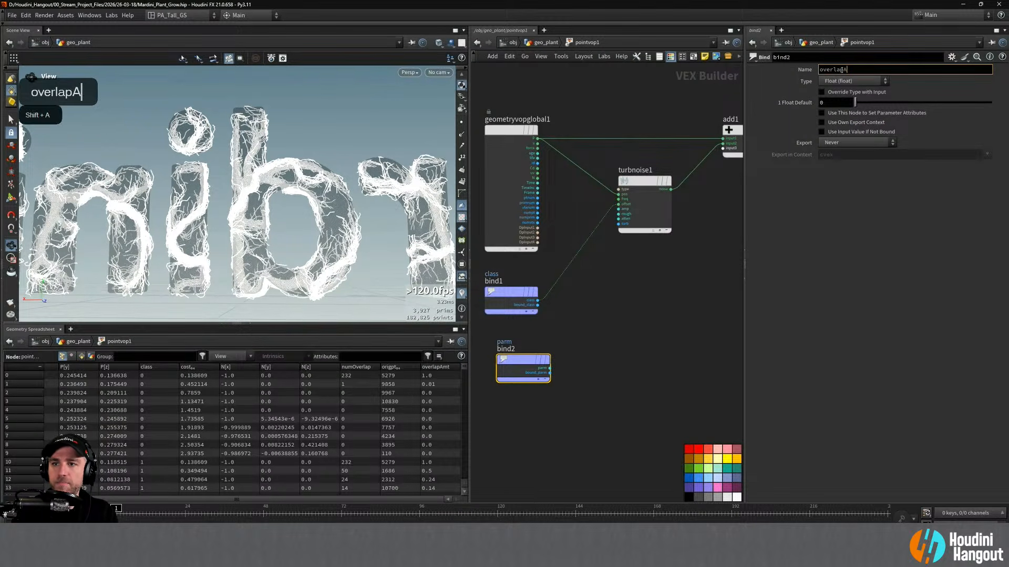
key(Return)
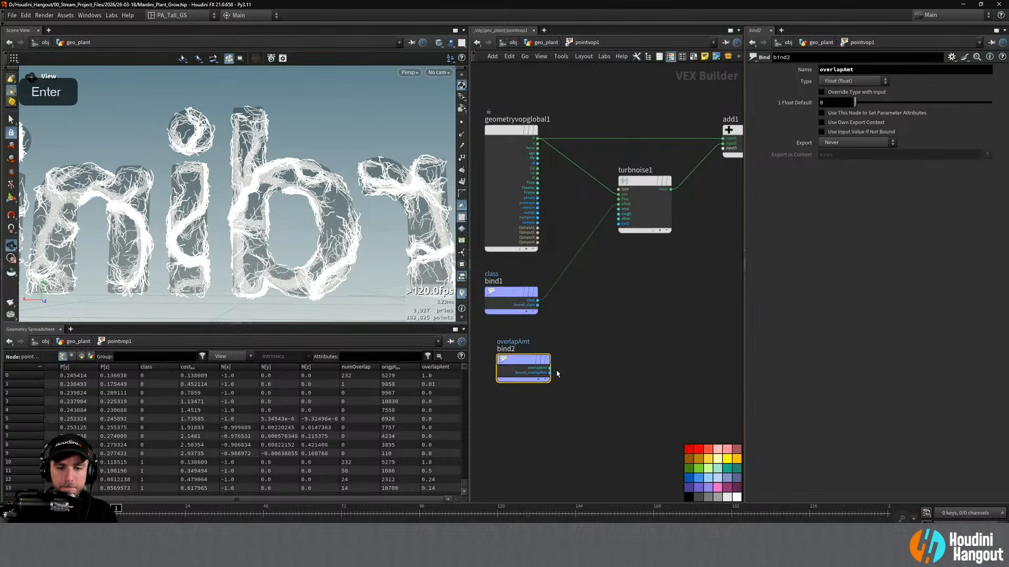
click(549, 369)
click(618, 208)
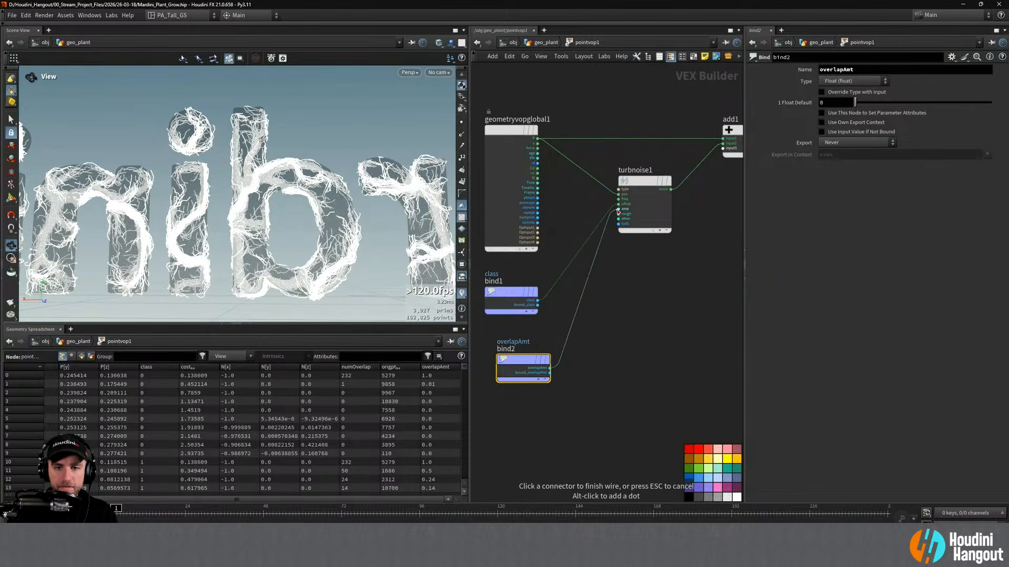
Line up the two bind nodes under the global parameters, reposition the turbulent noise node, and check the displaced curves
mouse_move(536, 366)
drag(535, 366, 524, 359)
mouse_move(640, 185)
drag(640, 185, 630, 189)
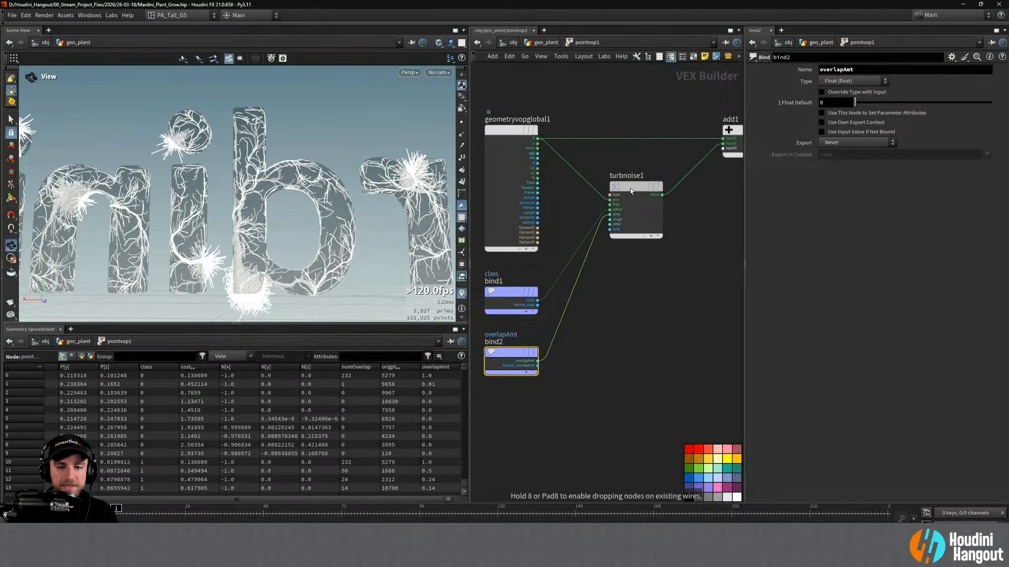
drag(513, 289, 513, 281)
drag(508, 357, 508, 347)
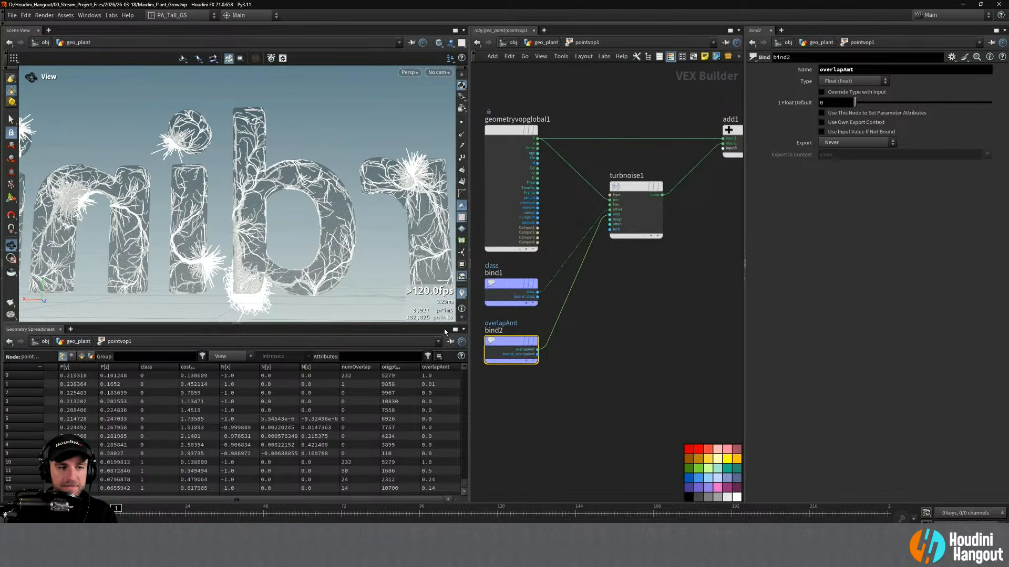
alt+right_drag(315, 221, 295, 227)
alt+drag(295, 227, 304, 208)
drag(629, 186, 646, 183)
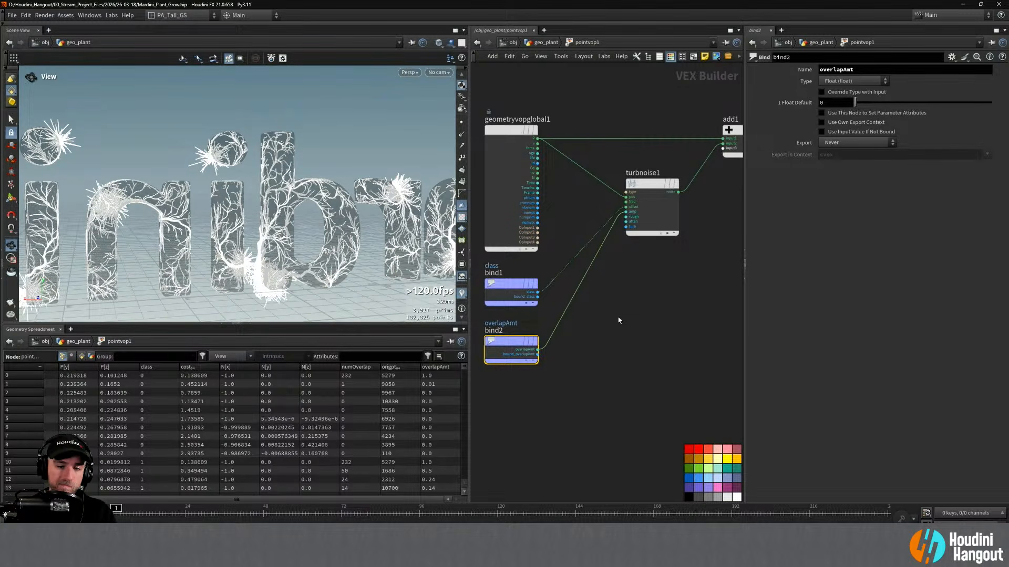
Insert a Fit Range node on the wire between the overlapAmt bind and the turbulent noise's amplitude input
key(Tab)
text(rem)
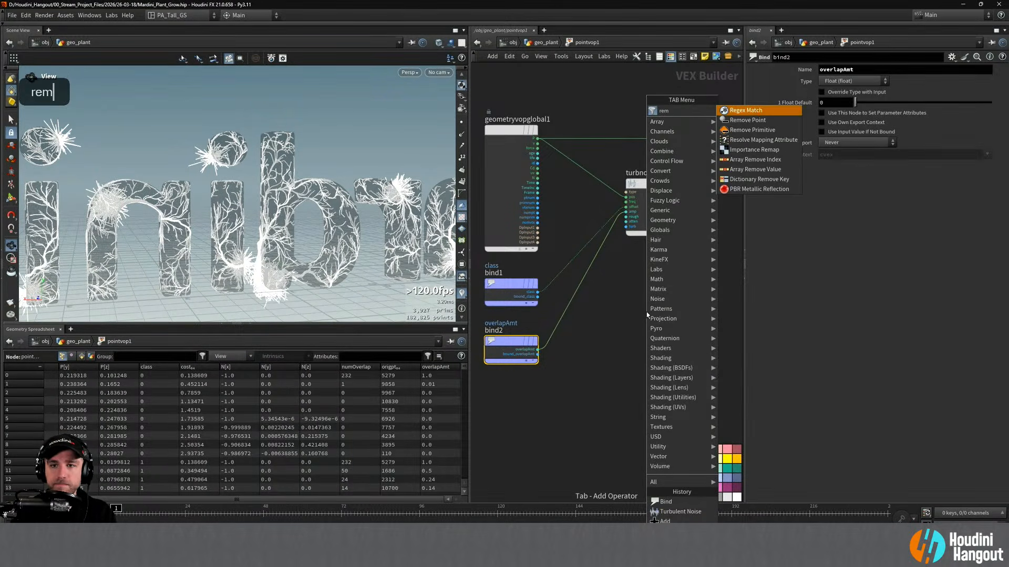
text(ap)
key(BackSpace)
key(BackSpace)
key(BackSpace)
key(BackSpace)
key(BackSpace)
text(fi)
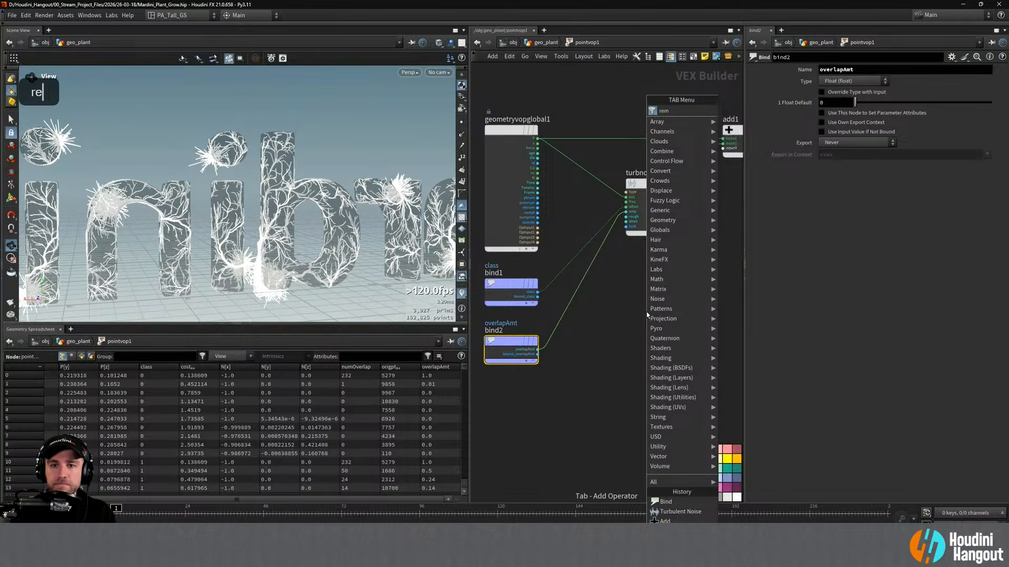
text(t)
key(Return)
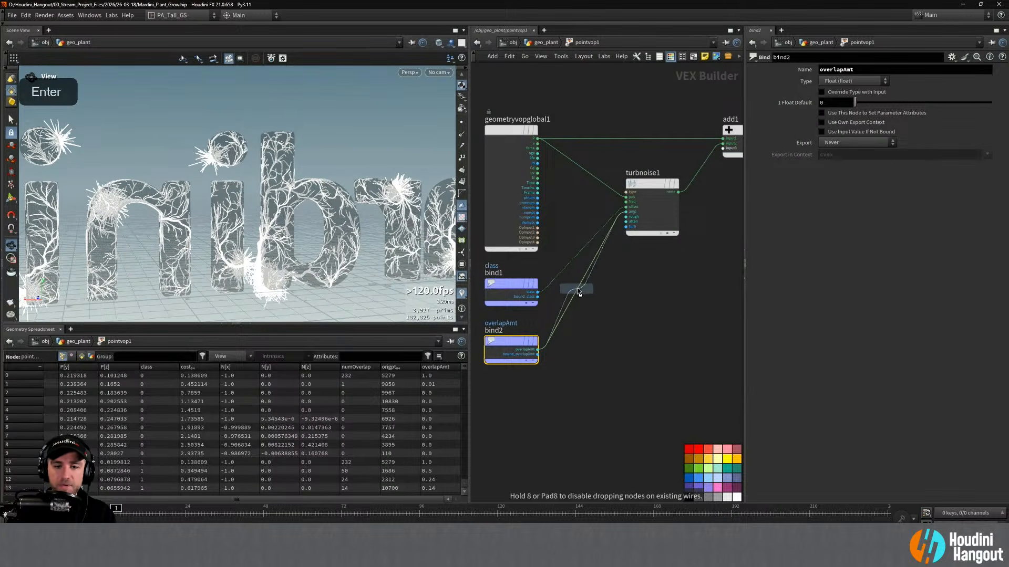
click(581, 296)
drag(581, 296, 558, 342)
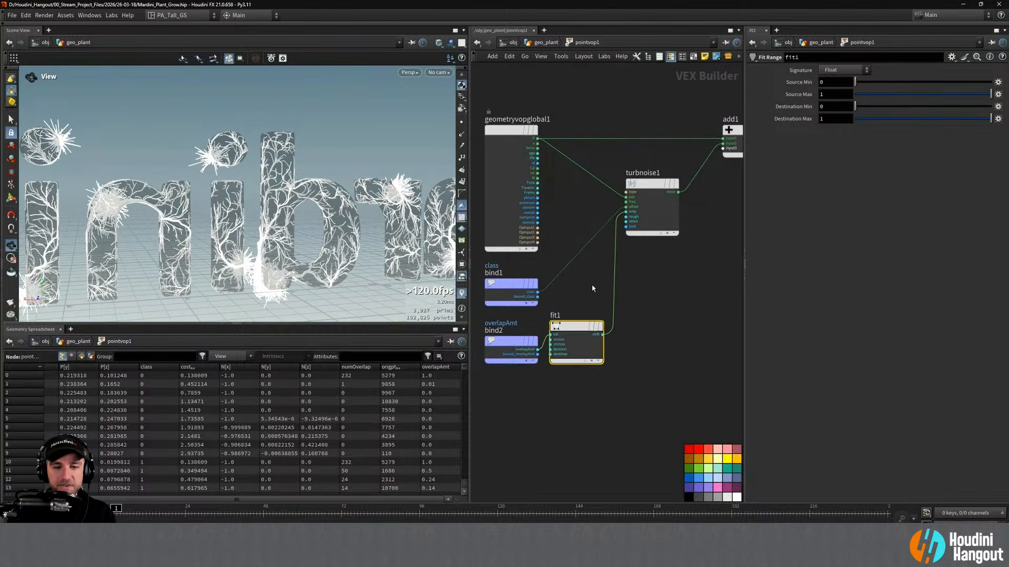
Spread out the fit, turbulent noise, add and output nodes to tidy the network
middle_drag(501, 345, 544, 340)
drag(554, 333, 543, 317)
drag(482, 305, 645, 385)
drag(551, 326, 563, 334)
middle_drag(588, 310, 491, 309)
drag(593, 189, 620, 204)
middle_drag(612, 149, 547, 155)
drag(635, 127, 650, 127)
middle_drag(646, 100, 559, 109)
drag(544, 101, 685, 223)
drag(558, 135, 582, 134)
click(655, 136)
drag(655, 137, 673, 138)
middle_drag(621, 216, 676, 209)
Set the Fit Range node's Source Max to about 0.029 and Destination Max to about 0.354
right_drag(681, 211, 641, 243)
scroll(648, 250, up, 5)
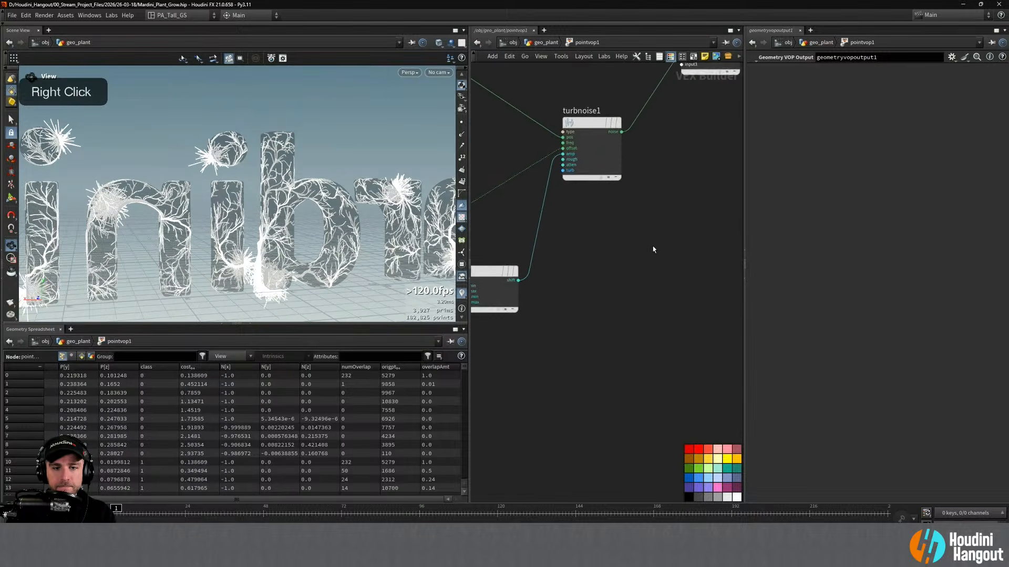
middle_drag(561, 270, 619, 266)
click(542, 273)
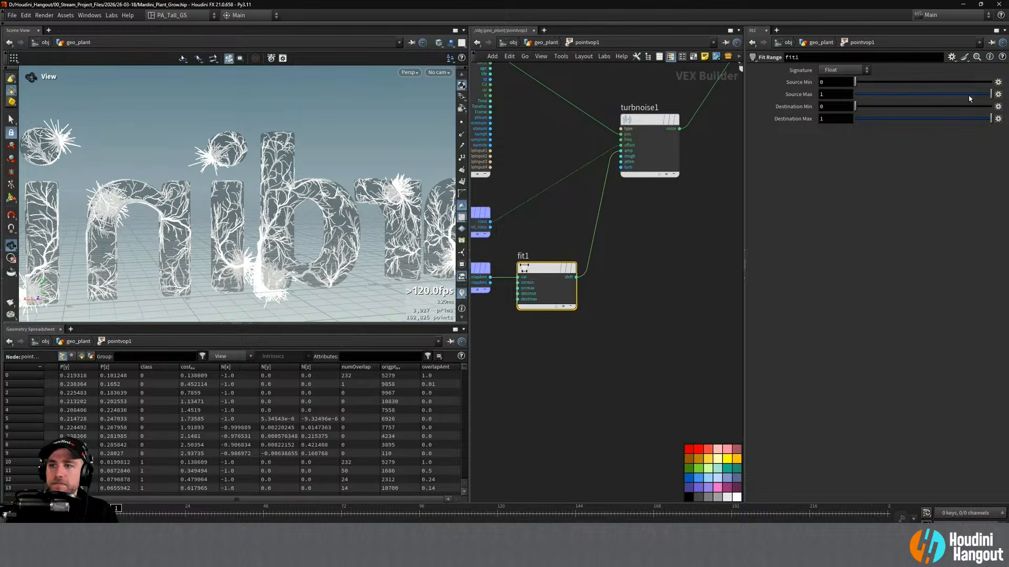
drag(988, 95, 838, 108)
drag(851, 106, 860, 105)
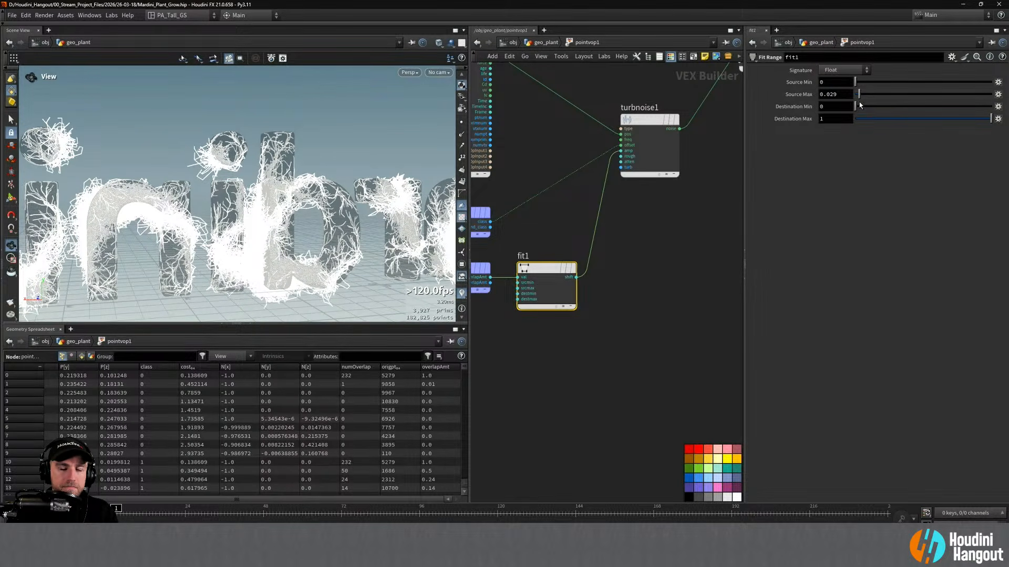
drag(991, 119, 903, 120)
Examine the displaced curves up close on the letters from several angles
alt+drag(252, 203, 336, 202)
alt+right_drag(316, 205, 347, 194)
alt+drag(336, 194, 366, 194)
alt+middle_drag(366, 194, 346, 200)
alt+right_drag(347, 200, 379, 190)
alt+drag(378, 189, 391, 176)
alt+right_drag(391, 176, 379, 172)
alt+drag(378, 172, 362, 167)
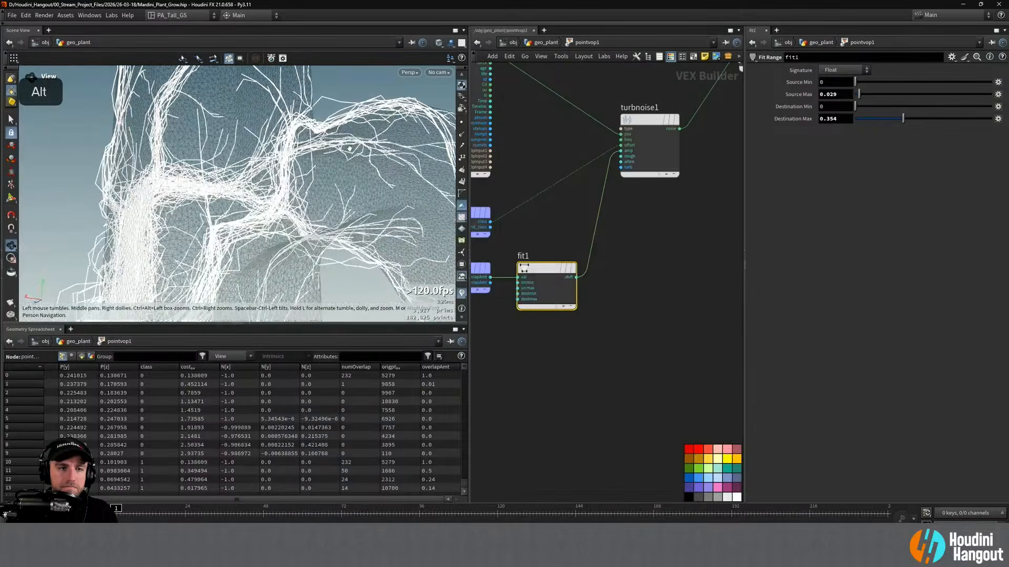
alt+right_drag(350, 164, 335, 159)
alt+drag(335, 160, 313, 158)
alt+right_drag(312, 158, 289, 156)
alt+drag(289, 156, 323, 202)
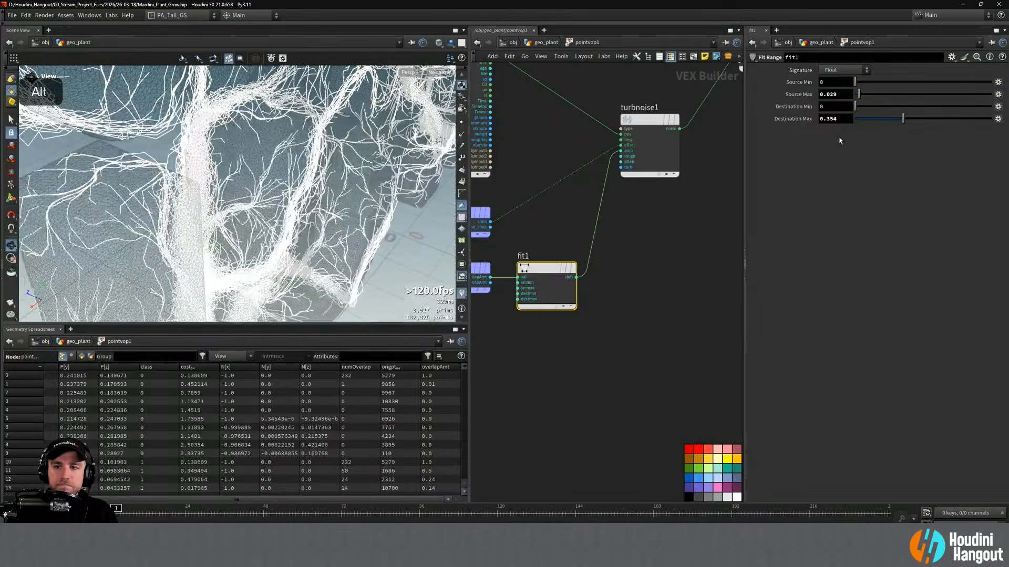
Reduce the Fit Range's Destination Max to about 0.171 and inspect the branches on the letters from close range
drag(896, 121, 879, 119)
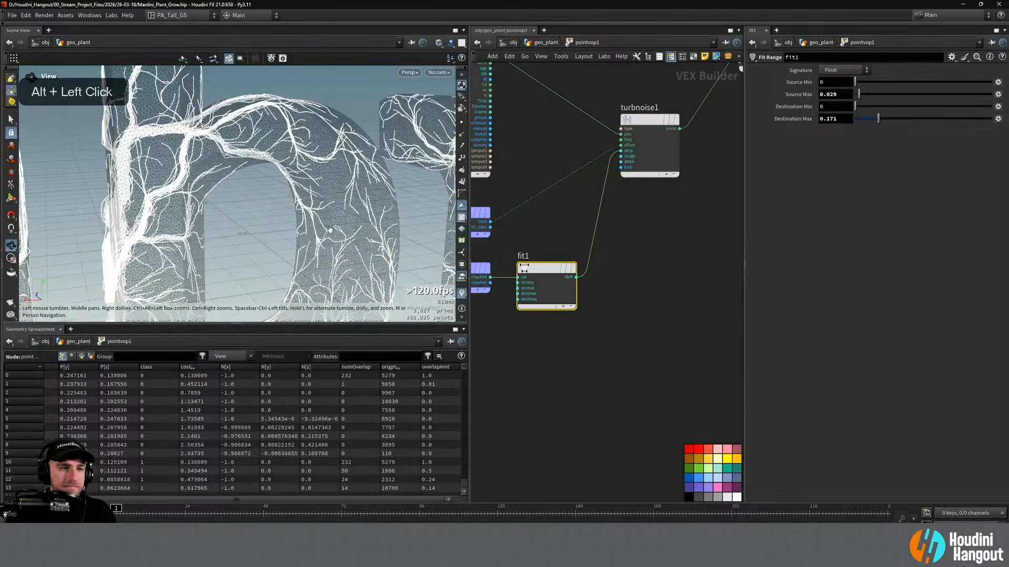
alt+drag(220, 168, 244, 146)
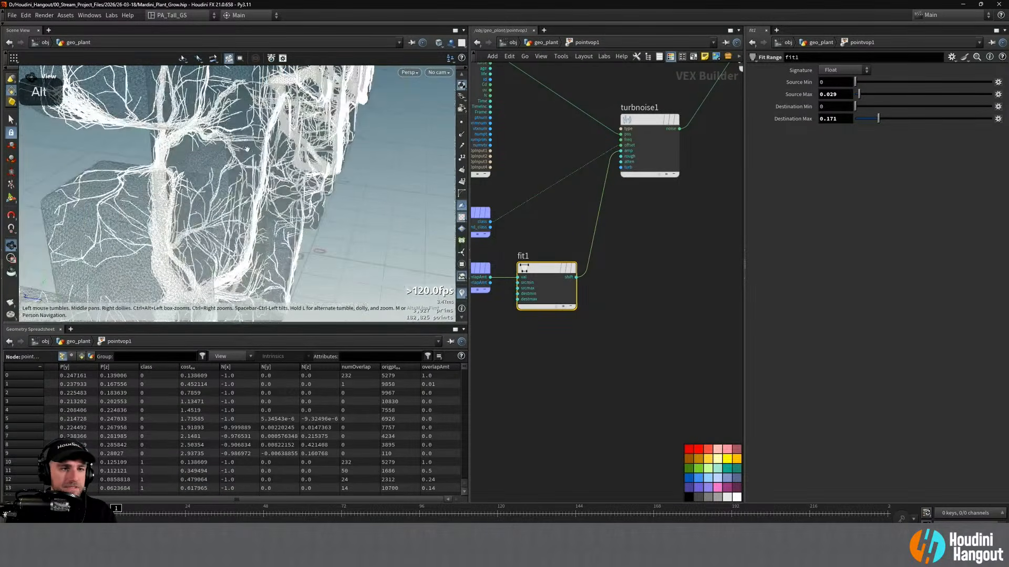
alt+drag(288, 101, 226, 101)
alt+right_drag(226, 101, 210, 99)
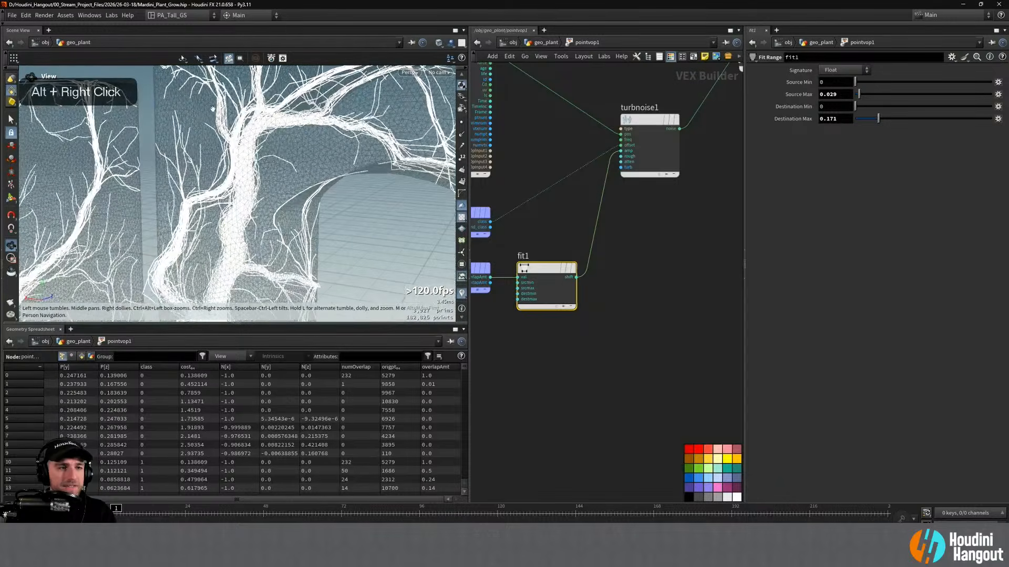
alt+right_drag(218, 138, 184, 173)
alt+drag(274, 157, 331, 152)
mouse_move(331, 152)
alt+middle_down()
mouse_move(352, 150)
mouse_move(328, 151)
alt+middle_up()
alt+drag(328, 151, 306, 151)
alt+right_drag(375, 156, 342, 142)
alt+drag(341, 142, 315, 132)
alt+right_drag(315, 131, 284, 145)
alt+drag(284, 144, 315, 131)
alt+right_drag(315, 131, 362, 126)
alt+drag(363, 126, 392, 158)
click(575, 220)
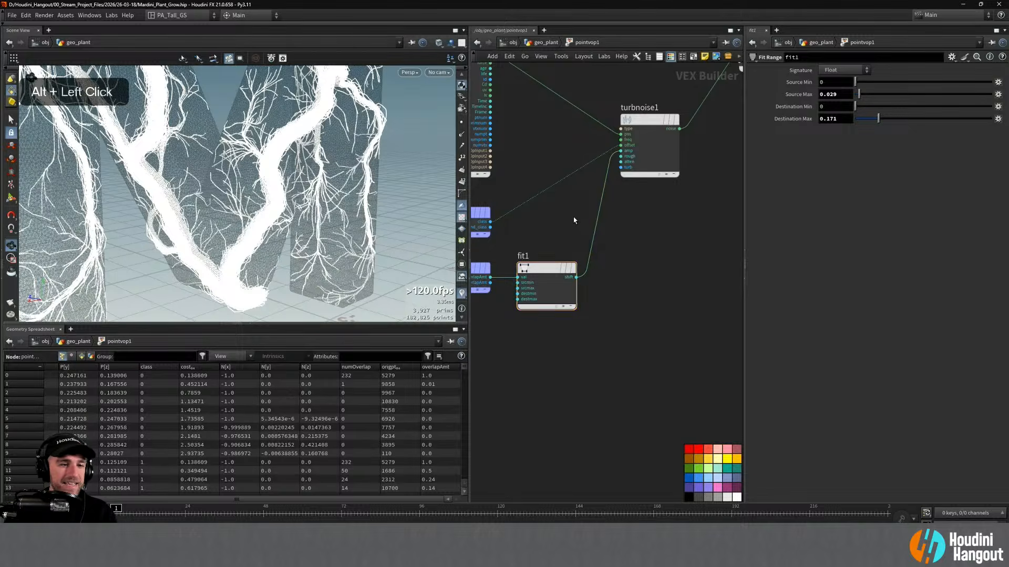
alt+drag(221, 200, 153, 188)
Review the attribadjustfloat2 settings in the parent geometry network, then reopen the pointvop1 network
alt+right_drag(635, 266, 610, 278)
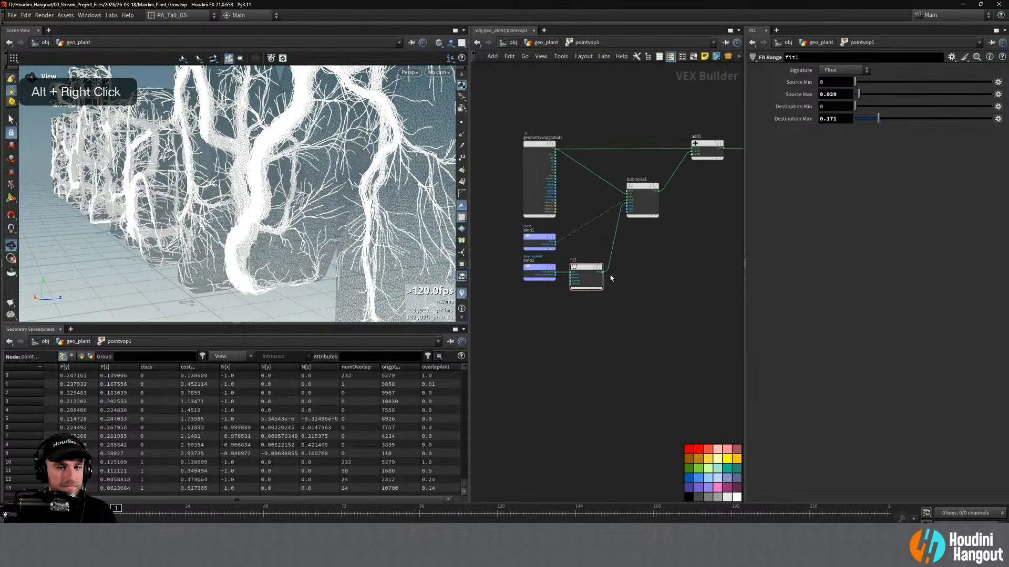
key(u)
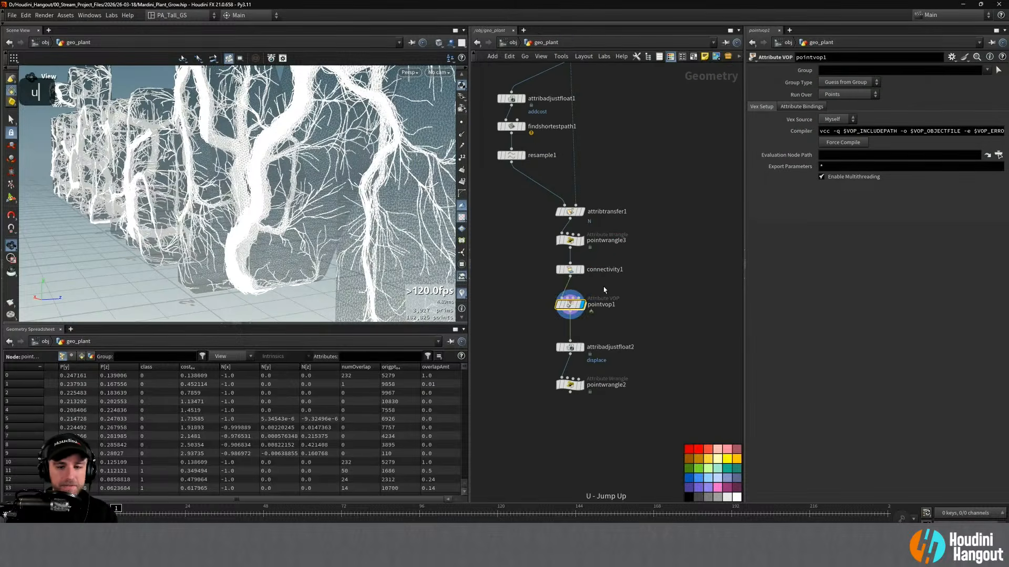
click(570, 348)
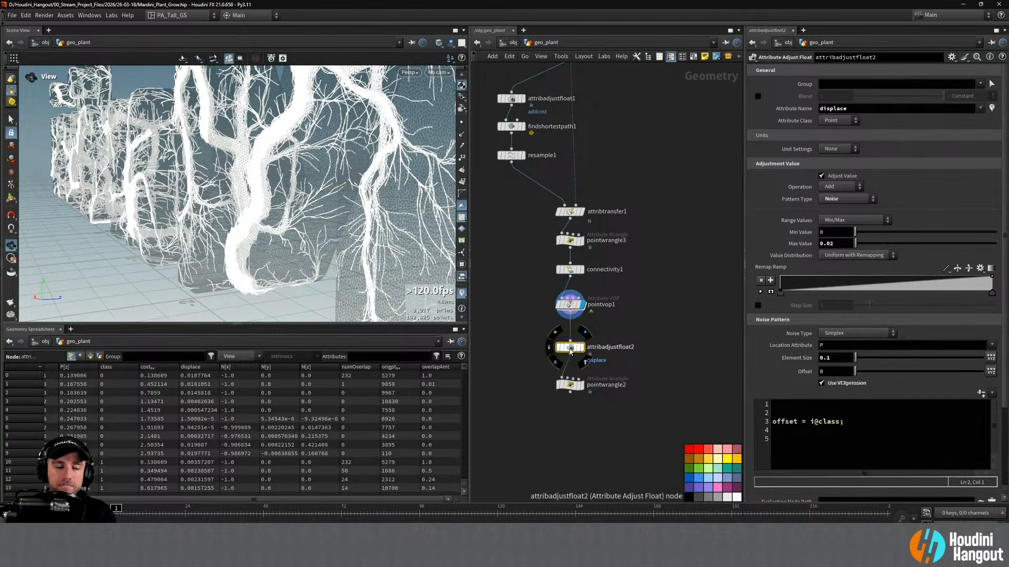
double_click(570, 305)
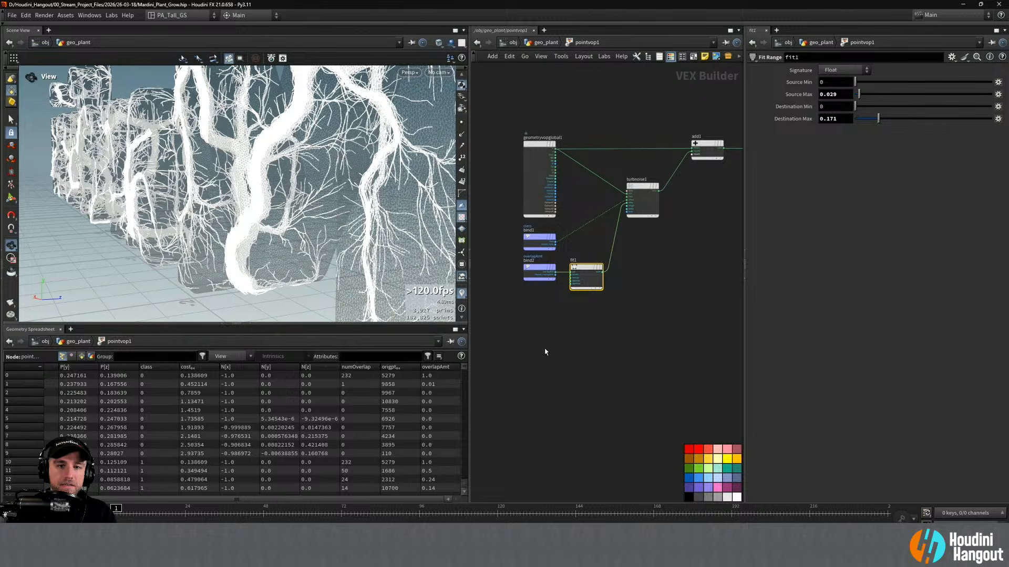
Shift the turbulent noise node slightly and move the add and output nodes together farther along the network
right_drag(566, 203, 576, 175)
middle_drag(594, 191, 551, 194)
drag(634, 188, 625, 188)
middle_drag(740, 116, 632, 125)
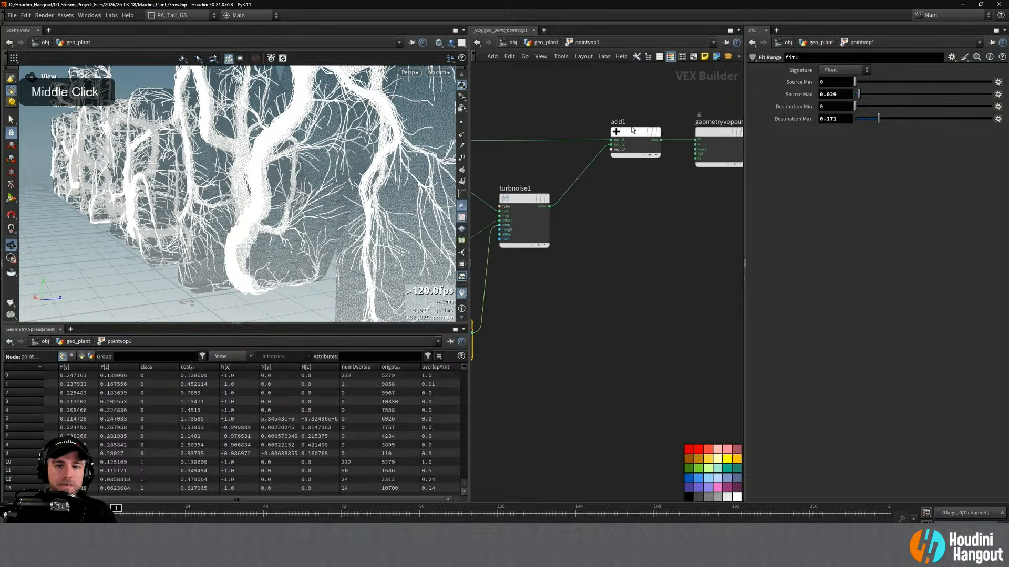
middle_drag(637, 91, 592, 105)
drag(589, 104, 668, 170)
drag(595, 146, 639, 147)
right_drag(610, 127, 592, 114)
middle_drag(591, 115, 645, 130)
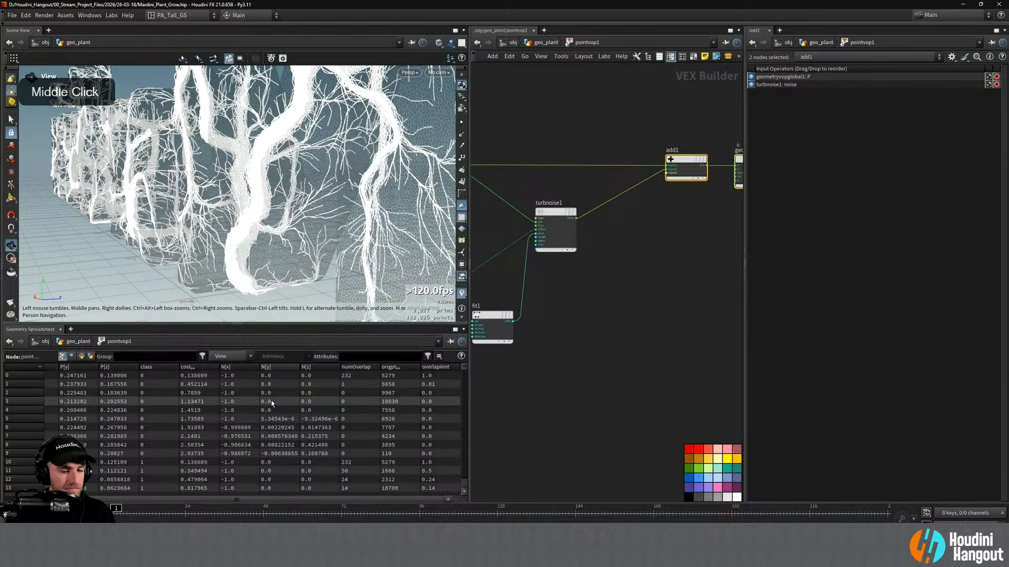
Check the displace noise and its class-based offset expression in attribadjustfloat2, and go back inside pointvop1
click(588, 413)
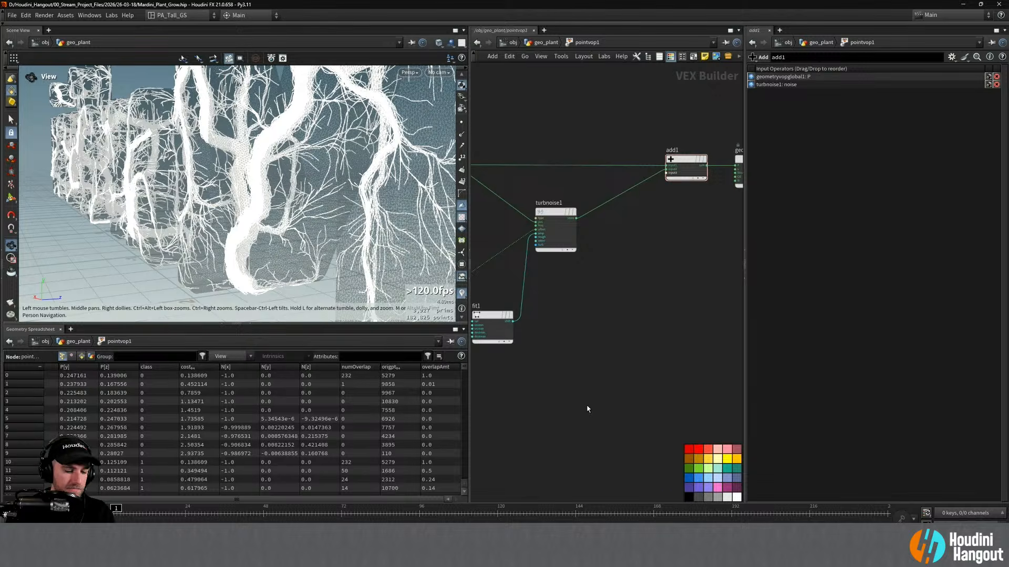
key(u)
click(571, 347)
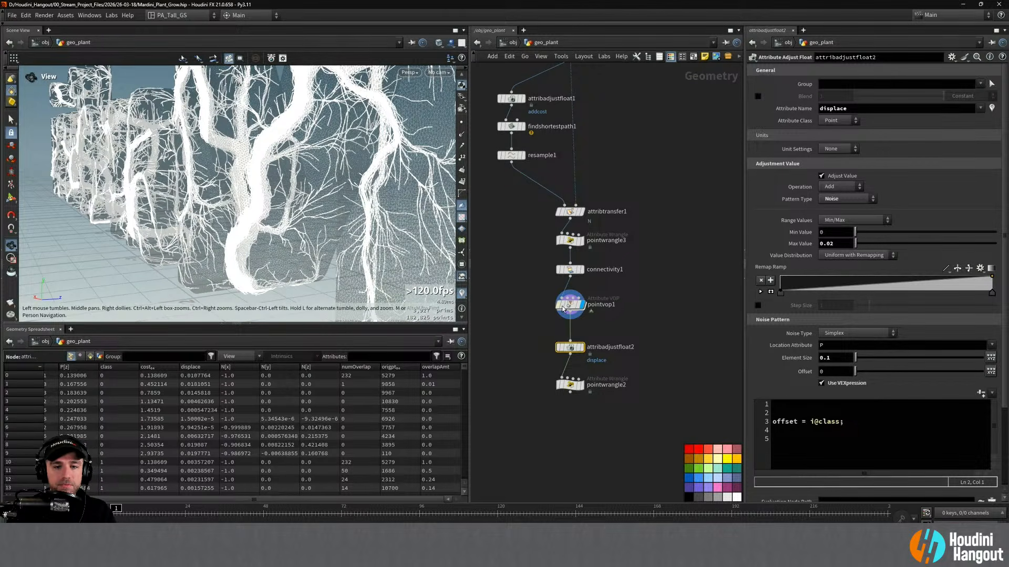
mouse_move(572, 308)
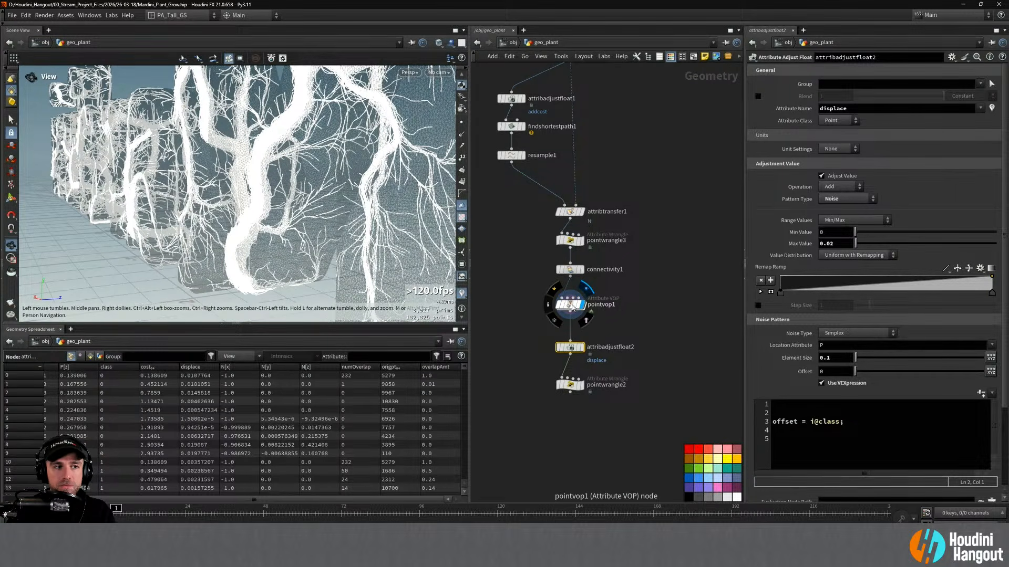
click(572, 306)
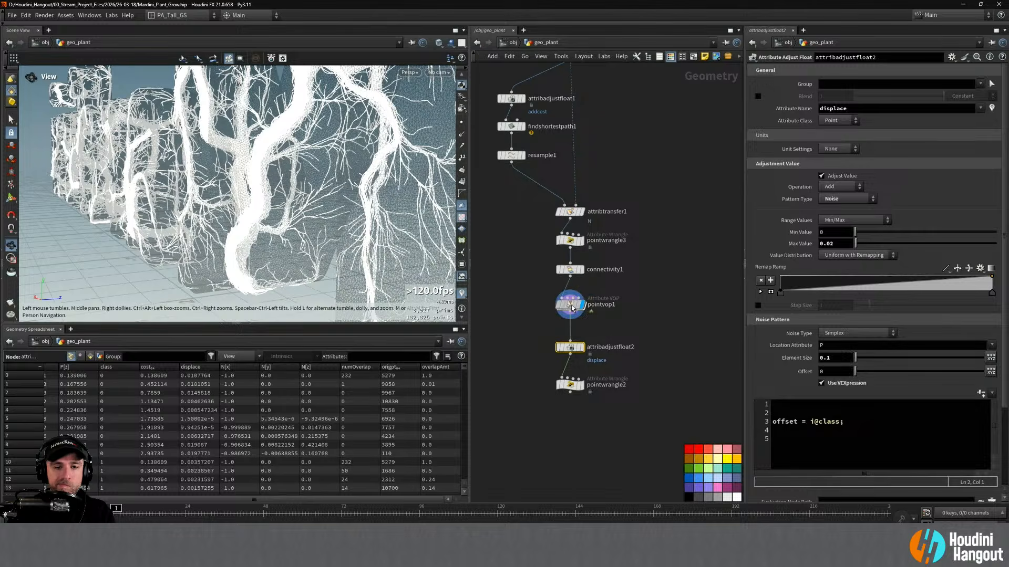
double_click(572, 306)
Duplicate the turbulent noise node with its input connections and place the copy below the add node
right_drag(593, 313, 562, 228)
click(571, 258)
alt+drag(565, 251, 640, 299)
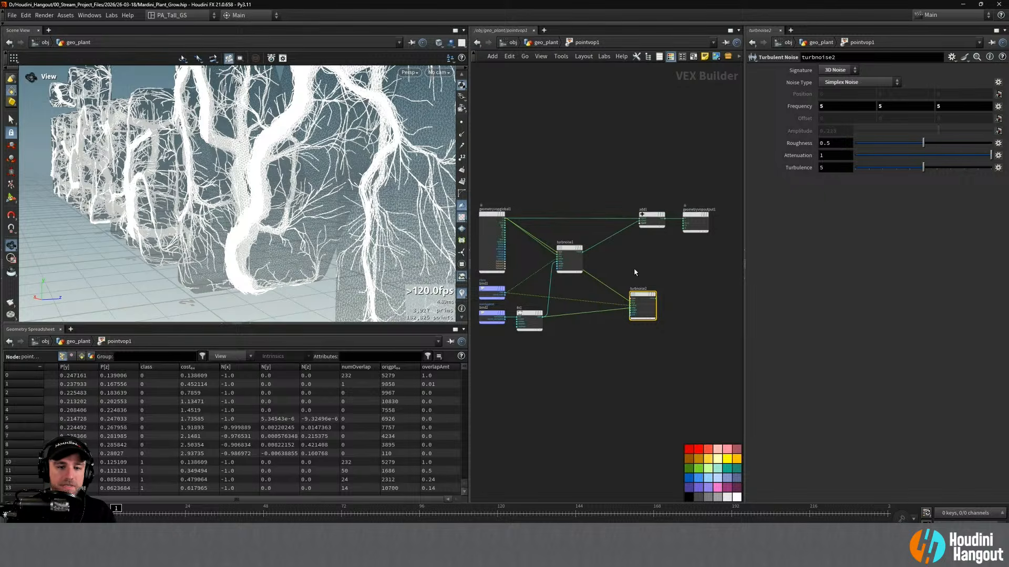
Add a Displace Along Normal node below the add node and delete the duplicate turbulent noise node
right_drag(633, 274, 575, 334)
middle_drag(576, 335, 637, 334)
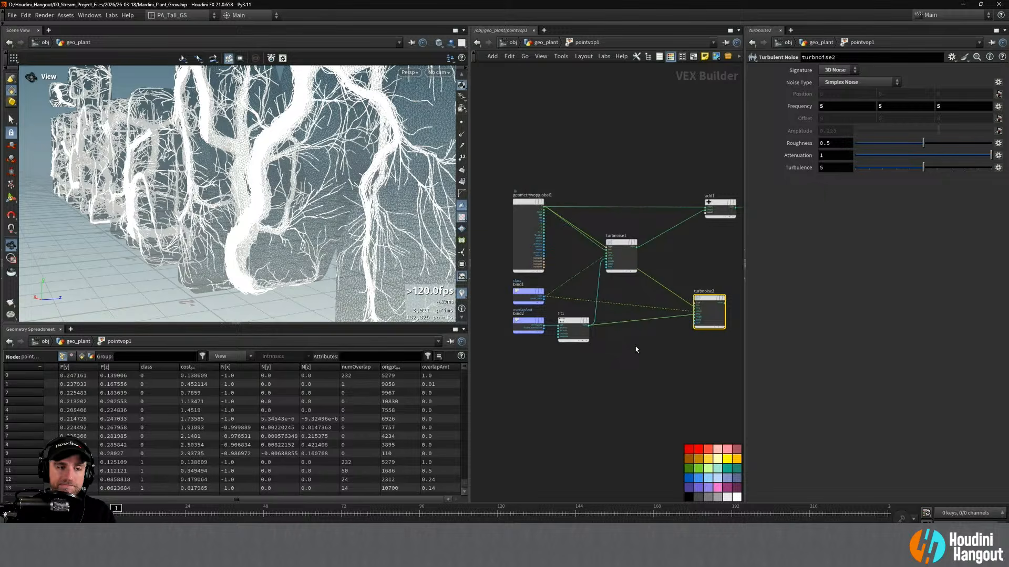
middle_drag(689, 258, 643, 267)
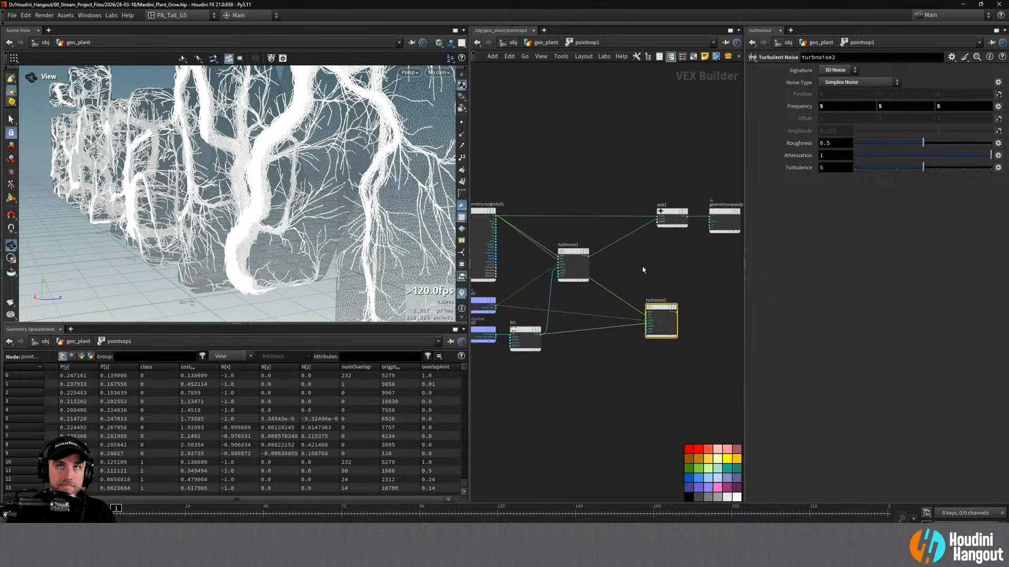
key(Tab)
text(disp)
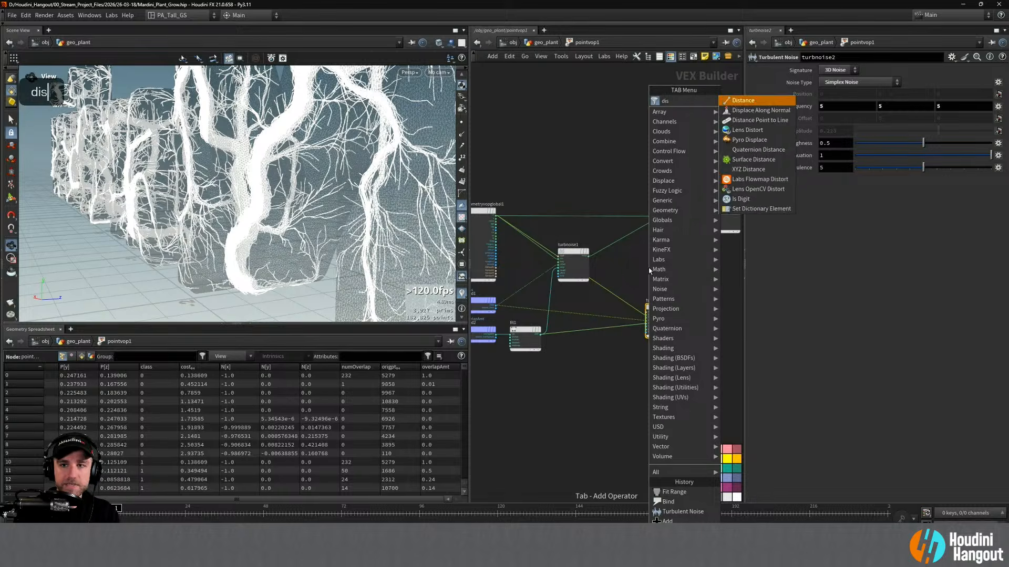
key(BackSpace)
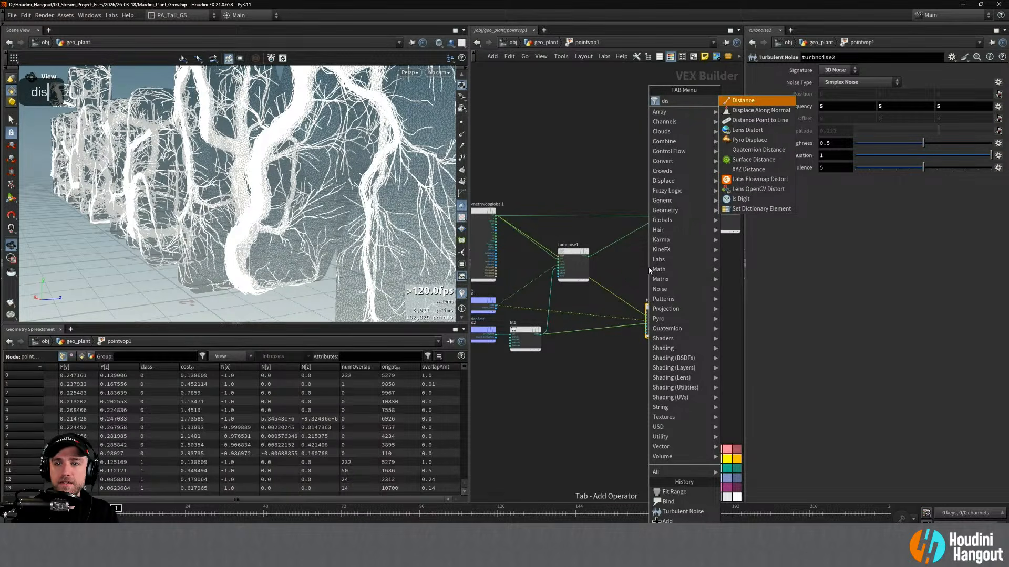
key(Down)
key(Return)
click(670, 268)
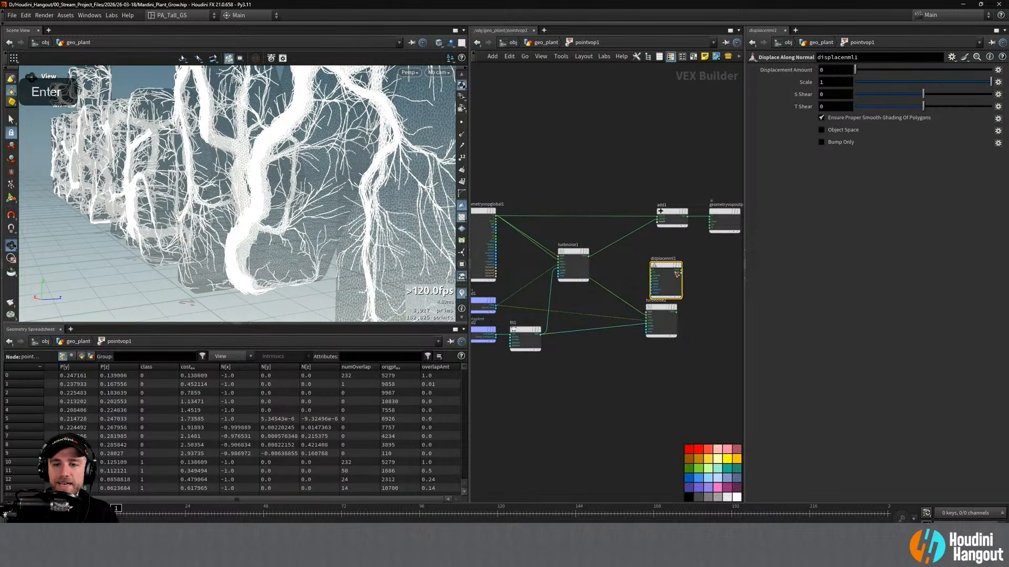
drag(669, 267, 686, 248)
right_drag(631, 259, 669, 225)
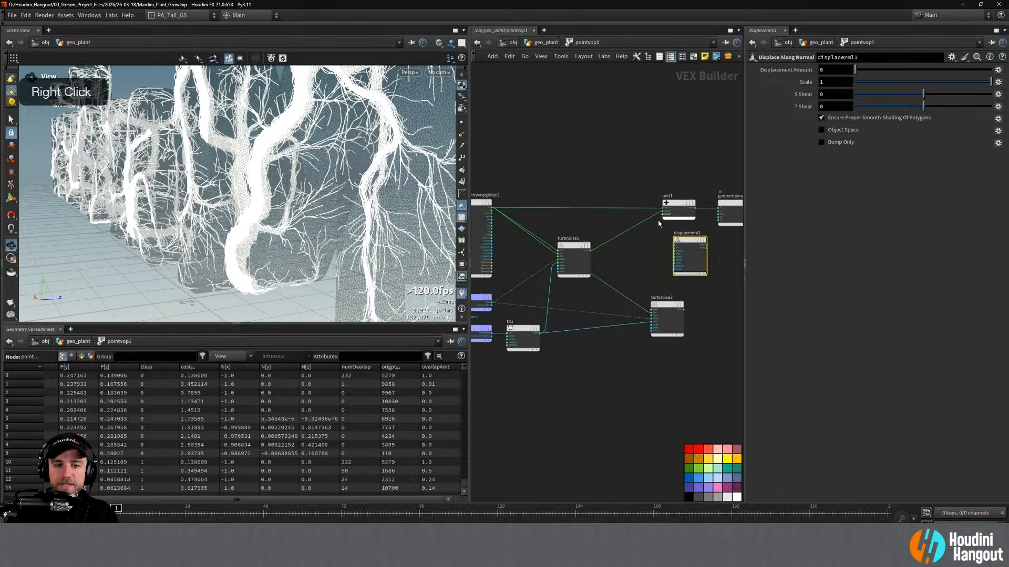
click(667, 329)
key(Delete)
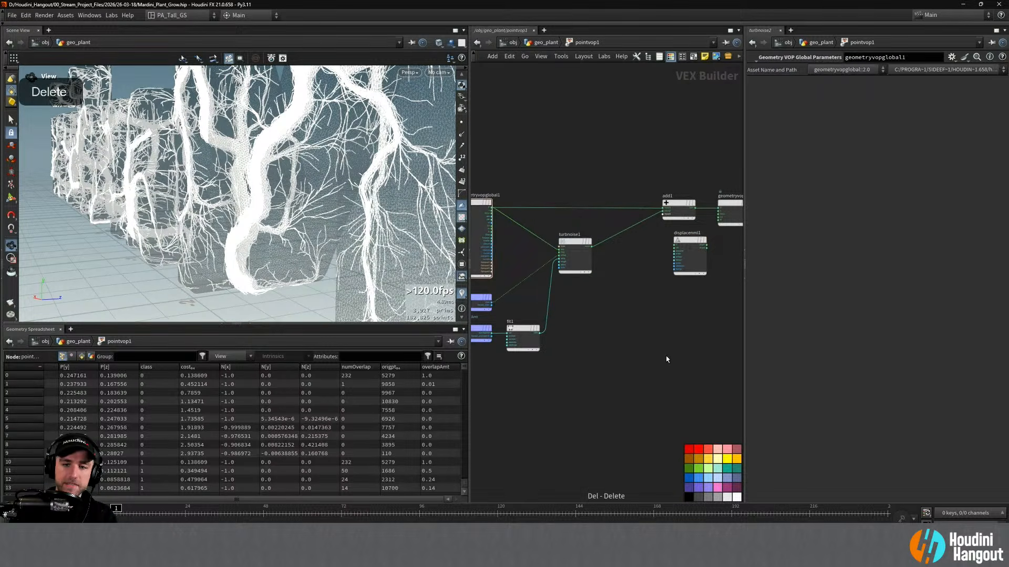
Insert the Displace Along Normal node between the add and output nodes, and connect the global N to its normal input
drag(673, 215, 629, 212)
drag(677, 241, 633, 219)
click(490, 232)
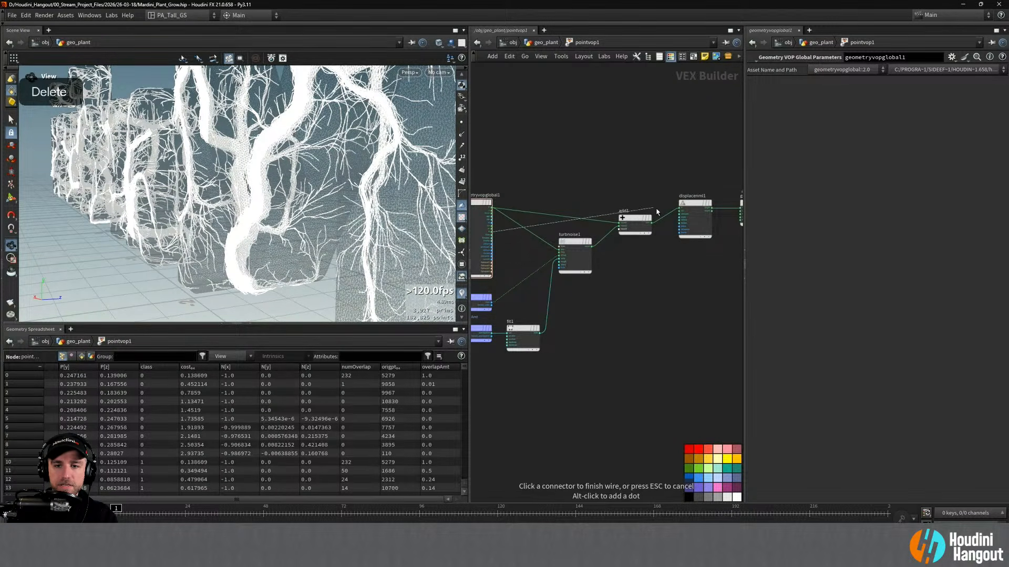
click(679, 212)
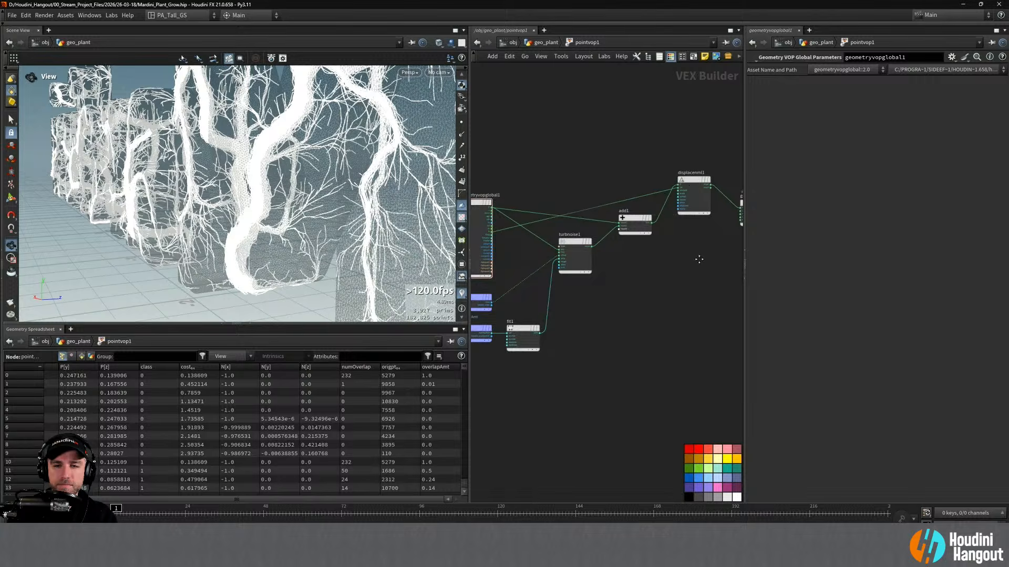
middle_drag(705, 254, 610, 233)
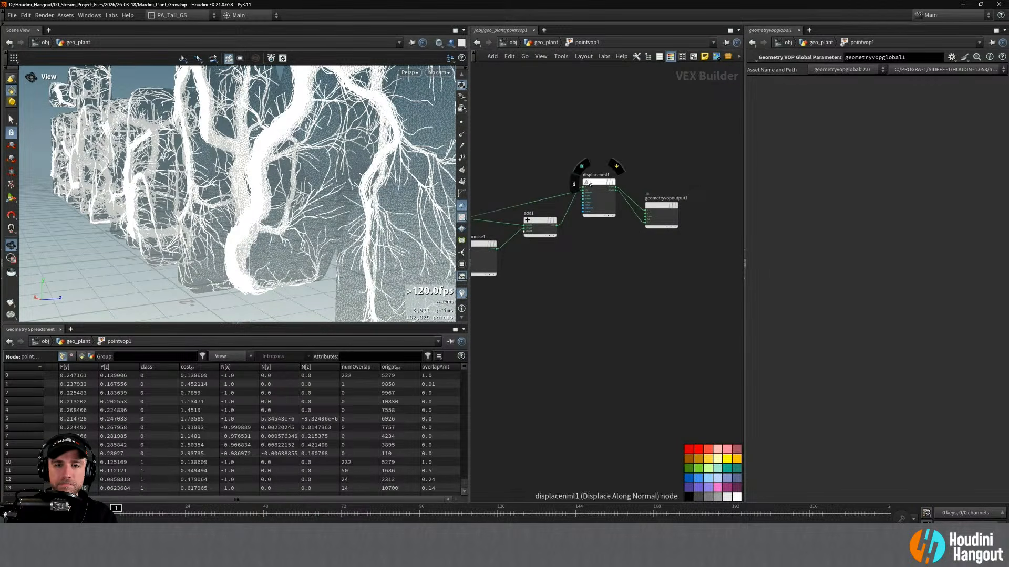
Try a Displacement Amount of 0.032 on the Displace Along Normal node and undo it
click(596, 200)
drag(856, 70, 860, 70)
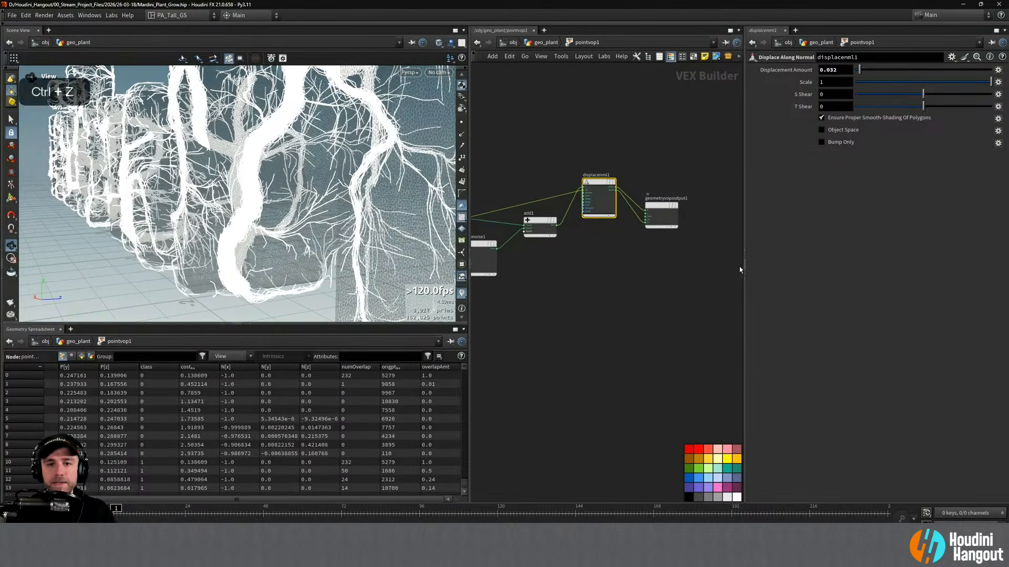
key(ctrl+z)
Duplicate the turbulent noise node with its inputs below the original, and cut the copy's amplitude connection from the fit node
mouse_move(613, 290)
alt+middle_down()
mouse_move(606, 252)
mouse_move(604, 279)
alt+middle_up()
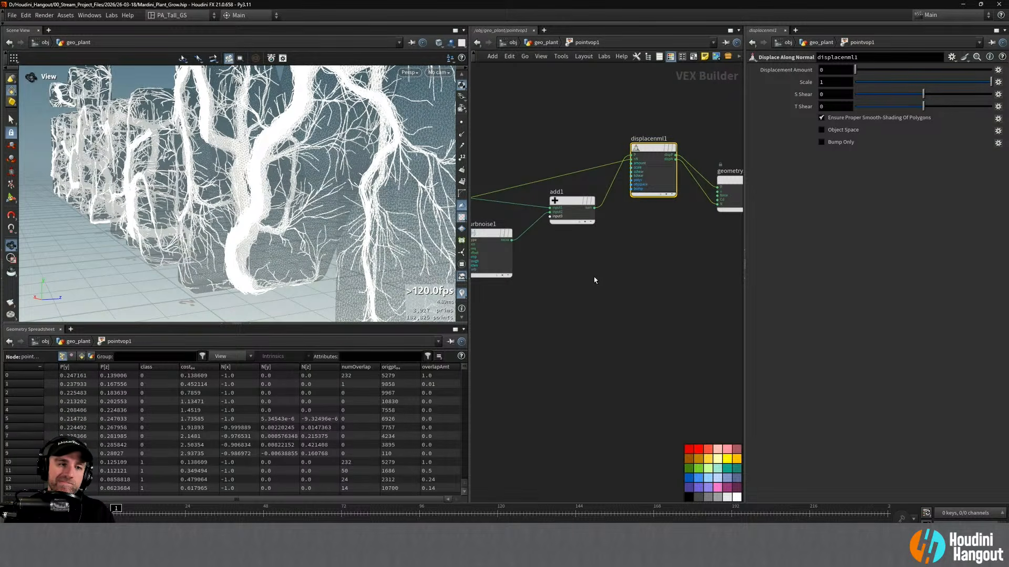
alt+middle_drag(595, 280, 573, 213)
alt+drag(571, 209, 642, 301)
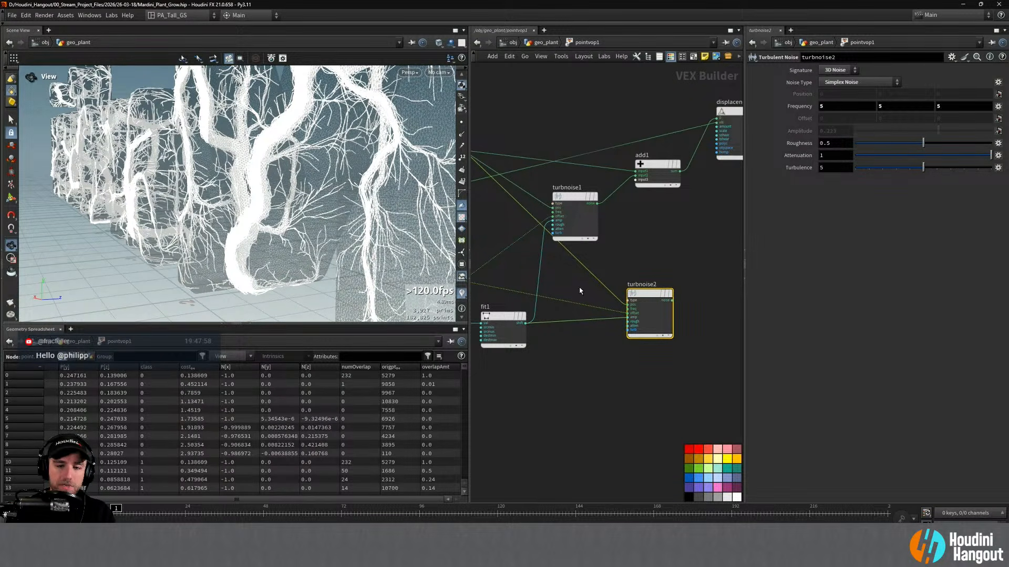
key(y)
drag(567, 308, 574, 349)
drag(647, 292, 612, 290)
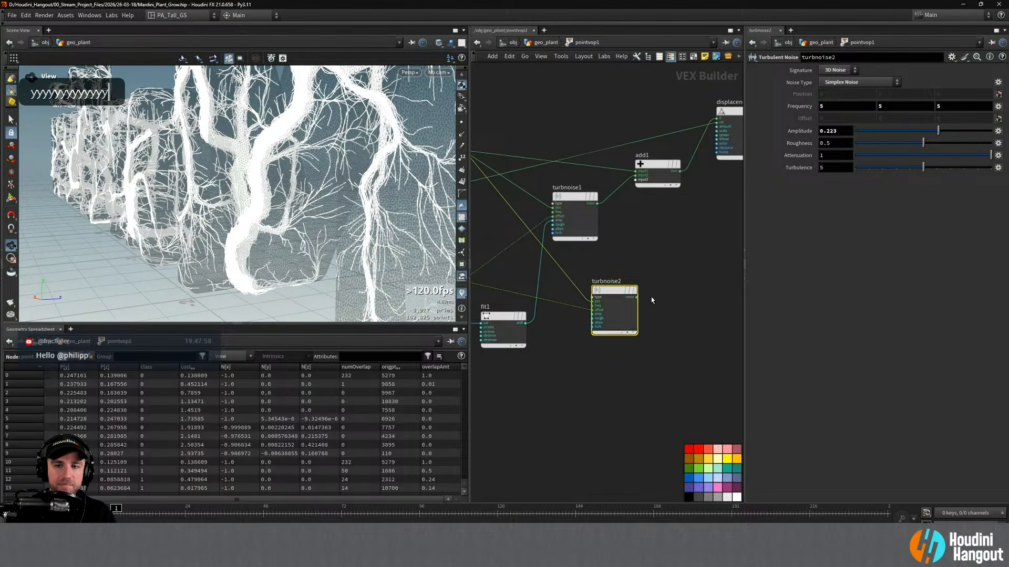
middle_drag(647, 301, 611, 309)
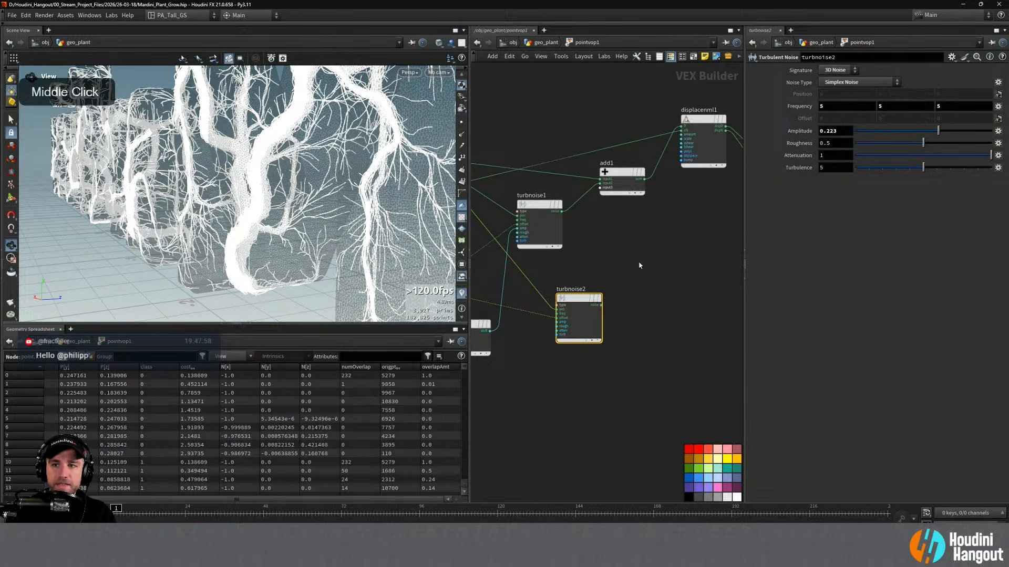
Switch the duplicated turbulent noise to the 1D Noise signature and connect its output to the displace node's amount input
click(837, 70)
click(833, 79)
click(601, 305)
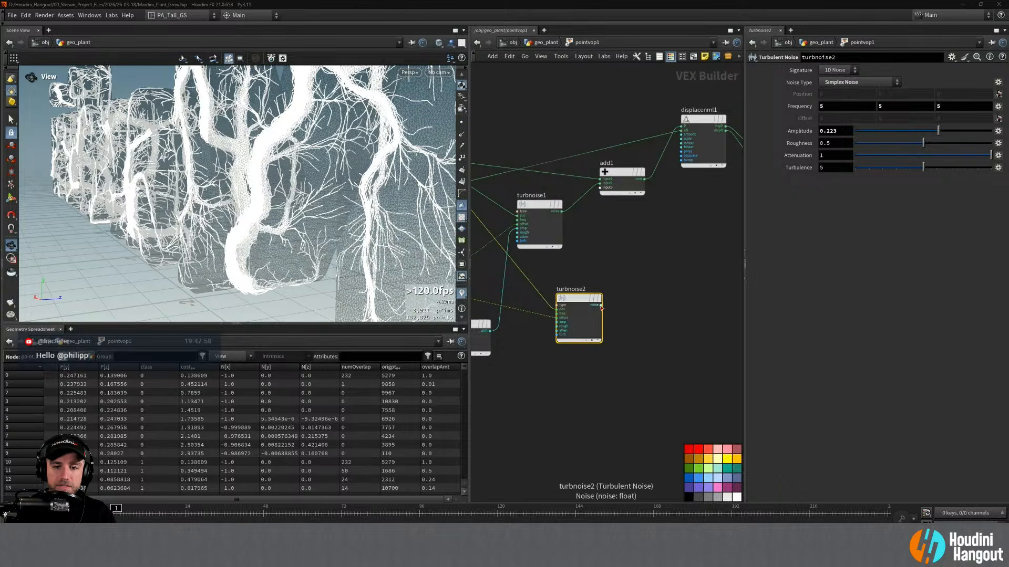
click(682, 140)
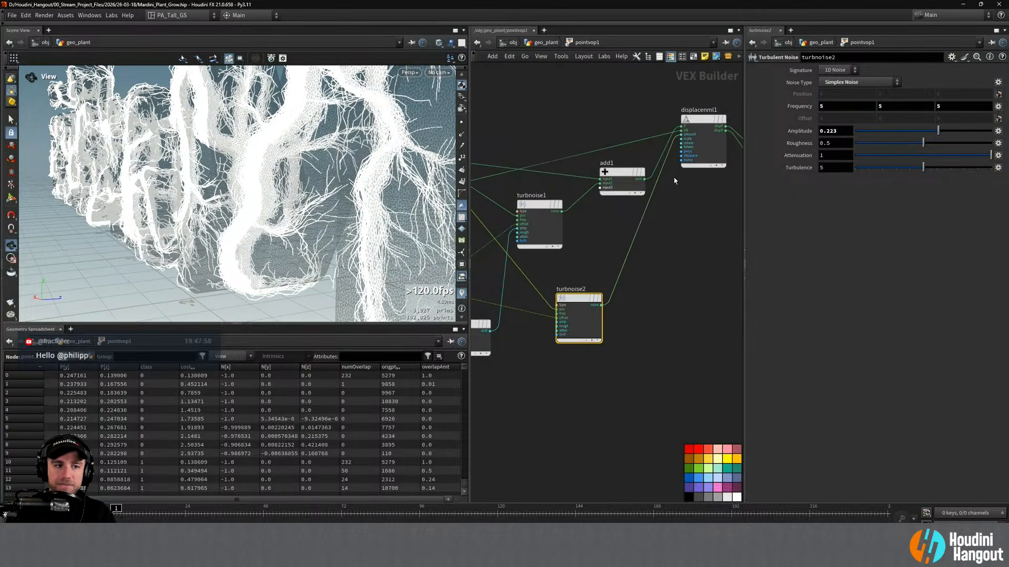
Set the second turbulent noise's amplitude to 0.154 and its frequency to 4.4 on all axes, inspecting the curves around the letters
alt+right_drag(344, 136, 321, 144)
alt+drag(321, 143, 405, 148)
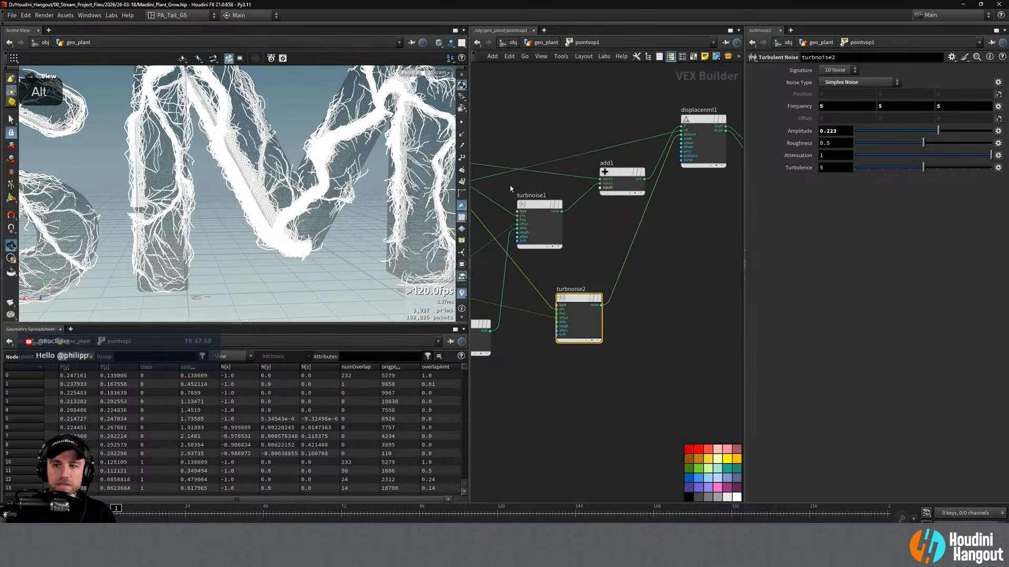
drag(579, 300, 581, 302)
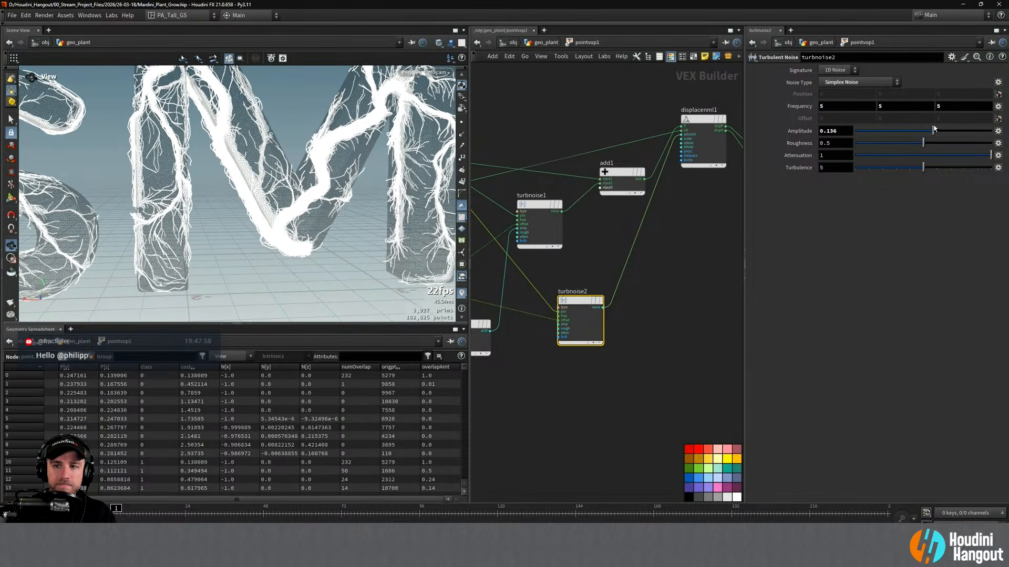
middle_click(802, 105)
middle_drag(818, 106, 842, 105)
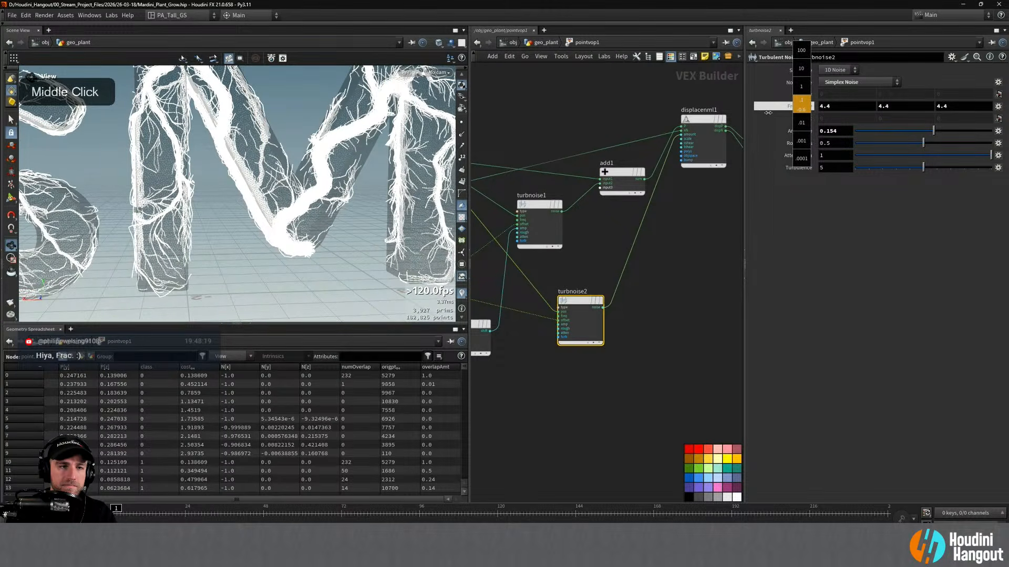
middle_drag(768, 113, 765, 131)
alt+middle_drag(620, 203, 564, 219)
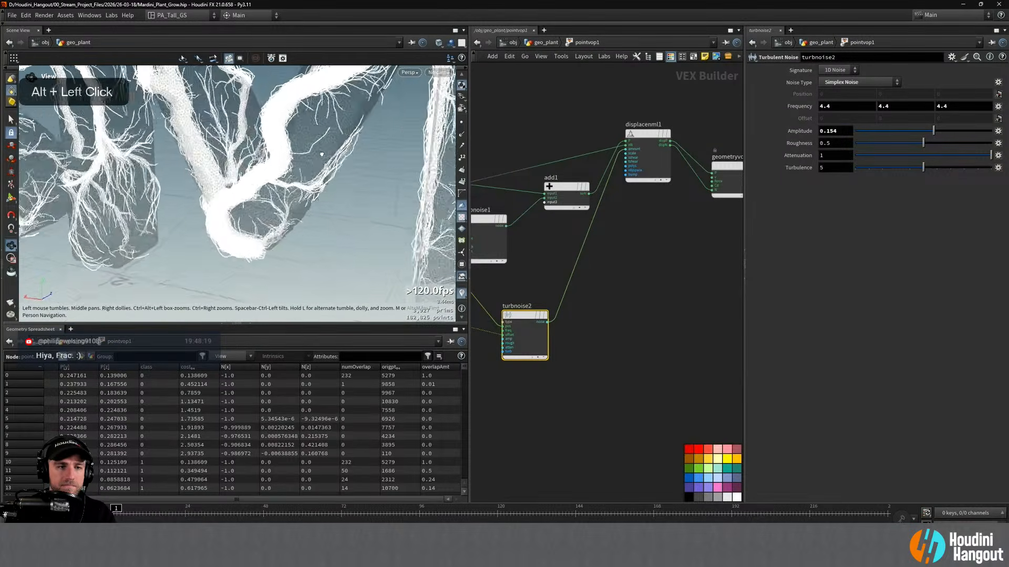
alt+drag(295, 149, 208, 138)
key(h)
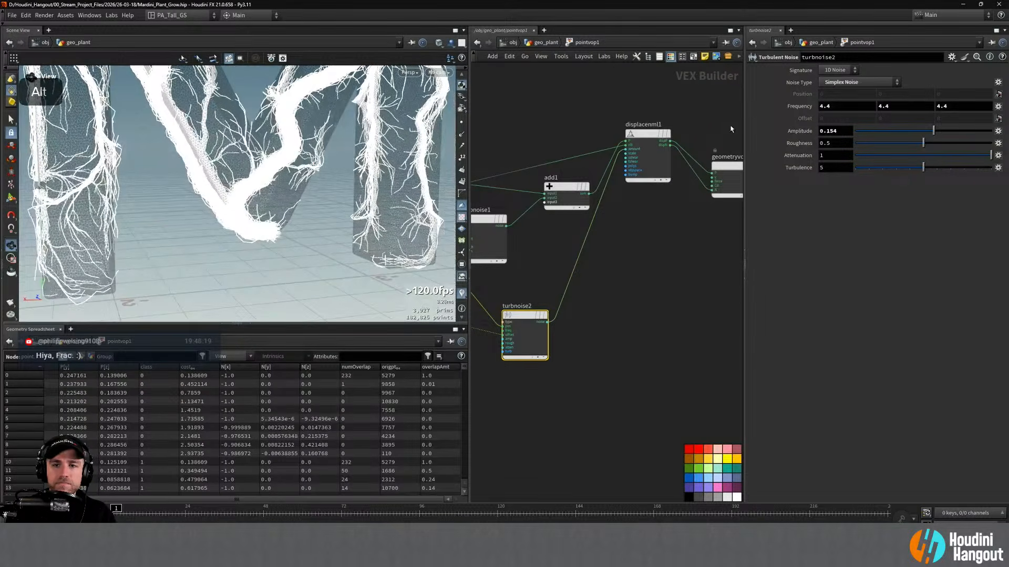
Insert a Clamp node between the second turbulent noise and the displacement amount, placed beside the noise node
middle_drag(586, 314, 627, 315)
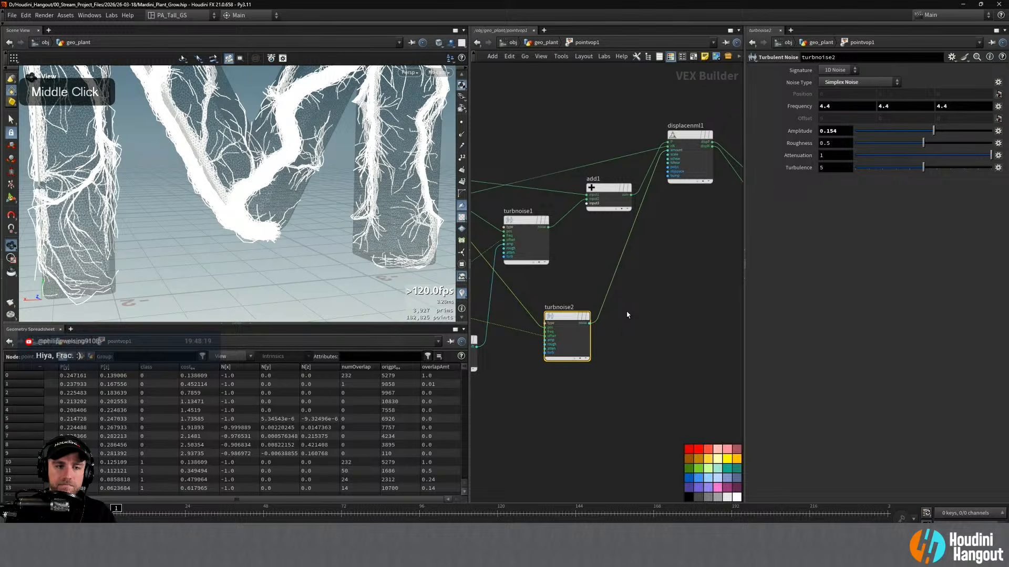
key(Tab)
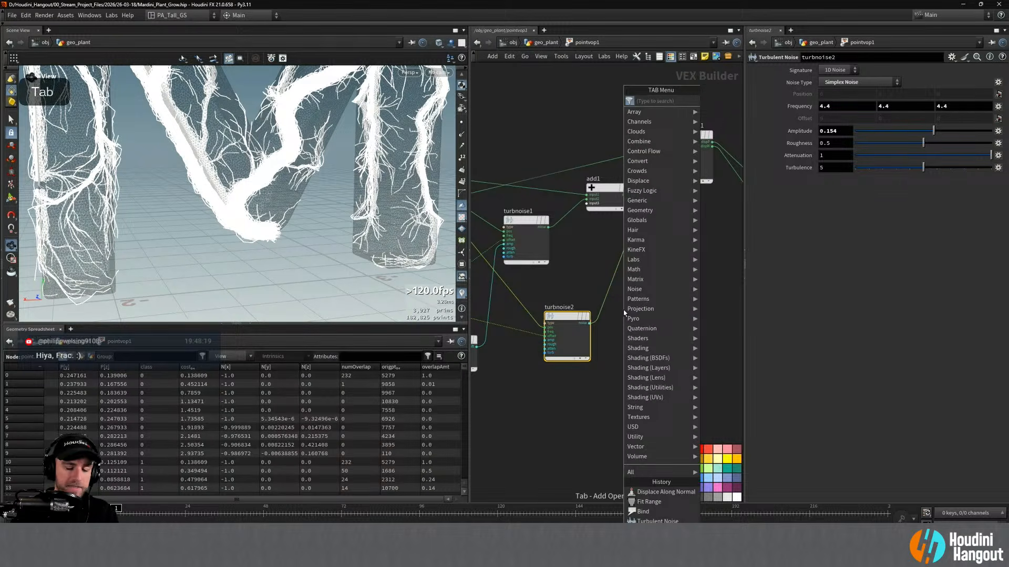
text(cl)
key(Return)
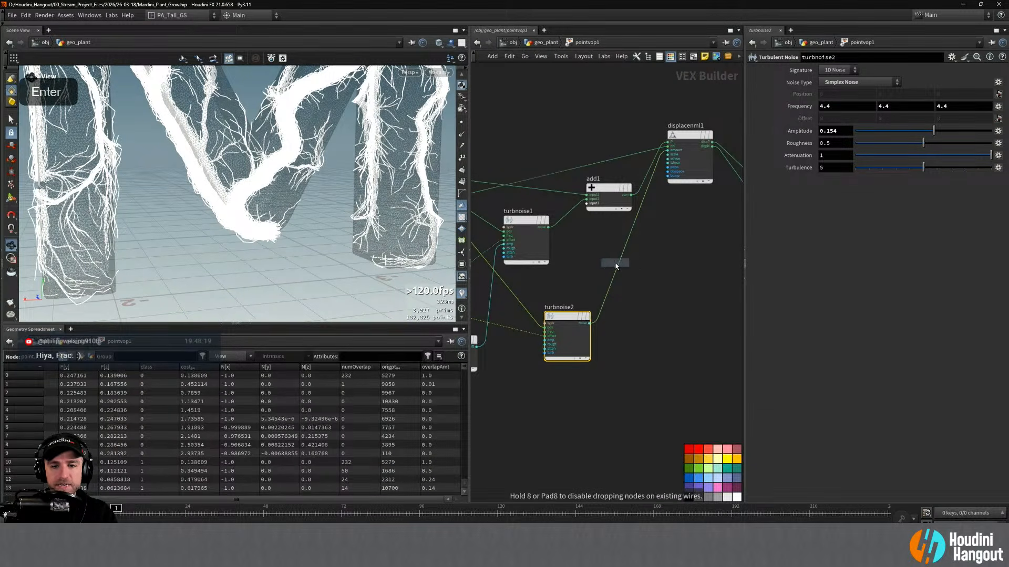
click(615, 267)
drag(630, 268, 640, 312)
middle_drag(634, 312, 553, 326)
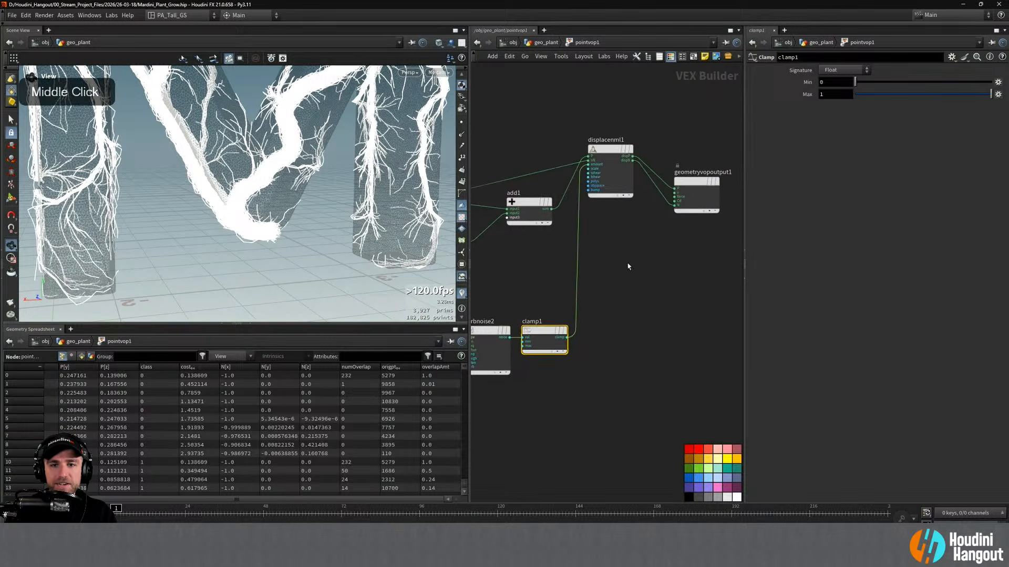
Inspect the clamped displacement on the letters, and move the displace and output nodes together farther from the add node
mouse_move(603, 146)
mouse_down()
mouse_move(627, 181)
mouse_move(615, 147)
mouse_up()
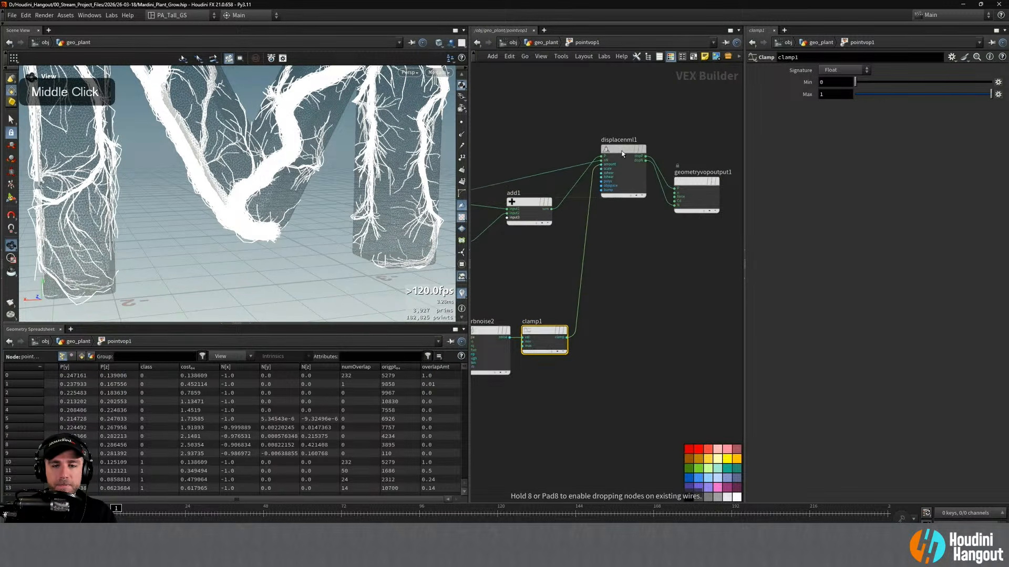
alt+right_drag(386, 155, 363, 153)
alt+drag(362, 153, 263, 147)
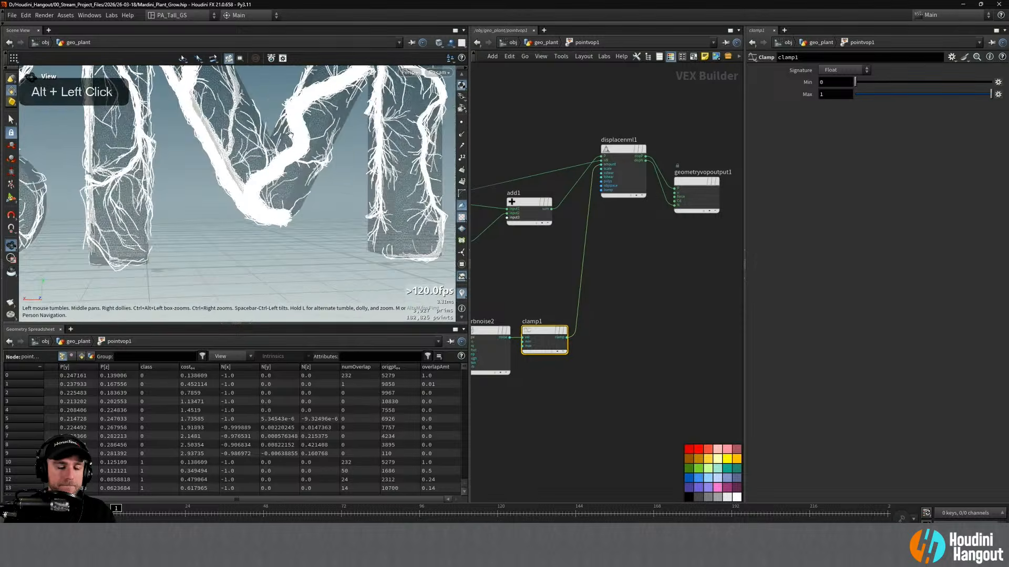
alt+middle_drag(263, 147, 327, 178)
alt+drag(328, 179, 300, 183)
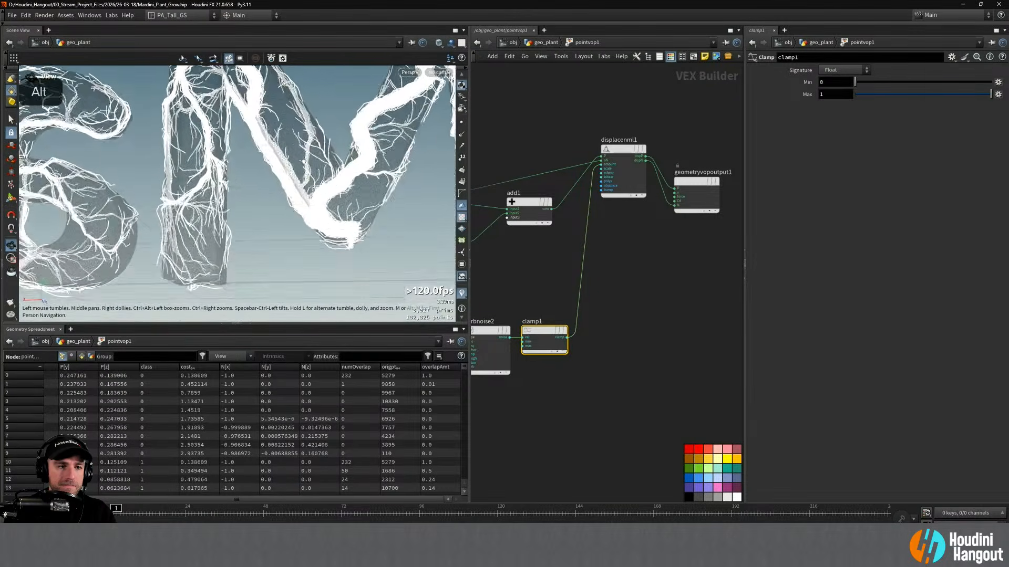
middle_drag(685, 130, 654, 135)
drag(662, 193, 652, 160)
drag(569, 124, 705, 231)
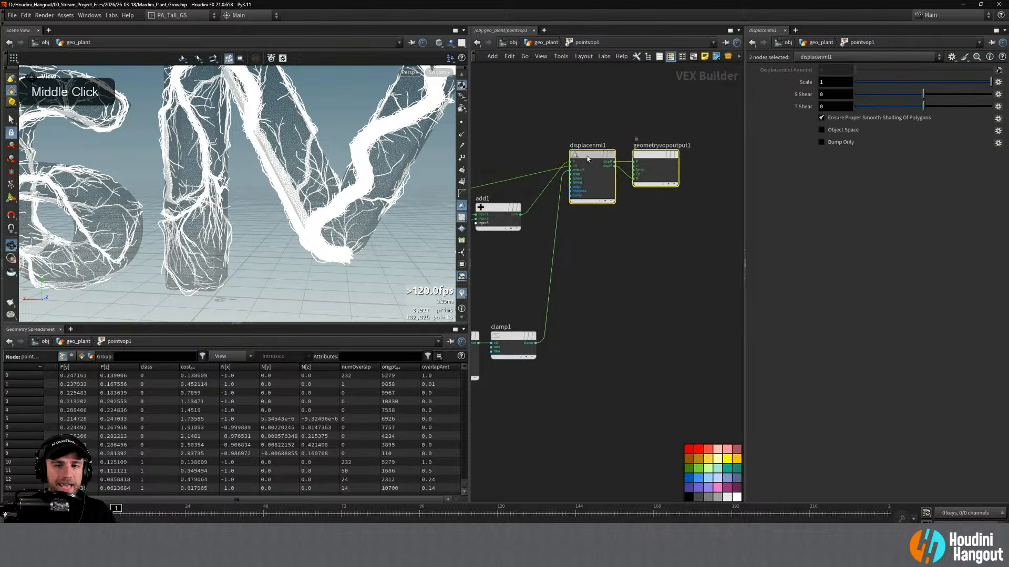
drag(584, 157, 629, 156)
Nudge the overlapAmt fit node and duplicate it with its input connection, placing the copy past the second turbulent noise
alt+middle_drag(520, 293, 652, 274)
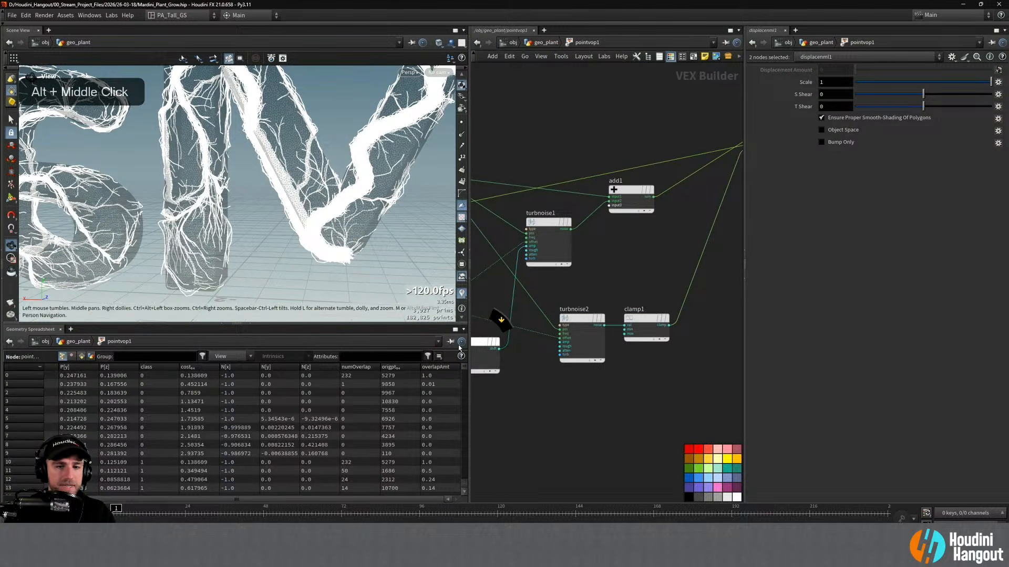
alt+middle_drag(533, 393, 615, 354)
mouse_move(556, 307)
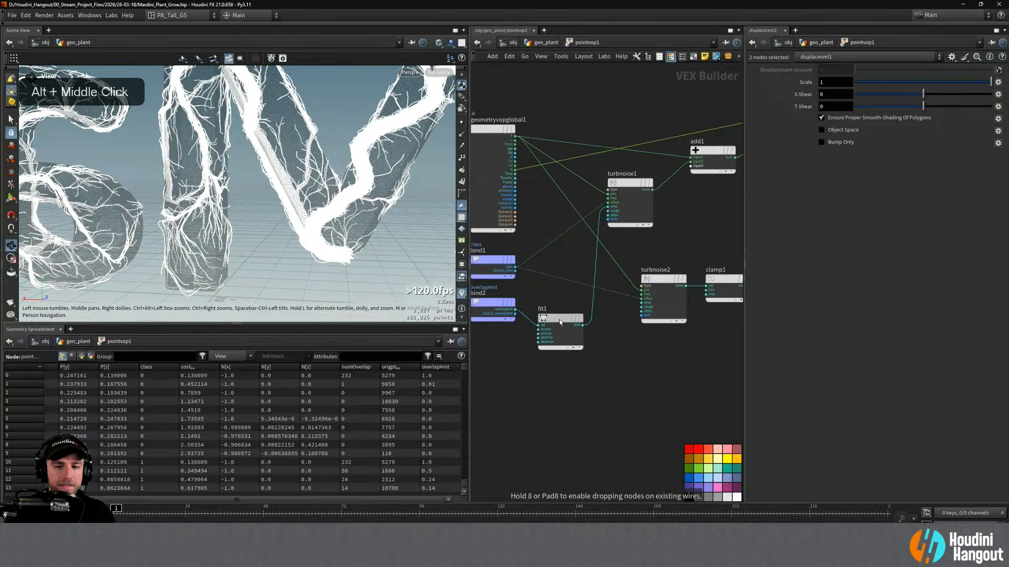
alt+middle_drag(678, 375, 695, 363)
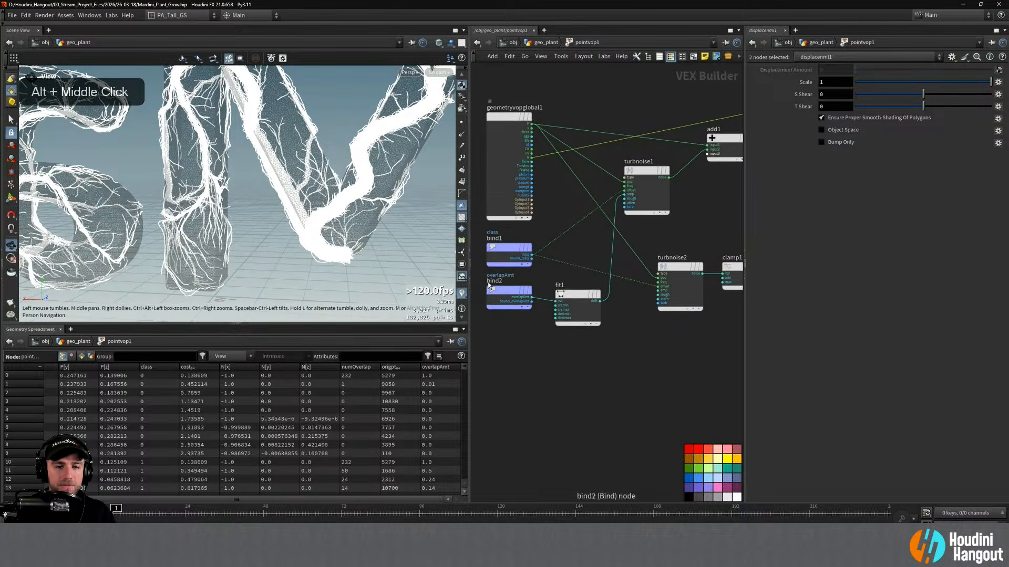
drag(512, 278, 593, 330)
drag(578, 299, 568, 302)
click(587, 343)
alt+middle_drag(668, 374, 604, 361)
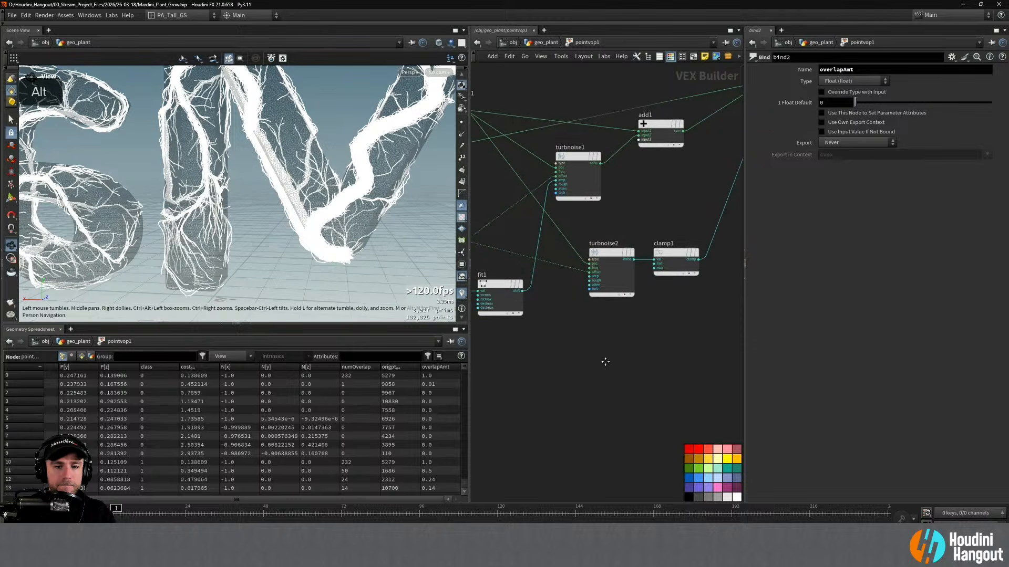
alt+drag(494, 287, 754, 344)
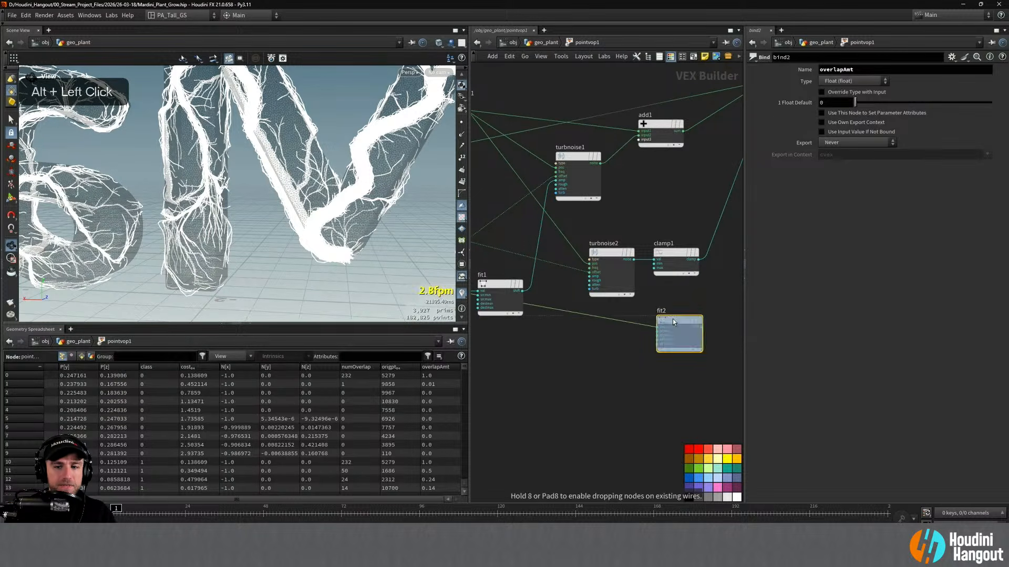
Insert an Add node between the clamp and the displacement amount, placing it past the clamp near the duplicated fit node
alt+drag(673, 322, 674, 322)
middle_drag(674, 322, 572, 352)
key(Tab)
text(as)
key(BackSpace)
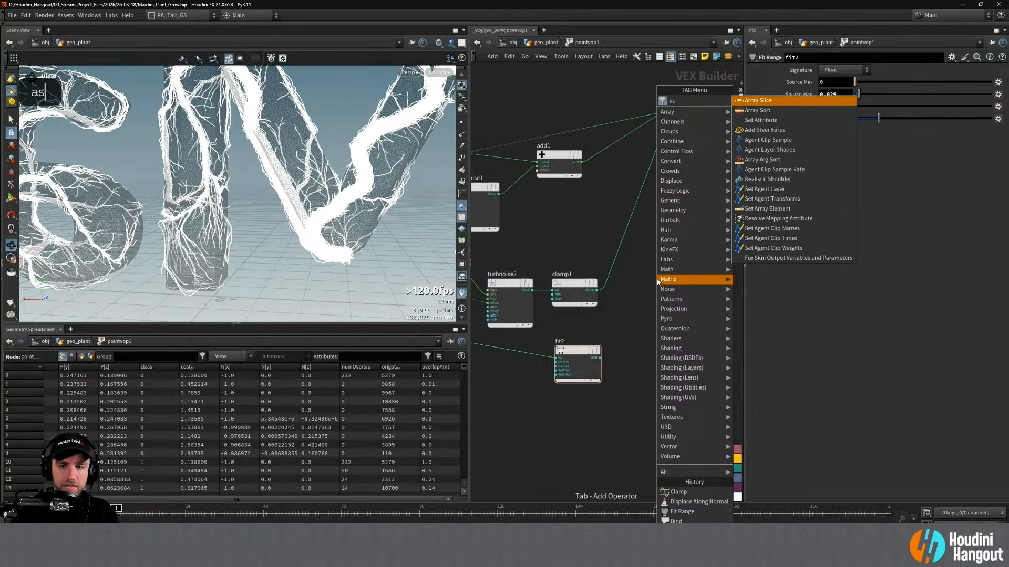
text(dd)
key(Return)
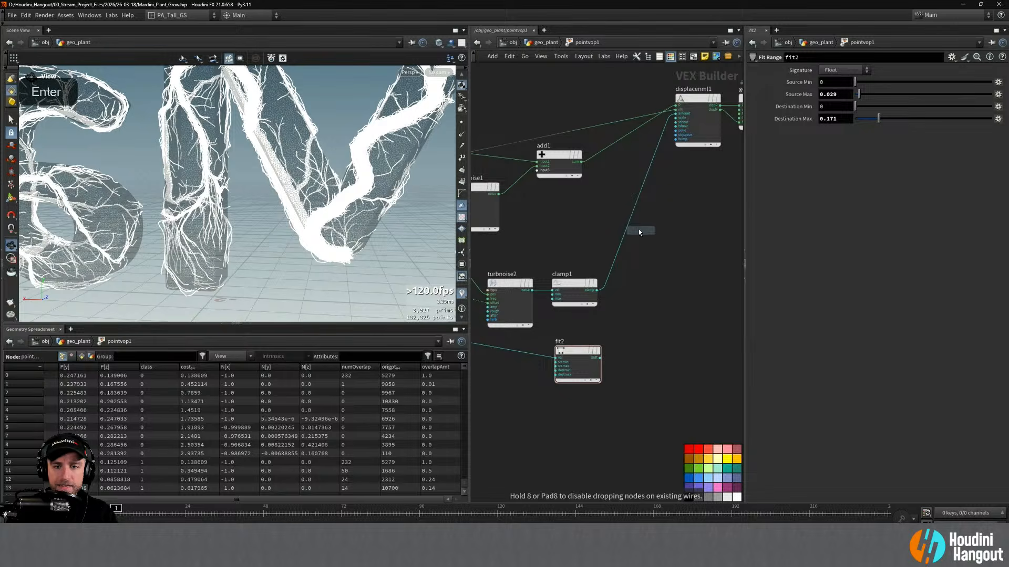
click(627, 232)
drag(628, 233, 649, 303)
Connect the duplicated fit node's output to the new Add node and line the fit node up beneath the clamp
click(600, 357)
click(620, 311)
click(600, 358)
drag(579, 350, 576, 349)
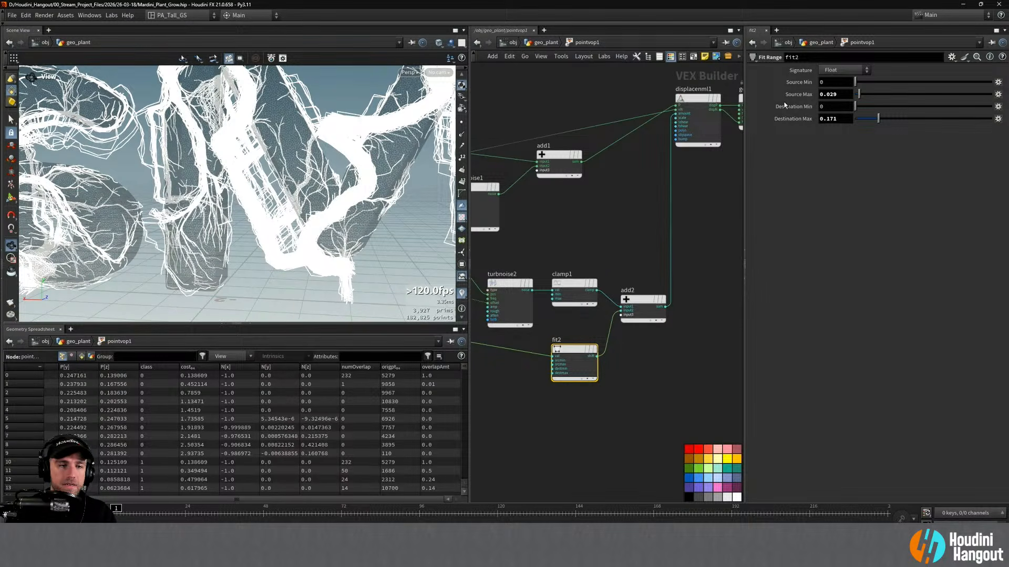
Set the duplicated fit node's Destination Max to 0.025, checking the curves' offset from the letters
drag(877, 120, 860, 117)
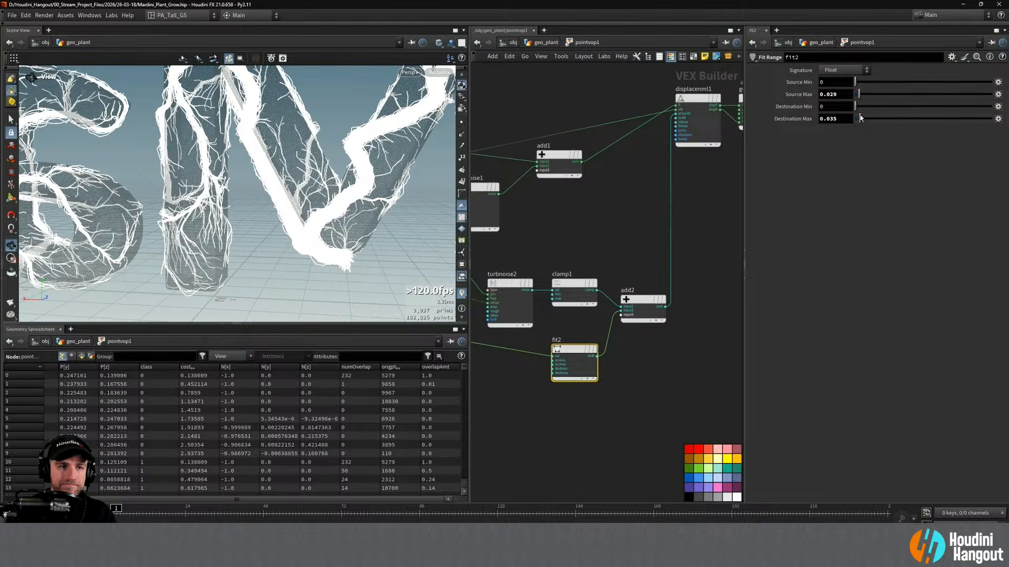
alt+drag(316, 174, 189, 174)
alt+middle_drag(189, 173, 232, 176)
alt+right_drag(231, 176, 250, 187)
alt+drag(249, 187, 507, 333)
alt+right_drag(252, 174, 279, 163)
alt+middle_drag(279, 163, 310, 149)
alt+drag(310, 149, 347, 113)
middle_drag(848, 118, 832, 141)
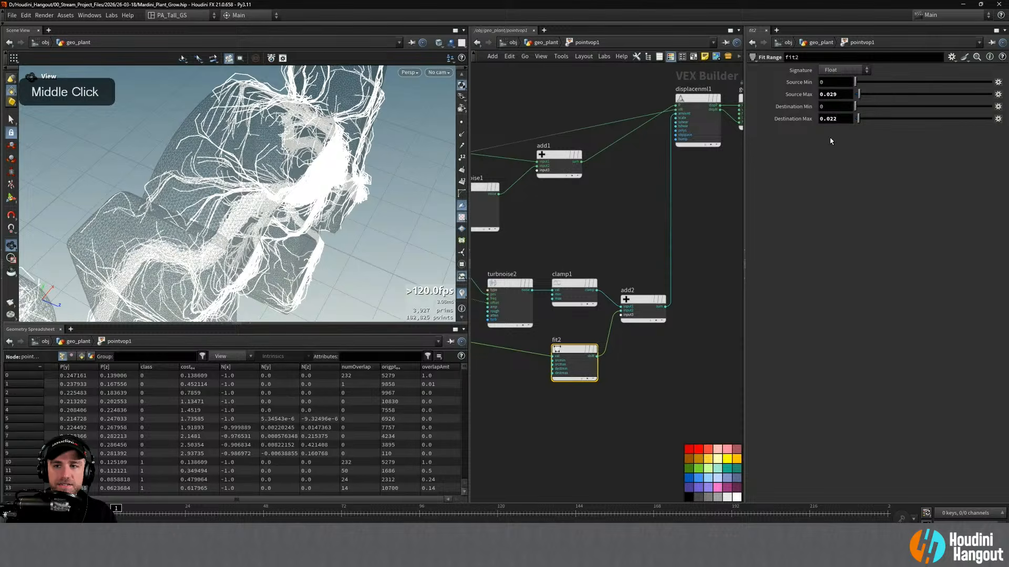
text(0.0)
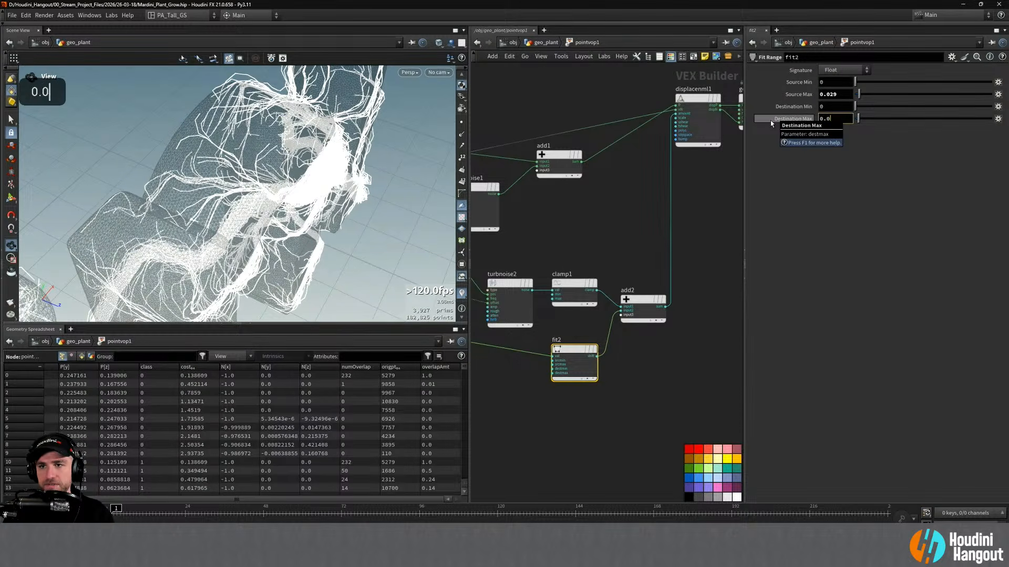
text(25)
key(Return)
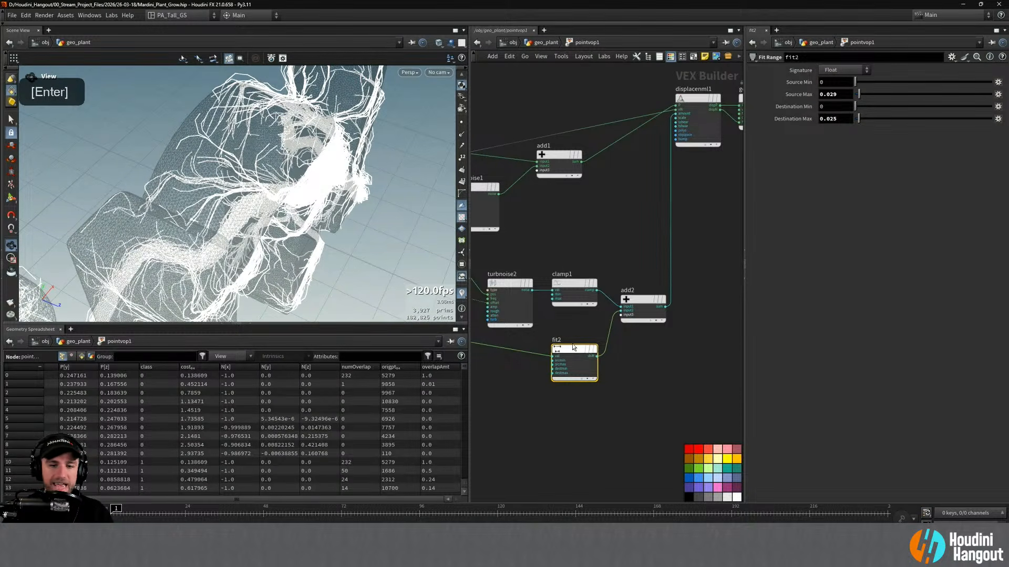
Set the duplicated fit node's Source Max to 0.01, checking the thick branches on the letters
alt+right_drag(280, 161, 252, 152)
alt+drag(253, 153, 226, 100)
alt+middle_drag(226, 99, 232, 147)
alt+drag(232, 148, 226, 126)
drag(862, 96, 859, 94)
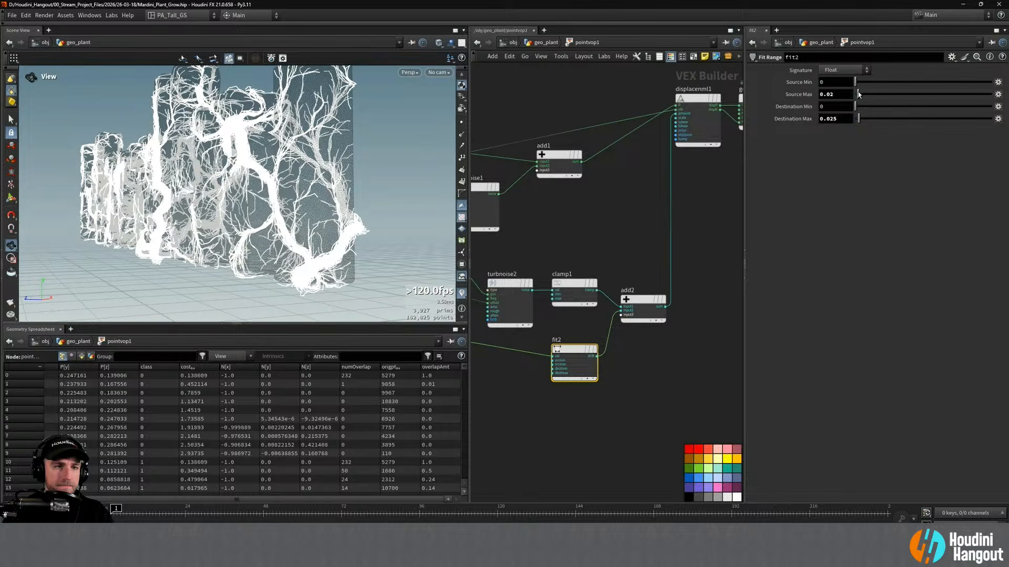
alt+drag(419, 162, 294, 166)
alt+right_drag(294, 166, 336, 168)
alt+drag(336, 168, 284, 171)
alt+middle_drag(284, 170, 266, 173)
alt+drag(265, 173, 304, 204)
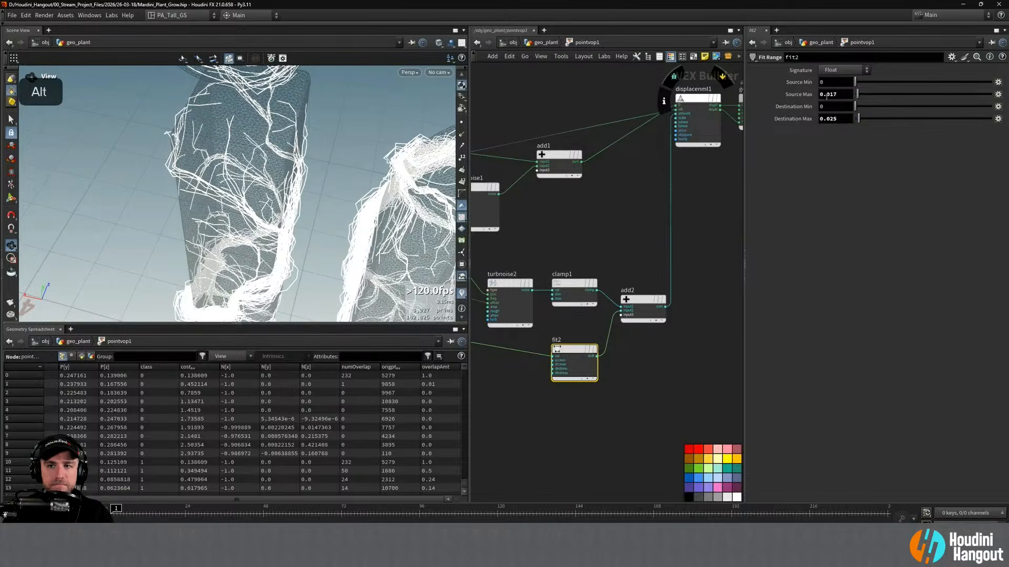
drag(831, 95, 829, 94)
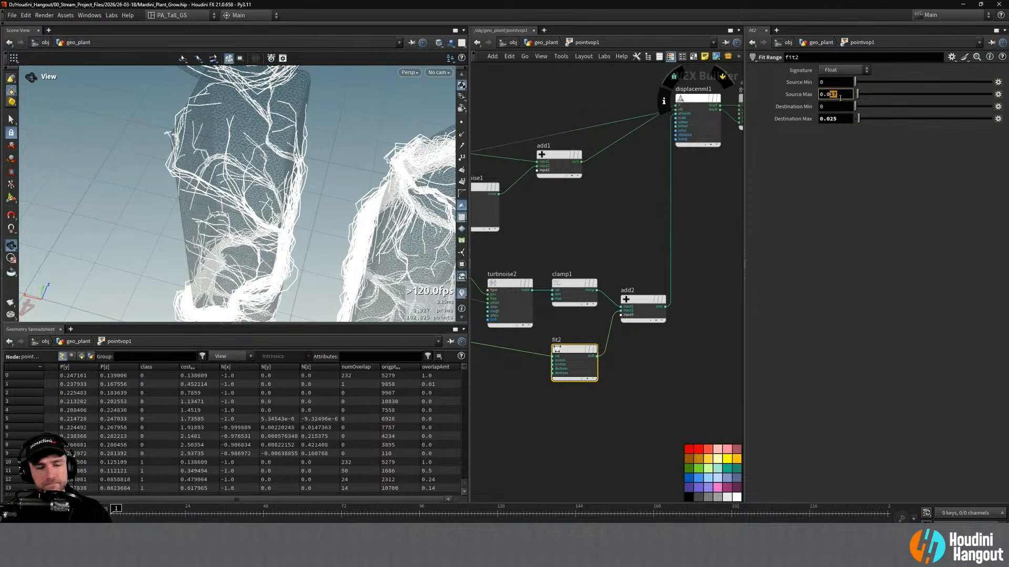
text(2)
key(Return)
middle_drag(843, 94, 823, 112)
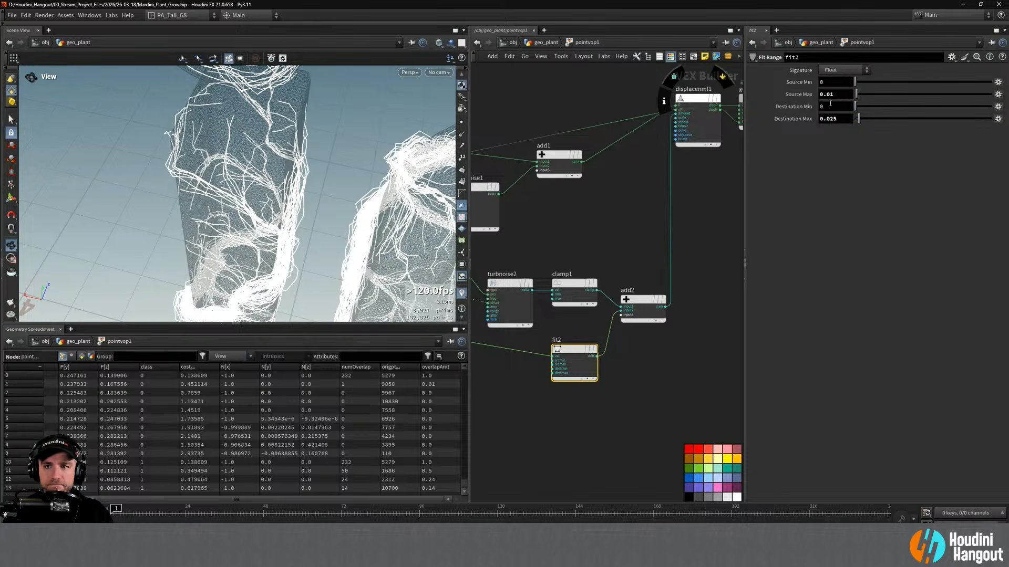
Try another Source Max on the duplicated fit node and undo the change
alt+drag(316, 173, 399, 163)
alt+right_drag(400, 163, 347, 158)
alt+drag(347, 158, 451, 129)
alt+middle_drag(450, 129, 325, 158)
alt+drag(325, 158, 347, 121)
middle_drag(841, 94, 747, 137)
key(ctrl+z)
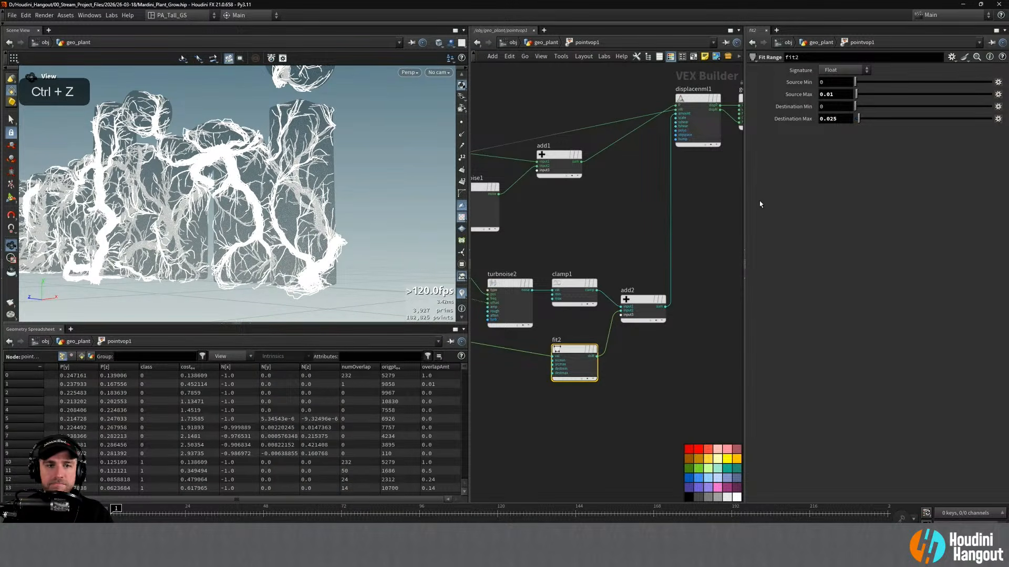
Examine the displaced curves across the whole Mardini text from several angles
alt+right_drag(220, 174, 189, 158)
mouse_move(189, 168)
alt+mouse_down()
mouse_move(173, 173)
mouse_move(197, 174)
alt+mouse_up()
alt+middle_drag(198, 174, 105, 170)
alt+drag(247, 173, 121, 171)
alt+right_drag(315, 174, 341, 168)
alt+drag(383, 159, 375, 158)
alt+right_drag(375, 158, 362, 163)
alt+drag(363, 163, 284, 183)
alt+middle_drag(284, 183, 295, 180)
alt+right_drag(294, 180, 304, 179)
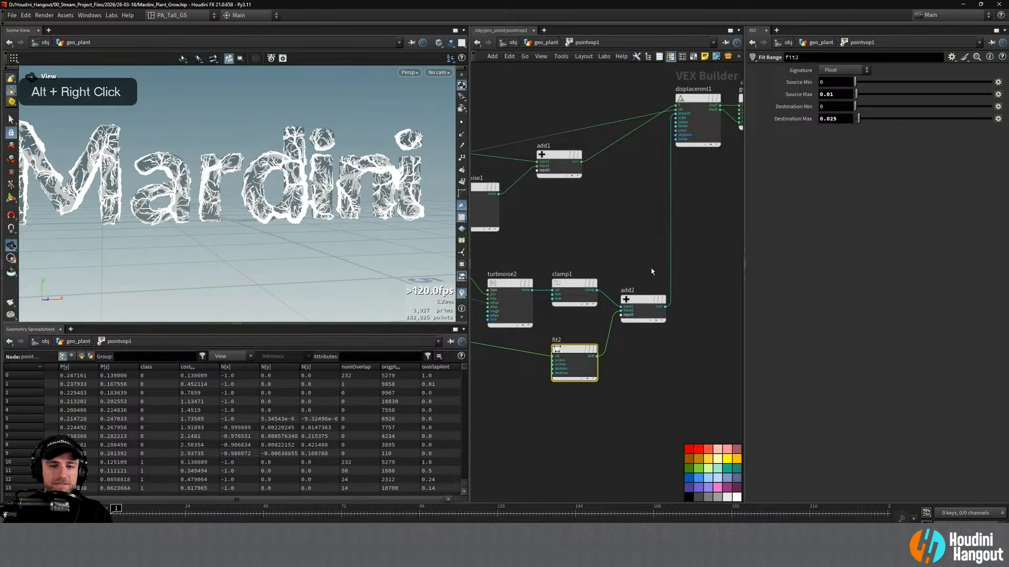
Leave the point VOP, turn off the template display of REMESHED_TEXT and go up to the object level
key(u)
middle_drag(571, 275, 563, 436)
ctrl+click(570, 211)
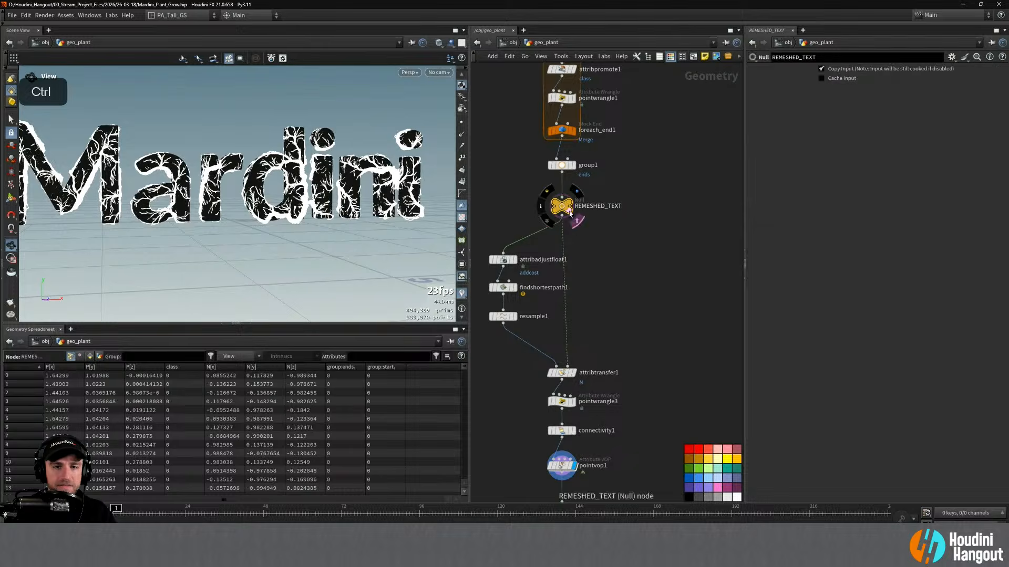
key(u)
Examine how the plant curves wrap the solid Mardini letters, both close up and as a whole word
alt+drag(258, 168, 221, 171)
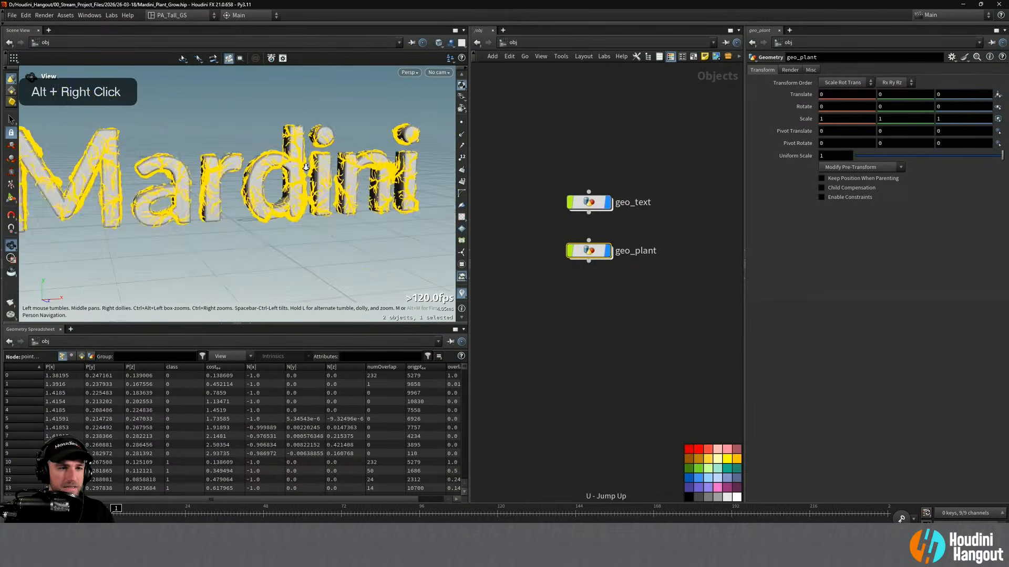
alt+right_drag(292, 178, 331, 158)
alt+drag(331, 157, 294, 158)
alt+right_drag(295, 158, 324, 131)
alt+drag(325, 131, 390, 149)
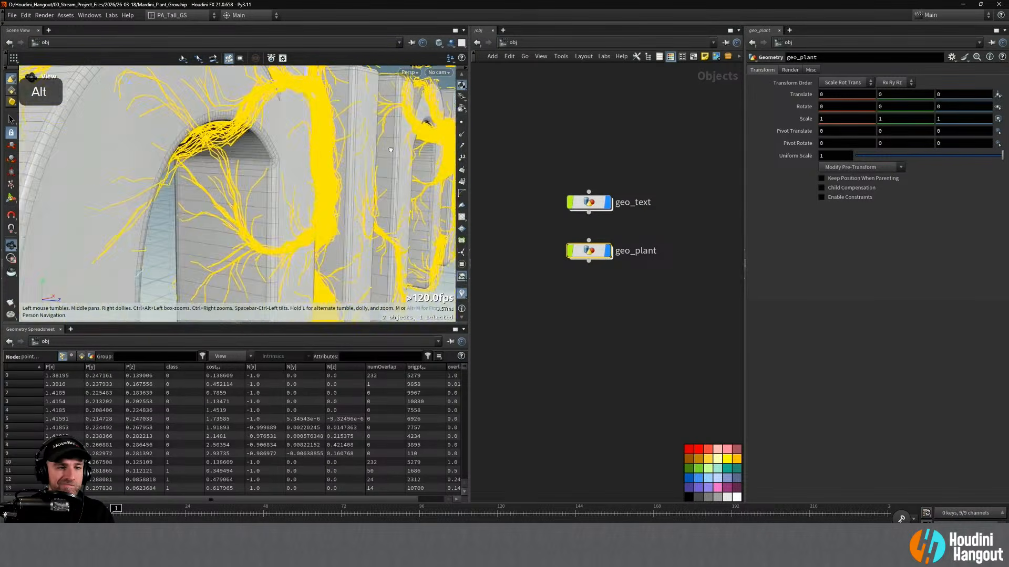
alt+right_drag(389, 149, 252, 207)
alt+drag(252, 207, 273, 200)
alt+right_drag(273, 201, 252, 207)
alt+drag(252, 207, 329, 185)
alt+right_drag(329, 185, 274, 190)
alt+drag(273, 191, 242, 193)
alt+right_drag(242, 192, 263, 193)
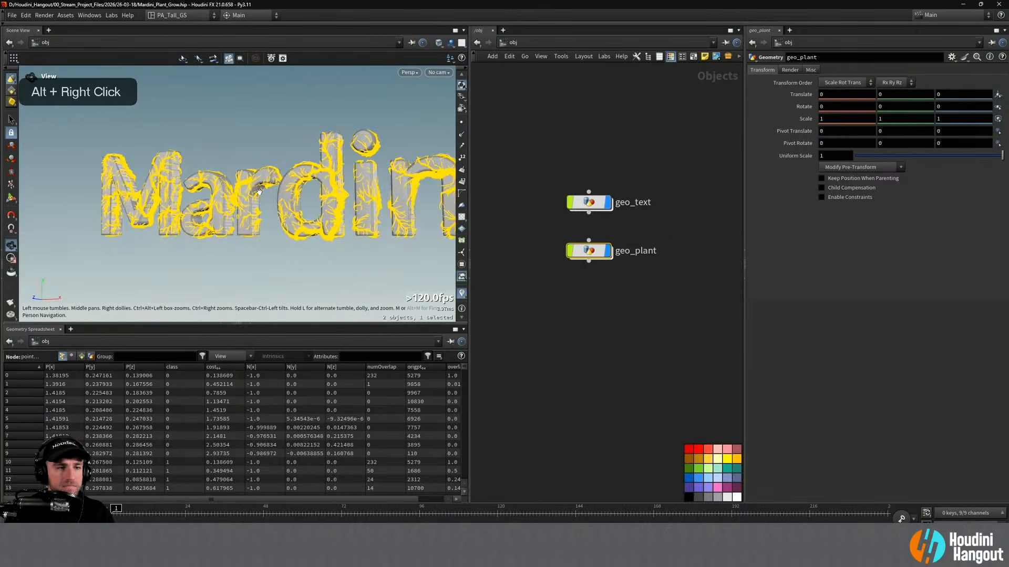
alt+drag(341, 203, 330, 203)
alt+middle_drag(330, 203, 297, 204)
alt+right_drag(297, 204, 278, 206)
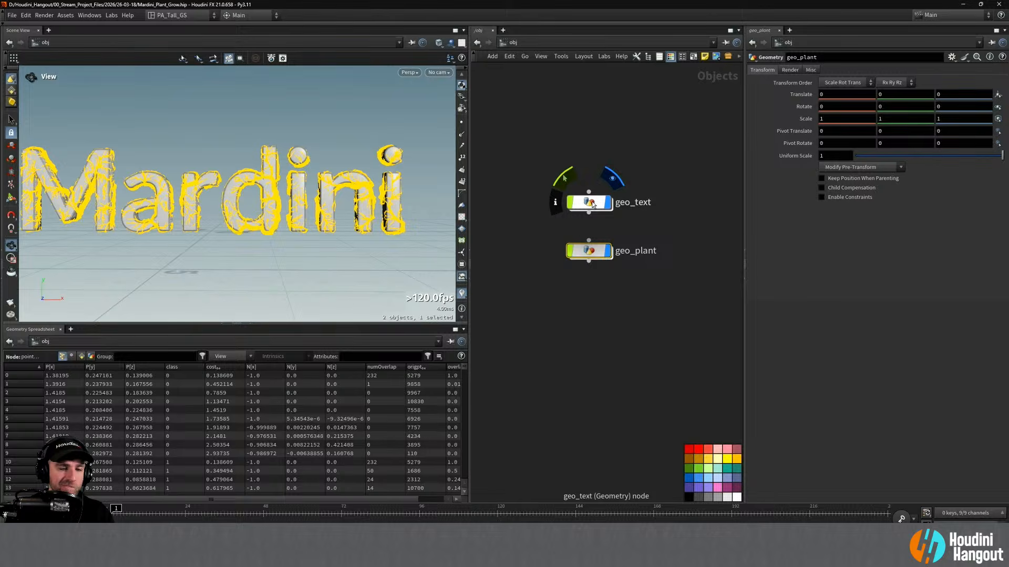
Deselect the plant object and examine the curves' distance from the letter faces, tops and inner arches
click(584, 326)
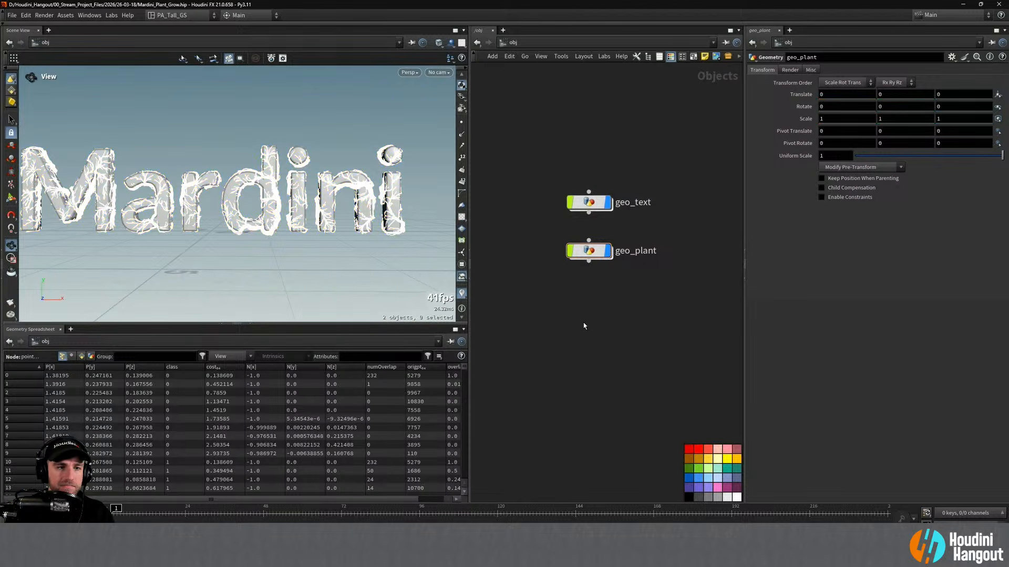
alt+drag(220, 210, 241, 187)
alt+right_drag(345, 175, 337, 163)
alt+drag(244, 185, 298, 143)
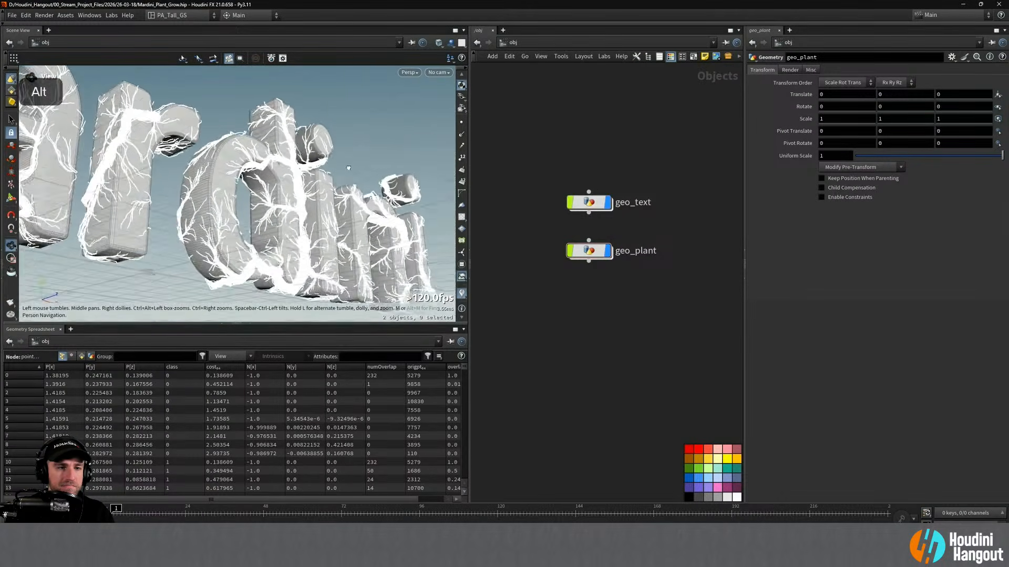
alt+drag(376, 223, 295, 202)
alt+right_drag(294, 203, 310, 157)
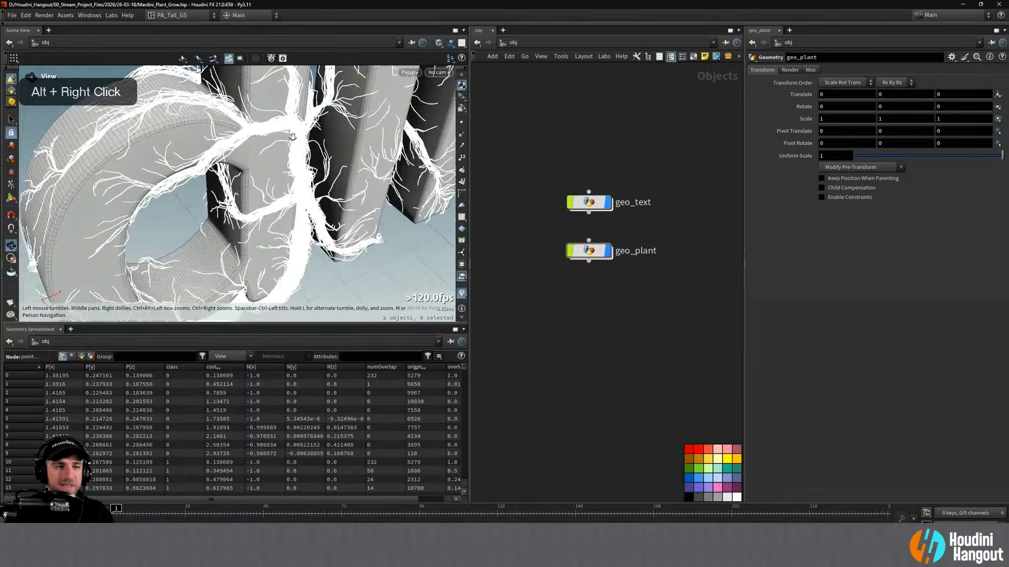
alt+drag(310, 158, 325, 131)
alt+right_drag(326, 131, 339, 103)
alt+drag(338, 102, 310, 163)
alt+middle_drag(310, 163, 306, 205)
alt+drag(306, 205, 333, 150)
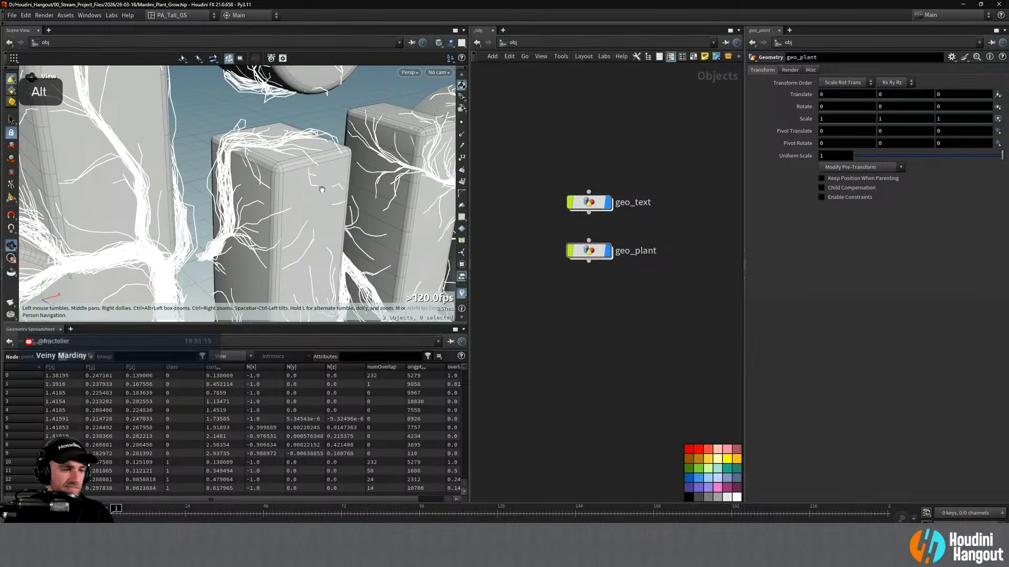
alt+right_drag(320, 185, 236, 220)
alt+right_drag(301, 196, 363, 221)
alt+middle_drag(363, 221, 316, 236)
alt+drag(315, 236, 330, 148)
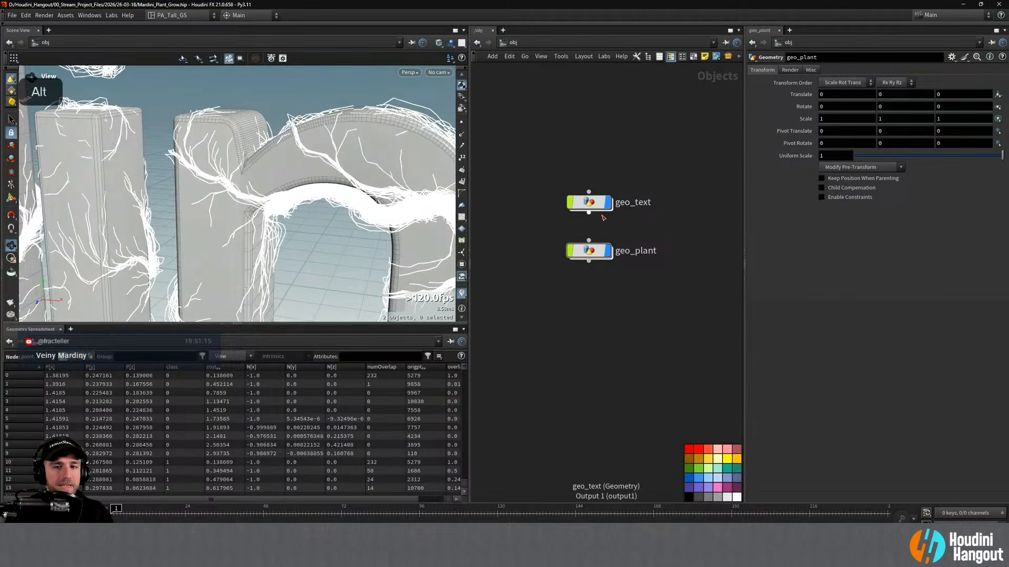
Rename the geo_plant object as geo_vines
click(590, 251)
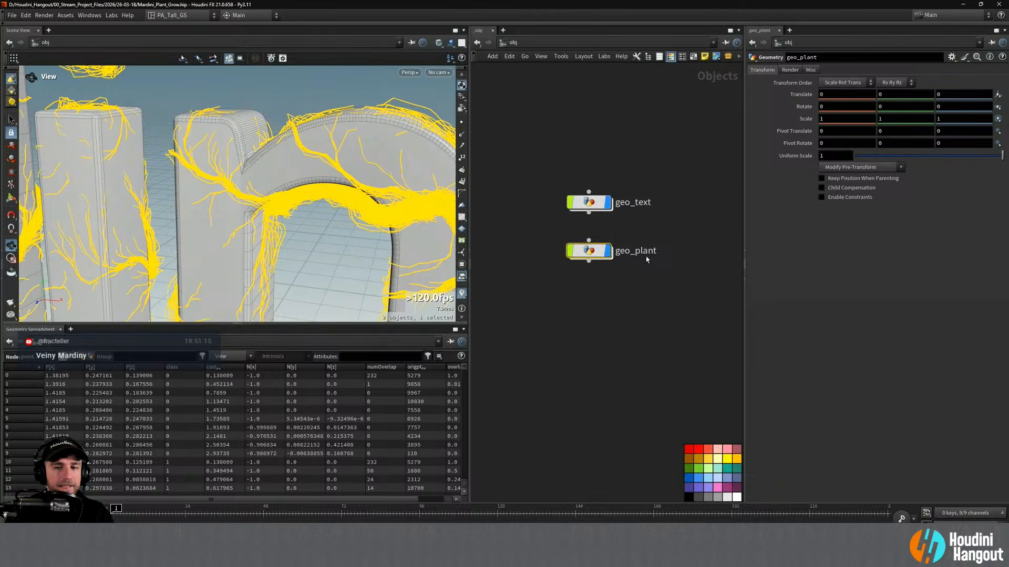
text(vine)
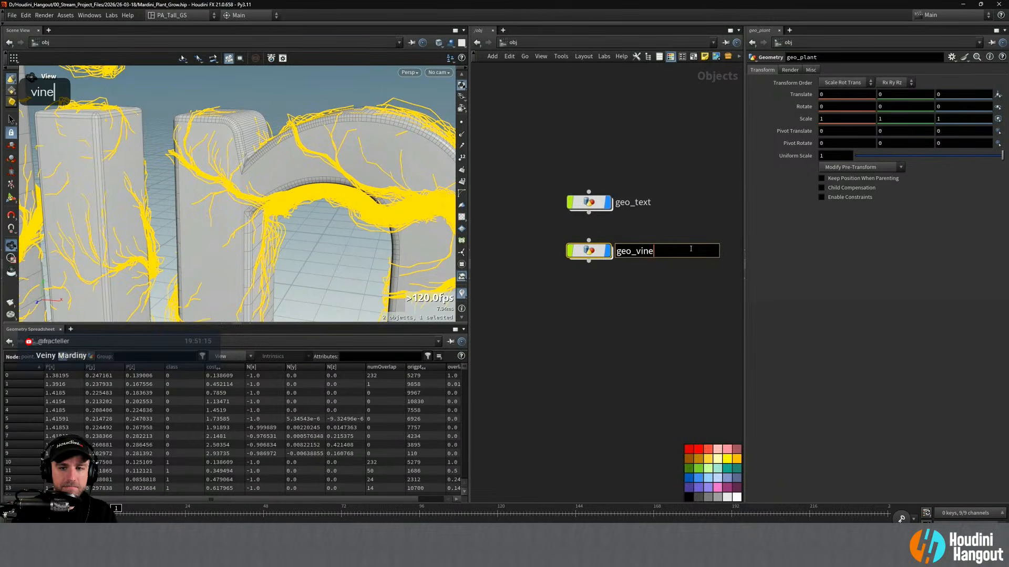
text(s)
key(Return)
Enter the geo_vines network and turn on point display to check the density of points along the curves
double_click(590, 253)
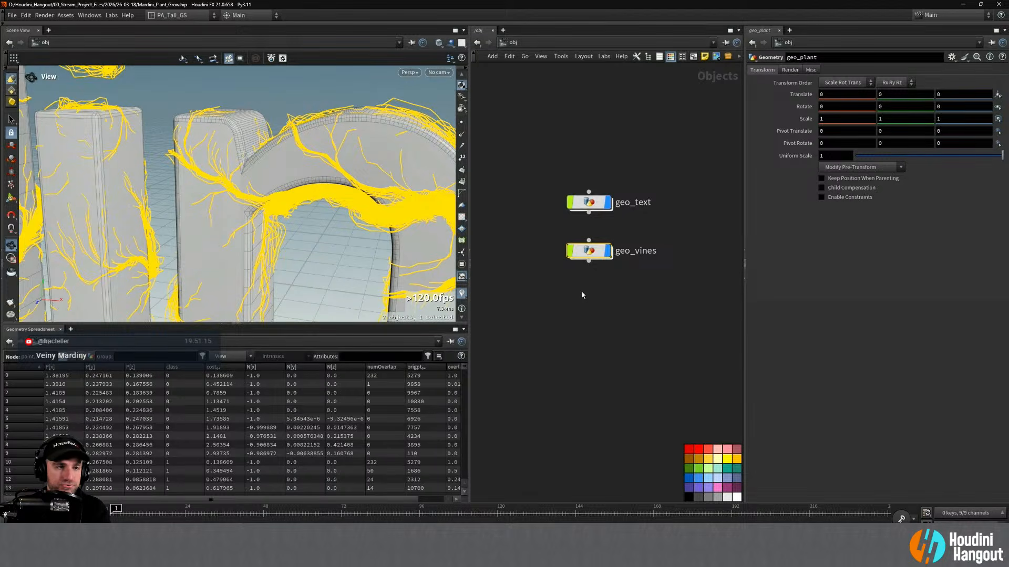
key(i)
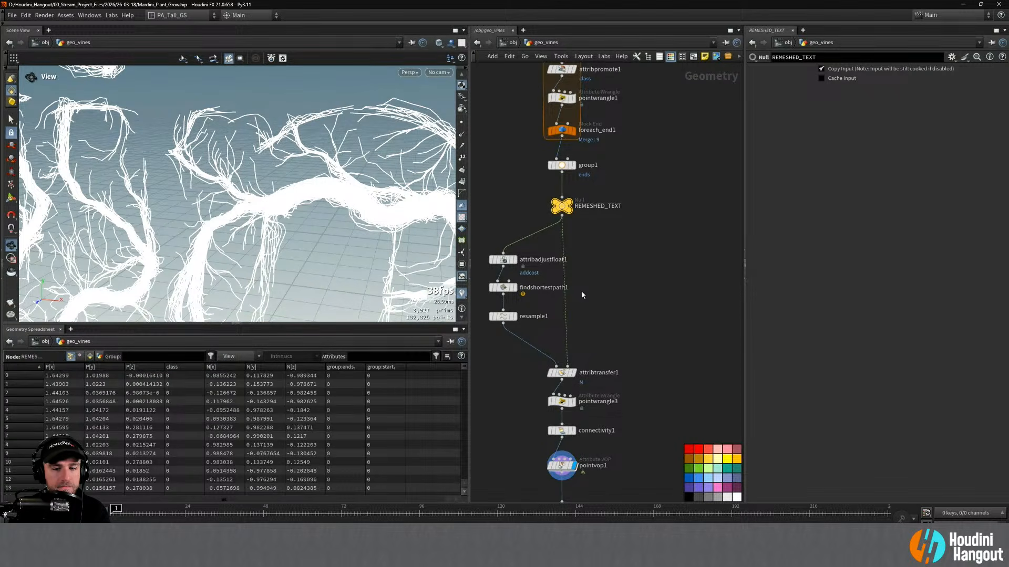
click(462, 122)
alt+right_drag(420, 173, 399, 178)
alt+drag(451, 203, 399, 195)
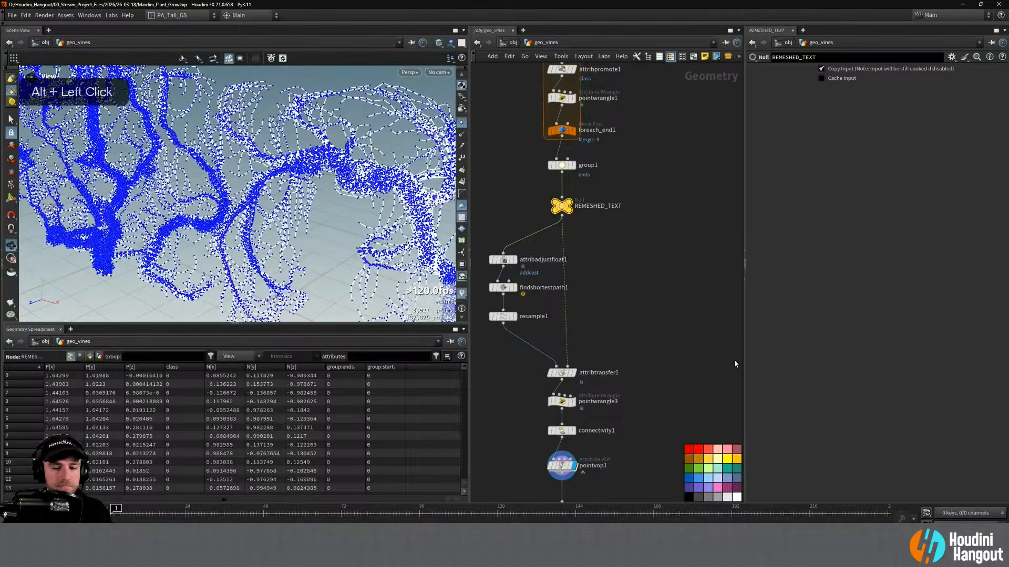
Bypass the displace Attribute Adjust Float node after the point VOP and delete the point wrangle that follows it
alt+middle_drag(624, 354, 637, 205)
drag(575, 360, 574, 349)
click(573, 349)
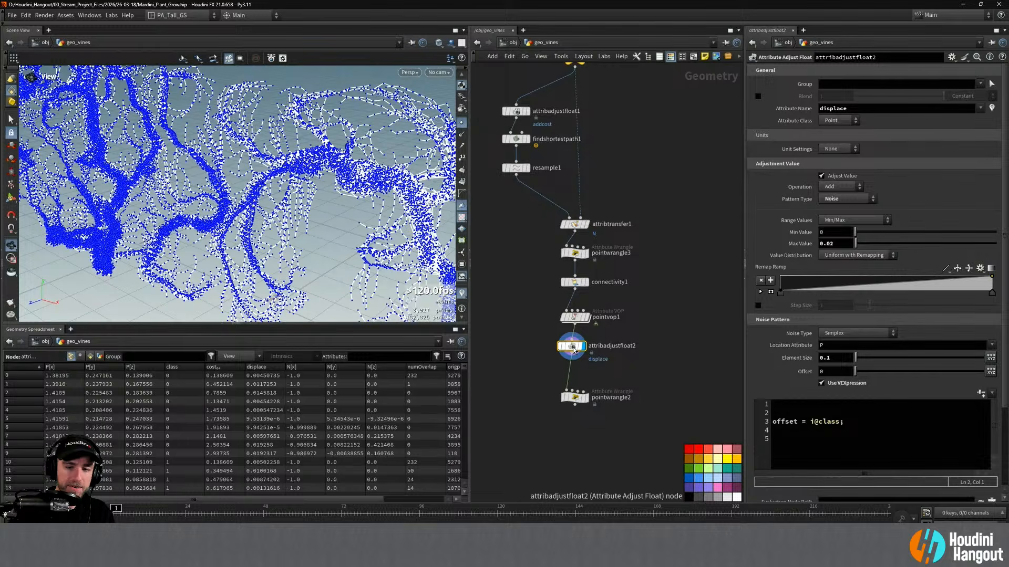
key(b)
drag(573, 350, 576, 354)
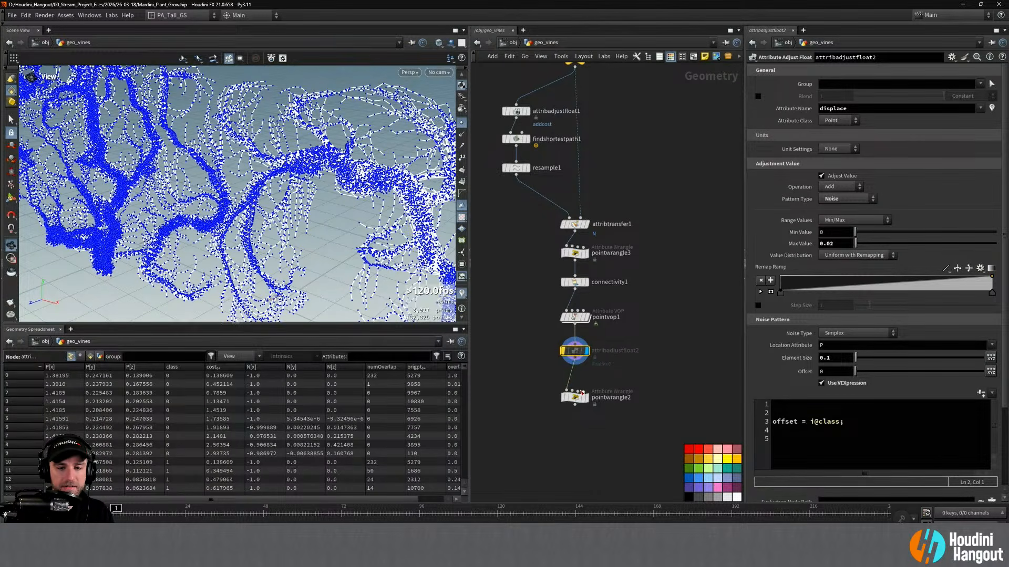
click(576, 402)
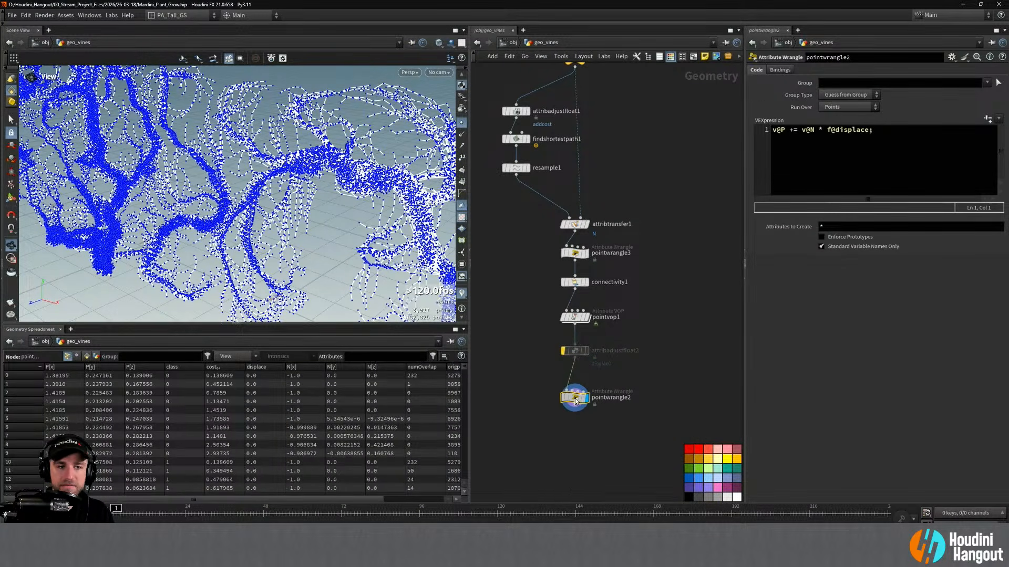
key(Delete)
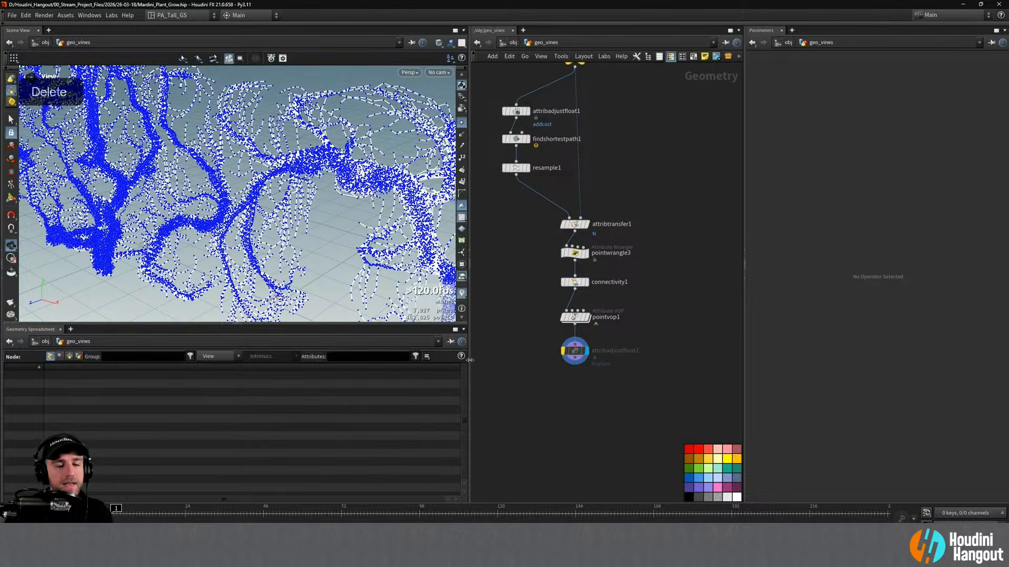
Add a Resample node after the bypassed displace Attribute Adjust Float node and display its result
alt+right_drag(294, 231, 273, 221)
alt+drag(273, 220, 358, 194)
key(Tab)
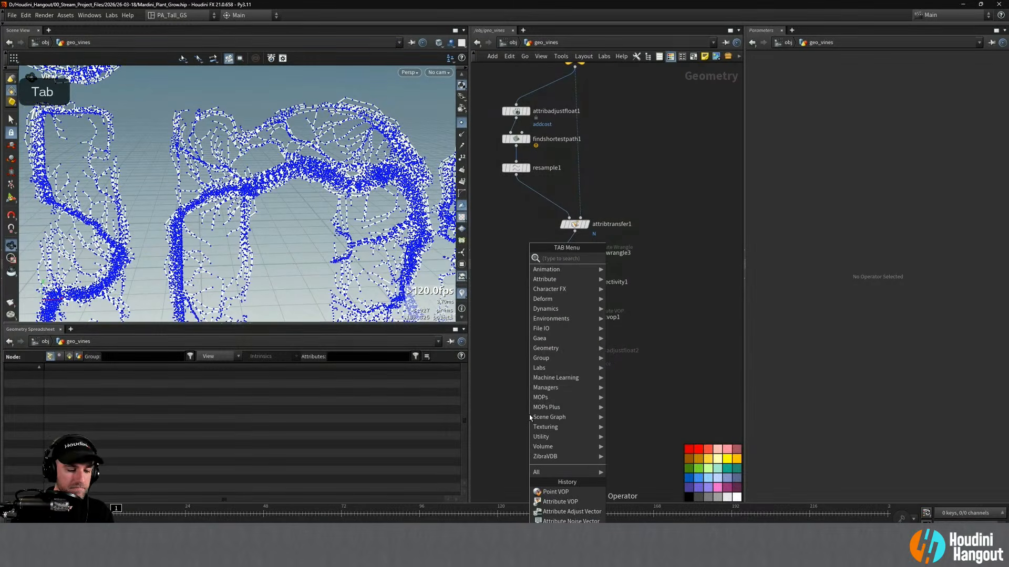
text(resam)
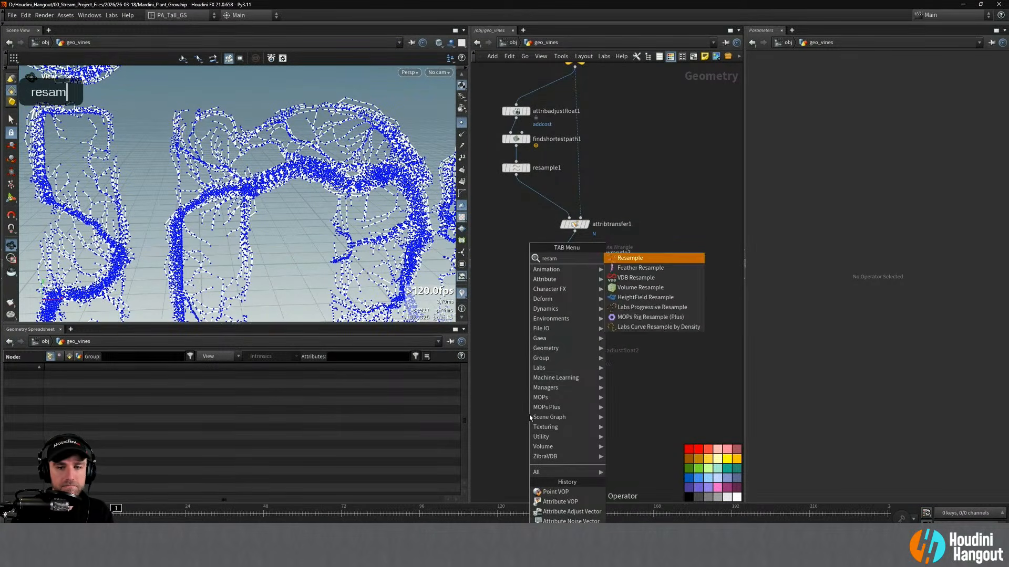
key(Return)
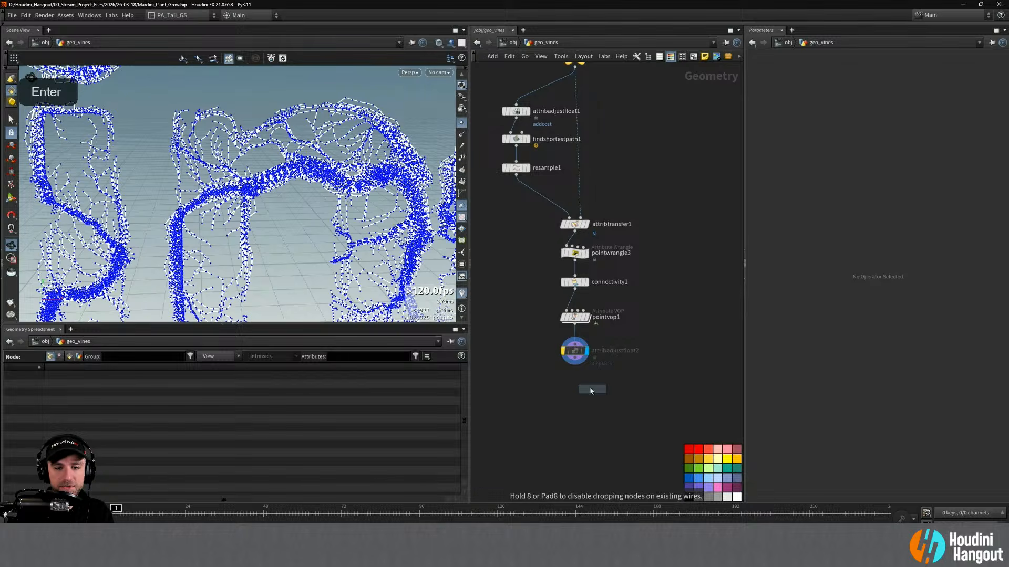
click(575, 379)
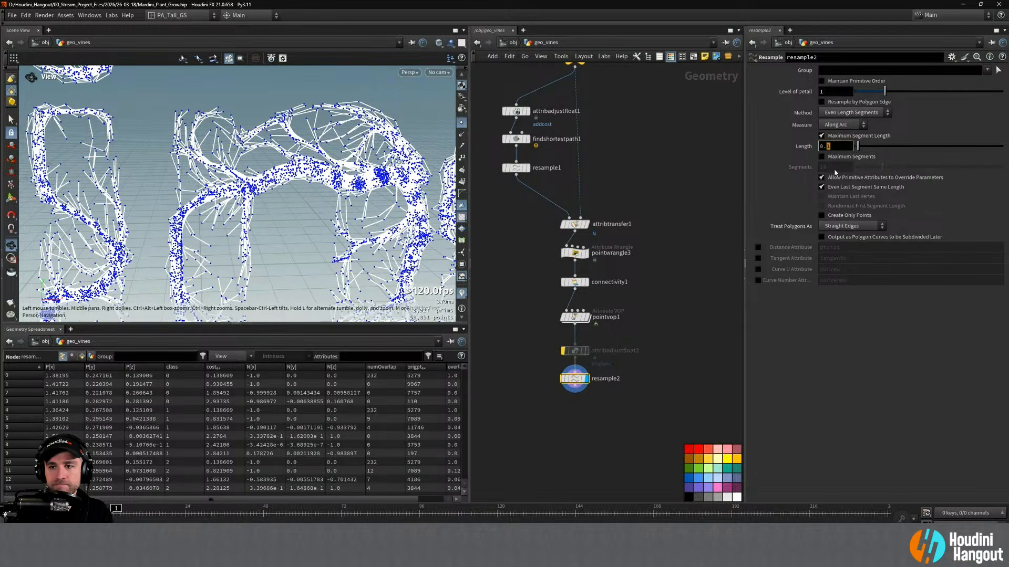
Treat the resampled polygons as Subdivision Curves and set the maximum segment length to 0.01
click(852, 226)
click(843, 247)
double_click(850, 146)
text(01)
key(Return)
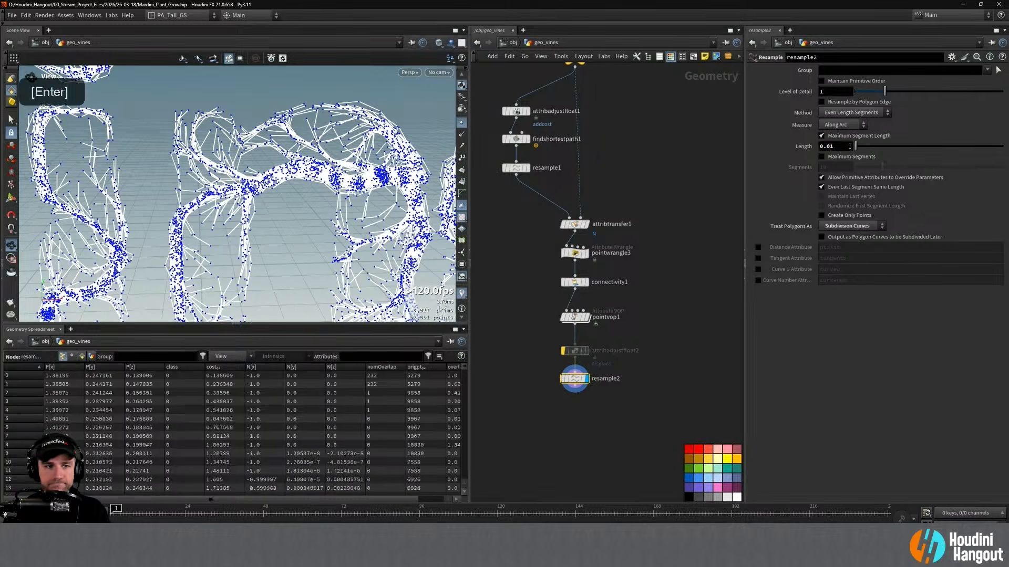
Compare the vine curves before and after resampling by displaying the bypassed attribute adjust node and then resample2
alt+right_drag(406, 151, 399, 157)
alt+drag(399, 157, 344, 174)
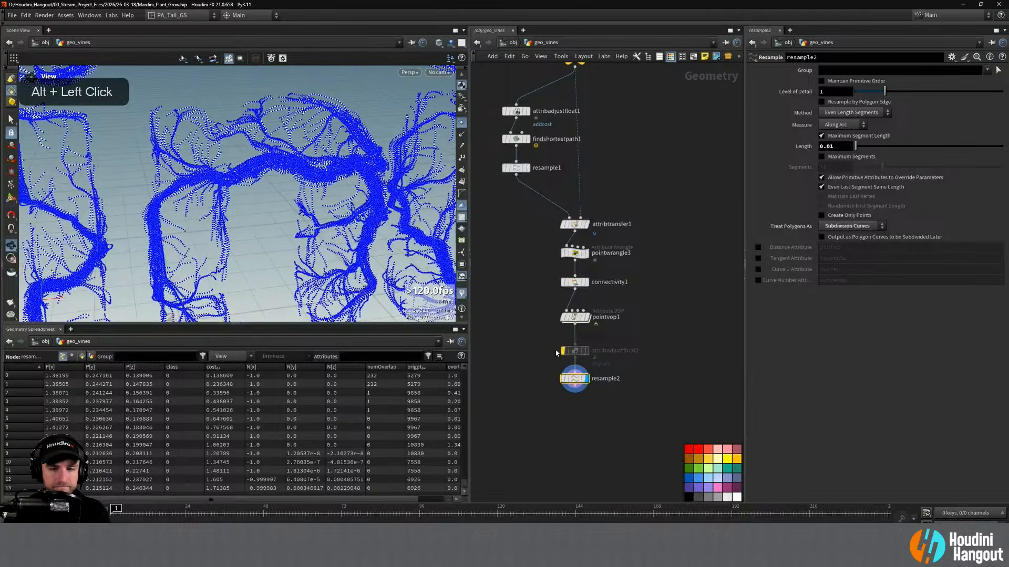
click(574, 352)
click(585, 350)
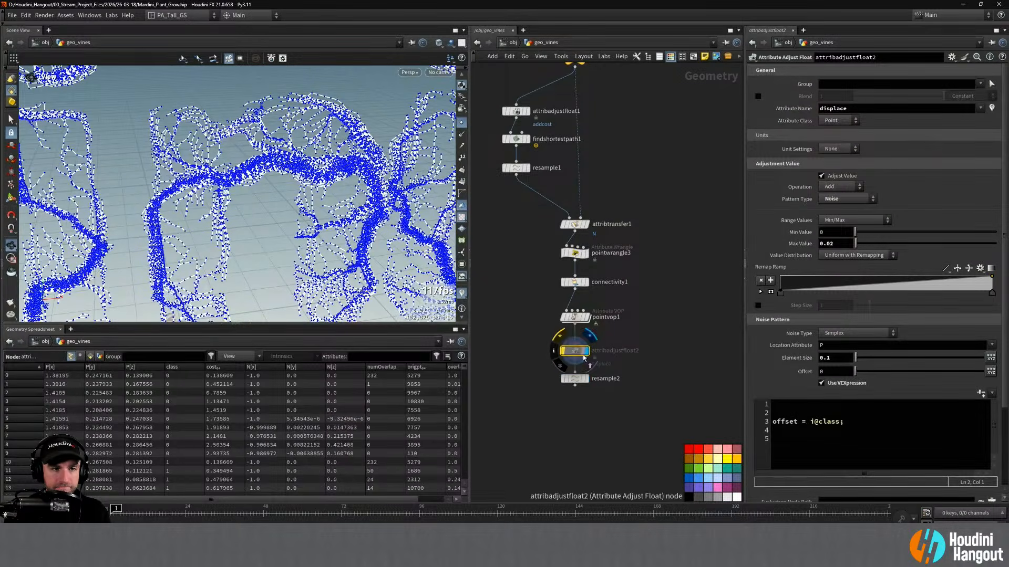
click(585, 378)
click(574, 383)
alt+right_drag(333, 172, 378, 173)
alt+drag(379, 173, 297, 244)
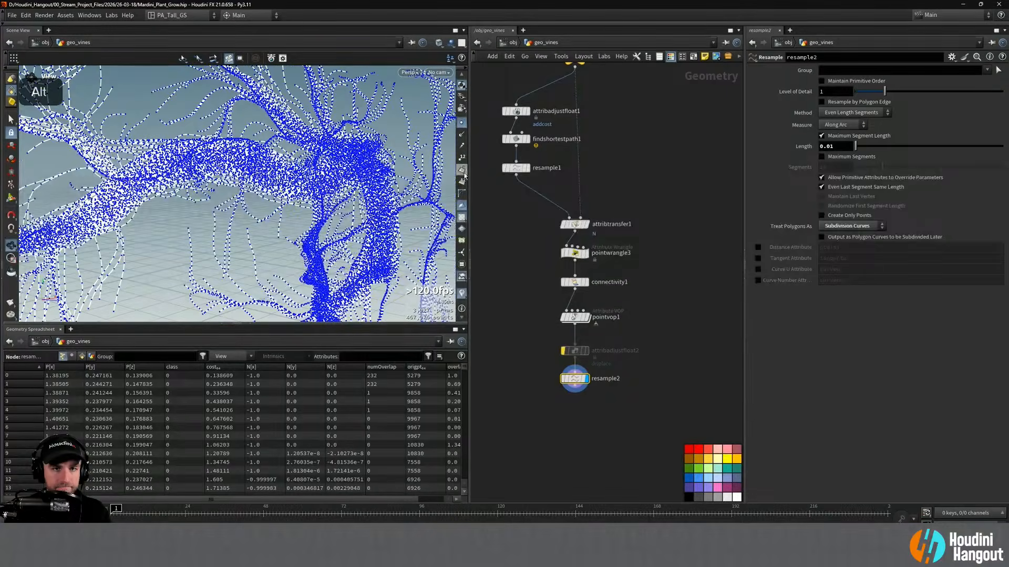
Turn off point display and examine the smoothed vine curves around the letters
click(462, 123)
alt+right_drag(336, 173, 315, 173)
alt+drag(315, 174, 256, 130)
alt+right_drag(257, 130, 258, 147)
alt+drag(257, 147, 247, 163)
alt+right_drag(247, 163, 244, 175)
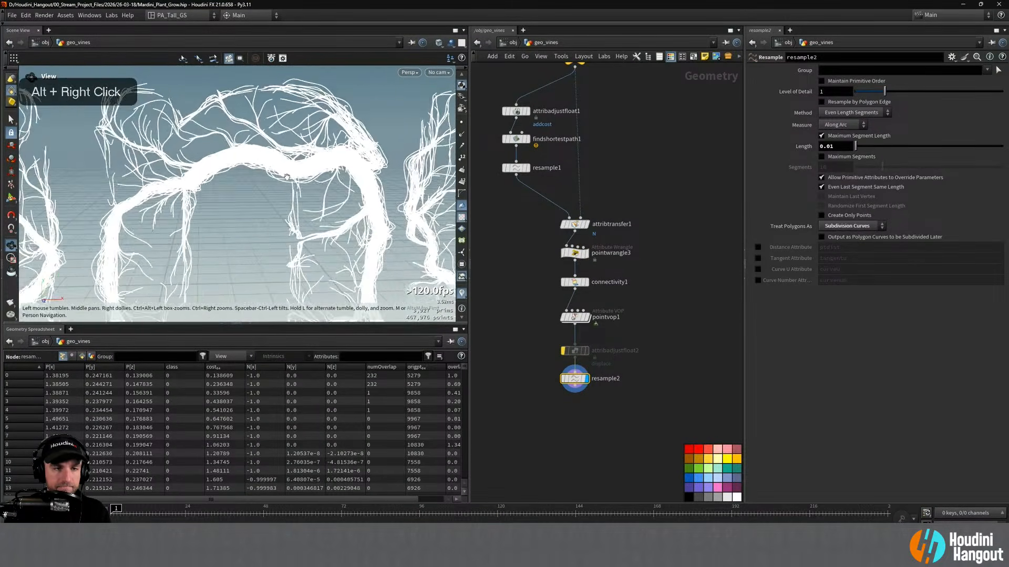
alt+drag(306, 175, 336, 227)
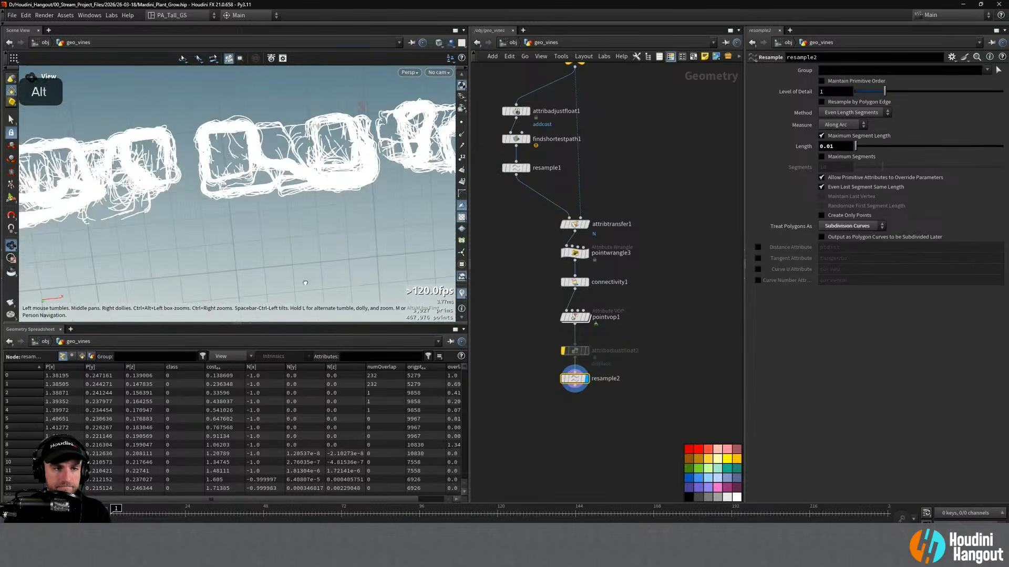
Show the REMESHED_TEXT letters as template geometry together with the resampled vines
middle_drag(640, 153, 607, 267)
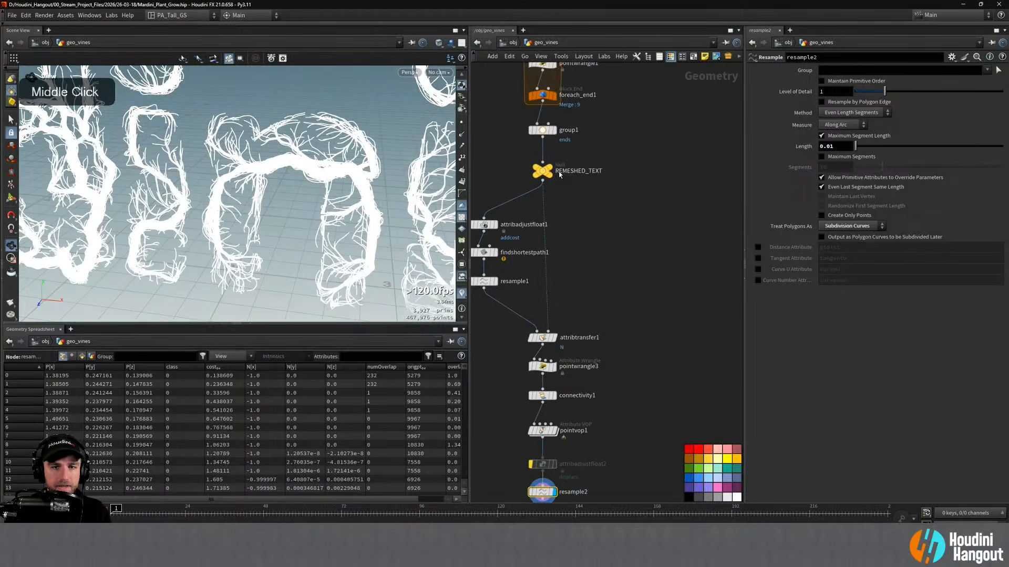
ctrl+click(549, 177)
mouse_move(308, 150)
alt+mouse_down()
mouse_move(288, 101)
mouse_move(278, 150)
mouse_move(305, 168)
alt+mouse_up()
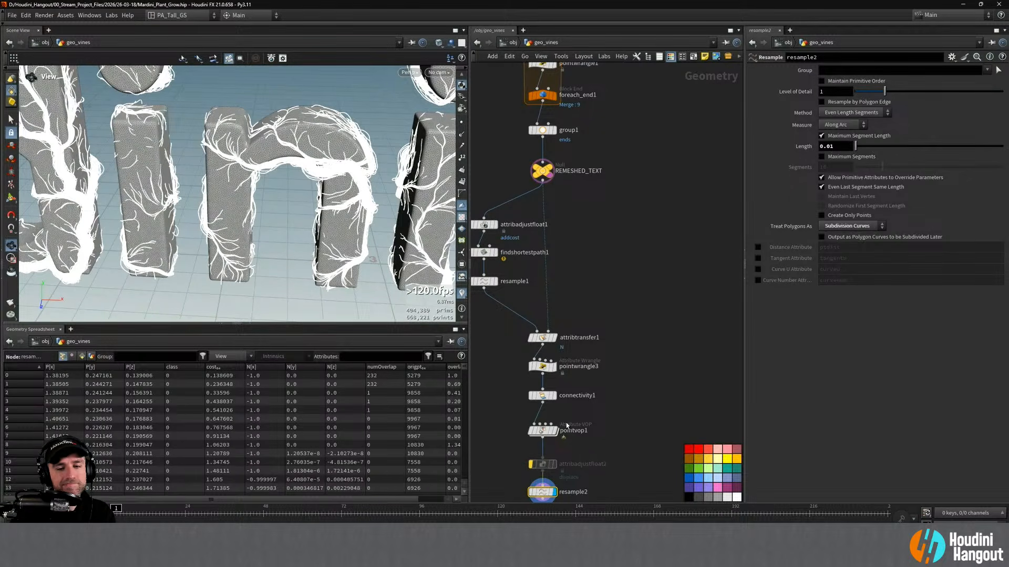
Adjust the Destination Min of the fit2 node inside the point VOP and return to the geometry network
click(545, 432)
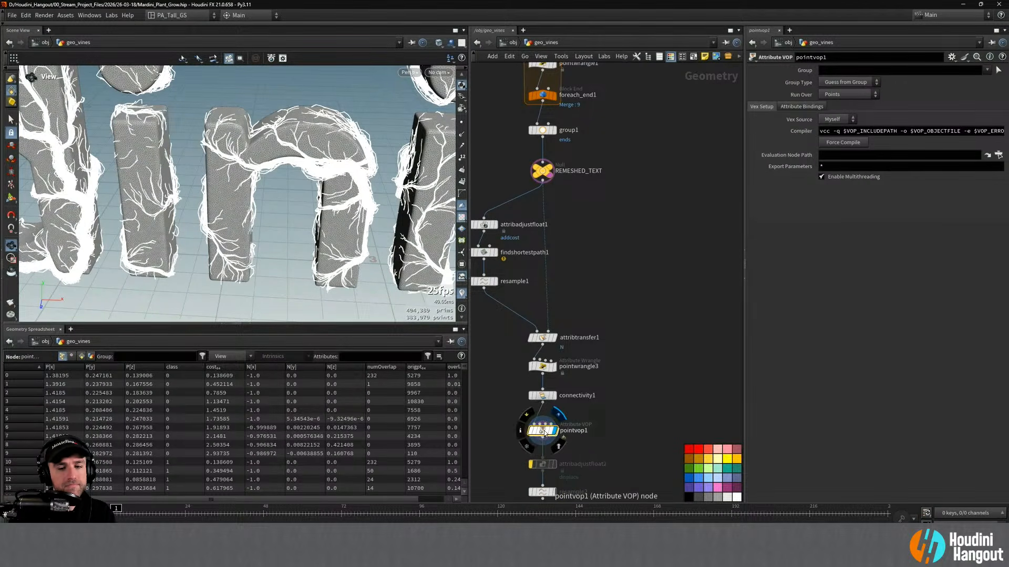
double_click(545, 432)
middle_drag(534, 244, 563, 260)
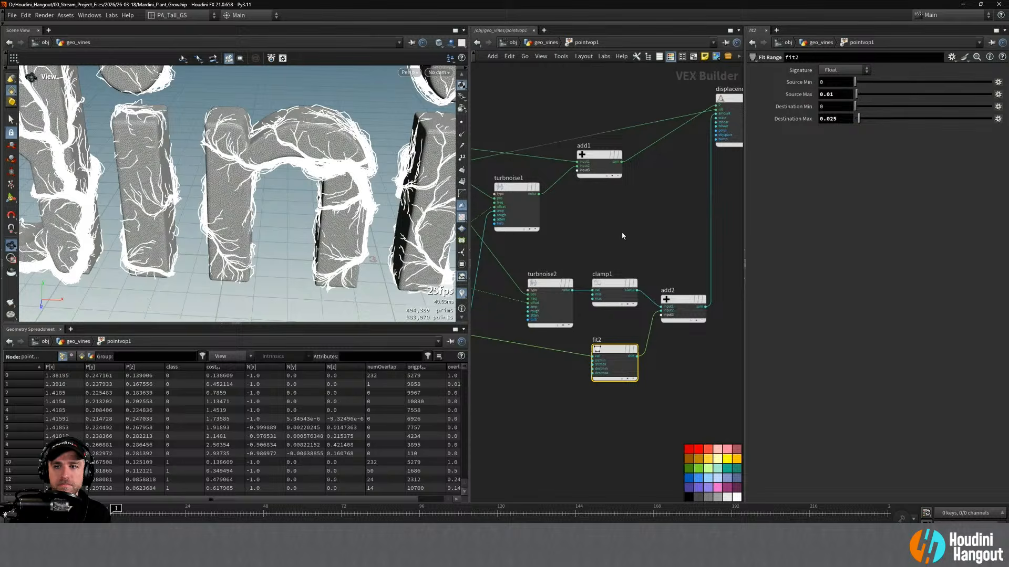
middle_drag(821, 108, 845, 137)
alt+drag(367, 173, 368, 103)
click(535, 454)
key(u)
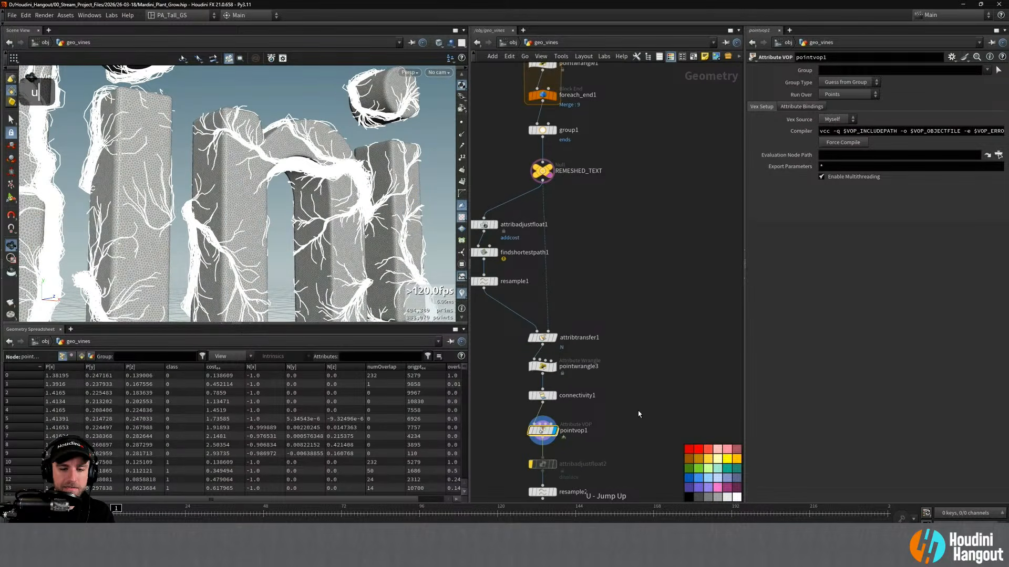
Display resample2 and examine the vines on the whole Mardini text, both close up and from a distance
middle_drag(639, 414, 641, 374)
click(555, 453)
alt+drag(294, 131, 276, 150)
alt+right_drag(276, 150, 291, 148)
alt+drag(347, 120, 368, 138)
alt+right_drag(368, 138, 265, 160)
alt+drag(291, 145, 436, 171)
alt+right_drag(436, 171, 358, 162)
alt+middle_drag(357, 162, 345, 161)
alt+drag(346, 162, 275, 161)
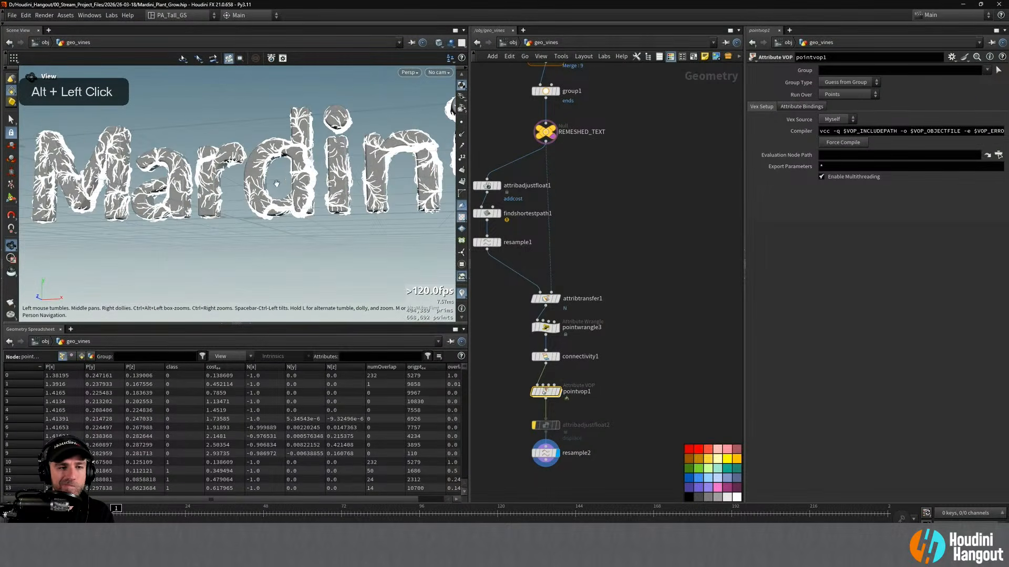
alt+right_drag(273, 182, 363, 173)
mouse_move(363, 174)
alt+mouse_down()
mouse_move(341, 166)
mouse_move(440, 175)
mouse_move(367, 176)
alt+mouse_up()
alt+right_drag(368, 176, 221, 215)
alt+drag(221, 214, 247, 215)
alt+middle_drag(247, 215, 274, 218)
alt+drag(273, 218, 302, 218)
alt+middle_drag(302, 218, 305, 202)
mouse_move(304, 202)
alt+mouse_down()
mouse_move(316, 200)
mouse_move(303, 196)
alt+mouse_up()
Add a Null node after resample2 and name it OUT_VINES
alt+middle_drag(641, 340, 650, 329)
key(Tab)
text(null)
key(Return)
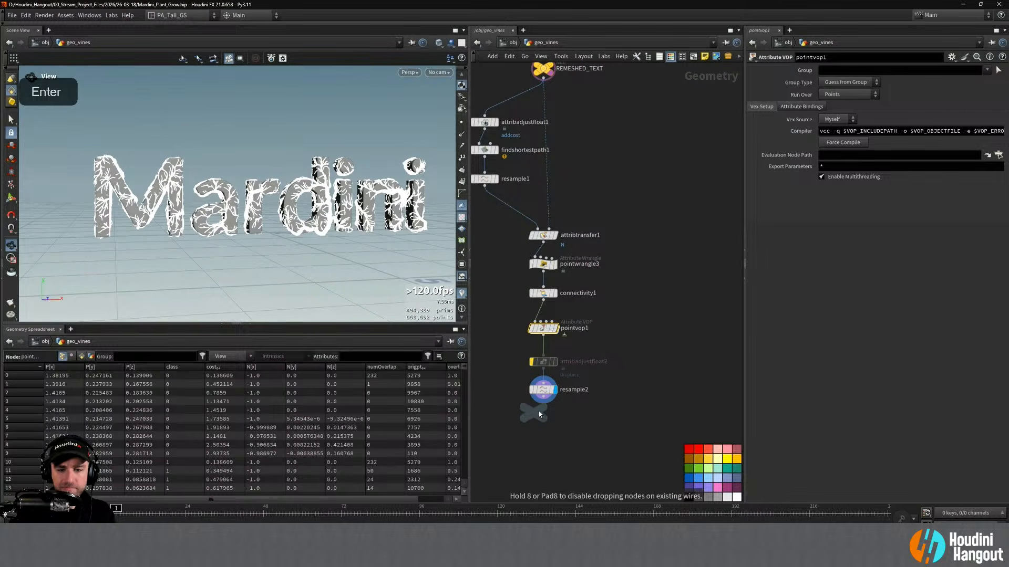
click(544, 418)
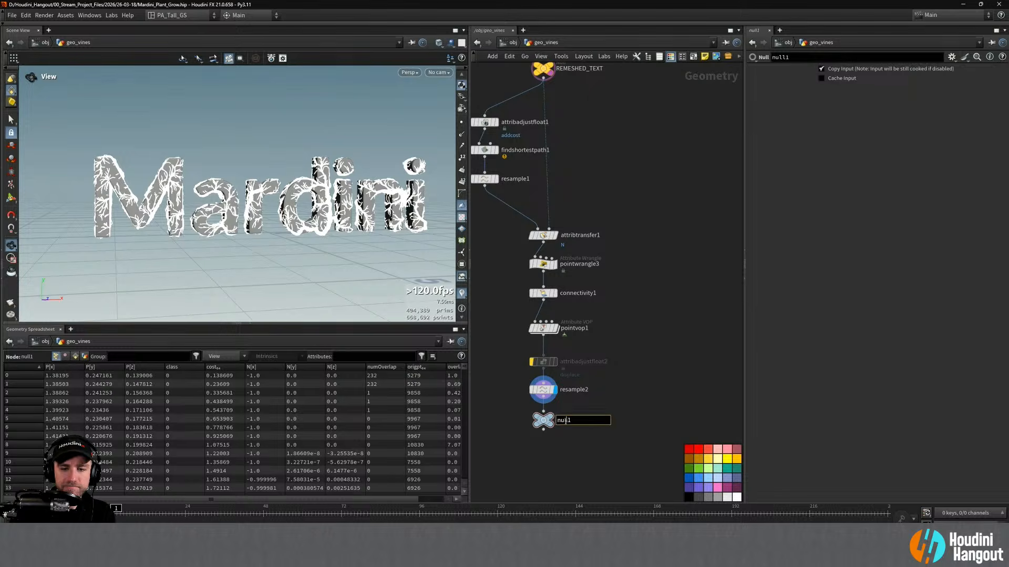
double_click(564, 420)
text(OUT_VINES)
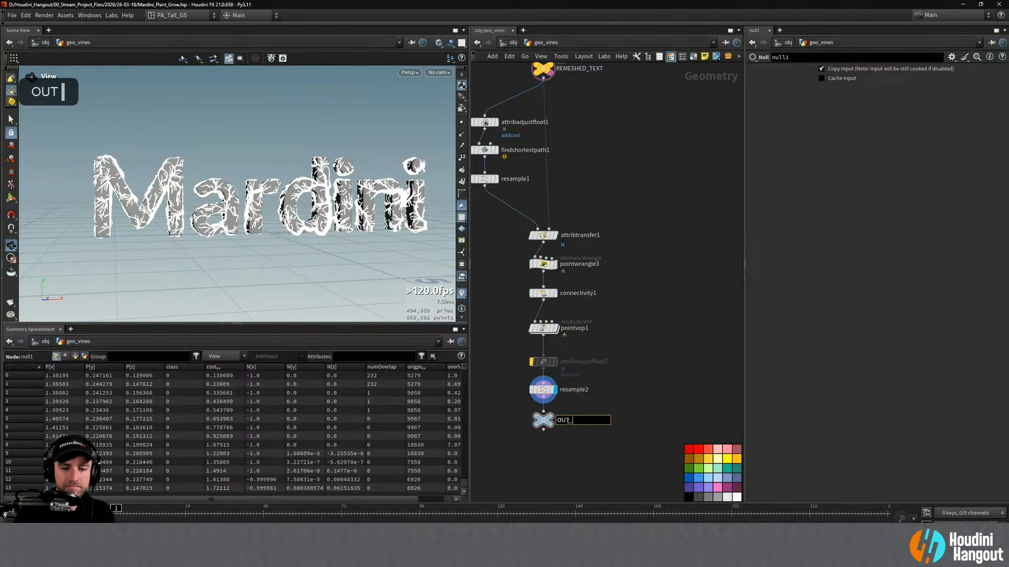
key(Return)
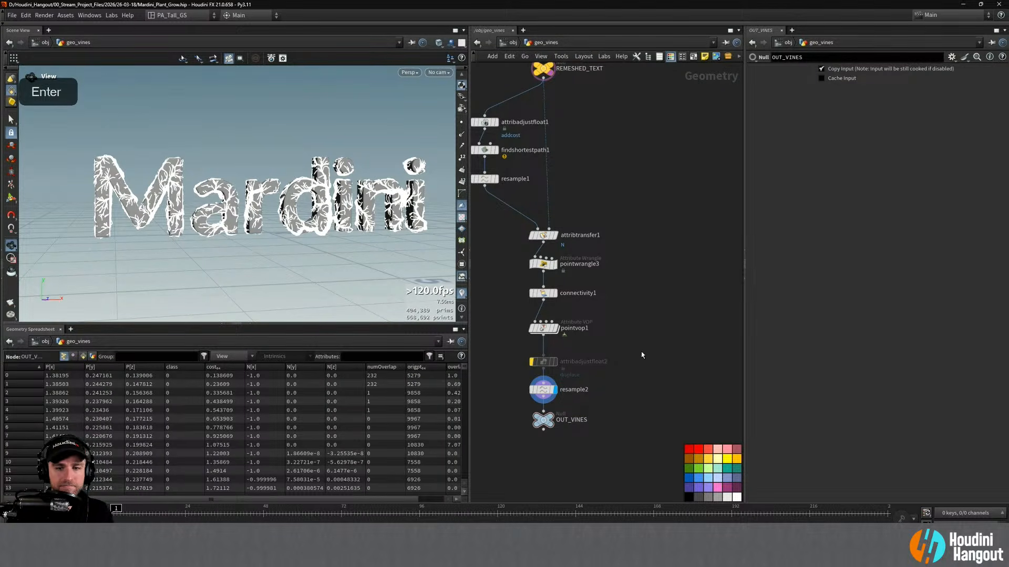
Return to the object level and add a LOP Network below geo_vines
key(u)
middle_drag(653, 371, 614, 359)
key(Tab)
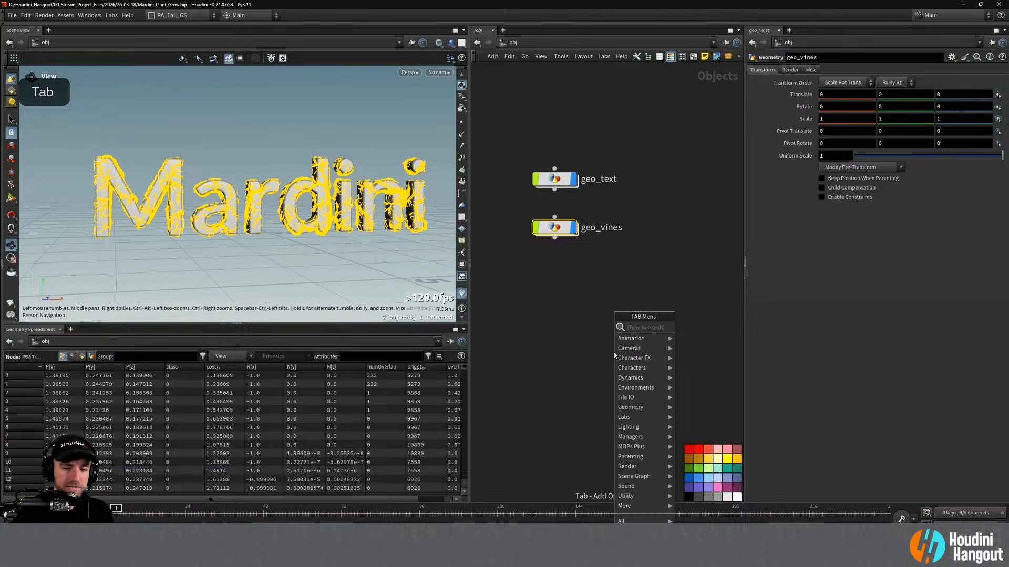
text(lop)
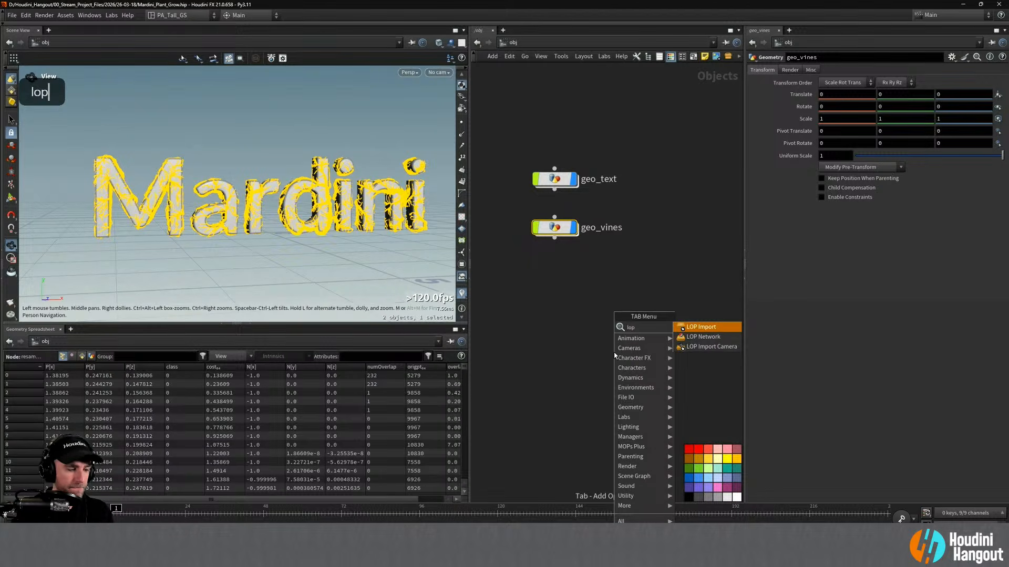
key(Down)
key(Return)
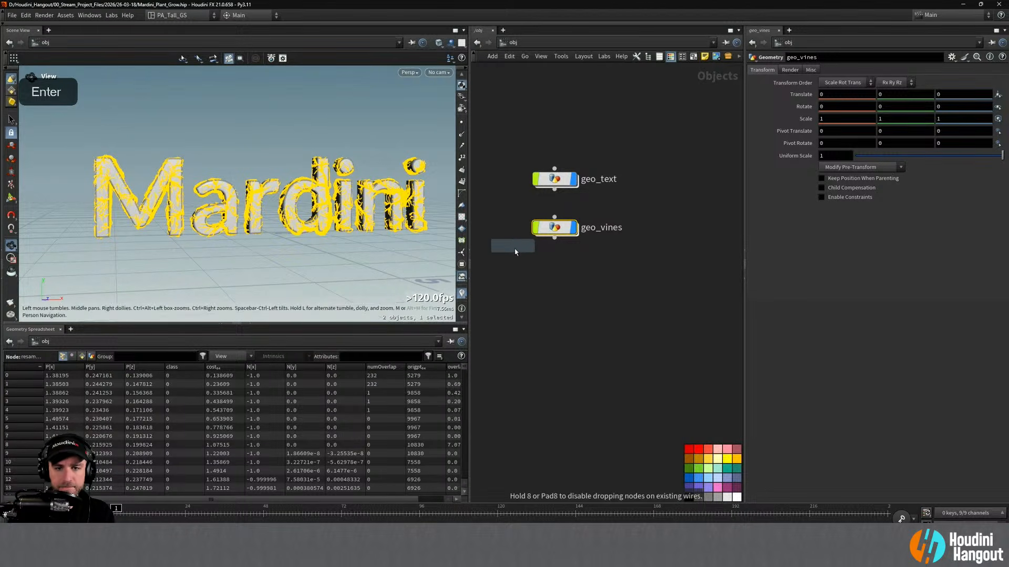
click(565, 307)
drag(564, 307, 560, 326)
Rename the LOP network as SOLARIS and color its node red
double_click(596, 315)
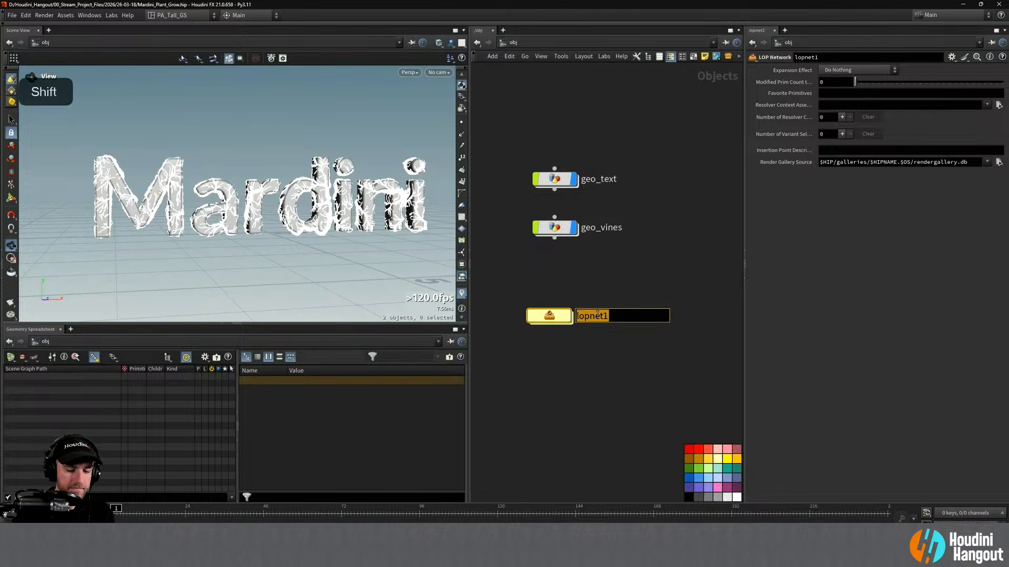
text(SOLARIUS)
key(BackSpace)
key(BackSpace)
text(S)
key(Return)
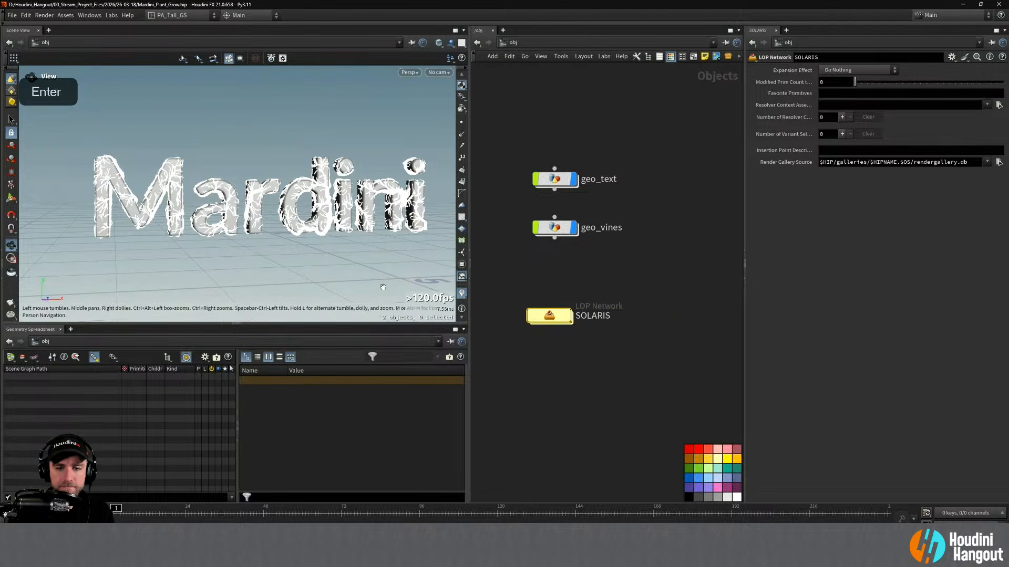
click(690, 450)
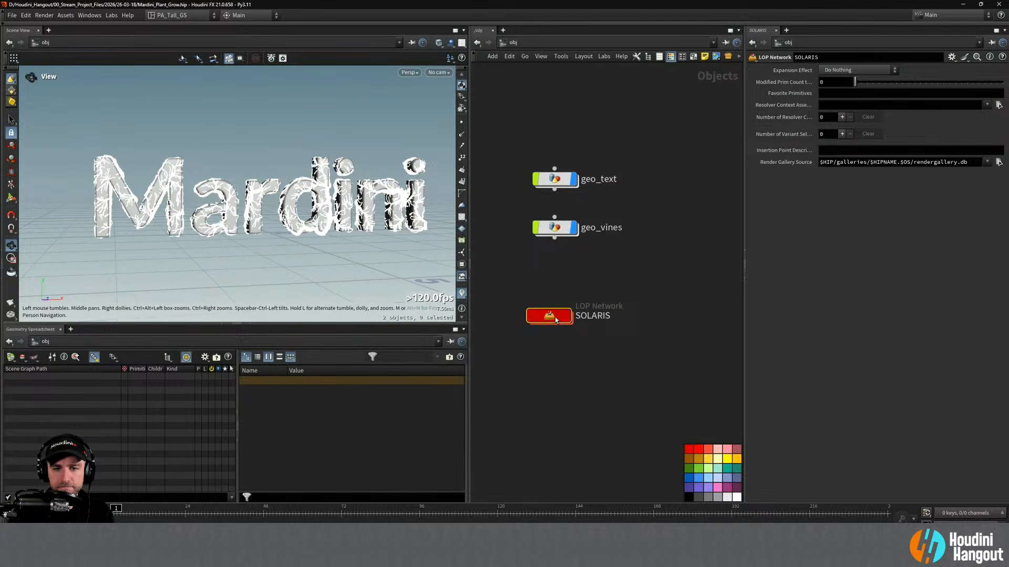
Enter the SOLARIS network and place a SOP Import node
double_click(549, 315)
key(Tab)
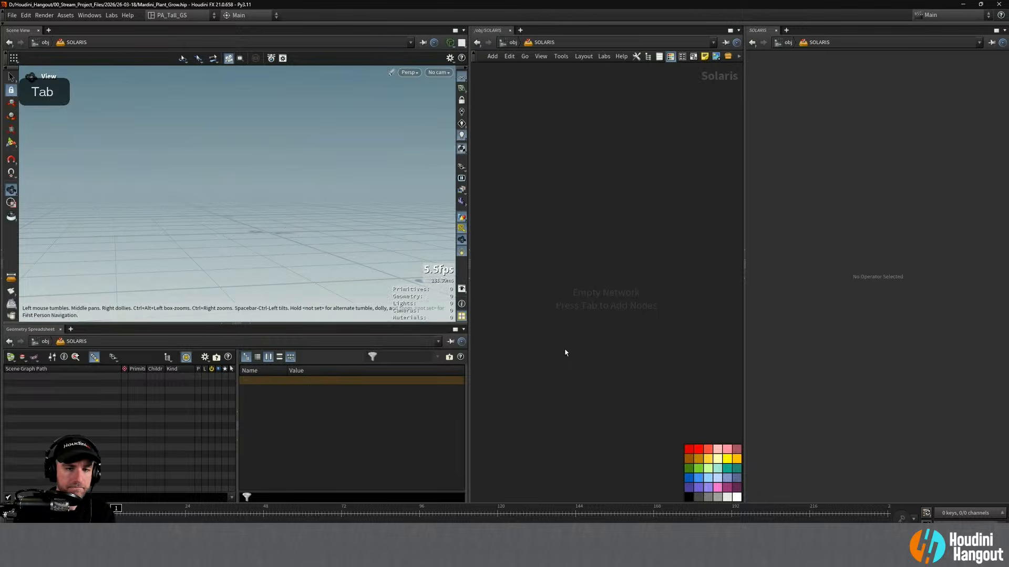
text(sc)
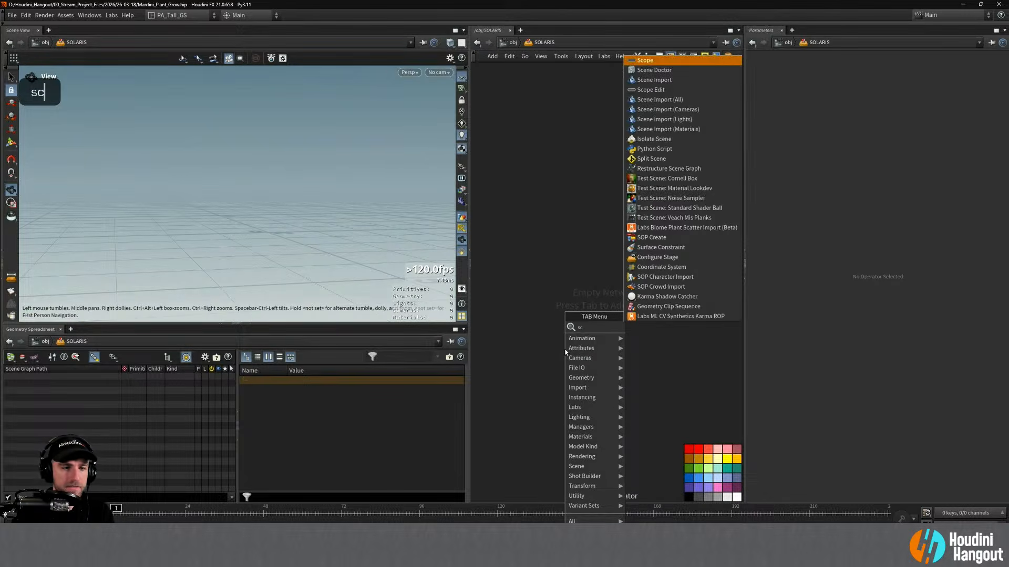
key(BackSpace)
key(BackSpace)
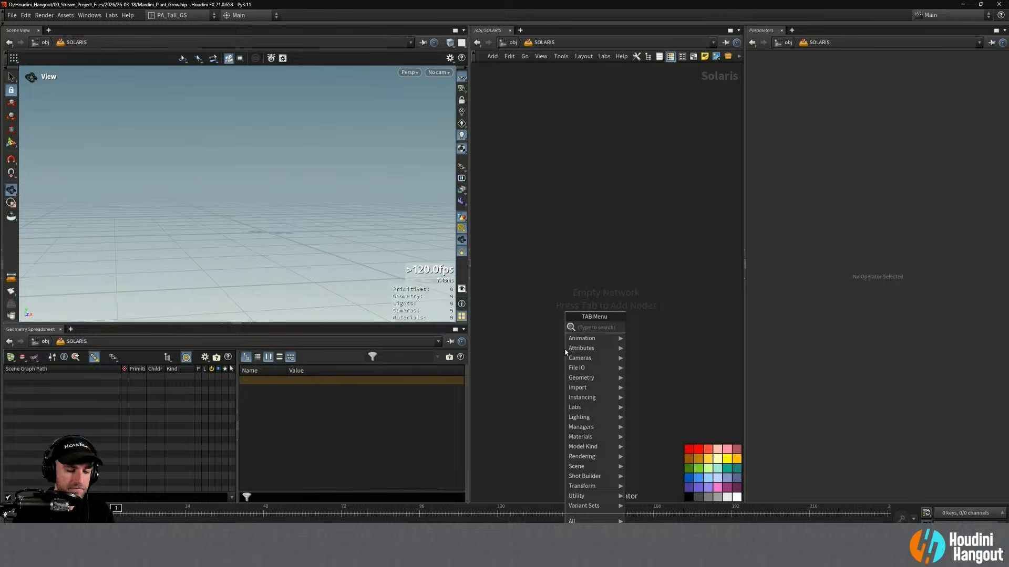
text(sop im)
key(Return)
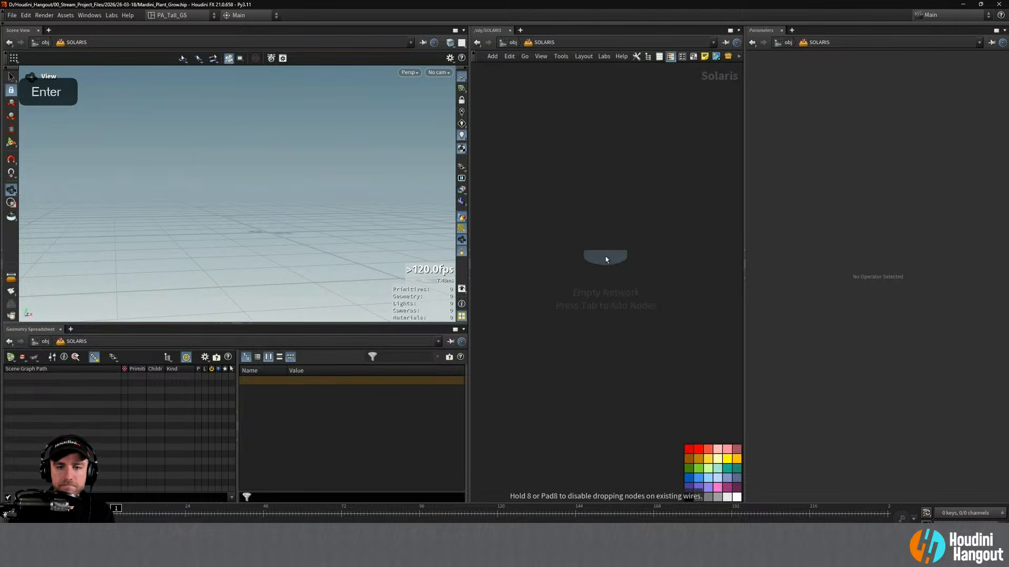
click(609, 215)
Set the SOP Import's path to /obj/geo_text/RENDER_TEXT and rename the node as text
click(998, 70)
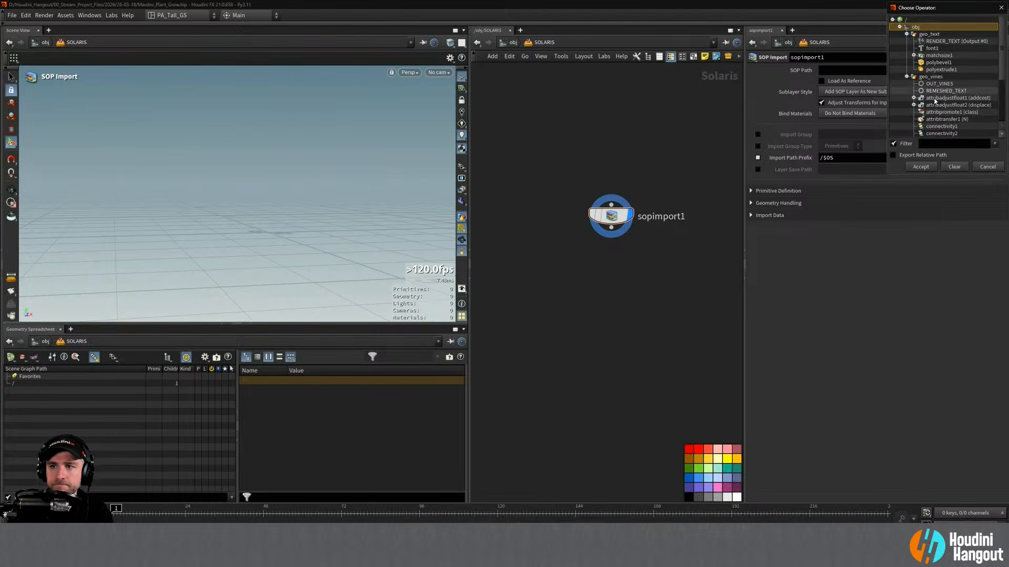
click(931, 41)
click(920, 167)
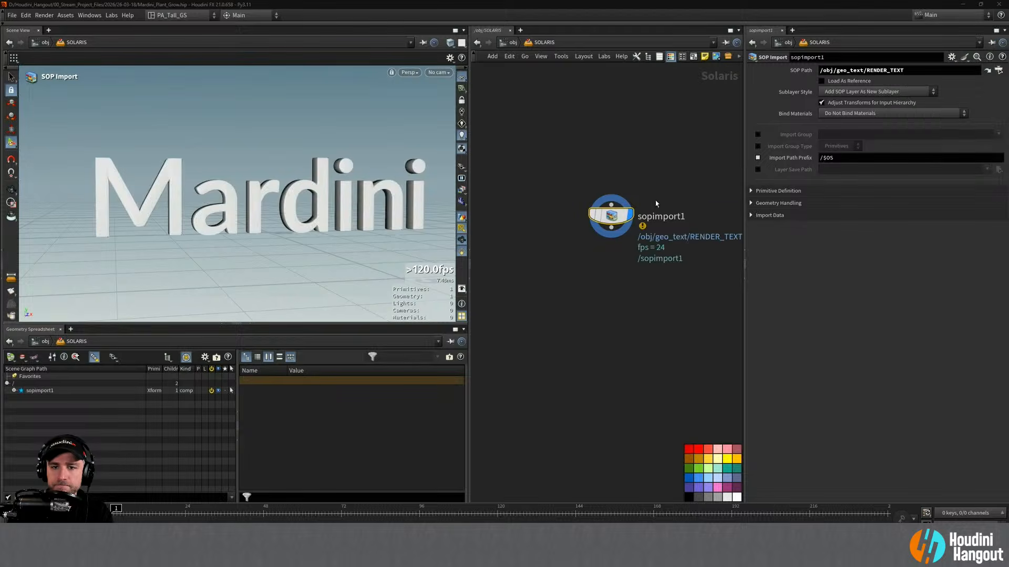
double_click(661, 217)
text(text)
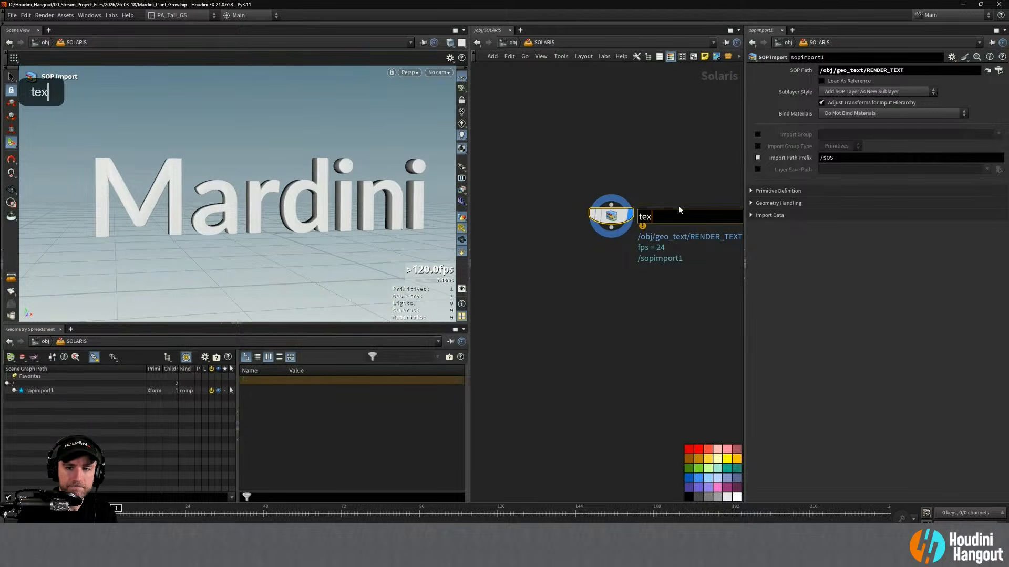
key(Return)
drag(612, 217, 589, 216)
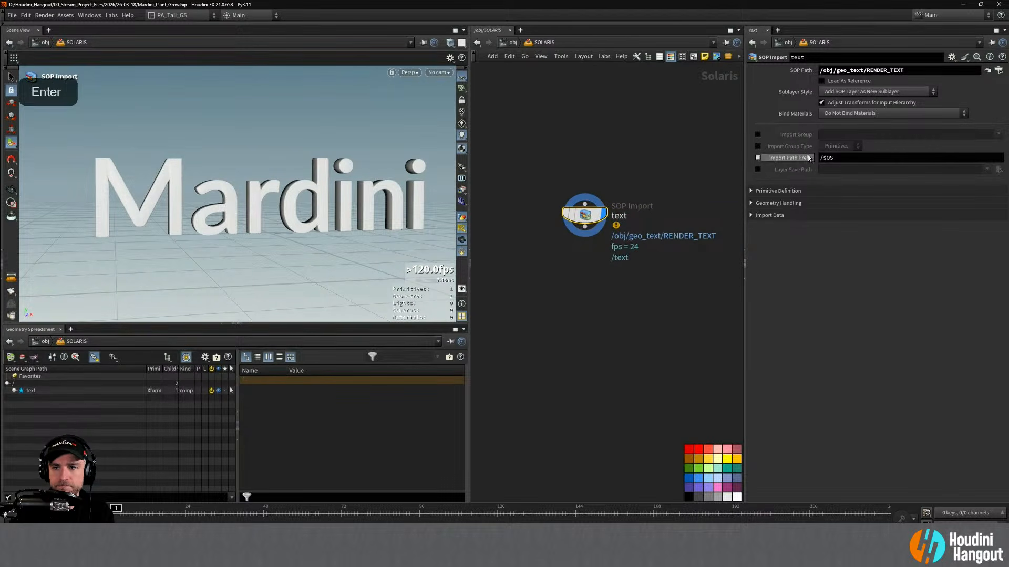
Set the text import's path prefix to /World/Geo/$OS and expand the World branch of the scene graph
click(822, 160)
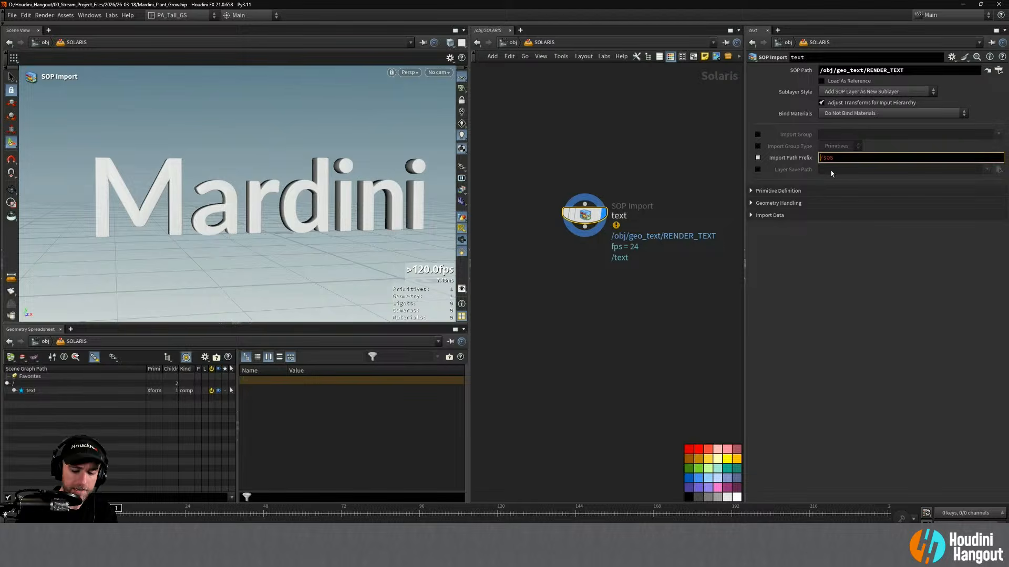
text(/World./)
key(BackSpace)
key(BackSpace)
text(/Geo)
key(Return)
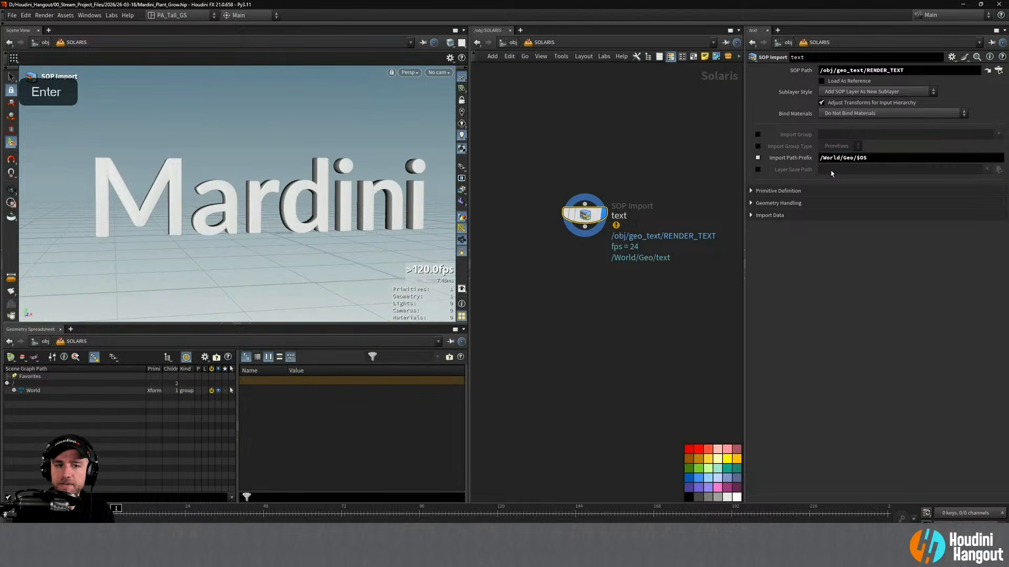
click(13, 390)
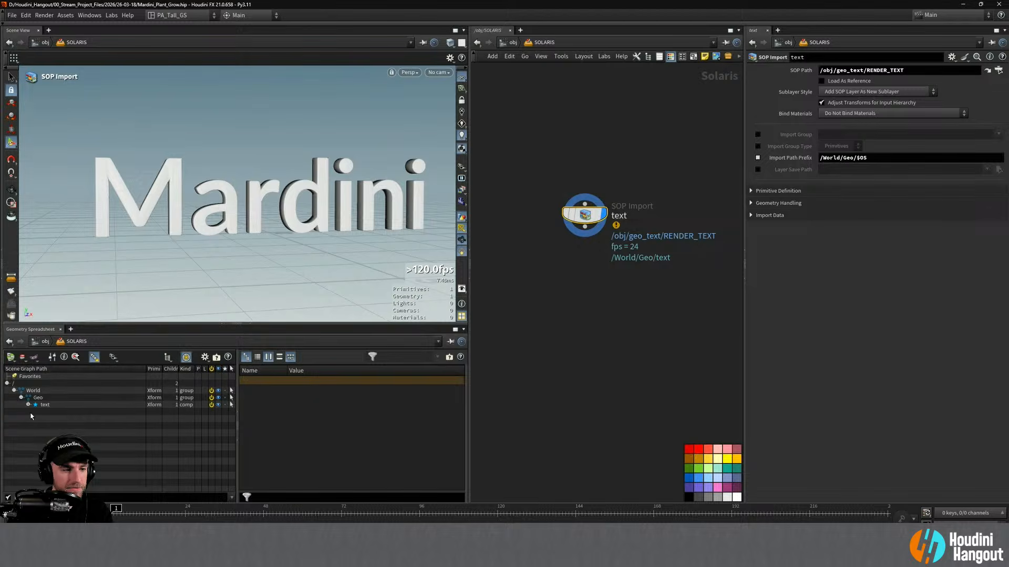
Change the text import's path prefix to /World/Geometry/$OS and shift its node slightly in the network
click(853, 158)
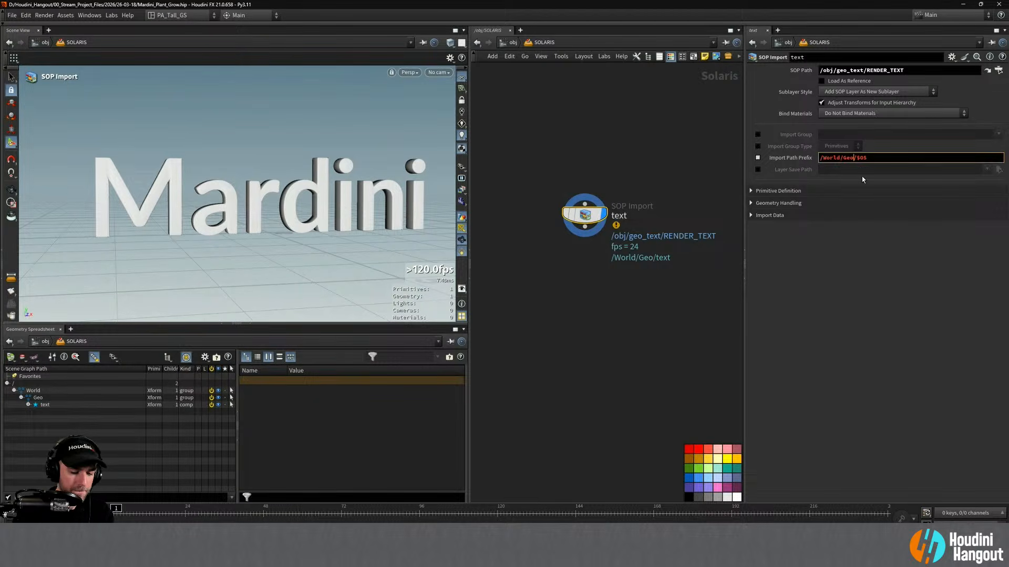
text(metry)
key(Return)
drag(587, 216, 578, 212)
click(21, 397)
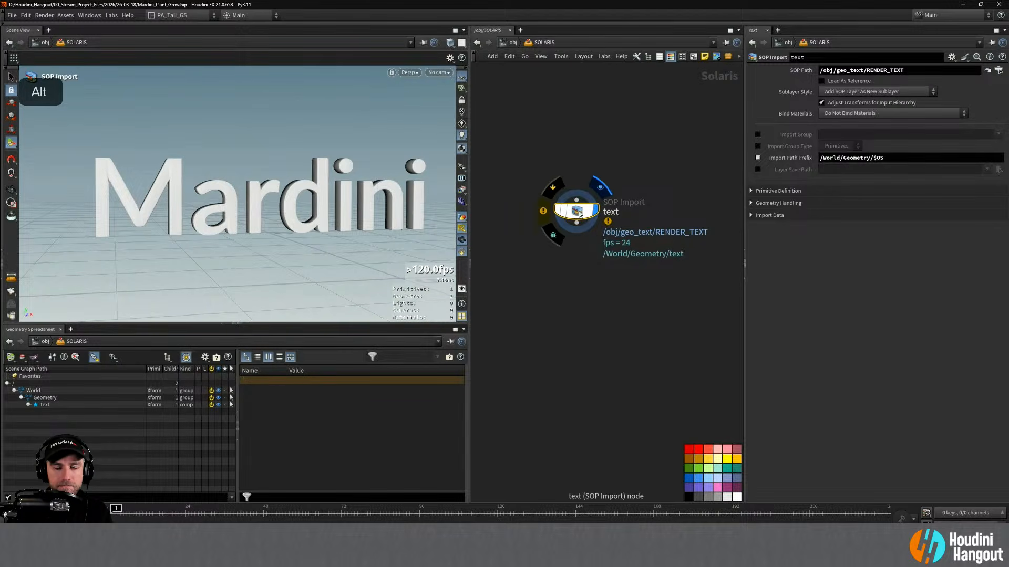
Duplicate the text import below it, point the copy to /obj/geo_vines/OUT_VINES and rename it as vines
alt+drag(579, 214, 581, 270)
click(988, 70)
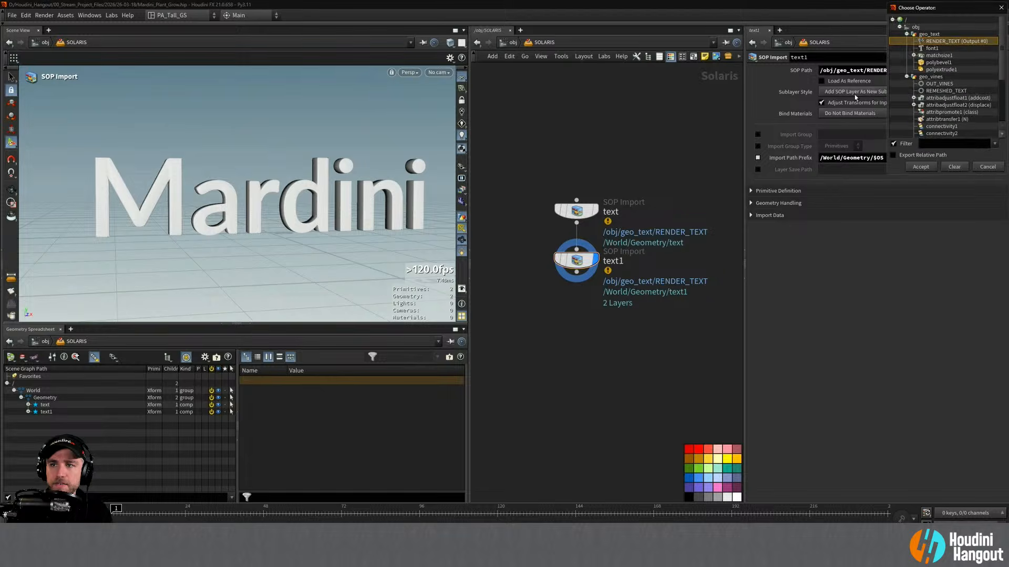
click(939, 83)
click(921, 166)
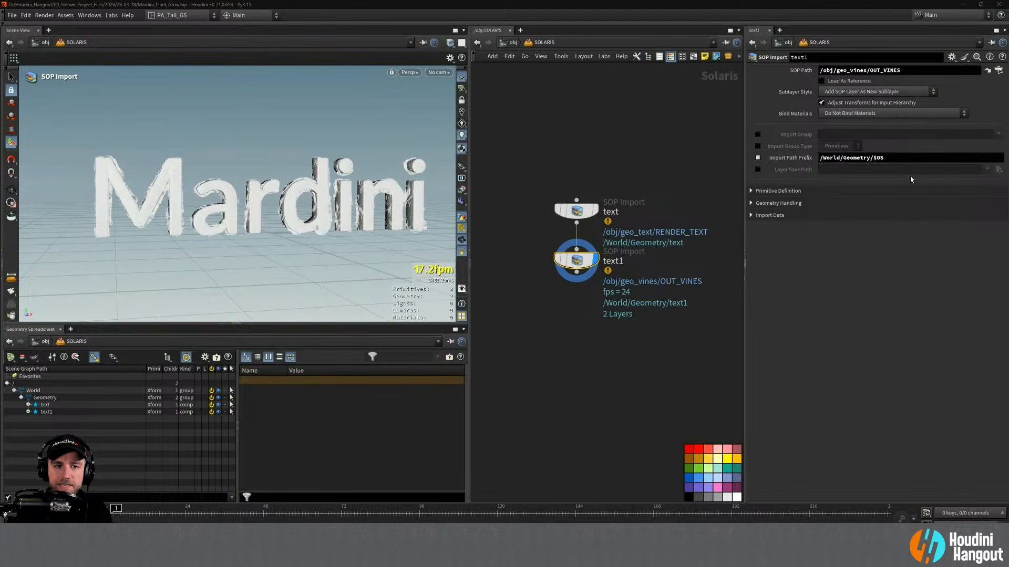
text(vines)
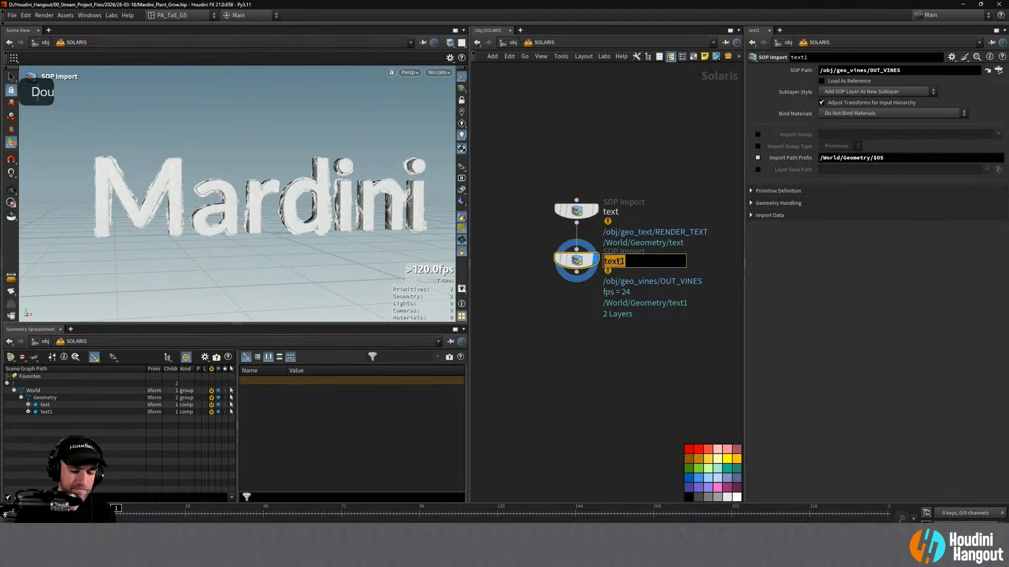
key(Return)
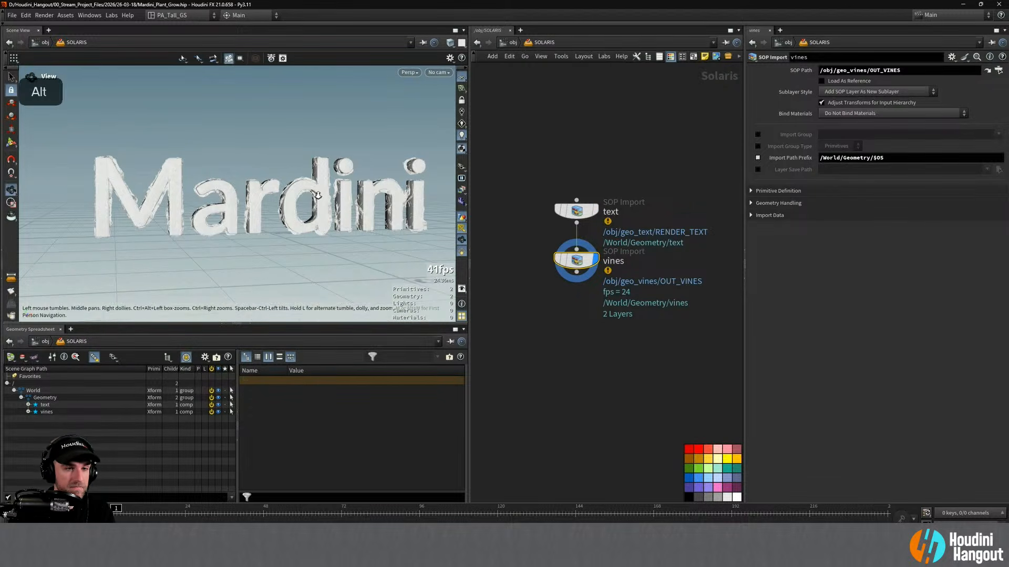
Go to the source network of OUT_VINES, enable the curveu Curve U Attribute on resample2 and check its values in the spreadsheet
alt+right_drag(329, 200, 413, 167)
alt+drag(413, 167, 251, 177)
alt+right_drag(251, 178, 220, 182)
alt+drag(220, 182, 184, 176)
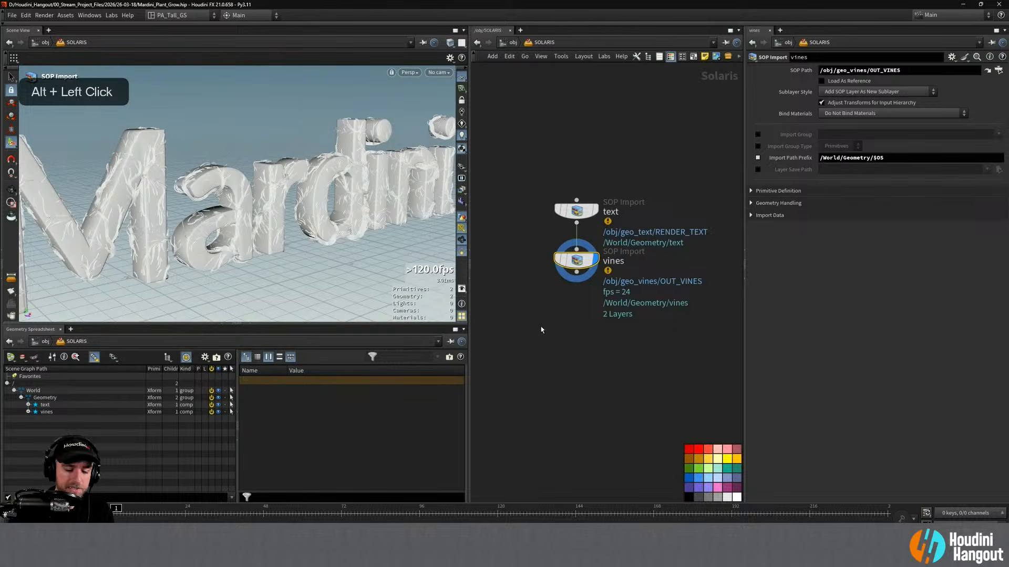
click(987, 70)
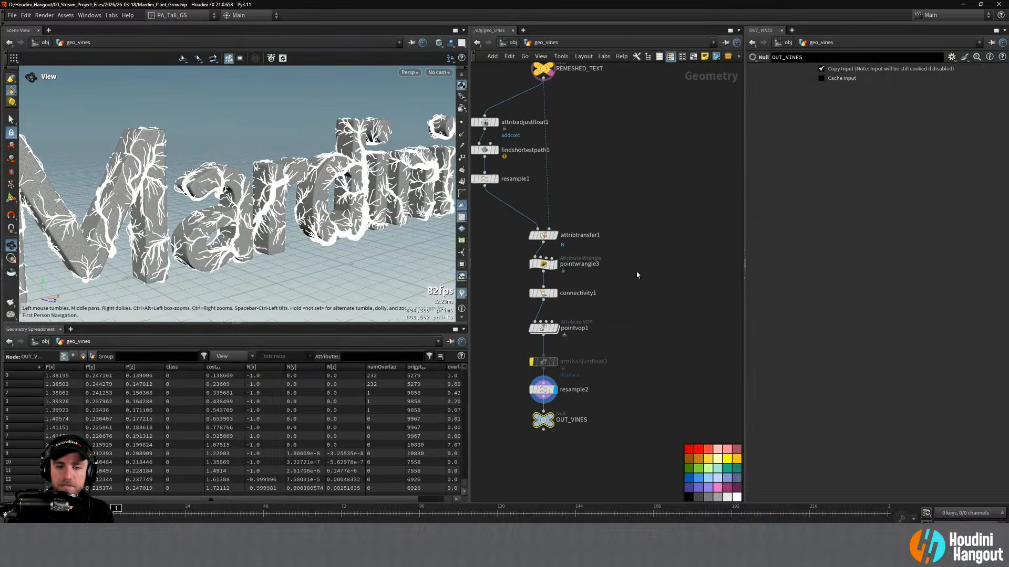
alt+middle_drag(503, 408, 512, 370)
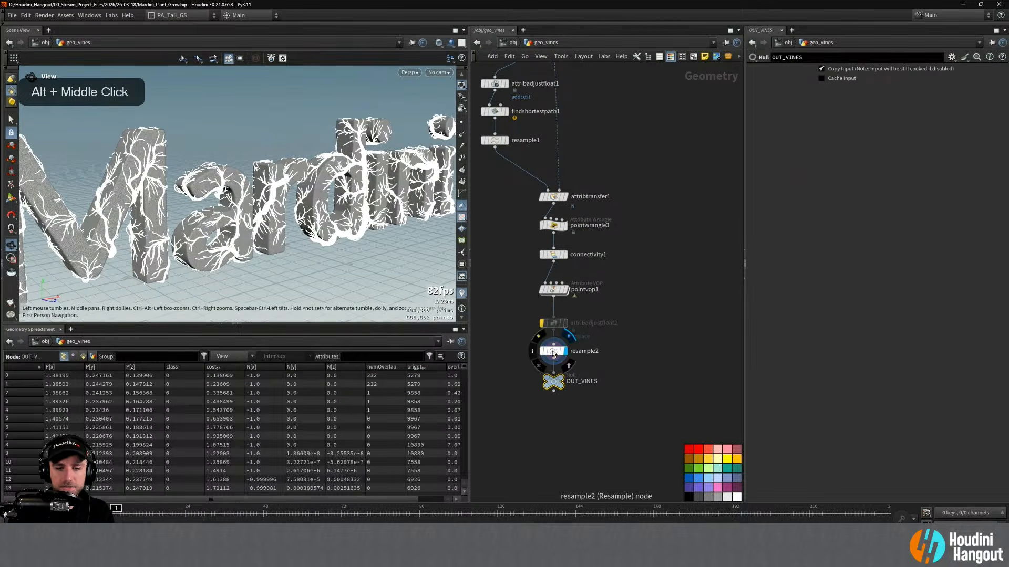
click(550, 351)
click(757, 269)
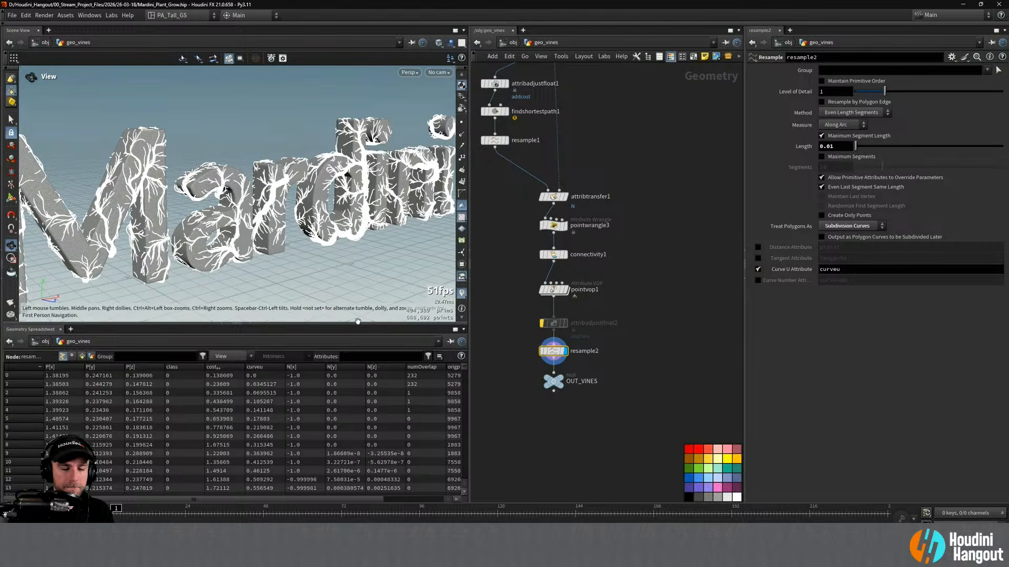
scroll(349, 418, down, 20)
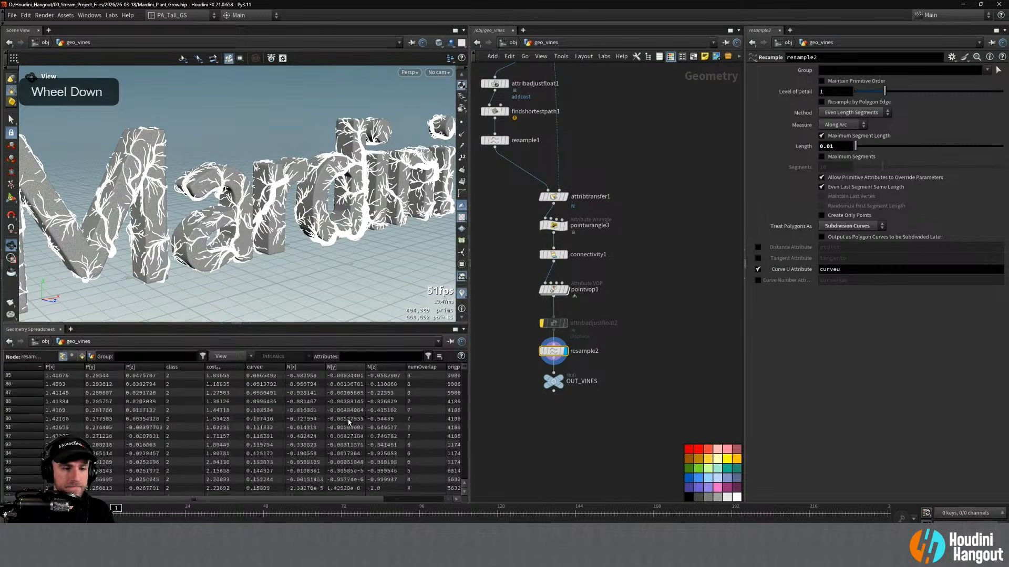
scroll(348, 420, down, 20)
scroll(348, 420, up, 2)
scroll(347, 421, up, 20)
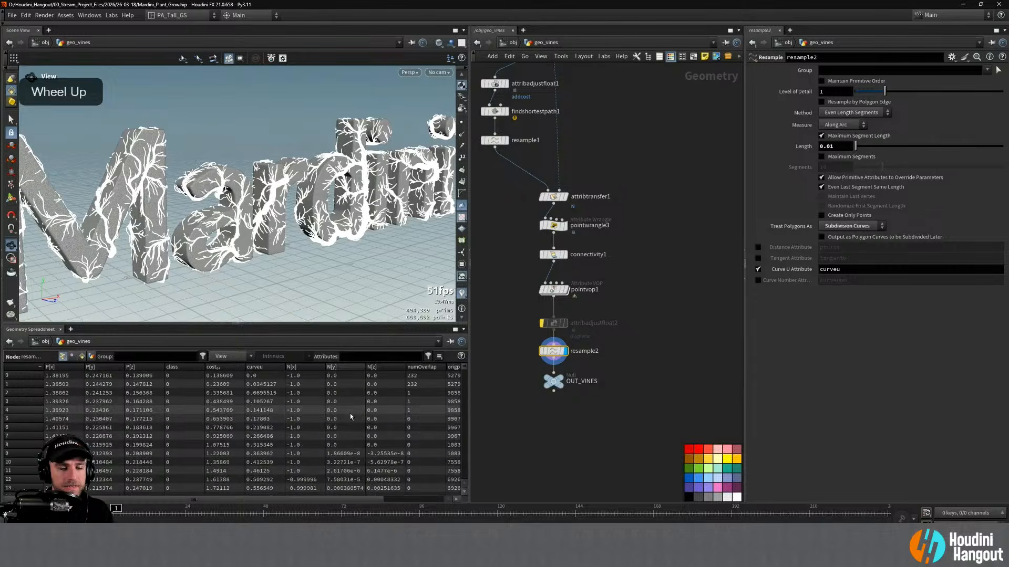
Insert an Attribute Remap node between resample2 and OUT_VINES and make it the displayed node
drag(553, 382, 554, 422)
middle_click(553, 423)
key(Tab)
text(re)
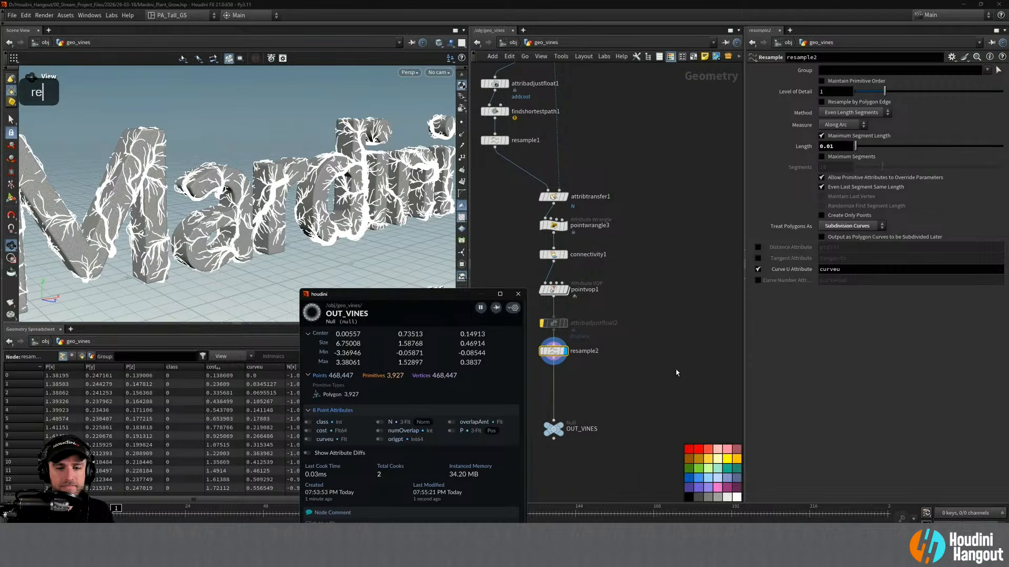
key(Tab)
text(remap)
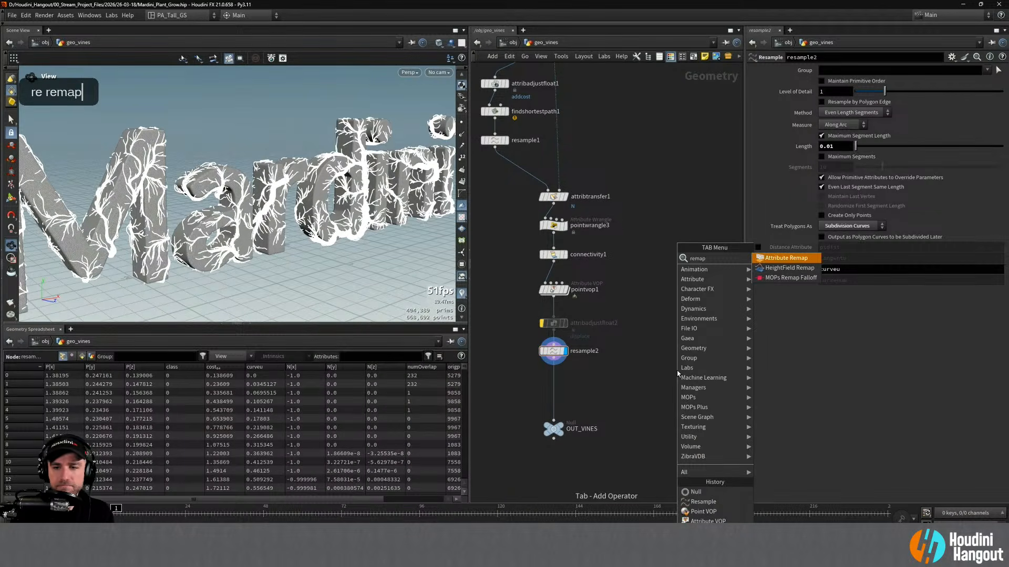
key(Return)
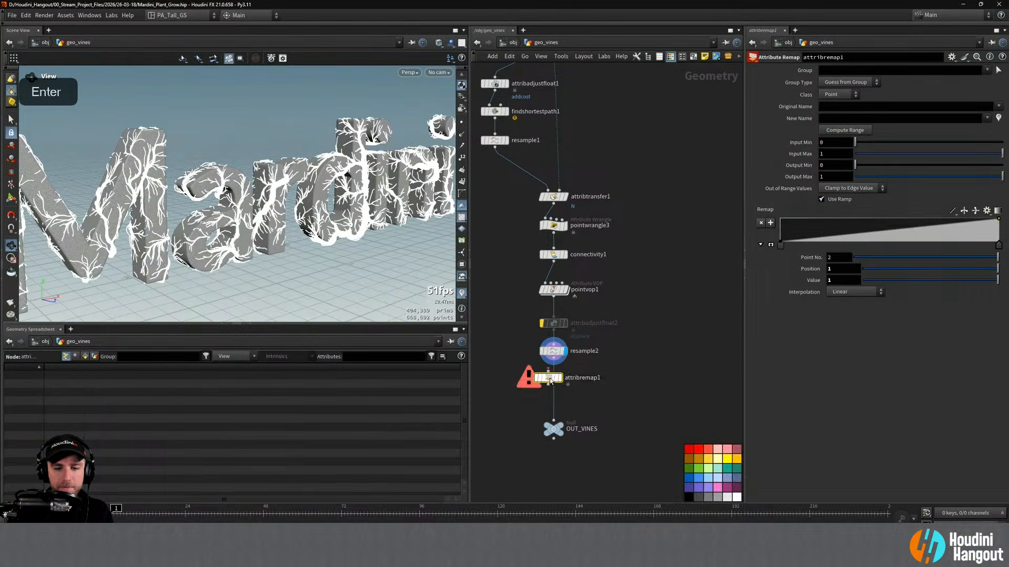
double_click(549, 379)
key(u)
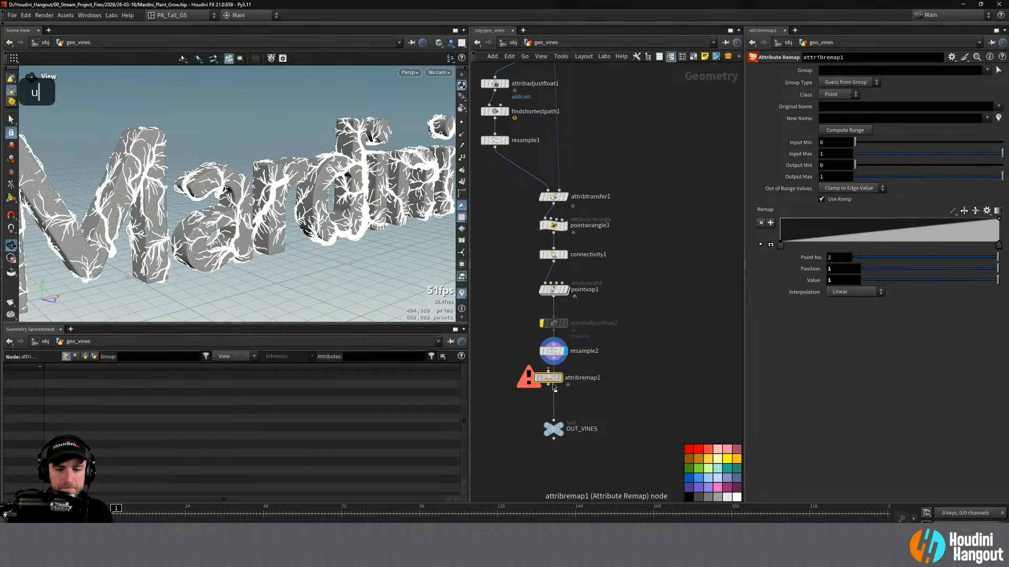
drag(565, 385, 565, 392)
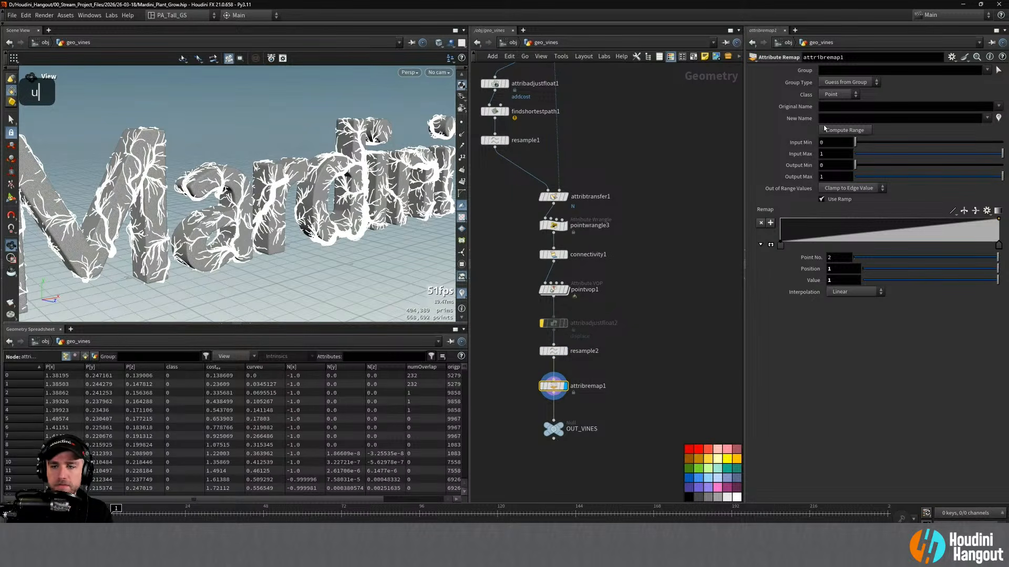
Set the Attribute Remap's original attribute to curveu and its new name to pscale
click(998, 106)
click(982, 127)
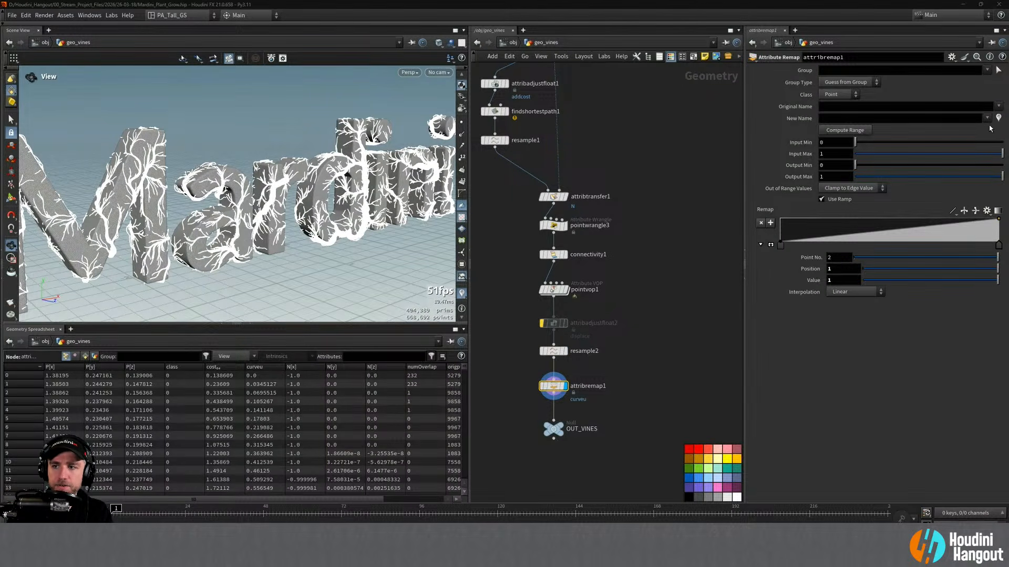
click(956, 118)
text(pscale)
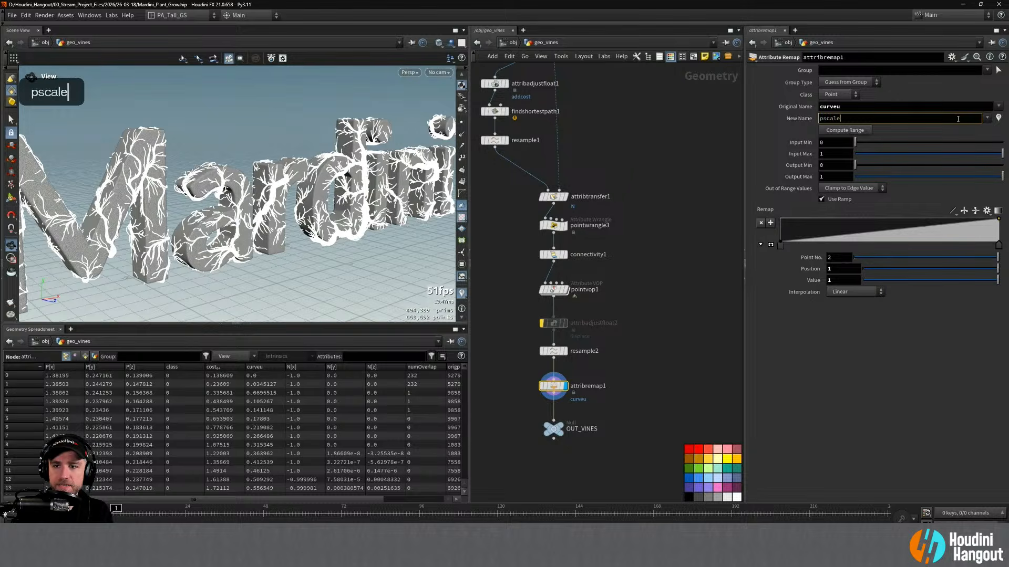
key(Return)
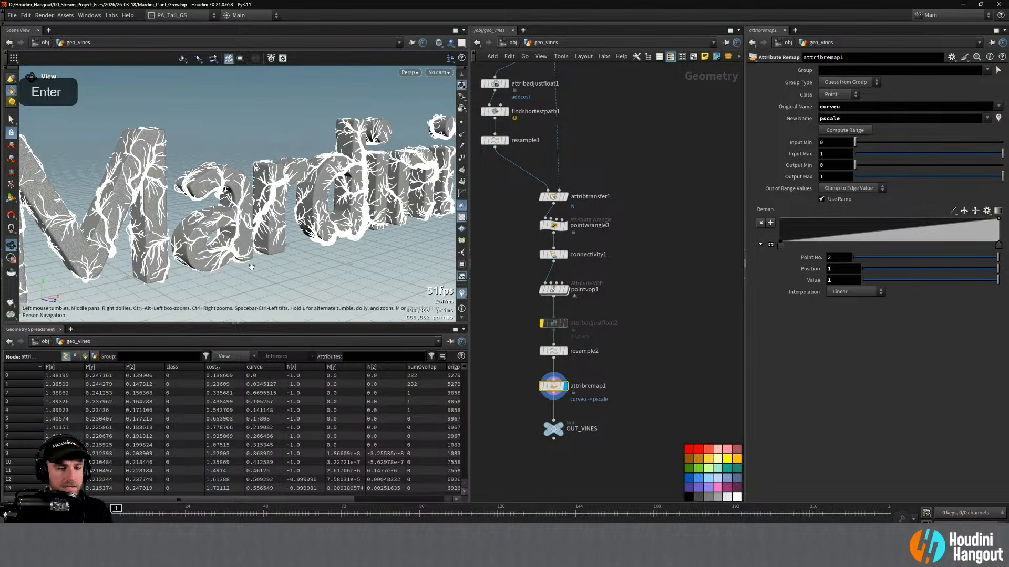
Set the pscale remap's output minimum to .1 and output maximum to 0.01
click(840, 177)
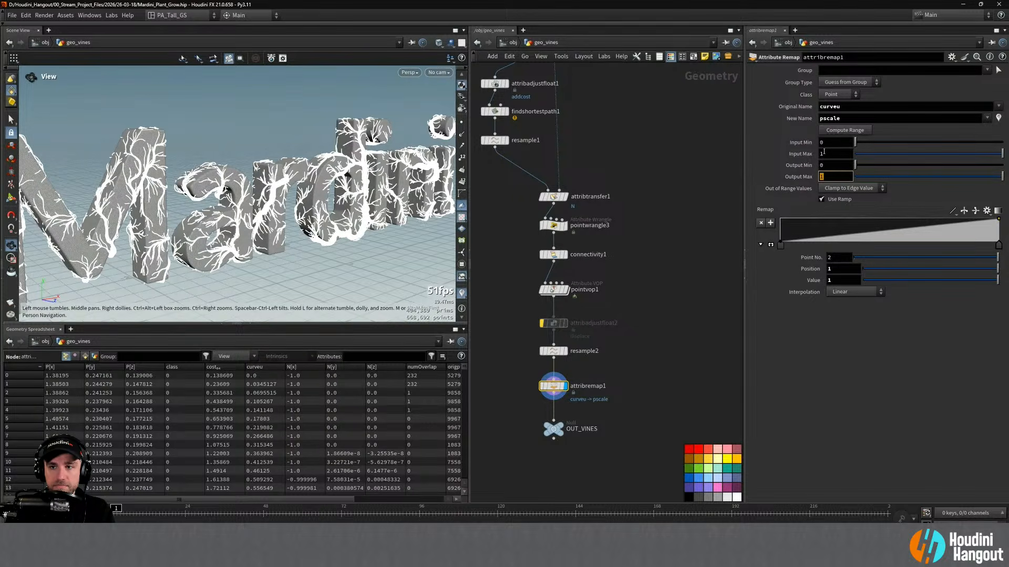
click(830, 166)
text(1)
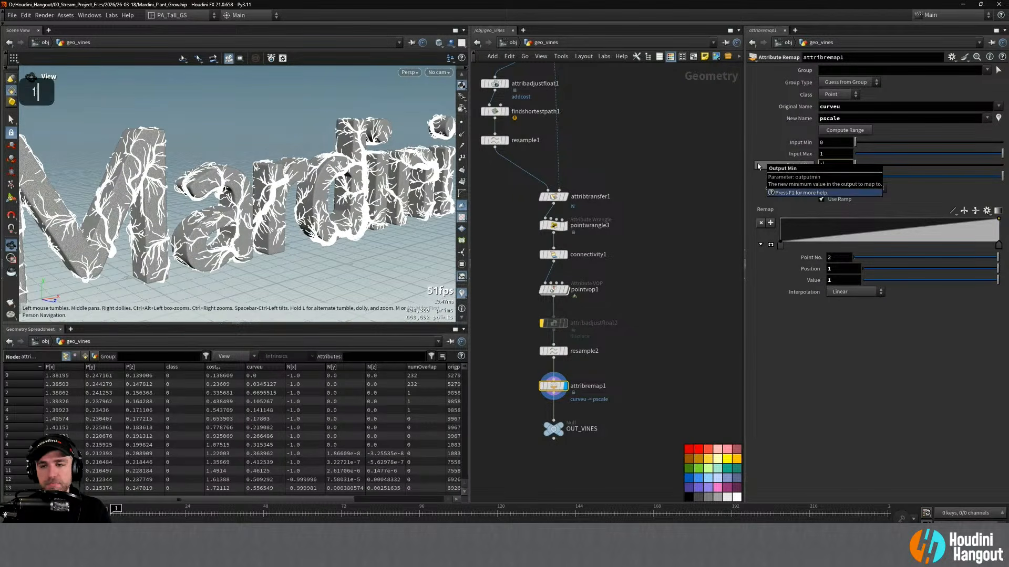
text(.0)
key(BackSpace)
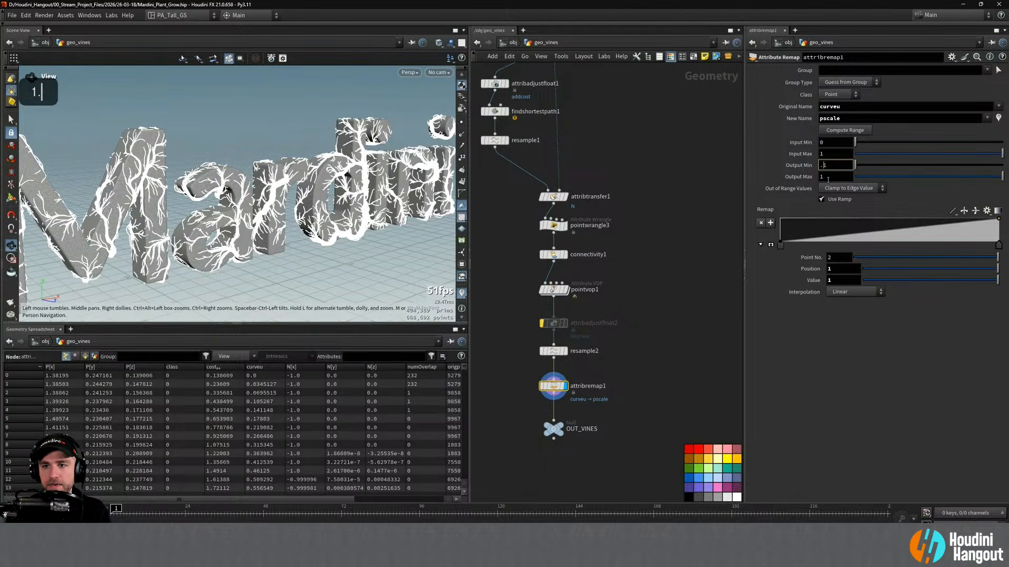
key(Tab)
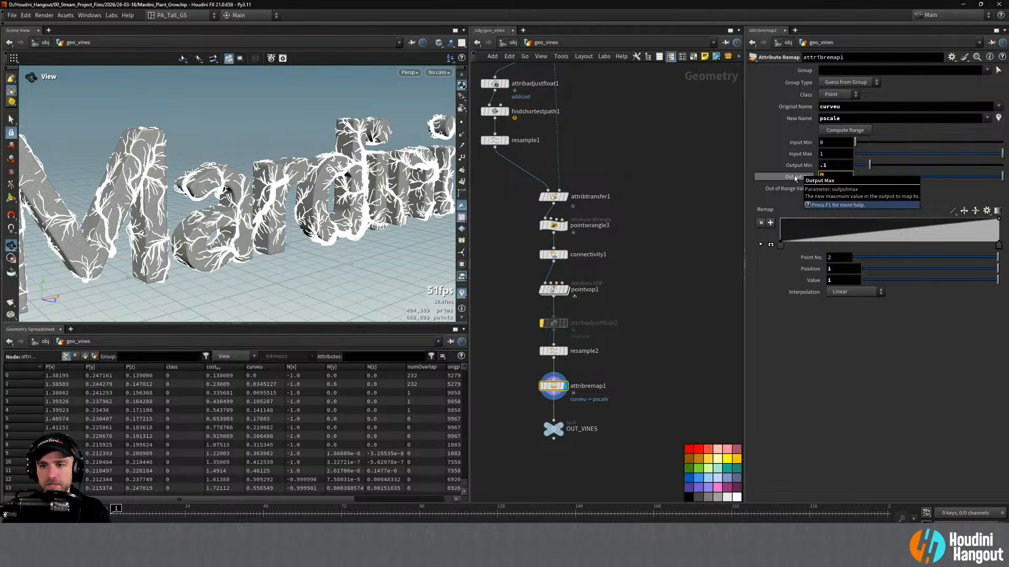
text(0.01)
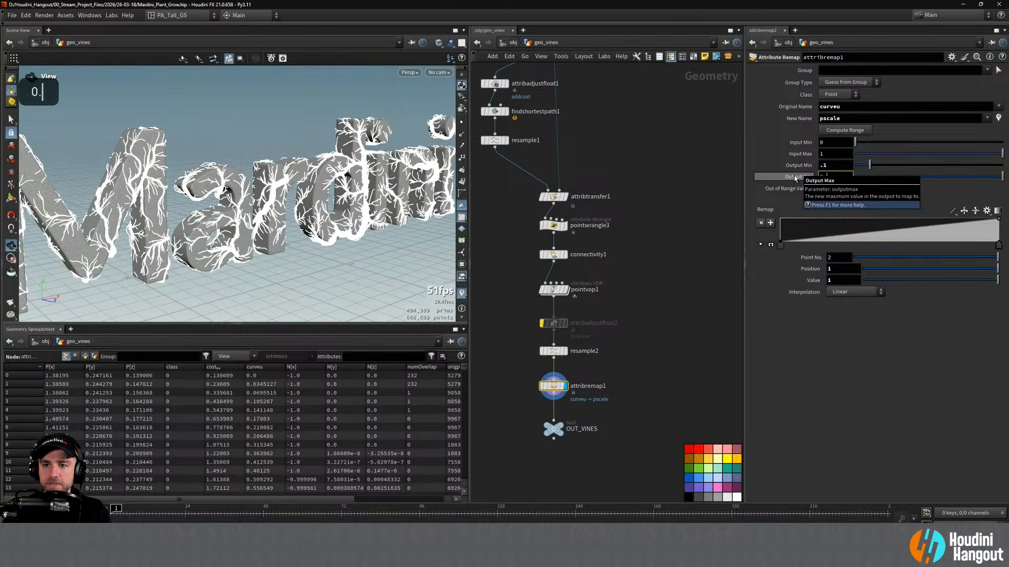
key(Return)
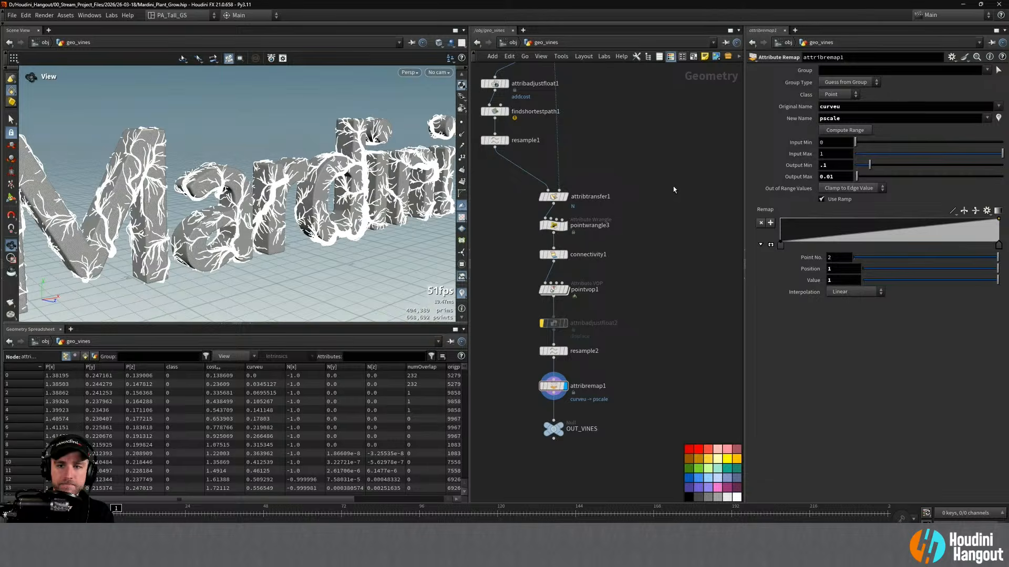
Return to the SOLARIS network and turn off Set Missing Widths in the vines import's geometry handling
key(u)
double_click(544, 302)
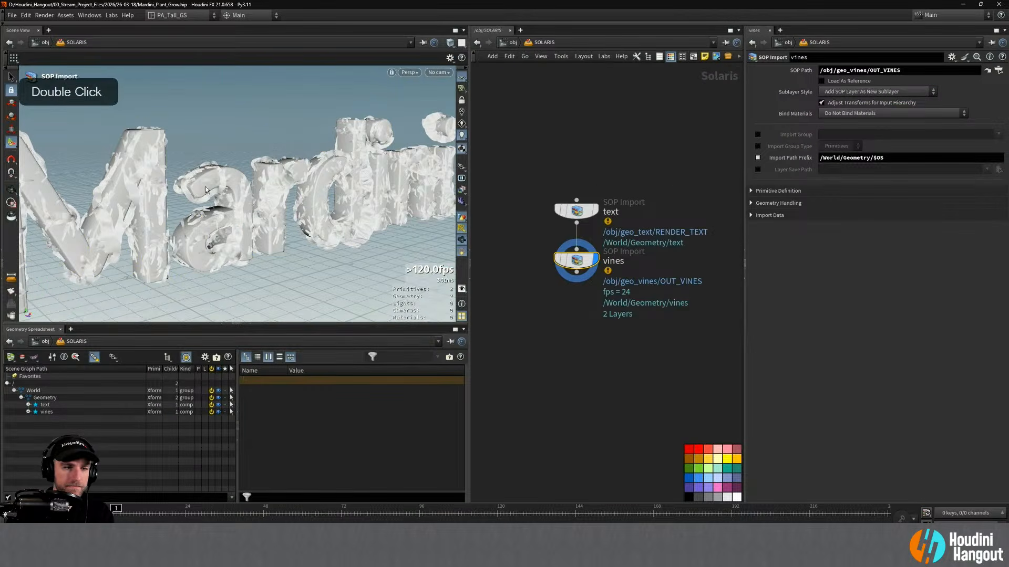
alt+drag(190, 198, 221, 200)
alt+right_drag(221, 199, 236, 195)
alt+middle_drag(237, 194, 247, 189)
alt+drag(247, 189, 294, 194)
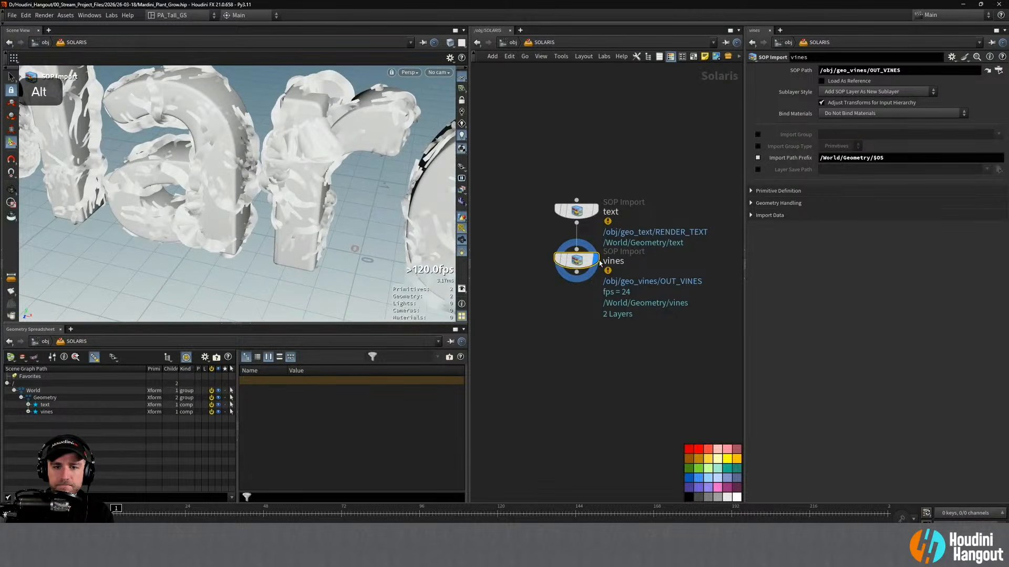
click(761, 203)
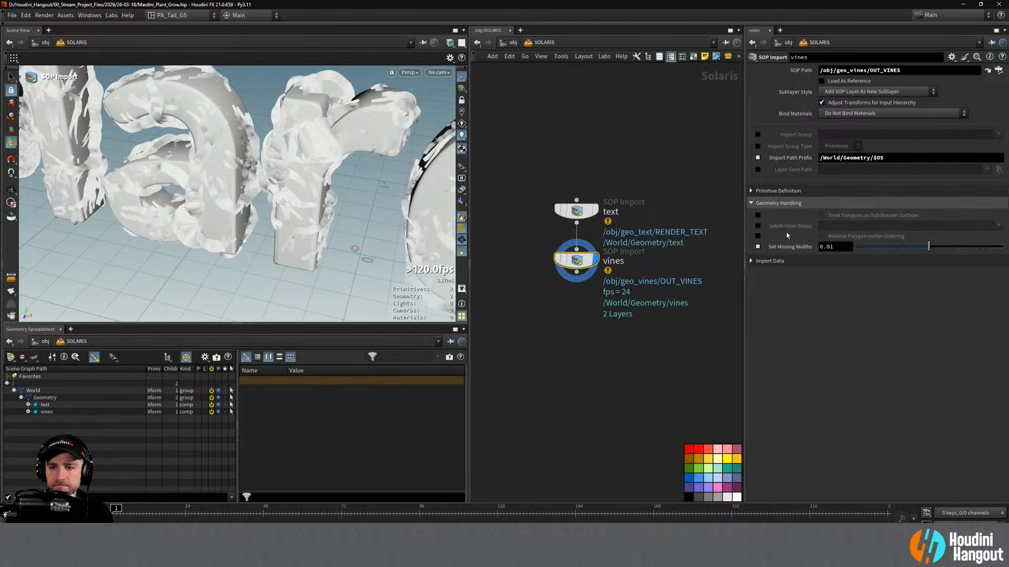
click(758, 247)
alt+right_drag(393, 257, 384, 221)
alt+drag(384, 221, 350, 144)
Show the curveu-to-pscale Attribute Remap's parameters in a floating window and return to the SOLARIS network with it kept open
mouse_move(582, 266)
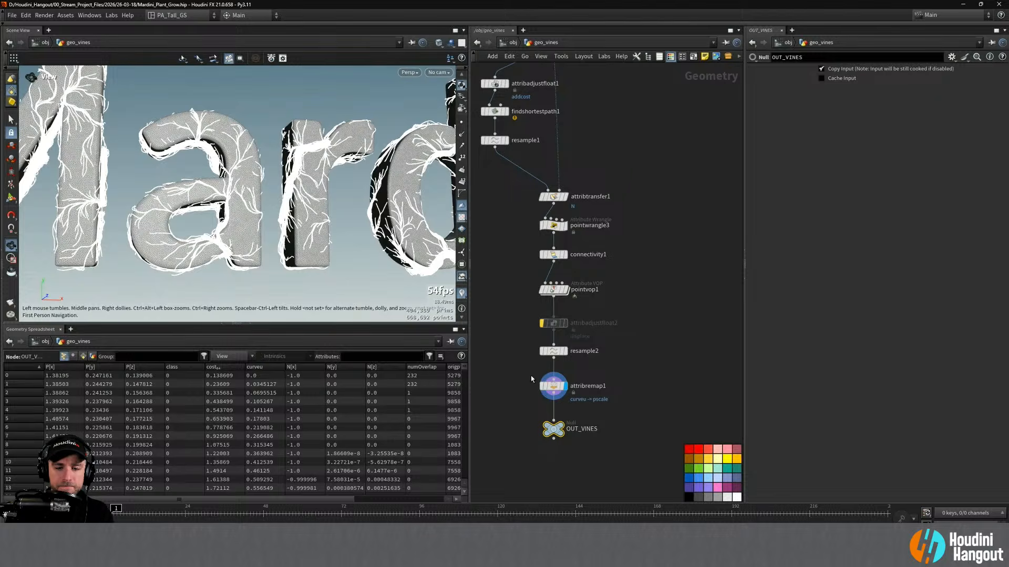
click(557, 388)
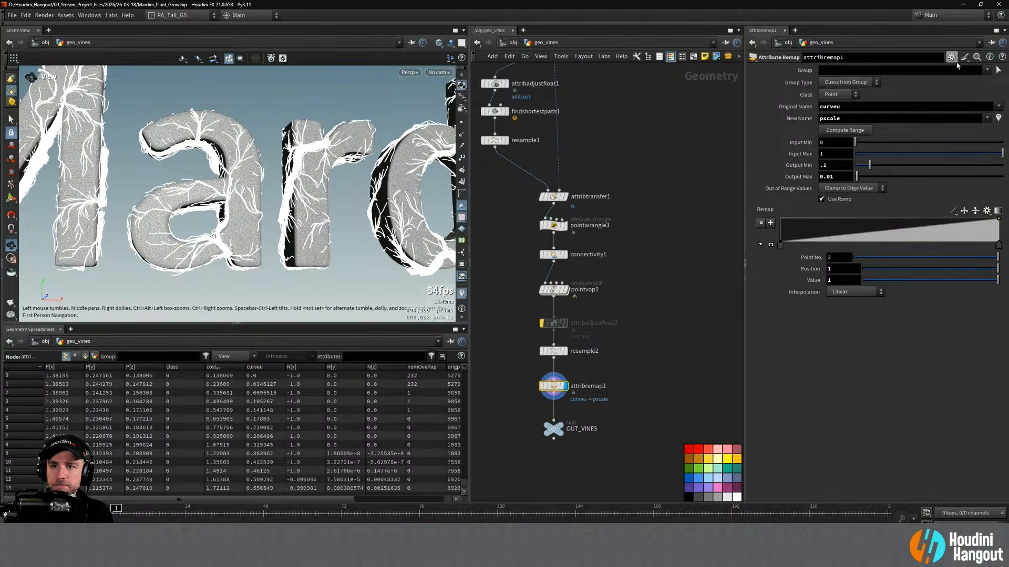
right_click(558, 388)
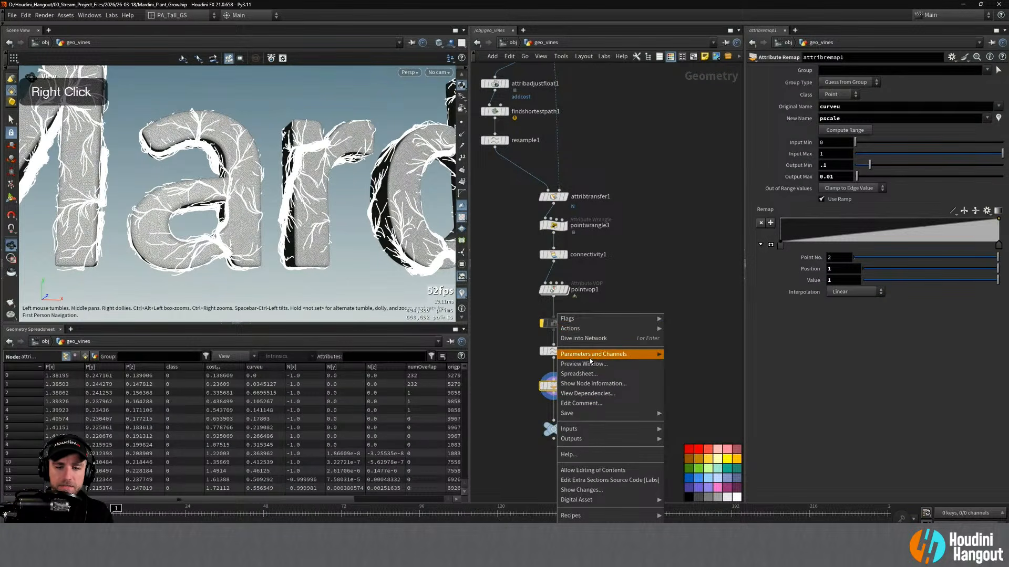
click(701, 354)
drag(652, 190, 820, 129)
text(u)
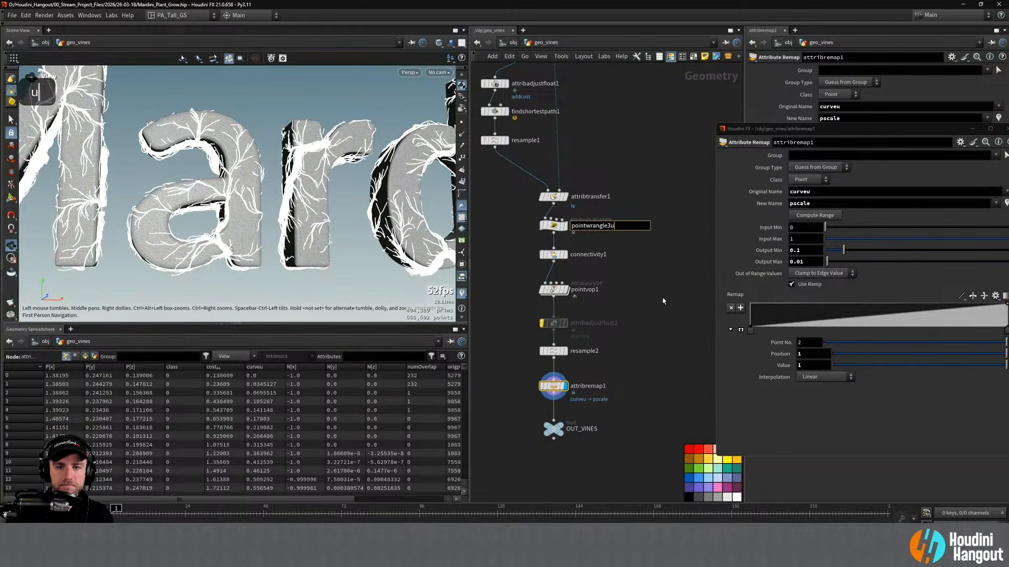
key(Escape)
key(u)
double_click(549, 299)
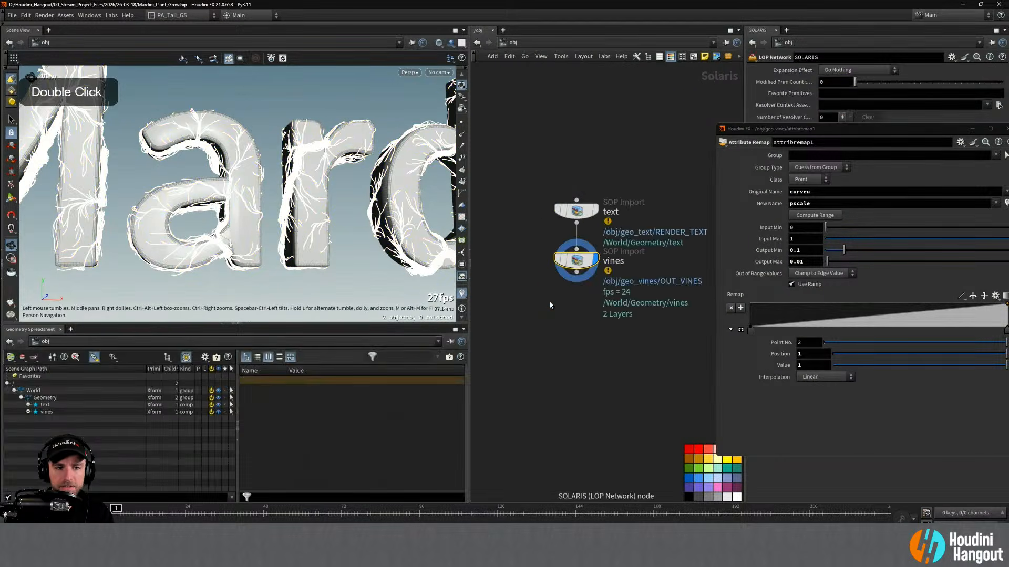
drag(810, 132, 737, 92)
Set the pscale remap's output minimum to 0.021 and output maximum to 0.001
drag(770, 210, 757, 211)
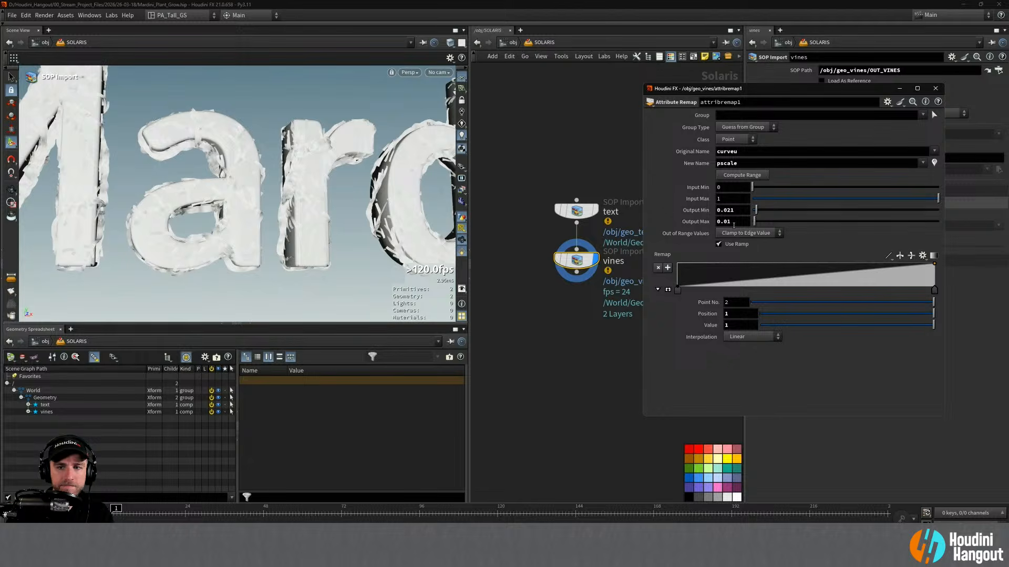
drag(752, 224, 750, 223)
middle_drag(733, 223, 788, 284)
alt+right_drag(347, 173, 405, 169)
alt+drag(405, 169, 411, 195)
alt+middle_drag(411, 195, 378, 205)
alt+right_drag(378, 205, 399, 190)
drag(741, 221, 731, 223)
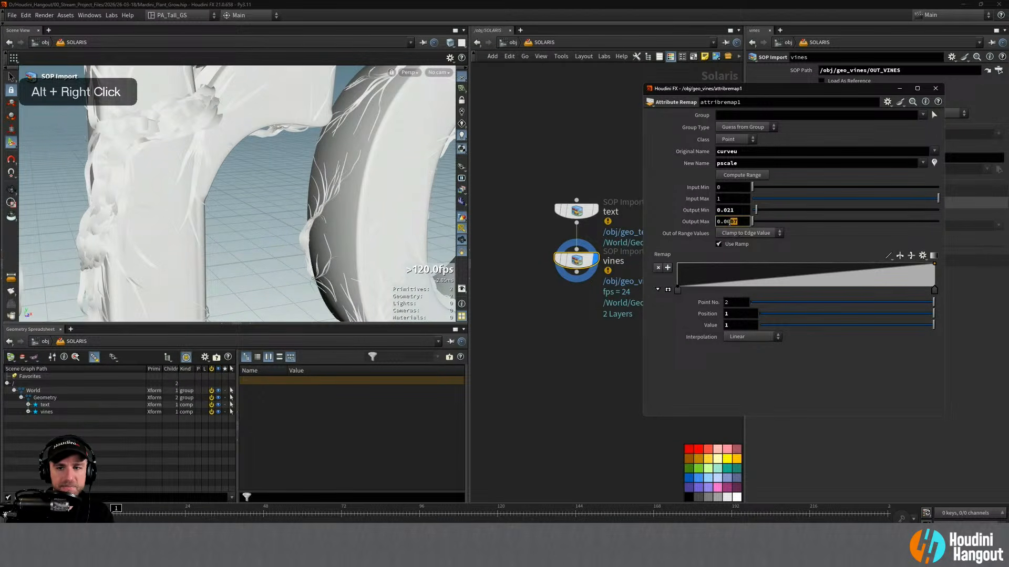
text(1)
key(Return)
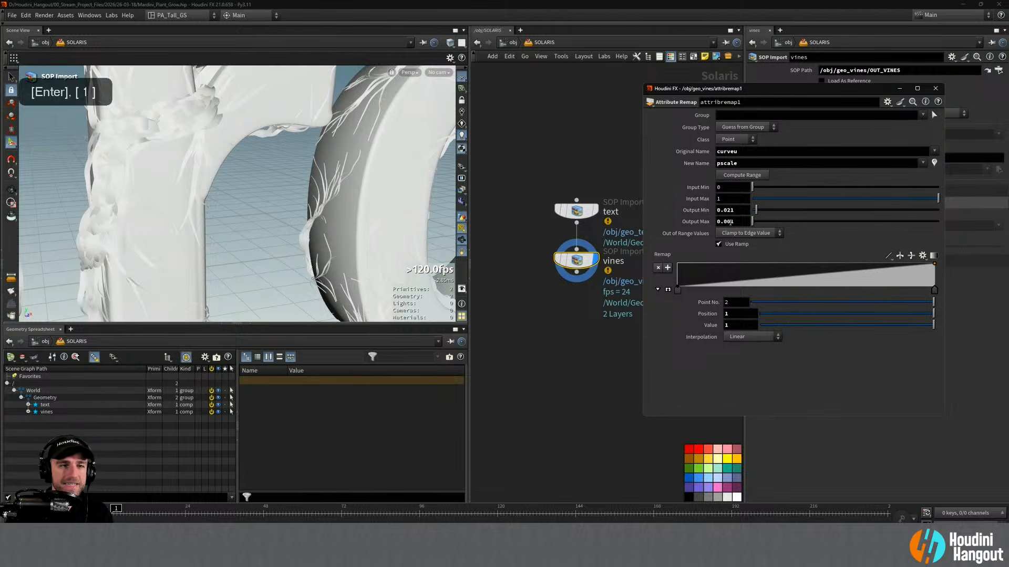
Fine-tune the pscale remap's output minimum while checking the vines on the letters, and close its floating parameter window
alt+drag(355, 108, 400, 121)
middle_drag(741, 210, 353, 264)
click(936, 88)
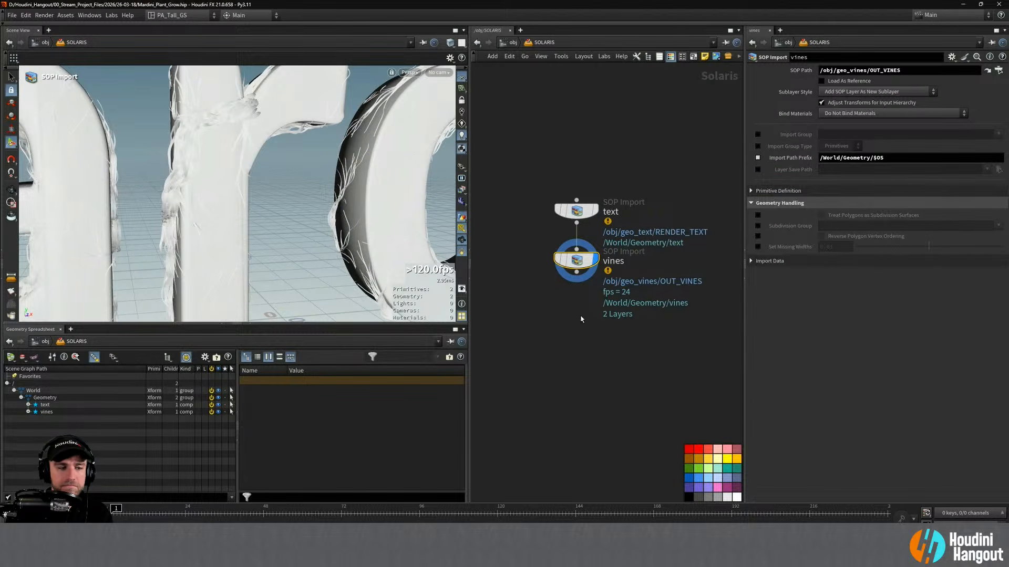
Set the sublayer style of both the vines and text imports to Merge SOP Layer Into Existing Active Layer
alt+middle_drag(580, 315, 567, 294)
middle_click(569, 242)
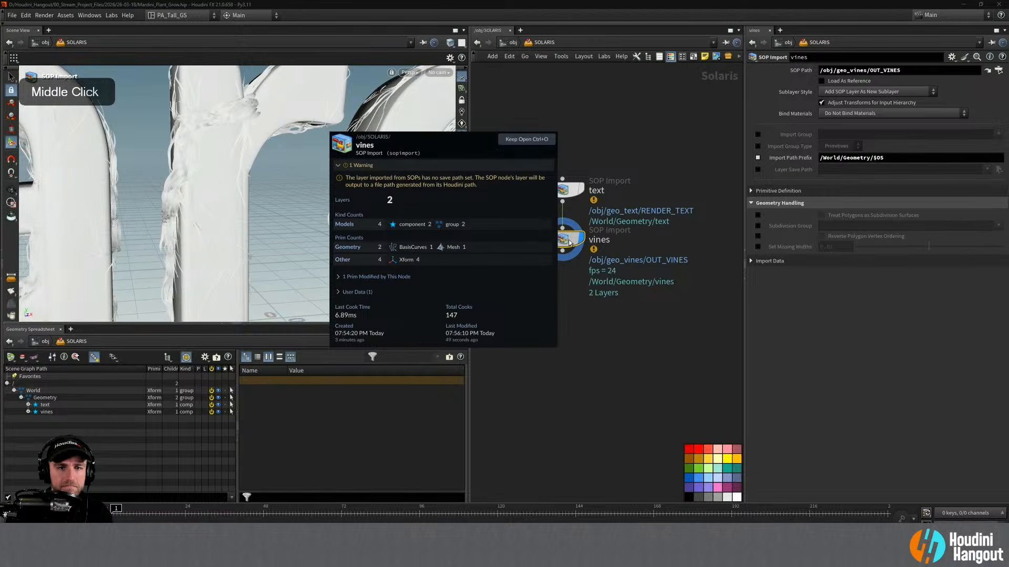
click(877, 92)
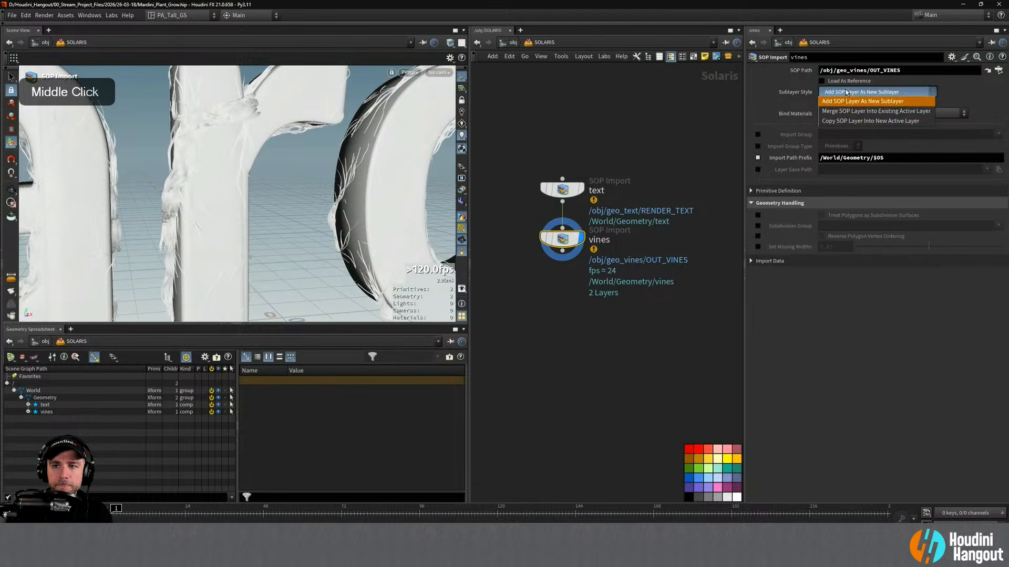
click(875, 108)
click(562, 189)
click(877, 91)
click(875, 109)
click(563, 239)
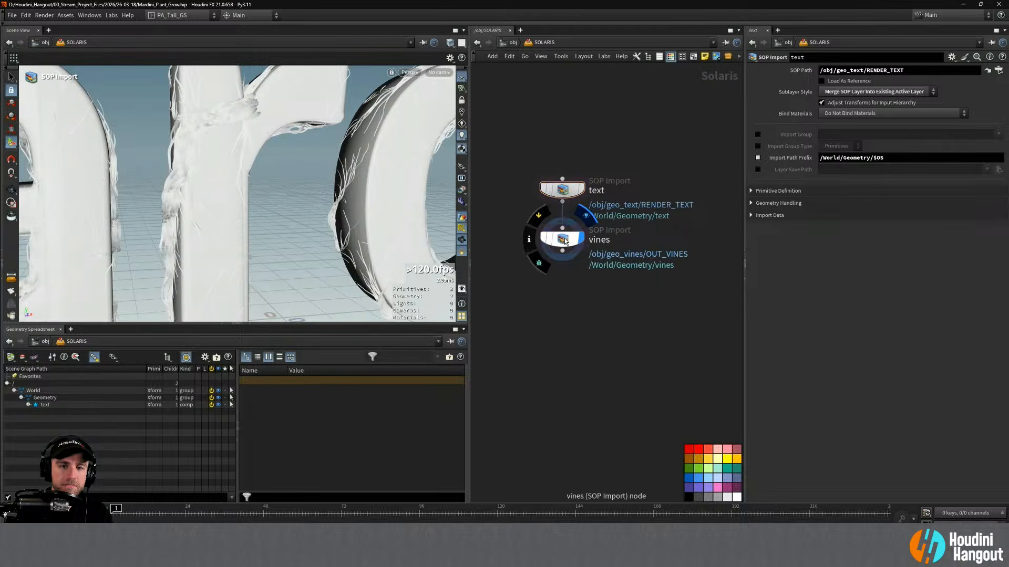
Add a Grid node below the vines import in the SOLARIS network and make it the displayed node
alt+right_drag(585, 358, 567, 360)
alt+middle_drag(568, 360, 563, 361)
alt+right_drag(563, 362, 573, 345)
alt+right_drag(227, 205, 184, 204)
alt+drag(252, 204, 291, 221)
key(Tab)
text(grid)
key(Return)
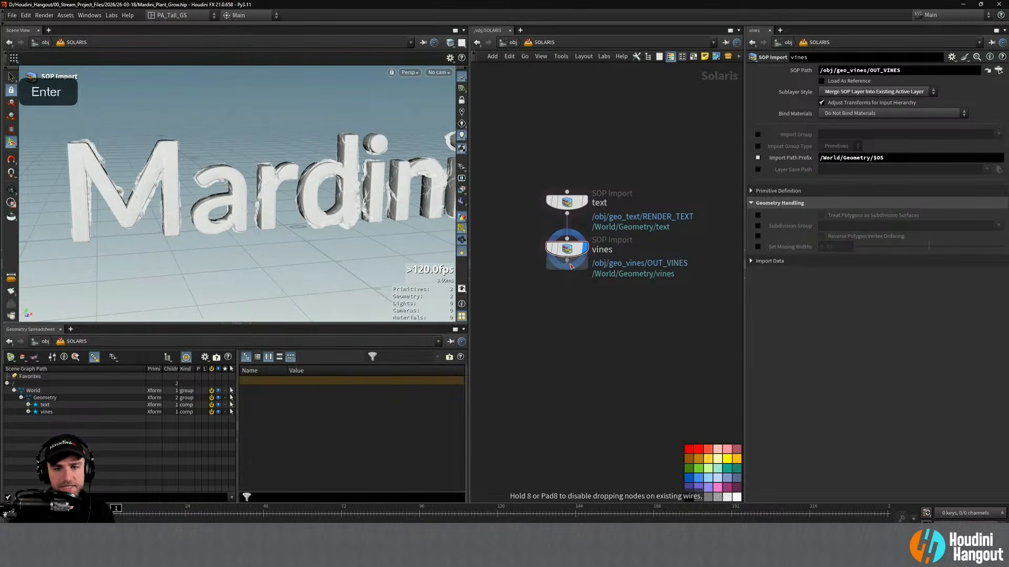
click(572, 292)
drag(571, 292, 571, 316)
click(584, 315)
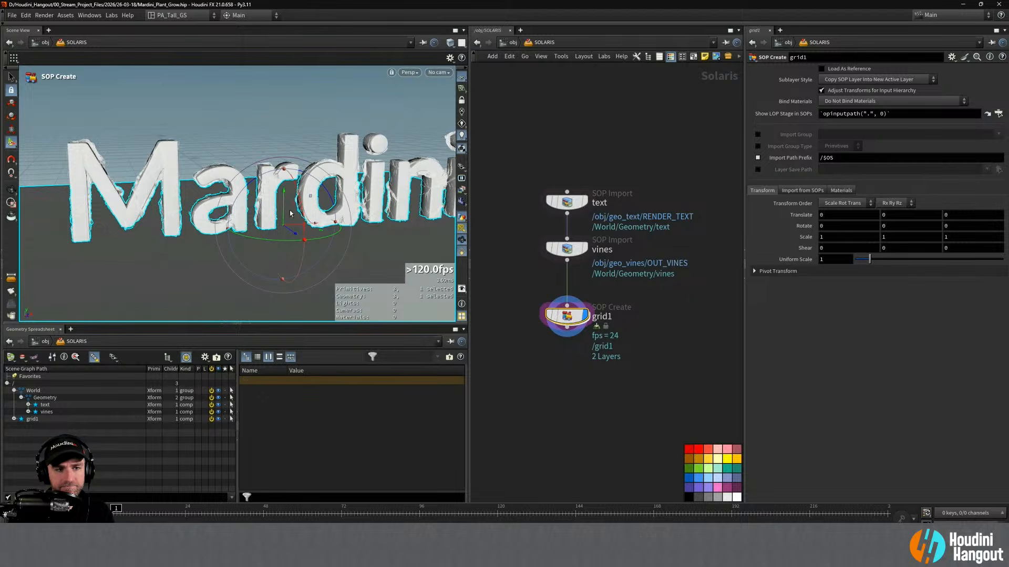
Lower the grid about 0.154 units in Y beneath the text and set its uniform scale to 10
drag(283, 204, 280, 215)
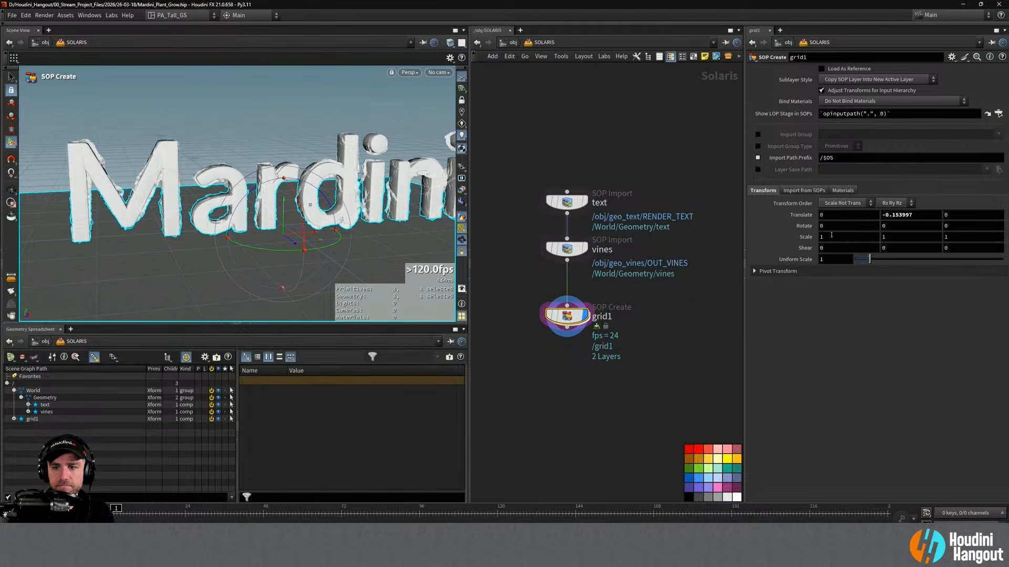
click(829, 258)
text(0)
key(Return)
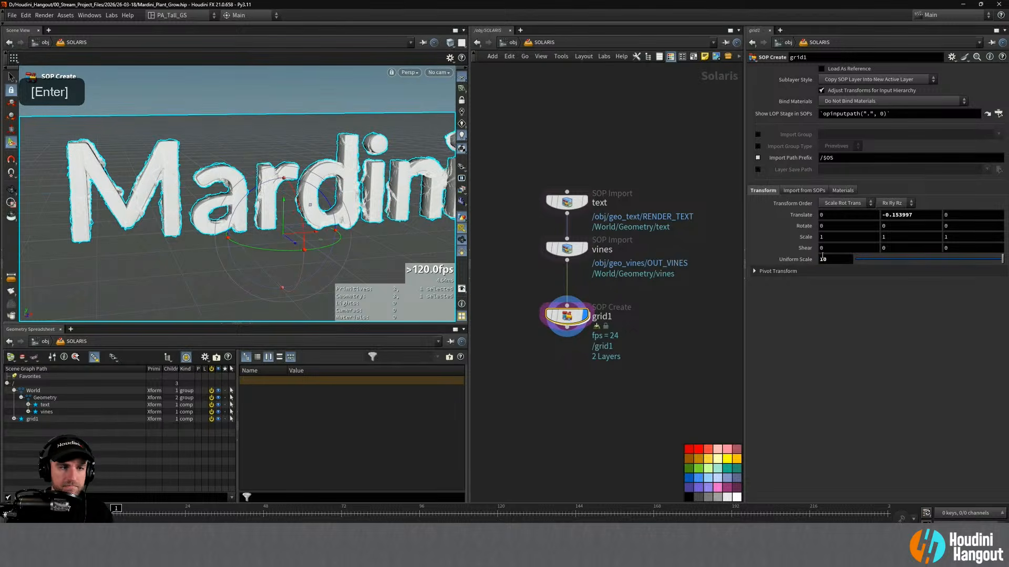
alt+drag(316, 130, 294, 158)
alt+middle_drag(294, 158, 278, 179)
alt+drag(279, 178, 265, 196)
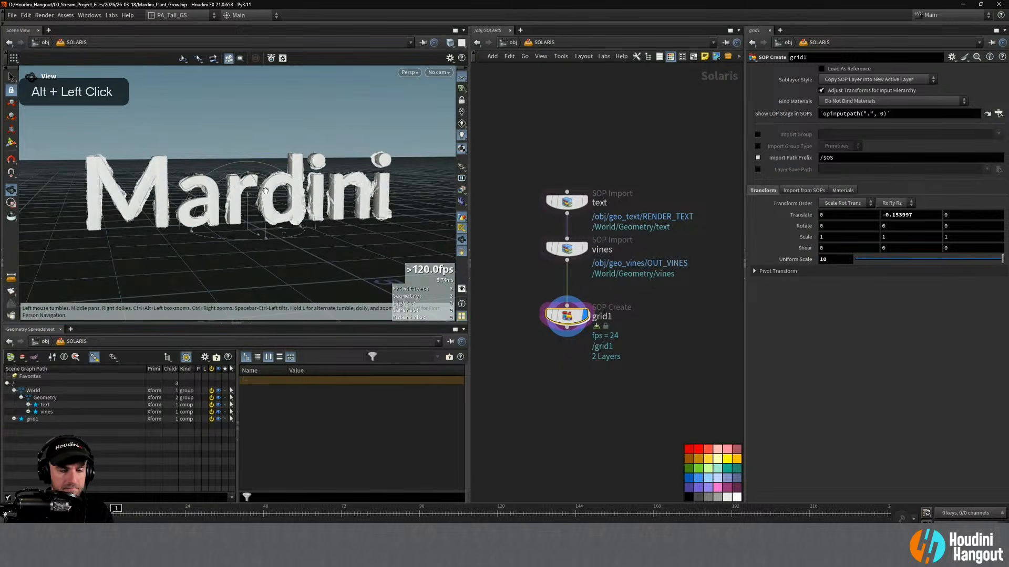
alt+middle_drag(259, 185, 271, 191)
alt+drag(271, 192, 289, 182)
alt+middle_drag(289, 182, 307, 173)
alt+right_drag(308, 173, 311, 174)
key(Return)
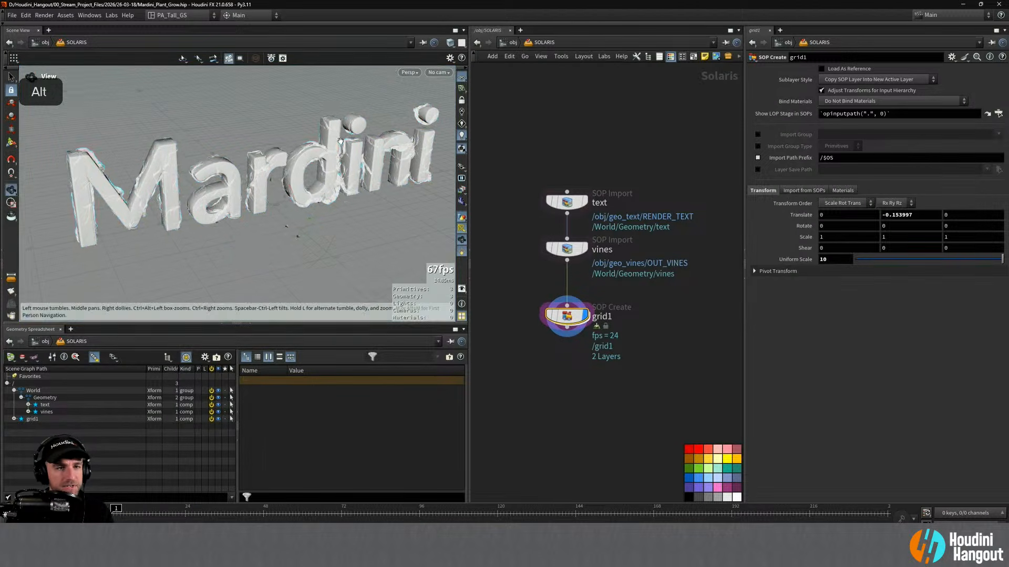
alt+middle_drag(359, 187, 355, 195)
Align the text, vines and grid nodes into an evenly spaced vertical chain
drag(568, 315, 568, 309)
drag(531, 163, 590, 310)
key(a)
drag(521, 295, 521, 342)
click(543, 367)
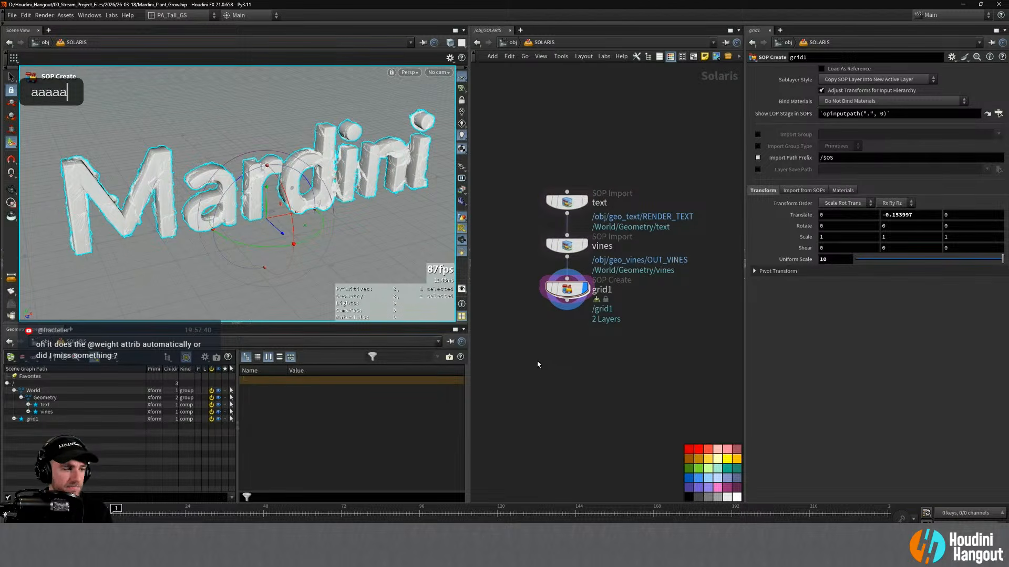
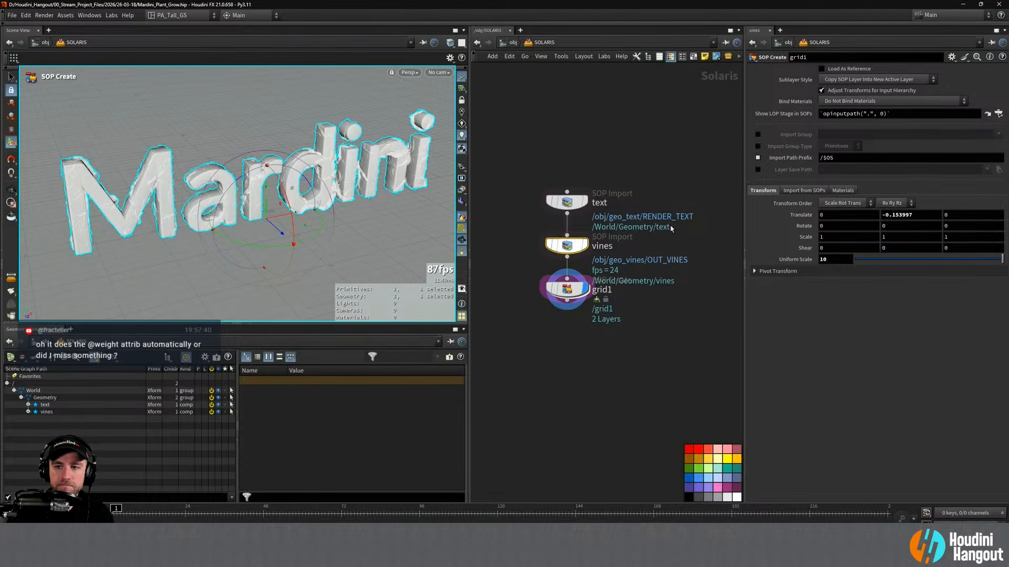
Copy the vines import's path prefix /World/Geometry/$OS into the grid node's Import Path Prefix
click(581, 248)
drag(892, 158, 746, 169)
key(ctrl+c)
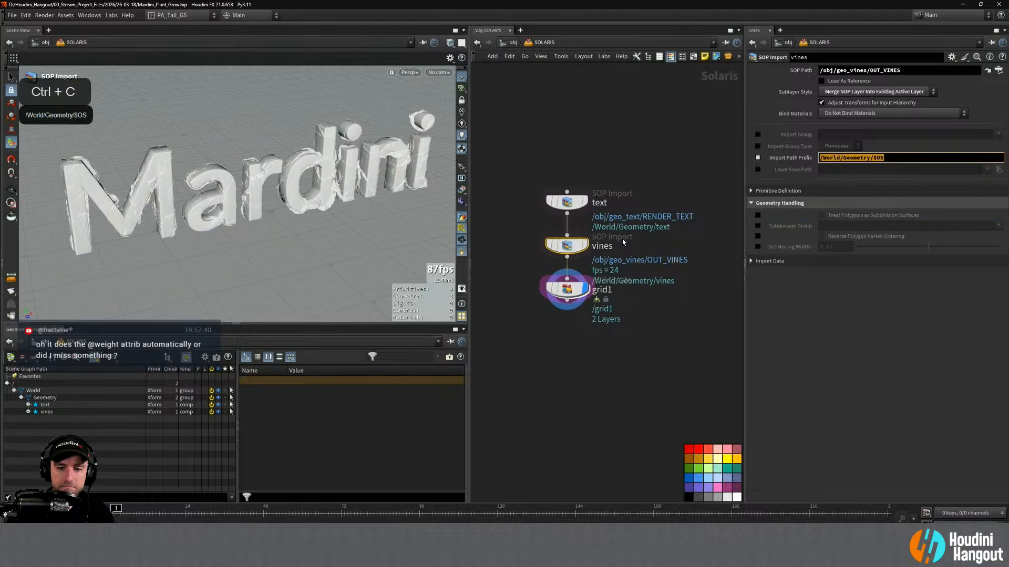
click(569, 290)
drag(837, 158, 793, 158)
key(ctrl+v)
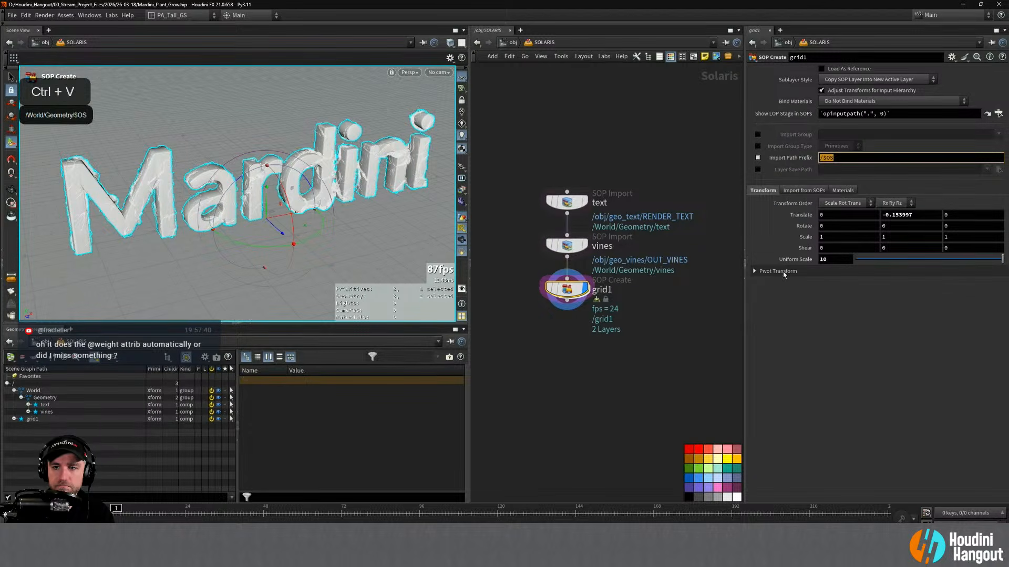
key(ctrl+v)
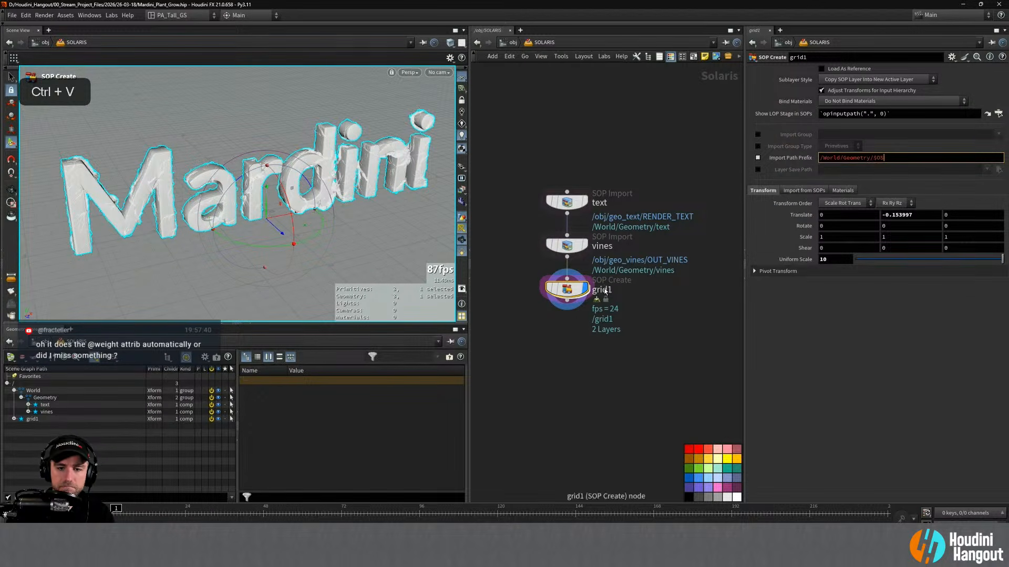
Rename the grid node as ground
double_click(631, 287)
text(gri)
key(BackSpace)
text(iun)
key(BackSpace)
key(BackSpace)
key(BackSpace)
text(ound)
key(Return)
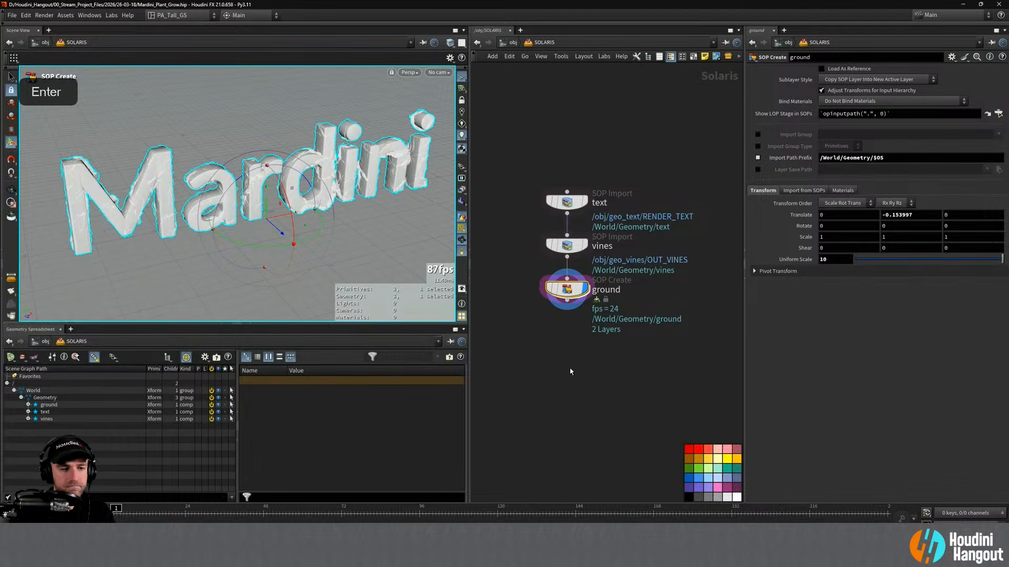
Add a Karma Physical Sky node wired below the ground node
key(Tab)
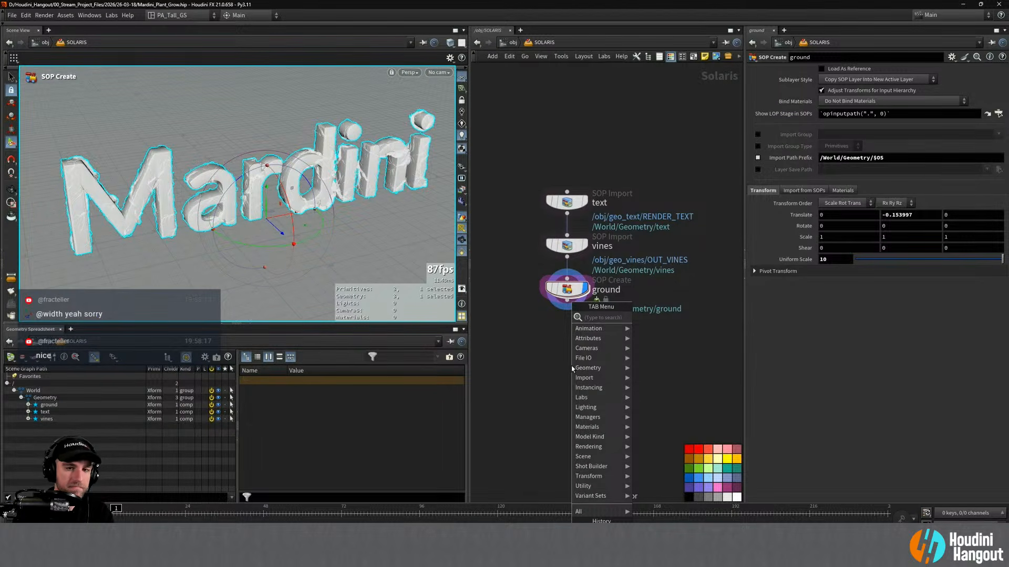
text(karma)
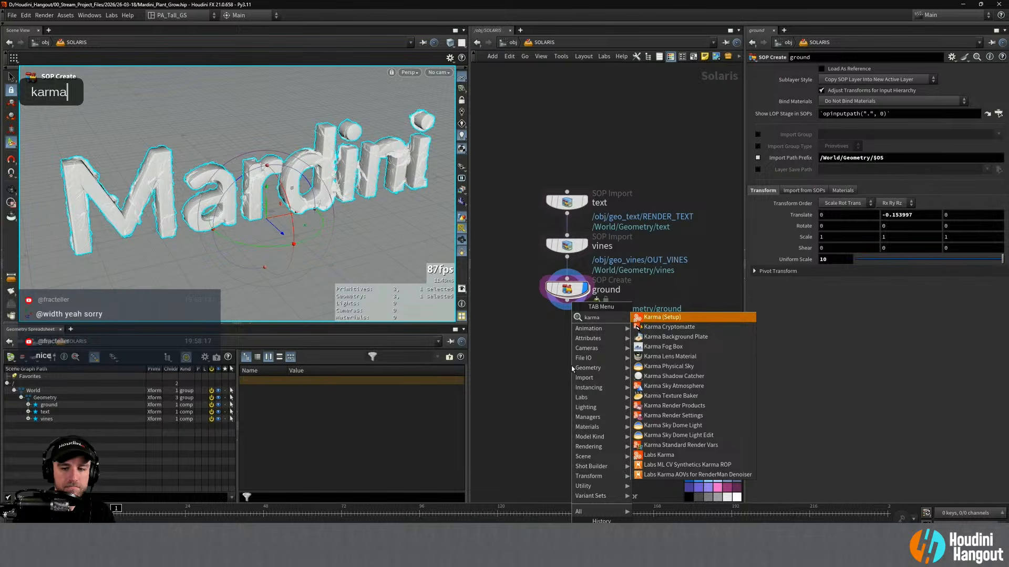
text( ph)
key(Return)
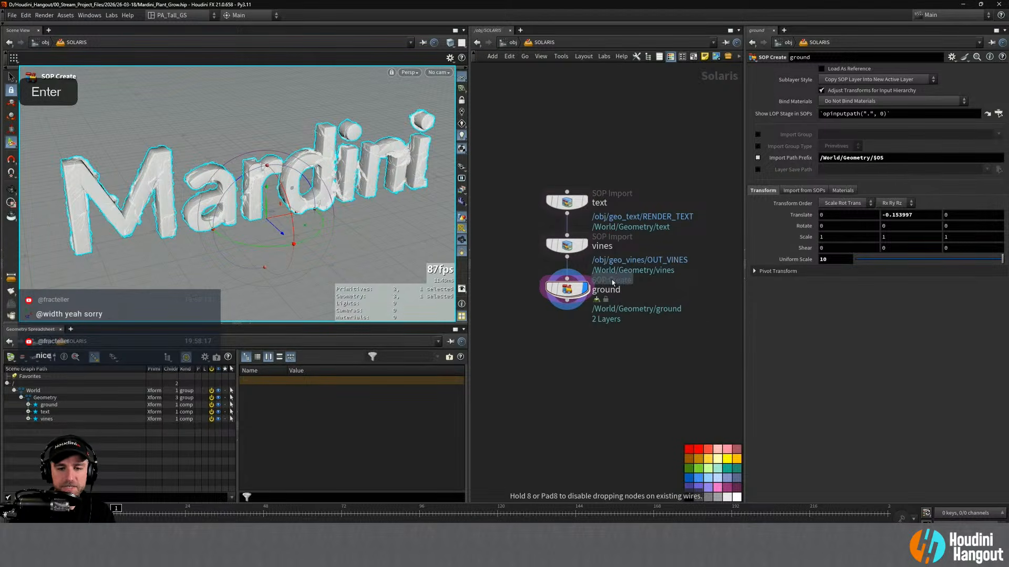
click(570, 306)
Add a Karma setup with render settings and a USD Render ROP below the physical sky, and space out the nodes
key(Tab)
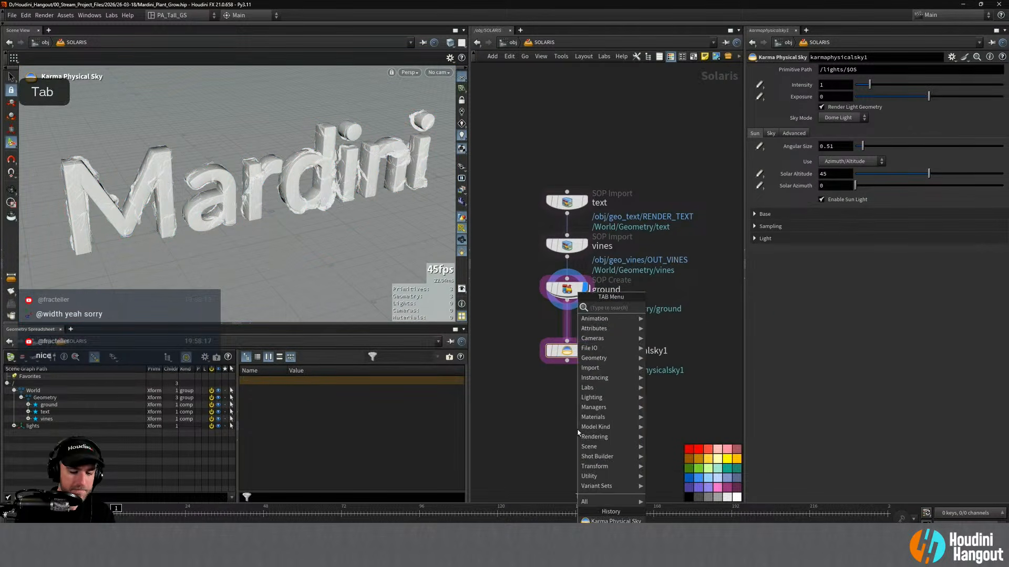
text(karma)
key(Return)
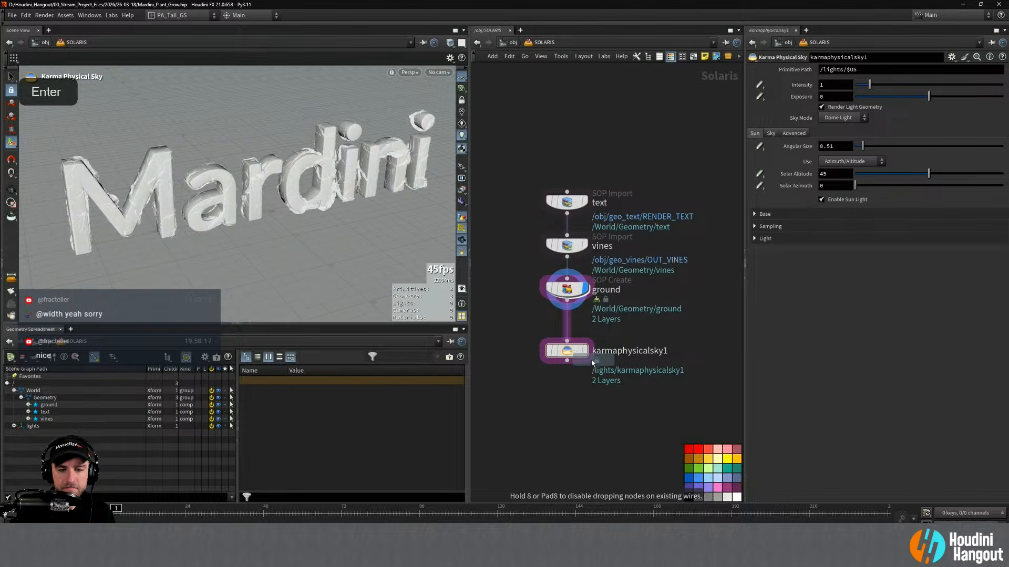
click(568, 363)
click(594, 465)
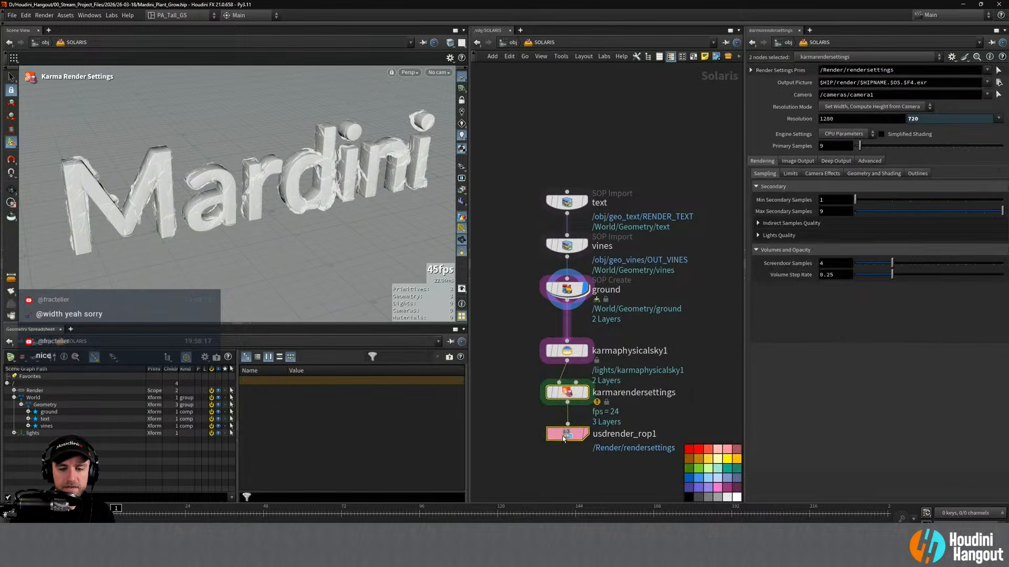
drag(567, 436, 567, 468)
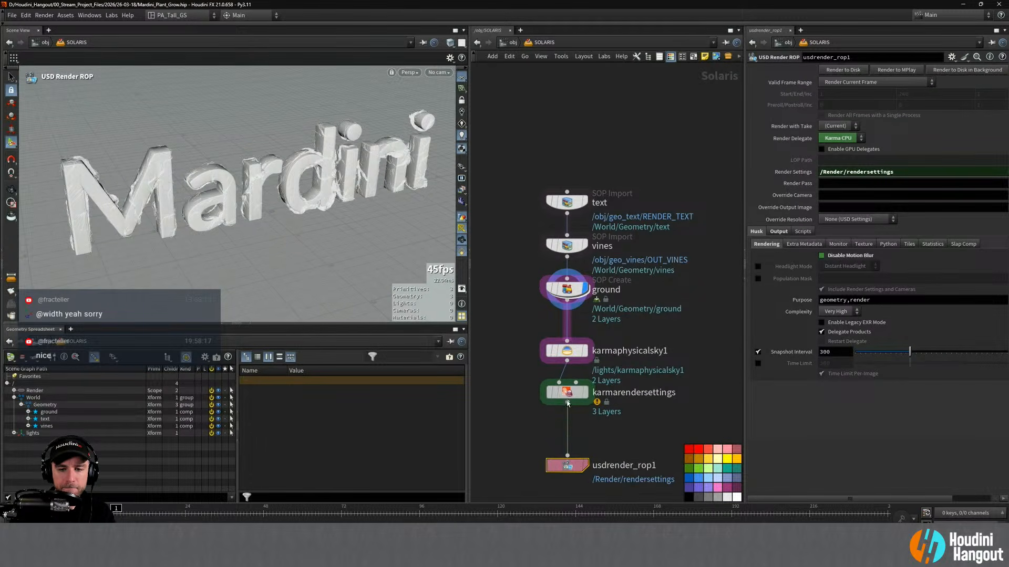
drag(570, 393, 569, 424)
drag(582, 356, 583, 372)
Create a camera from the current viewport view, inserted between the ground and the Karma Physical Sky
click(567, 288)
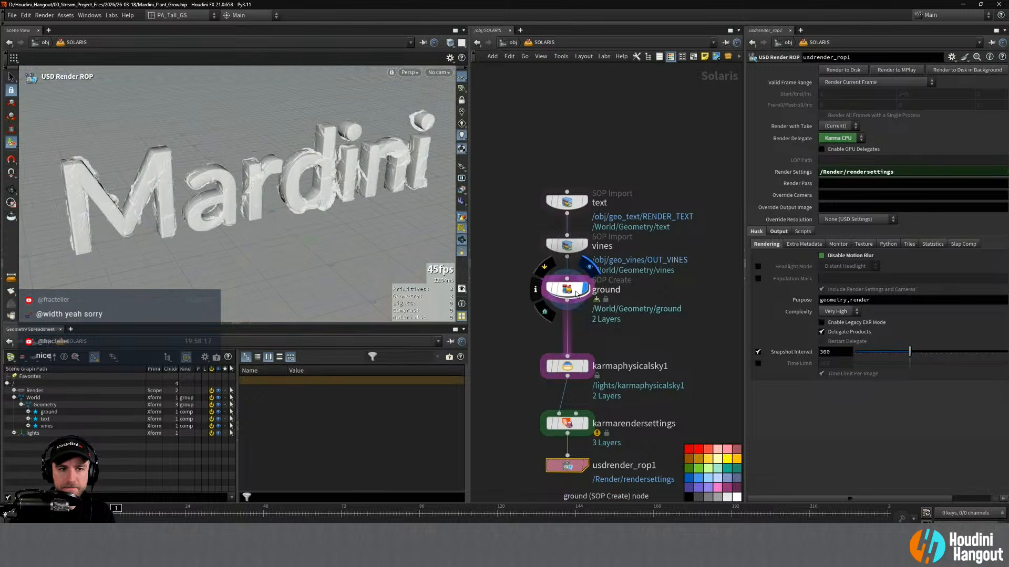
key(Tab)
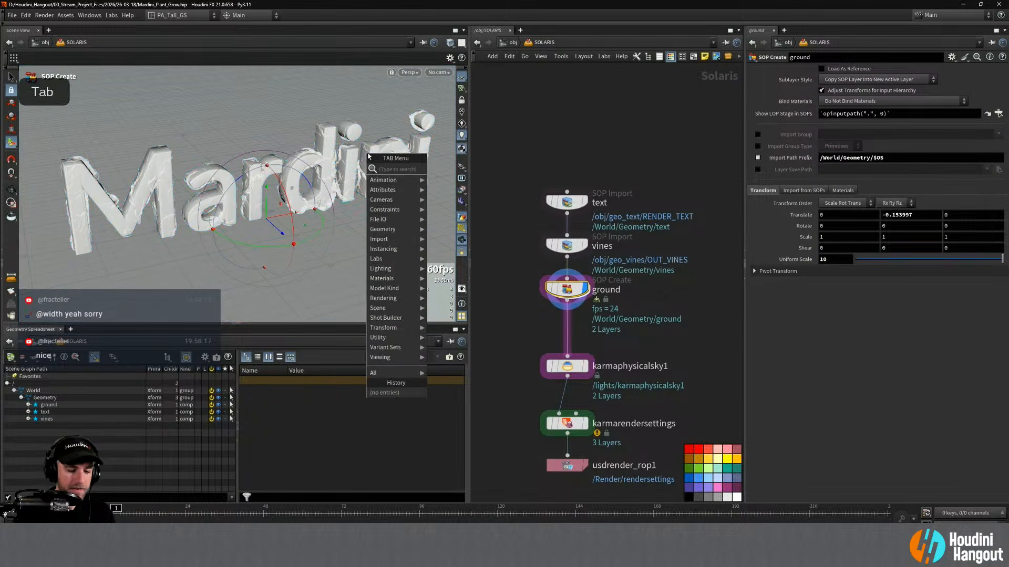
text(camera)
key(Return)
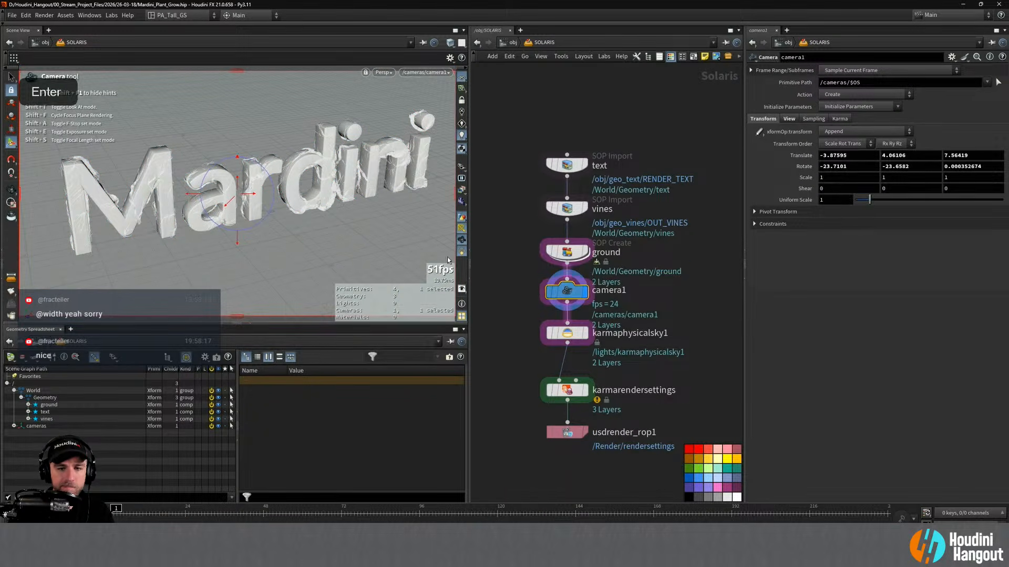
Align the whole SOLARIS node chain vertically and move the USD Render ROP farther below the Karma render settings
drag(524, 129, 573, 491)
key(a)
click(526, 438)
middle_drag(555, 432, 546, 372)
drag(548, 372, 548, 430)
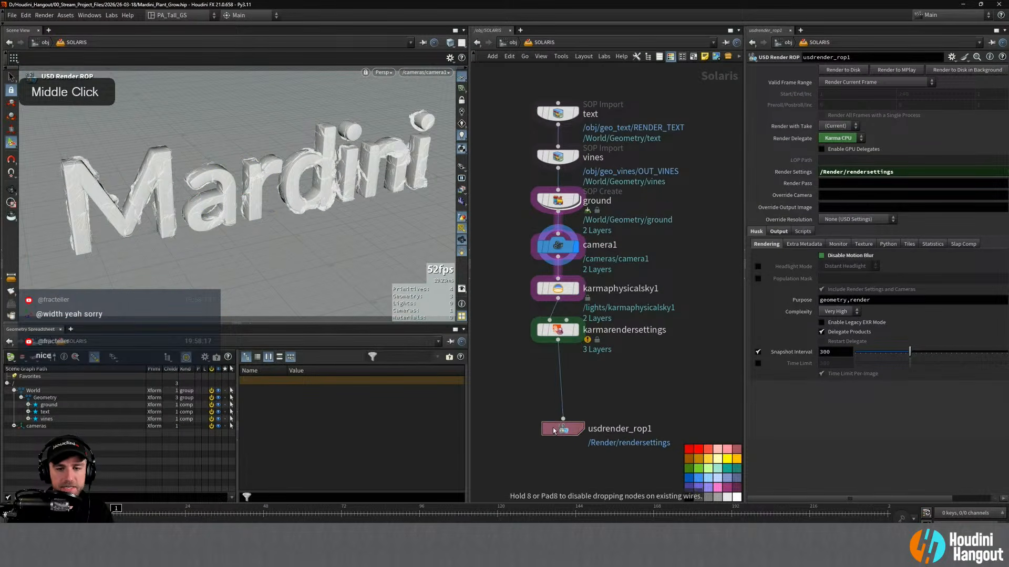
Space out the Karma render settings, Karma Physical Sky and camera nodes vertically in the network
drag(584, 342, 586, 384)
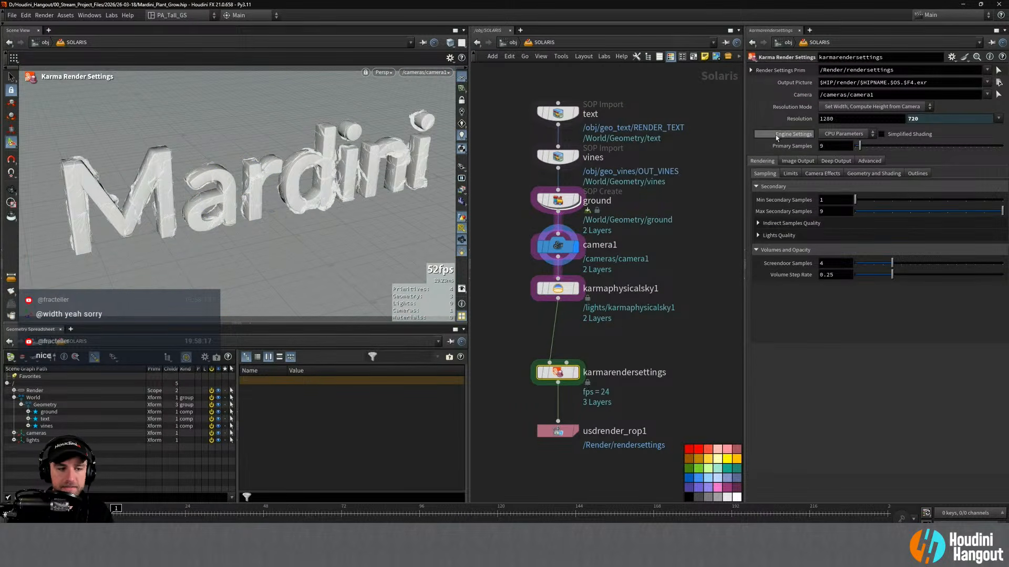
drag(558, 289, 558, 308)
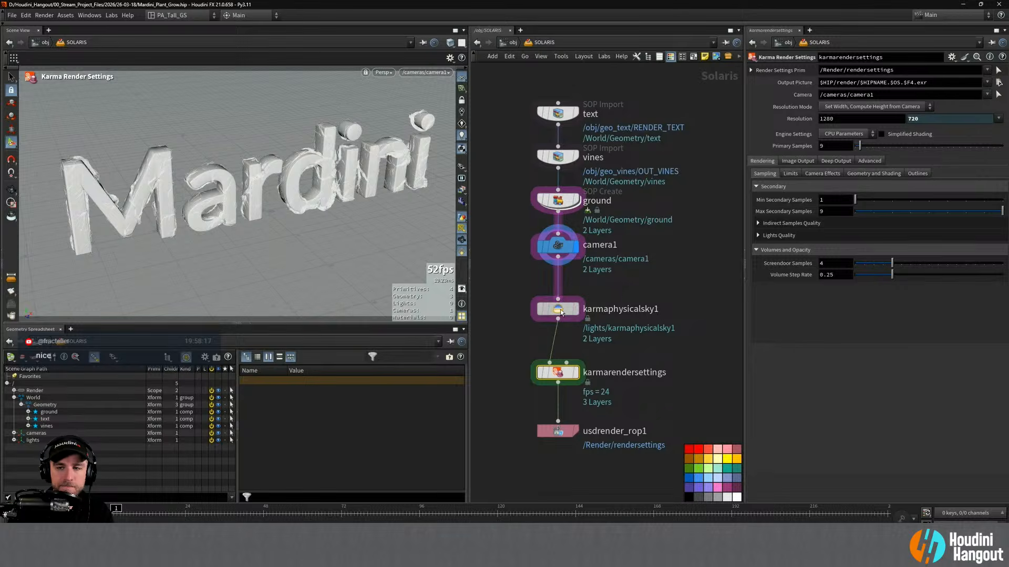
drag(564, 249, 561, 257)
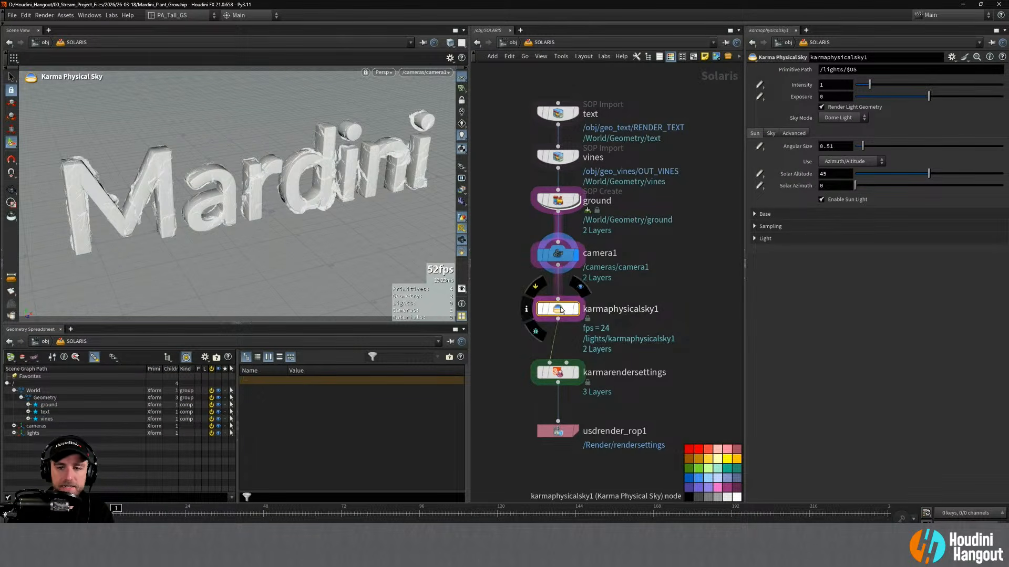
Set the Karma Physical Sky's primitive path to /World/lights/$OS
click(819, 69)
text(/World)
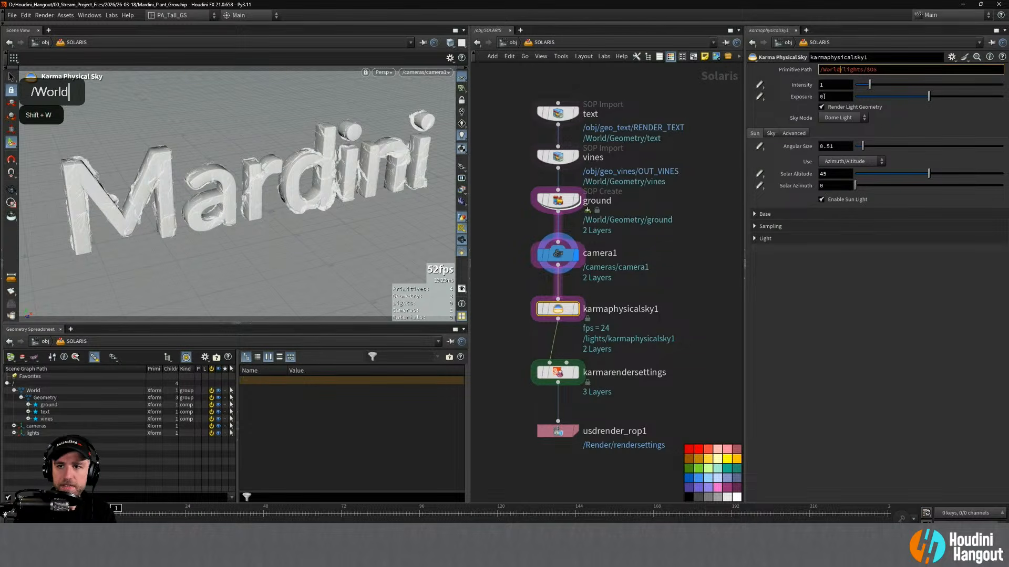
key(Return)
Set the camera node's primitive path to /World/Camera
click(558, 254)
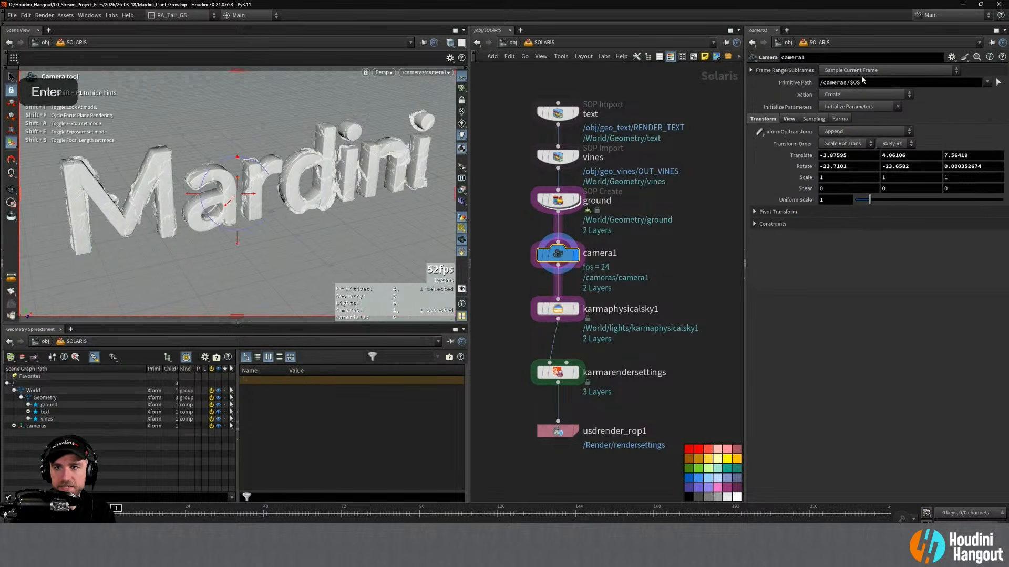
click(819, 82)
text(/World)
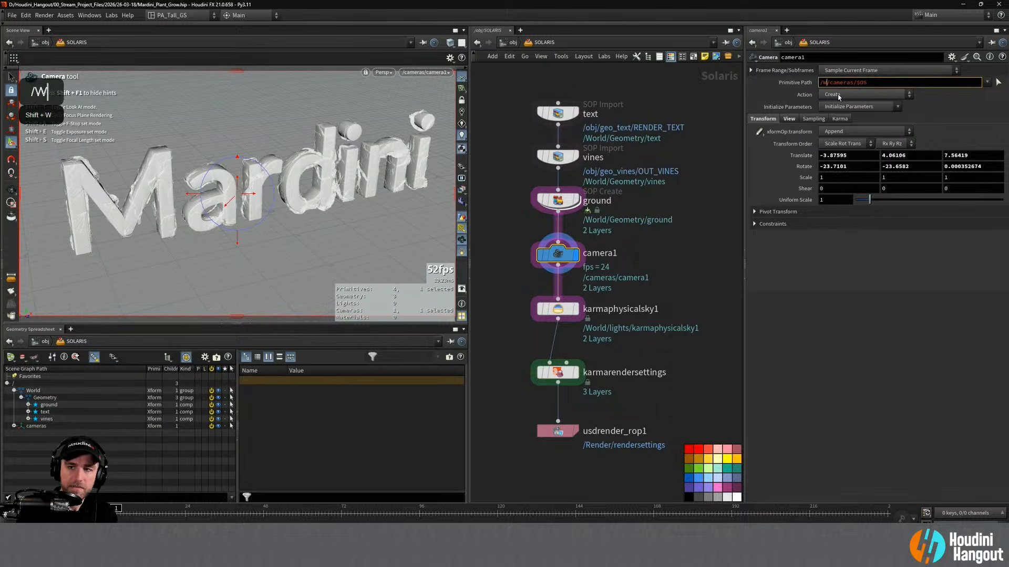
drag(880, 82, 847, 82)
text(Camera)
key(Return)
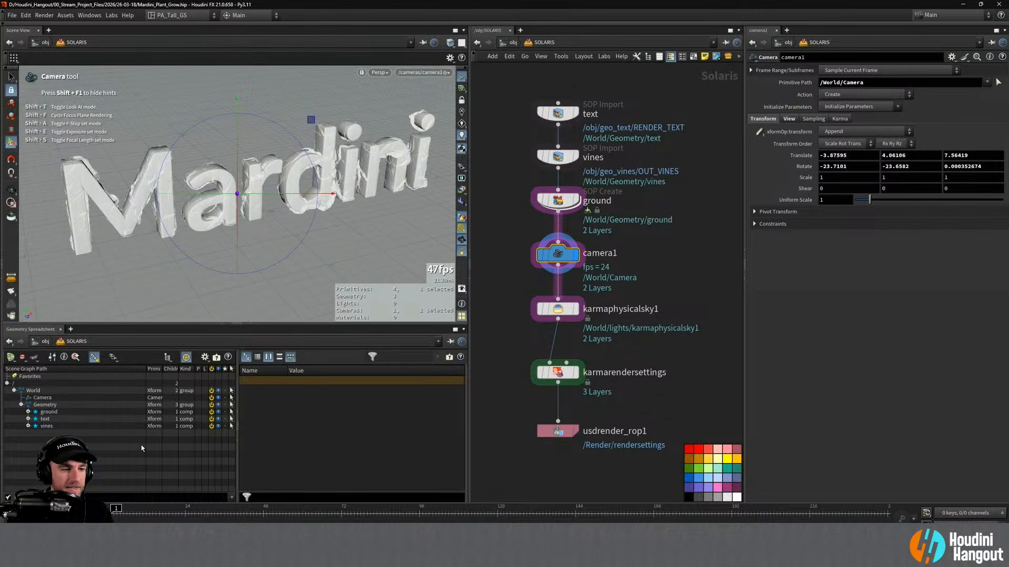
Review the scene graph at the Karma render settings node, collapsing the Geometry and lights branches under World
click(566, 379)
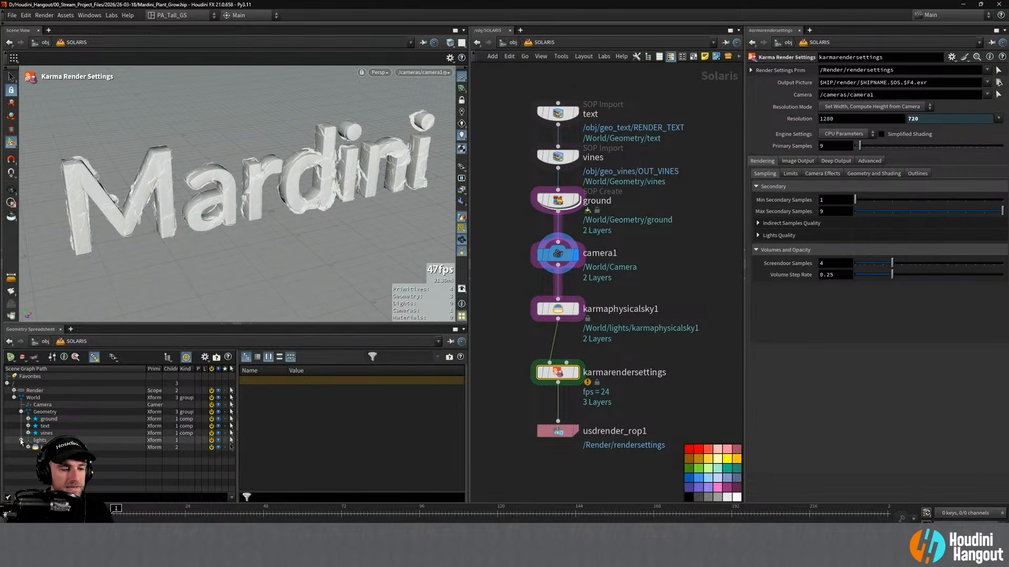
click(21, 413)
double_click(33, 398)
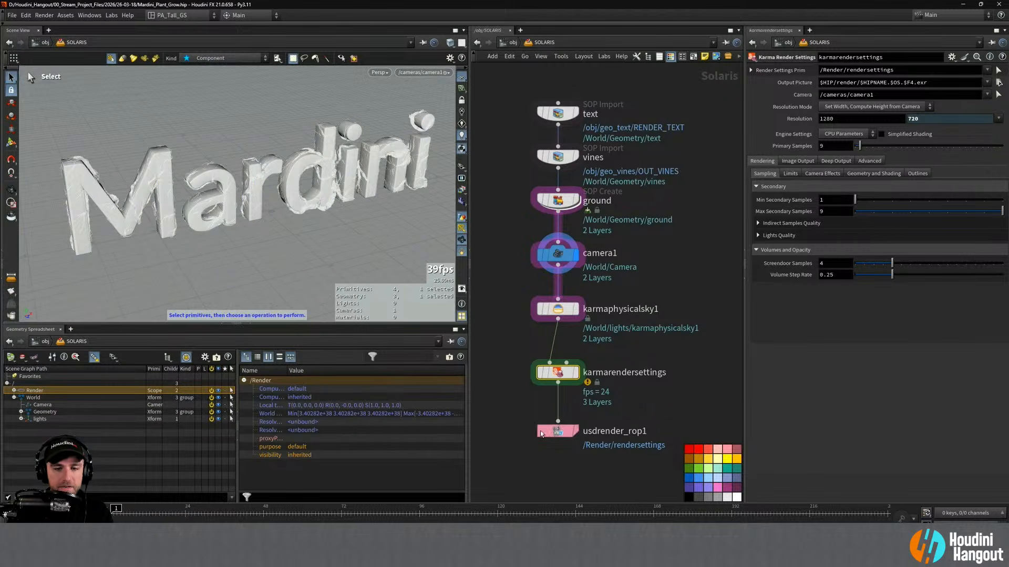
Switch the viewport renderer to Karma XPU and look through /World/Camera
click(378, 72)
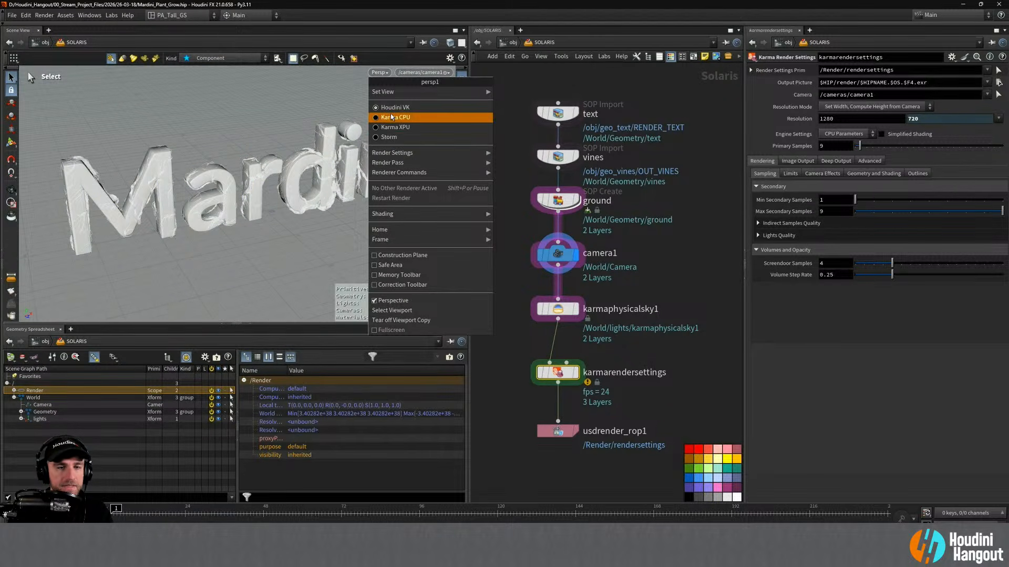
click(390, 127)
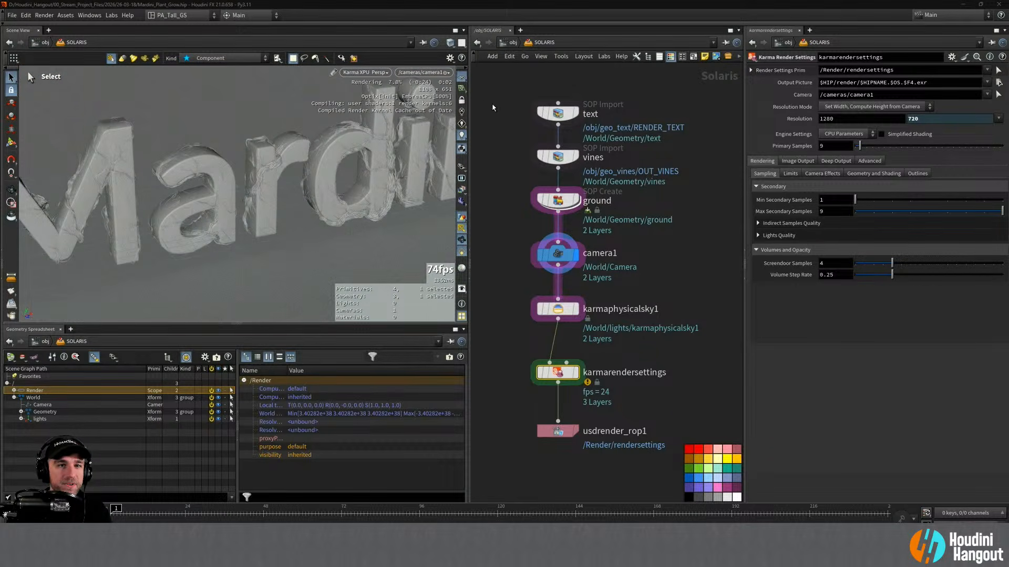
click(422, 73)
click(428, 83)
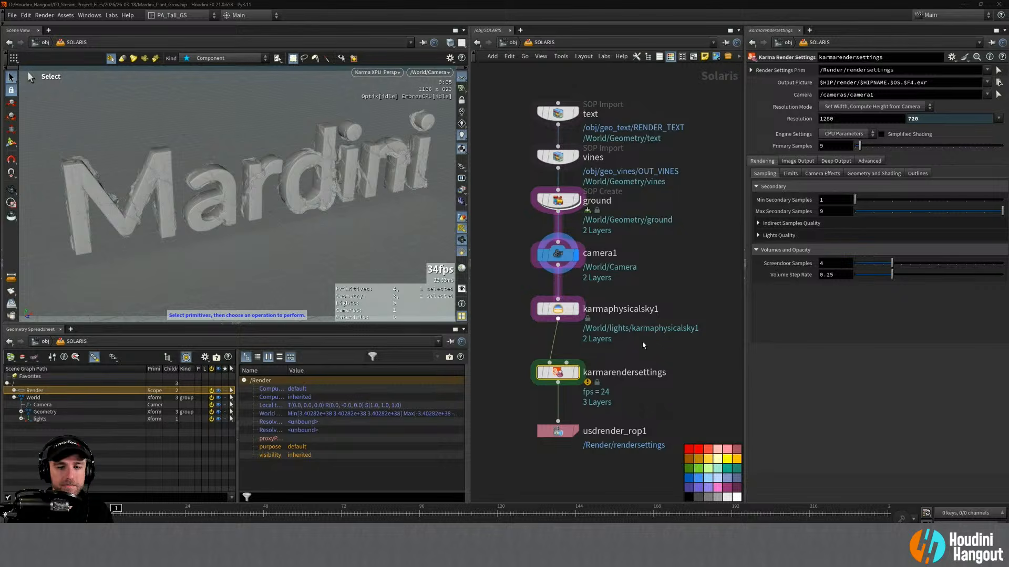
Make room below the camera node and insert a Material Linker between it and the Karma Physical Sky
alt+middle_drag(567, 463, 522, 336)
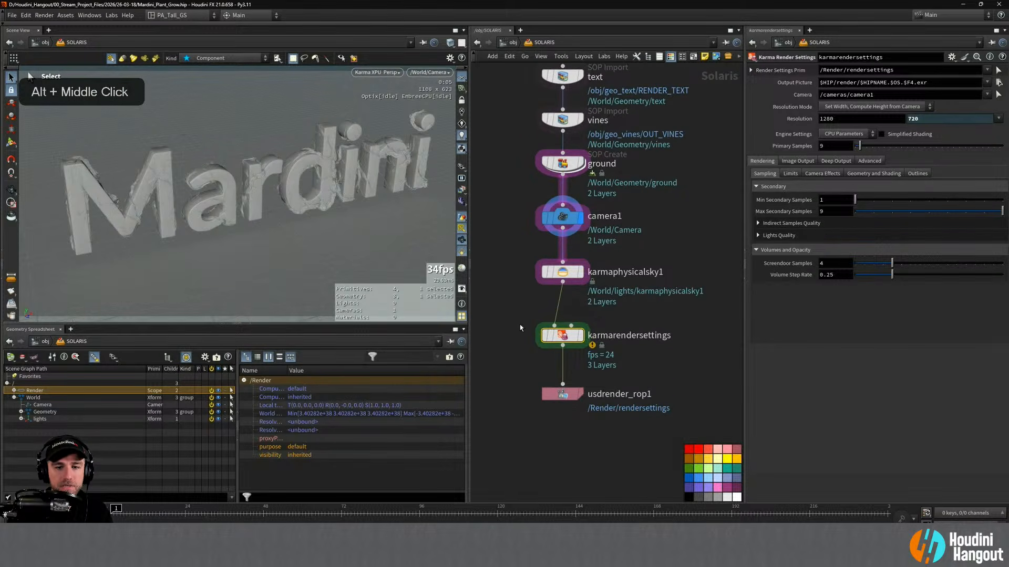
drag(523, 259, 703, 441)
drag(576, 273, 576, 345)
click(576, 346)
key(Tab)
text(ma)
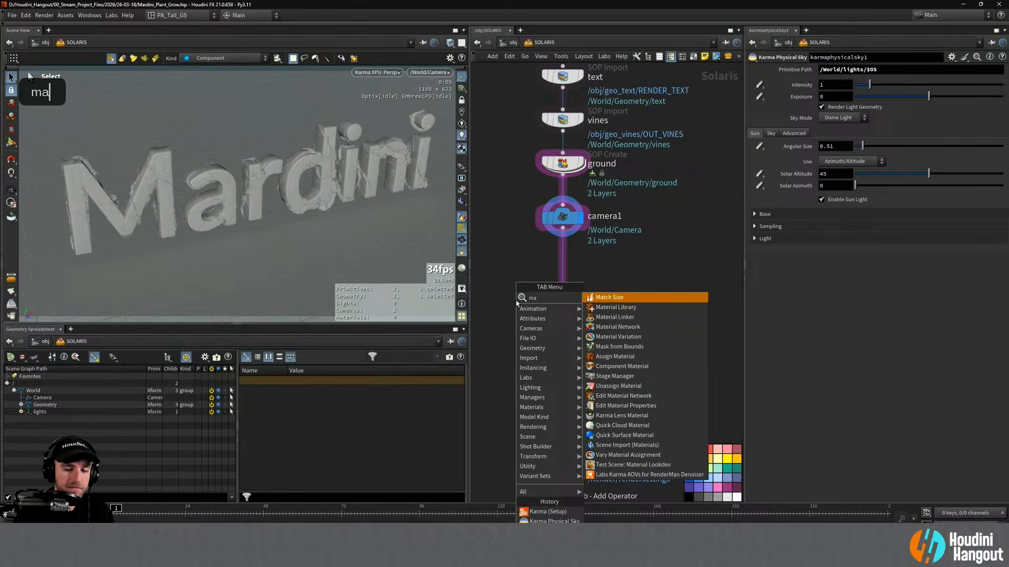
text(terti)
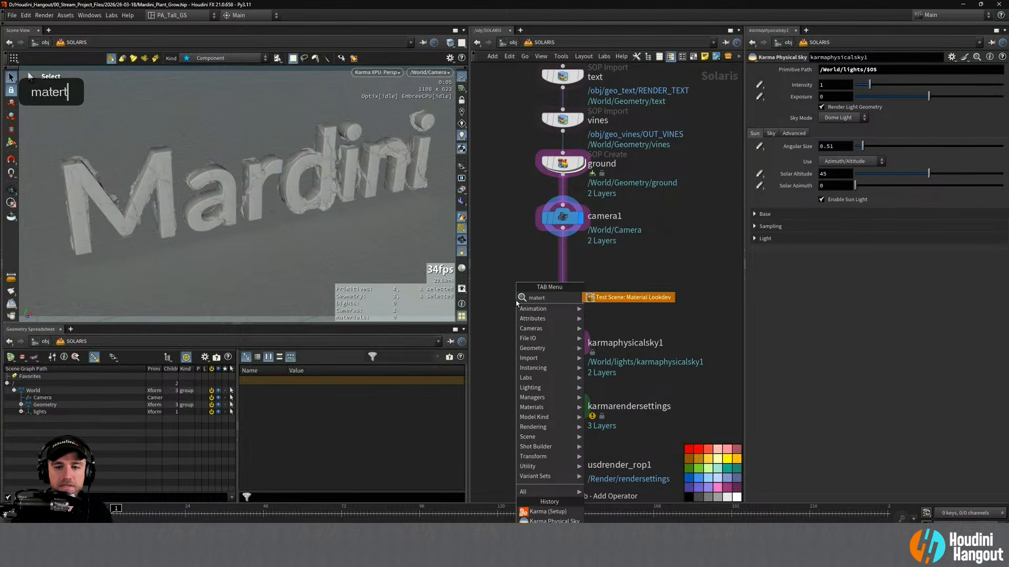
key(BackSpace)
text(ial)
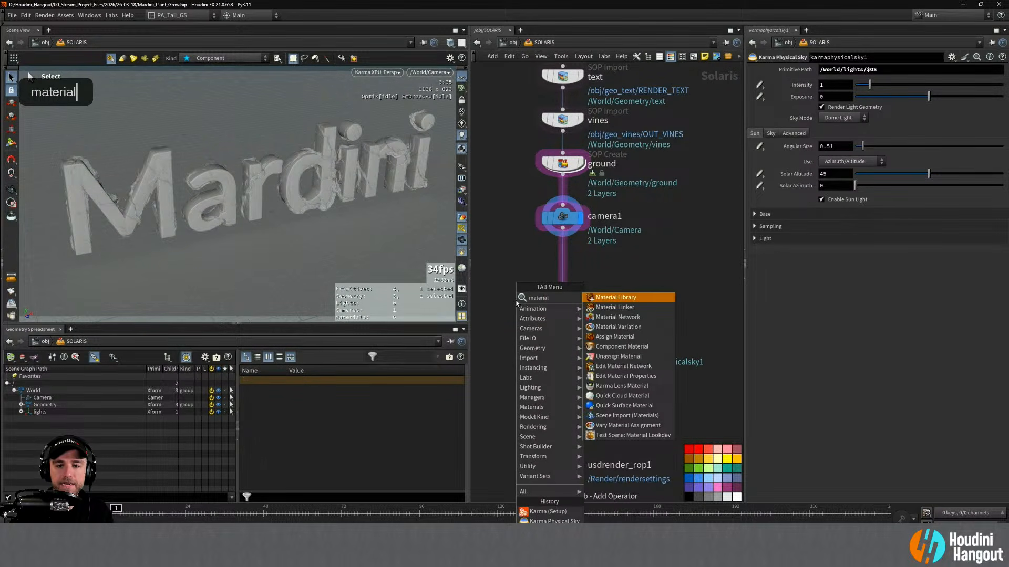
key(Return)
click(563, 277)
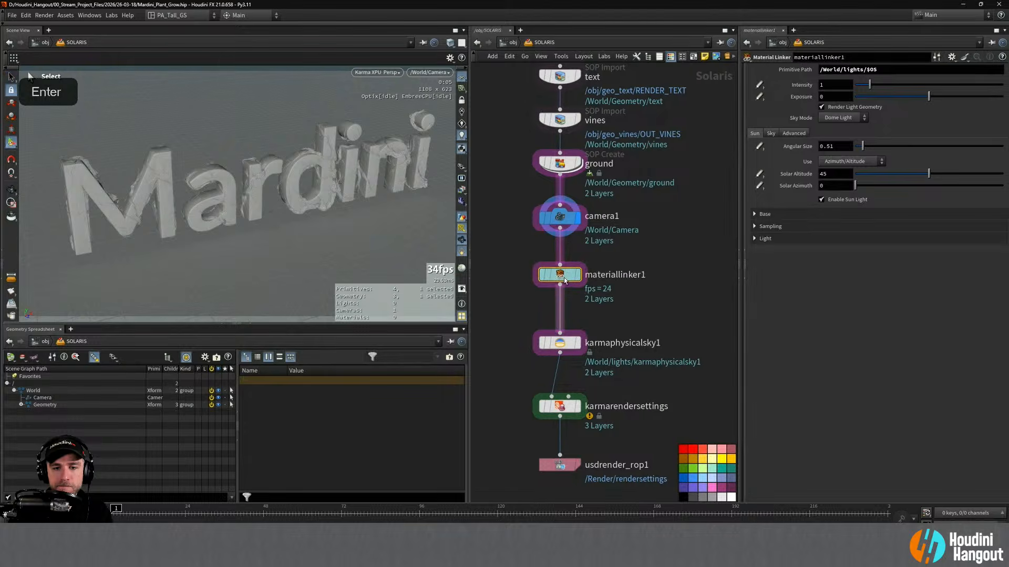
drag(566, 279, 565, 282)
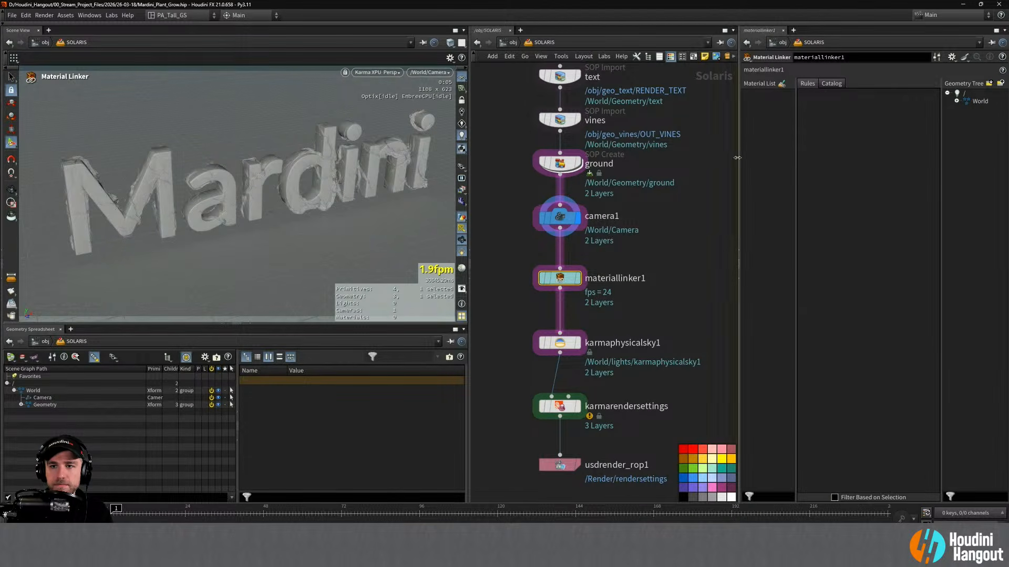
Widen the Material Linker's parameter area and assign the WoodMediumDark catalog material to the vines in the viewport
drag(738, 192, 591, 206)
middle_drag(561, 234, 572, 238)
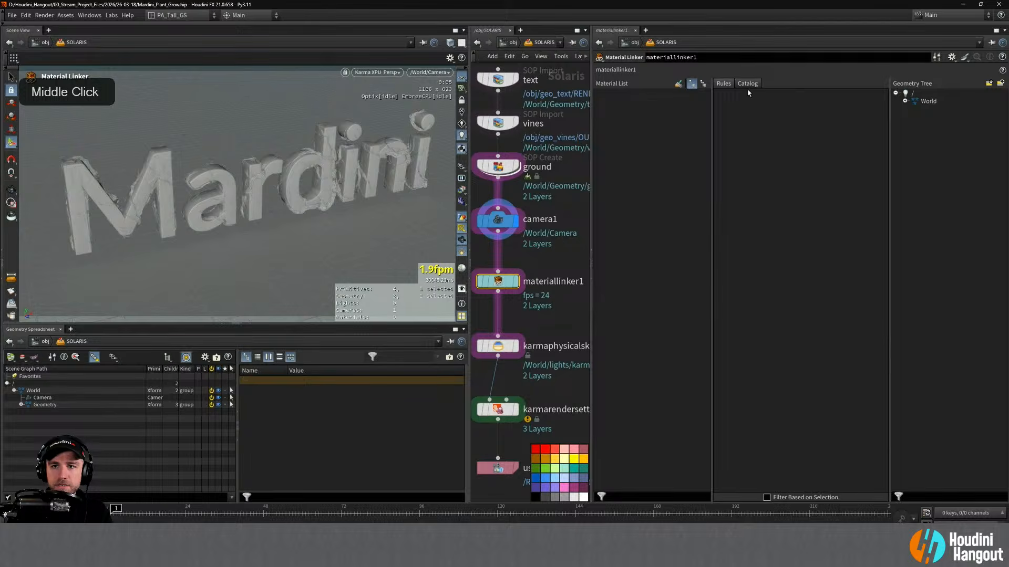
click(746, 84)
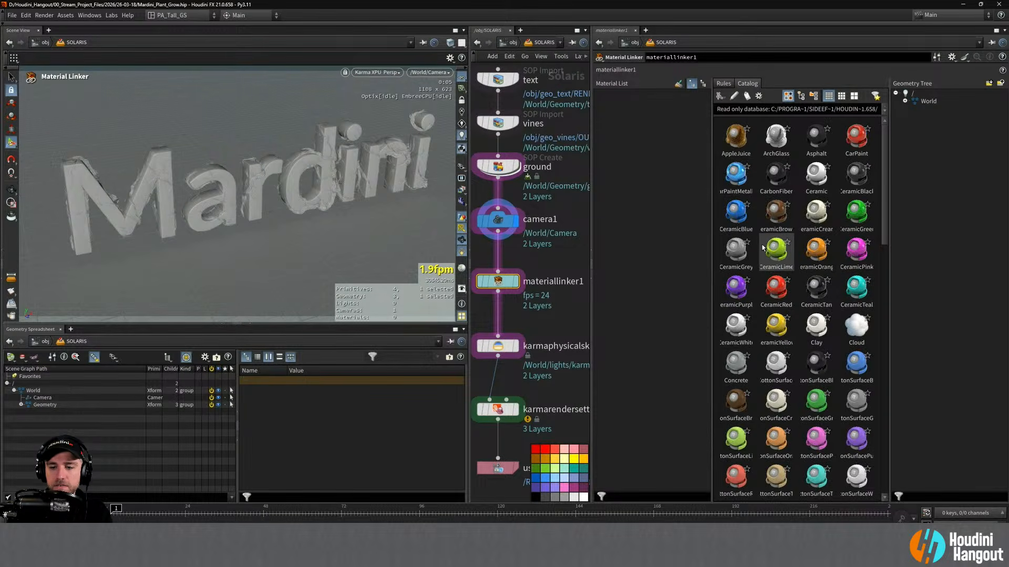
scroll(763, 248, down, 5)
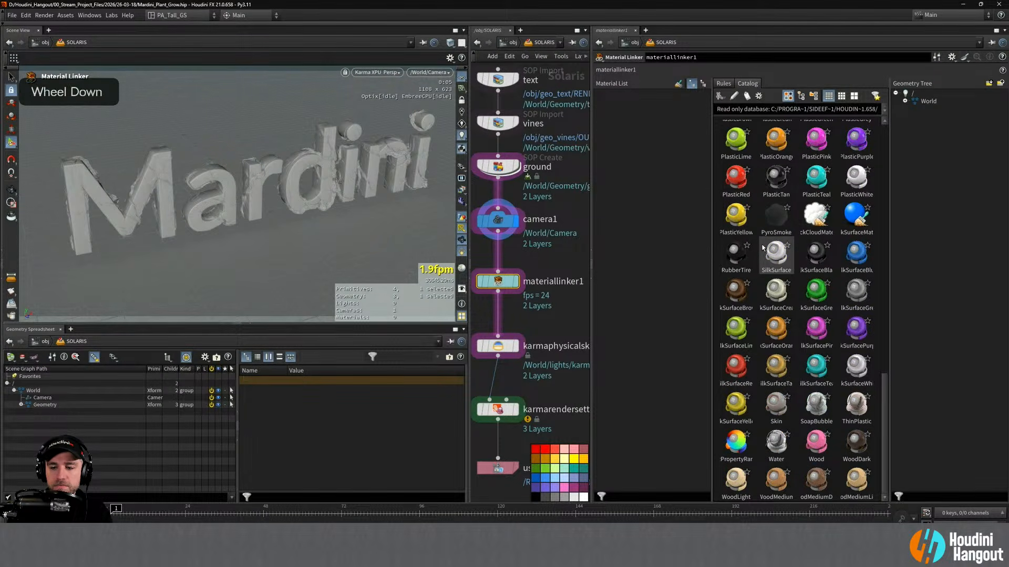
drag(816, 479, 335, 167)
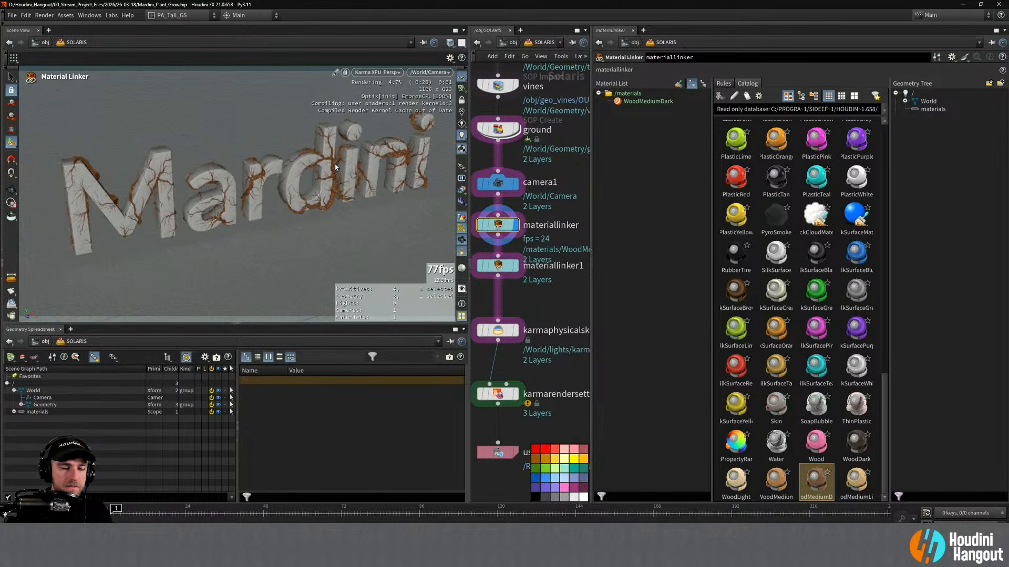
Examine the wood material on the vines up close, and return the viewport to /World/Camera
alt+right_drag(250, 167, 163, 184)
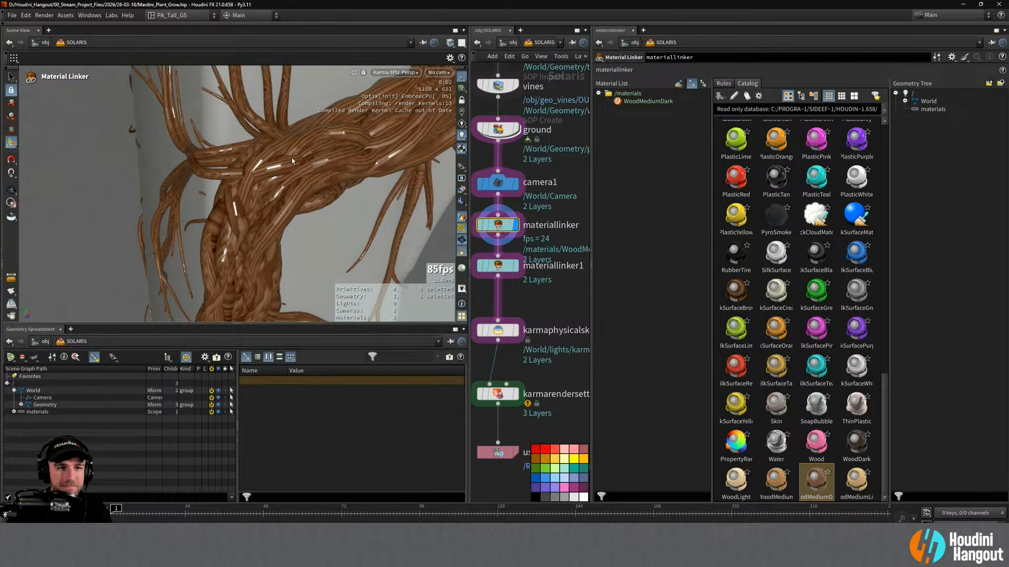
key(alt)
alt+right_drag(301, 162, 331, 162)
alt+middle_drag(331, 162, 248, 198)
alt+right_drag(248, 197, 260, 188)
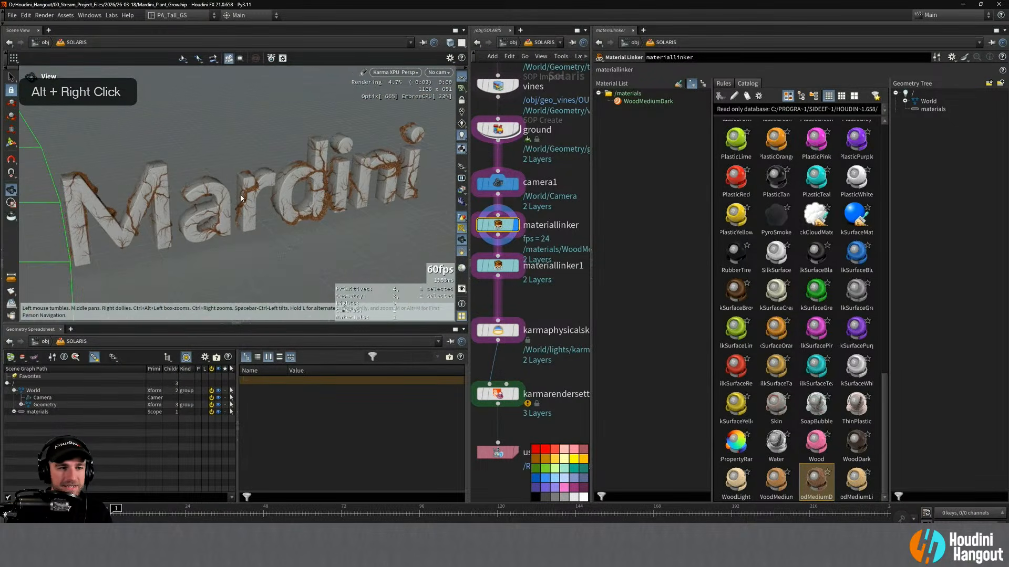
click(437, 72)
click(438, 91)
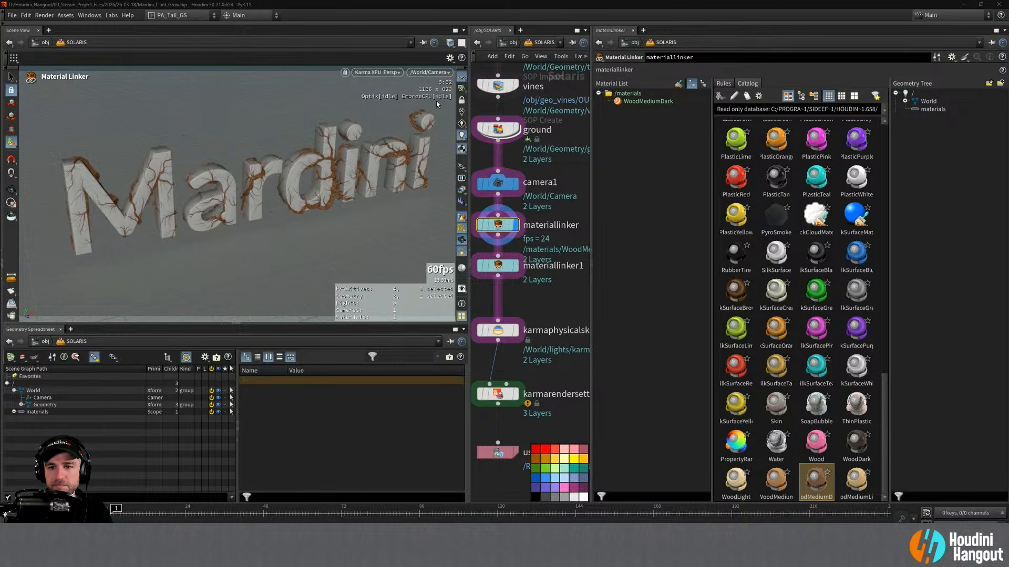
Enlarge the material catalog's thumbnails and browse the default materials
scroll(776, 315, down, 1)
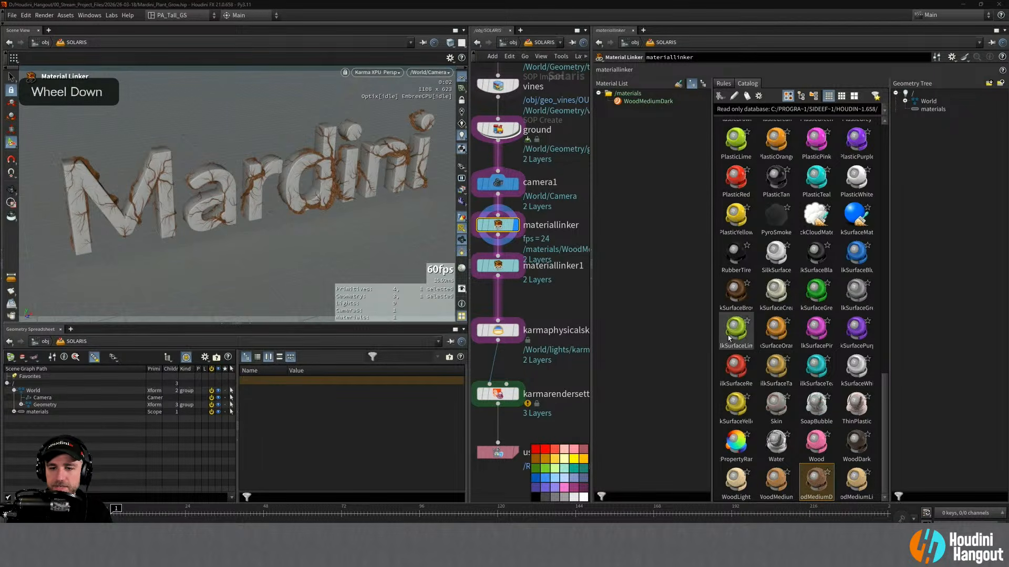
click(841, 96)
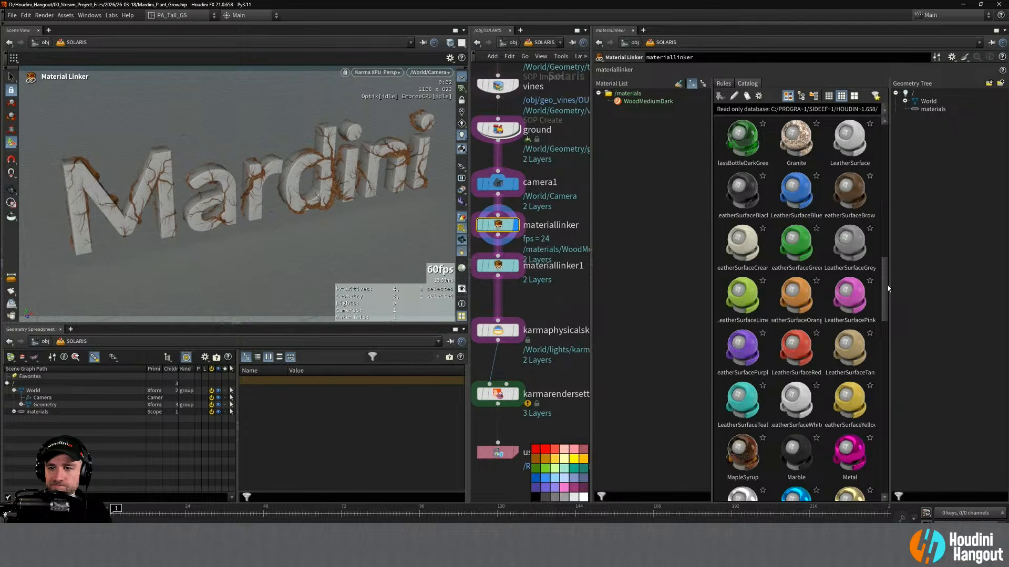
drag(884, 289, 882, 150)
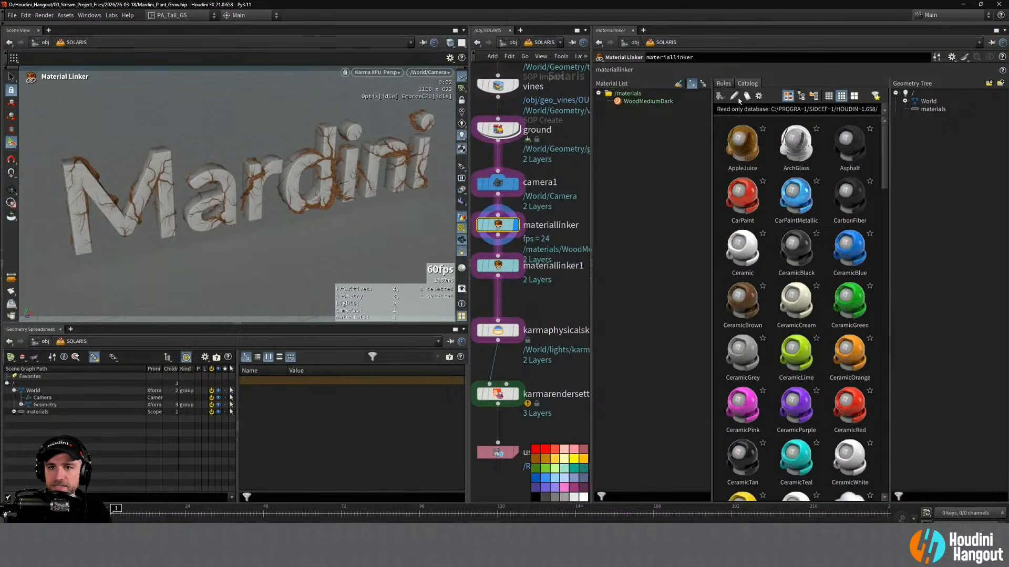
Open the AMD MaterialX library with a new amd_mtlx download folder inside $HIP, and widen the catalog to show more materials
click(758, 95)
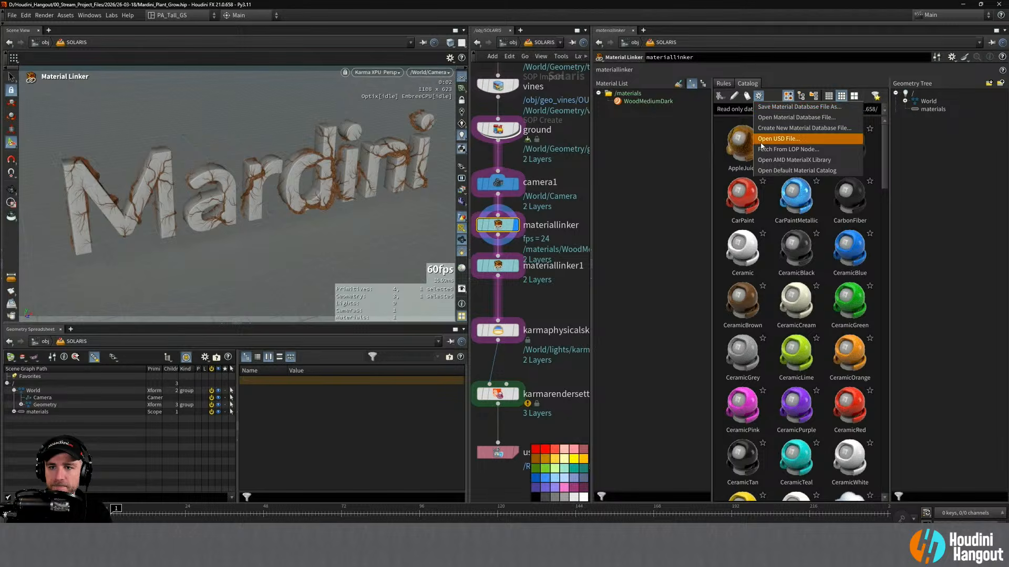
click(773, 169)
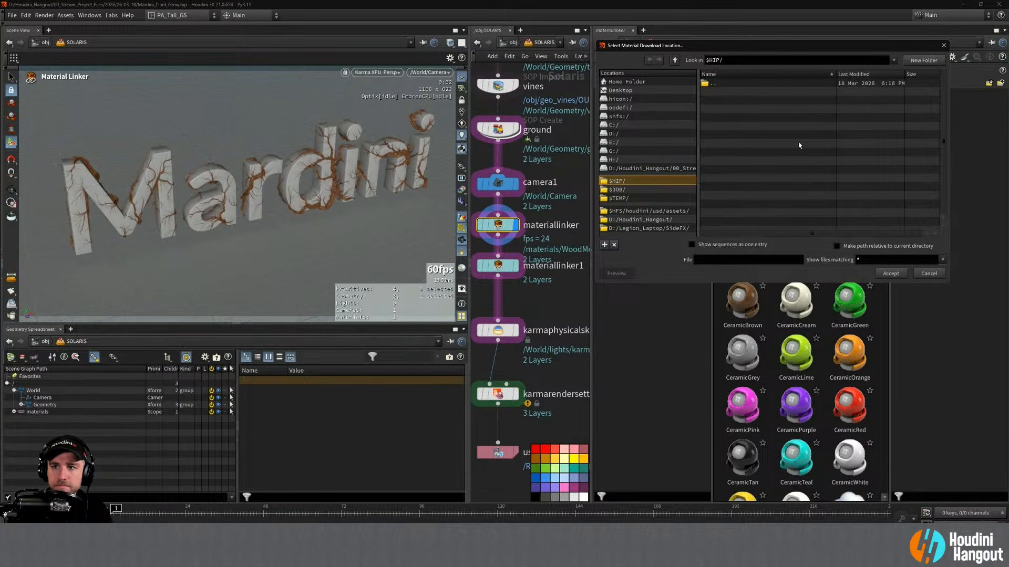
click(921, 61)
text(amd_)
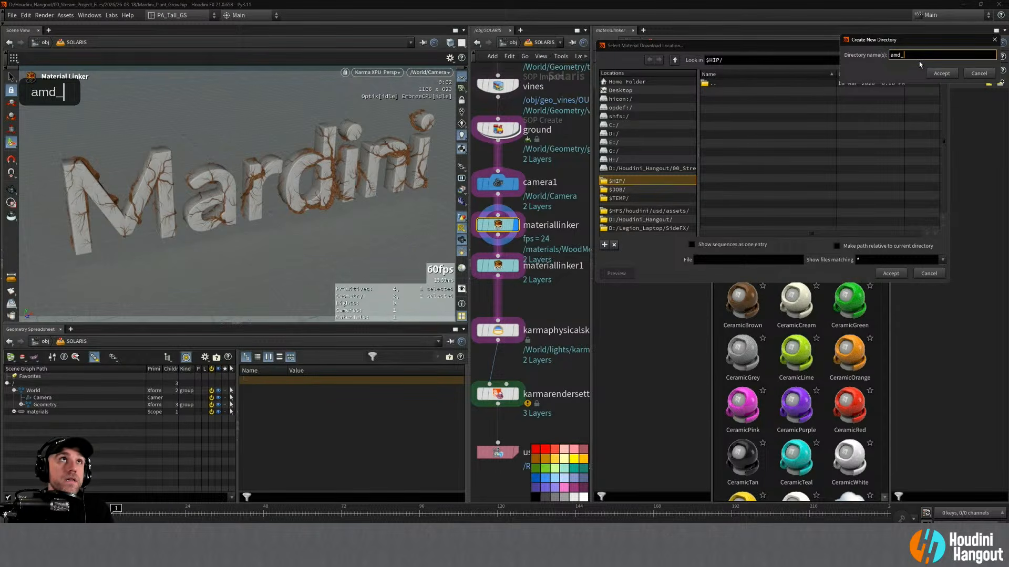
text(mtlx)
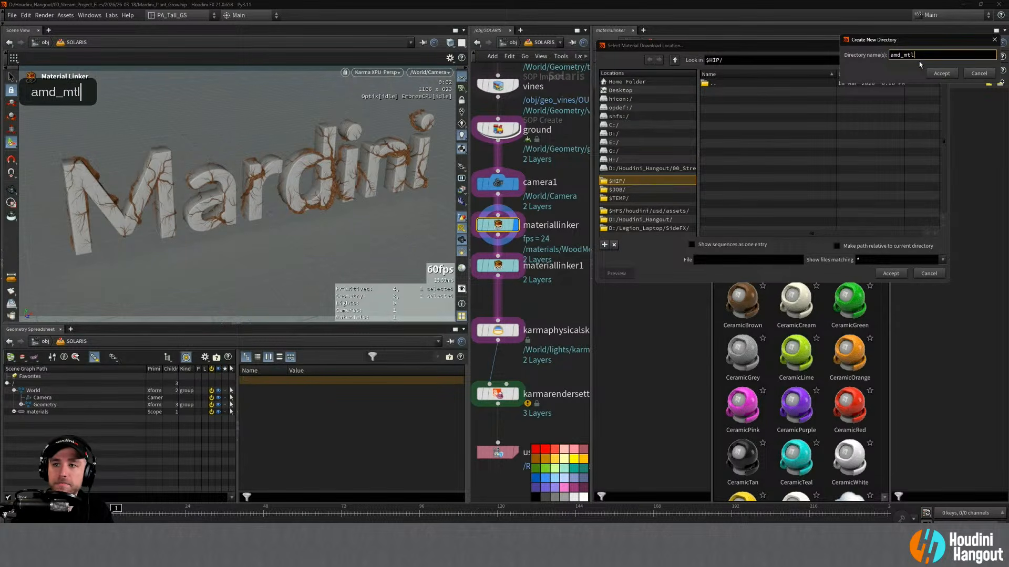
key(Return)
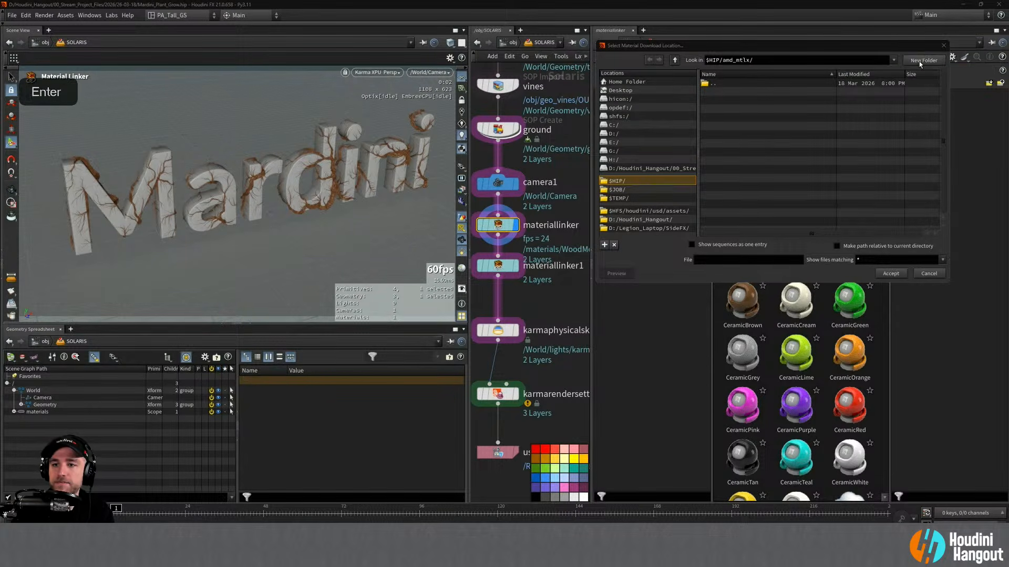
click(884, 274)
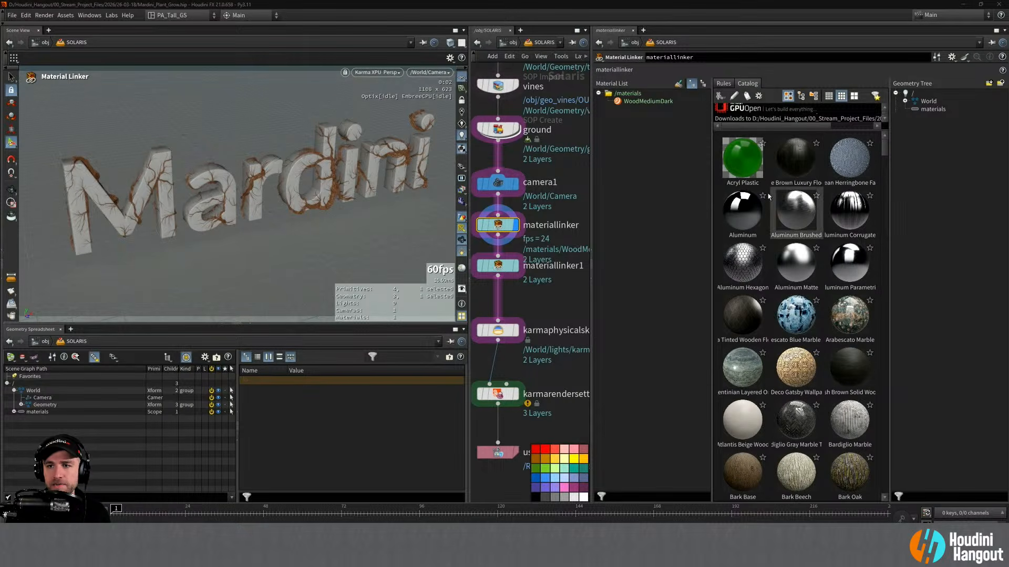
mouse_move(890, 182)
mouse_down()
mouse_move(993, 186)
mouse_move(895, 187)
mouse_up()
drag(712, 194, 594, 194)
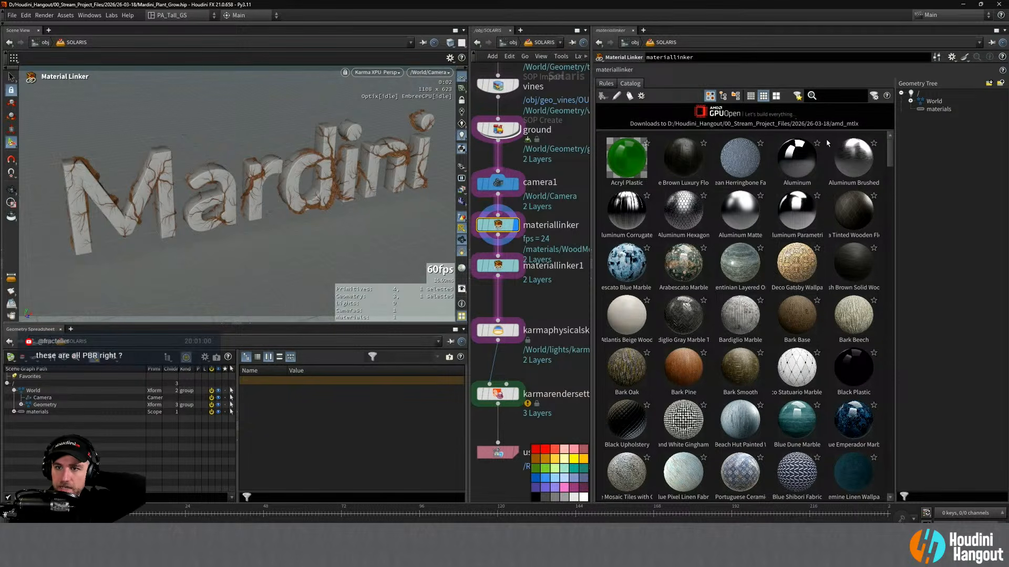
Assign the Bark Pine material from the AMD library to the vines in the viewport
click(824, 97)
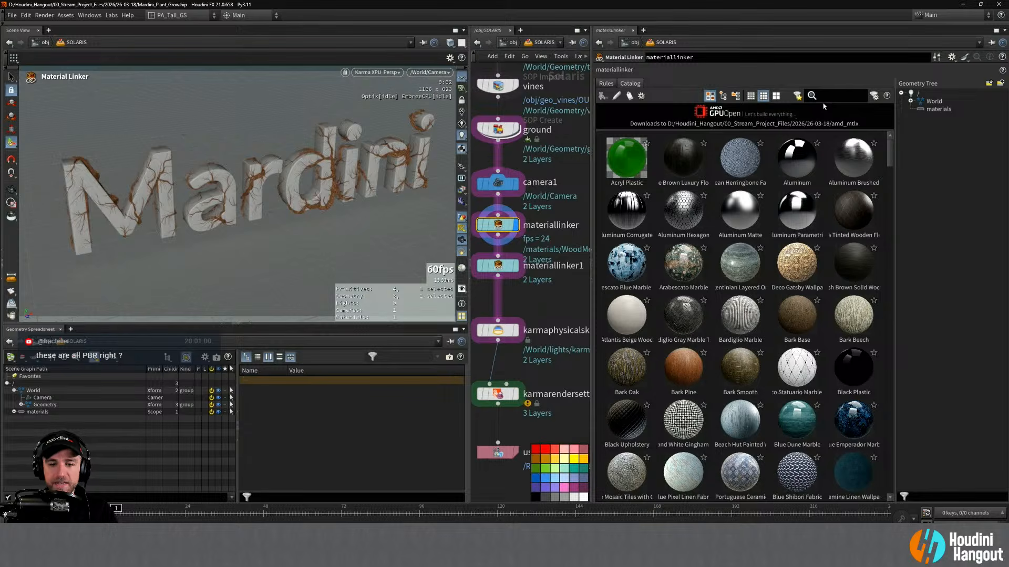
drag(679, 370, 332, 174)
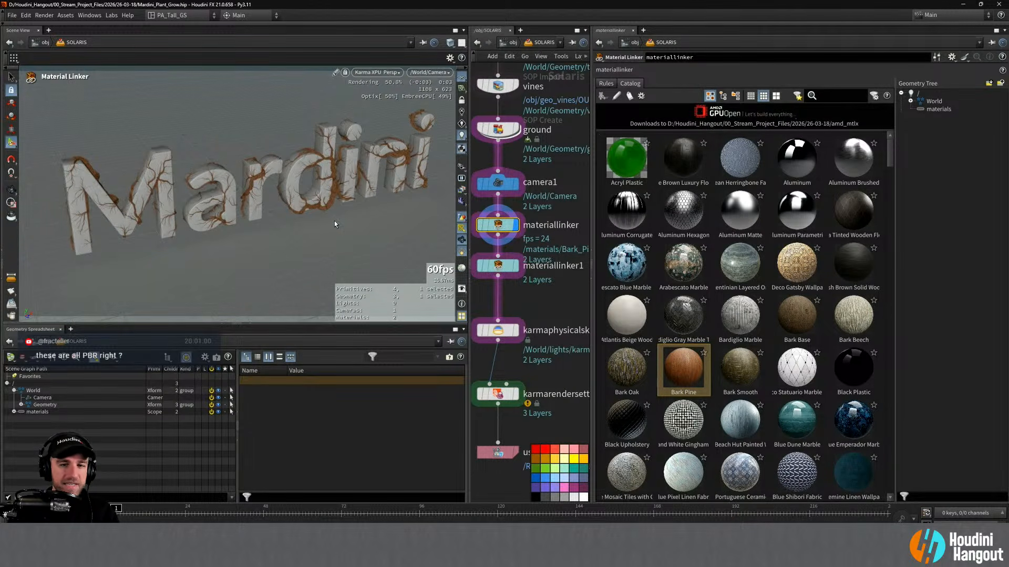
scroll(738, 303, down, 3)
scroll(737, 303, up, 3)
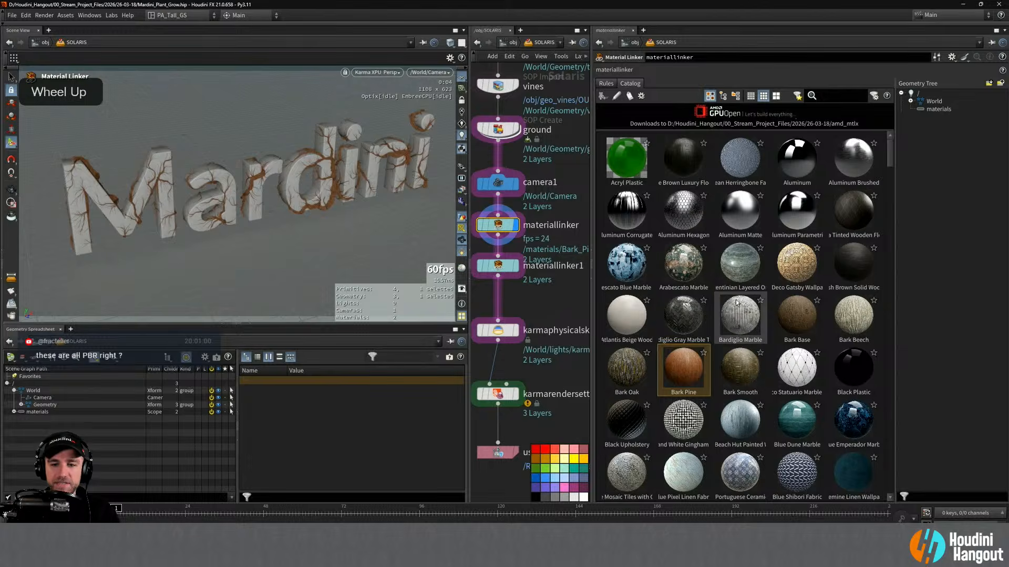
Find the Moss Ground material in the AMD catalog and assign it to the Mardini text
scroll(738, 303, down, 5)
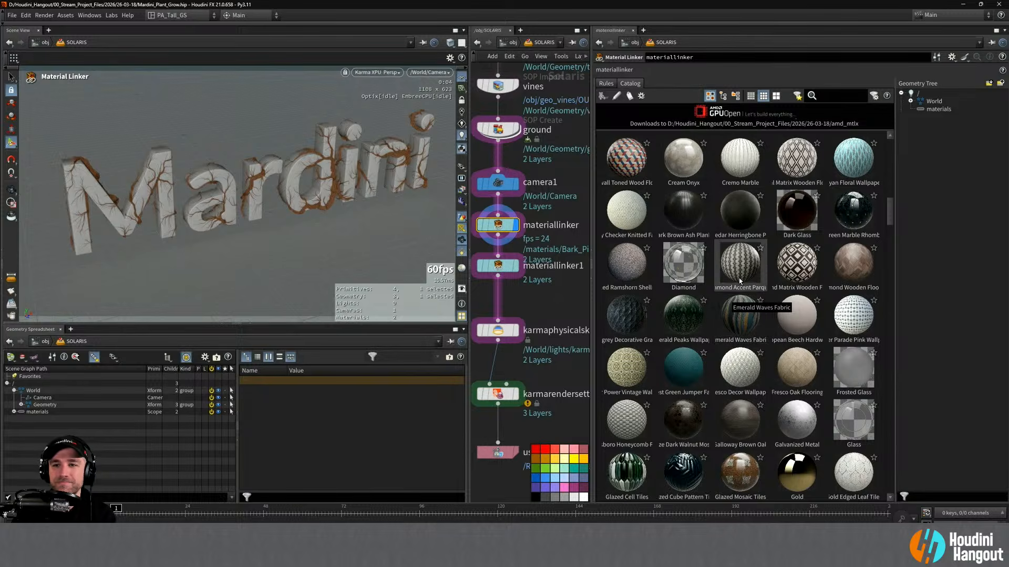
scroll(812, 269, down, 5)
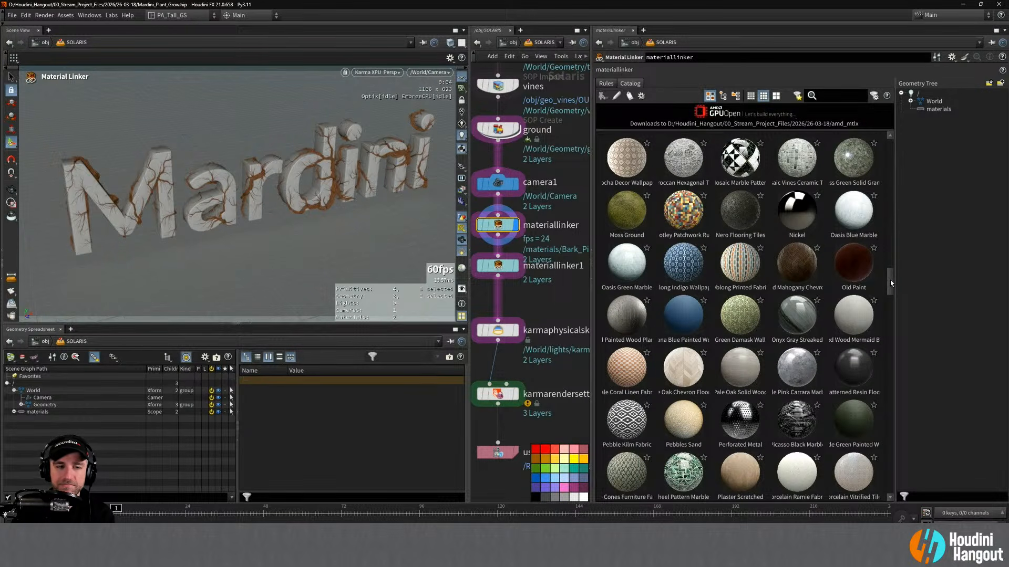
drag(630, 213, 295, 180)
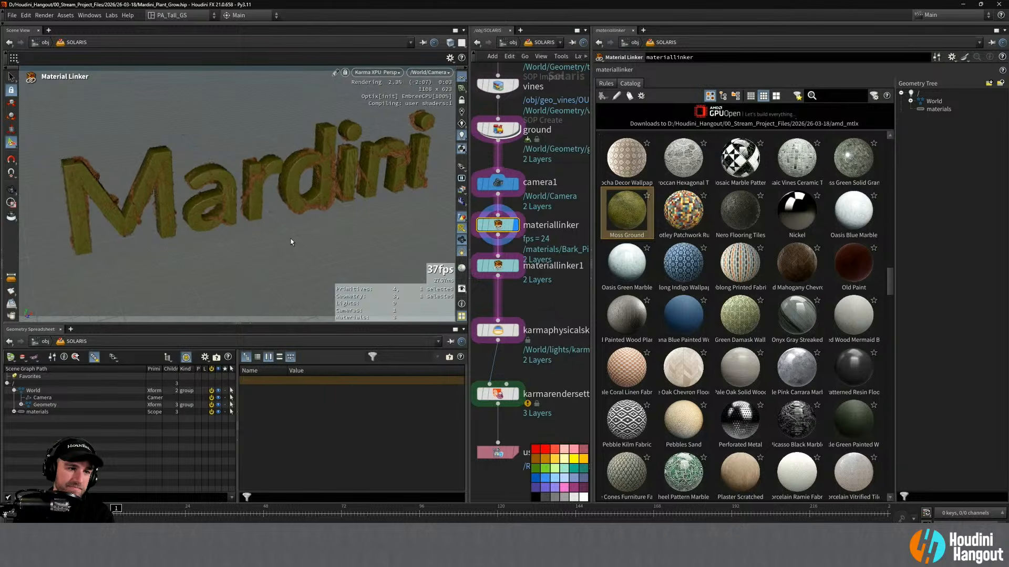
alt+right_drag(286, 180, 547, 273)
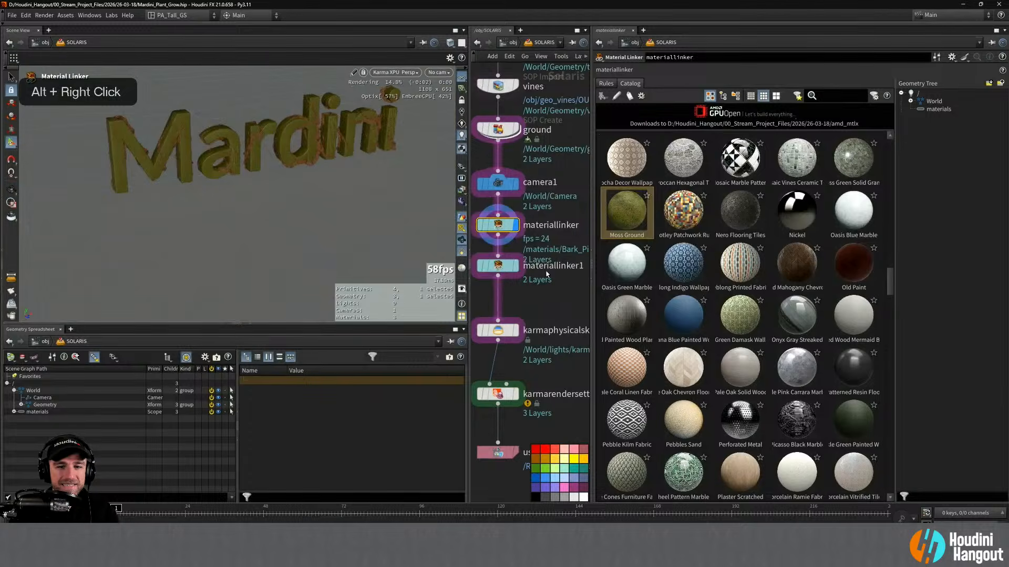
Open the text's source network, widen the network area, and insert a Labs Auto UV node between polybevel1 and RENDER_TEXT
middle_drag(551, 273, 558, 332)
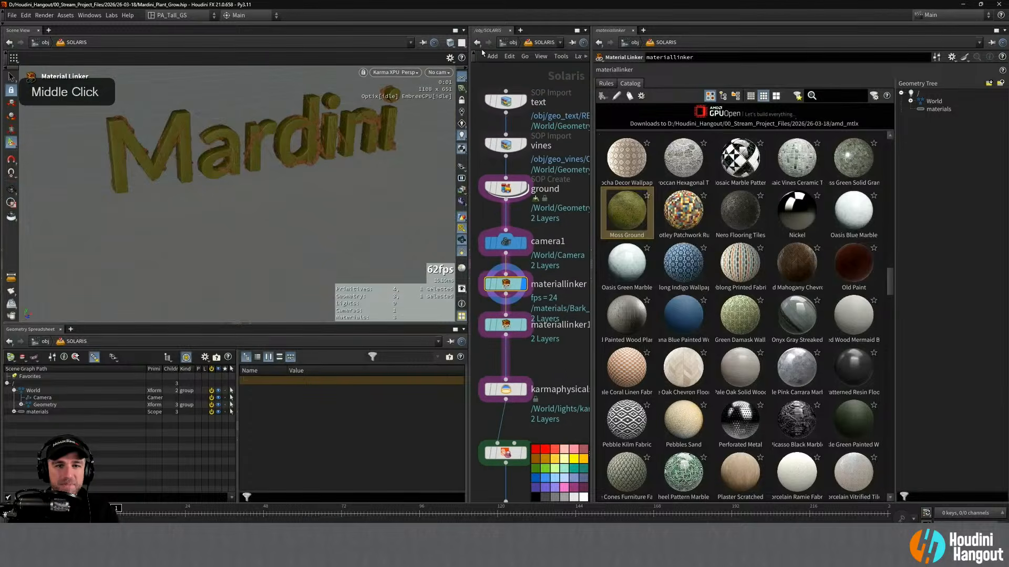
click(515, 105)
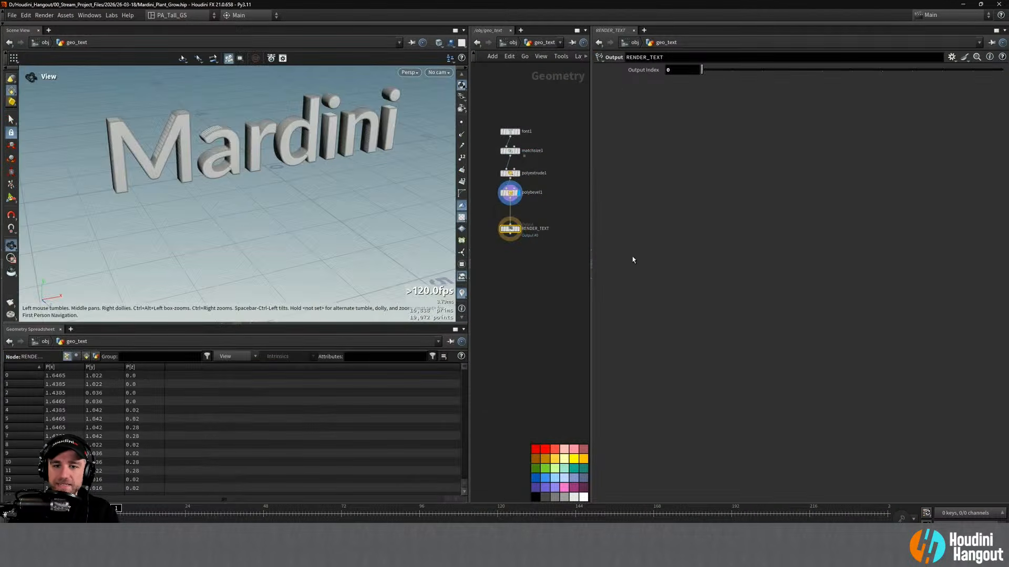
drag(590, 266, 752, 263)
alt+right_drag(574, 284, 601, 273)
alt+middle_drag(602, 274, 570, 368)
alt+right_drag(506, 228, 521, 224)
key(Tab)
text(auto)
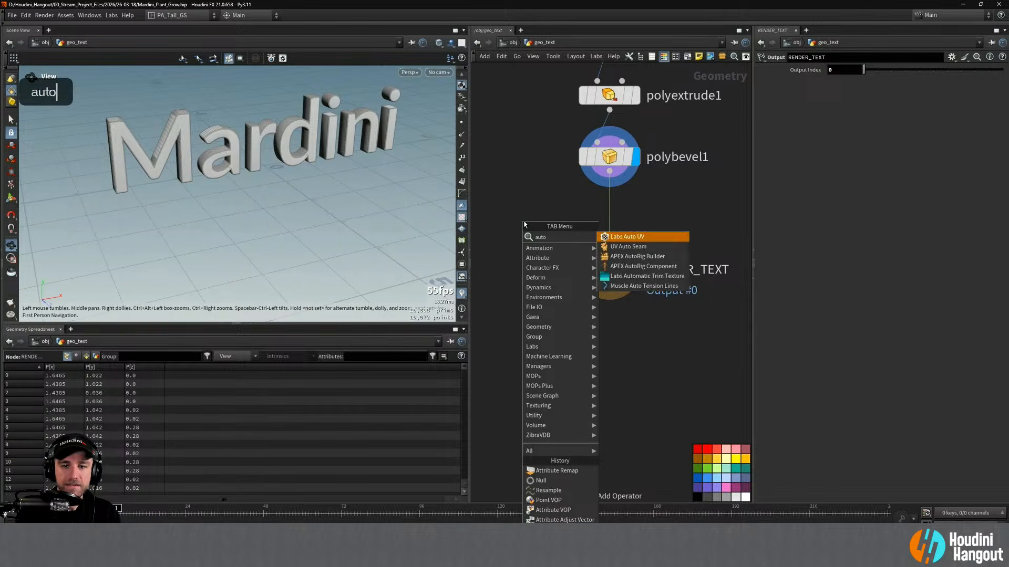
key(Return)
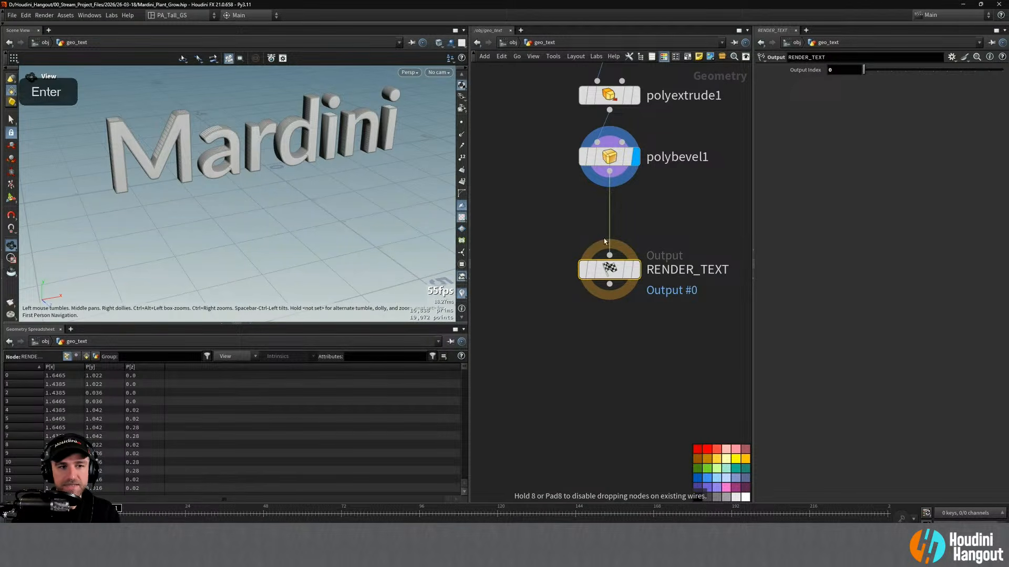
click(617, 227)
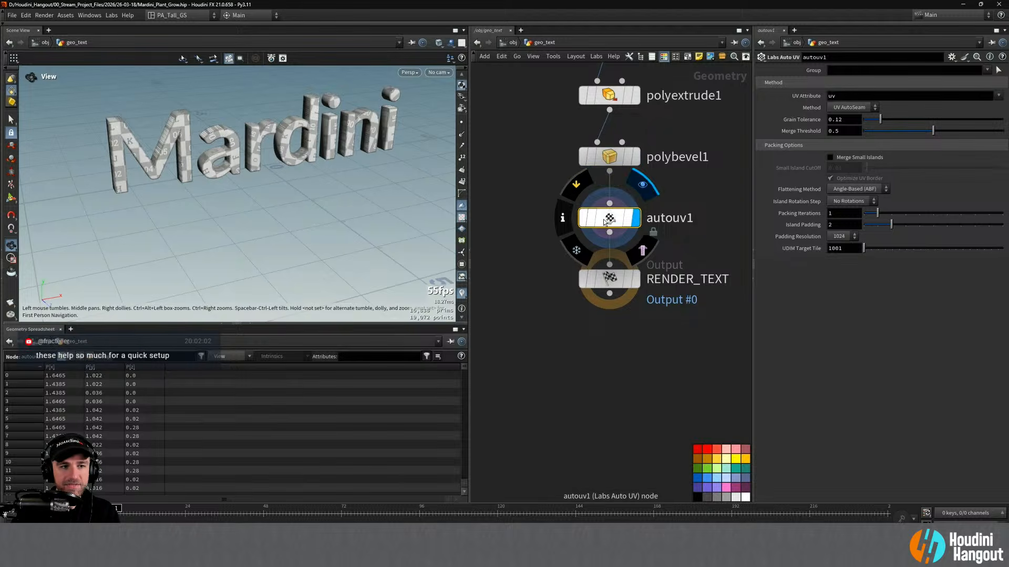
mouse_move(608, 222)
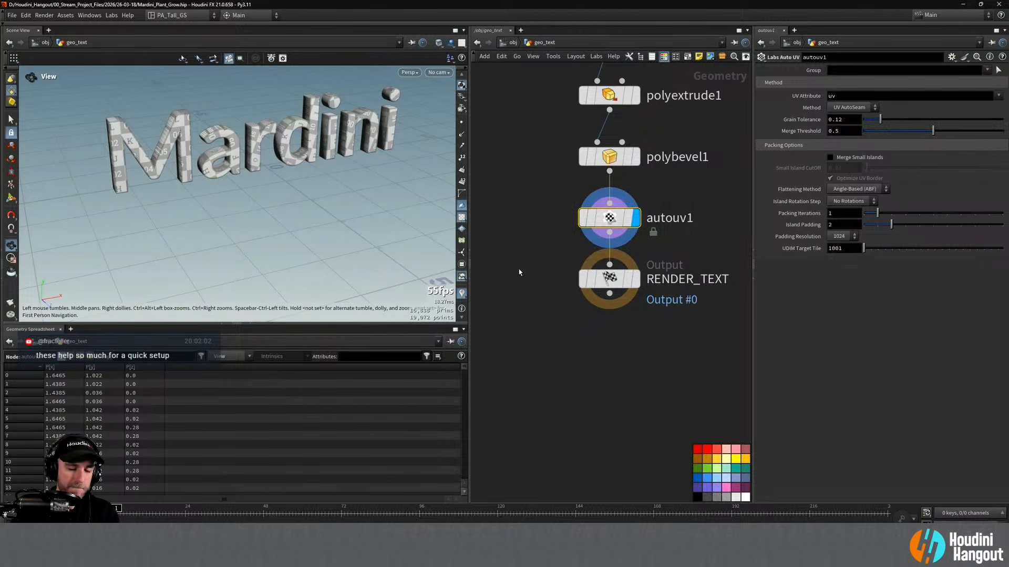
Return to the SOLARIS network and examine the moss and bark materials on the letters up close
key(u)
double_click(559, 304)
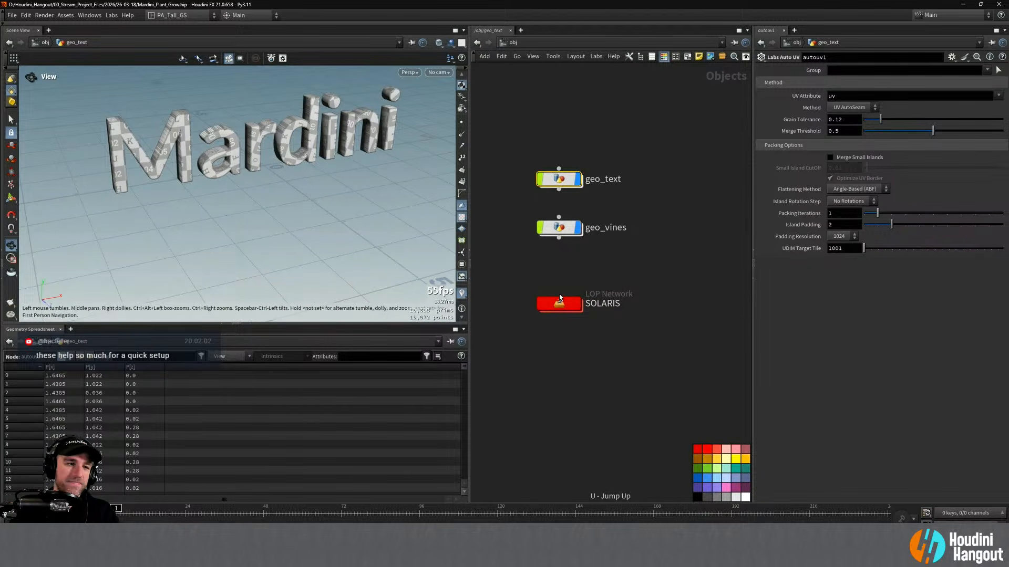
double_click(560, 302)
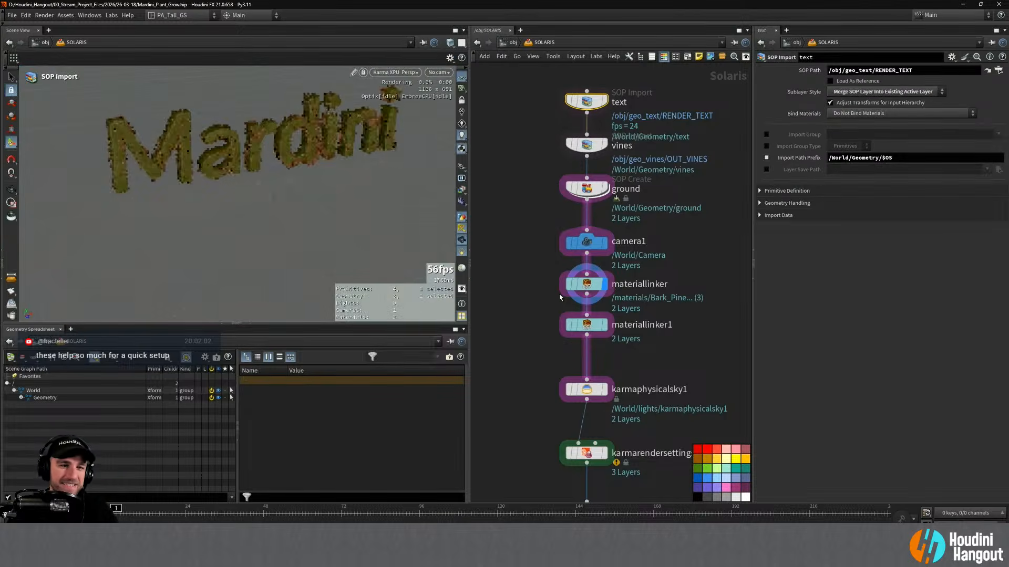
alt+right_drag(312, 114, 285, 111)
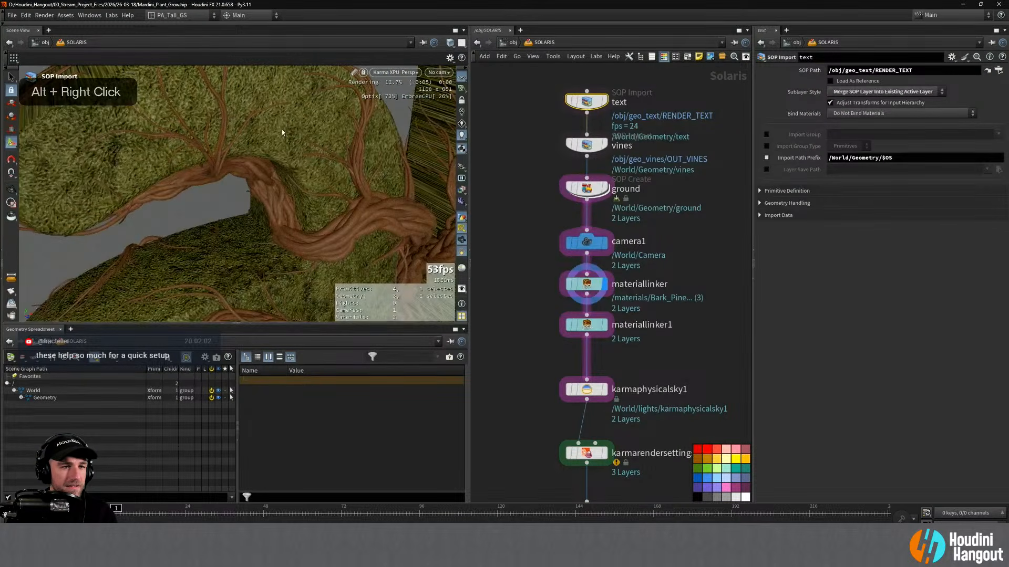
alt+drag(268, 117, 318, 119)
alt+right_drag(318, 120, 170, 119)
alt+drag(169, 120, 420, 242)
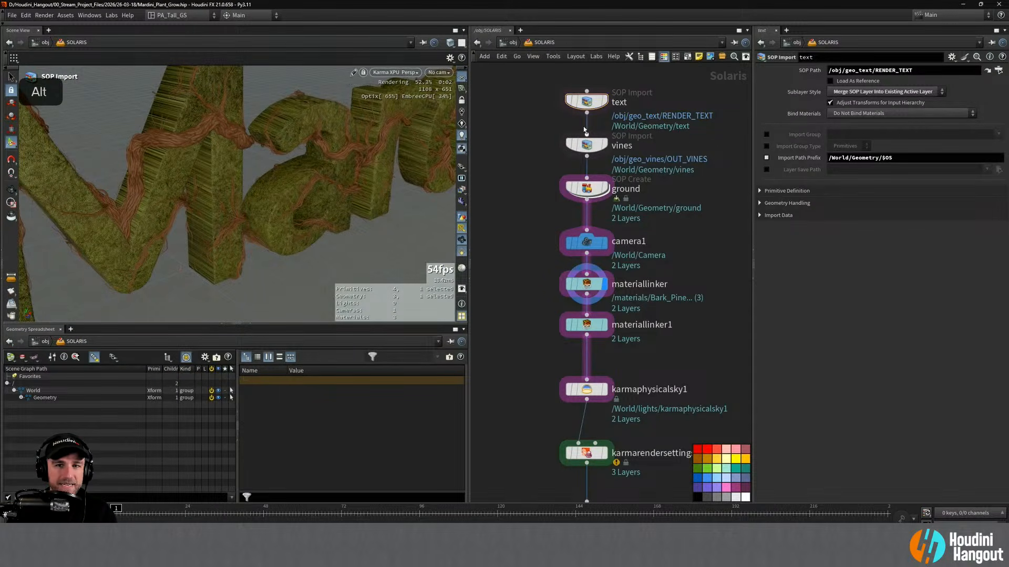
Jump from the text SOP Import to its source geometry and open the settings of autouv1
click(987, 72)
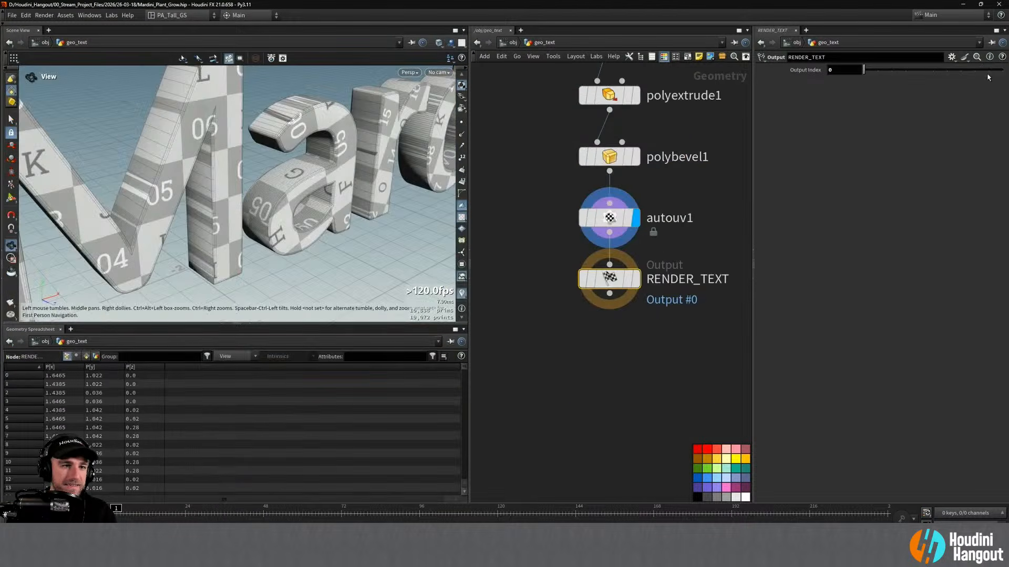
alt+drag(309, 125, 271, 158)
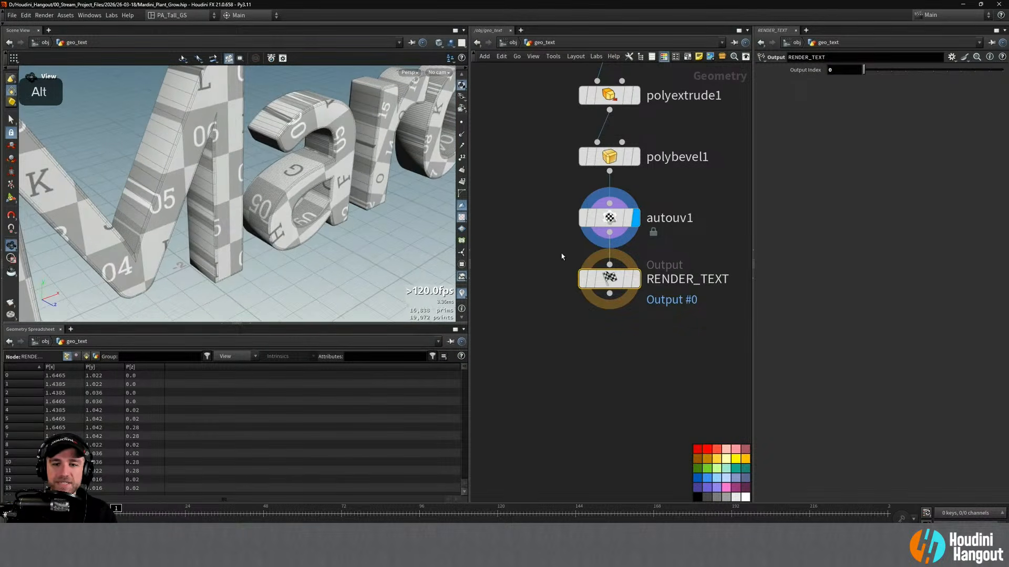
click(605, 221)
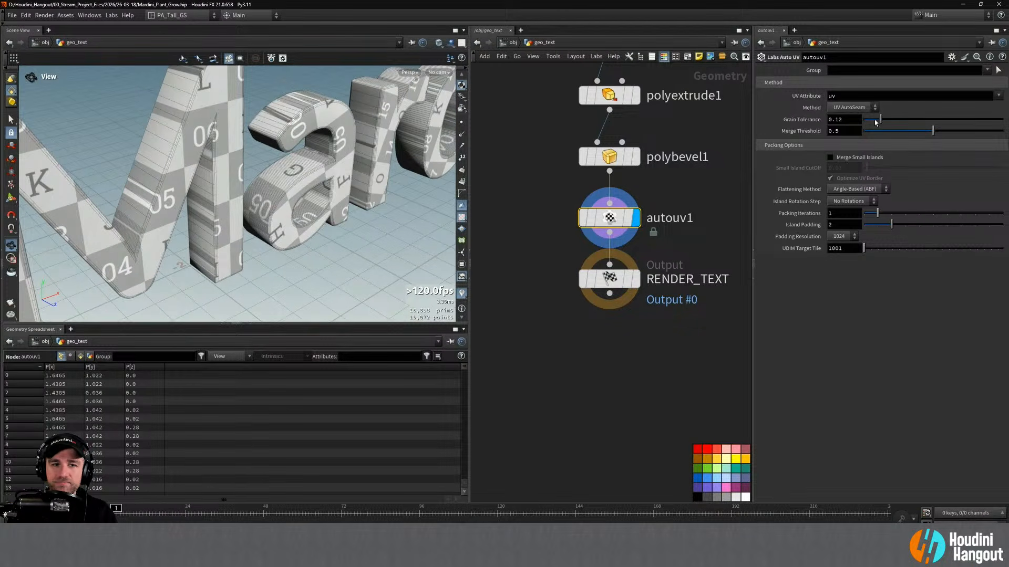
Try higher Grain Tolerance values on autouv1 and undo the last changes
drag(876, 122, 986, 137)
key(ctrl+z)
key(ctrl+z)
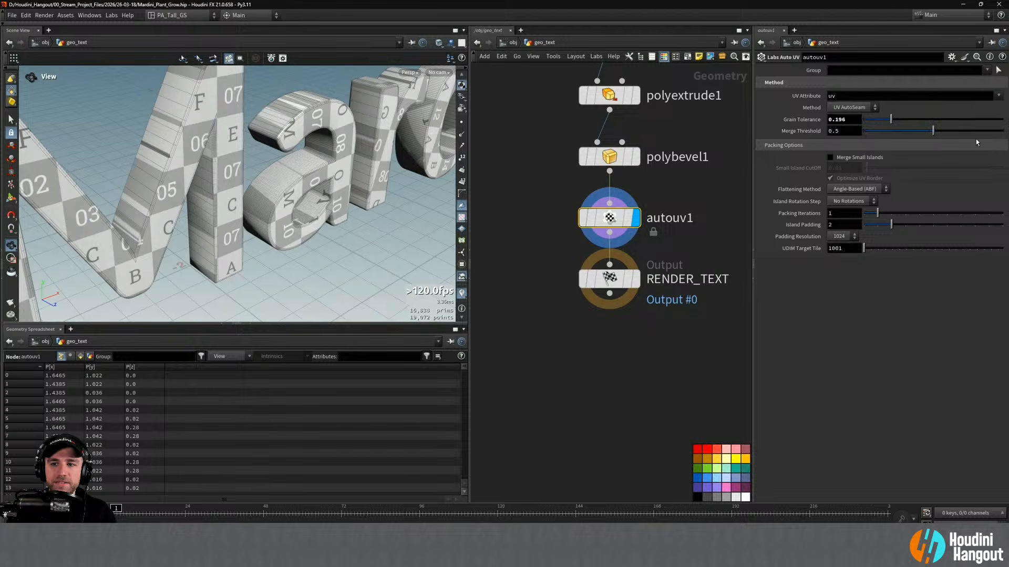
Set the autouv1 method to UV Unwrap and check the UV checker pattern across the letters
click(851, 108)
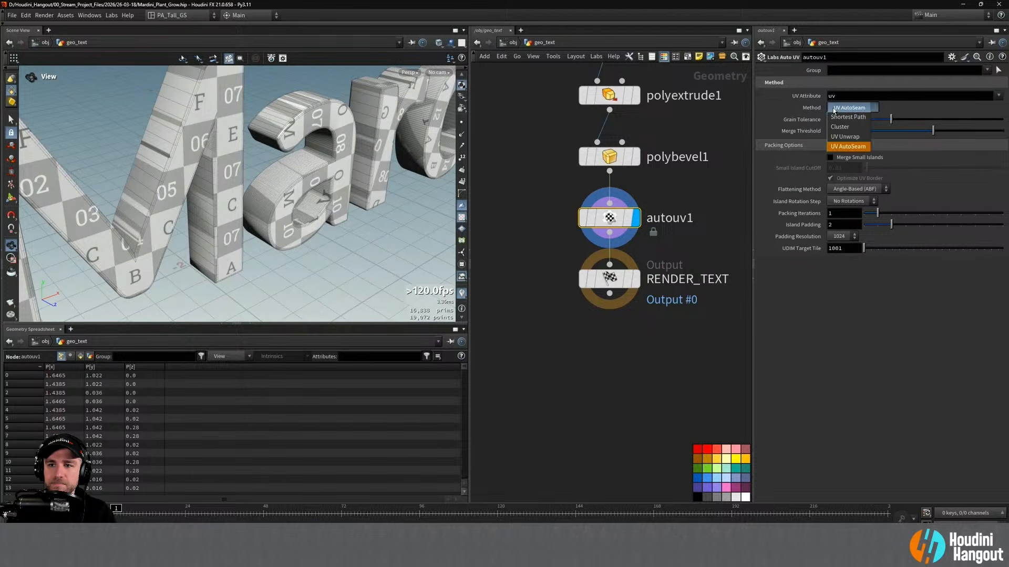
click(845, 136)
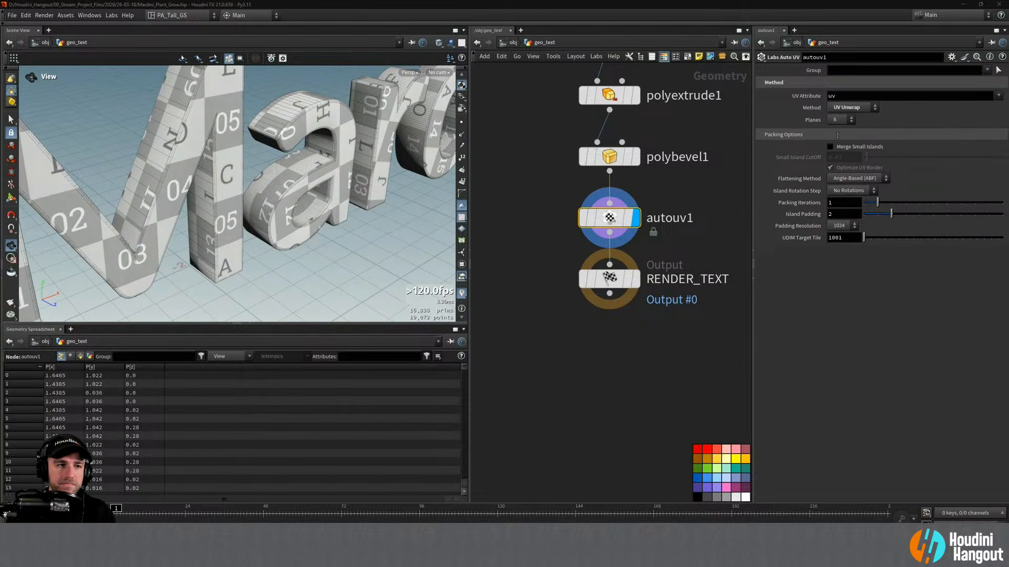
alt+right_drag(97, 91, 132, 105)
alt+middle_drag(131, 105, 168, 121)
alt+drag(168, 121, 267, 137)
alt+right_drag(307, 138, 287, 134)
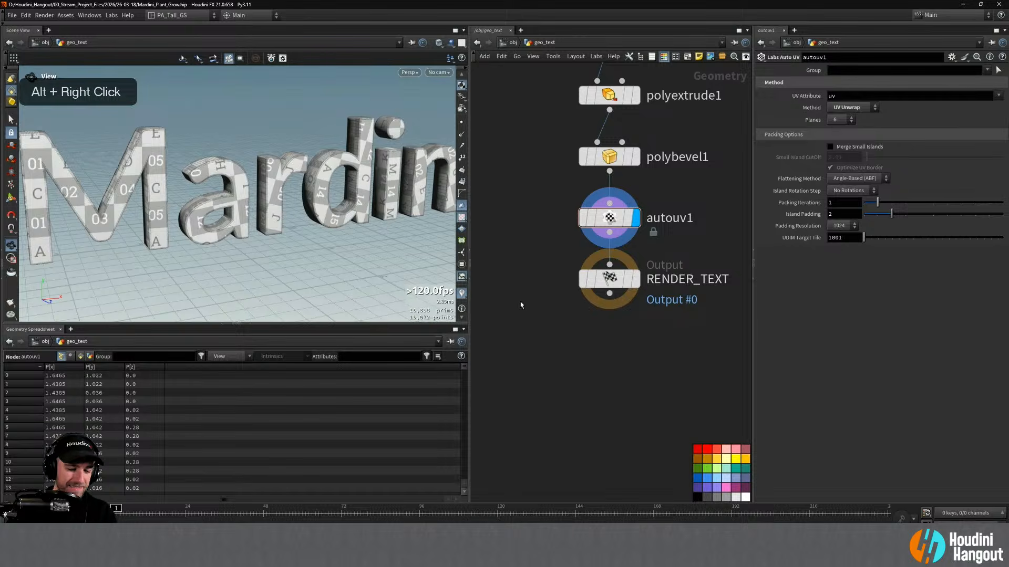
Return to the SOLARIS network and examine how the moss material maps onto the letters from several angles
key(u)
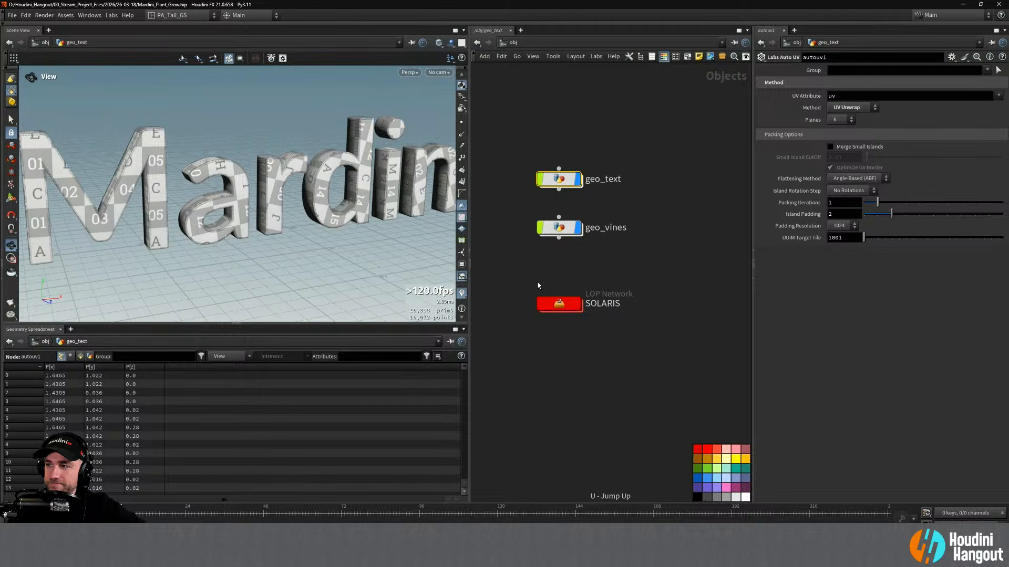
double_click(559, 303)
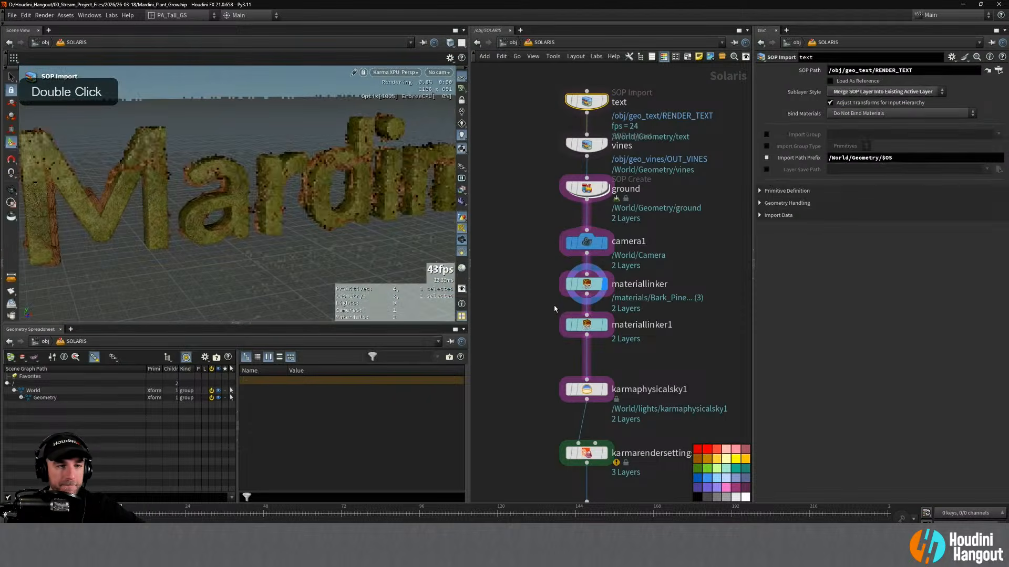
right_click(321, 187)
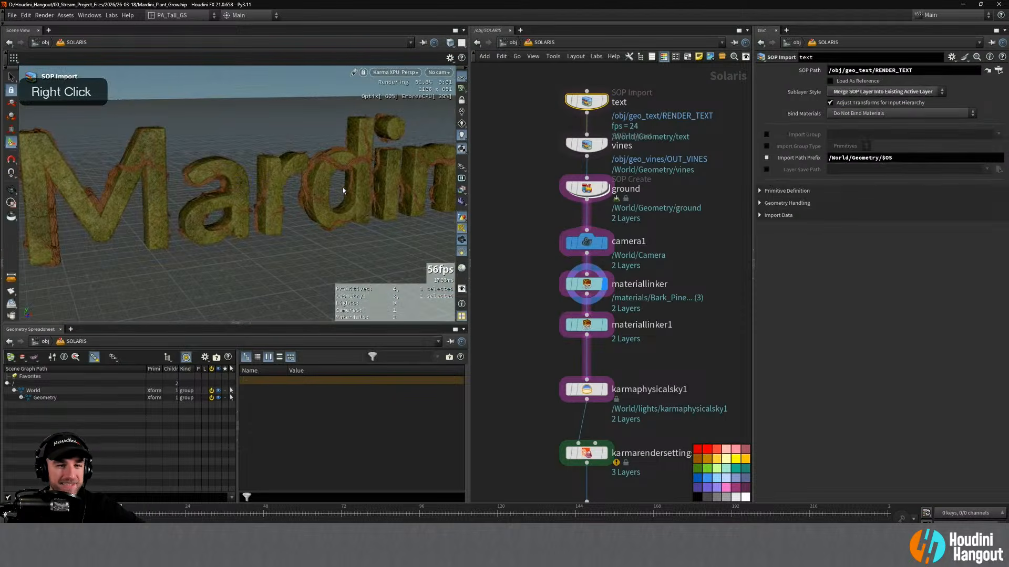
click(293, 196)
alt+drag(275, 170, 289, 169)
alt+right_drag(288, 168, 315, 158)
alt+drag(315, 158, 336, 156)
alt+right_drag(337, 155, 382, 131)
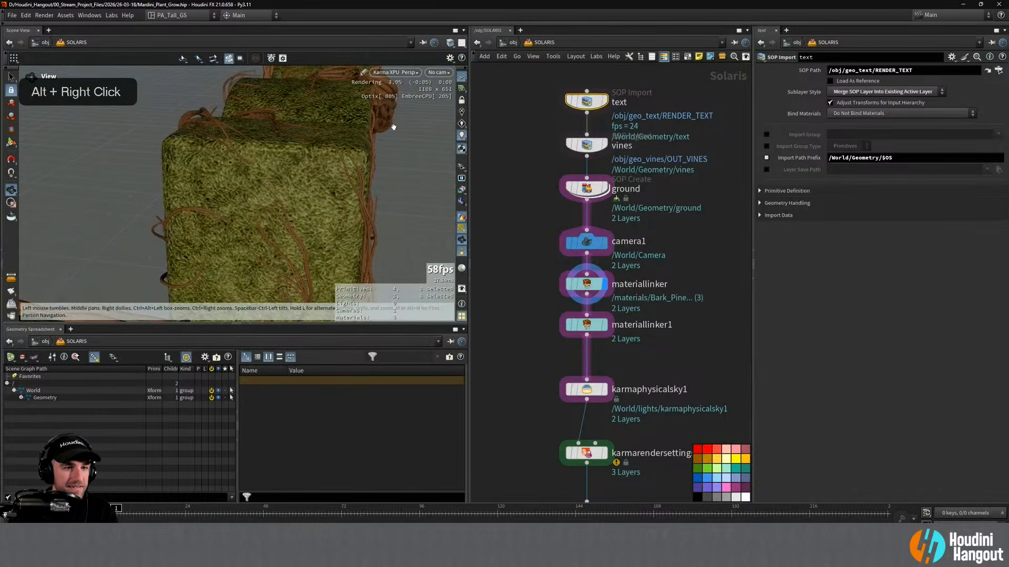
mouse_move(326, 163)
alt+mouse_down()
mouse_move(268, 150)
mouse_move(323, 158)
alt+mouse_up()
alt+right_drag(147, 176, 349, 192)
alt+drag(350, 192, 326, 194)
alt+middle_drag(326, 194, 268, 213)
alt+right_drag(268, 213, 208, 215)
alt+drag(208, 215, 220, 213)
Move the materiallinker1 node slightly further down between materiallinker and karmaphysicalsky1
alt+middle_drag(514, 349, 503, 299)
drag(580, 277, 580, 288)
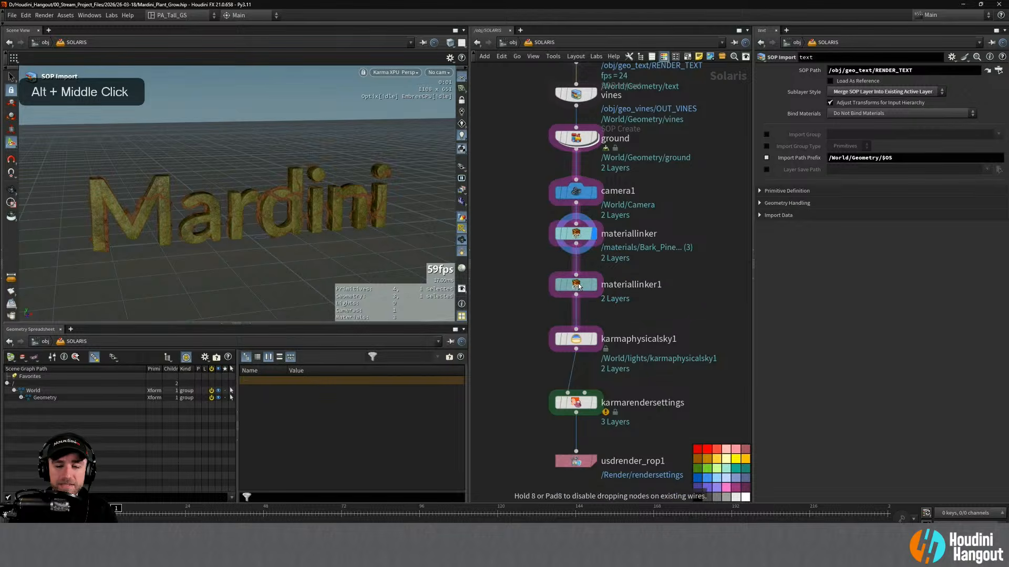
alt+drag(262, 216, 266, 212)
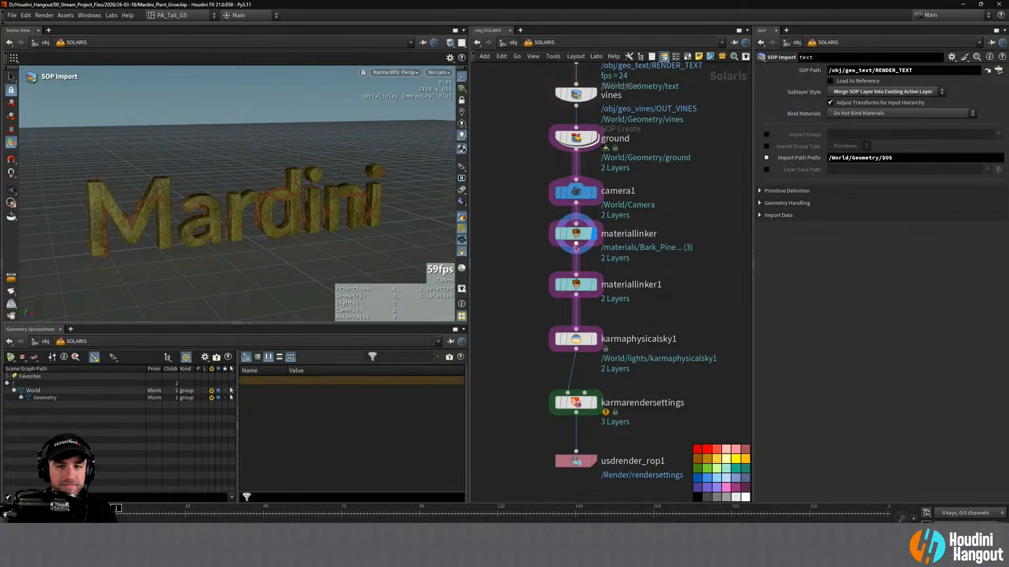
Add a UV Project node after grid1 inside the ground node, and return to the SOLARIS network
double_click(577, 138)
key(Tab)
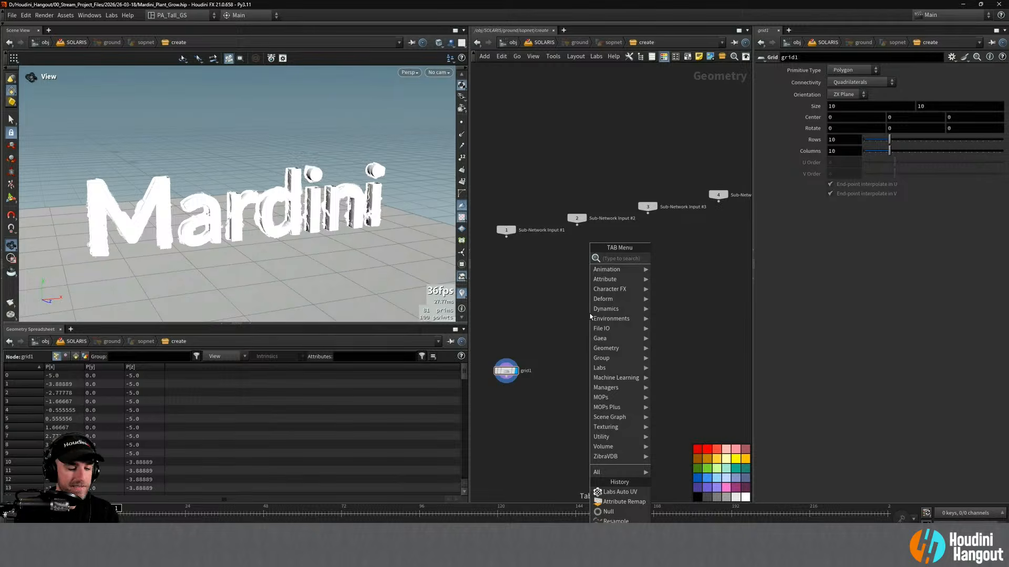
text(uv pro)
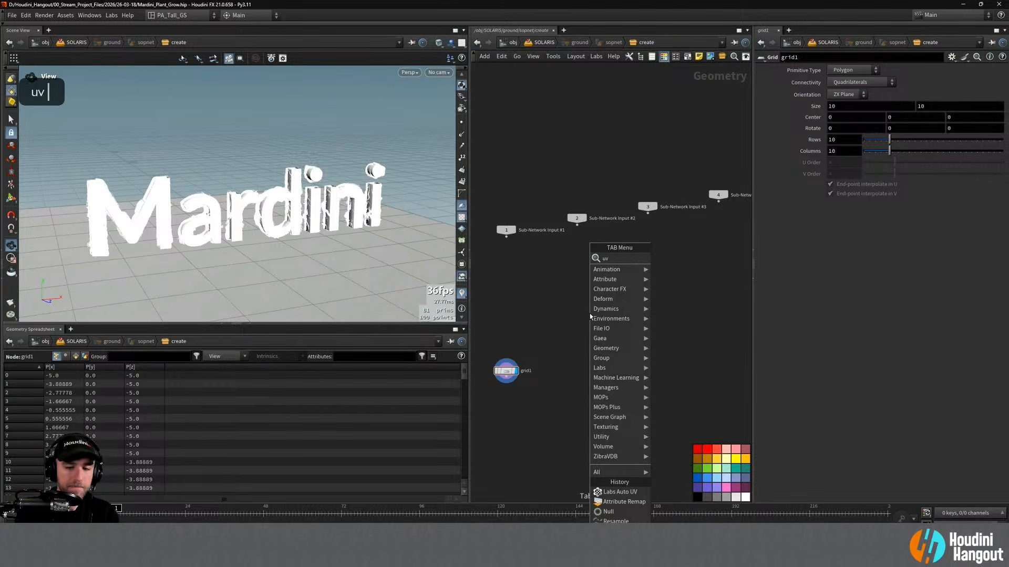
key(Return)
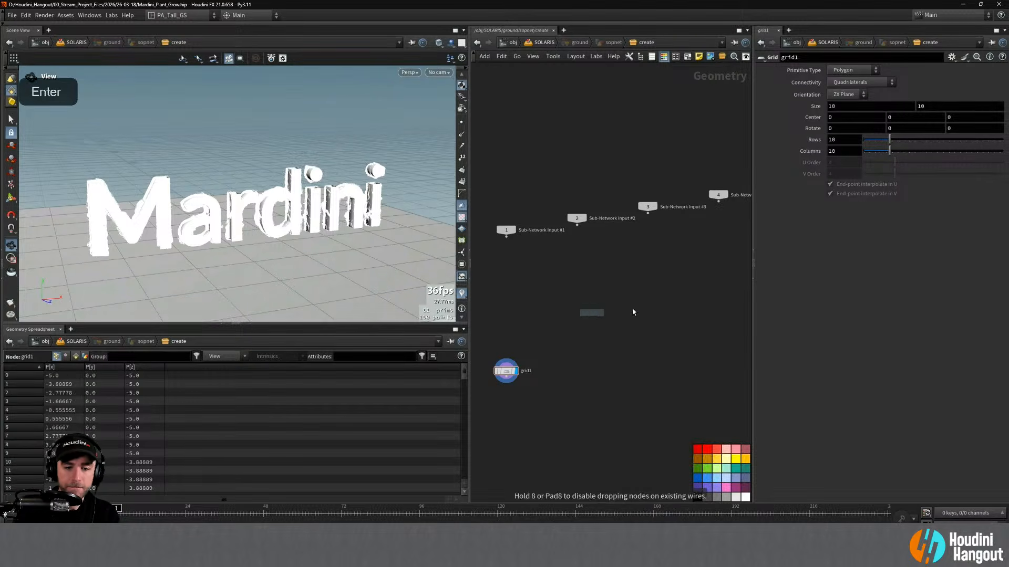
click(504, 382)
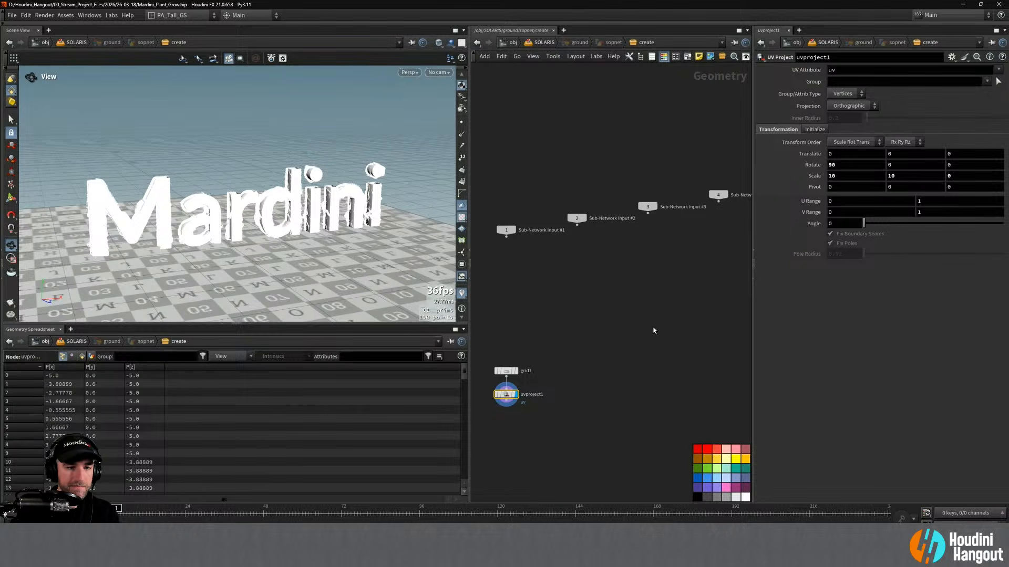
key(u)
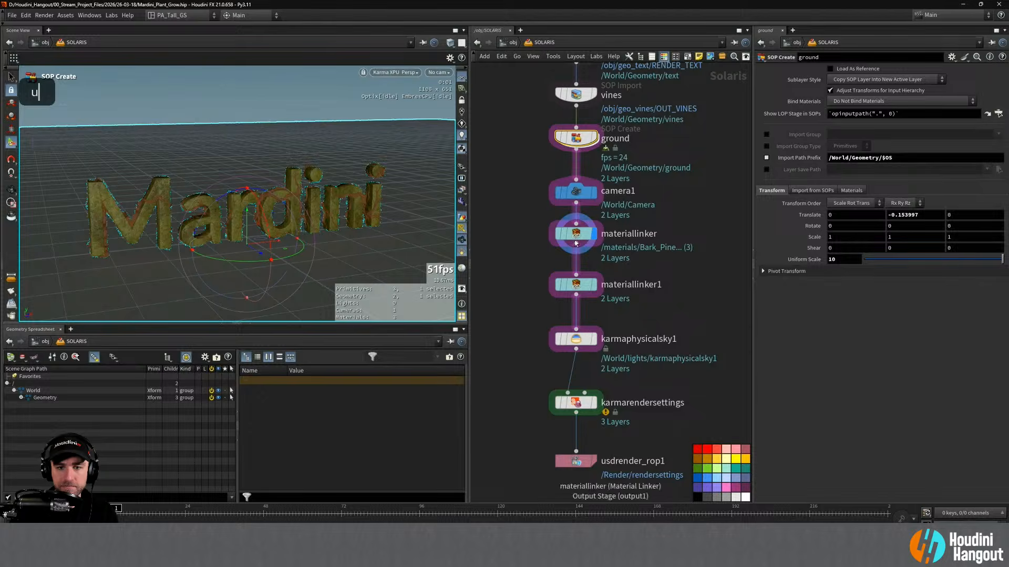
Search materiallinker's catalog for "ground", try the TH: Rocks Dirt Ground material on the ground plane, and undo the assignment
click(574, 236)
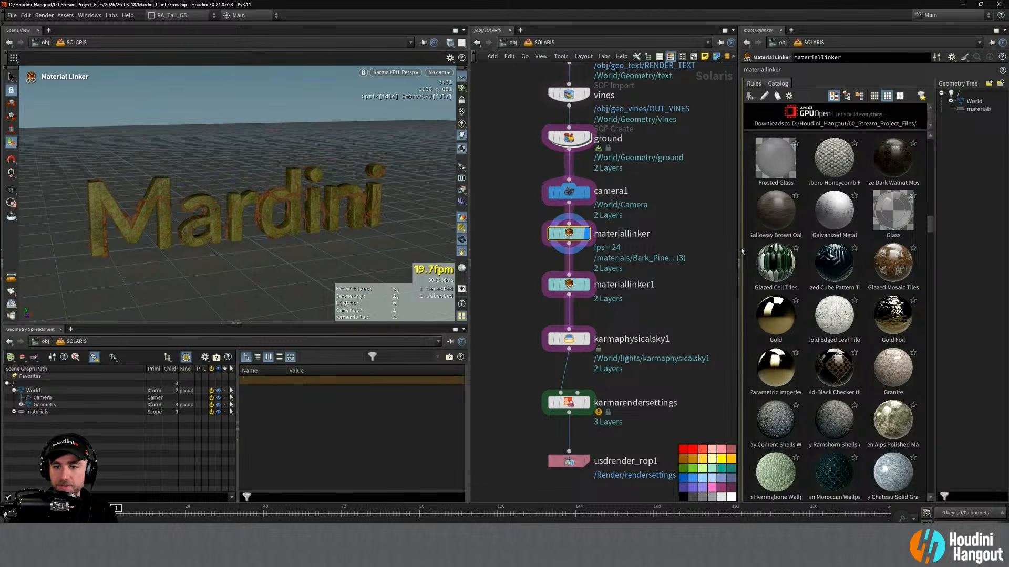
drag(739, 267, 608, 272)
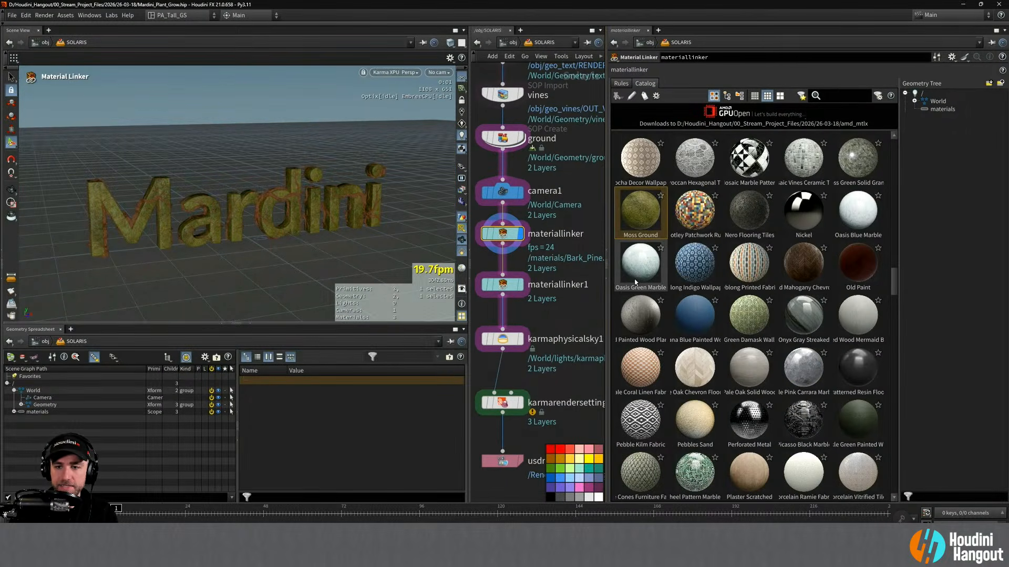
scroll(782, 272, down, 5)
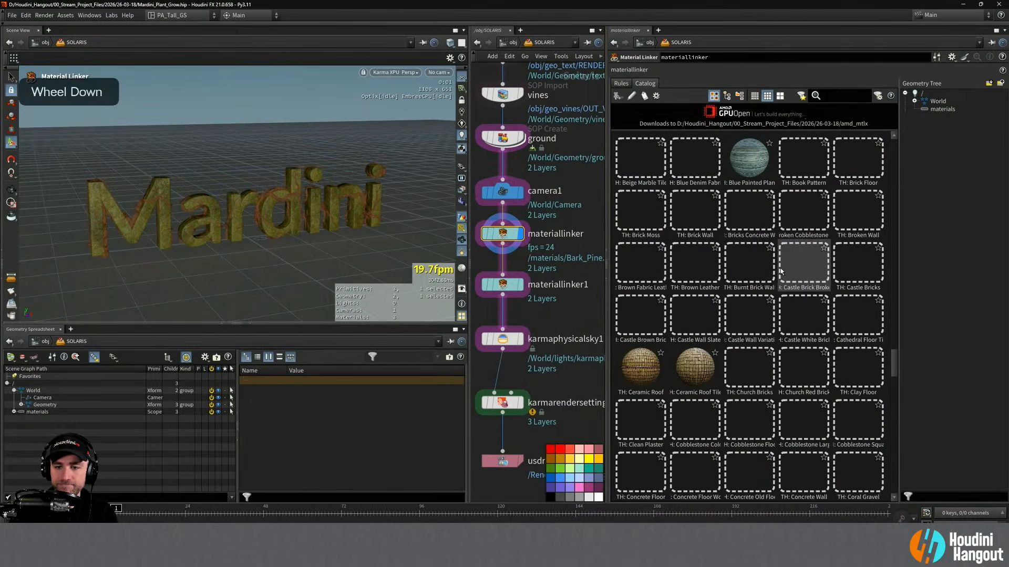
click(829, 97)
text(ground)
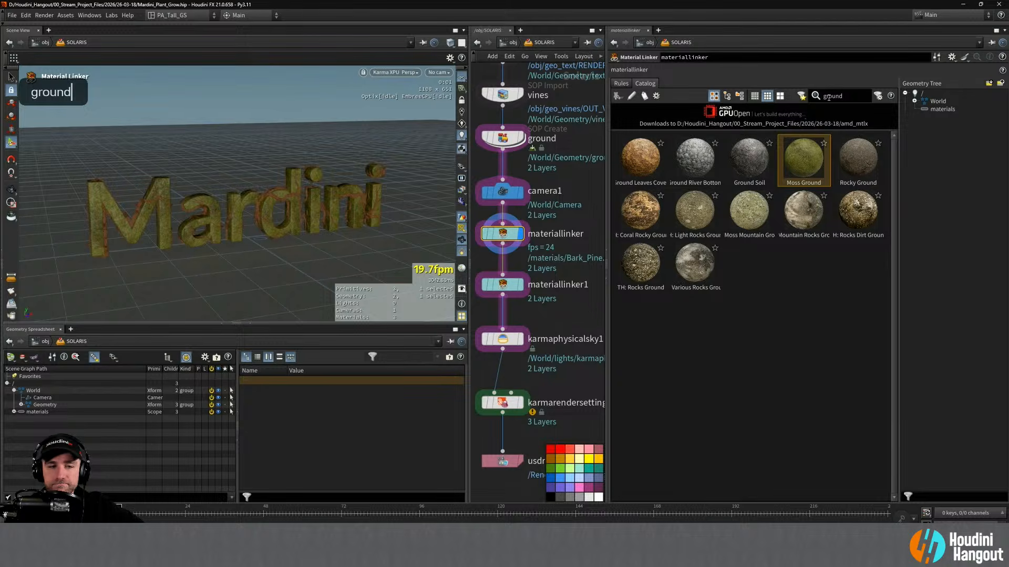
drag(858, 210, 255, 273)
click(520, 403)
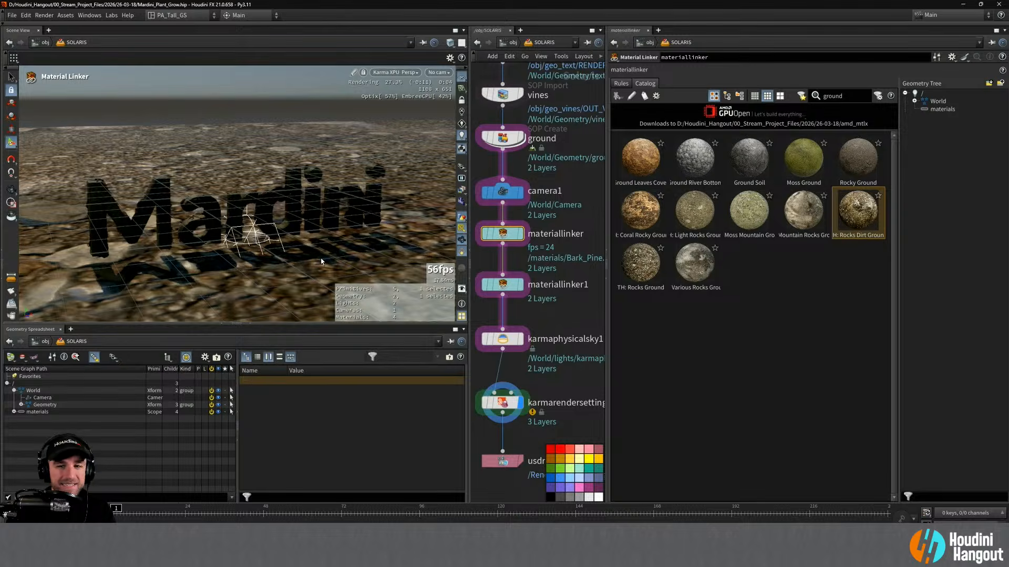
key(ctrl+z)
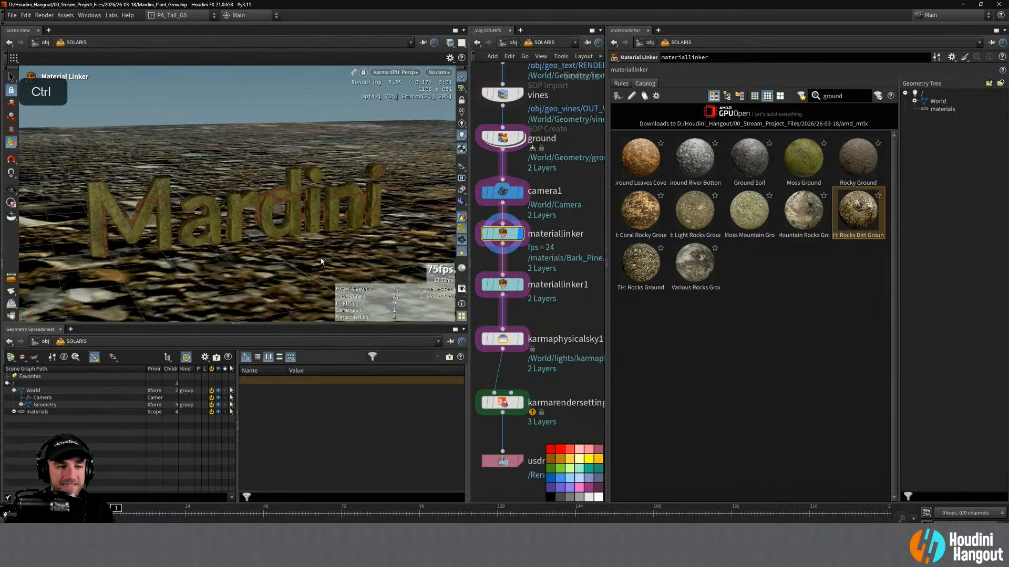
key(ctrl+z)
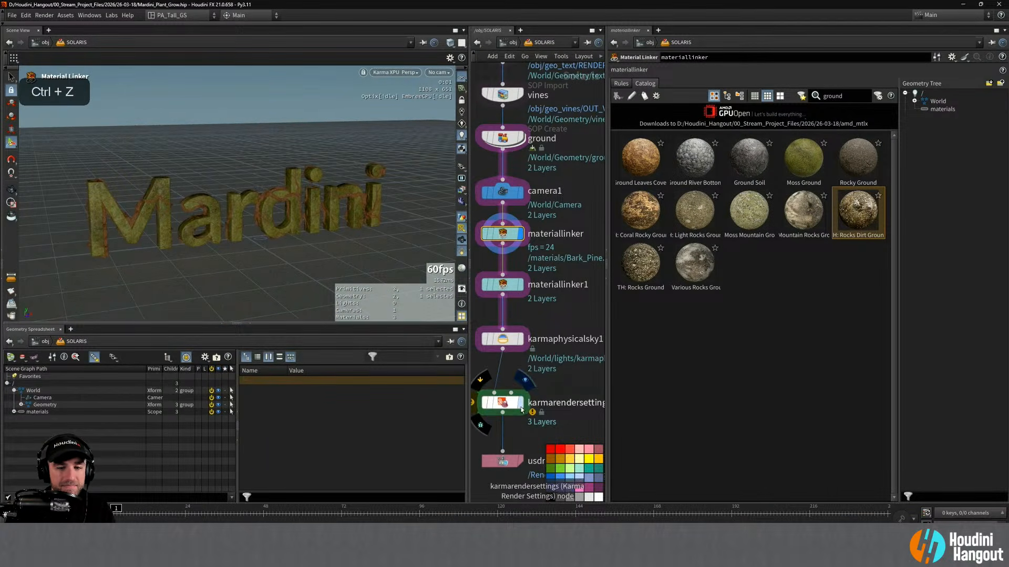
Display karmarendersettings and set karmaphysicalsky1's solar altitude to 20.5, solar azimuth to 144 and exposure to 1
click(520, 403)
click(503, 403)
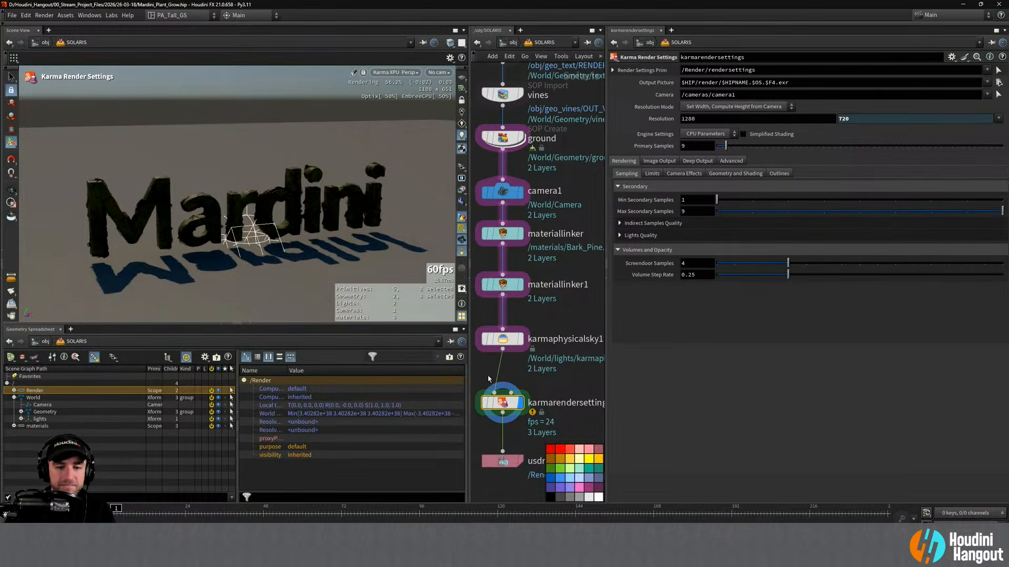
click(502, 339)
drag(723, 187, 783, 179)
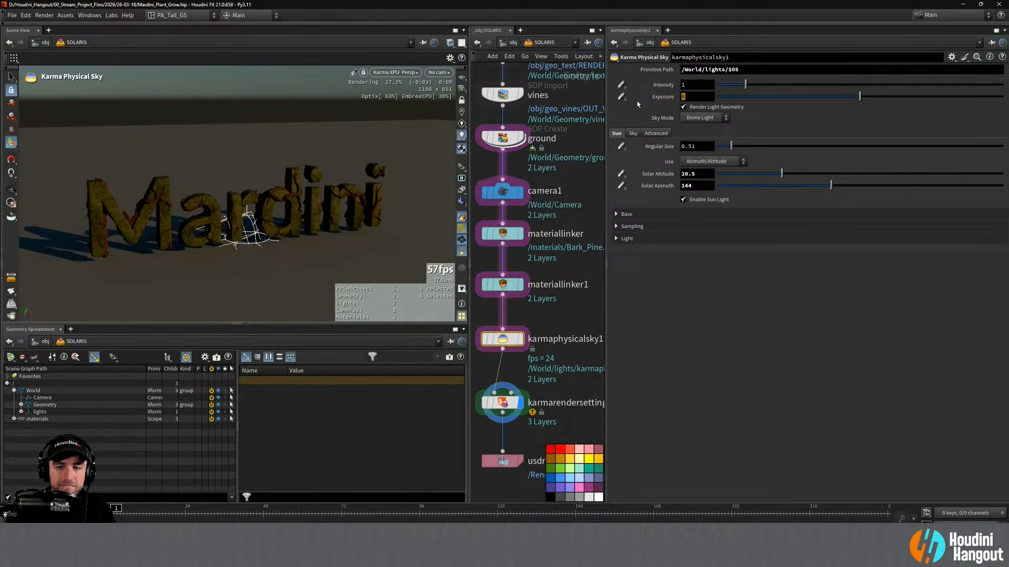
text(1)
key(Return)
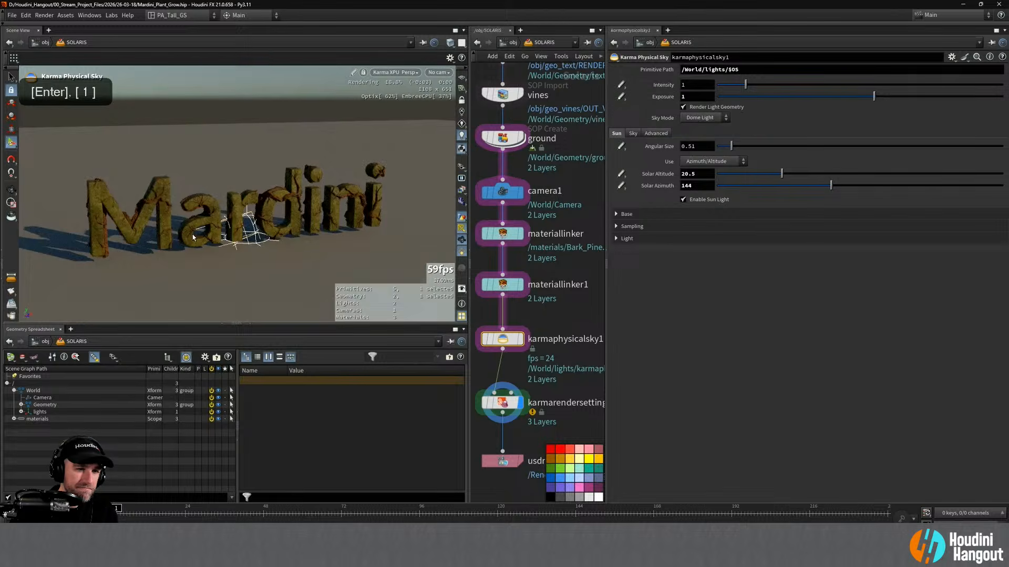
Lower the physical sky's solar altitude to 12.7 and set its solar azimuth to 146.5, checking the light on the letters
click(742, 175)
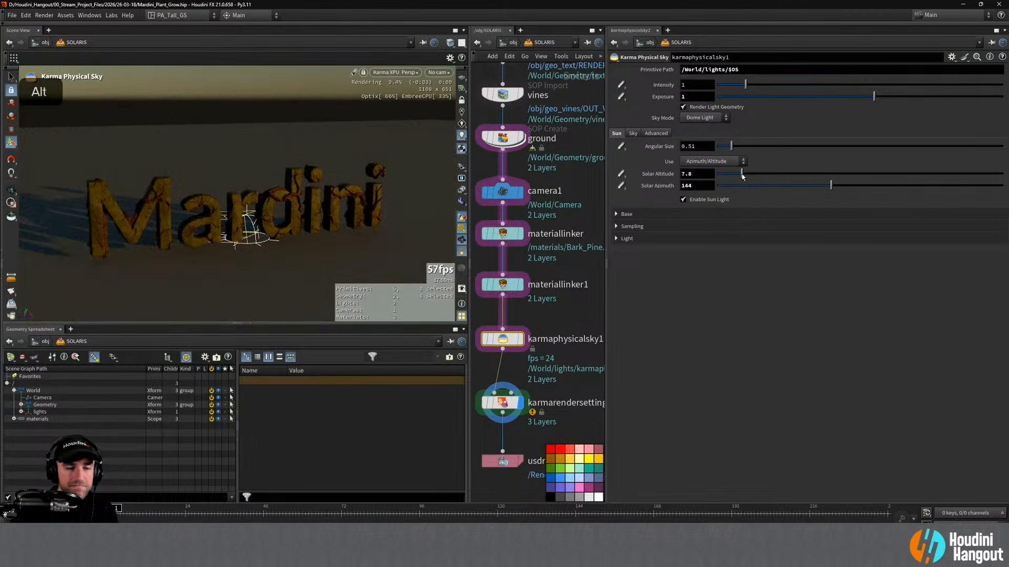
mouse_move(210, 220)
alt+right_down()
mouse_move(276, 200)
mouse_move(286, 218)
mouse_move(223, 230)
alt+right_up()
alt+drag(222, 230, 270, 225)
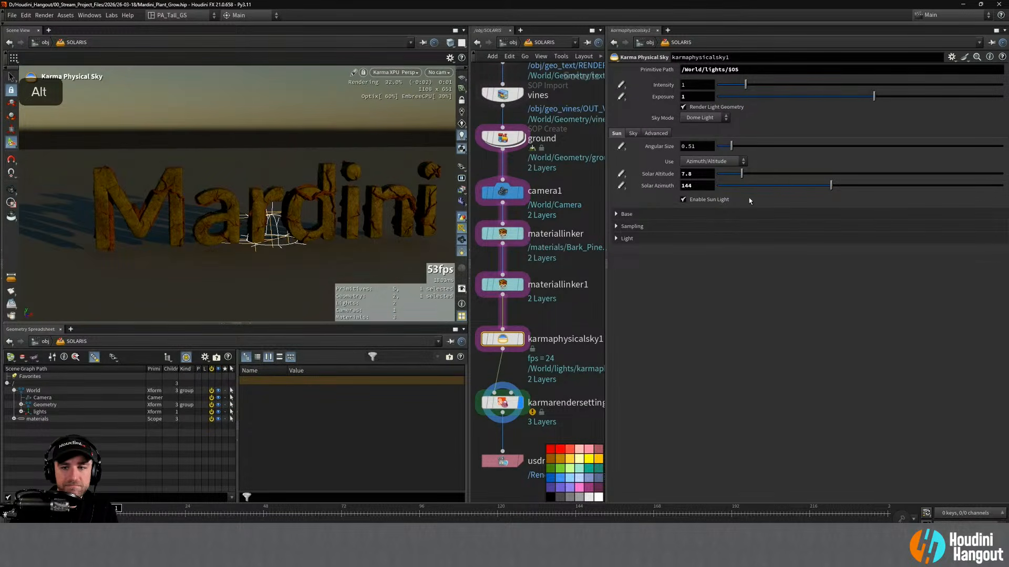
drag(831, 186, 834, 186)
drag(742, 173, 758, 179)
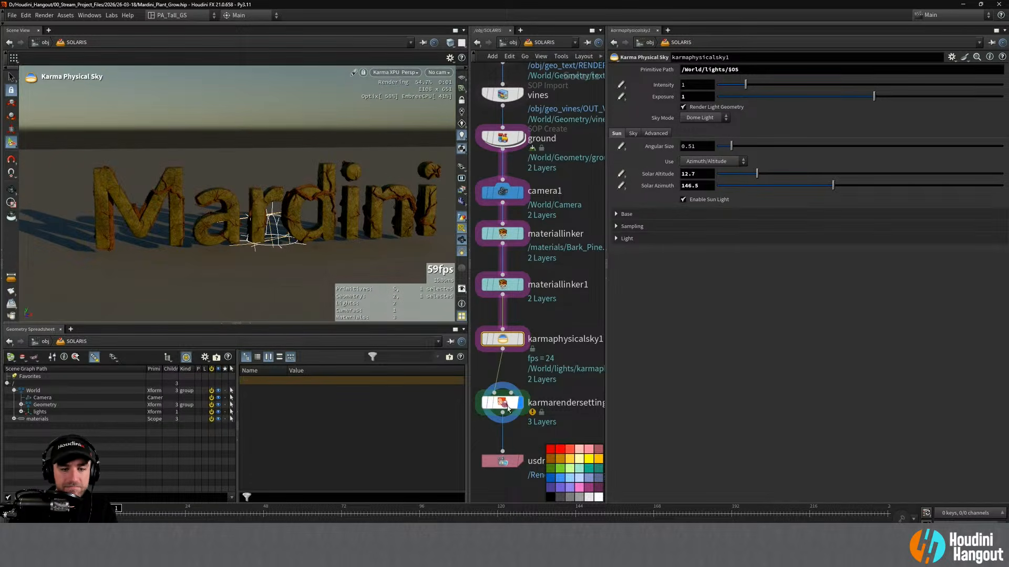
Select materiallinker1 and open the default material catalog in place of the AMD library
click(513, 291)
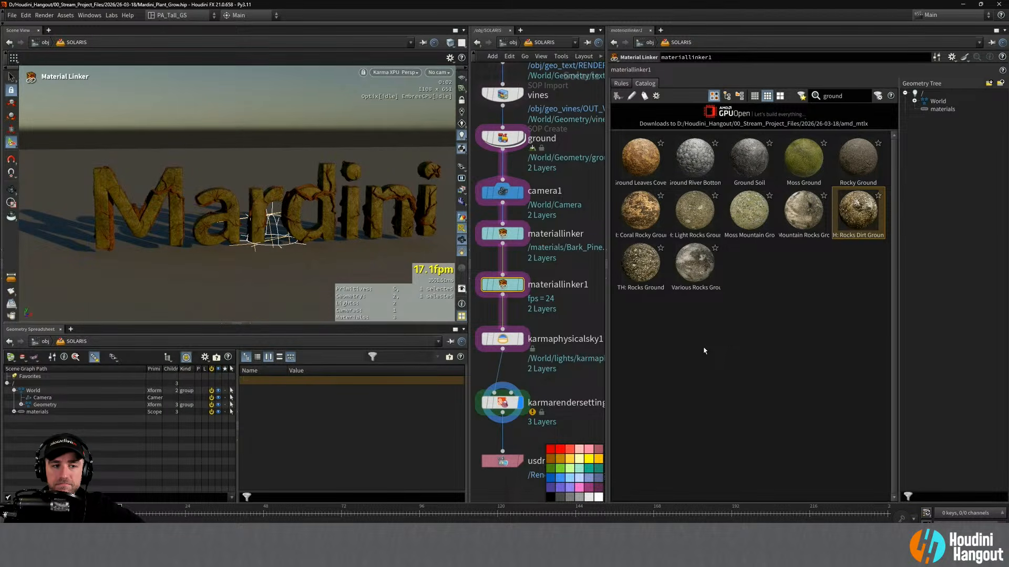
right_click(704, 351)
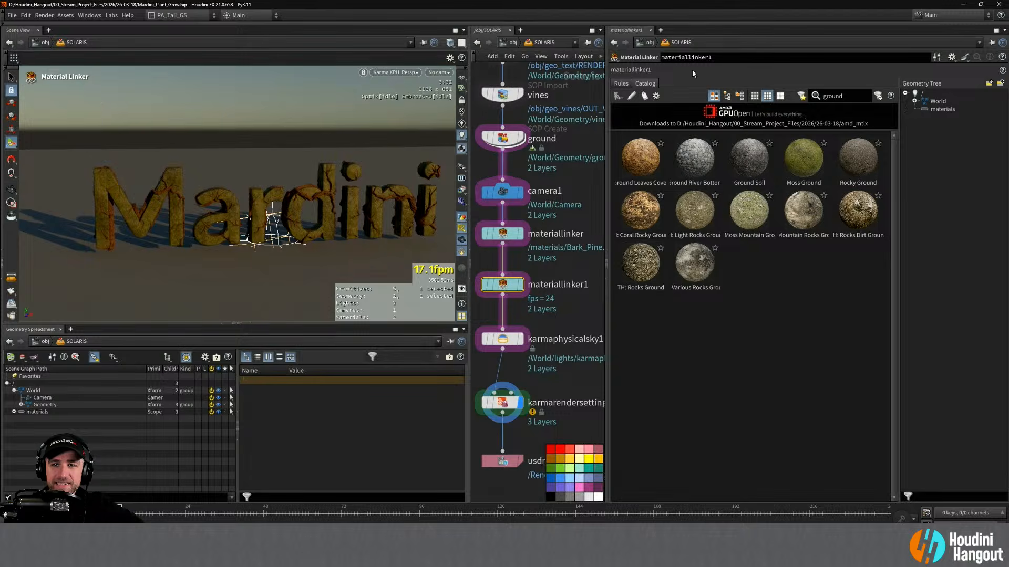
double_click(850, 97)
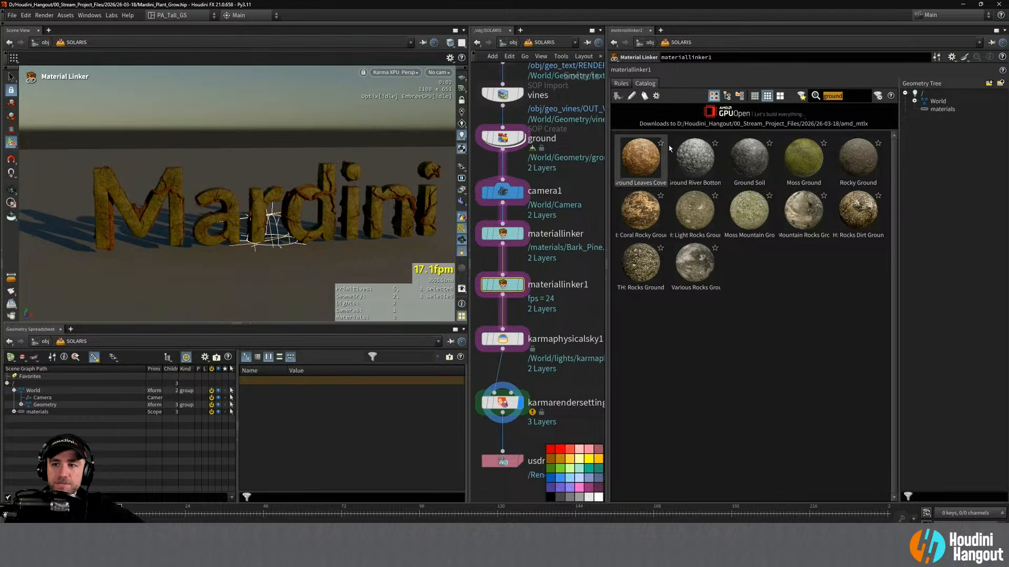
click(655, 96)
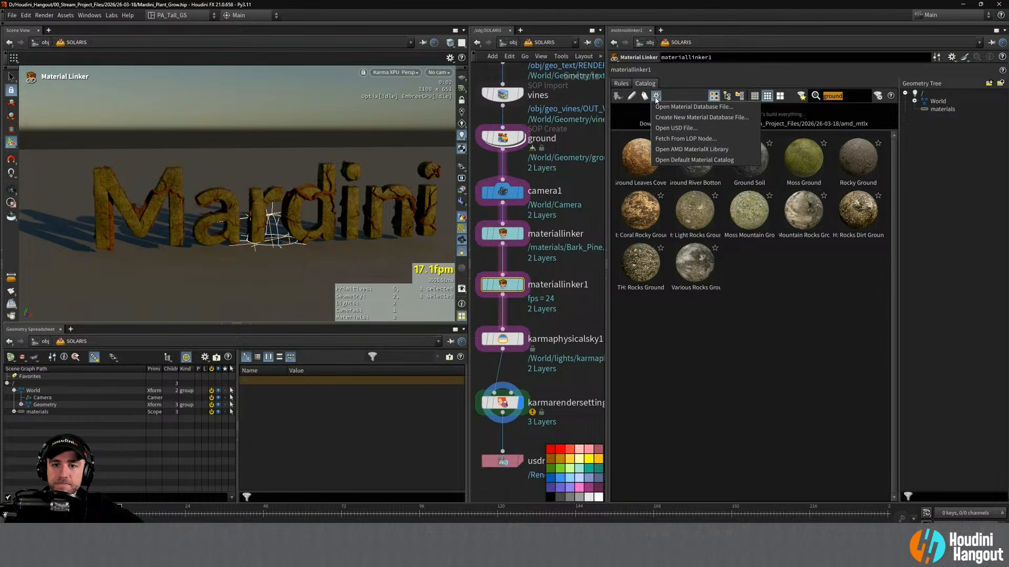
click(660, 107)
click(932, 274)
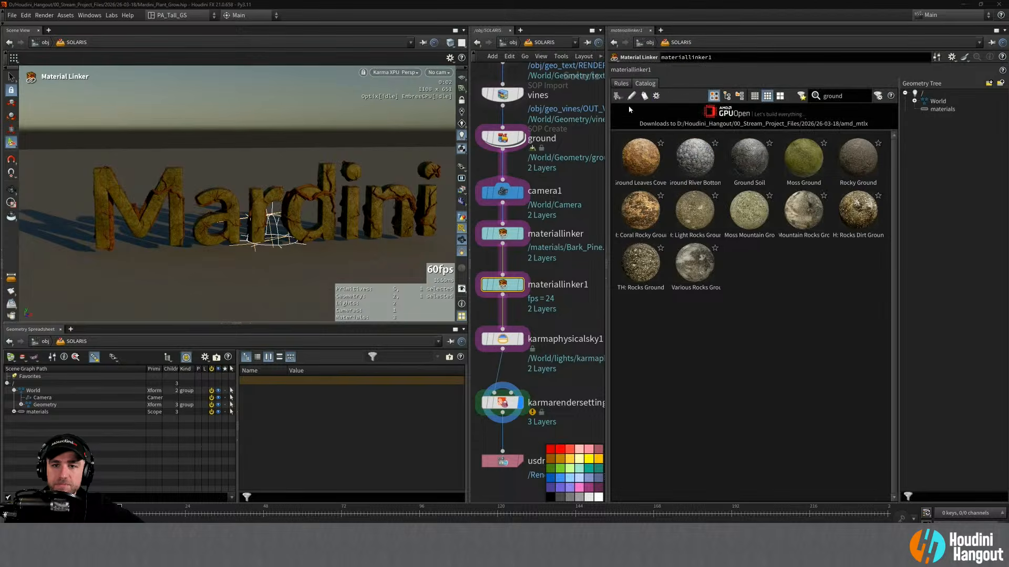
click(656, 96)
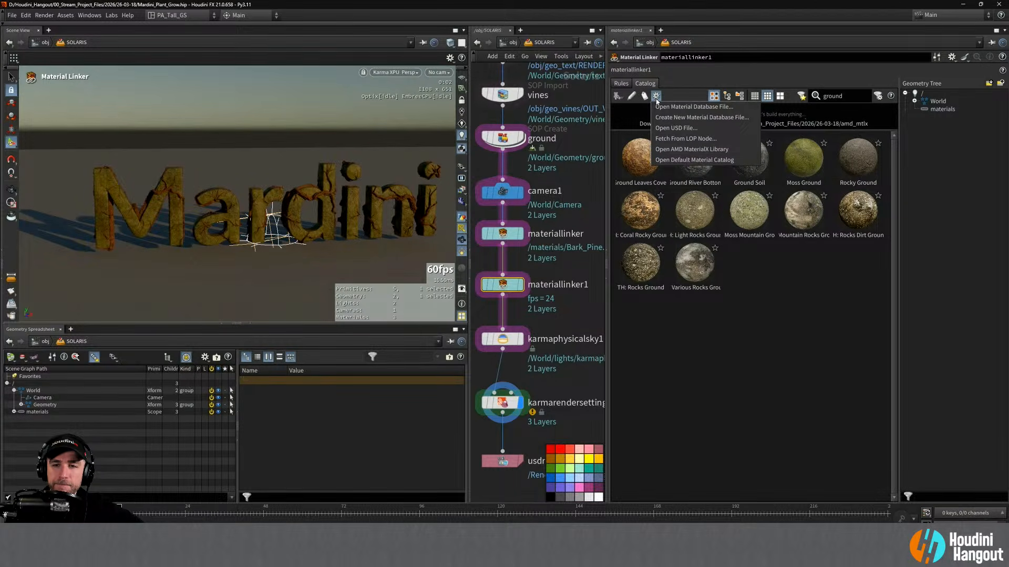
click(681, 160)
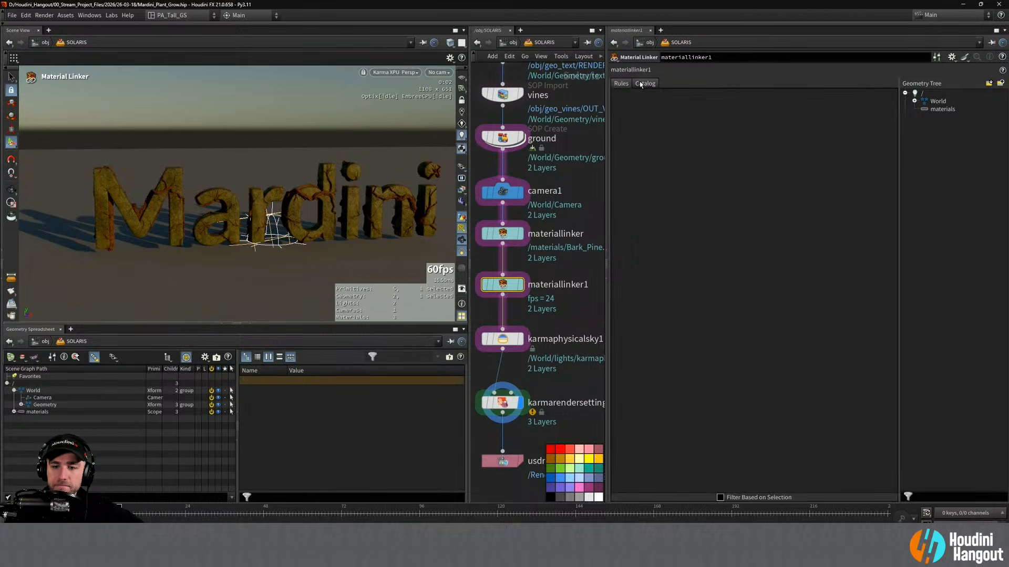
Switch materiallinker1's catalog back to the AMD MaterialX Library
click(655, 96)
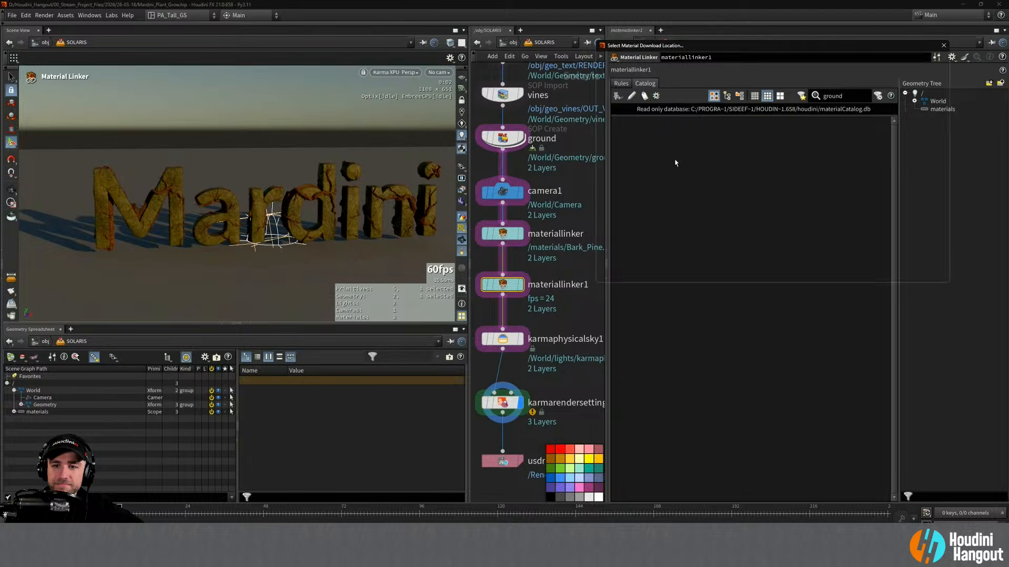
click(681, 160)
click(892, 277)
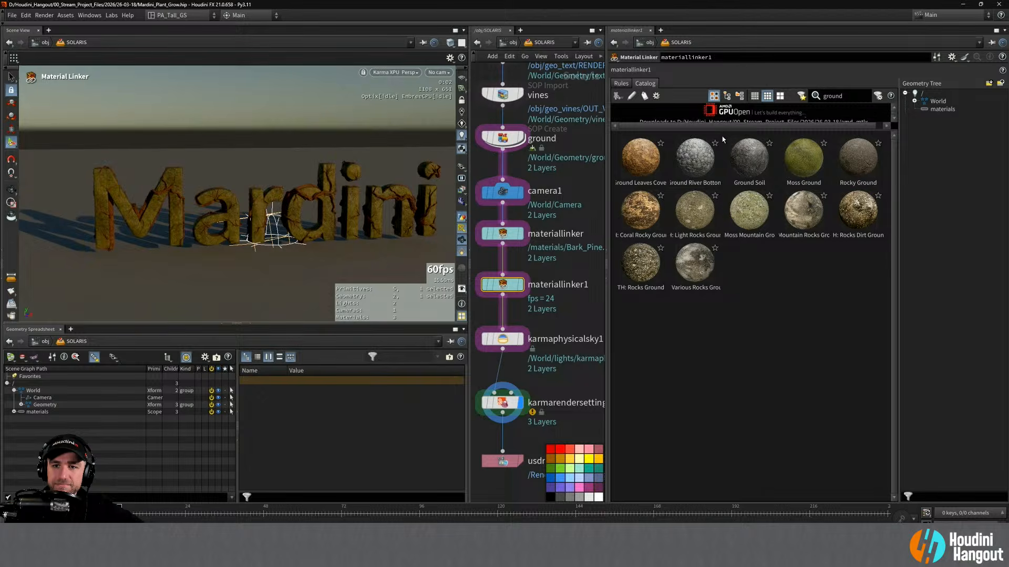
Display materiallinker1 and insert a Quick Surface Material node between it and karmaphysicalsky1
click(518, 286)
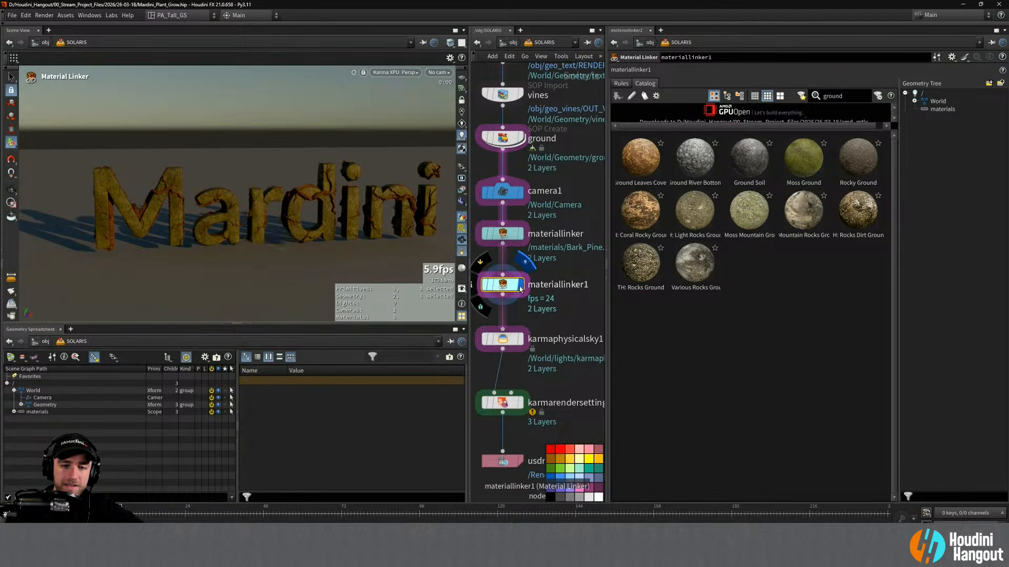
middle_drag(556, 332, 574, 273)
key(Tab)
text(ui)
key(BackSpace)
key(BackSpace)
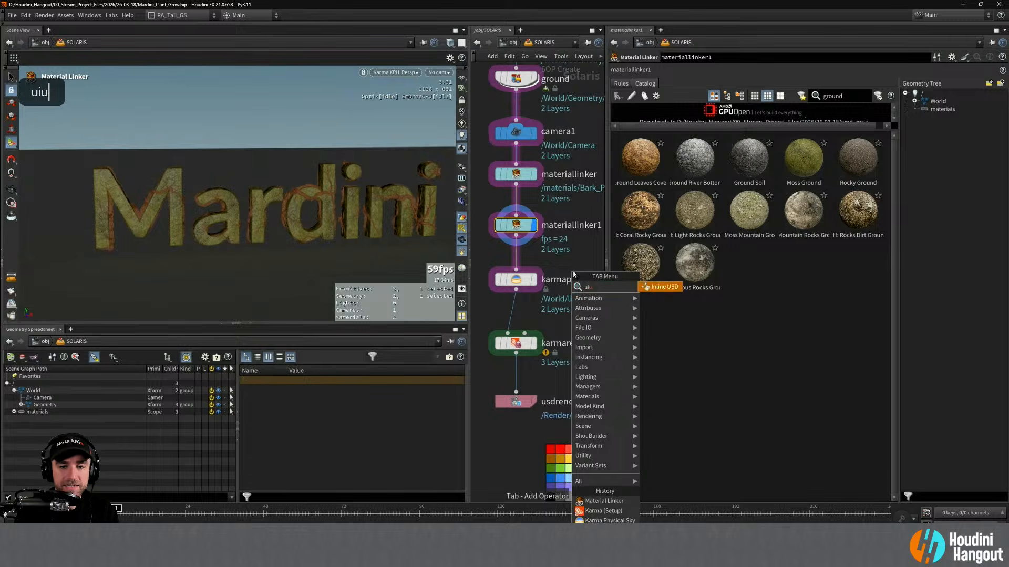
text(qu)
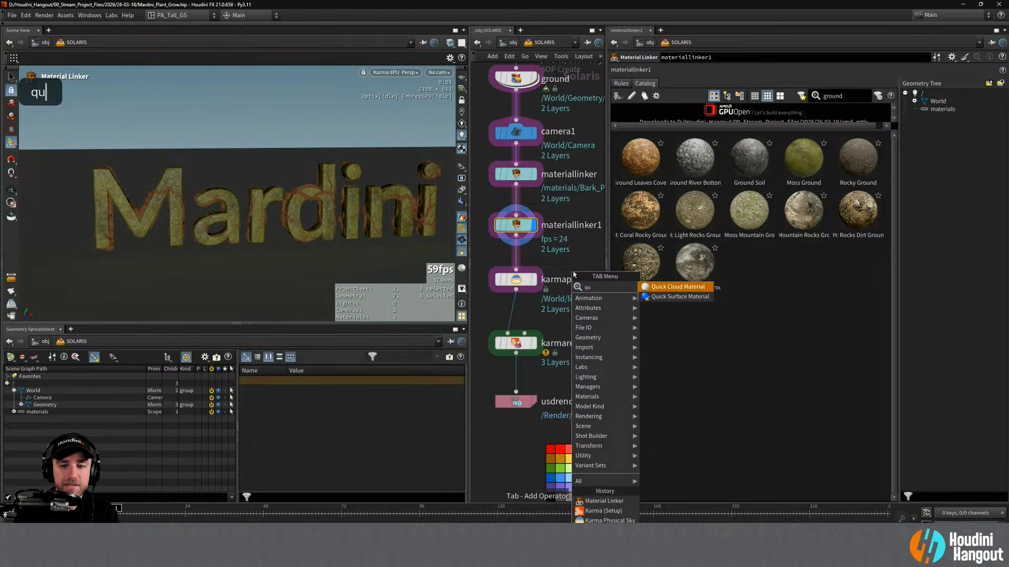
key(Down)
key(Return)
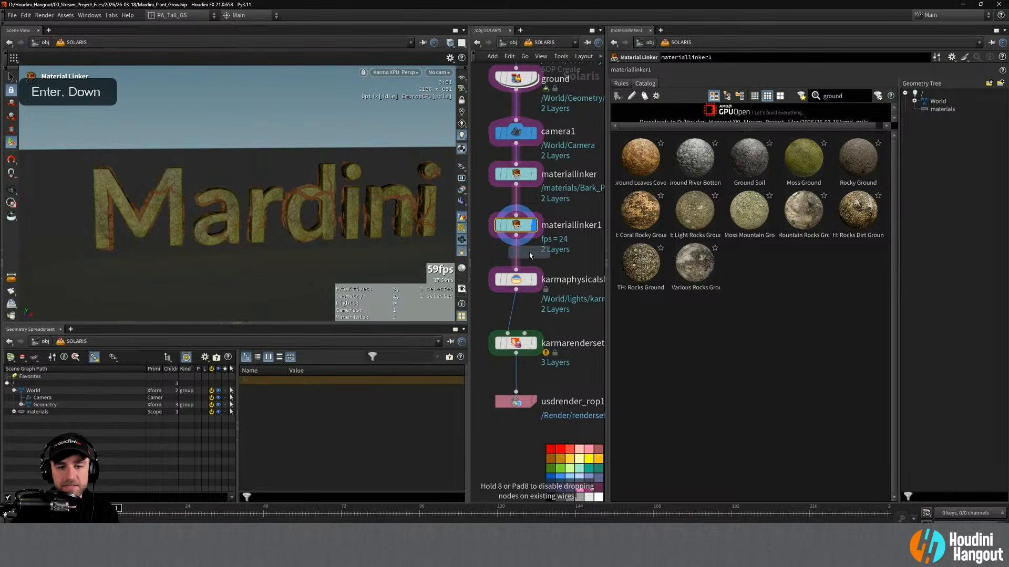
click(516, 258)
Move the sky and render nodes down and insert an Assign Material node after the quick surface material
middle_drag(486, 331, 491, 302)
drag(486, 274, 550, 423)
drag(535, 284, 535, 349)
key(Tab)
text(assign)
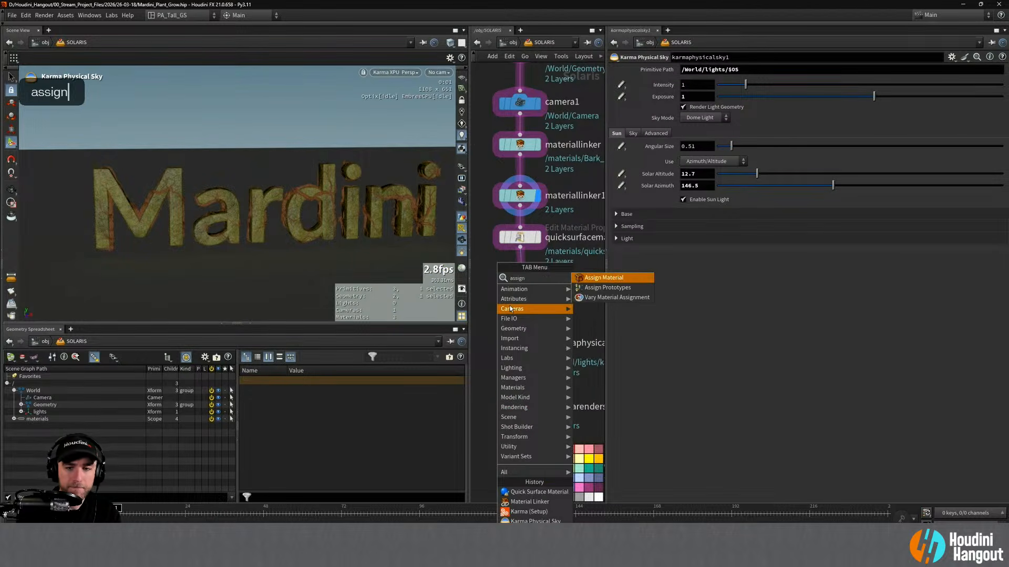
key(Return)
click(526, 293)
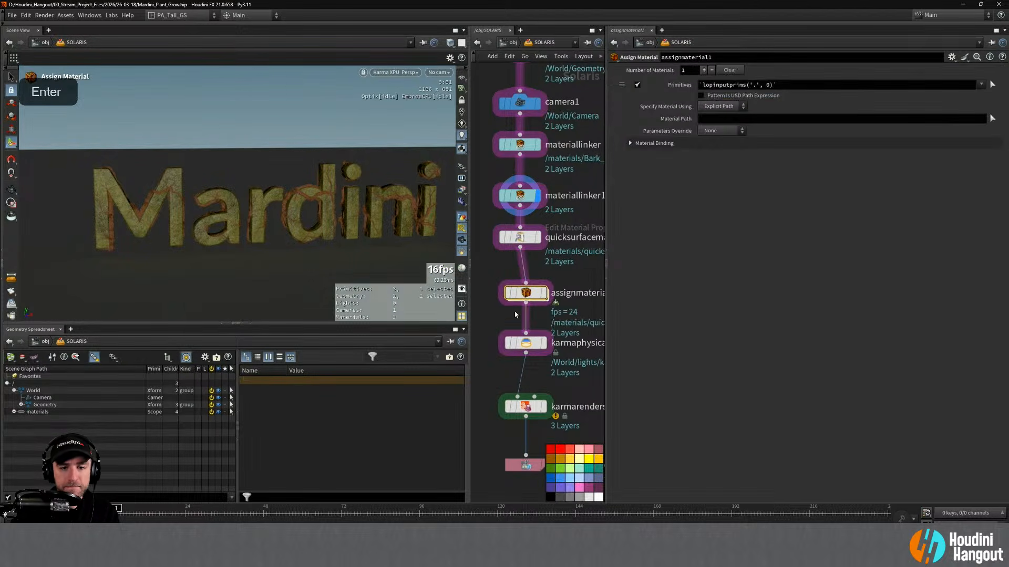
Line up the nodes from ground through usdrender_rop1 in one straight, evenly spaced vertical column
right_drag(485, 201, 485, 127)
middle_drag(486, 127, 516, 180)
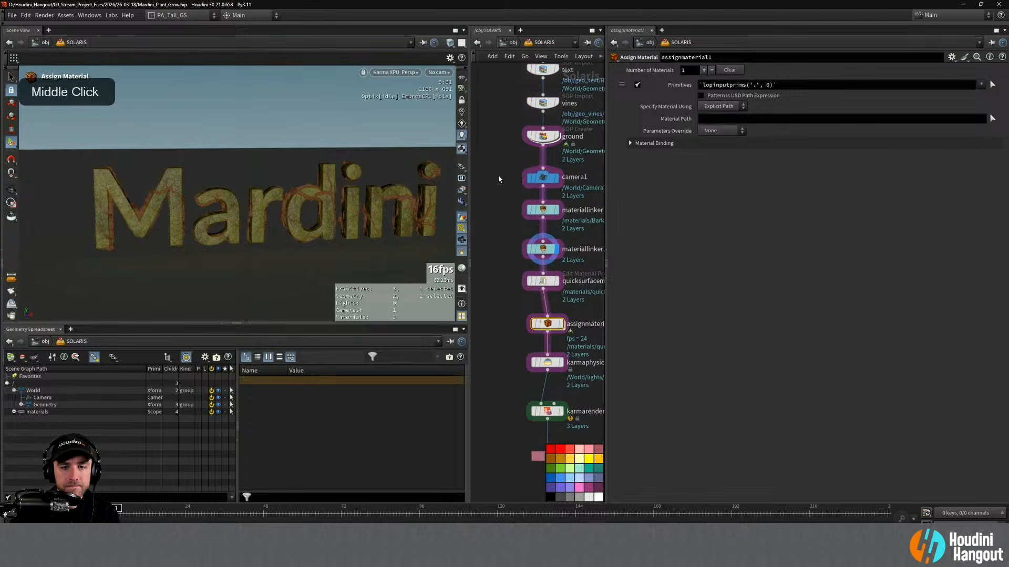
drag(515, 116, 566, 481)
key(a)
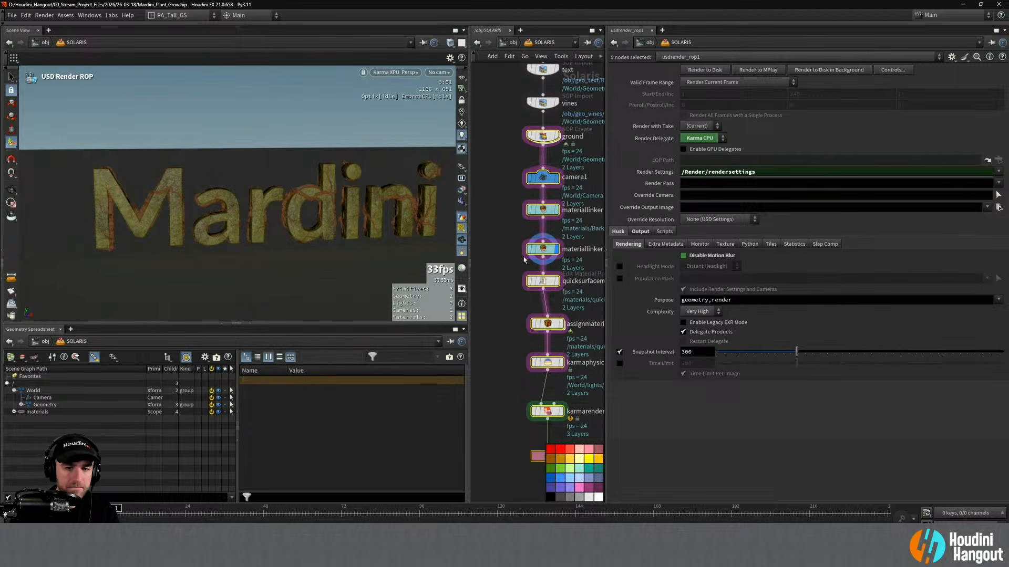
alt+click(539, 166)
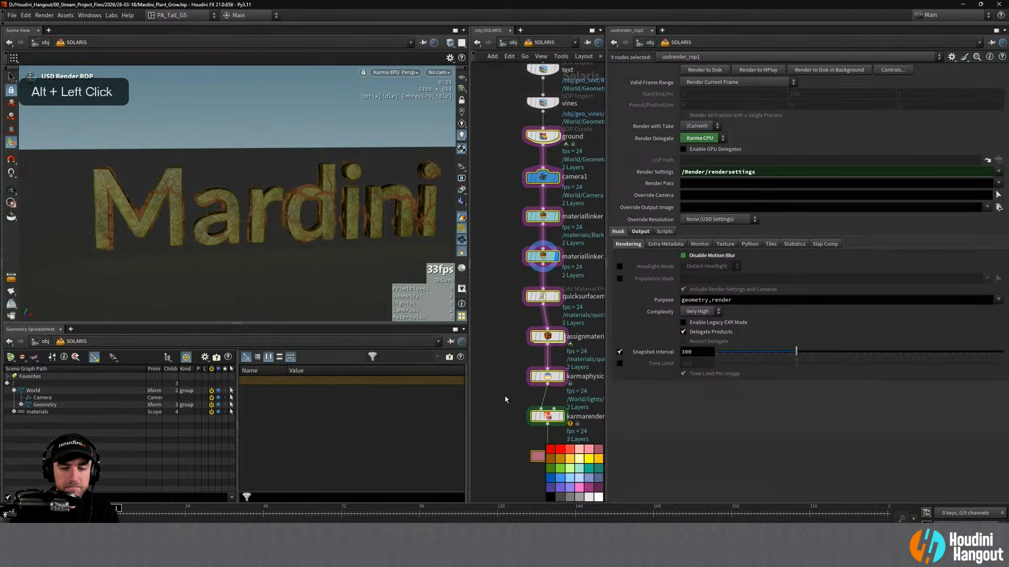
key(a)
drag(542, 136, 539, 231)
click(489, 349)
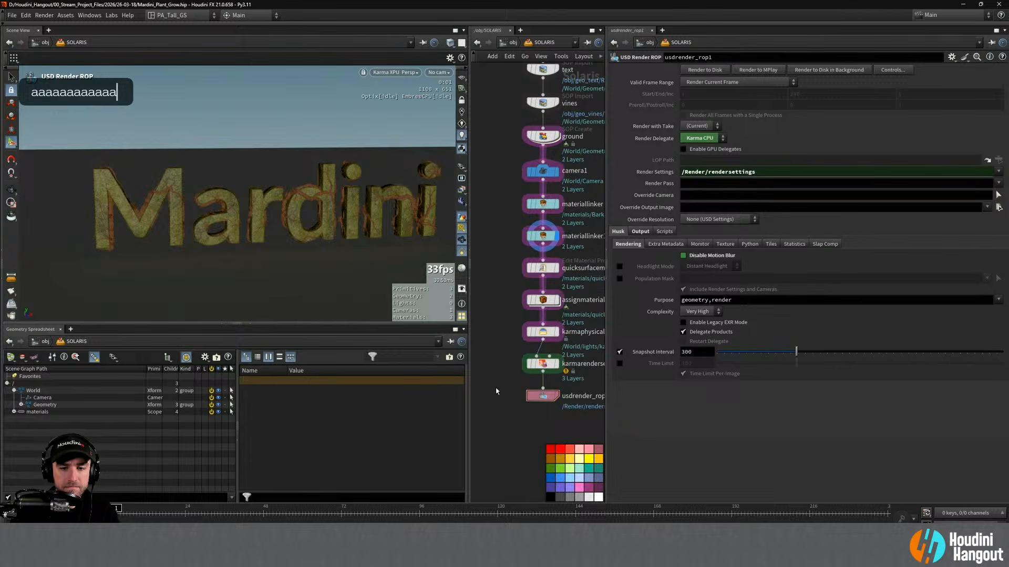
Spread the node chain down to usdrender_rop1 with wider, even vertical spacing
drag(541, 403, 537, 460)
scroll(504, 412, down, 2)
middle_drag(509, 420, 502, 426)
drag(494, 96, 541, 478)
alt+click(532, 371)
click(498, 443)
right_drag(505, 467, 515, 450)
middle_drag(515, 451, 504, 448)
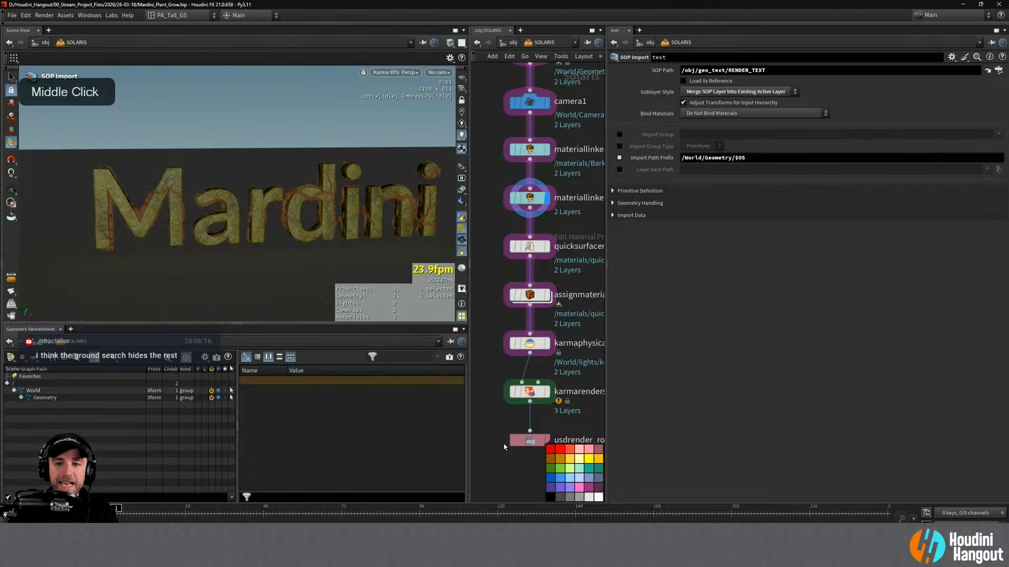
Review the parameters of the Assign Material, Quick Surface Material and second Material Linker nodes
click(530, 343)
click(530, 295)
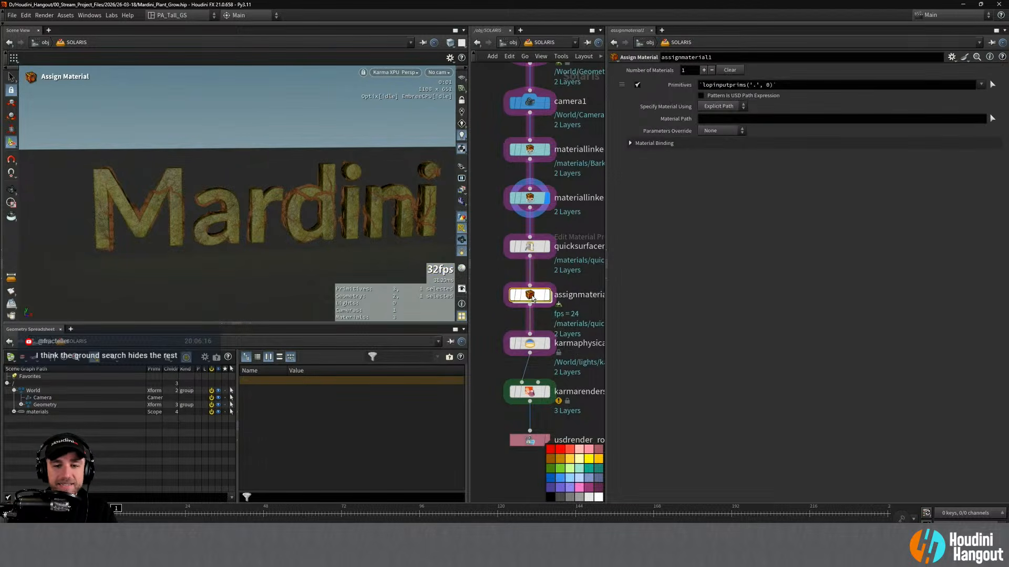
click(530, 245)
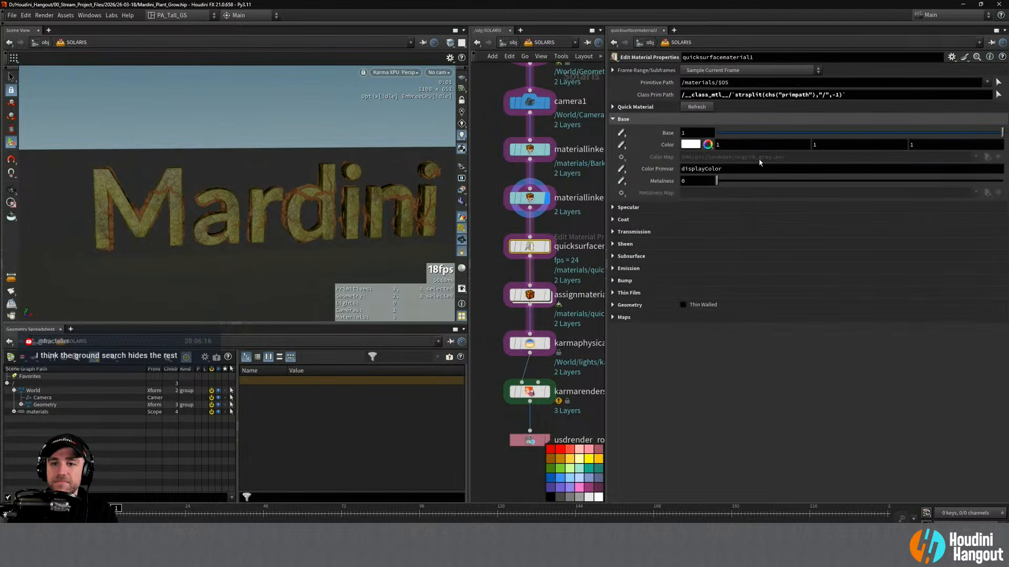
click(580, 293)
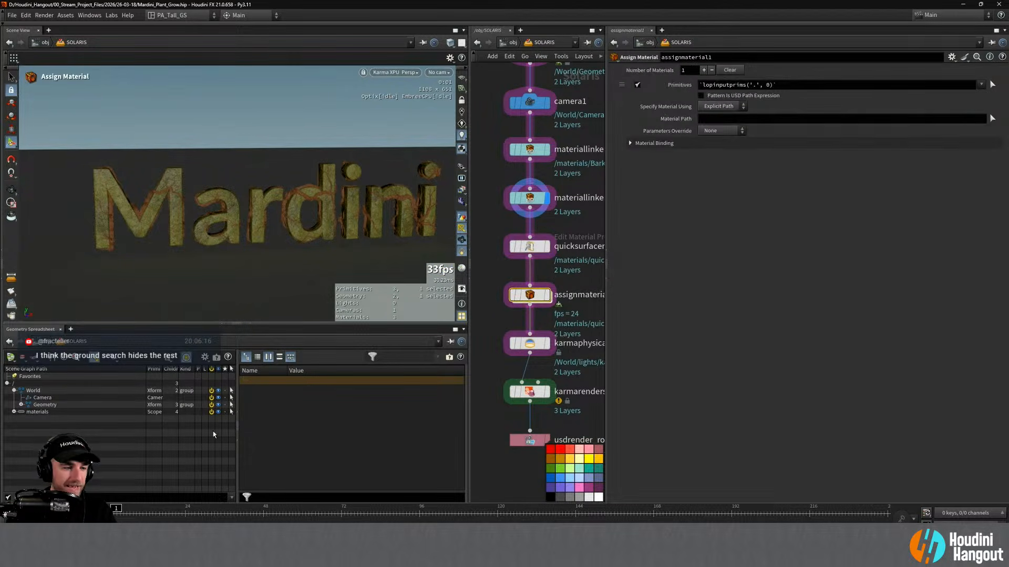
click(531, 246)
click(530, 198)
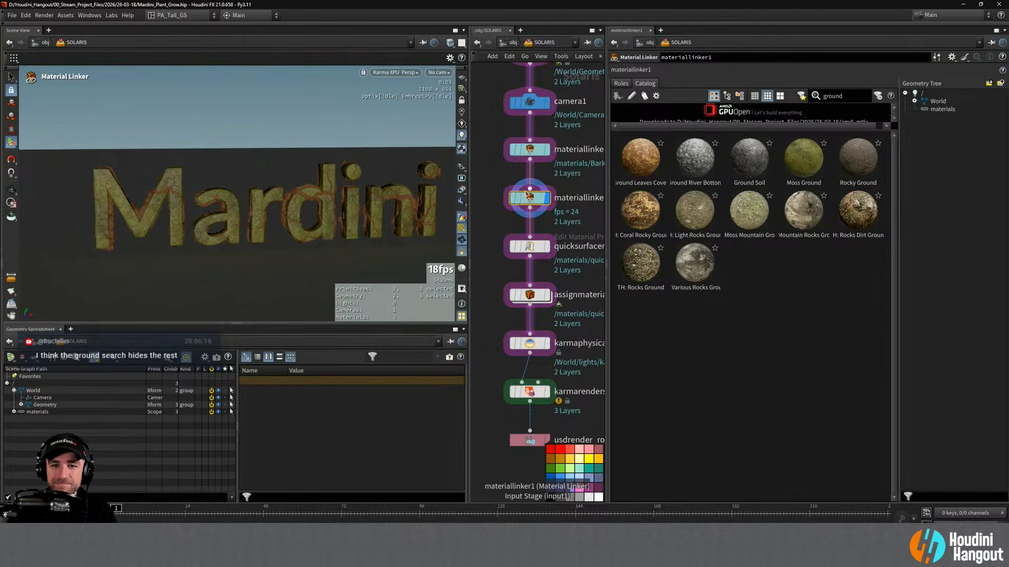
click(621, 84)
click(645, 84)
click(530, 294)
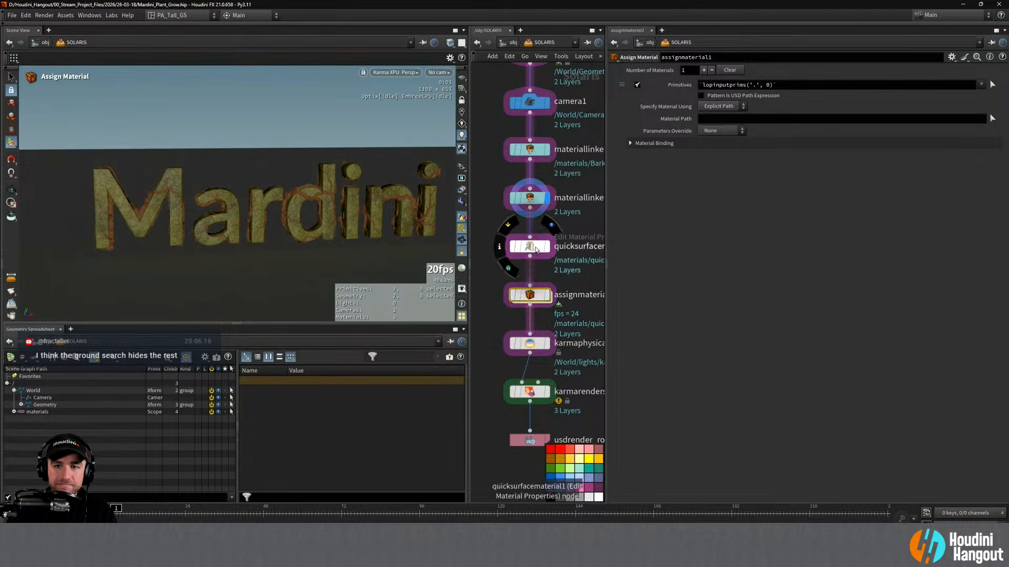
click(530, 246)
Set the Assign Material node's primitives to /World/Geometry/ground and try to supply the quick surface material from the scene graph
click(530, 295)
click(14, 412)
click(21, 404)
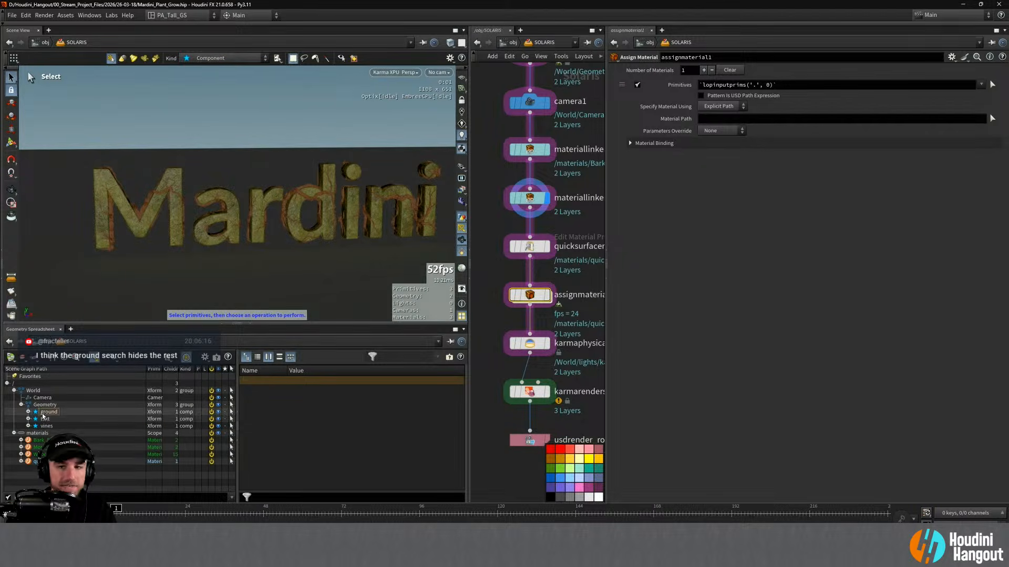
click(49, 412)
drag(723, 87, 723, 87)
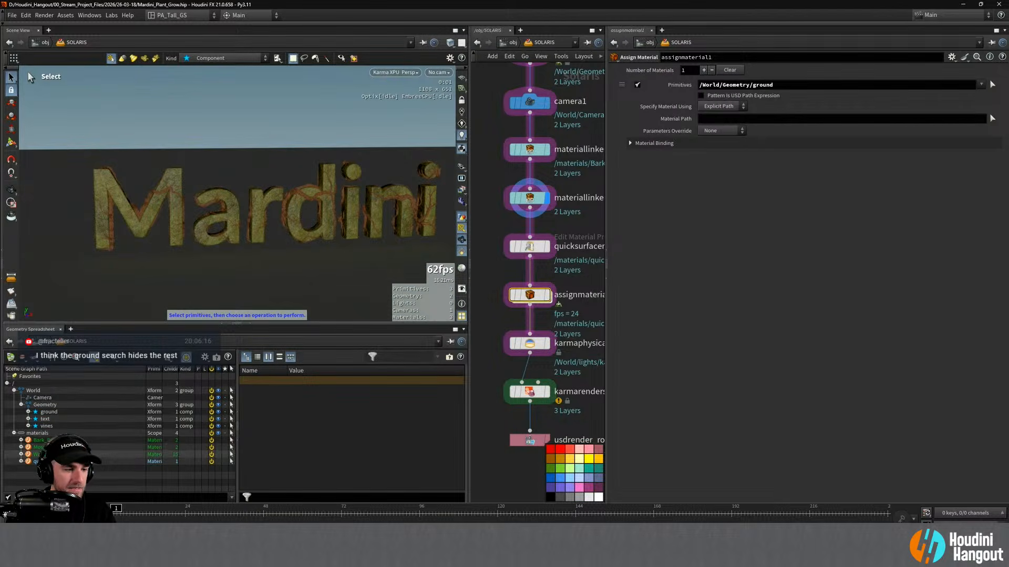
drag(53, 461, 215, 279)
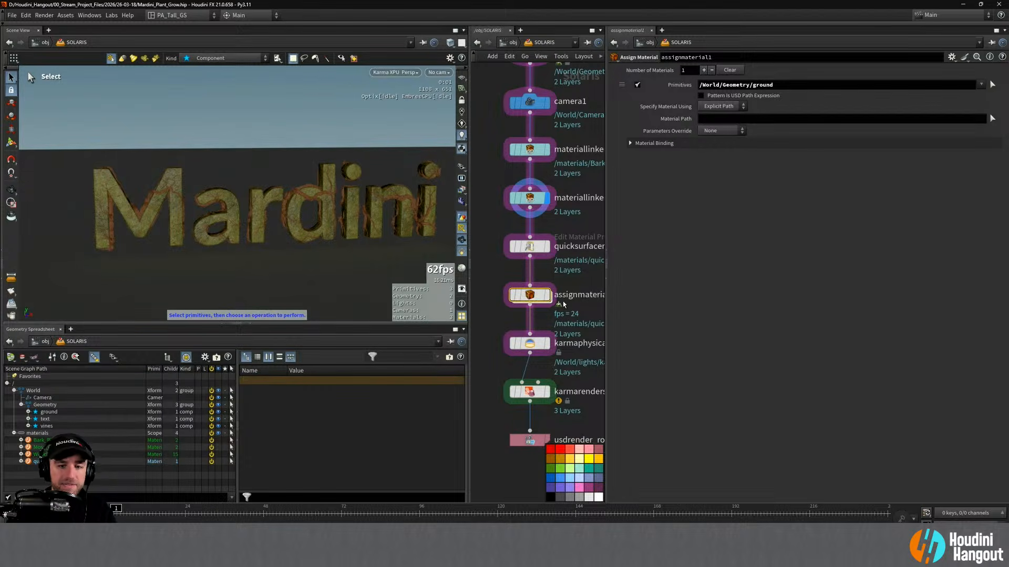
Replace the Assign Material node by assigning quicksurfacematerial1 from the scene graph to the ground component in the viewport
key(Delete)
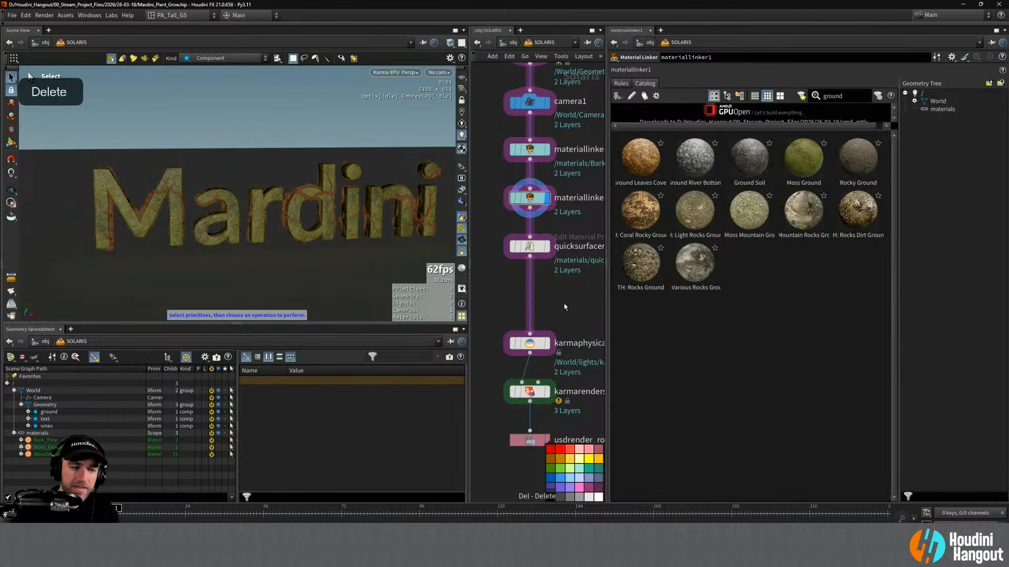
click(546, 246)
click(532, 249)
drag(89, 461, 158, 294)
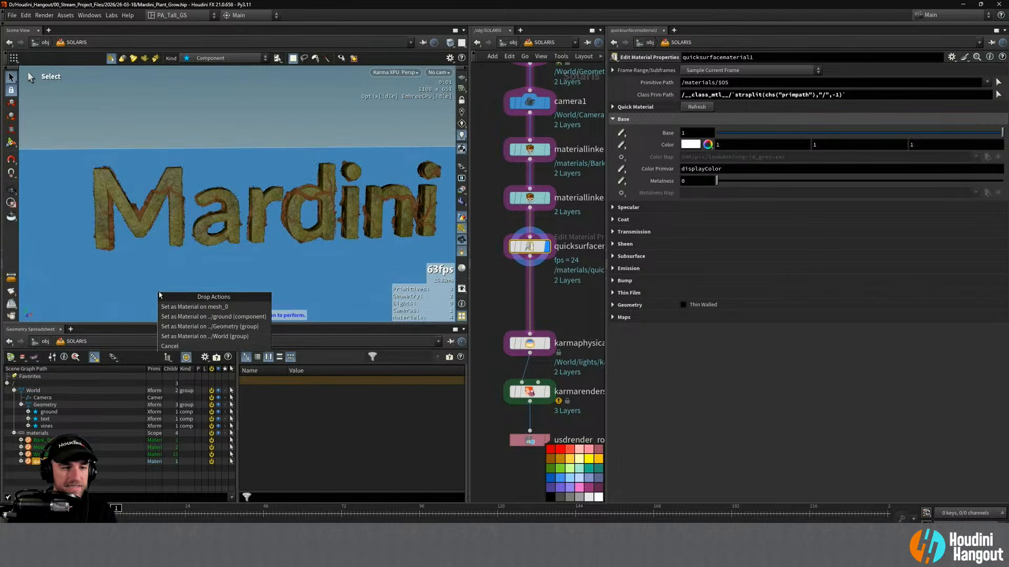
click(183, 317)
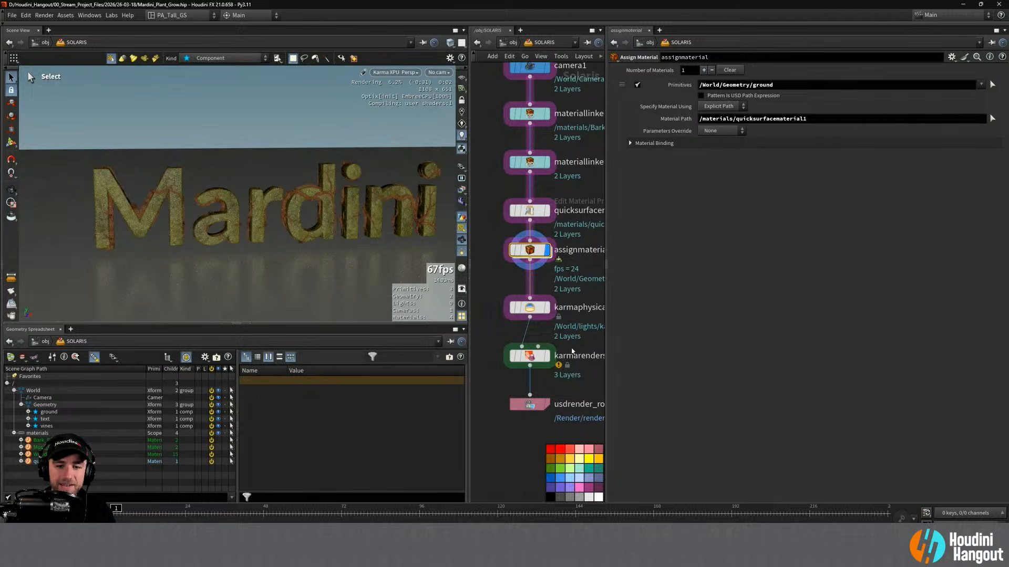
click(533, 210)
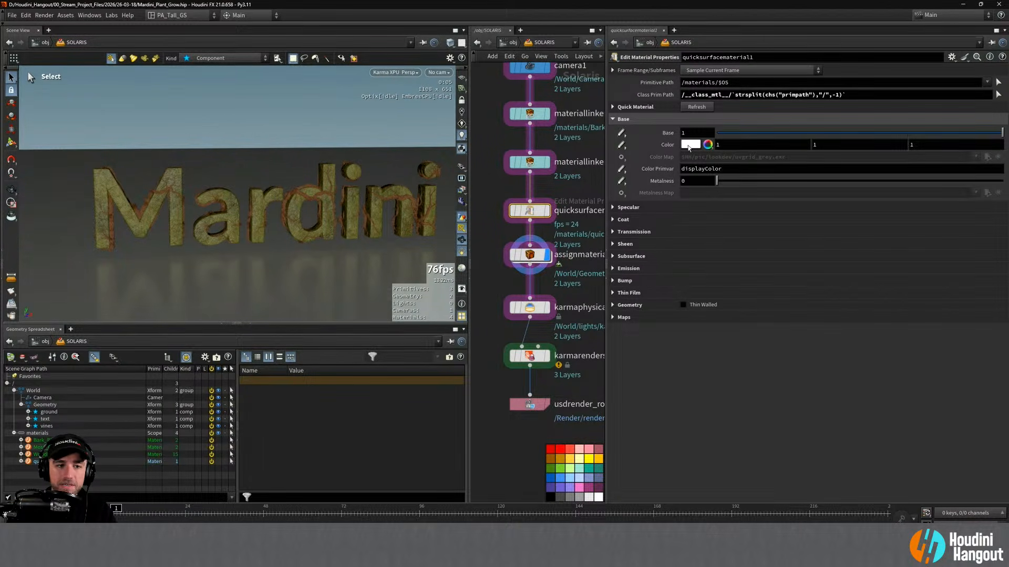
mouse_move(316, 231)
alt+mouse_down()
mouse_move(273, 234)
mouse_move(319, 235)
alt+mouse_up()
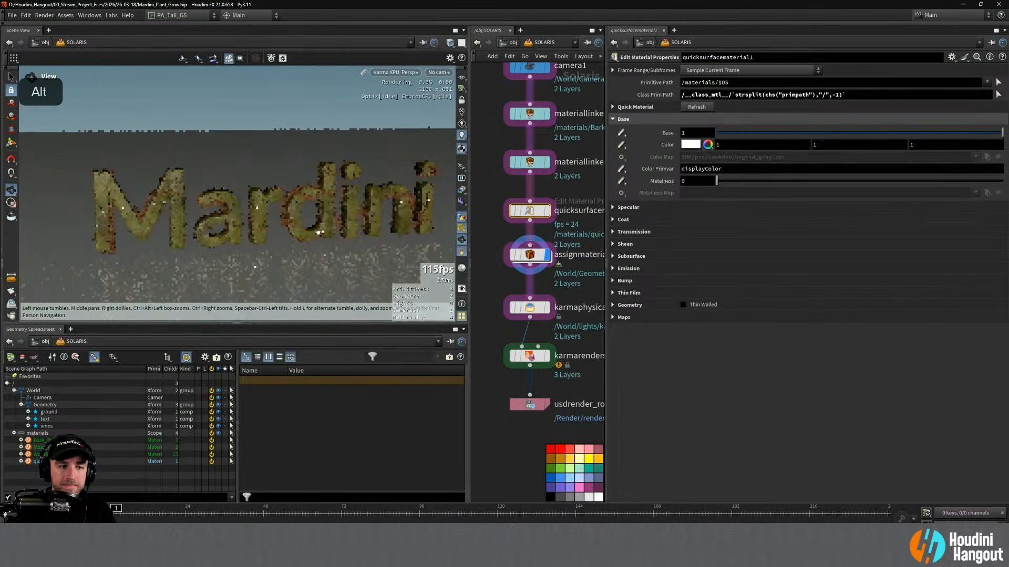
click(691, 144)
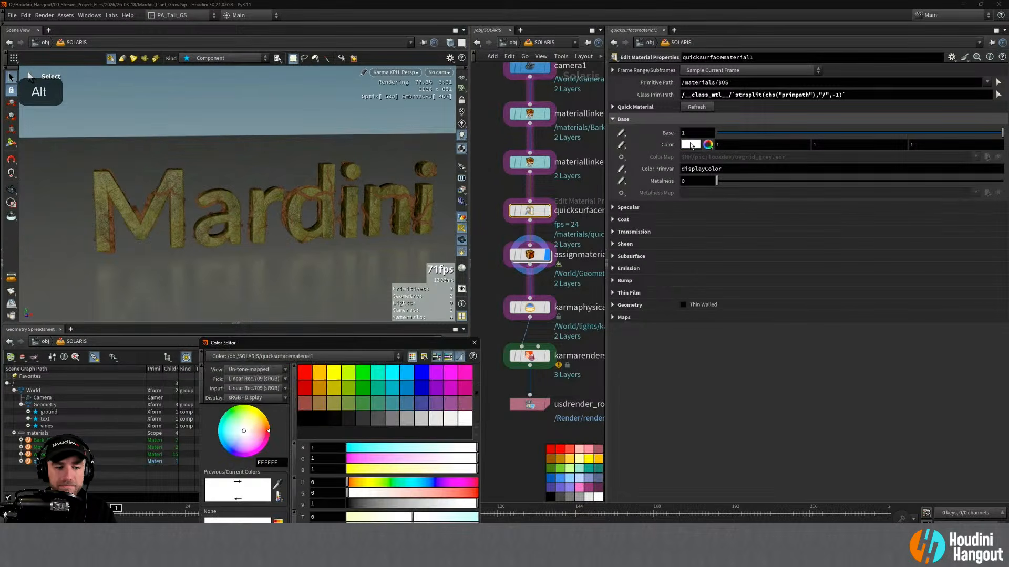
click(474, 342)
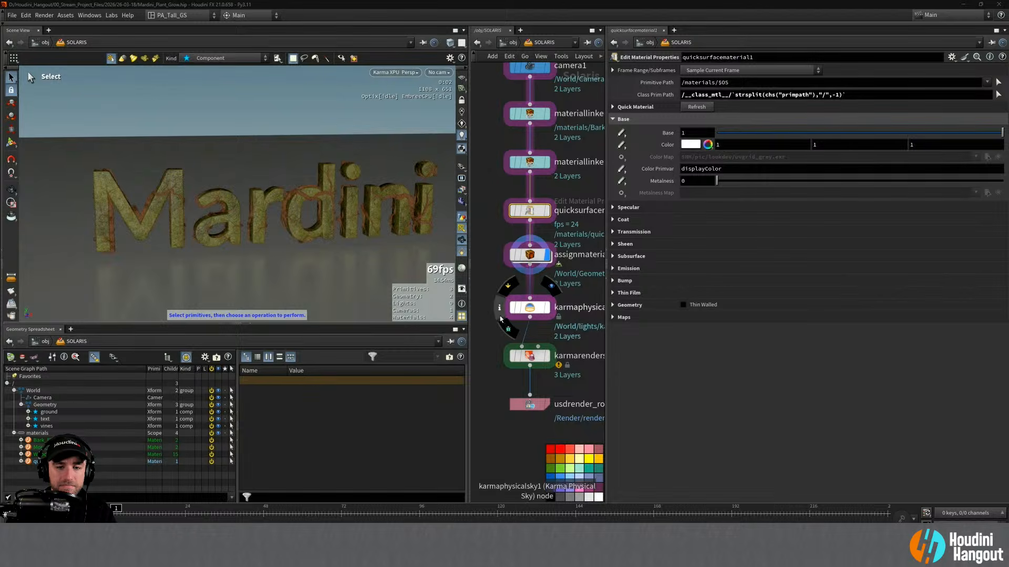
Try to replace the Karma Physical Sky node with a Dome Light, and undo the deletion
click(523, 309)
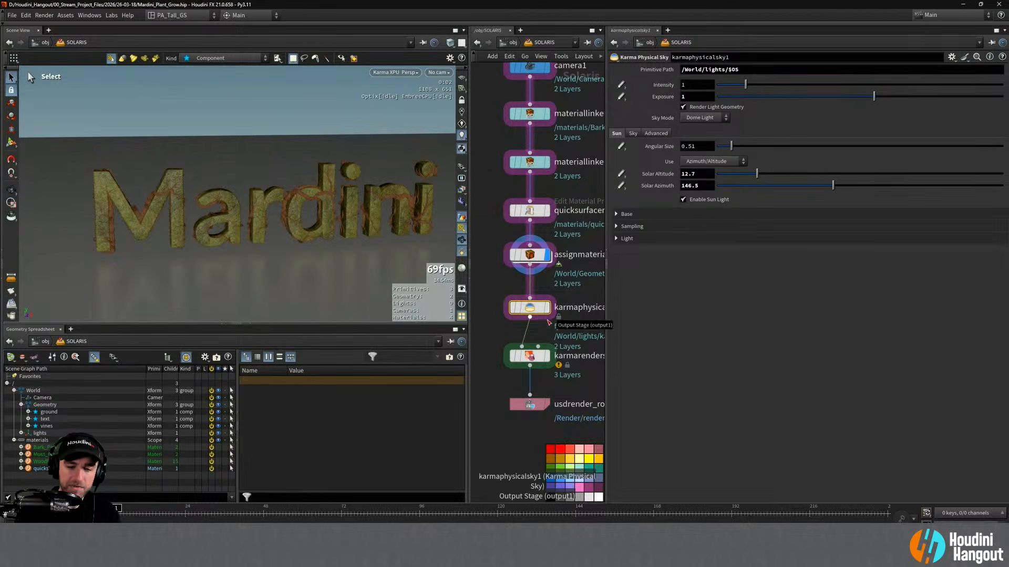
key(Delete)
key(Tab)
text(dome)
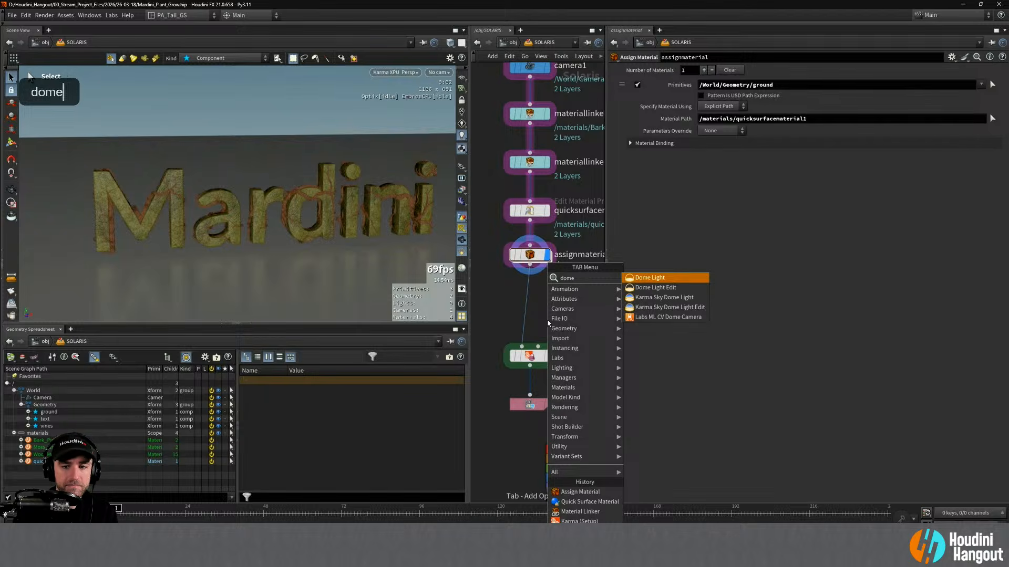
key(Escape)
key(ctrl+z)
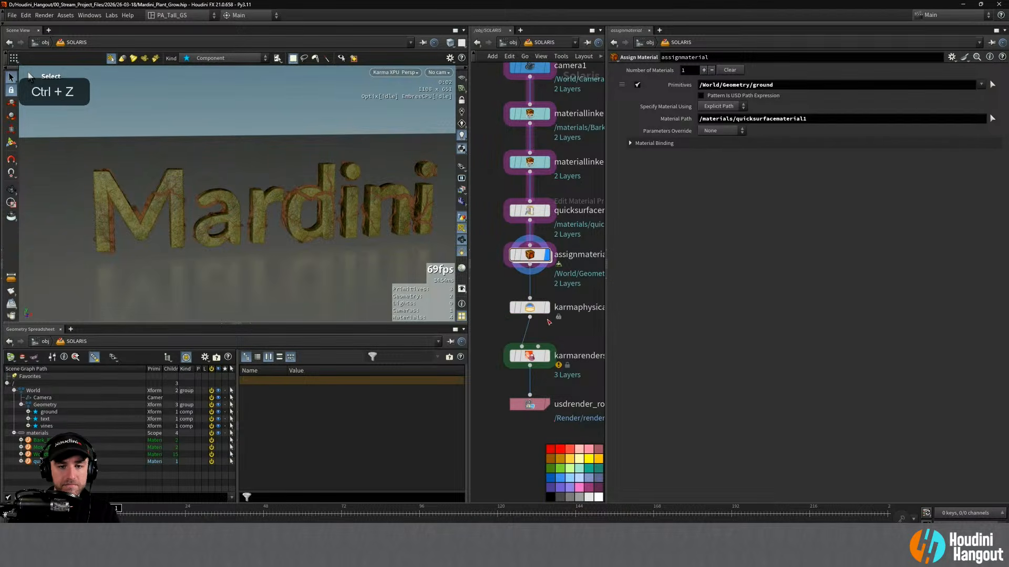
Display the Karma Render Settings node and set its engine settings to XPU Parameters
click(530, 357)
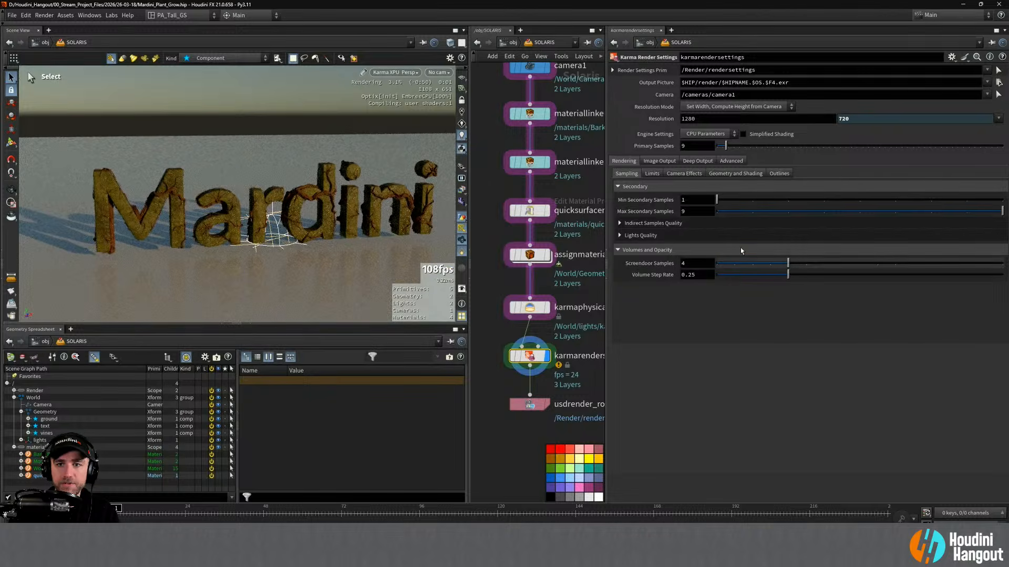
click(708, 133)
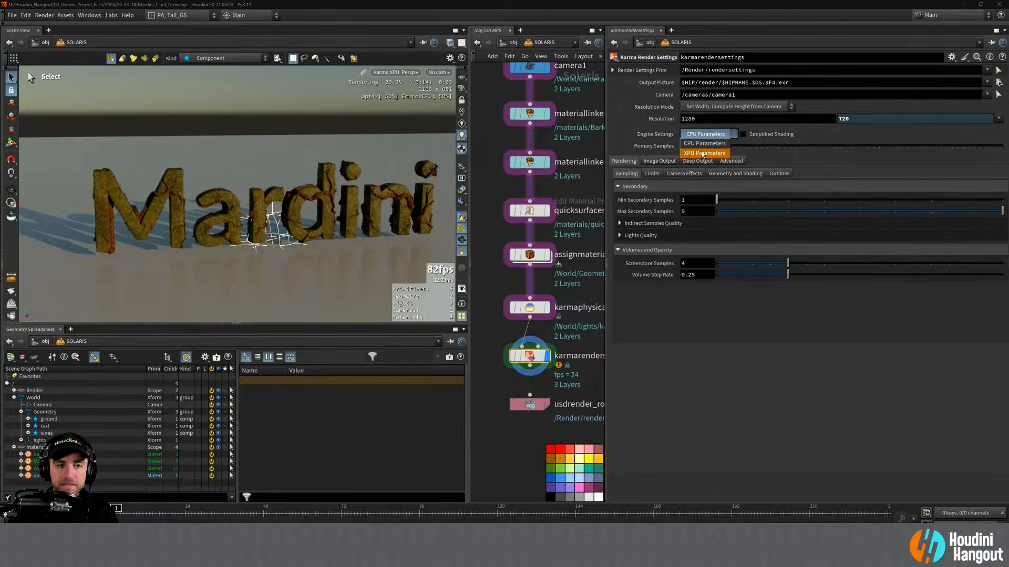
click(704, 146)
Enlarge the viewport and examine the rendered Mardini text, vines and ground from different angles and distances
mouse_move(311, 226)
alt+right_down()
mouse_move(308, 208)
mouse_move(295, 210)
mouse_move(310, 226)
alt+right_up()
alt+middle_drag(310, 226, 247, 226)
alt+right_drag(246, 226, 287, 242)
alt+middle_drag(286, 242, 286, 232)
click(246, 324)
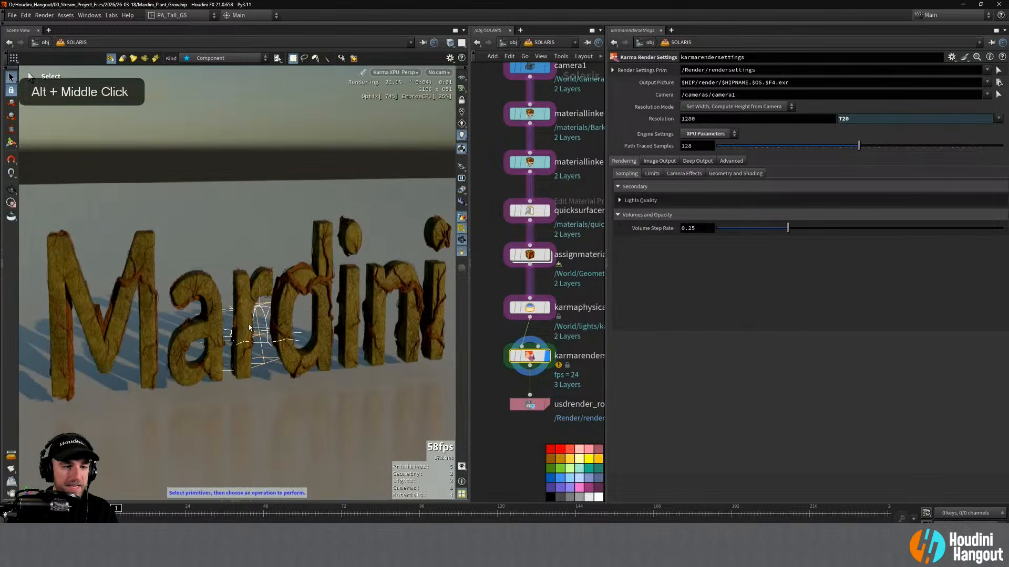
mouse_move(328, 237)
alt+right_down()
mouse_move(305, 241)
mouse_move(326, 241)
alt+right_up()
alt+middle_drag(327, 241, 304, 248)
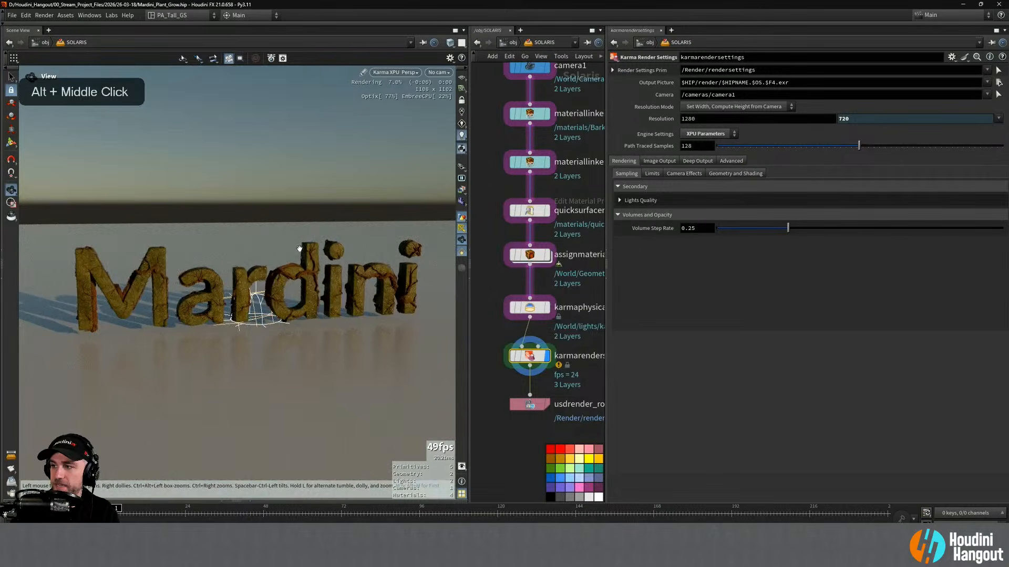
alt+right_drag(302, 252, 317, 253)
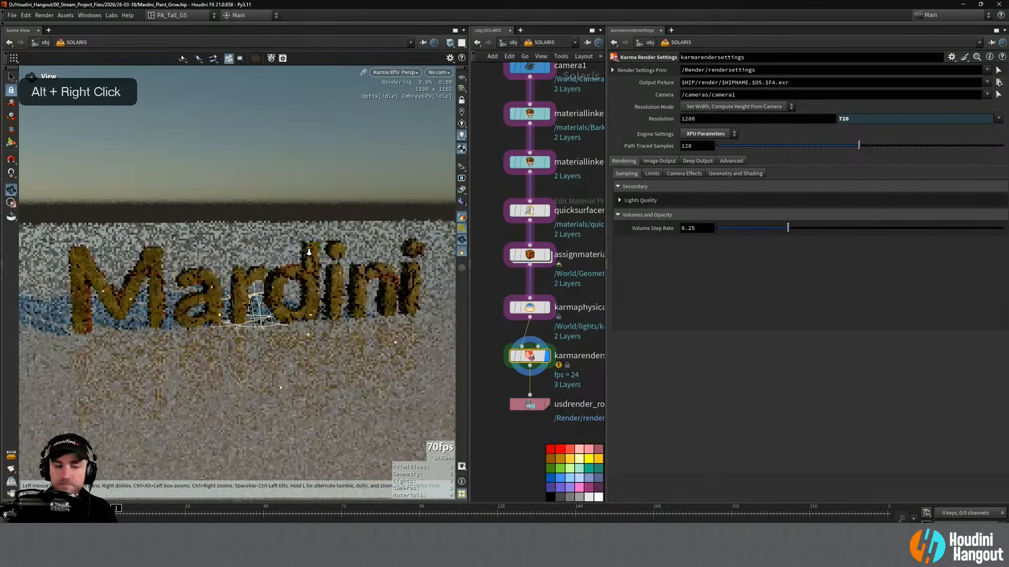
alt+drag(317, 253, 310, 252)
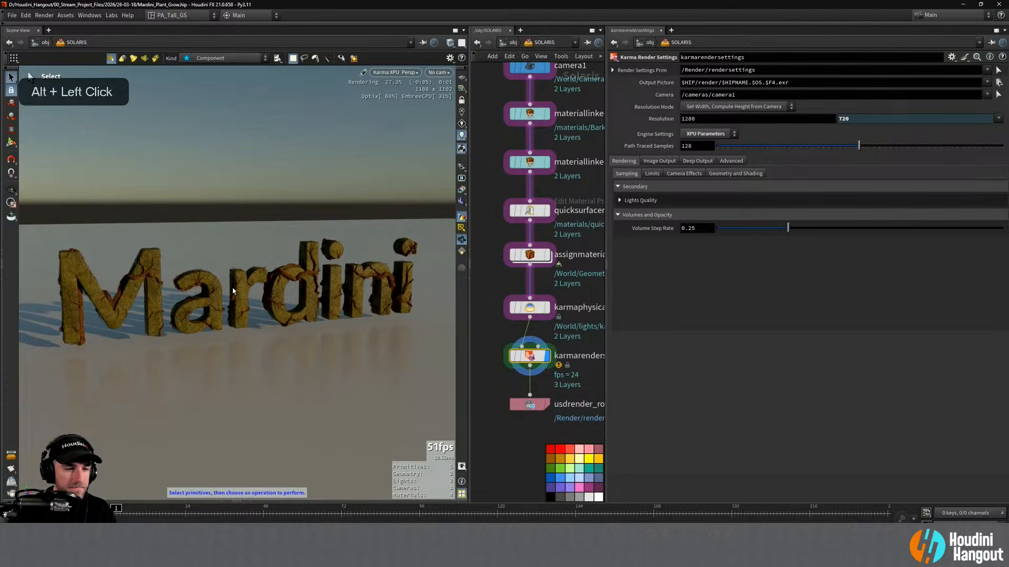
alt+middle_drag(230, 293, 290, 297)
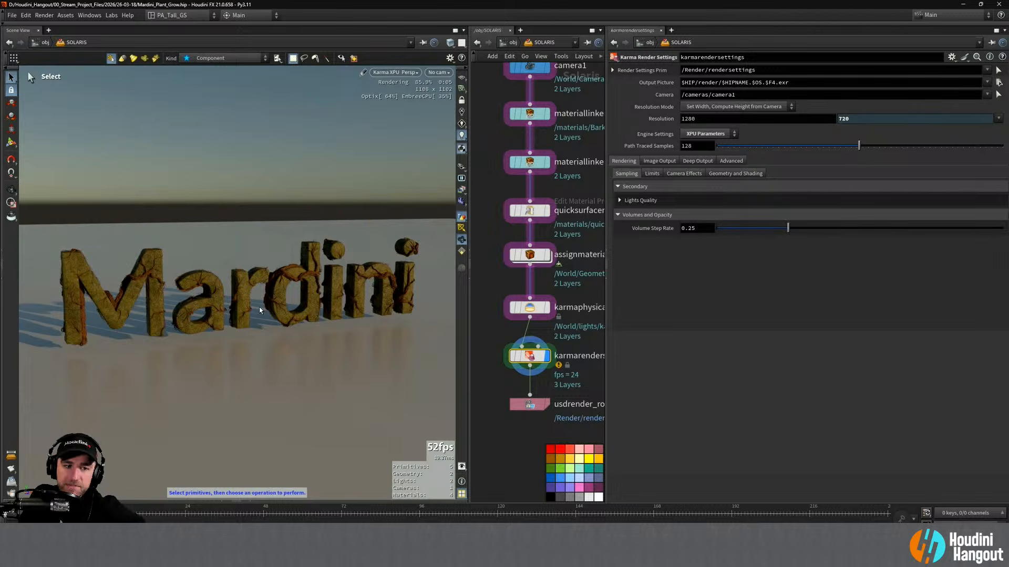
alt+right_drag(179, 286, 207, 284)
alt+drag(208, 283, 224, 287)
alt+middle_drag(223, 286, 218, 275)
alt+right_drag(218, 275, 221, 347)
alt+middle_drag(221, 346, 219, 318)
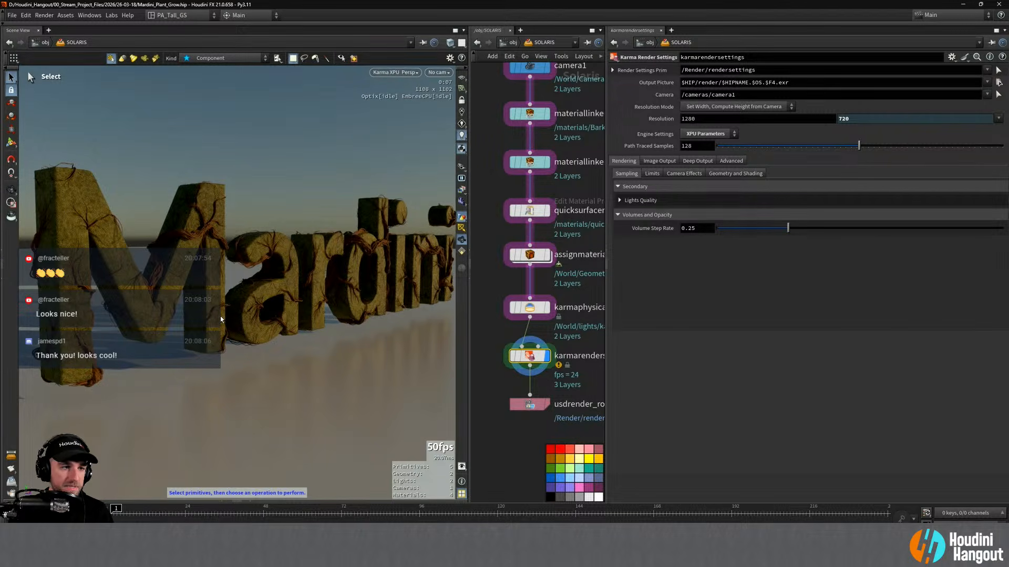
Jump from the vines SOP Import node to its OUT_VINES source in the geo_vines network
middle_drag(531, 123, 489, 185)
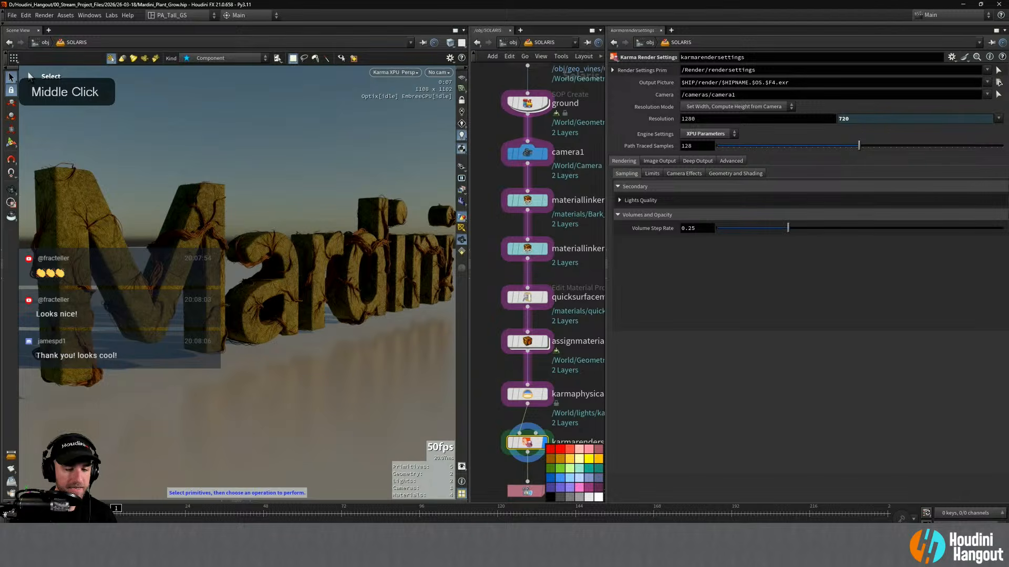
middle_drag(483, 120, 477, 200)
click(522, 135)
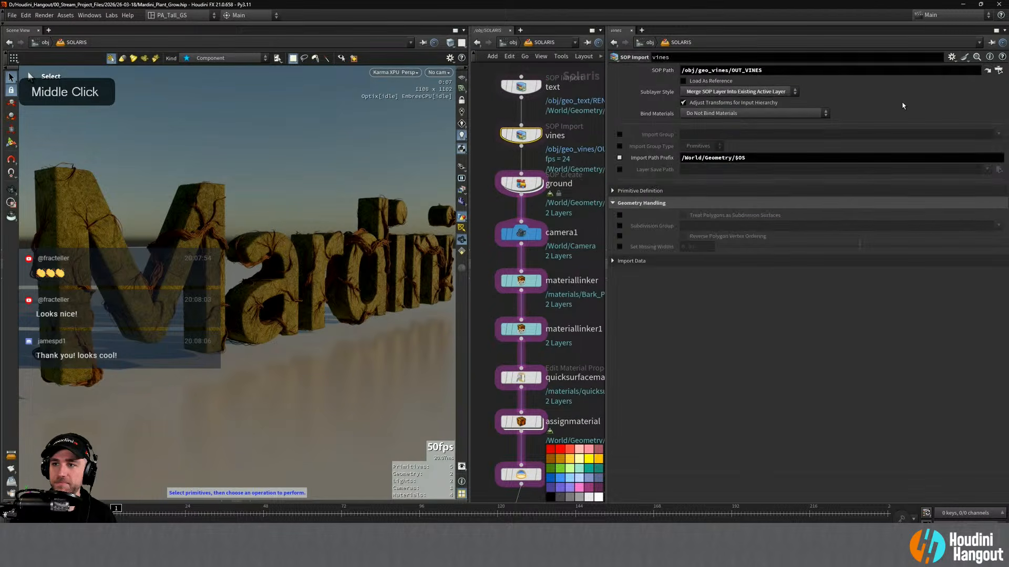
click(987, 70)
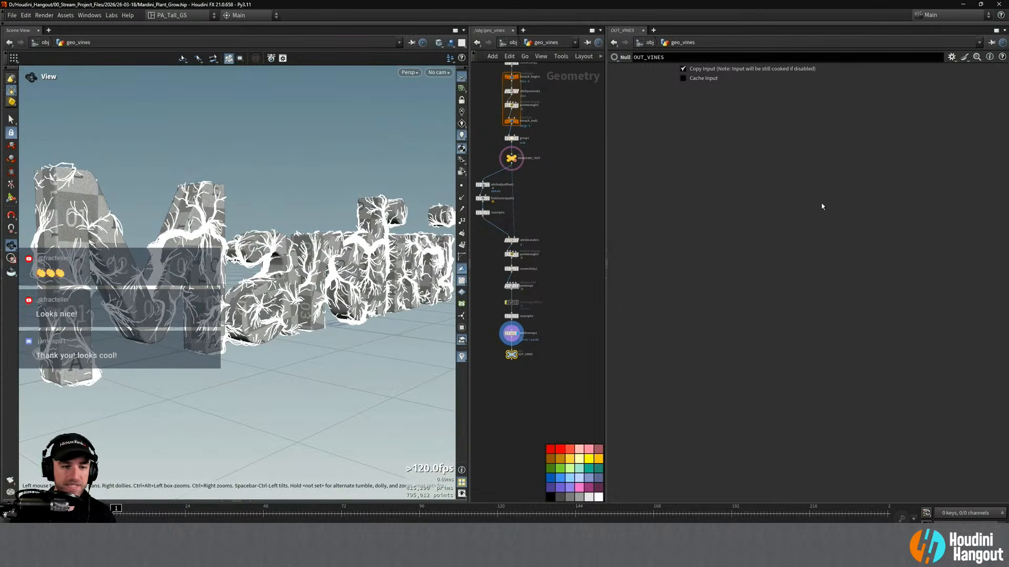
Open attribremap1's parameters in a separate floating window and return to the SOLARIS network to watch the render
click(510, 333)
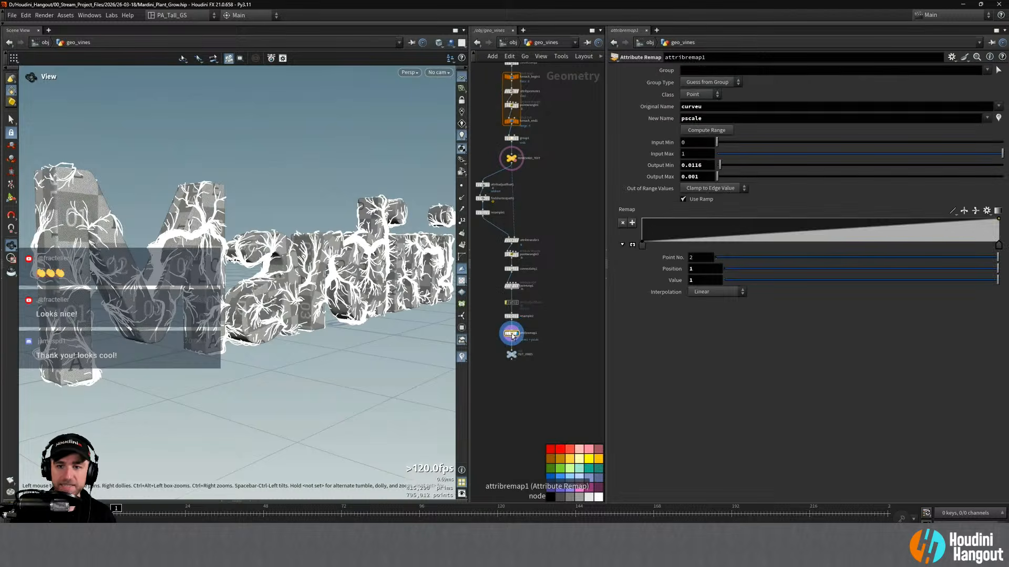
right_click(512, 335)
mouse_move(530, 354)
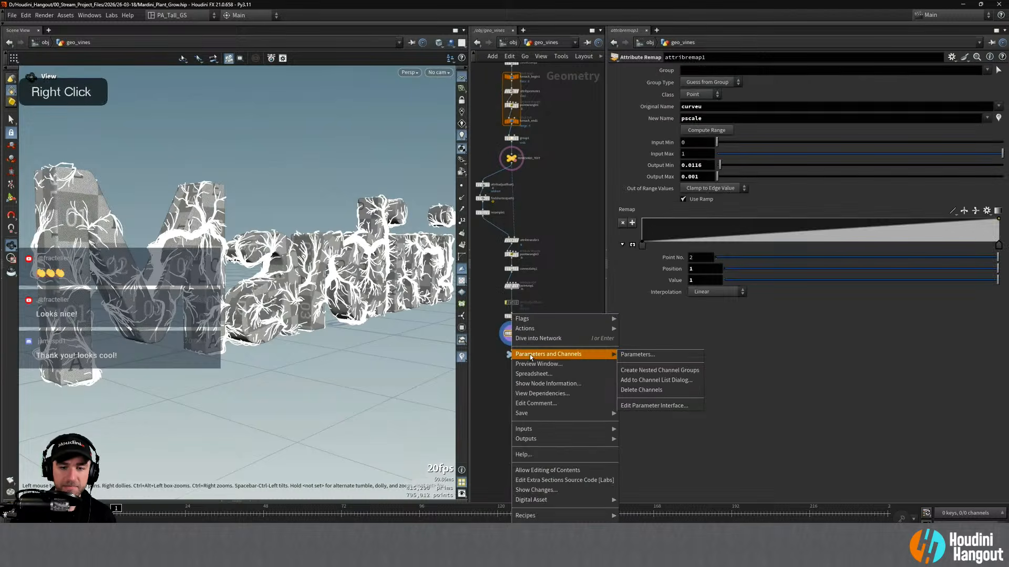
click(631, 355)
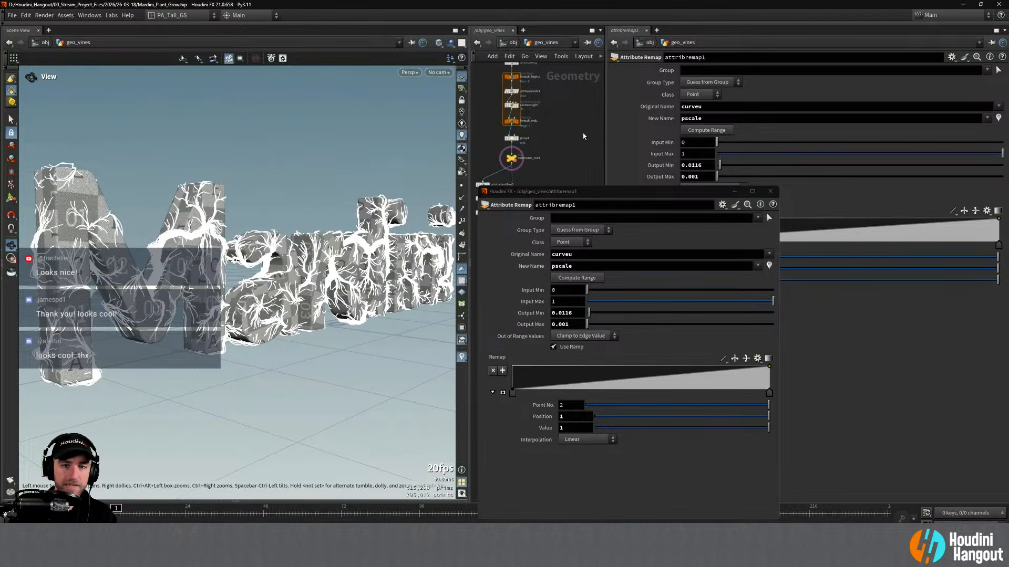
key(u)
drag(565, 194, 622, 165)
double_click(515, 291)
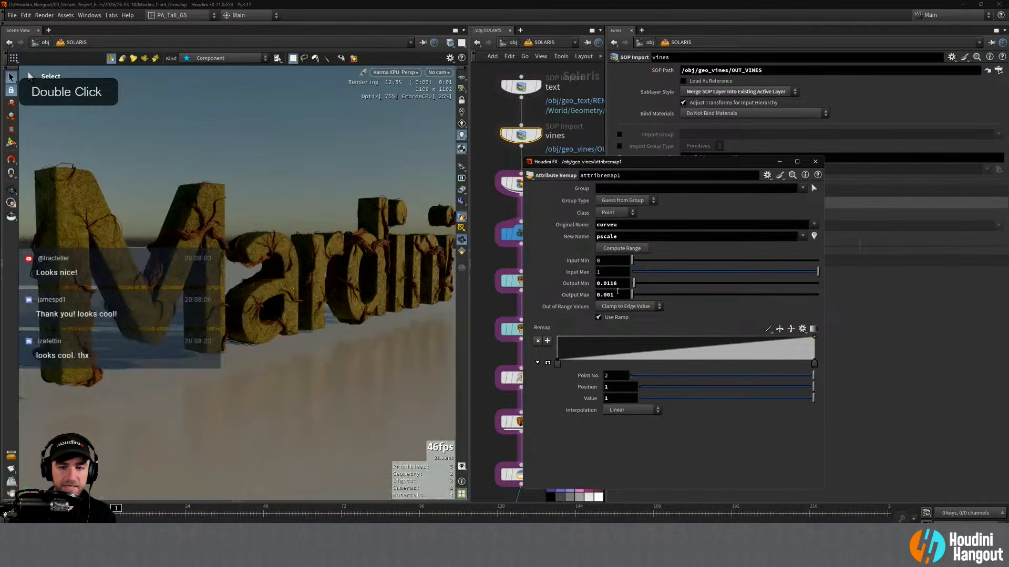
Set attribremap1's Output Max to 0.01 to try thicker vine tips
drag(609, 295, 626, 333)
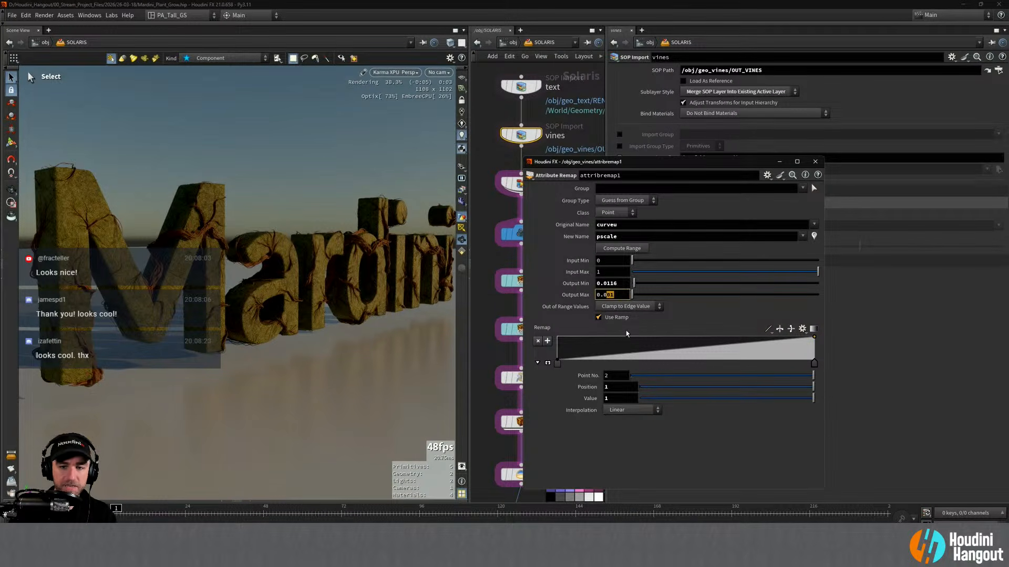
text(1)
key(Return)
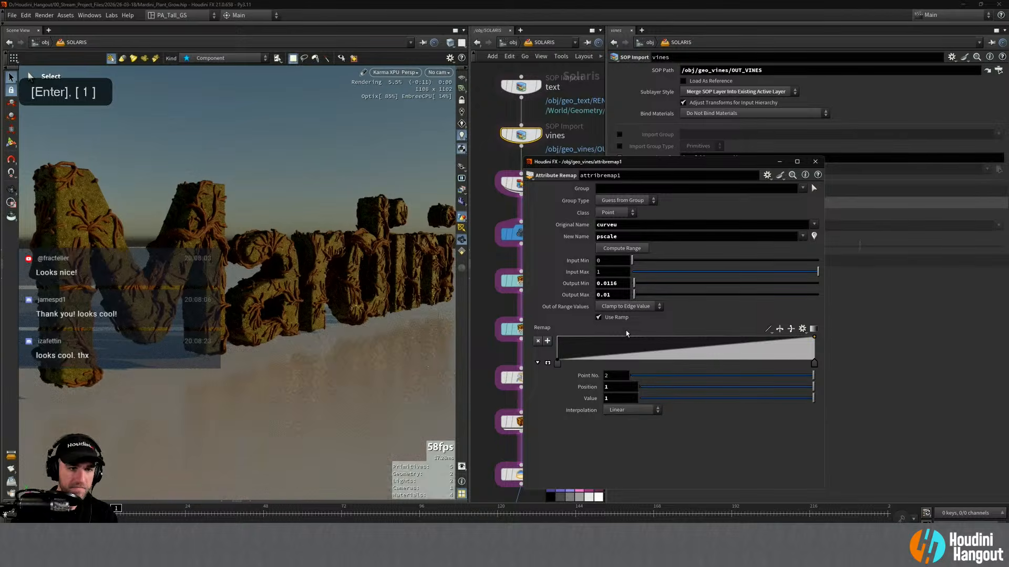
Set attribremap1's Output Max to 0.002, close its floating window and save the scene file
drag(607, 295, 613, 295)
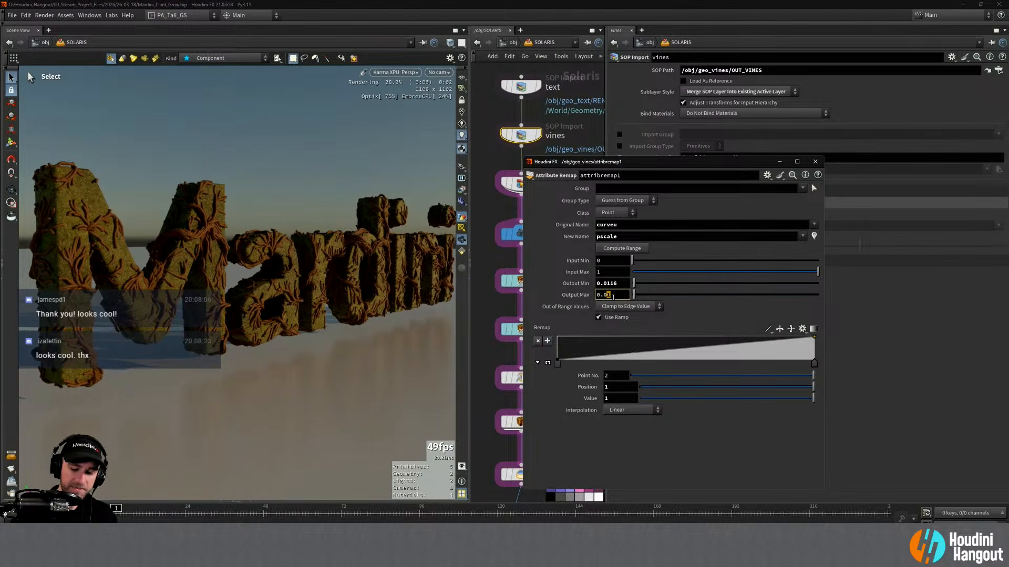
text(01)
key(Return)
middle_drag(613, 296, 633, 337)
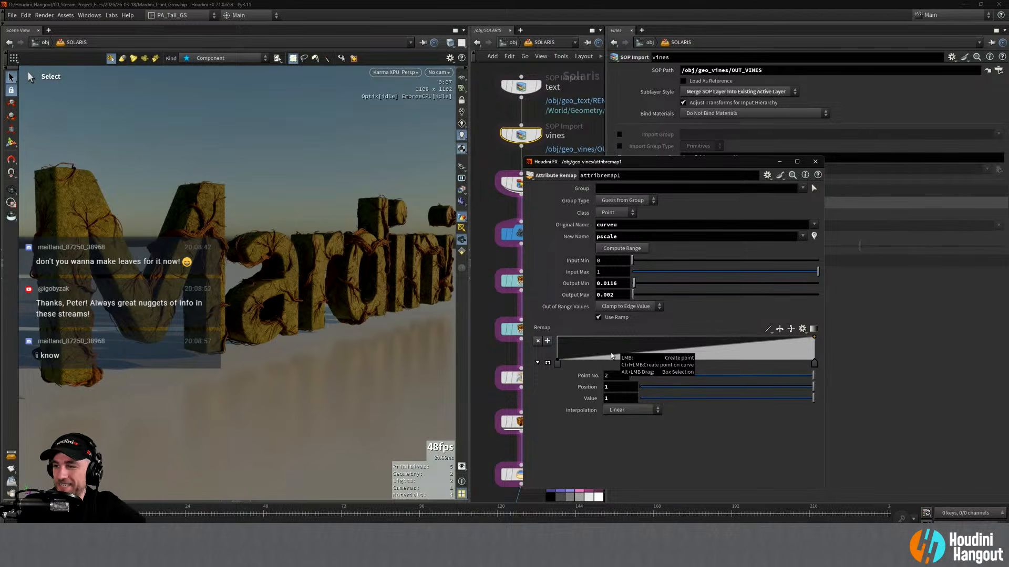
click(815, 161)
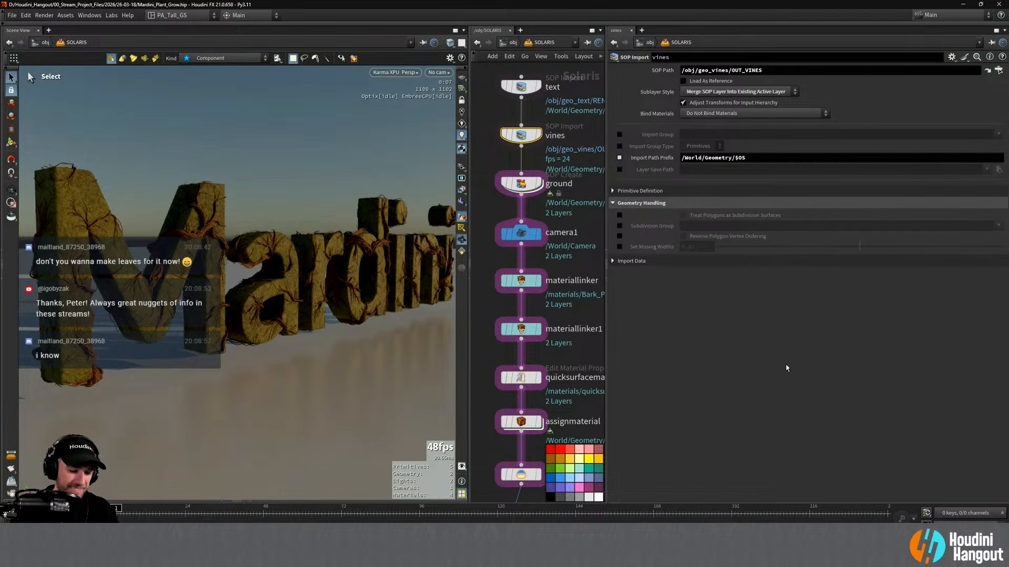
key(ctrl+s)
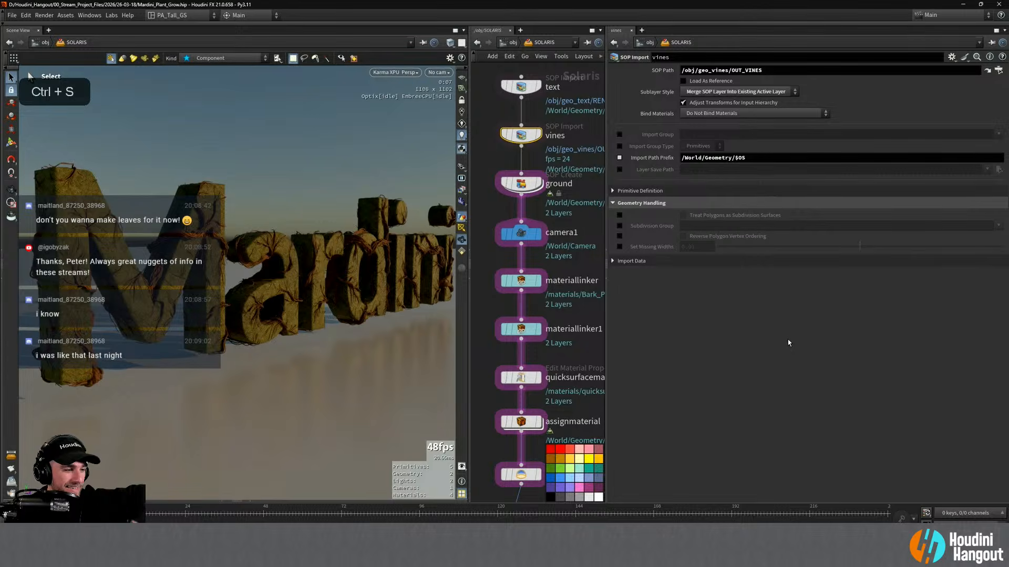